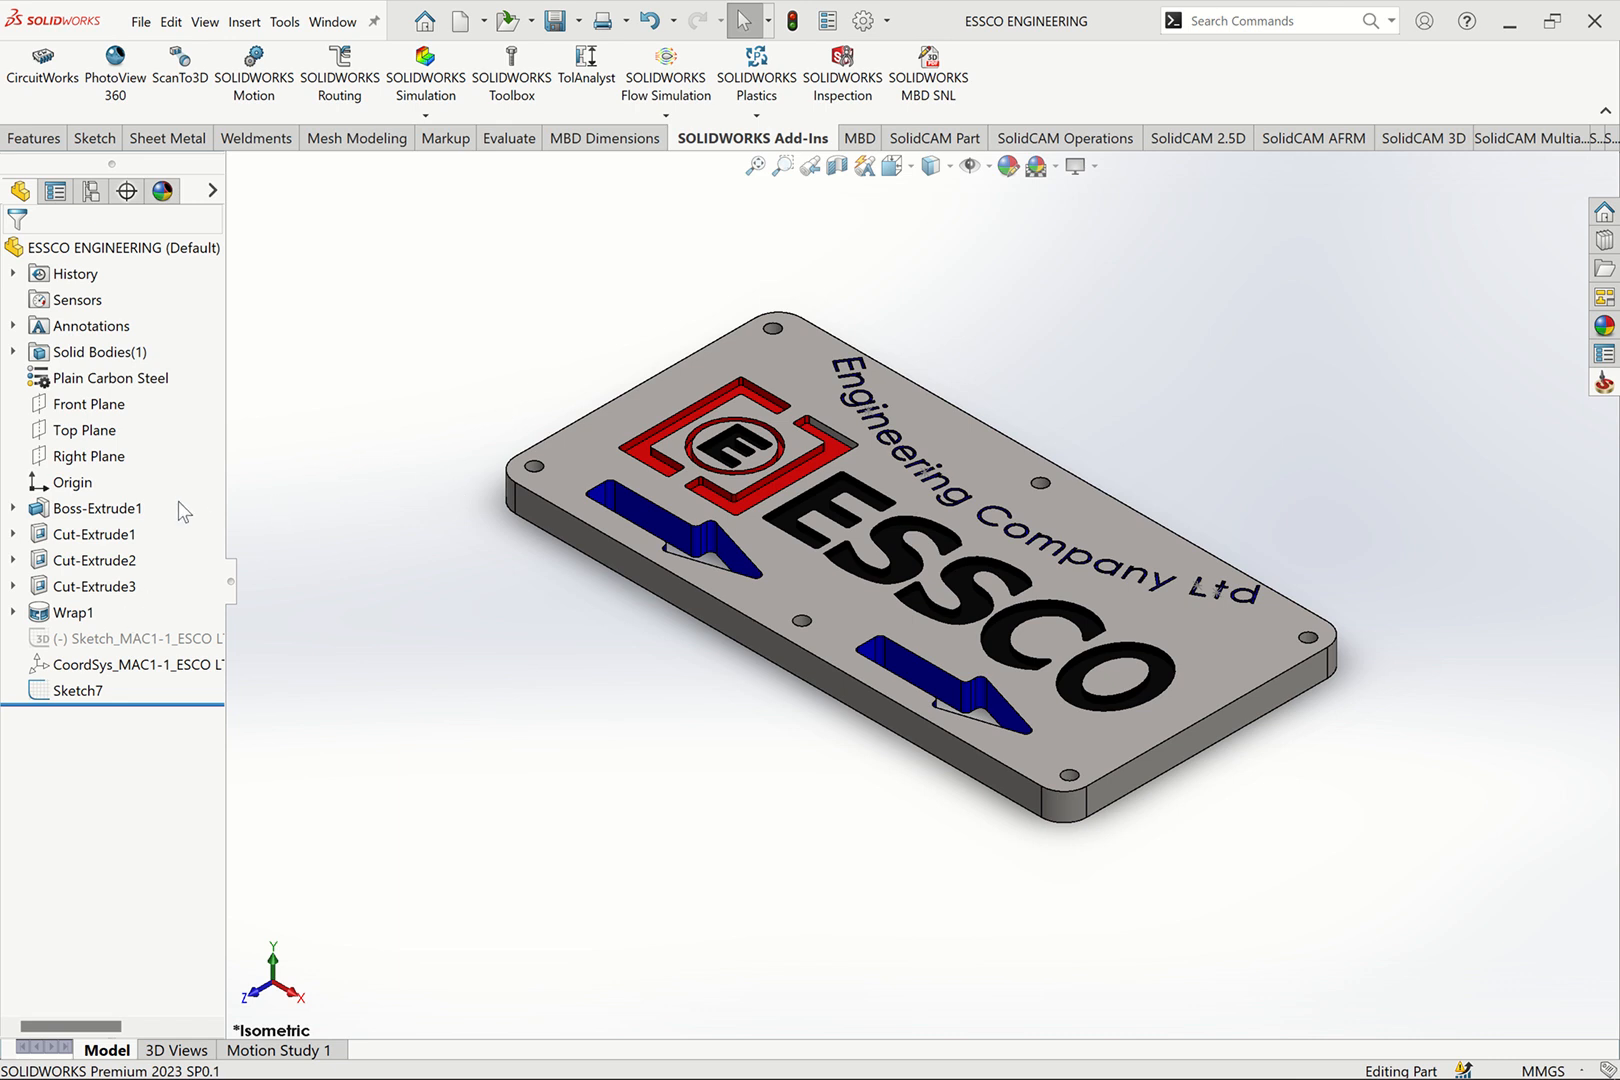
Edit the sketch of the plate's six holes and set the hole diameter to 10-1.5 (8.5 mm)
{"action": "left_click", "coordinate": [100, 535]}
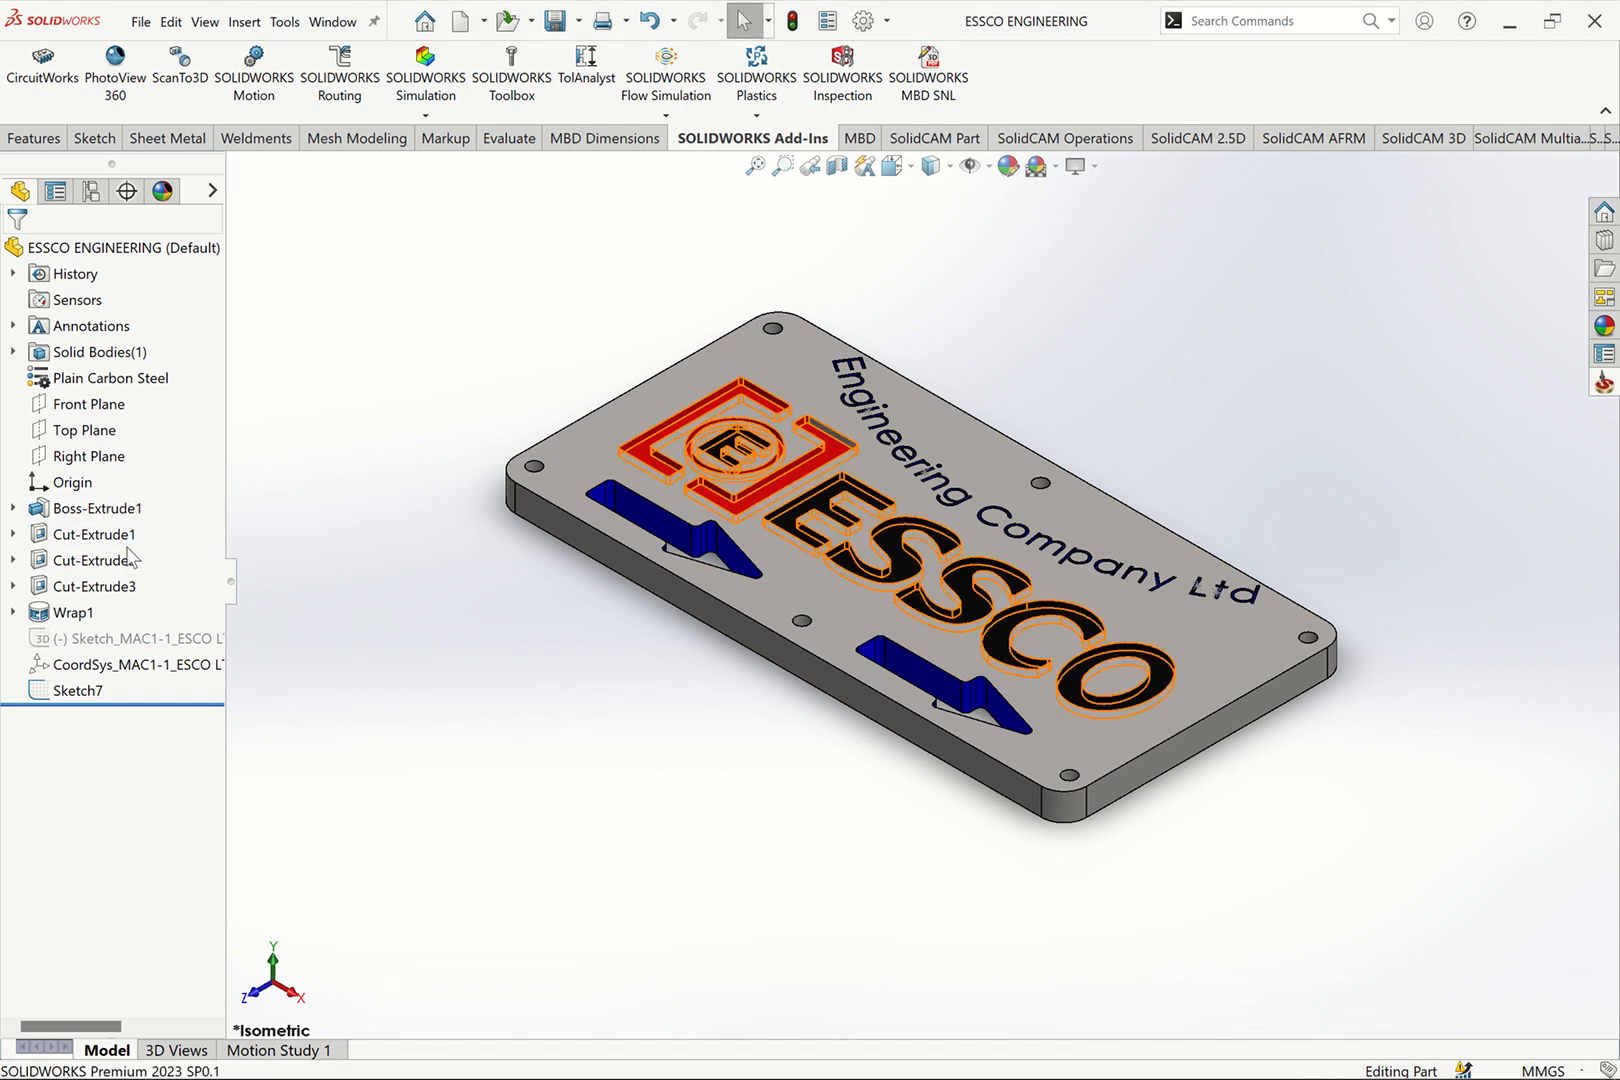
{"action": "left_click", "coordinate": [95, 560]}
{"action": "left_click", "coordinate": [161, 514]}
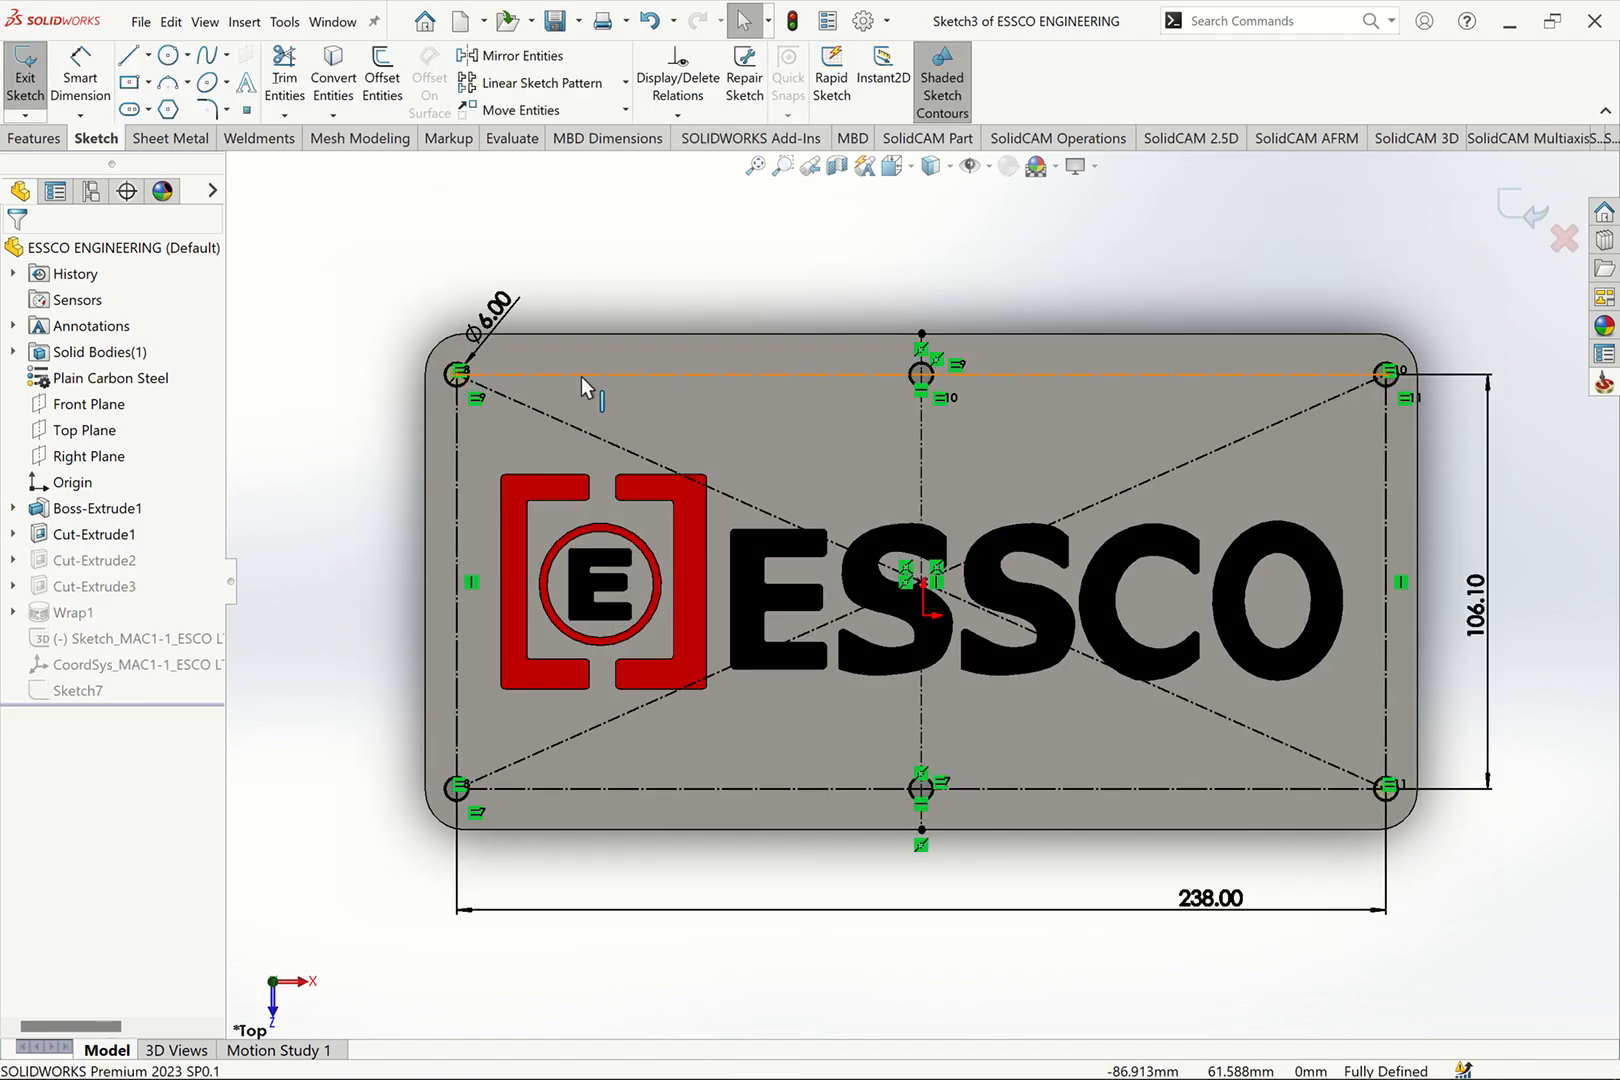
{"action": "left_click", "coordinate": [496, 328]}
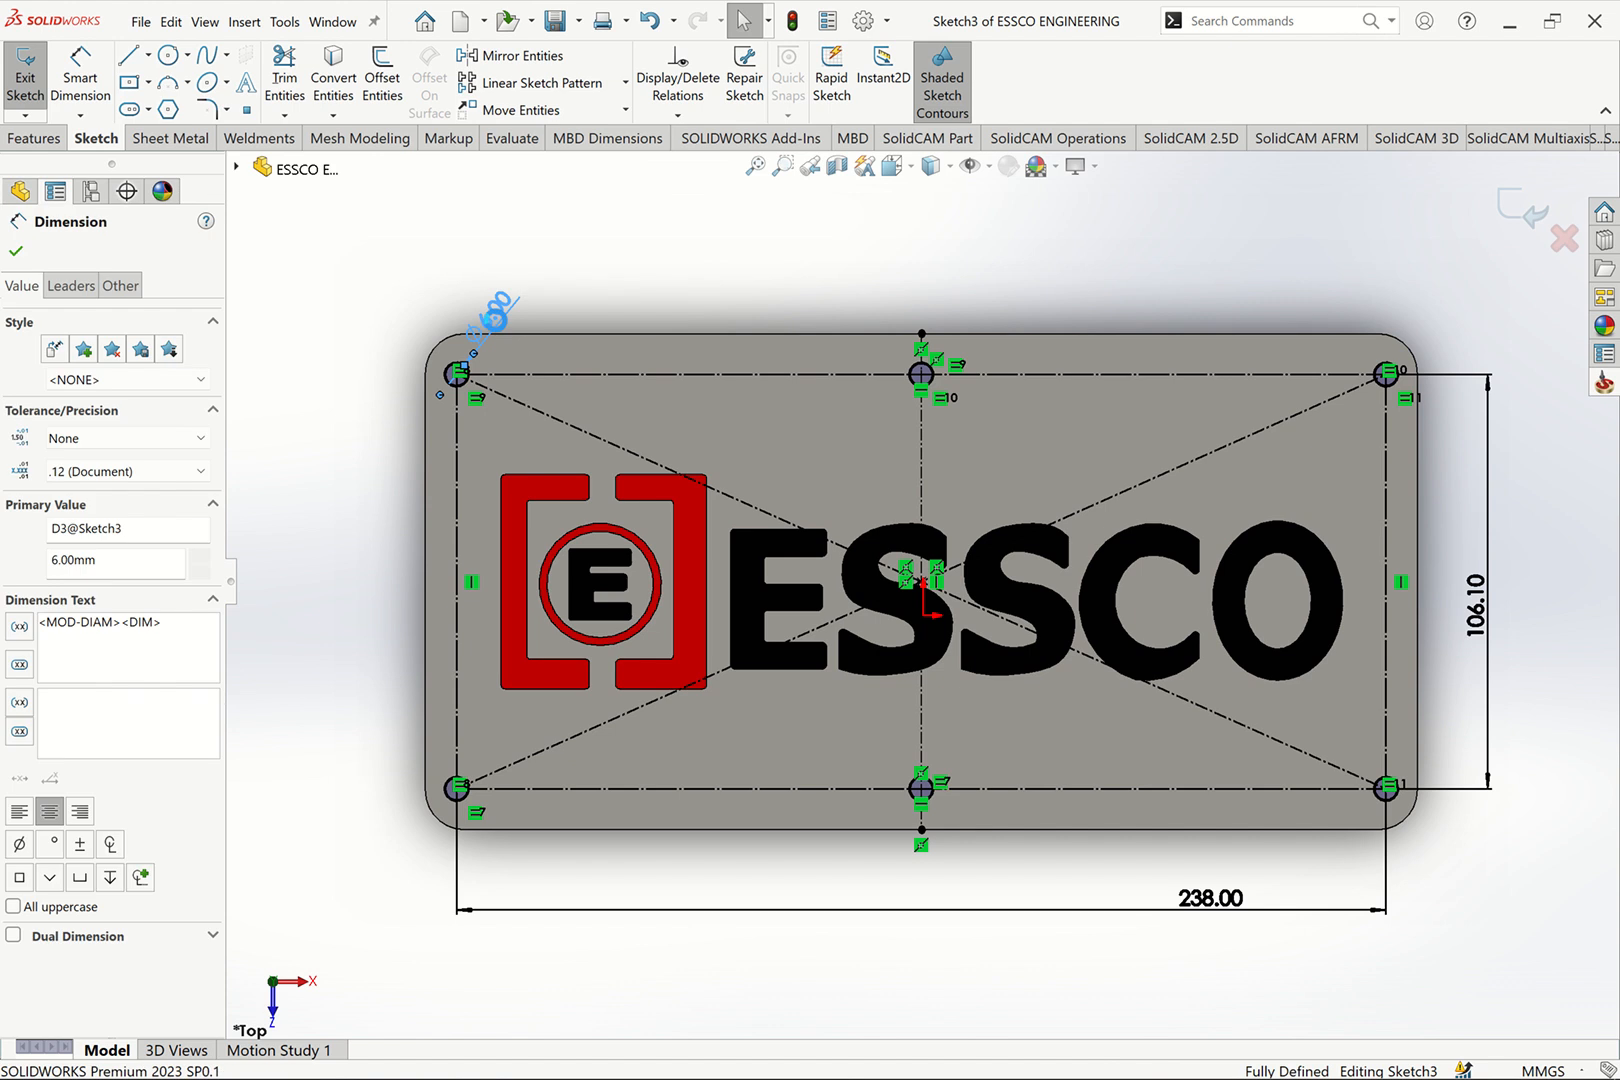
{"action": "double_click", "coordinate": [496, 315]}
{"action": "left_click", "coordinate": [495, 317]}
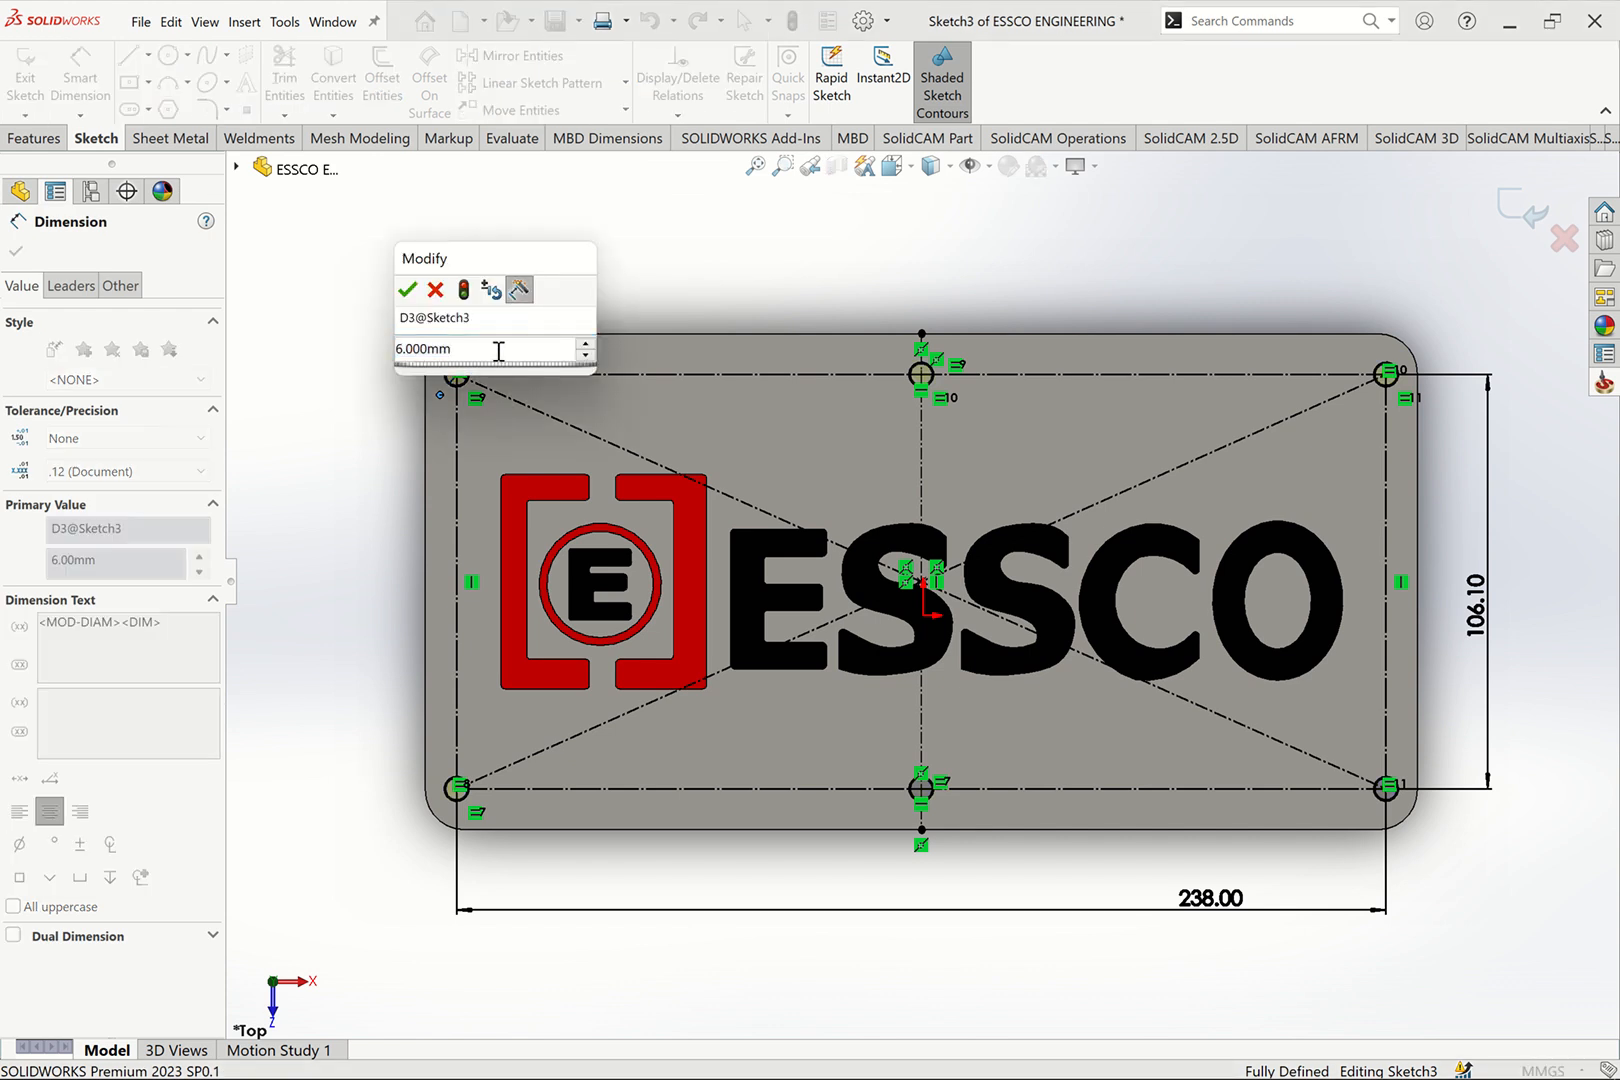
{"action": "left_click_drag", "start_coordinate": [499, 349], "coordinate": [362, 351]}
{"action": "type", "text": "1"}
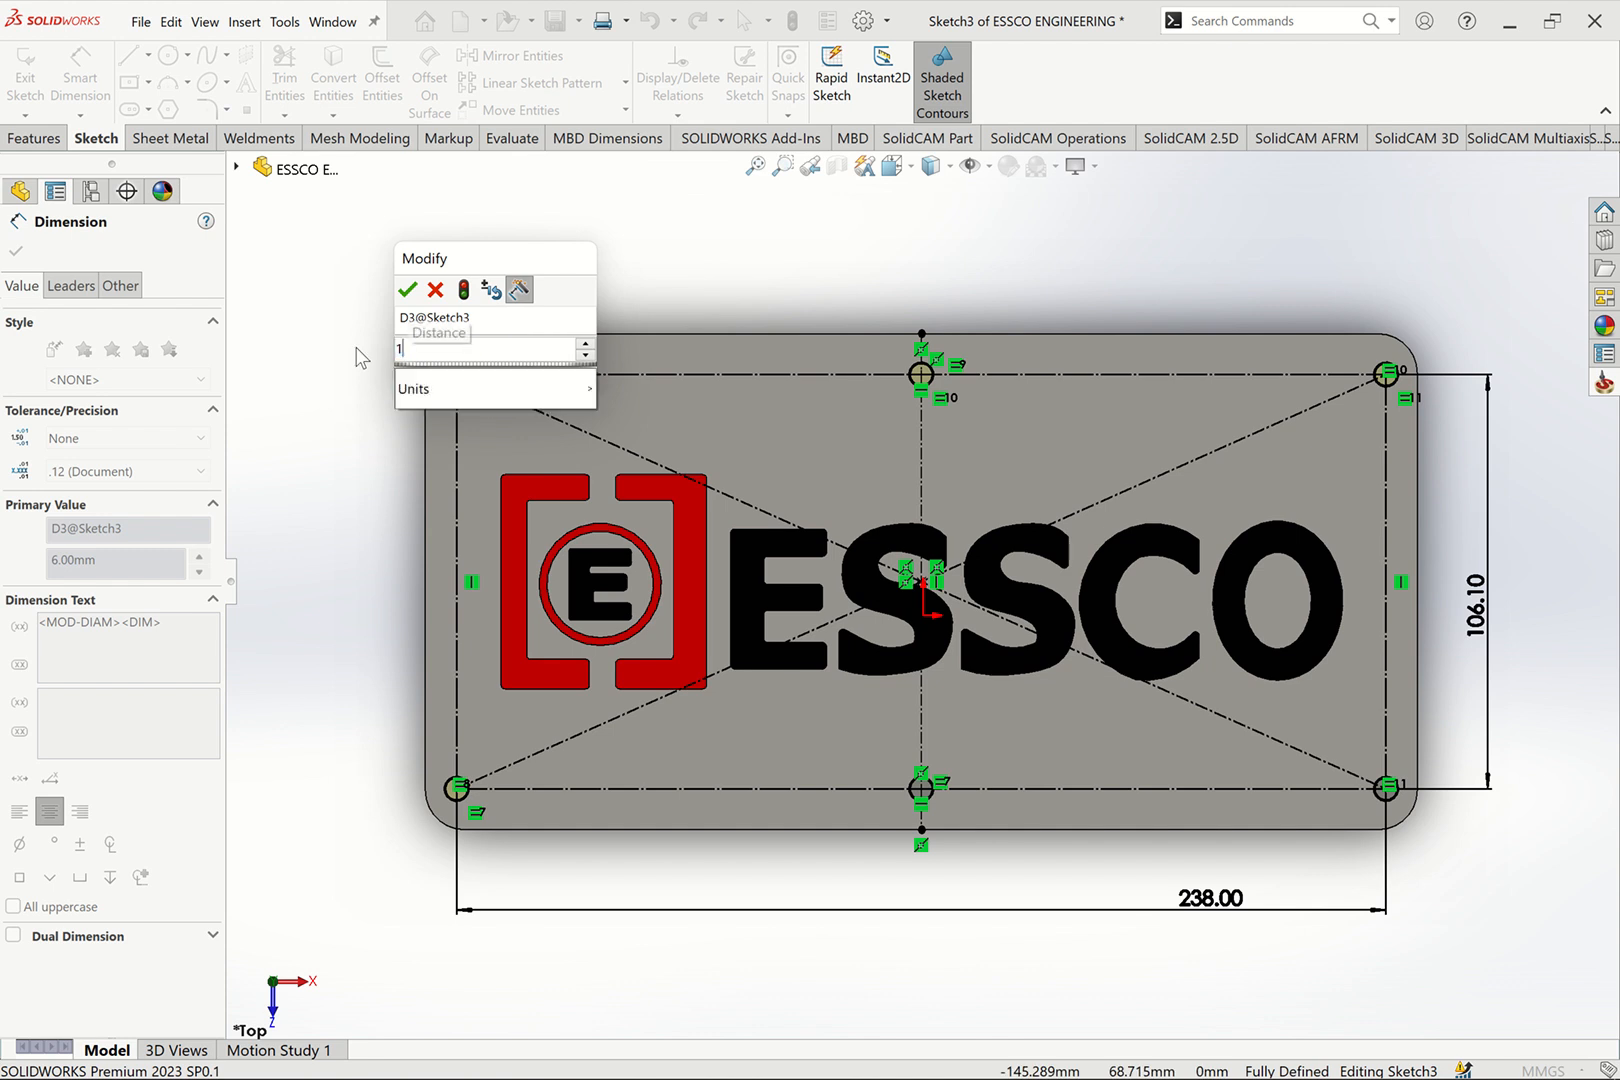
{"action": "type", "text": "0-1.5"}
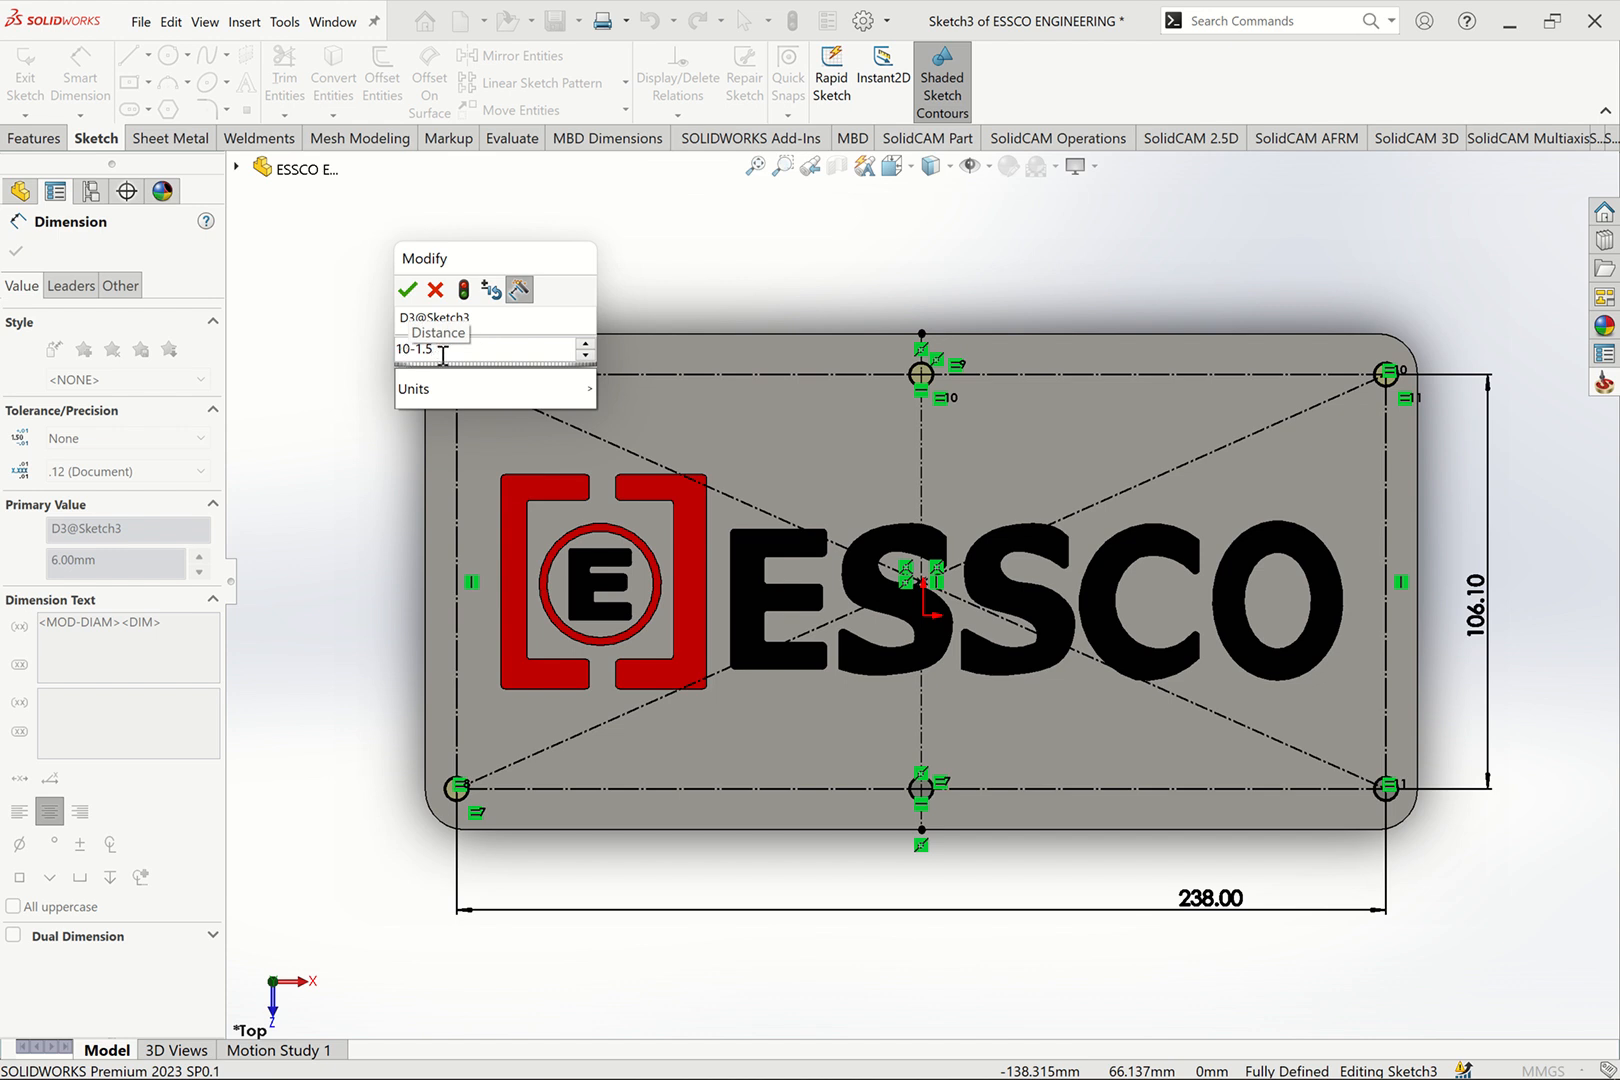
{"action": "left_click", "coordinate": [407, 291]}
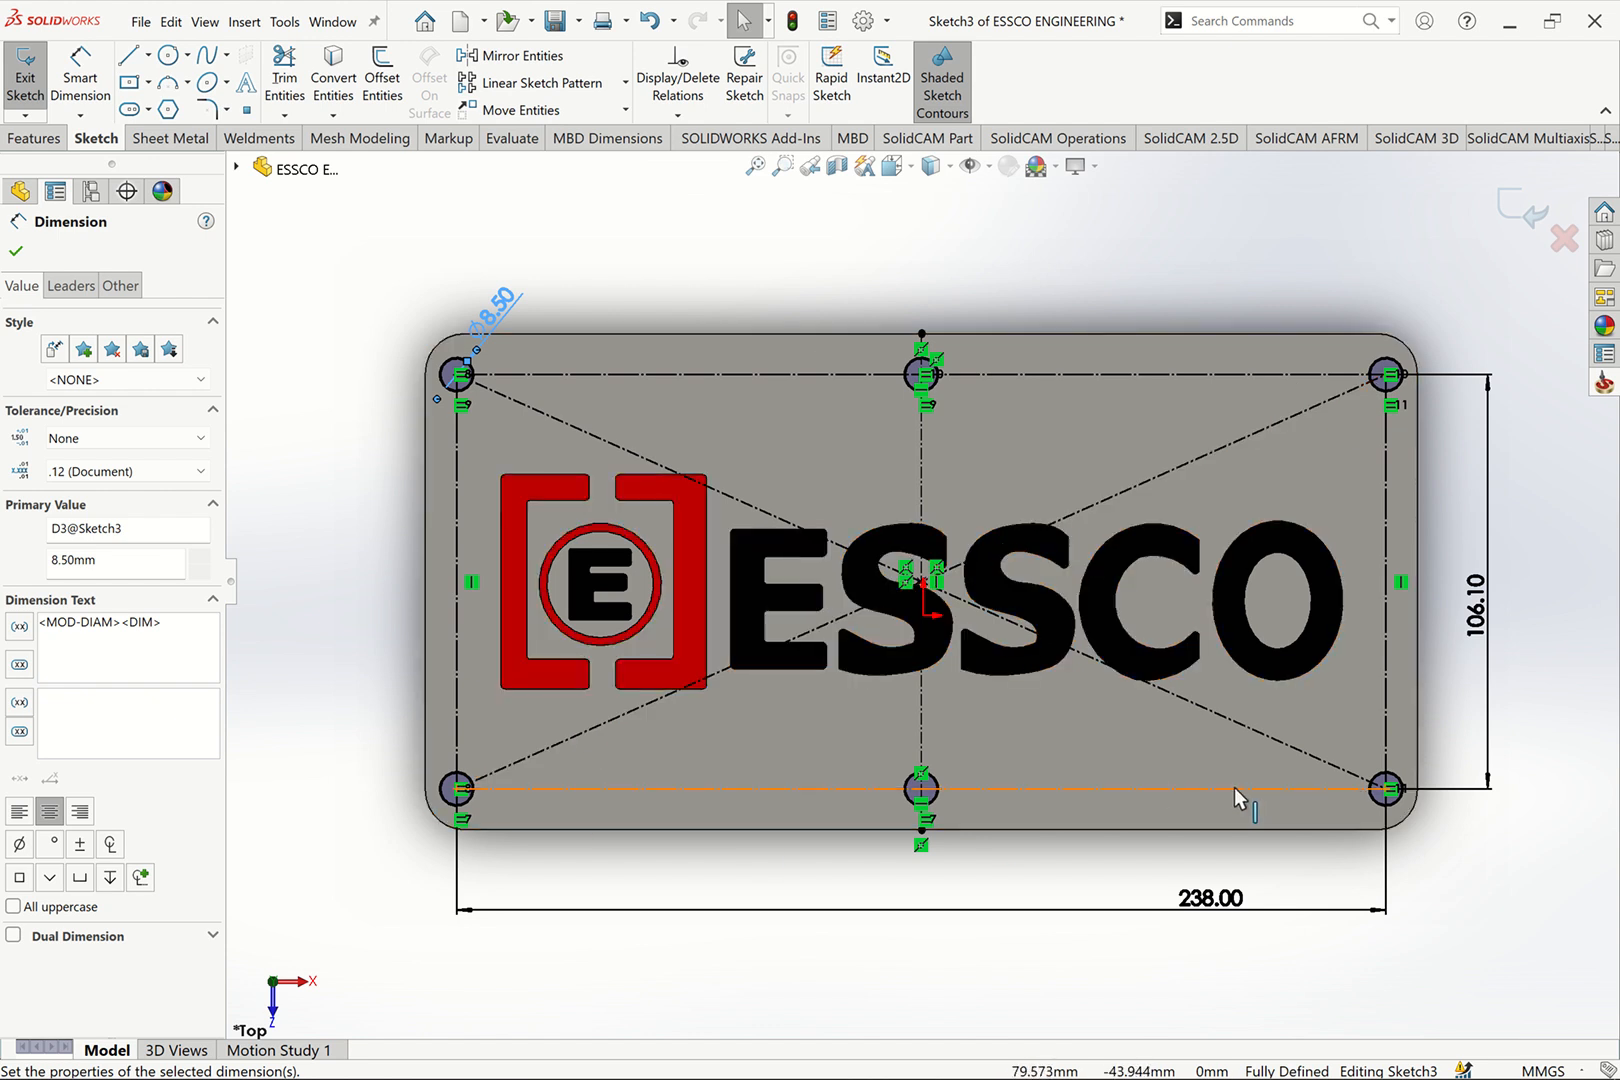
{"action": "left_click", "coordinate": [14, 252]}
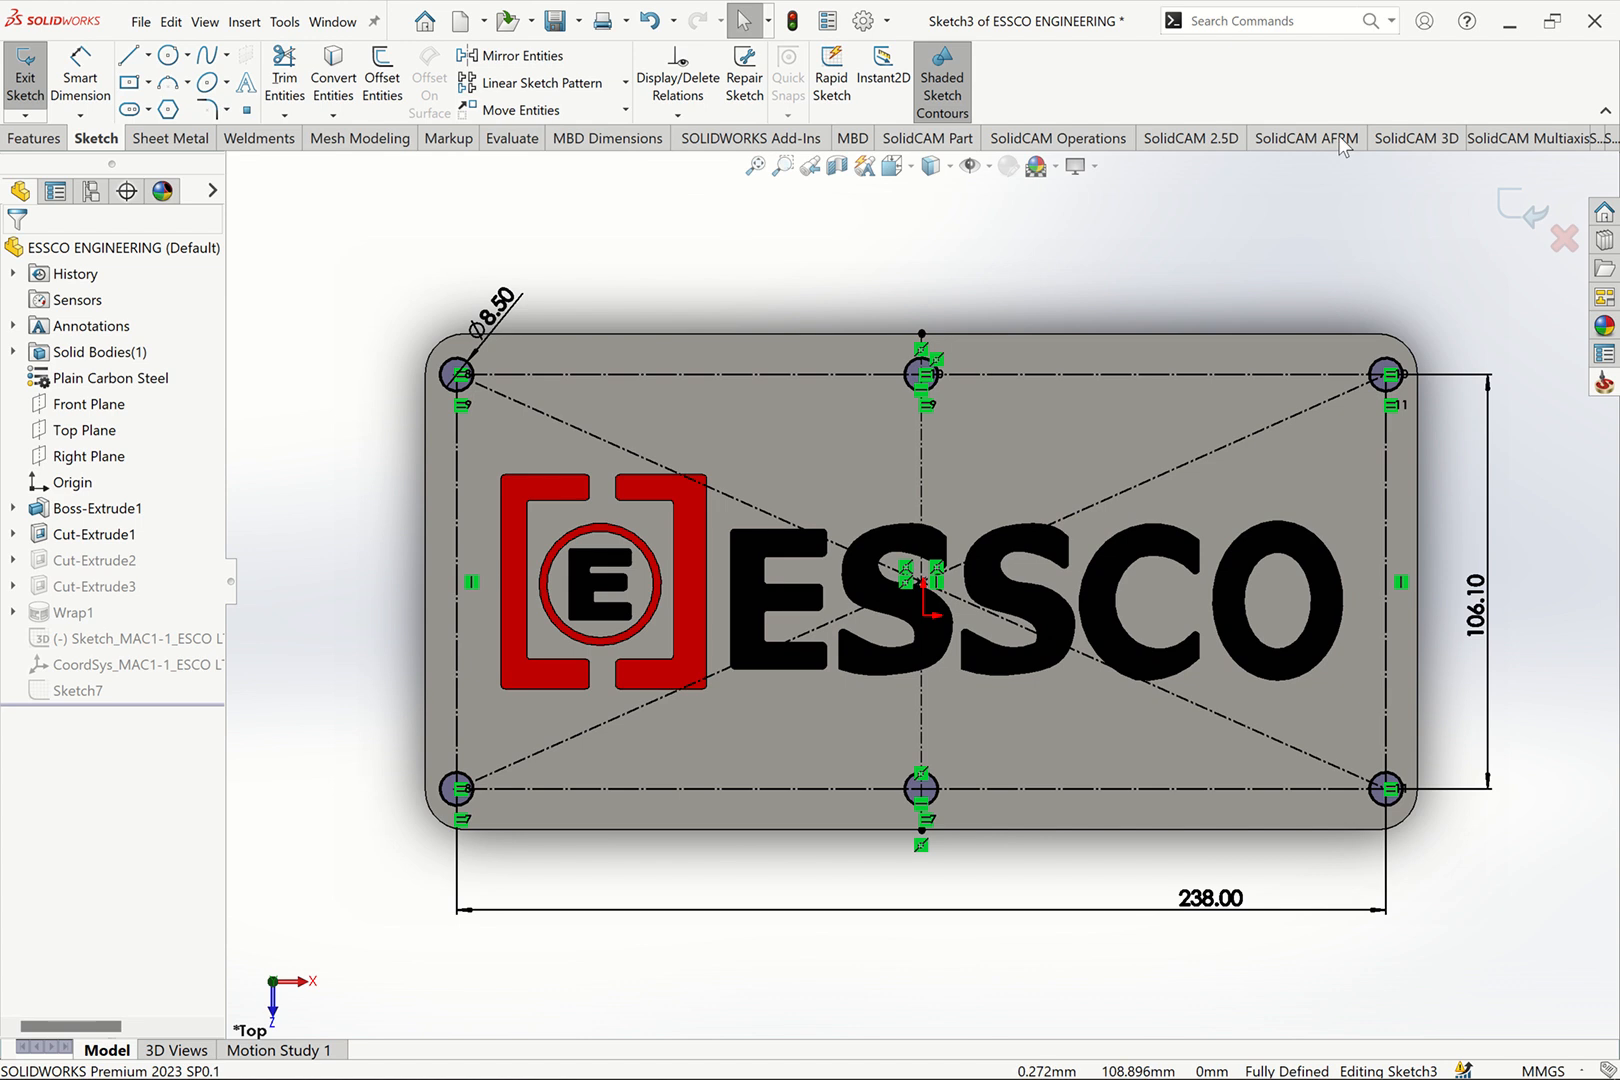
{"action": "left_click", "coordinate": [1498, 206]}
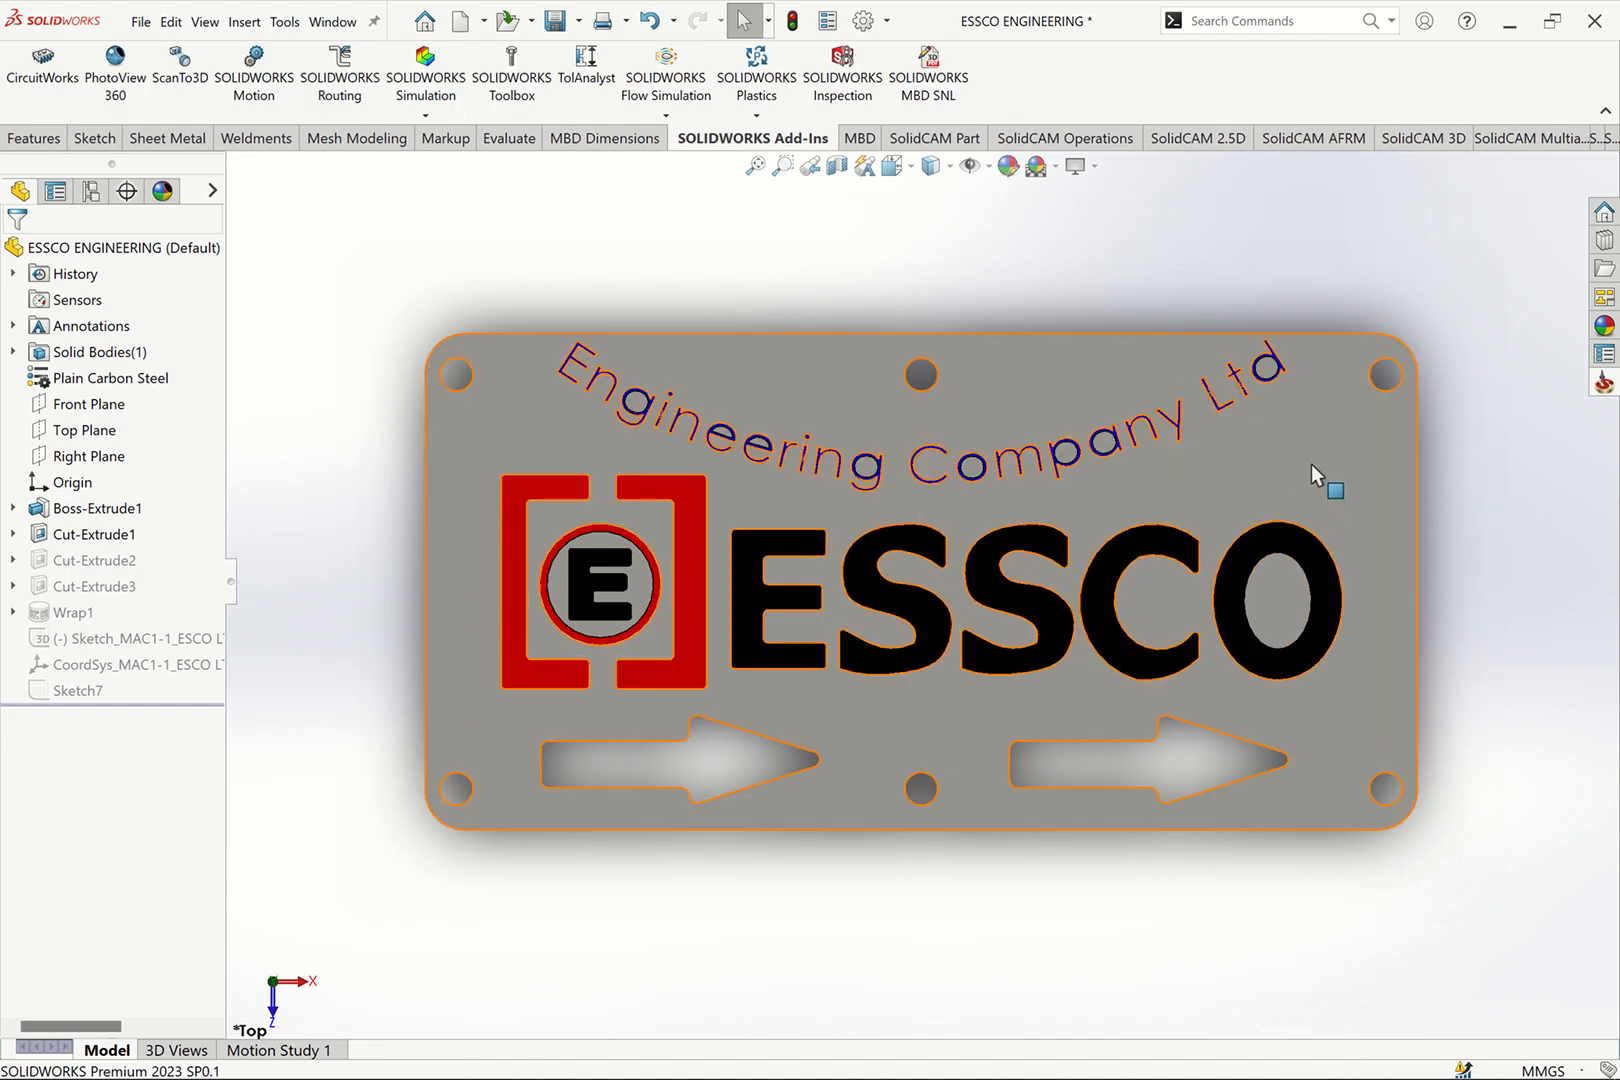
Start a sketch on the plate's top face and draw a vertical centerline between the midpoints of its long edges
{"action": "left_click", "coordinate": [1340, 483]}
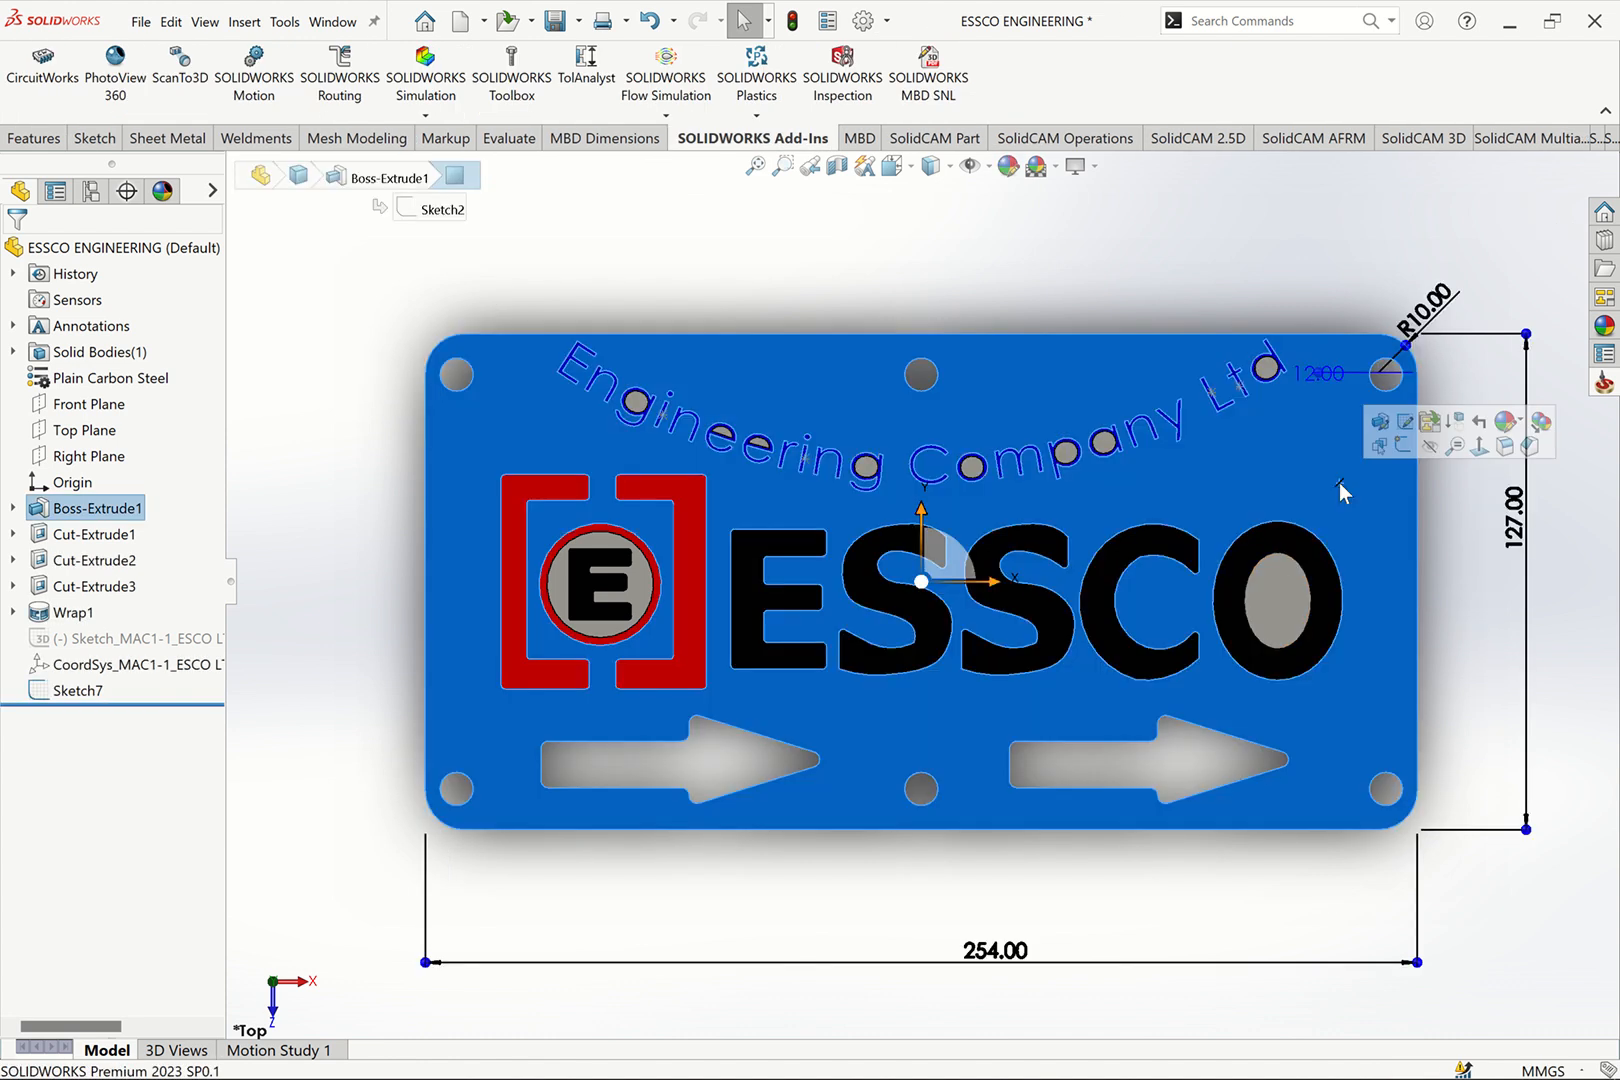
{"action": "left_click", "coordinate": [1380, 448]}
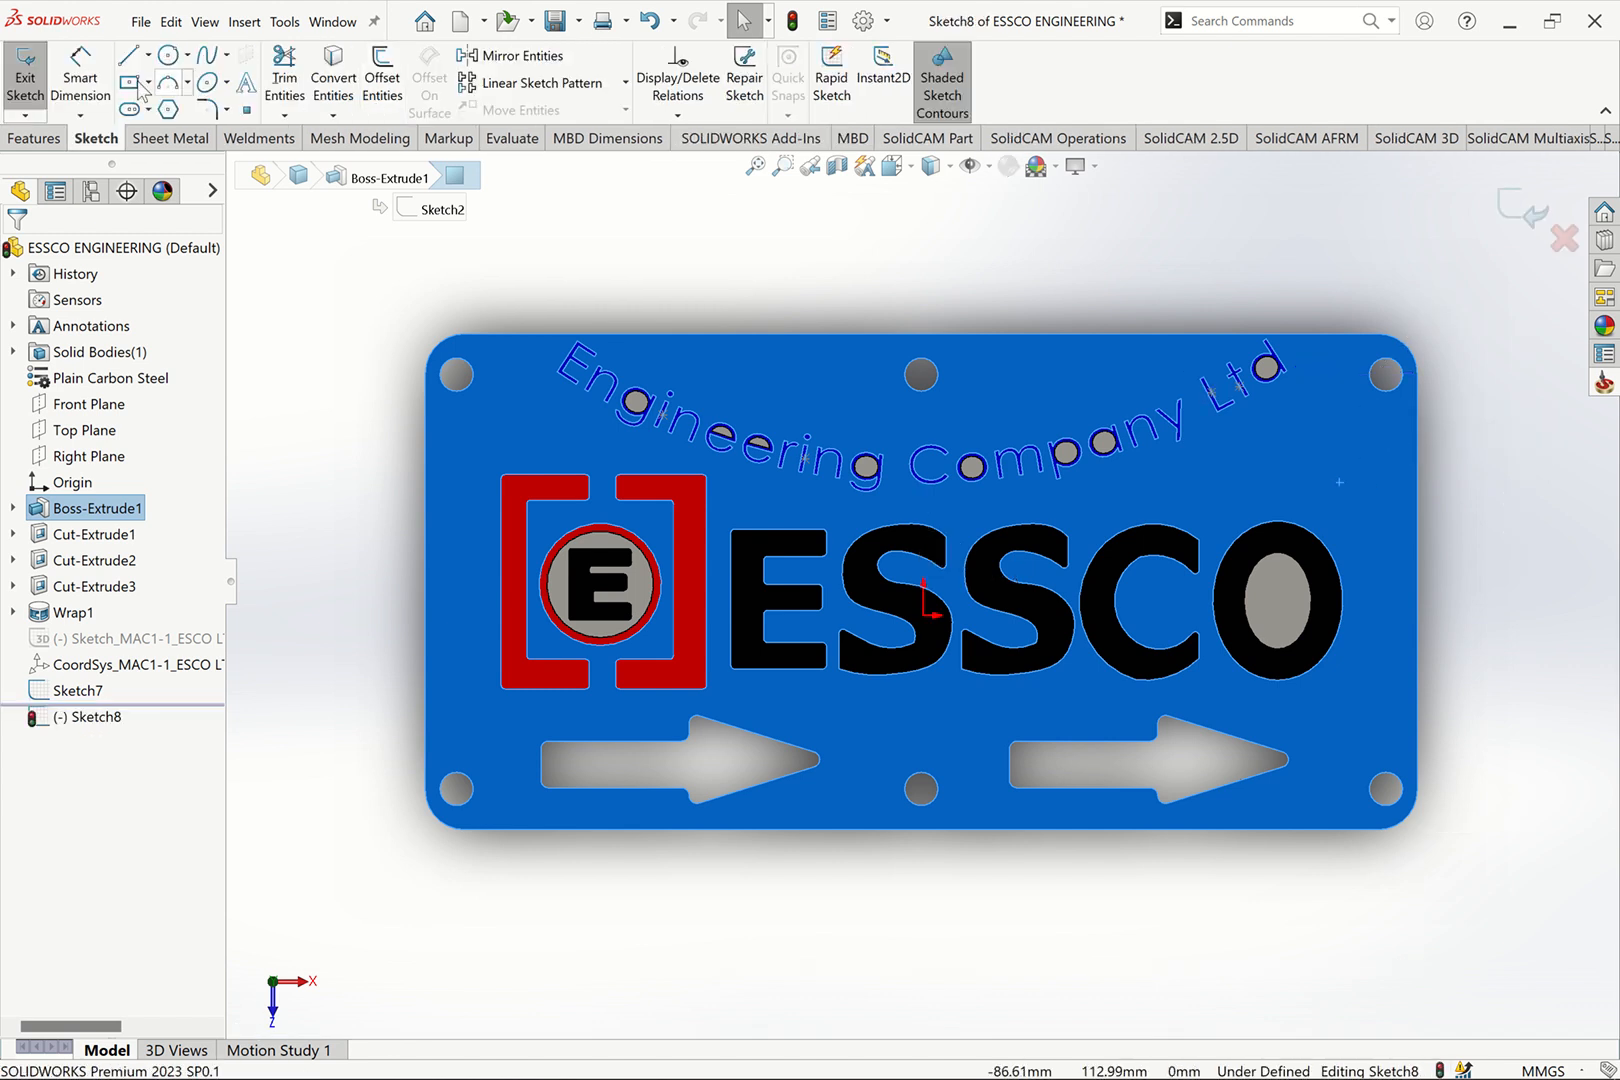
{"action": "left_click", "coordinate": [923, 615]}
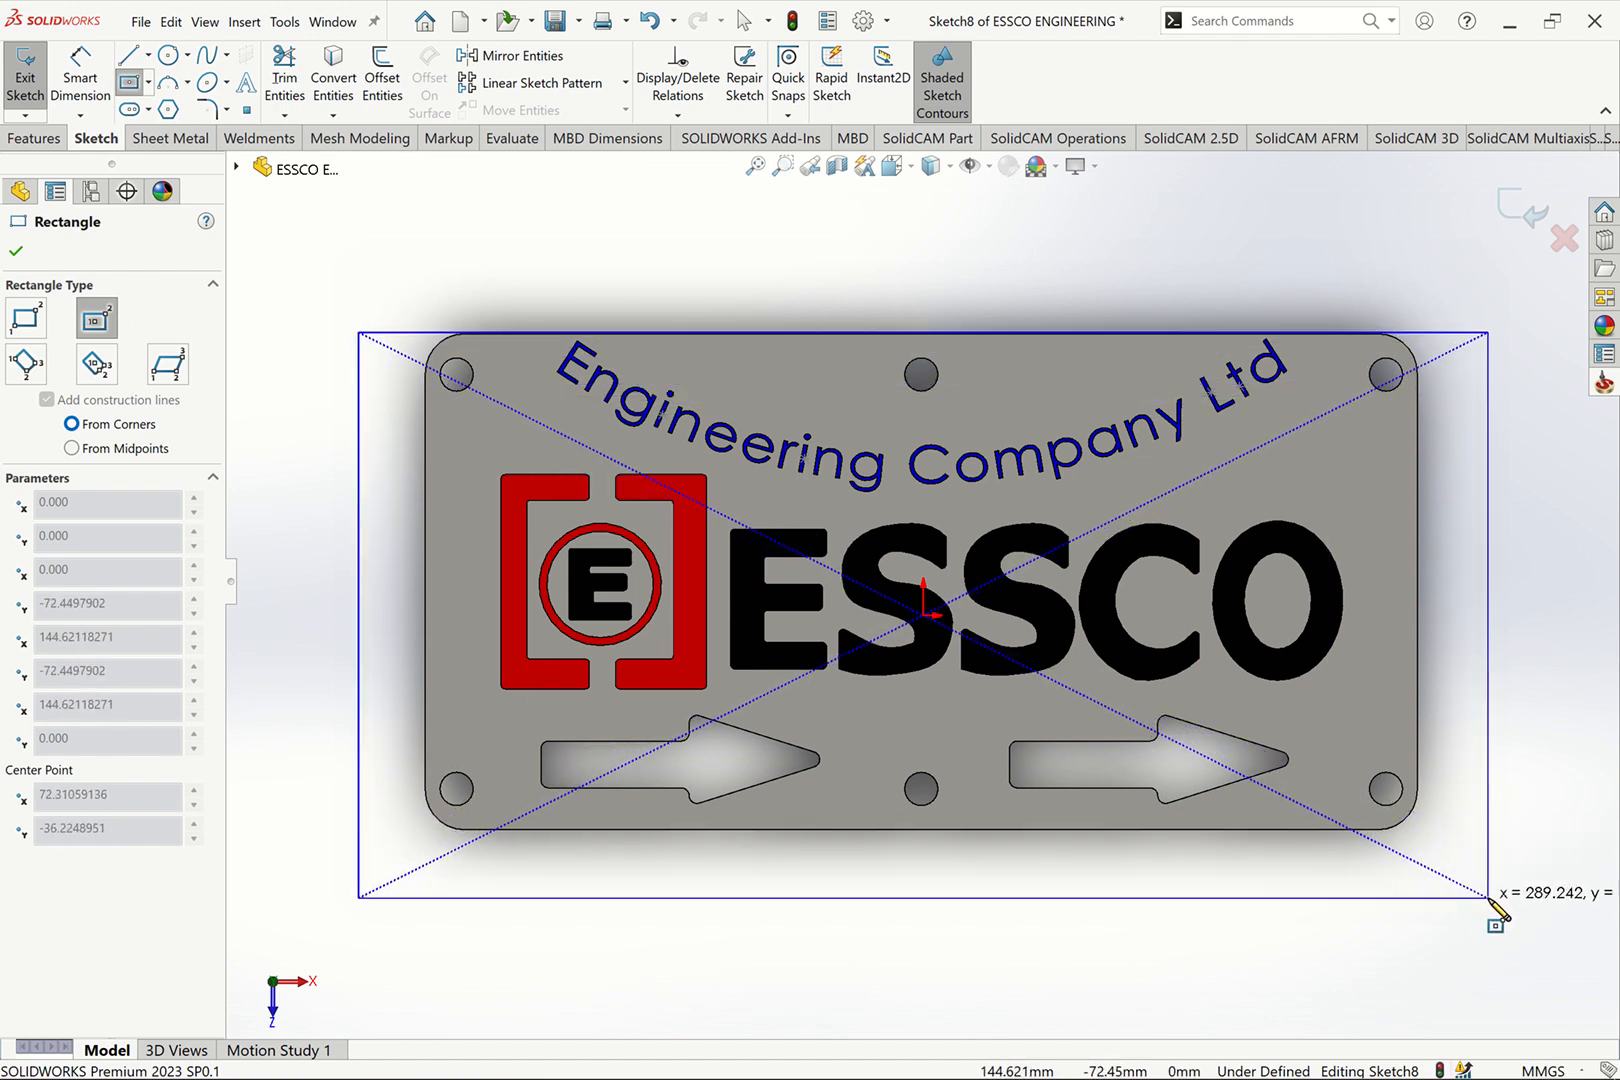
{"action": "key", "text": "Escape"}
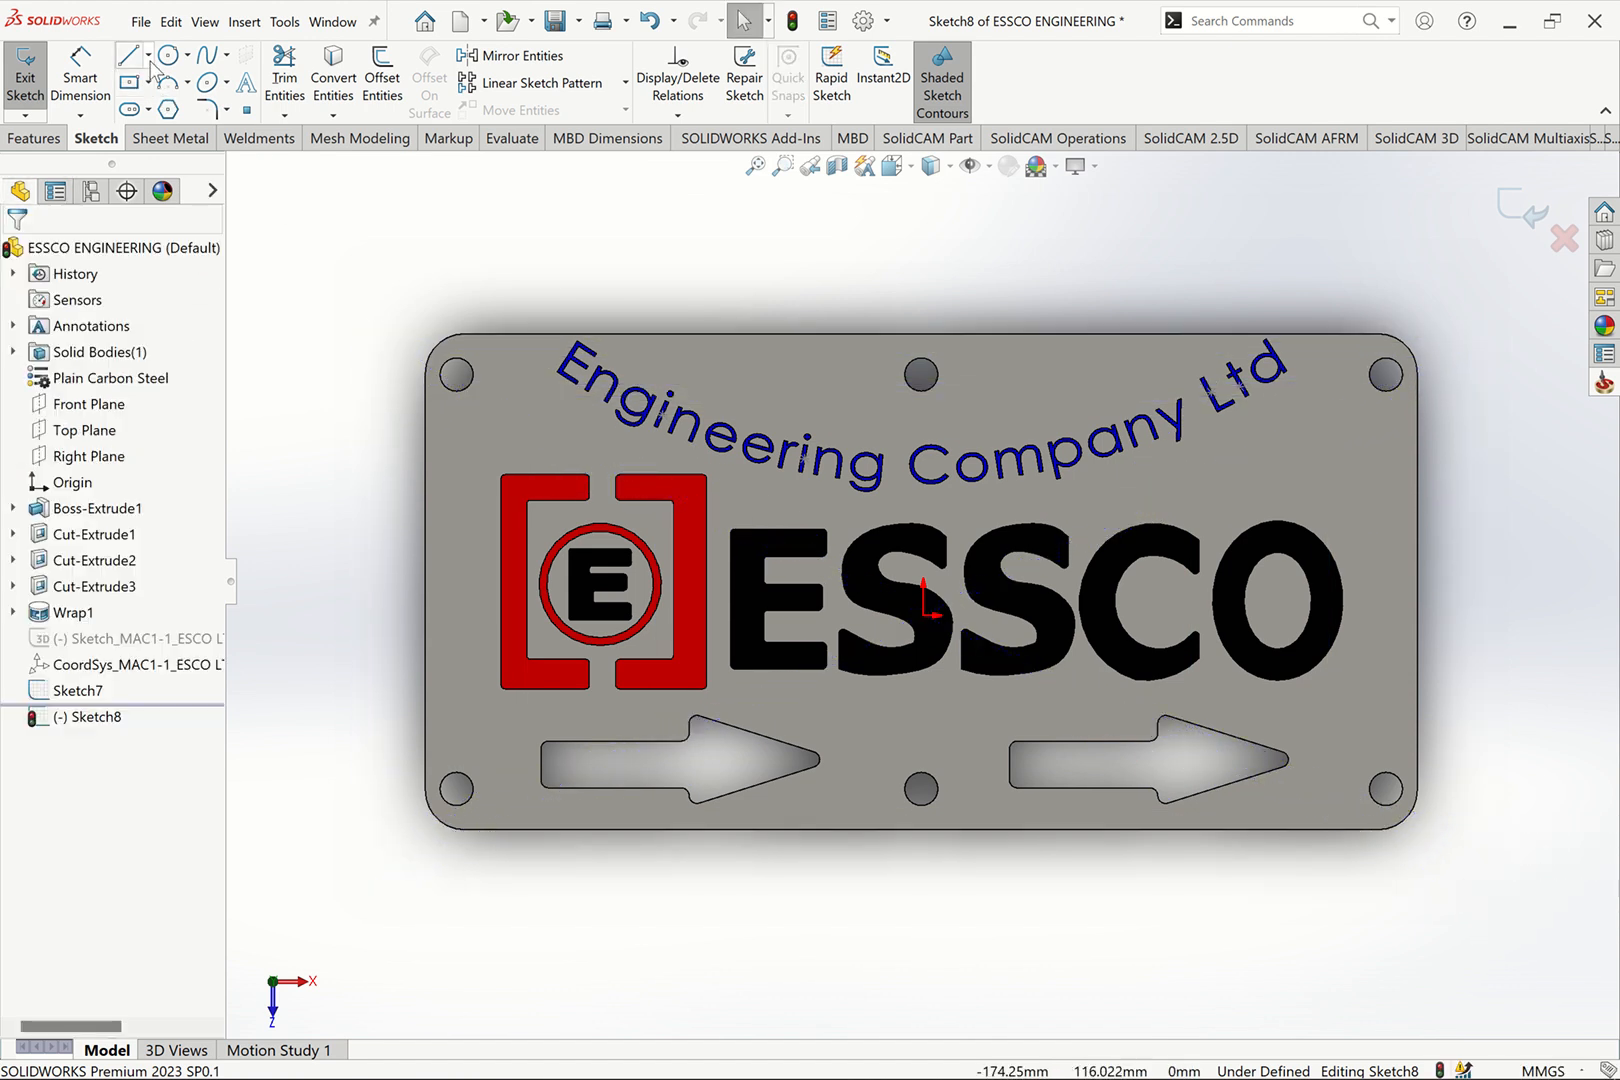
{"action": "left_click", "coordinate": [148, 55]}
{"action": "left_click", "coordinate": [175, 109]}
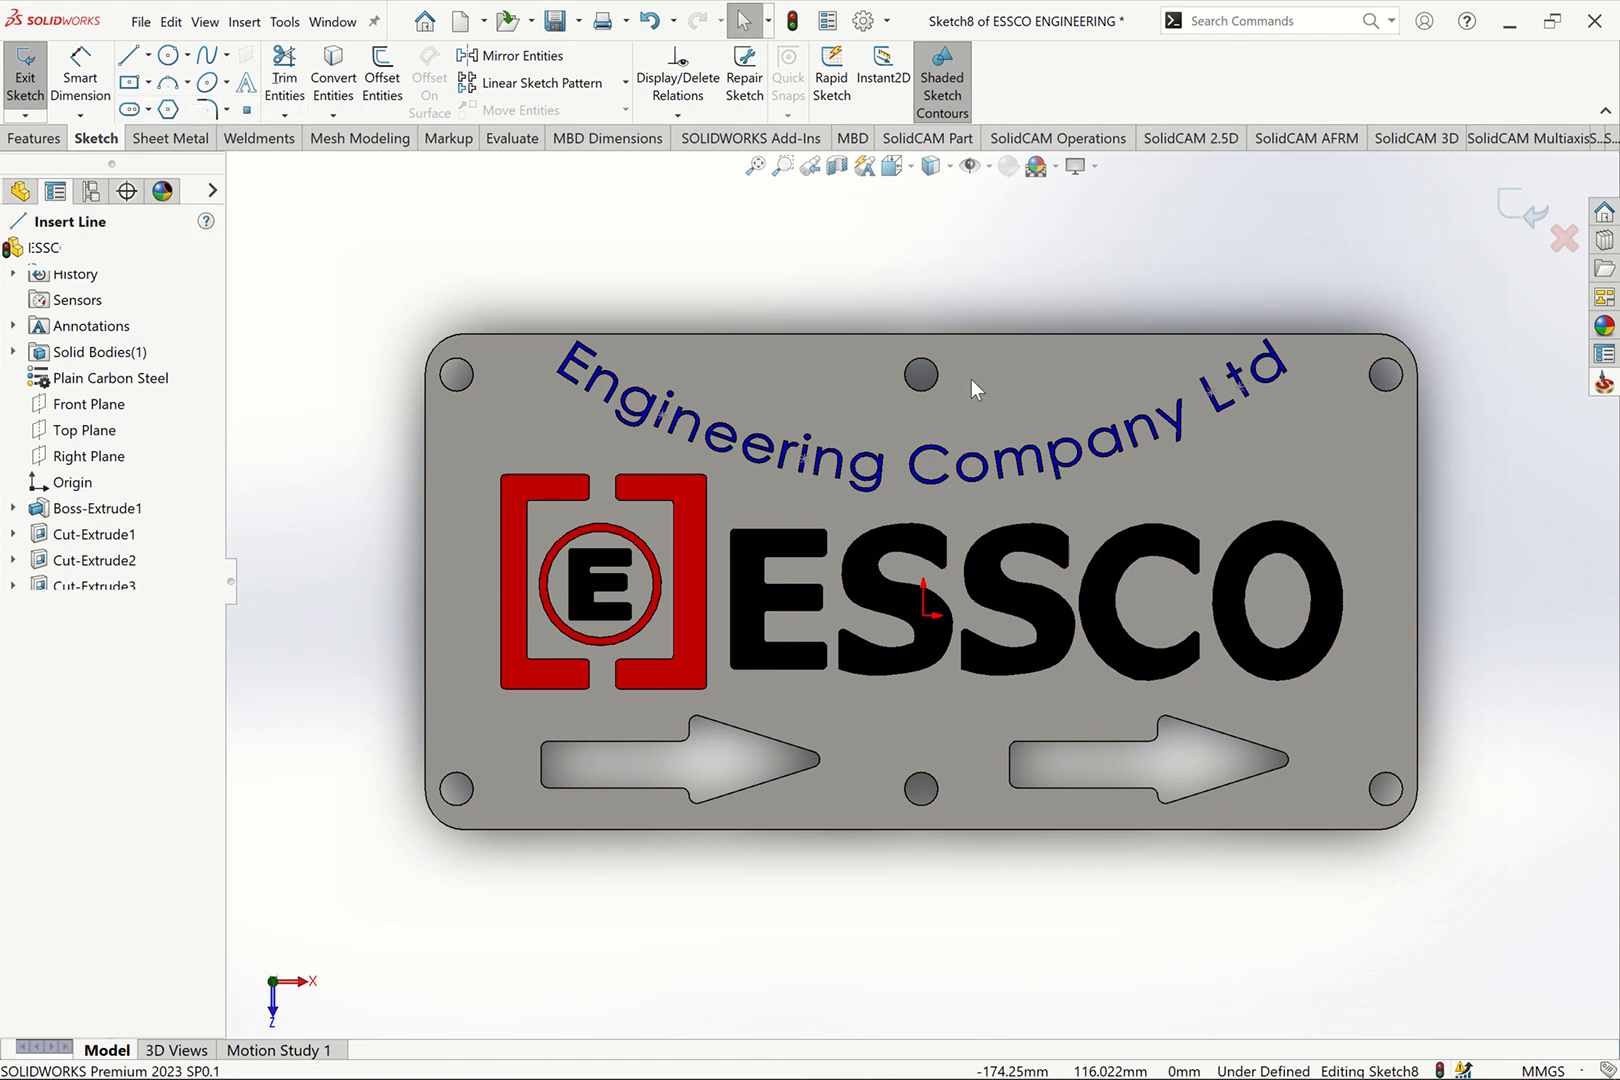
{"action": "left_click", "coordinate": [919, 333]}
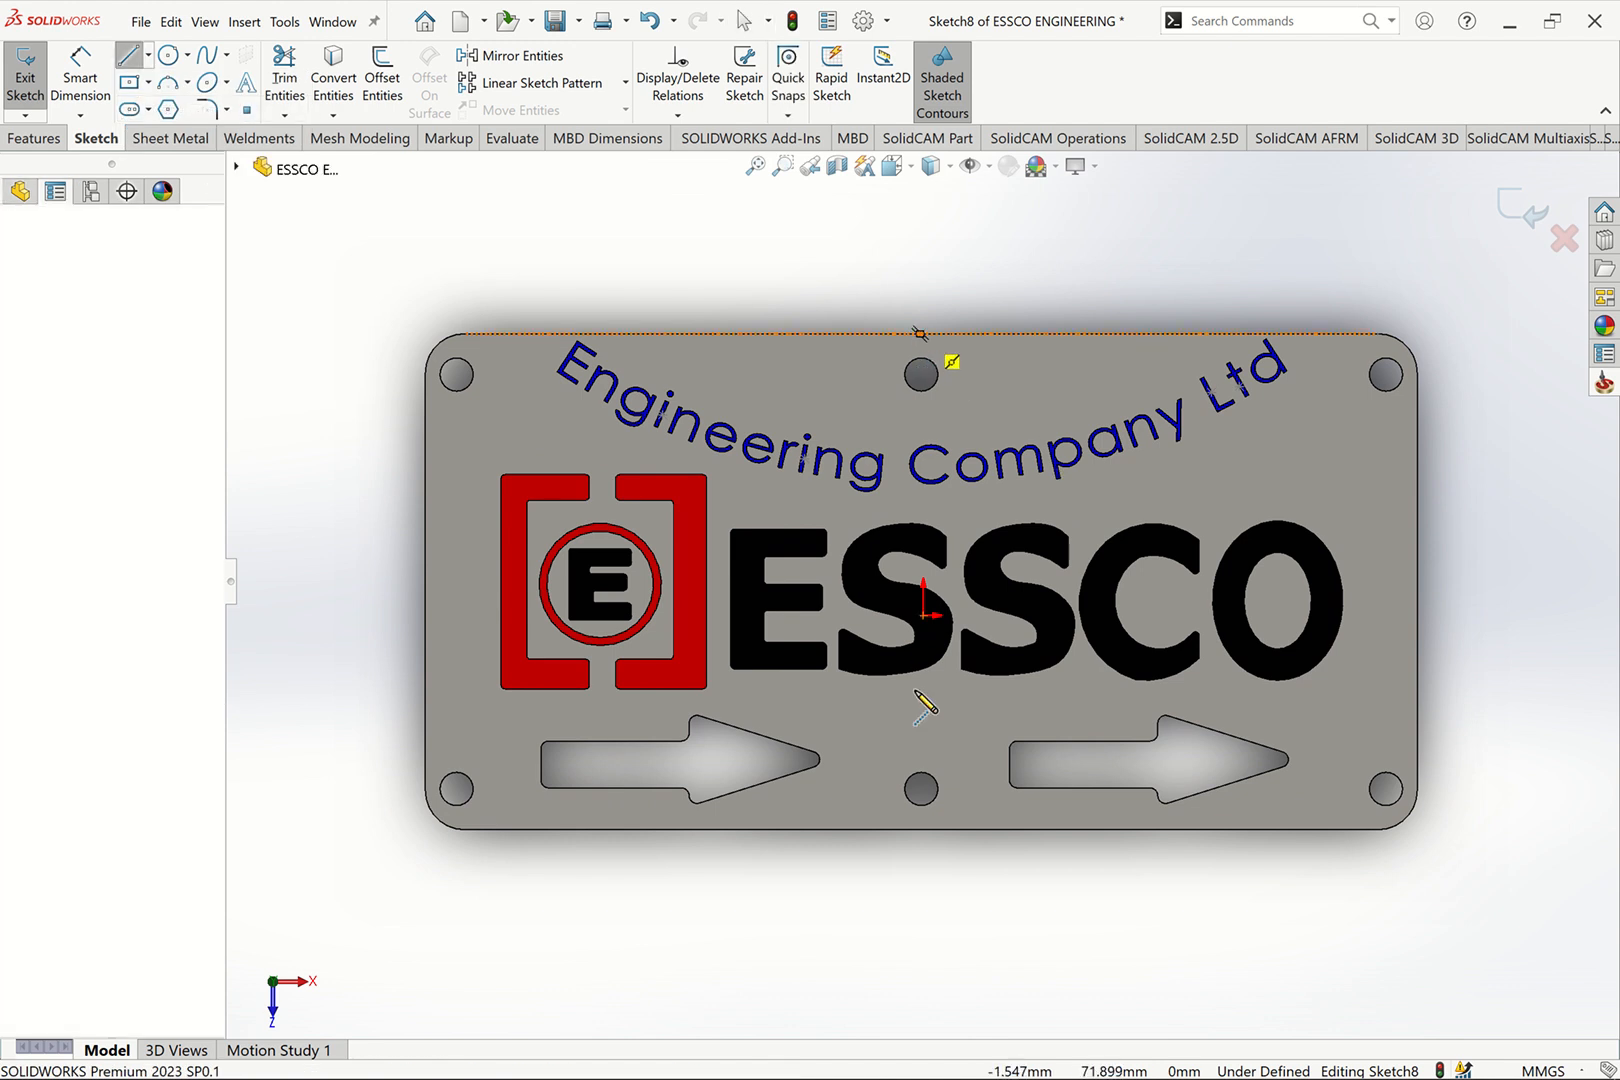
{"action": "left_click", "coordinate": [920, 829]}
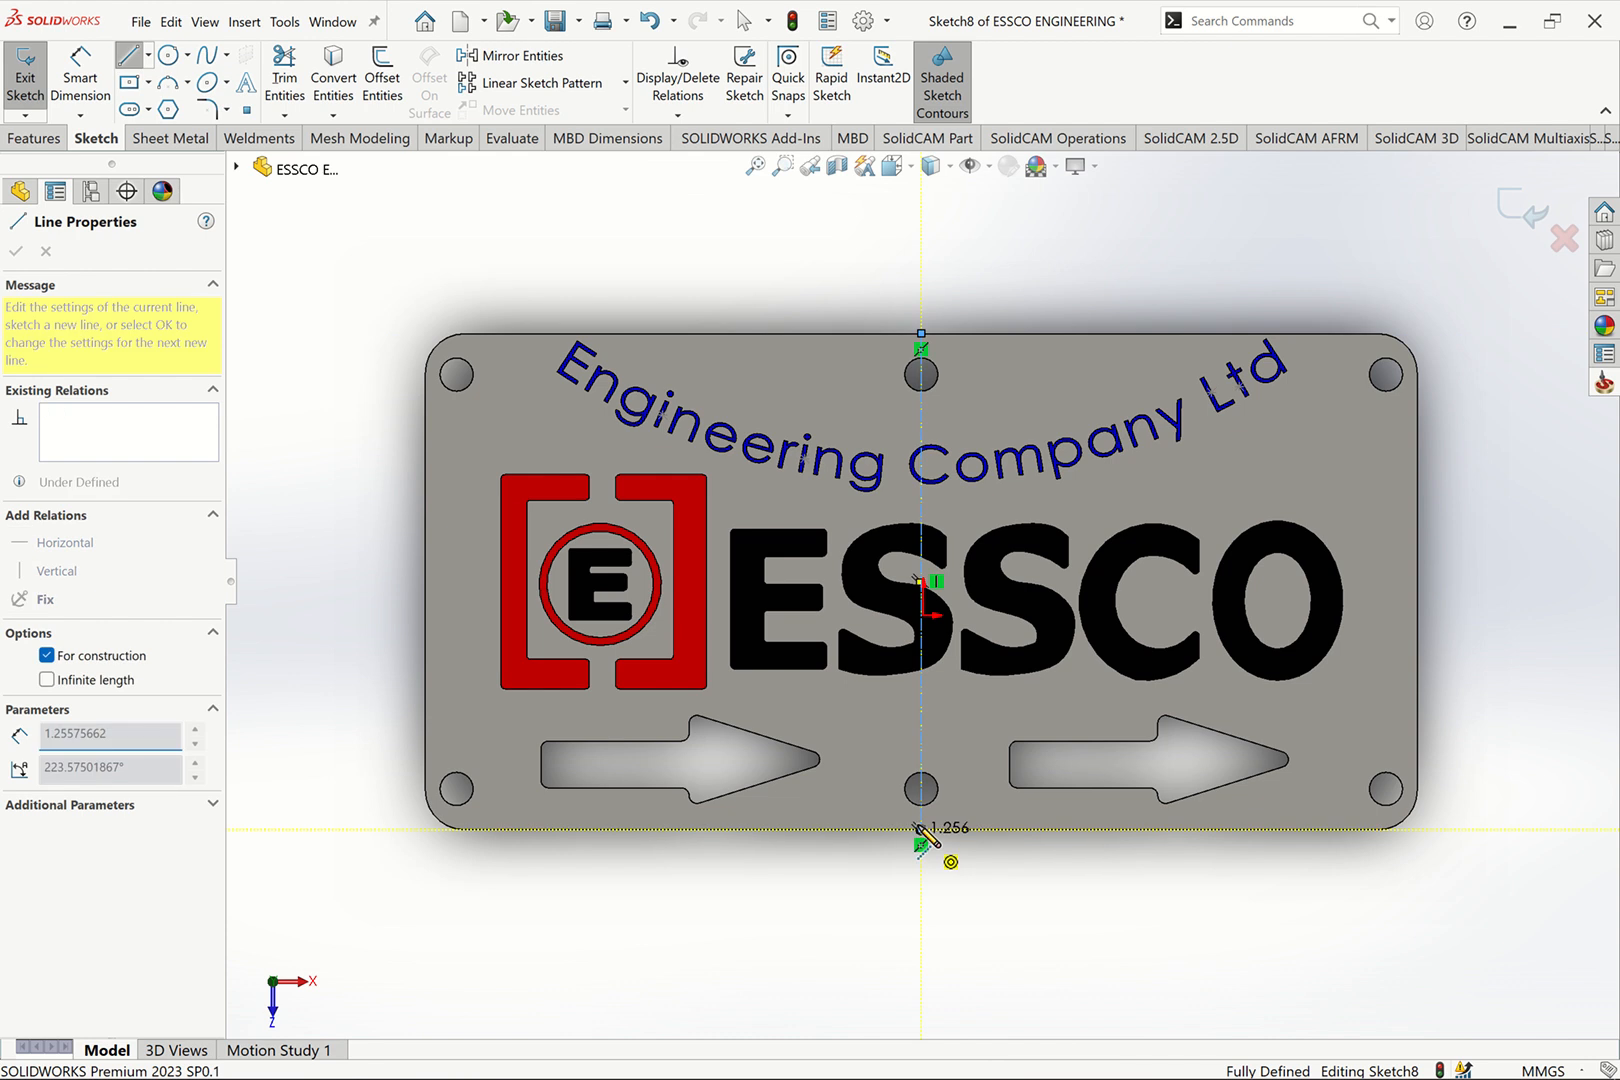
{"action": "key", "text": "Escape"}
{"action": "key", "text": "Escape"}
Sketch a center rectangle about 278 by 147 mm around the plate, centred on the centerline's midpoint
{"action": "left_click", "coordinate": [129, 83]}
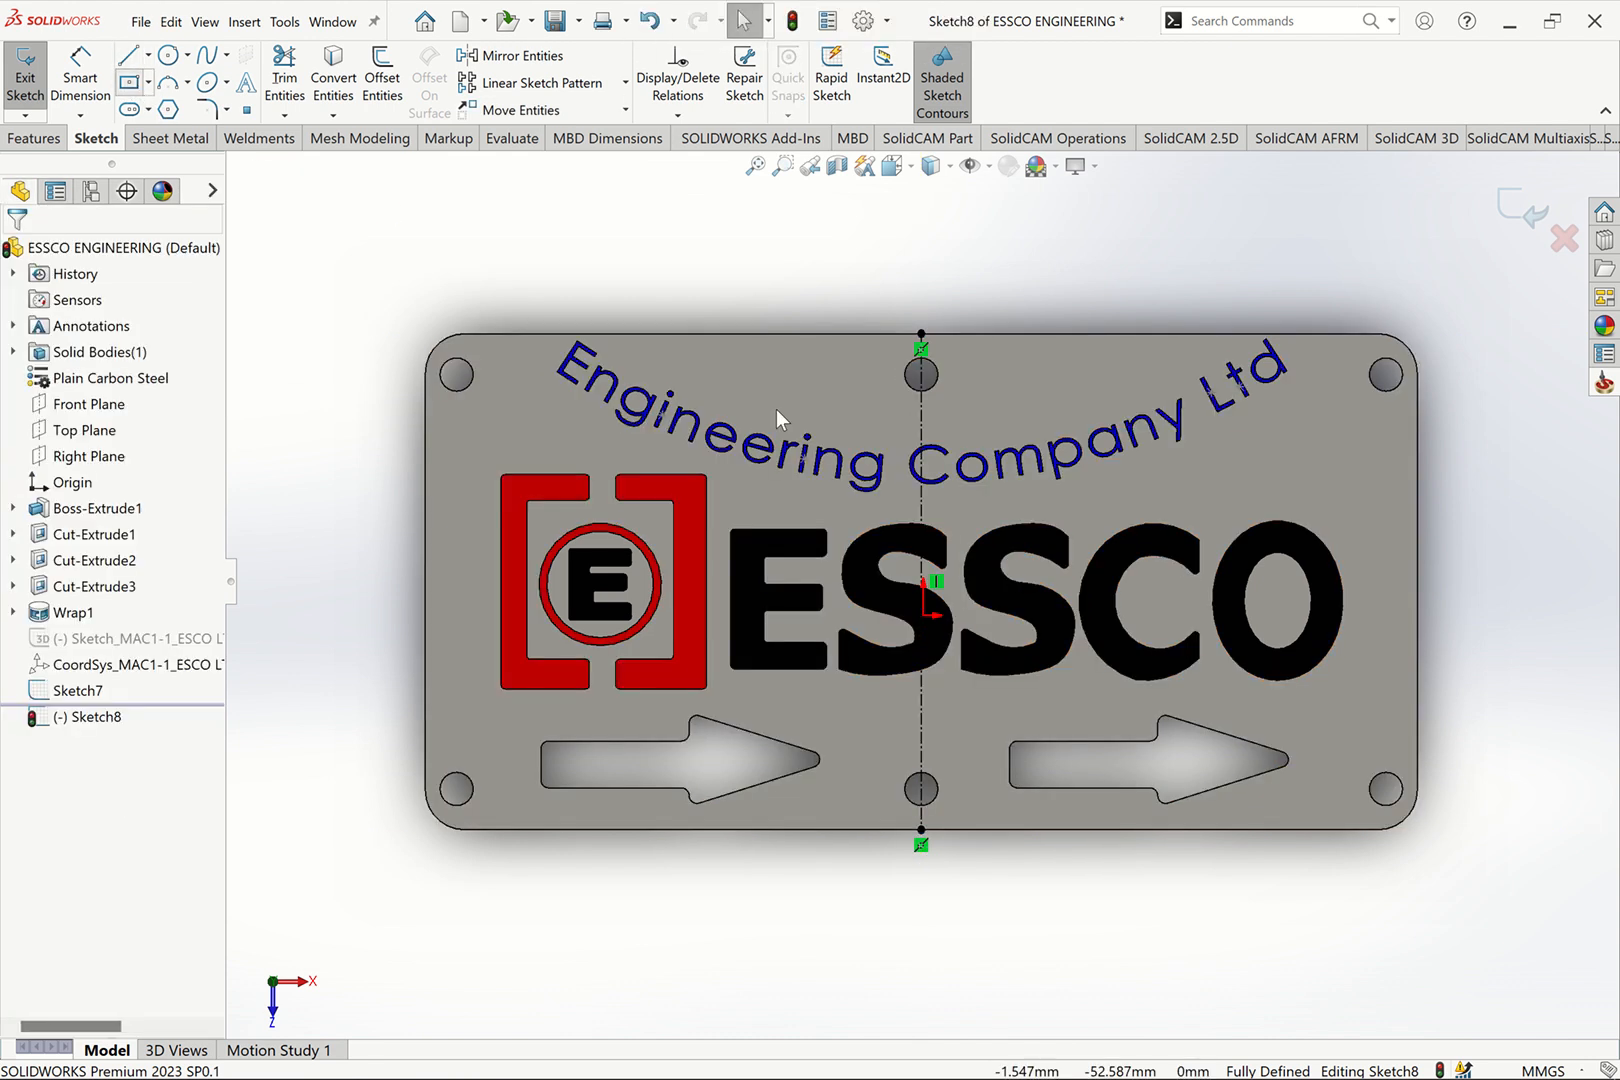
{"action": "left_click", "coordinate": [921, 582]}
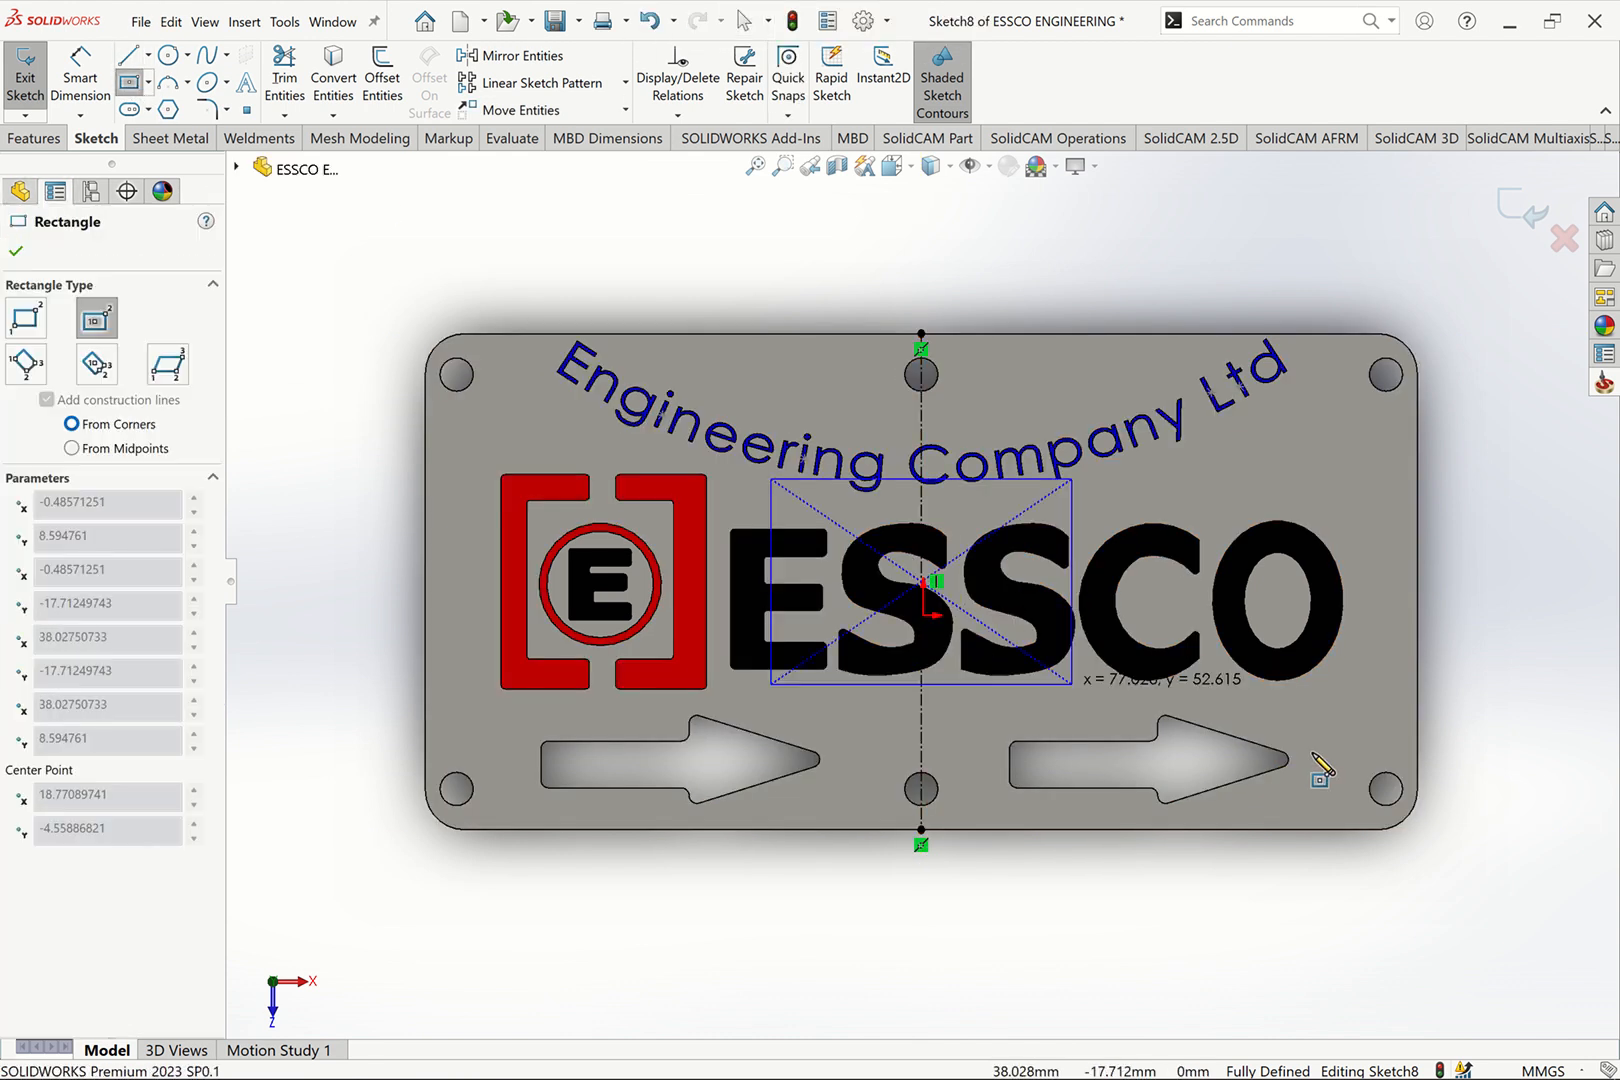
{"action": "left_click", "coordinate": [1465, 868]}
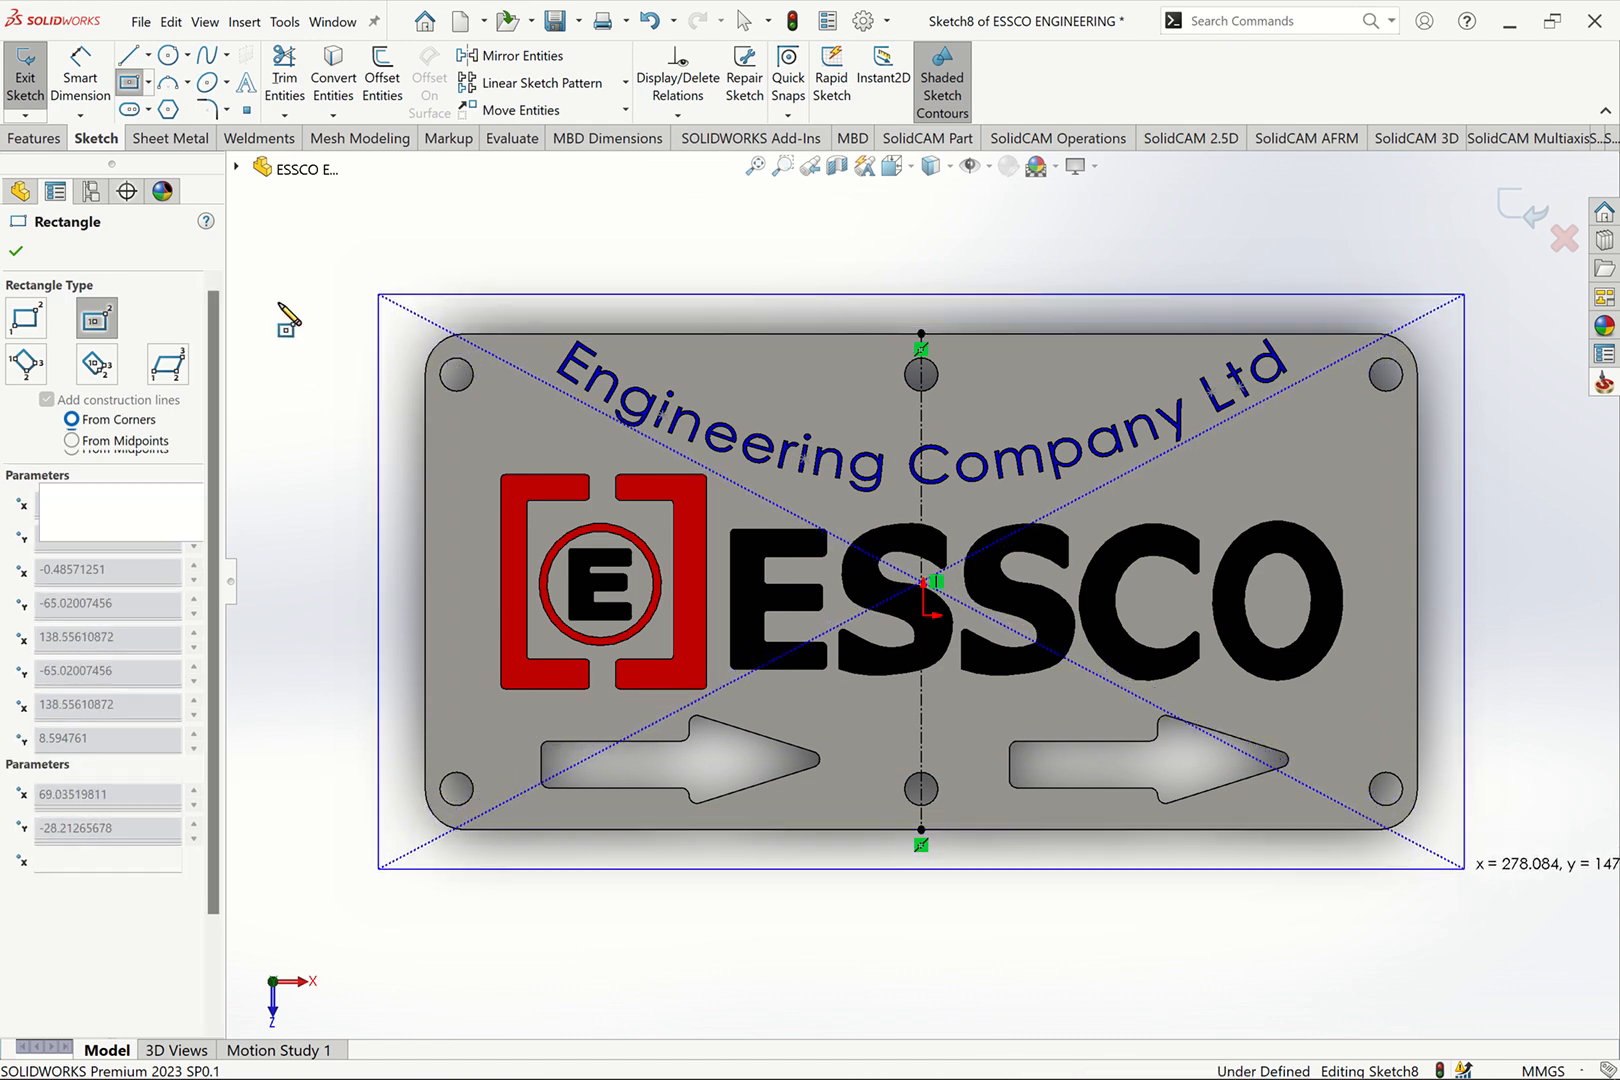
Dimension the rectangle around the plate to 280 mm wide and 150 mm high
{"action": "left_click", "coordinate": [97, 82]}
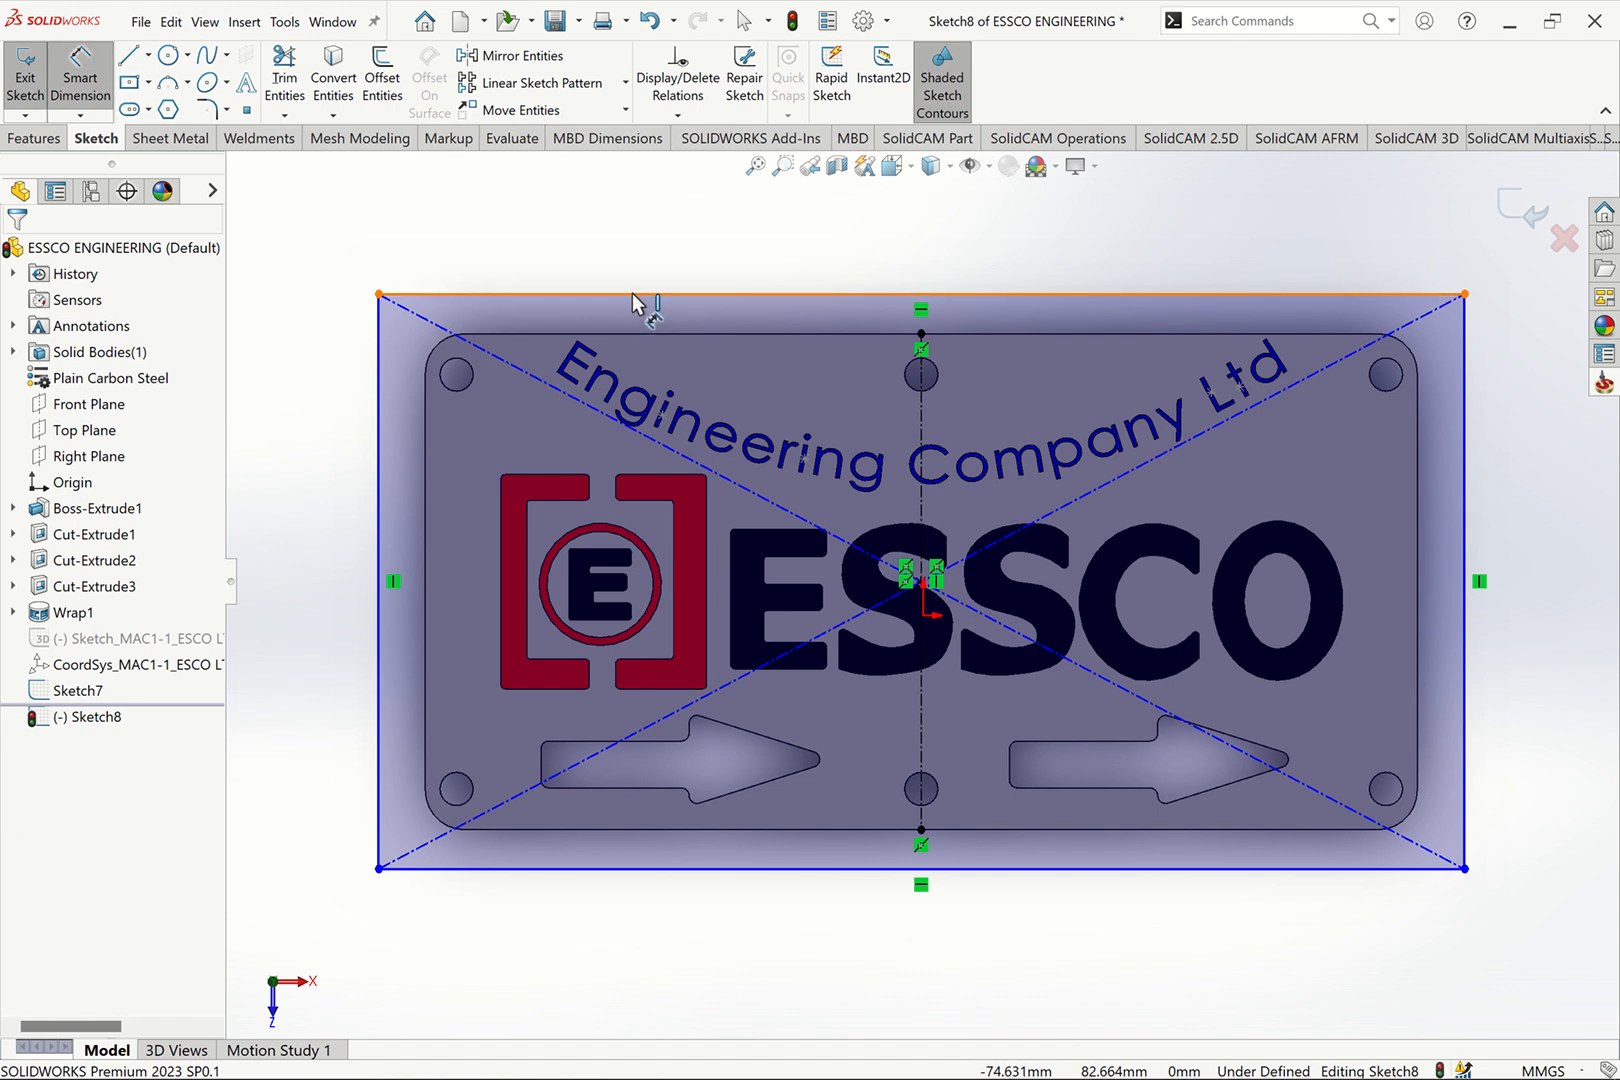
{"action": "left_click", "coordinate": [800, 271]}
{"action": "left_click", "coordinate": [838, 266]}
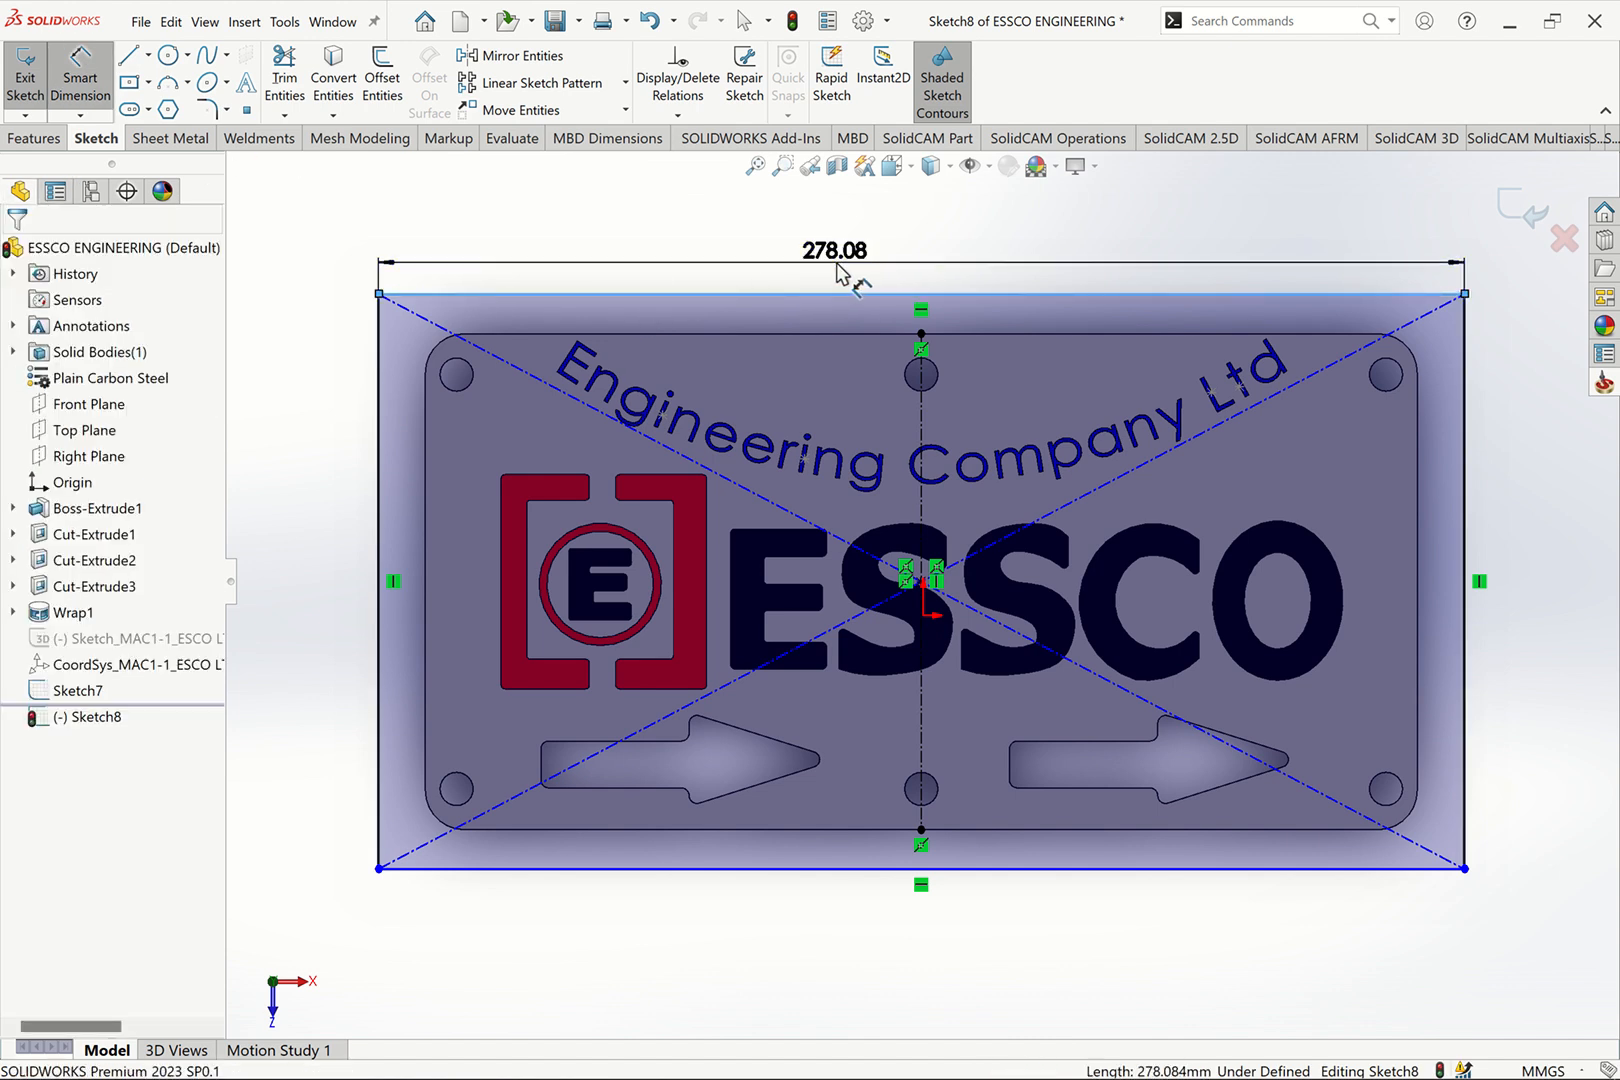
{"action": "type", "text": "280"}
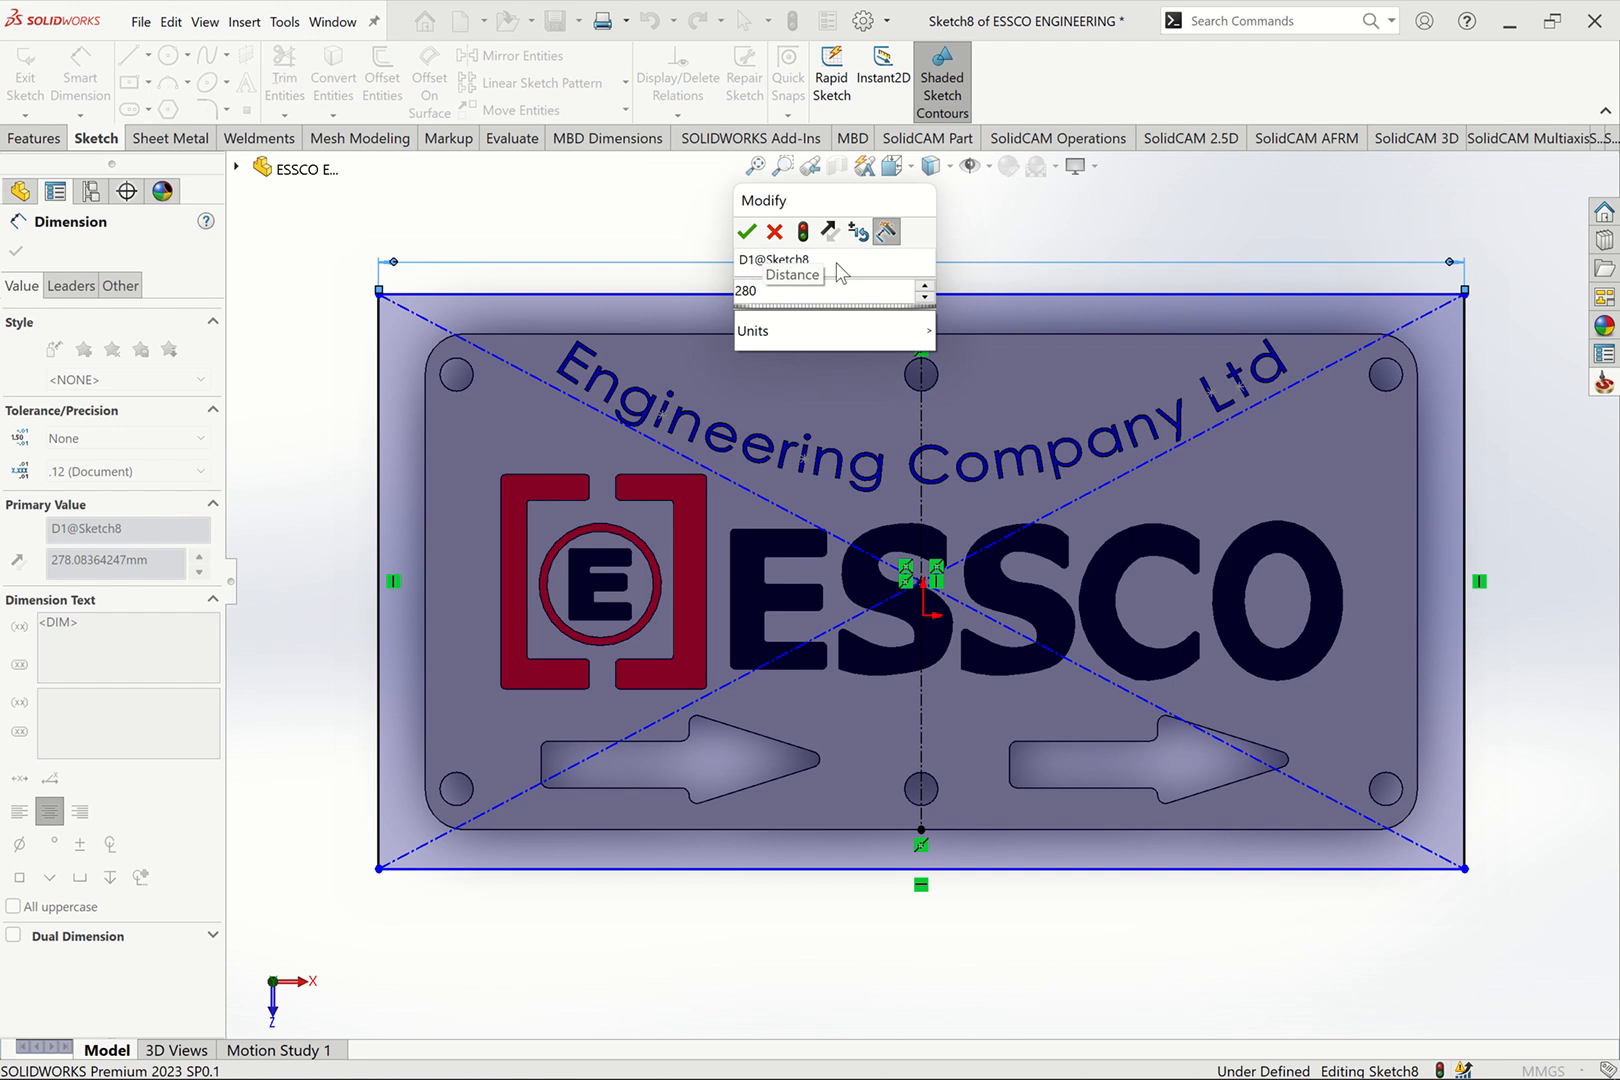
{"action": "key", "text": "Return"}
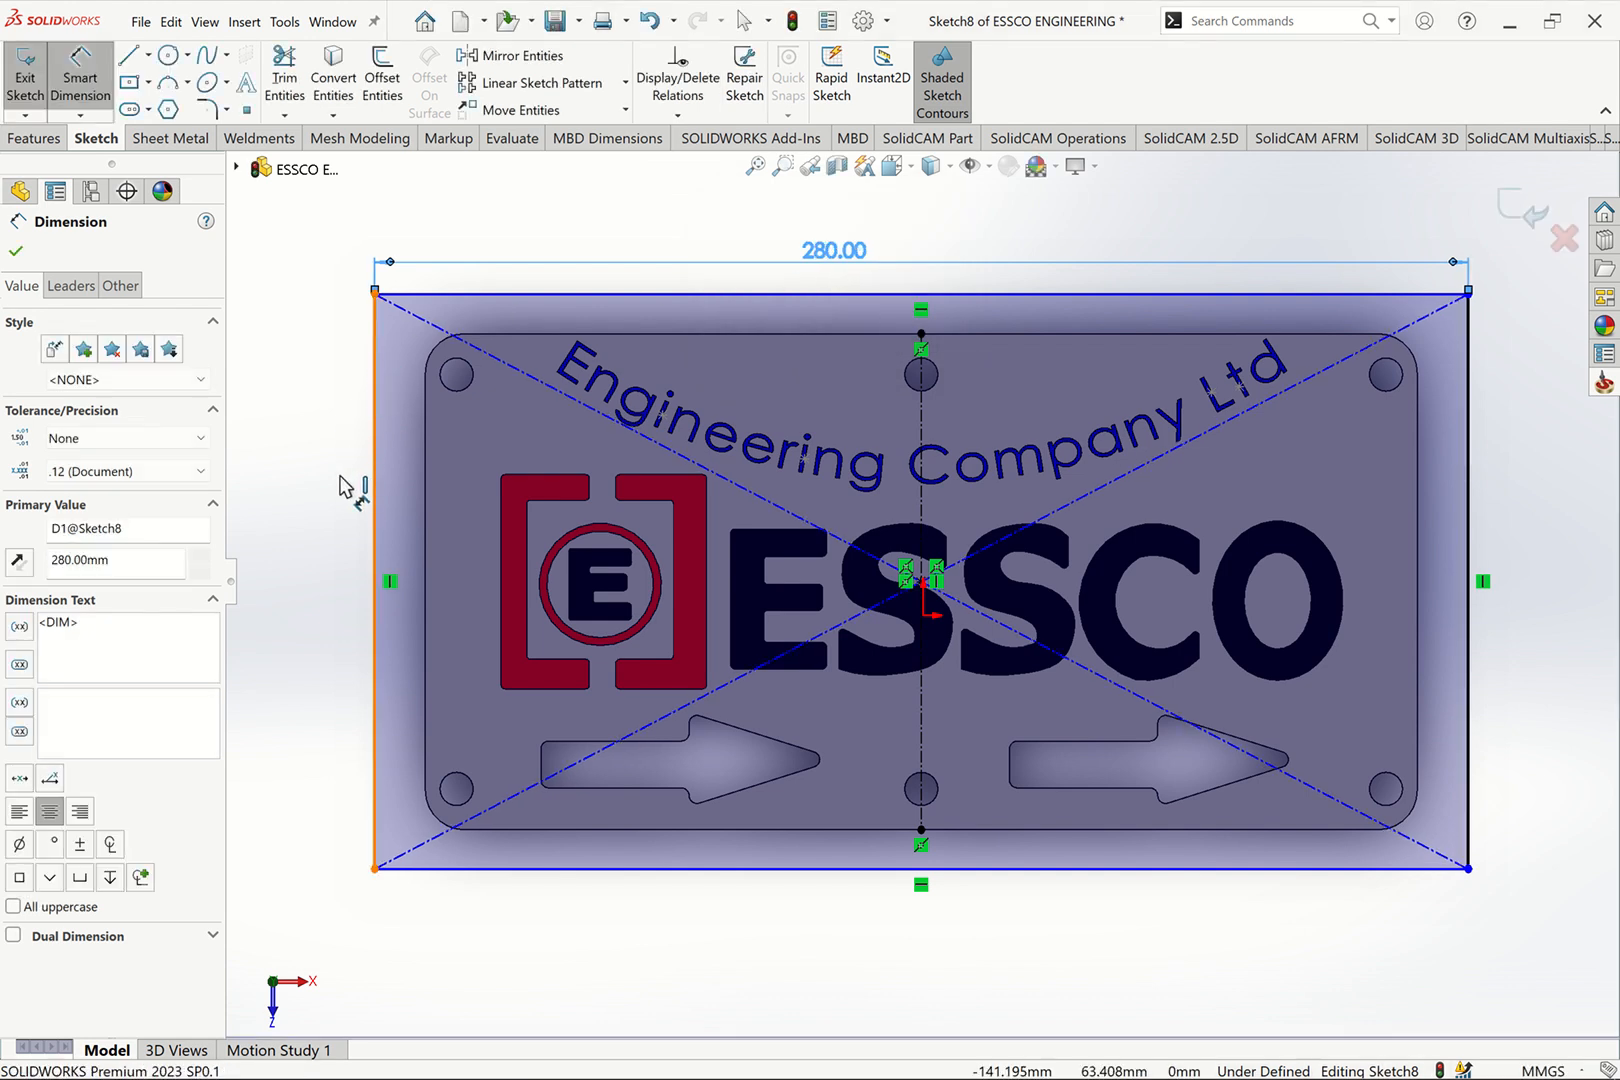
{"action": "left_click", "coordinate": [370, 485]}
{"action": "left_click", "coordinate": [330, 520]}
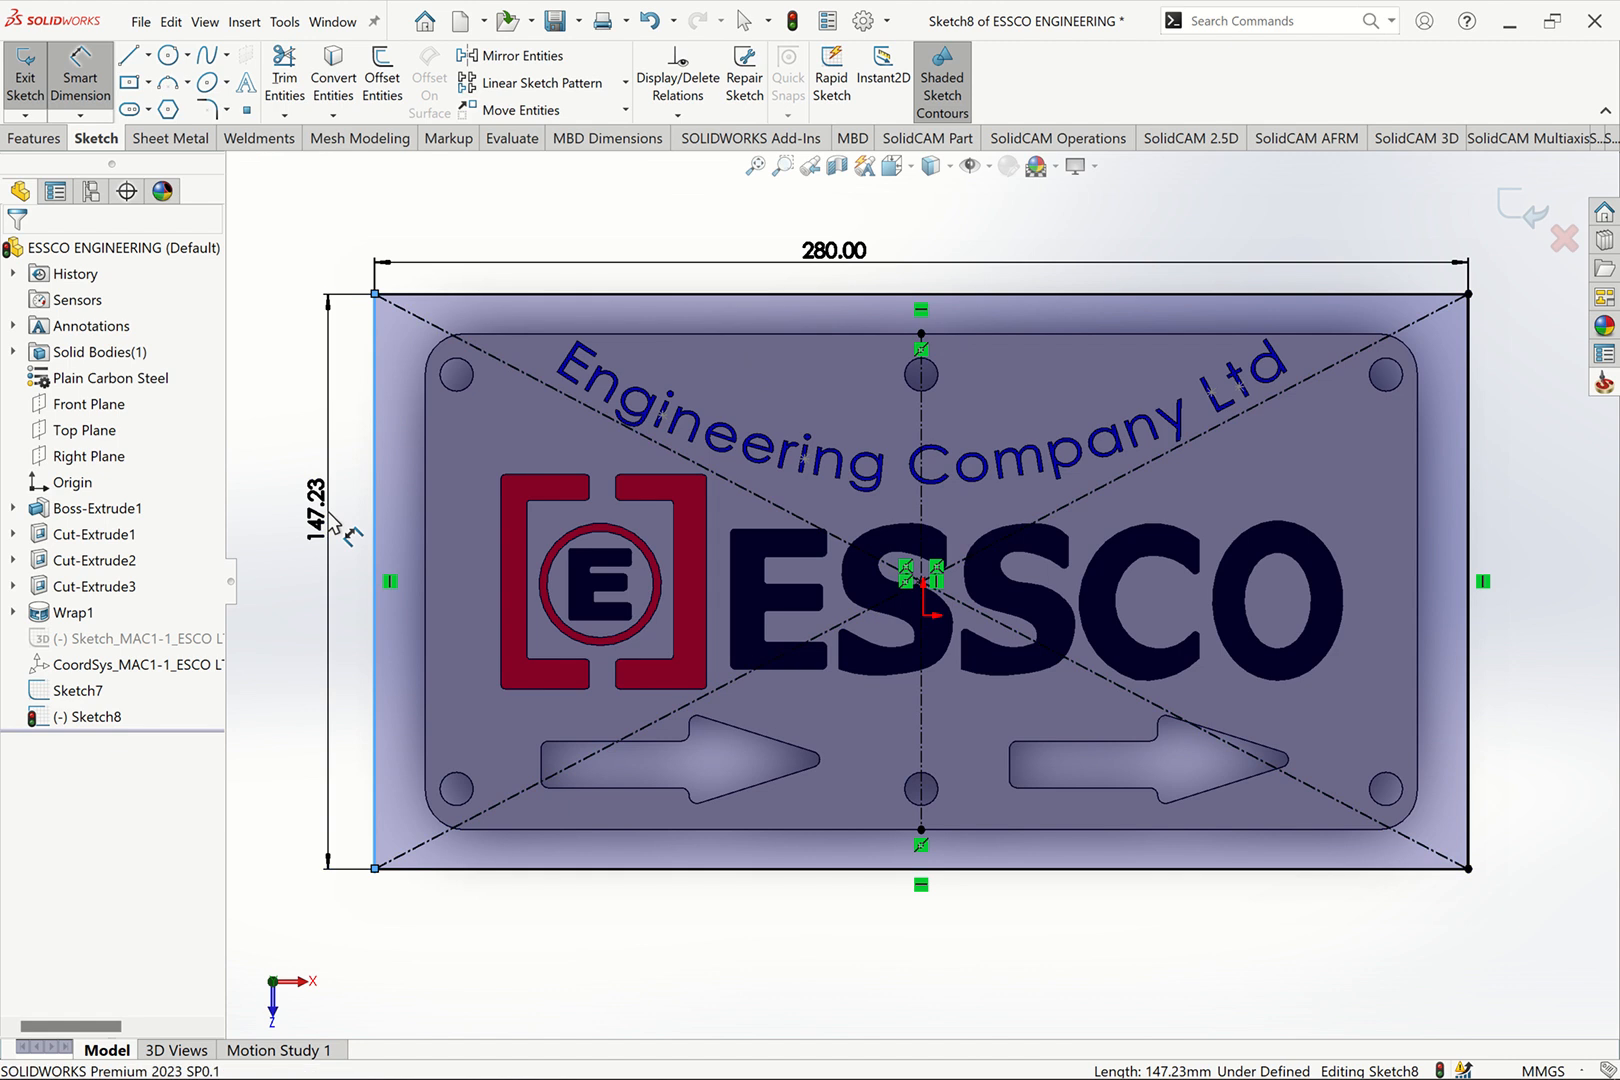
{"action": "type", "text": "150"}
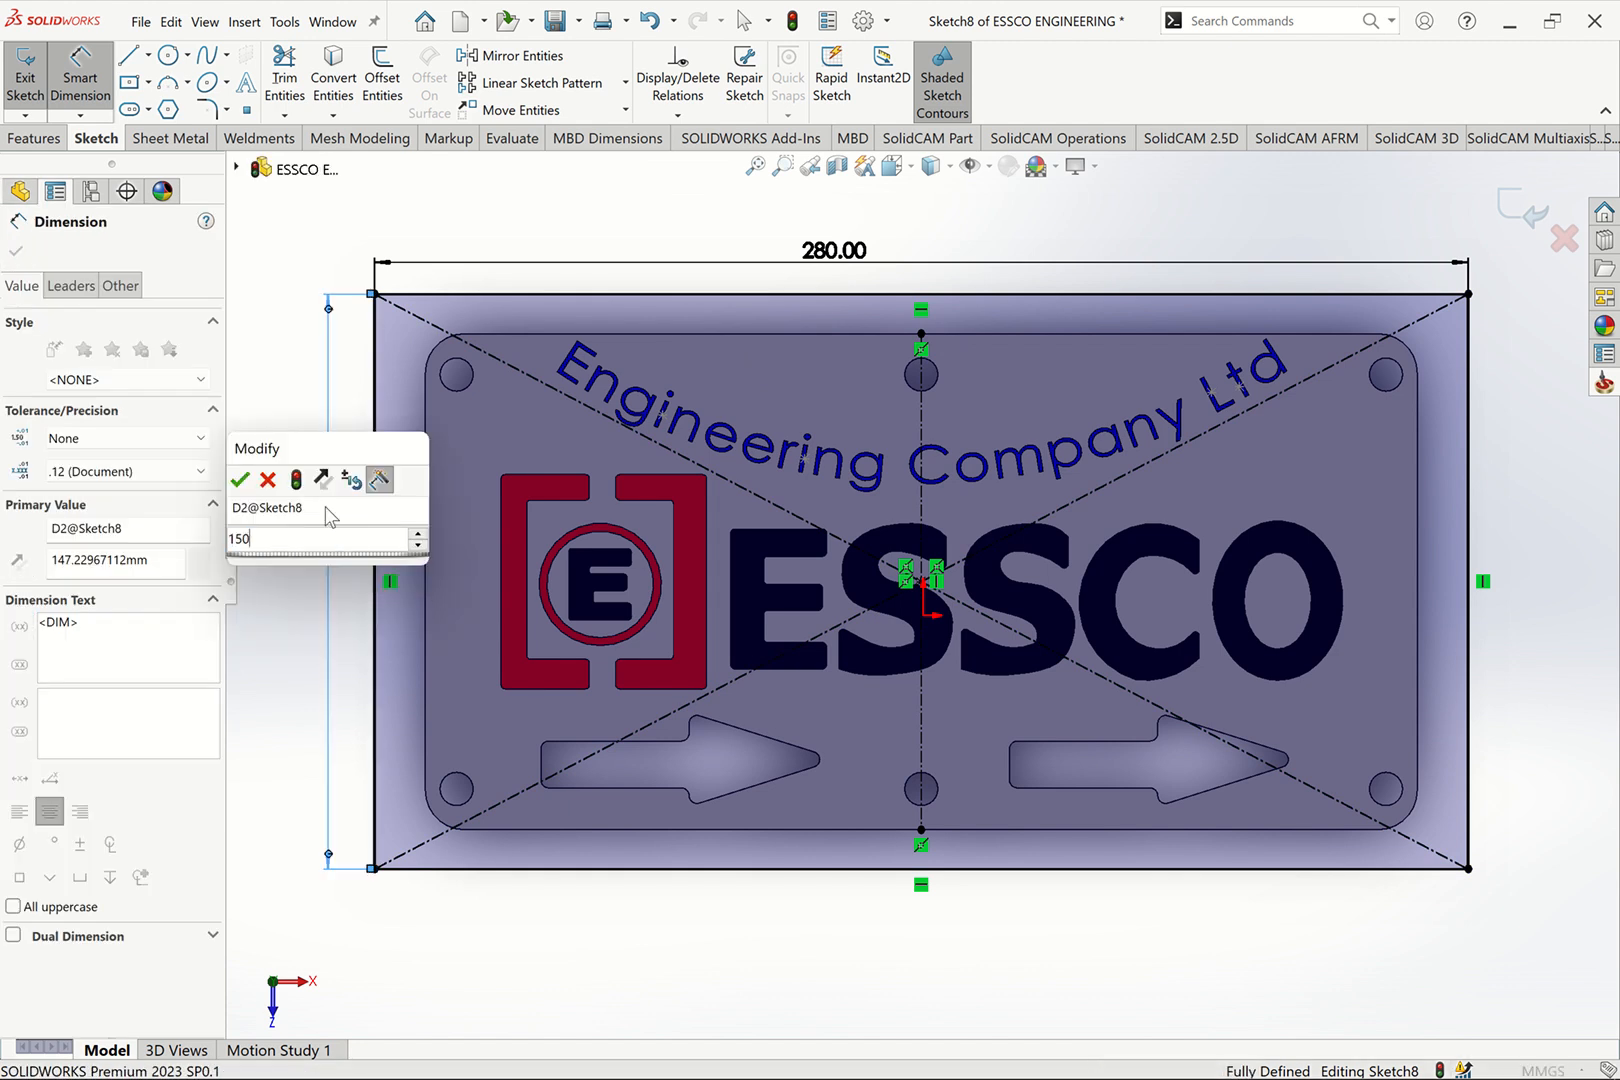
{"action": "key", "text": "Return"}
{"action": "key", "text": "Escape"}
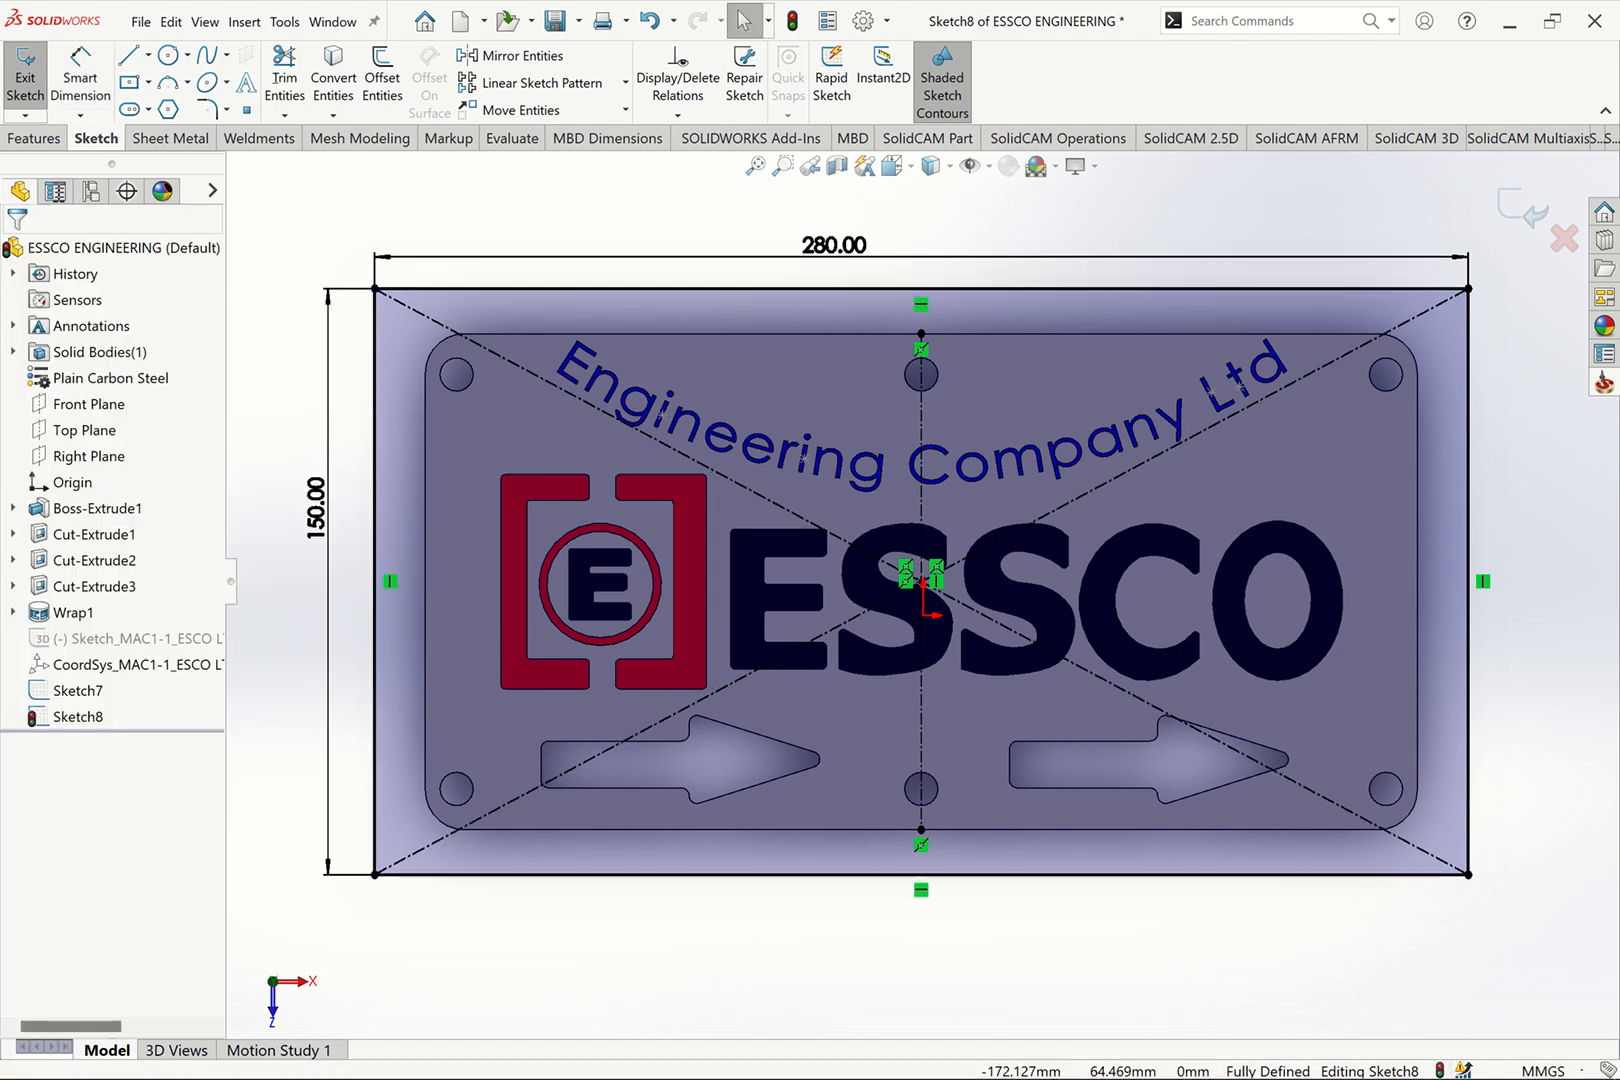
Start a Boss-Extrude of the rectangle with a blind depth of 2 mm above the plate and merging of the result turned off
{"action": "key", "text": "ctrl+7"}
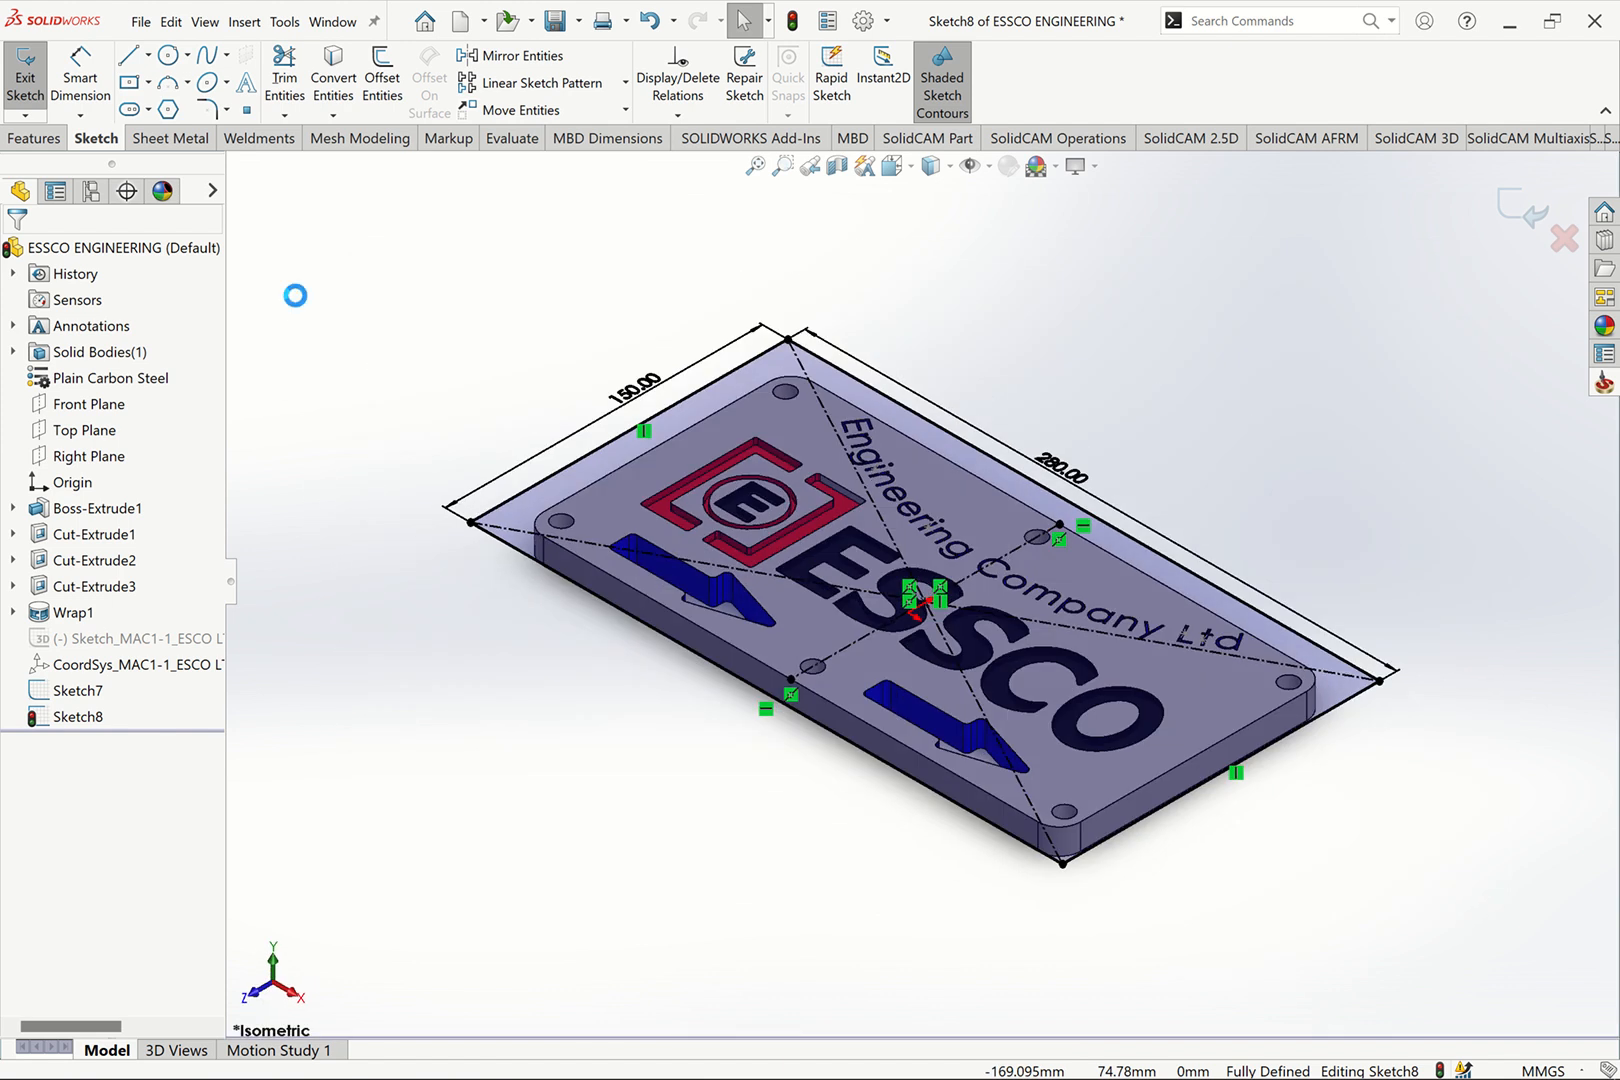
{"action": "left_click", "coordinate": [38, 139]}
{"action": "left_click", "coordinate": [35, 70]}
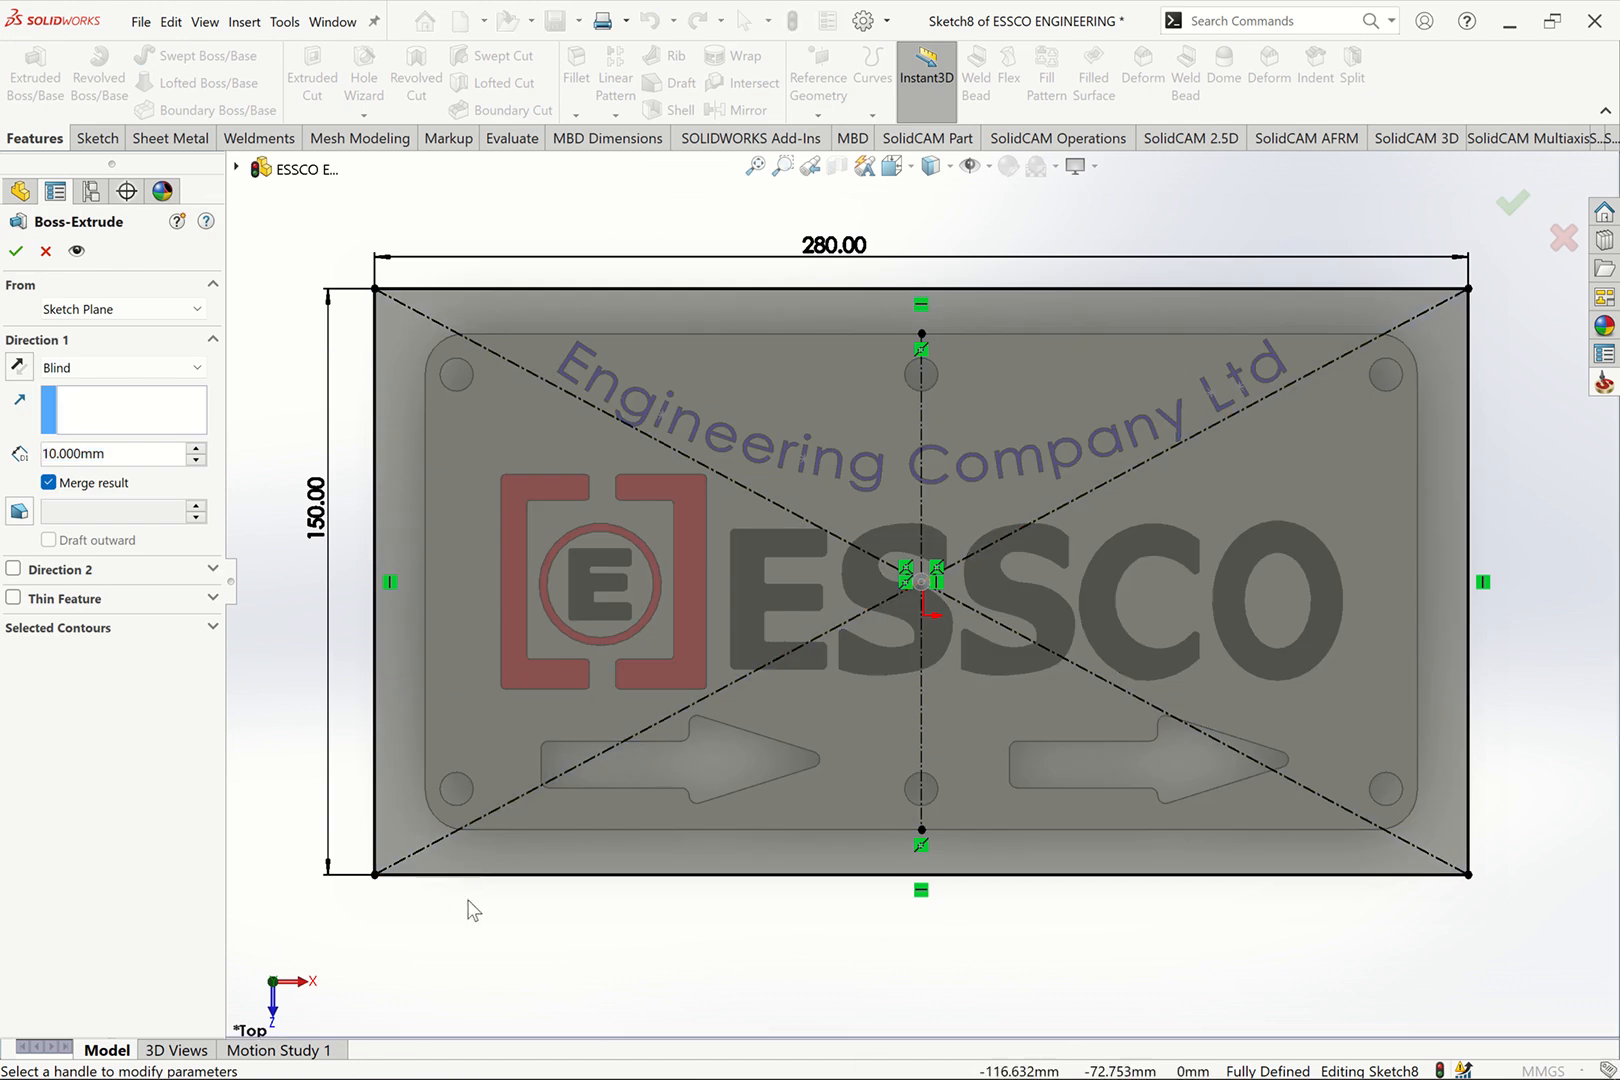
{"action": "key", "text": "ctrl+7"}
{"action": "key", "text": "ctrl+1"}
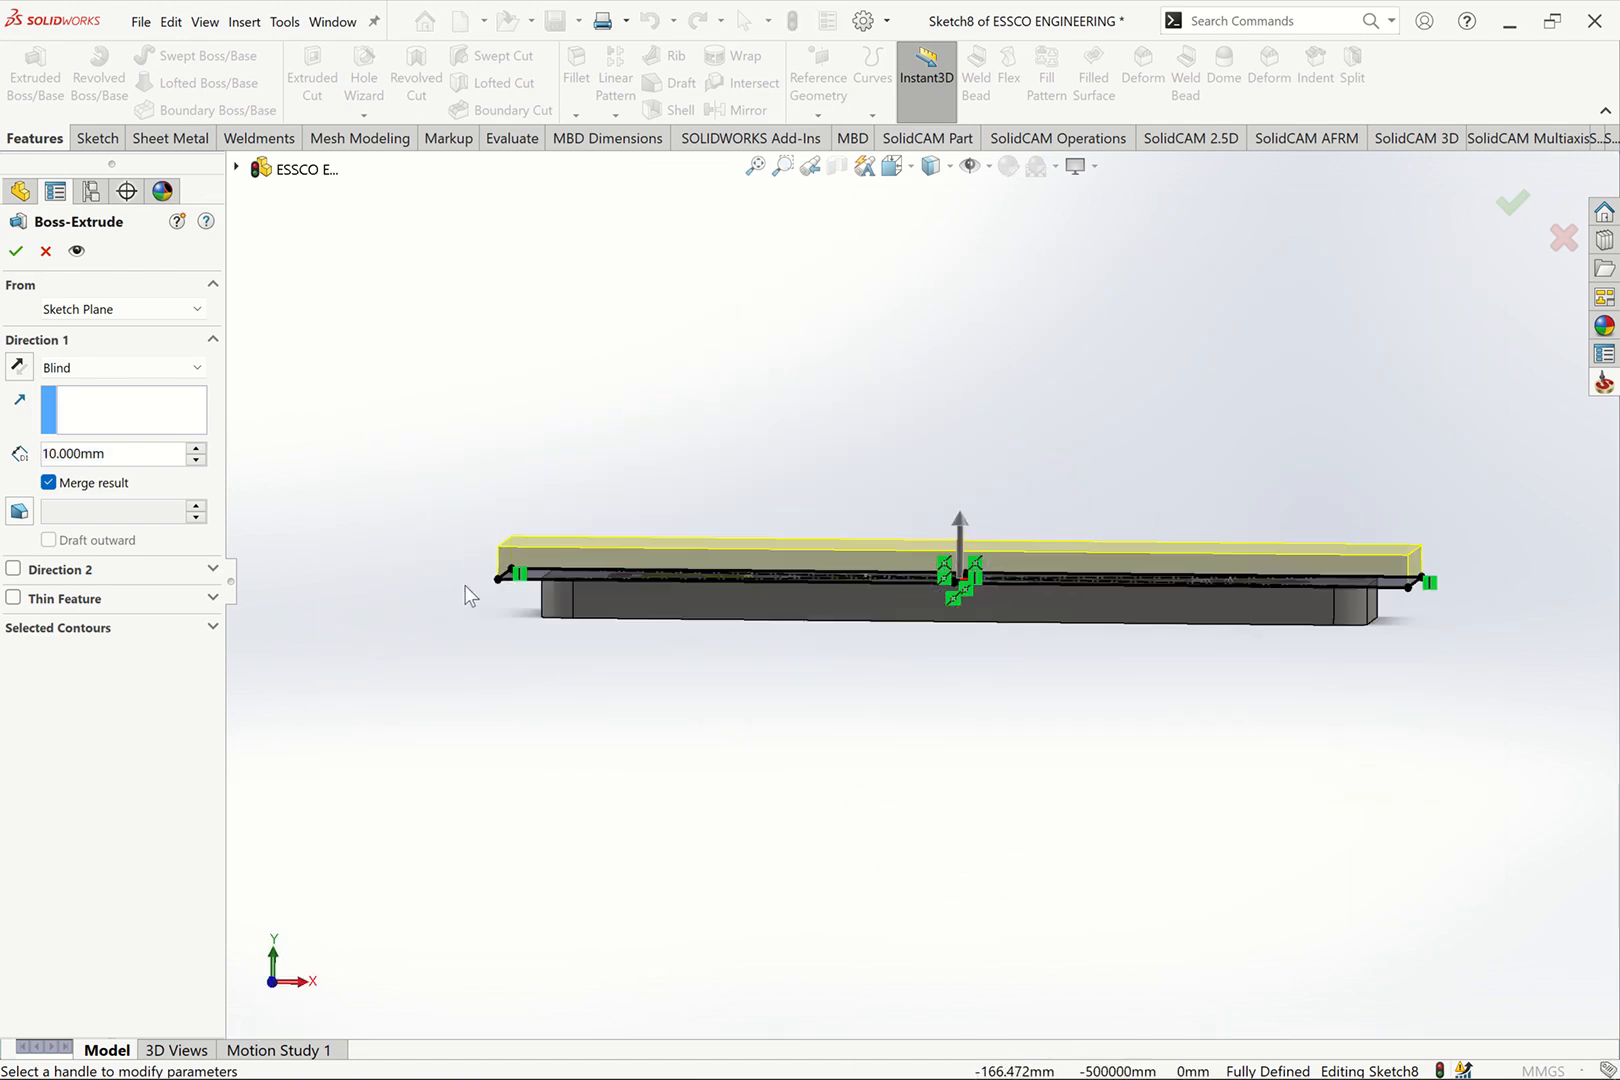
{"action": "left_click_drag", "start_coordinate": [133, 455], "coordinate": [28, 456]}
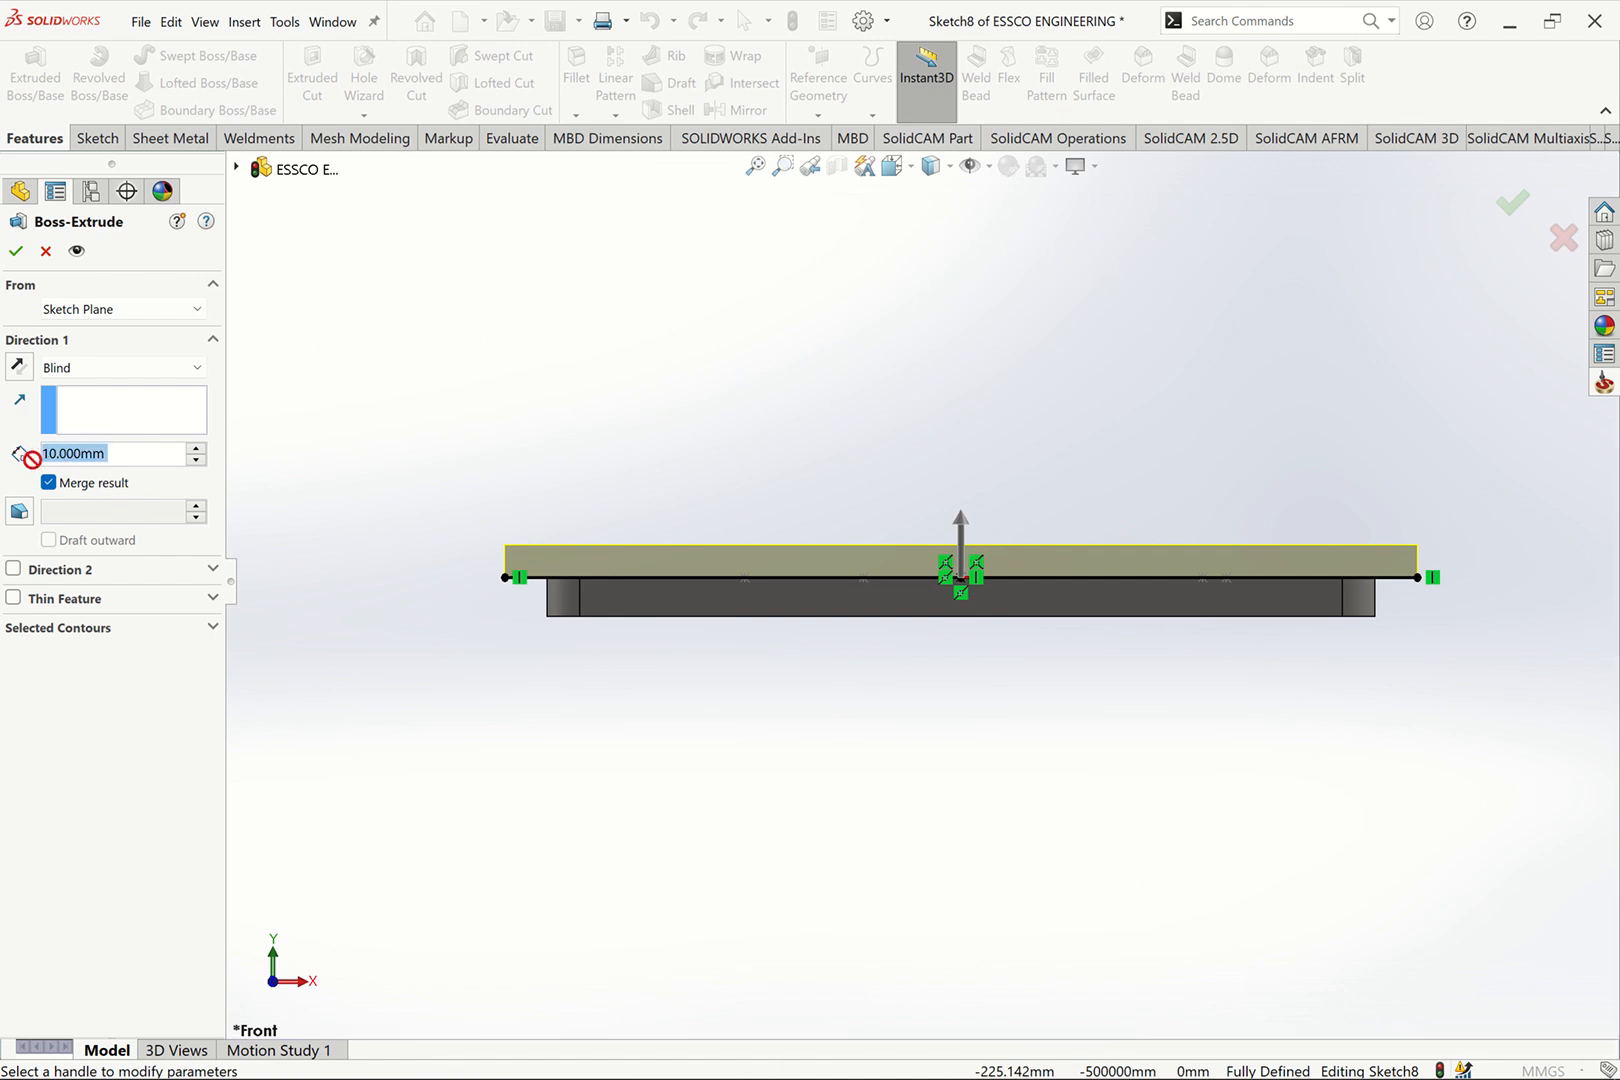
{"action": "type", "text": "2"}
{"action": "key", "text": "Return"}
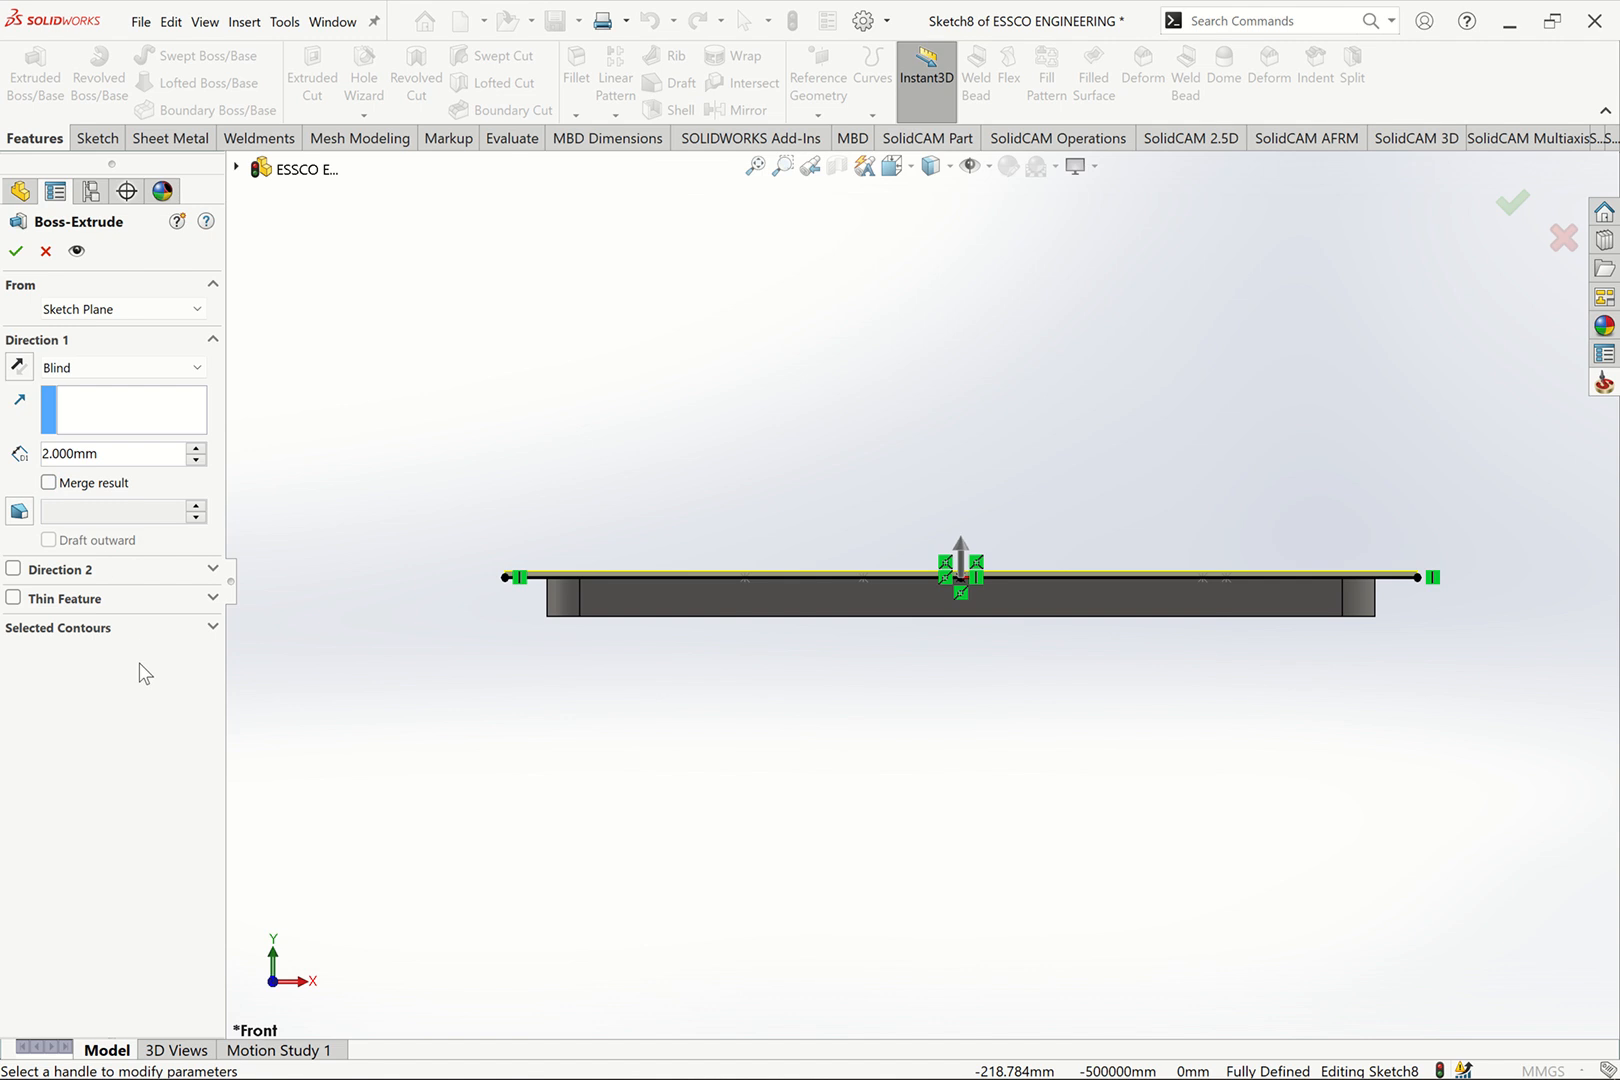
Enable the extrusion's second direction and set its blind depth to 12 mm down through the plate's thickness
{"action": "left_click", "coordinate": [13, 569]}
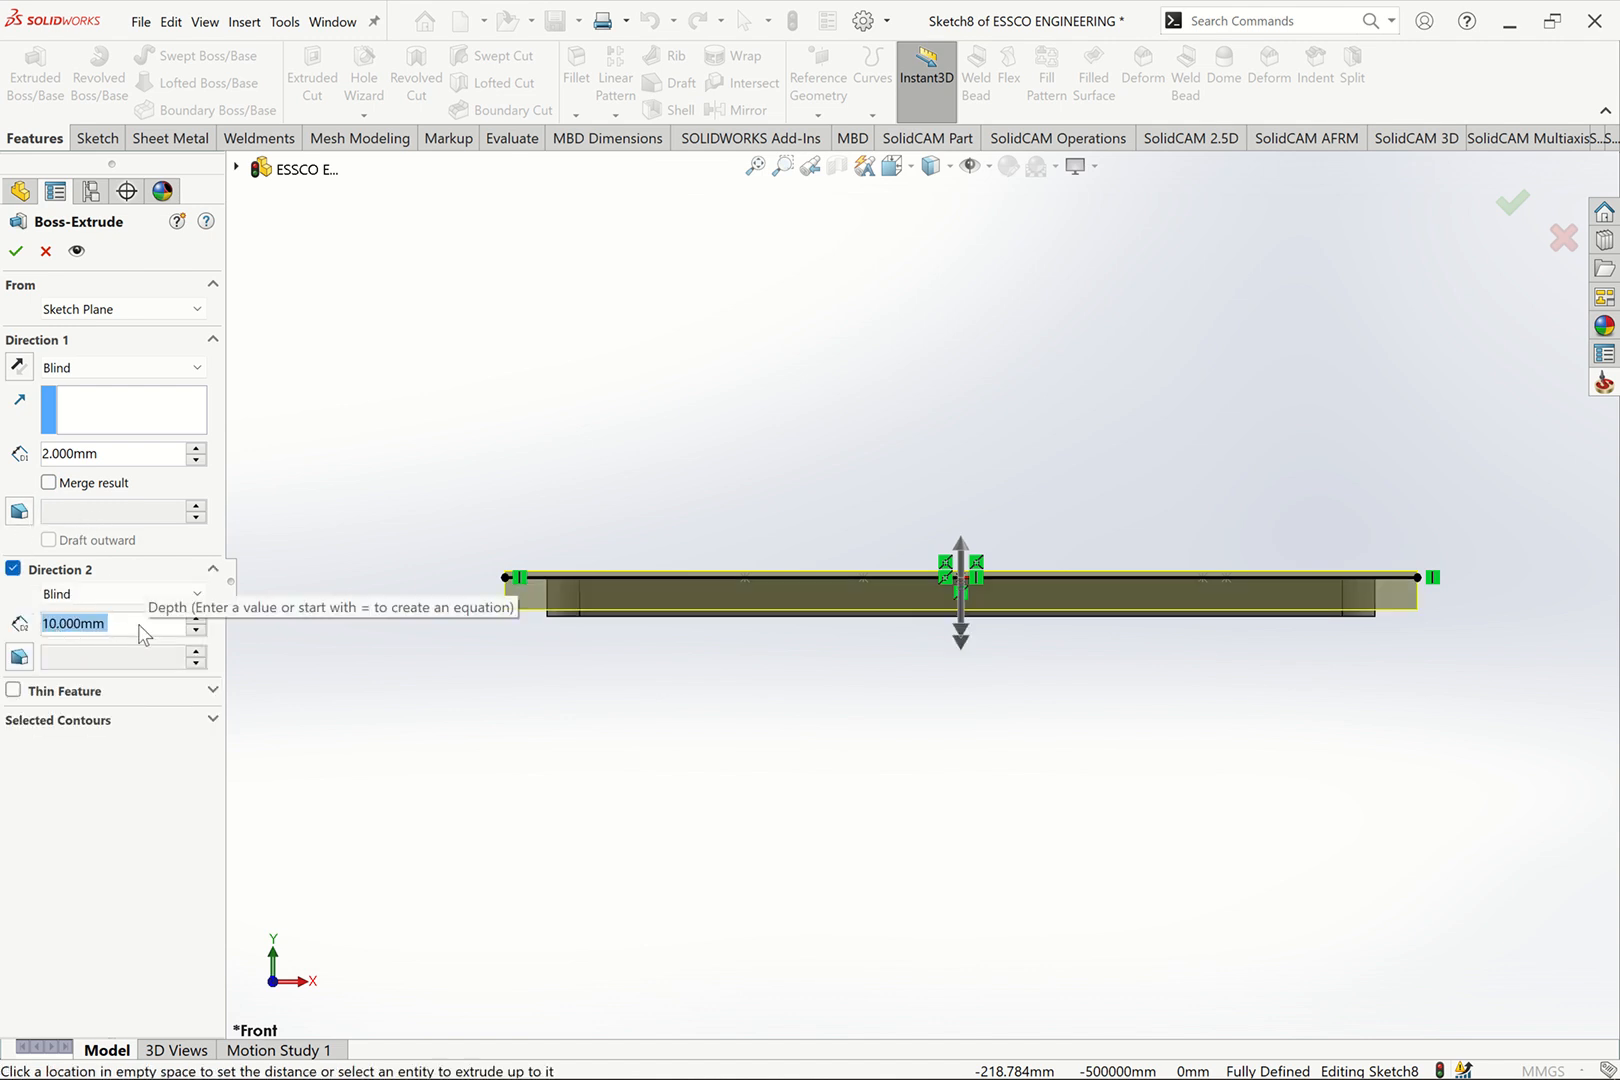
{"action": "left_click", "coordinate": [157, 595]}
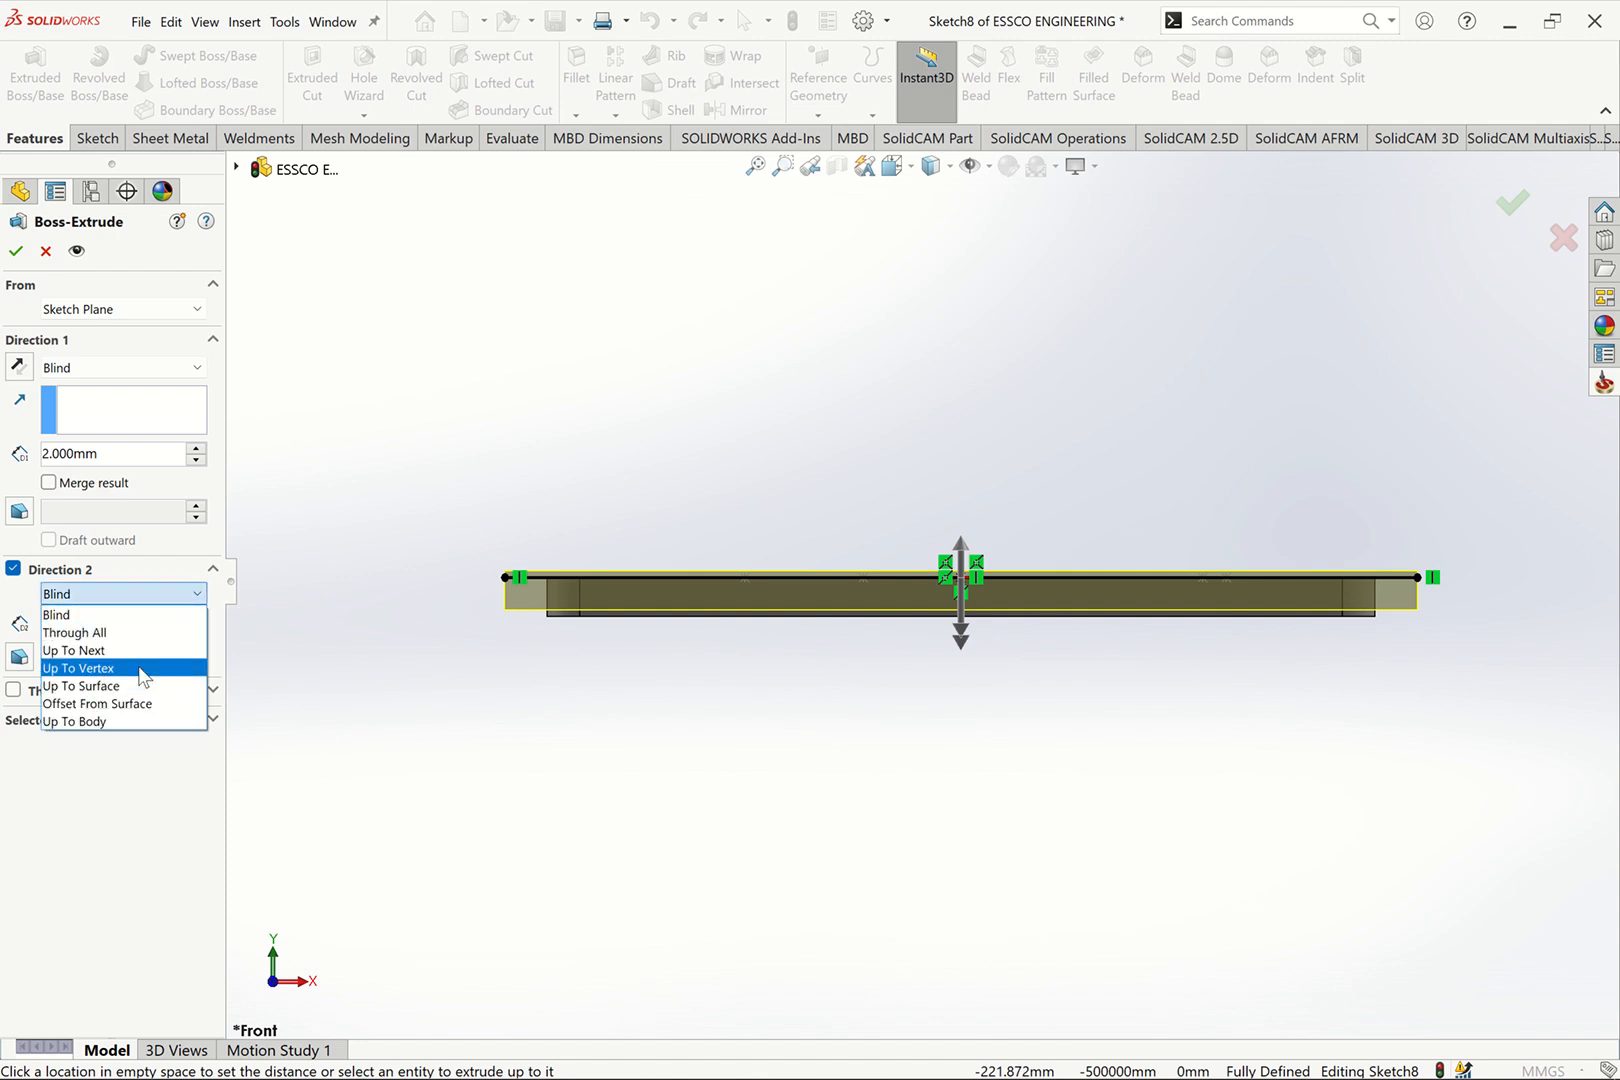
{"action": "left_click", "coordinate": [320, 663]}
{"action": "double_click", "coordinate": [112, 629]}
{"action": "type", "text": "12"}
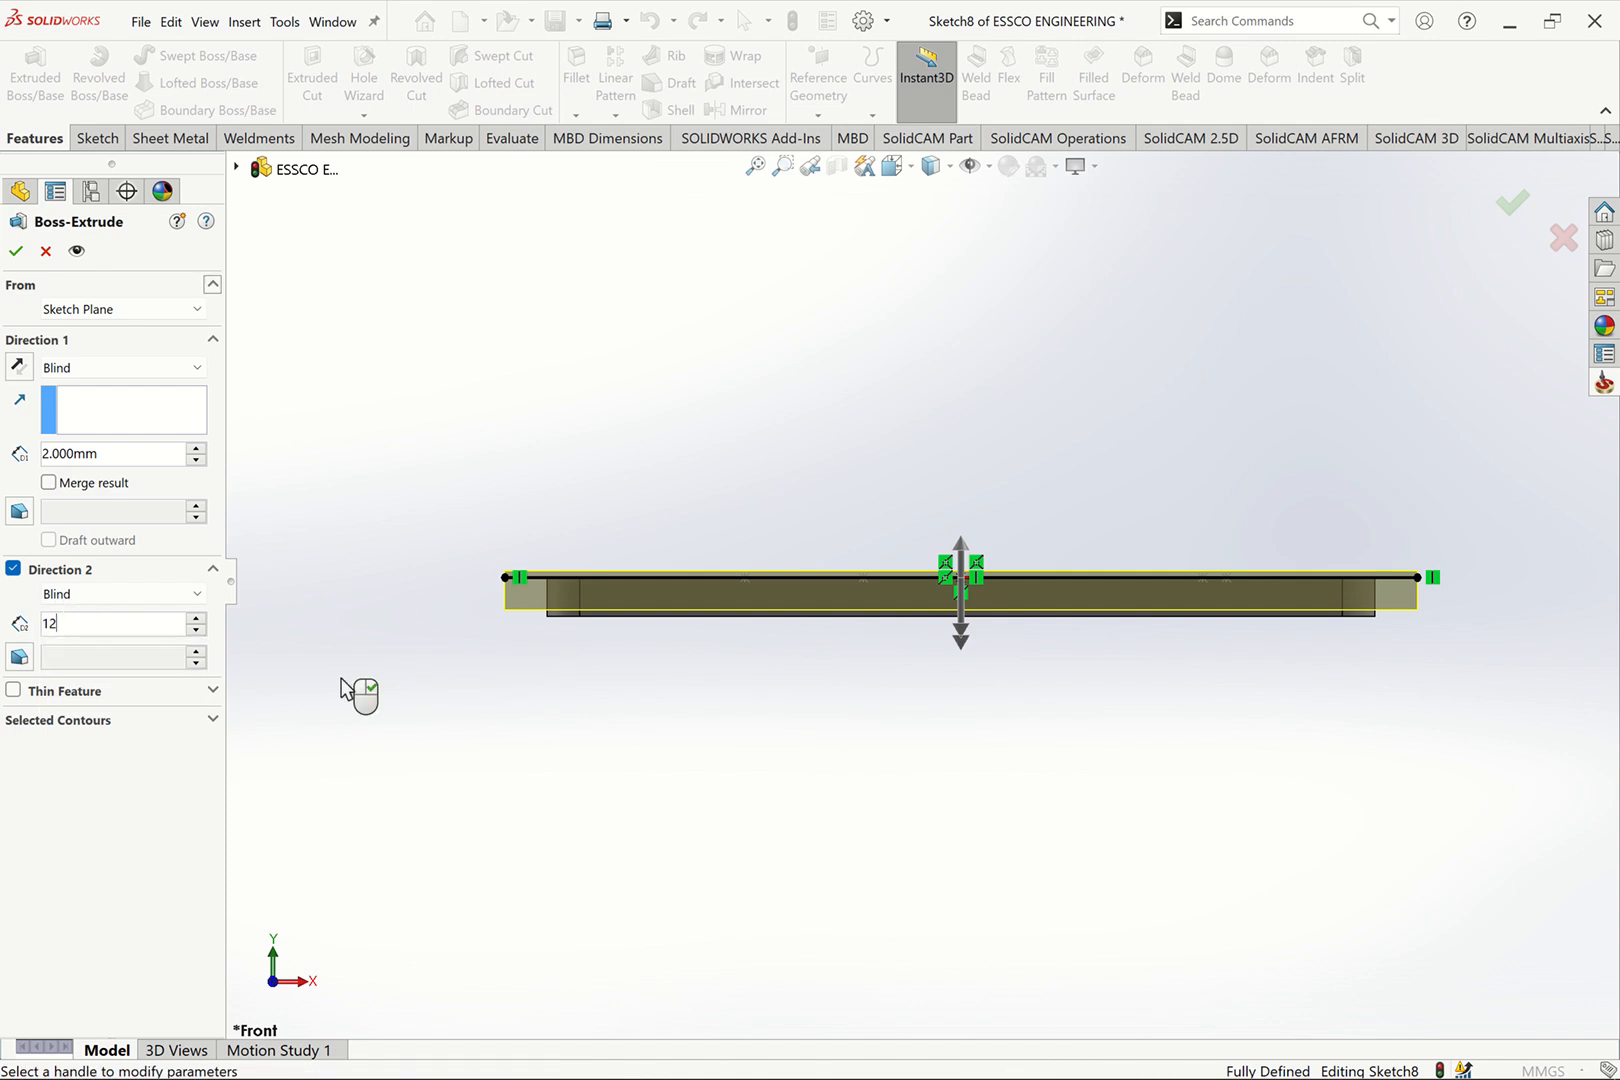
{"action": "key", "text": "Return"}
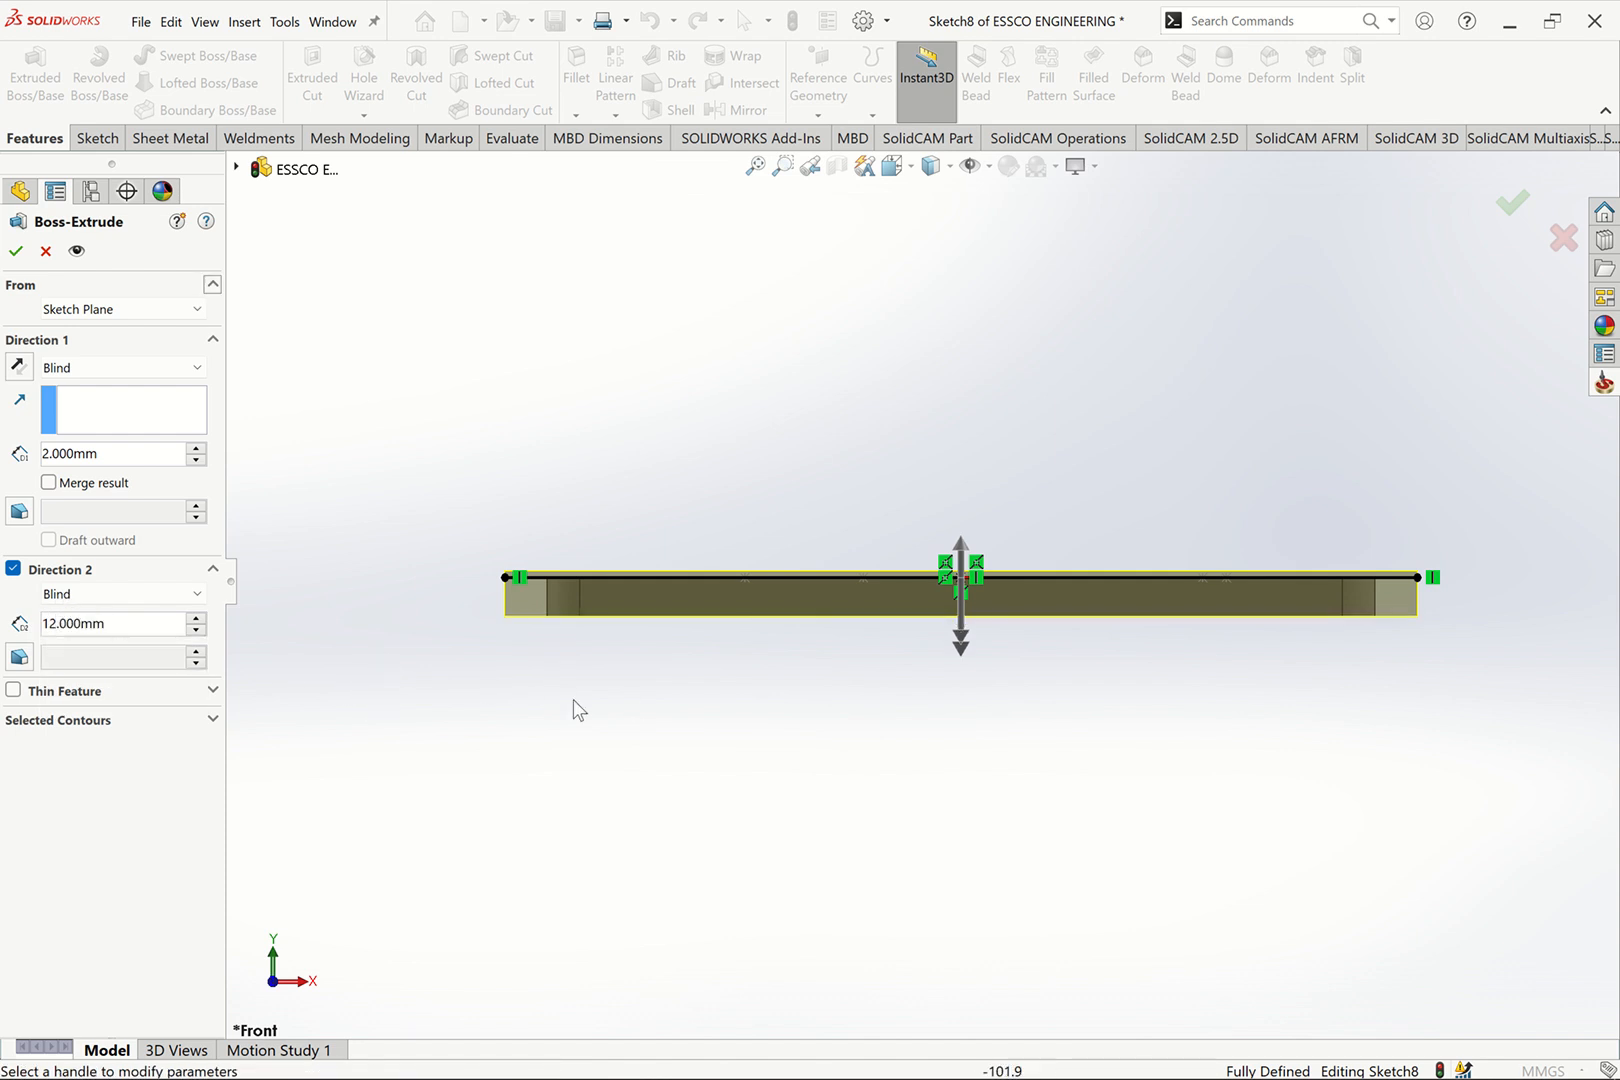
Set the extrusion's second-direction depth to 13 mm and finish the separate block body
{"action": "double_click", "coordinate": [90, 632]}
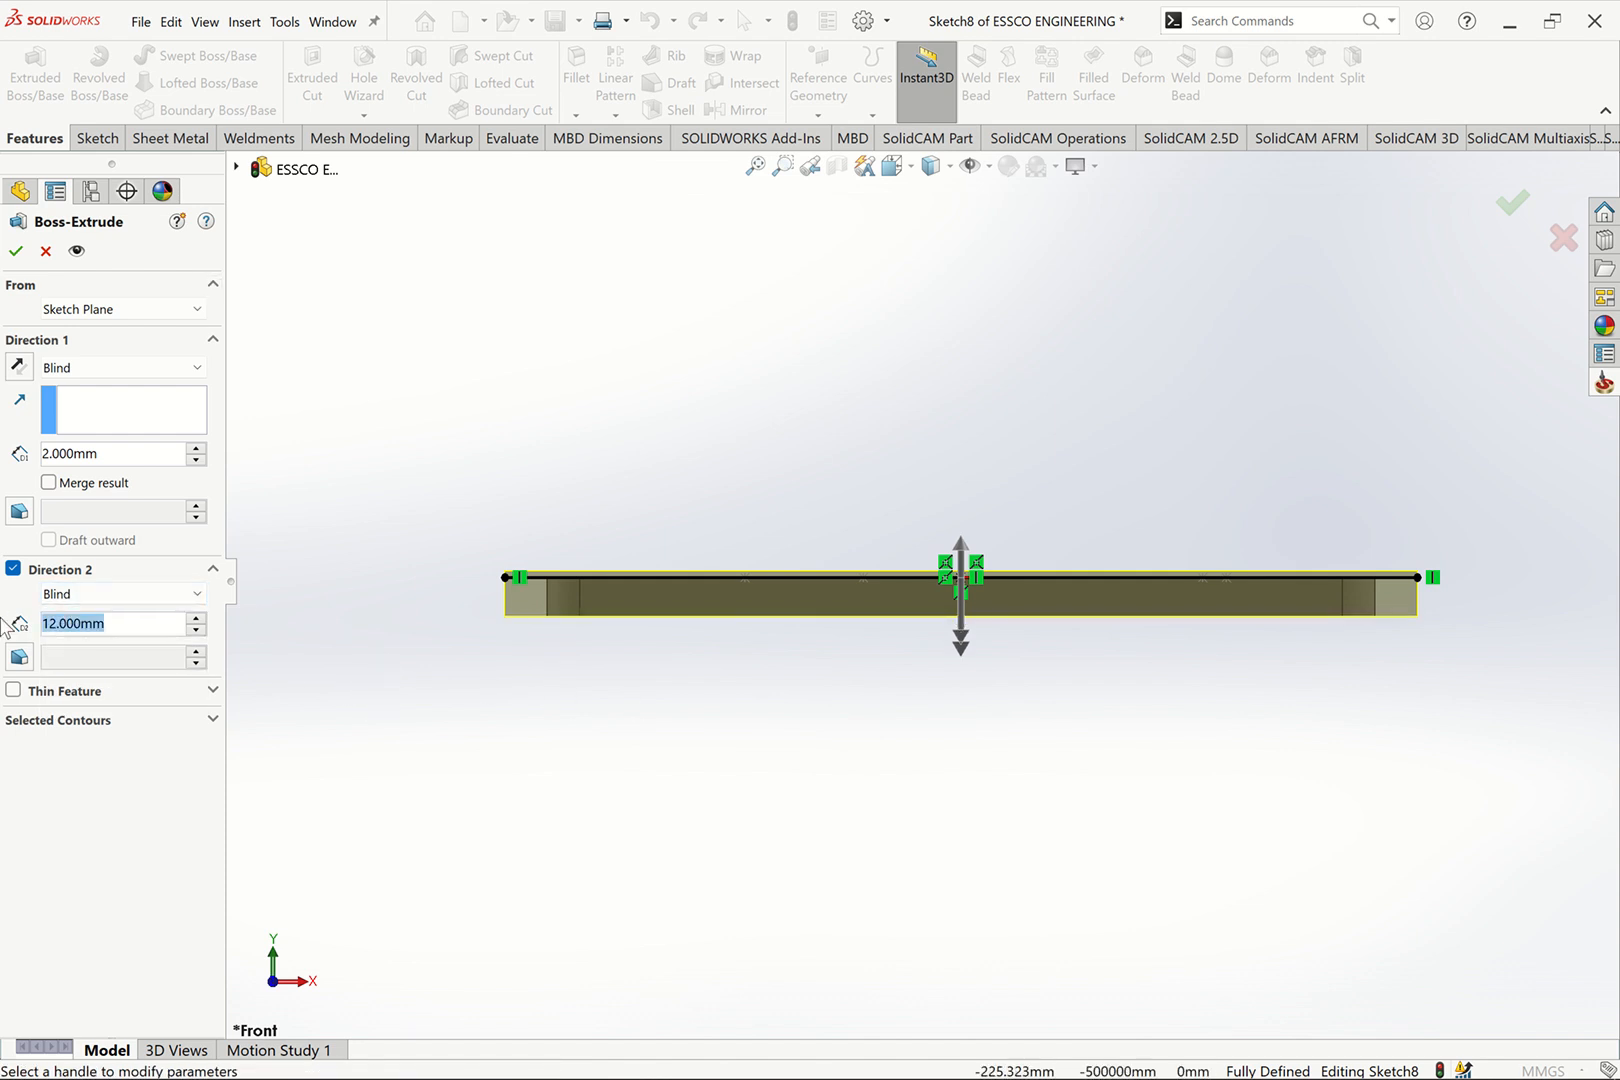
{"action": "type", "text": "13"}
{"action": "key", "text": "Return"}
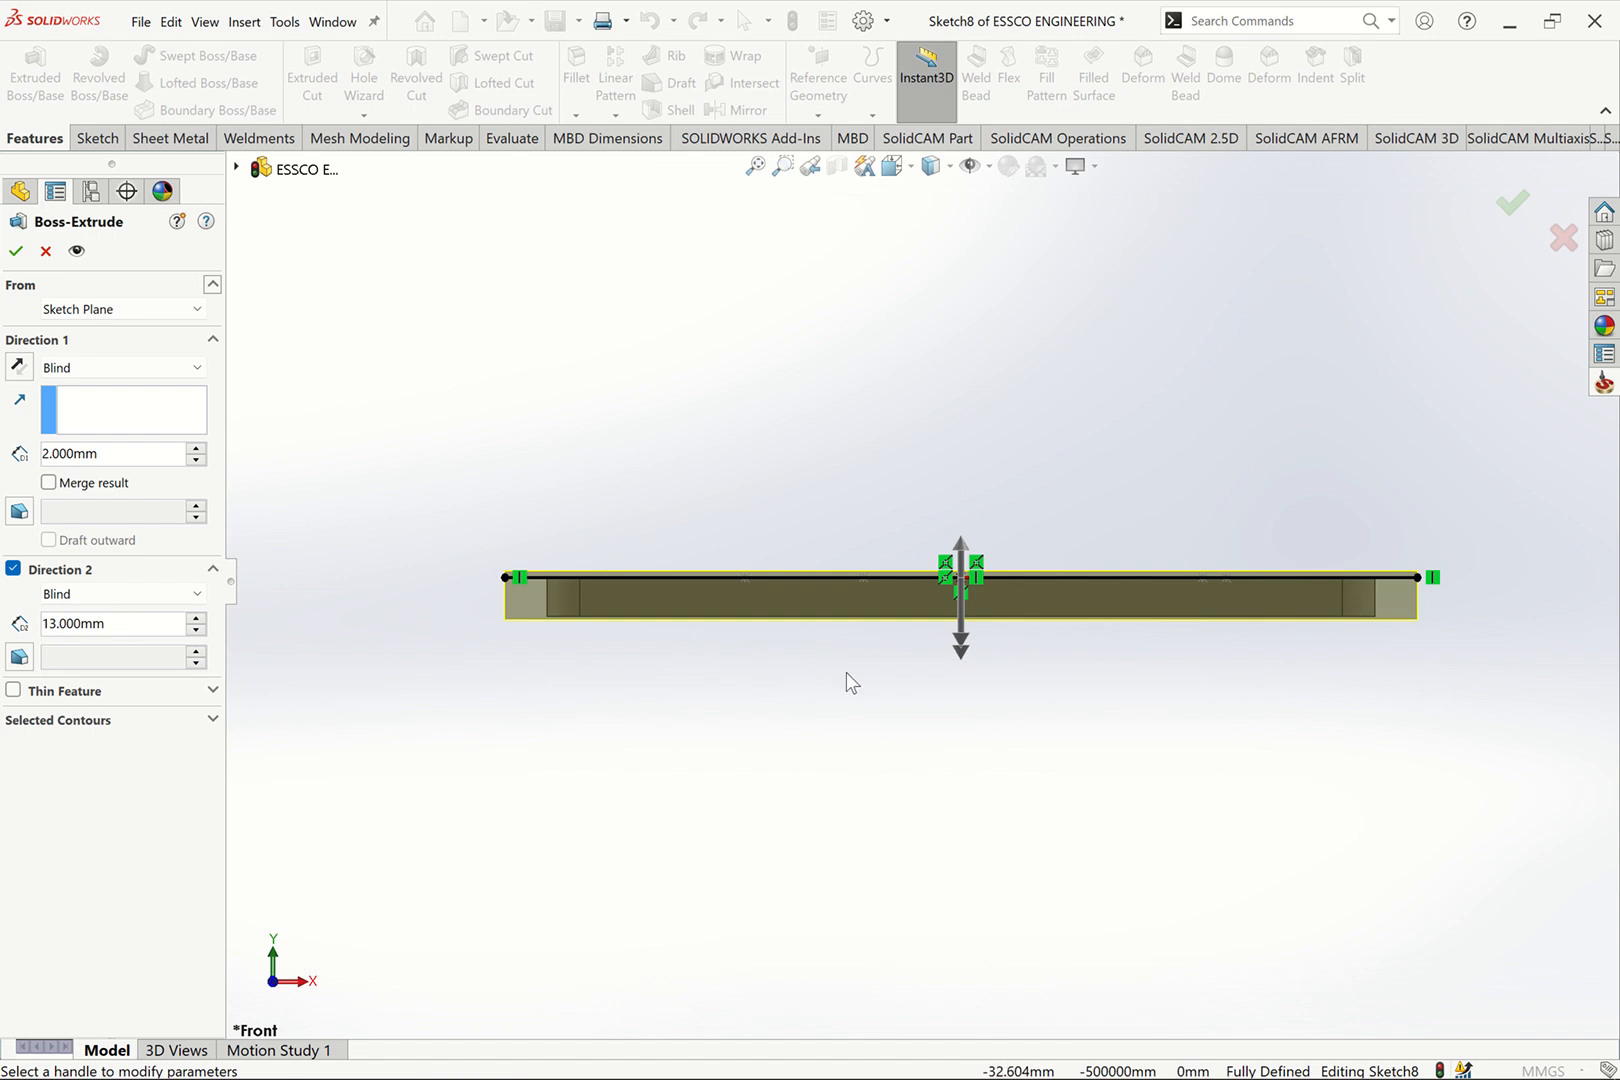
{"action": "scroll", "coordinate": [766, 667], "scroll_direction": "down", "scroll_amount": 5}
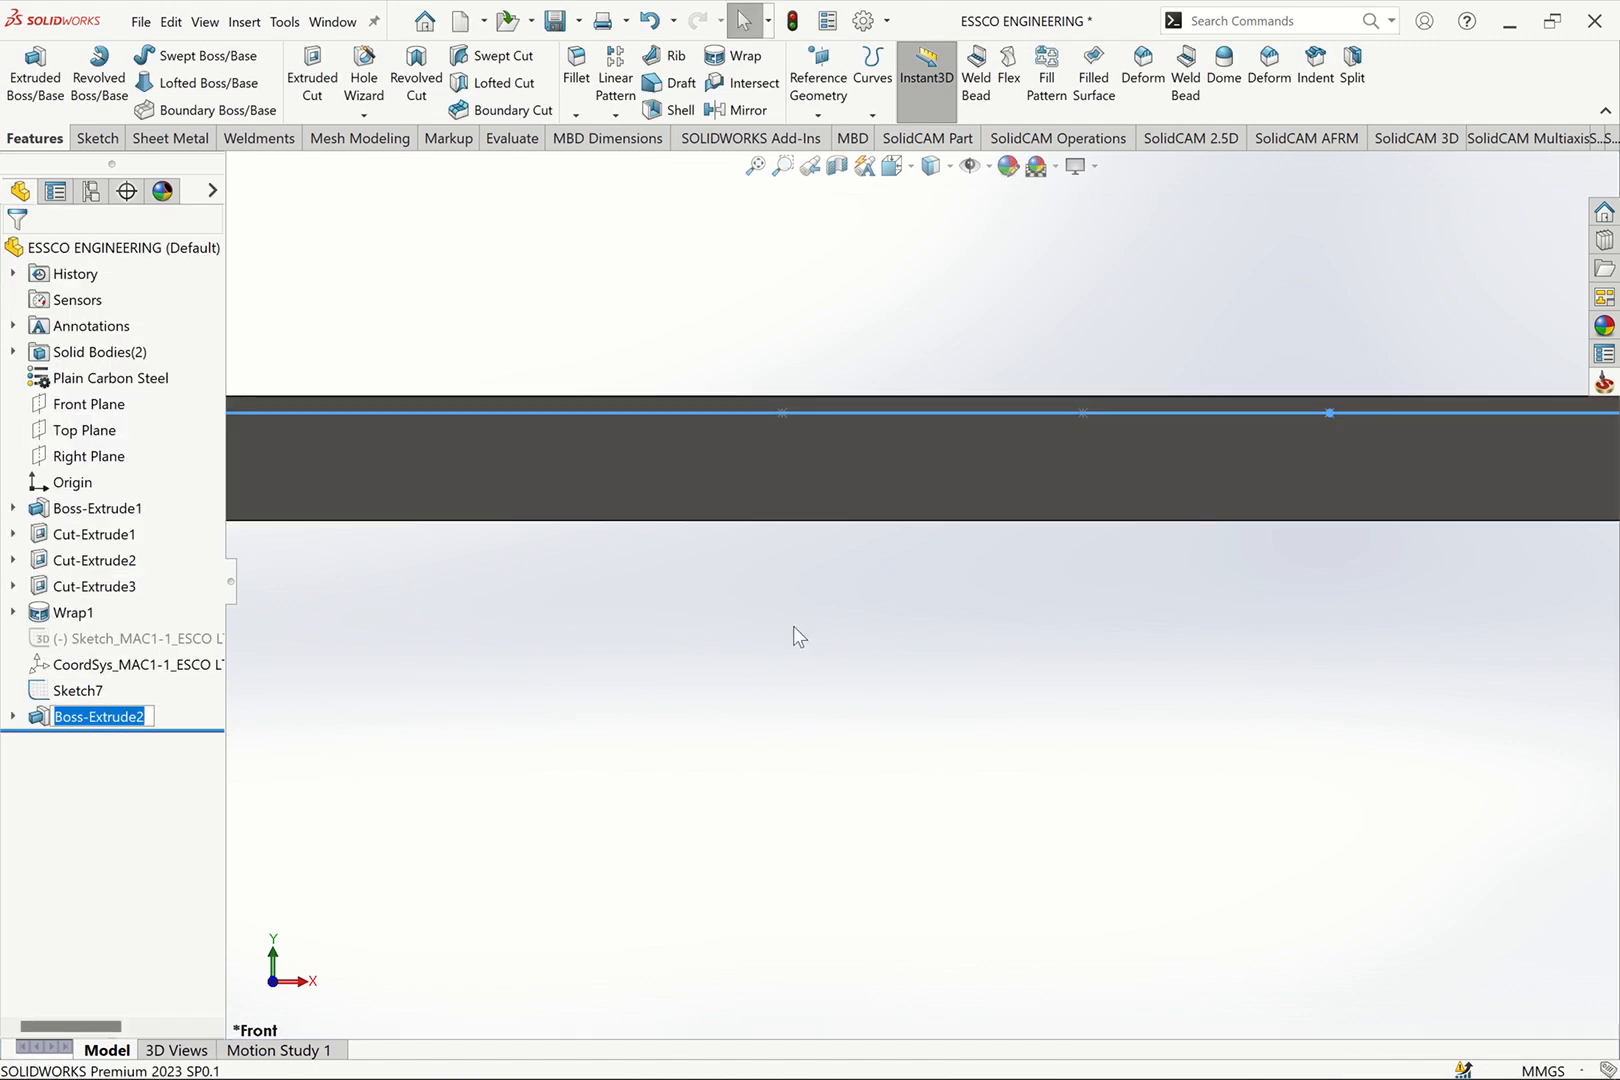
{"action": "left_click", "coordinate": [759, 626]}
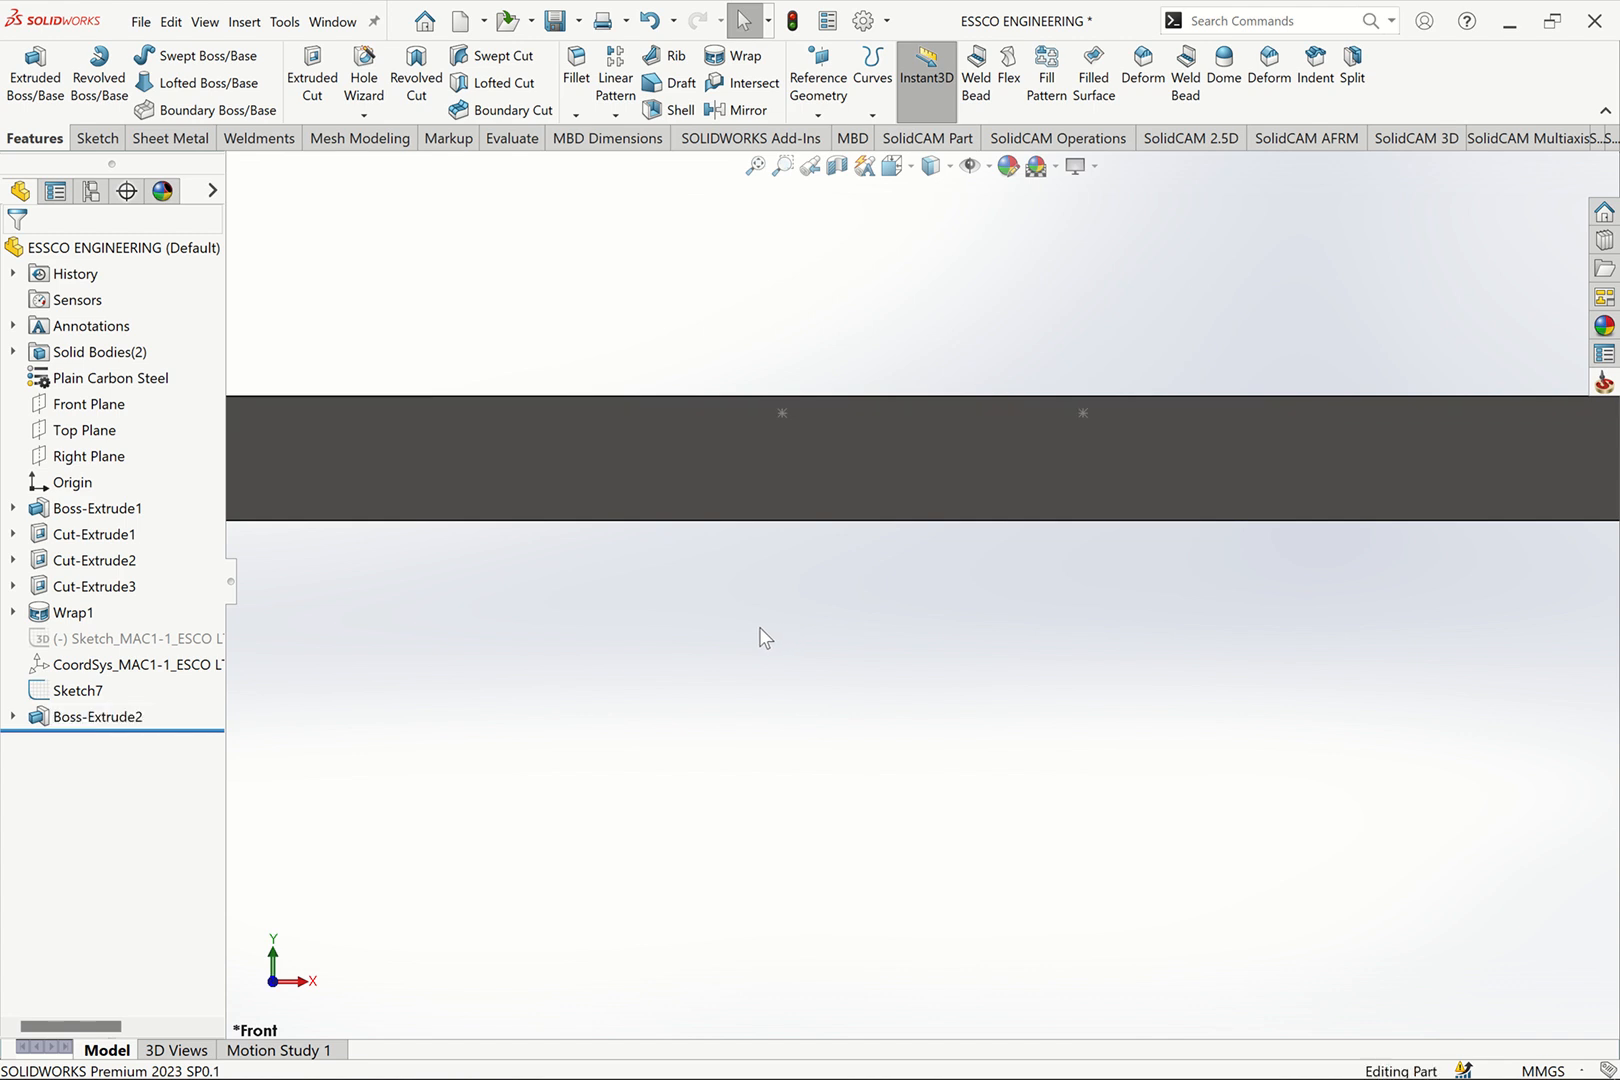
{"action": "key", "text": "ctrl+7"}
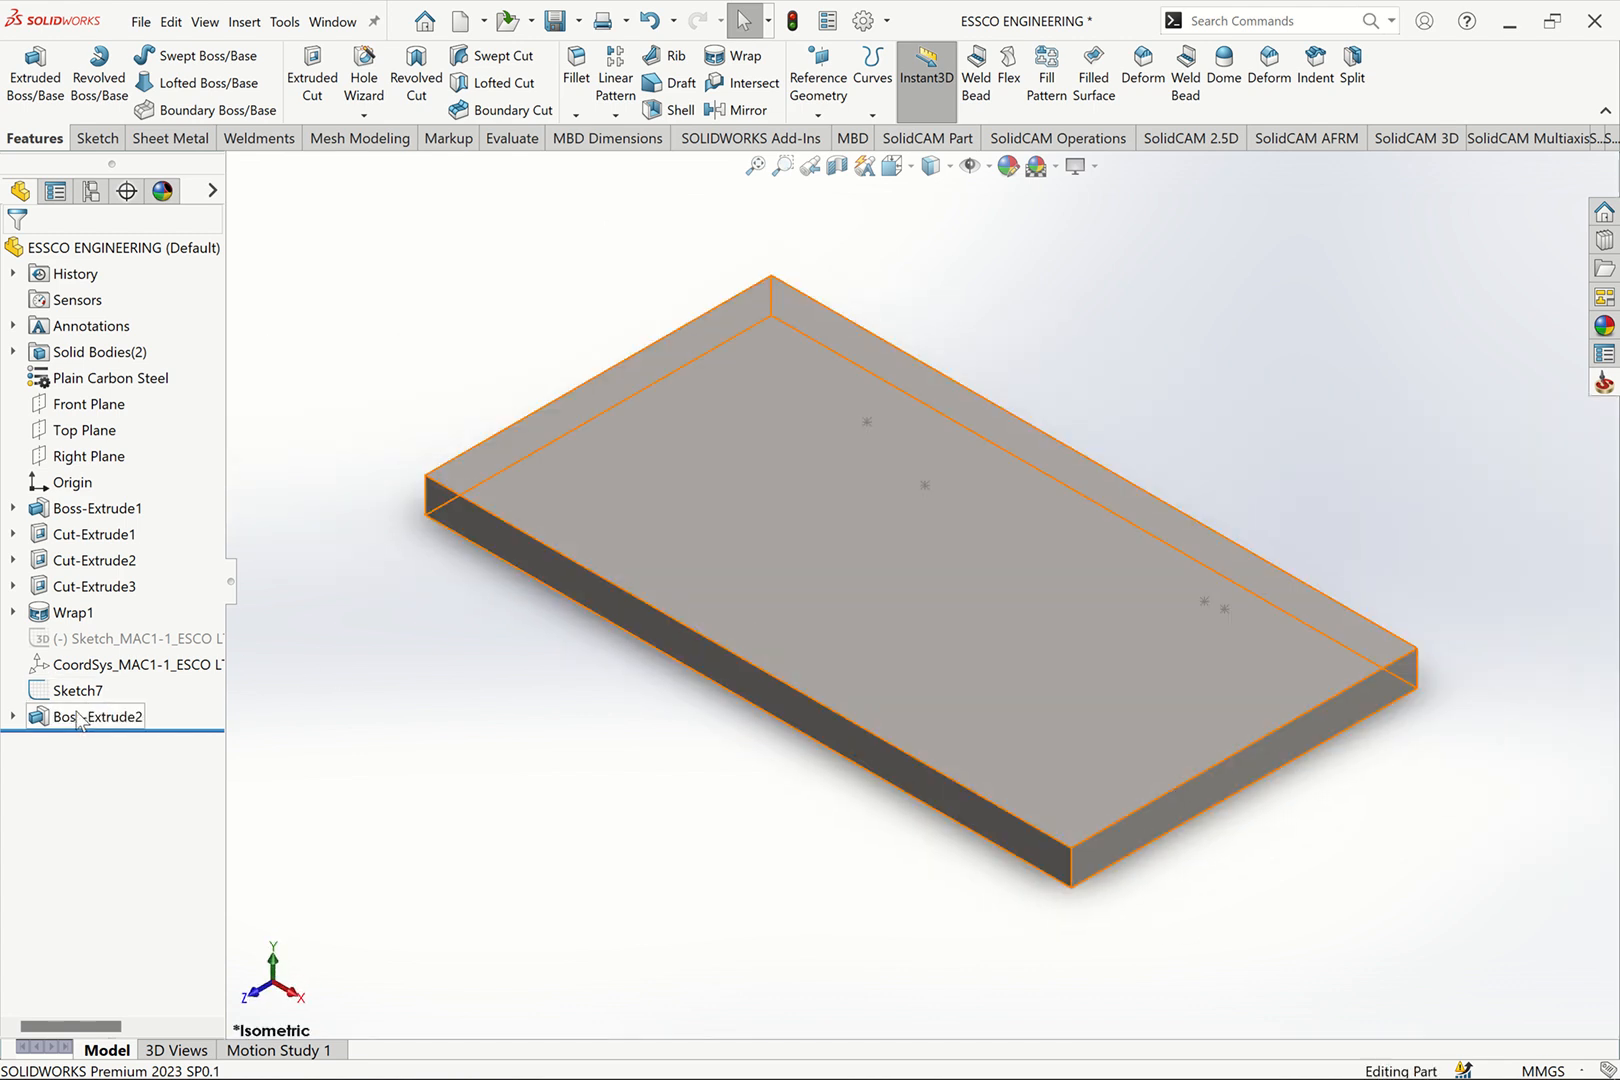
Rename the new block extrusion in the feature tree as STOCK
{"action": "left_click", "coordinate": [80, 717]}
{"action": "left_click", "coordinate": [78, 717]}
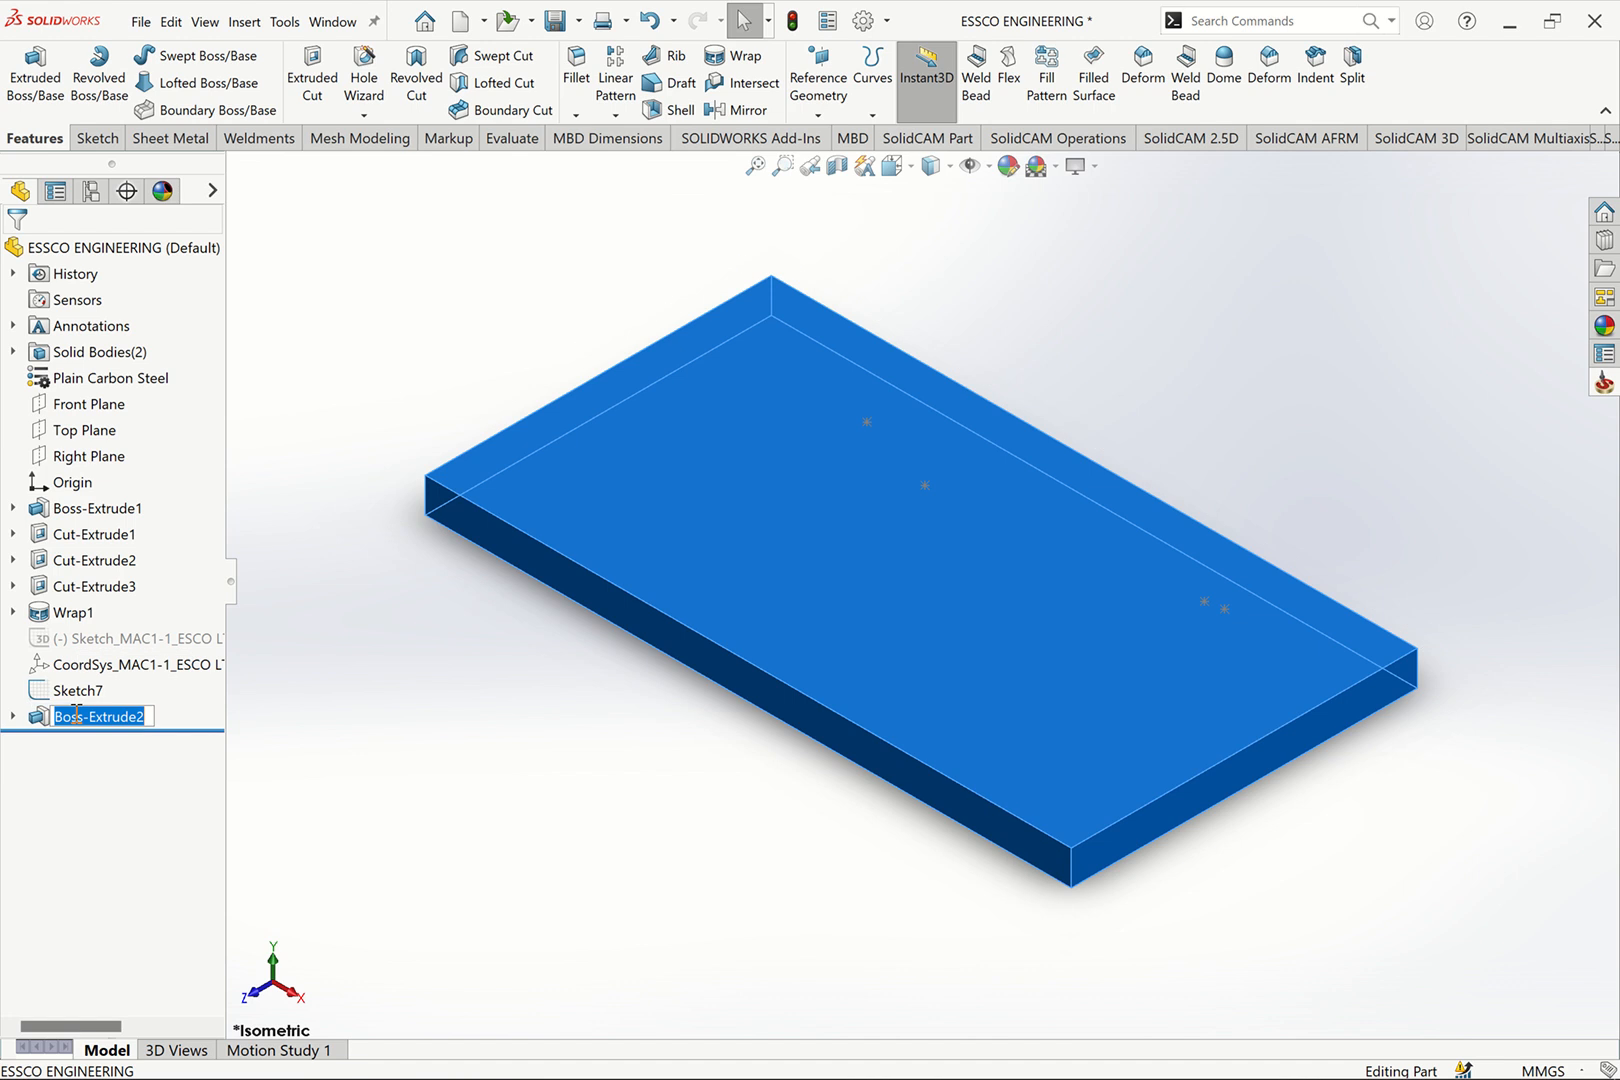
{"action": "type", "text": "STOCK"}
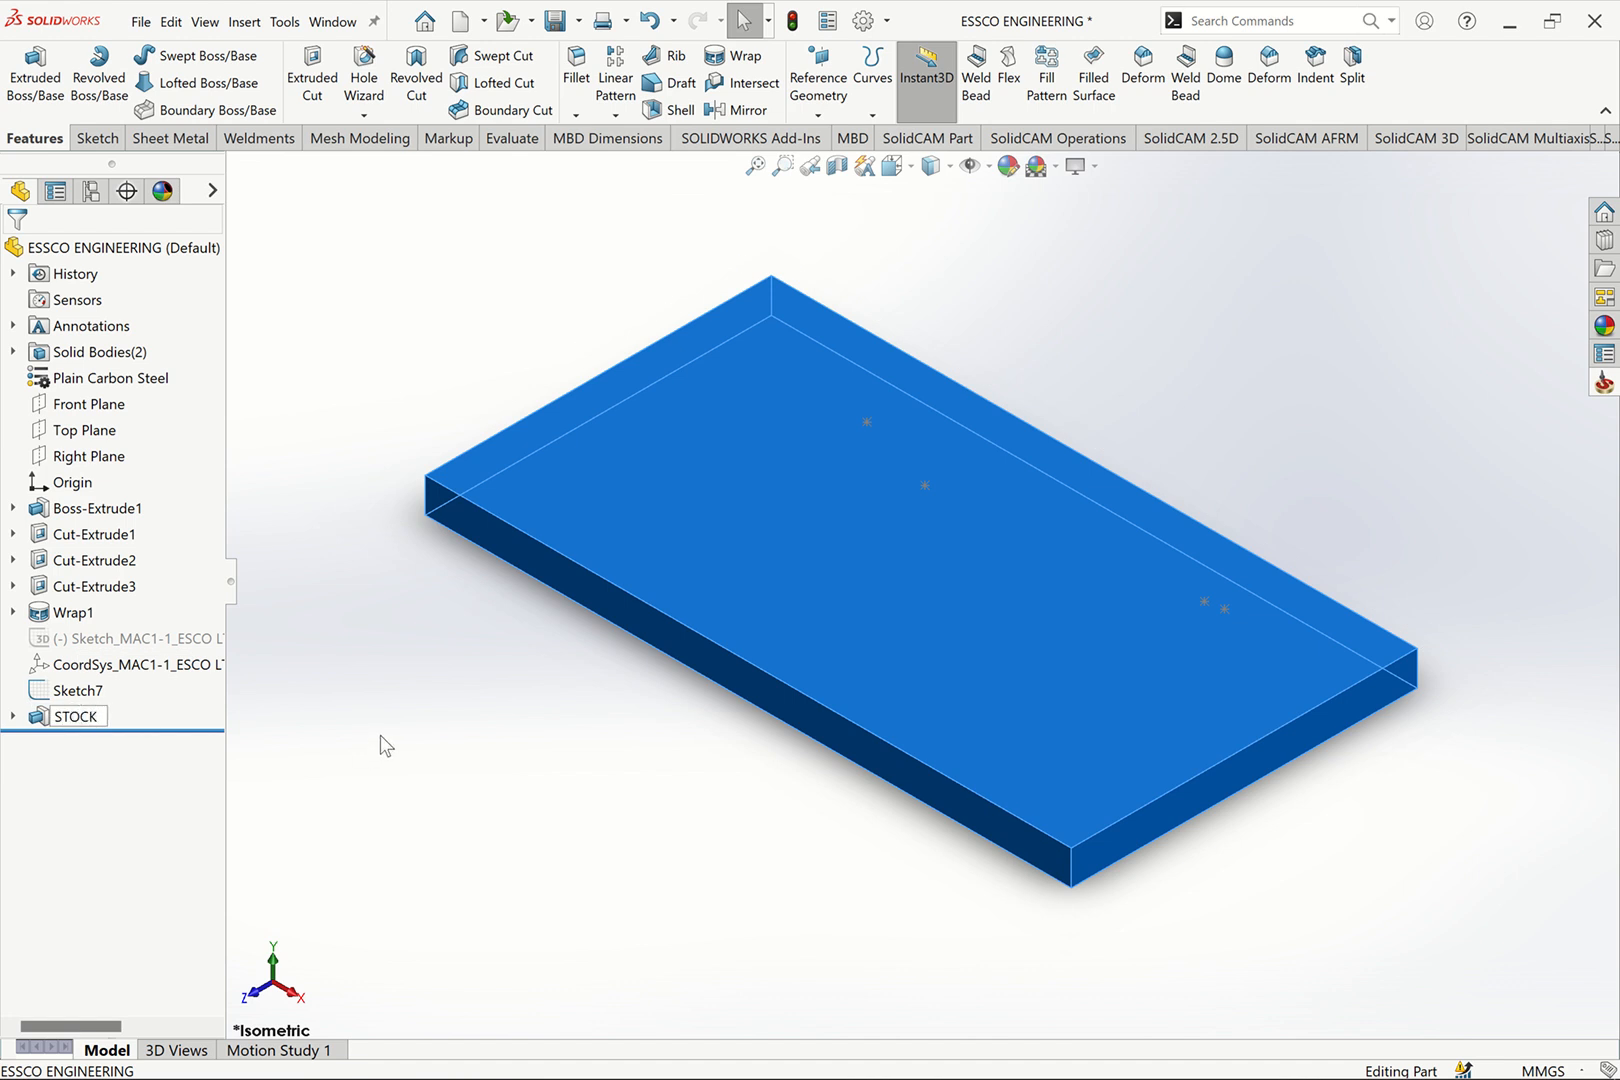
{"action": "left_click", "coordinate": [383, 745]}
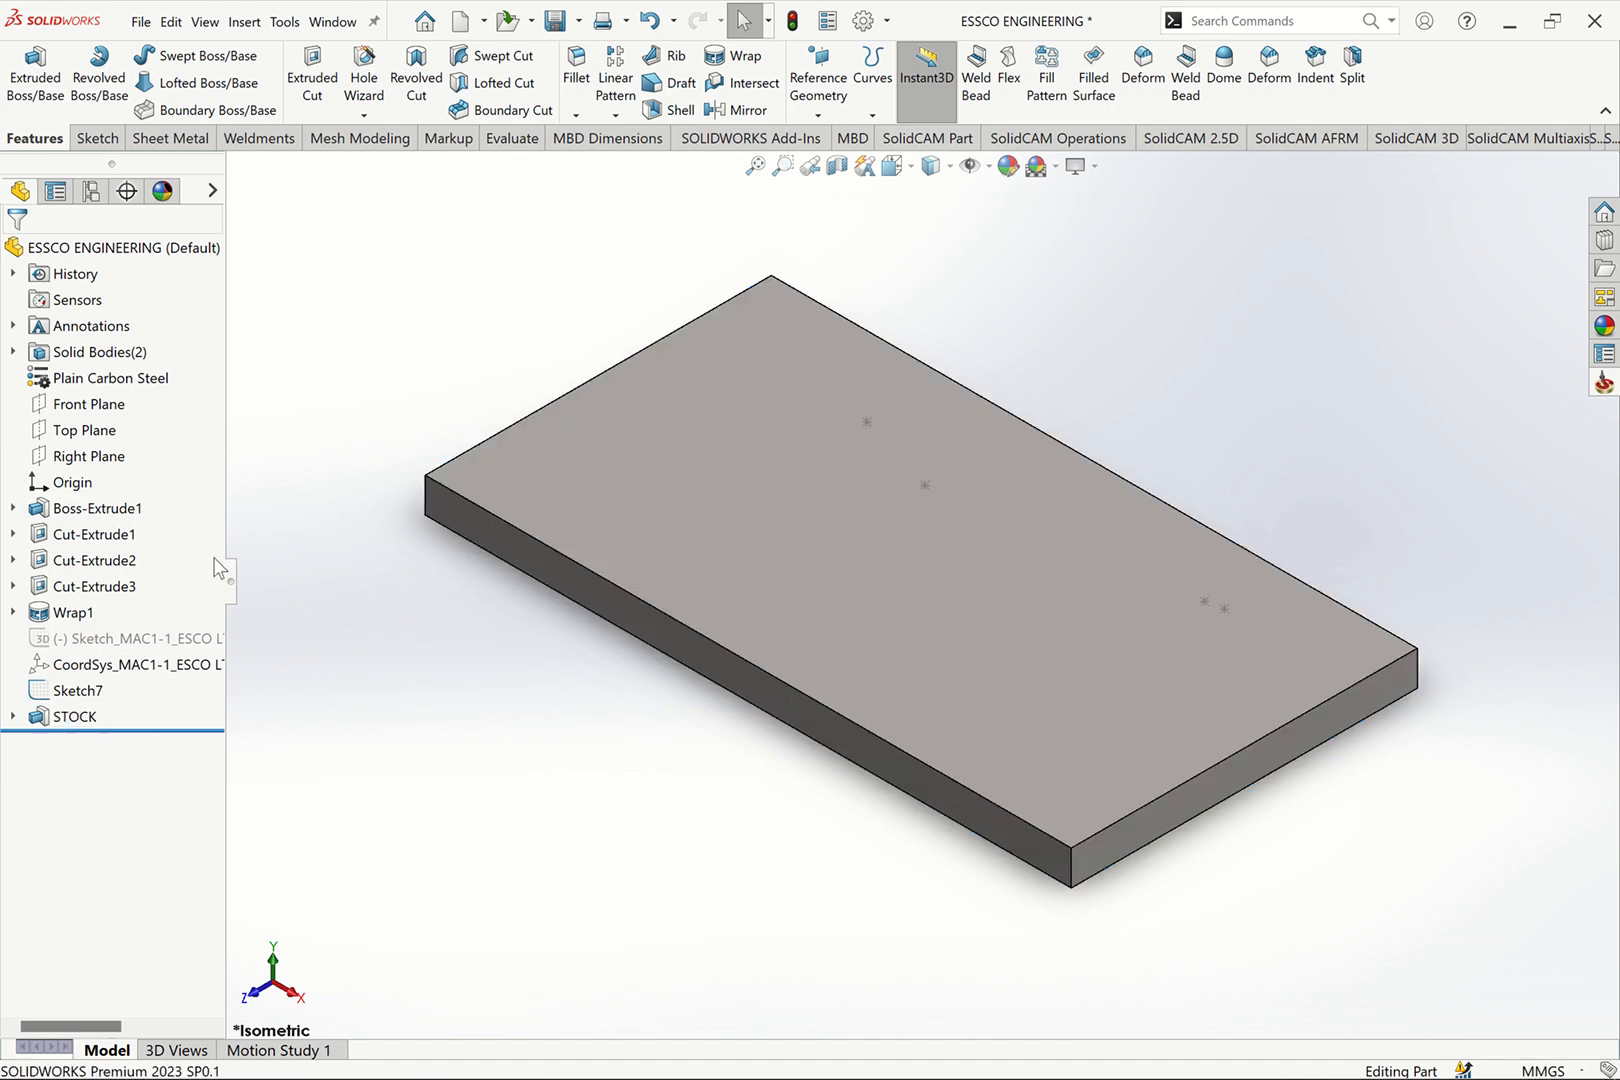
Rename the Wrap1 feature that carries the curved company text as ENGRAVING
{"action": "left_click", "coordinate": [65, 612]}
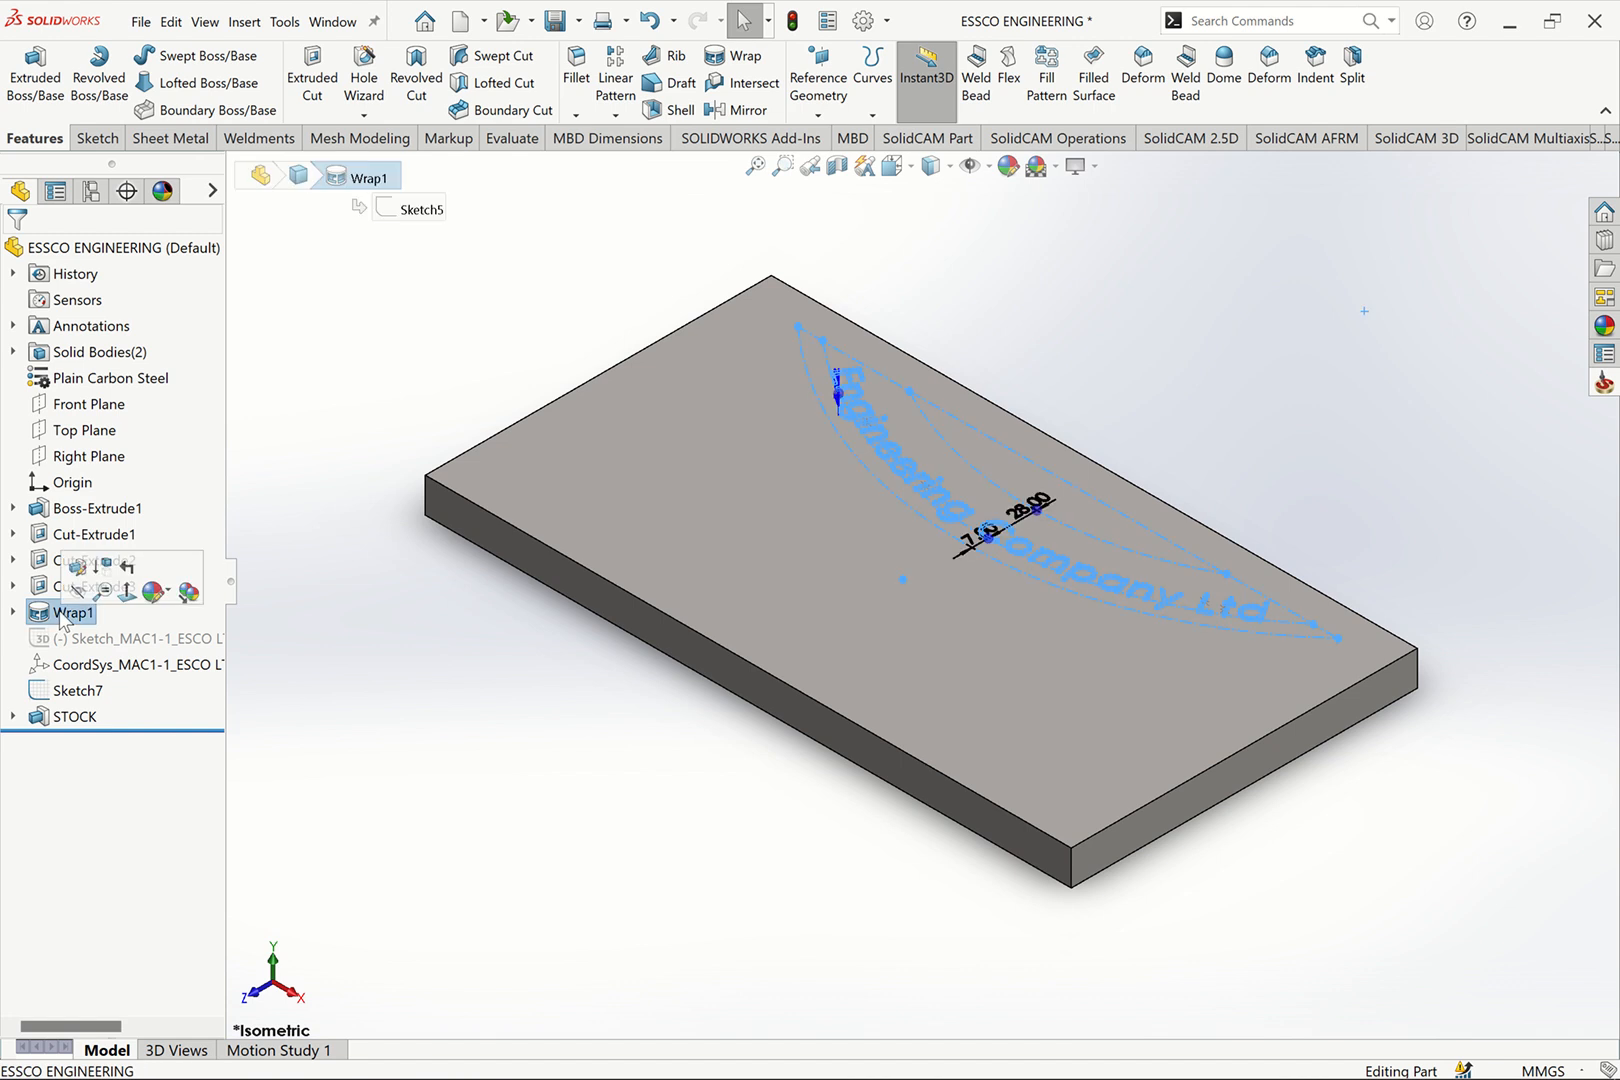
{"action": "left_click", "coordinate": [63, 614]}
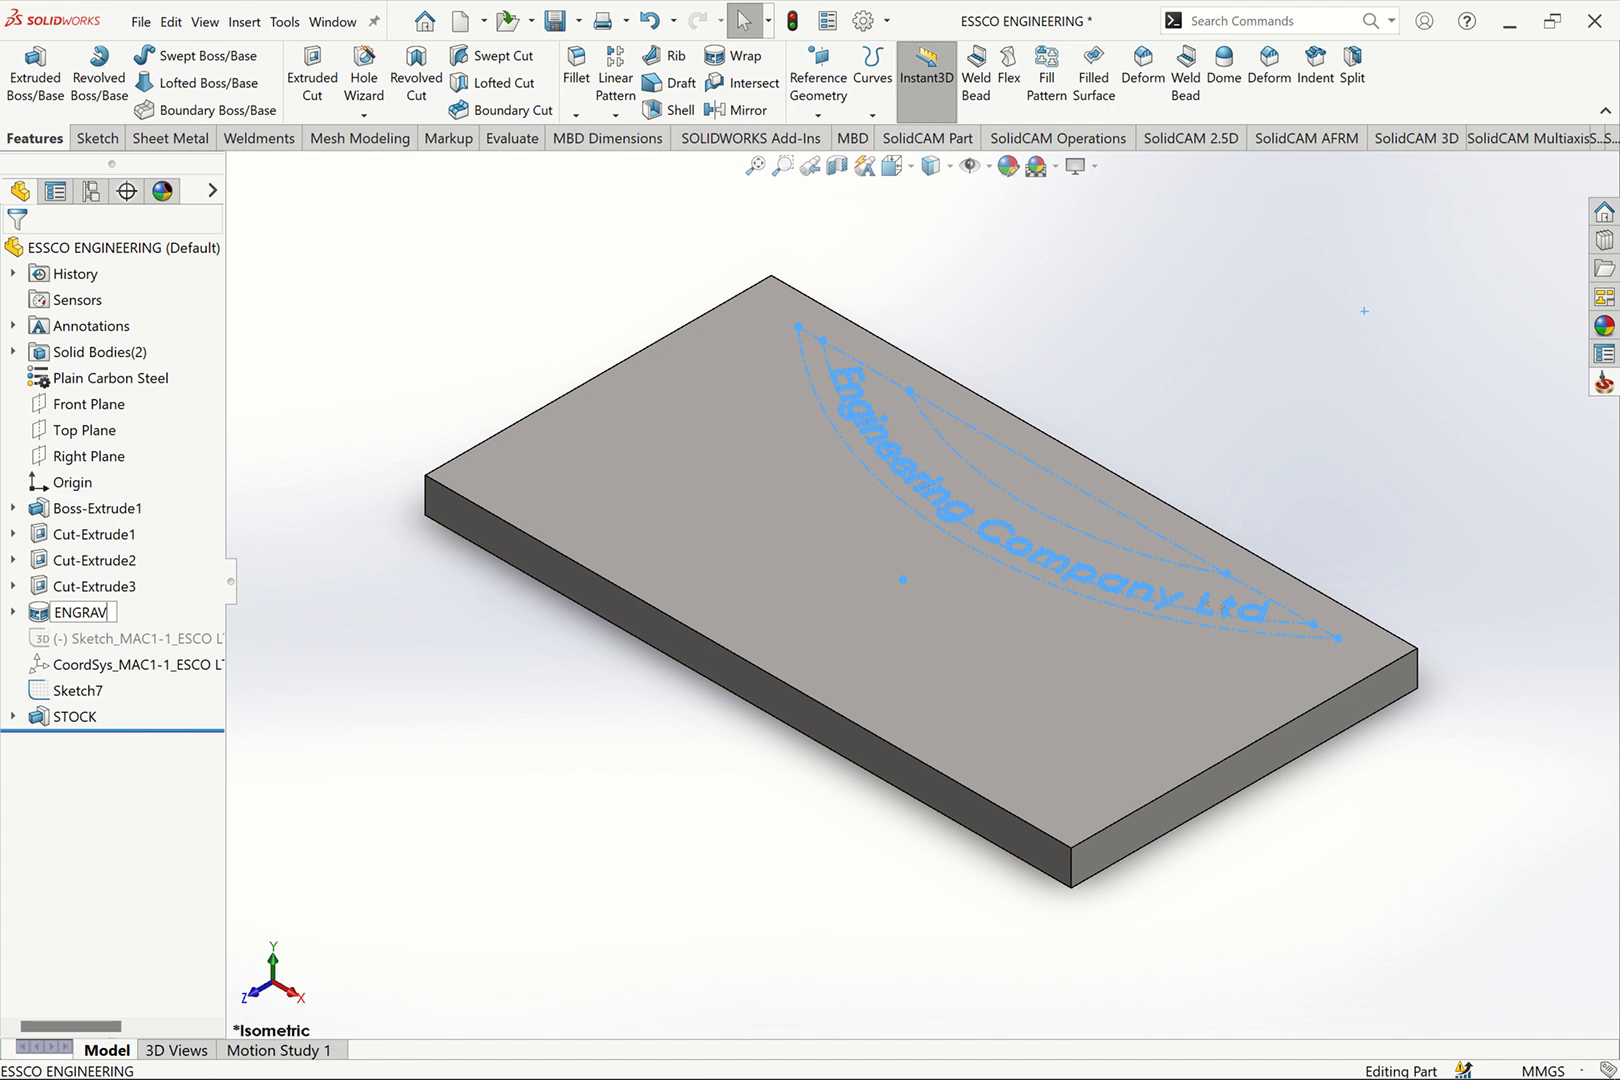
{"action": "key", "text": "Return"}
{"action": "left_click", "coordinate": [96, 588]}
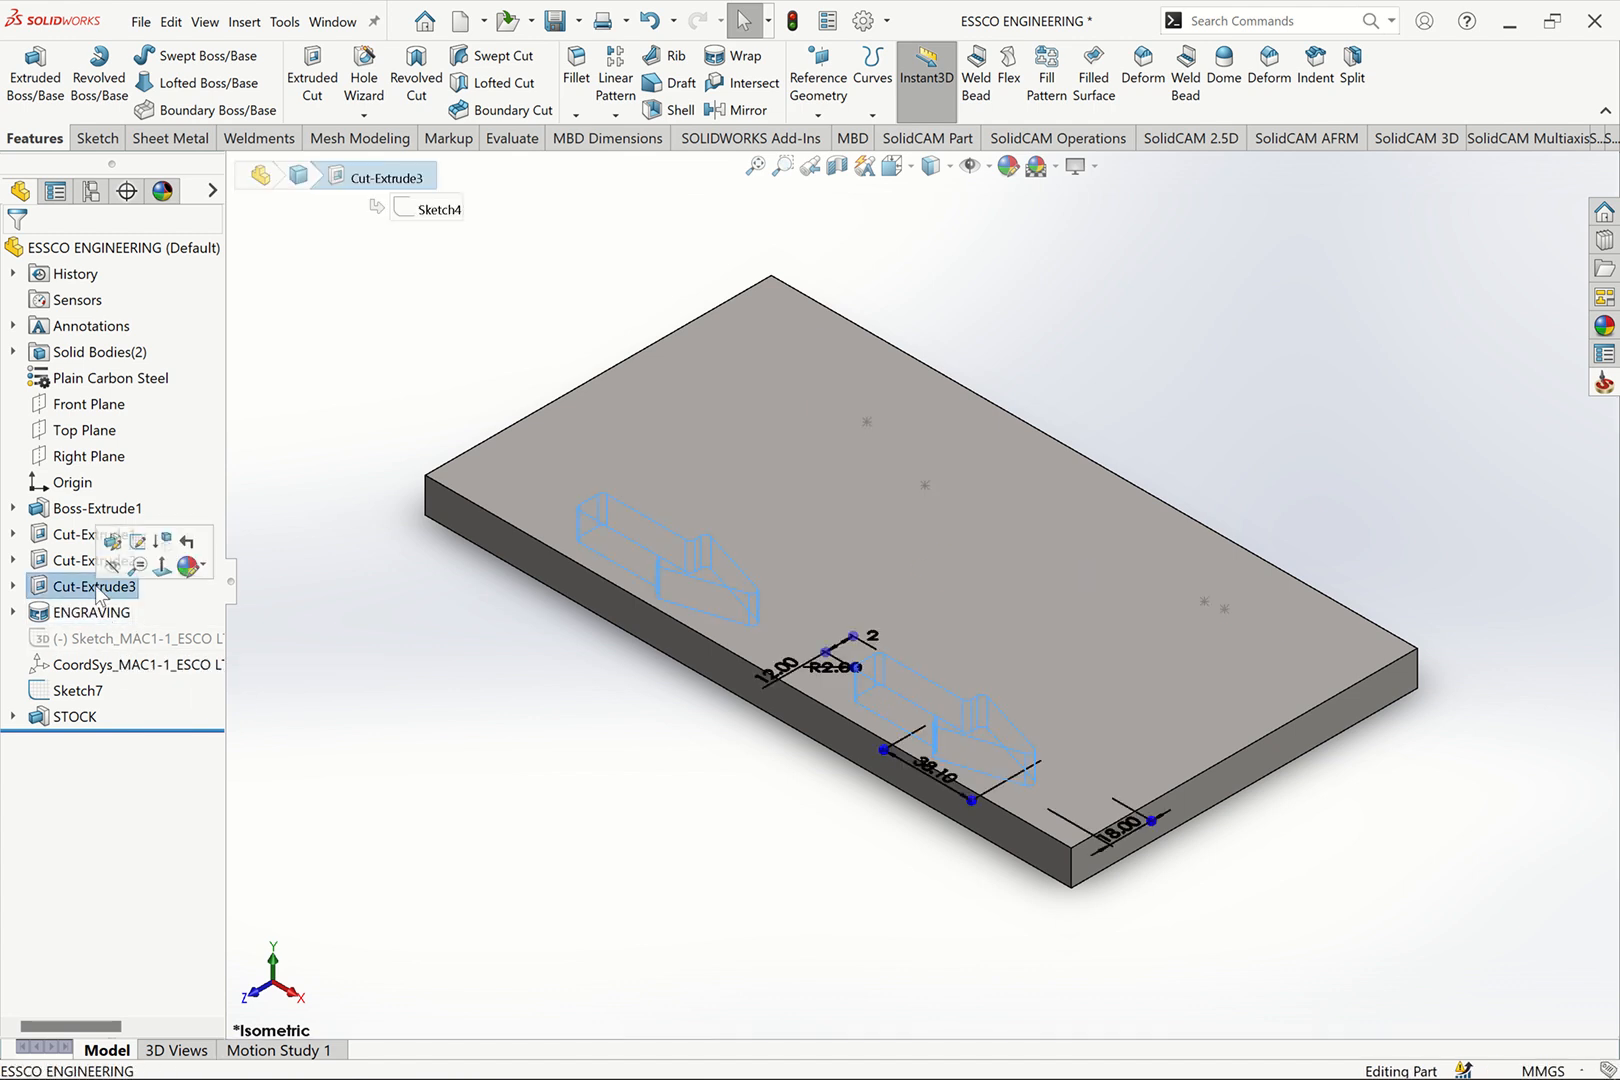
{"action": "left_click", "coordinate": [1262, 326]}
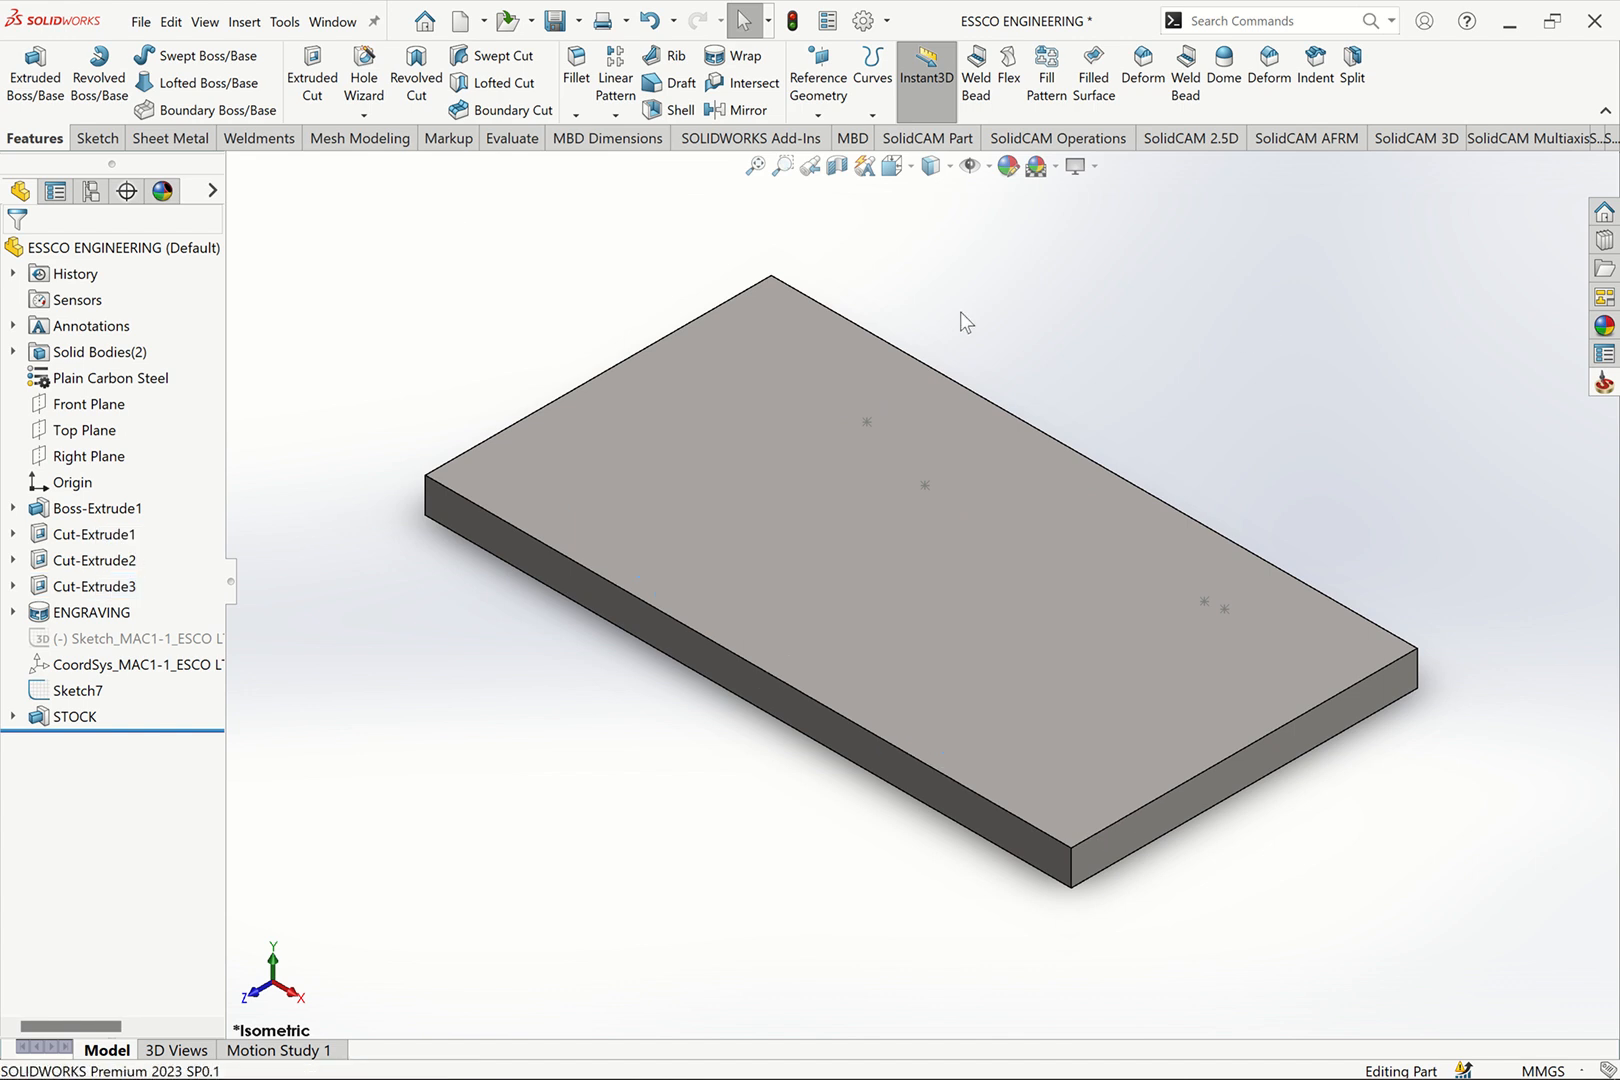
Make the STOCK feature transparent so the plate shows inside it
{"action": "left_click", "coordinate": [68, 716]}
{"action": "right_click", "coordinate": [60, 716]}
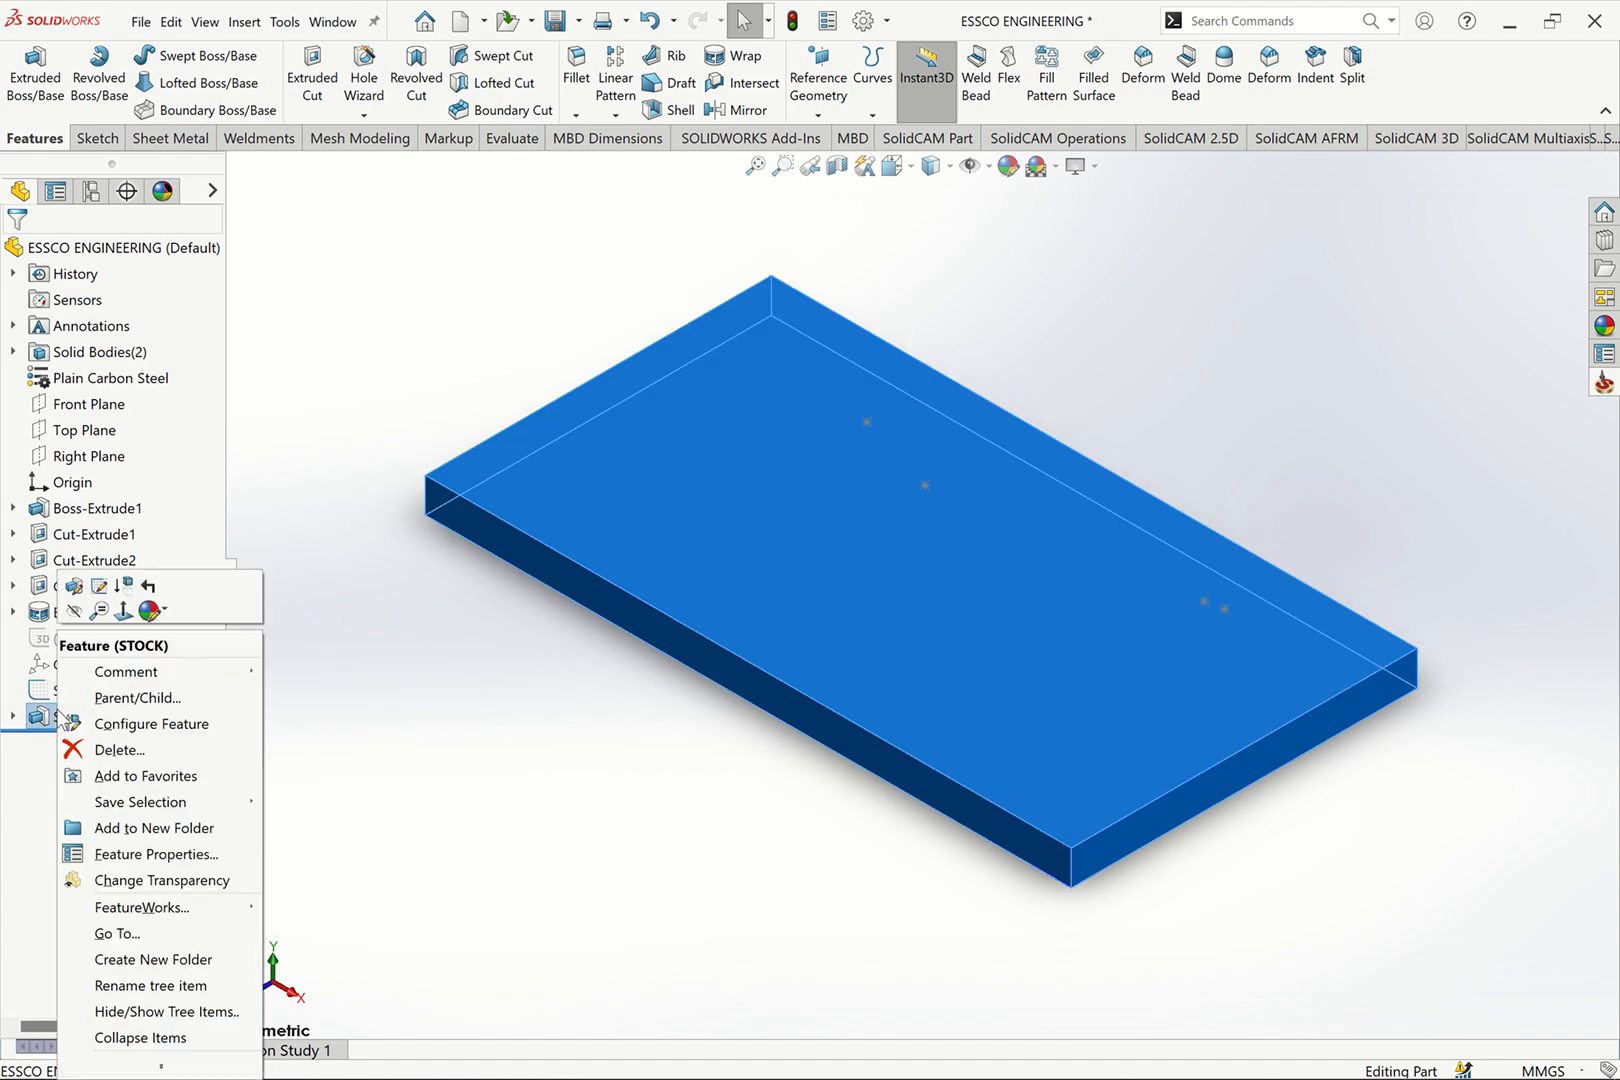
{"action": "left_click", "coordinate": [155, 879]}
{"action": "left_click", "coordinate": [448, 836]}
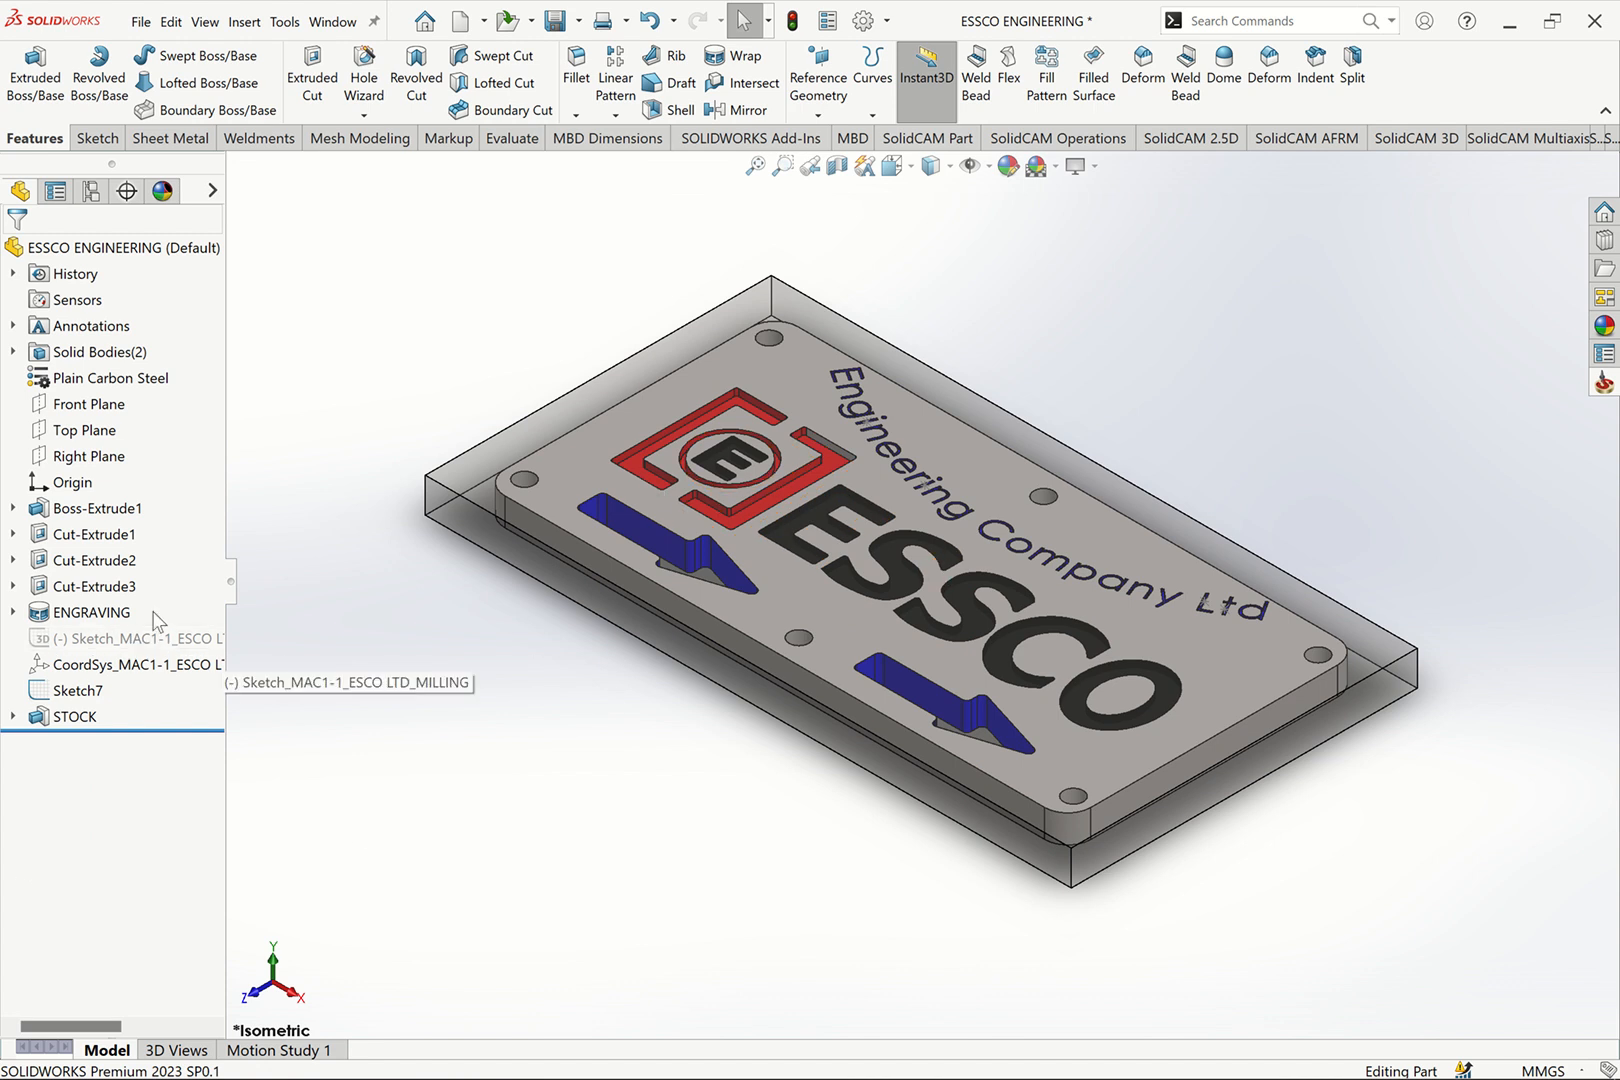
Delete the leftover MAC1-1 milling coordinate system and its 3D sketch from the feature tree, and save the part
{"action": "left_click", "coordinate": [95, 510]}
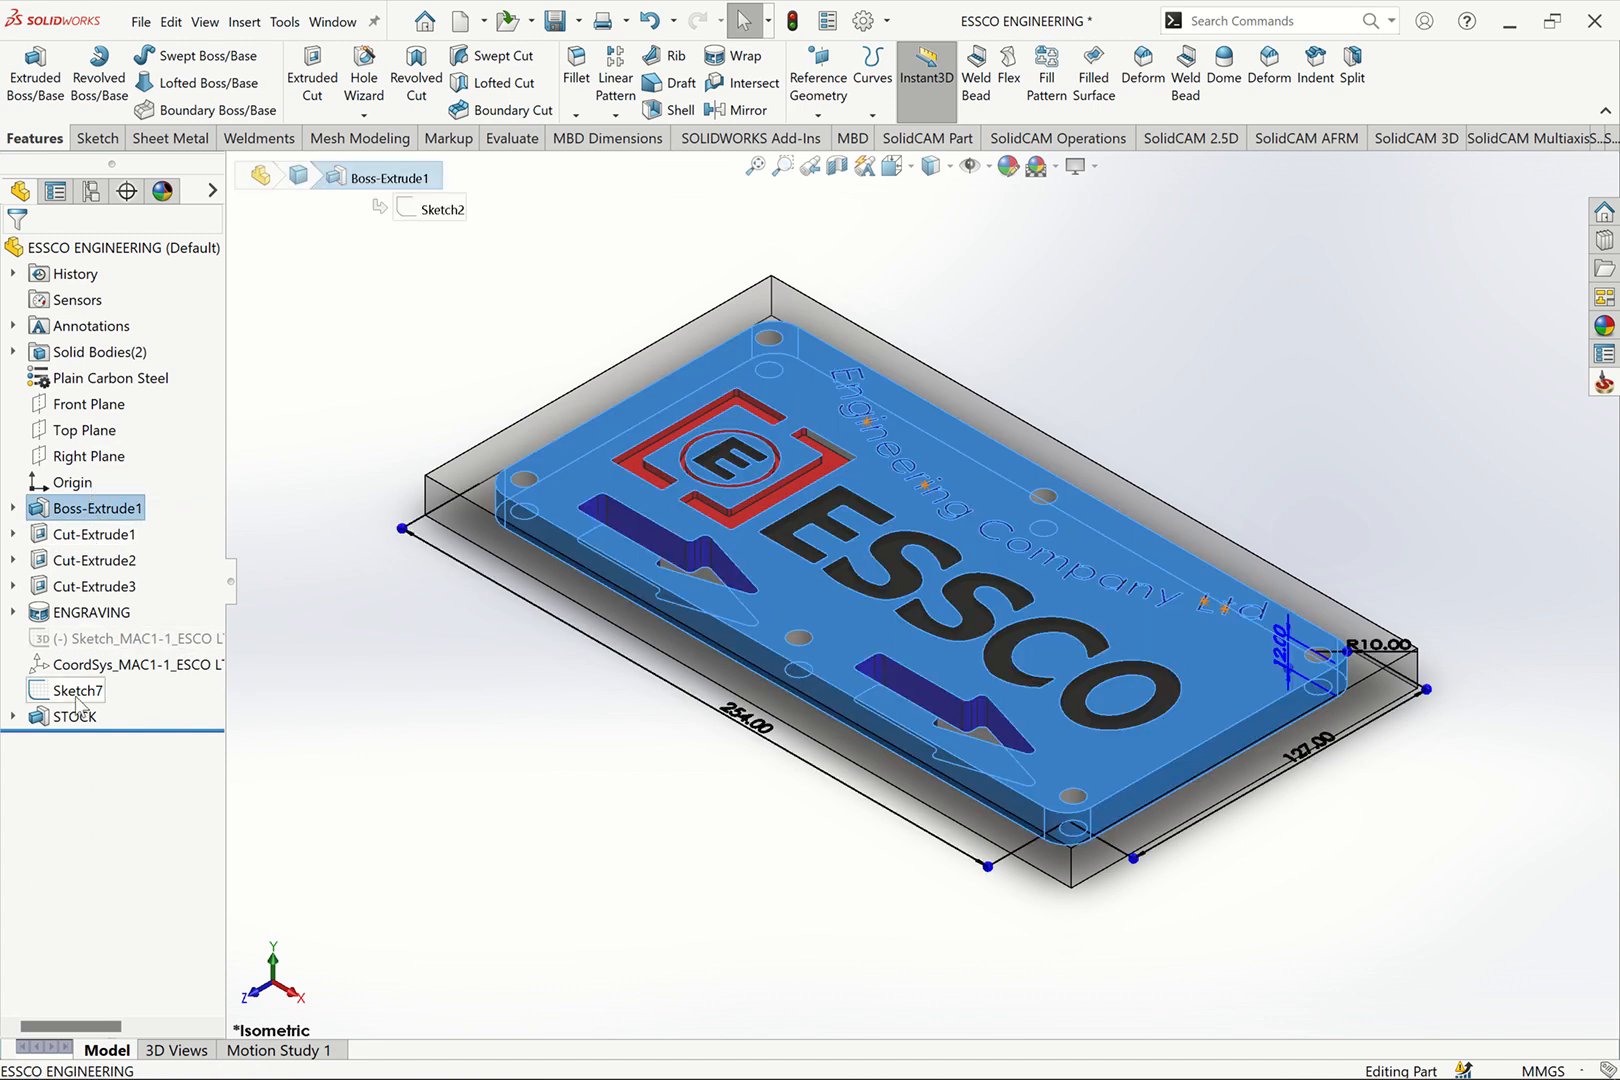
{"action": "left_click", "coordinate": [115, 665]}
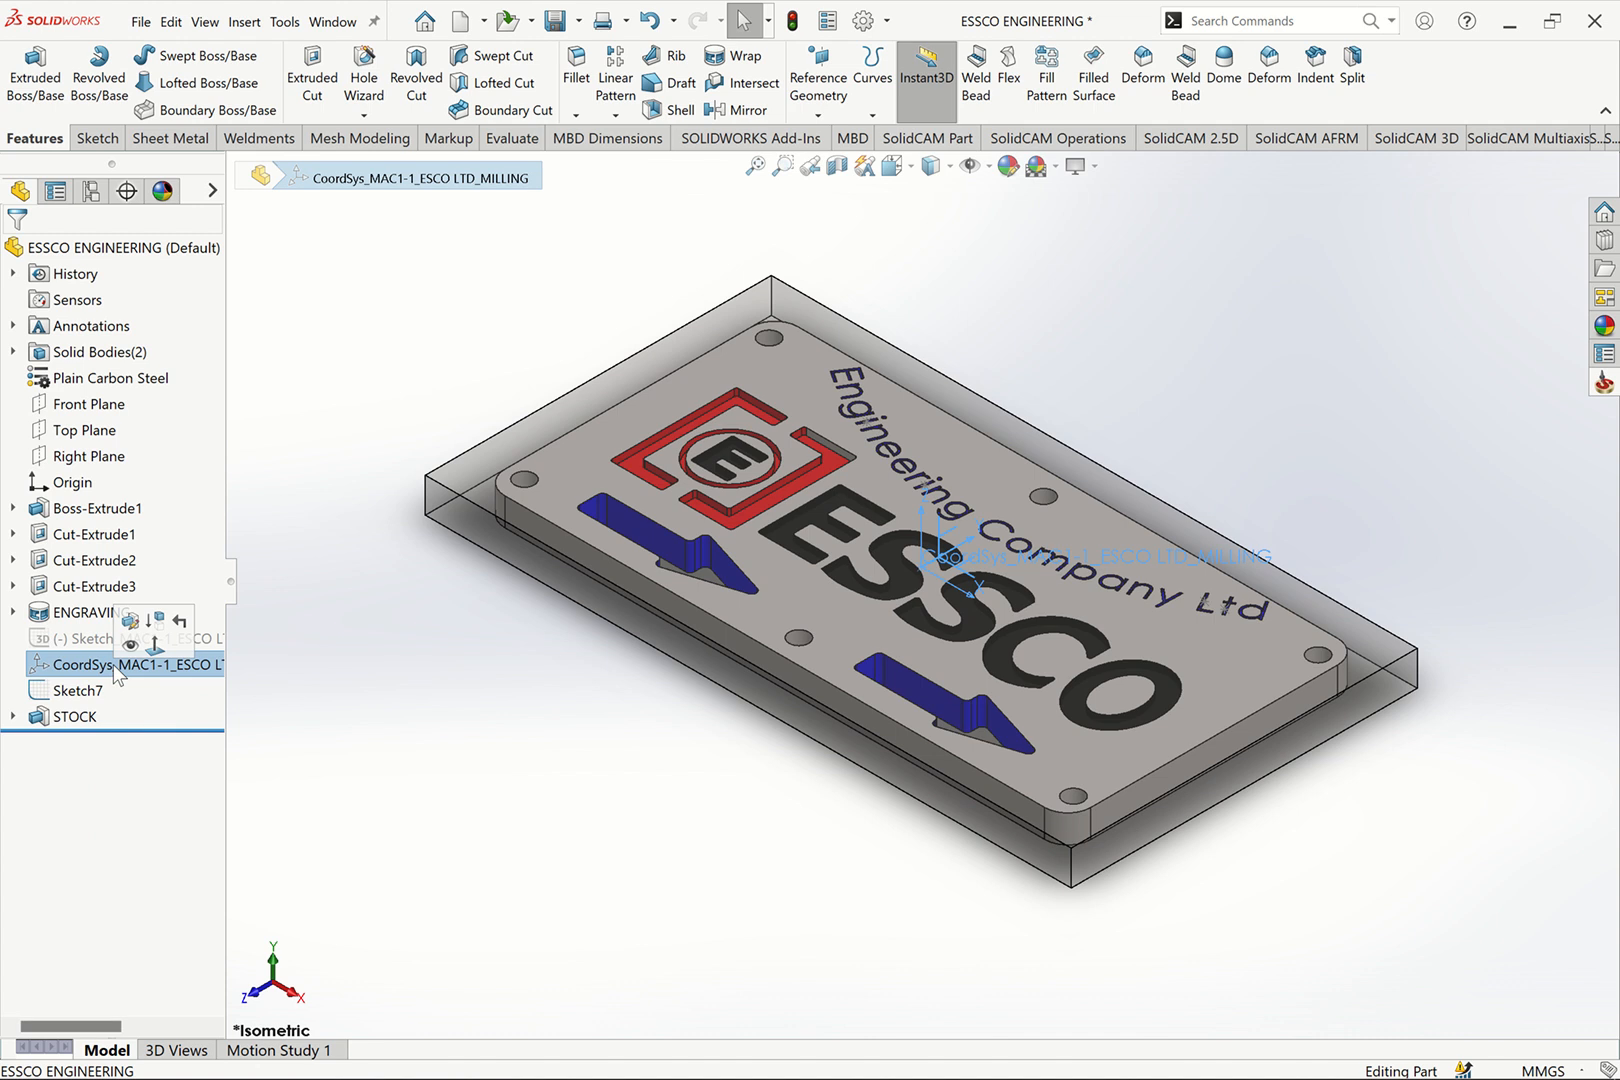
{"action": "key", "text": "Delete"}
{"action": "left_click", "coordinate": [950, 414]}
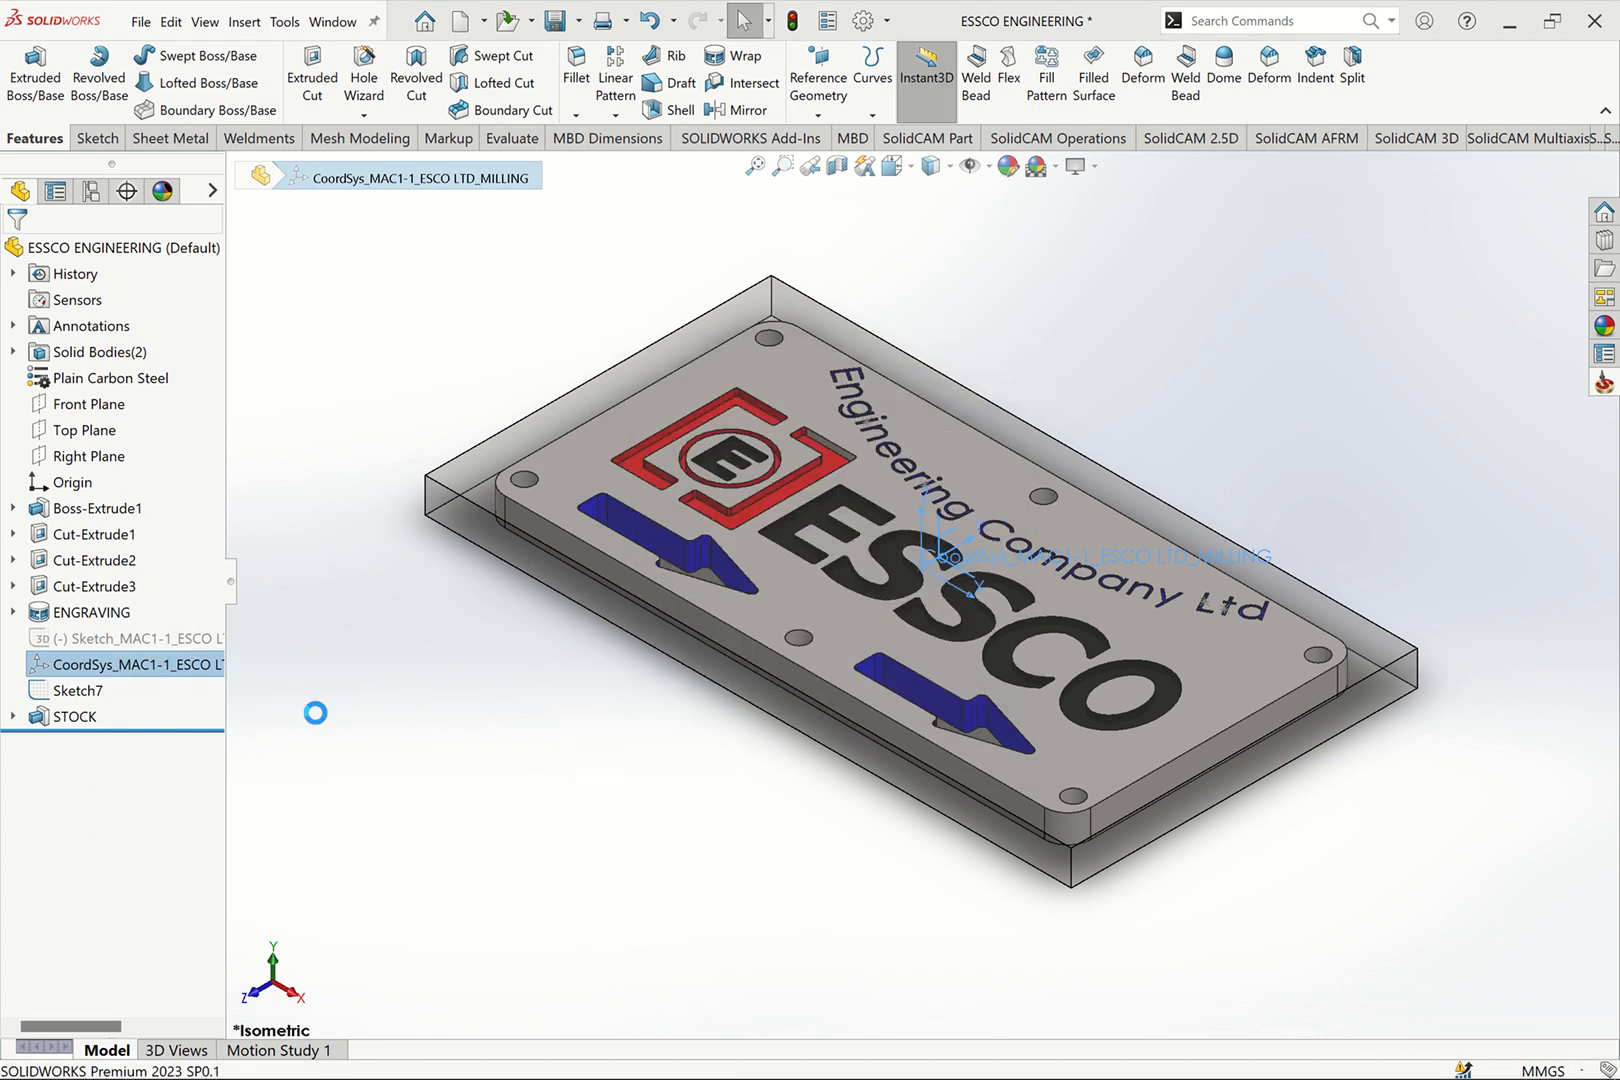
{"action": "left_click", "coordinate": [125, 638]}
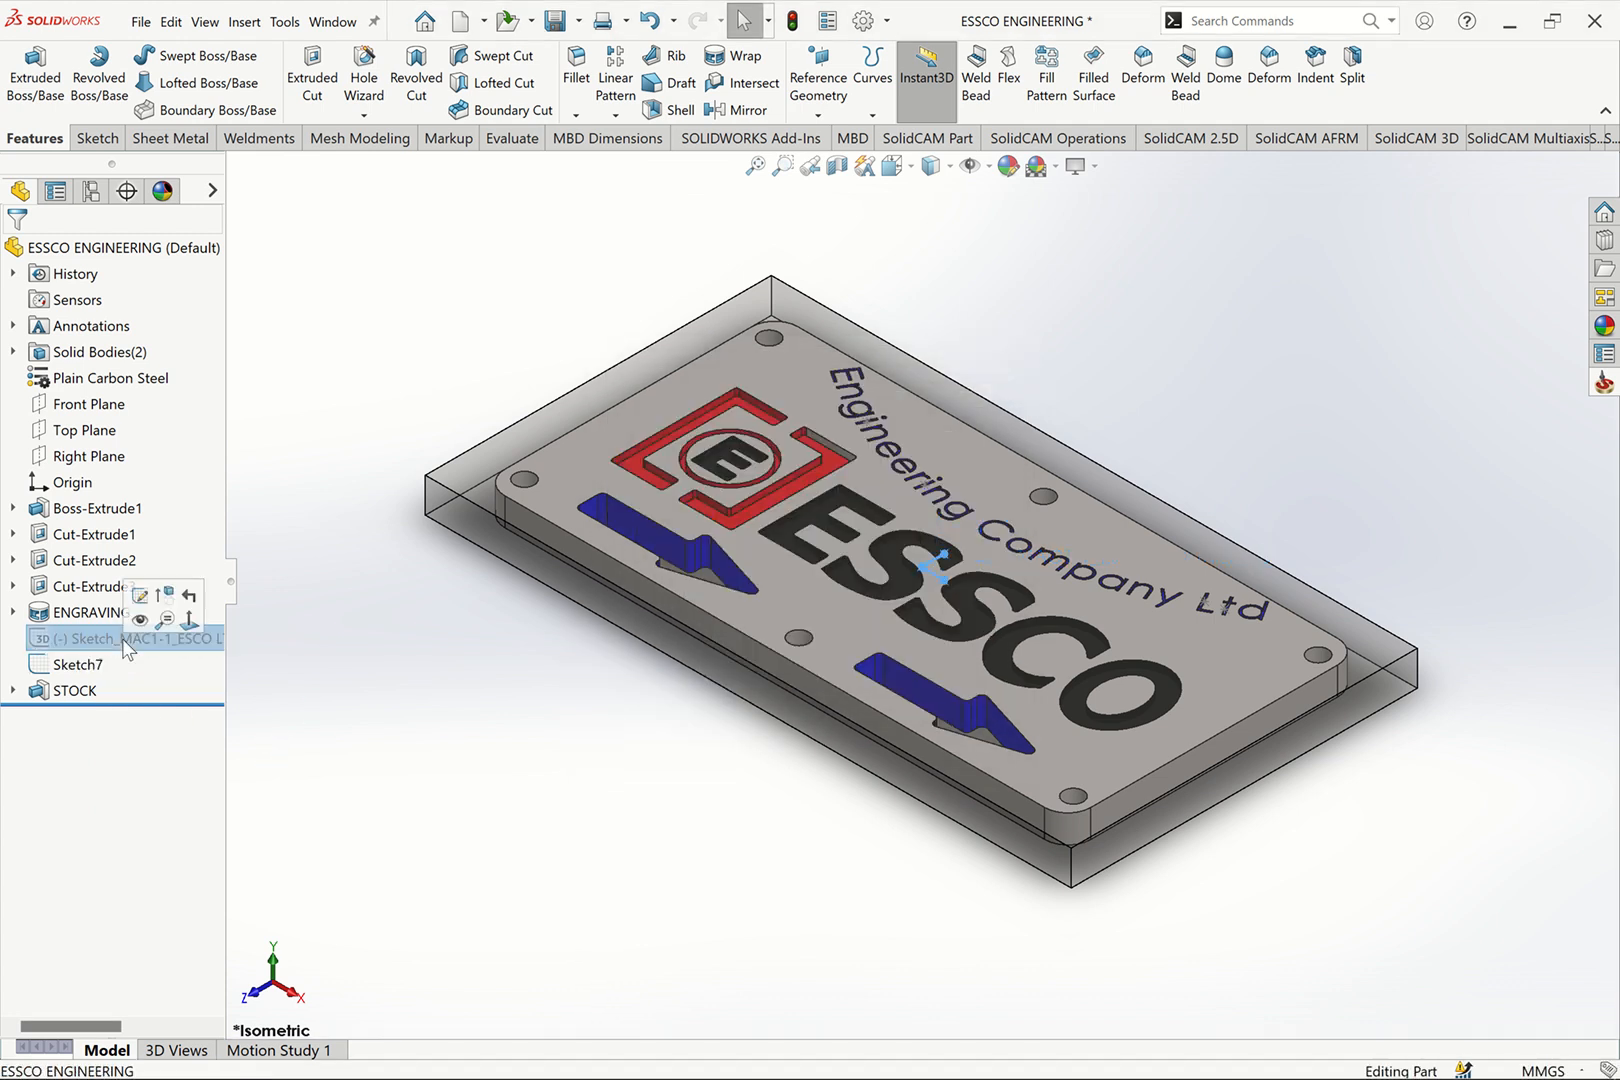
{"action": "key", "text": "Delete"}
{"action": "left_click", "coordinate": [956, 416]}
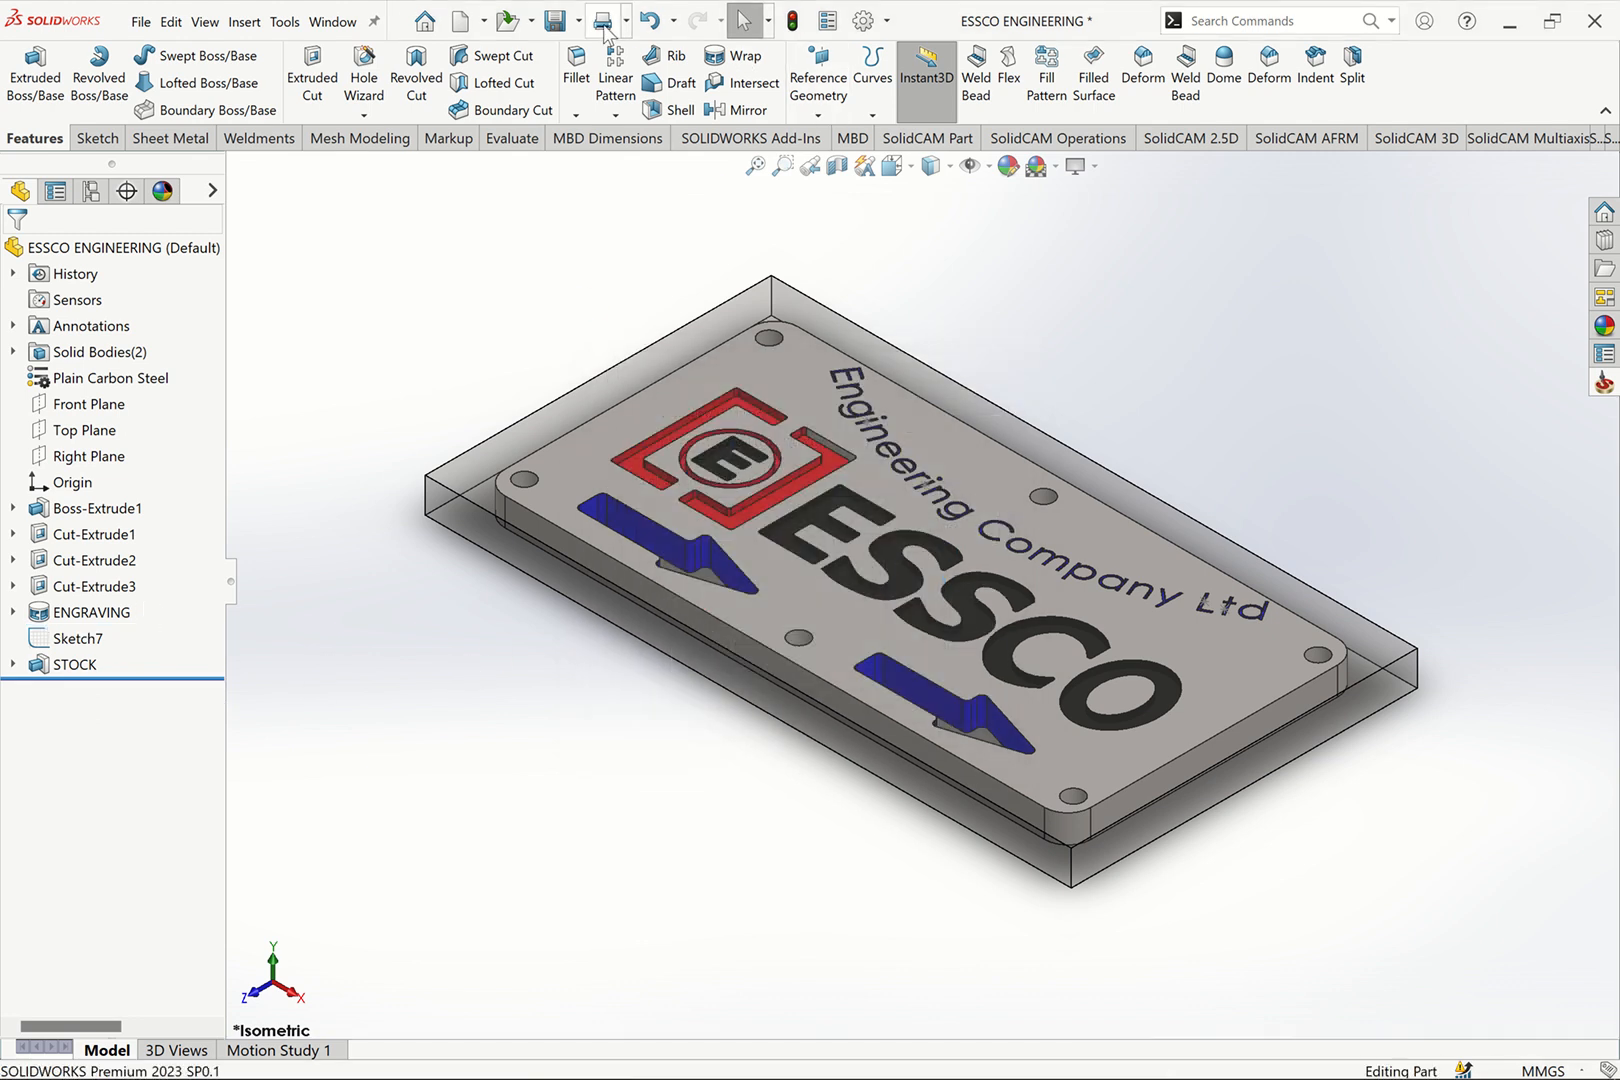
{"action": "left_click", "coordinate": [555, 20]}
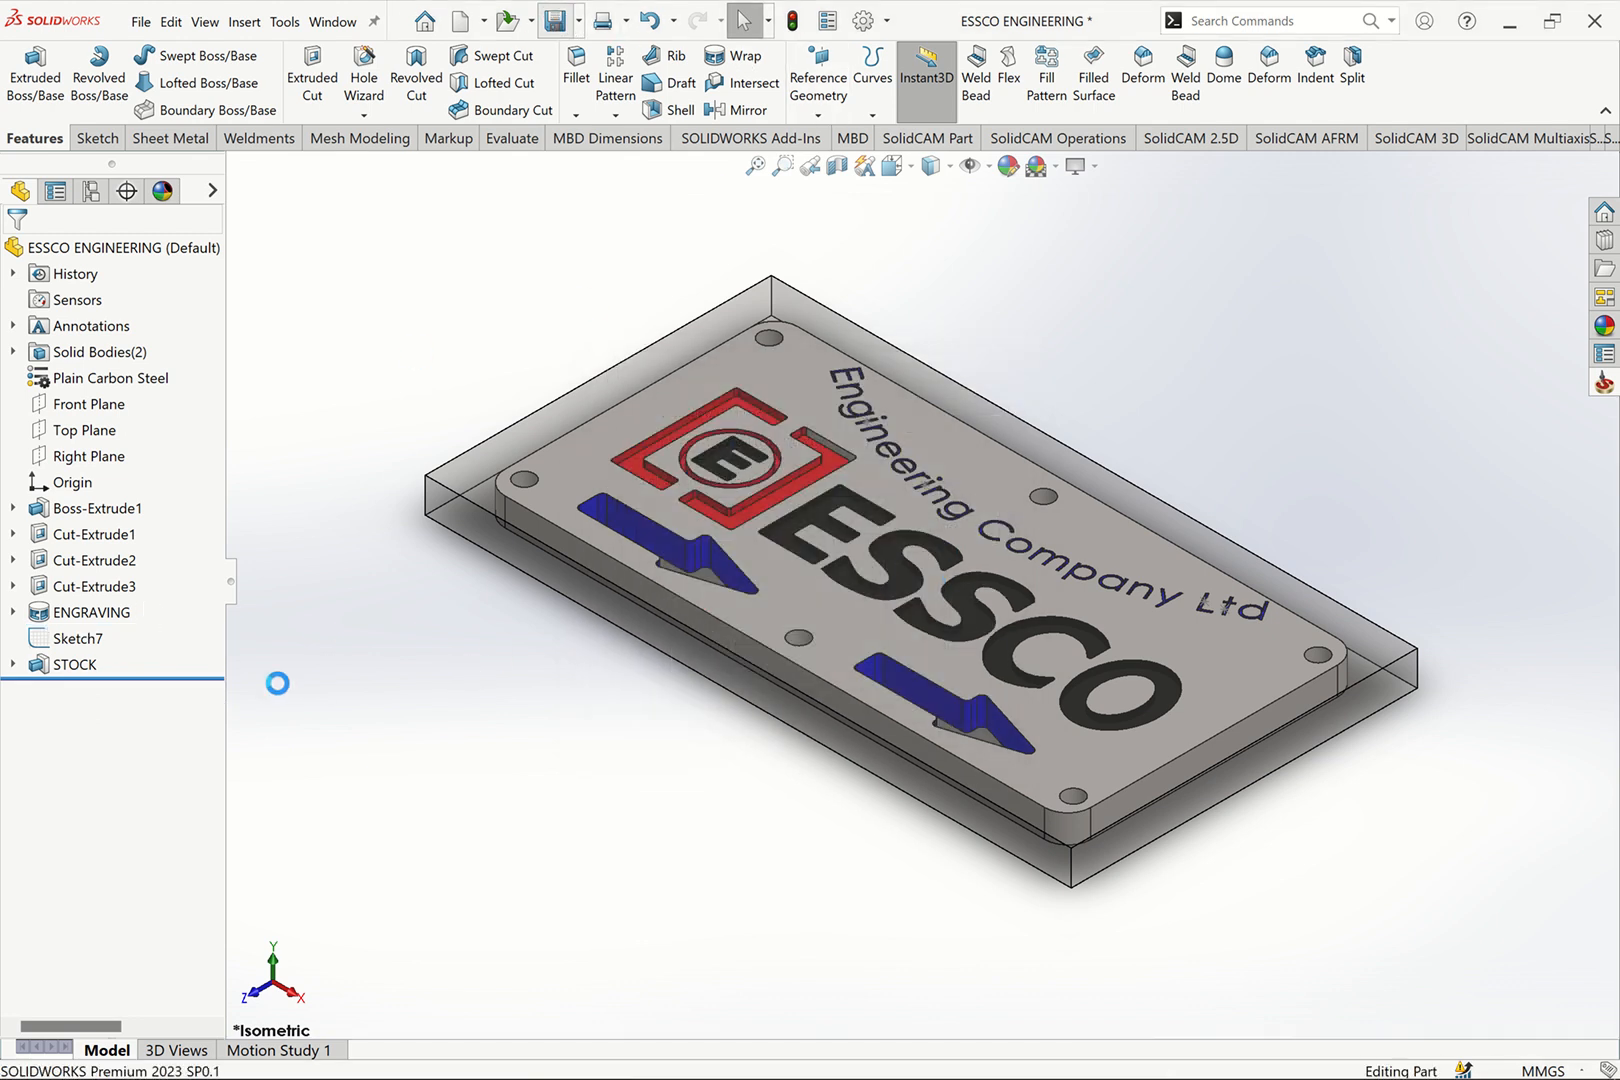
Group the plate's features from Boss-Extrude1 through ENGRAVING in a new folder named Target
{"action": "left_click", "coordinate": [90, 509]}
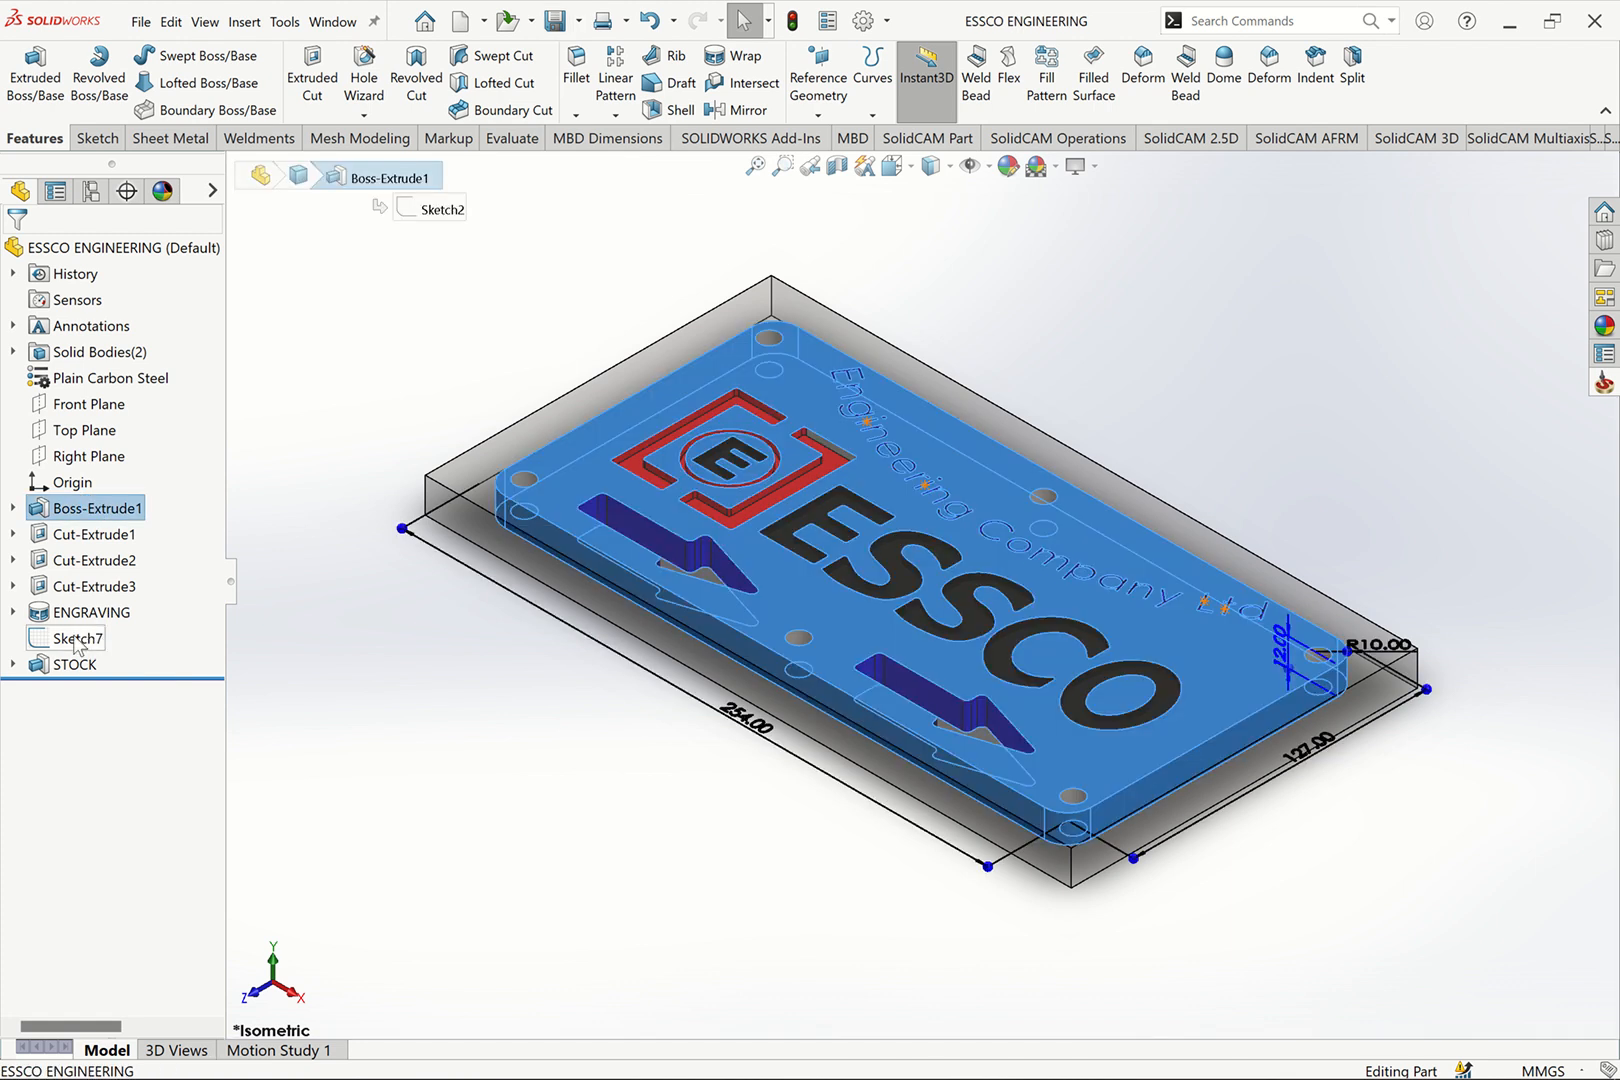
{"action": "left_click", "coordinate": [77, 640], "text": "shift"}
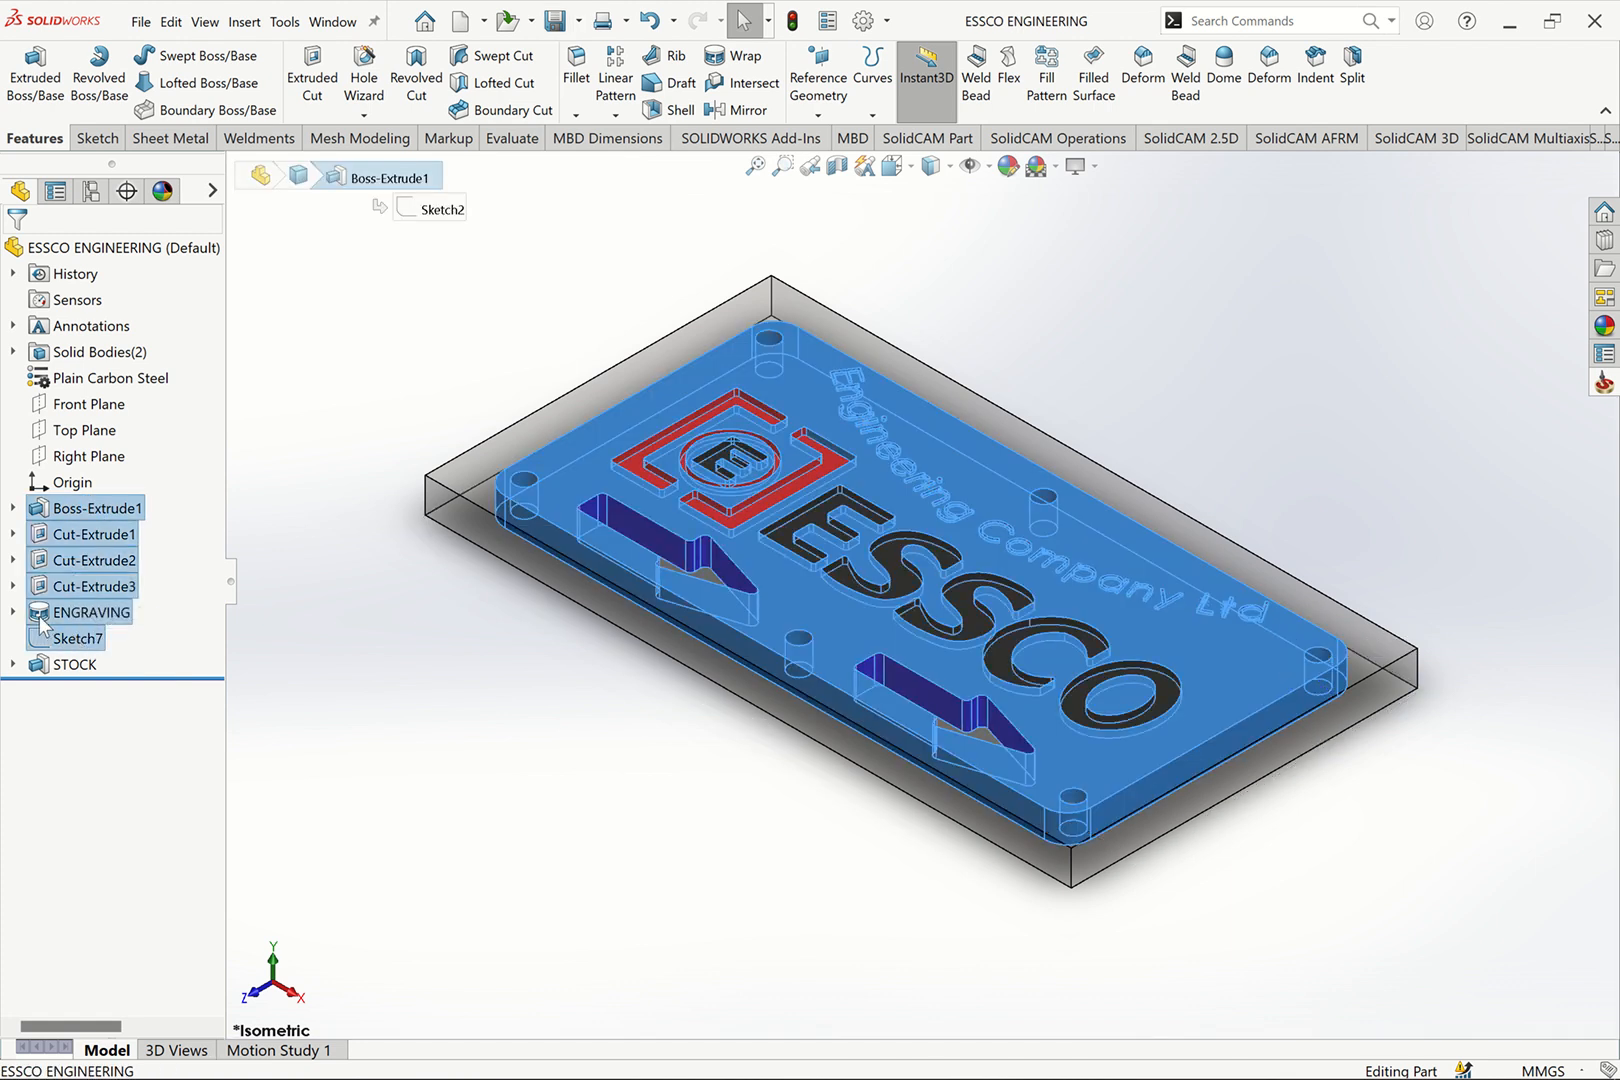
{"action": "left_click", "coordinate": [95, 509]}
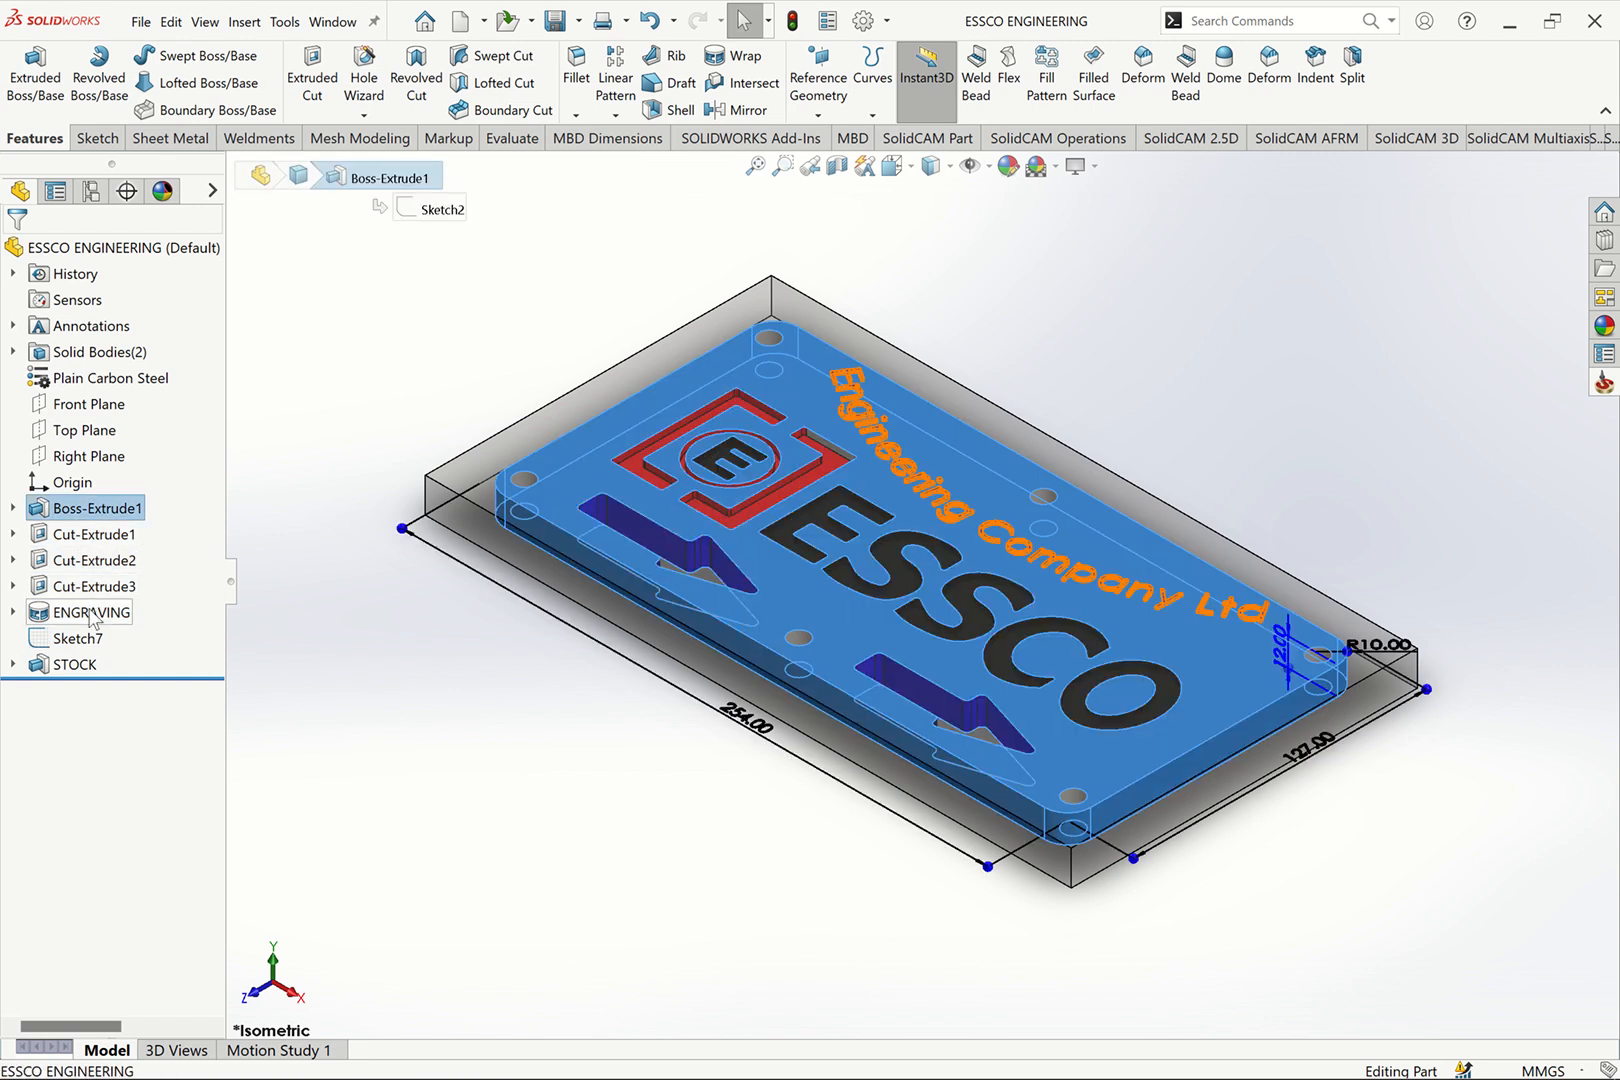
{"action": "left_click", "coordinate": [90, 612], "text": "shift"}
{"action": "right_click", "coordinate": [90, 610]}
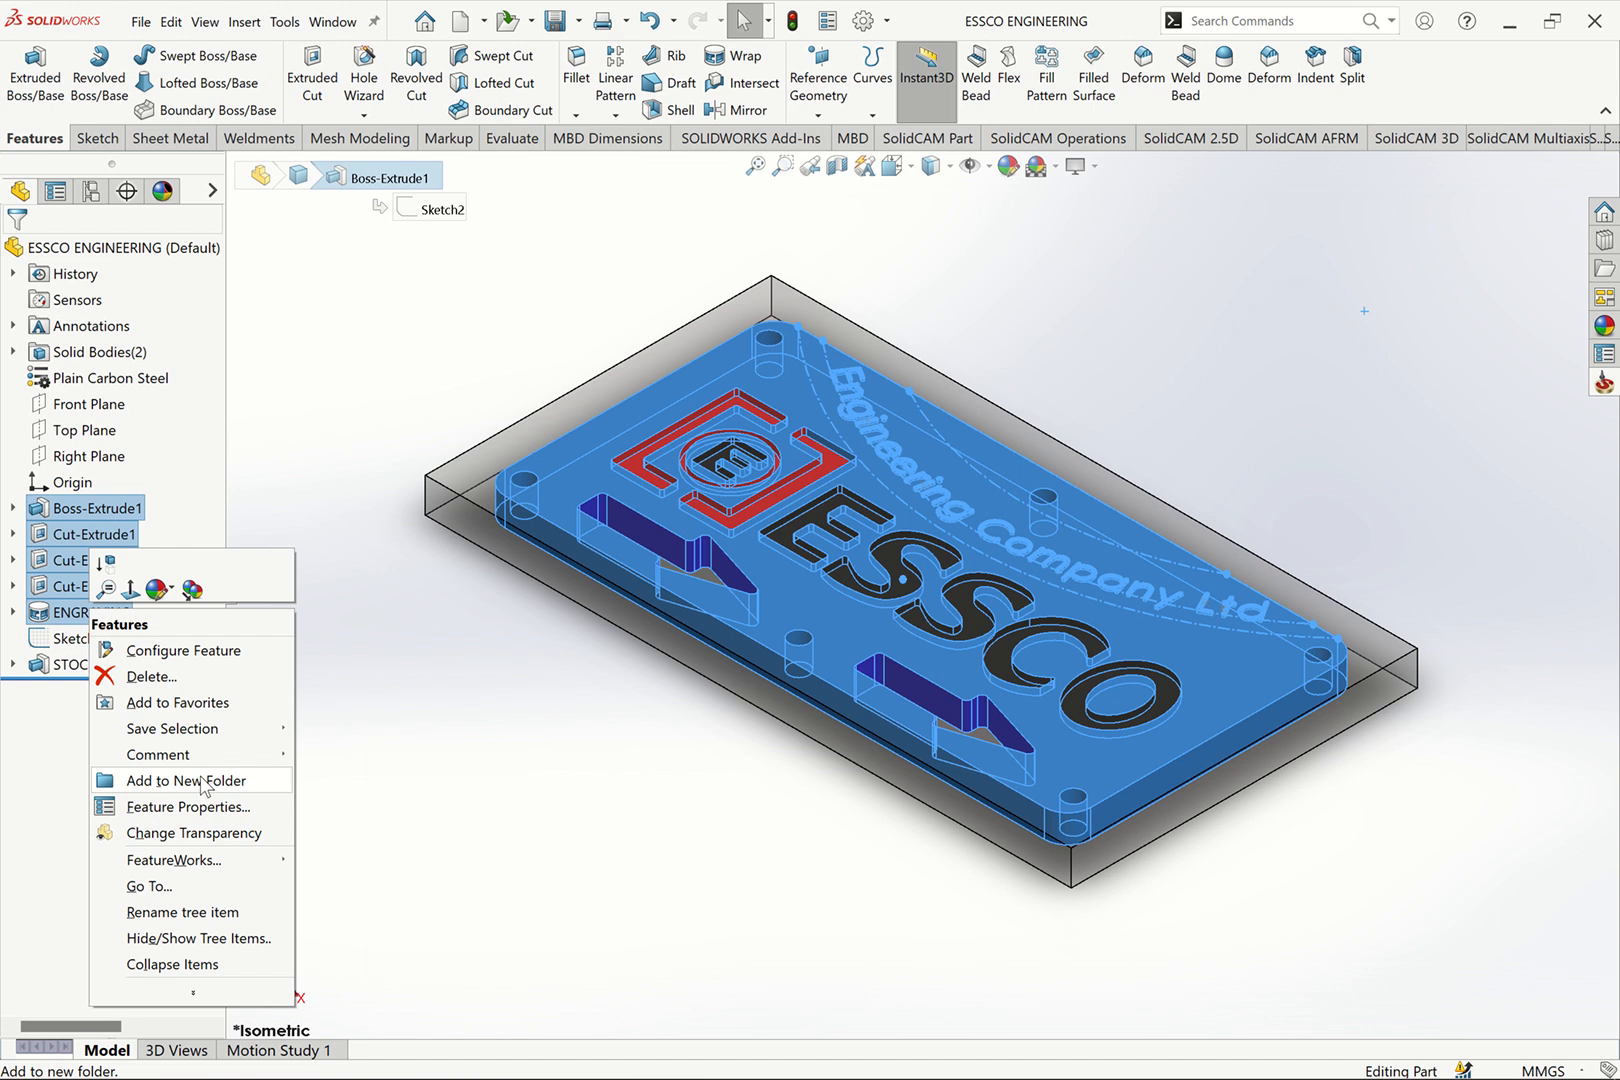
{"action": "left_click", "coordinate": [203, 781]}
{"action": "type", "text": "T"}
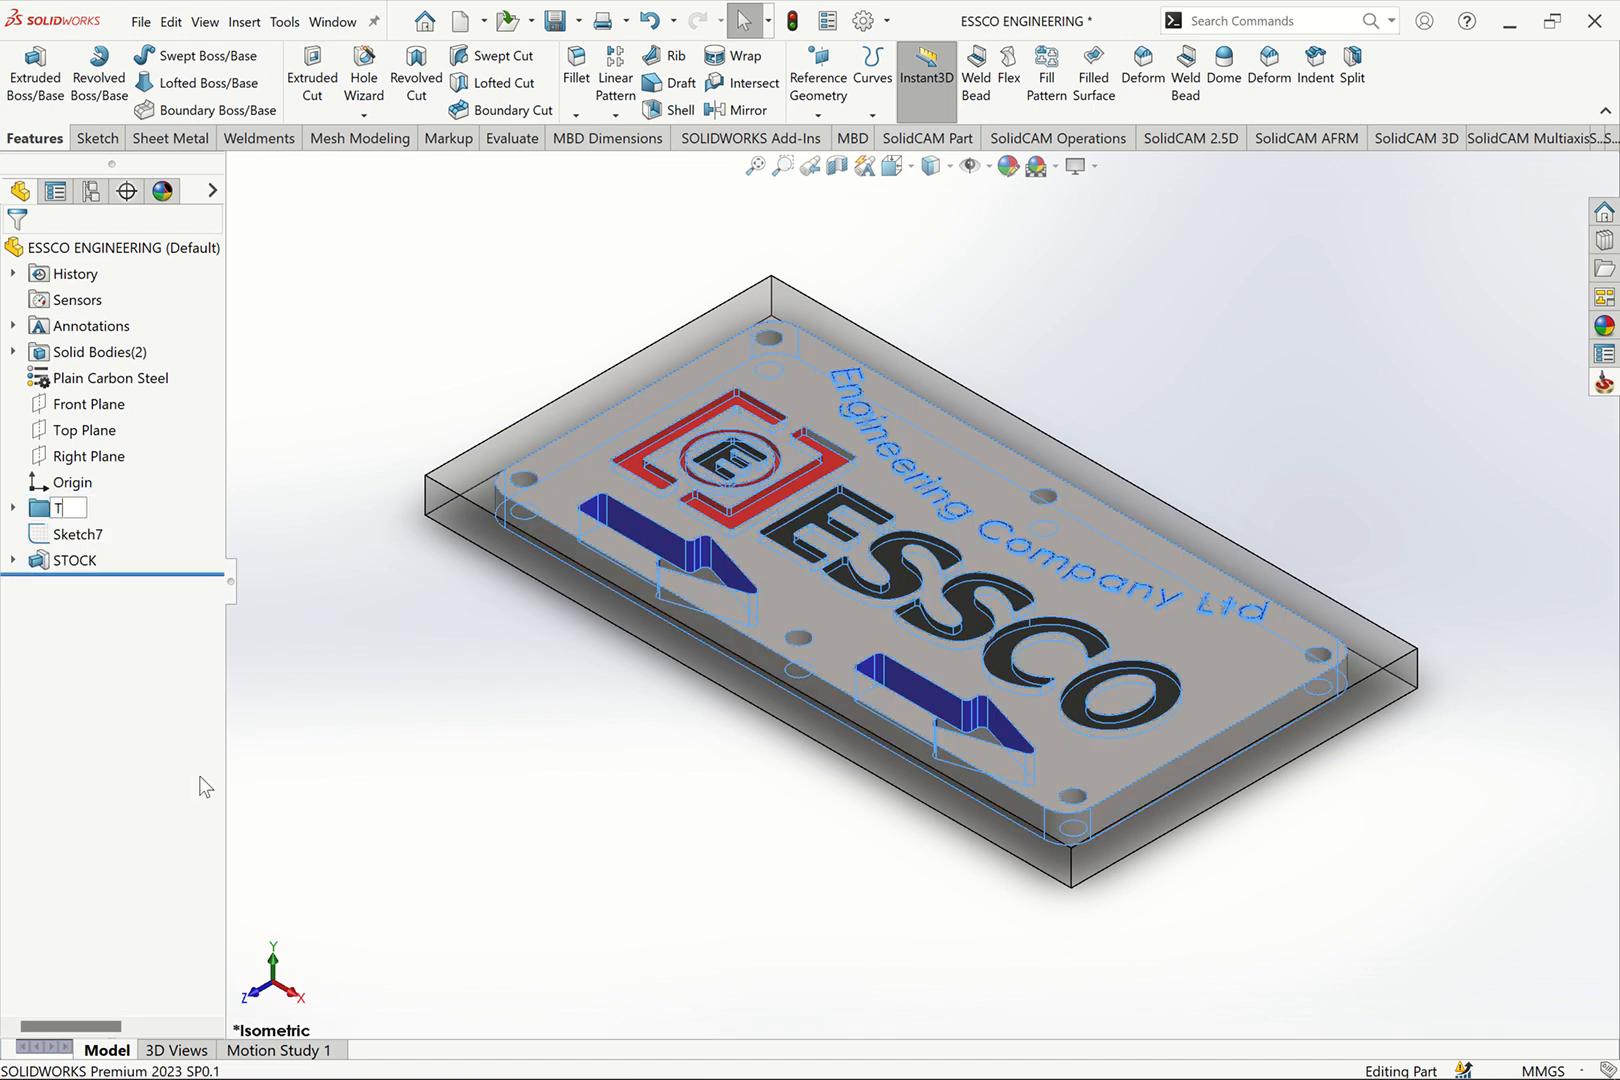
{"action": "type", "text": "arget"}
{"action": "left_click", "coordinate": [78, 509]}
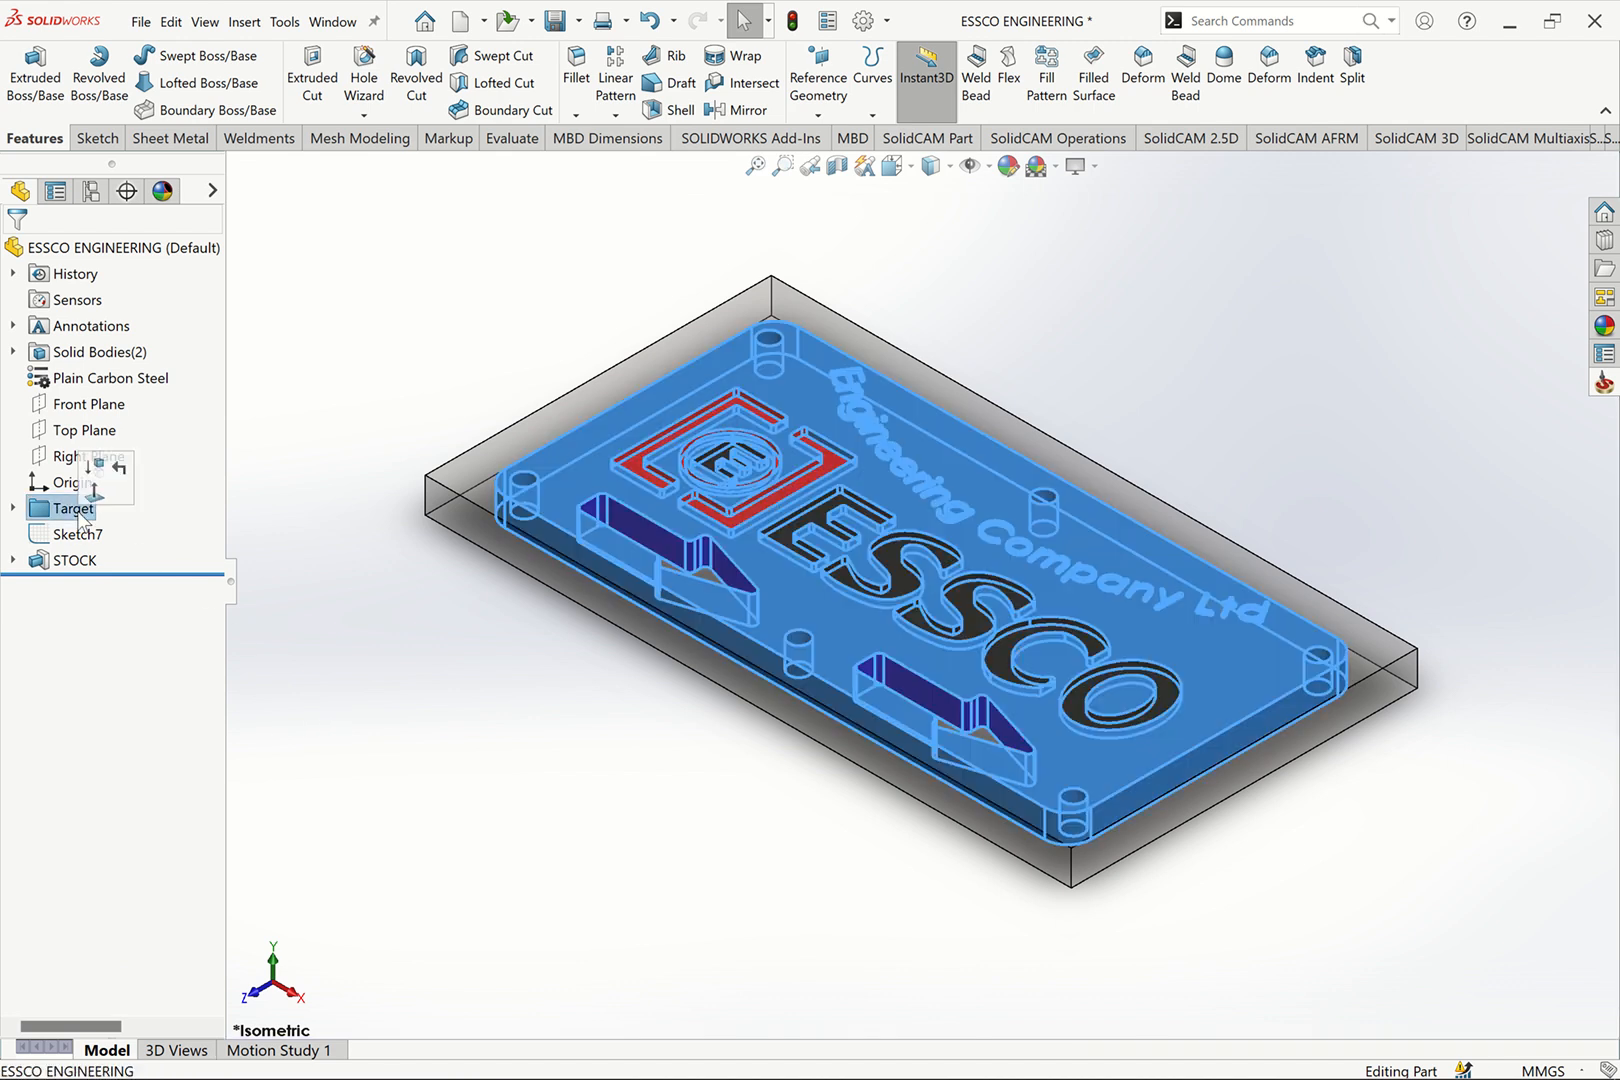
{"action": "left_click", "coordinate": [94, 566]}
{"action": "left_click", "coordinate": [308, 612]}
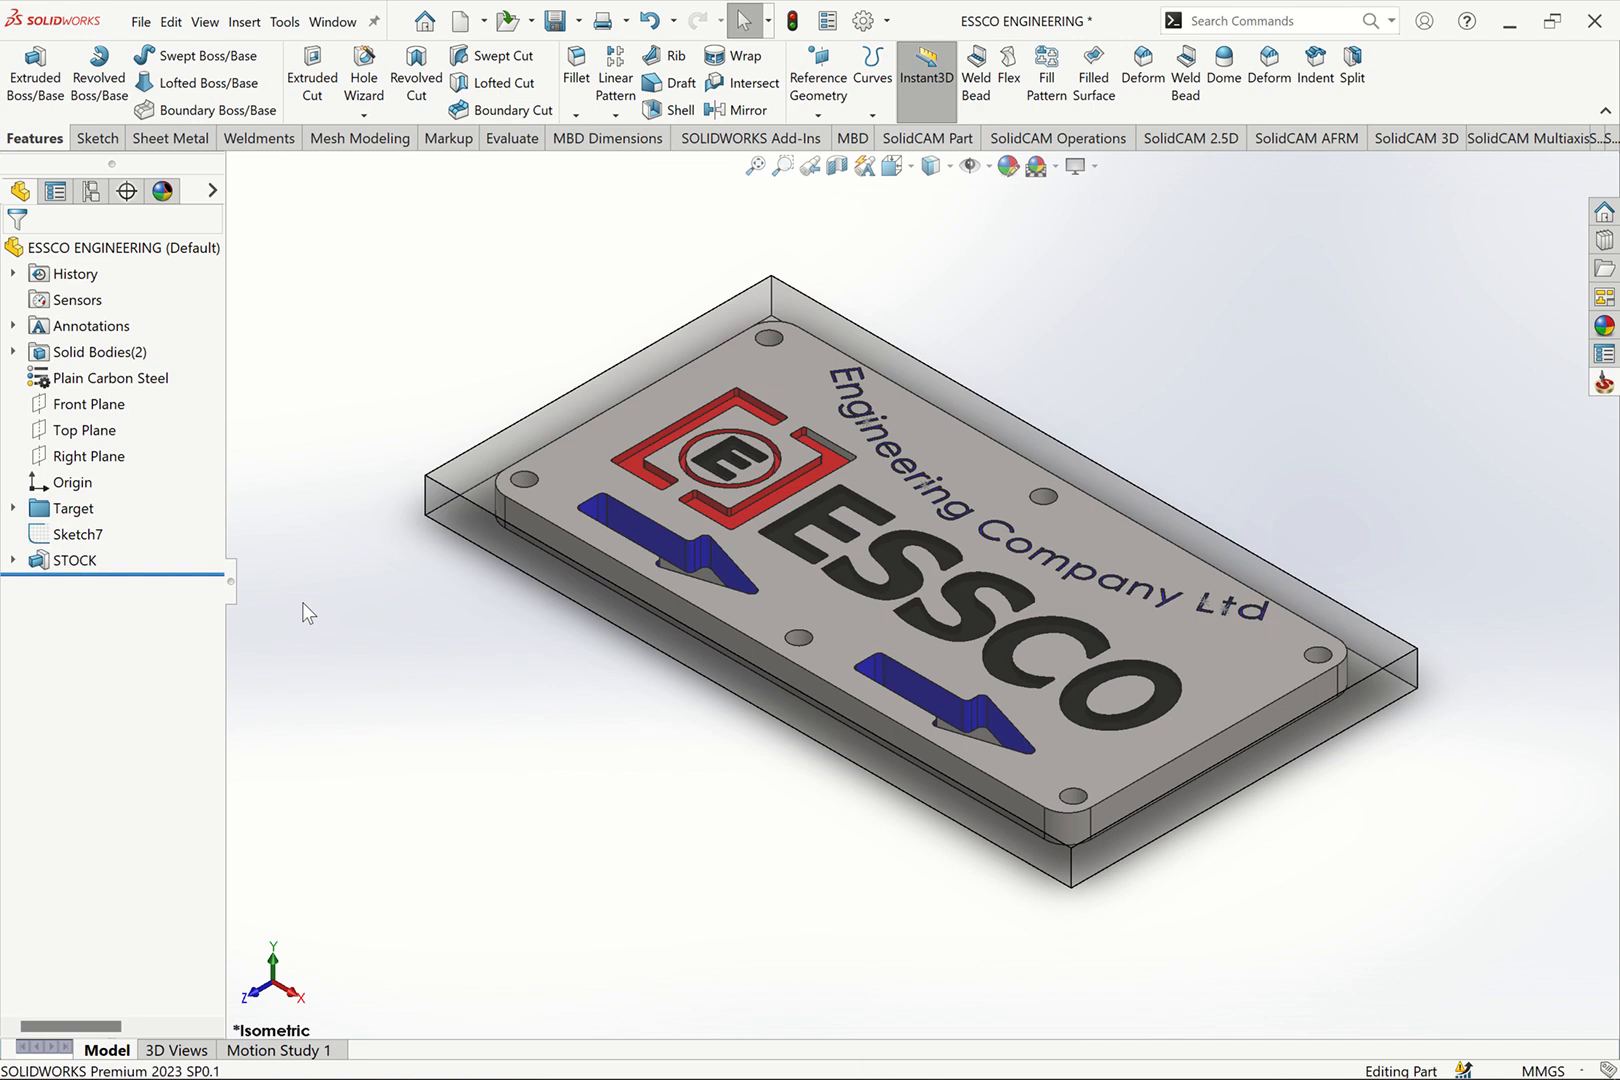
Delete the standalone Sketch7 between the Target folder and the STOCK feature
{"action": "left_click", "coordinate": [79, 535]}
{"action": "right_click", "coordinate": [79, 535]}
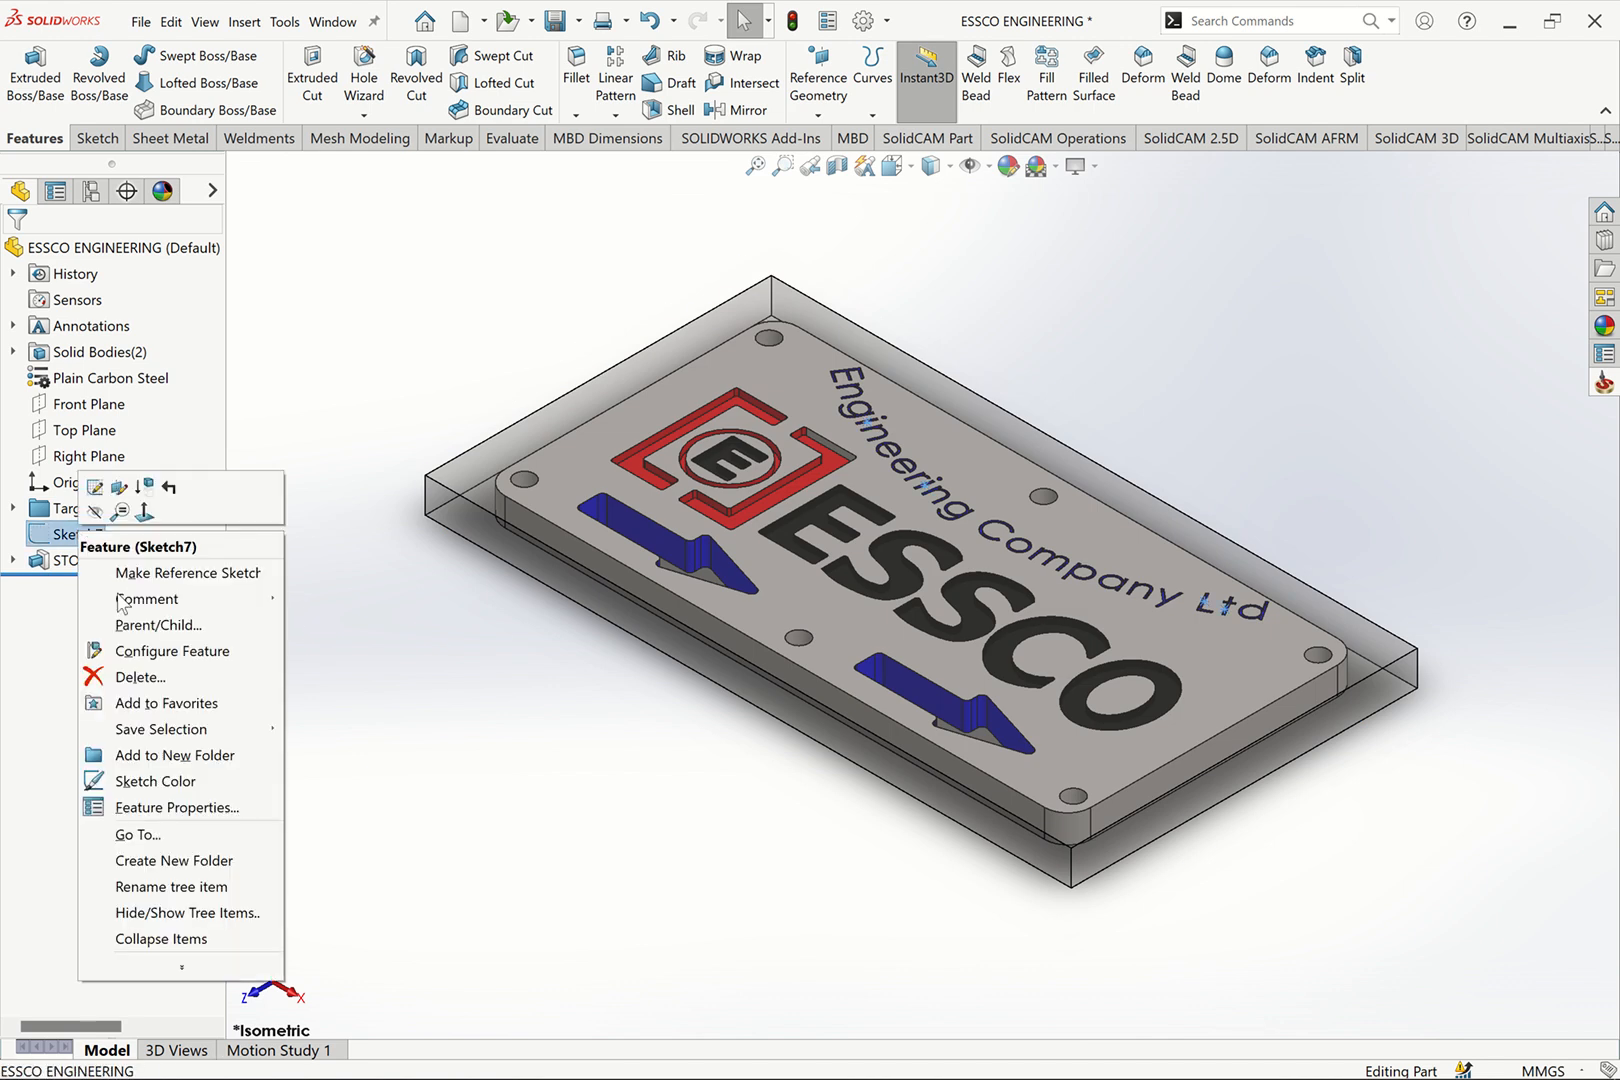
{"action": "left_click", "coordinate": [130, 672]}
{"action": "left_click", "coordinate": [940, 414]}
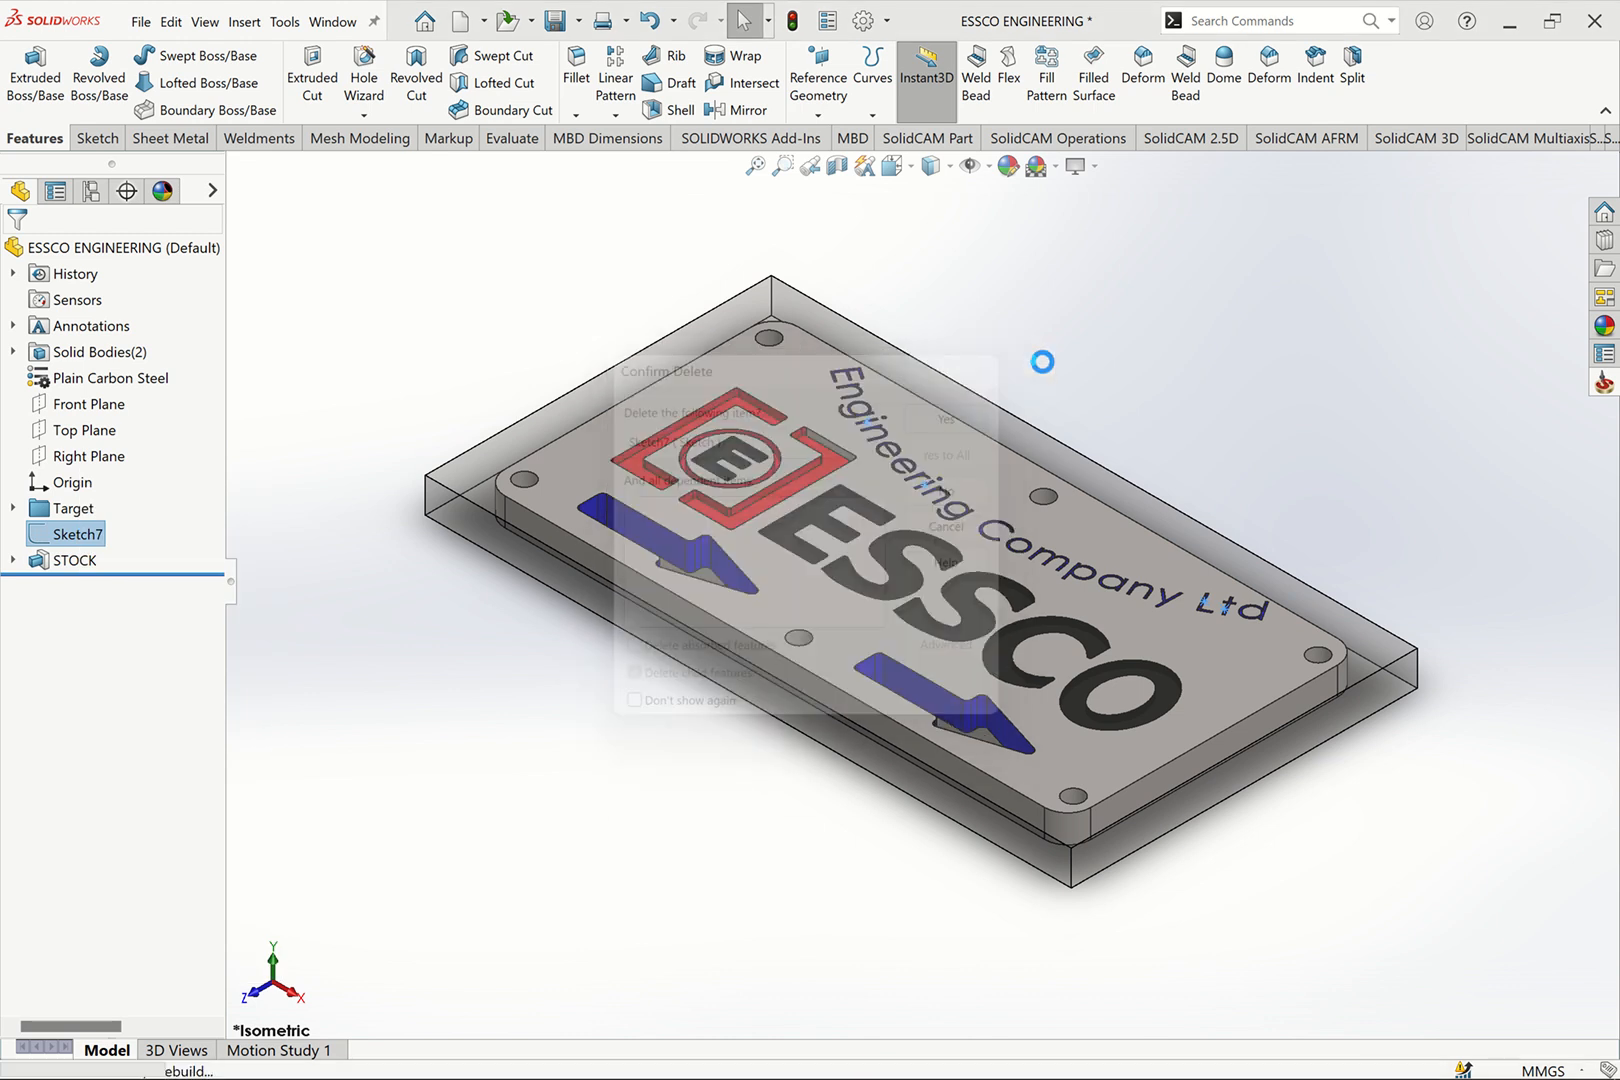
{"action": "left_click", "coordinate": [80, 510]}
{"action": "left_click", "coordinate": [74, 537]}
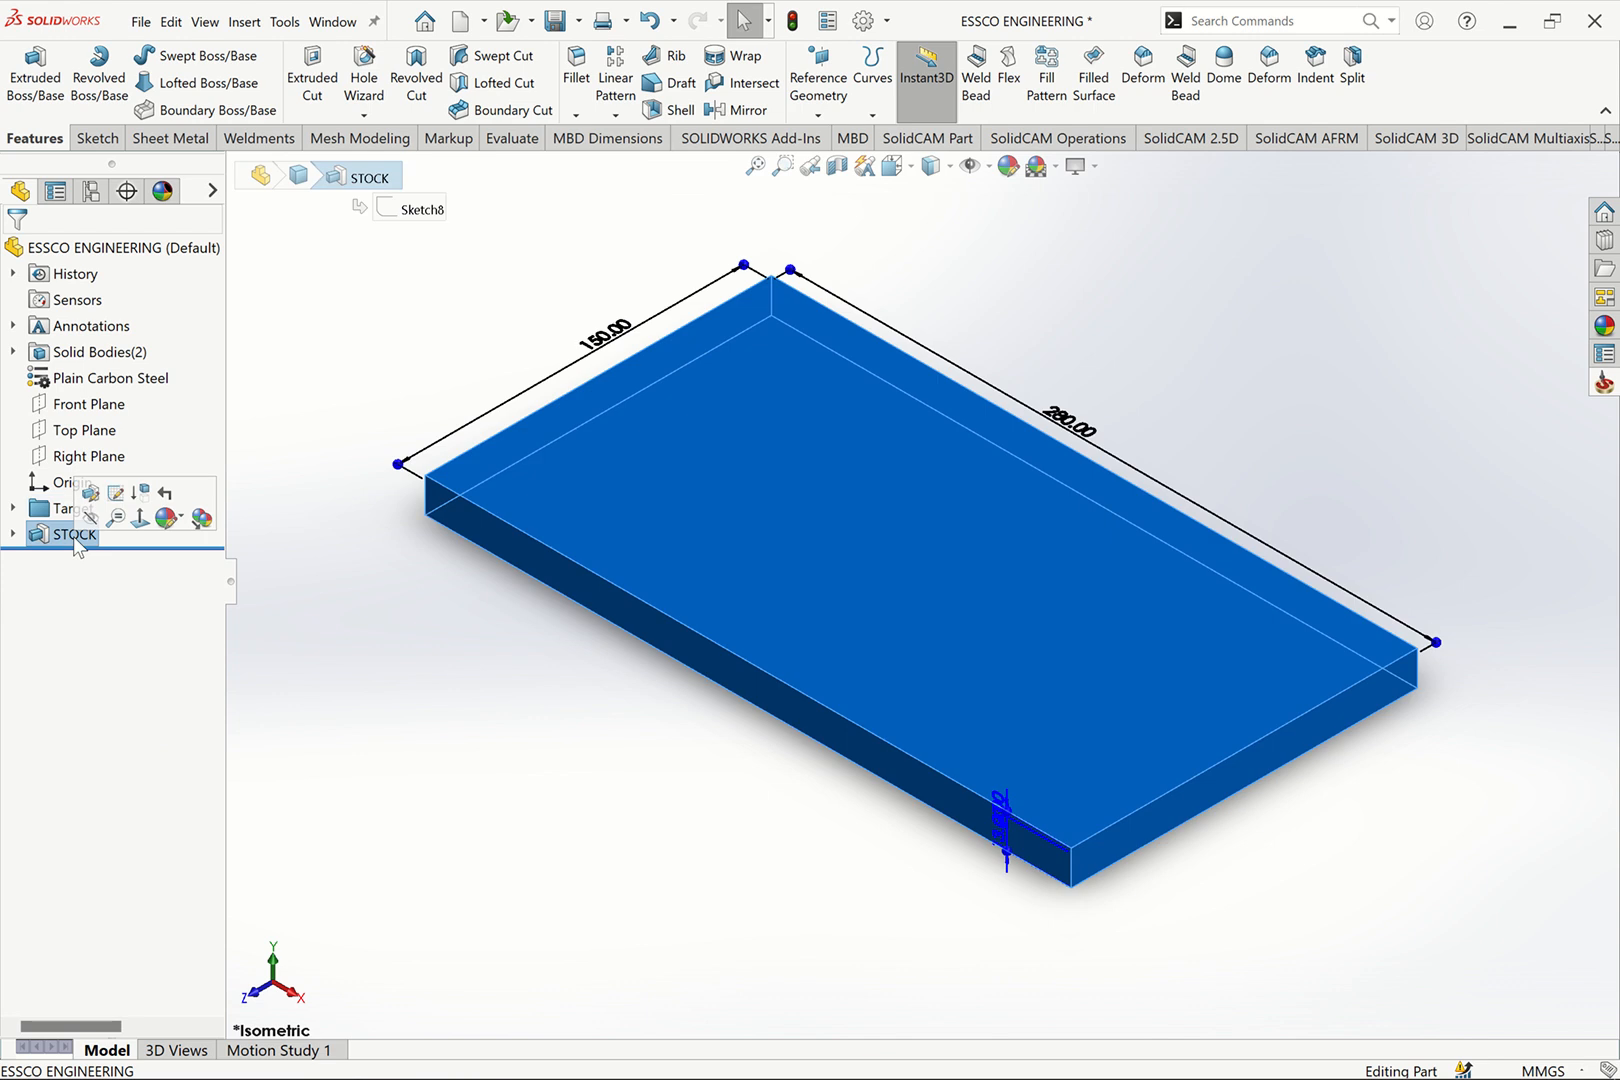
{"action": "left_click", "coordinate": [278, 578]}
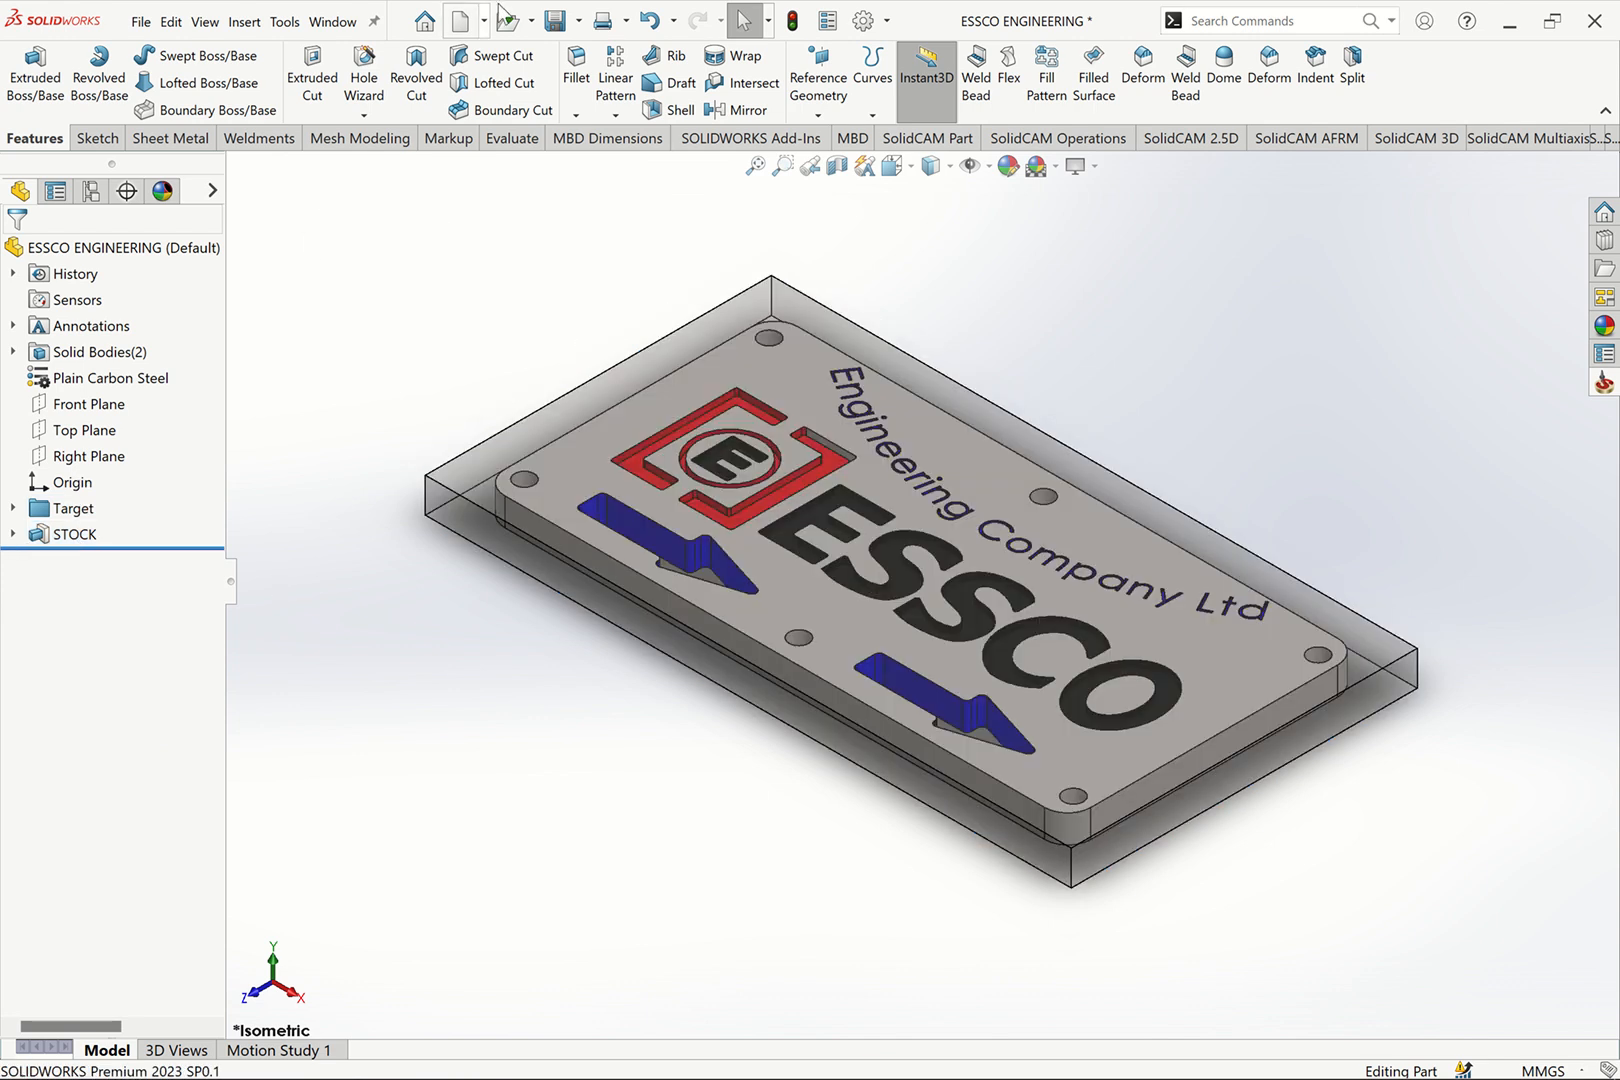
Check the add-in list for an active SolidCAM2024 and bring up the SolidCAM Part commands
{"action": "left_click", "coordinate": [886, 22]}
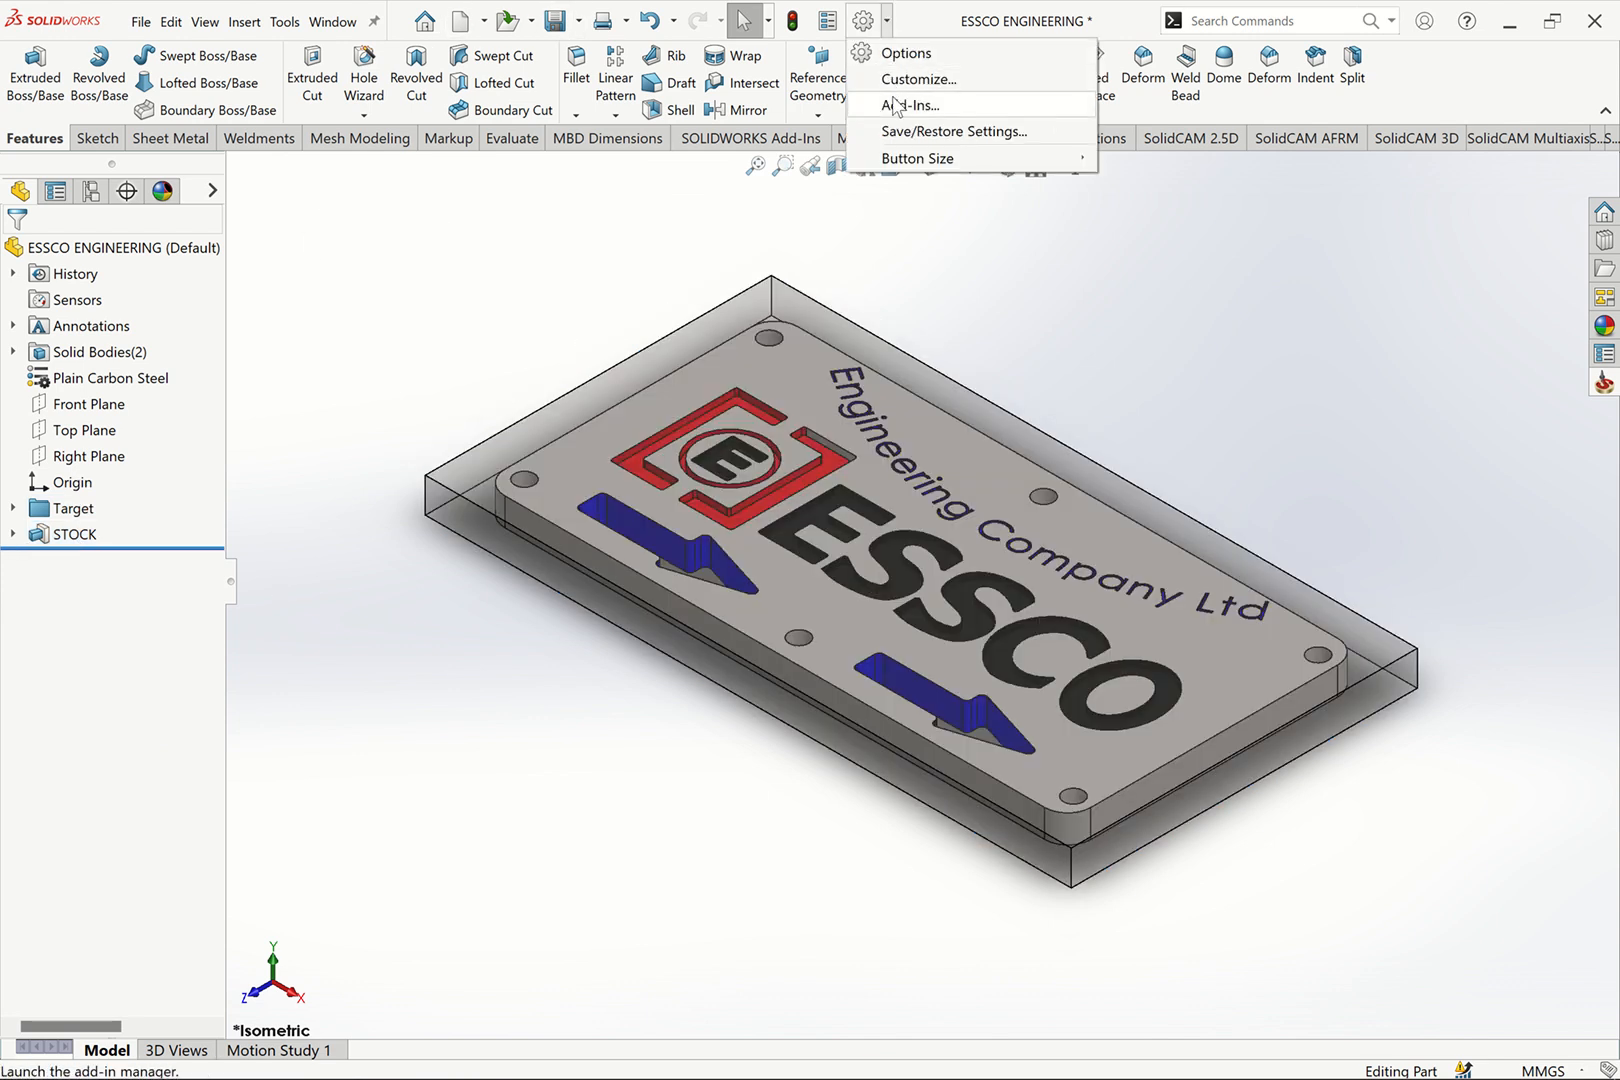
{"action": "left_click", "coordinate": [908, 104]}
{"action": "scroll", "coordinate": [766, 360], "scroll_direction": "down", "scroll_amount": 1}
{"action": "left_click_drag", "start_coordinate": [762, 360], "coordinate": [757, 574]}
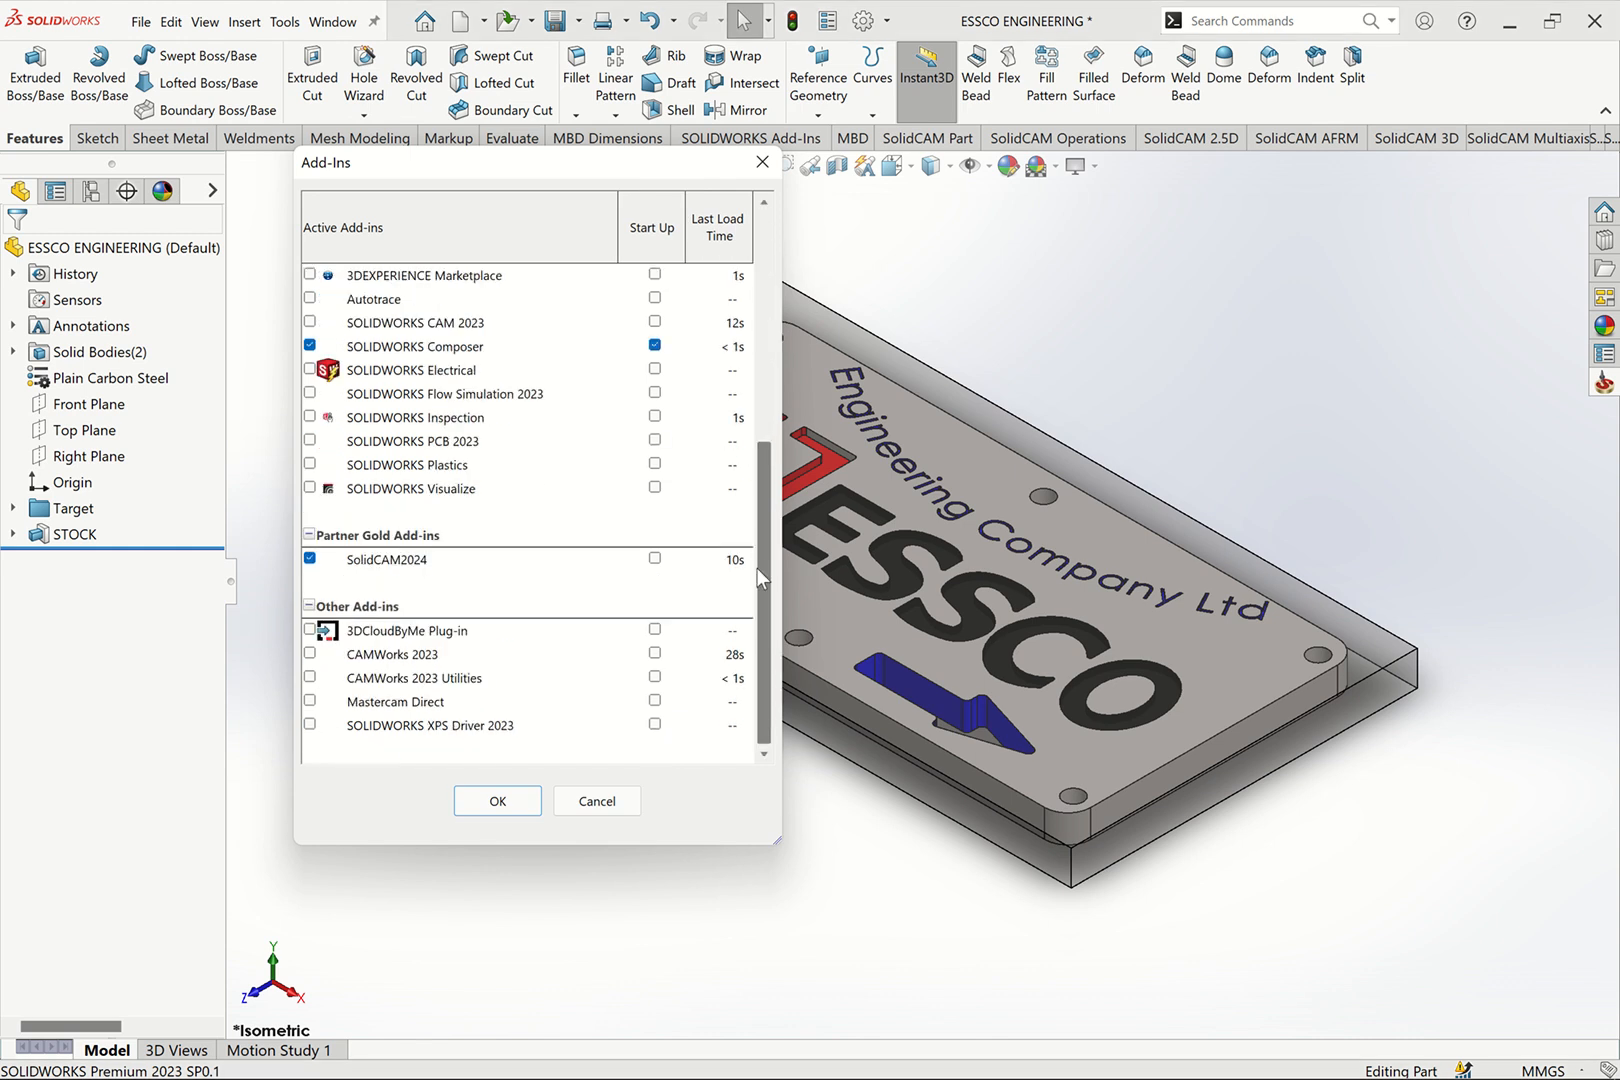
{"action": "left_click", "coordinate": [495, 799]}
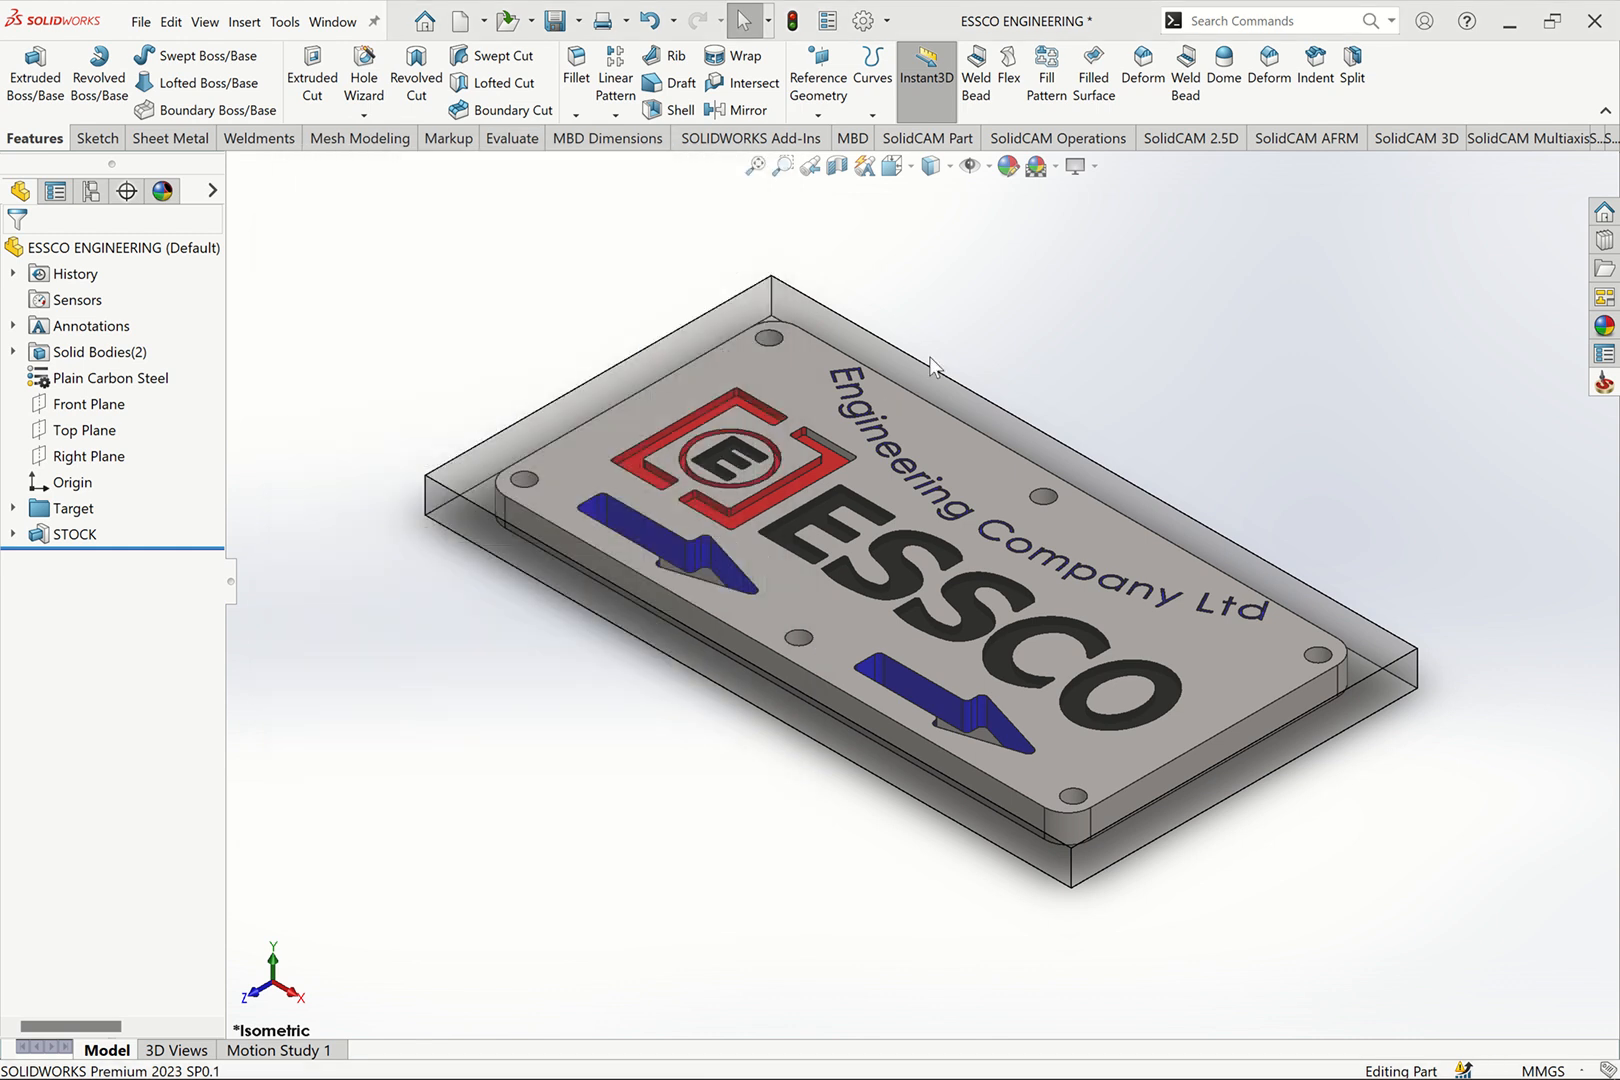
{"action": "left_click", "coordinate": [898, 140]}
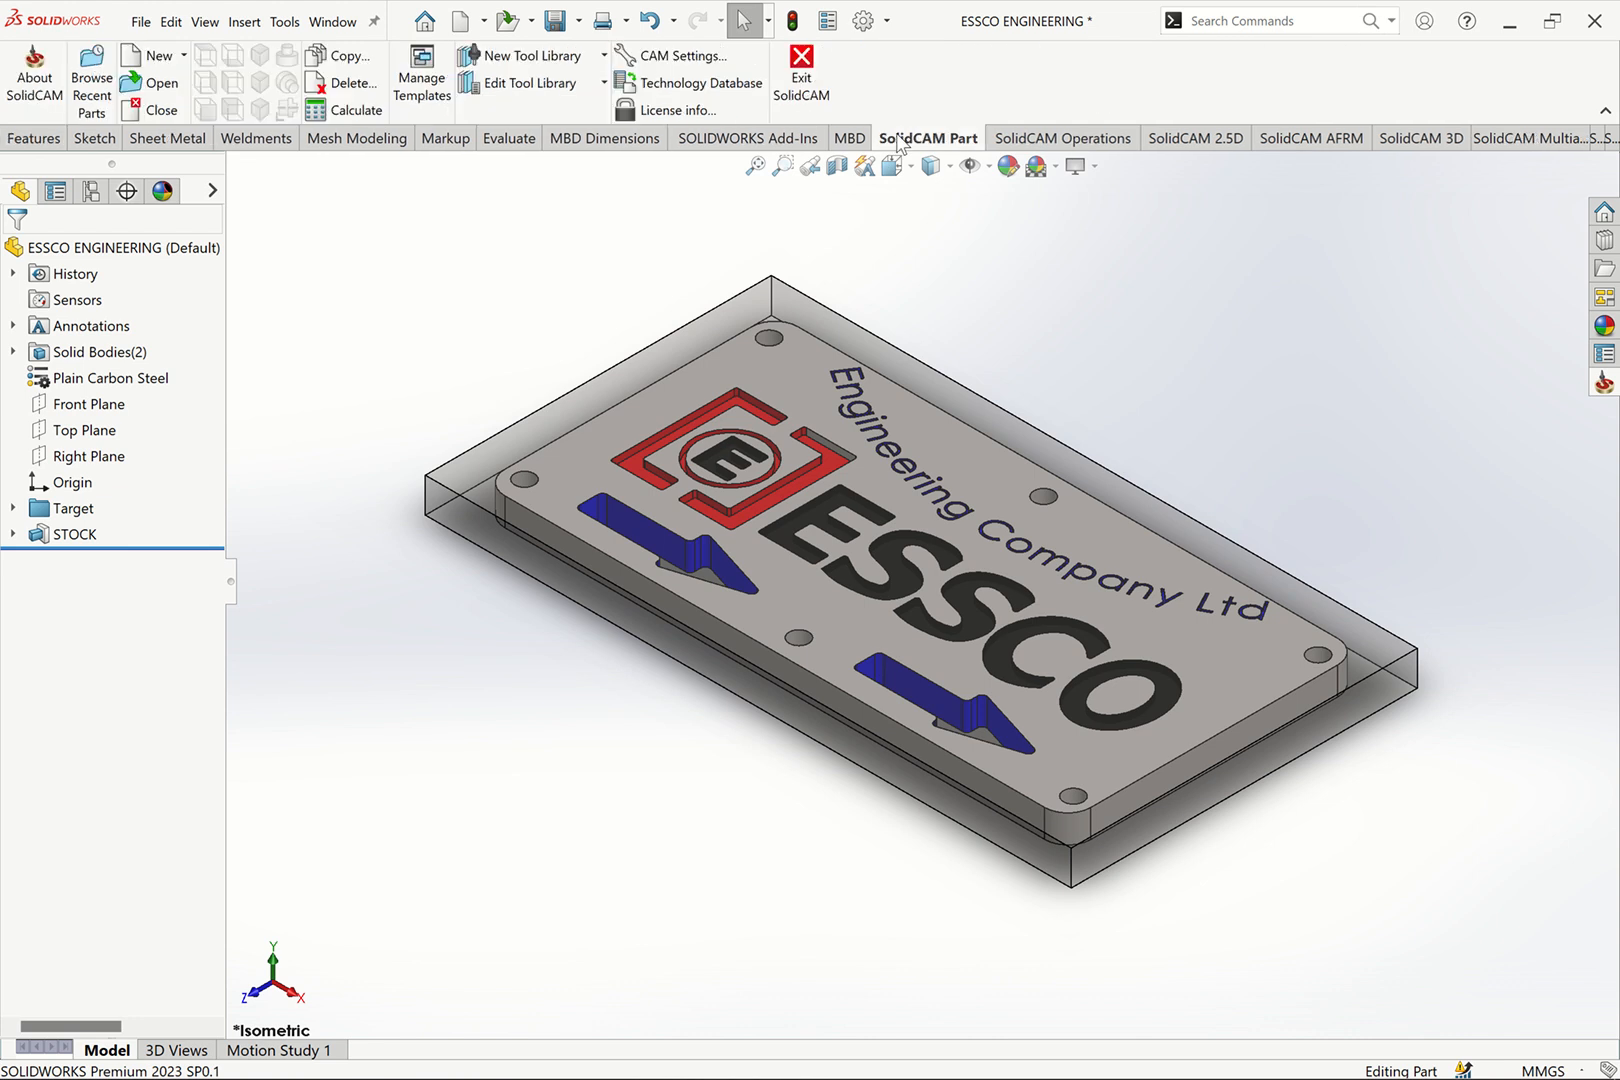
Create a new milling CAM-Part stored internally in the SolidWorks part, saving the CAD document first
{"action": "left_click", "coordinate": [284, 21]}
{"action": "mouse_move", "coordinate": [376, 133]}
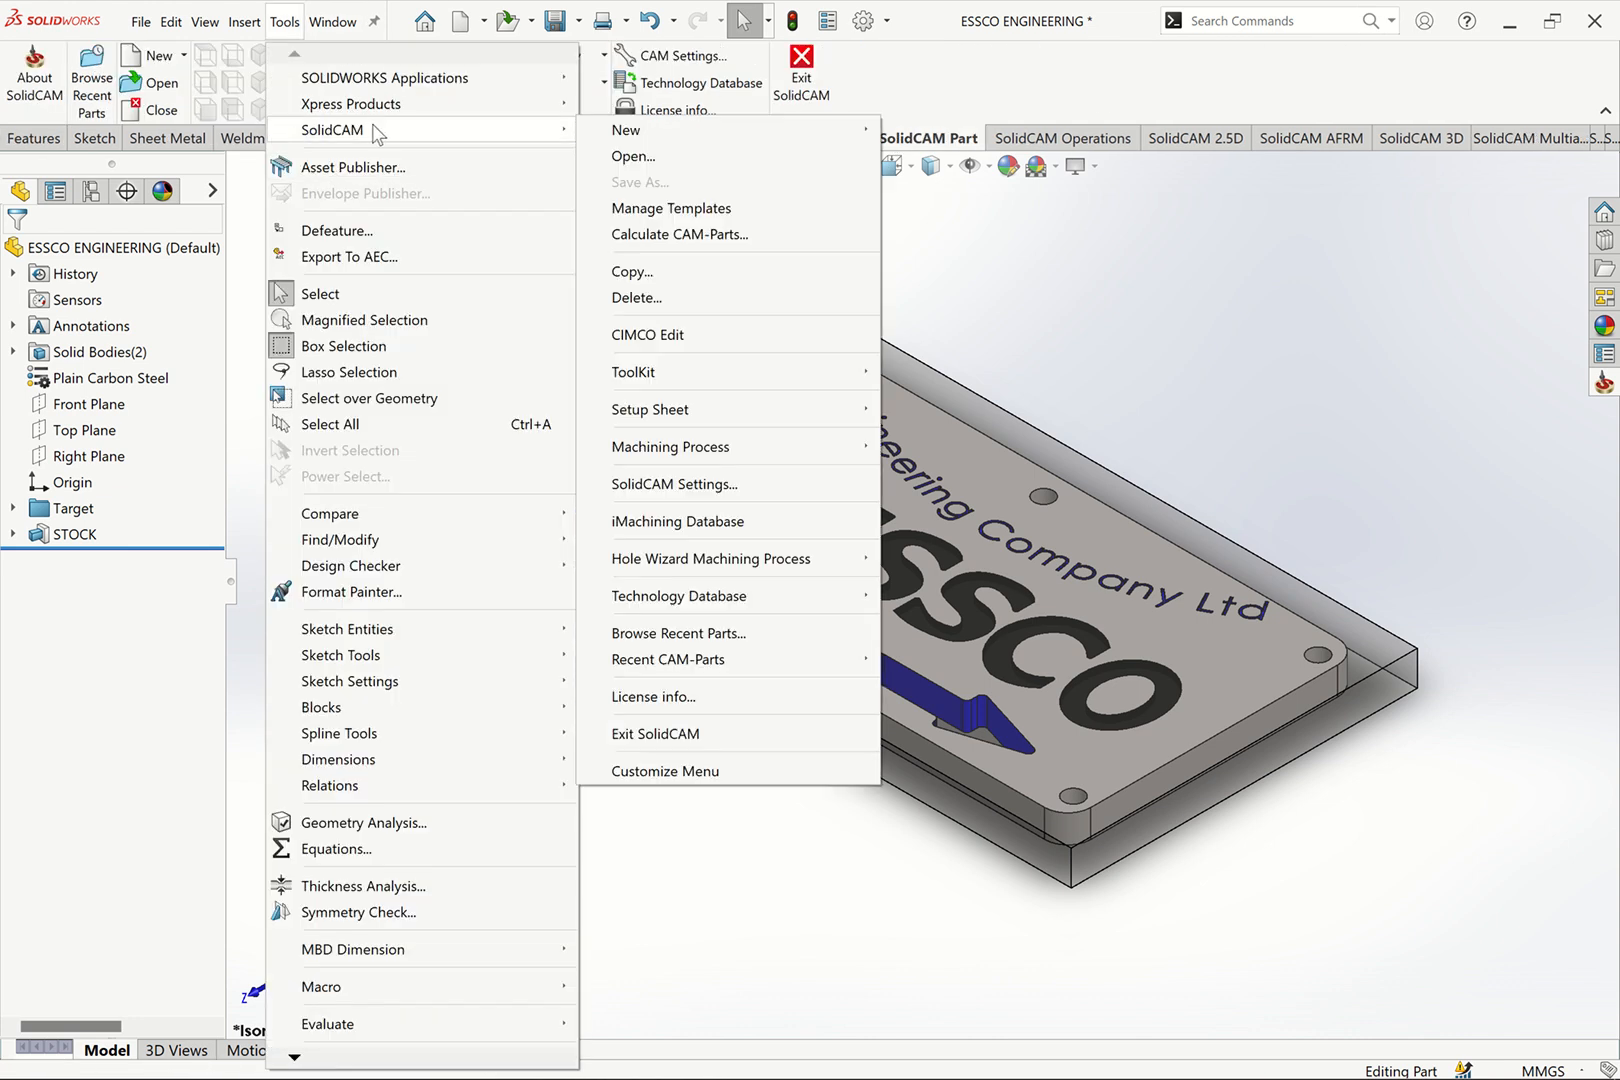
{"action": "mouse_move", "coordinate": [778, 137]}
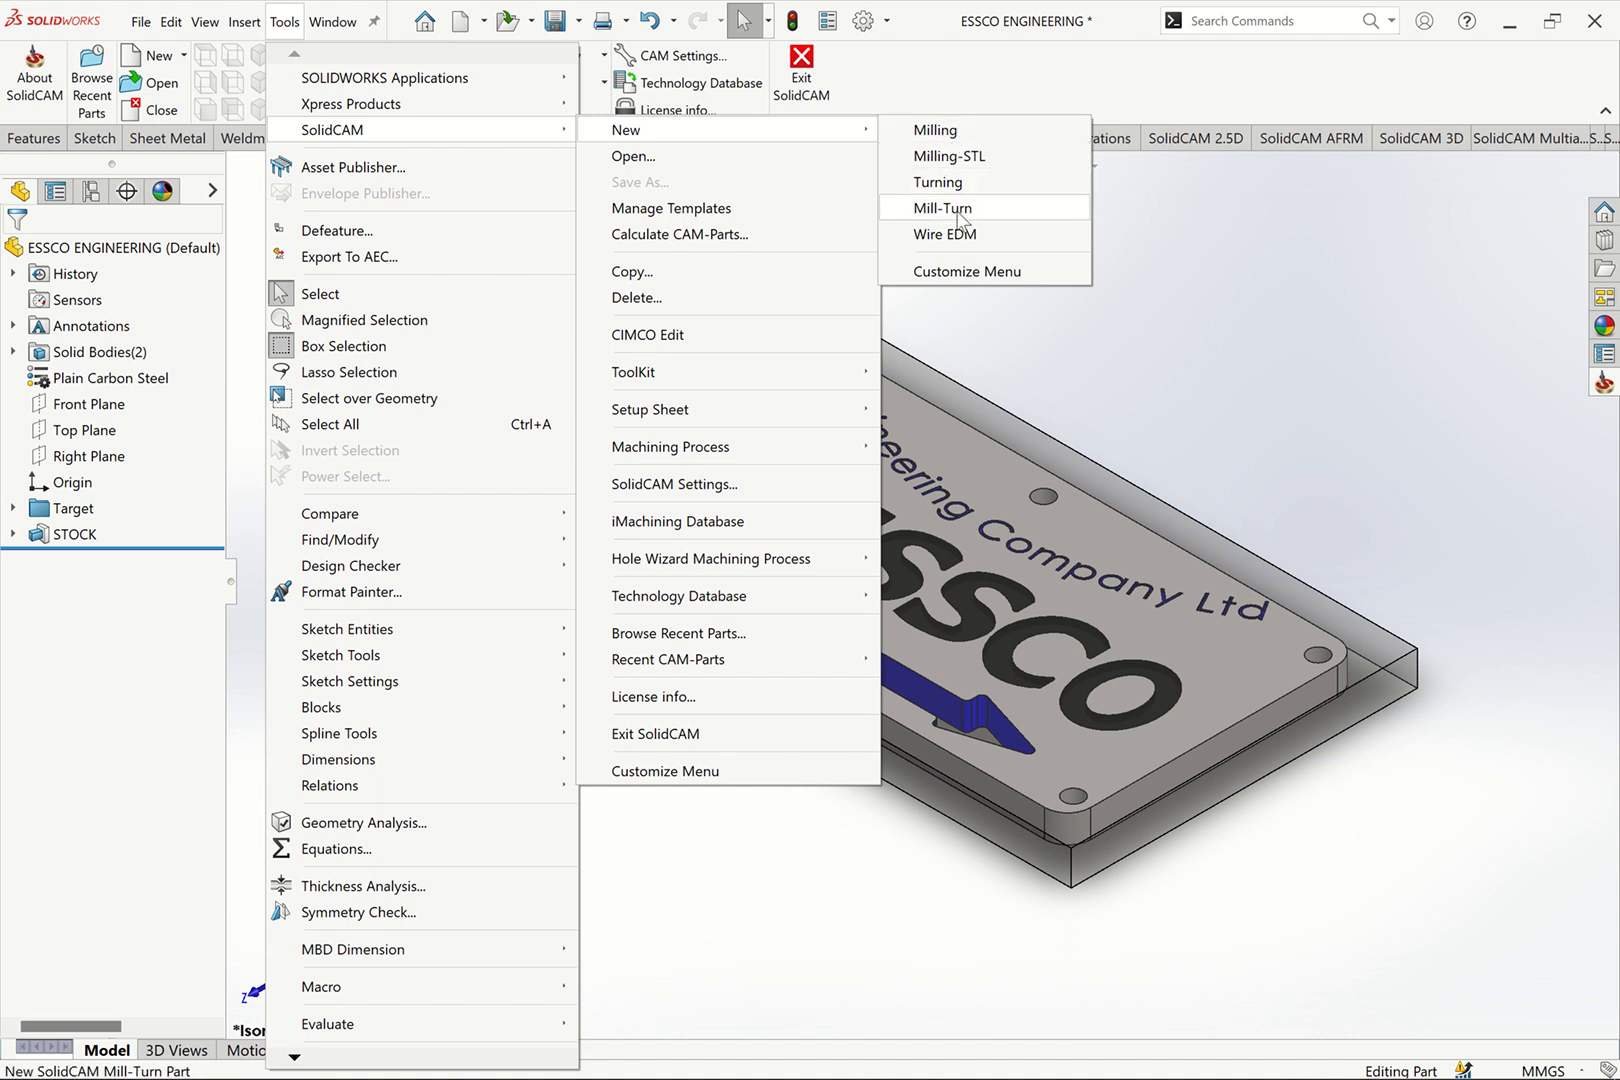
{"action": "left_click", "coordinate": [921, 131]}
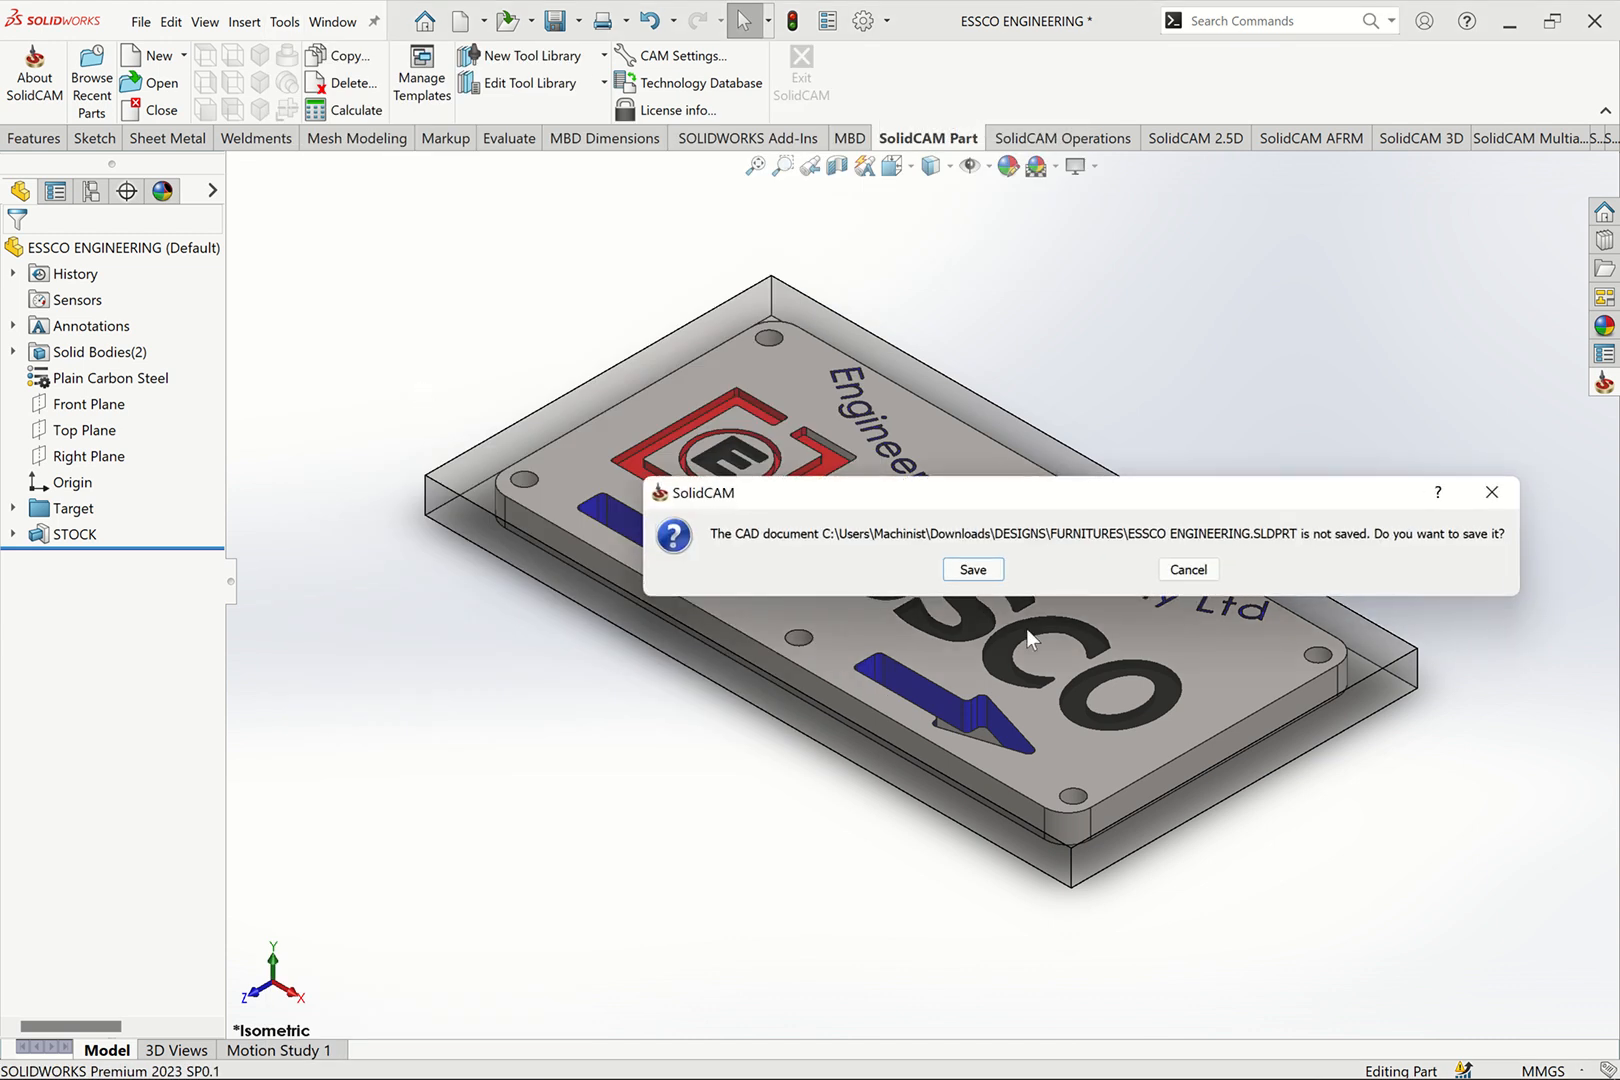
{"action": "left_click", "coordinate": [970, 572]}
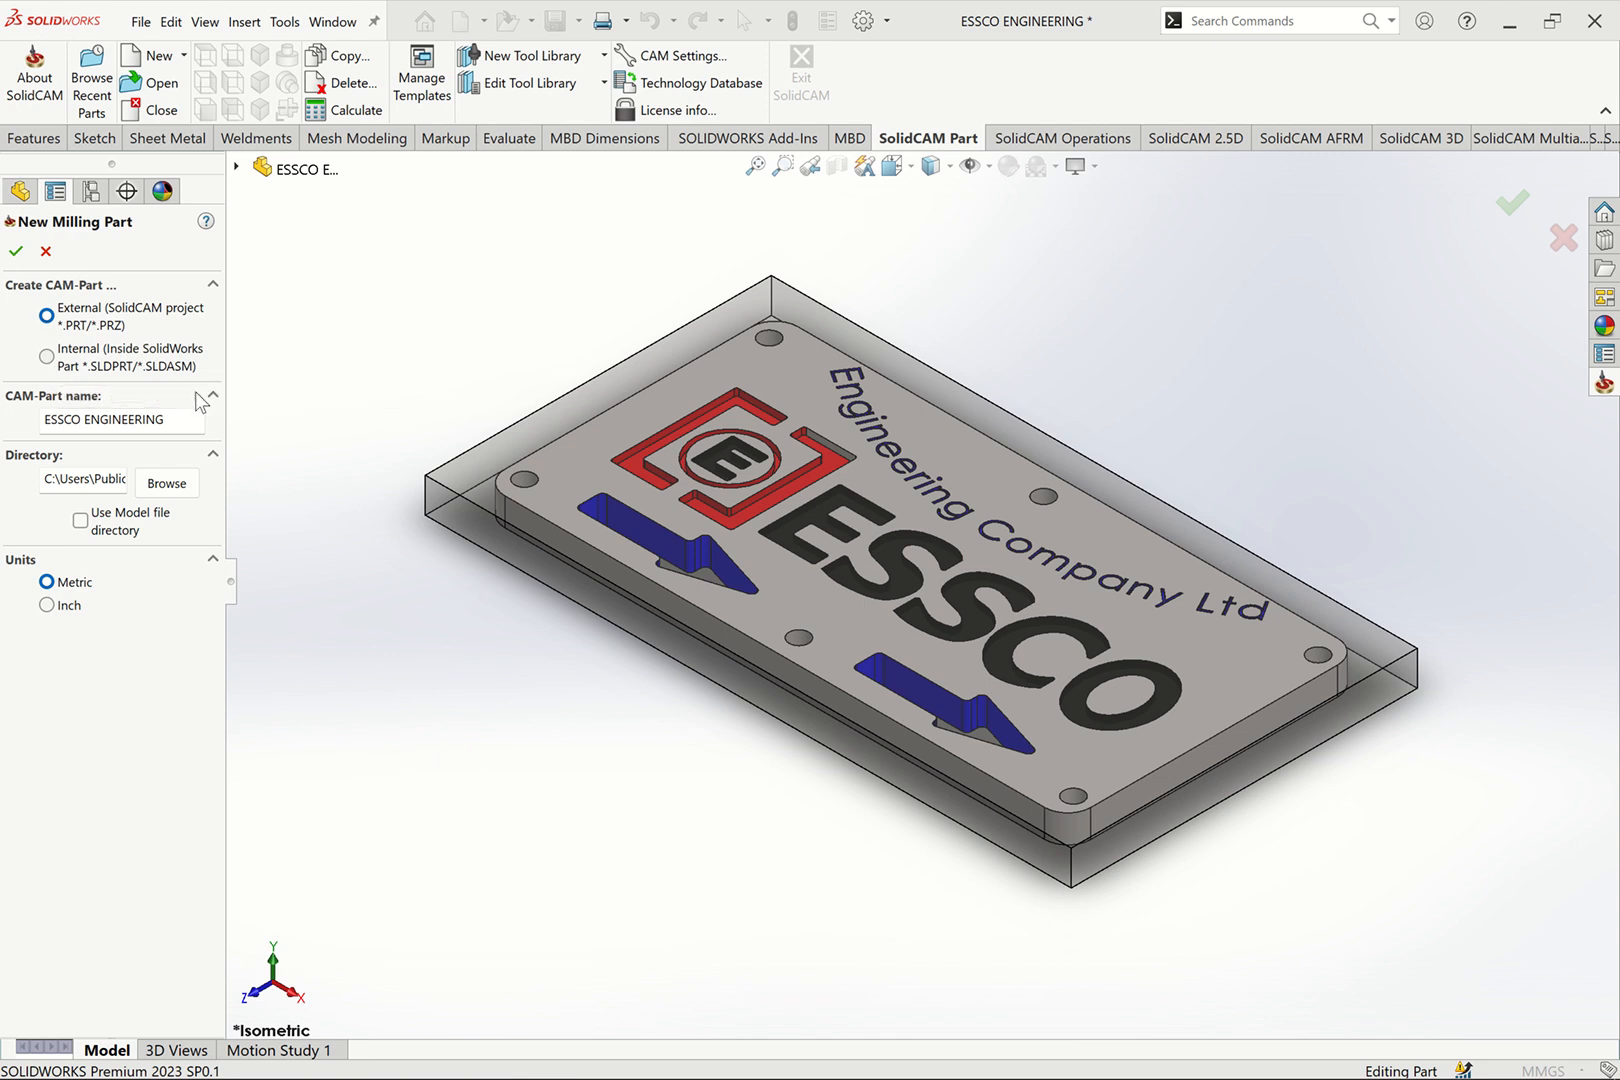
{"action": "left_click", "coordinate": [46, 356]}
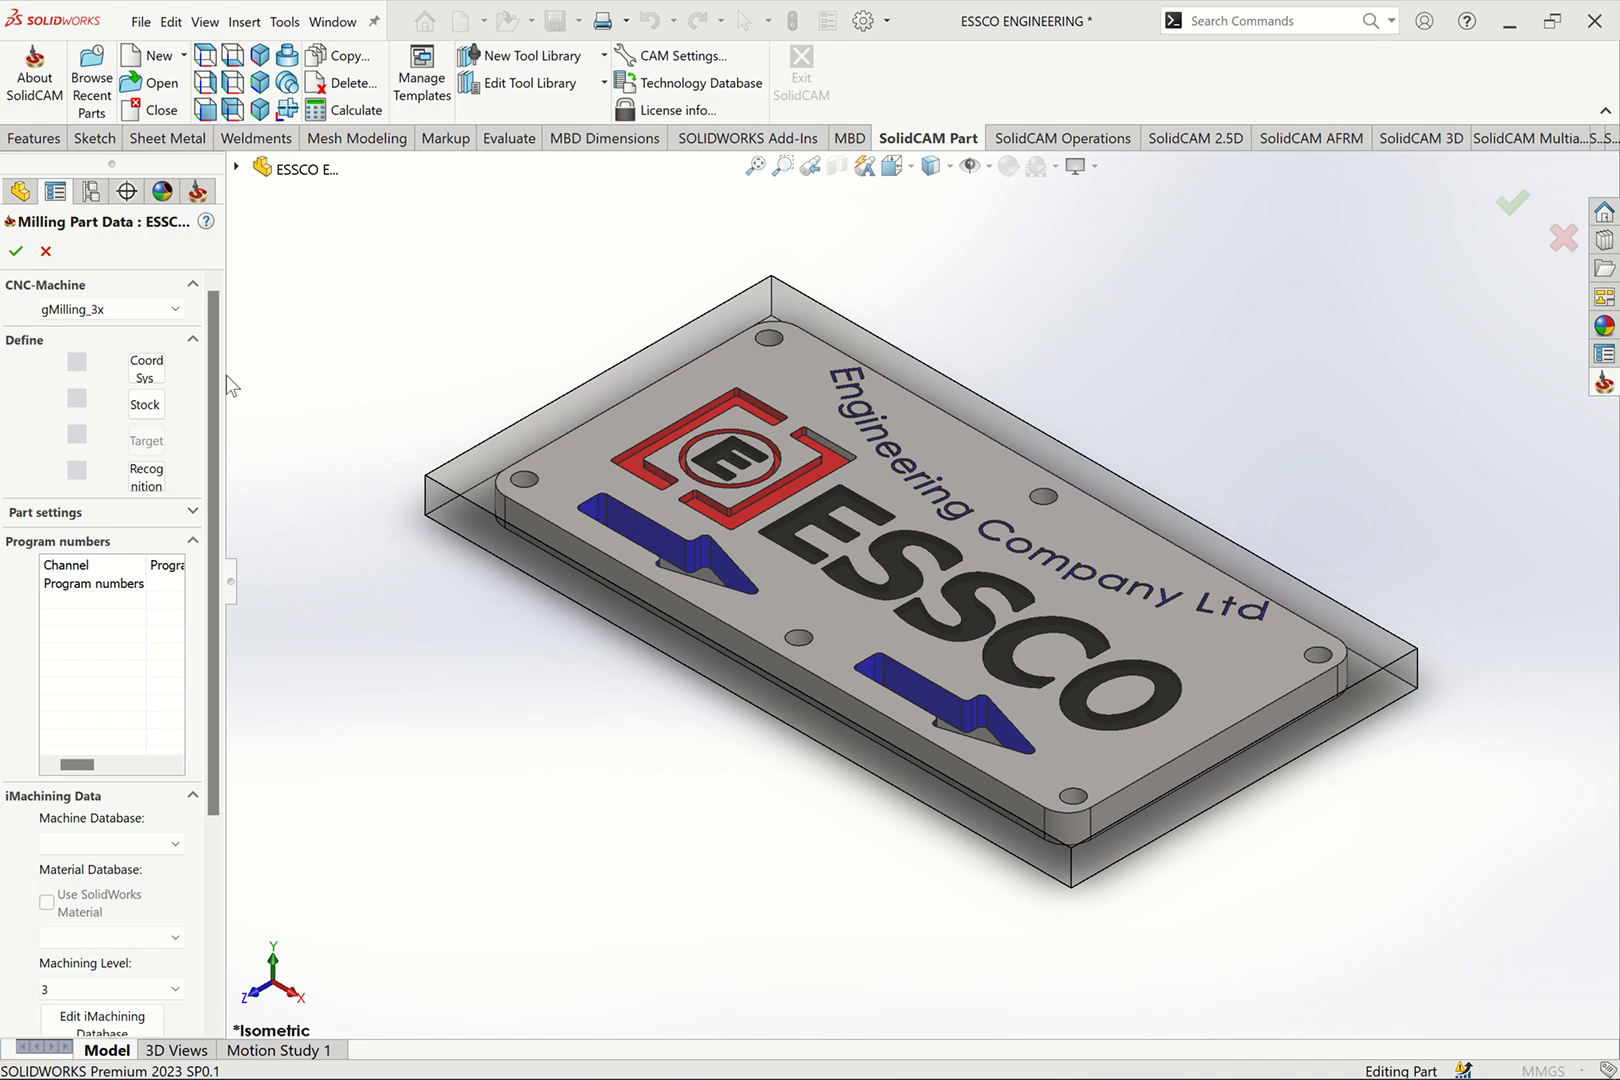
{"action": "left_click_drag", "start_coordinate": [243, 377], "coordinate": [331, 377]}
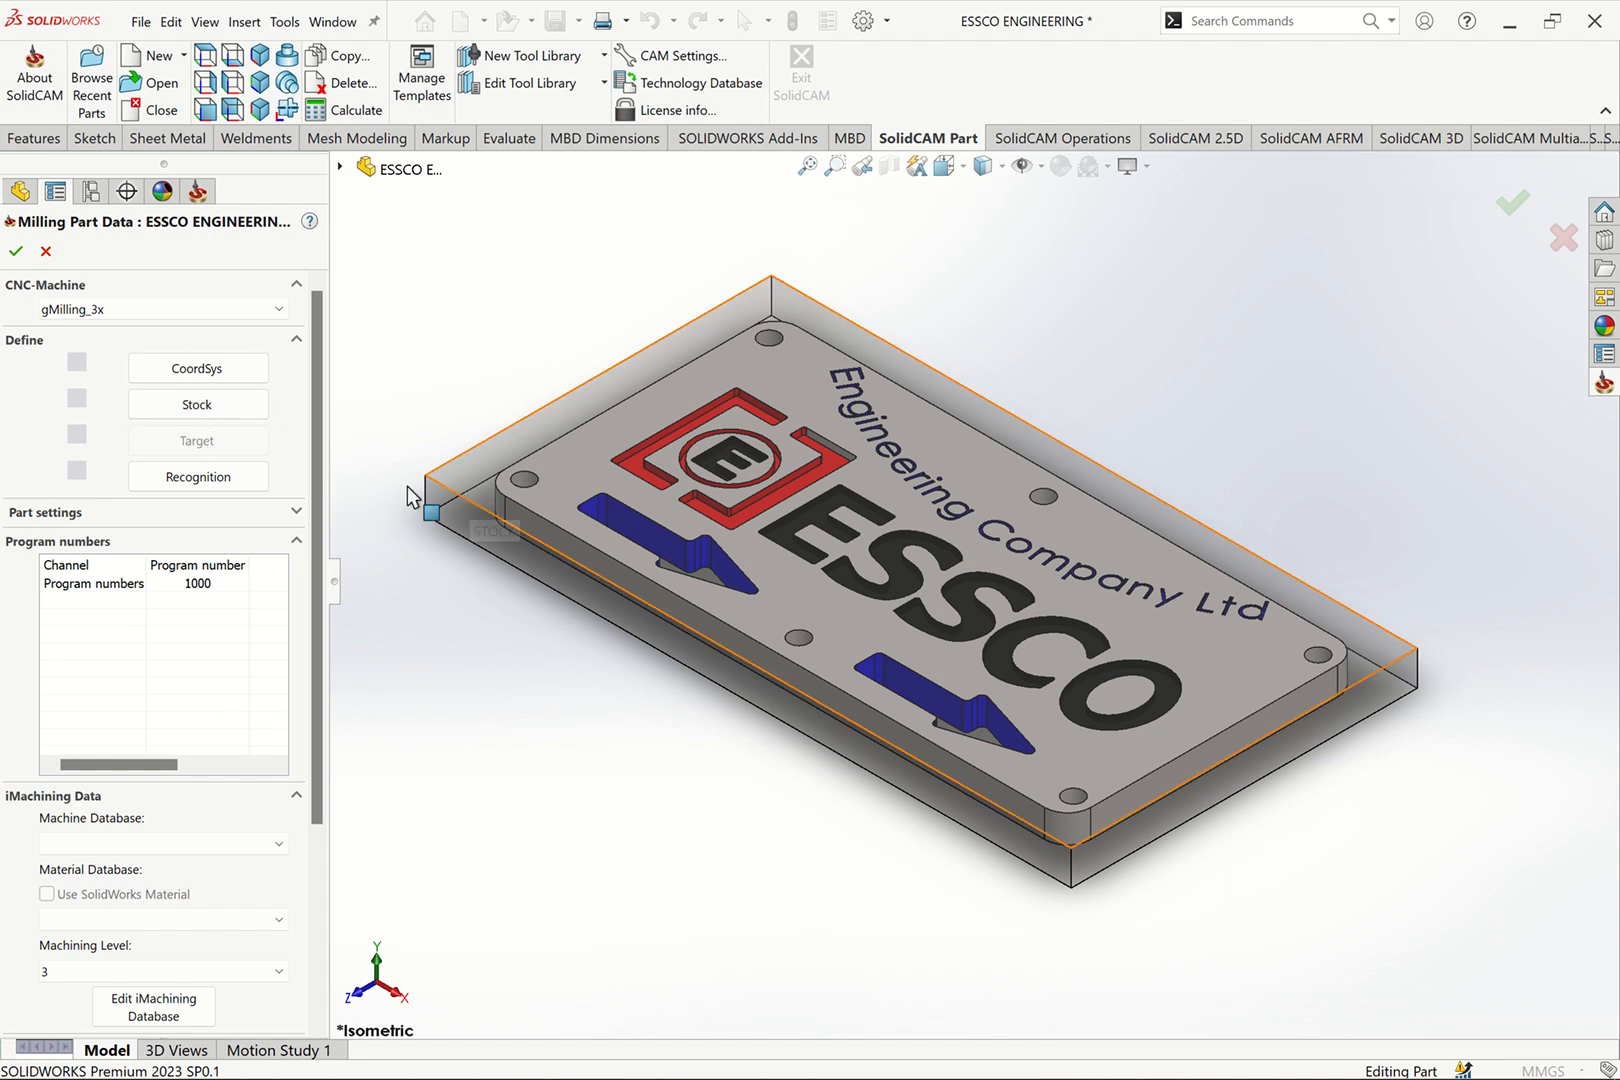
Define the machine coordinate system by face, using the stock's top face and placing the origin at the top center of the model box
{"action": "left_click", "coordinate": [178, 369]}
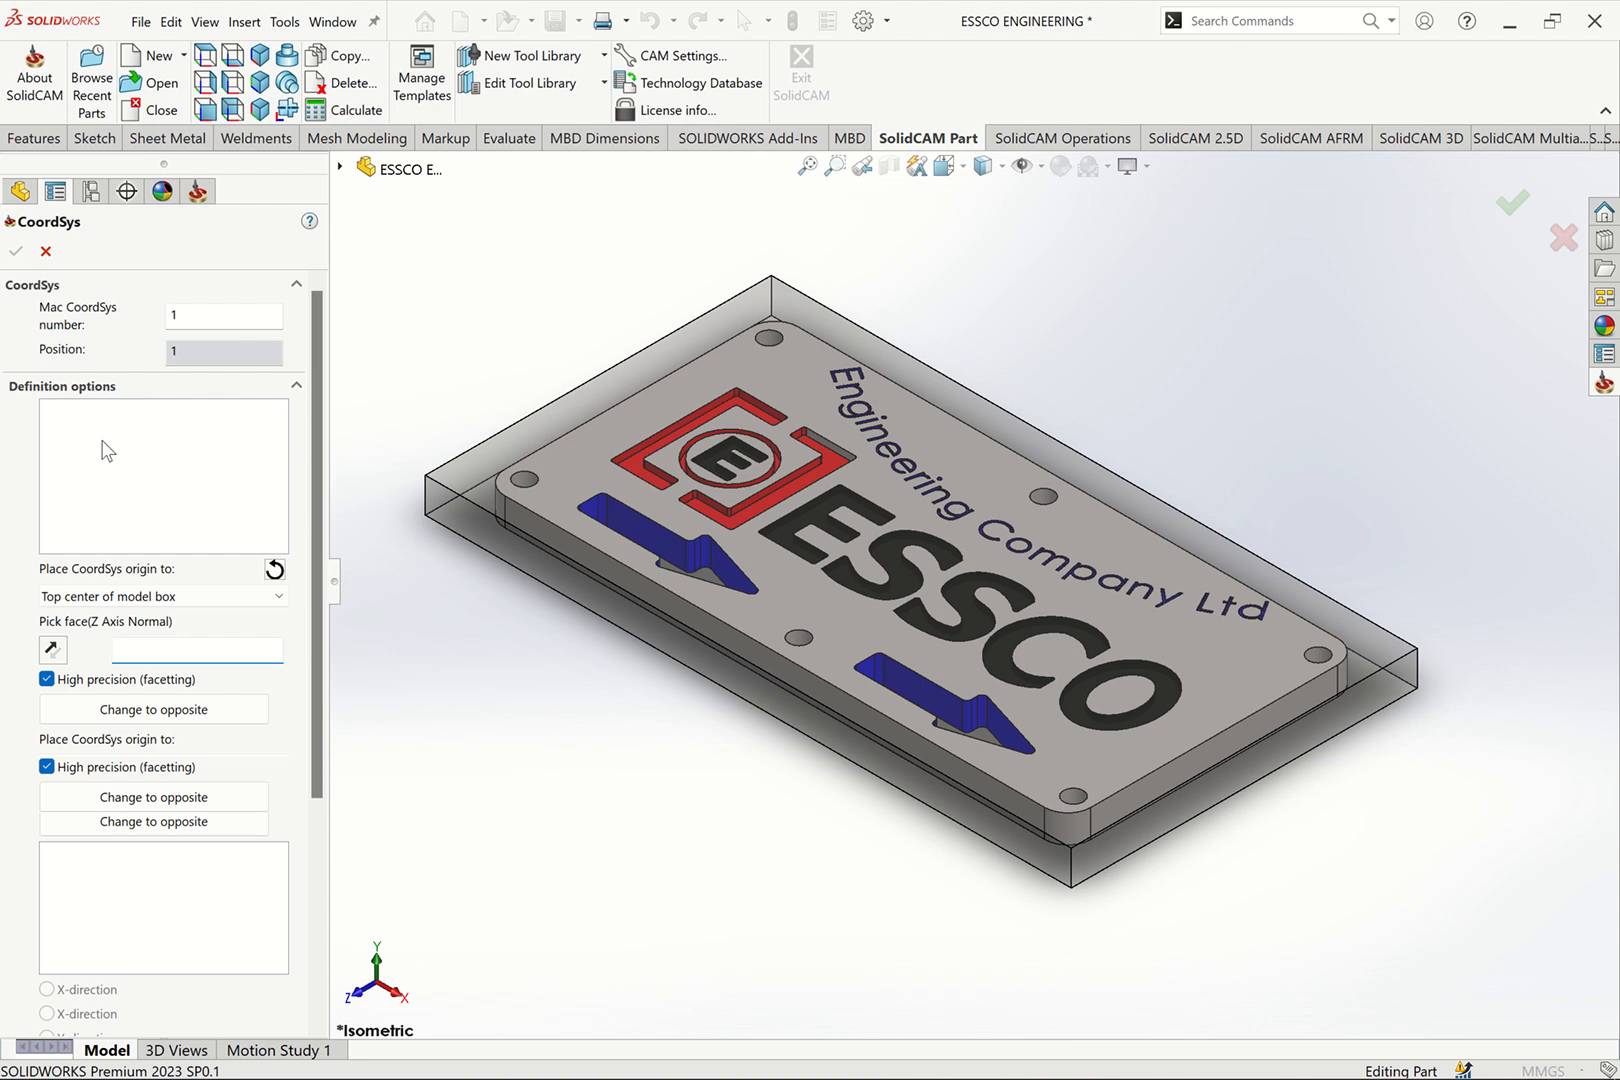
{"action": "left_click", "coordinate": [108, 426]}
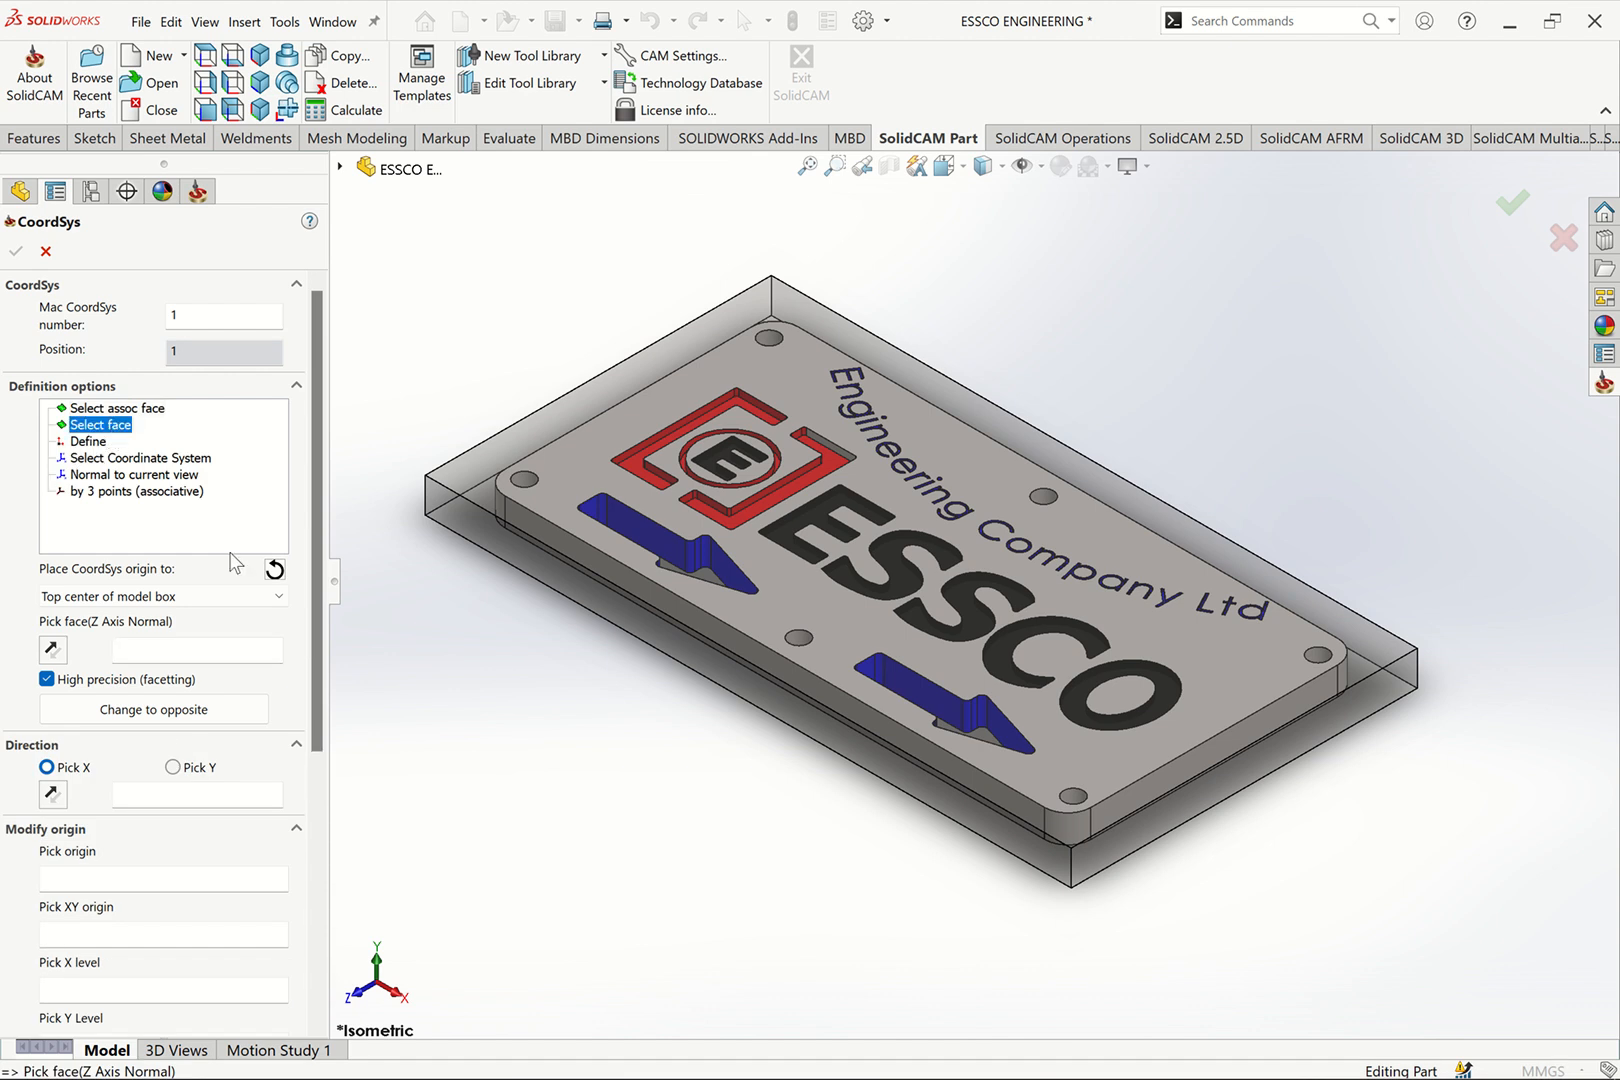
{"action": "left_click", "coordinate": [200, 596]}
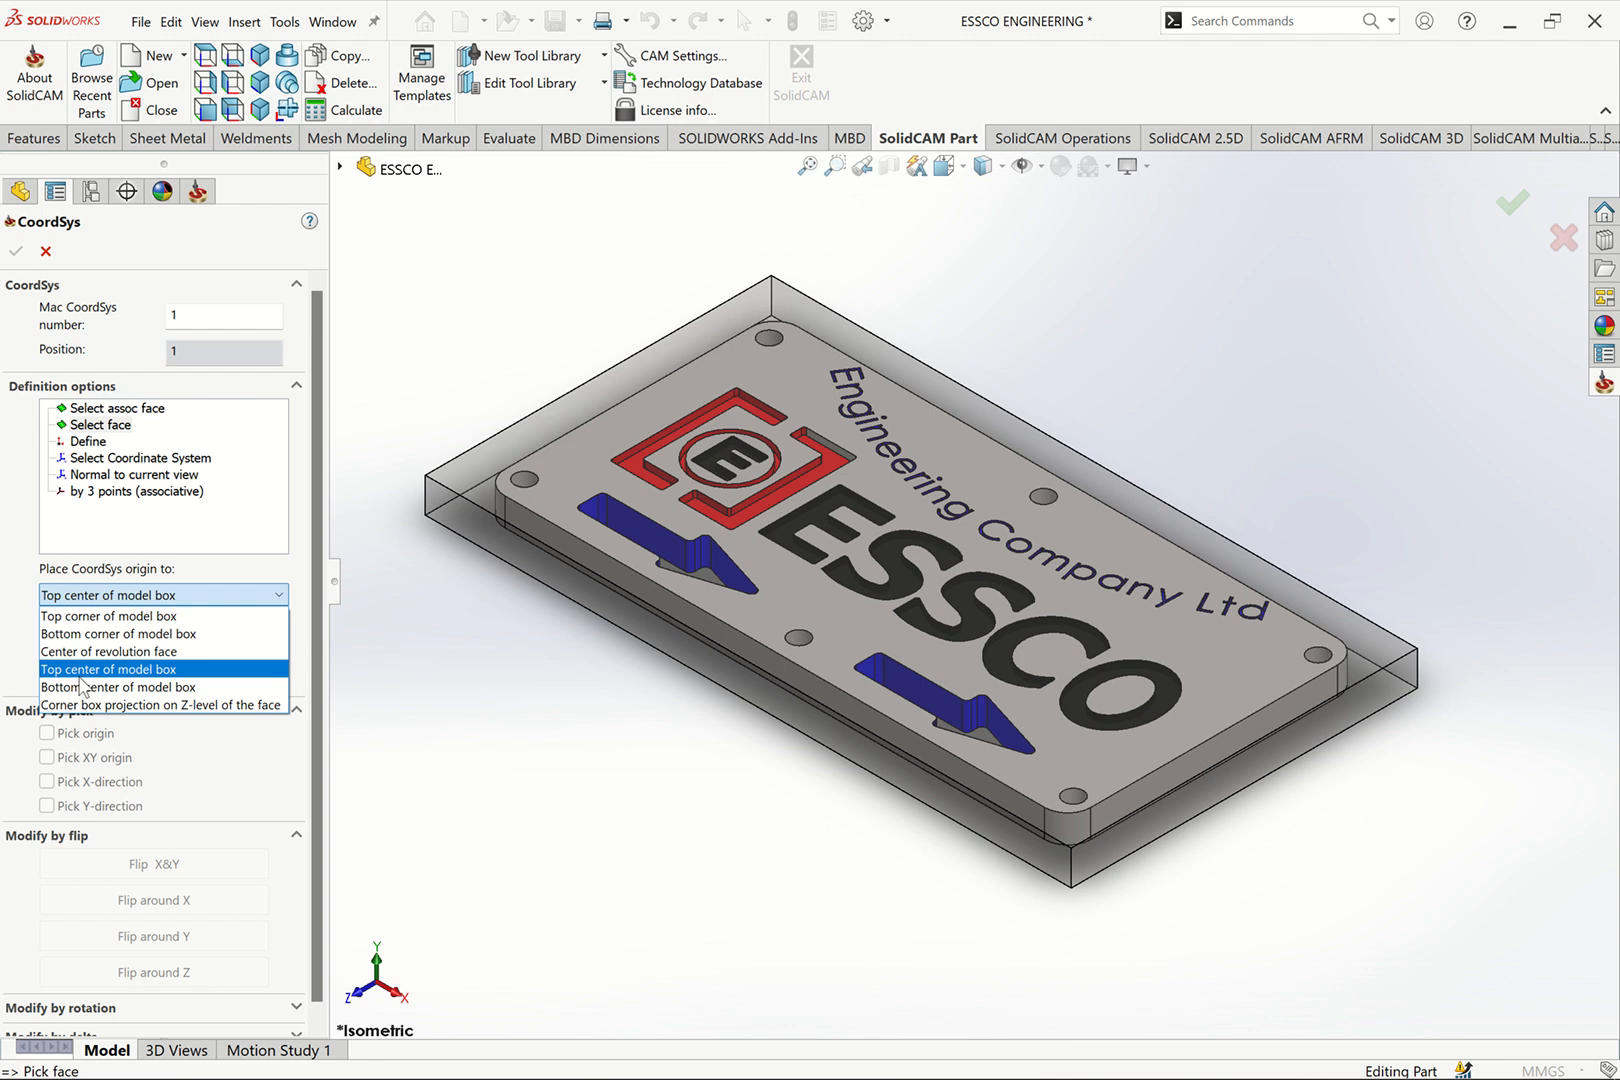
{"action": "left_click", "coordinate": [87, 672]}
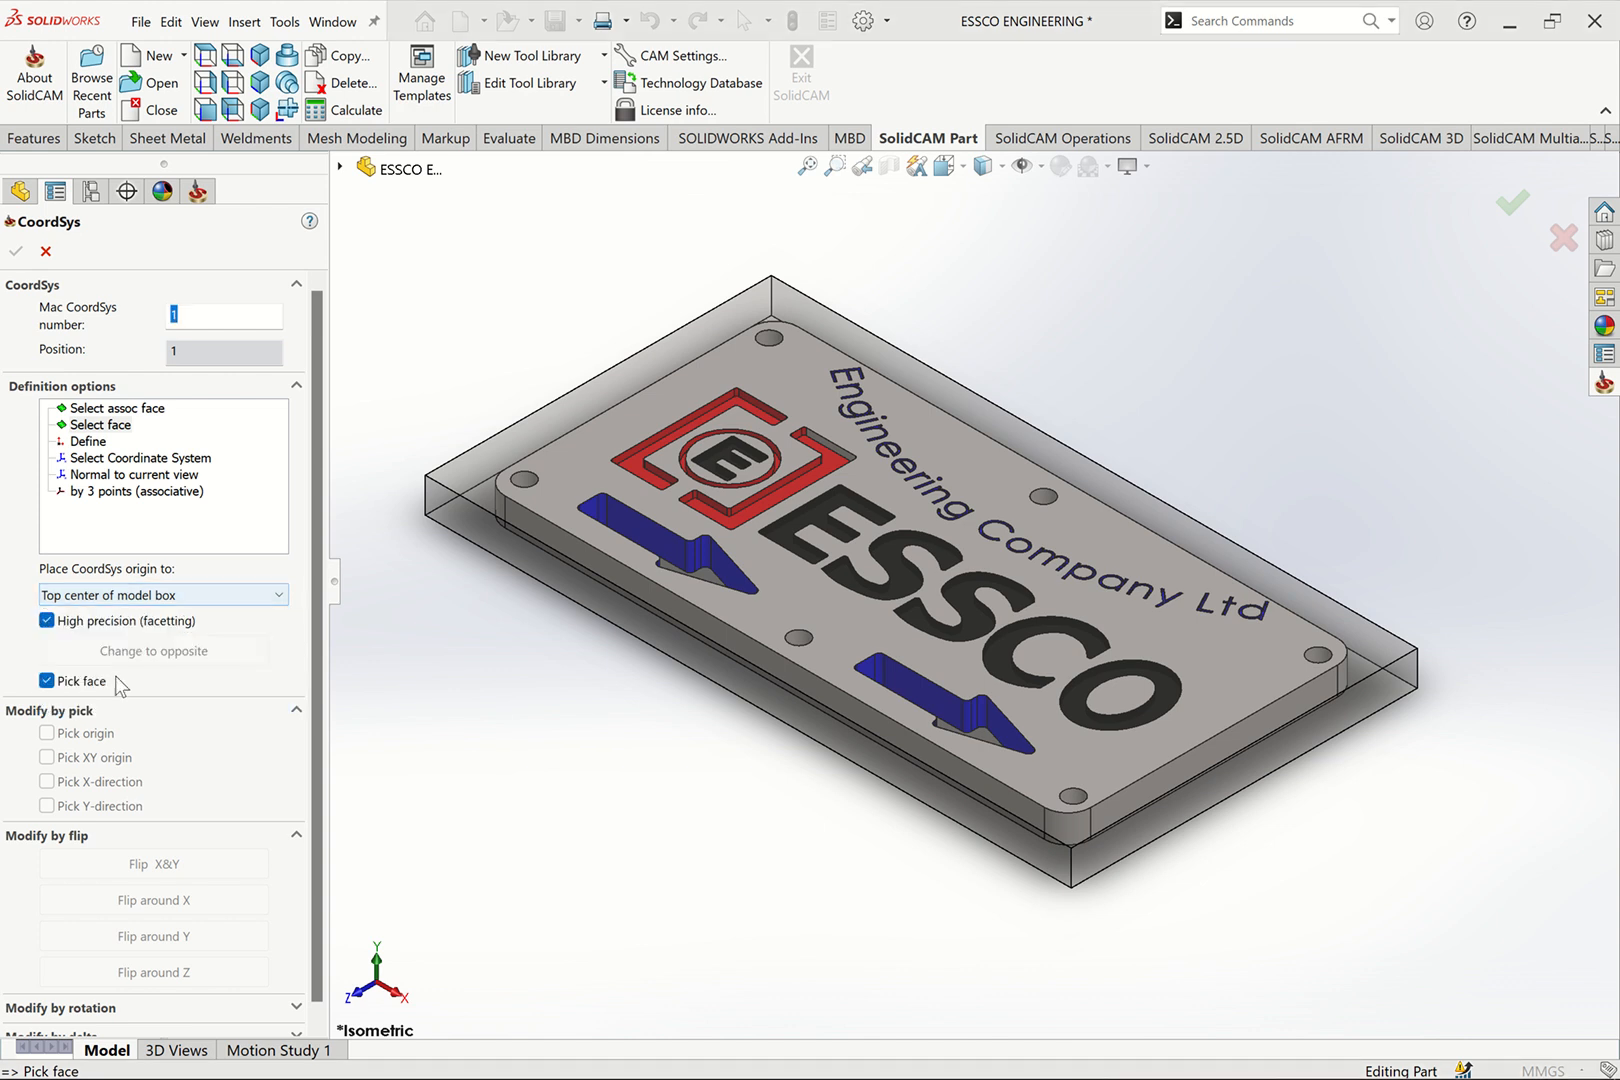
{"action": "left_click", "coordinate": [462, 488]}
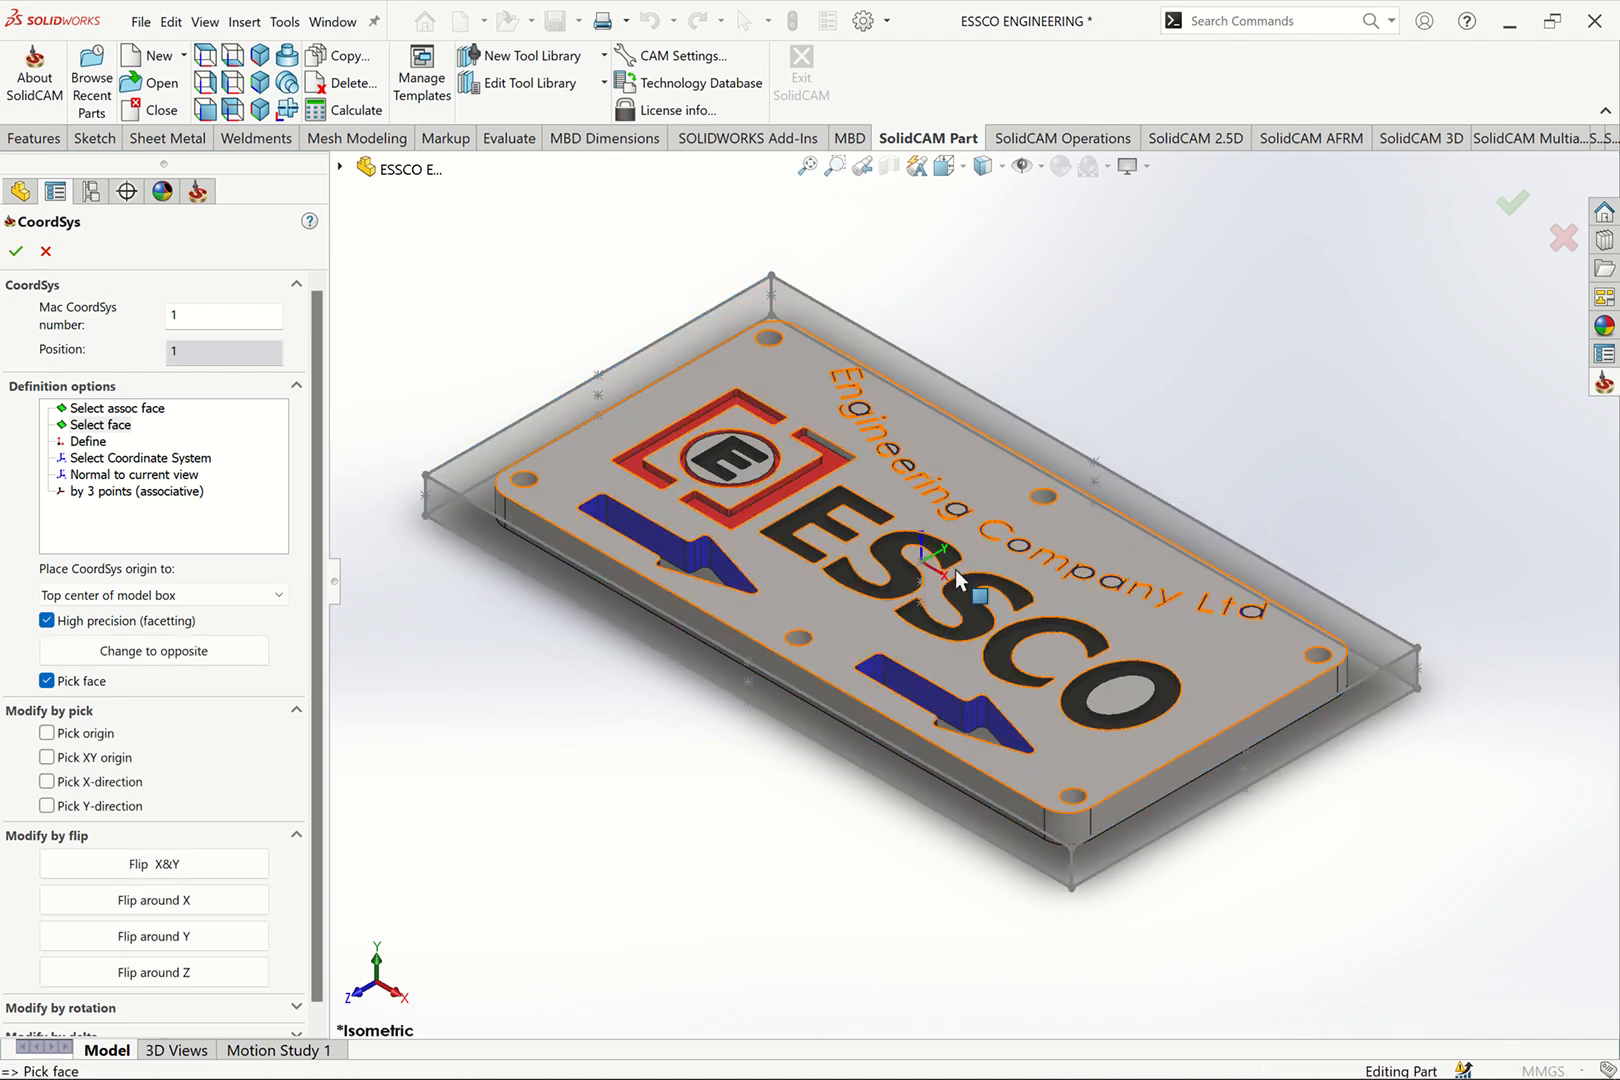
Check the coordinate system's origin and axes on the plate, then accept it with its default planar levels
{"action": "scroll", "coordinate": [950, 570], "scroll_direction": "down", "scroll_amount": 5}
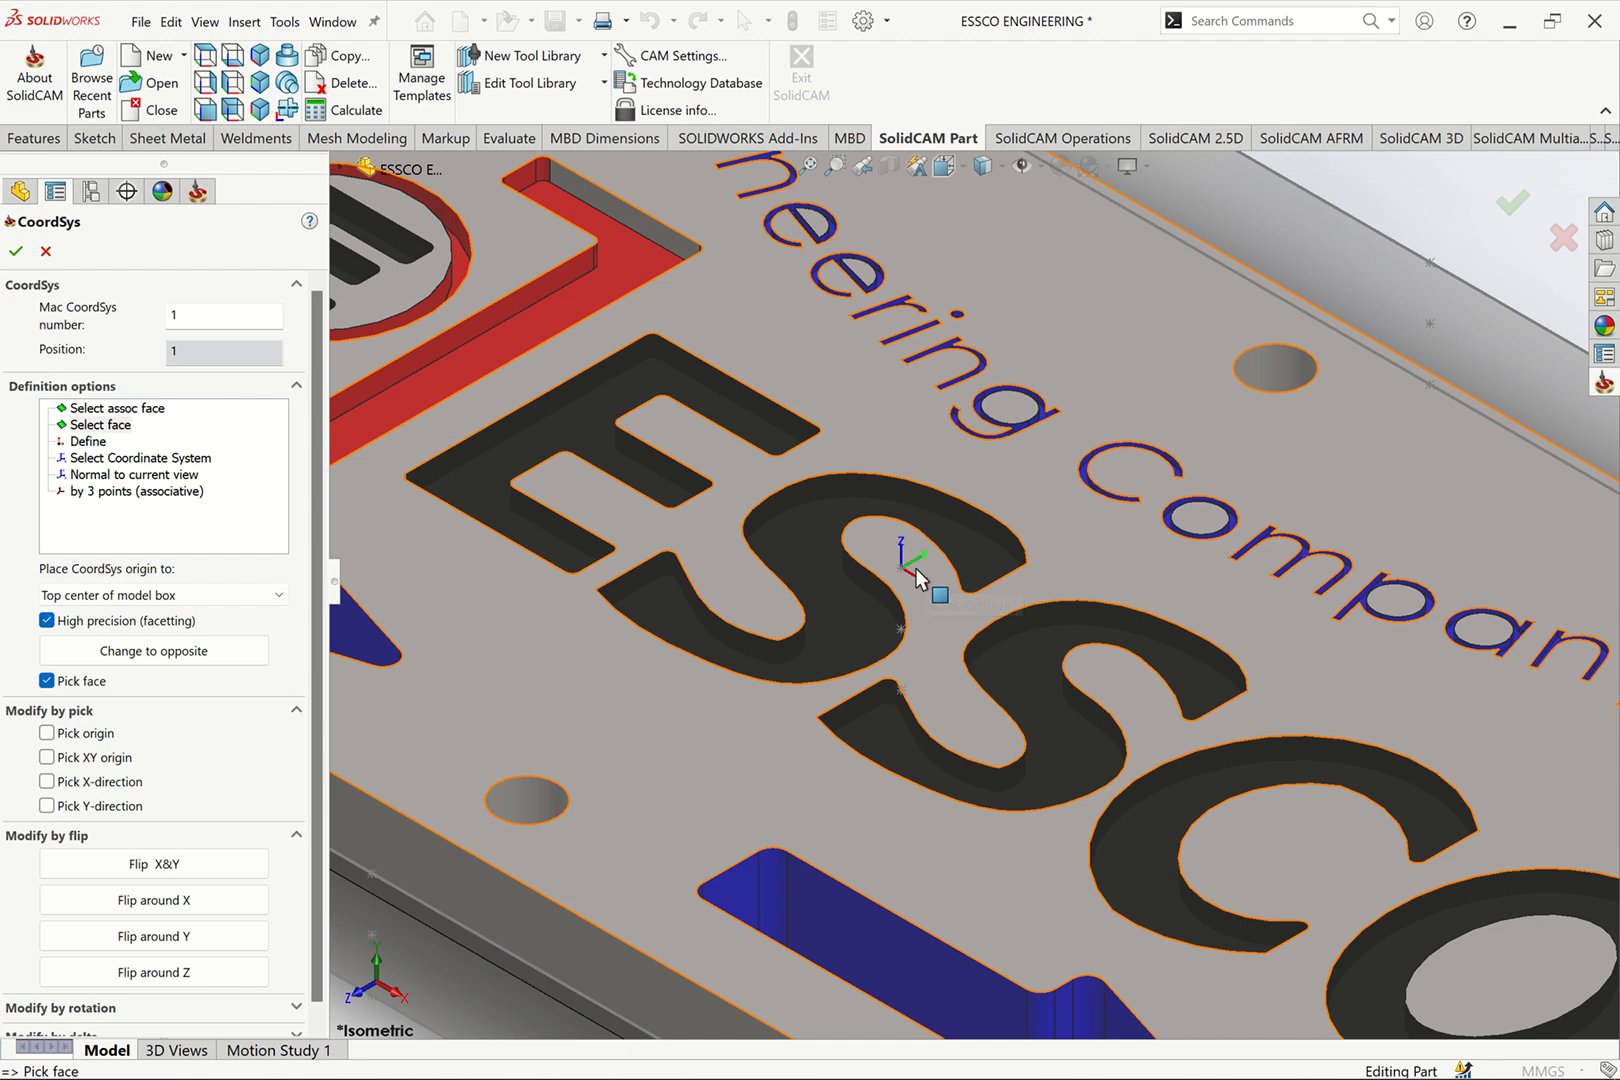
{"action": "scroll", "coordinate": [945, 552], "scroll_direction": "up", "scroll_amount": 8}
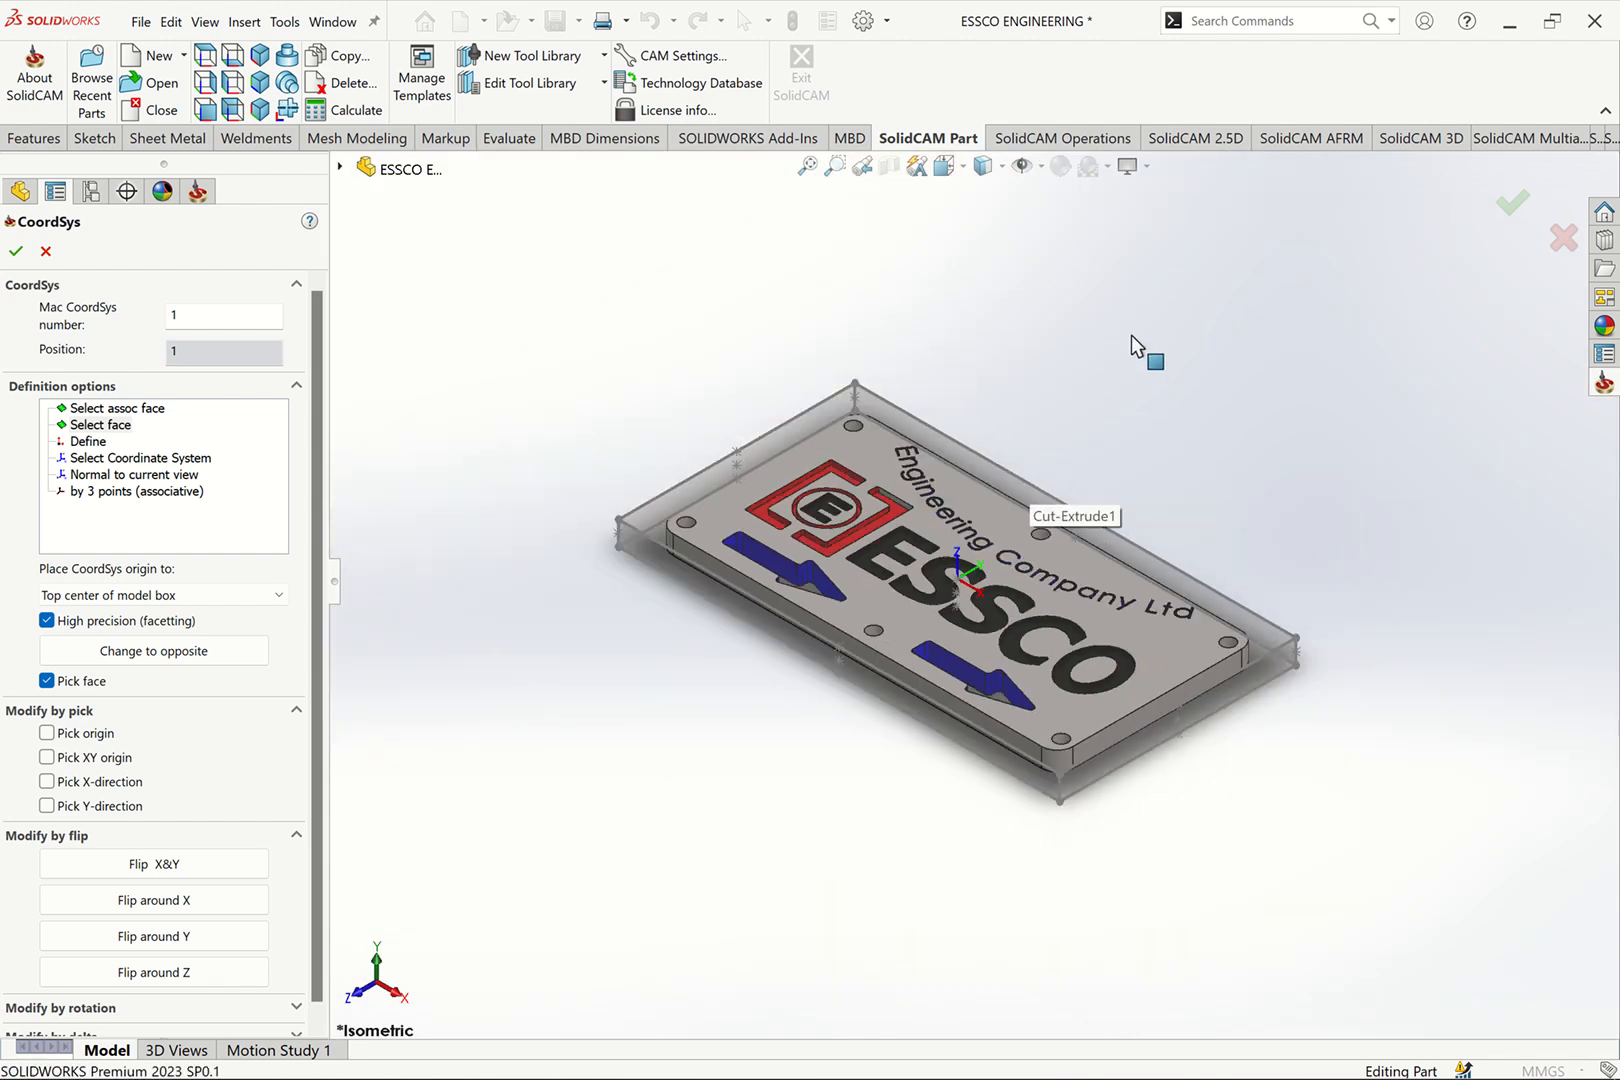
{"action": "key", "text": "ctrl+5"}
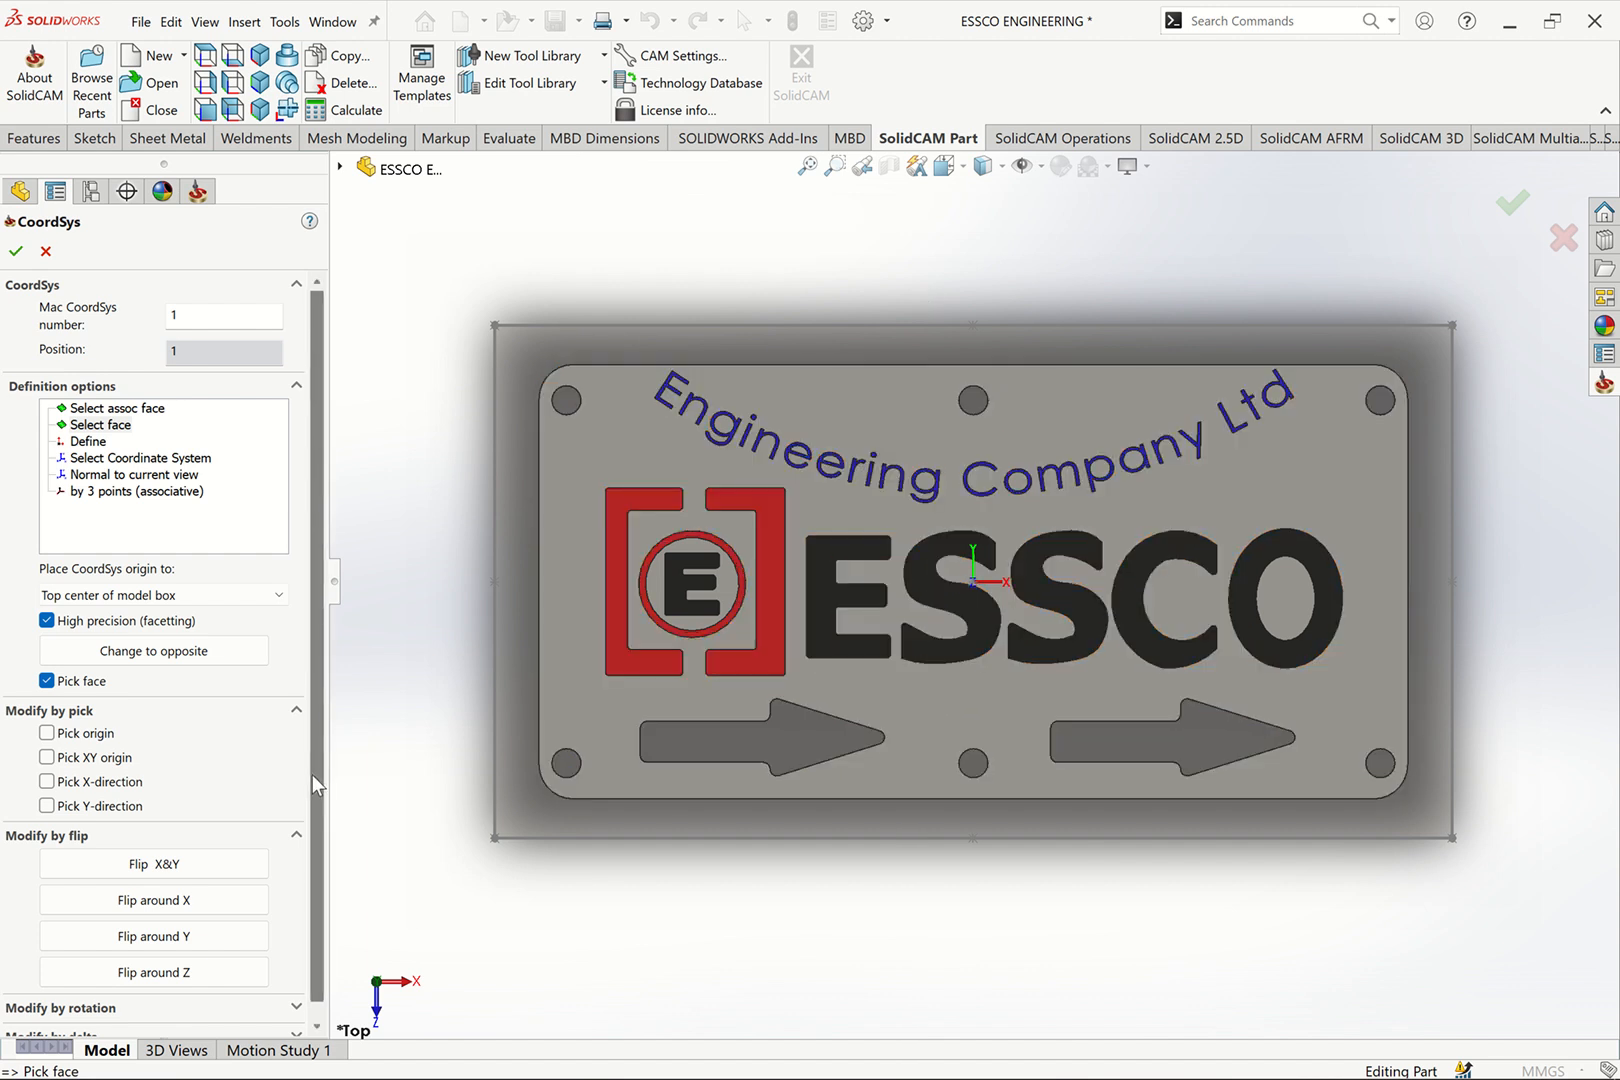
{"action": "scroll", "coordinate": [313, 775], "scroll_direction": "down", "scroll_amount": 1}
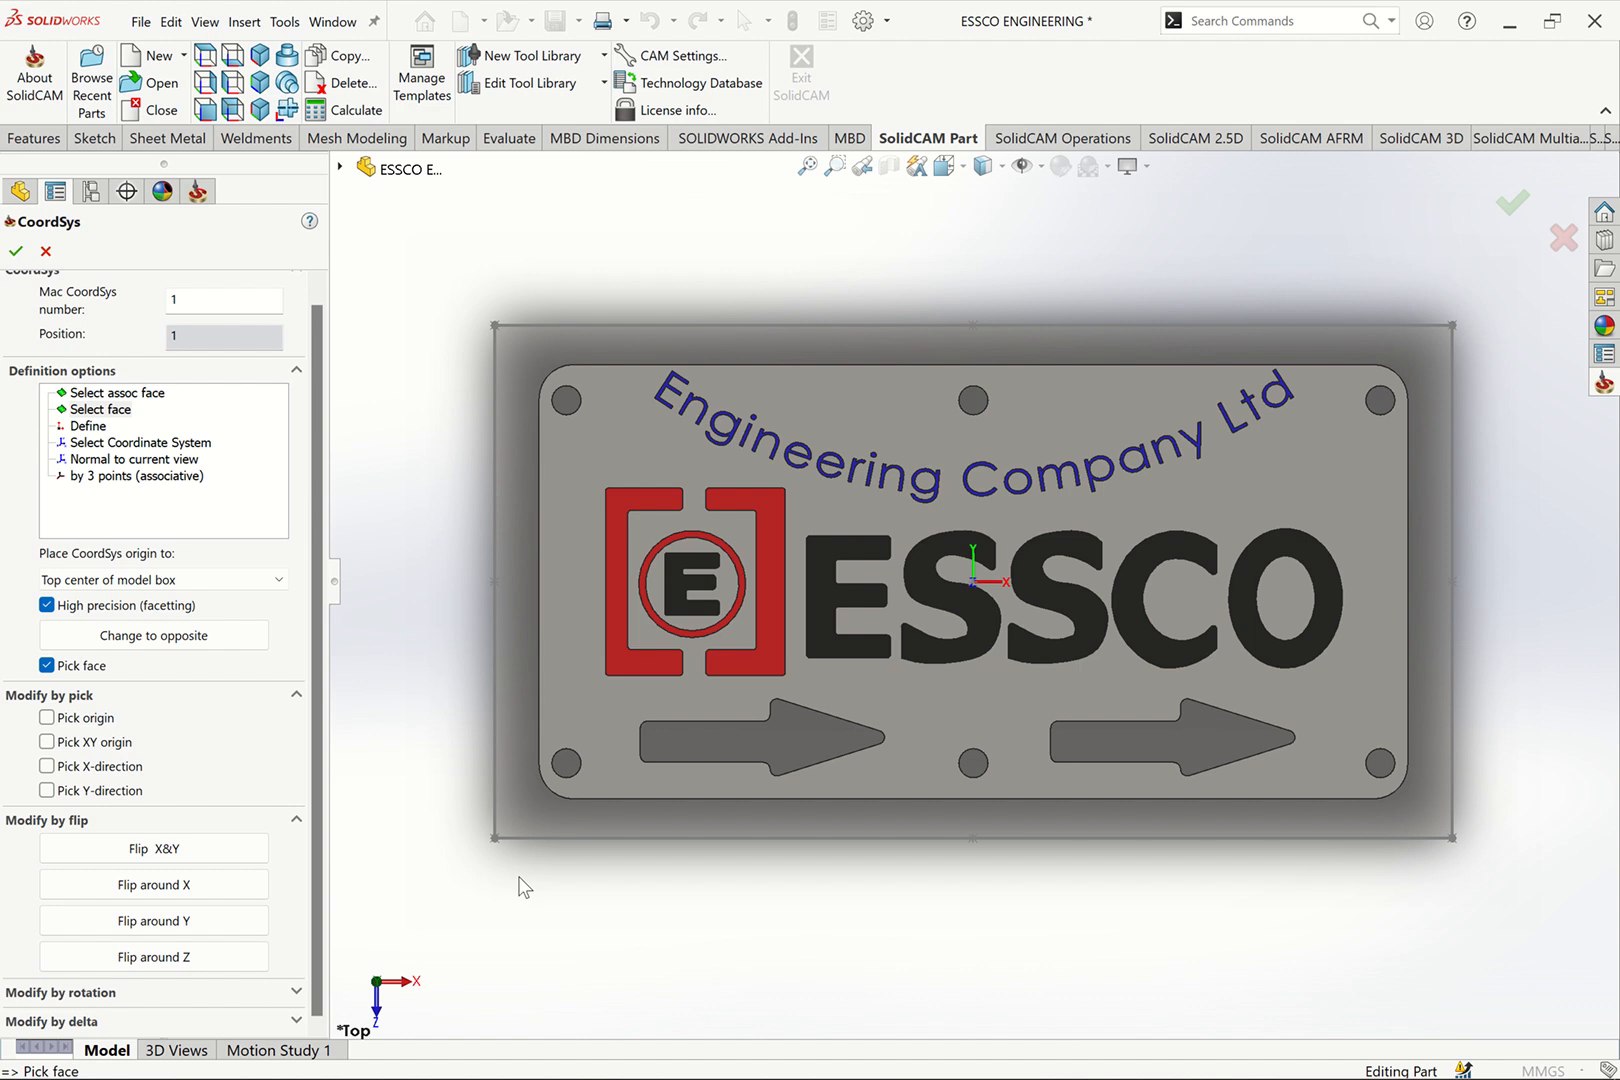
{"action": "key", "text": "ctrl+7"}
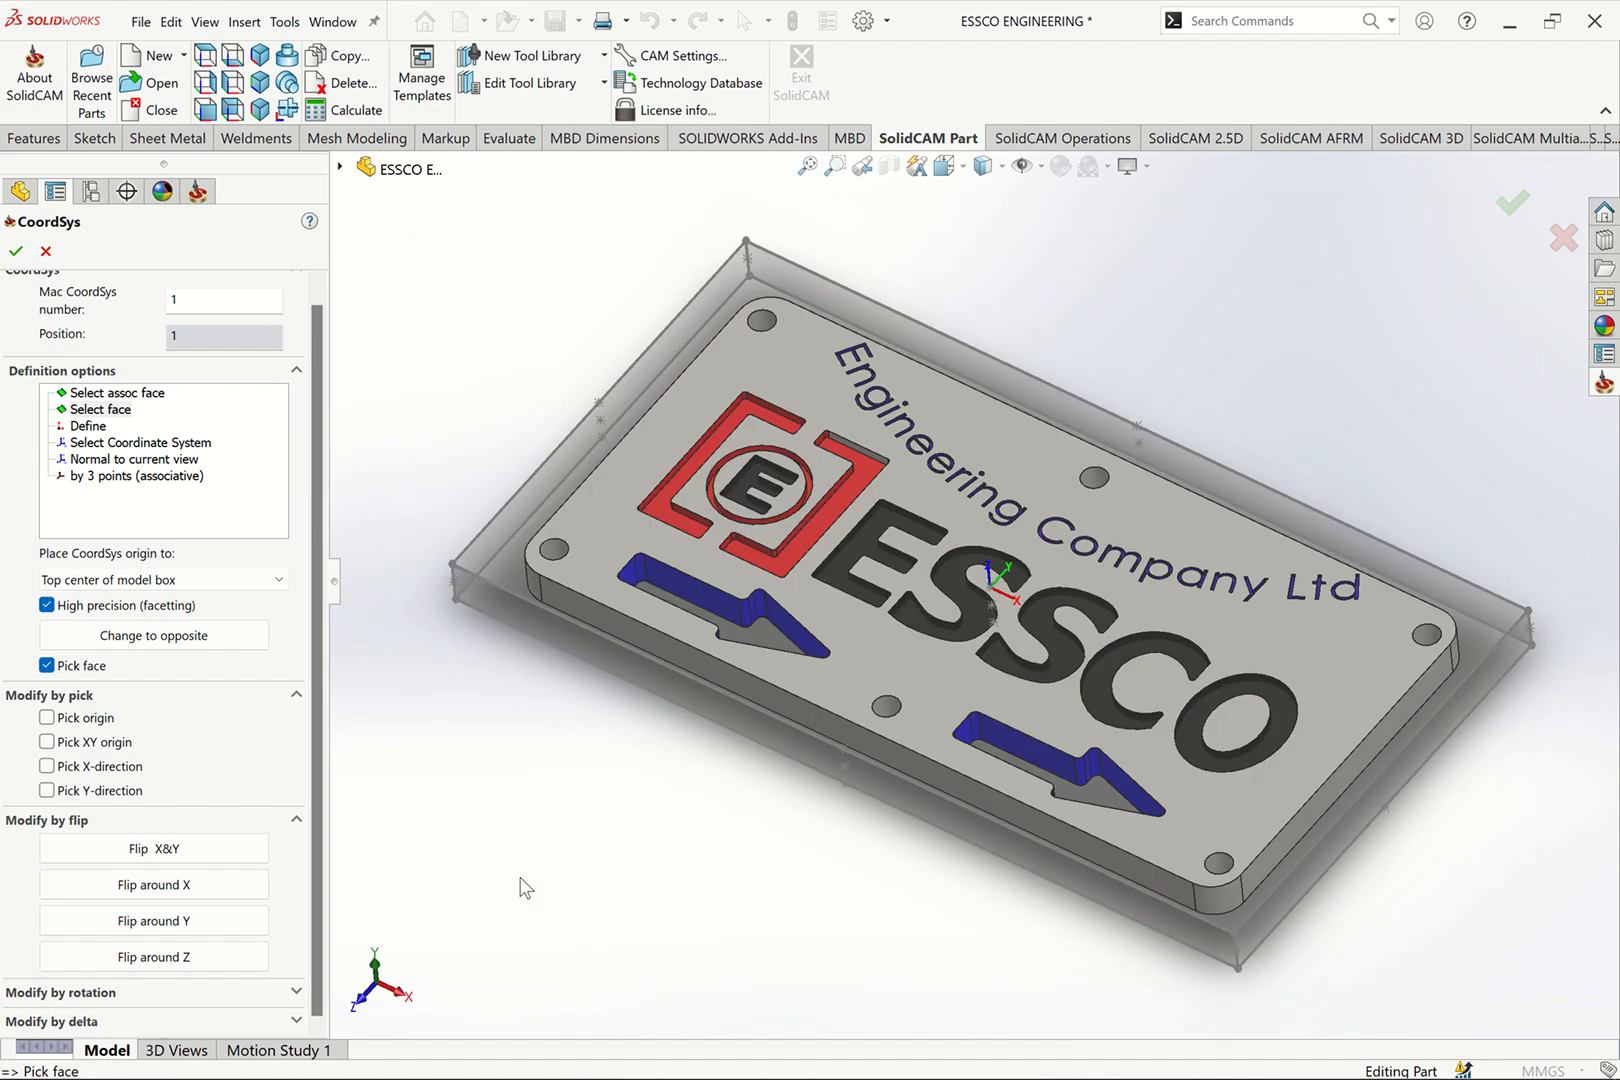
{"action": "left_click", "coordinate": [16, 252]}
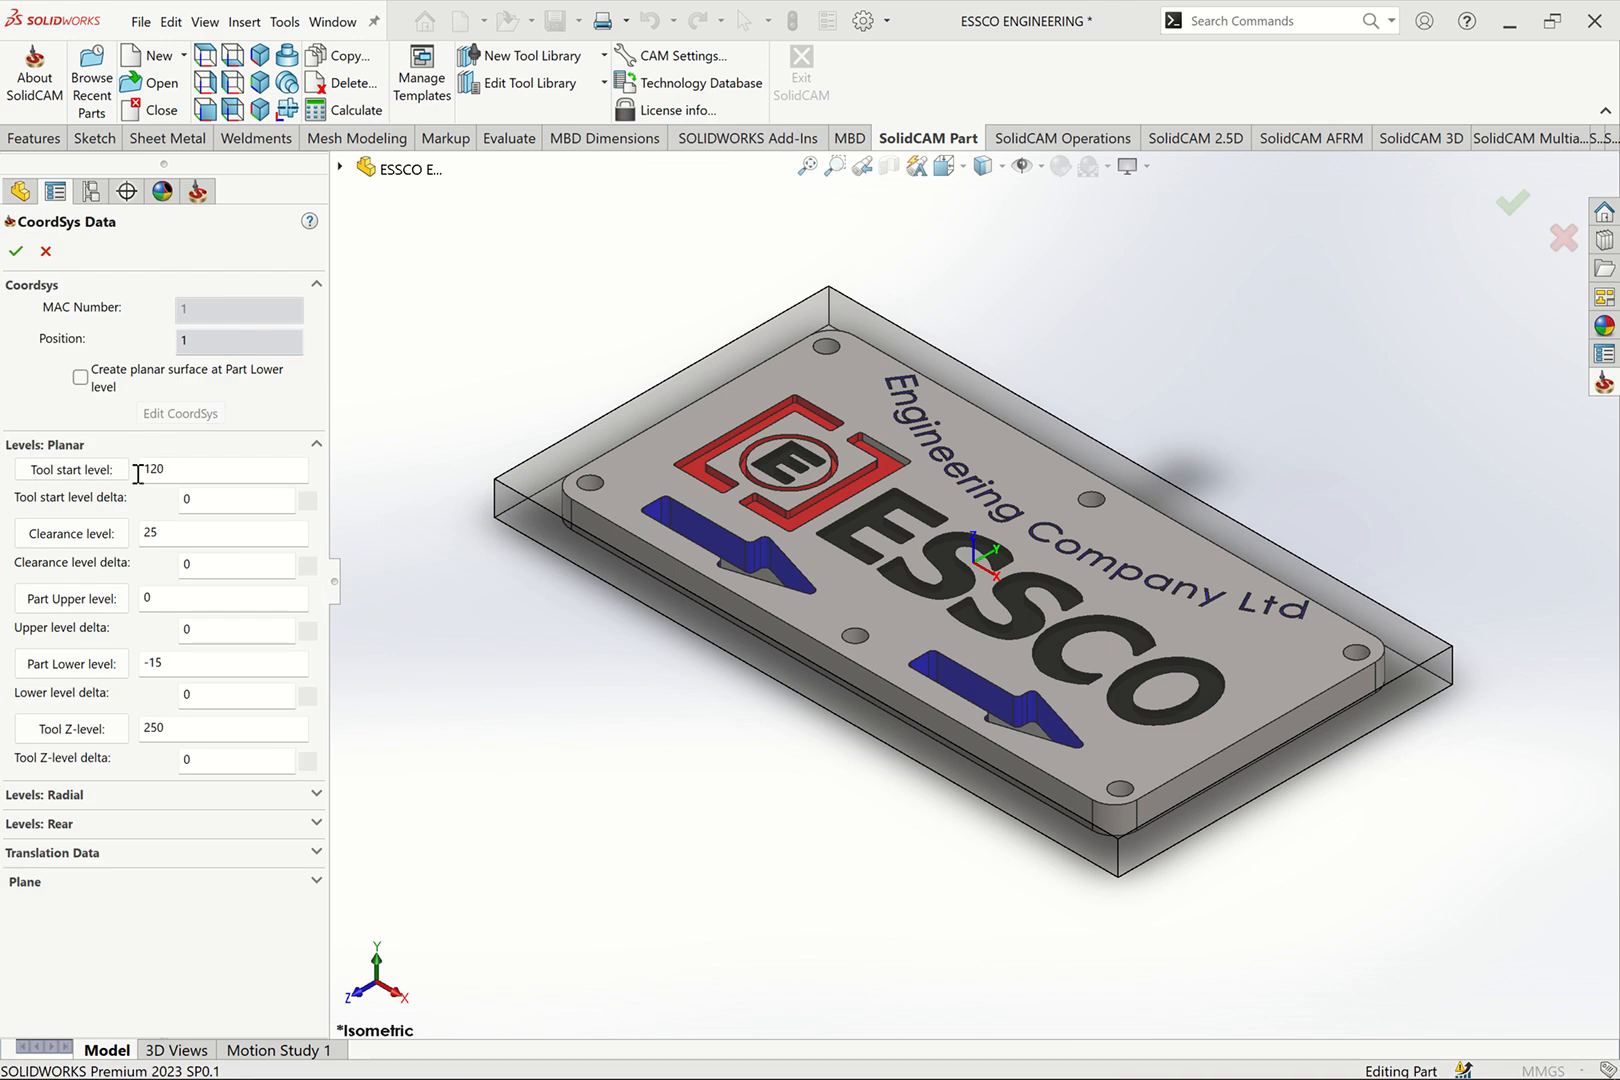
{"action": "left_click", "coordinate": [16, 251]}
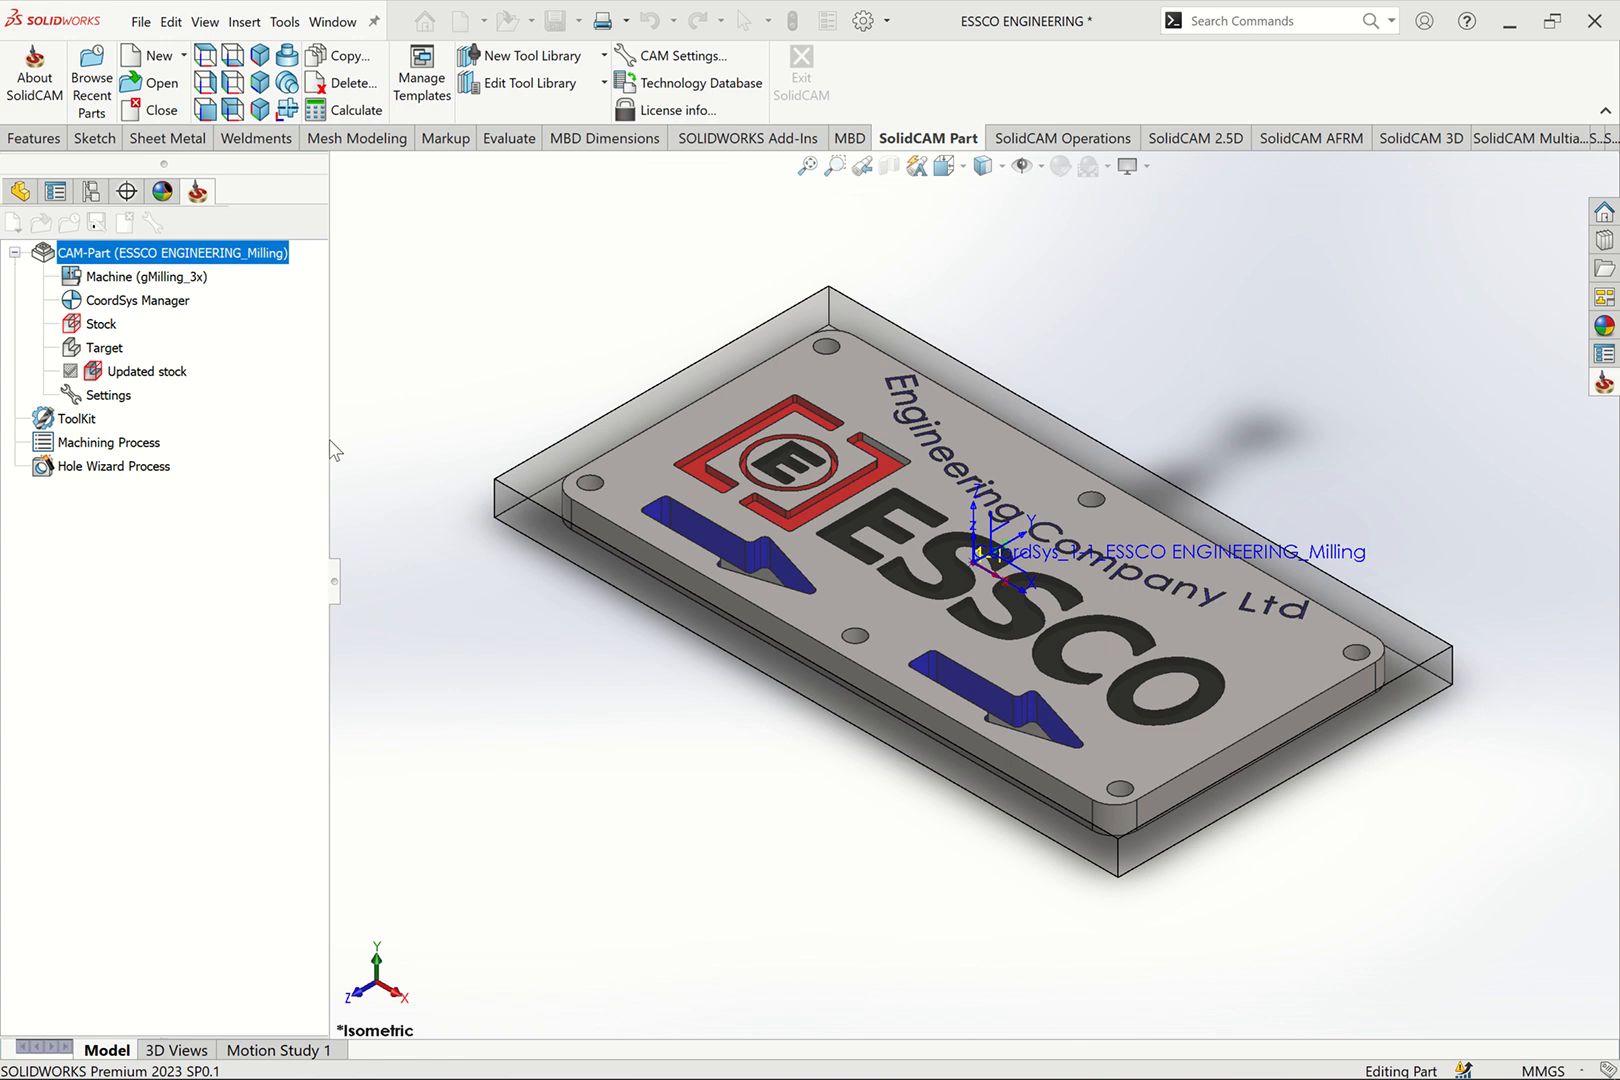
{"action": "double_click", "coordinate": [137, 300]}
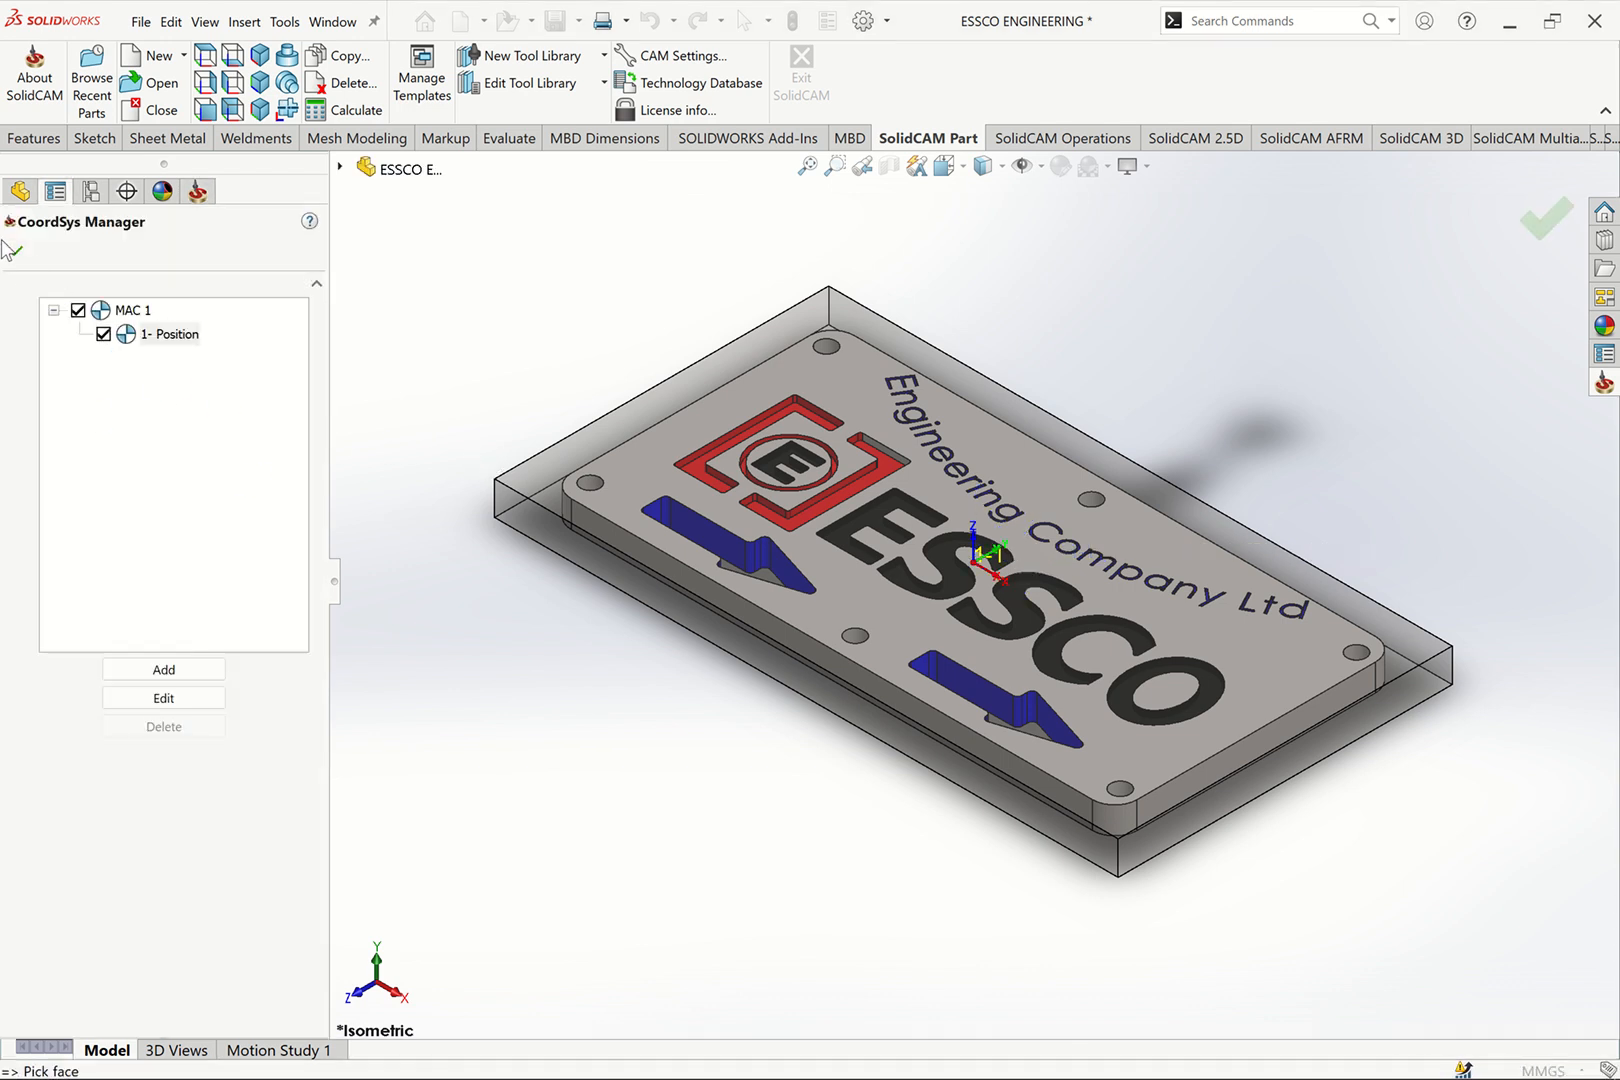
{"action": "left_click", "coordinate": [12, 254]}
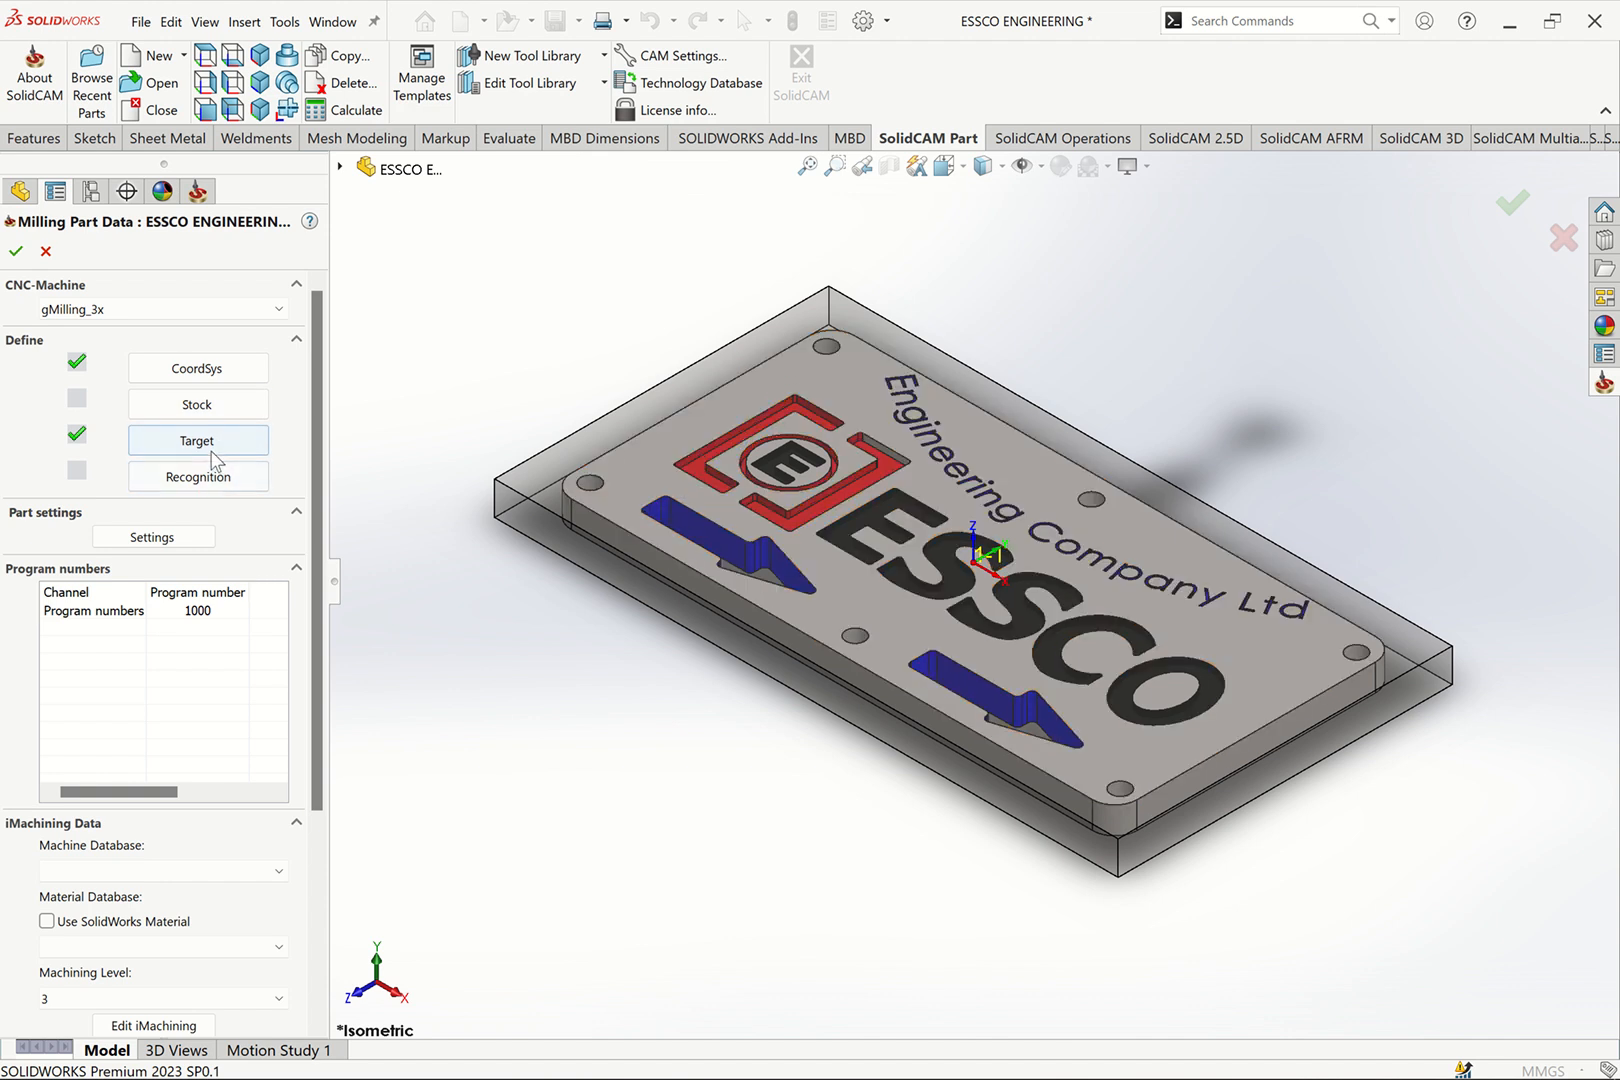
Define the stock by 3D Model, selecting the transparent block body around the plate
{"action": "left_click", "coordinate": [204, 407]}
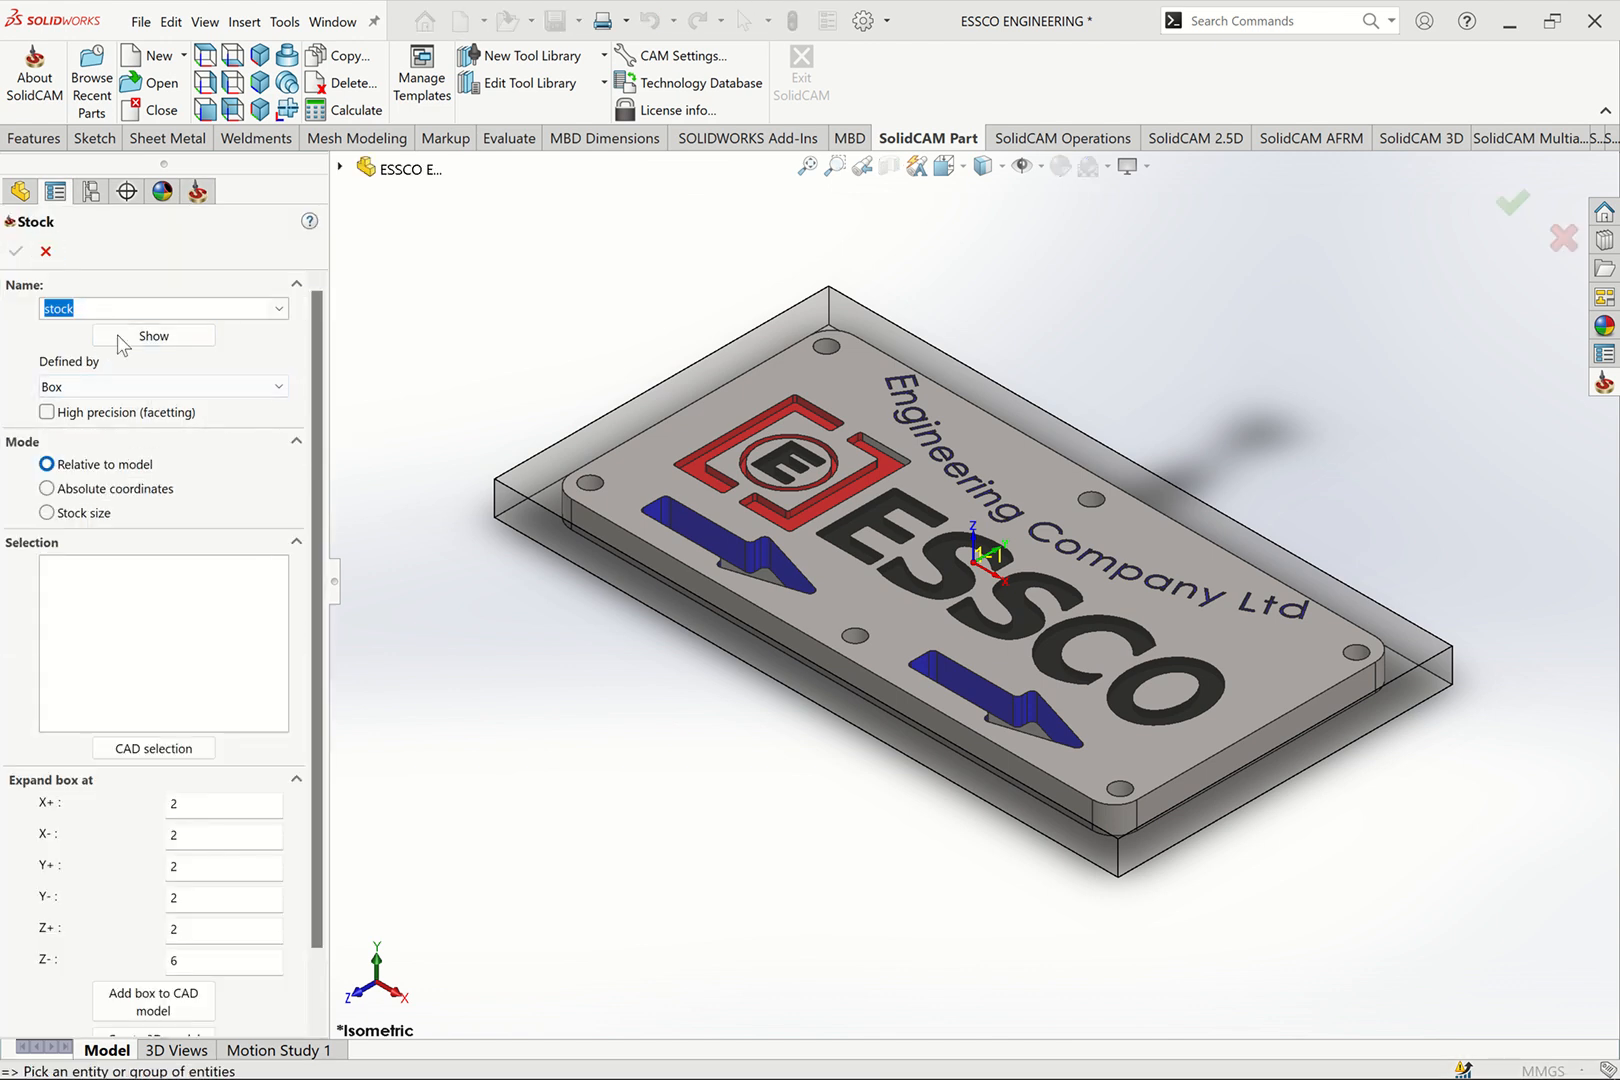
{"action": "left_click", "coordinate": [117, 392]}
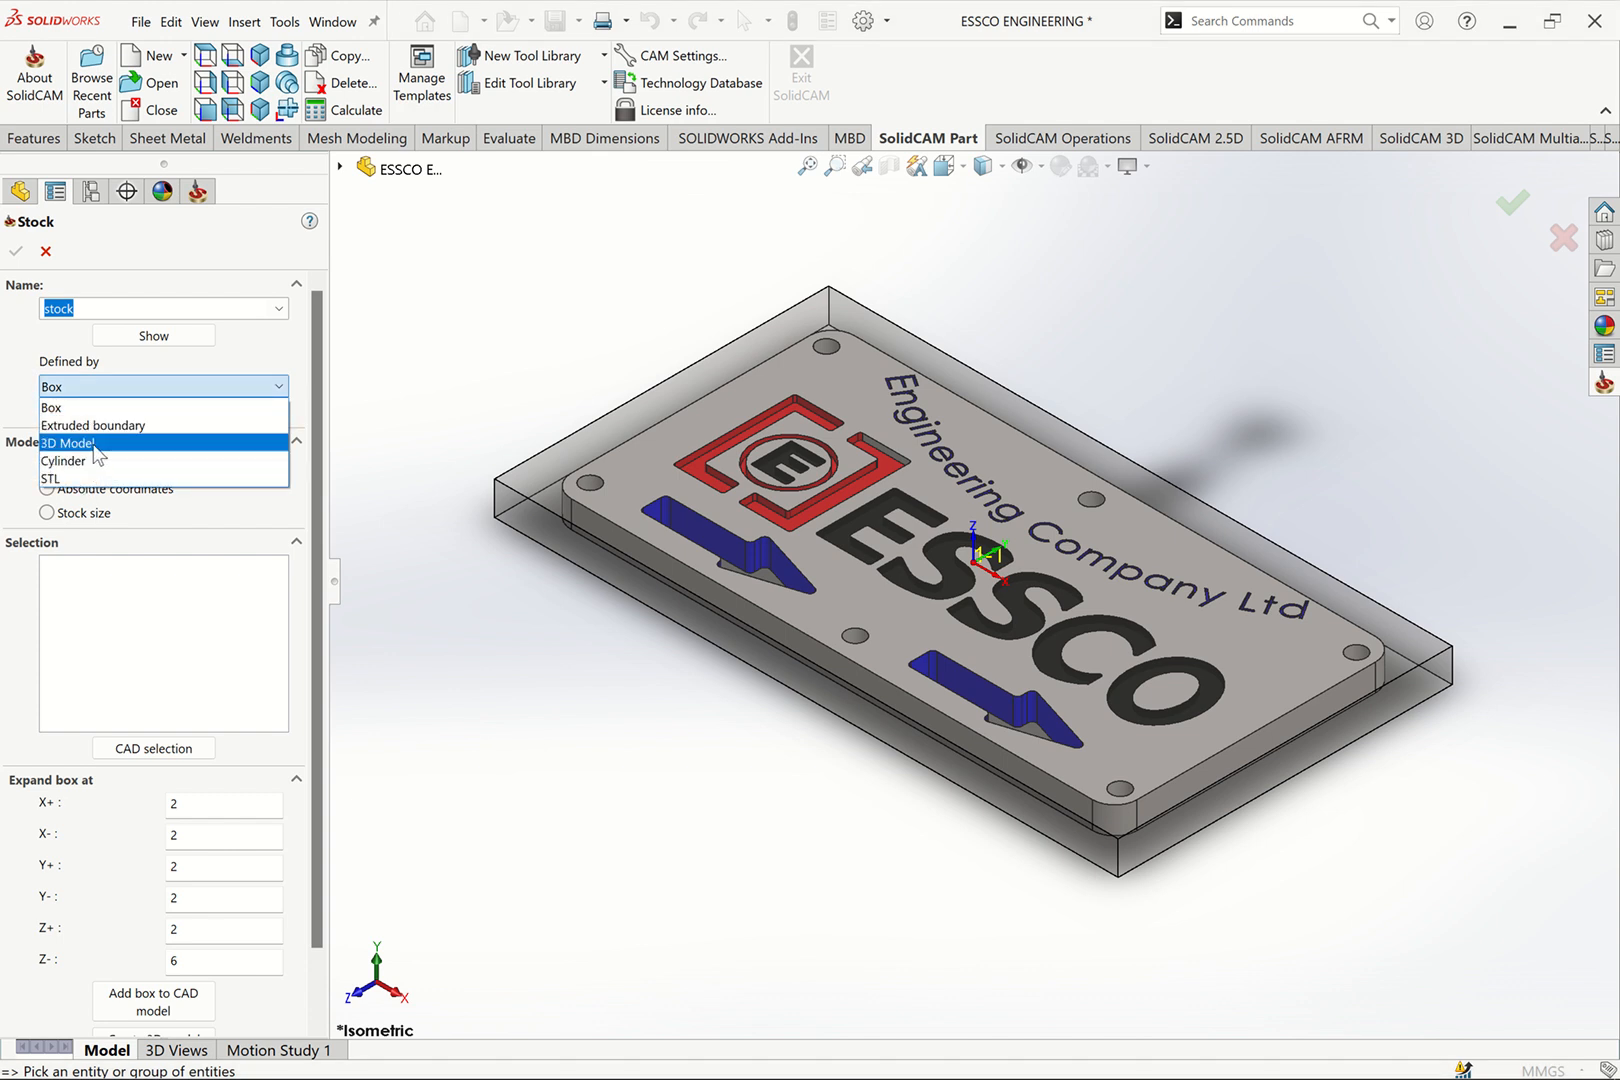
{"action": "left_click", "coordinate": [89, 453]}
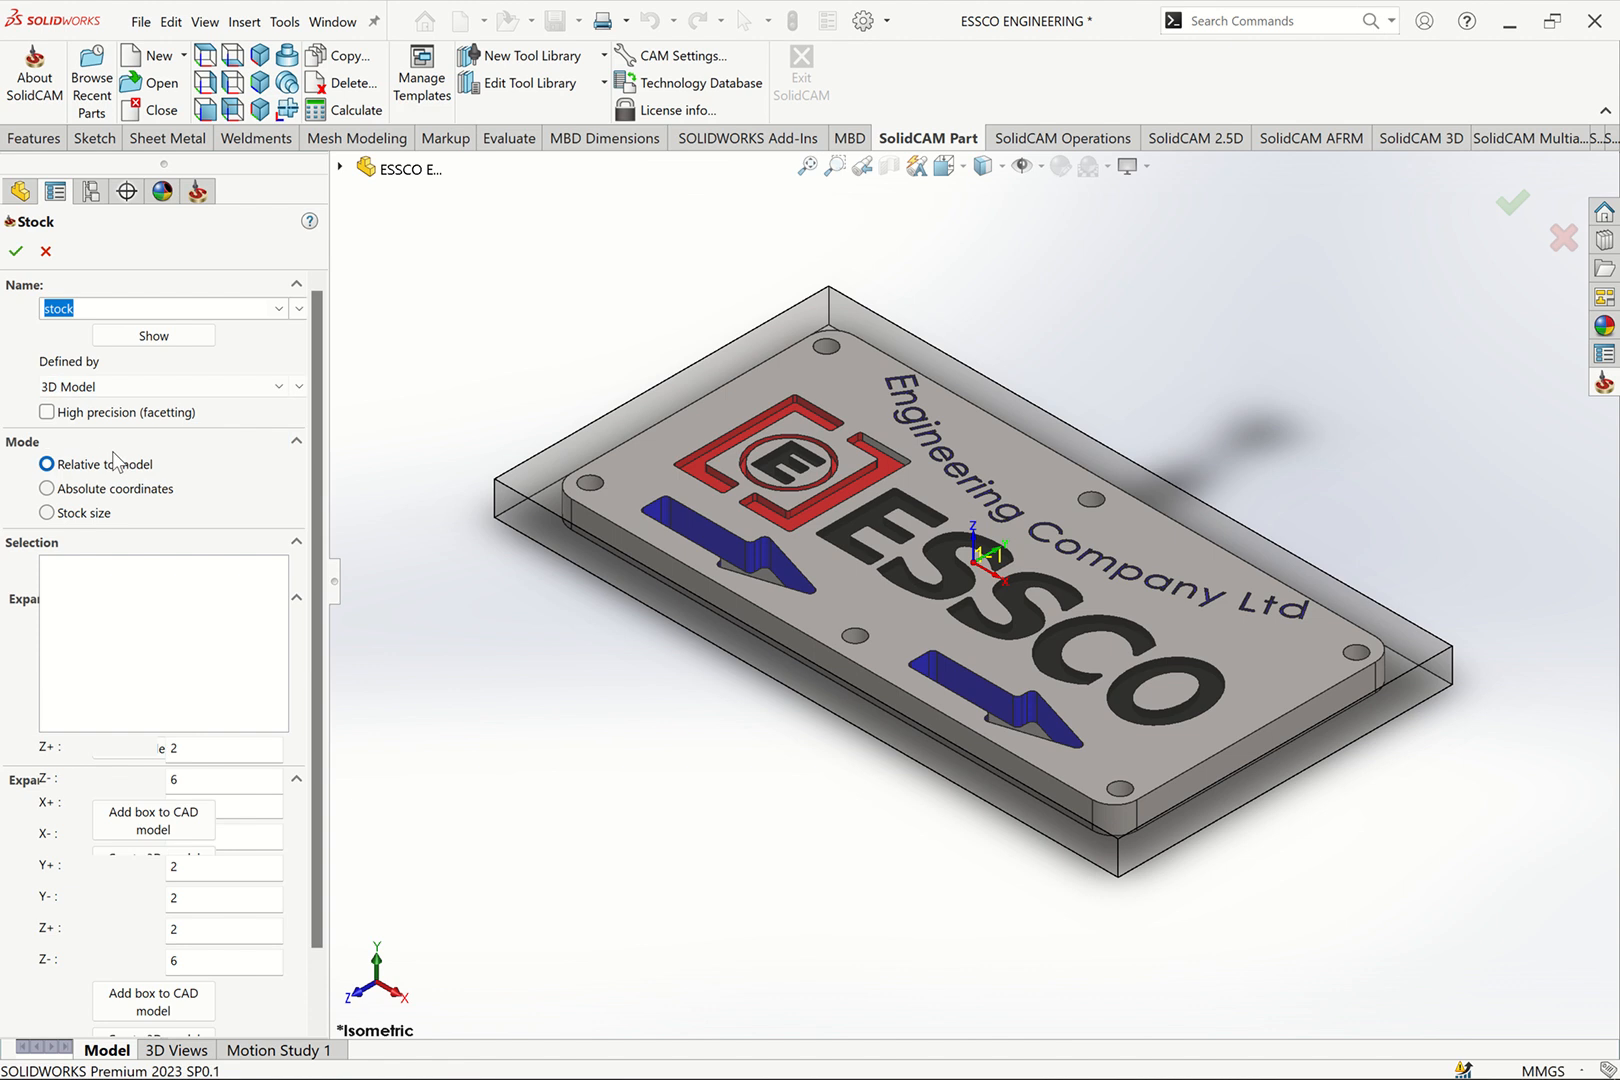
{"action": "key", "text": "Return"}
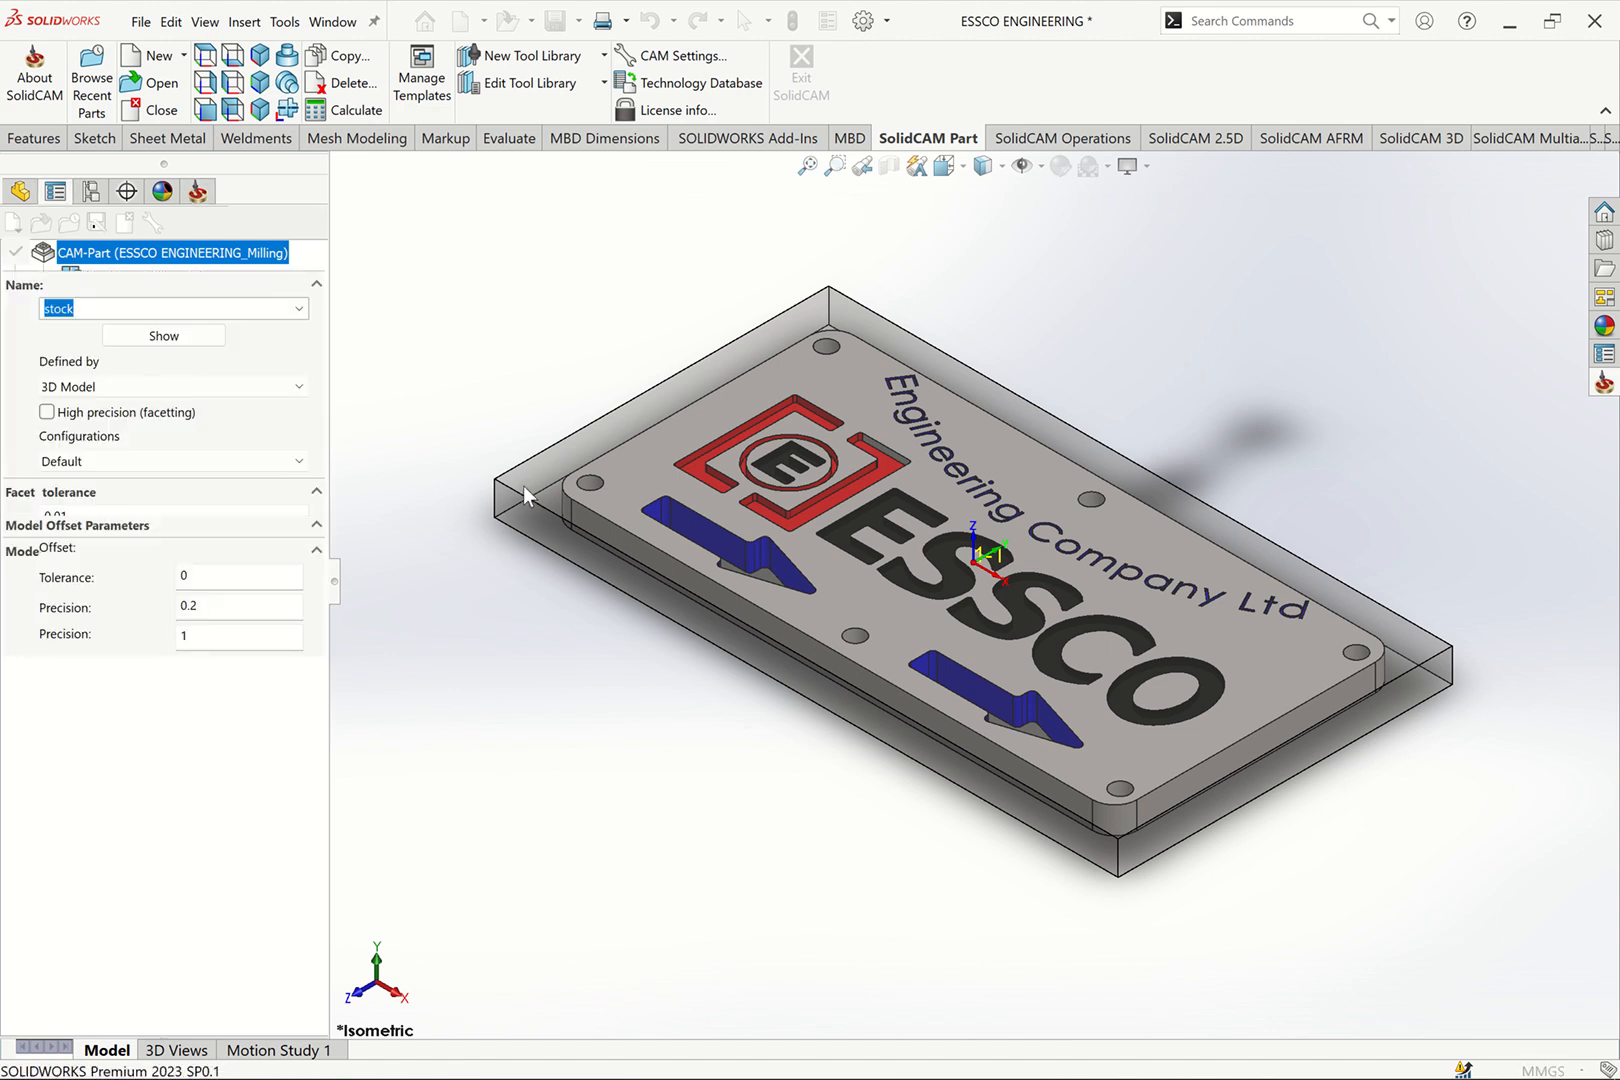
{"action": "left_click", "coordinate": [524, 485]}
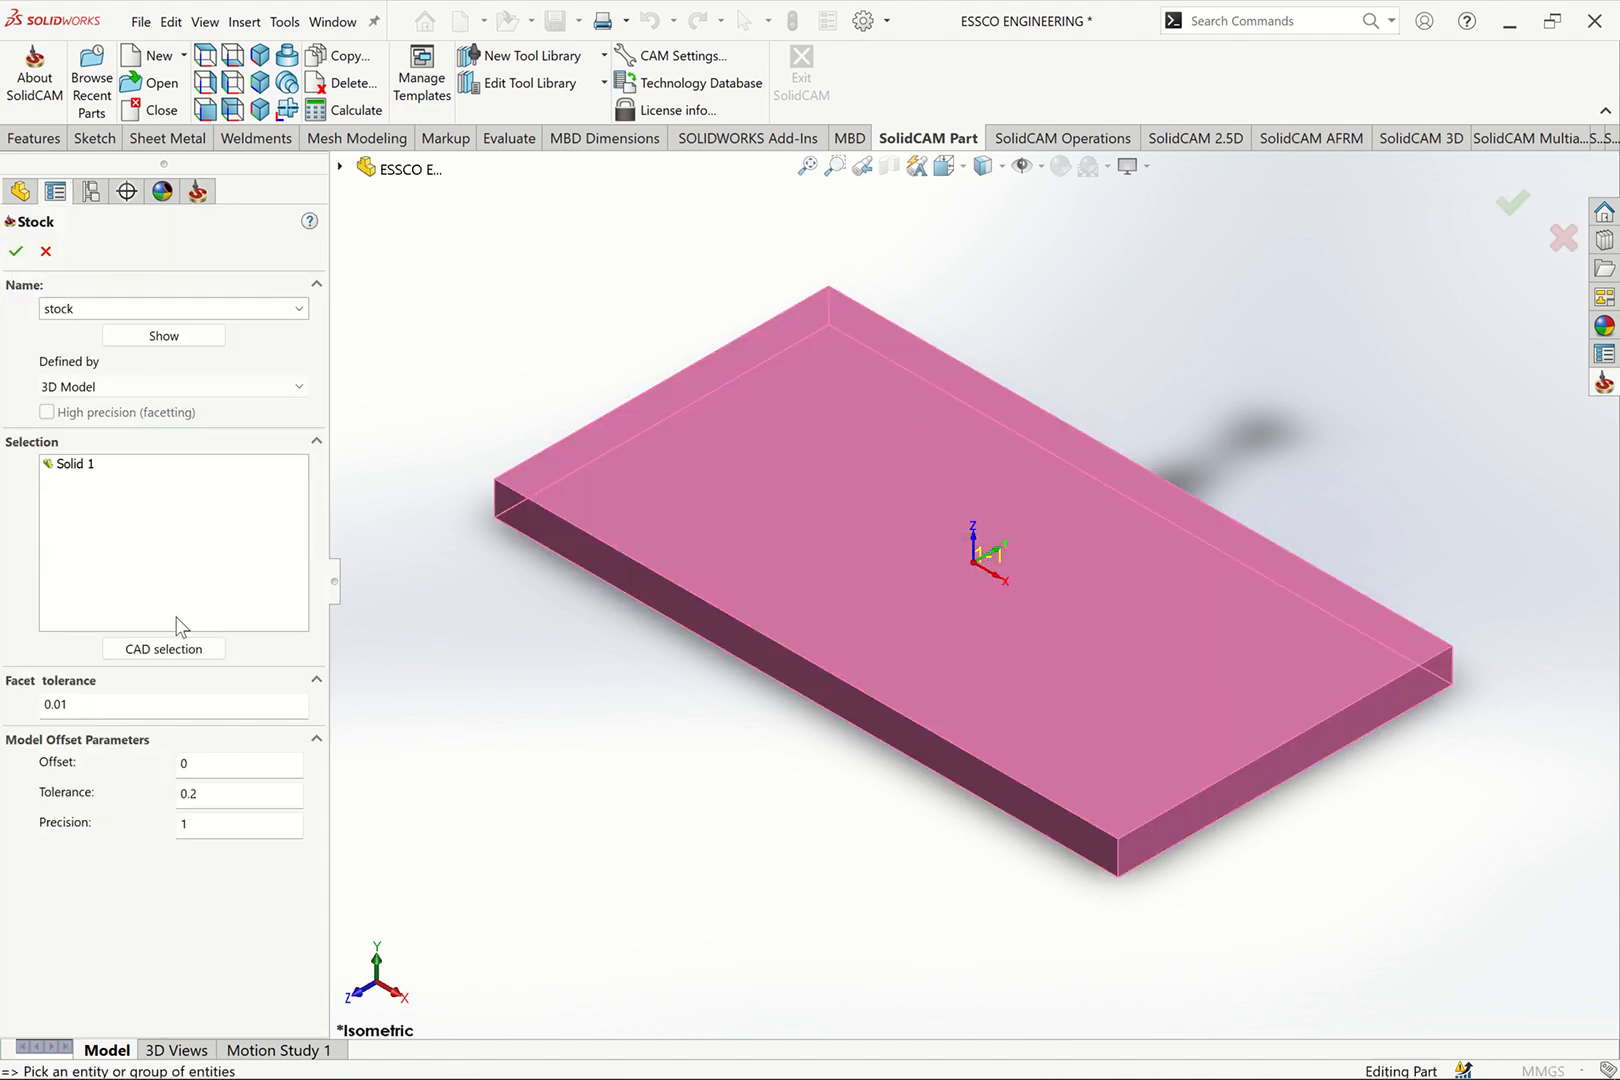
Preview the stock model from another angle and accept the stock definition
{"action": "left_click", "coordinate": [164, 336]}
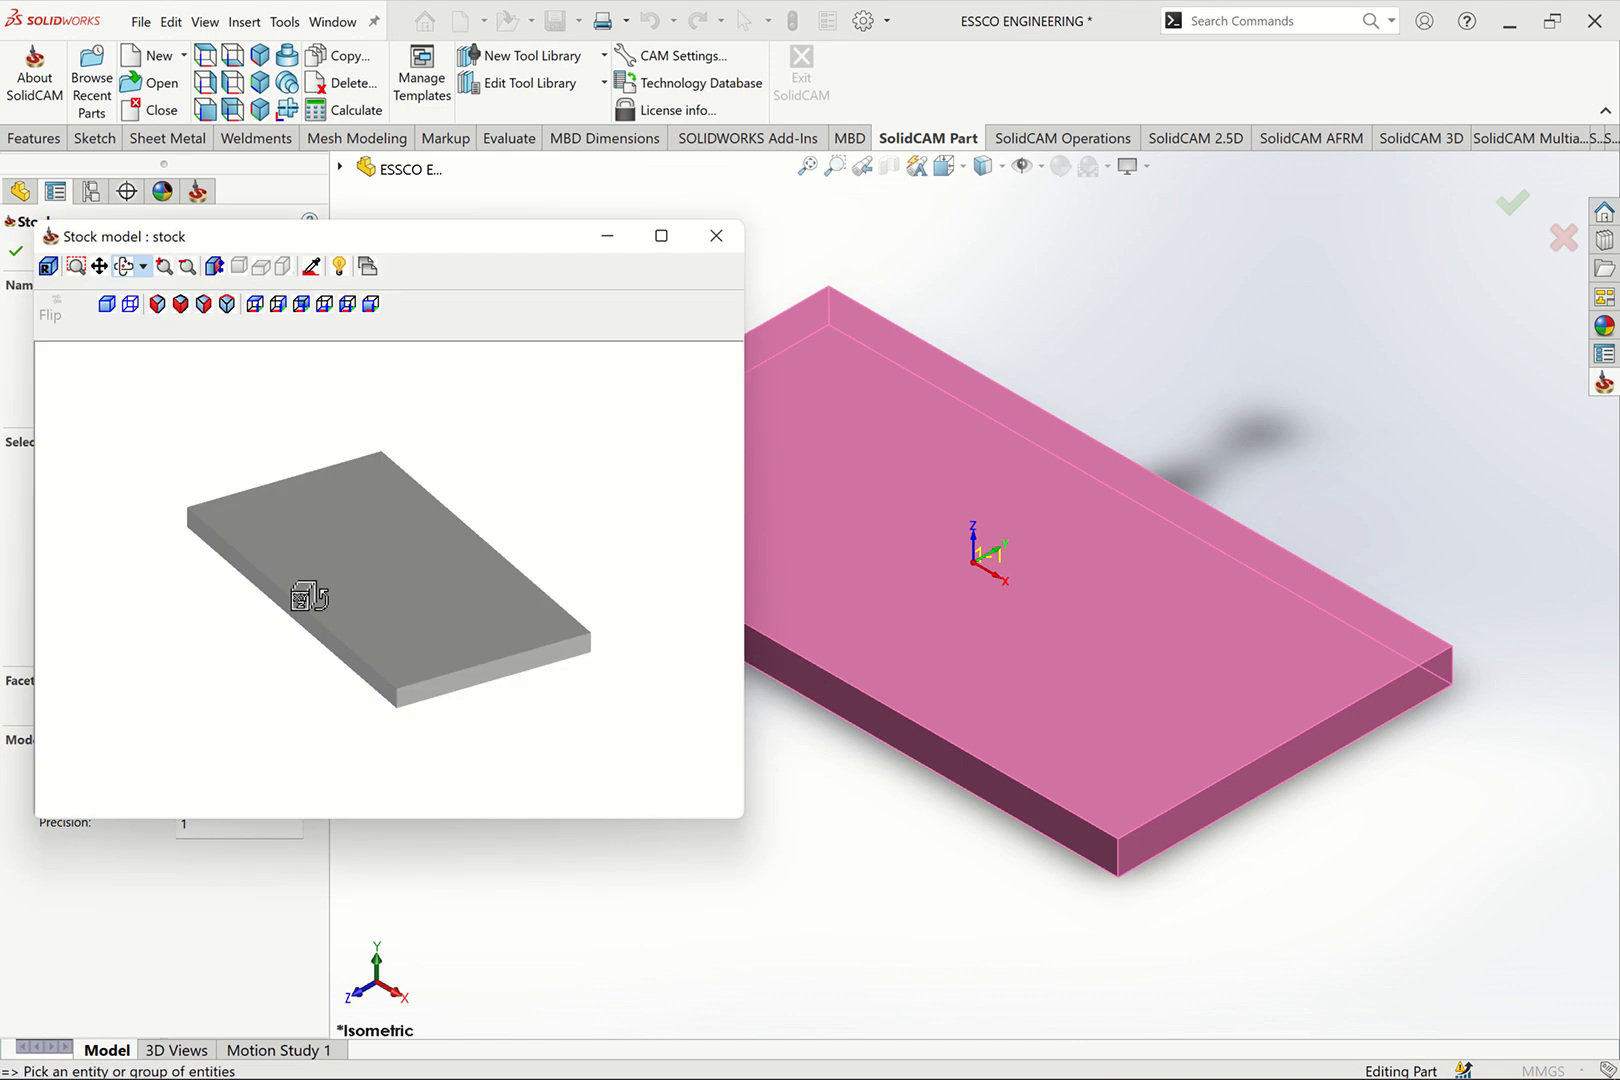
{"action": "left_click_drag", "start_coordinate": [307, 589], "coordinate": [543, 497]}
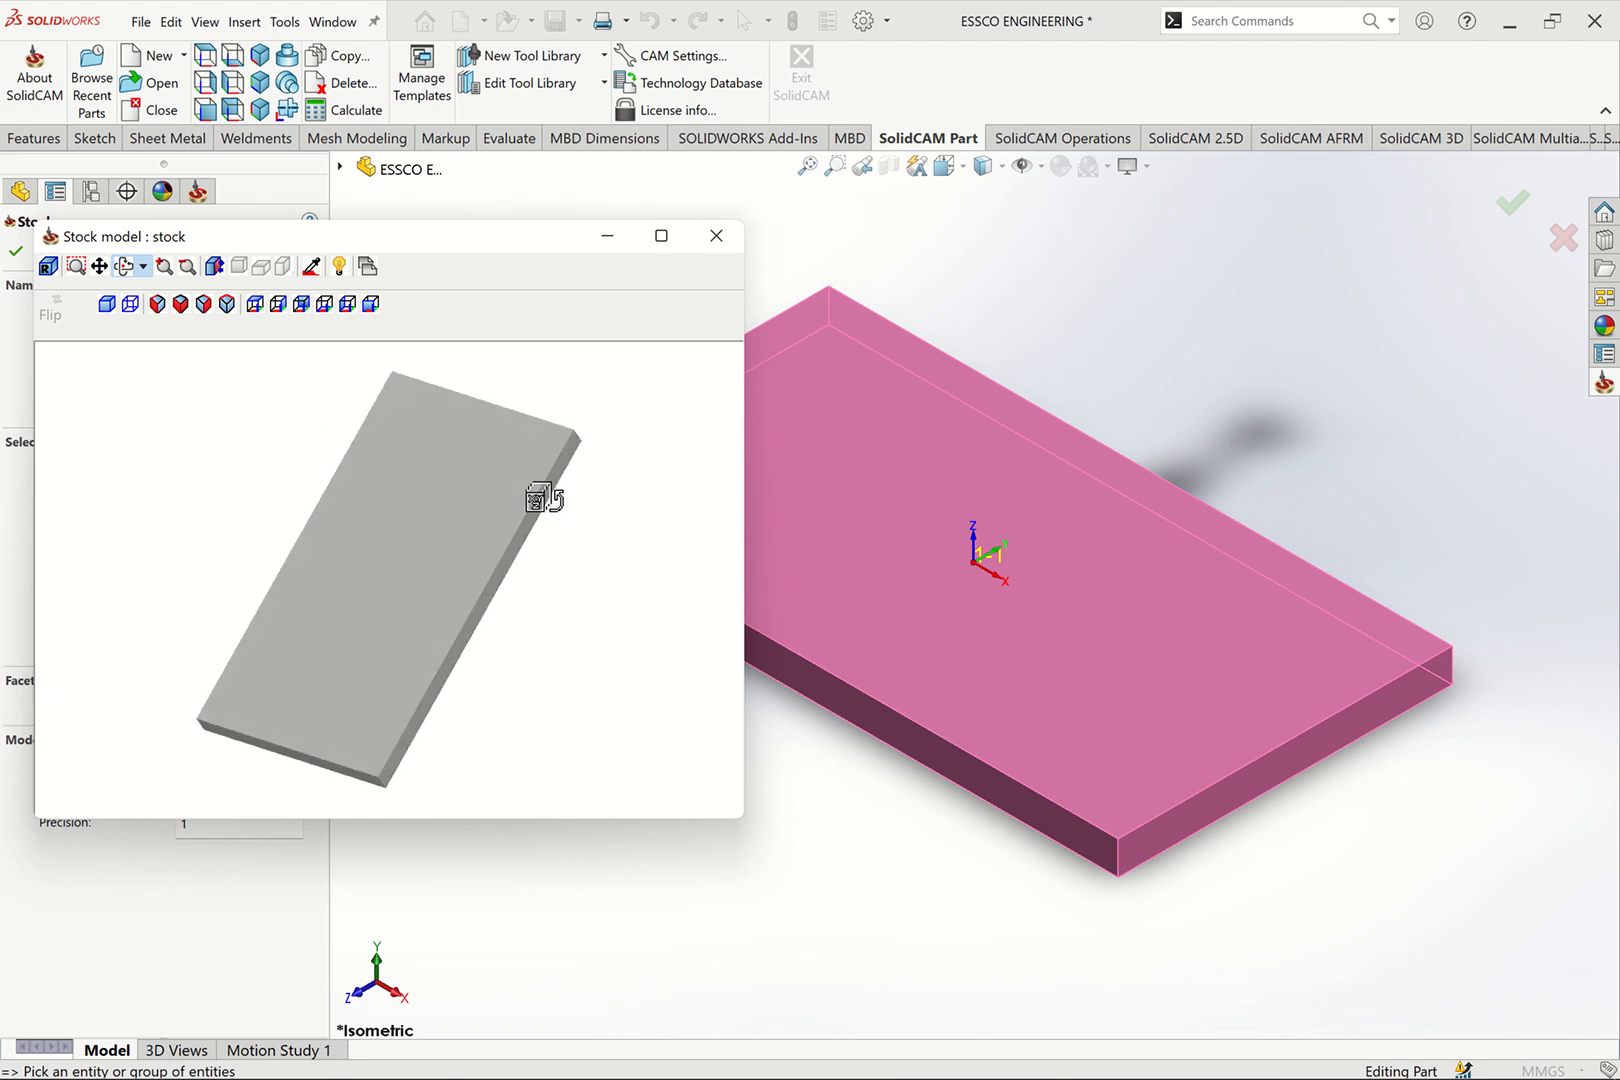
{"action": "left_click", "coordinate": [700, 245]}
{"action": "left_click", "coordinate": [15, 251]}
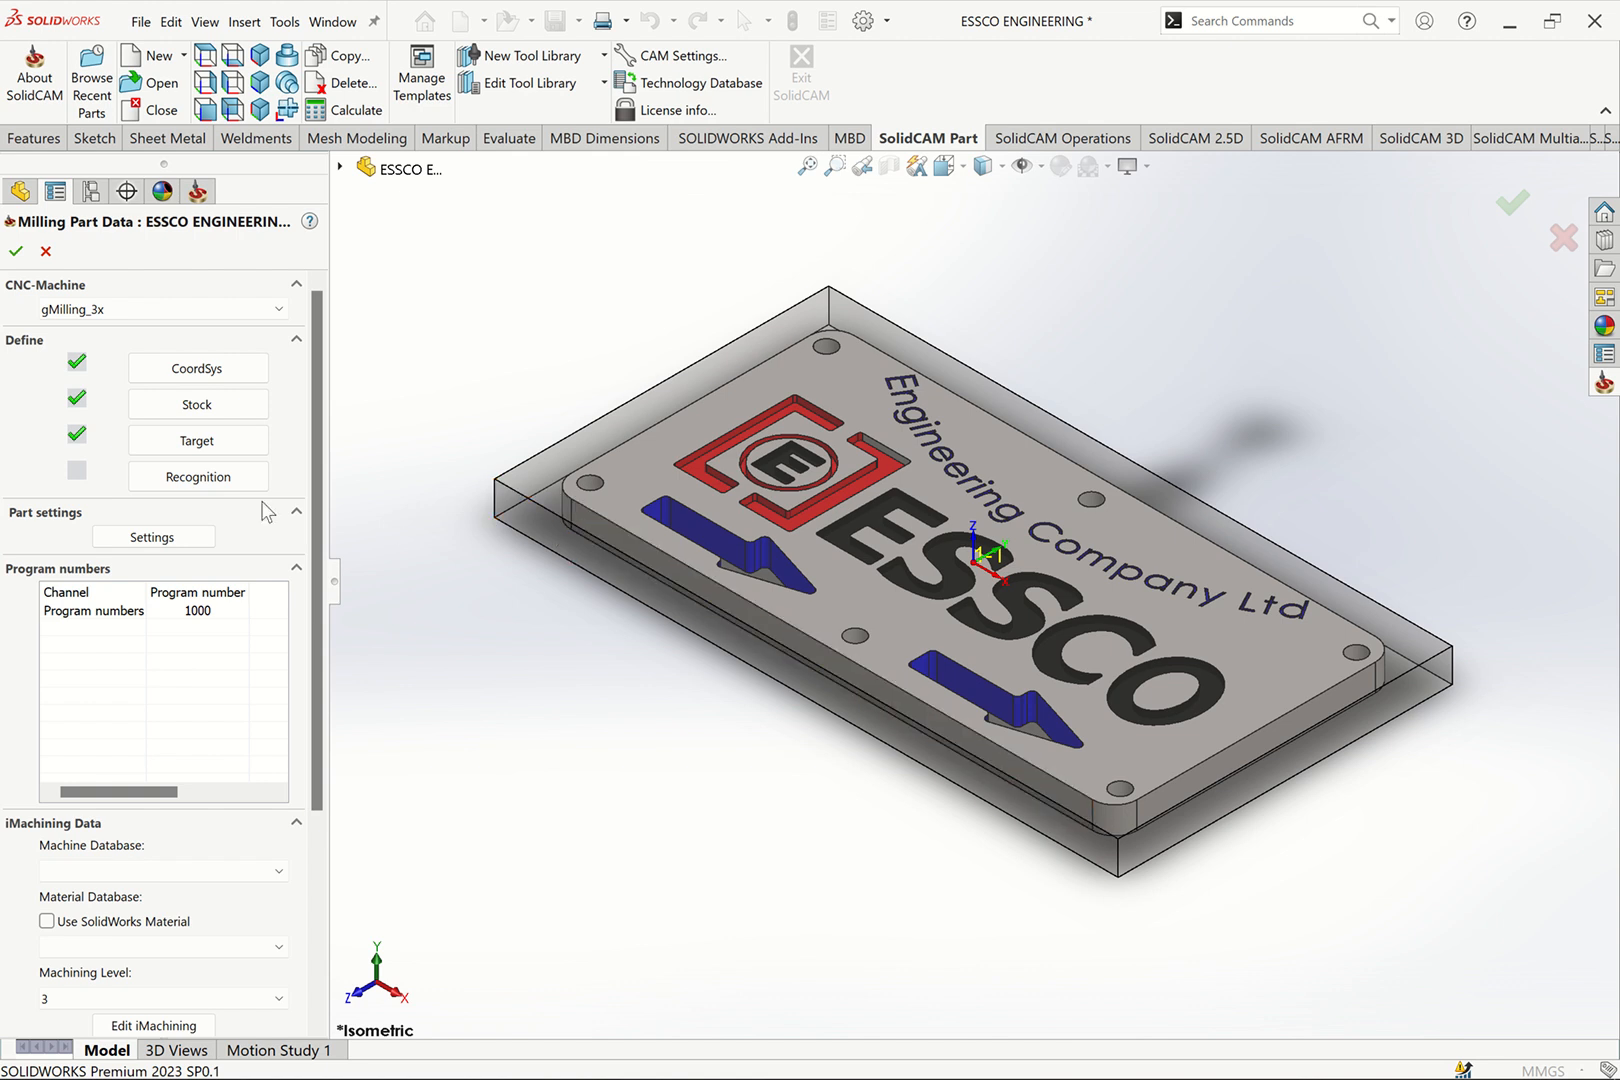
Preview the engraved plate body as the target model and accept the target definition
{"action": "left_click", "coordinate": [208, 443]}
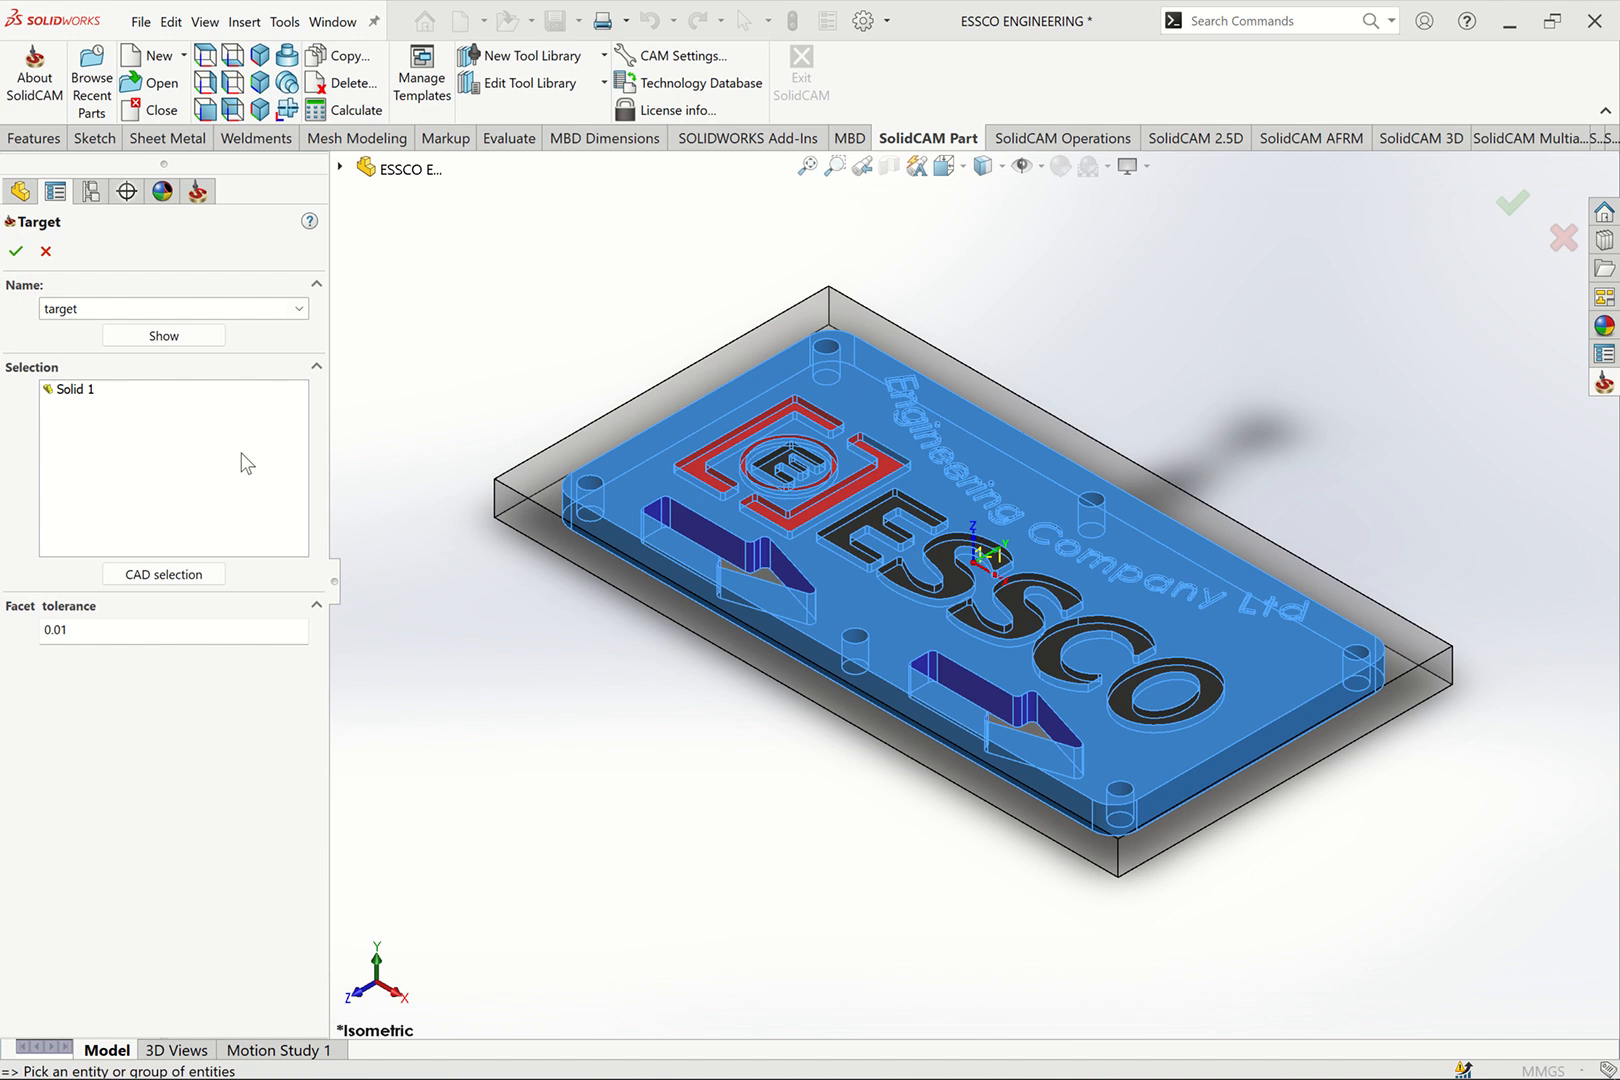
{"action": "left_click", "coordinate": [158, 335]}
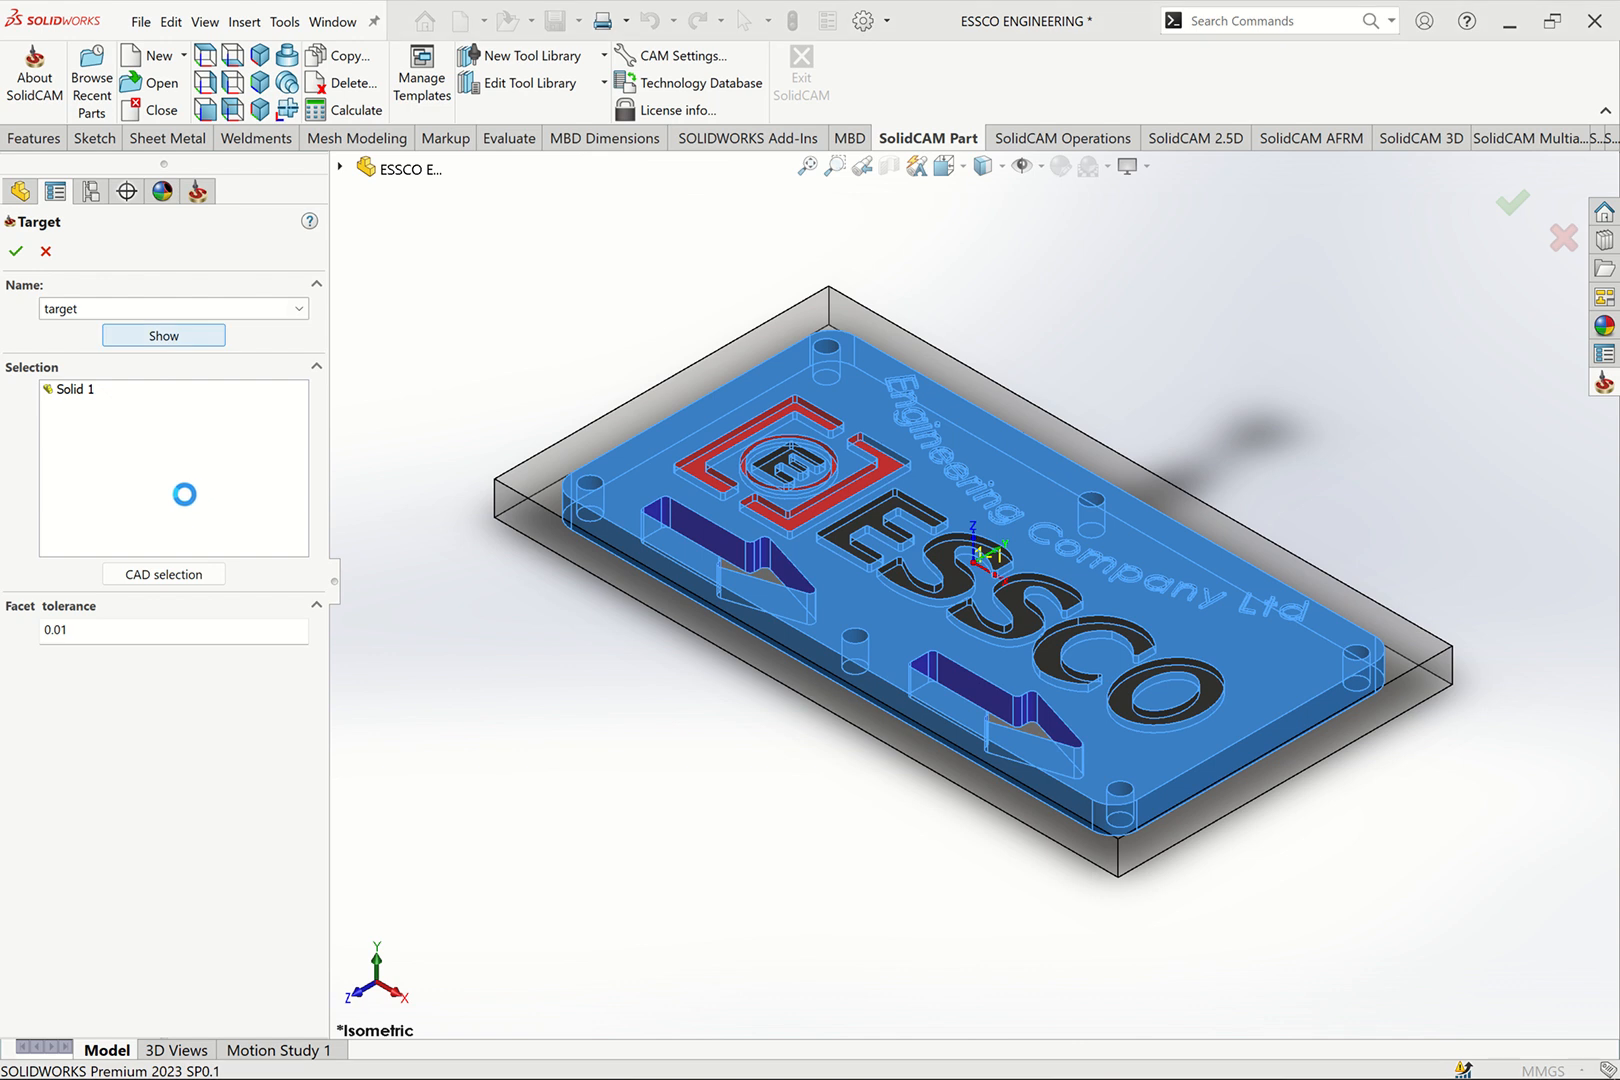
{"action": "mouse_move", "coordinate": [304, 571]}
{"action": "left_mouse_down"}
{"action": "mouse_move", "coordinate": [255, 602]}
{"action": "mouse_move", "coordinate": [362, 571]}
{"action": "mouse_move", "coordinate": [402, 624]}
{"action": "mouse_move", "coordinate": [329, 644]}
{"action": "mouse_move", "coordinate": [358, 622]}
{"action": "mouse_move", "coordinate": [418, 667]}
{"action": "mouse_move", "coordinate": [430, 701]}
{"action": "mouse_move", "coordinate": [318, 673]}
{"action": "mouse_move", "coordinate": [308, 620]}
{"action": "mouse_move", "coordinate": [333, 654]}
{"action": "mouse_move", "coordinate": [395, 651]}
{"action": "mouse_move", "coordinate": [391, 618]}
{"action": "mouse_move", "coordinate": [308, 580]}
{"action": "mouse_move", "coordinate": [289, 607]}
{"action": "mouse_move", "coordinate": [315, 589]}
{"action": "left_mouse_up"}
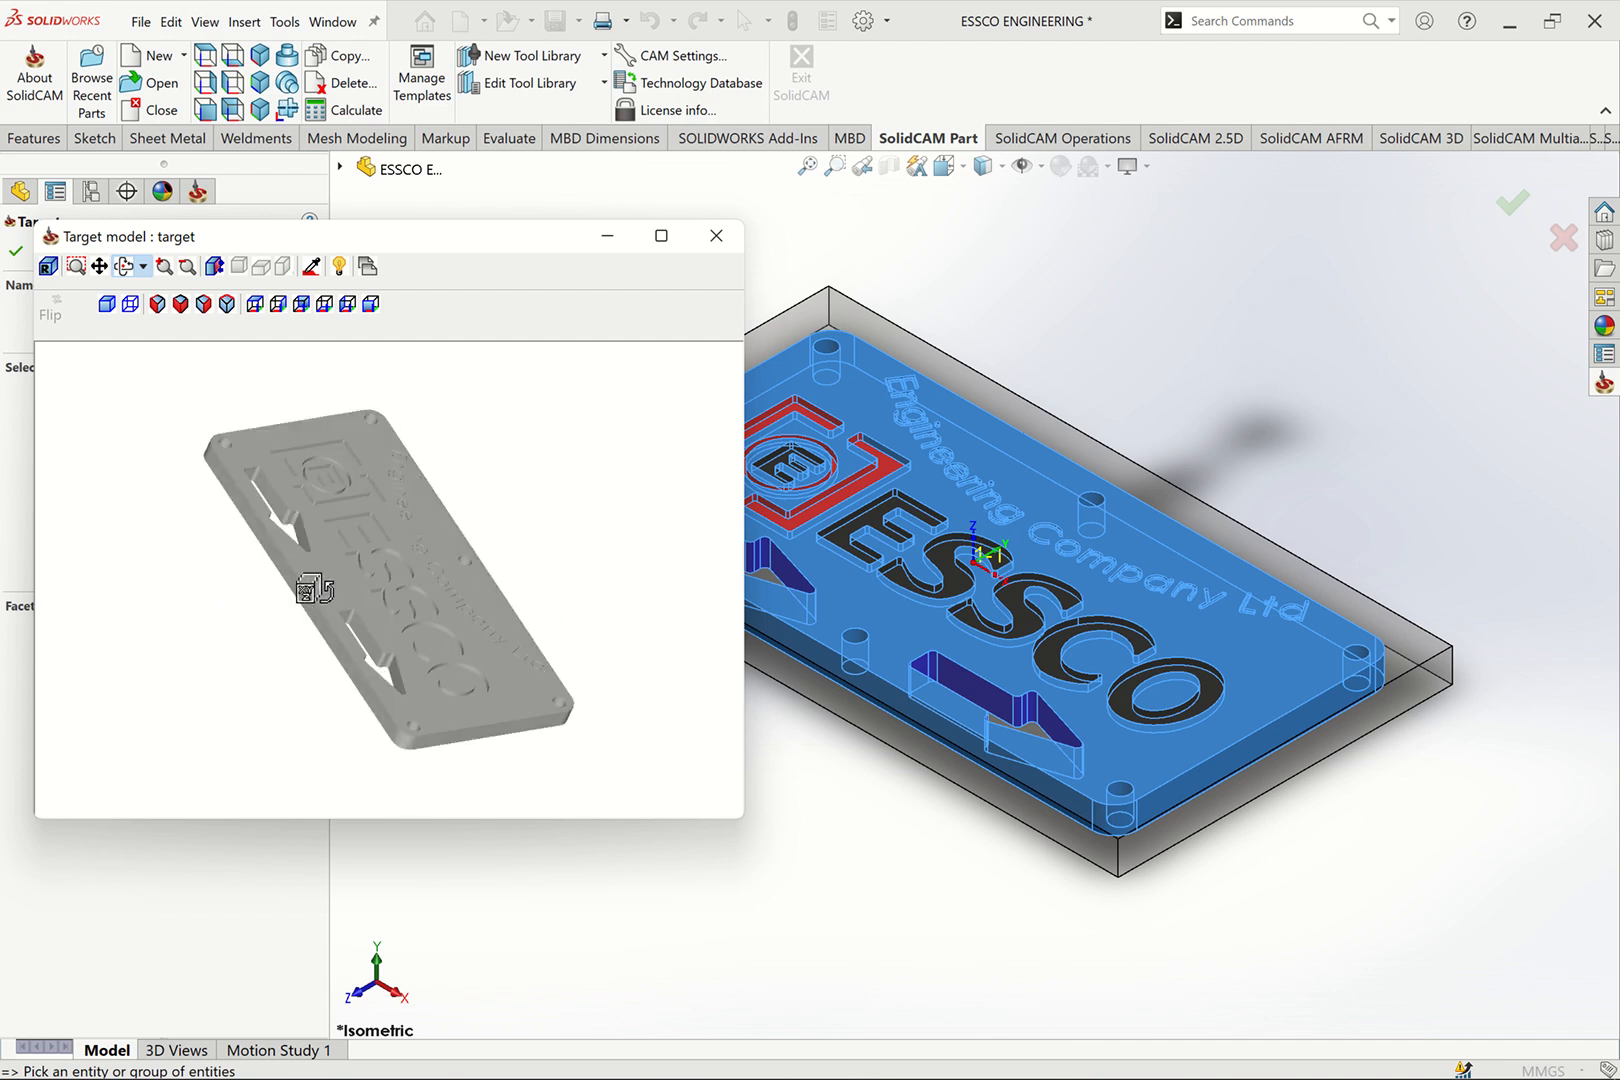
{"action": "left_click", "coordinate": [715, 237]}
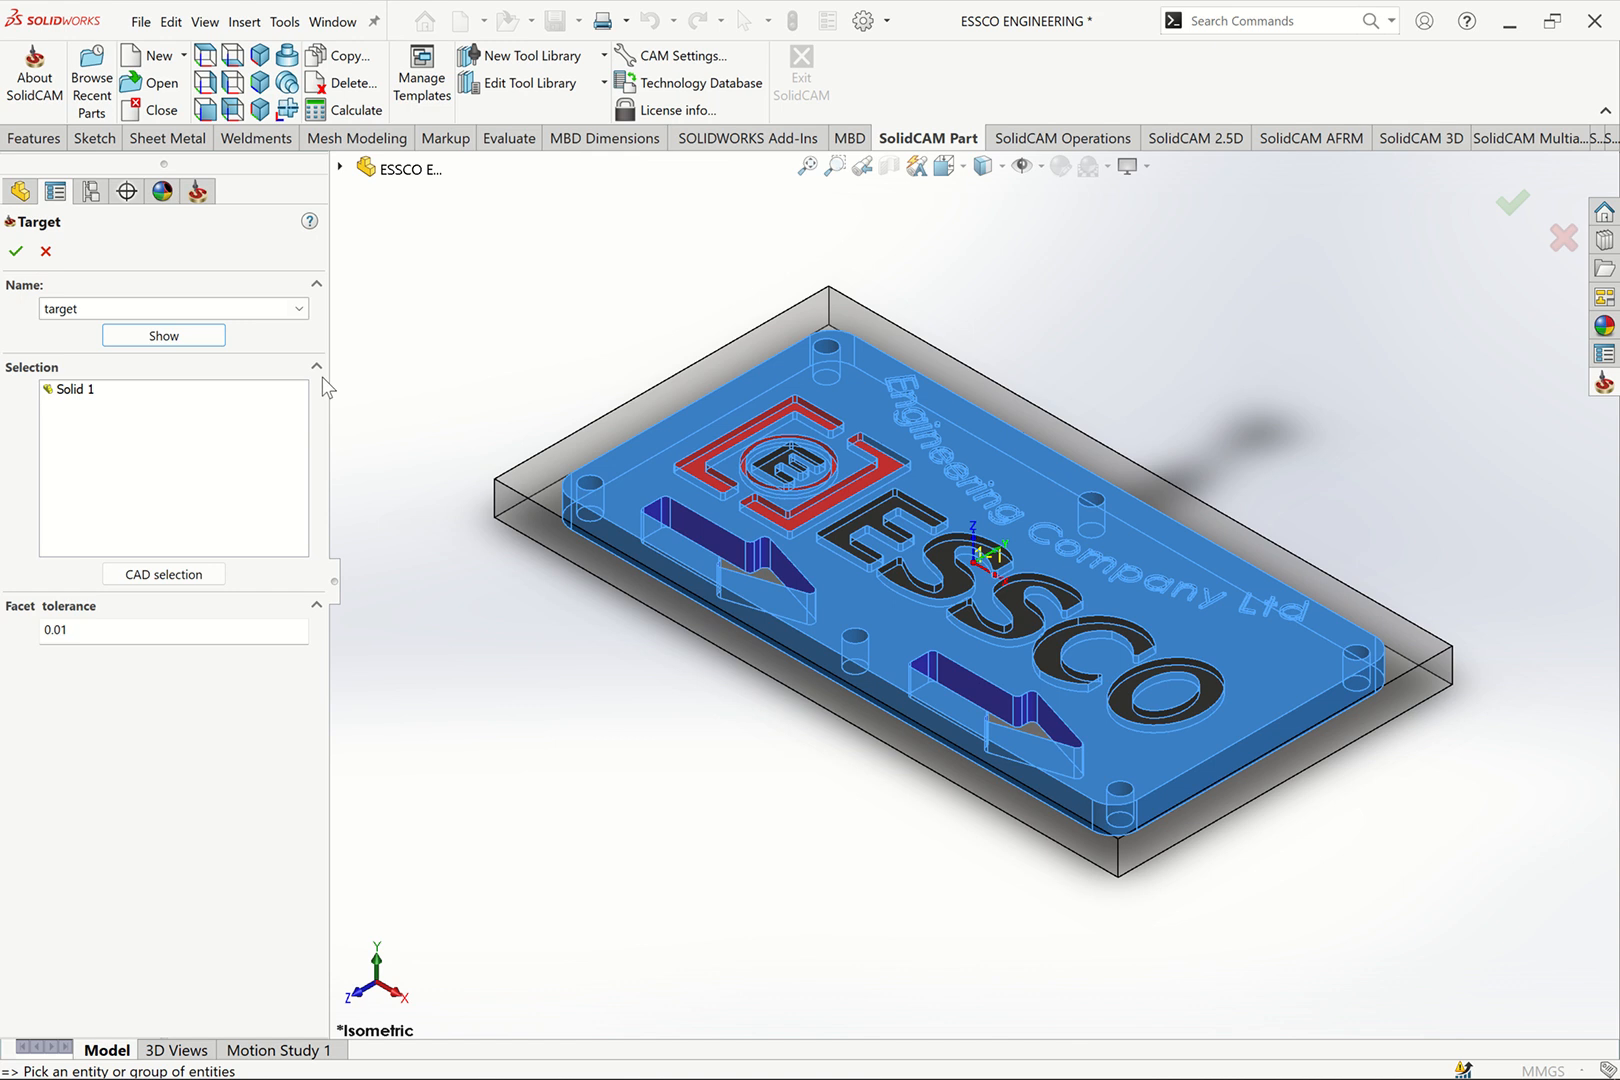
{"action": "left_click", "coordinate": [15, 251]}
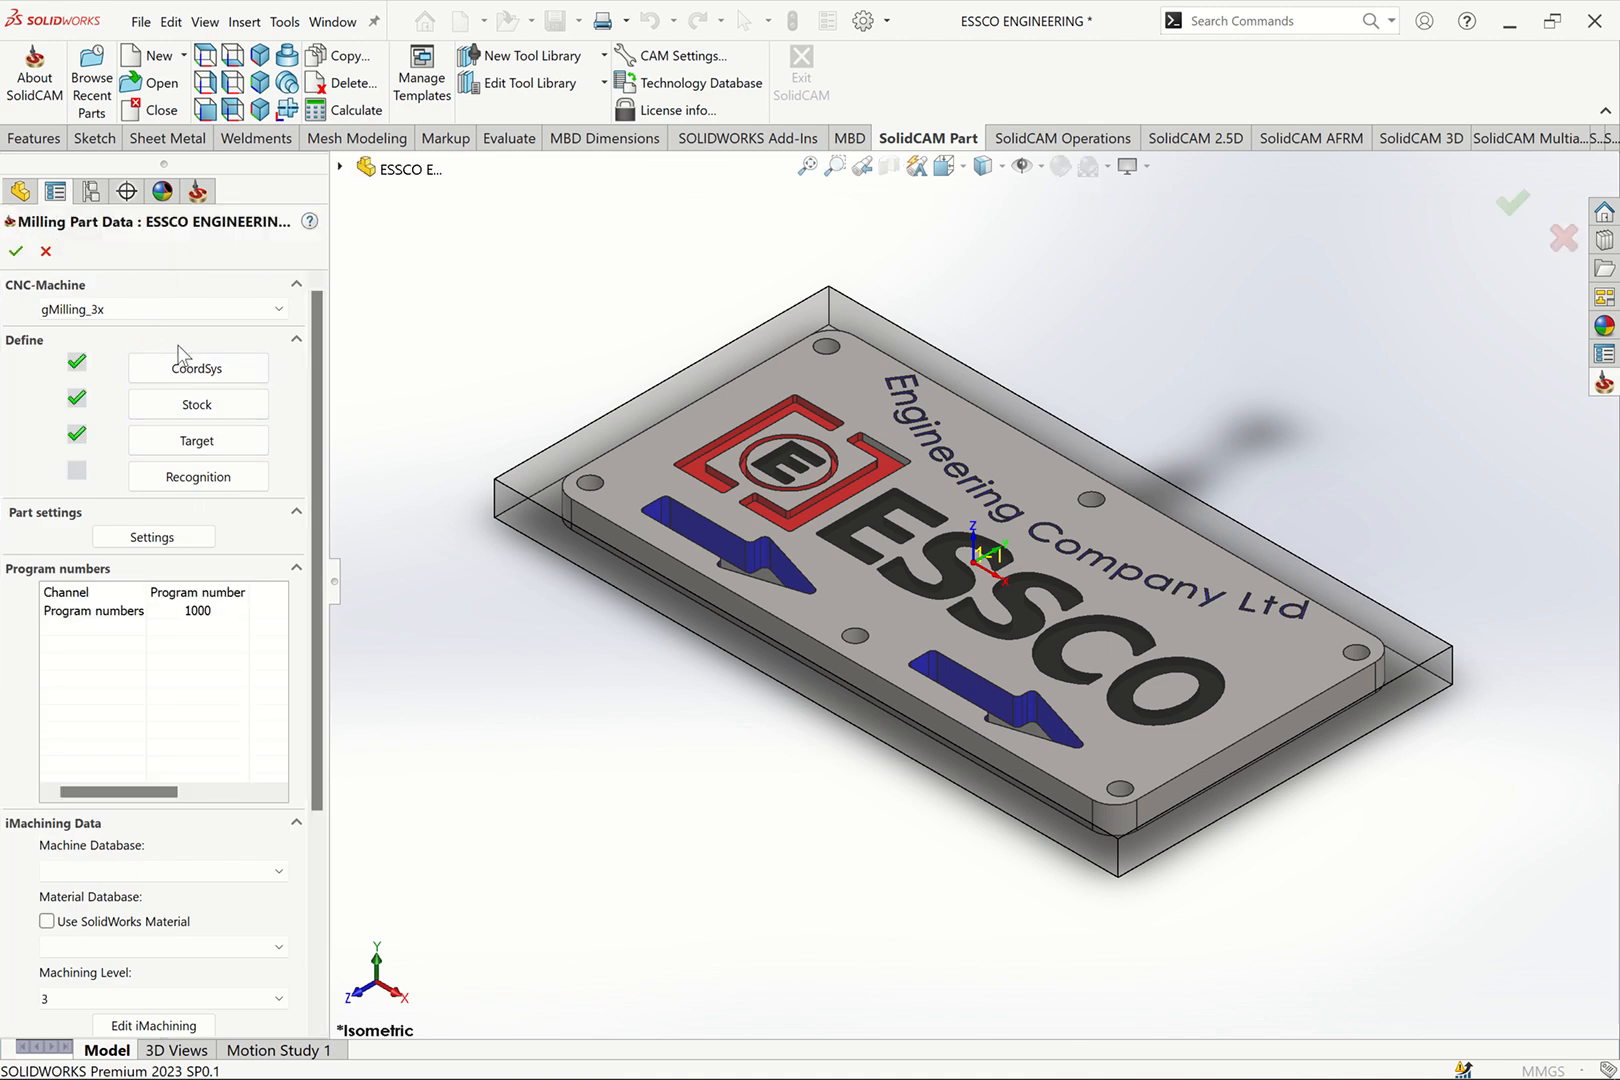
Run hole recognition on the plate and accept the recognized hole geometry
{"action": "left_click", "coordinate": [194, 479]}
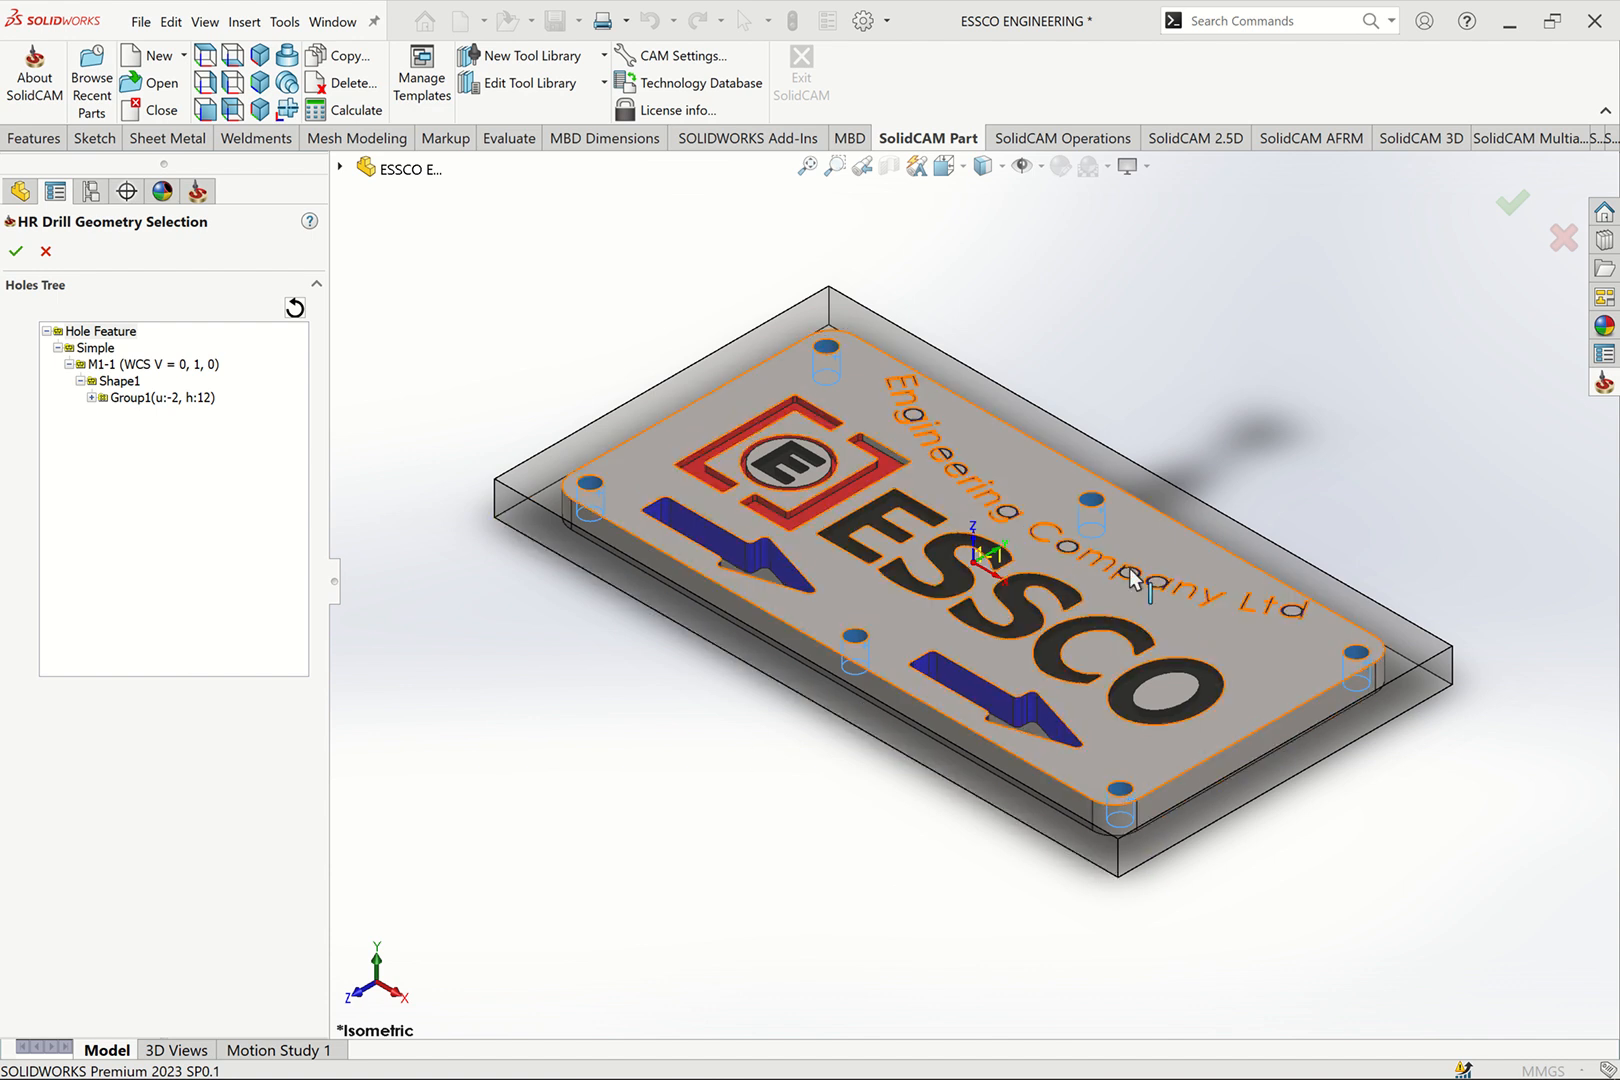
{"action": "left_click", "coordinate": [16, 252]}
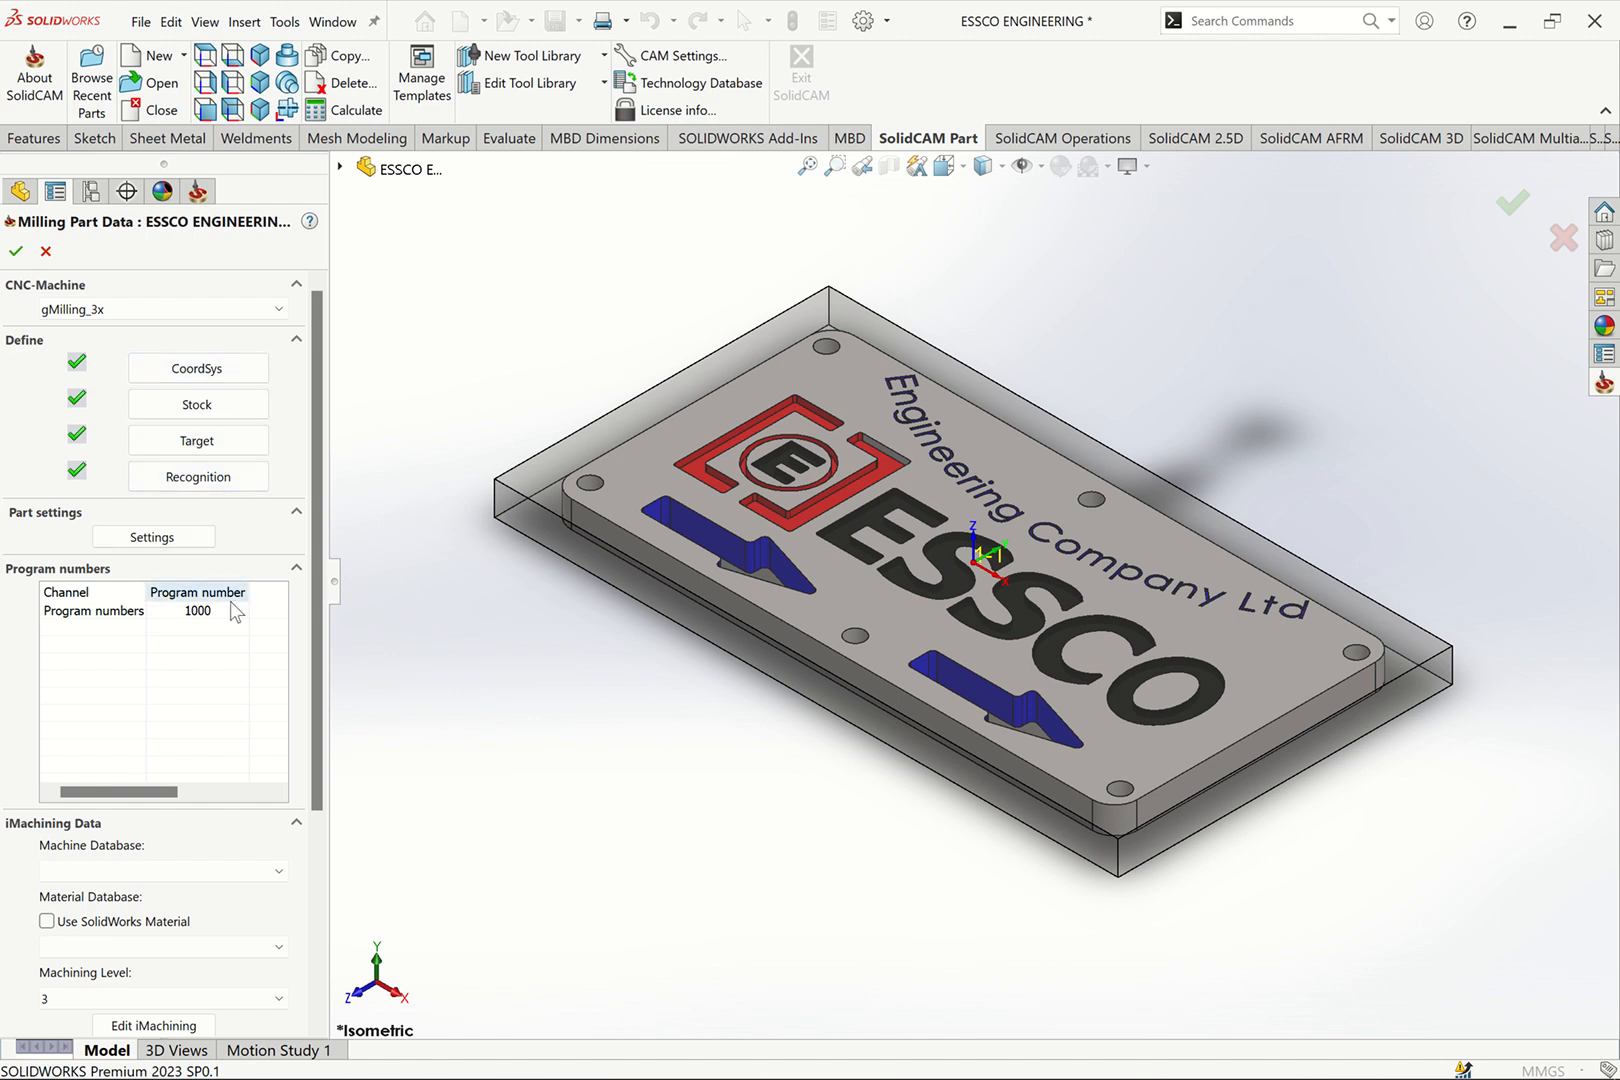
Set the iMachining machine database of the milling part to Siemens
{"action": "scroll", "coordinate": [306, 757], "scroll_direction": "down", "scroll_amount": 3}
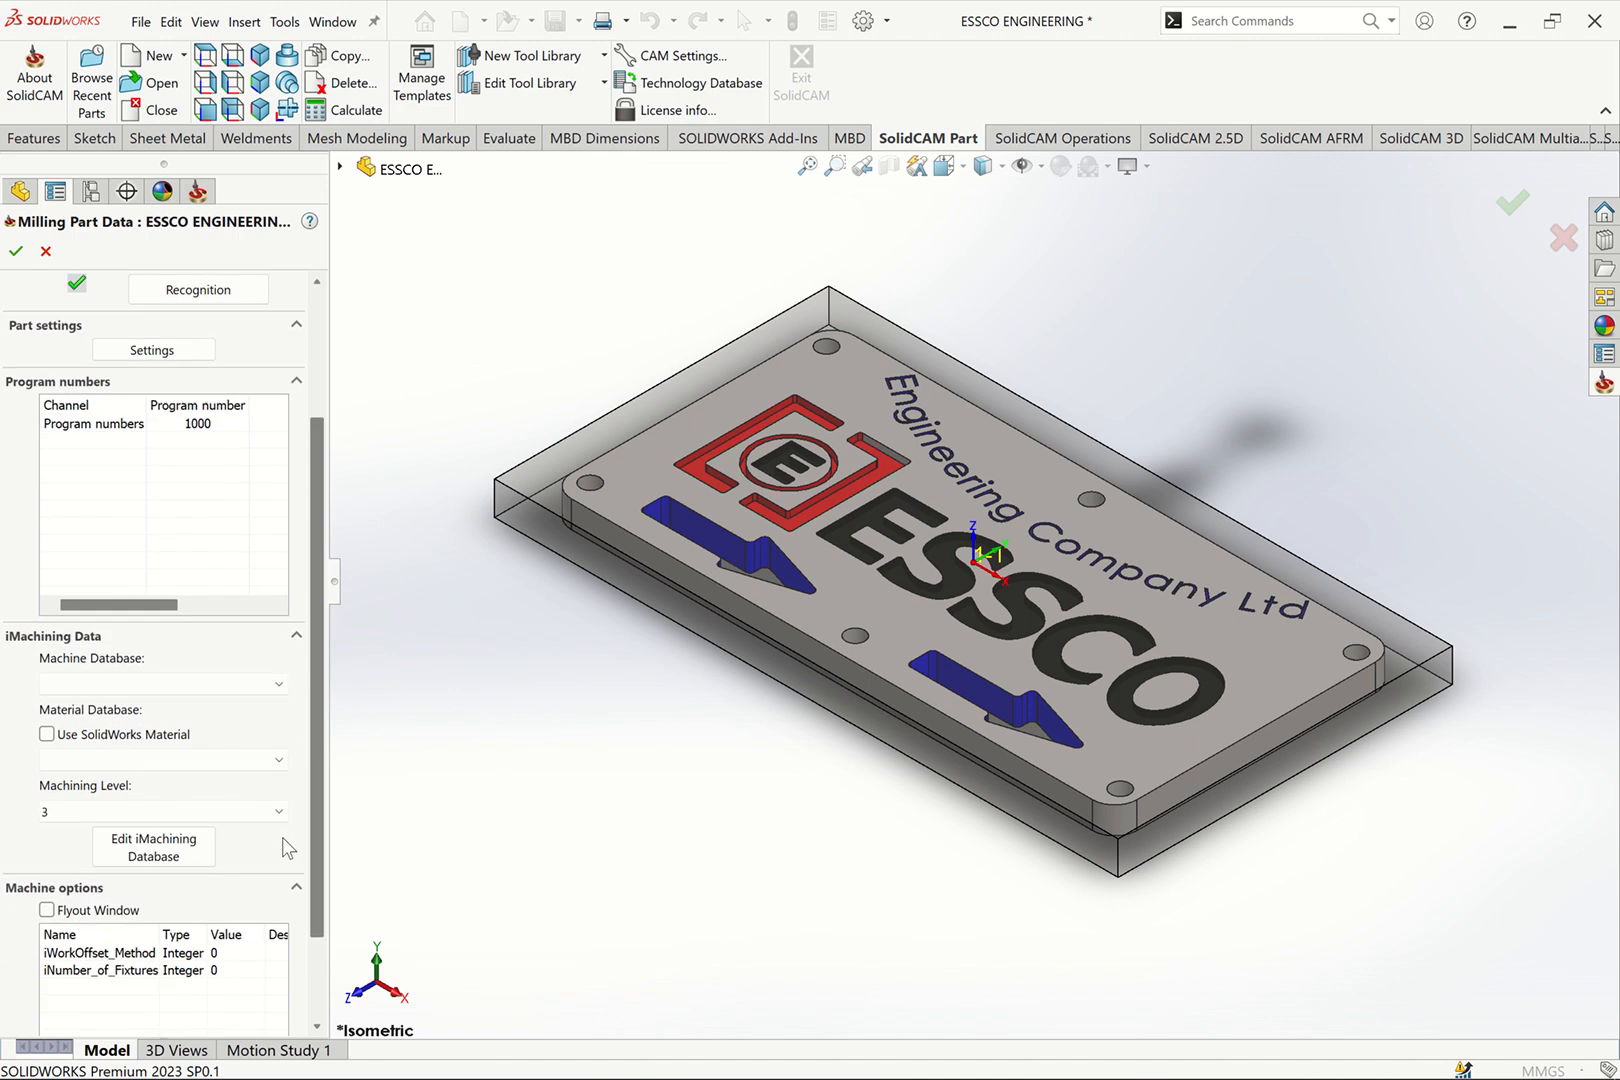
{"action": "left_click", "coordinate": [260, 684]}
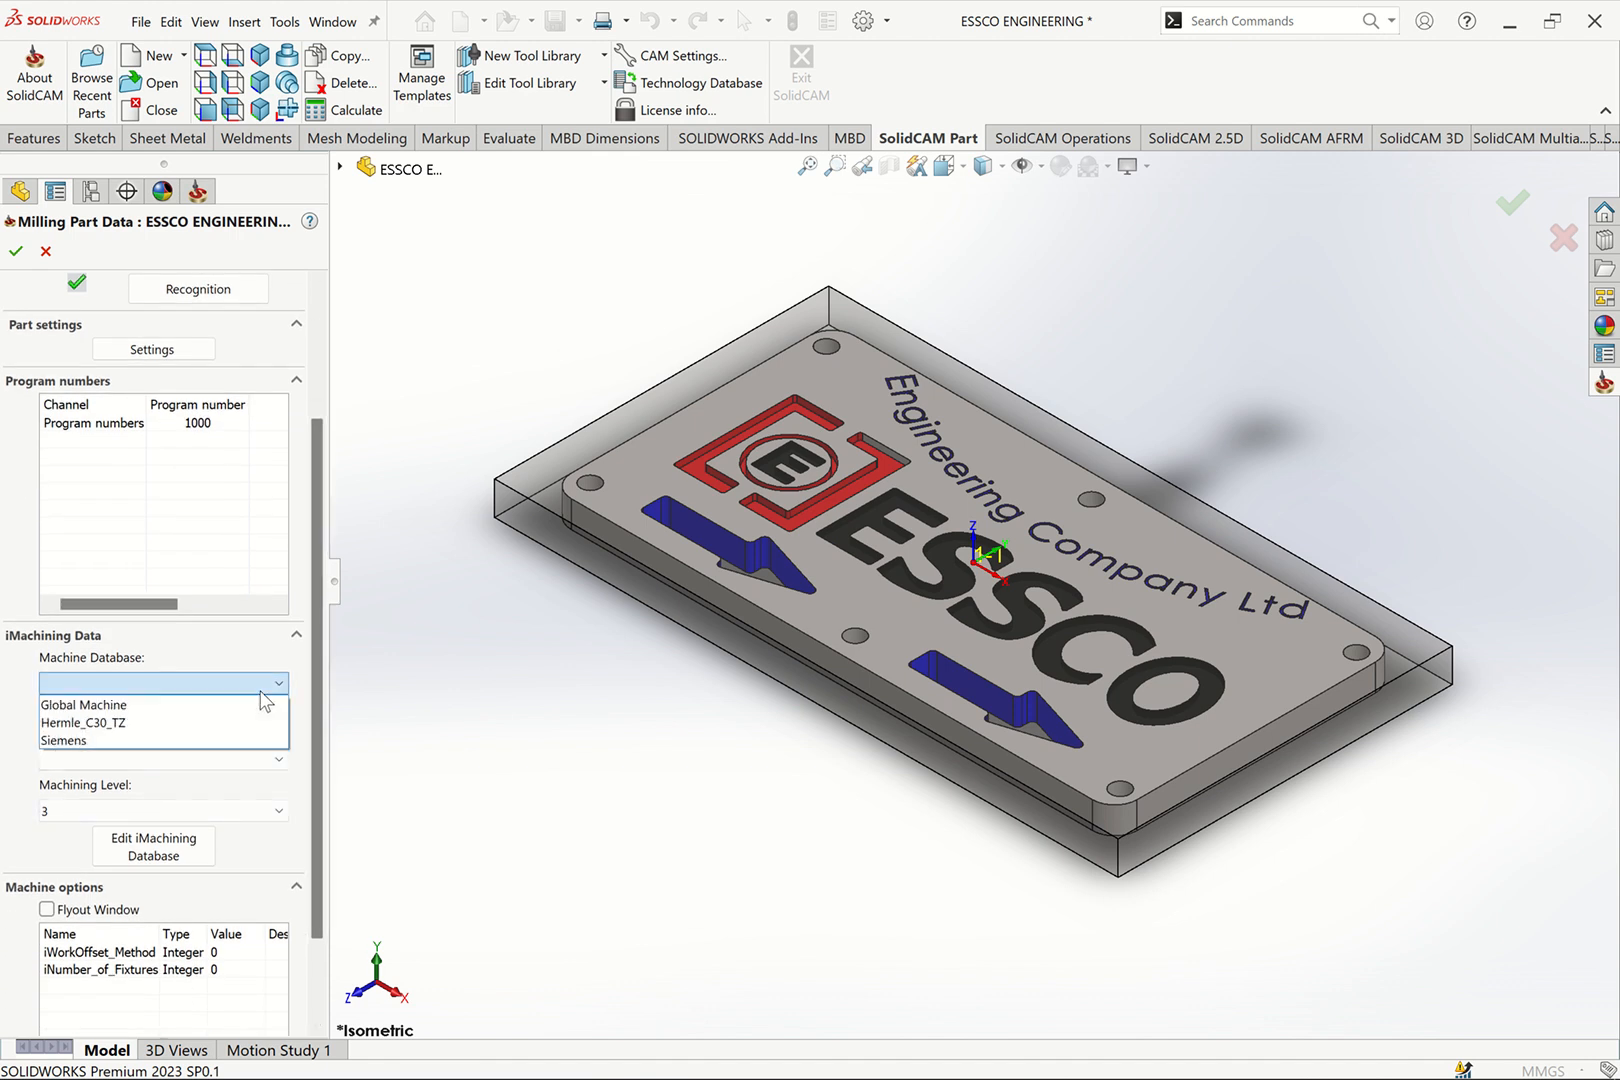
{"action": "left_click", "coordinate": [124, 729]}
{"action": "left_click", "coordinate": [170, 684]}
{"action": "left_click", "coordinate": [120, 742]}
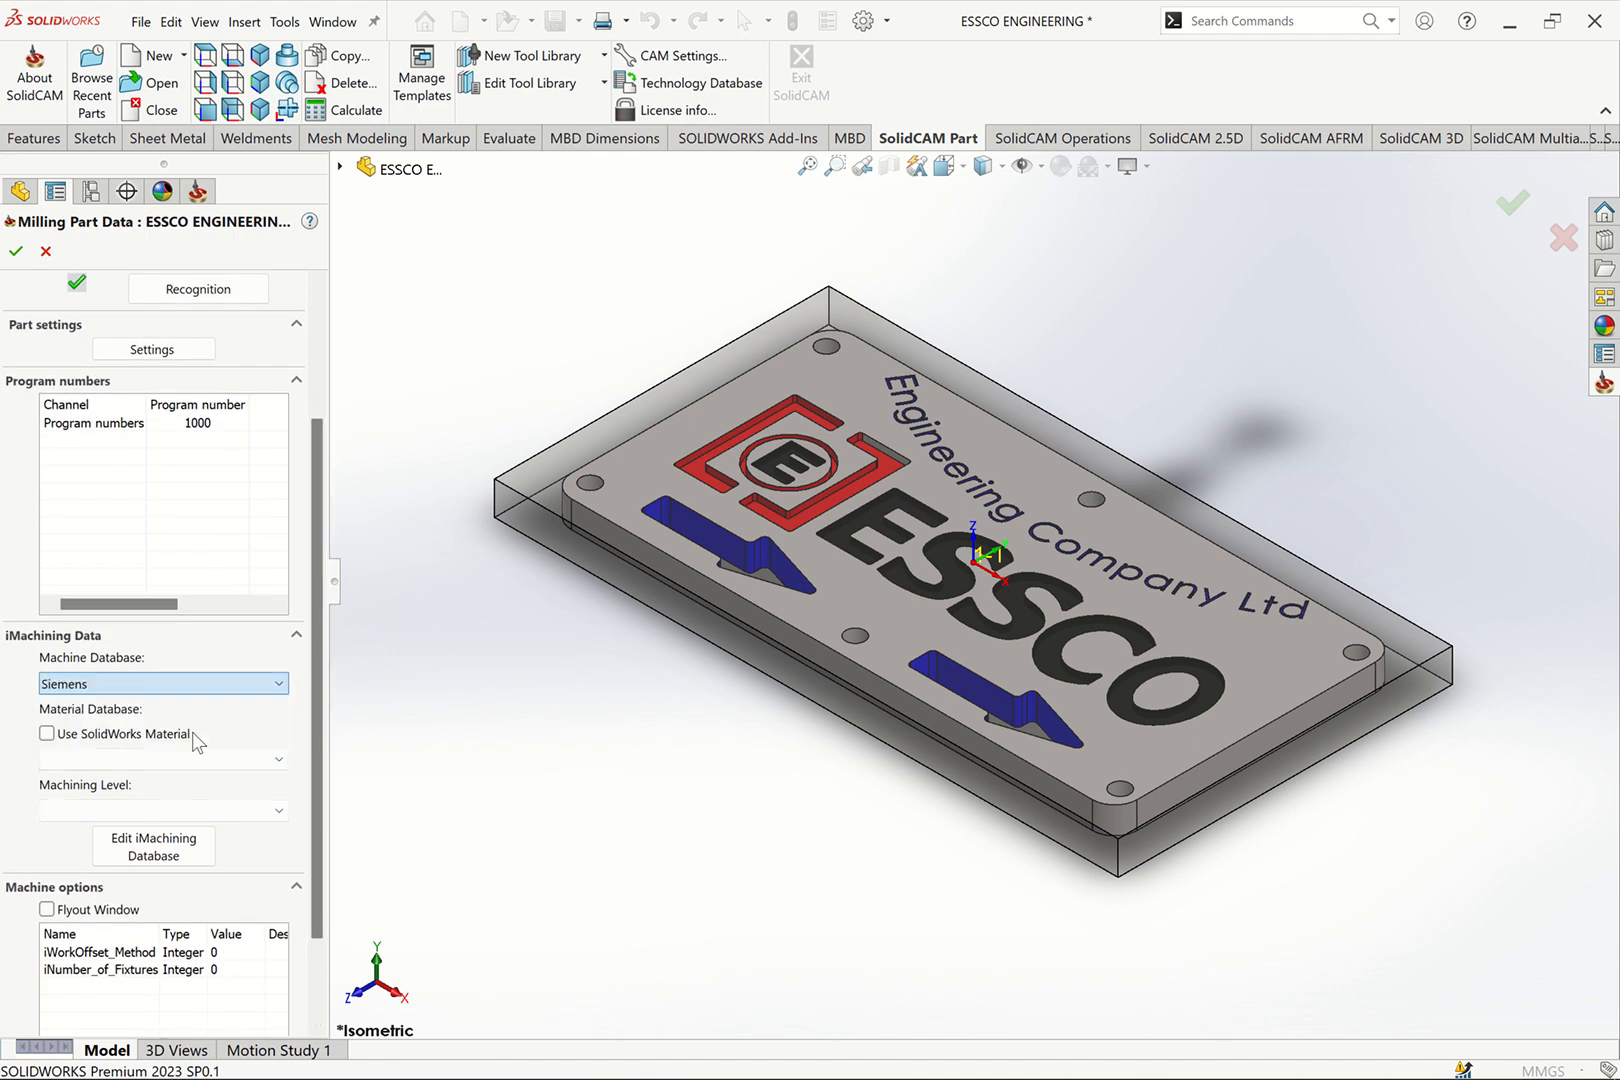
Set the iMachining material database to Aluminum_90BHN-52HRB
{"action": "left_click", "coordinate": [223, 760]}
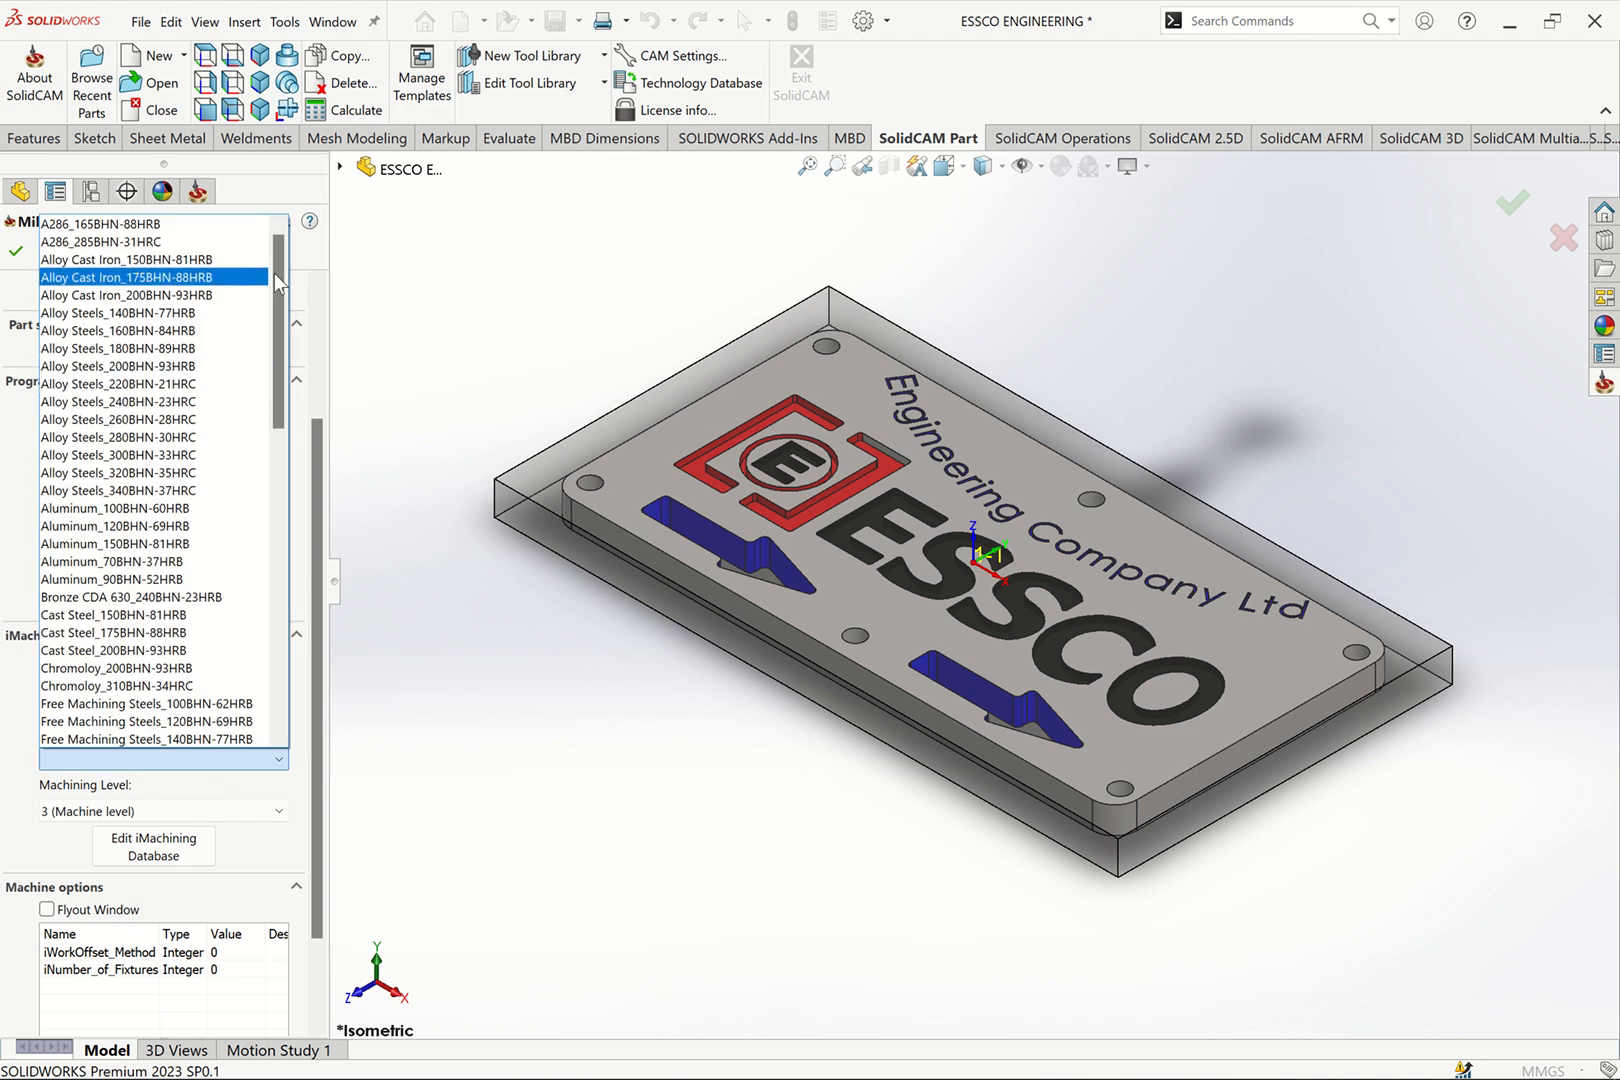
{"action": "scroll", "coordinate": [130, 420], "scroll_direction": "down", "scroll_amount": 2}
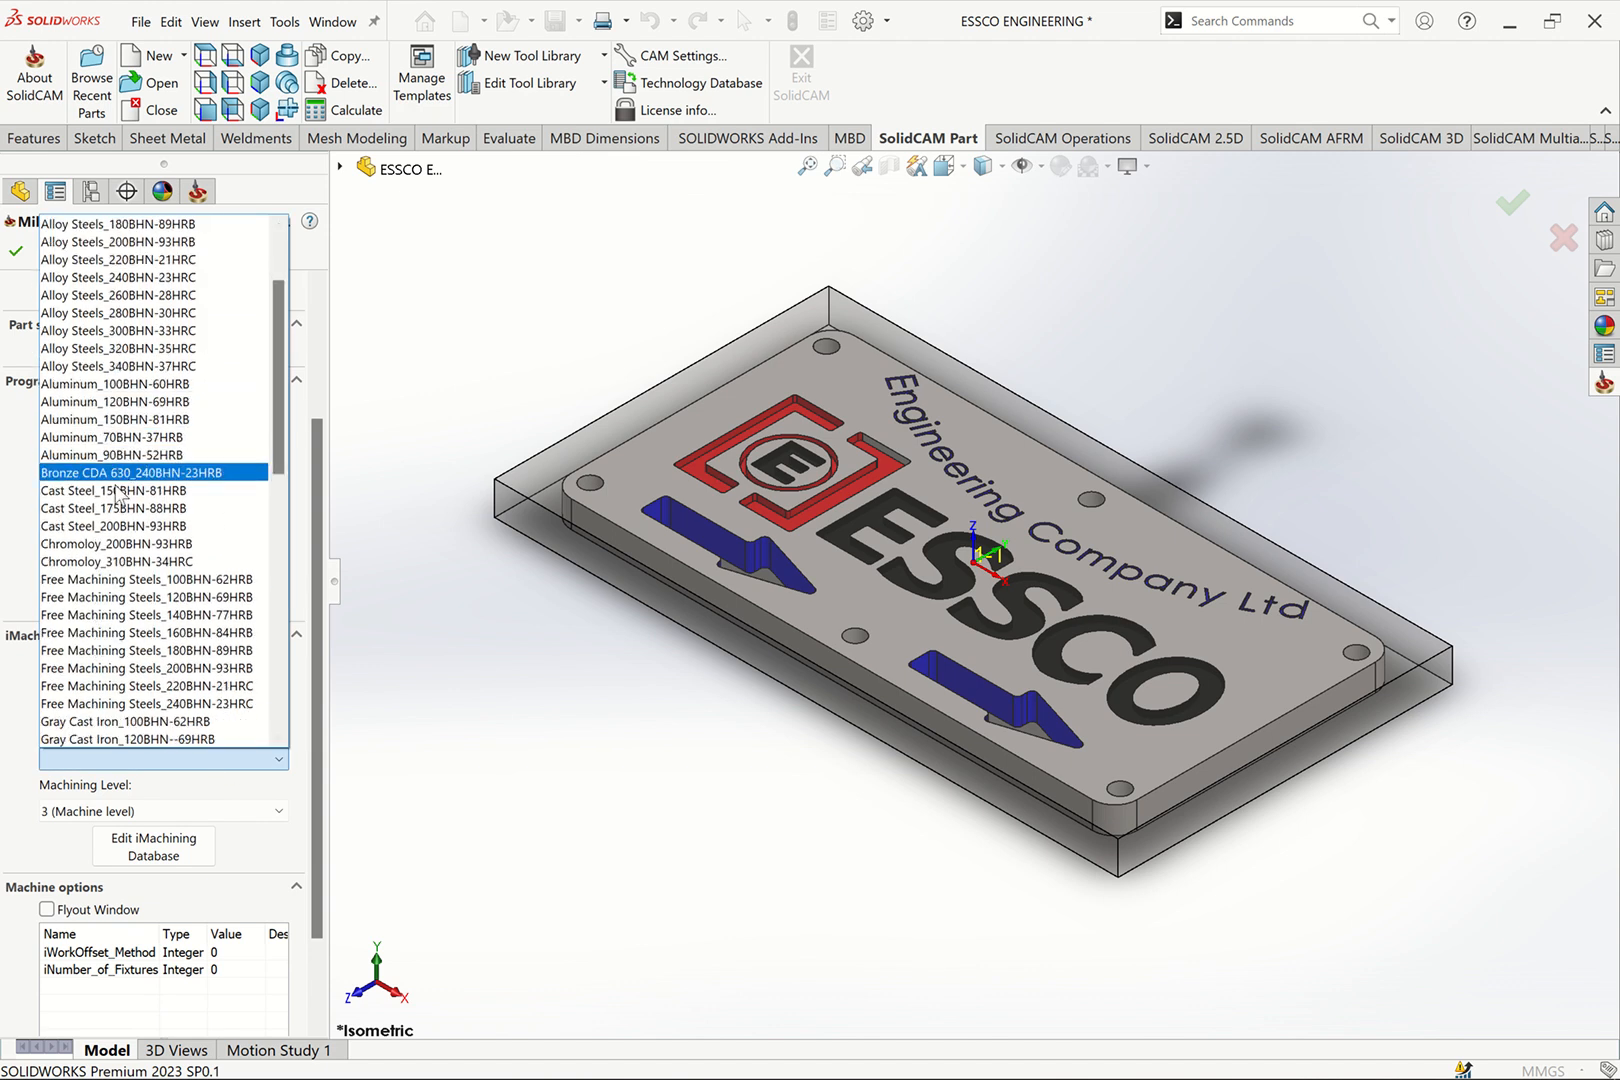
{"action": "scroll", "coordinate": [120, 612], "scroll_direction": "down", "scroll_amount": 5}
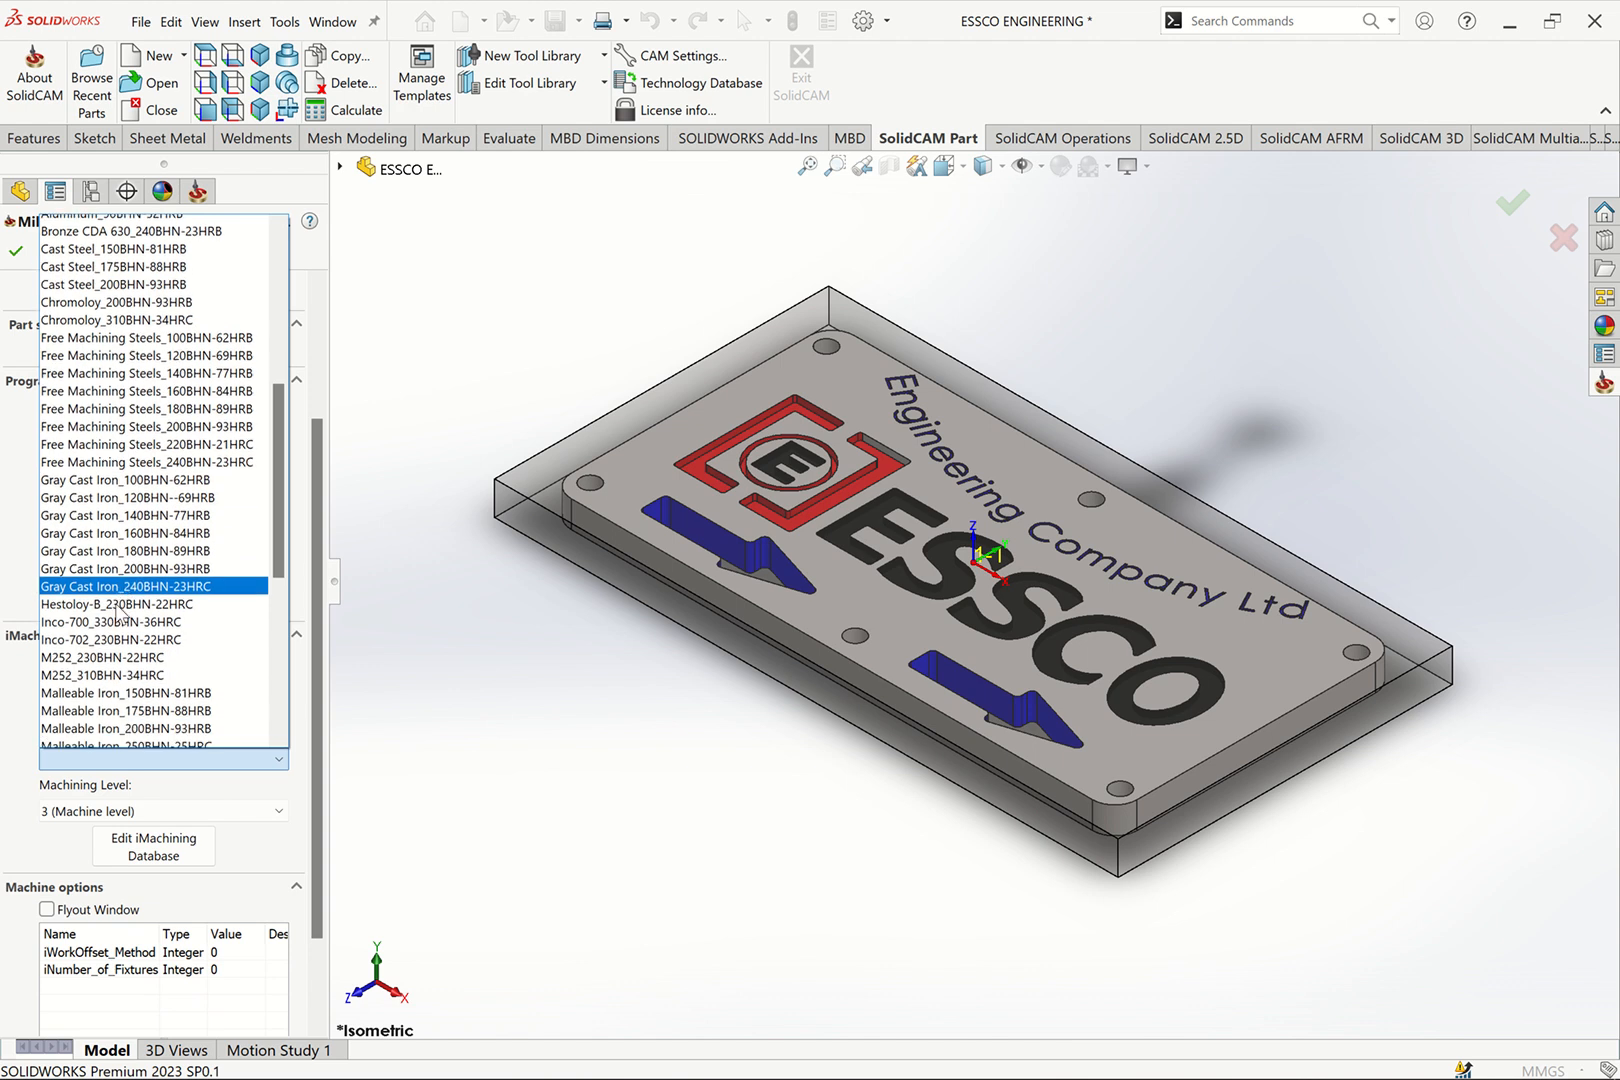
{"action": "scroll", "coordinate": [118, 612], "scroll_direction": "down", "scroll_amount": 8}
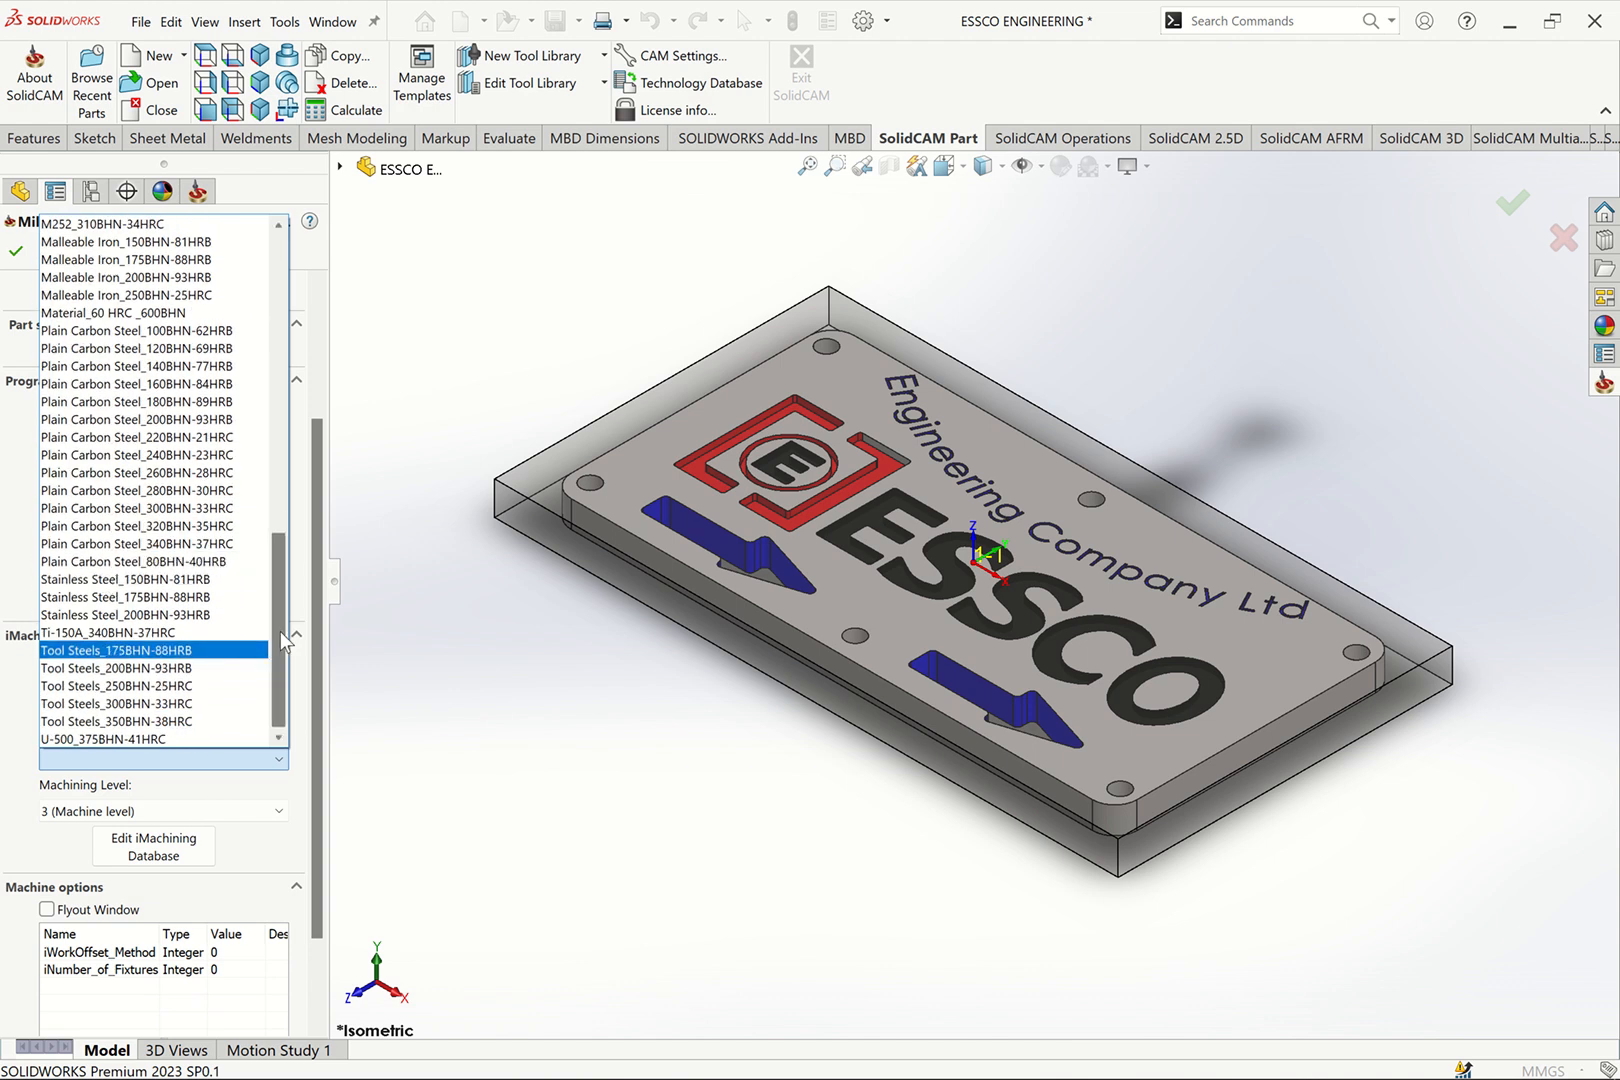
{"action": "scroll", "coordinate": [270, 580], "scroll_direction": "up", "scroll_amount": 8}
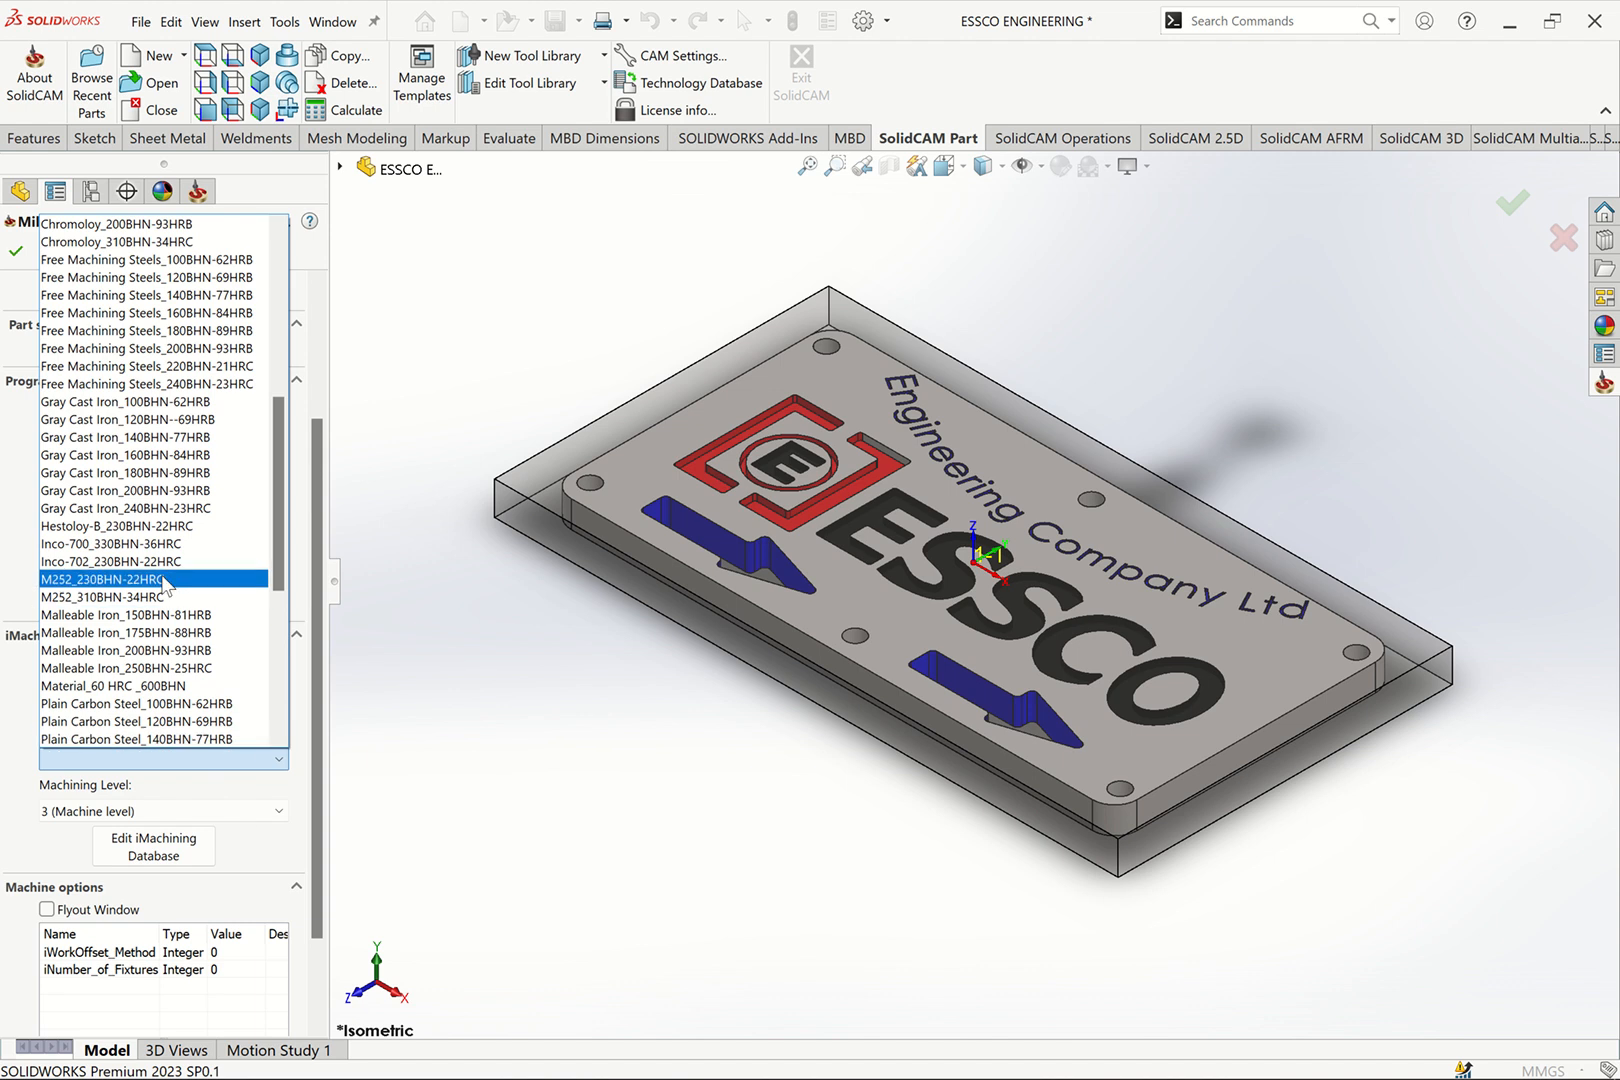
{"action": "scroll", "coordinate": [271, 430], "scroll_direction": "up", "scroll_amount": 4}
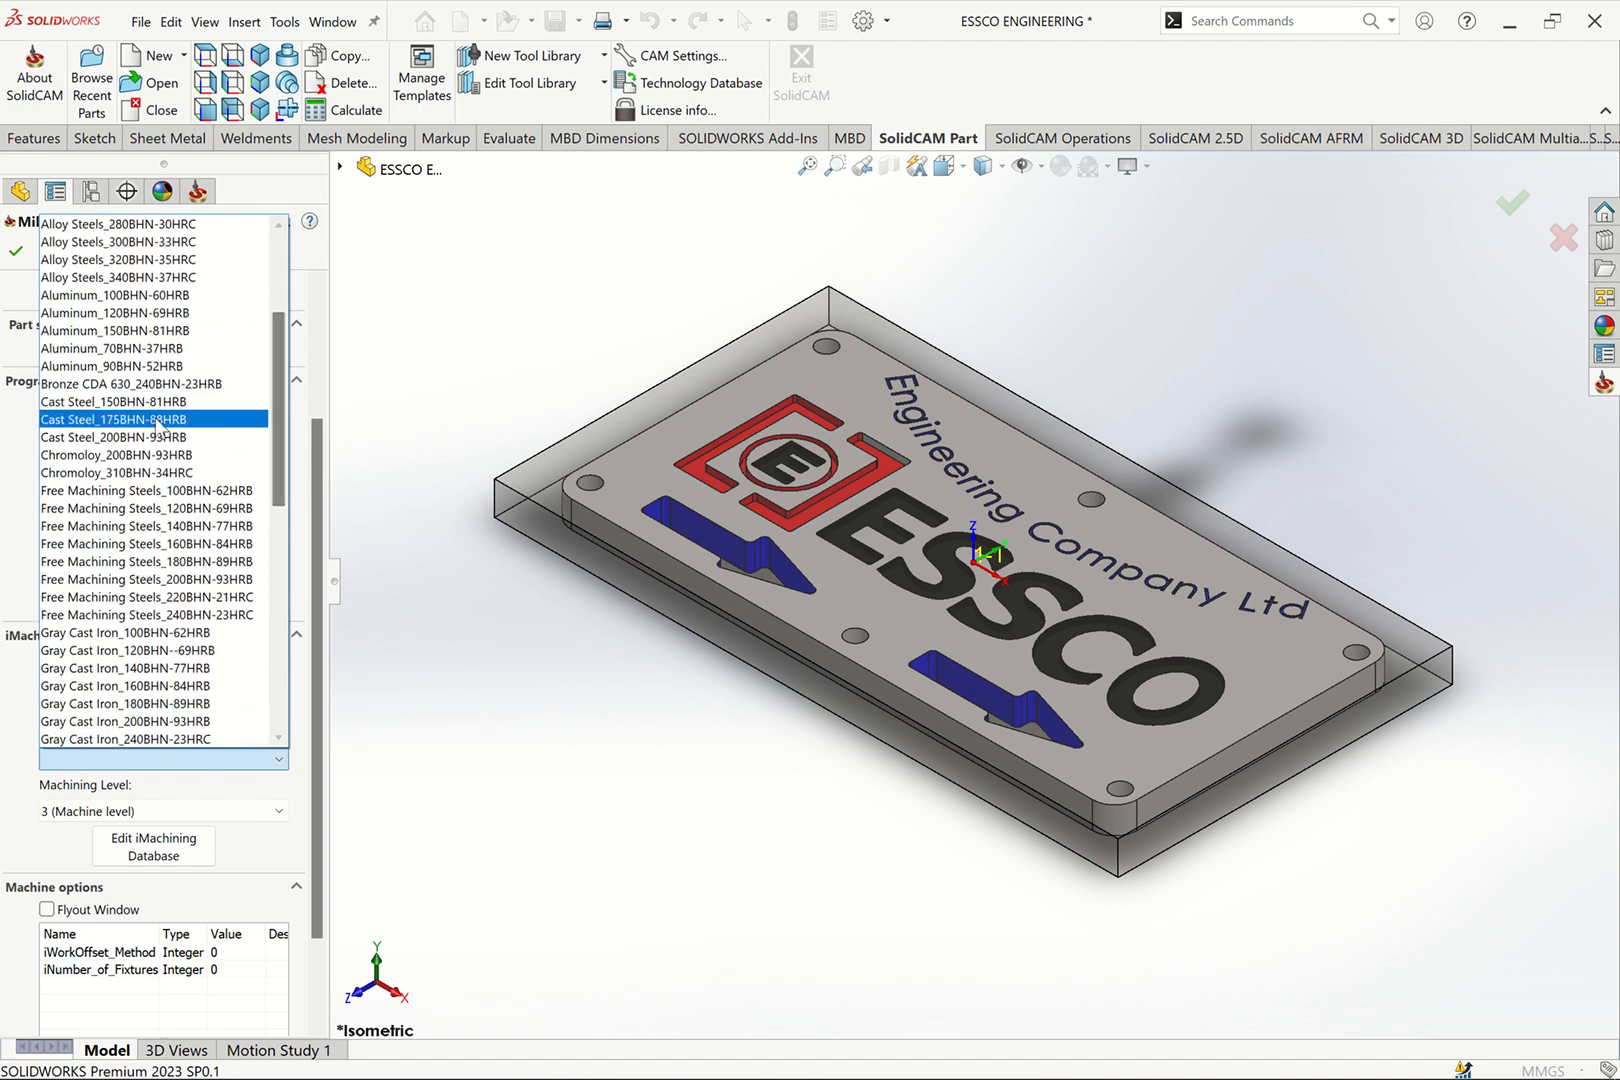
{"action": "left_click", "coordinate": [113, 369]}
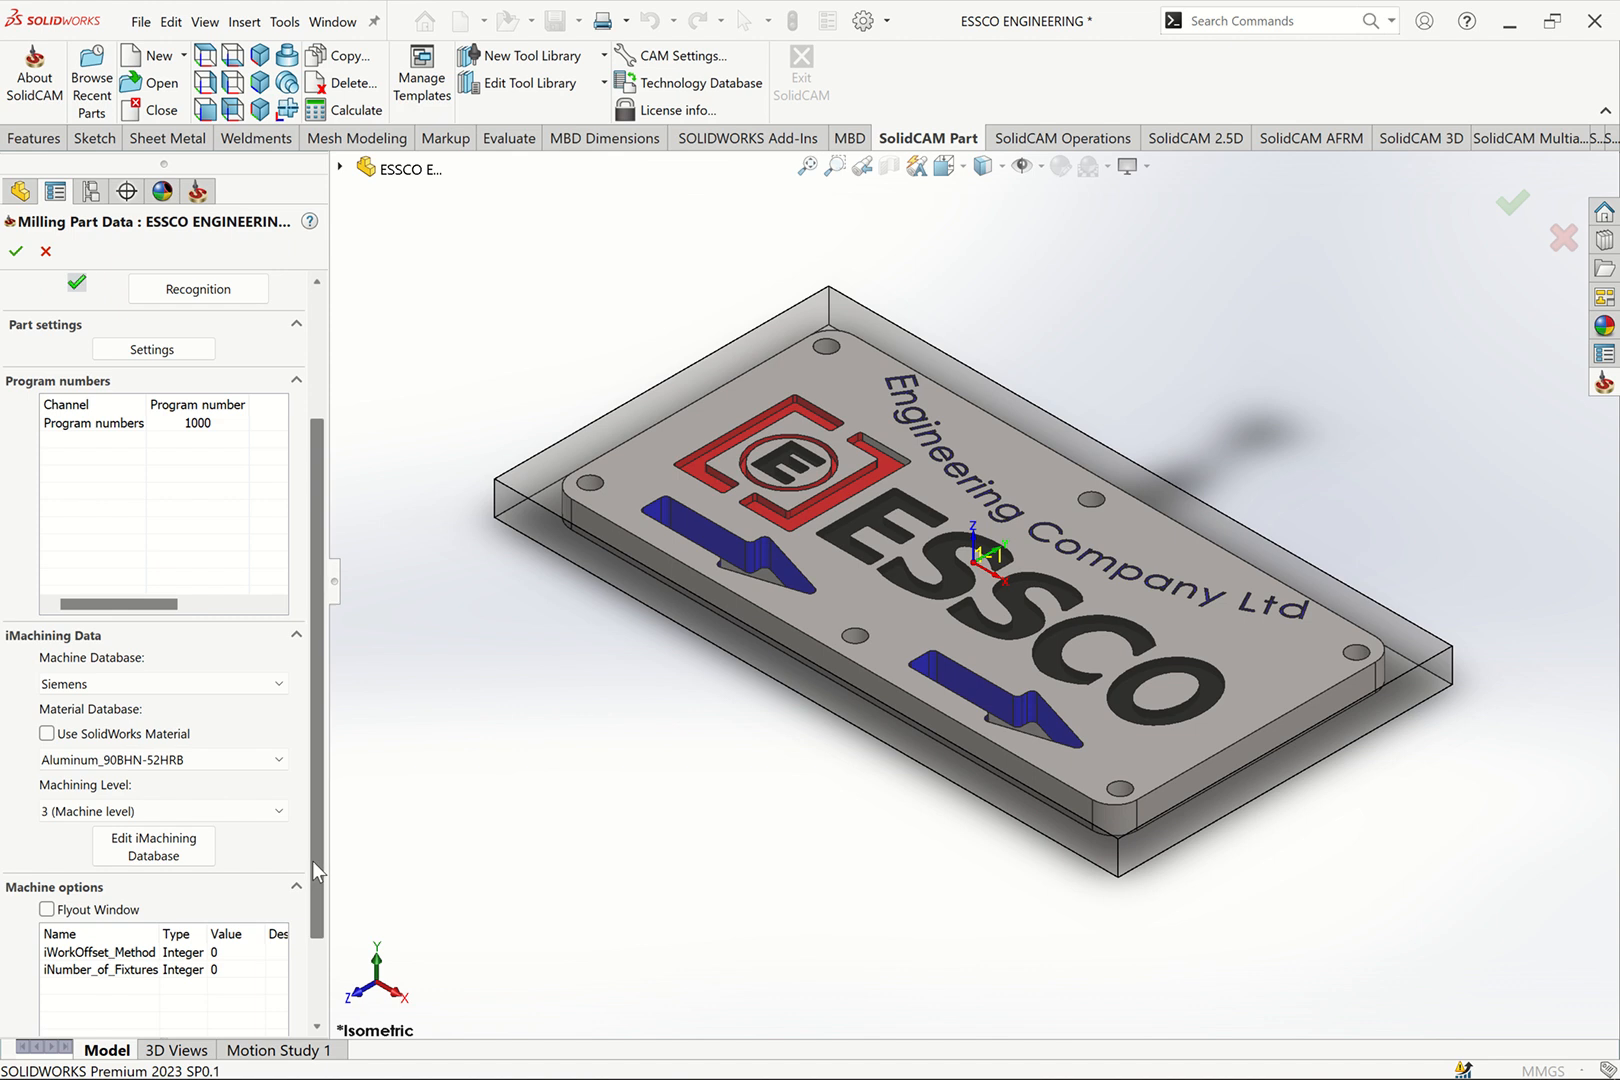
Review the remaining milling part settings and accept the Milling Part Data definition
{"action": "scroll", "coordinate": [298, 883], "scroll_direction": "down", "scroll_amount": 3}
{"action": "scroll", "coordinate": [292, 900], "scroll_direction": "down", "scroll_amount": 2}
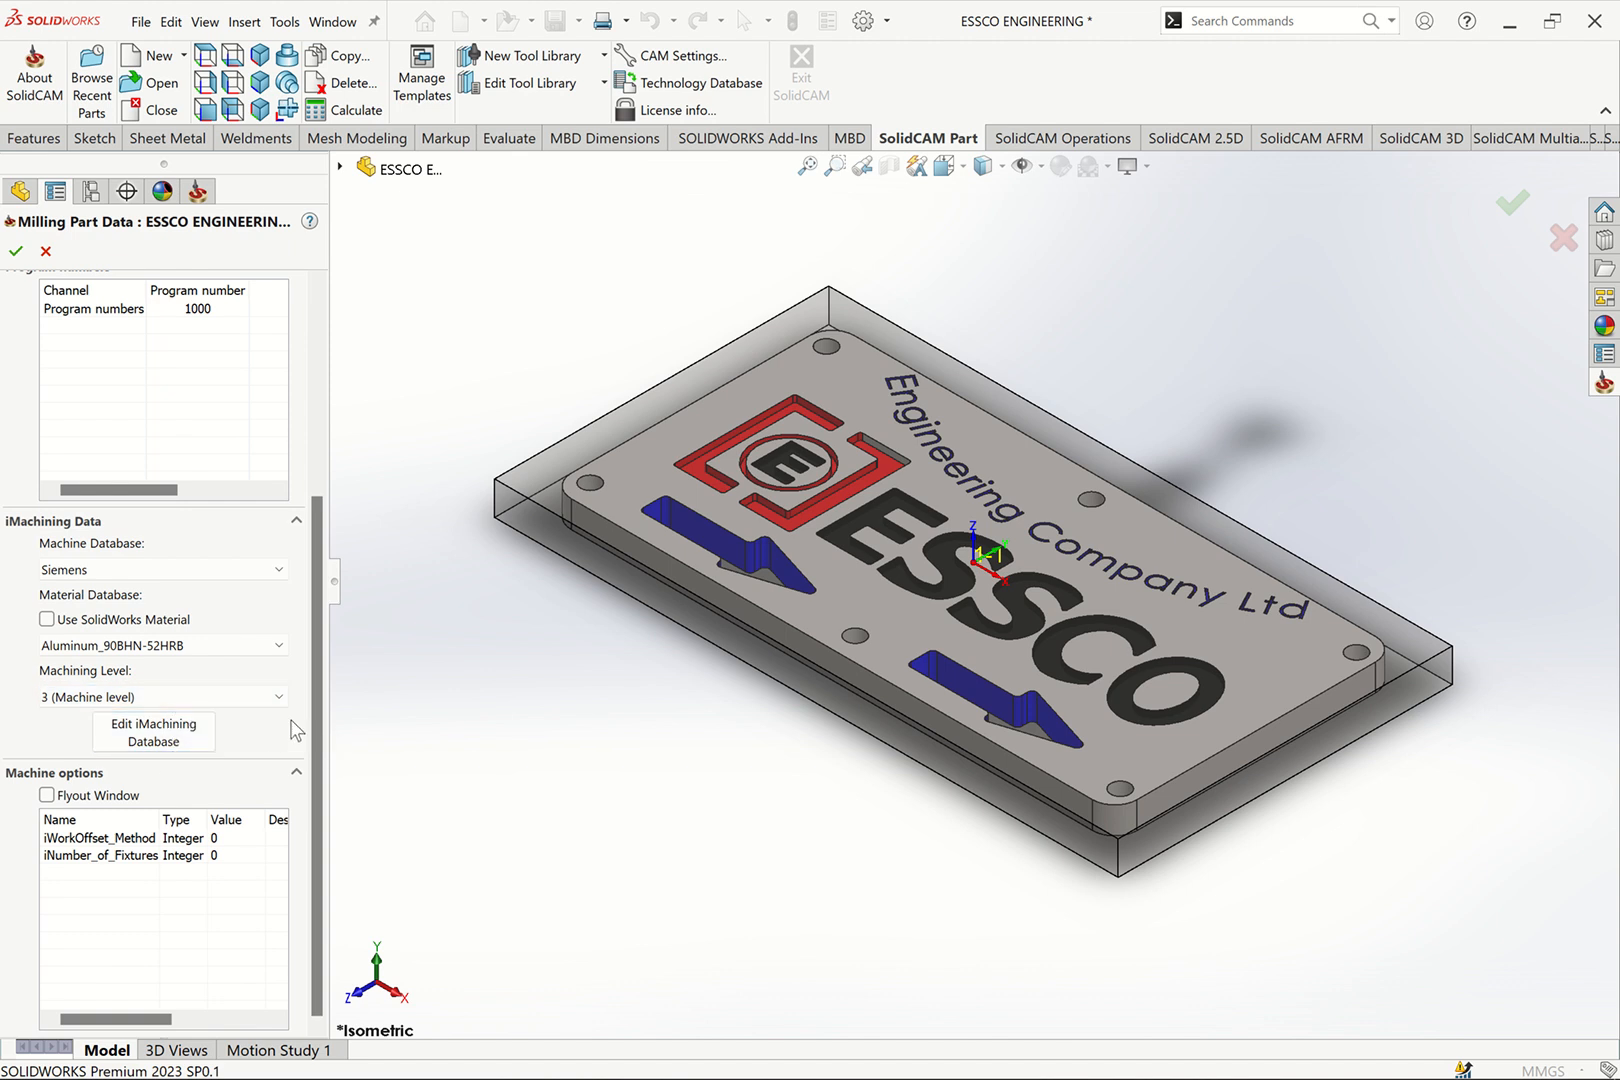
{"action": "scroll", "coordinate": [310, 690], "scroll_direction": "up", "scroll_amount": 8}
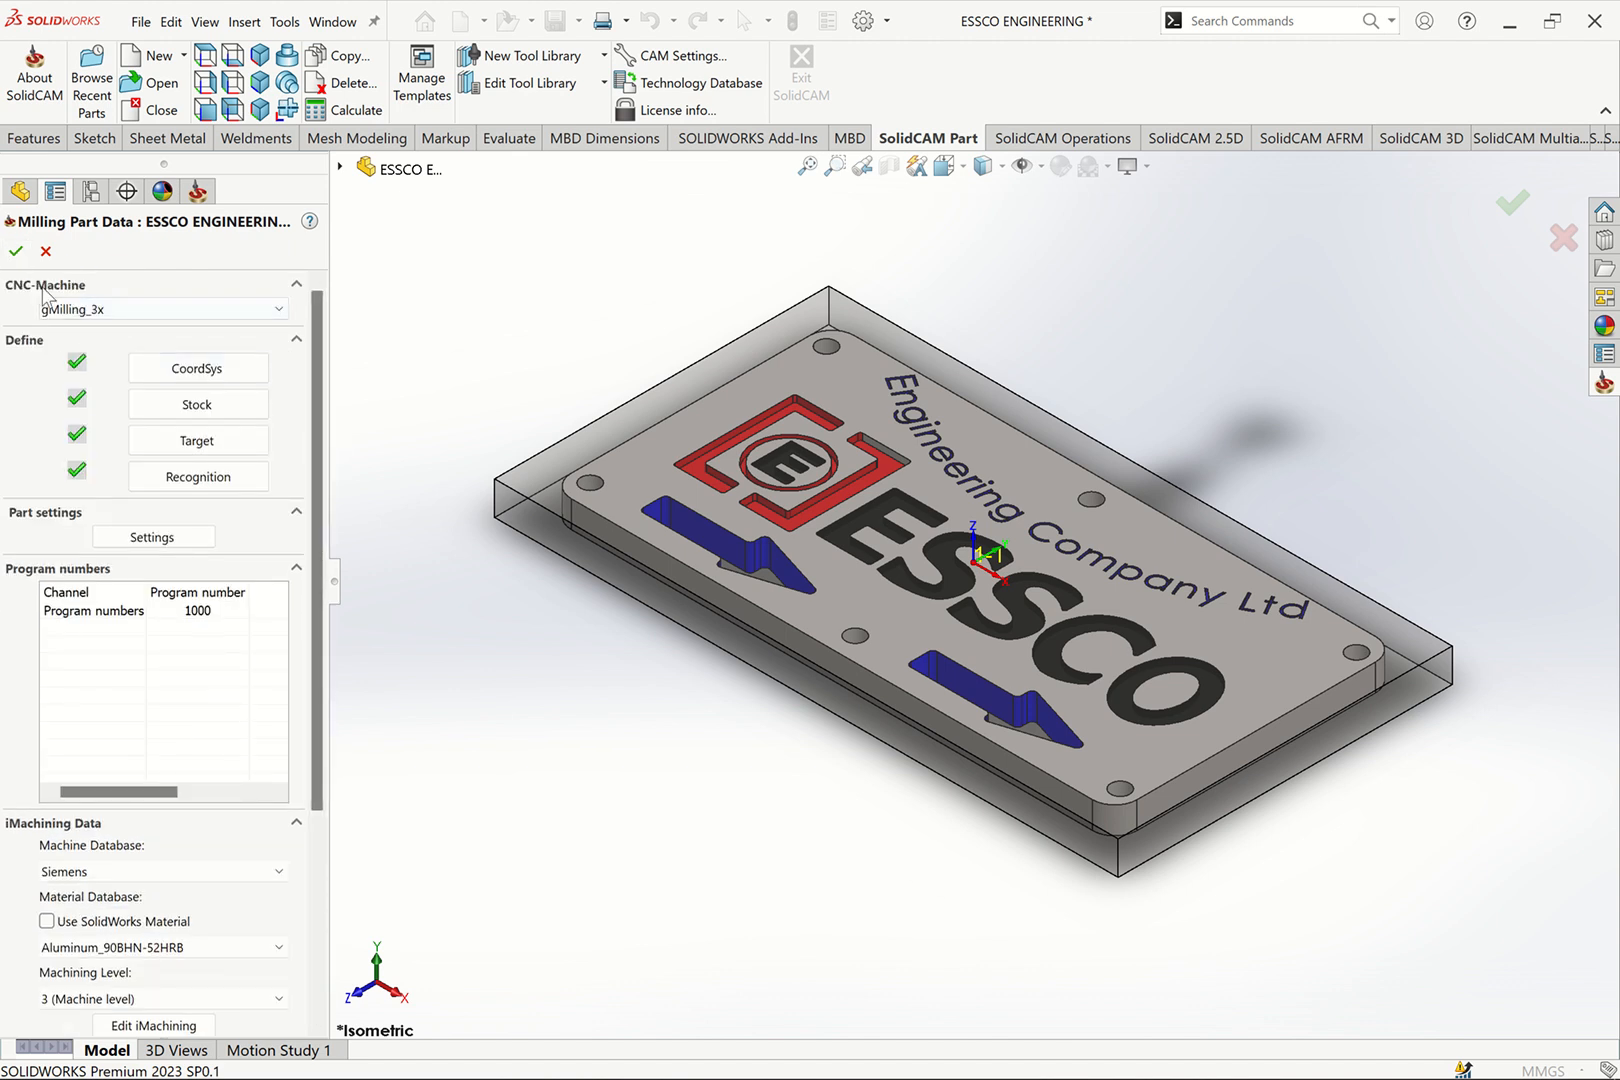
{"action": "left_click", "coordinate": [263, 409]}
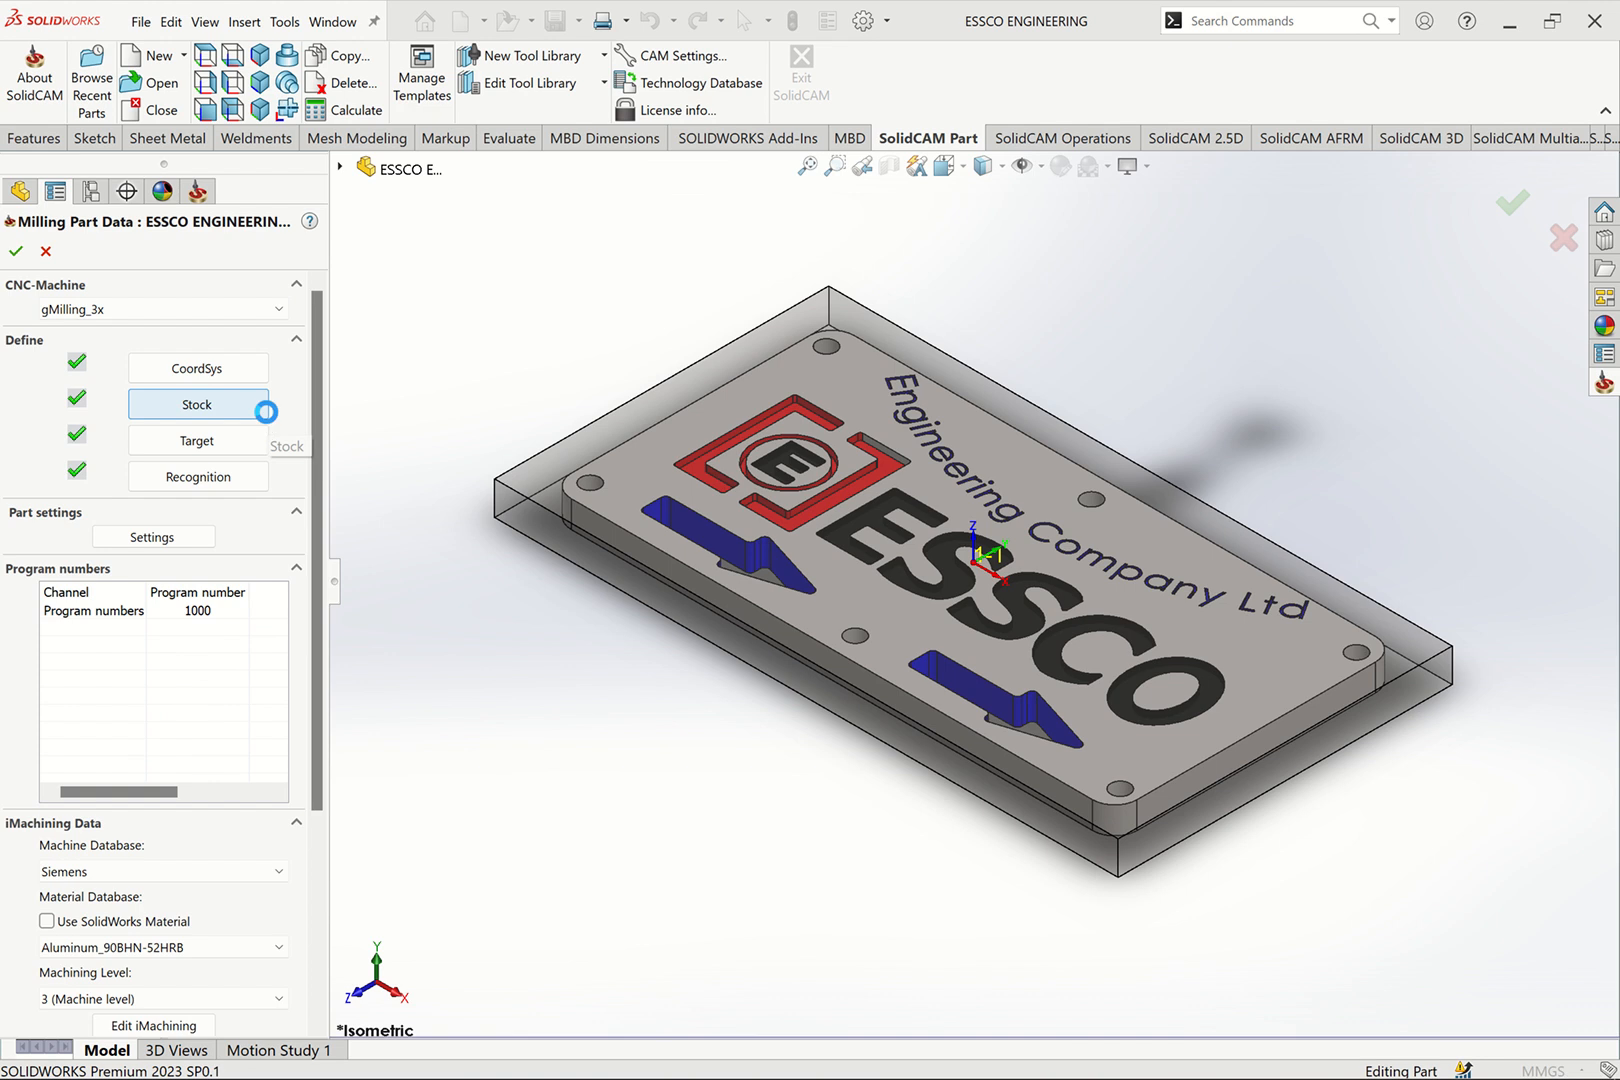
{"action": "left_click", "coordinate": [266, 411]}
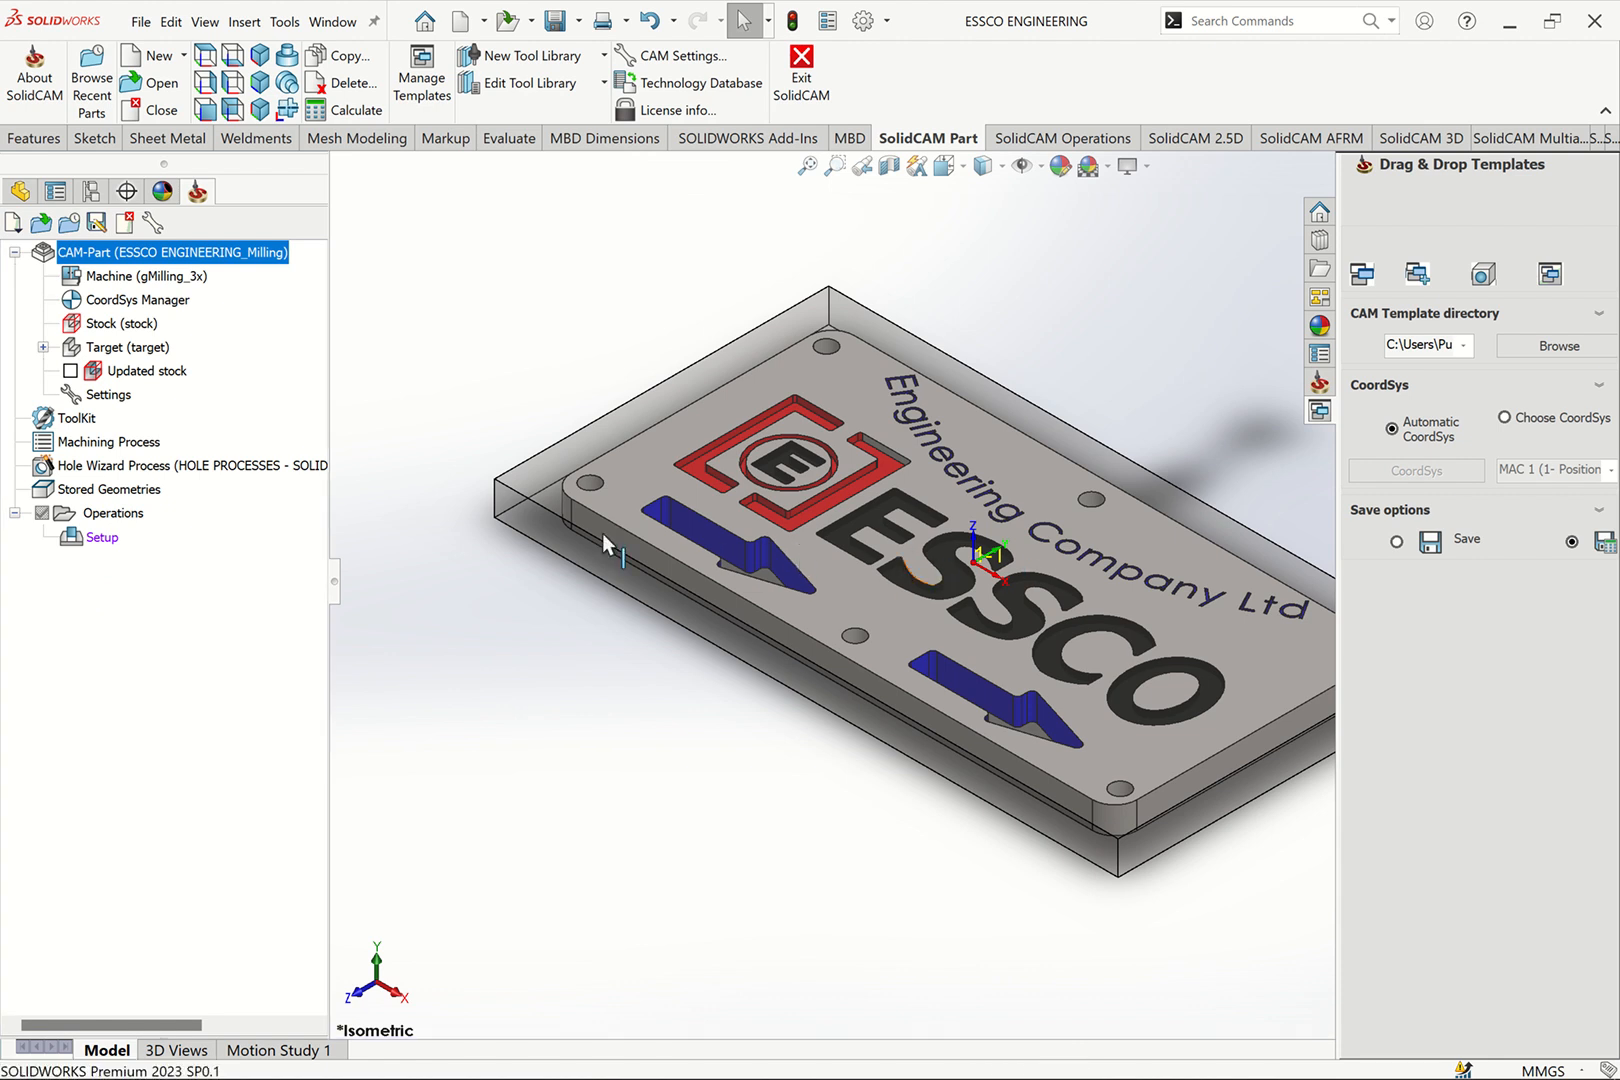
Add a Face milling operation to the CAM part, with a stock-based boundary at MAC 1 (1- Position) as its geometry
{"action": "right_click", "coordinate": [123, 518]}
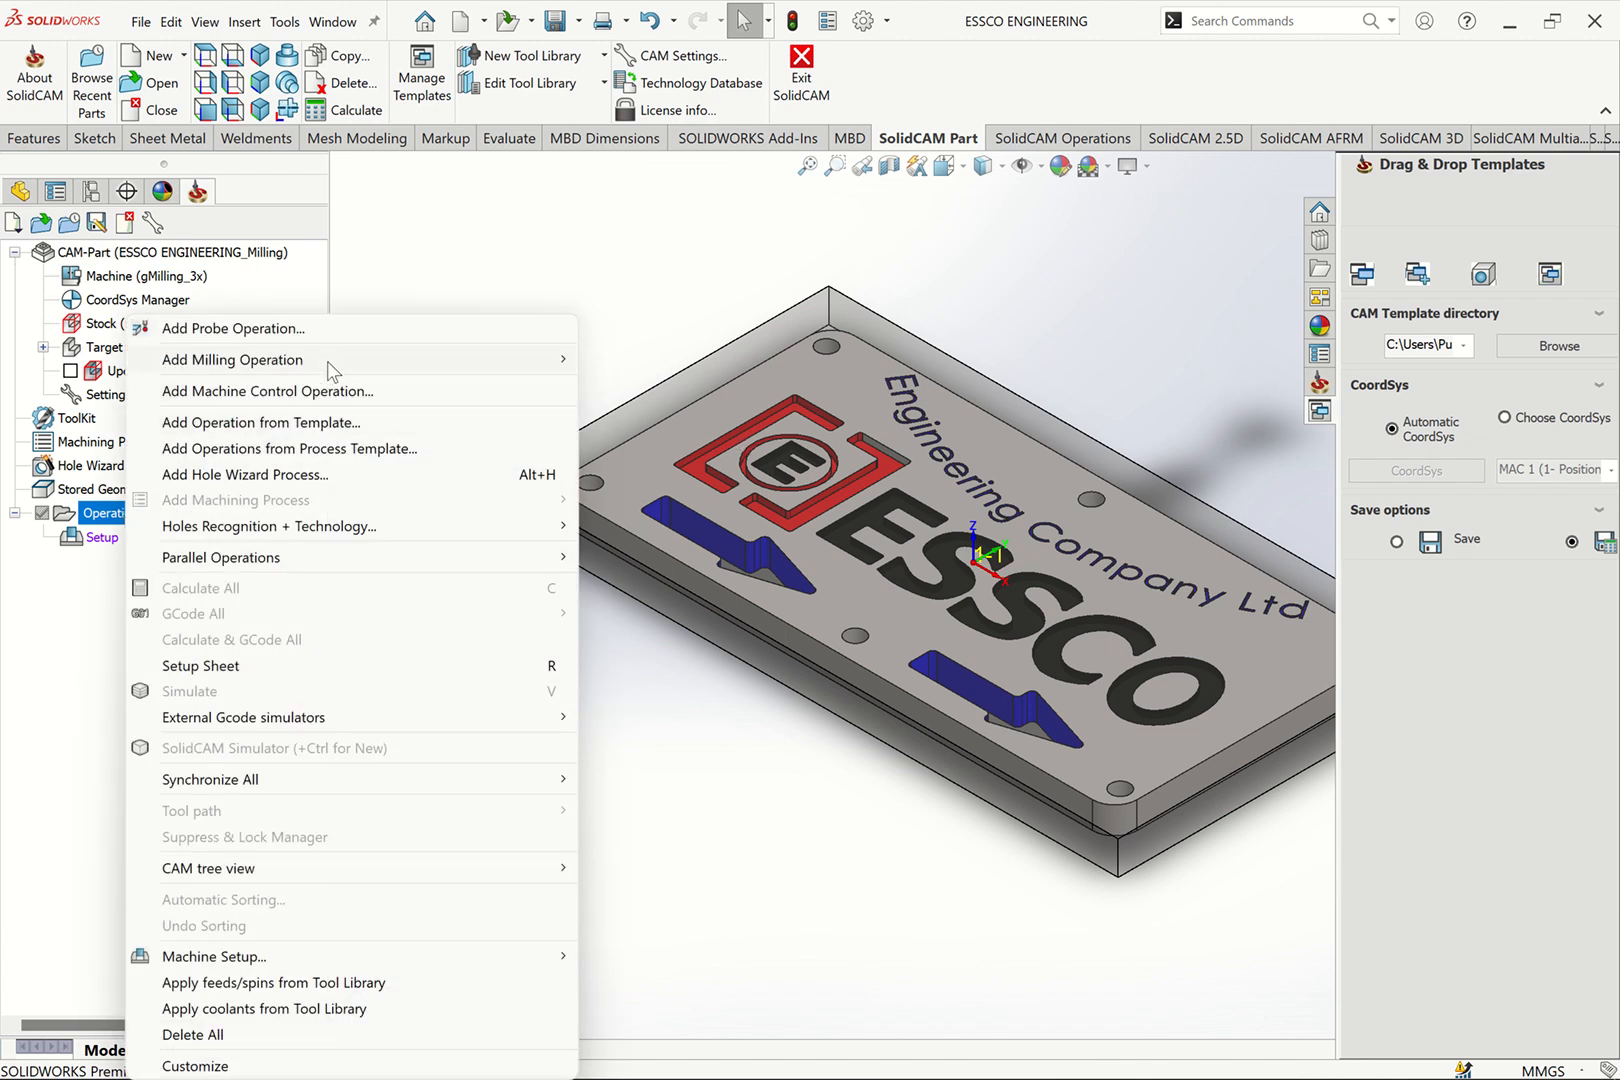
{"action": "mouse_move", "coordinate": [343, 360]}
{"action": "mouse_move", "coordinate": [487, 367]}
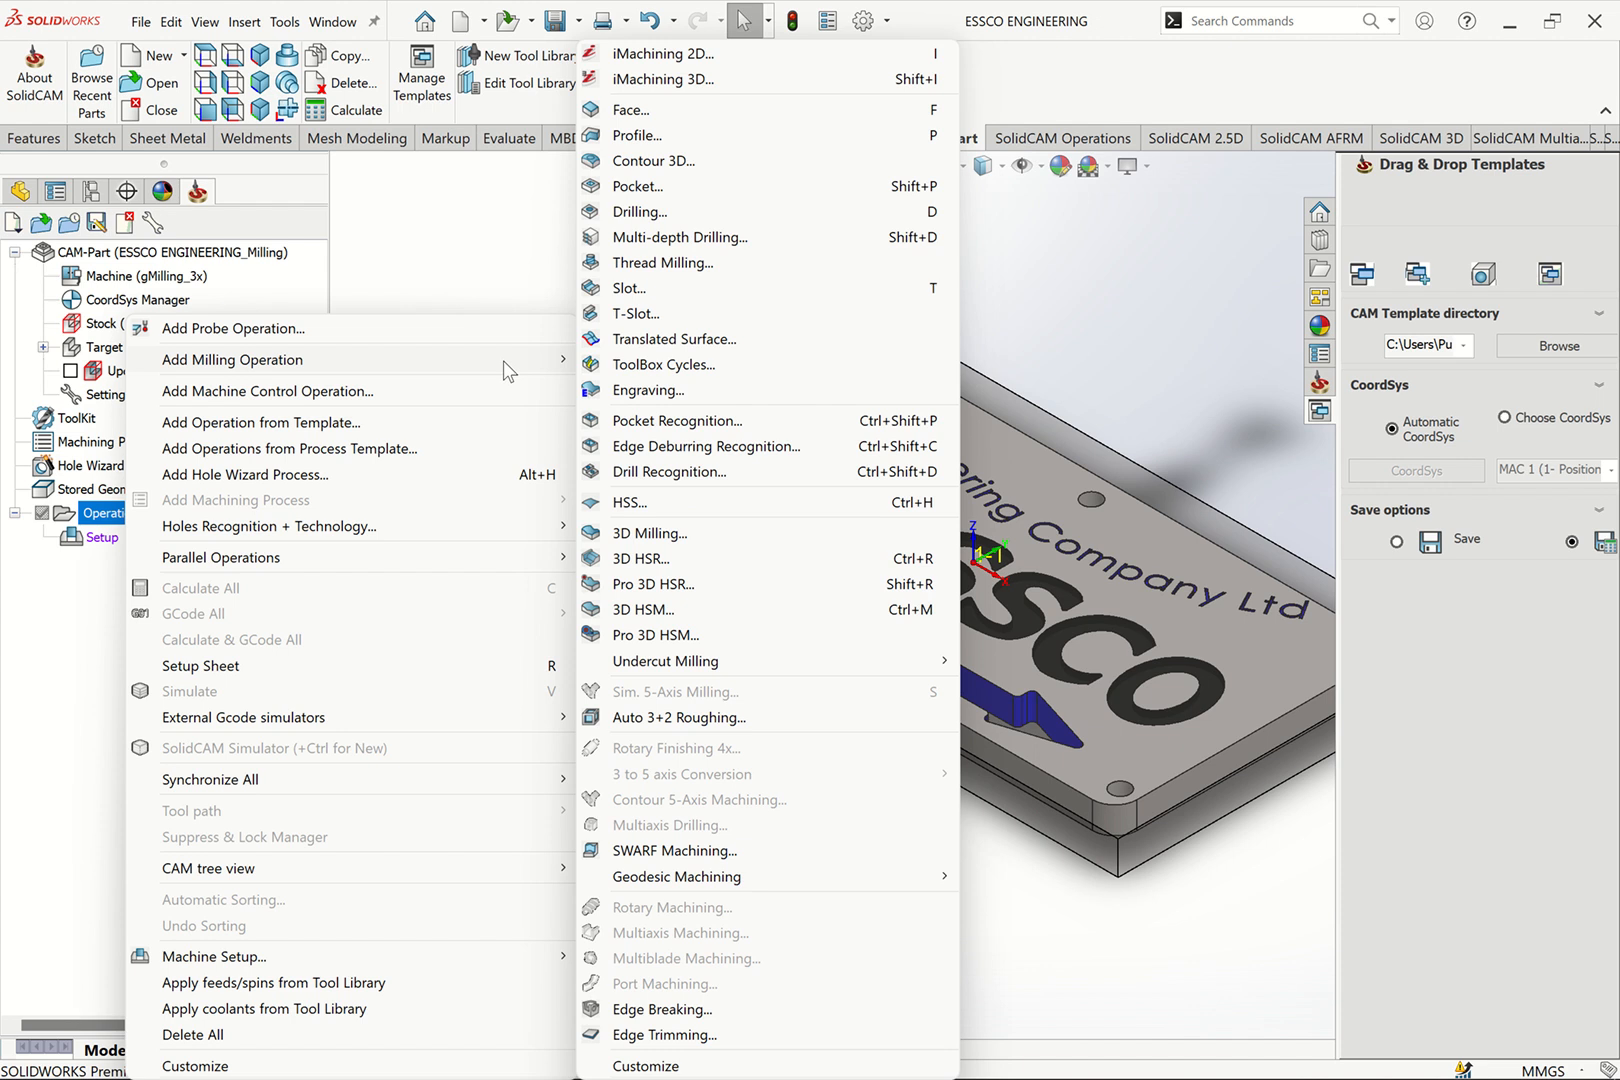
{"action": "left_click", "coordinate": [630, 110]}
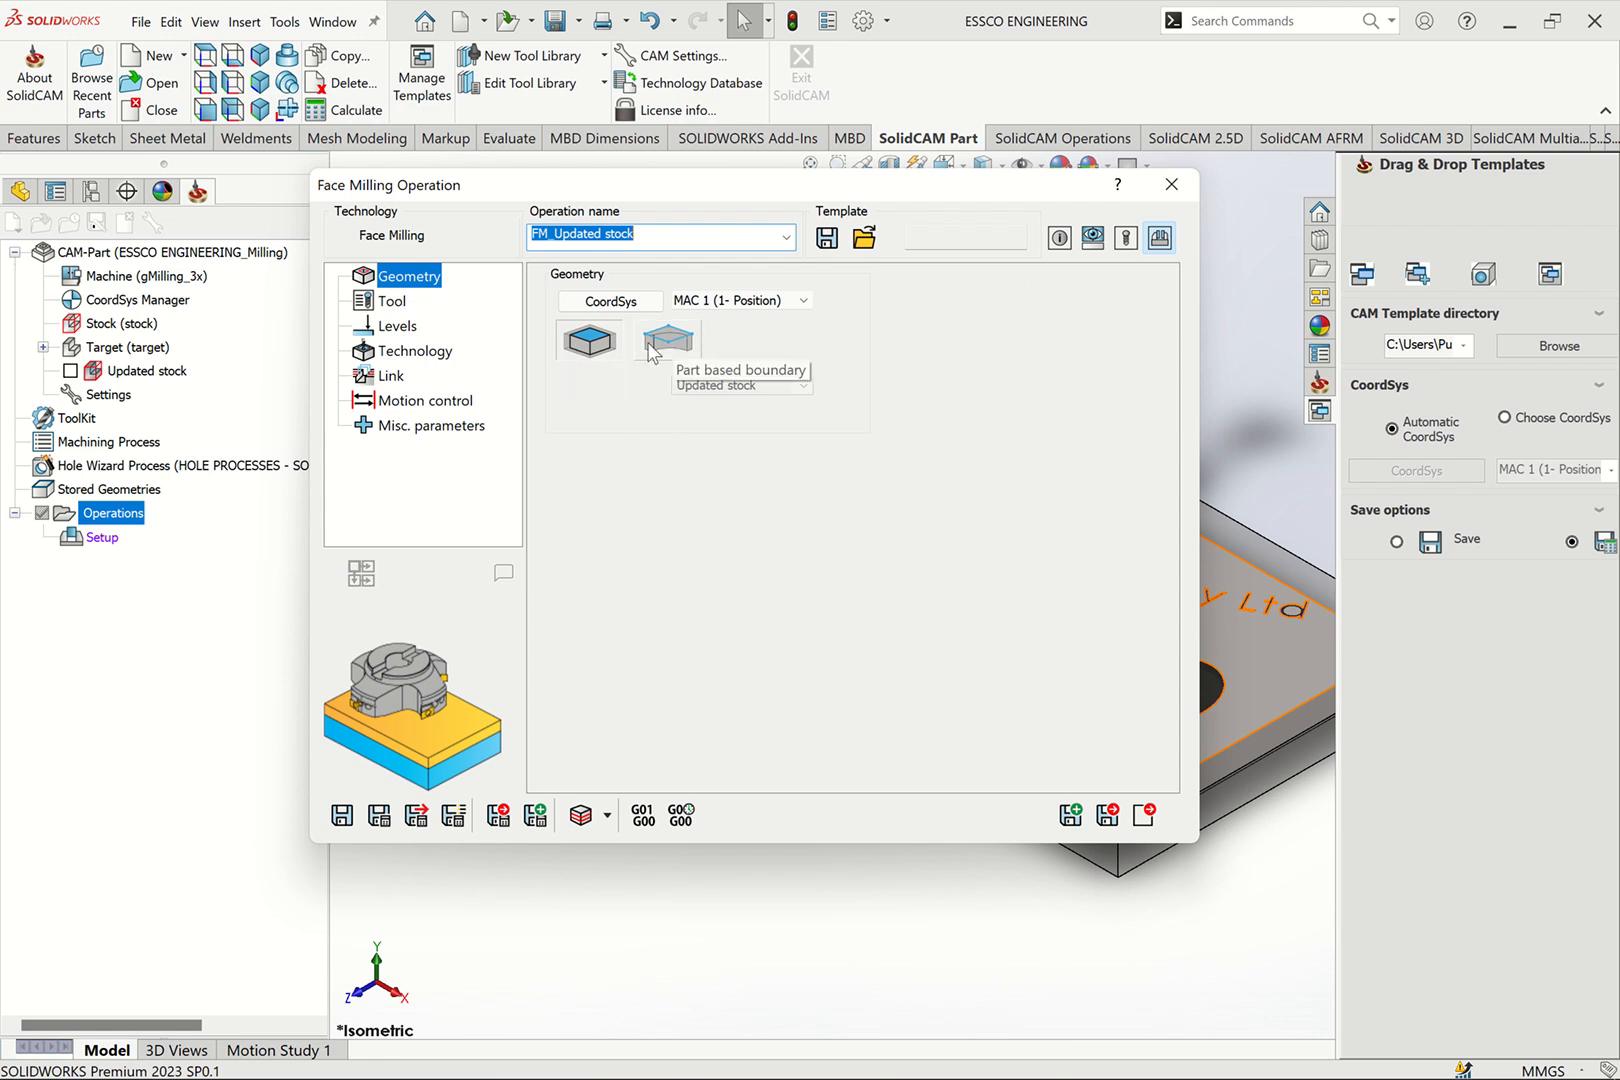
{"action": "left_click", "coordinate": [588, 345]}
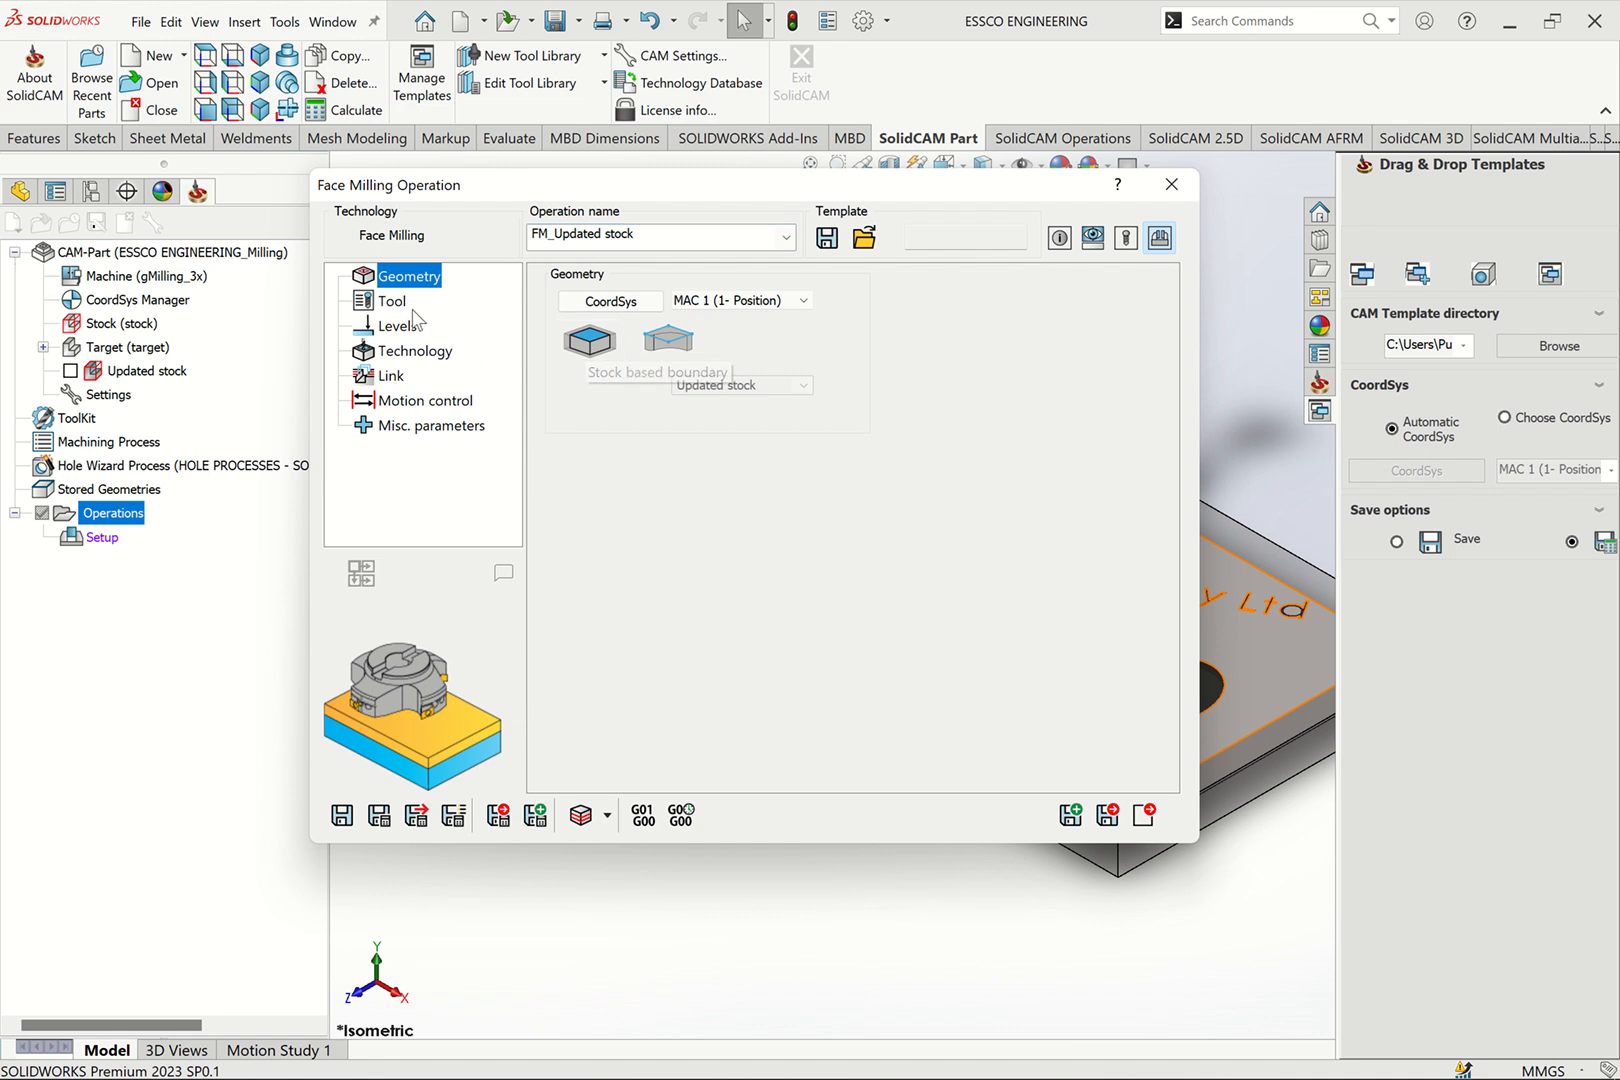
{"action": "left_click", "coordinate": [401, 305]}
{"action": "left_click", "coordinate": [428, 279]}
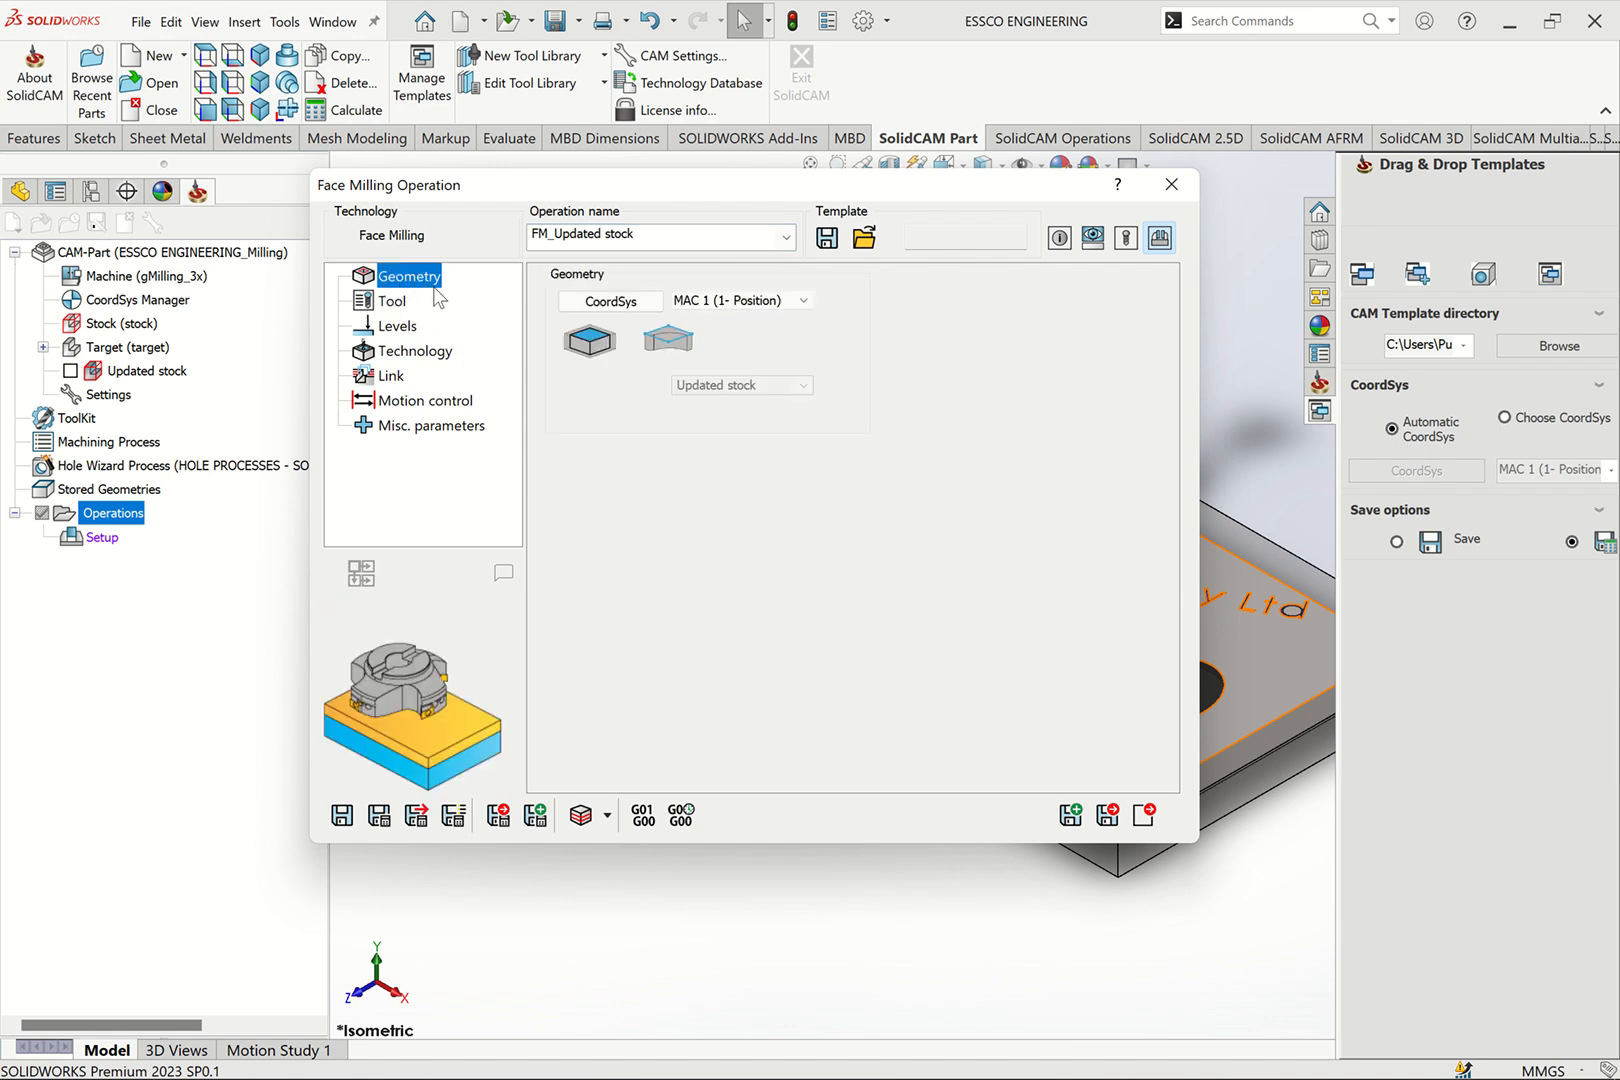
Add a 40 mm face mill as the operation's tool, keeping 4 flutes and the 45 (Medium) helical angle
{"action": "left_click", "coordinate": [393, 303]}
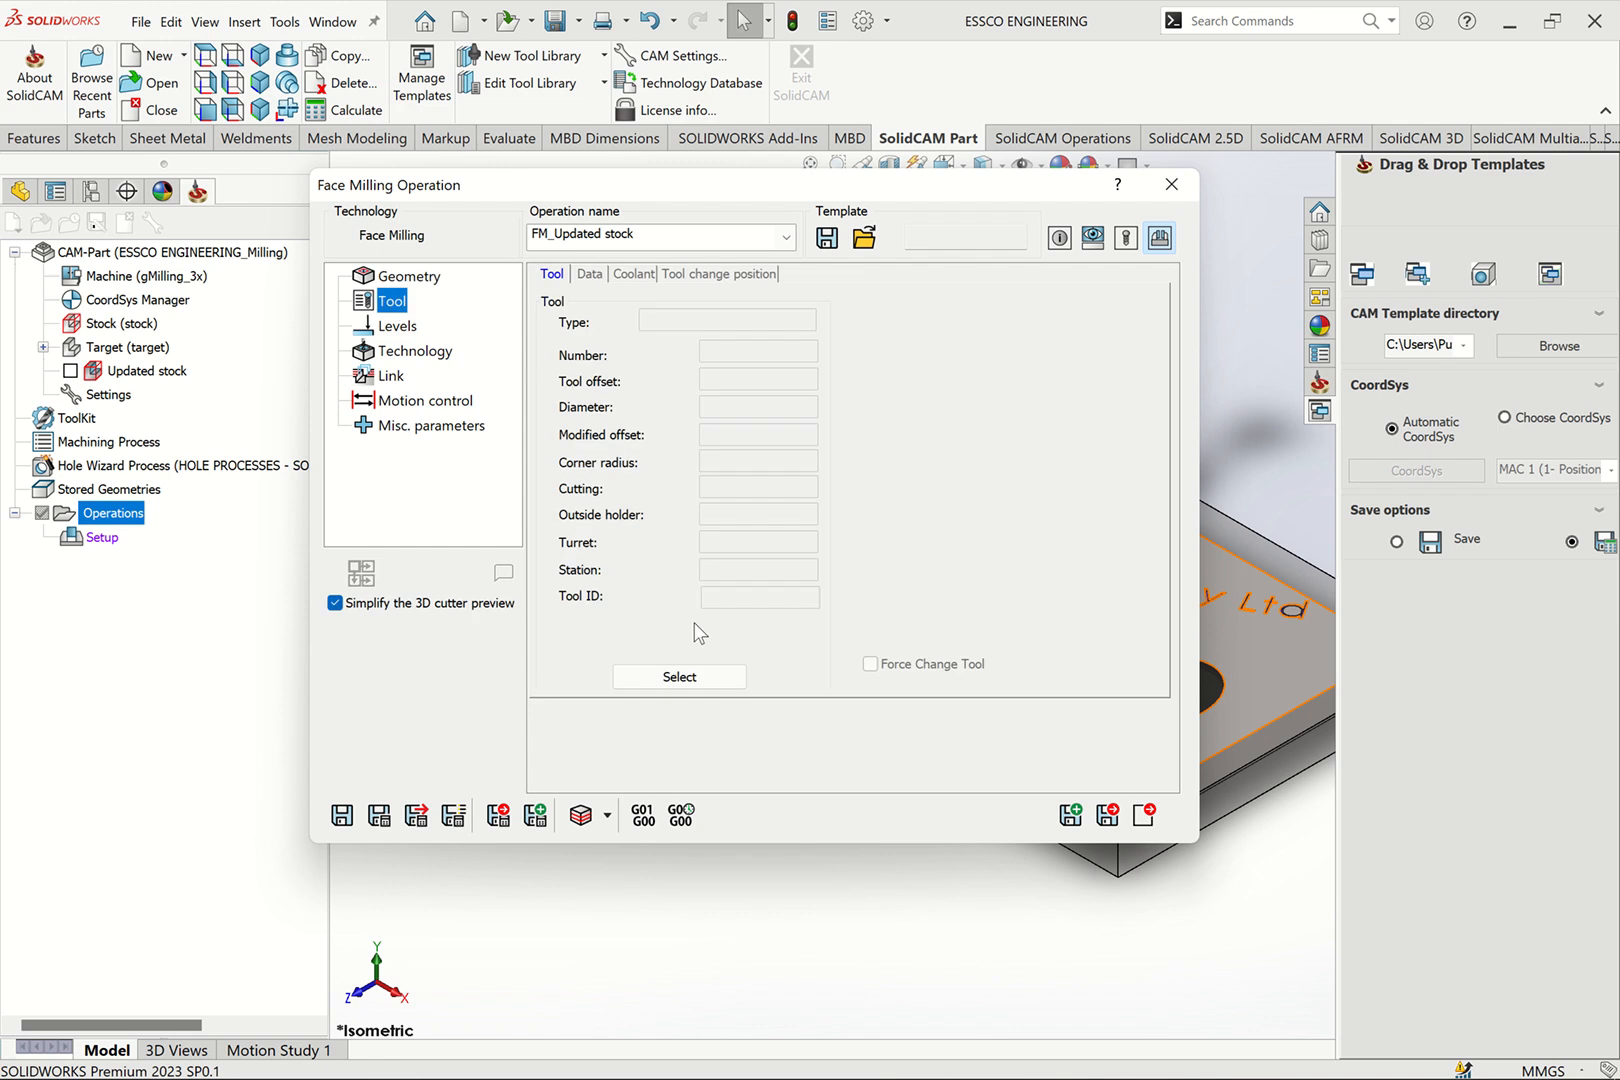
{"action": "left_click", "coordinate": [682, 678]}
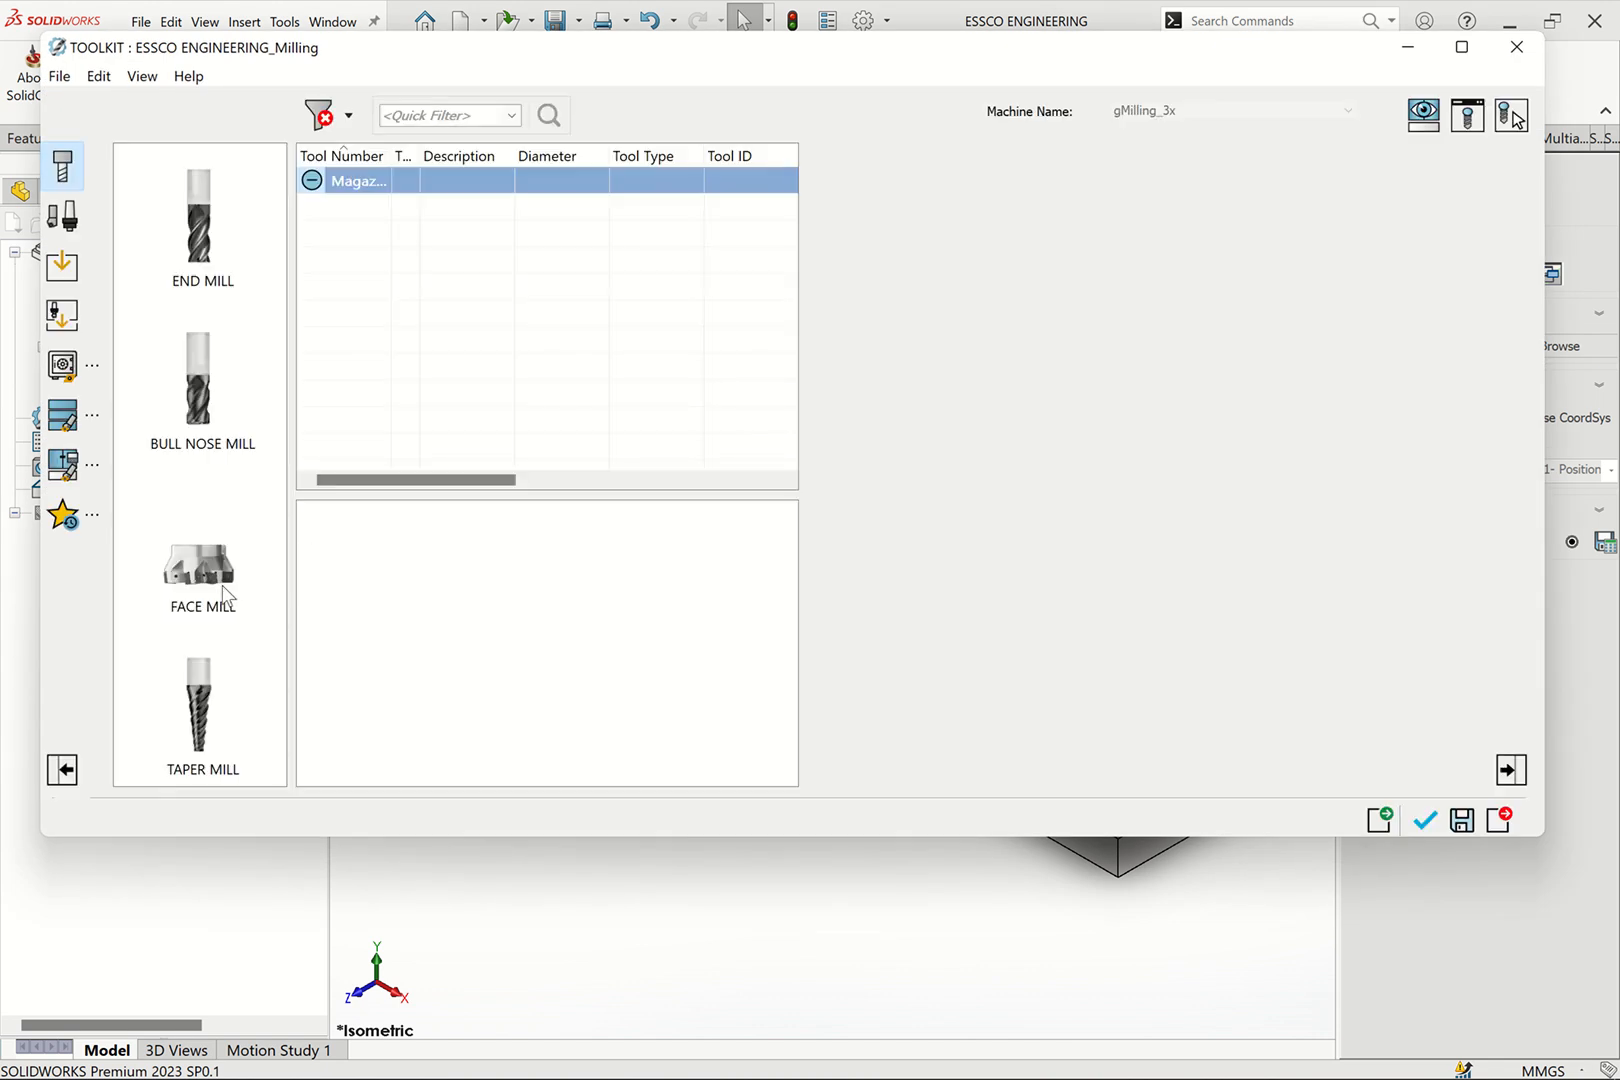
{"action": "left_click", "coordinate": [219, 585]}
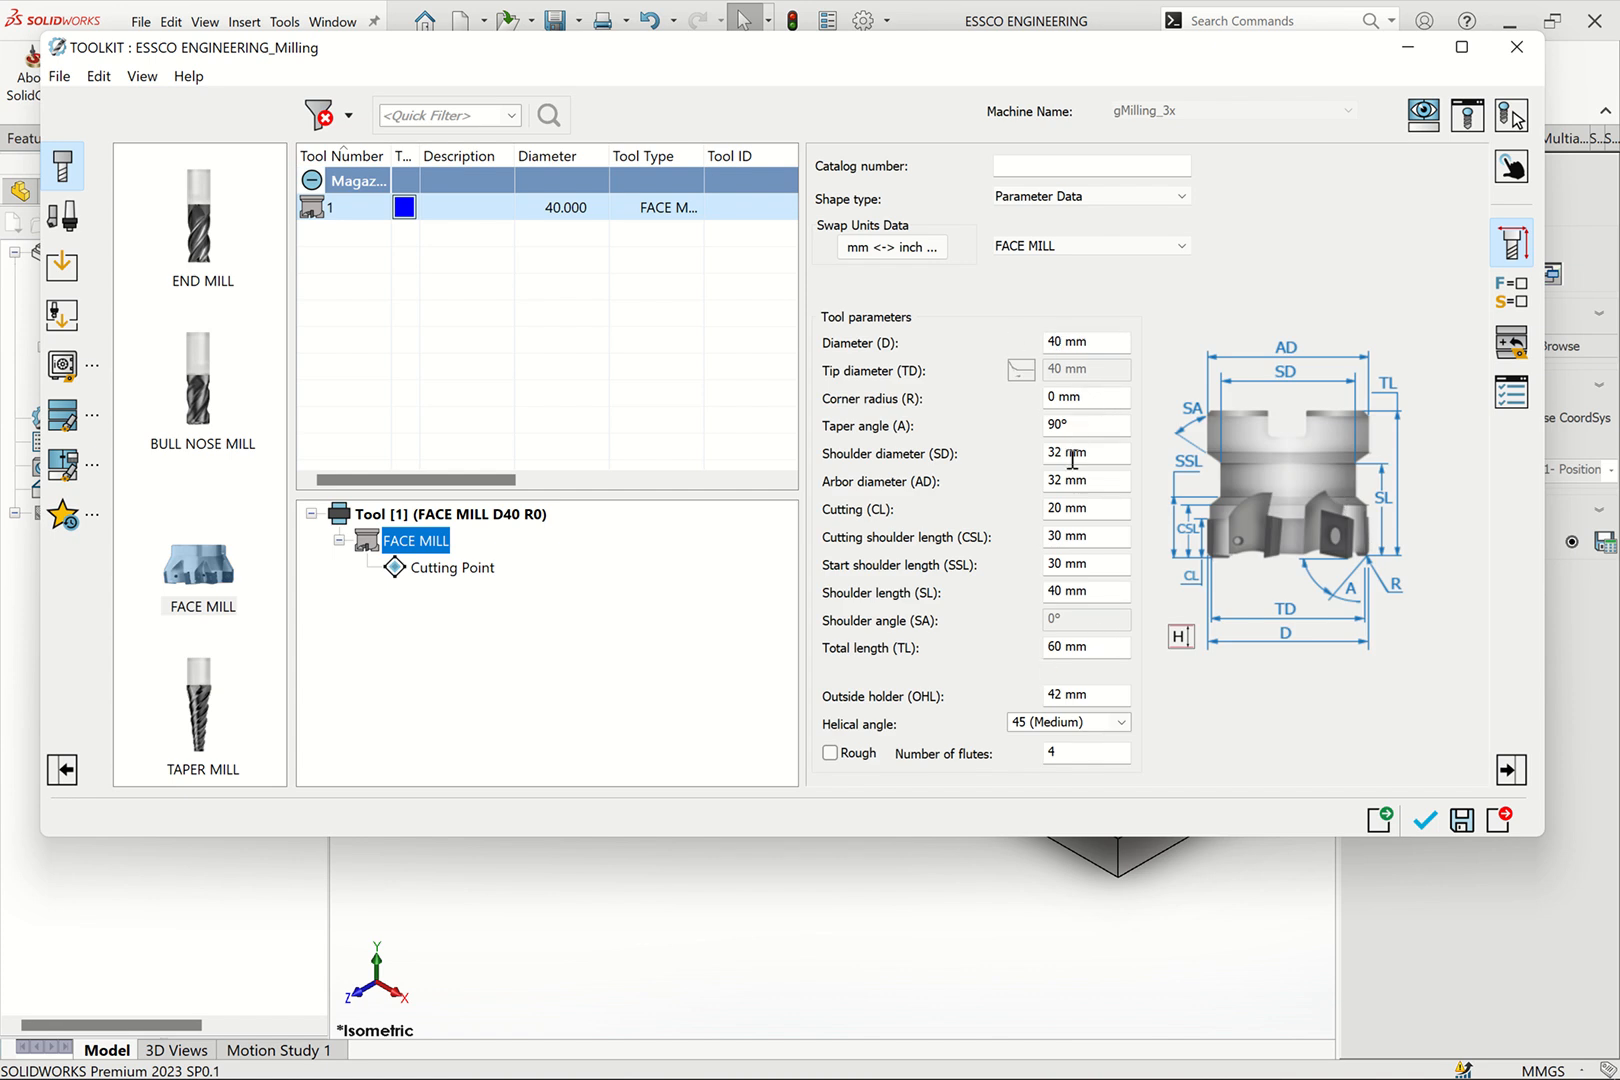
{"action": "left_click_drag", "start_coordinate": [1088, 758], "coordinate": [1024, 760]}
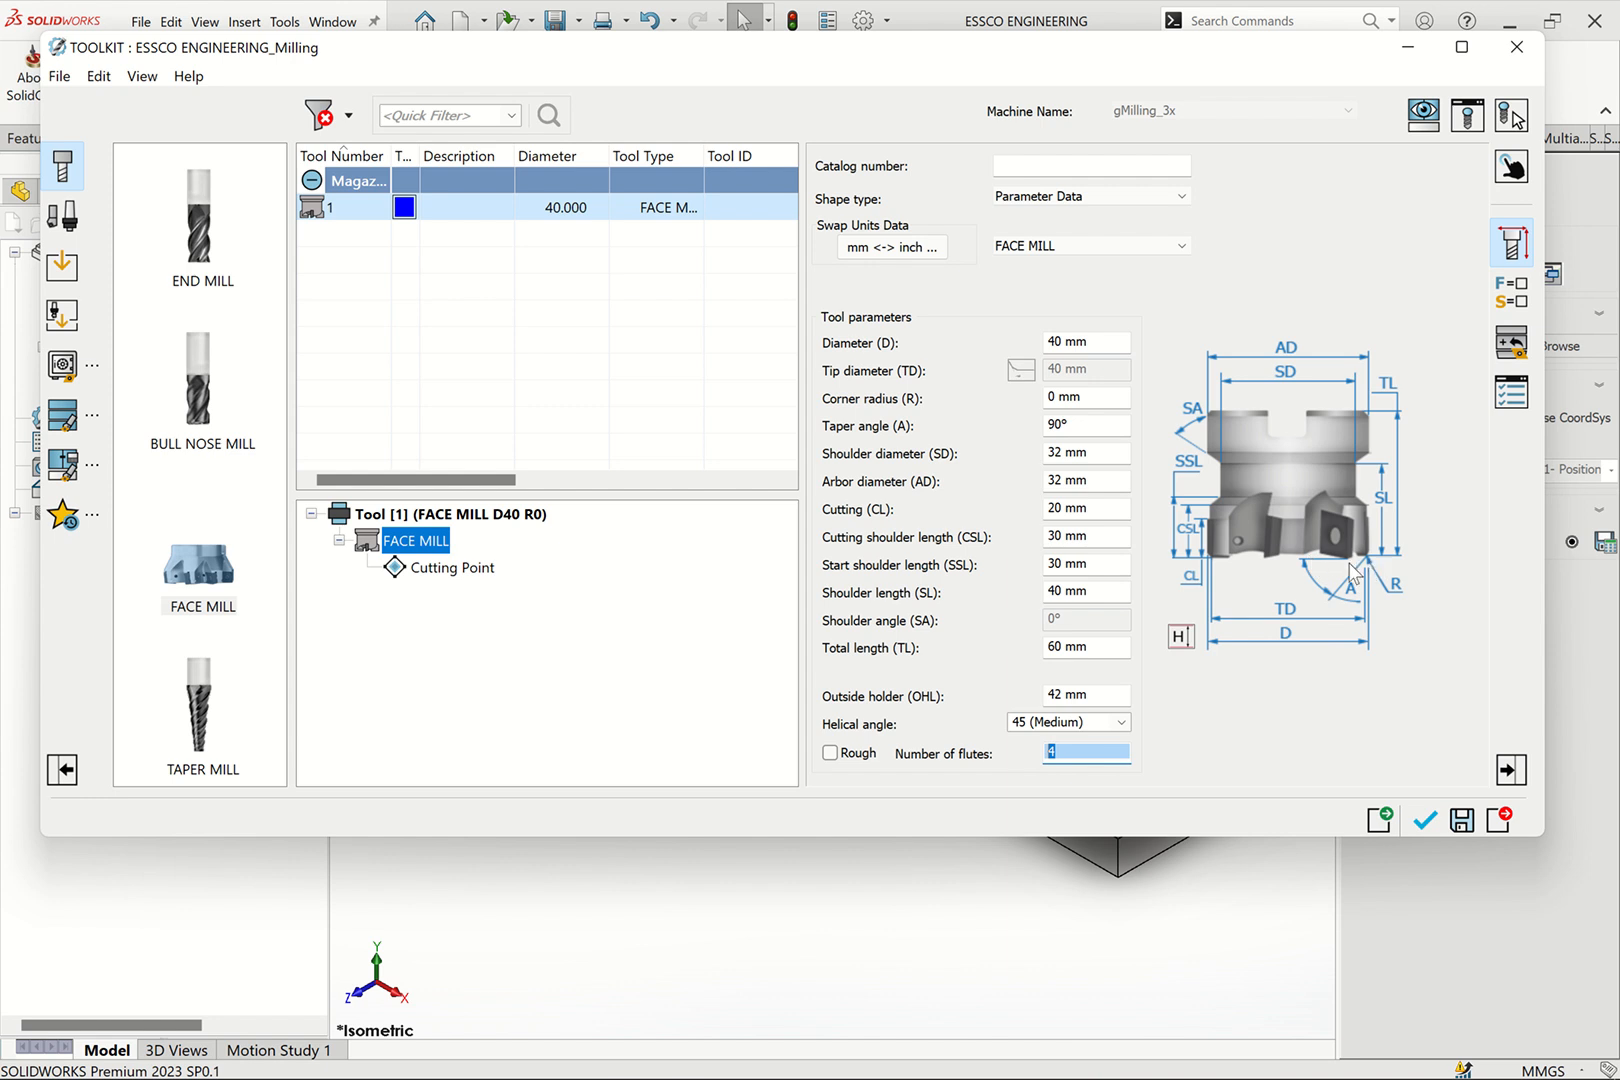
{"action": "left_click", "coordinate": [1124, 724]}
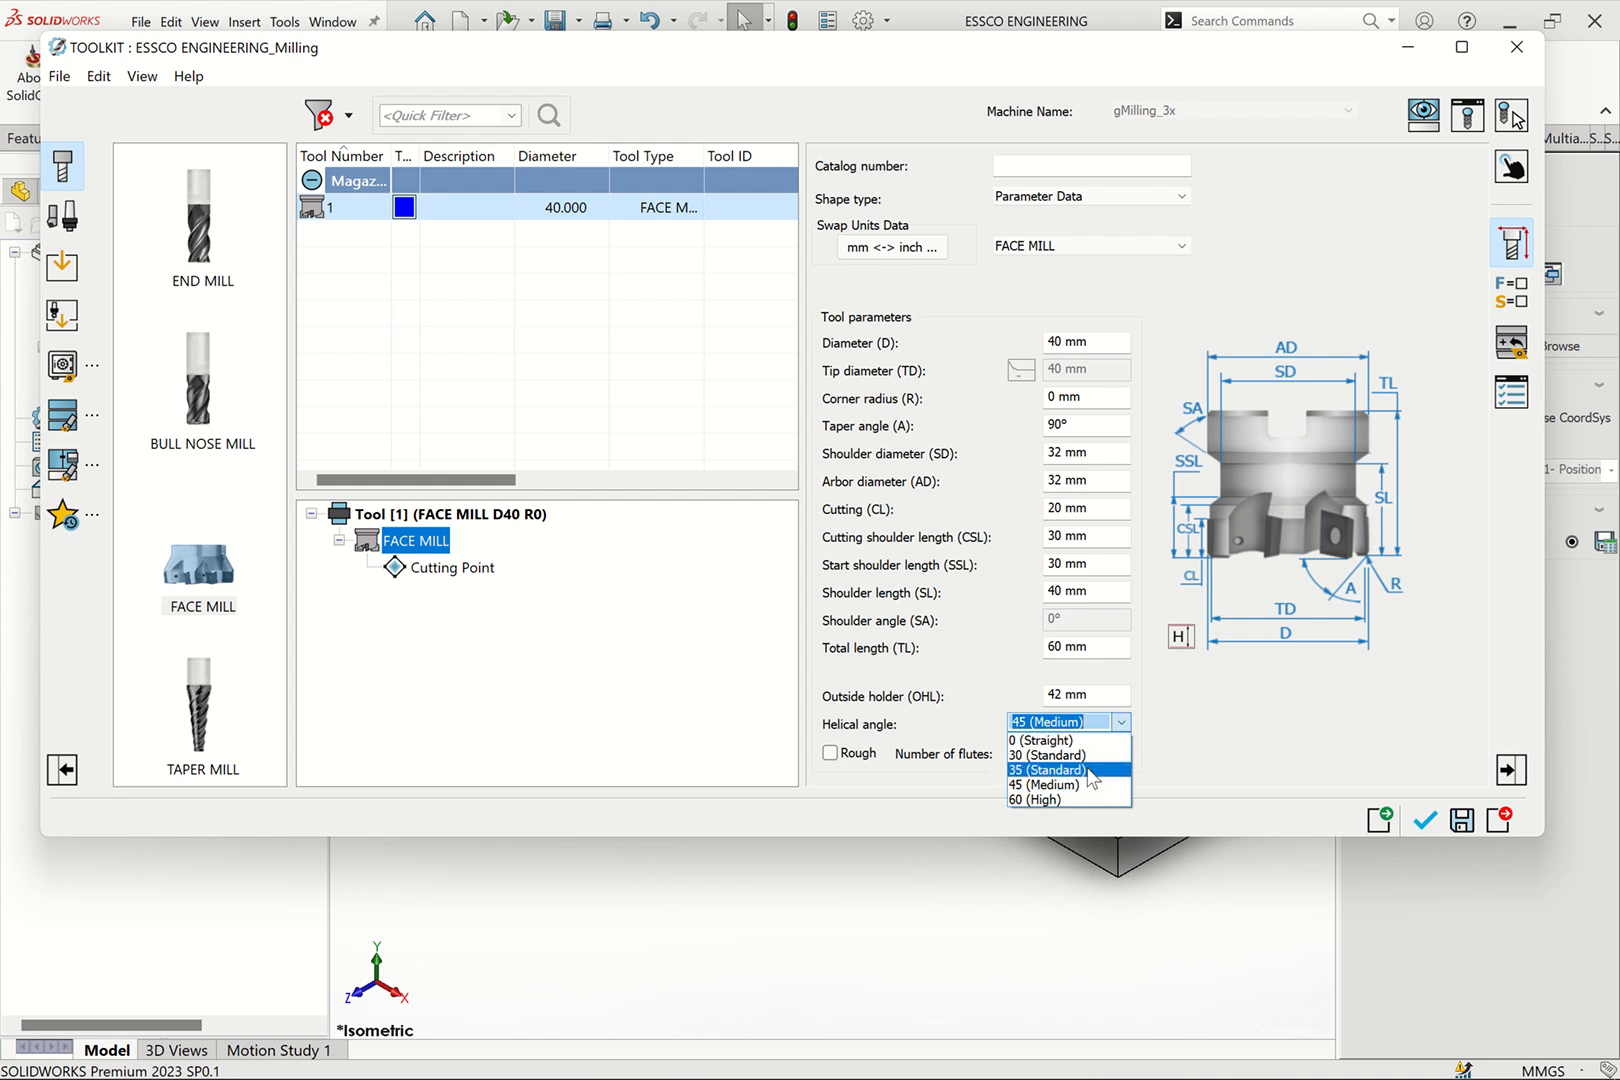
{"action": "left_click", "coordinate": [1220, 718]}
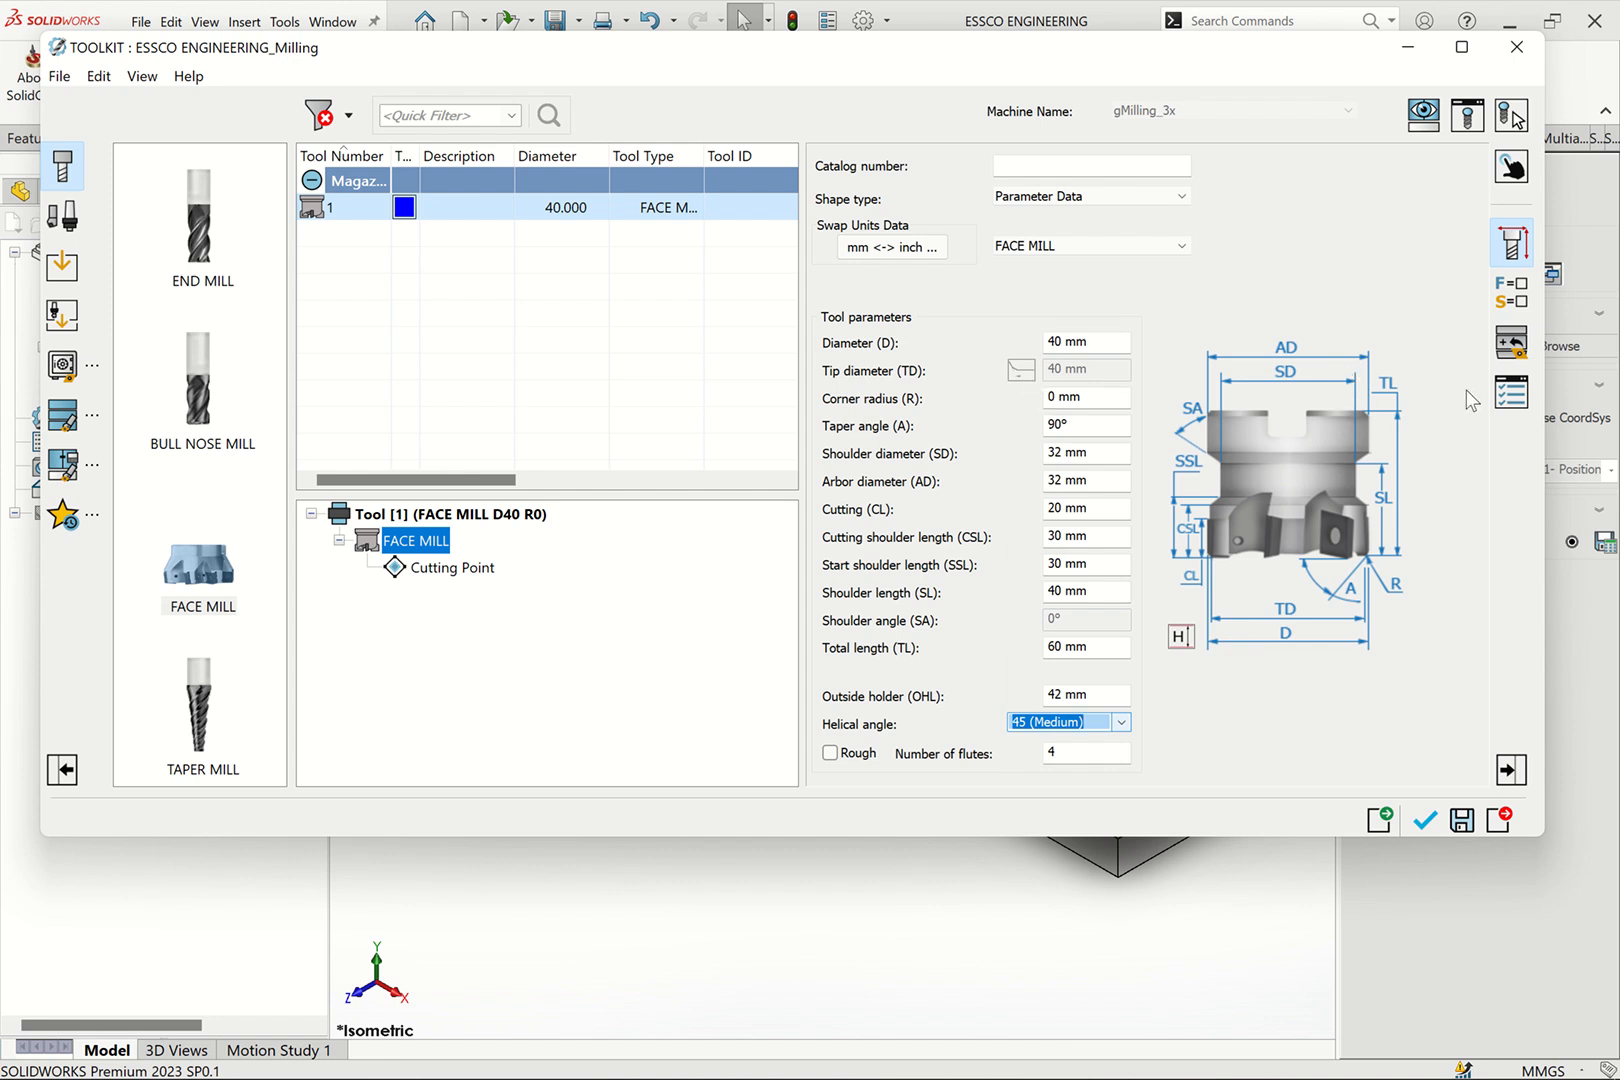
Set the face mill's milling Feed XY to 500 mm/min and its spin rate to 1500 rpm
{"action": "left_click", "coordinate": [1512, 295]}
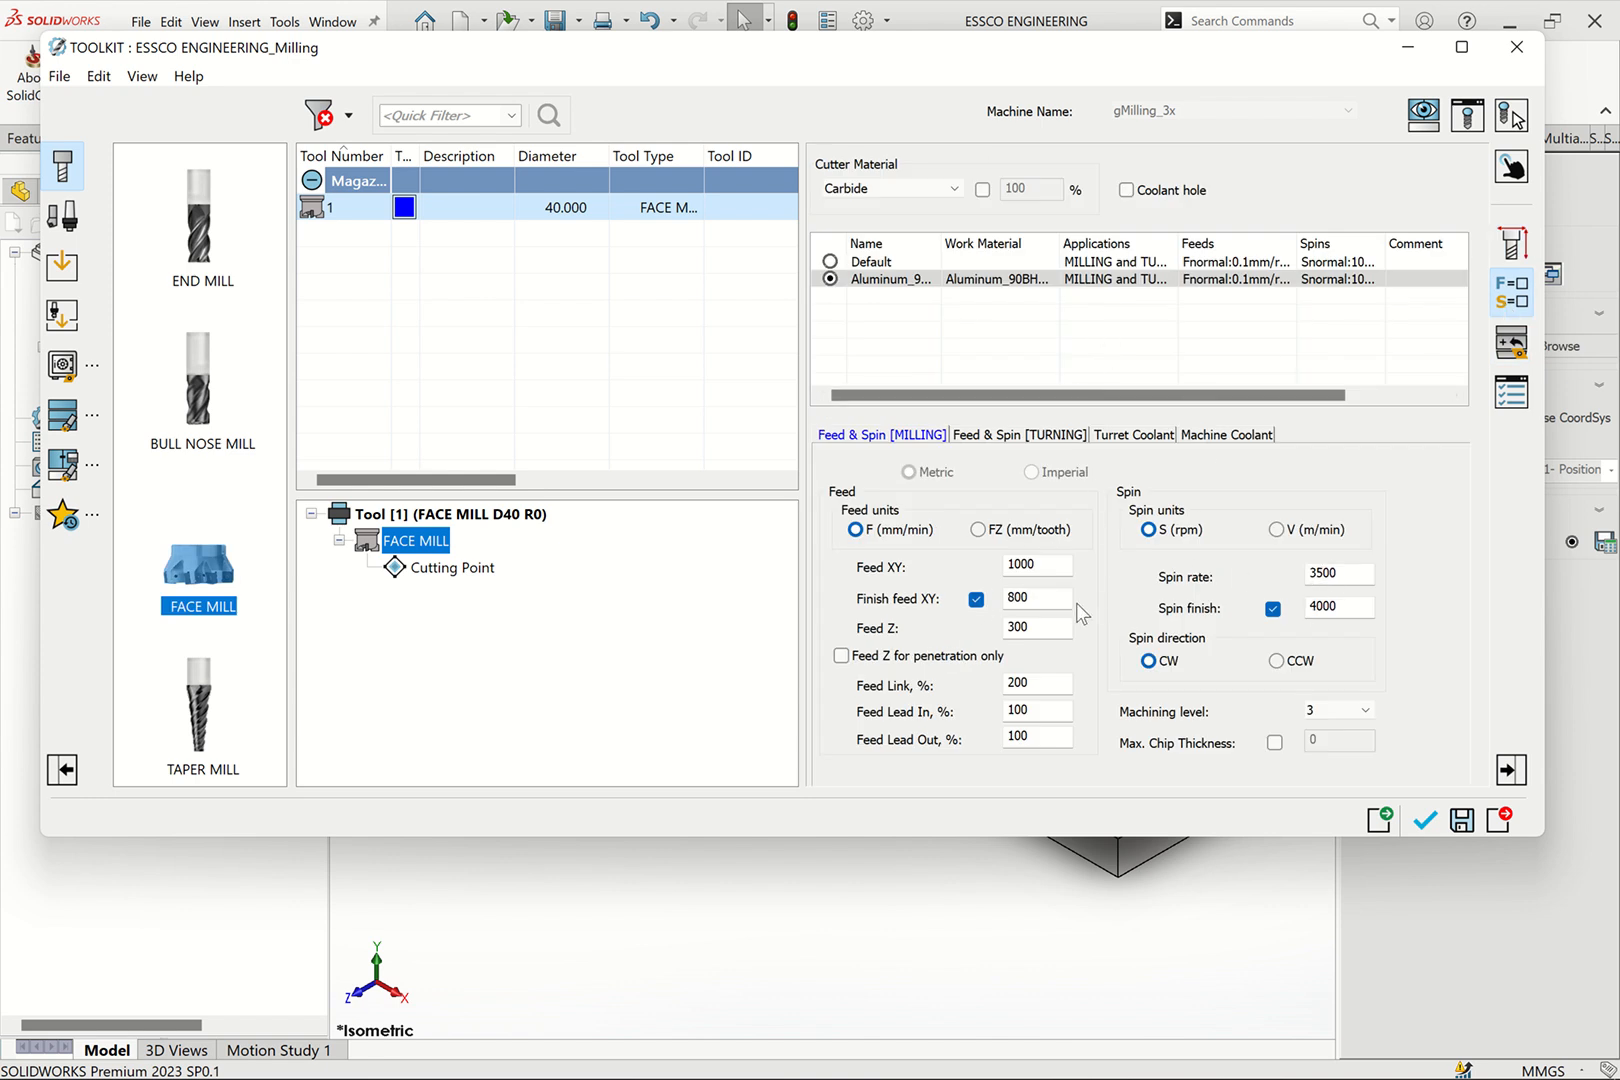
{"action": "left_click_drag", "start_coordinate": [1048, 566], "coordinate": [941, 566]}
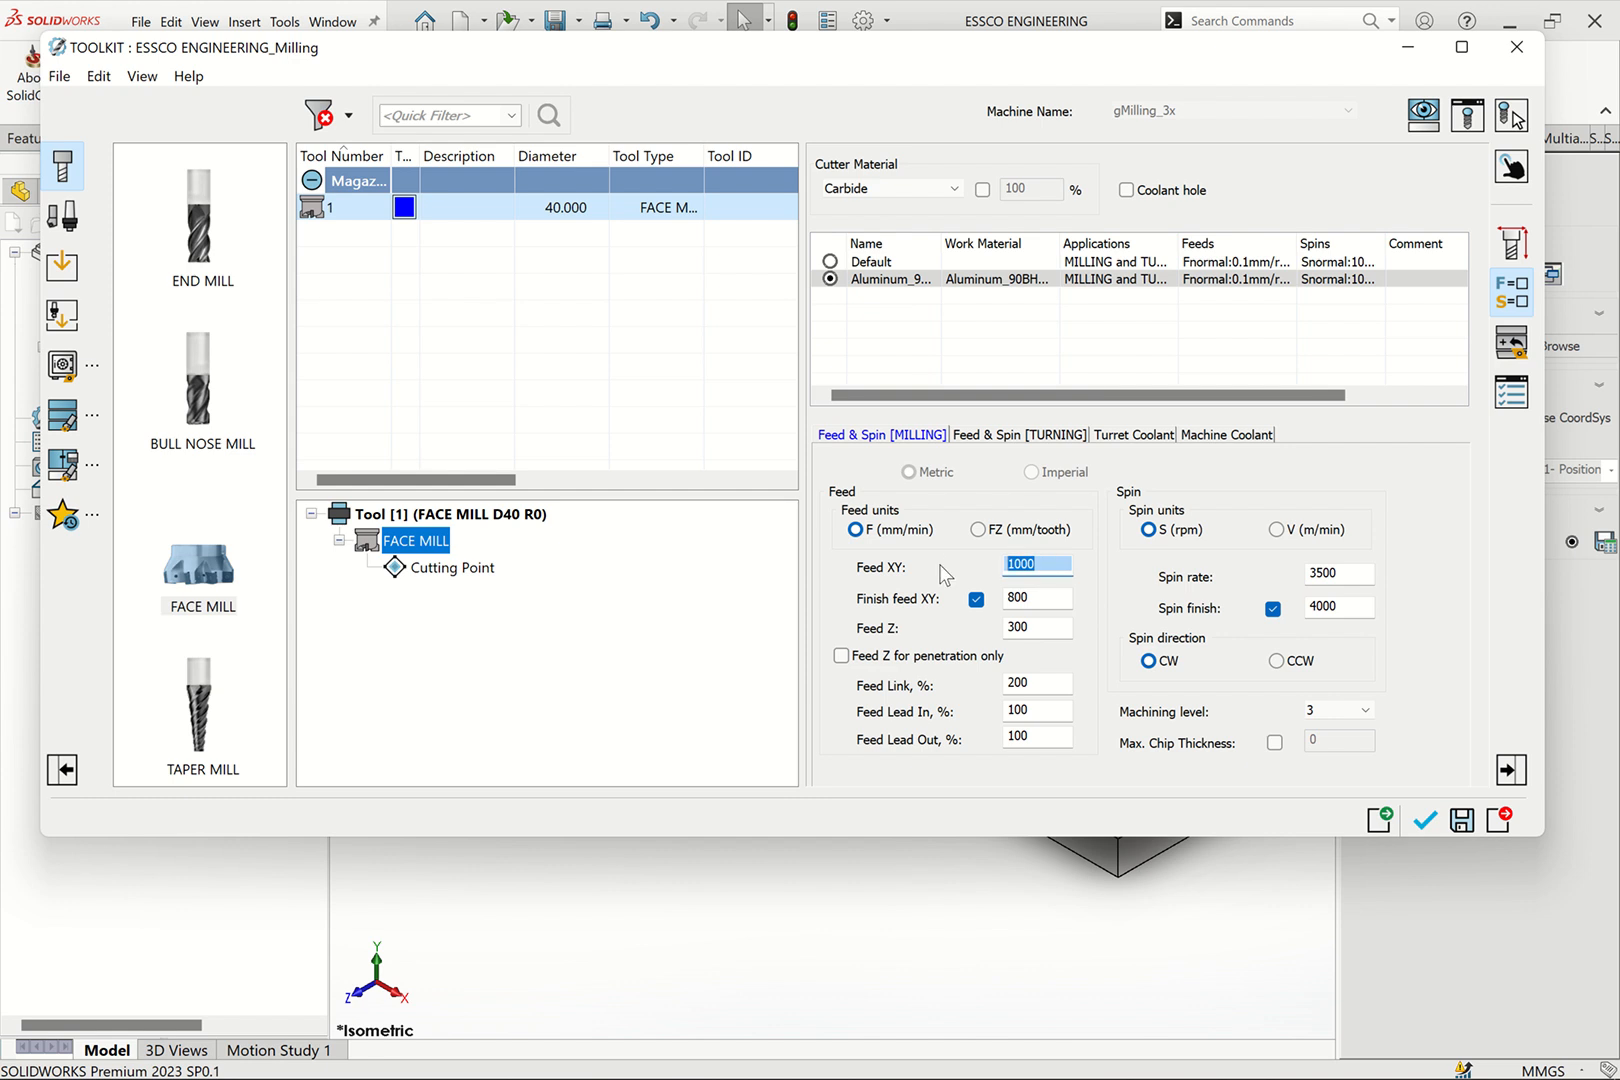
{"action": "type", "text": "500"}
{"action": "left_click_drag", "start_coordinate": [1370, 569], "coordinate": [1229, 575]}
{"action": "type", "text": "1"}
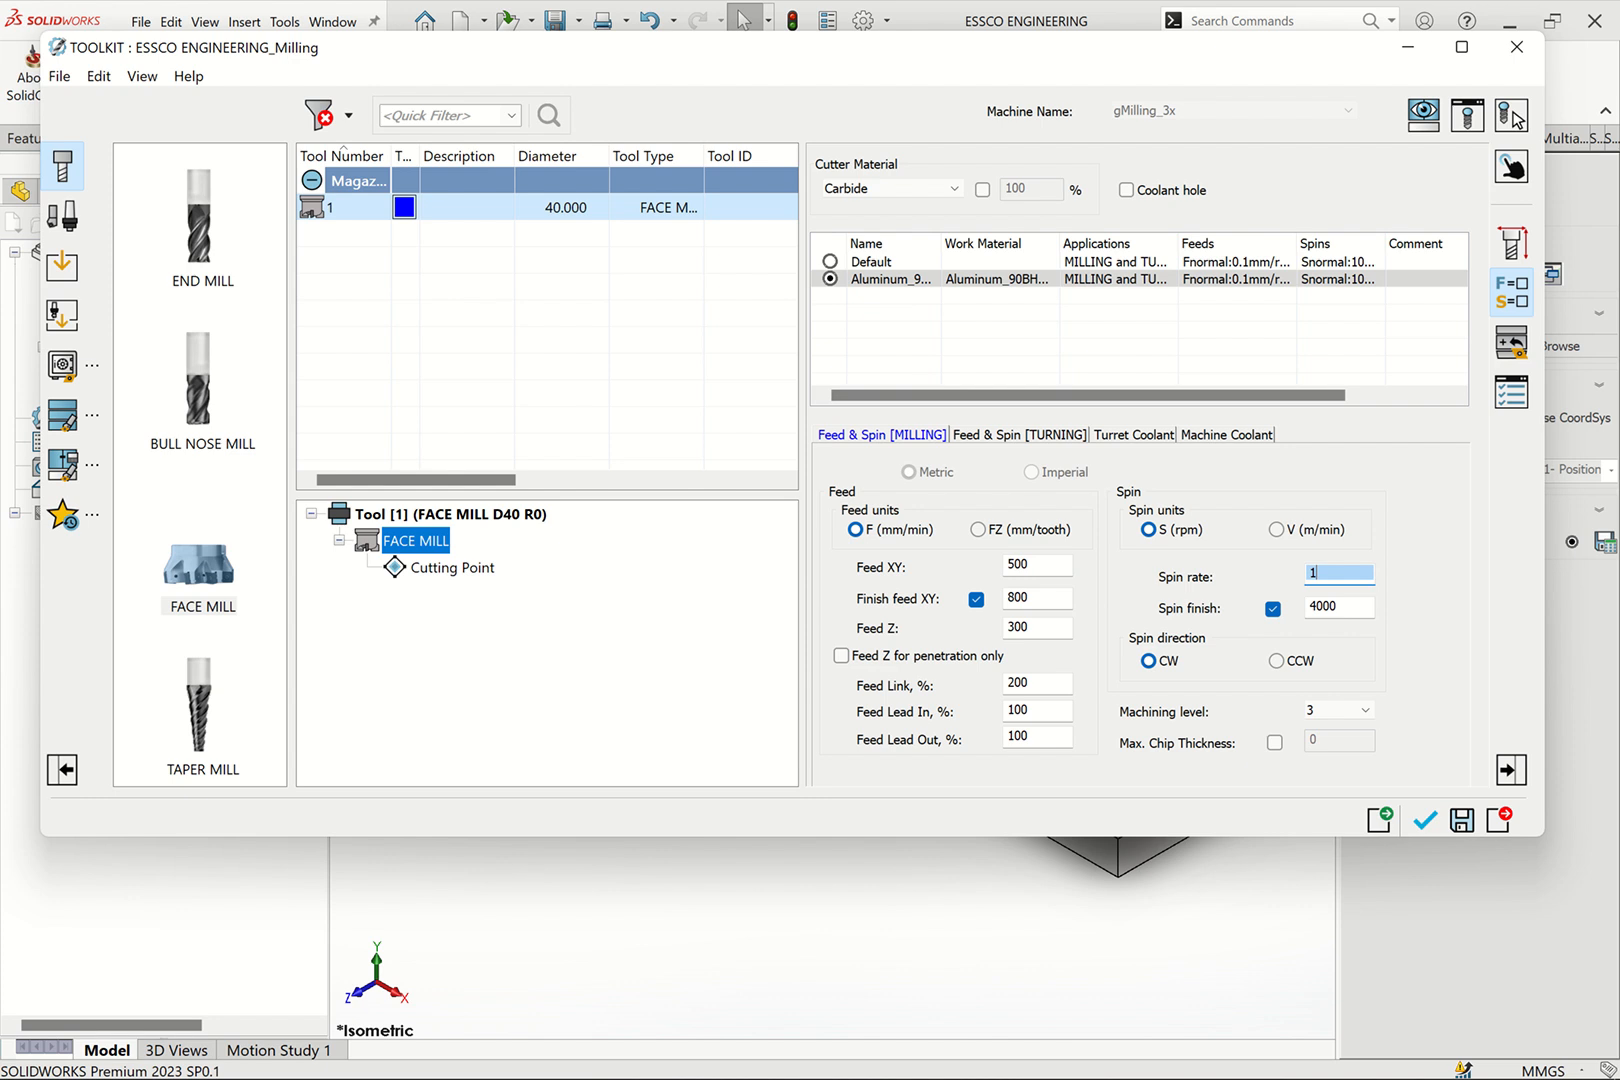
{"action": "type", "text": "500"}
Set the face mill's Feed XY to 800 mm/min and Finish feed XY to 400 mm/min, keeping the spin finish at 4000 rpm
{"action": "double_click", "coordinate": [1053, 598]}
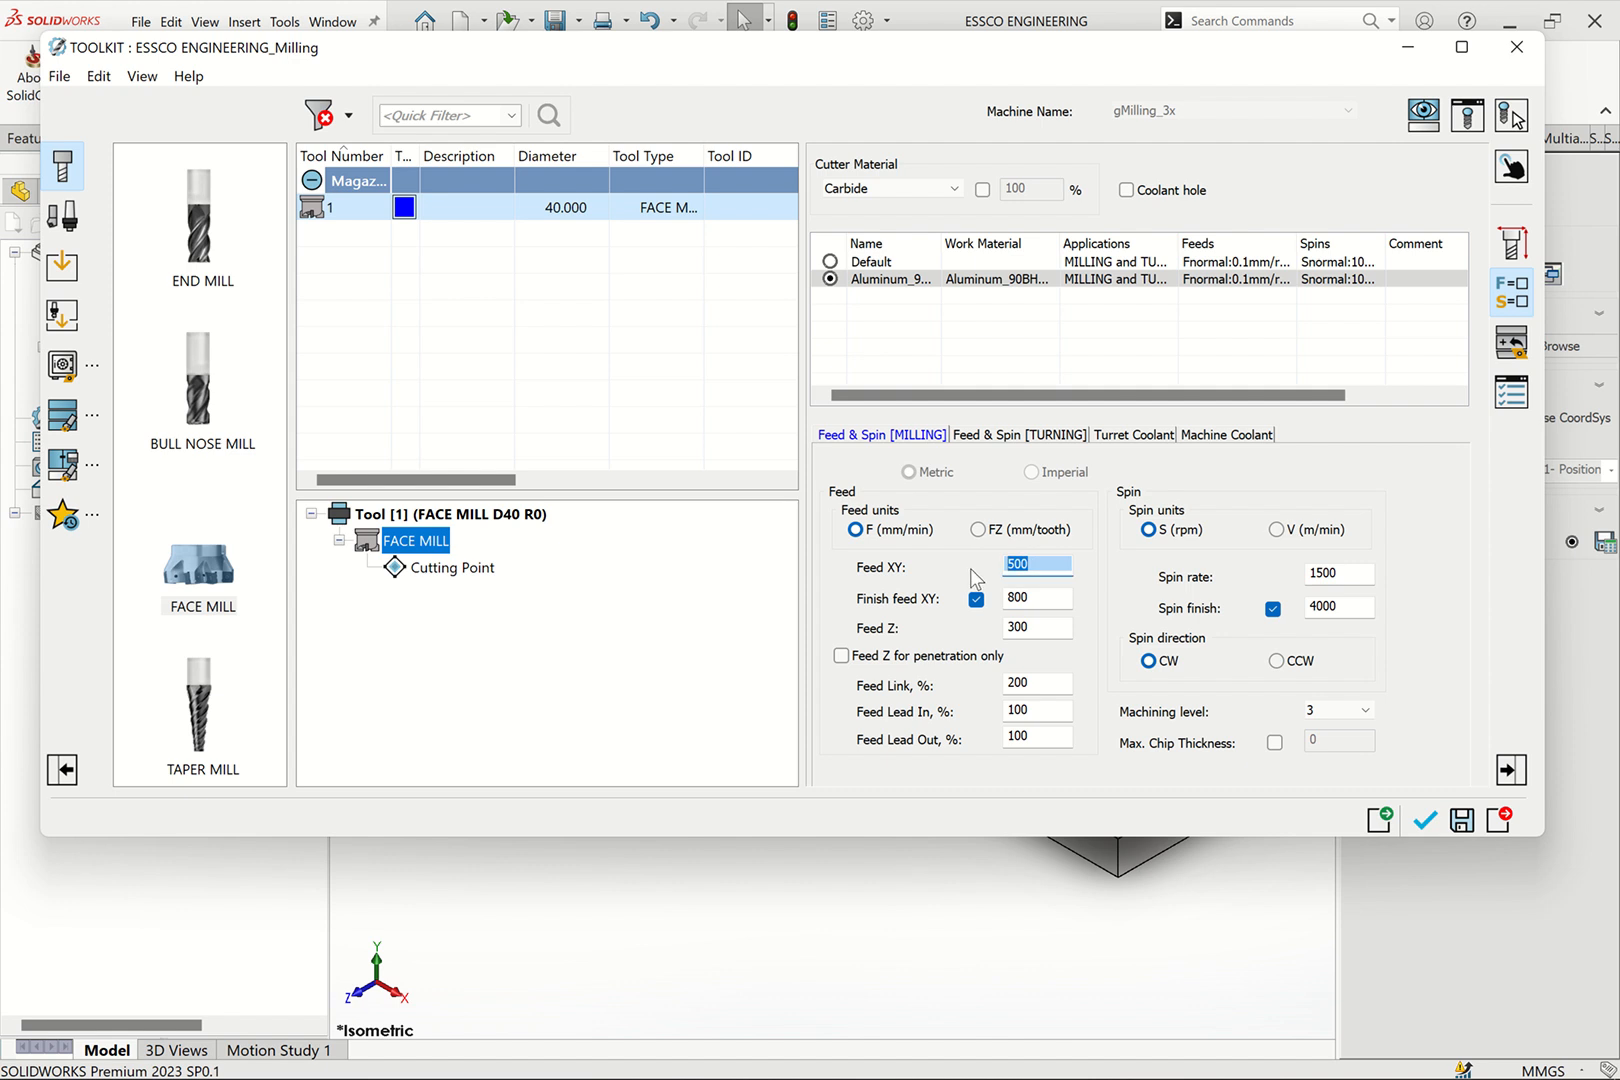
{"action": "type", "text": "800"}
{"action": "key", "text": "Tab"}
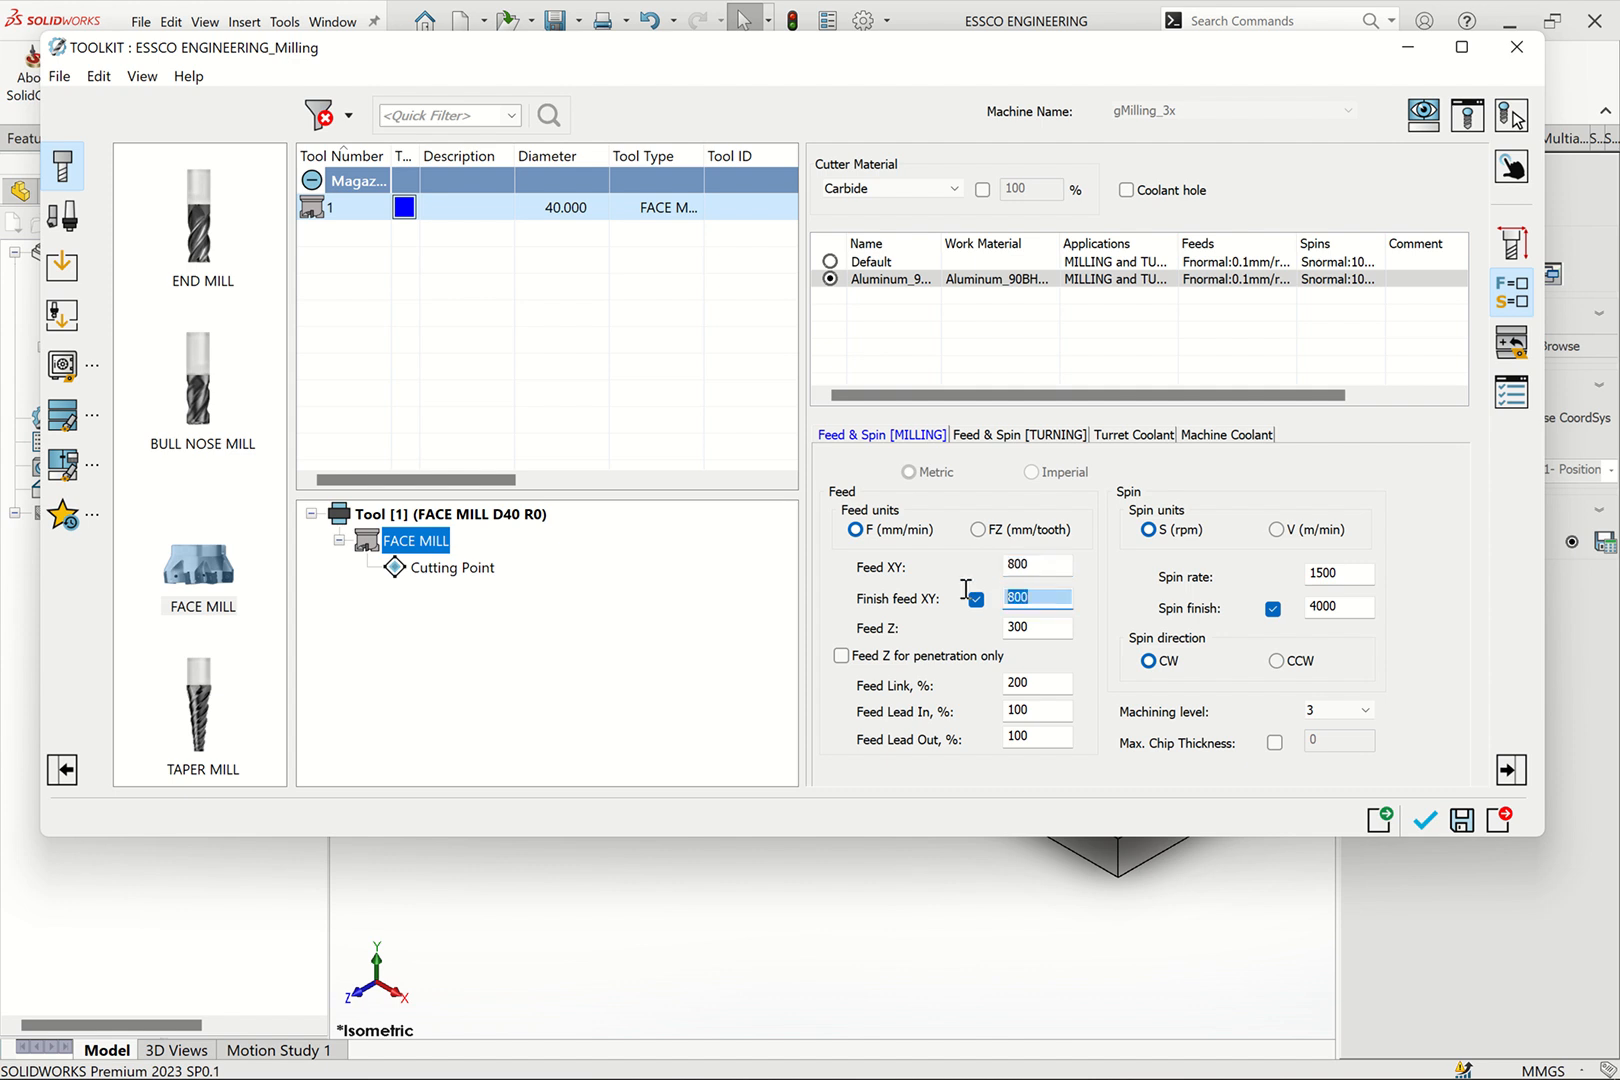
{"action": "type", "text": "4"}
{"action": "key", "text": "Tab"}
{"action": "left_click", "coordinate": [1350, 607]}
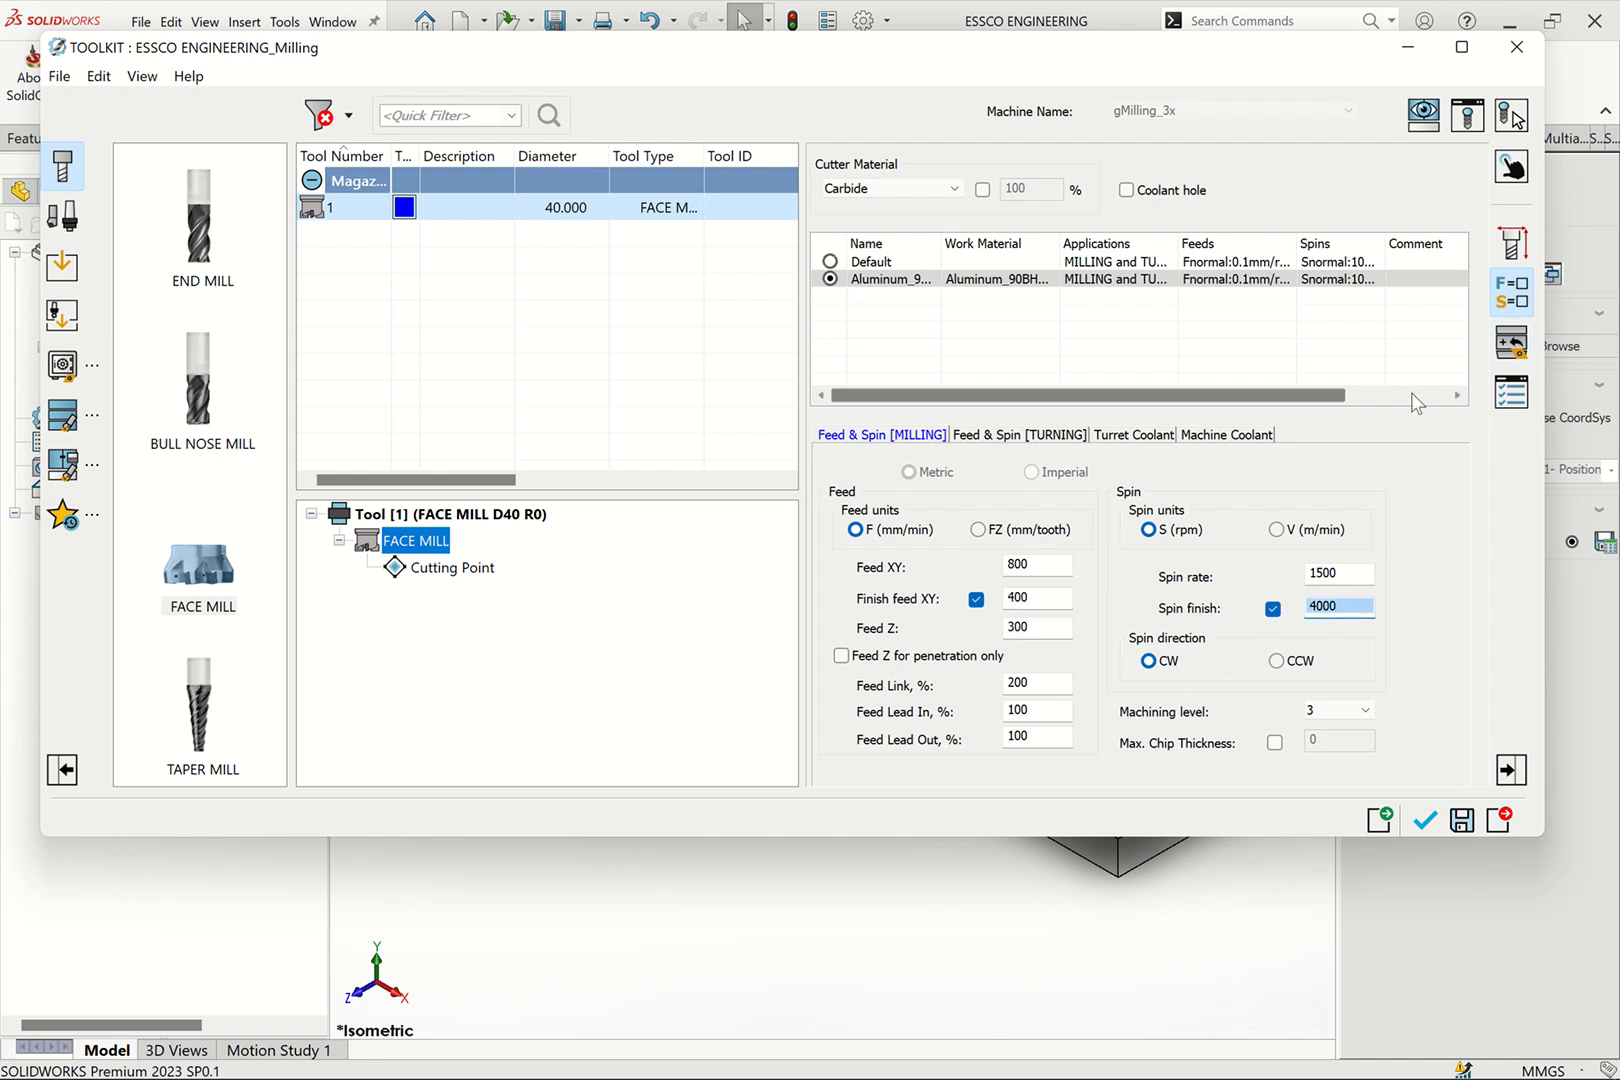
Check the face mill's mounting, dimensions and general tool data, and assign the tool to the face milling operation
{"action": "left_click", "coordinate": [1512, 345]}
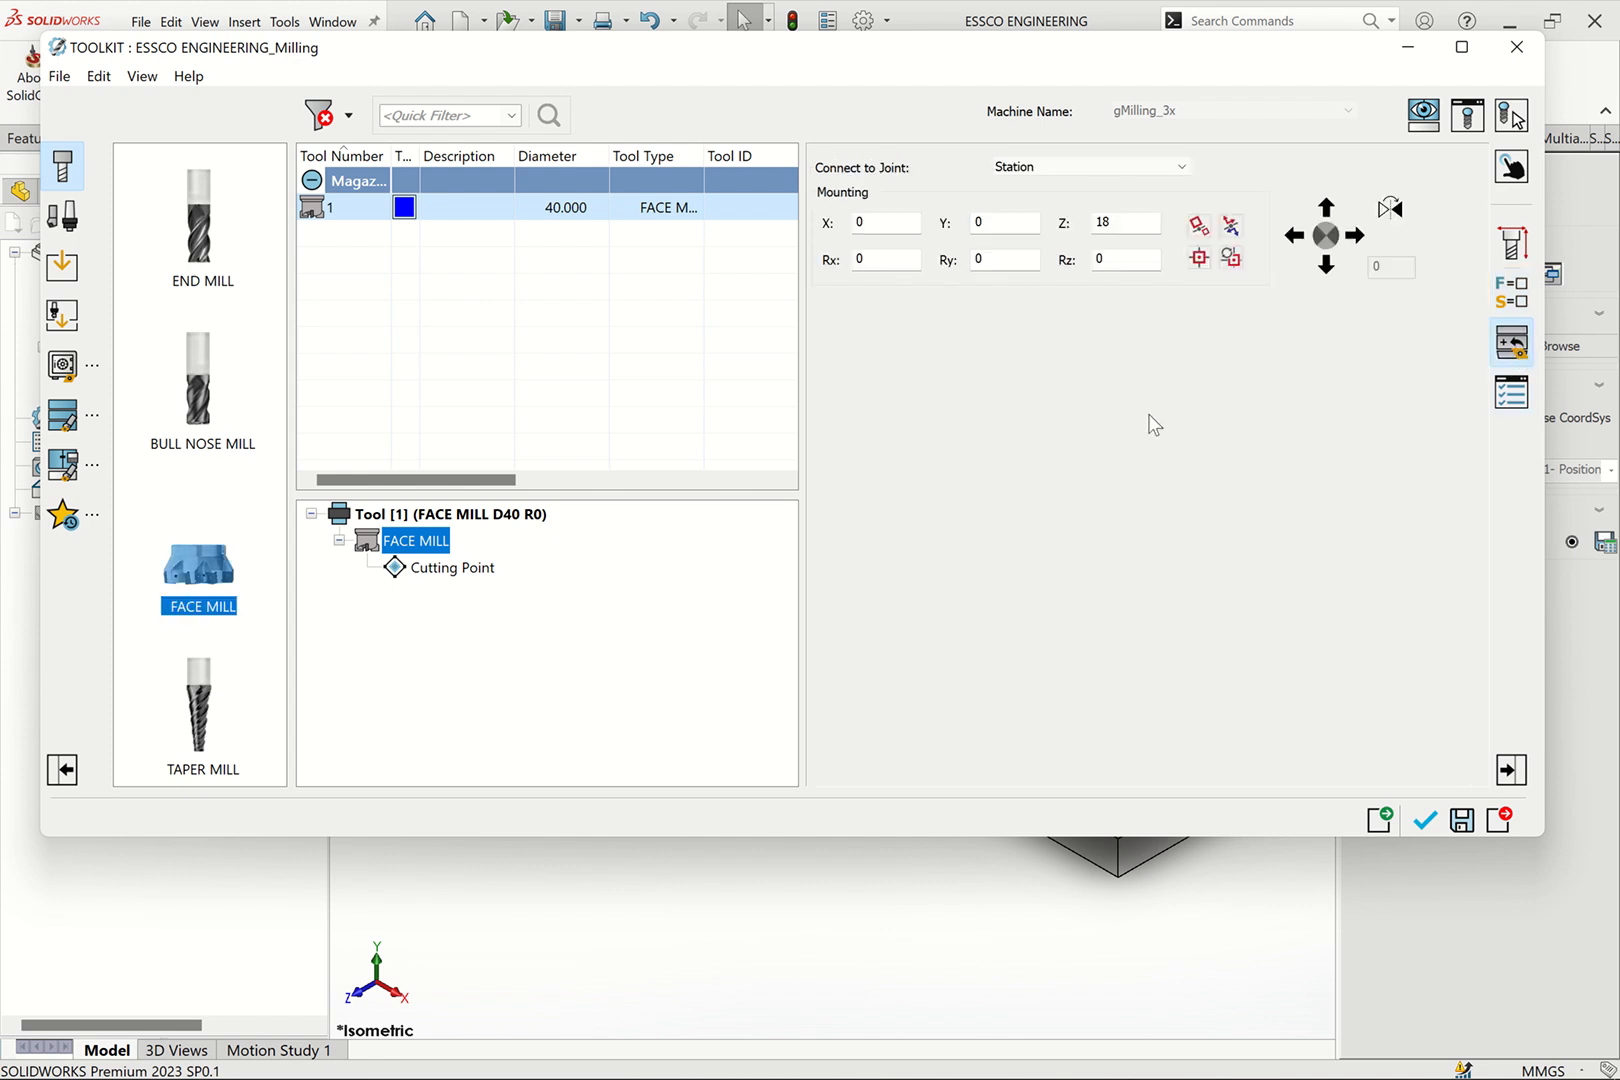
{"action": "left_click", "coordinate": [1512, 248]}
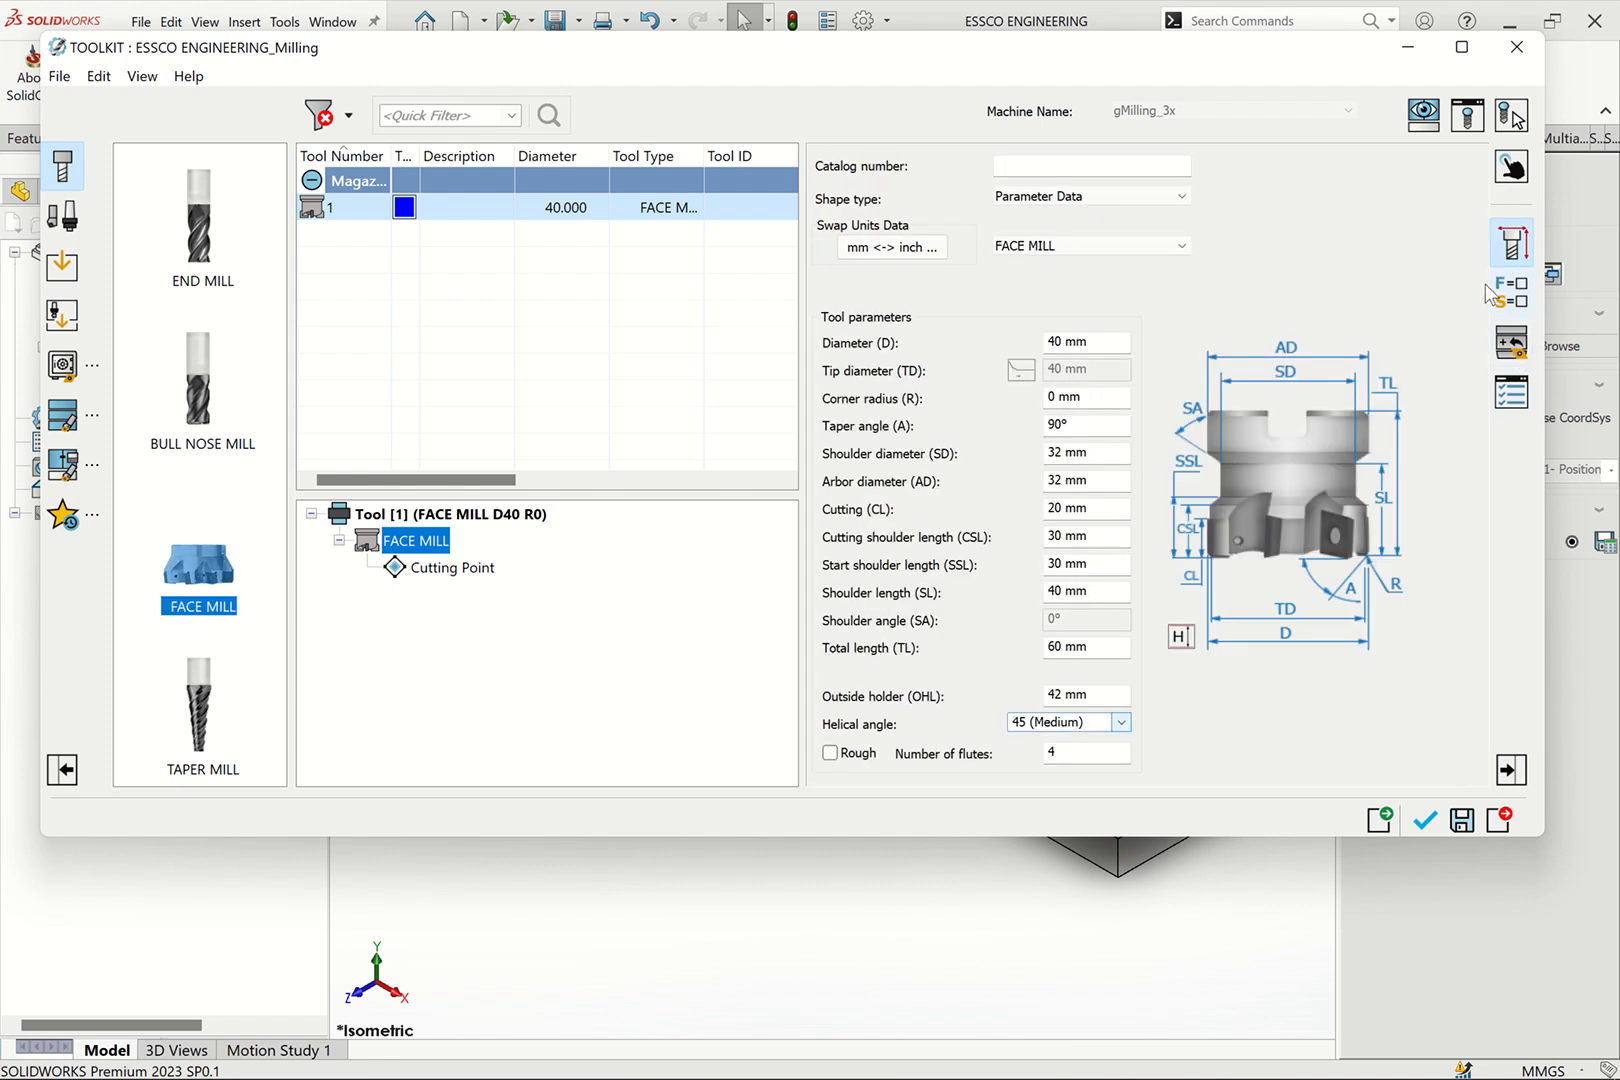
{"action": "left_click", "coordinate": [1502, 403]}
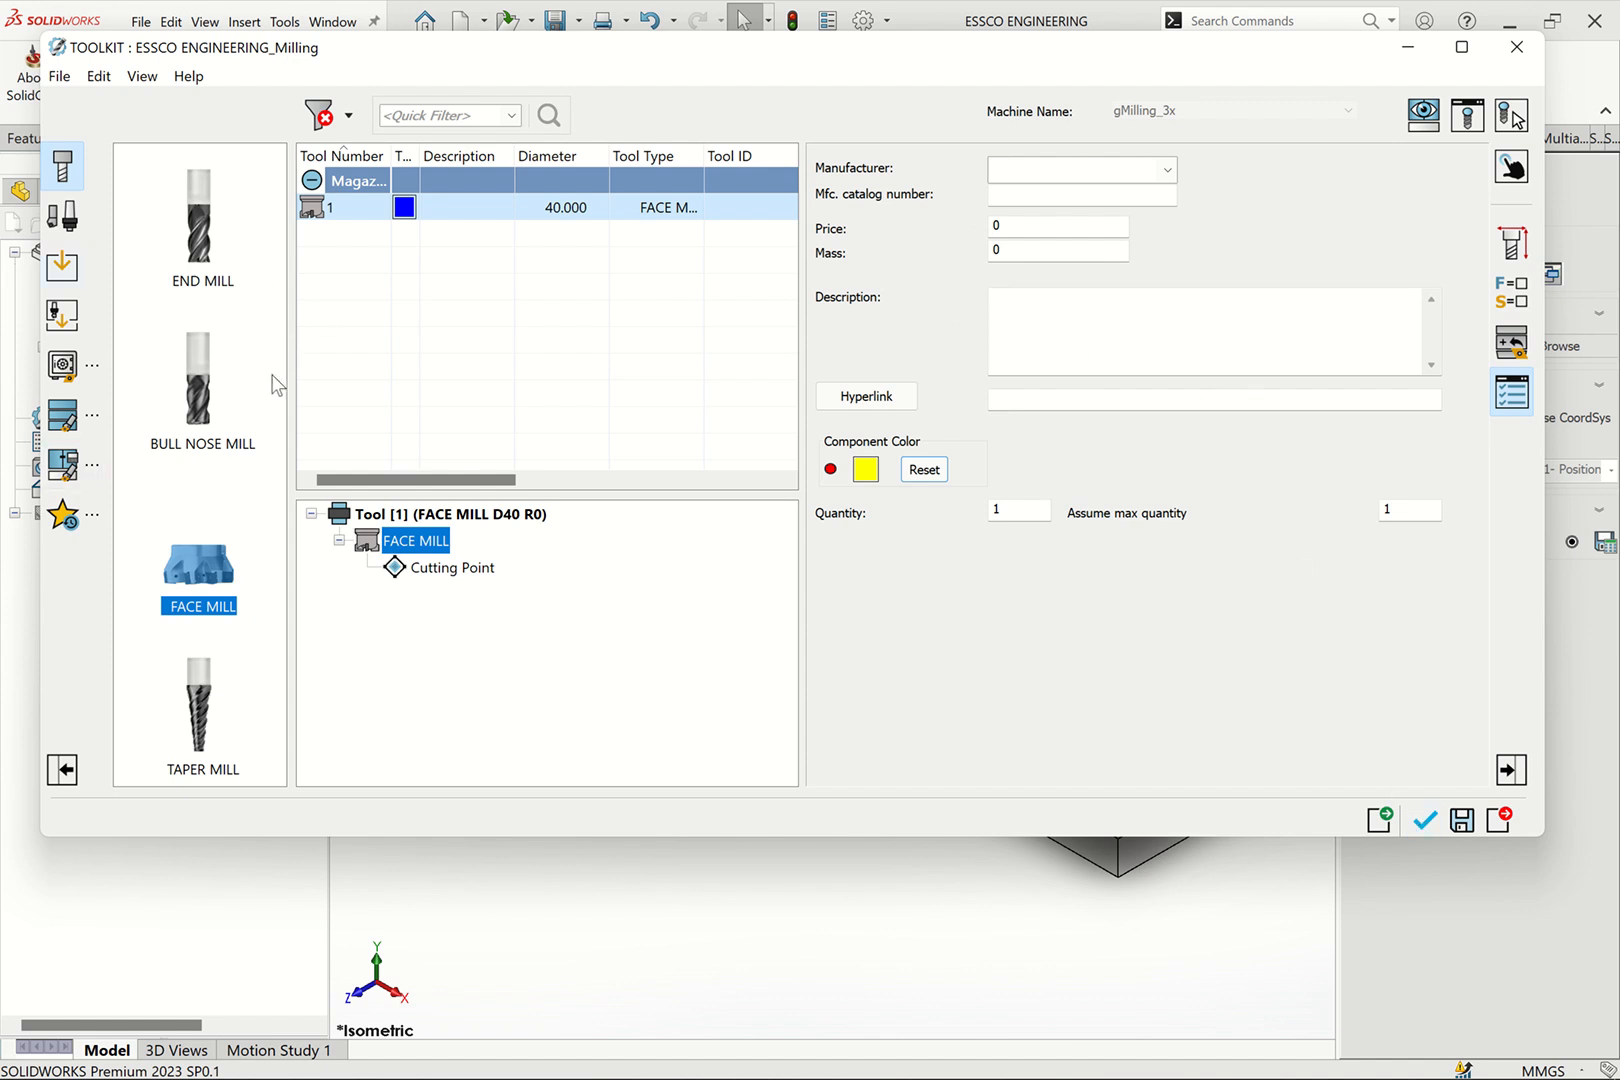
{"action": "left_click", "coordinate": [1426, 822]}
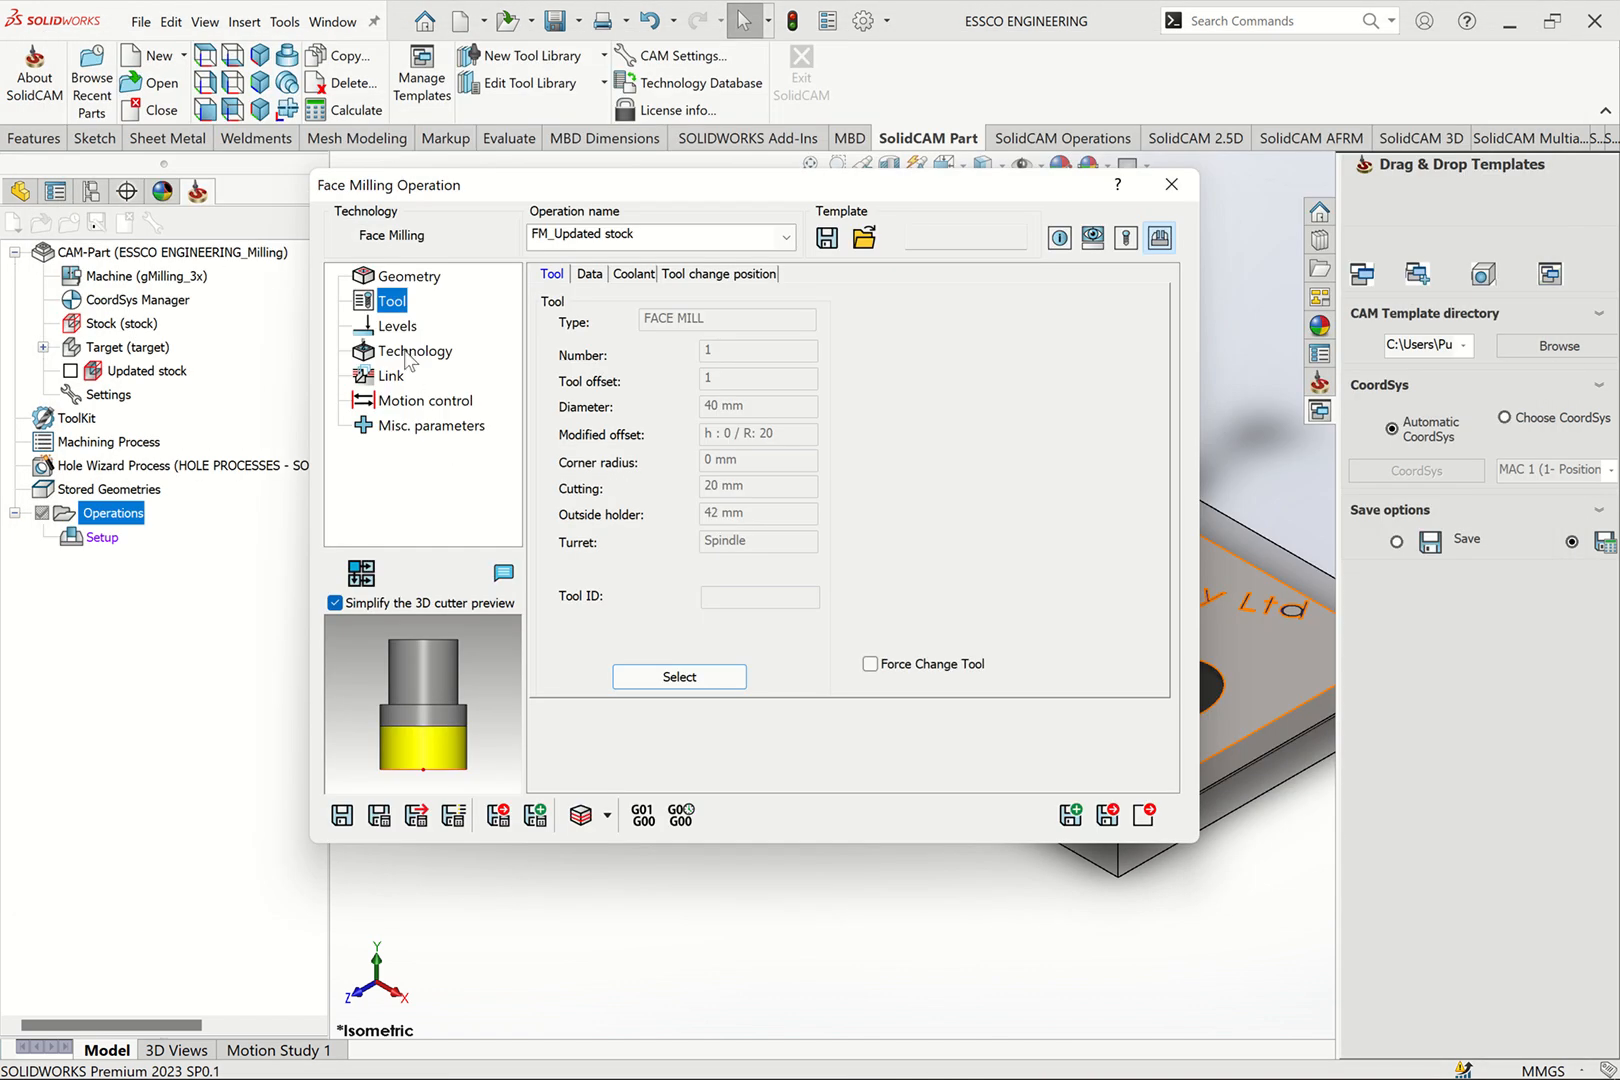
Set the face milling clearance level to 5 and define the upper level at Z 0 on the stock's top
{"action": "left_click", "coordinate": [397, 328]}
{"action": "double_click", "coordinate": [723, 332]}
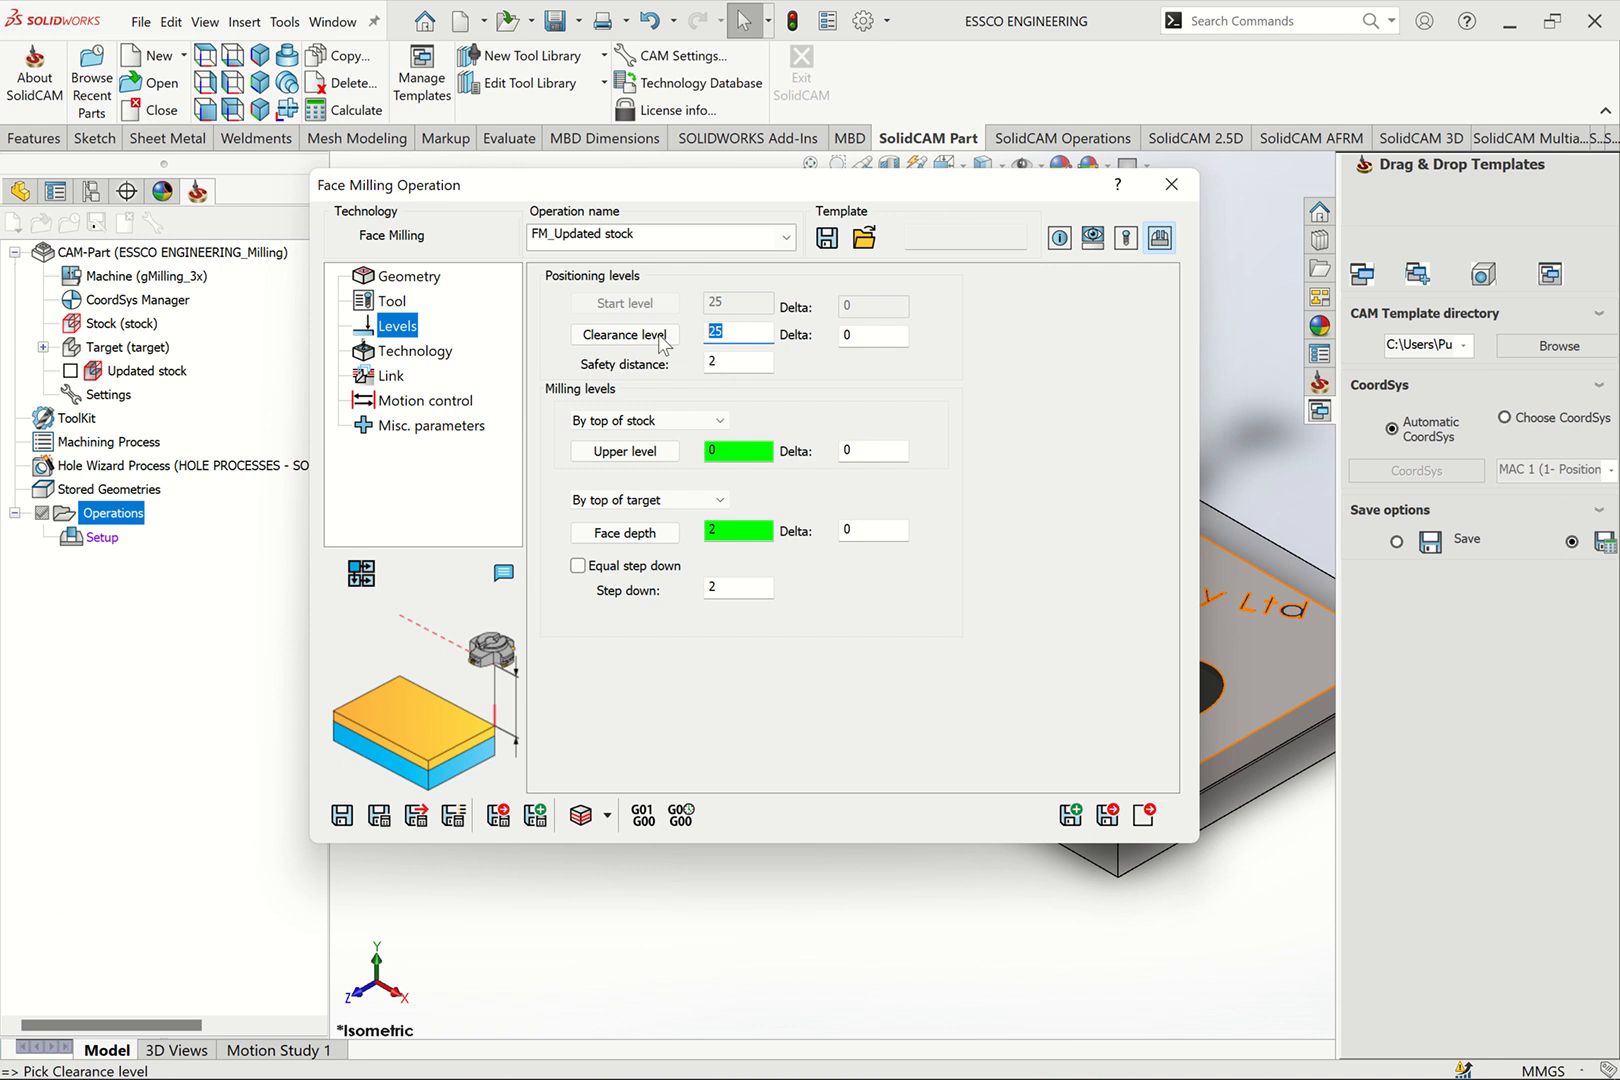
{"action": "type", "text": "5"}
{"action": "left_click", "coordinate": [650, 450]}
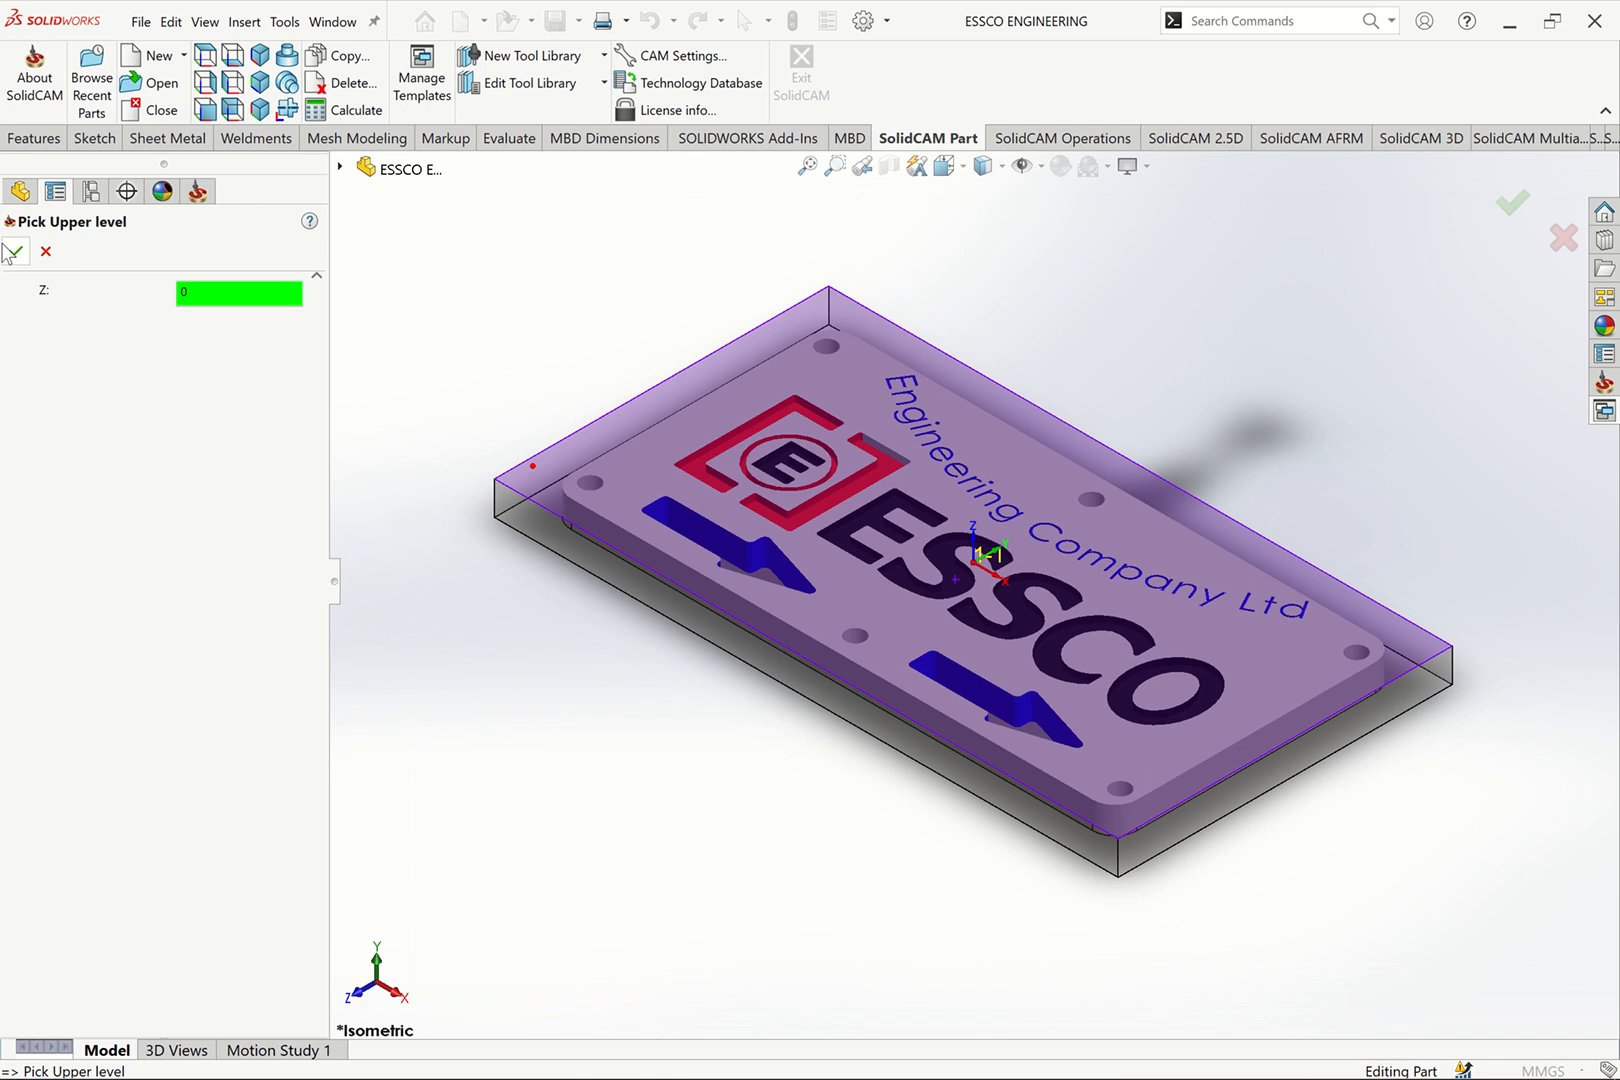
{"action": "left_click", "coordinate": [15, 251]}
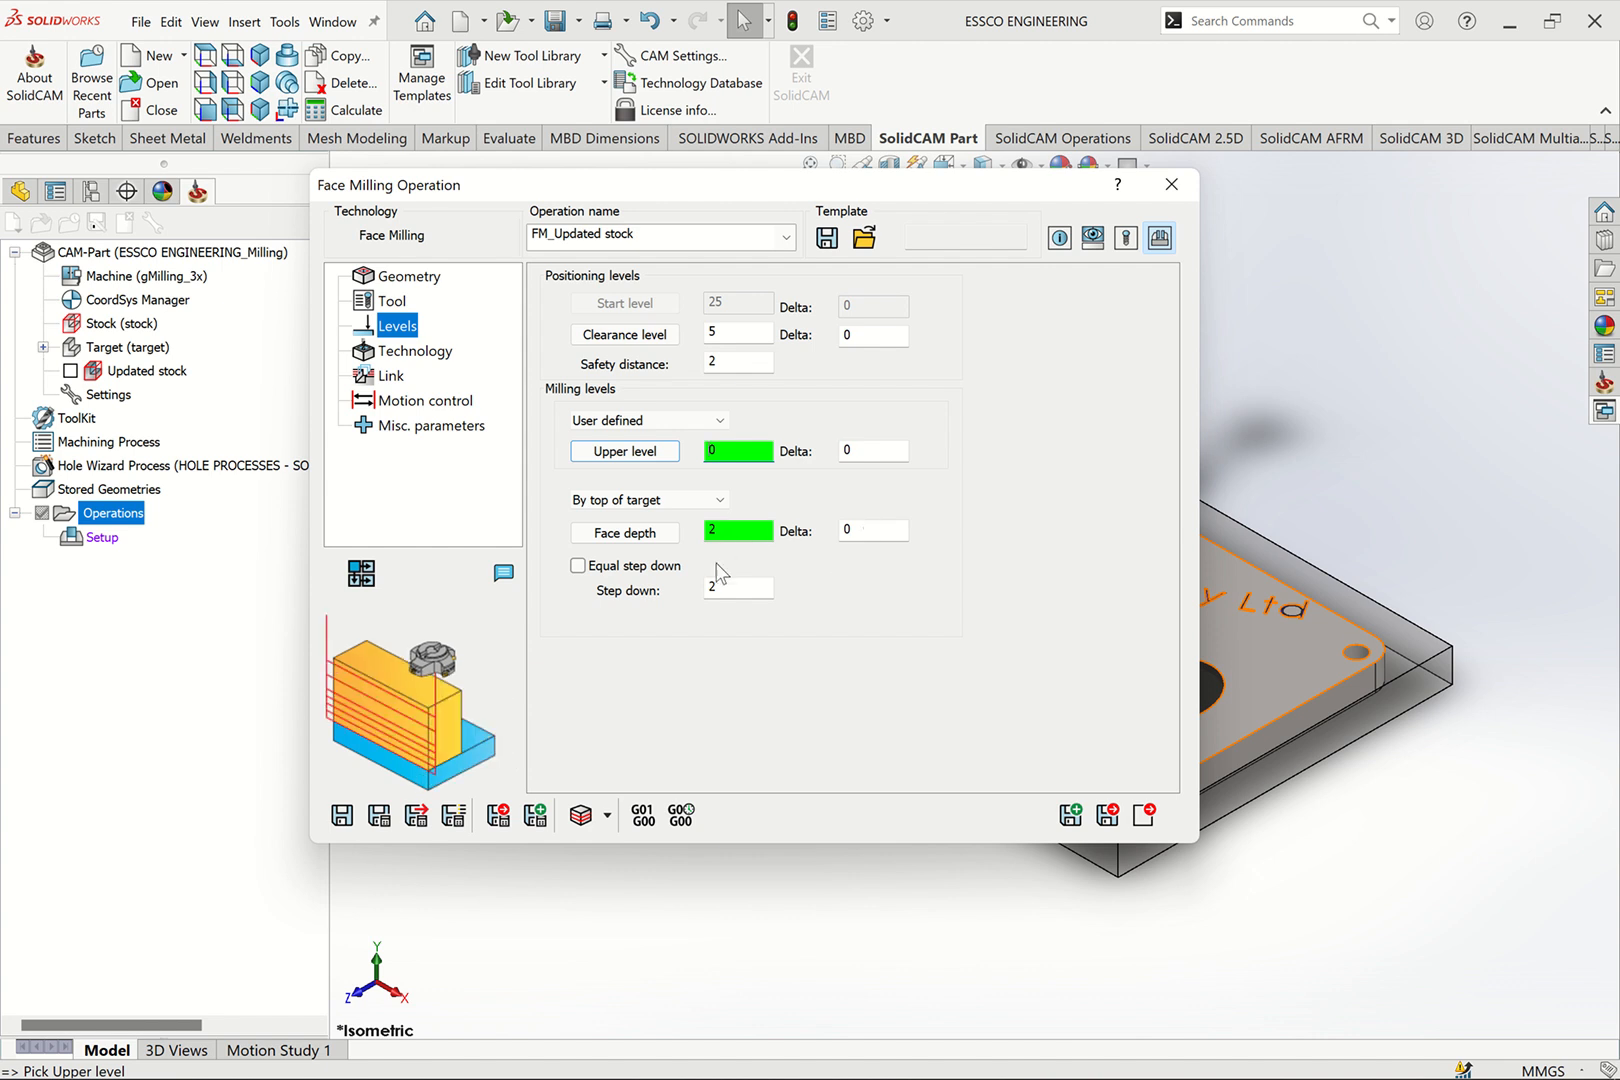
Enable equal step down for the face milling levels with a maximum step down of 0.5
{"action": "left_click", "coordinate": [657, 566]}
{"action": "double_click", "coordinate": [716, 587]}
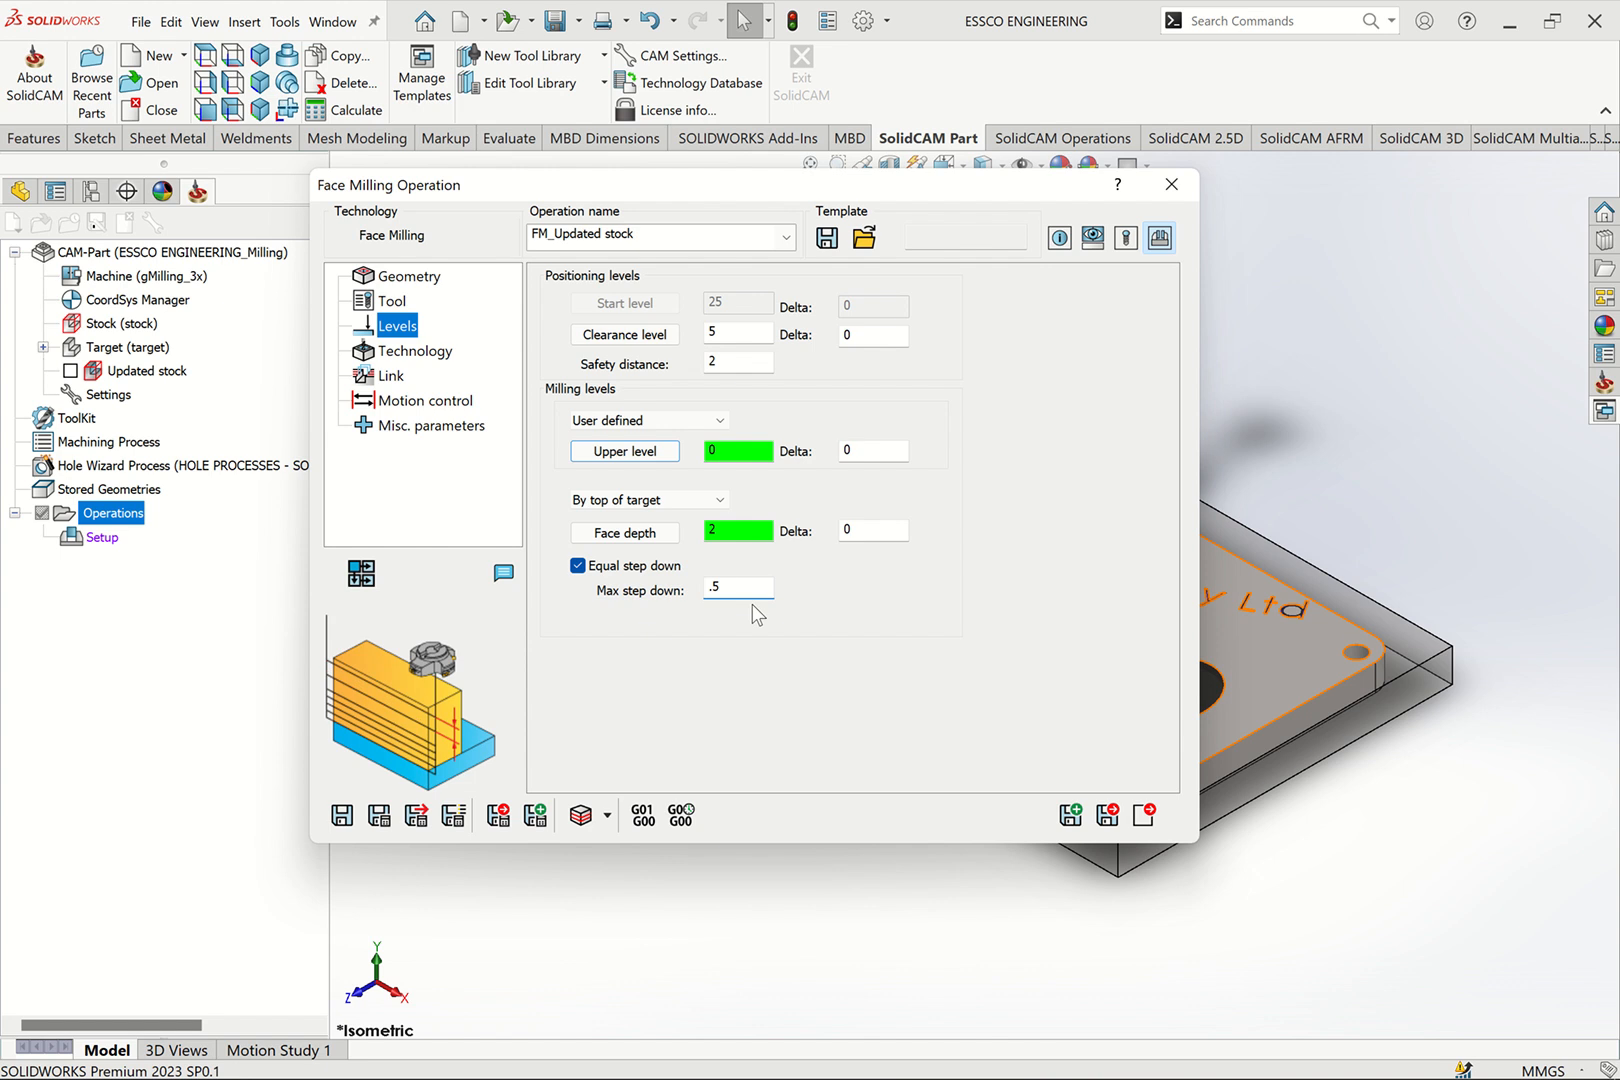
{"action": "left_click_drag", "start_coordinate": [728, 588], "coordinate": [662, 592]}
{"action": "type", "text": "1"}
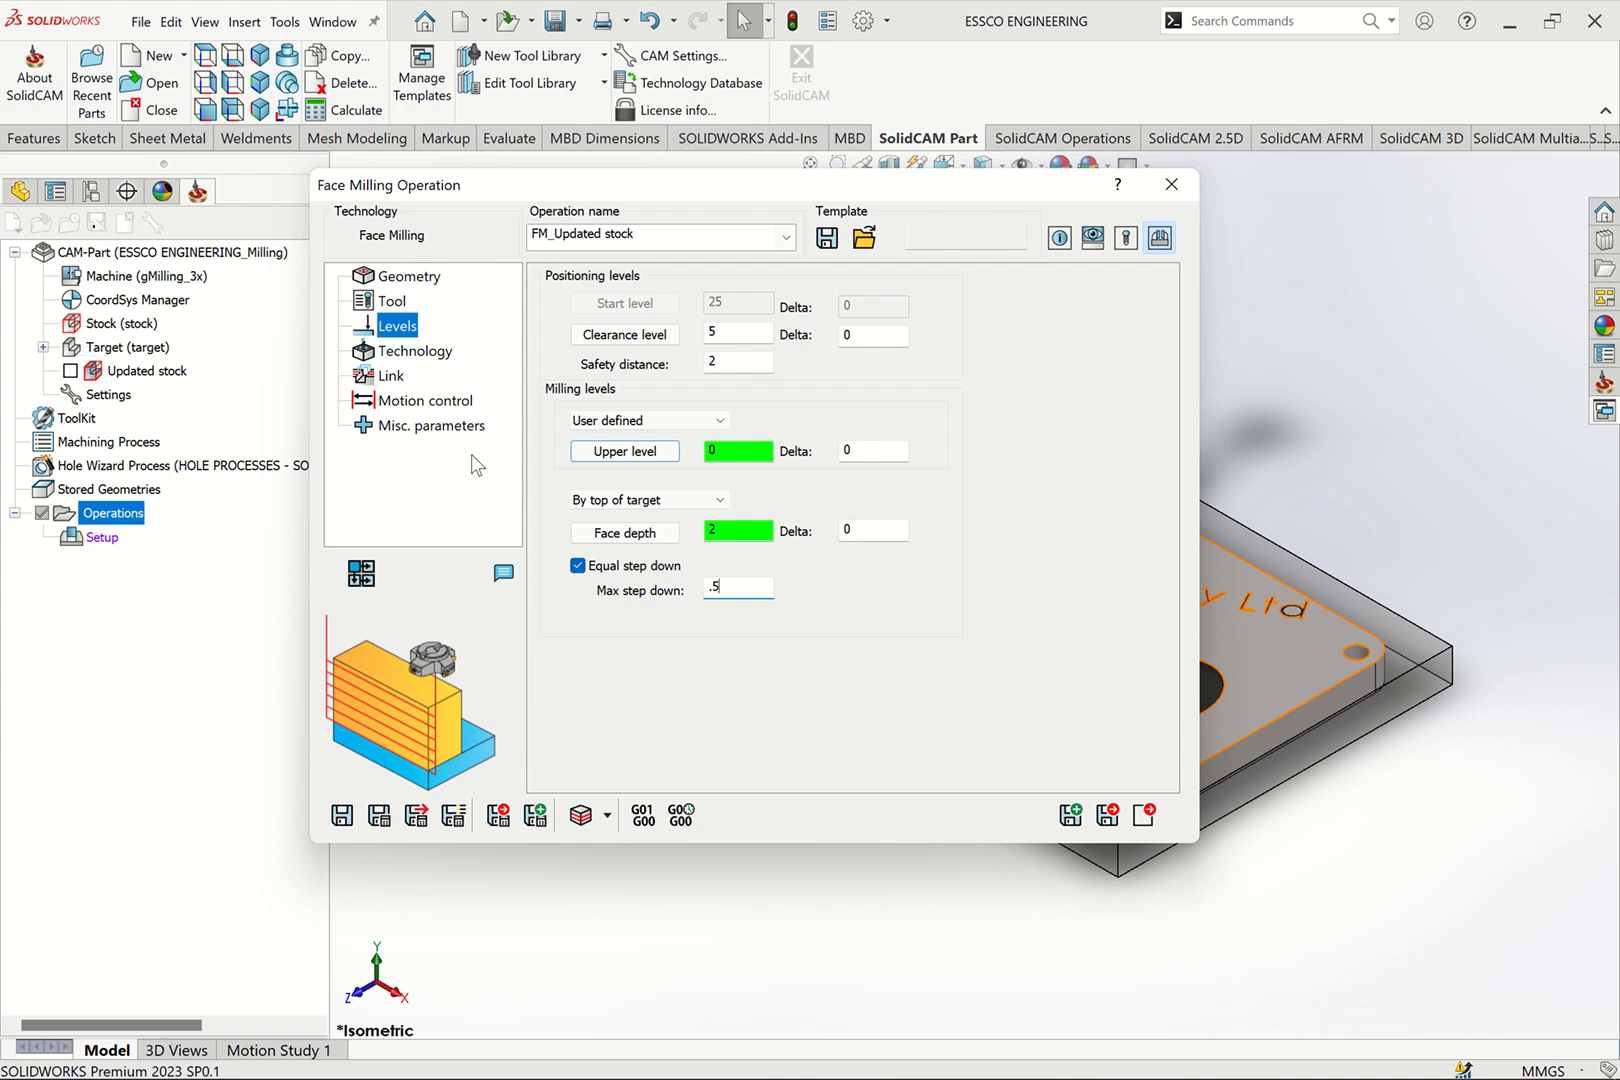
Change the face milling technology to Contour with an overlap of 70% of the tool diameter
{"action": "left_click", "coordinate": [432, 353]}
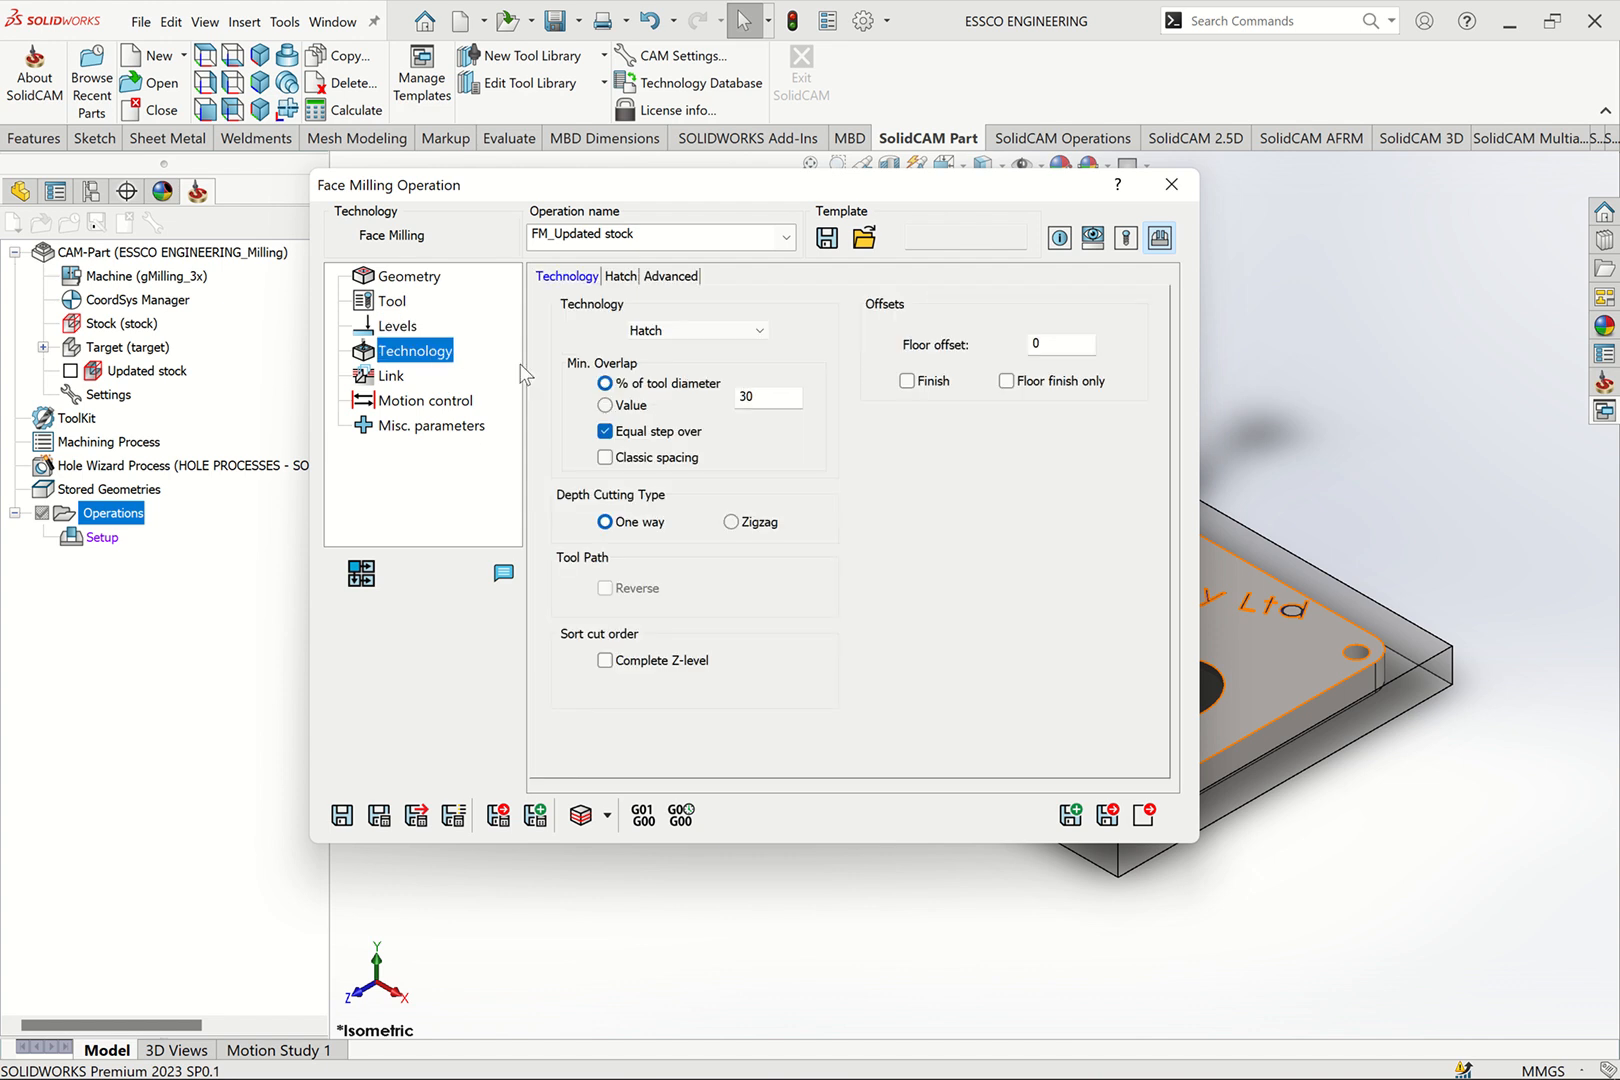
{"action": "left_click", "coordinate": [663, 330]}
{"action": "left_click", "coordinate": [655, 387]}
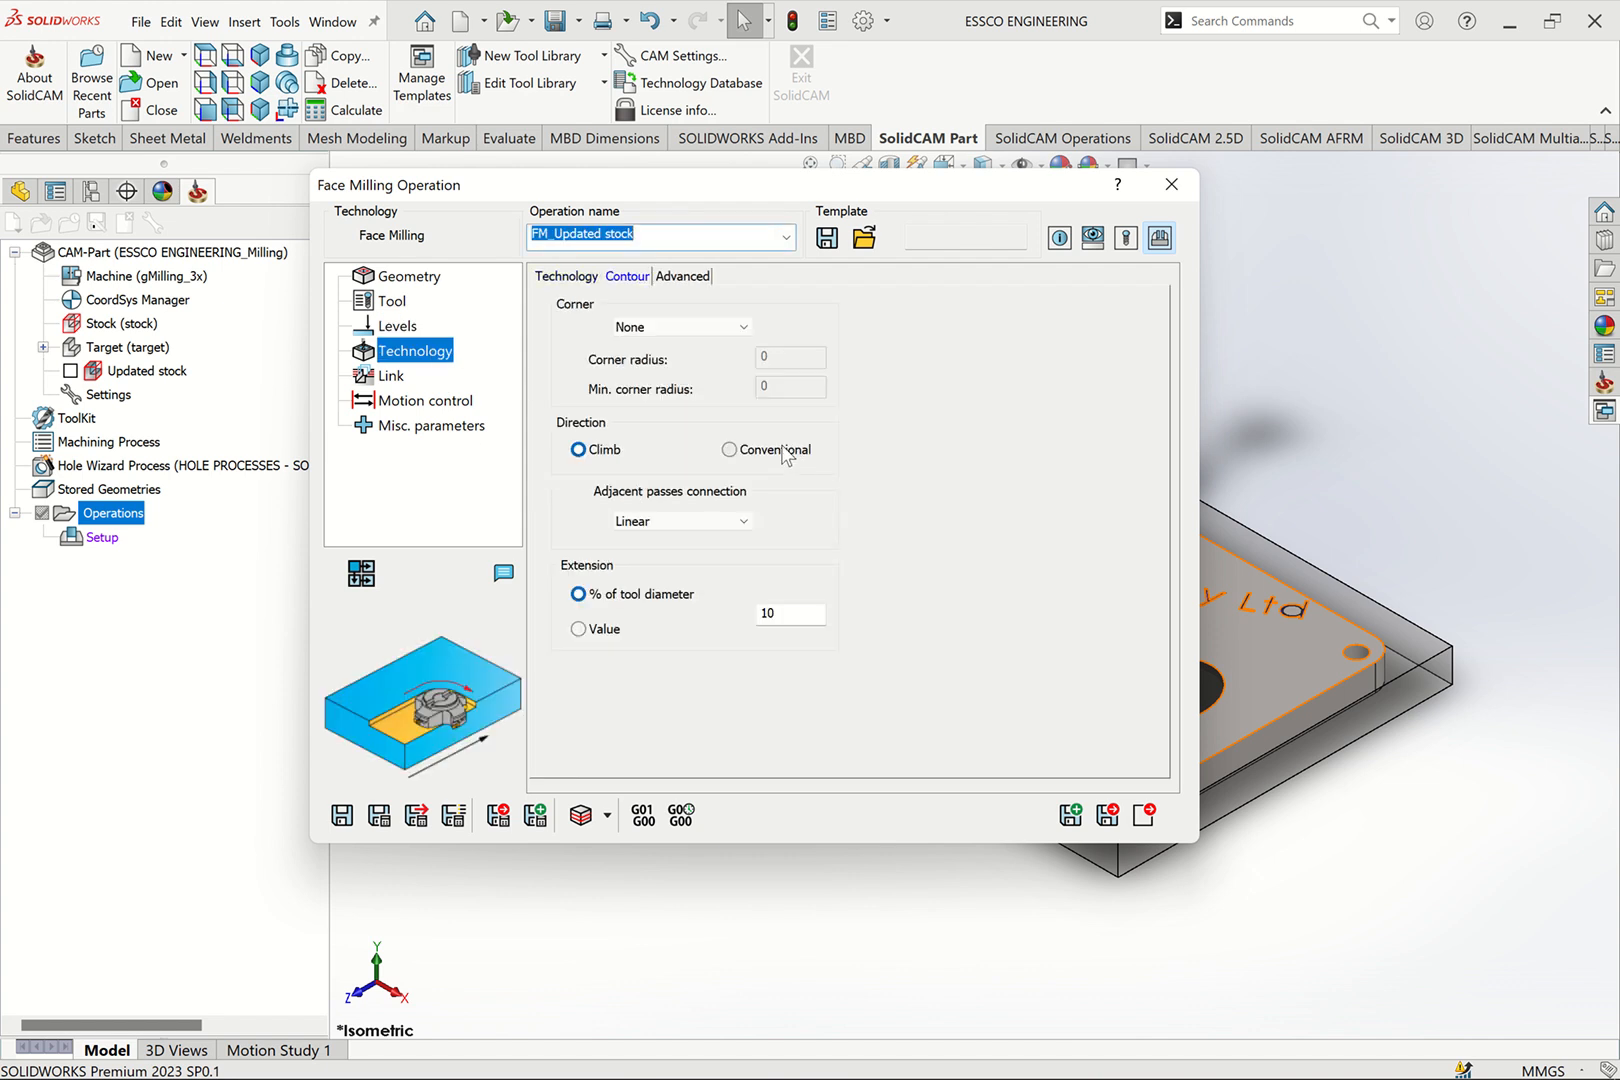
{"action": "left_click", "coordinate": [566, 276]}
{"action": "left_click", "coordinate": [740, 397]}
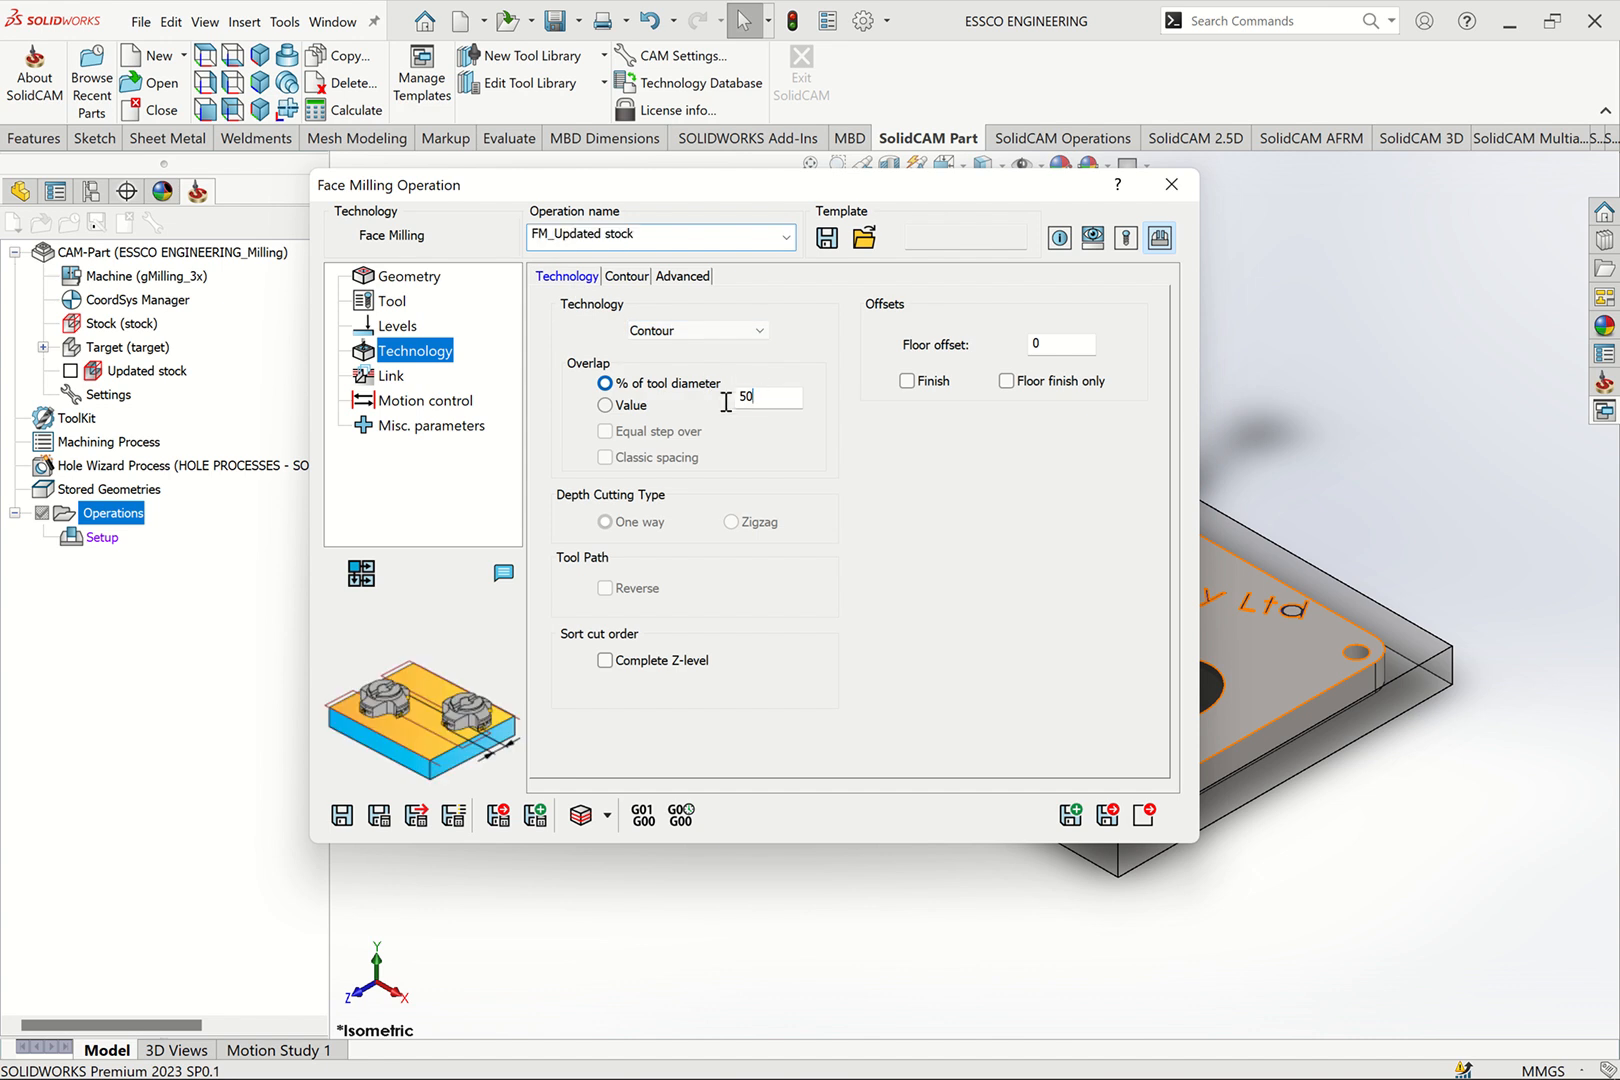
{"action": "type", "text": "7"}
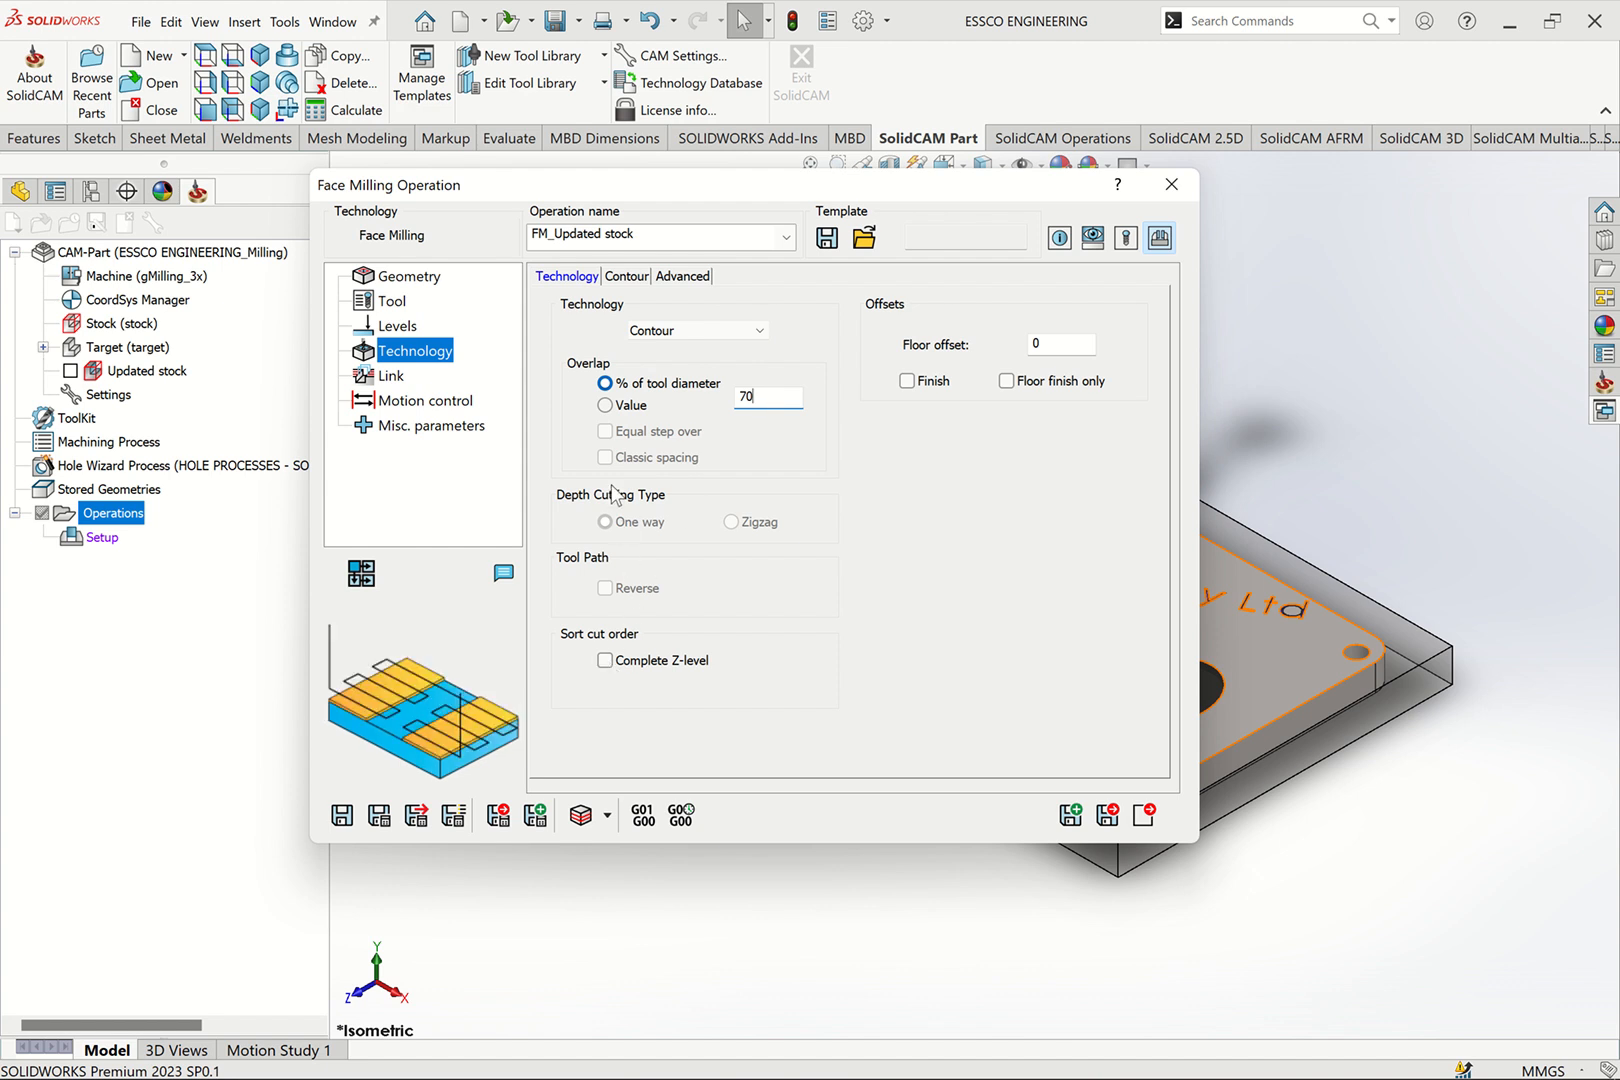
Set the contour's adjacent passes connection to Smooth, keeping the corner type None
{"action": "left_click", "coordinate": [626, 277]}
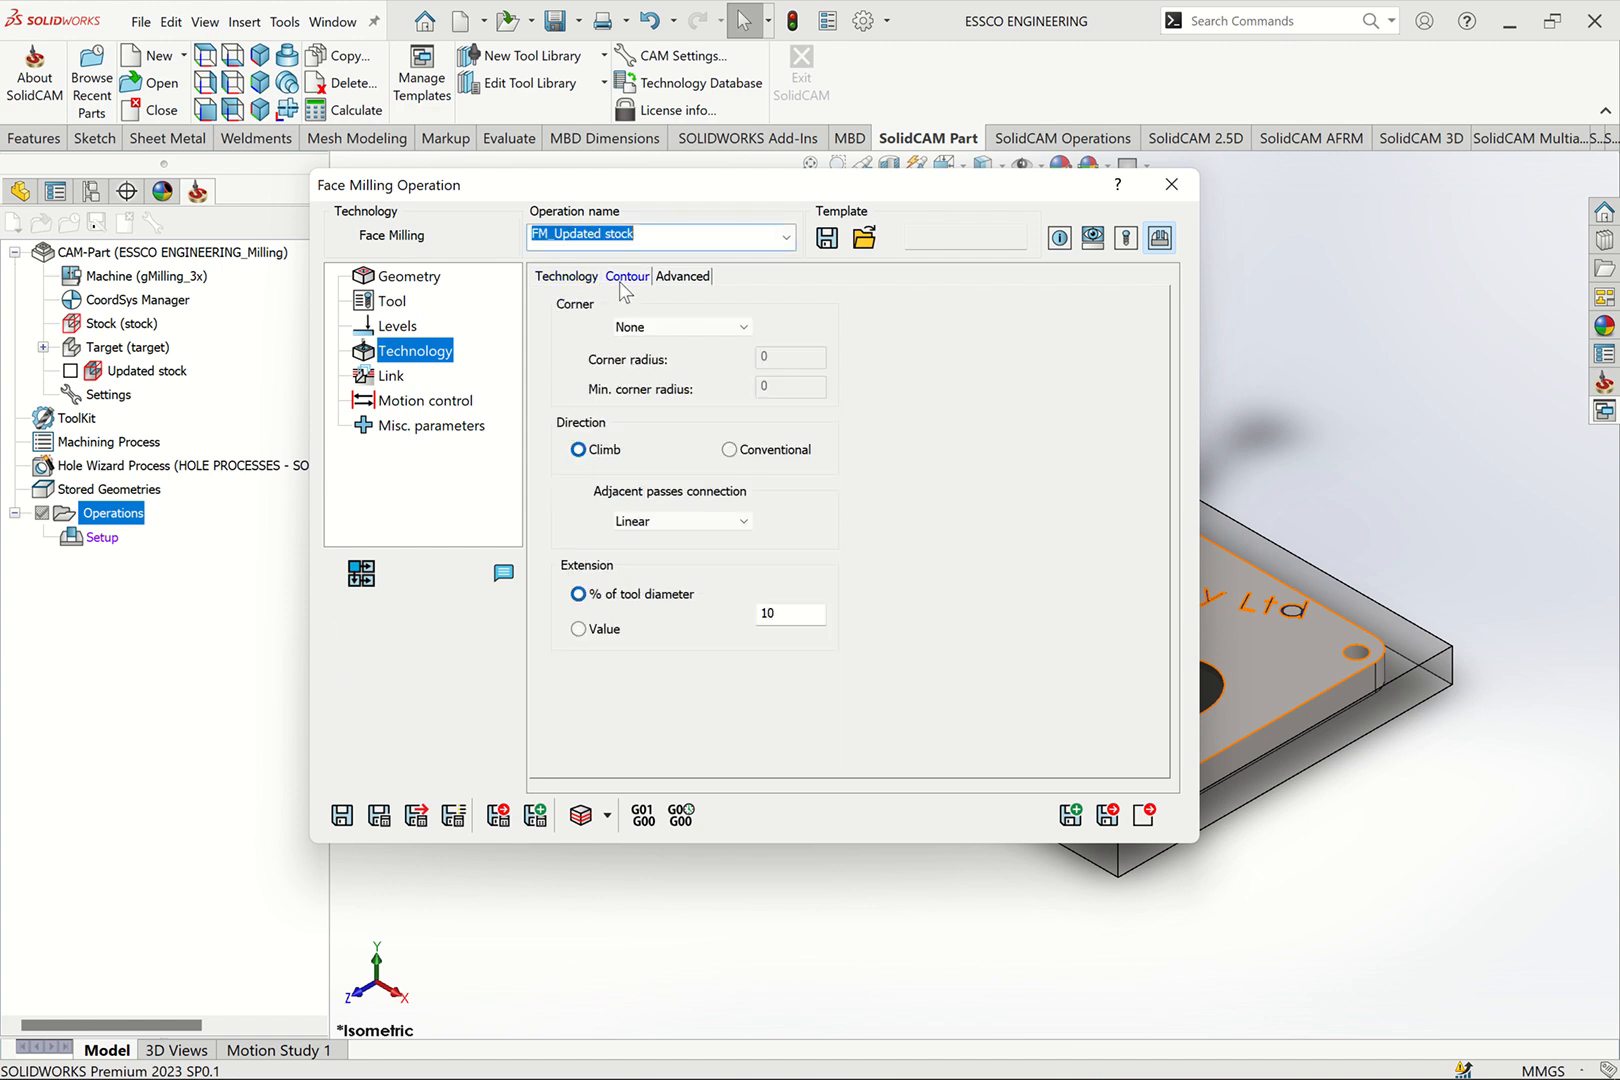
{"action": "left_click", "coordinate": [699, 327]}
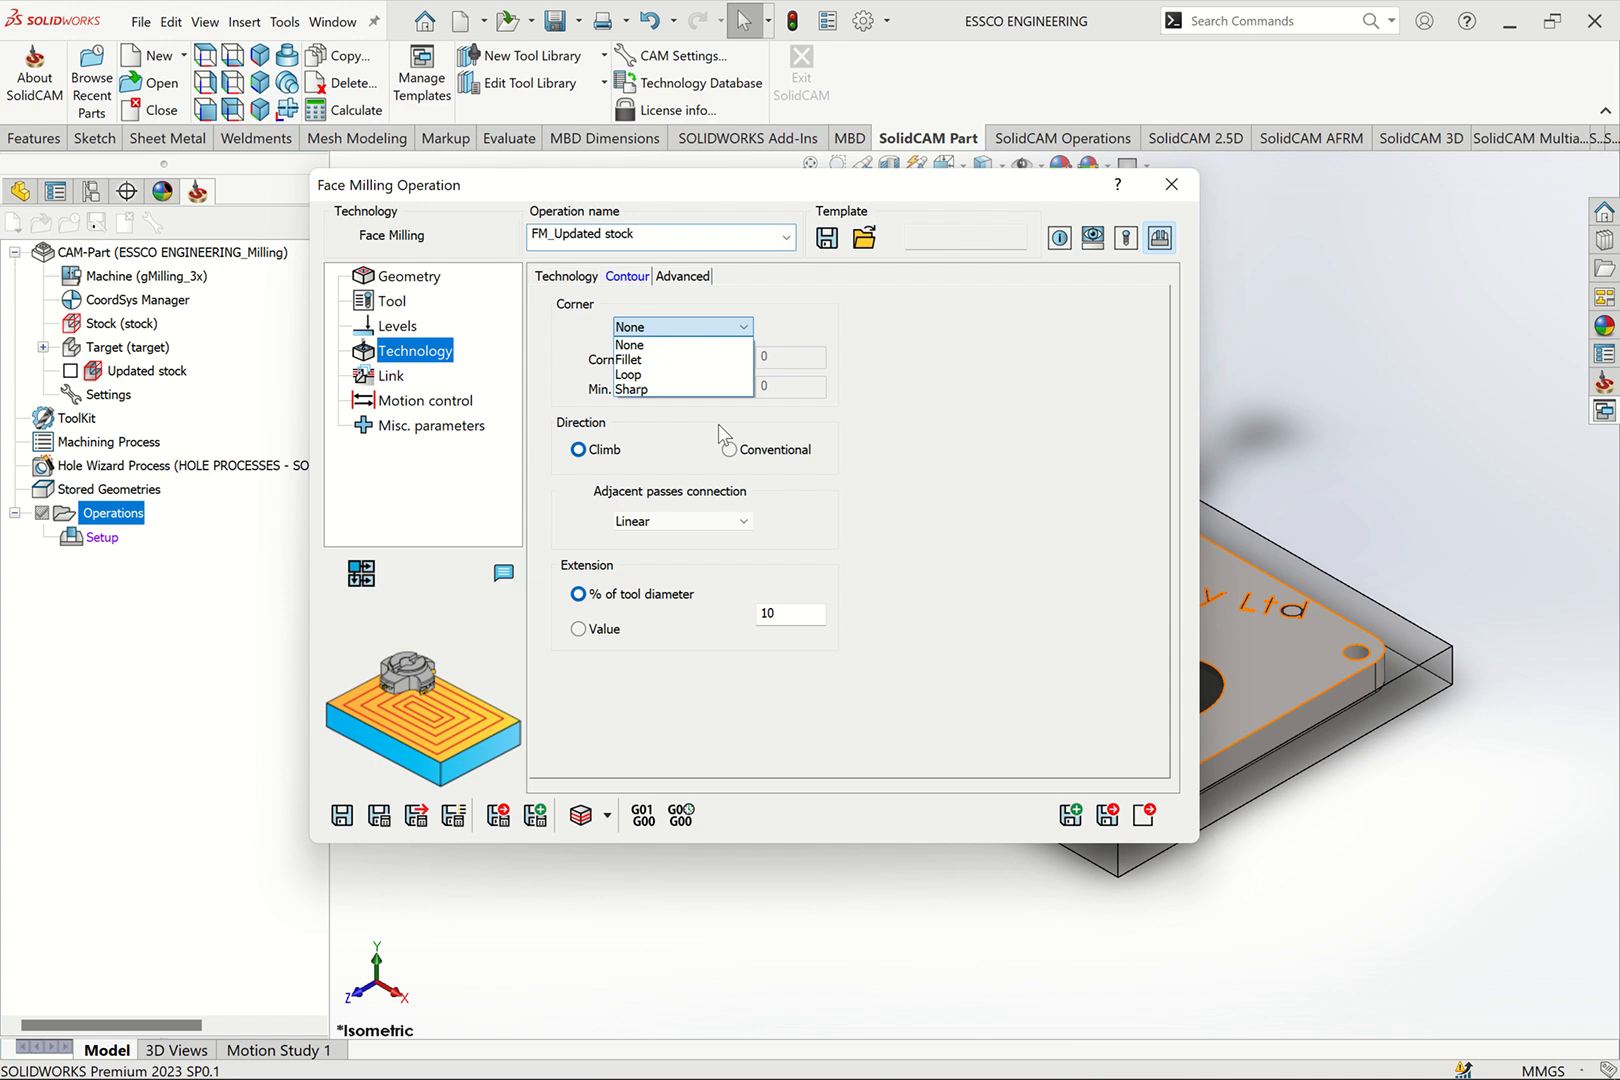
{"action": "left_click", "coordinate": [699, 532]}
{"action": "left_click", "coordinate": [697, 522]}
{"action": "left_click", "coordinate": [668, 540]}
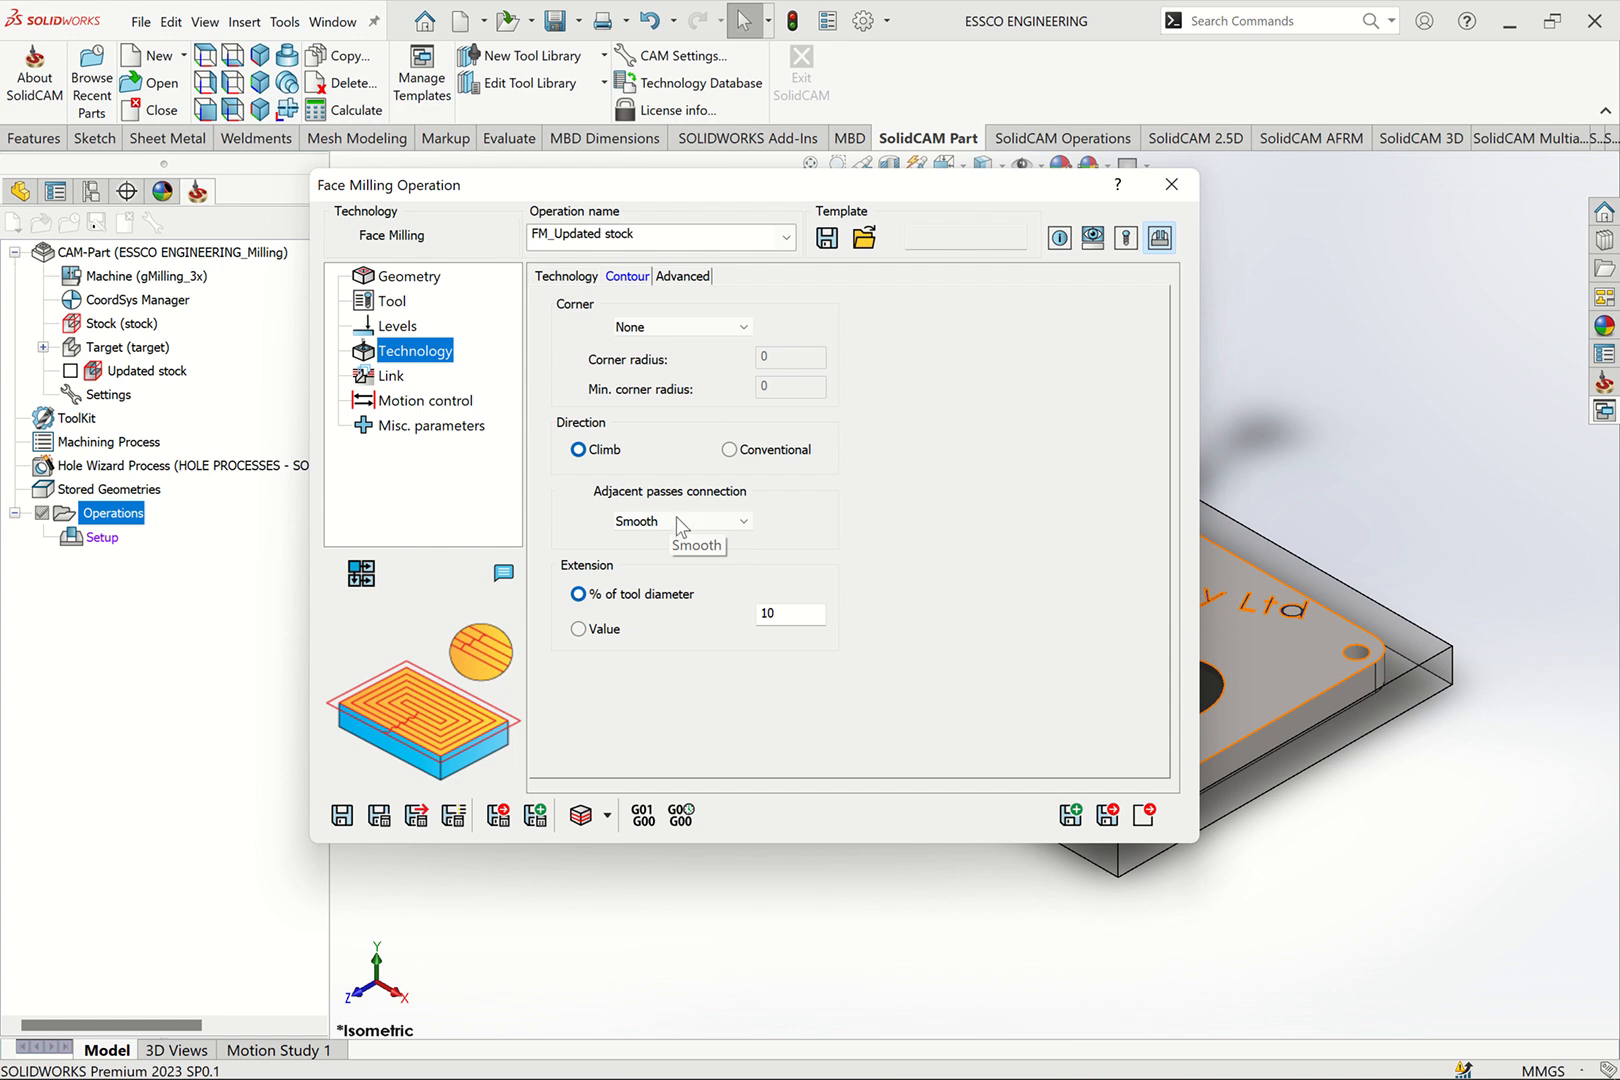
Review the technology and link settings, and save and calculate the face milling operation
{"action": "left_click", "coordinate": [680, 280]}
{"action": "left_click", "coordinate": [567, 278]}
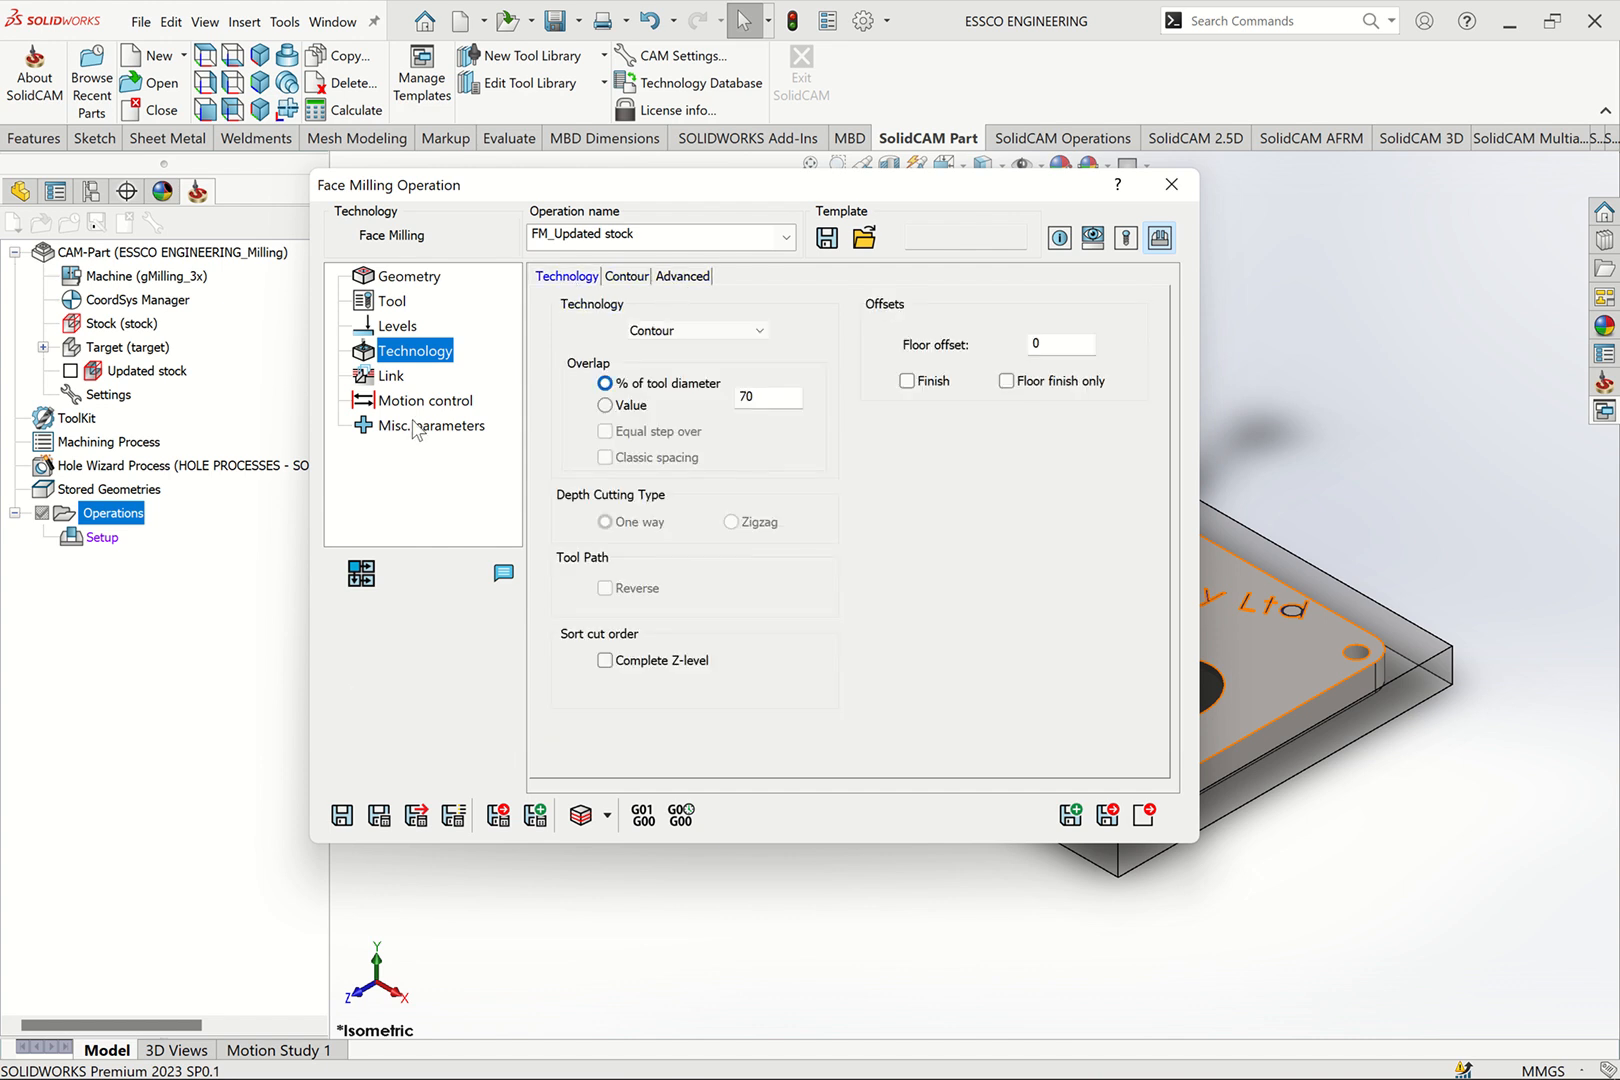
{"action": "left_click", "coordinate": [389, 377]}
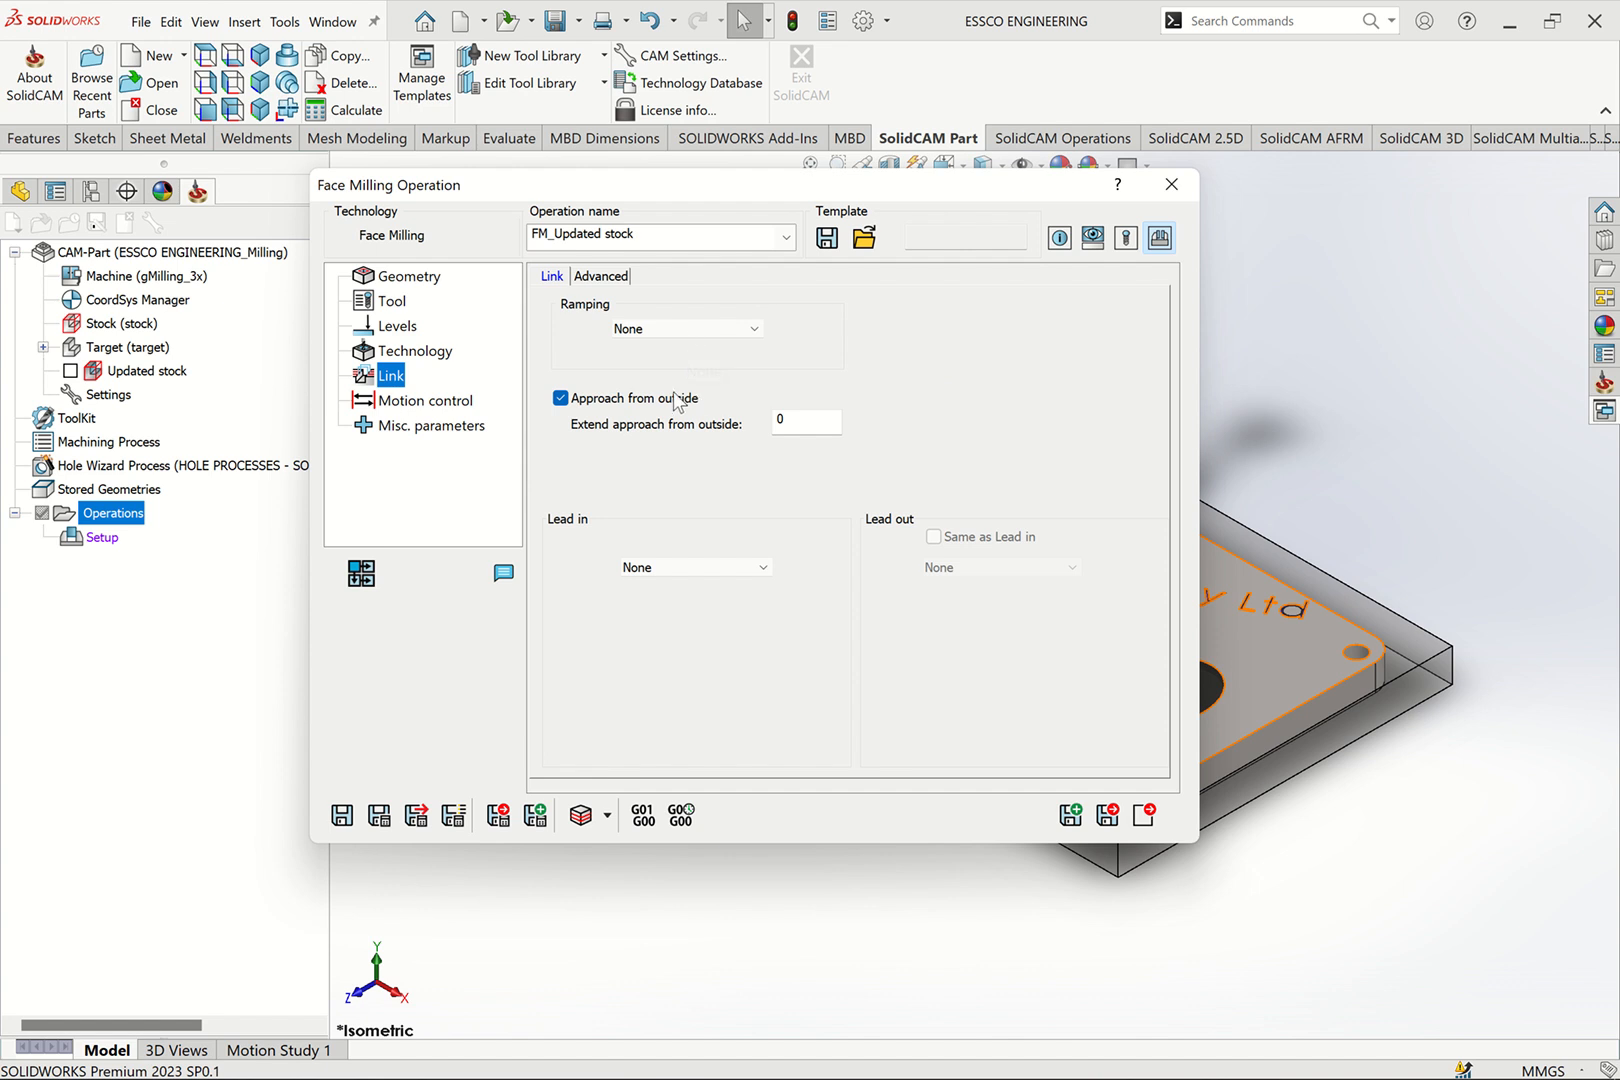
{"action": "left_click", "coordinate": [379, 816]}
Simulate the face milling in SolidVerify at increasing speed, and exit the simulation and the operation
{"action": "left_click", "coordinate": [588, 813]}
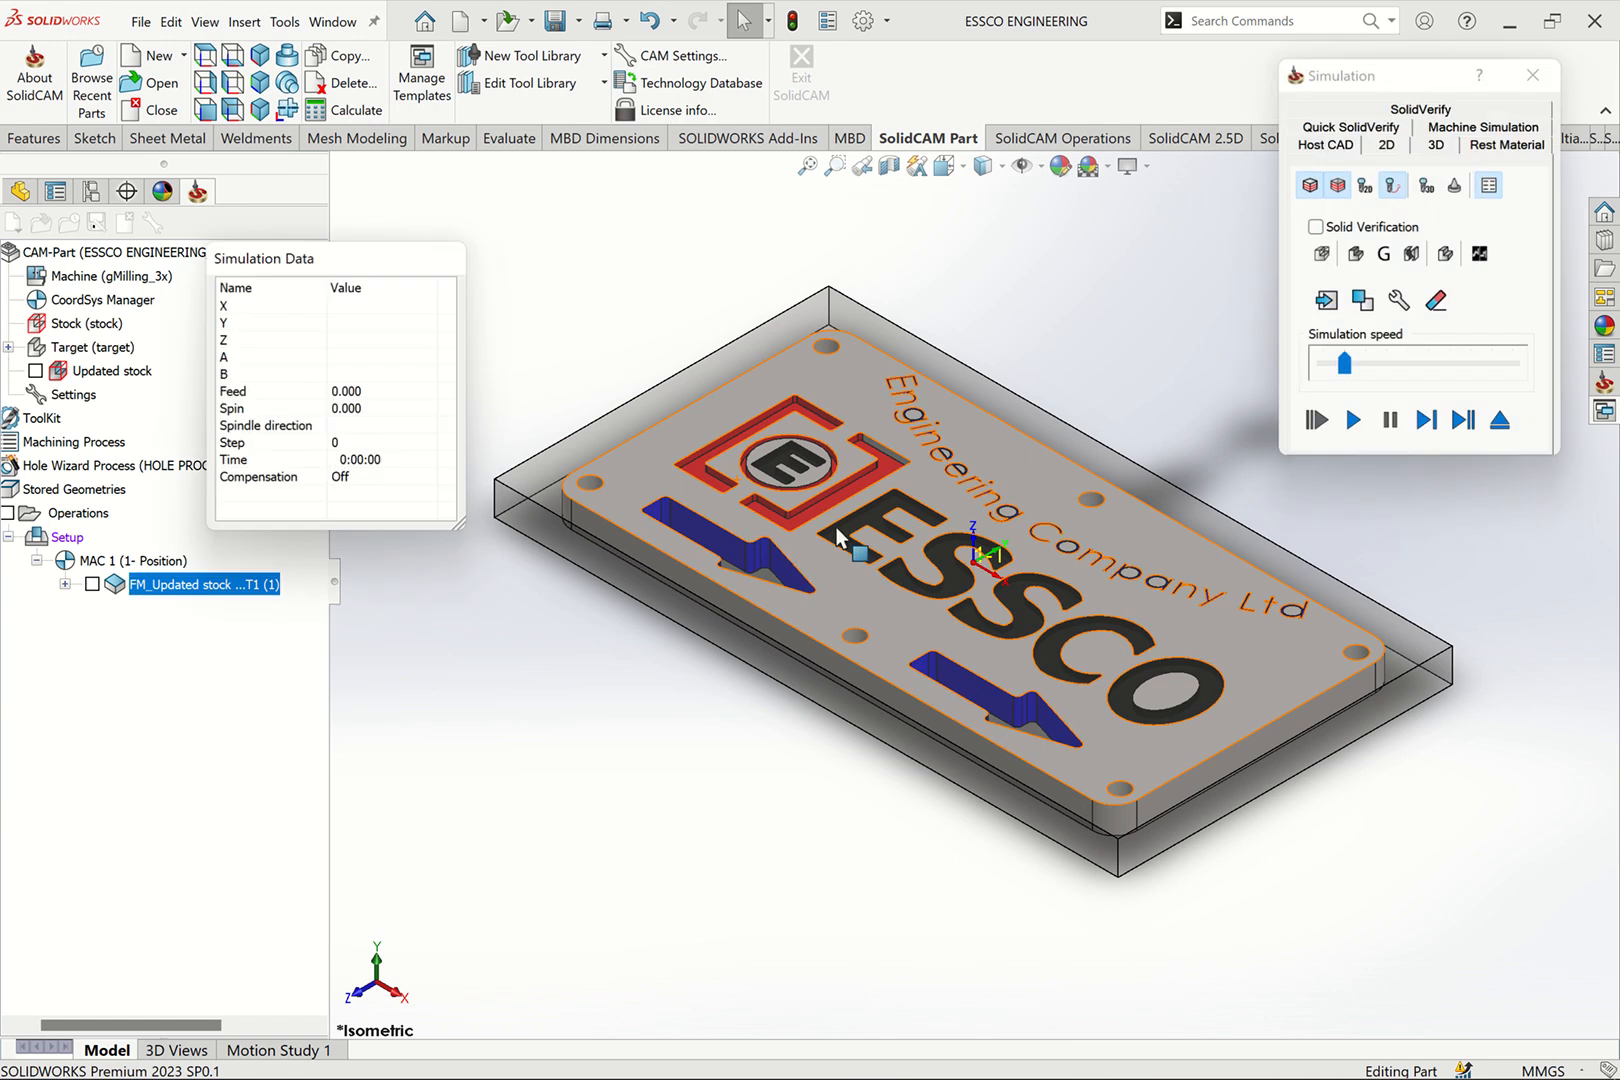
{"action": "left_click", "coordinate": [1421, 109]}
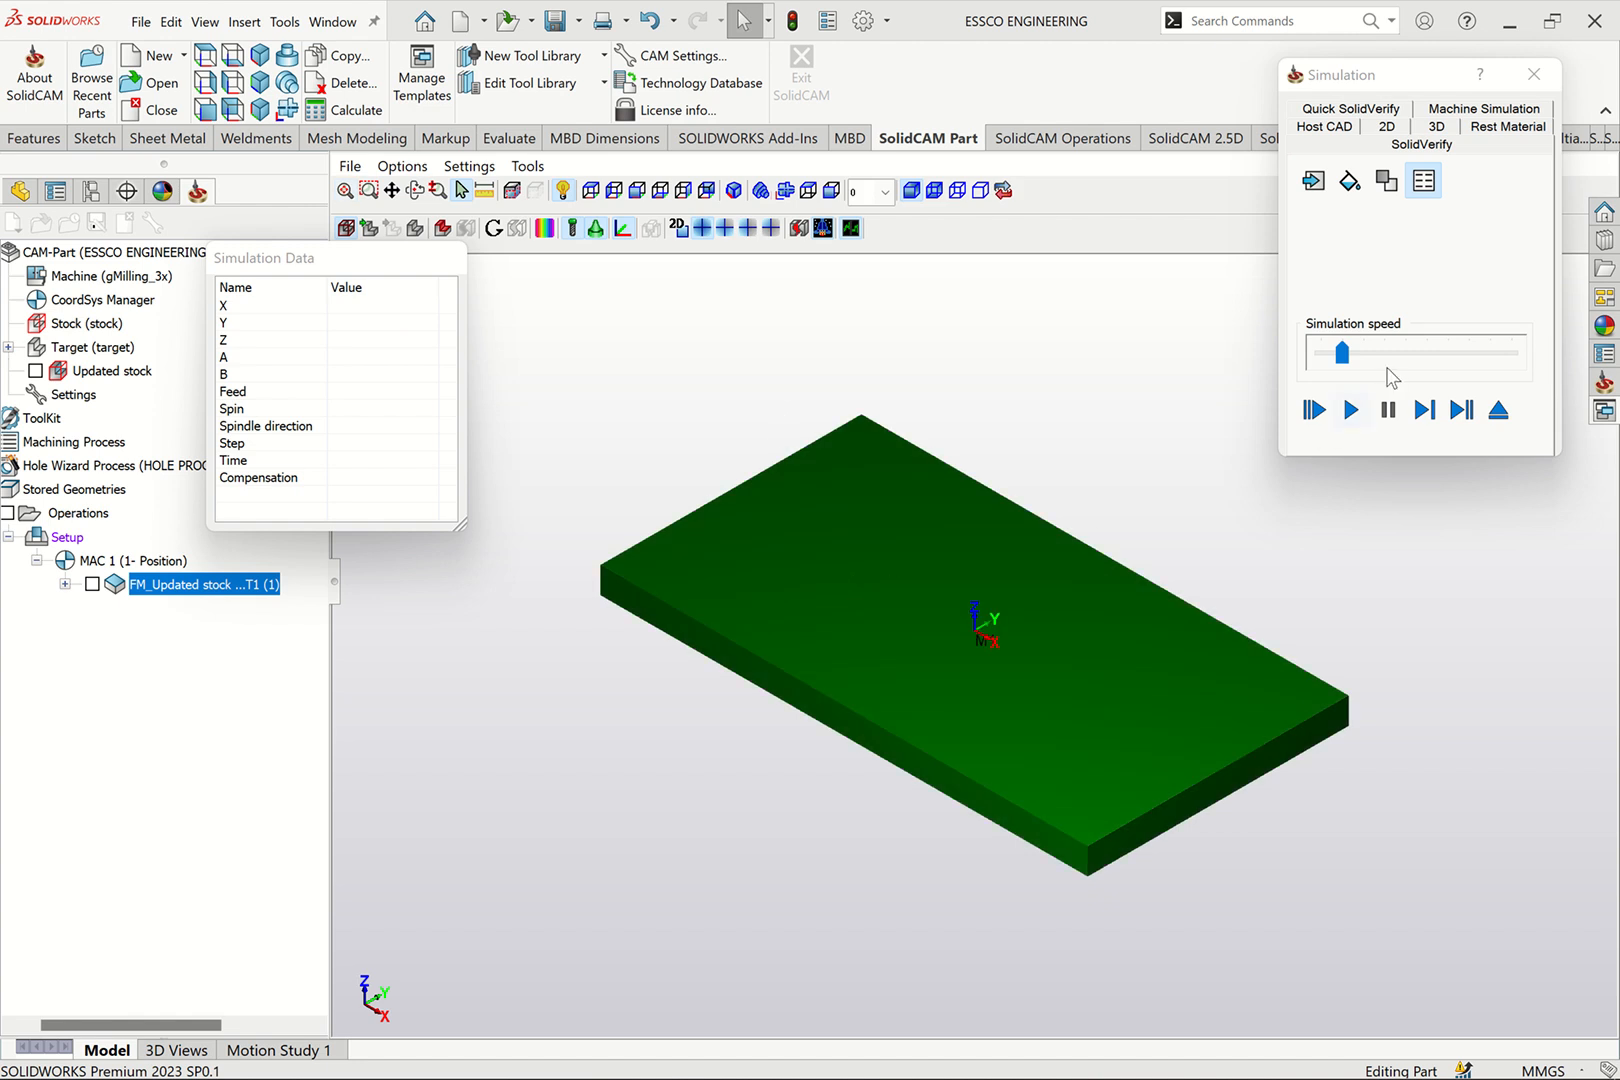
{"action": "left_click_drag", "start_coordinate": [1346, 360], "coordinate": [1367, 360]}
{"action": "left_click", "coordinate": [1350, 409]}
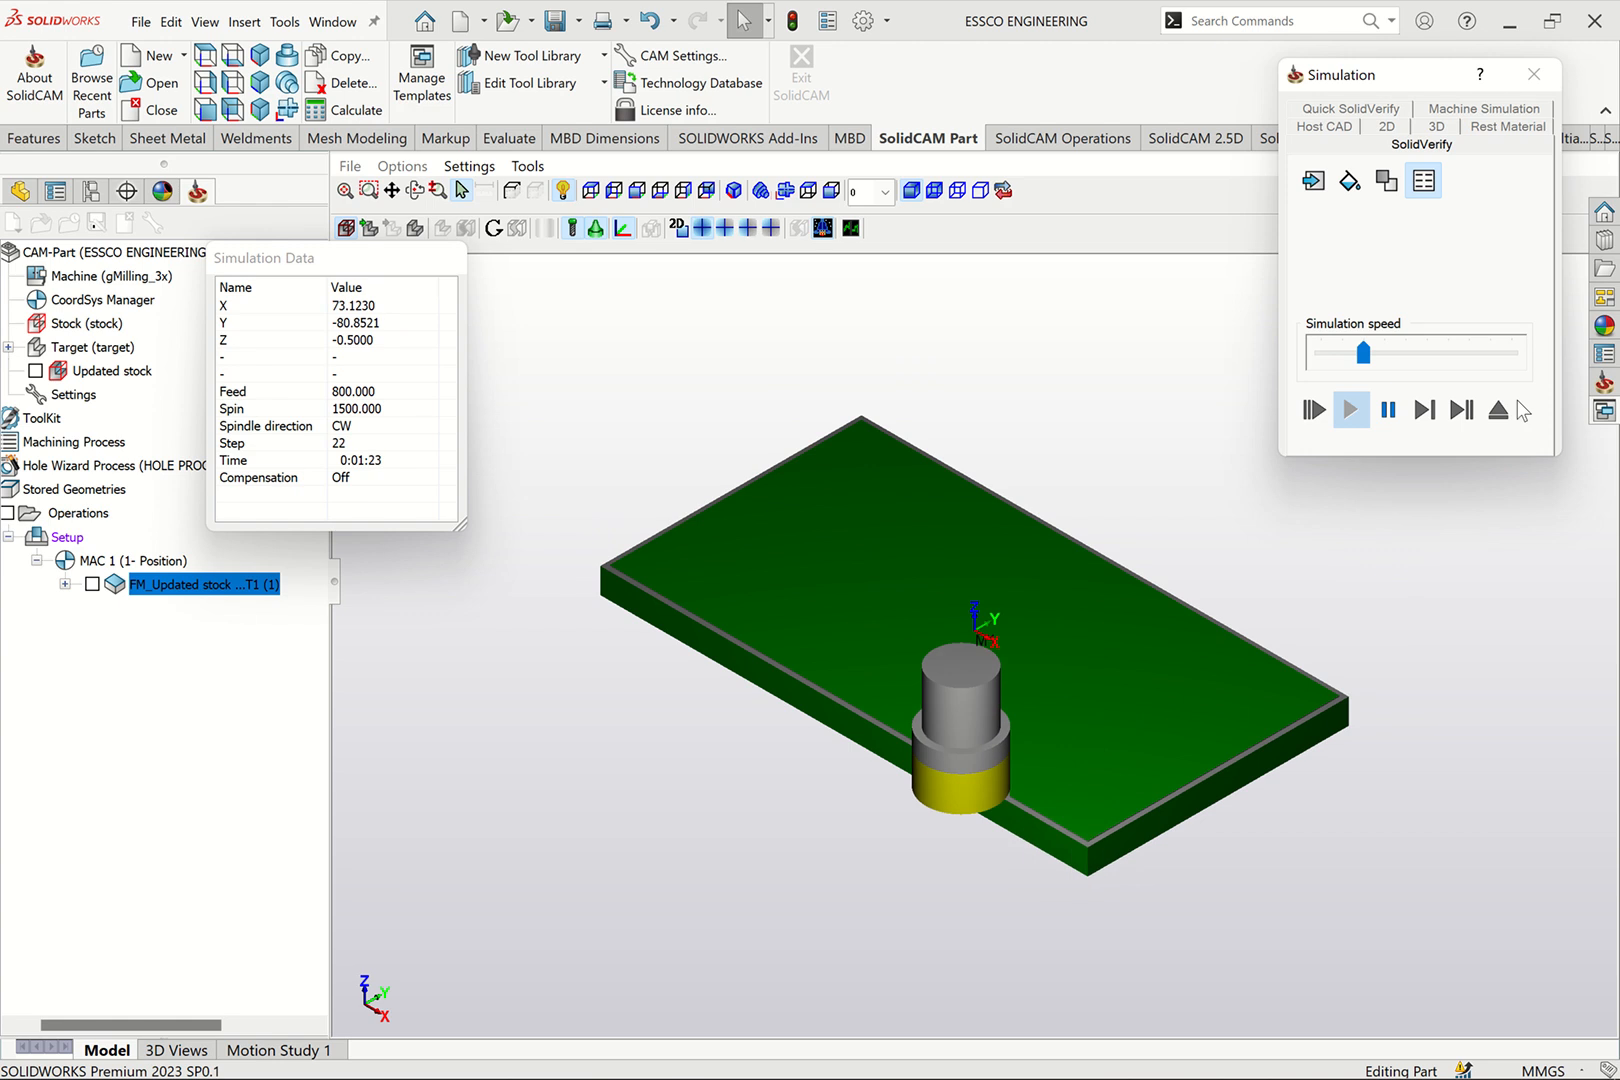
{"action": "left_click_drag", "start_coordinate": [1366, 360], "coordinate": [1383, 351]}
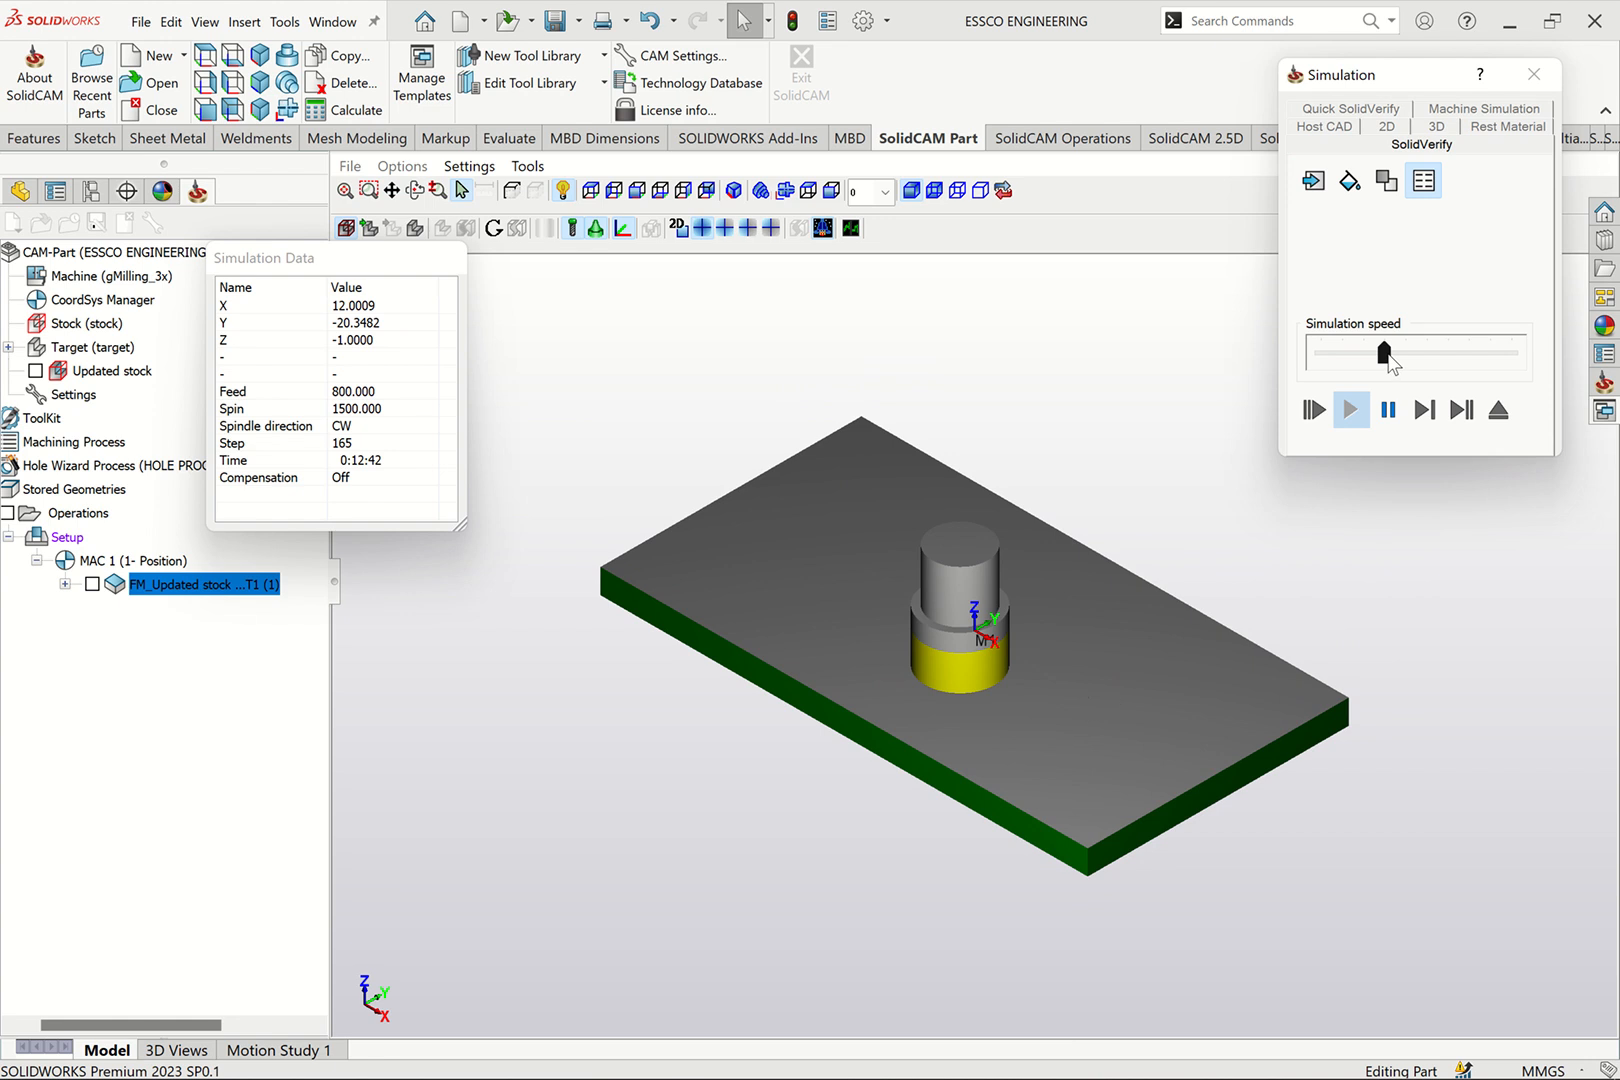
{"action": "left_click_drag", "start_coordinate": [1385, 352], "coordinate": [1410, 353]}
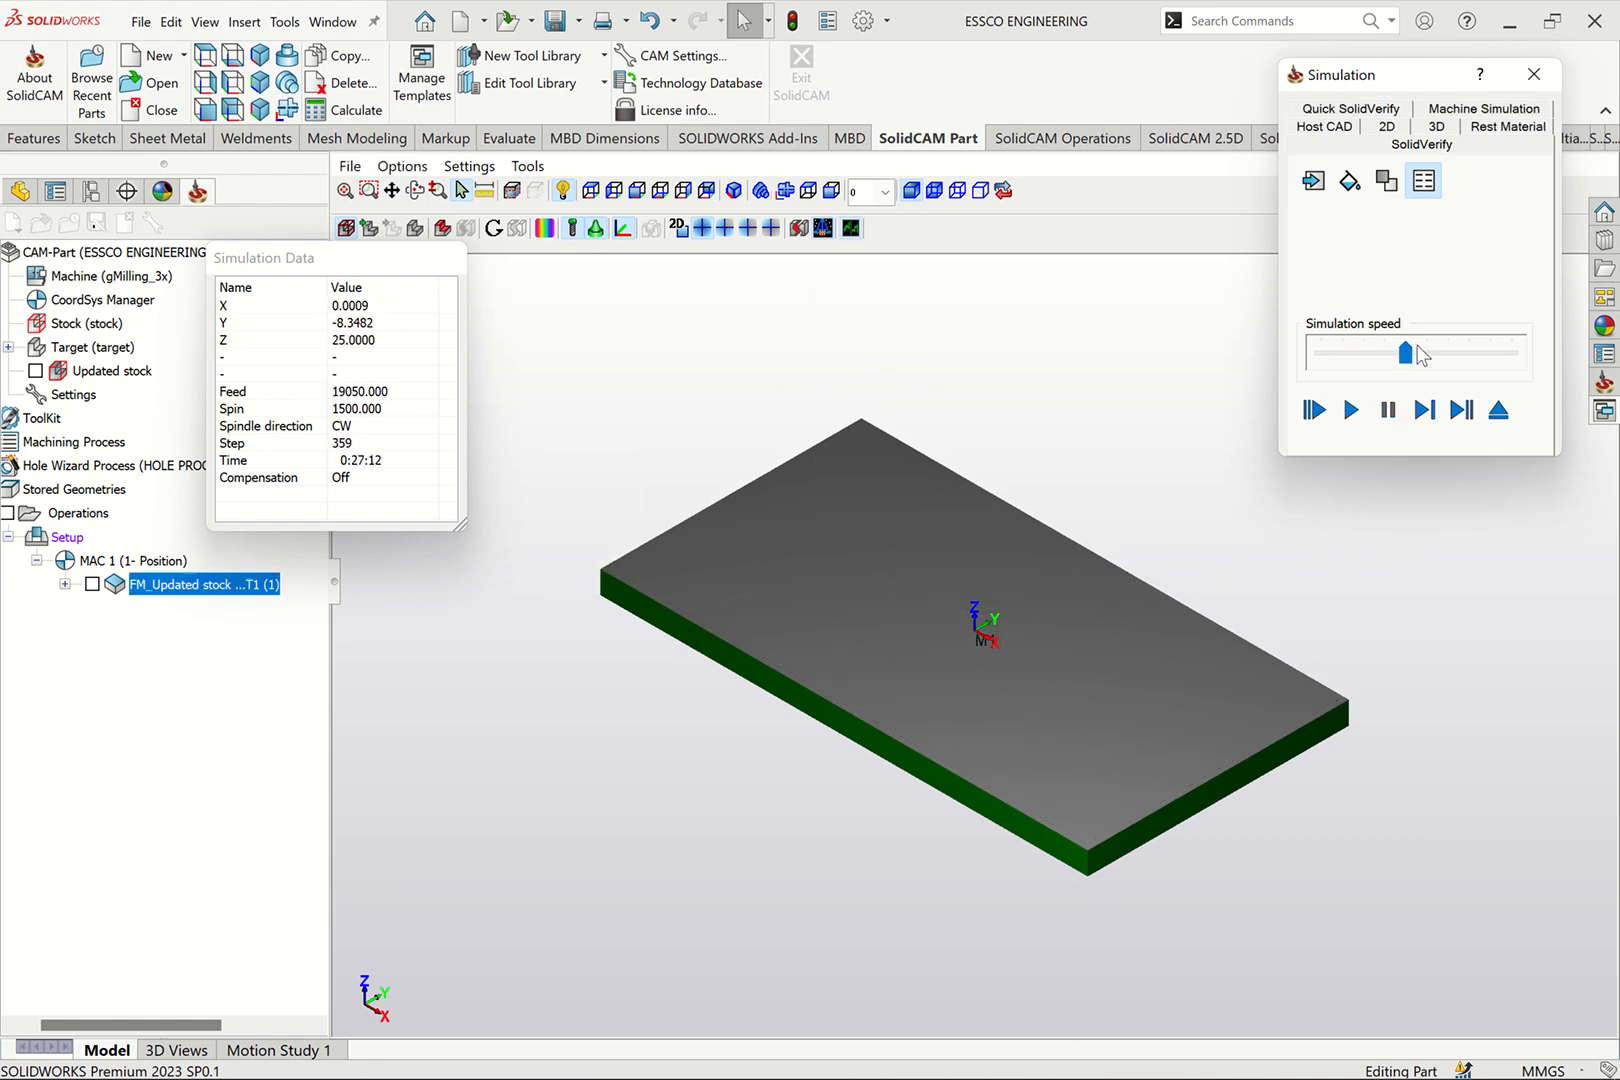
{"action": "left_click", "coordinate": [1534, 74]}
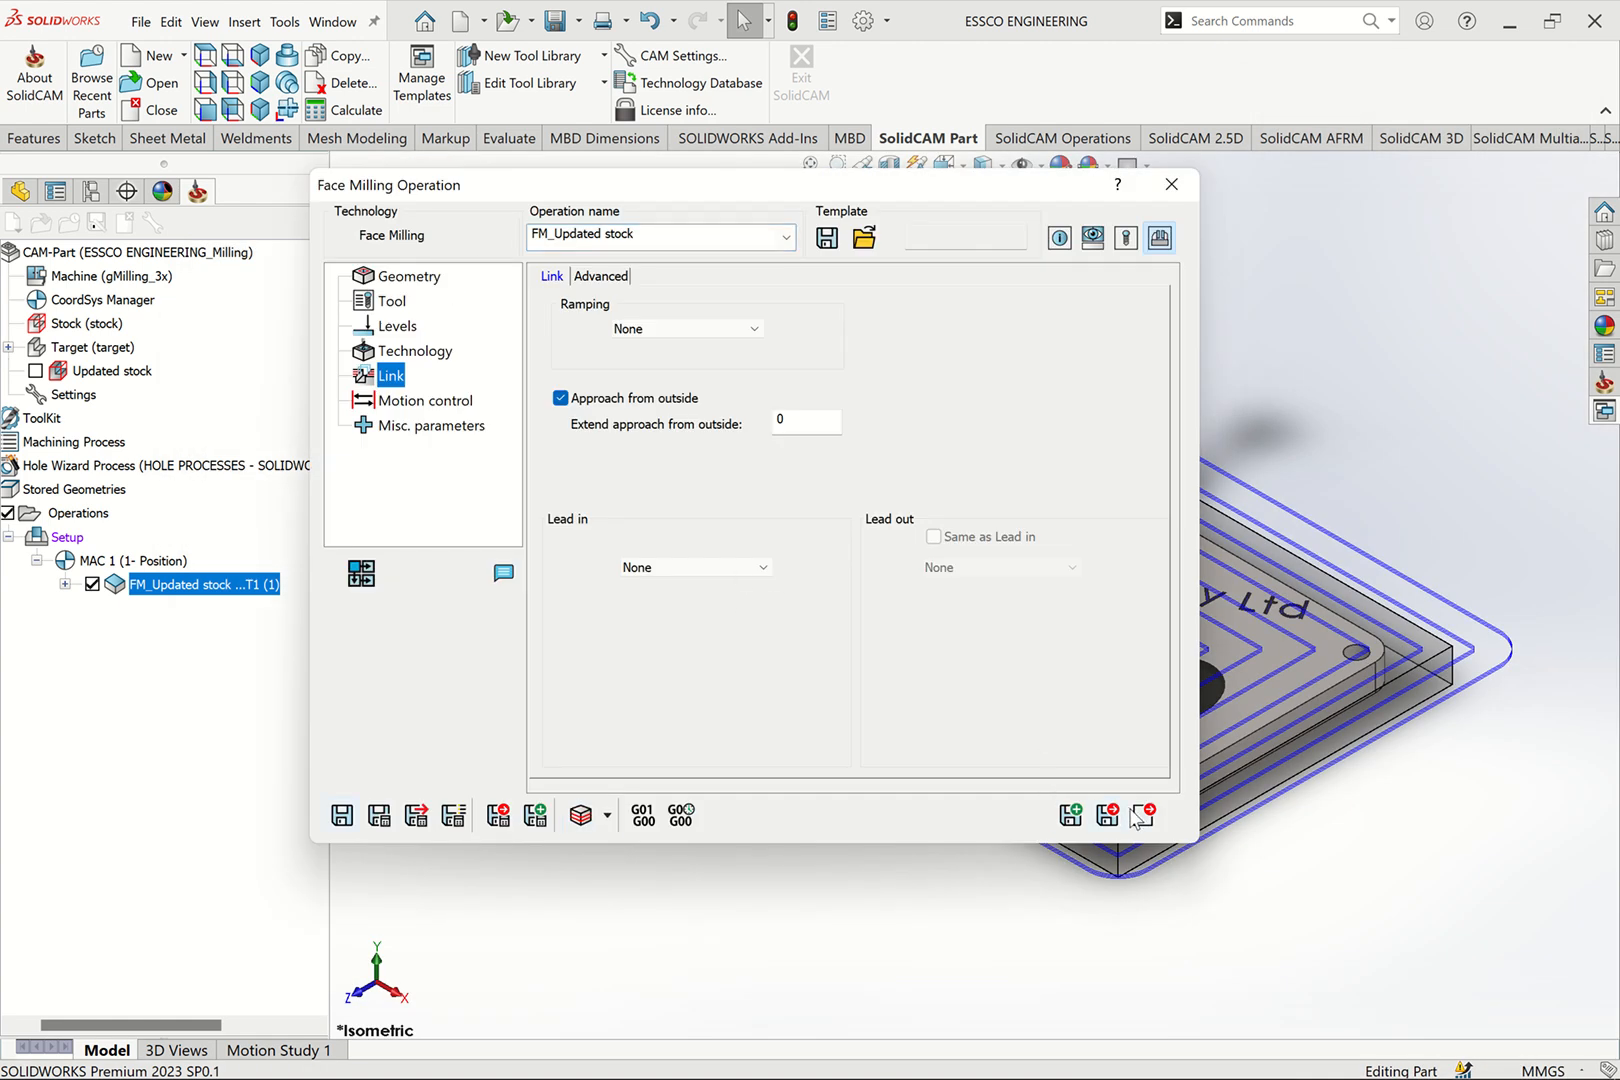
{"action": "left_click", "coordinate": [1144, 815]}
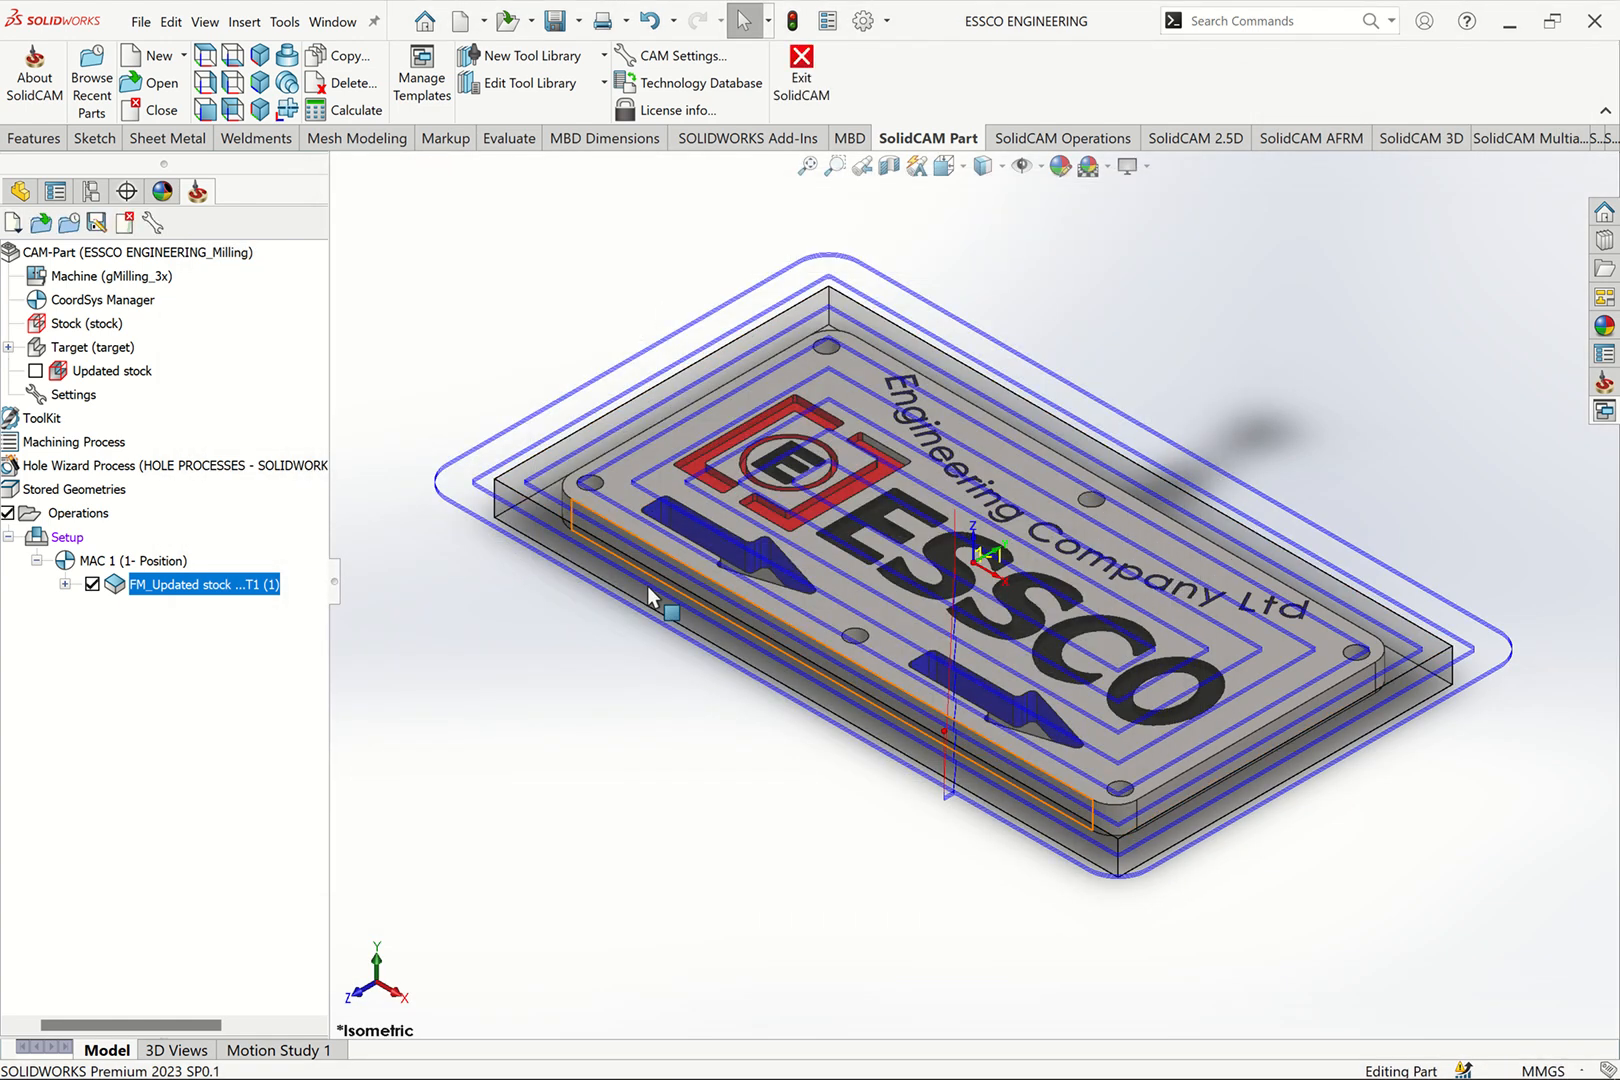
Examine the face milling step-down passes at the stock's edge in the front view, and return to the isometric view
{"action": "key", "text": "ctrl+1"}
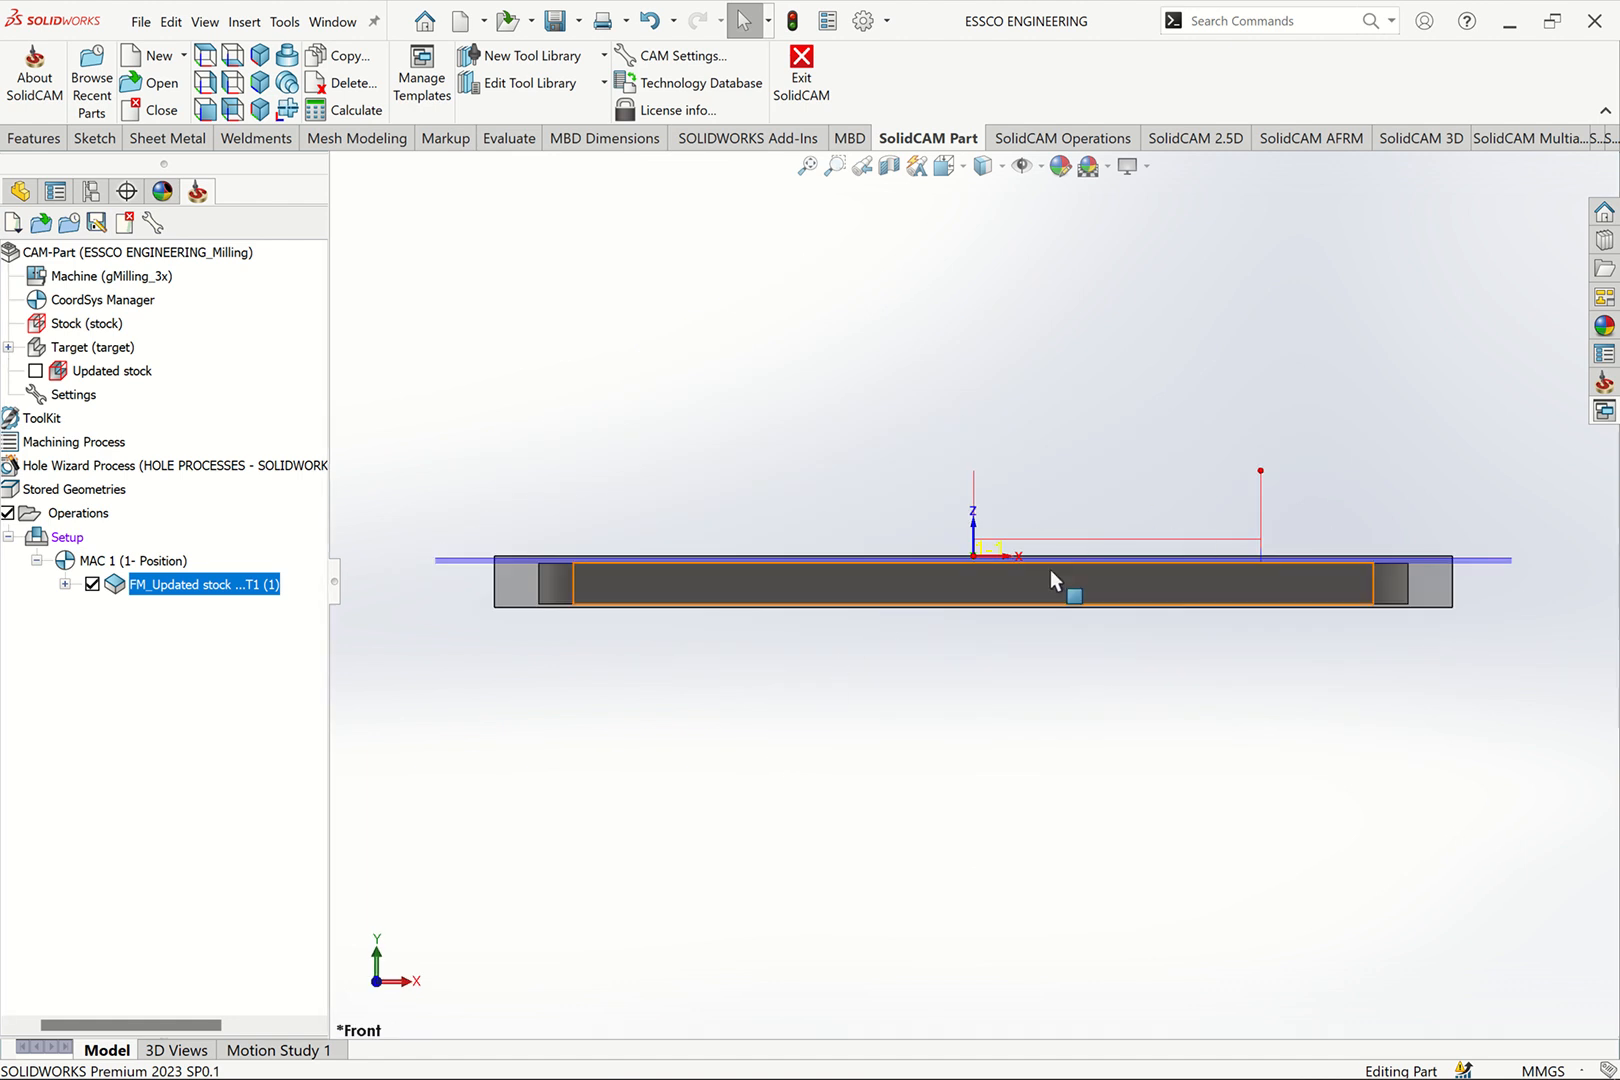
{"action": "scroll", "coordinate": [1050, 570], "scroll_direction": "down", "scroll_amount": 4}
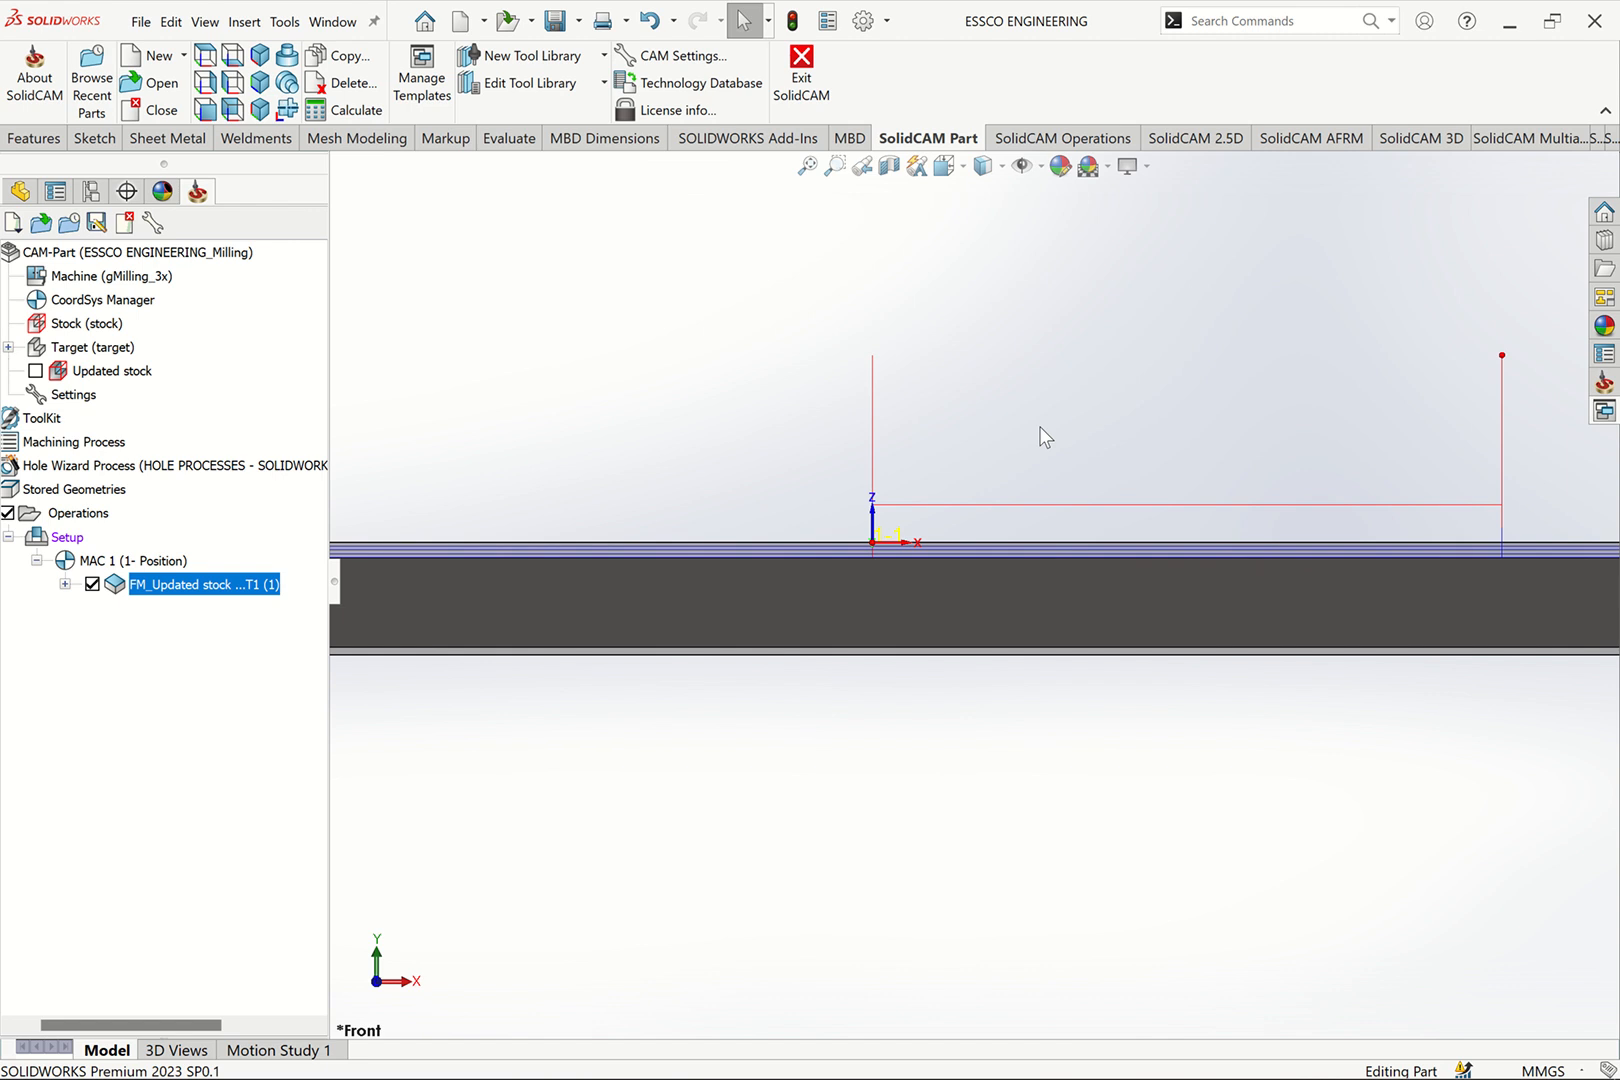
{"action": "scroll", "coordinate": [550, 408], "scroll_direction": "up", "scroll_amount": 4}
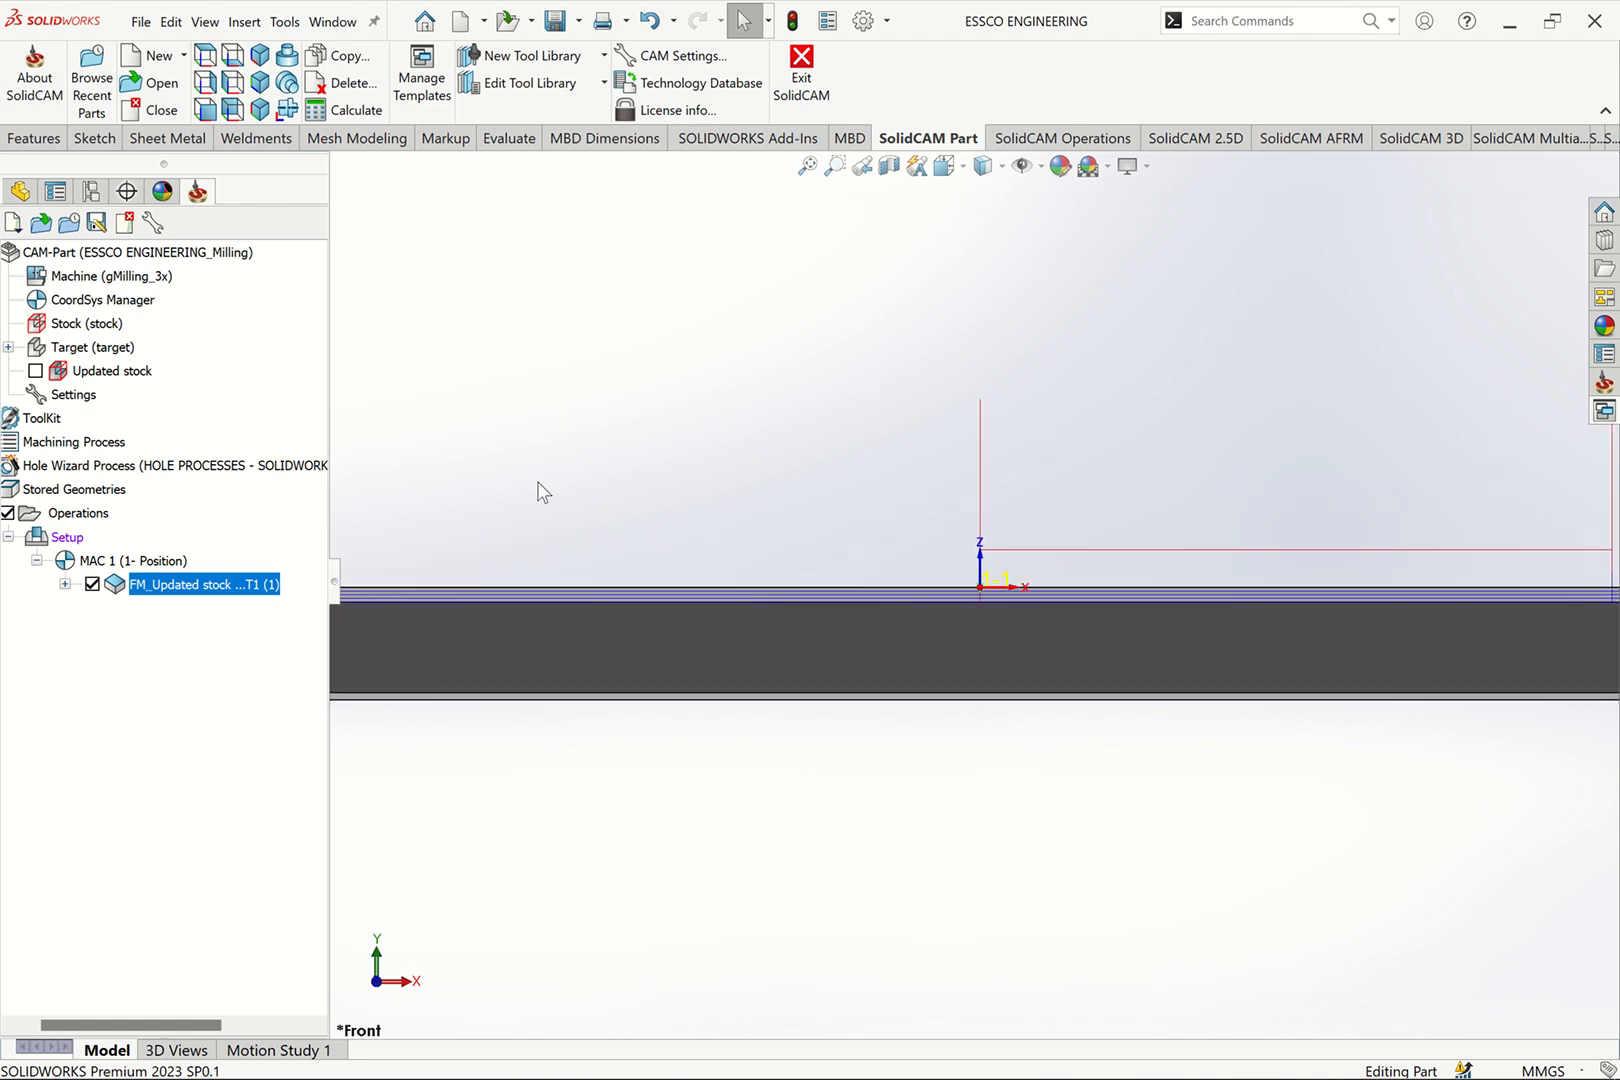
{"action": "scroll", "coordinate": [430, 589], "scroll_direction": "down", "scroll_amount": 2}
{"action": "scroll", "coordinate": [430, 589], "scroll_direction": "down", "scroll_amount": 5}
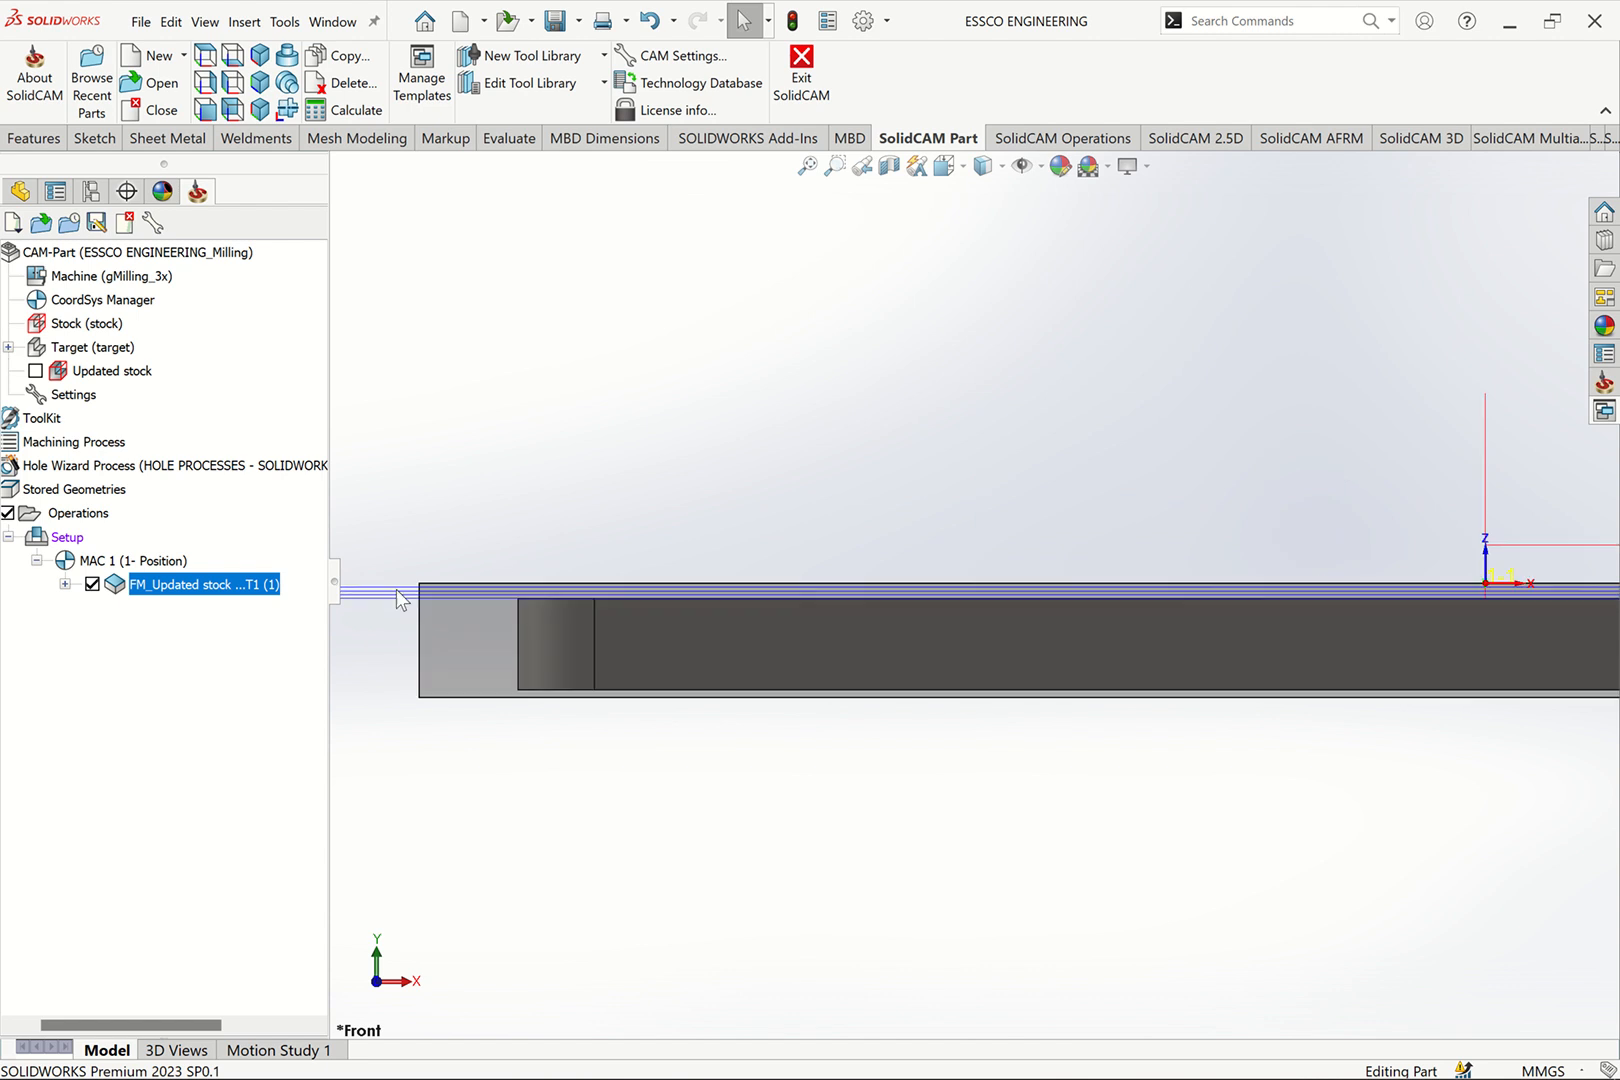
{"action": "scroll", "coordinate": [602, 568], "scroll_direction": "down", "scroll_amount": 2}
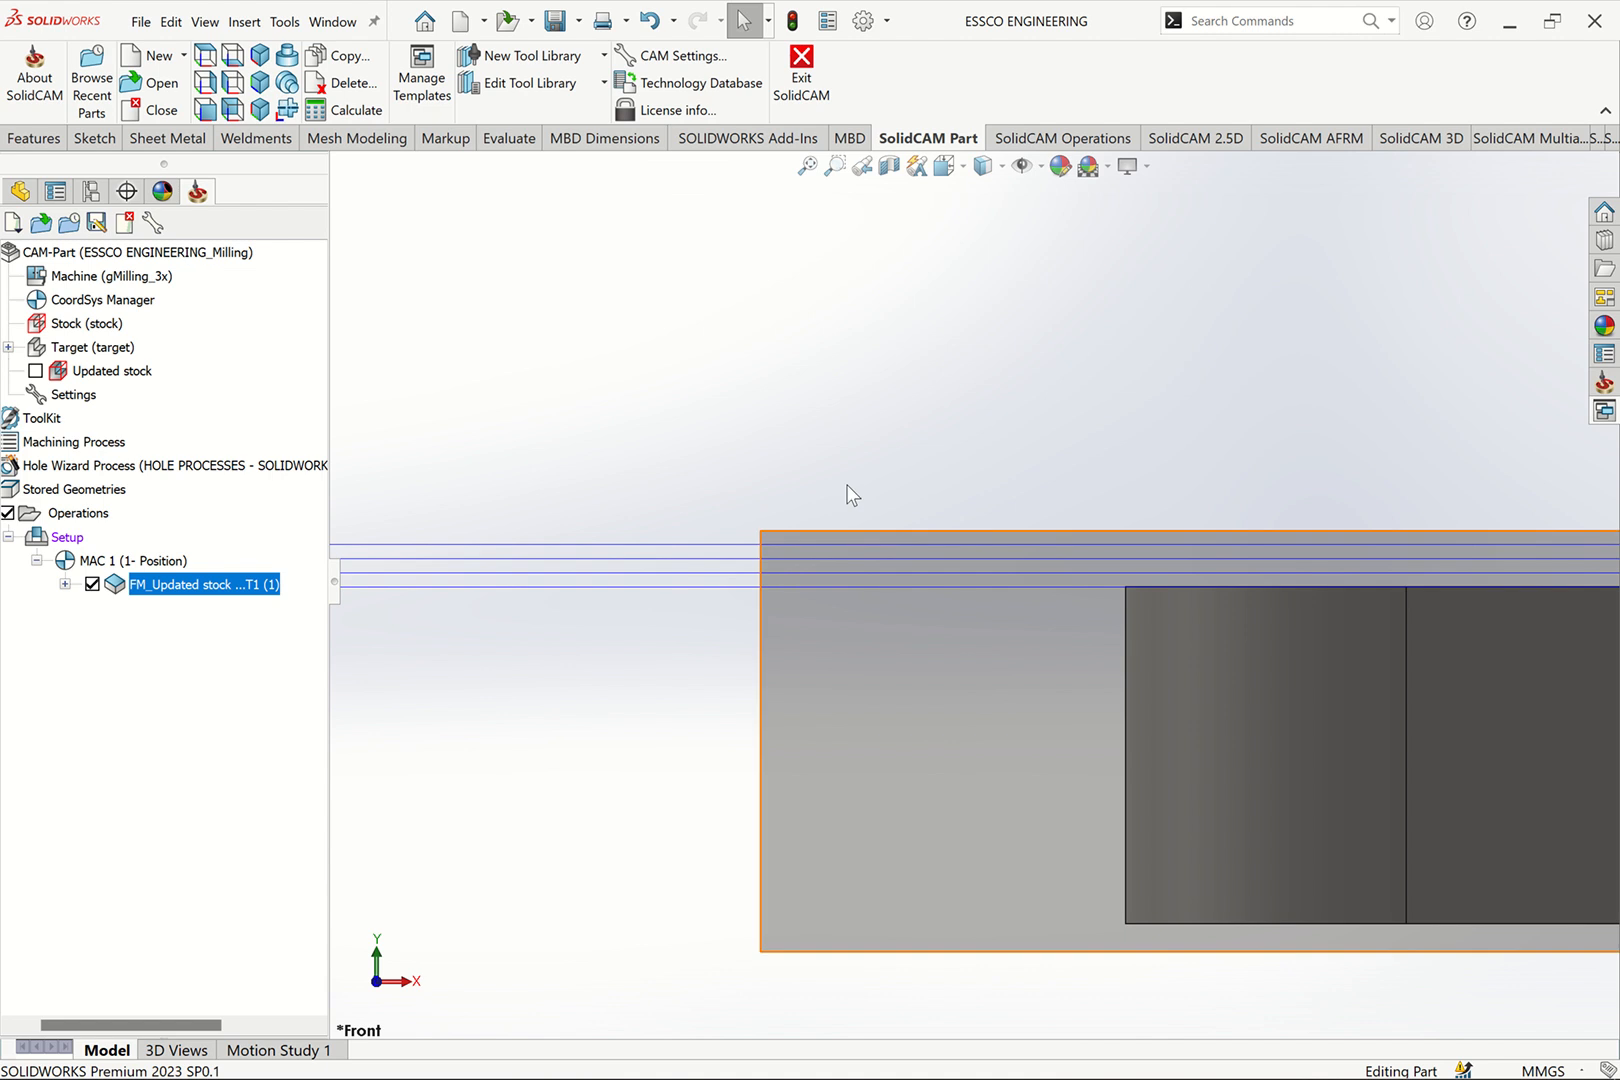
{"action": "key", "text": "ctrl+7"}
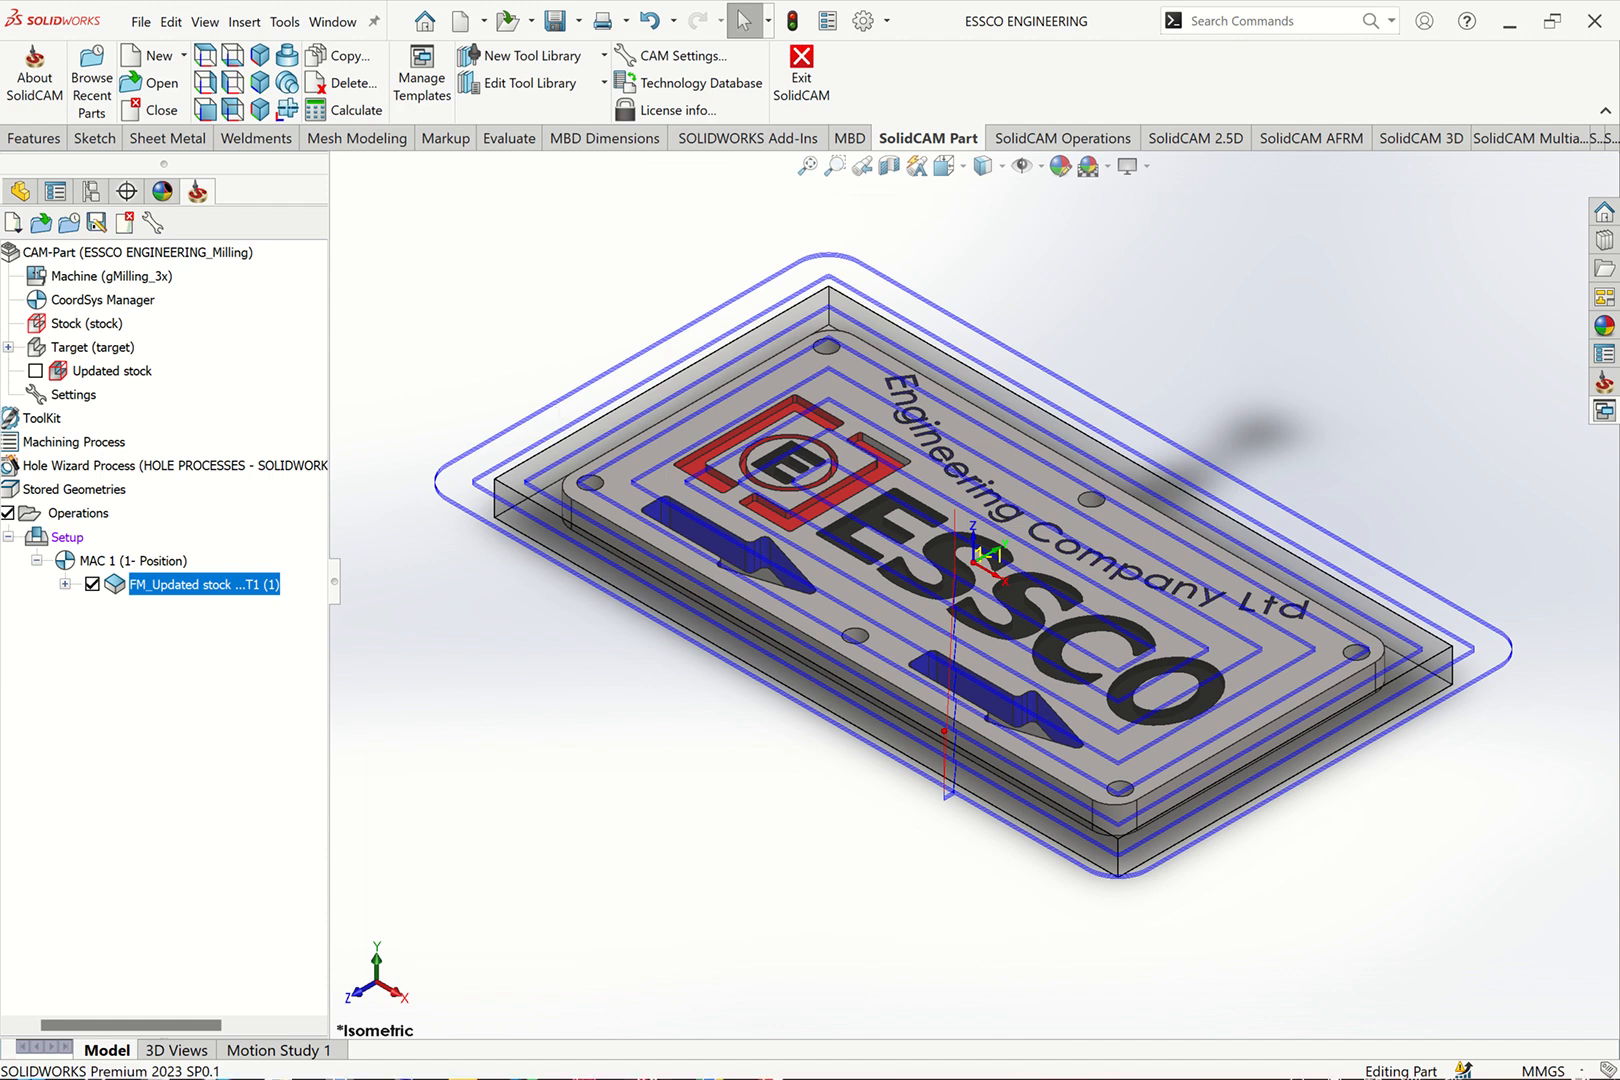
Hide the face milling operation's toolpath on the model
{"action": "left_click_drag", "start_coordinate": [55, 1025], "coordinate": [33, 1025]}
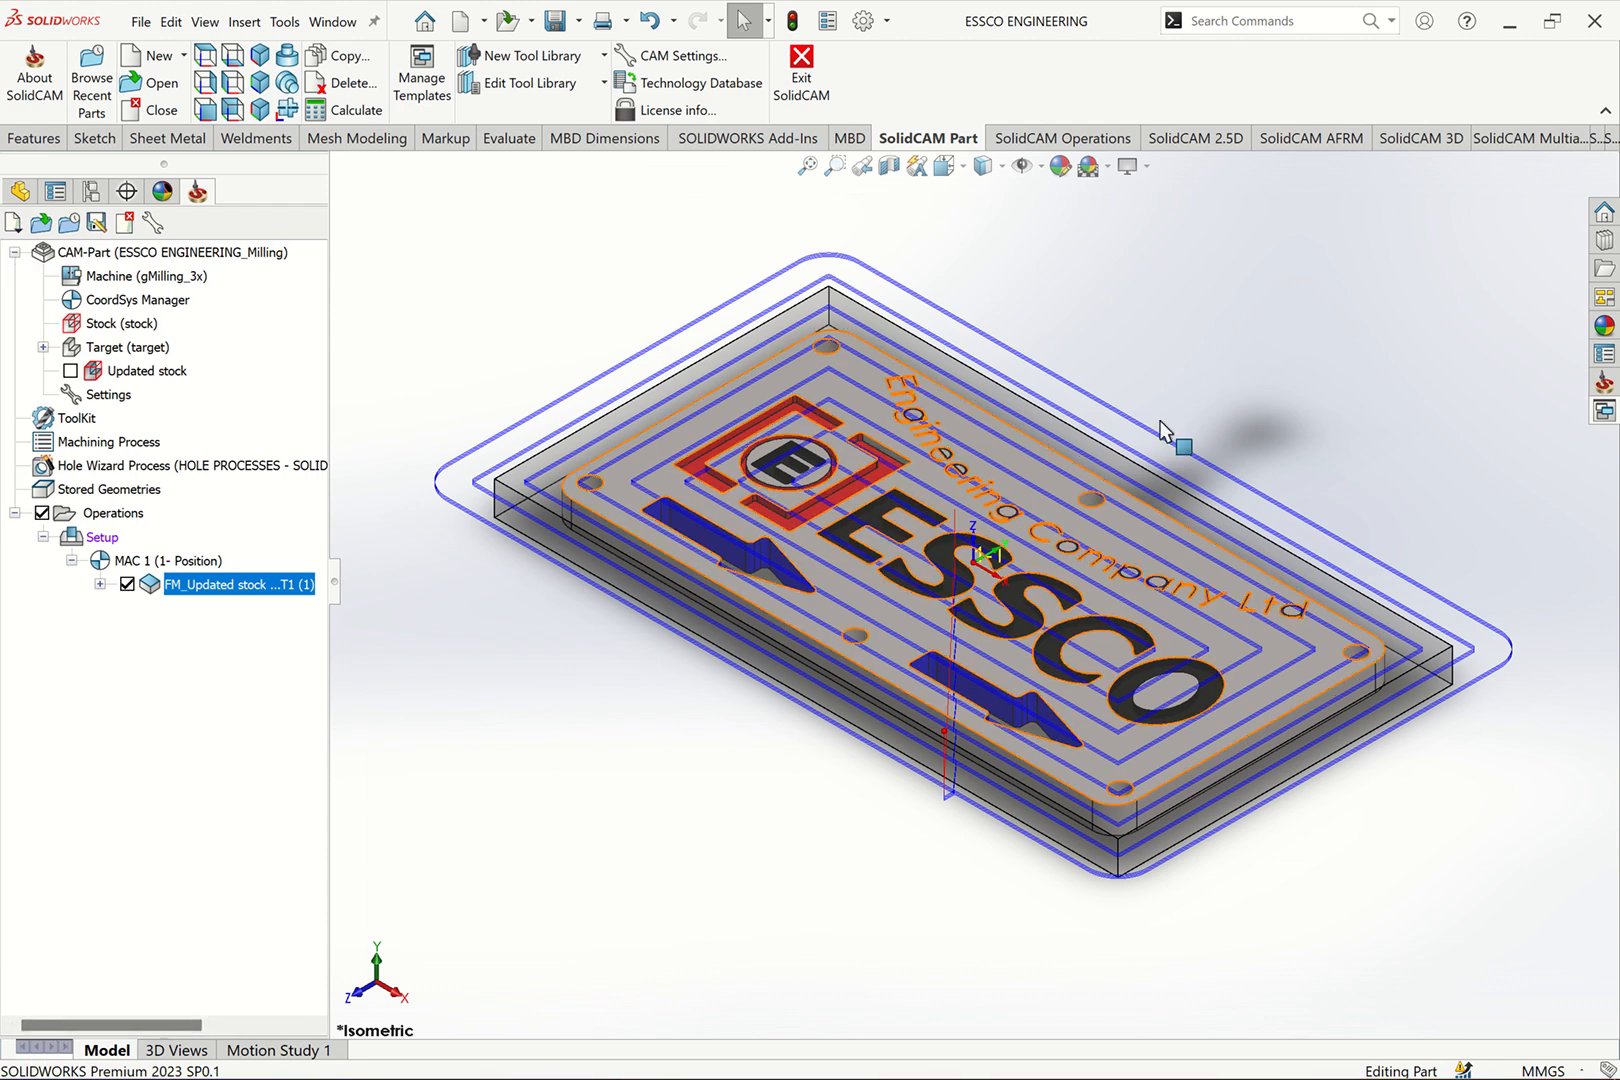
{"action": "left_click", "coordinate": [127, 584]}
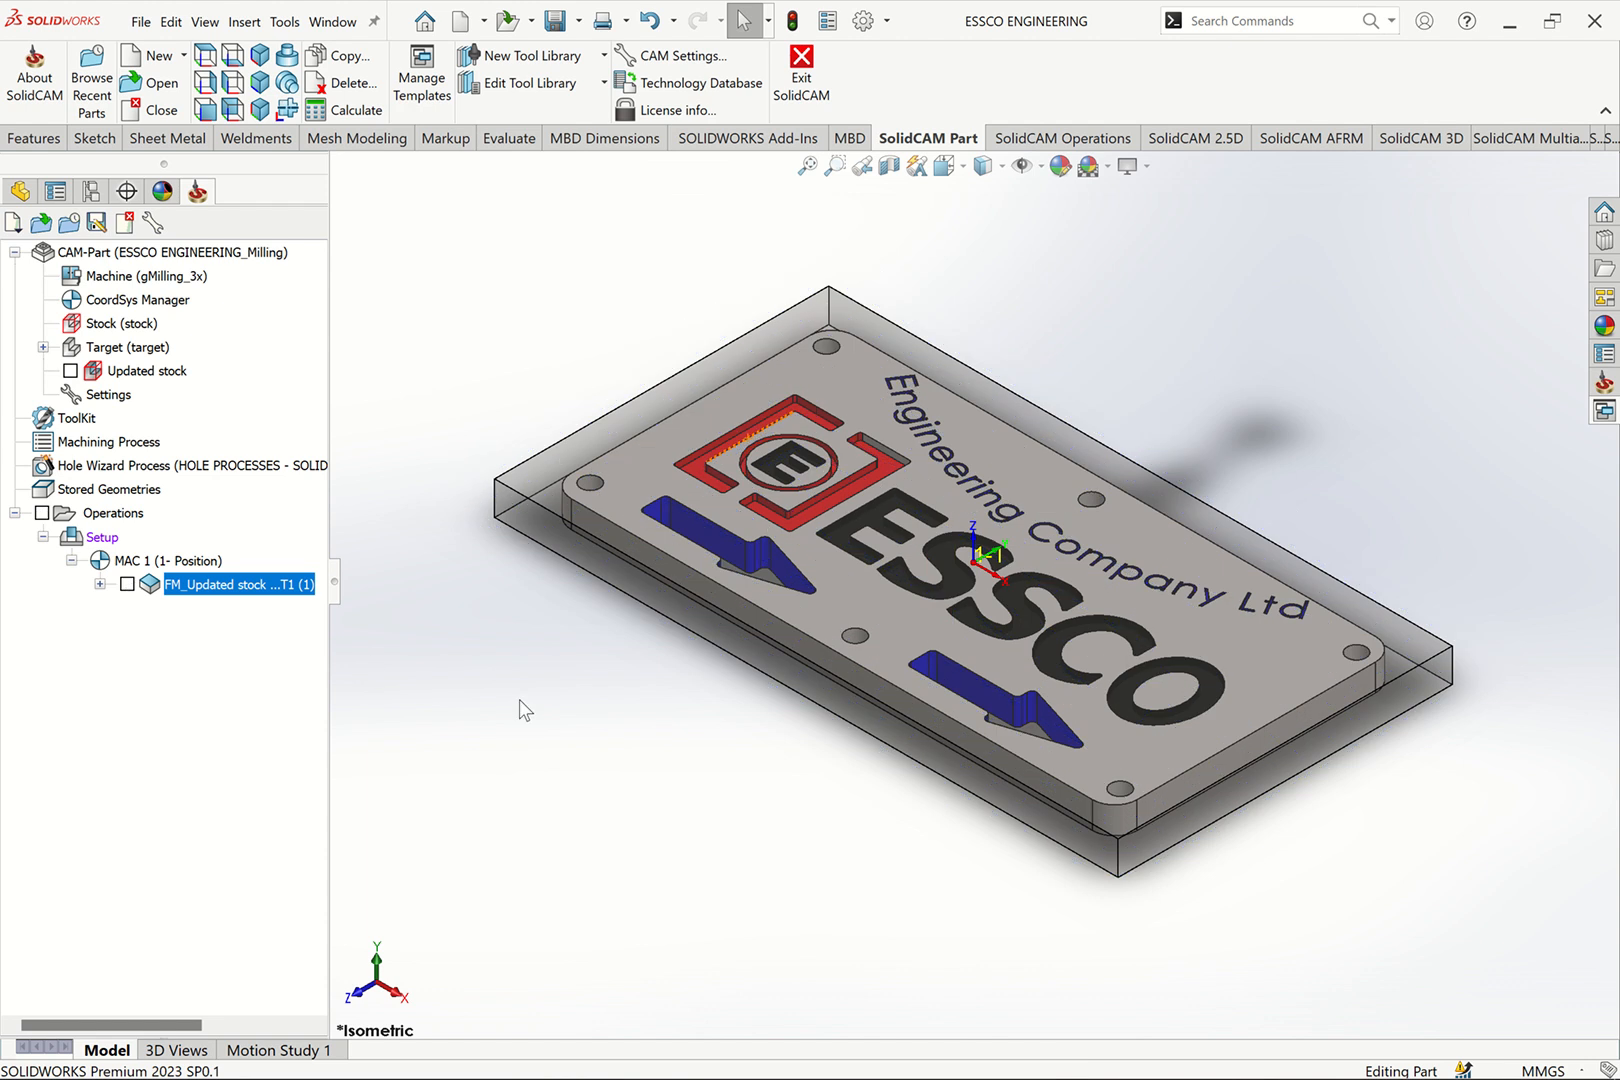
{"action": "left_click", "coordinate": [127, 584]}
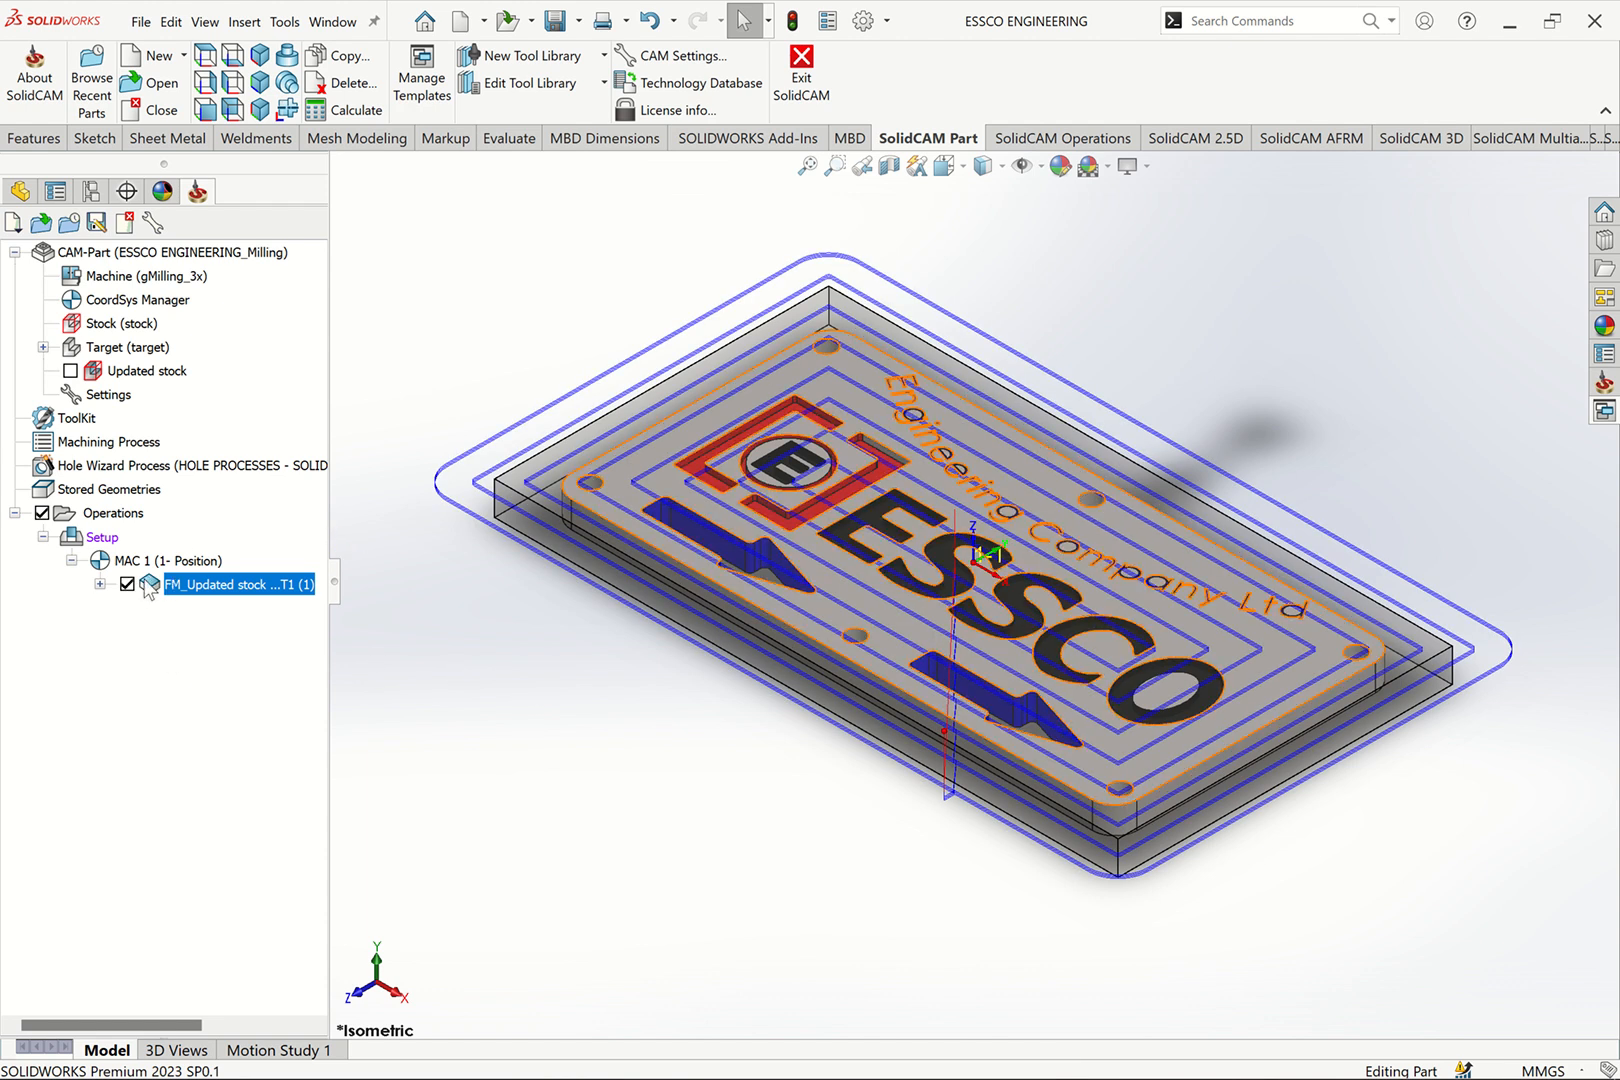
{"action": "left_click", "coordinate": [127, 584]}
Inspect the Upper level and Face depth entries of the face milling operation and briefly show its toolpath
{"action": "left_click", "coordinate": [100, 584]}
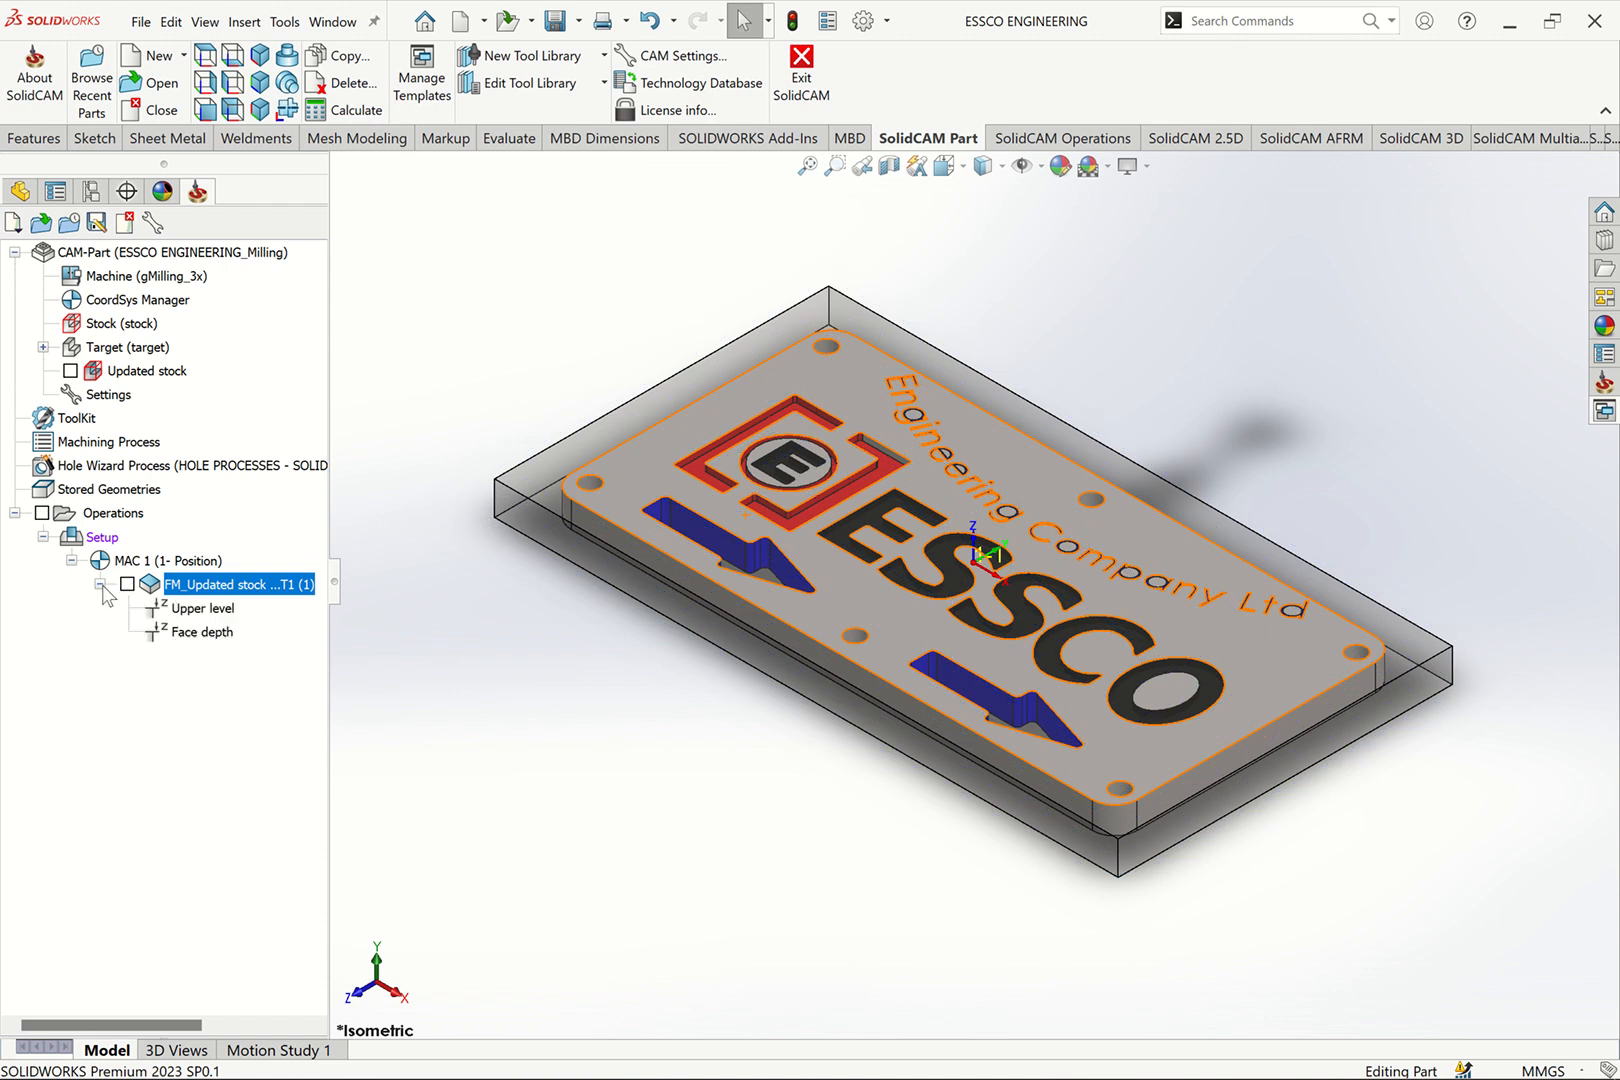
{"action": "left_click", "coordinate": [203, 609]}
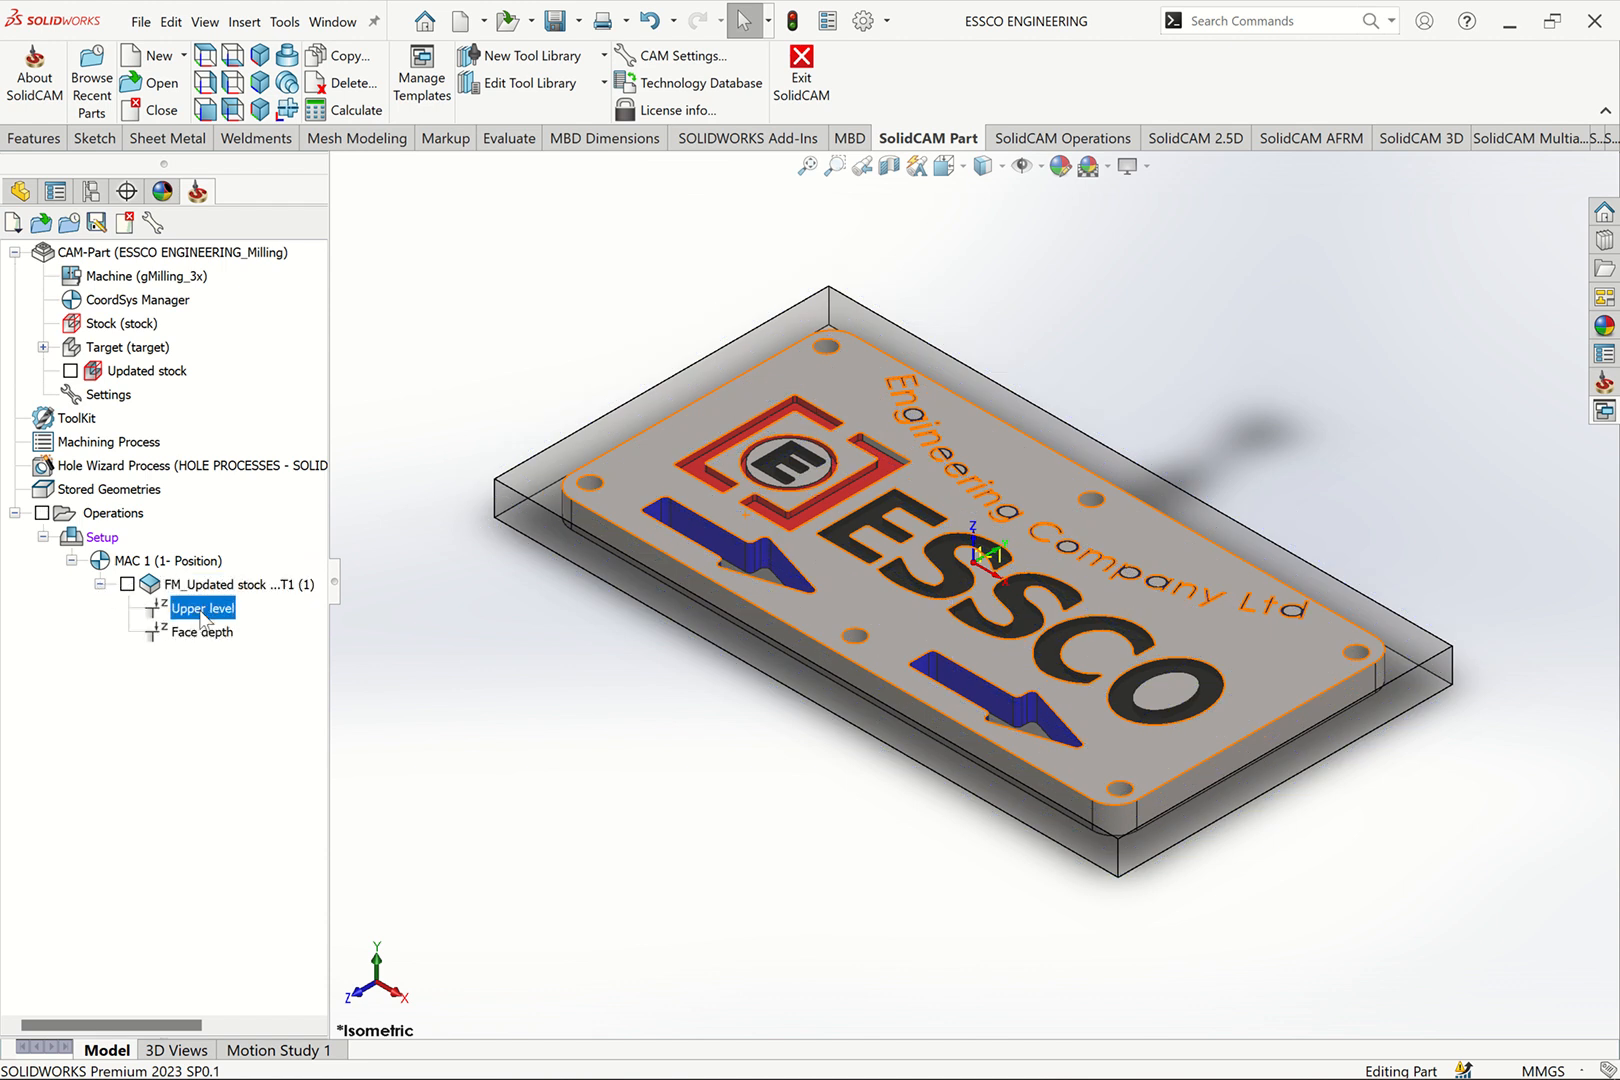
{"action": "left_click", "coordinate": [202, 640]}
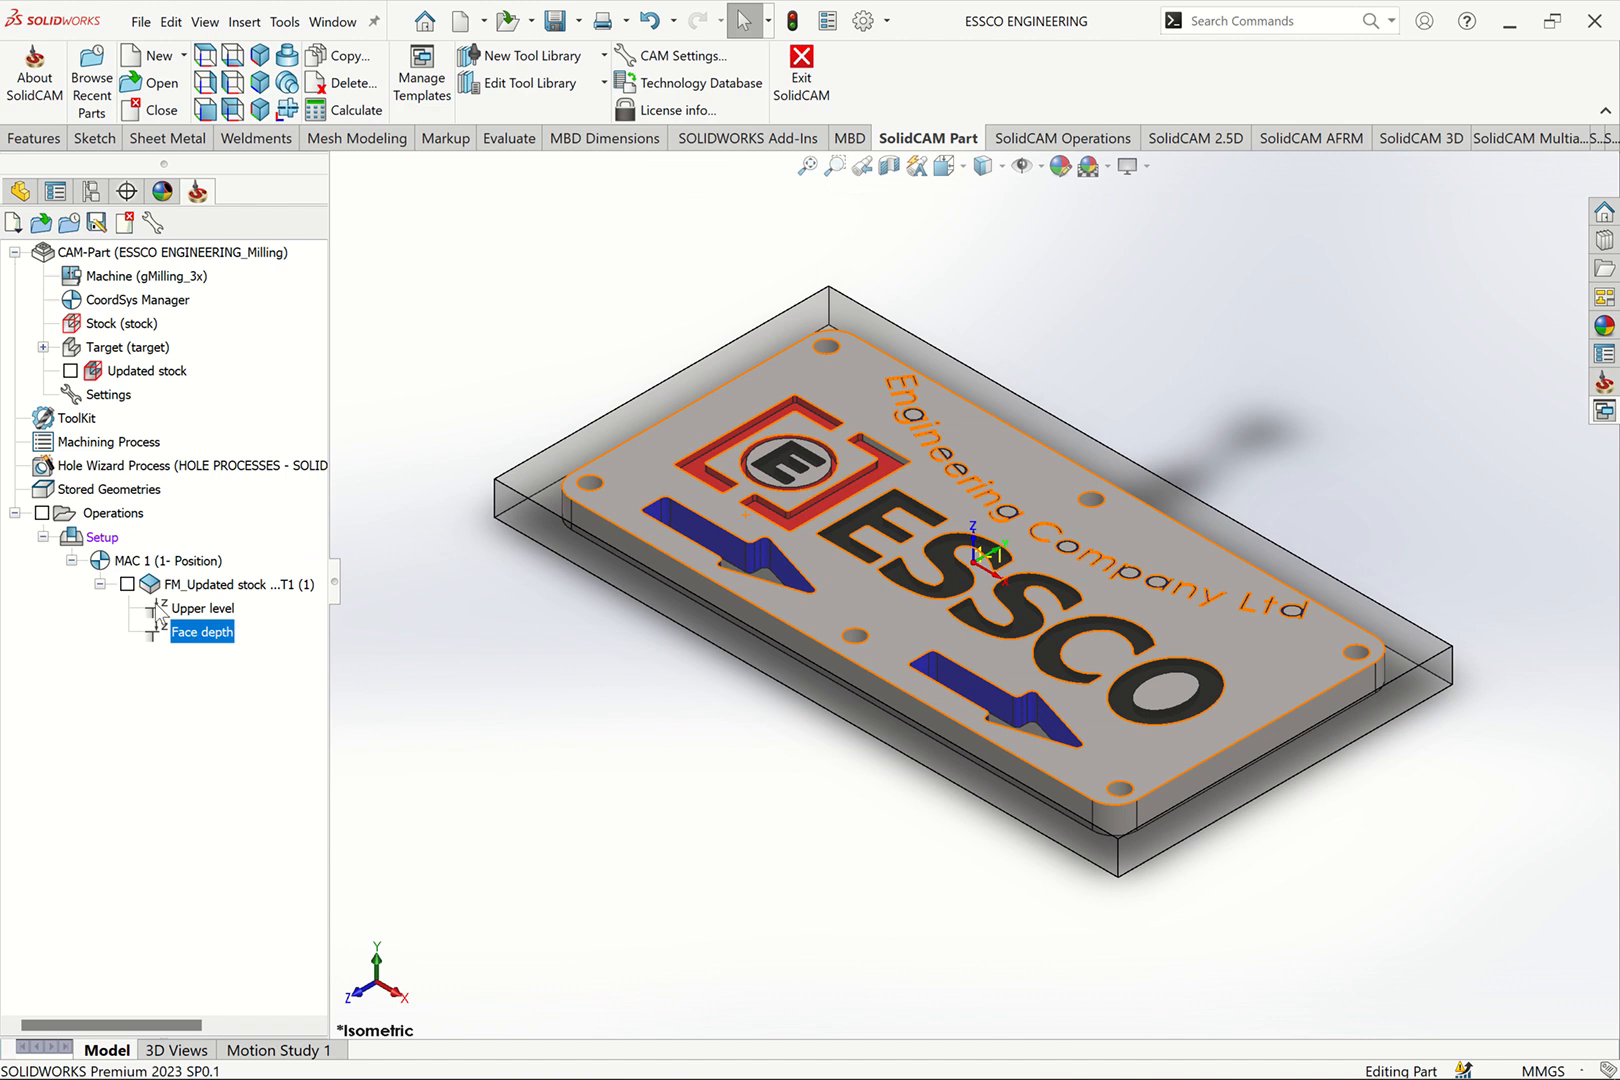
{"action": "left_click", "coordinate": [127, 584]}
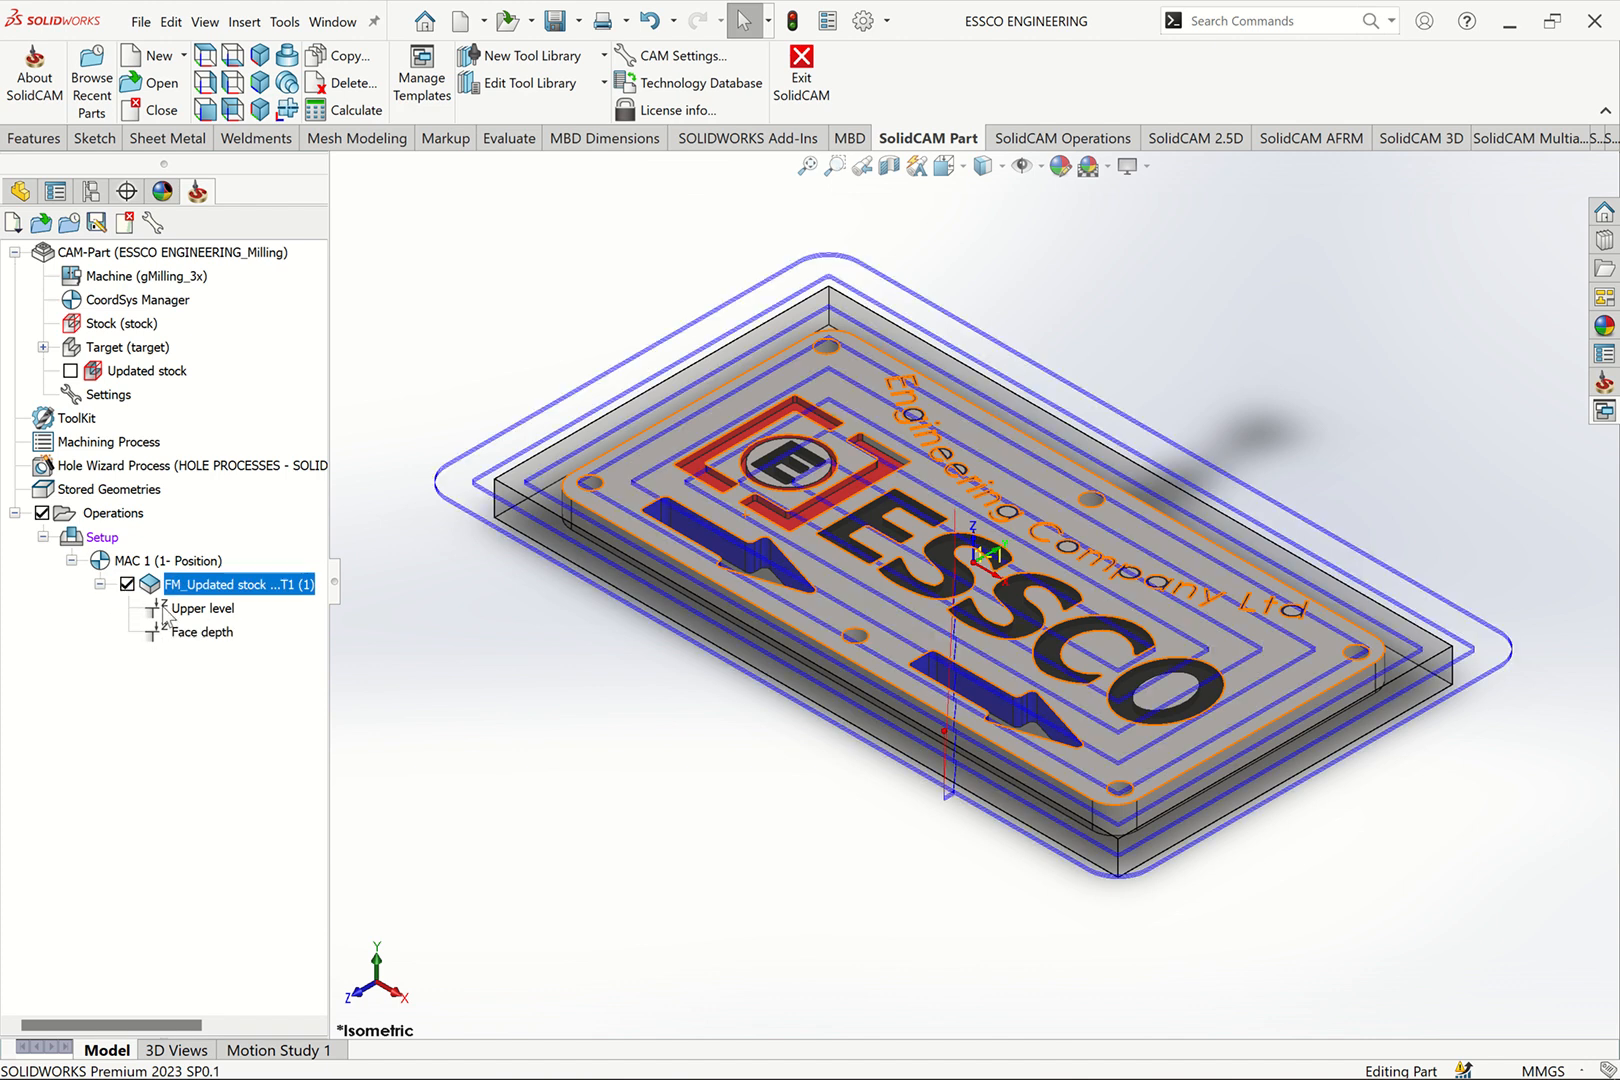
{"action": "left_click", "coordinate": [127, 584]}
{"action": "left_click", "coordinate": [100, 584]}
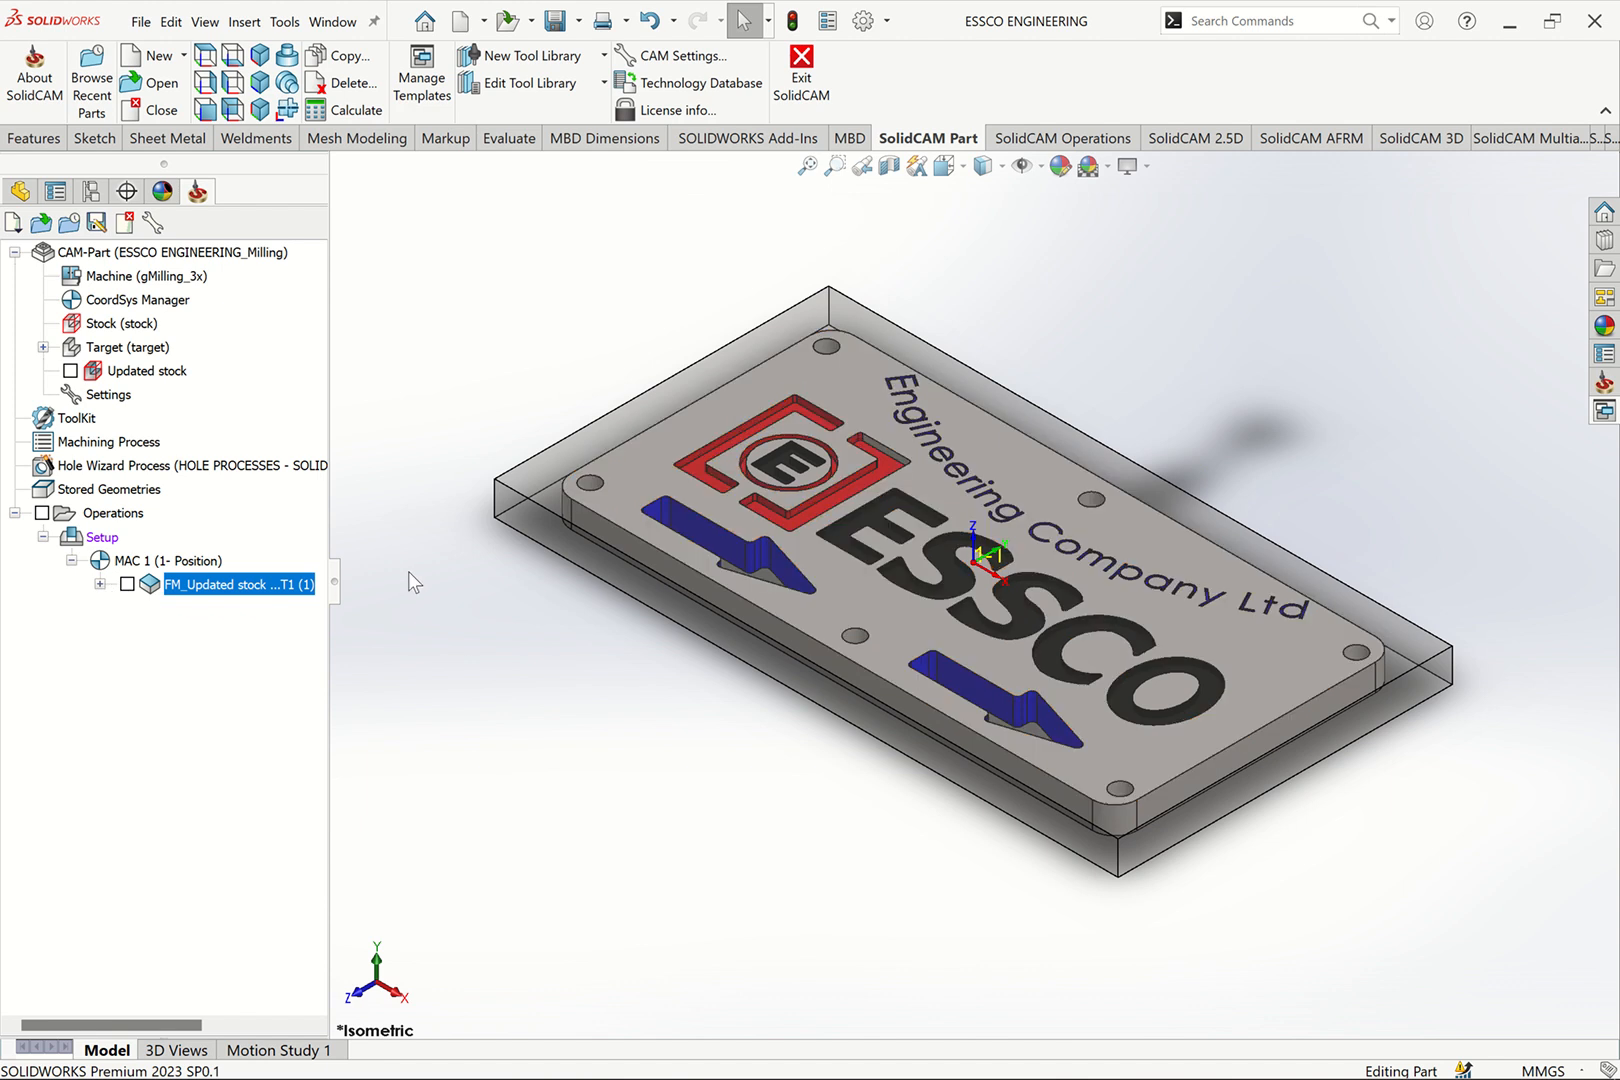
Add a drilling operation to the operations list and start defining a new drill geometry for it
{"action": "right_click", "coordinate": [127, 518]}
{"action": "mouse_move", "coordinate": [427, 360]}
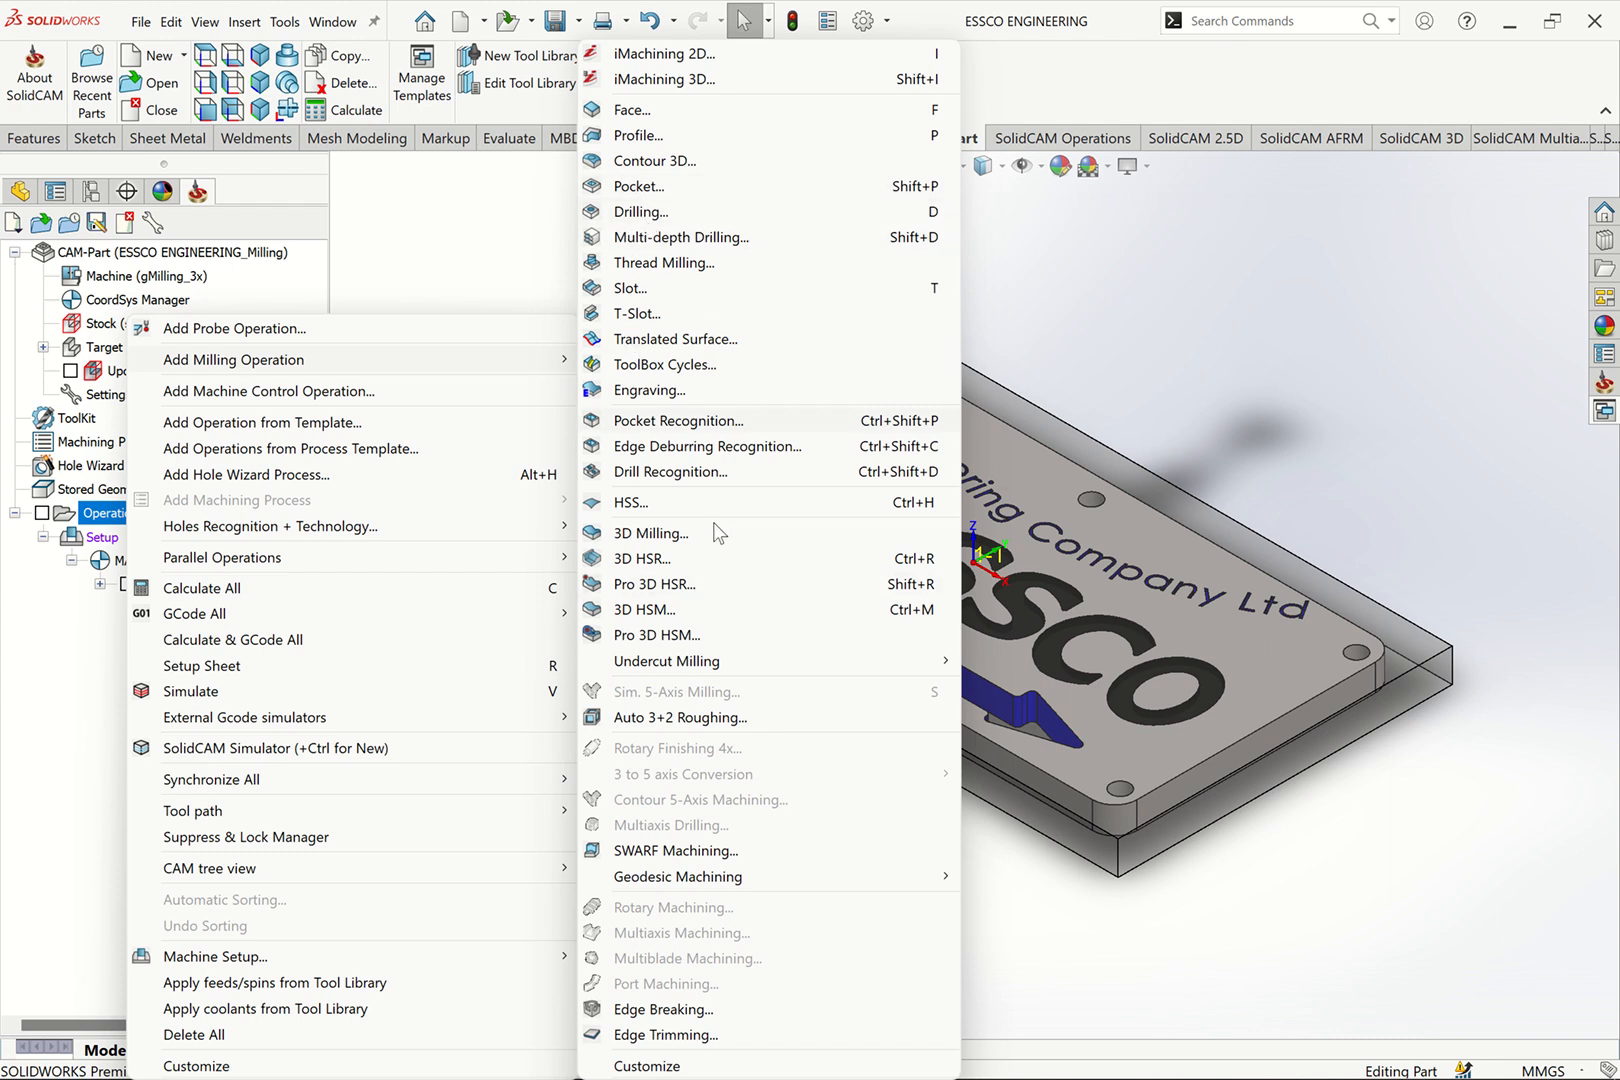
{"action": "left_click", "coordinate": [668, 216]}
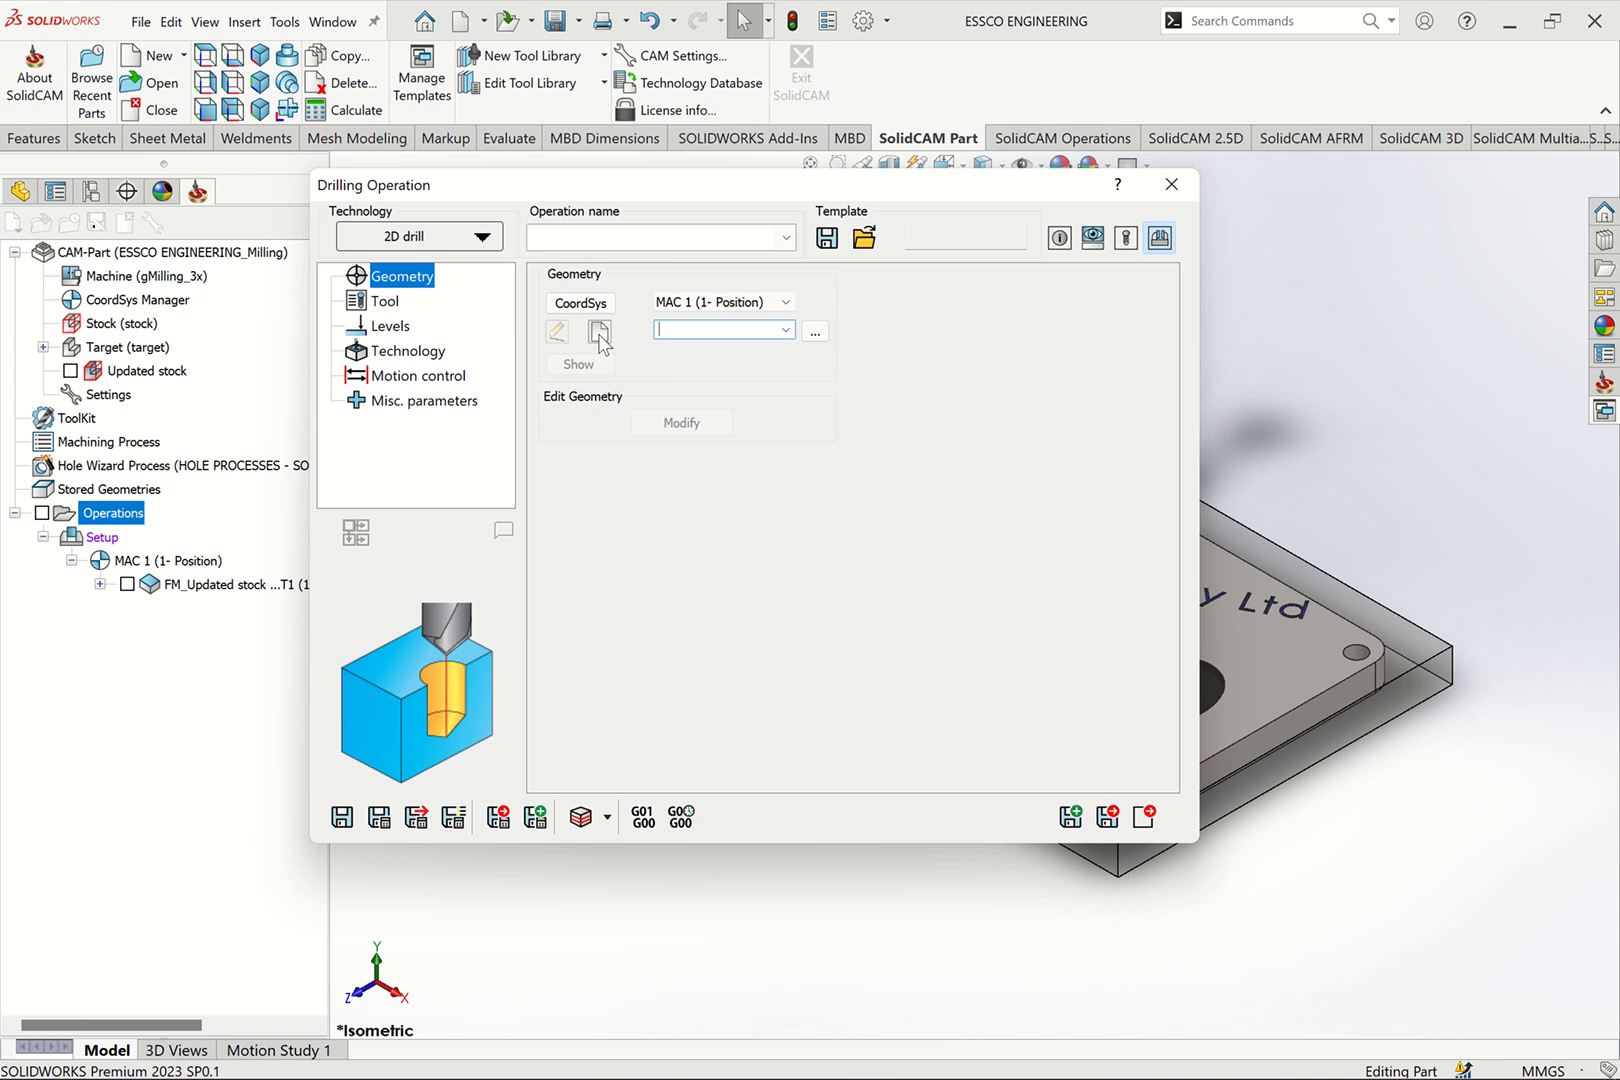
{"action": "left_click", "coordinate": [600, 334]}
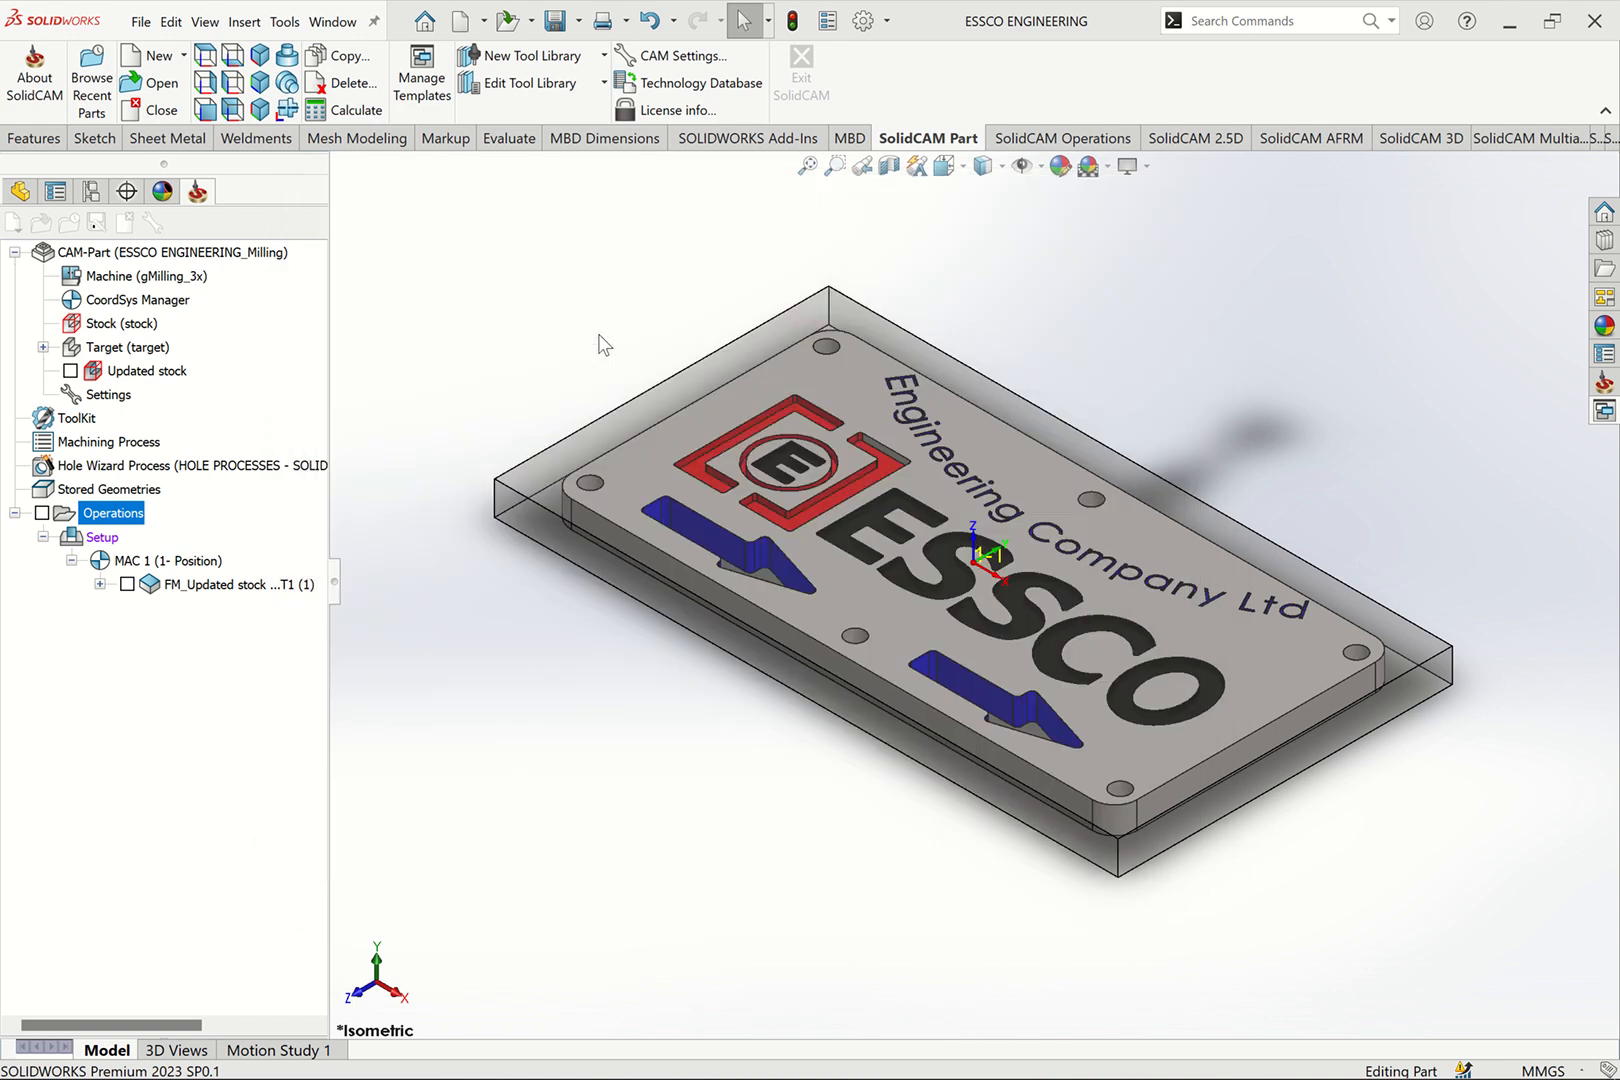
Pick the plate's six 8.5 mm holes as drill centers: the four corner holes and the two holes midway along the long edges
{"action": "left_click", "coordinate": [826, 347]}
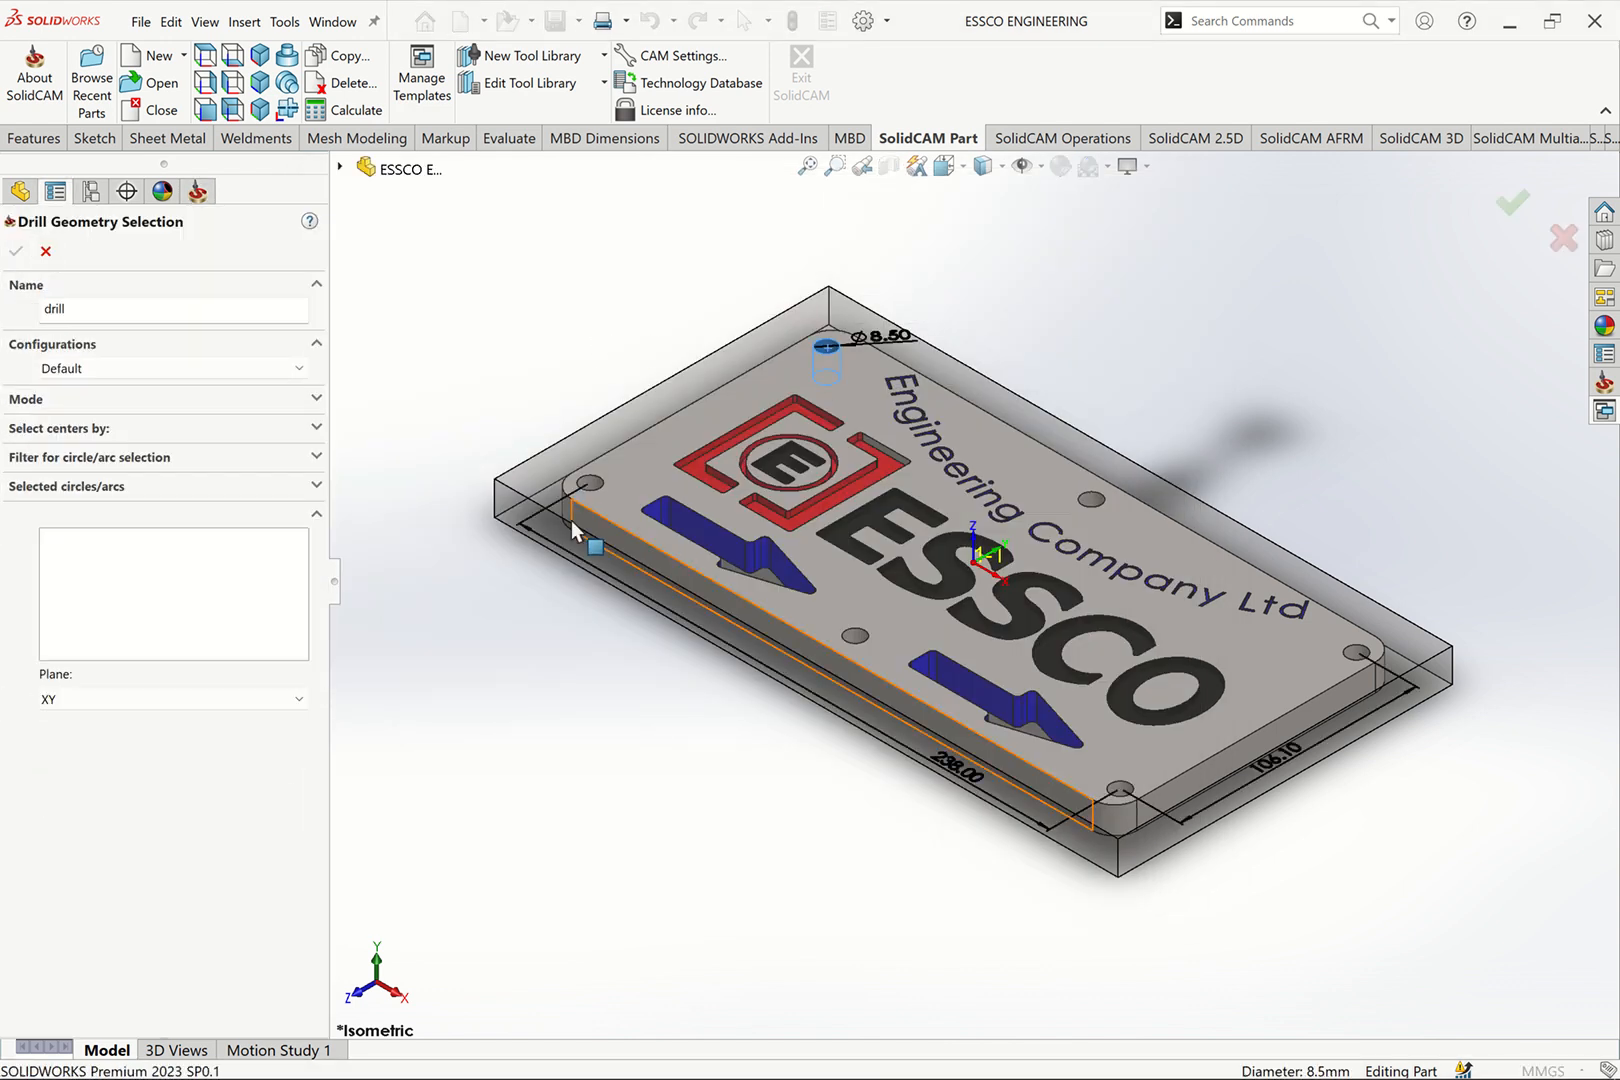
{"action": "left_click", "coordinate": [592, 482]}
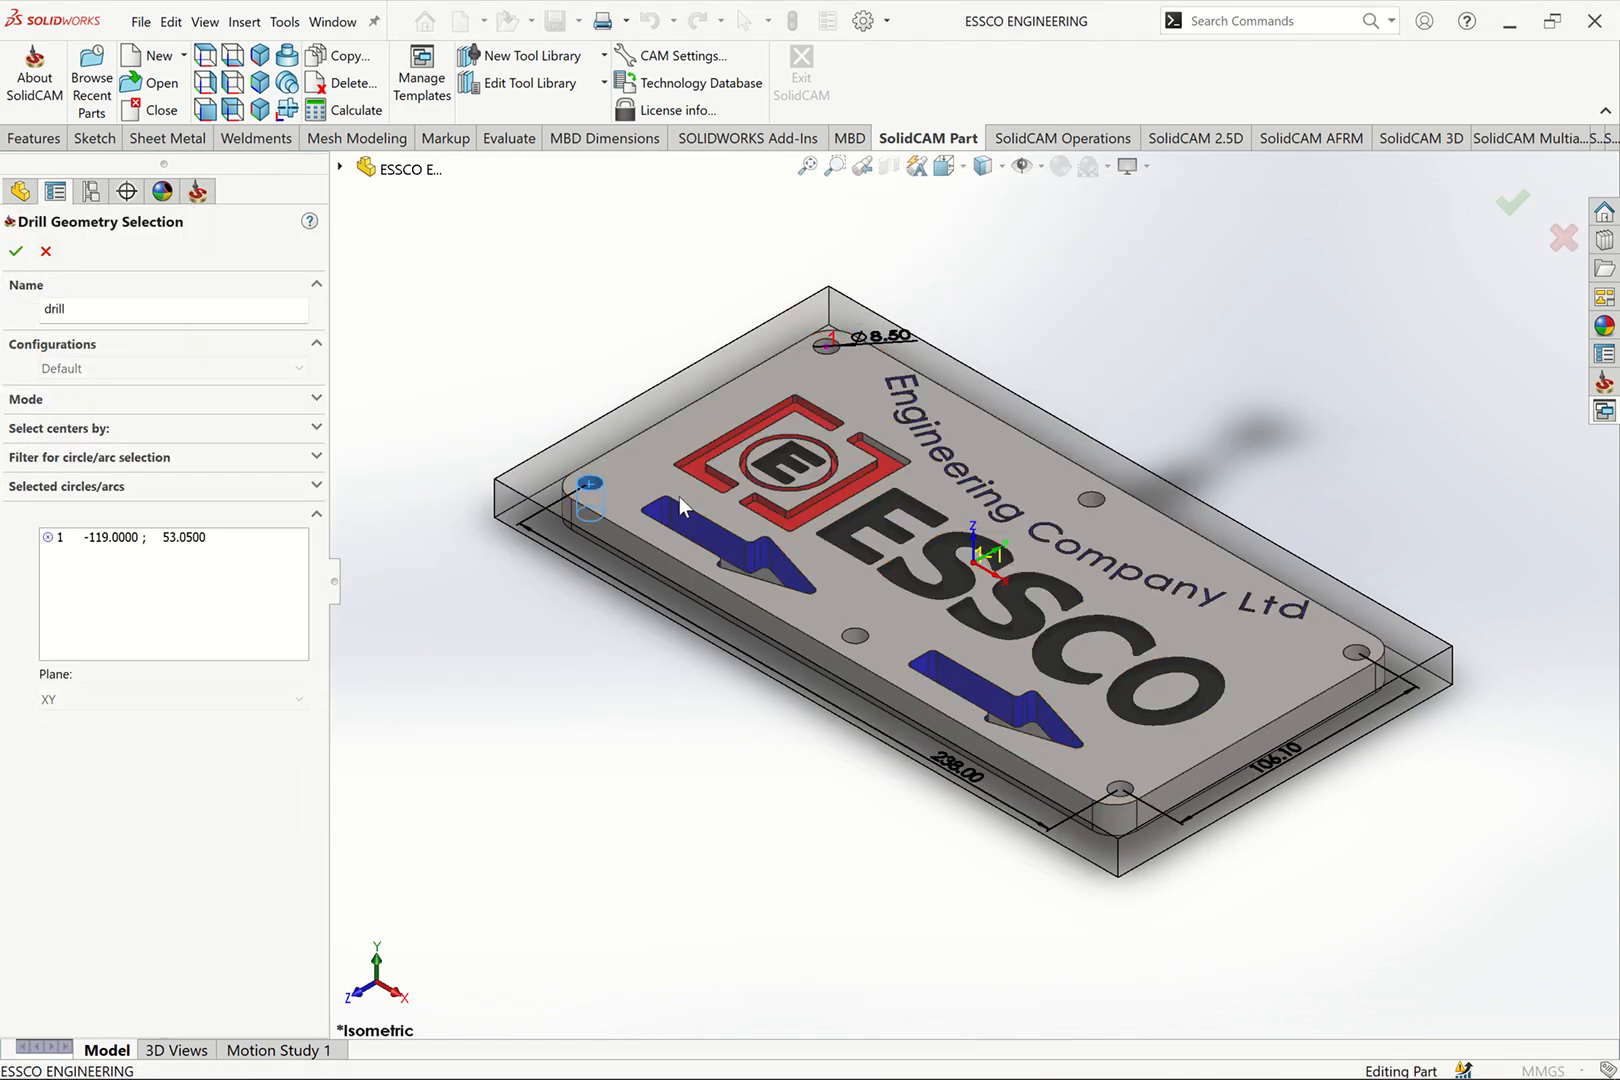
{"action": "left_click", "coordinate": [1090, 499]}
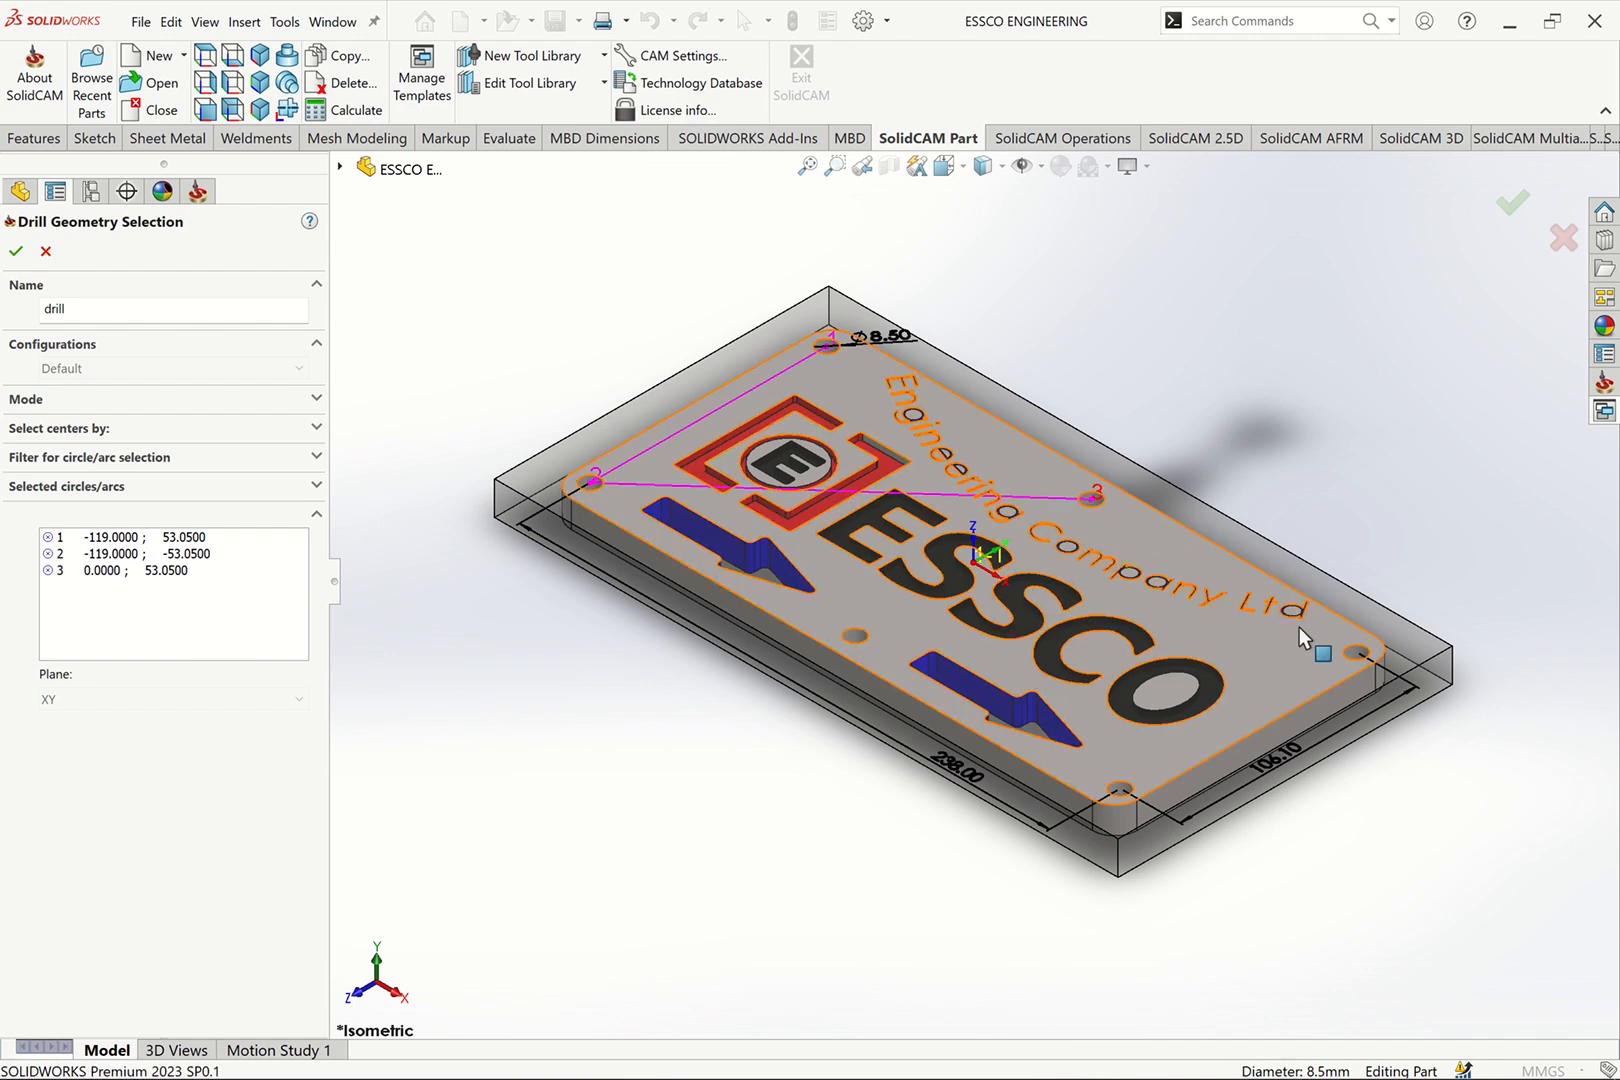
{"action": "left_click", "coordinate": [1360, 655]}
{"action": "left_click", "coordinate": [1120, 787]}
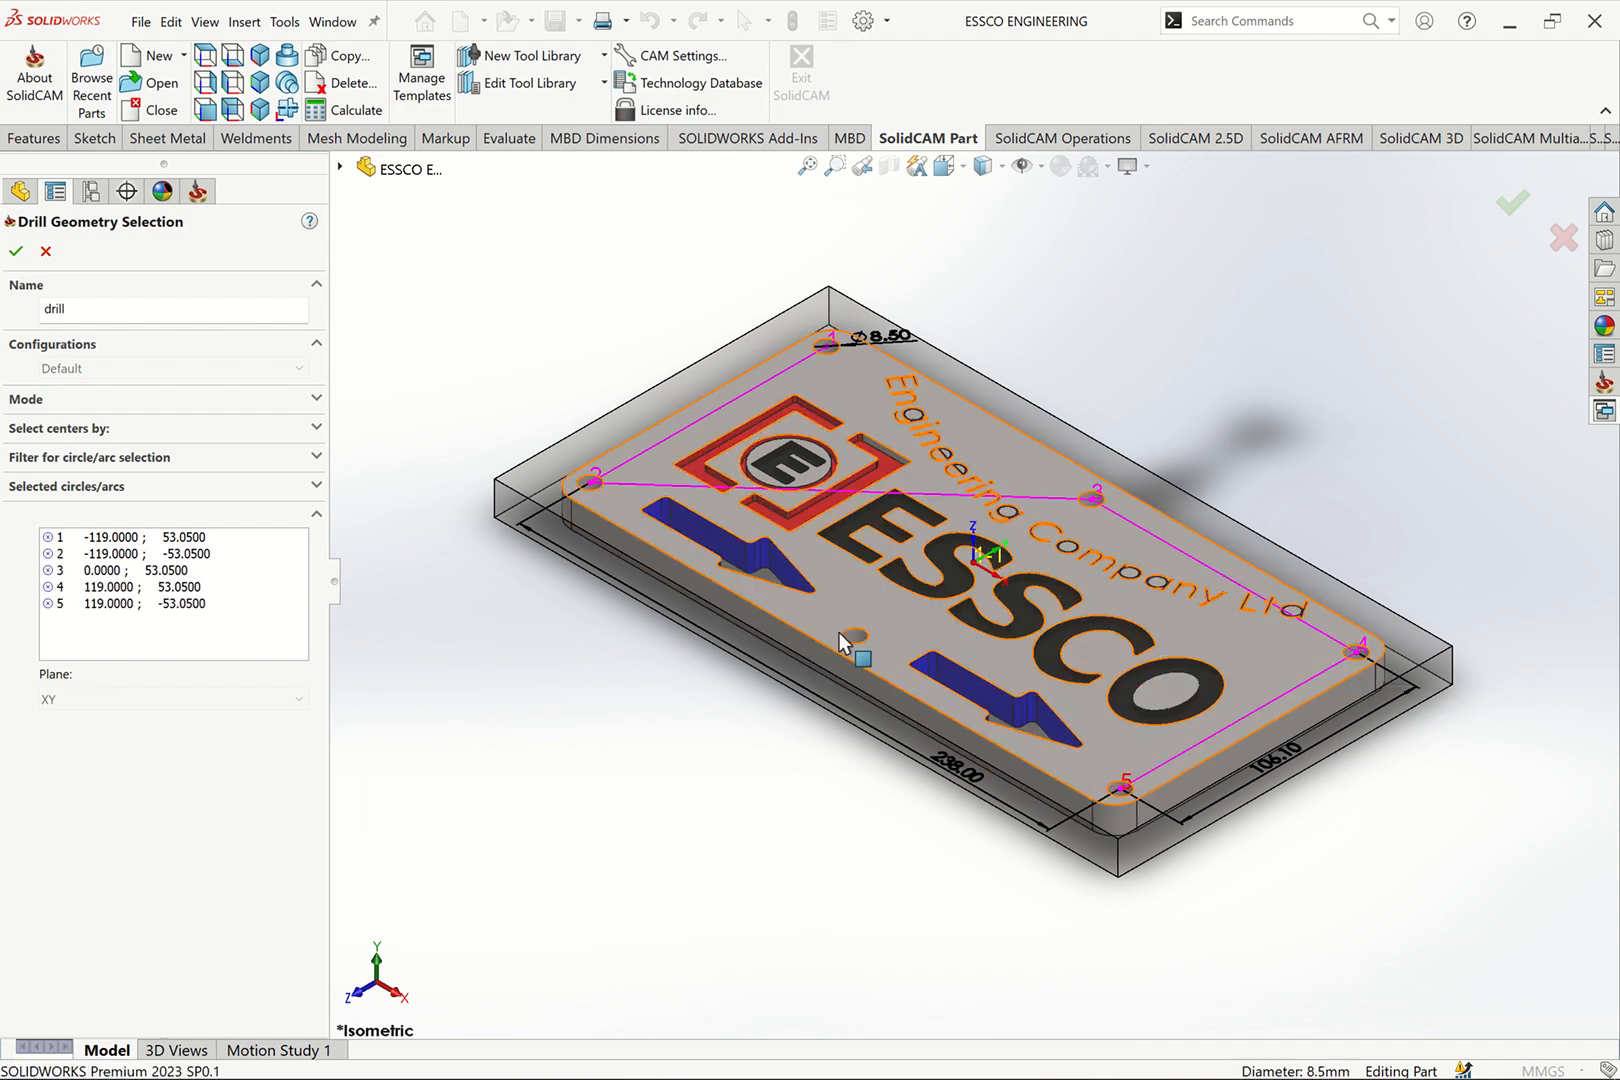
{"action": "left_click", "coordinate": [856, 634]}
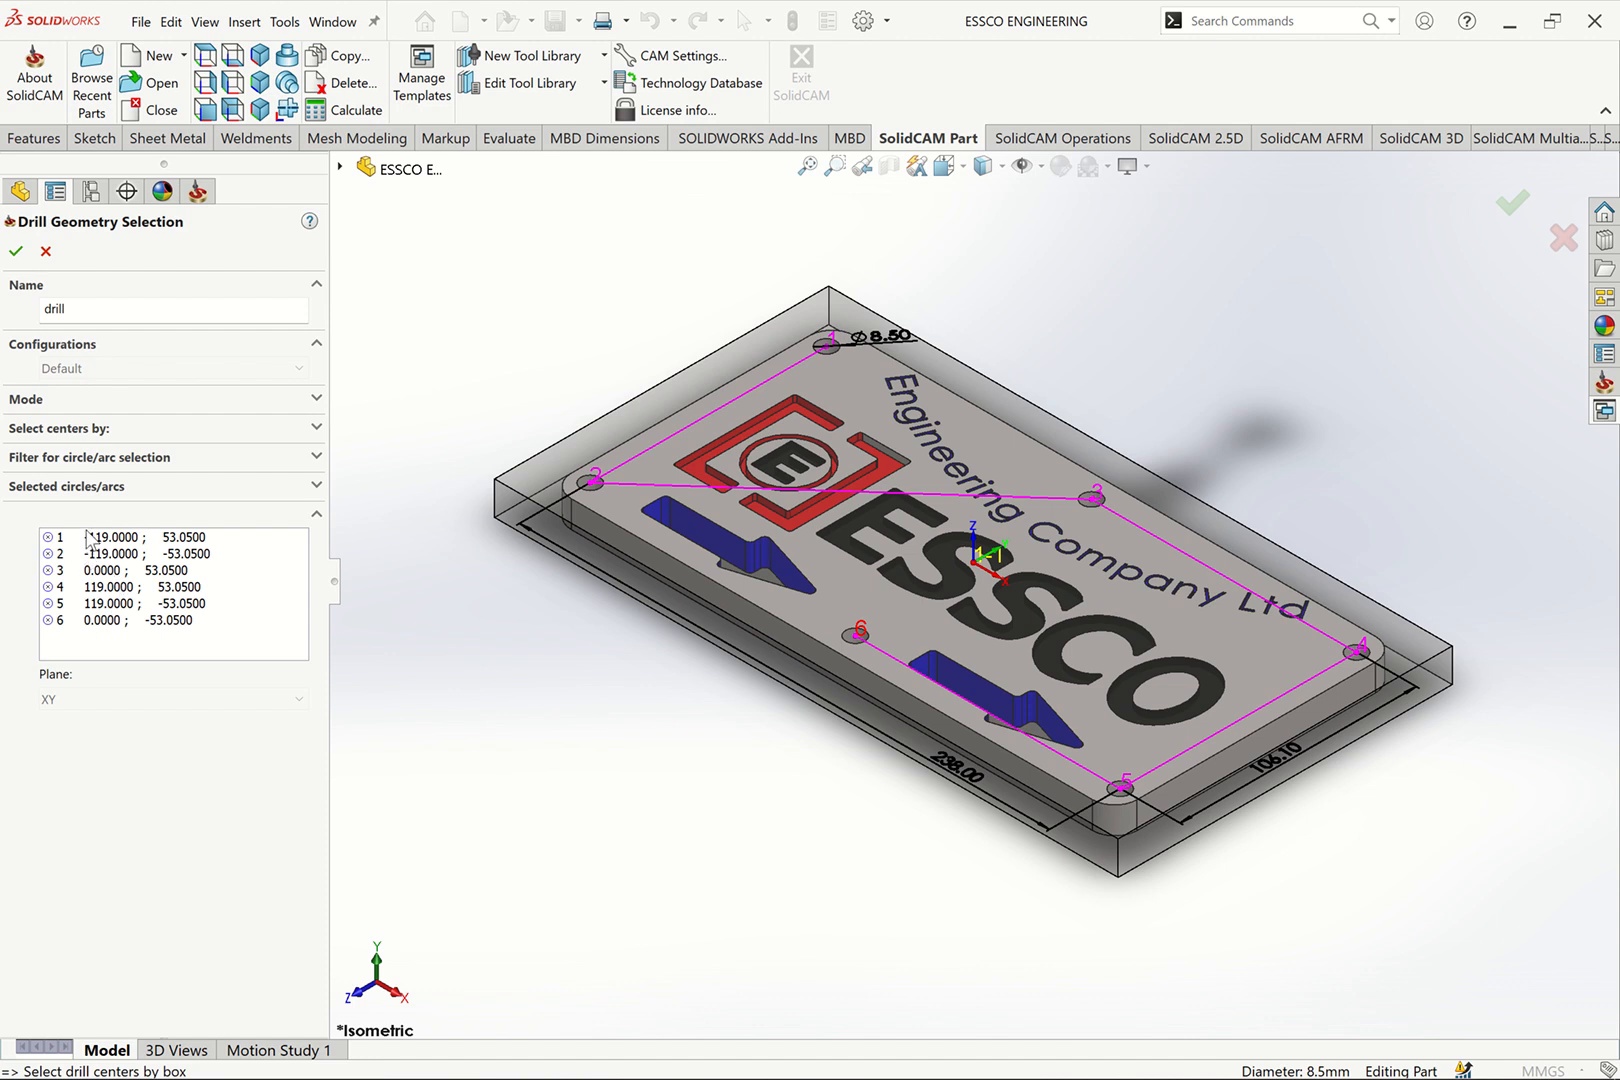
Check each of the six picked drill positions against the model and accept the drill geometry
{"action": "left_click", "coordinate": [93, 621]}
{"action": "left_click", "coordinate": [113, 606]}
{"action": "left_click", "coordinate": [115, 588]}
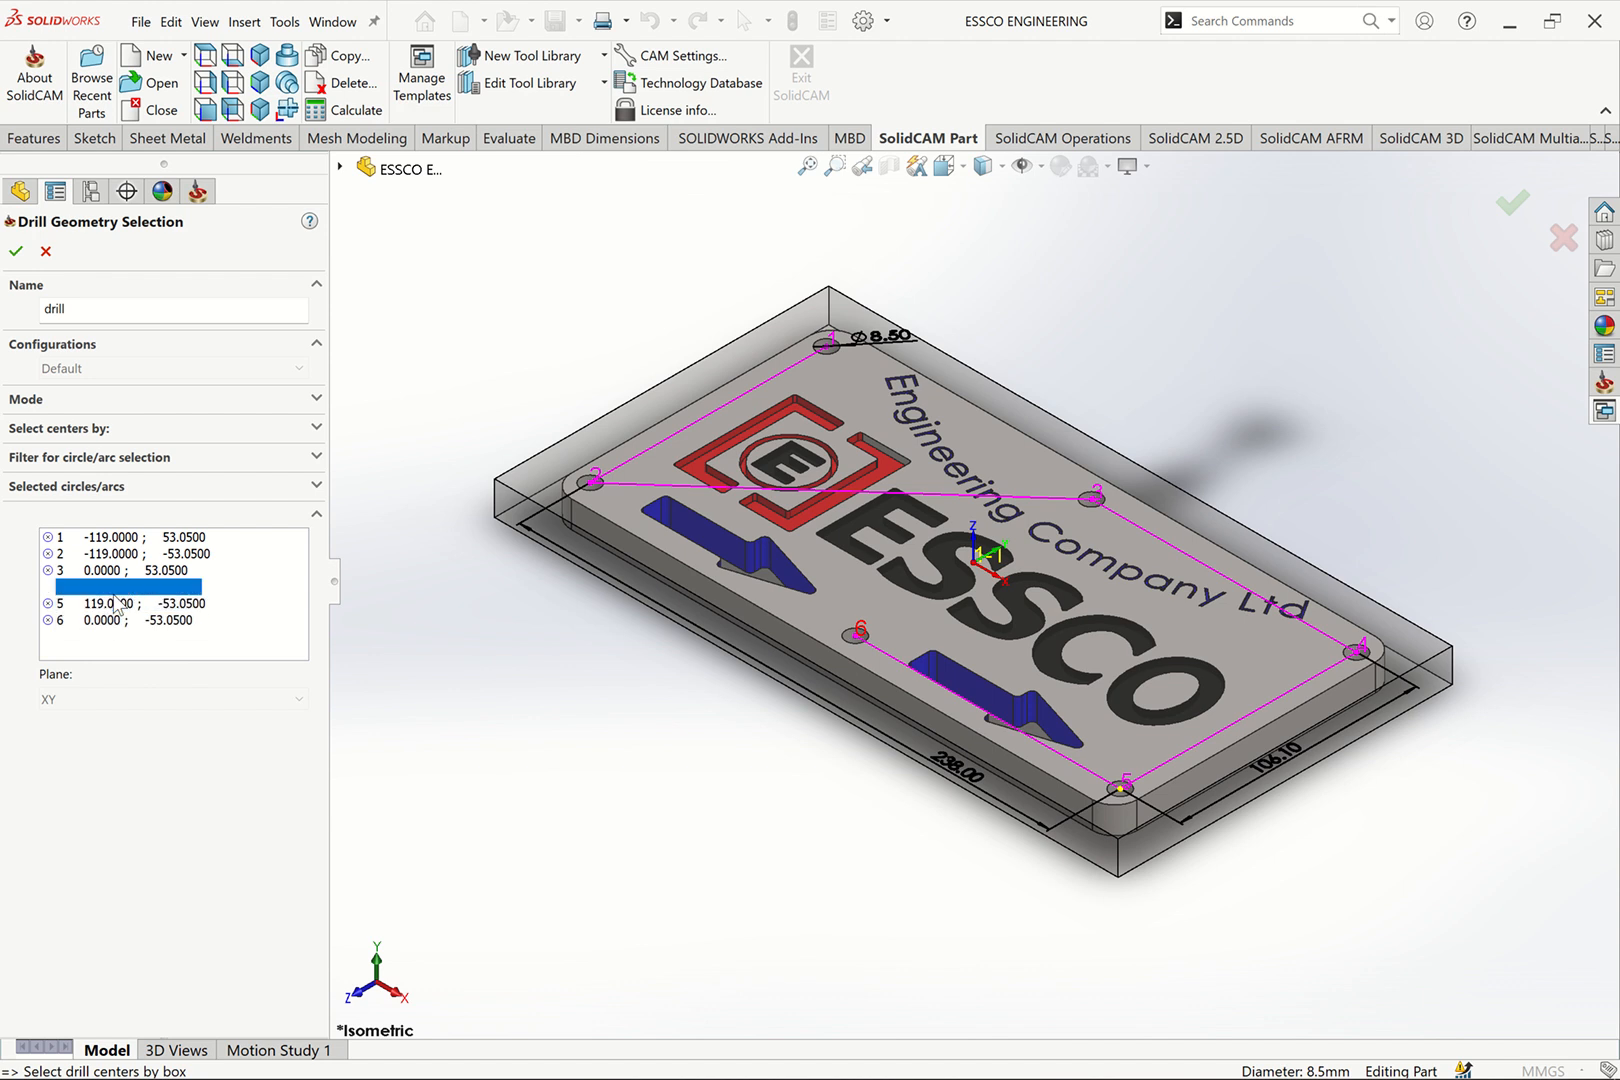
{"action": "left_click", "coordinate": [120, 570]}
{"action": "left_click", "coordinate": [130, 553]}
{"action": "left_click", "coordinate": [131, 539]}
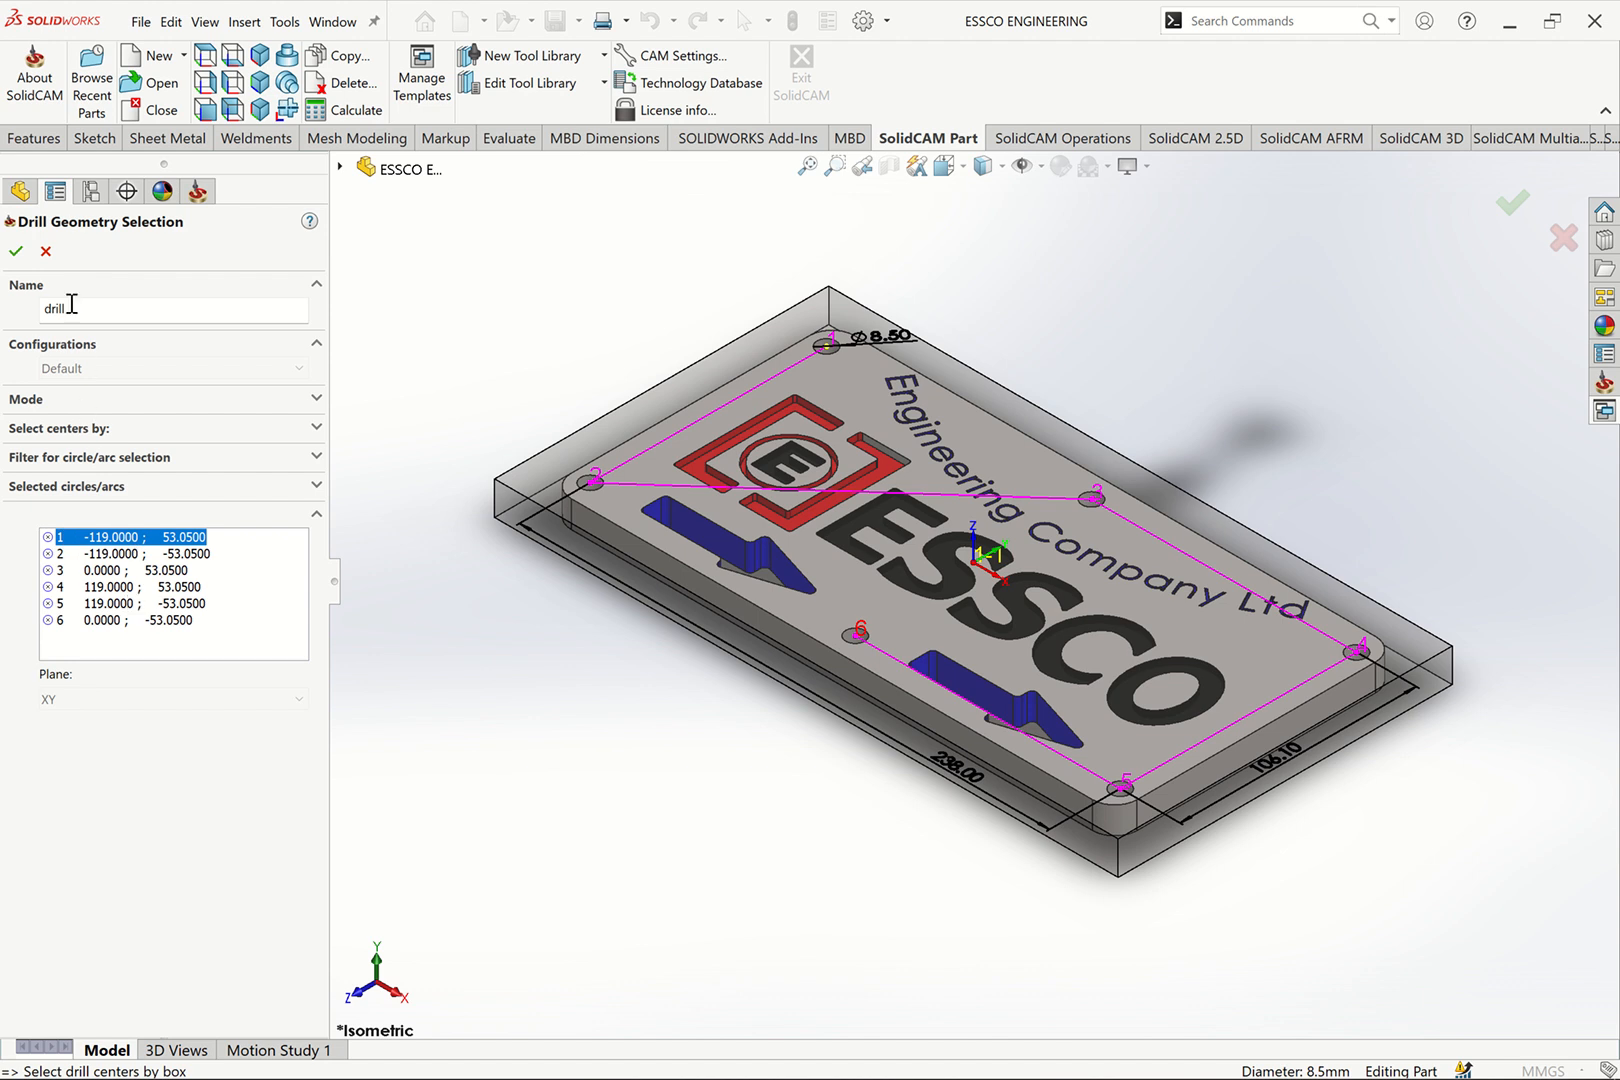
{"action": "left_click", "coordinate": [15, 251]}
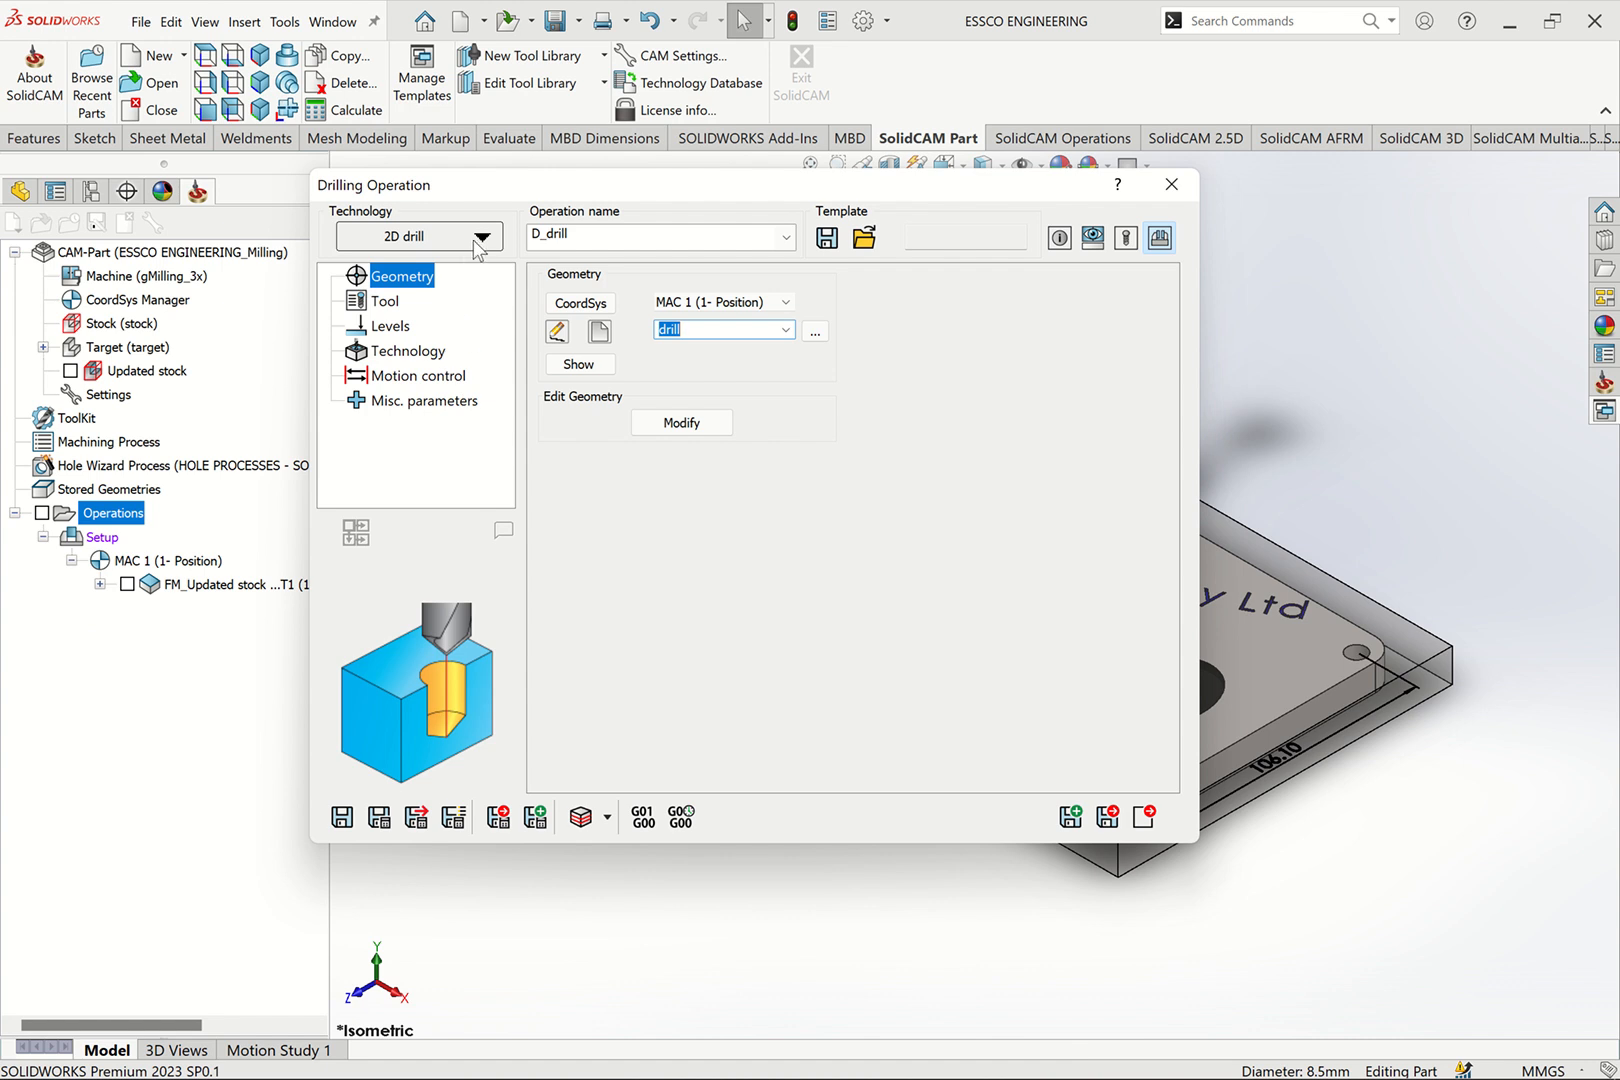
{"action": "left_click", "coordinate": [474, 240]}
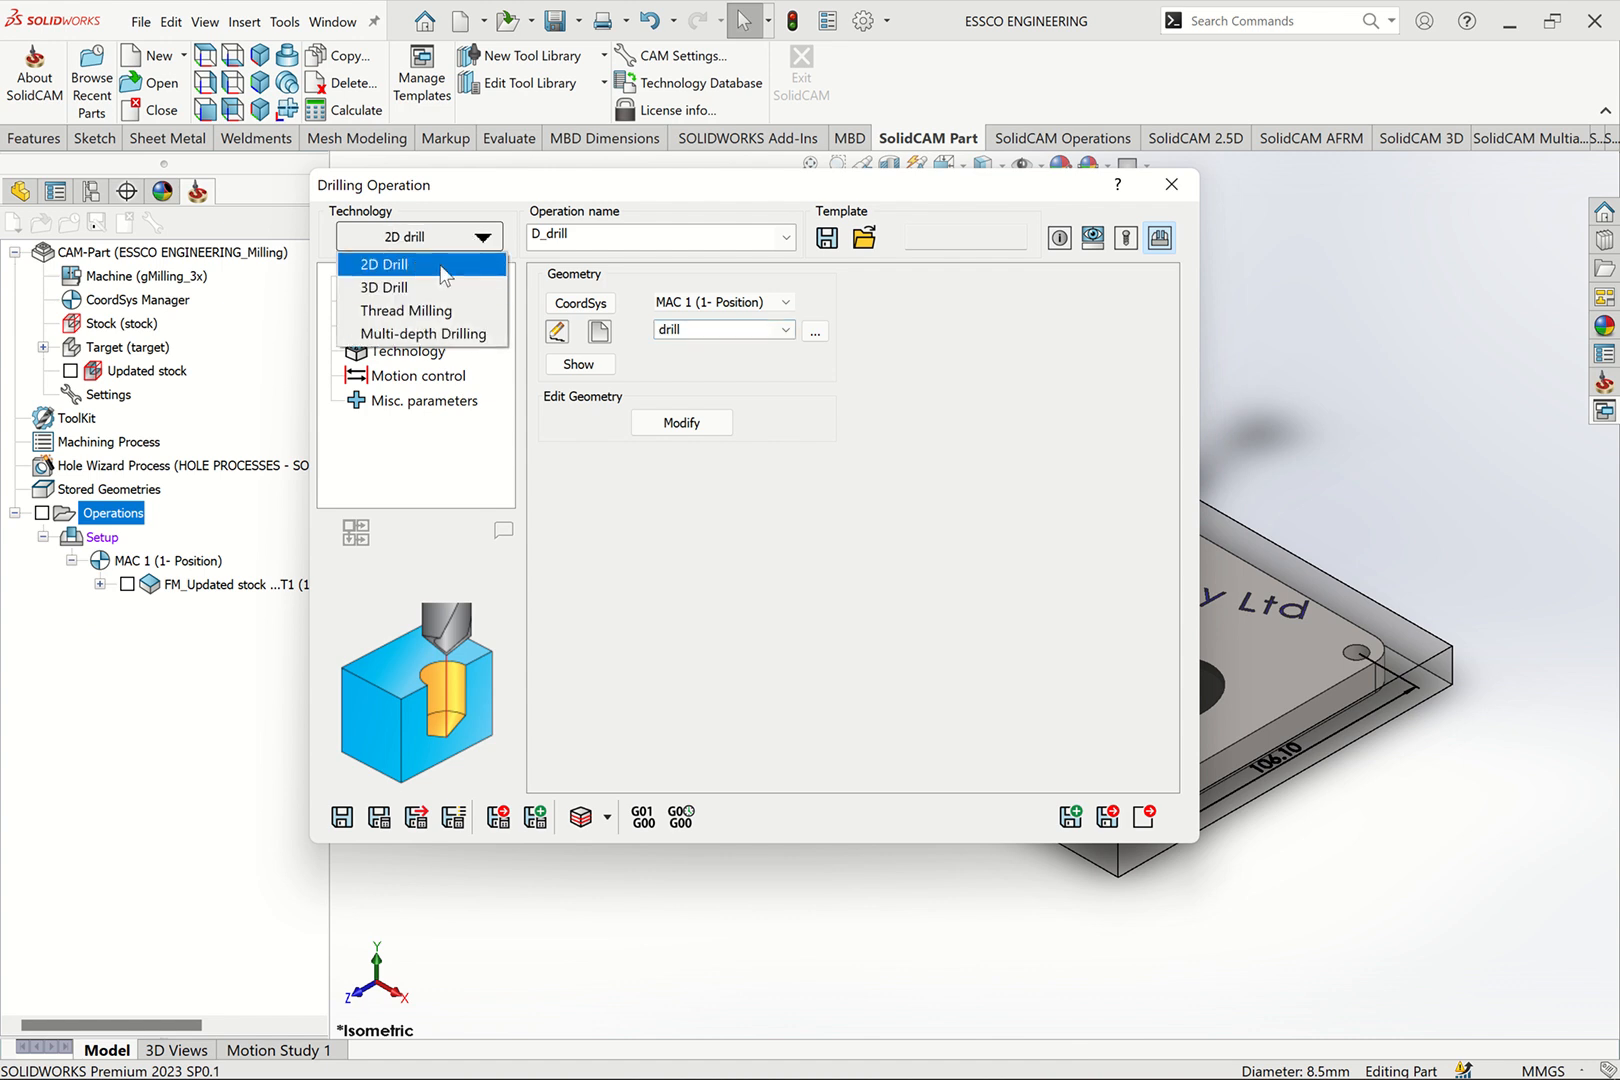
{"action": "left_click", "coordinate": [683, 575]}
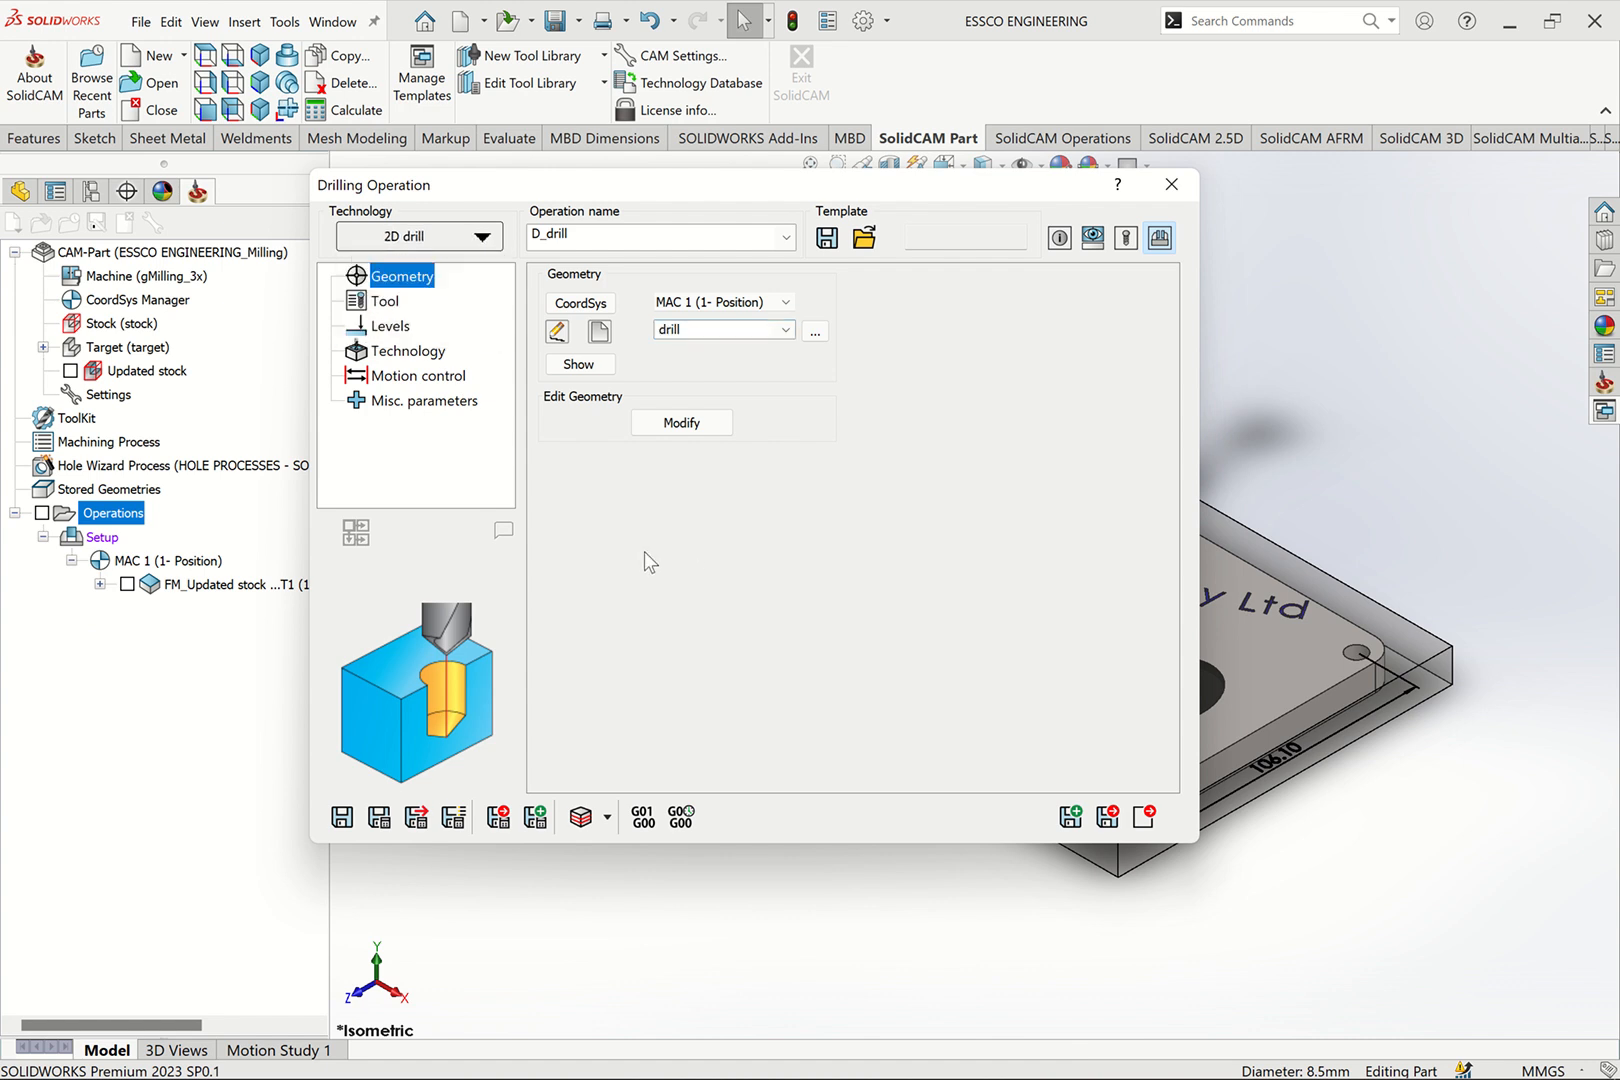
{"action": "left_click", "coordinate": [464, 242]}
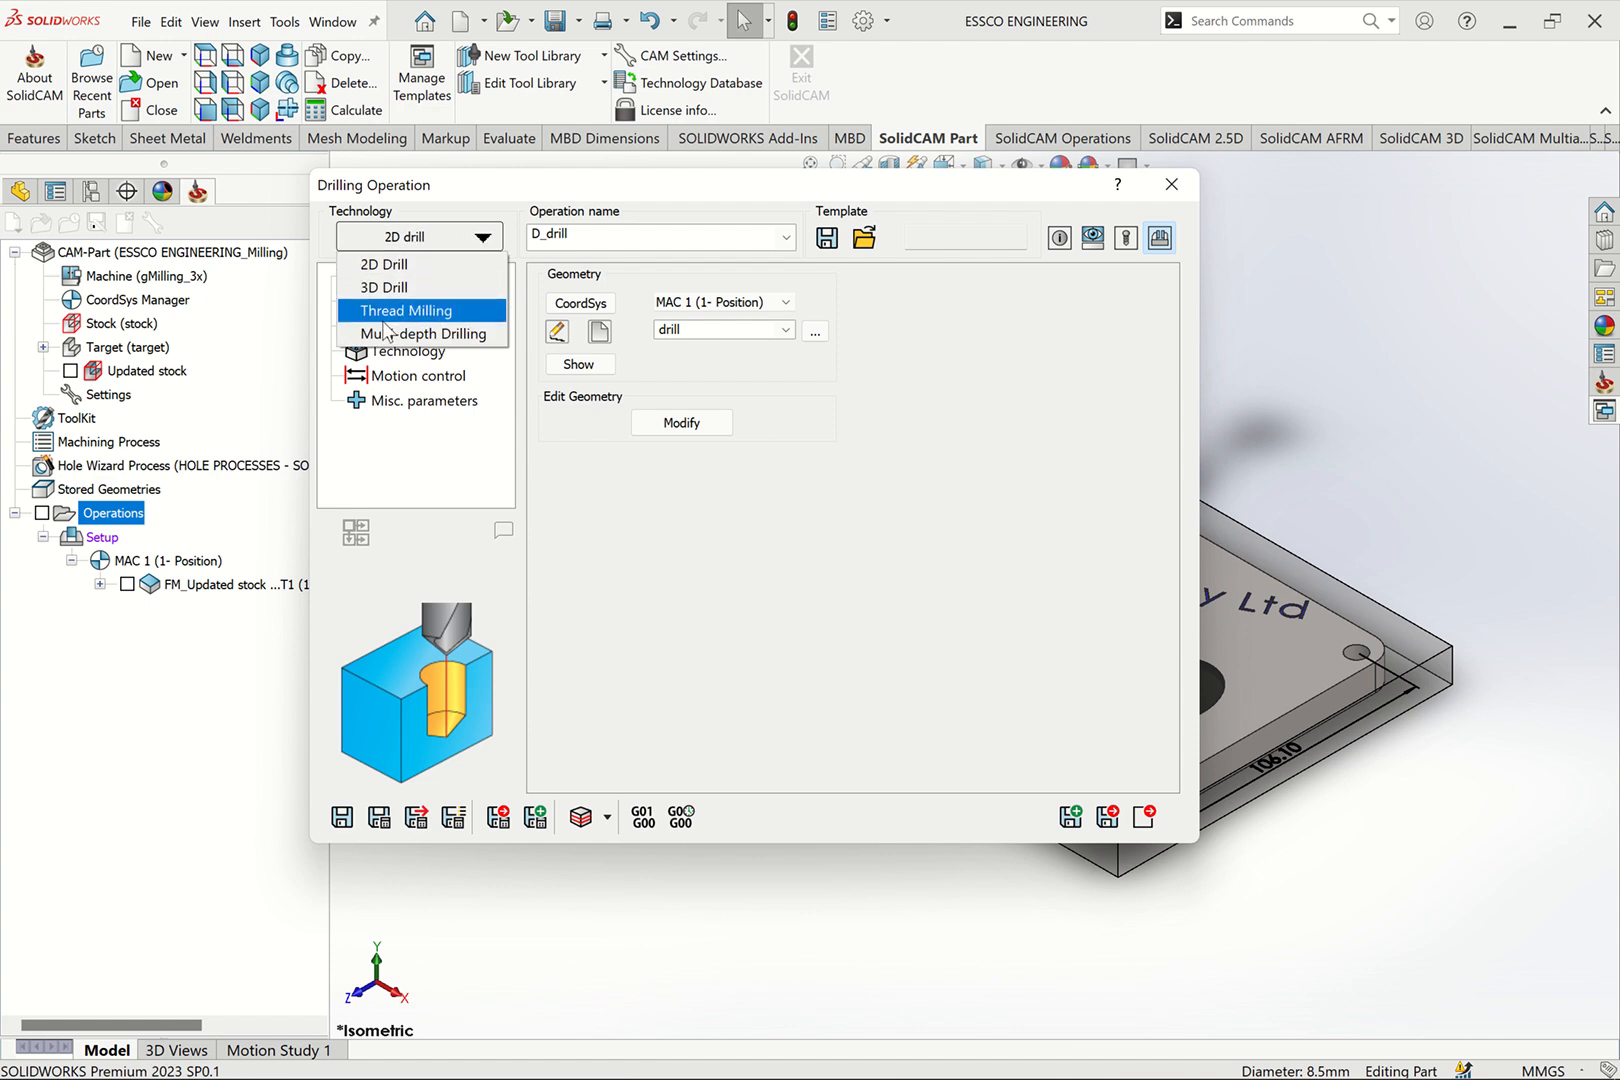
{"action": "left_click", "coordinate": [647, 516]}
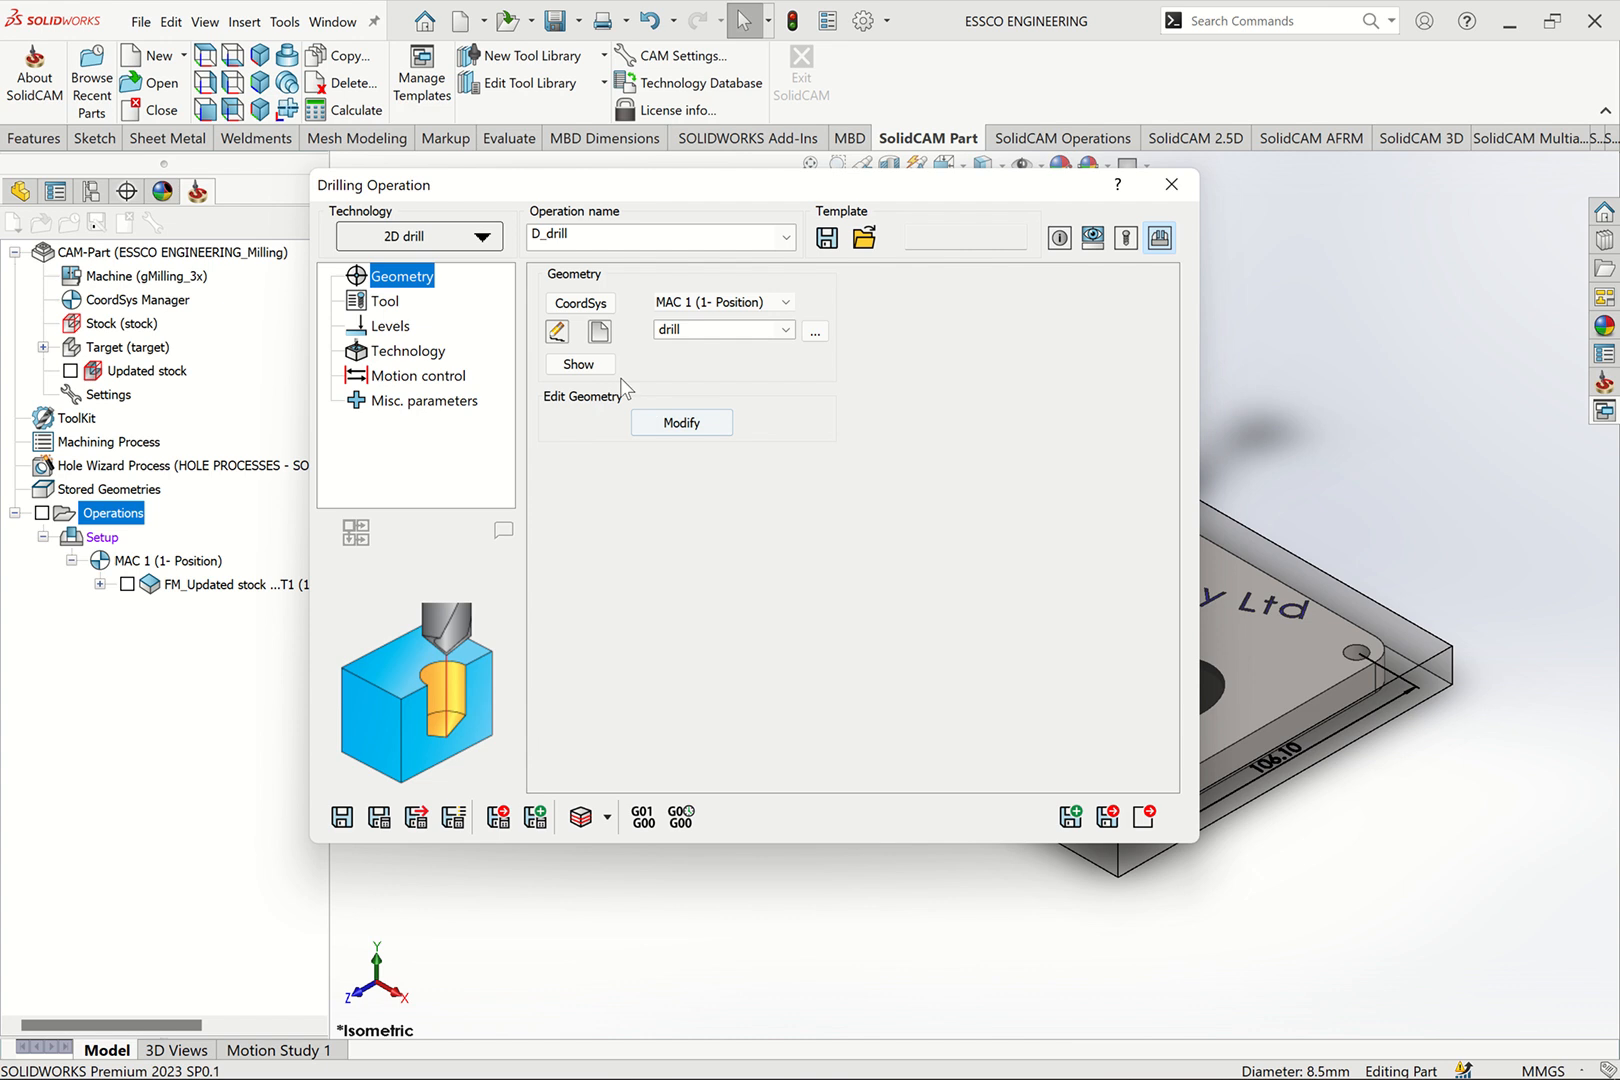
Add a center drill to the toolkit for the drilling operation and set its tip diameter to 5 mm
{"action": "left_click", "coordinate": [386, 302]}
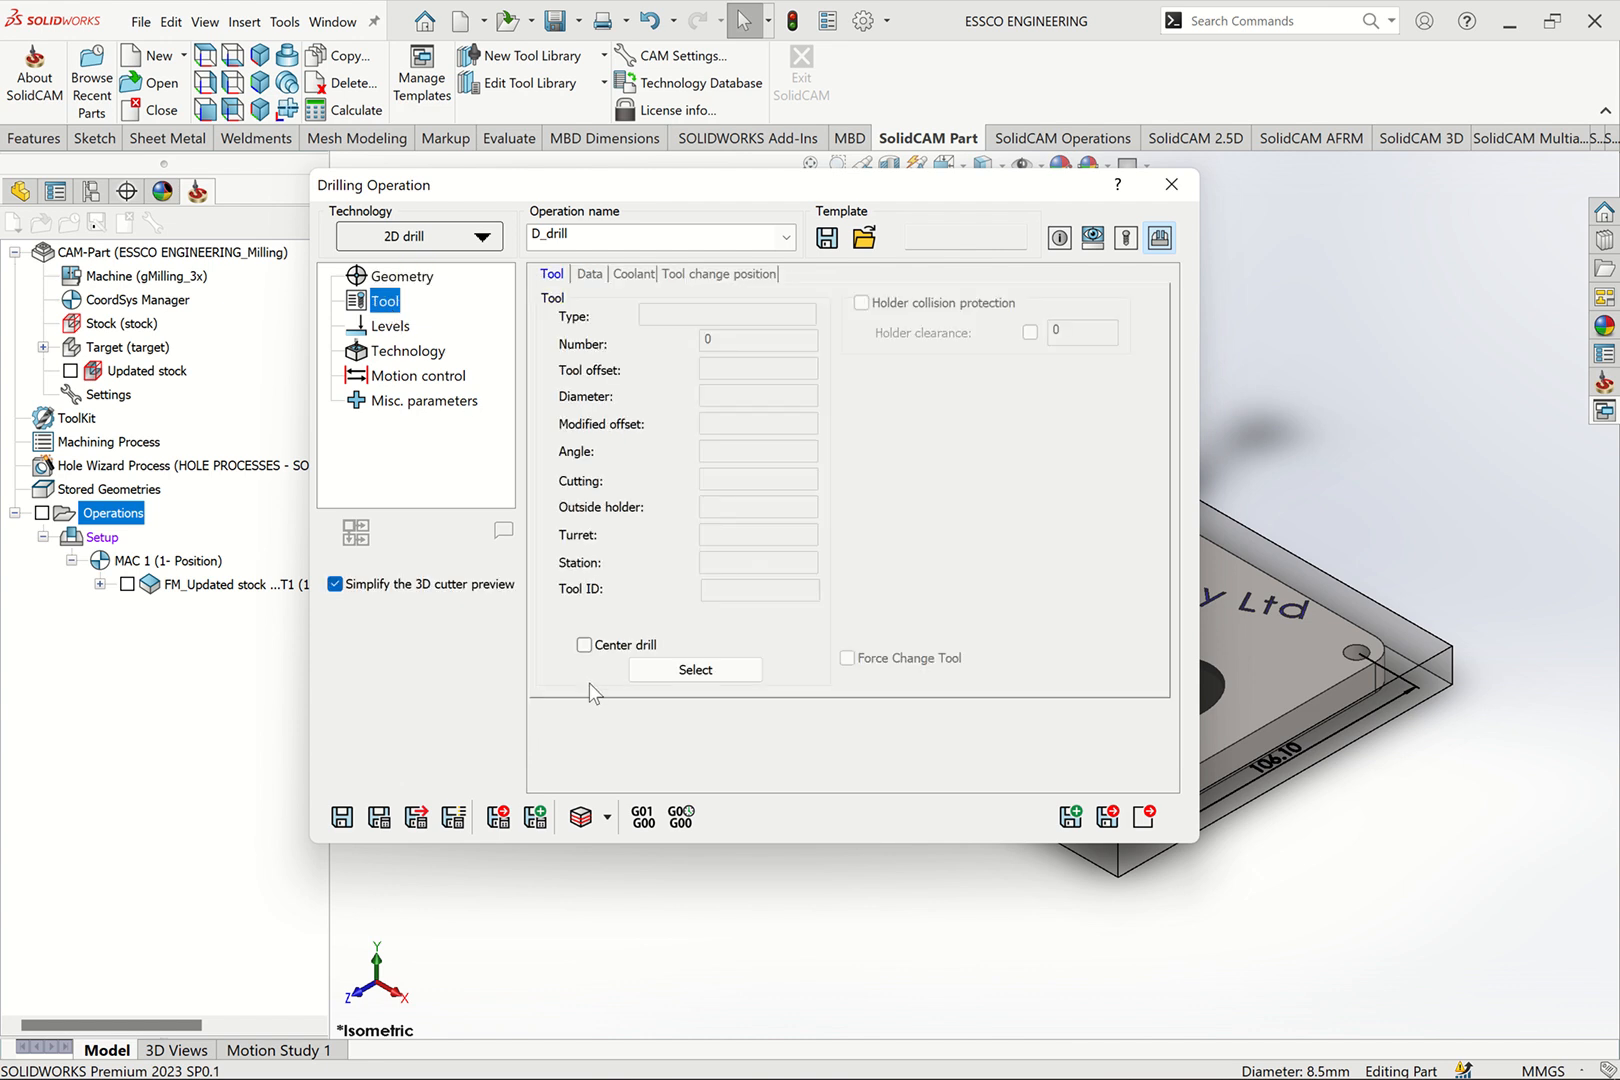
{"action": "left_click", "coordinate": [688, 670]}
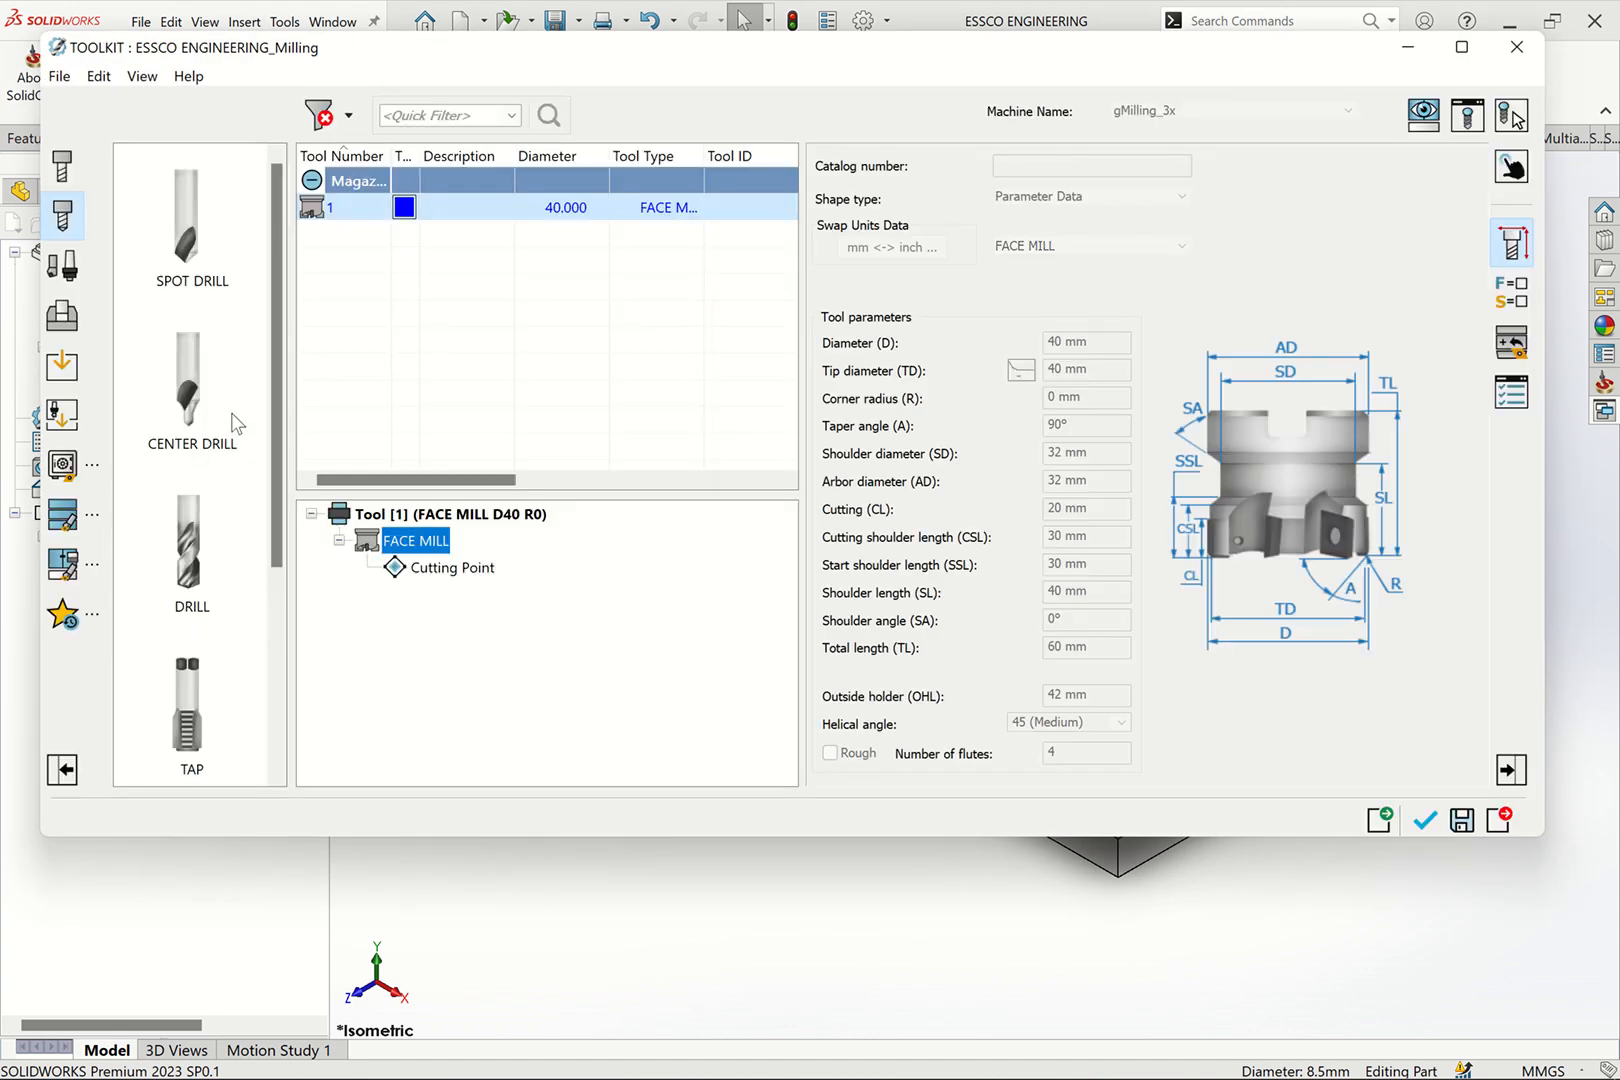
{"action": "left_click", "coordinate": [200, 385]}
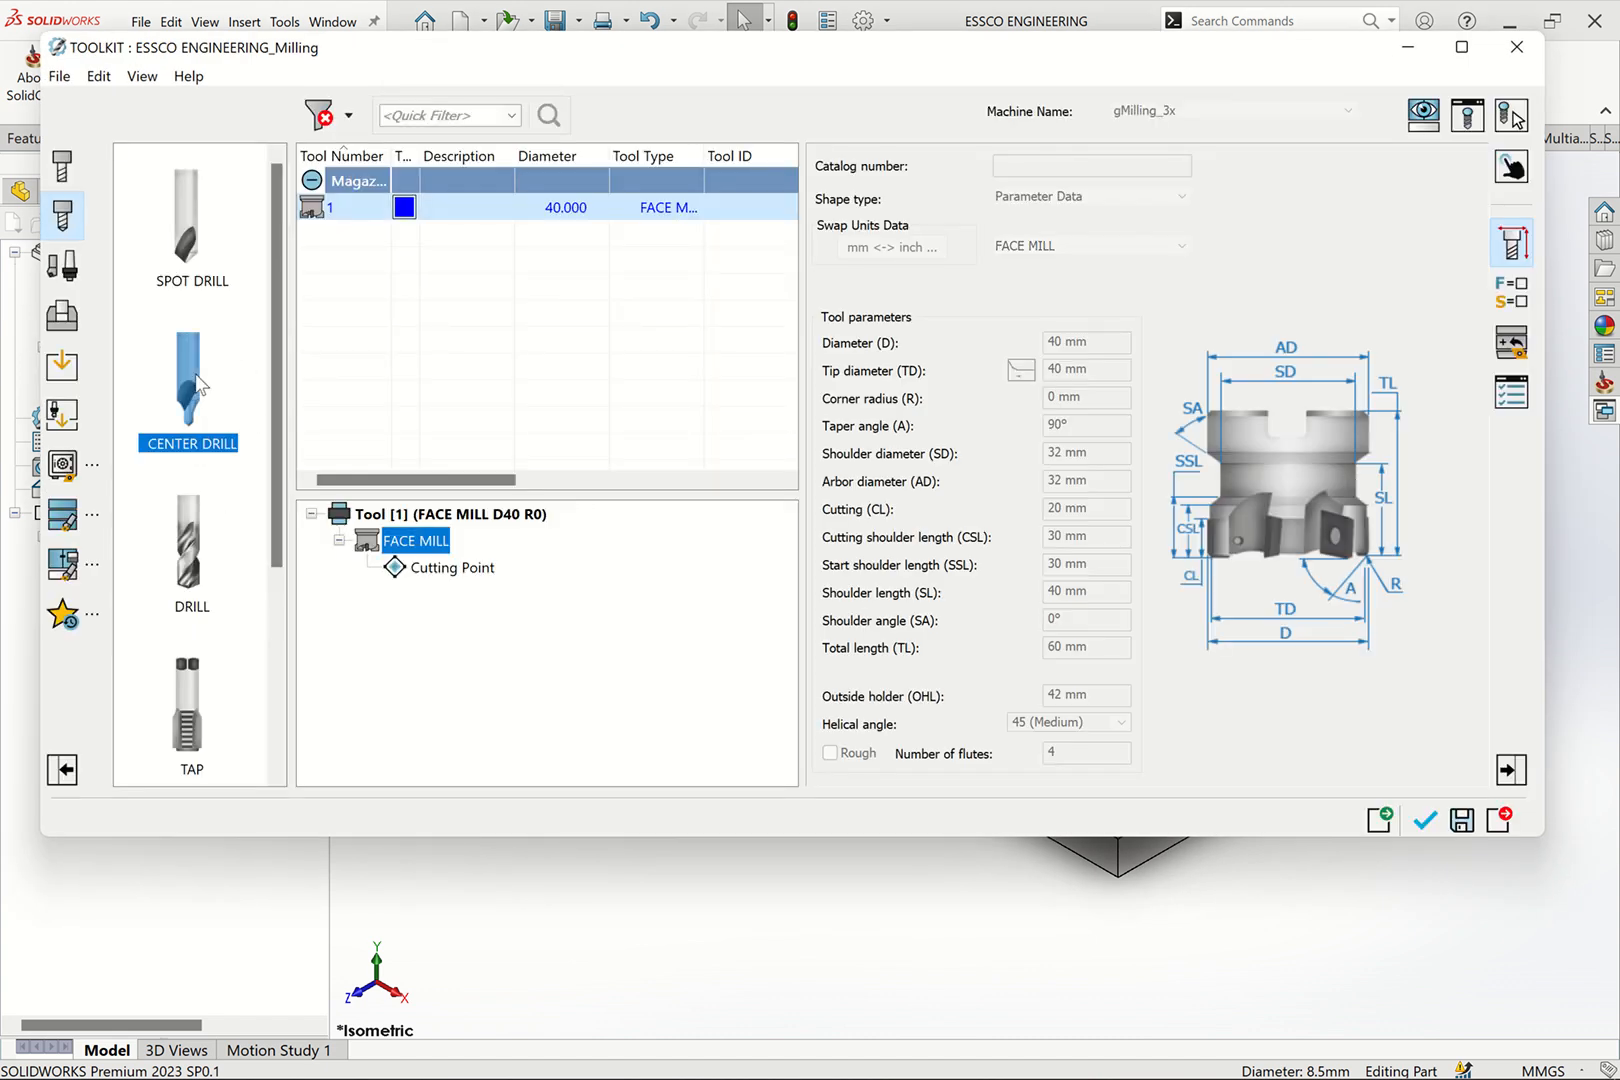
{"action": "left_click_drag", "start_coordinate": [194, 375], "coordinate": [620, 425]}
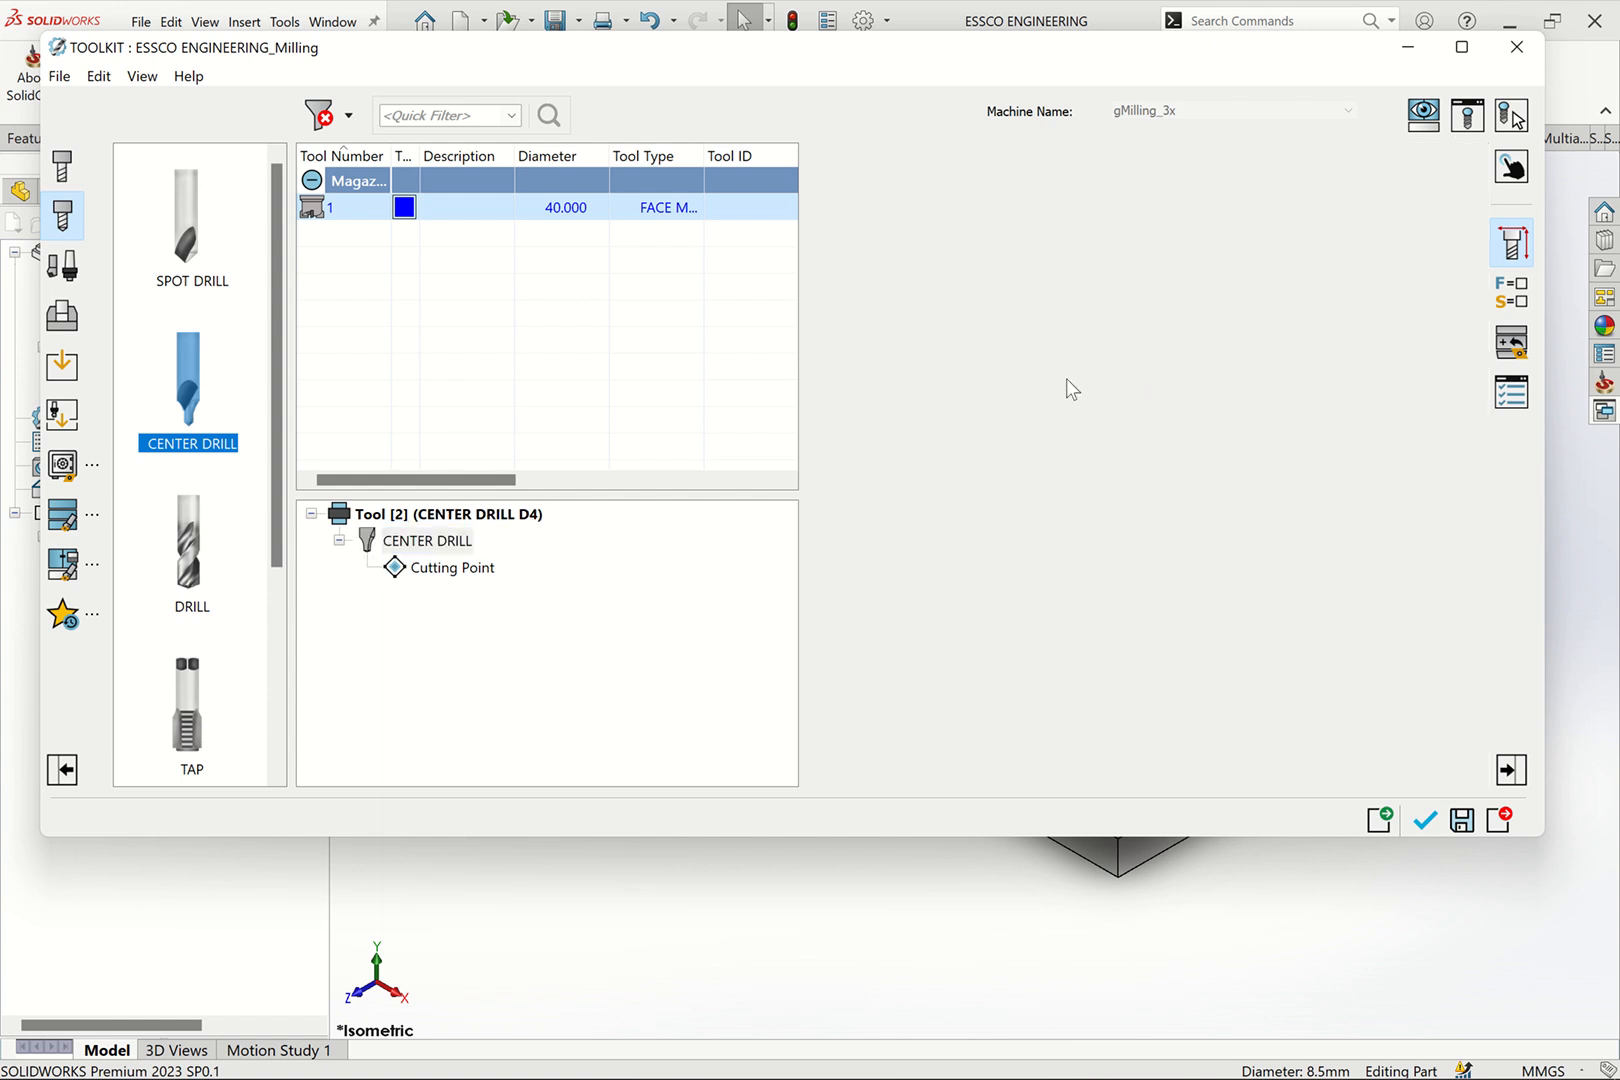
{"action": "left_click", "coordinate": [1007, 343]}
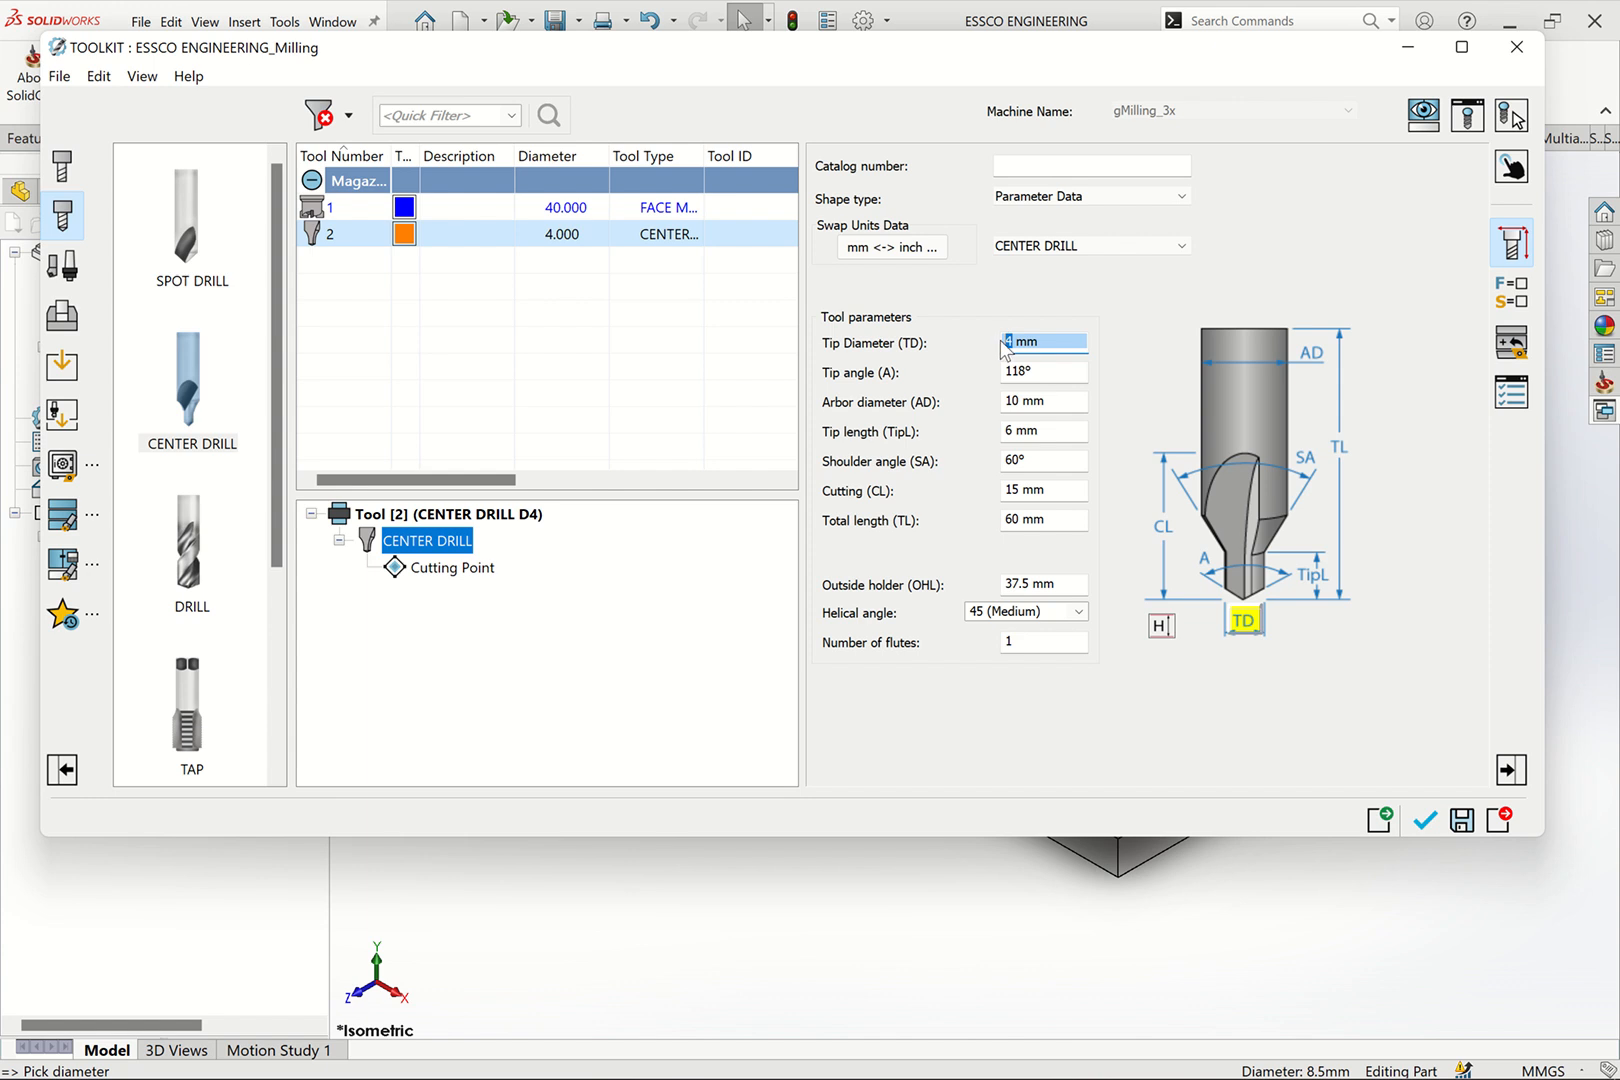
Turn off the center drill's separate finish feed and spin, set Feed XY to 300 and spin rate to 1000, and assign it to the operation
{"action": "left_click", "coordinate": [1510, 300]}
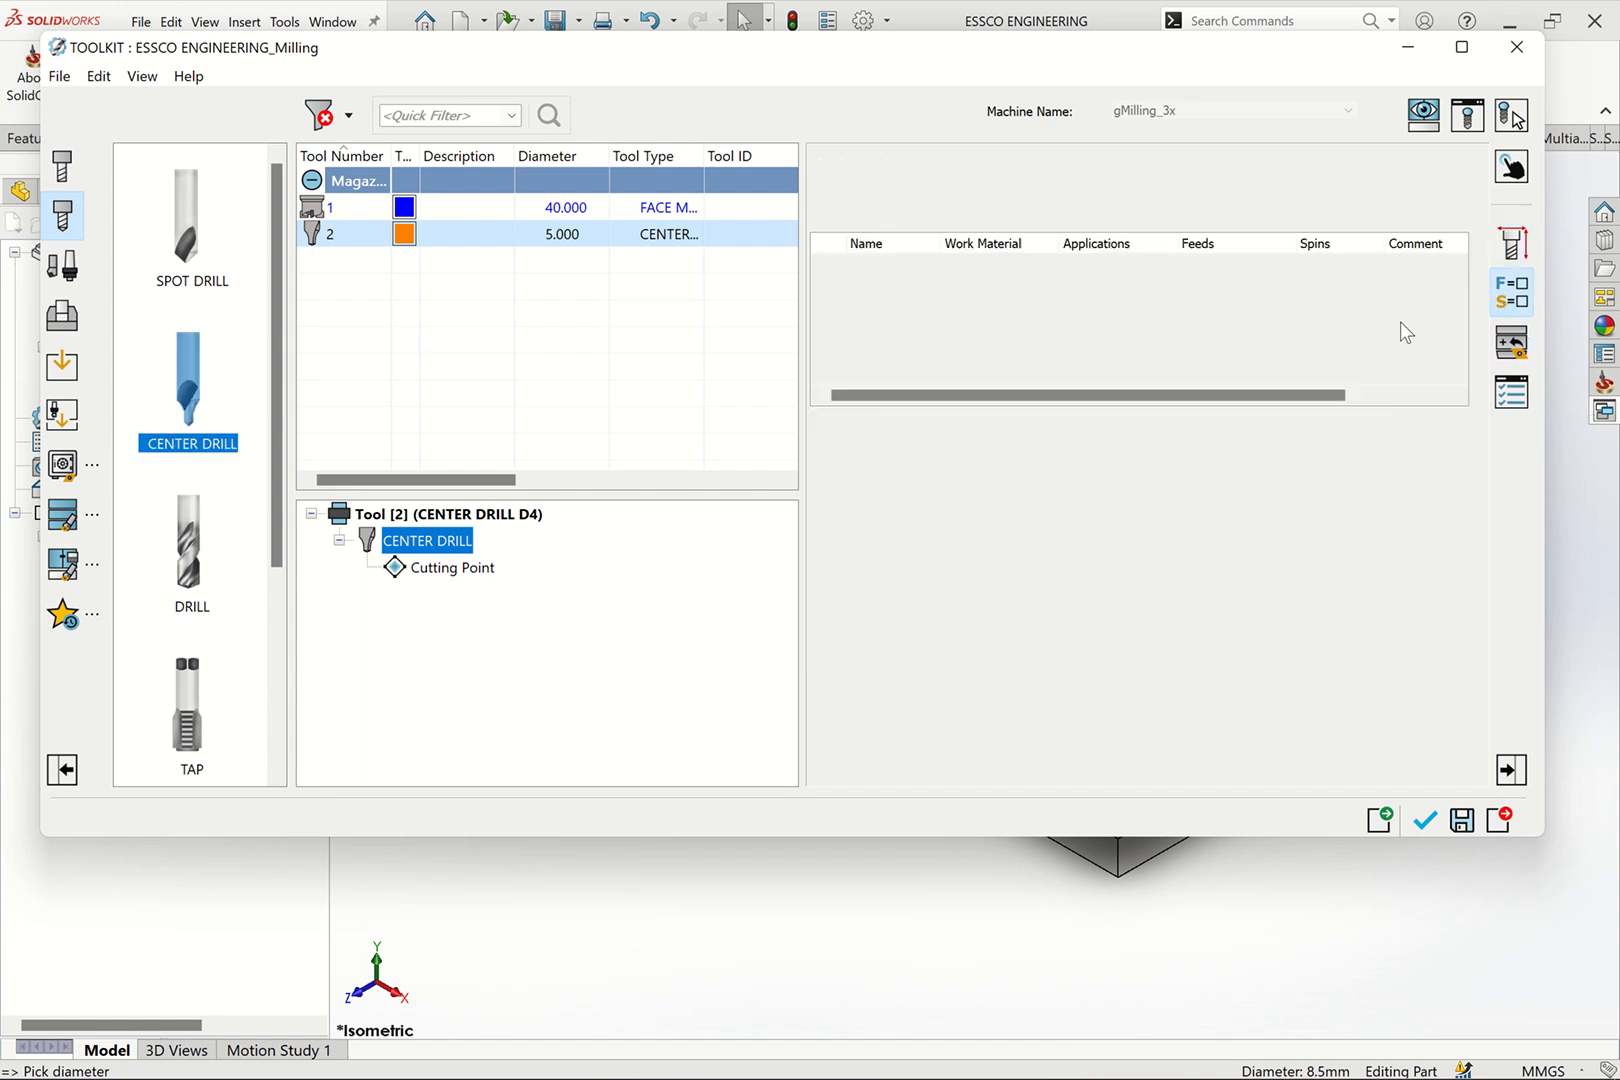
{"action": "left_click", "coordinate": [976, 599]}
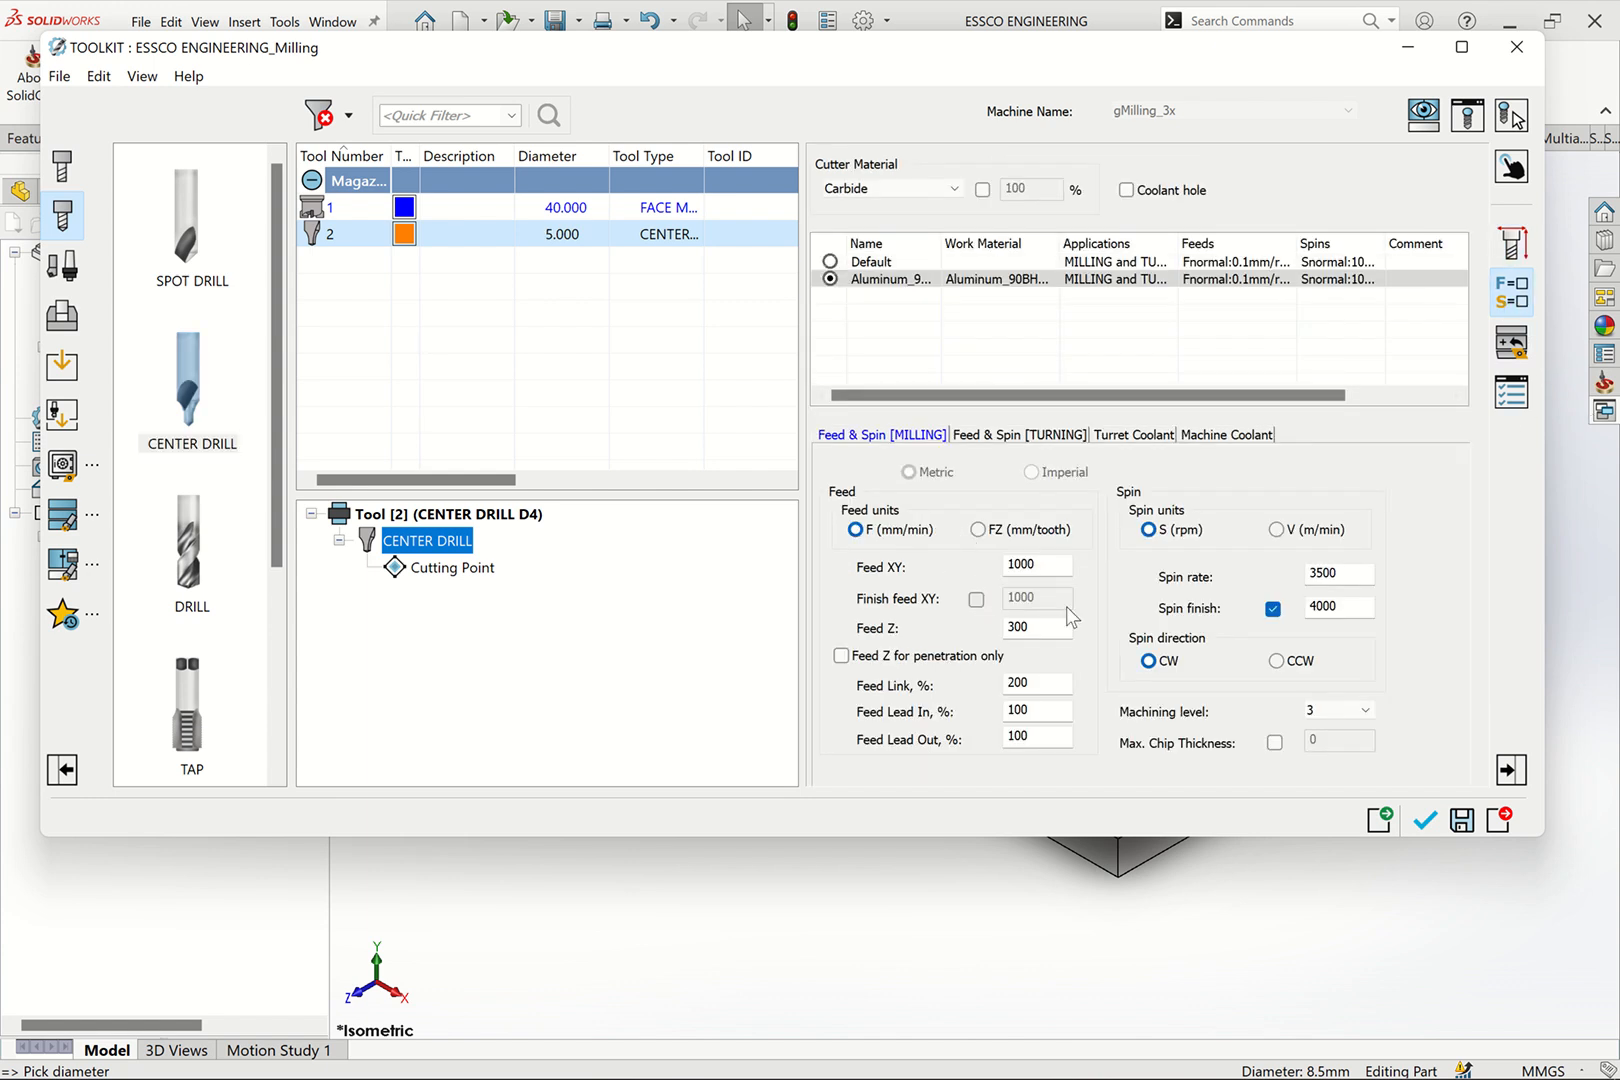
{"action": "left_click", "coordinate": [1272, 608]}
{"action": "left_click_drag", "start_coordinate": [1040, 567], "coordinate": [980, 570]}
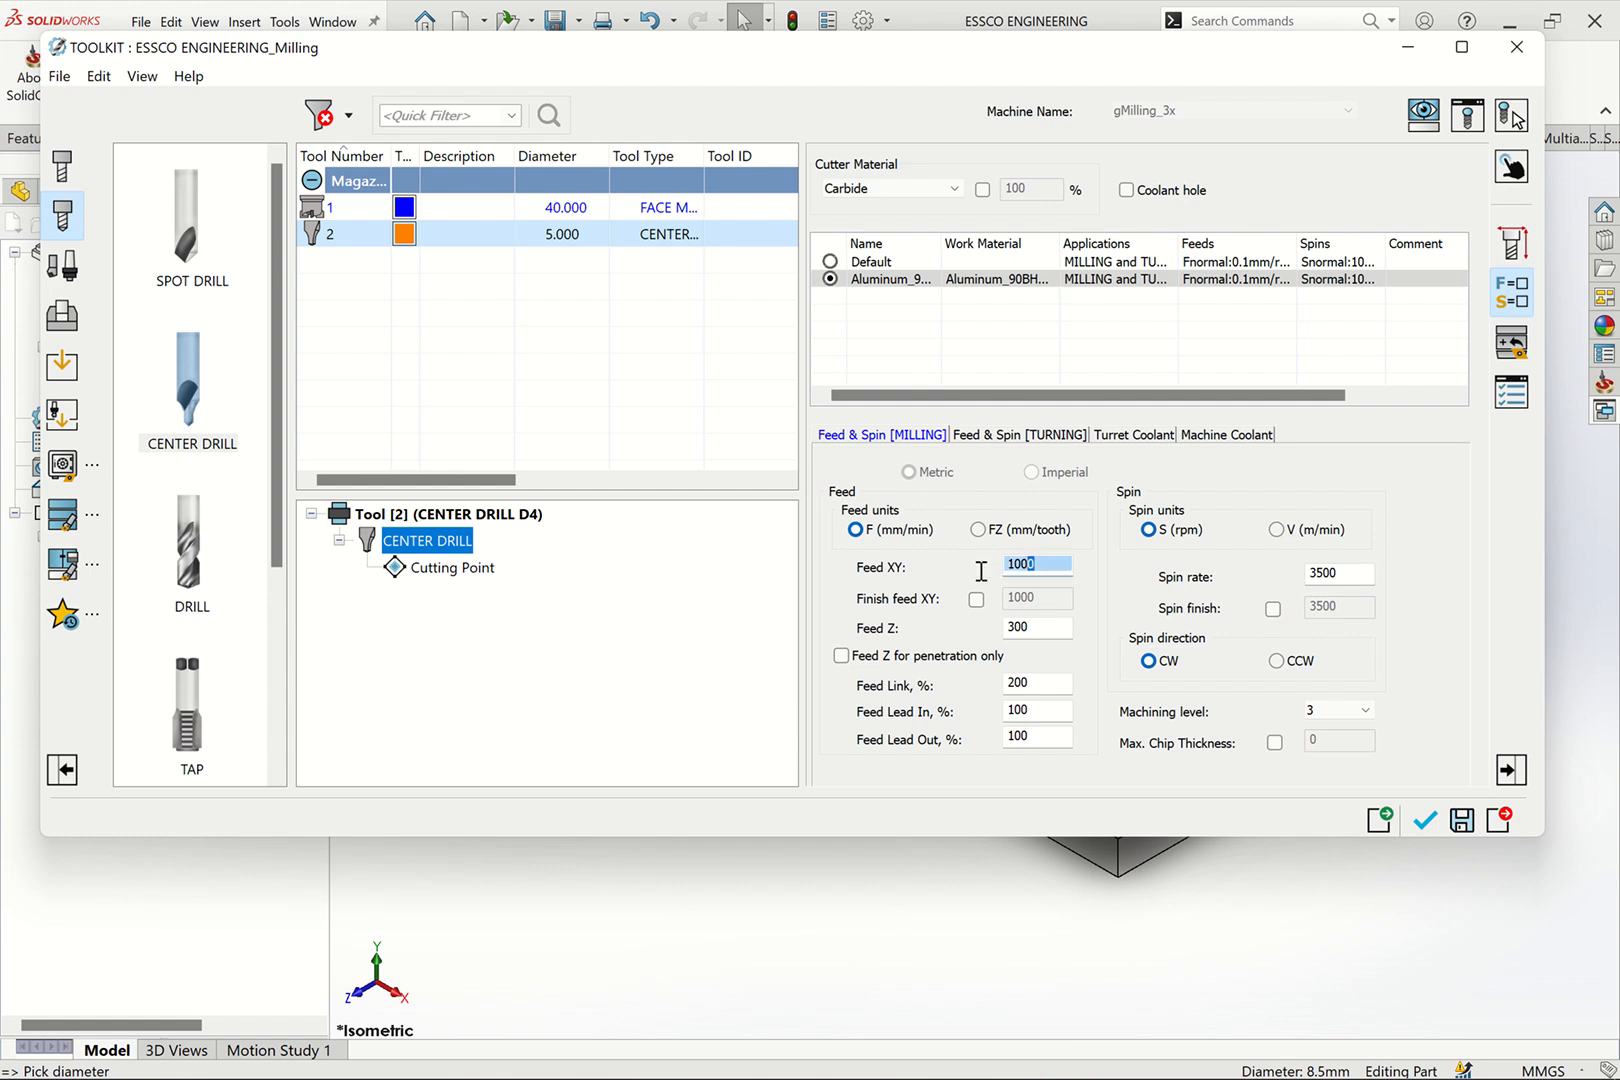
{"action": "type", "text": "3"}
{"action": "left_click_drag", "start_coordinate": [1350, 576], "coordinate": [1200, 586]}
{"action": "type", "text": "1000"}
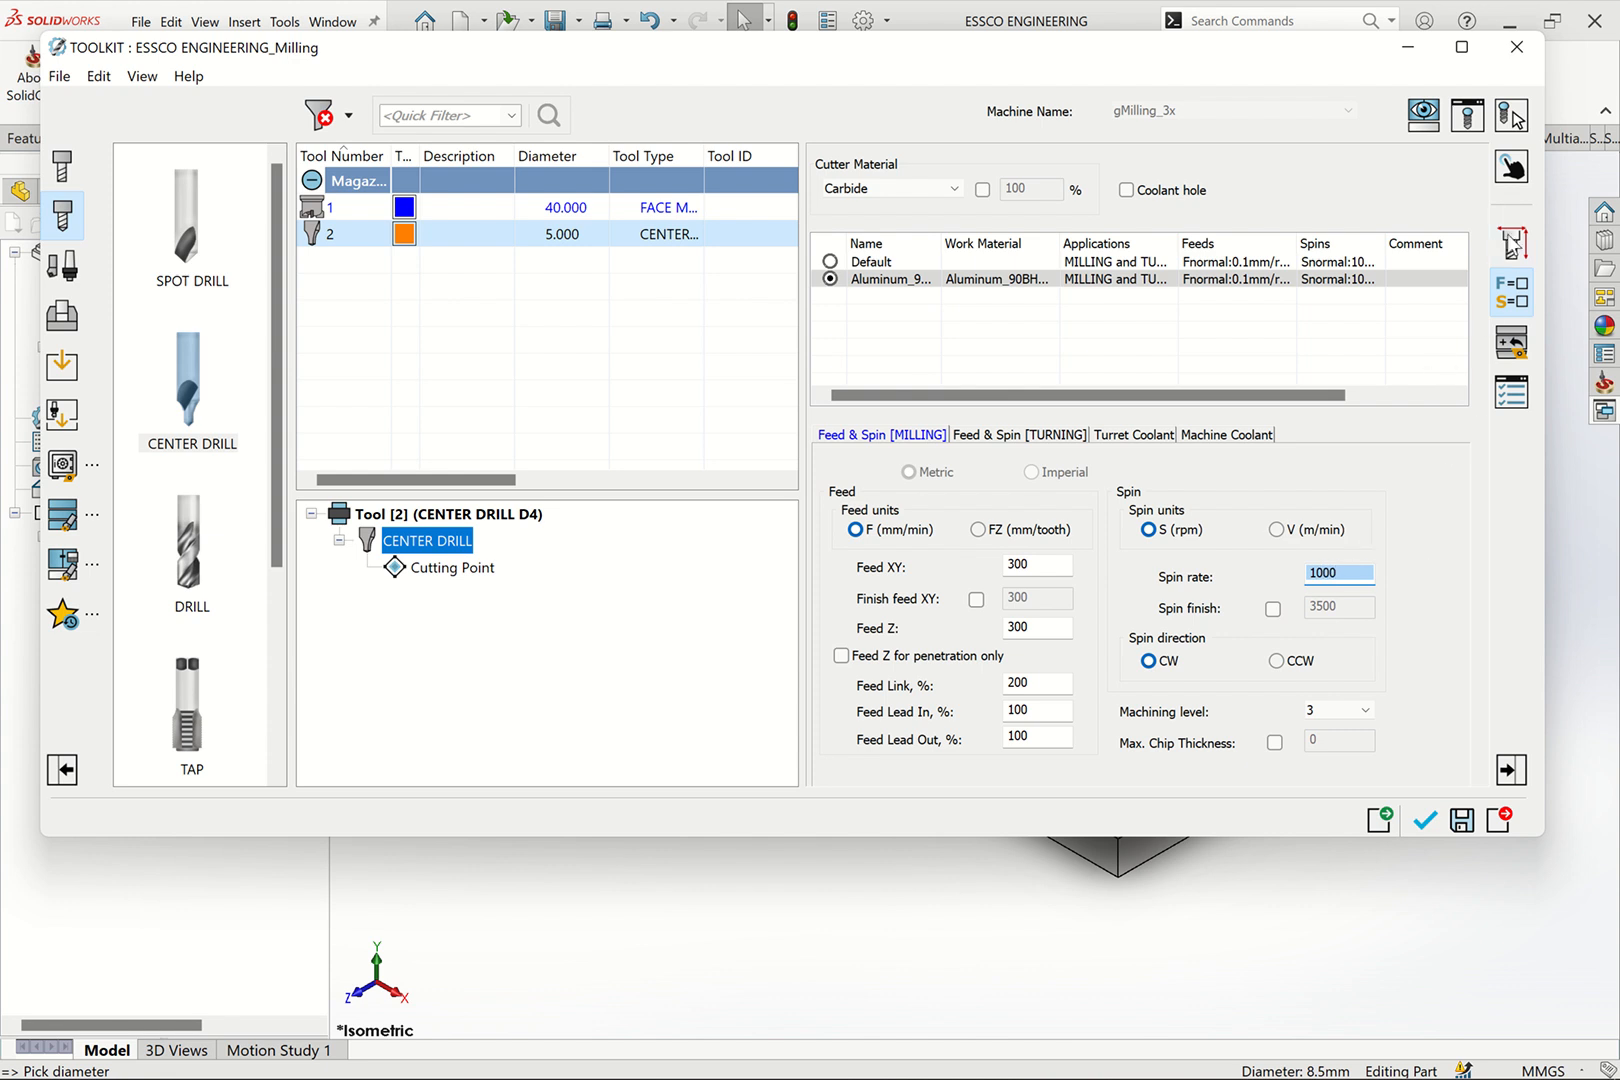
{"action": "left_click", "coordinate": [1425, 822]}
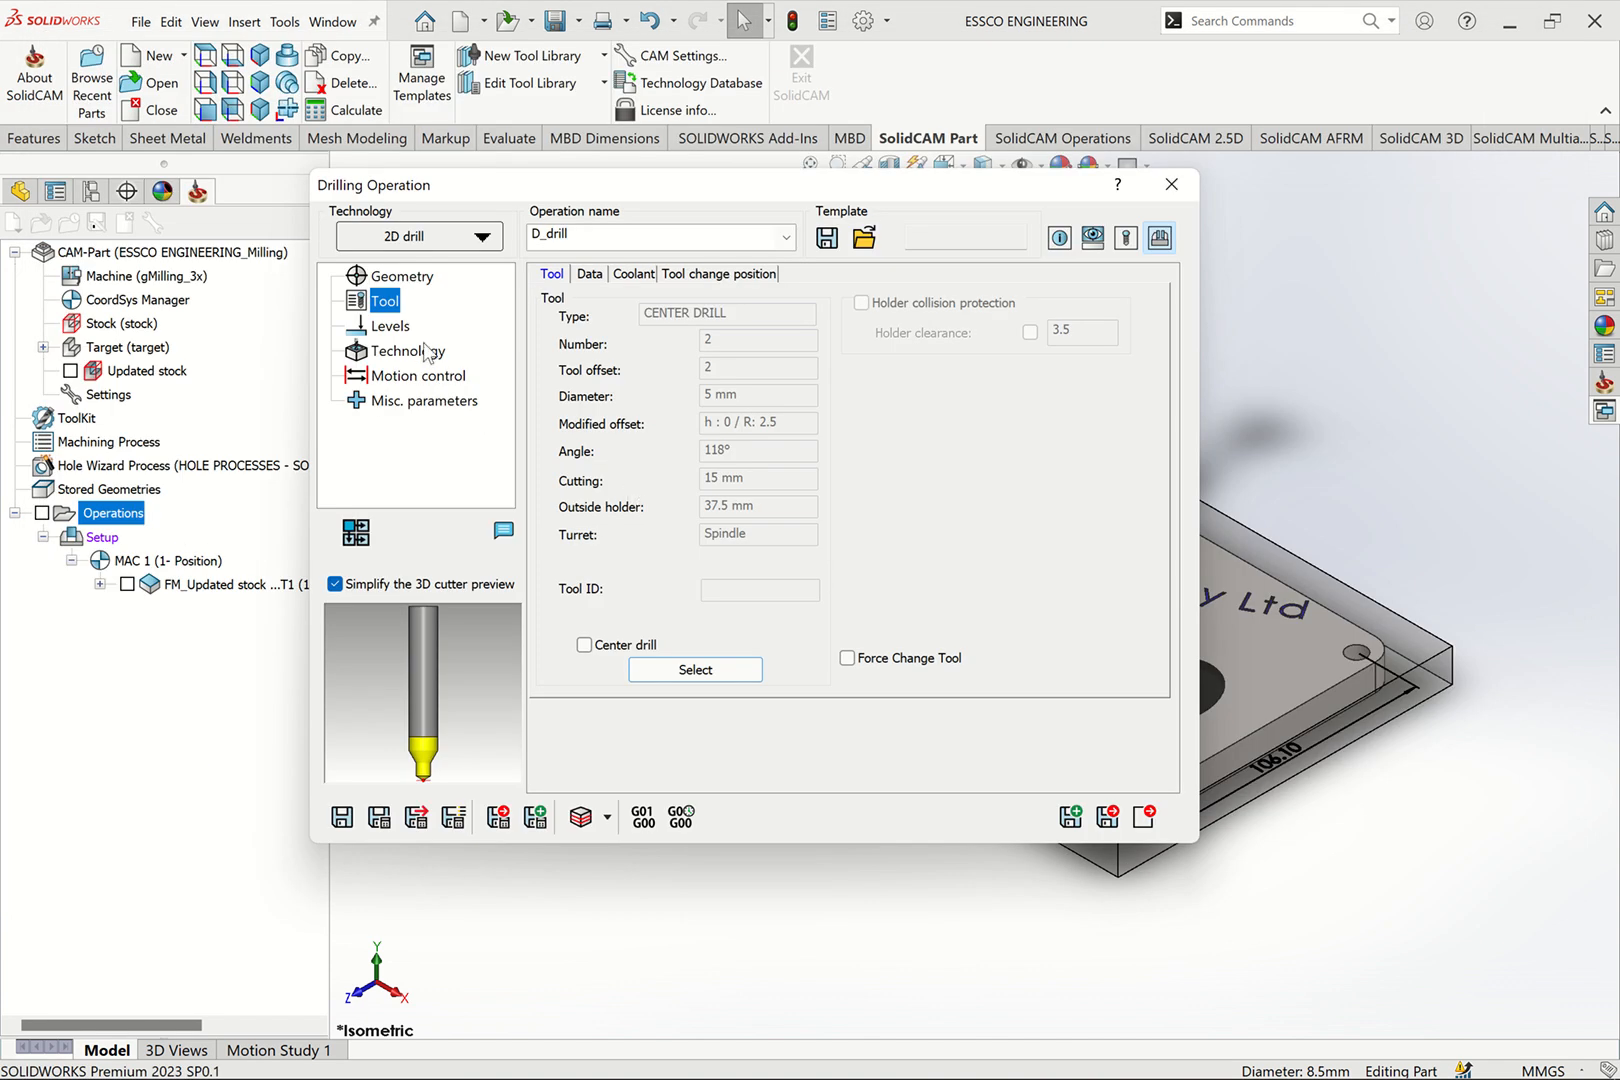
Set the drilling clearance level to 5 and define the upper level at Z -2 from the plate's top face
{"action": "left_click", "coordinate": [390, 326]}
{"action": "double_click", "coordinate": [735, 336]}
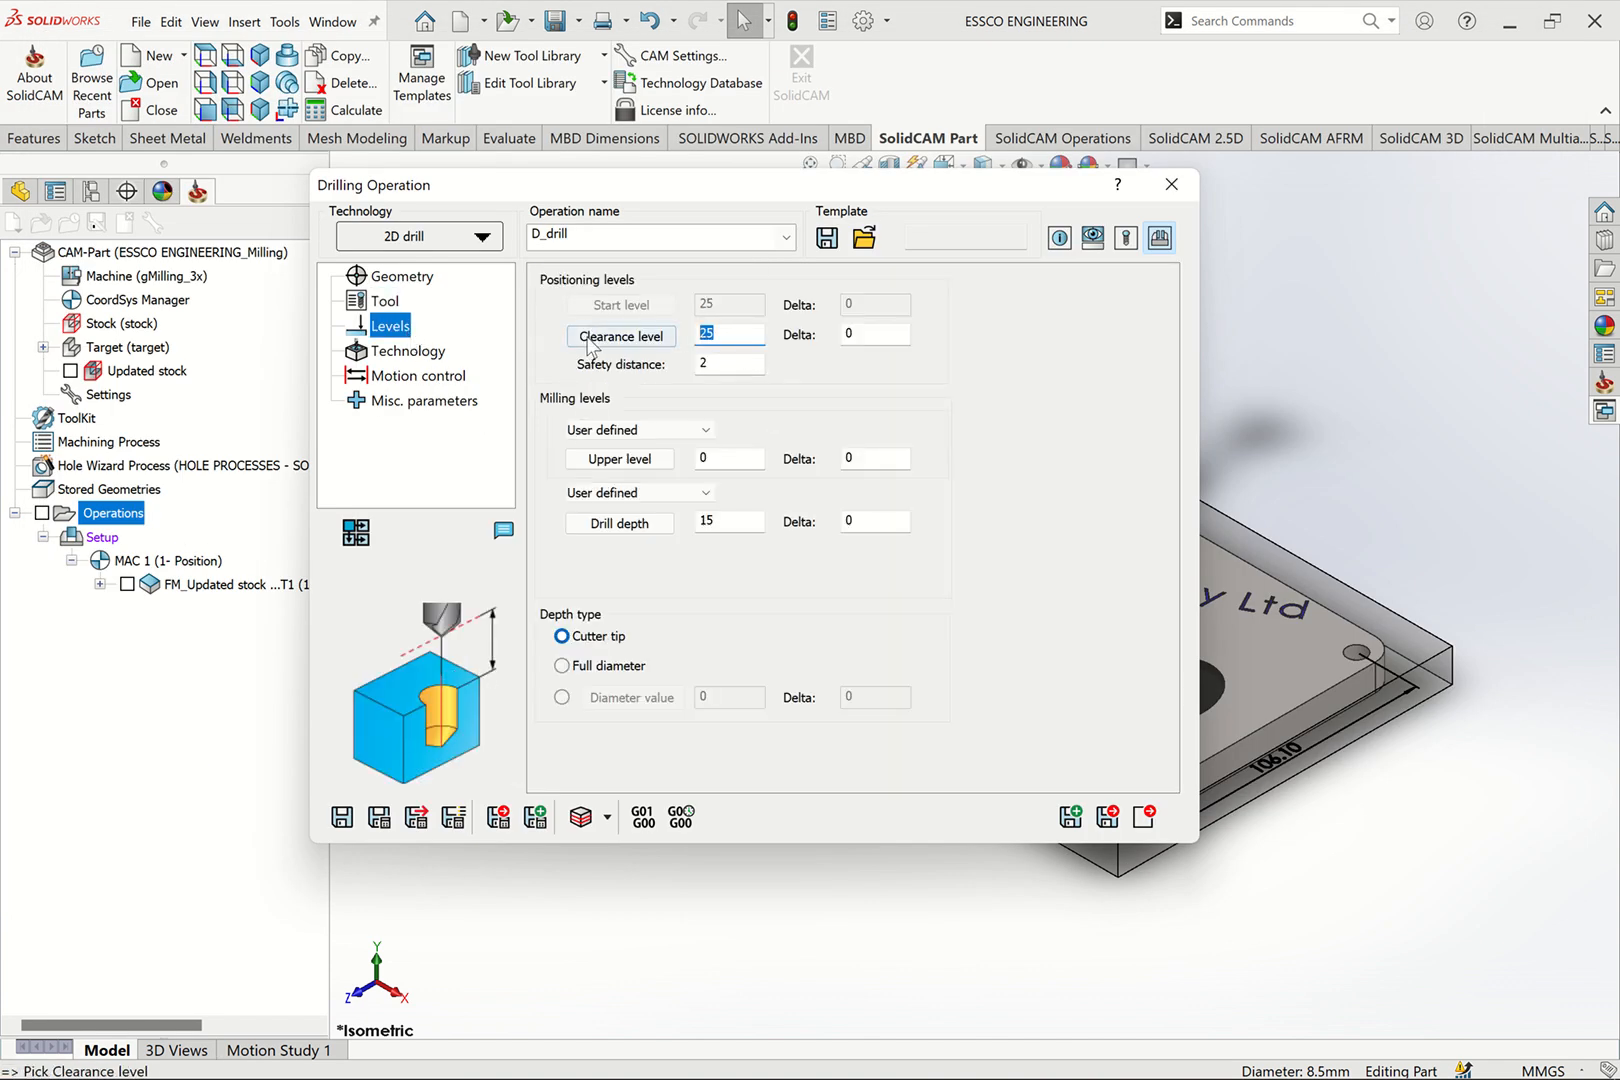
{"action": "type", "text": "5"}
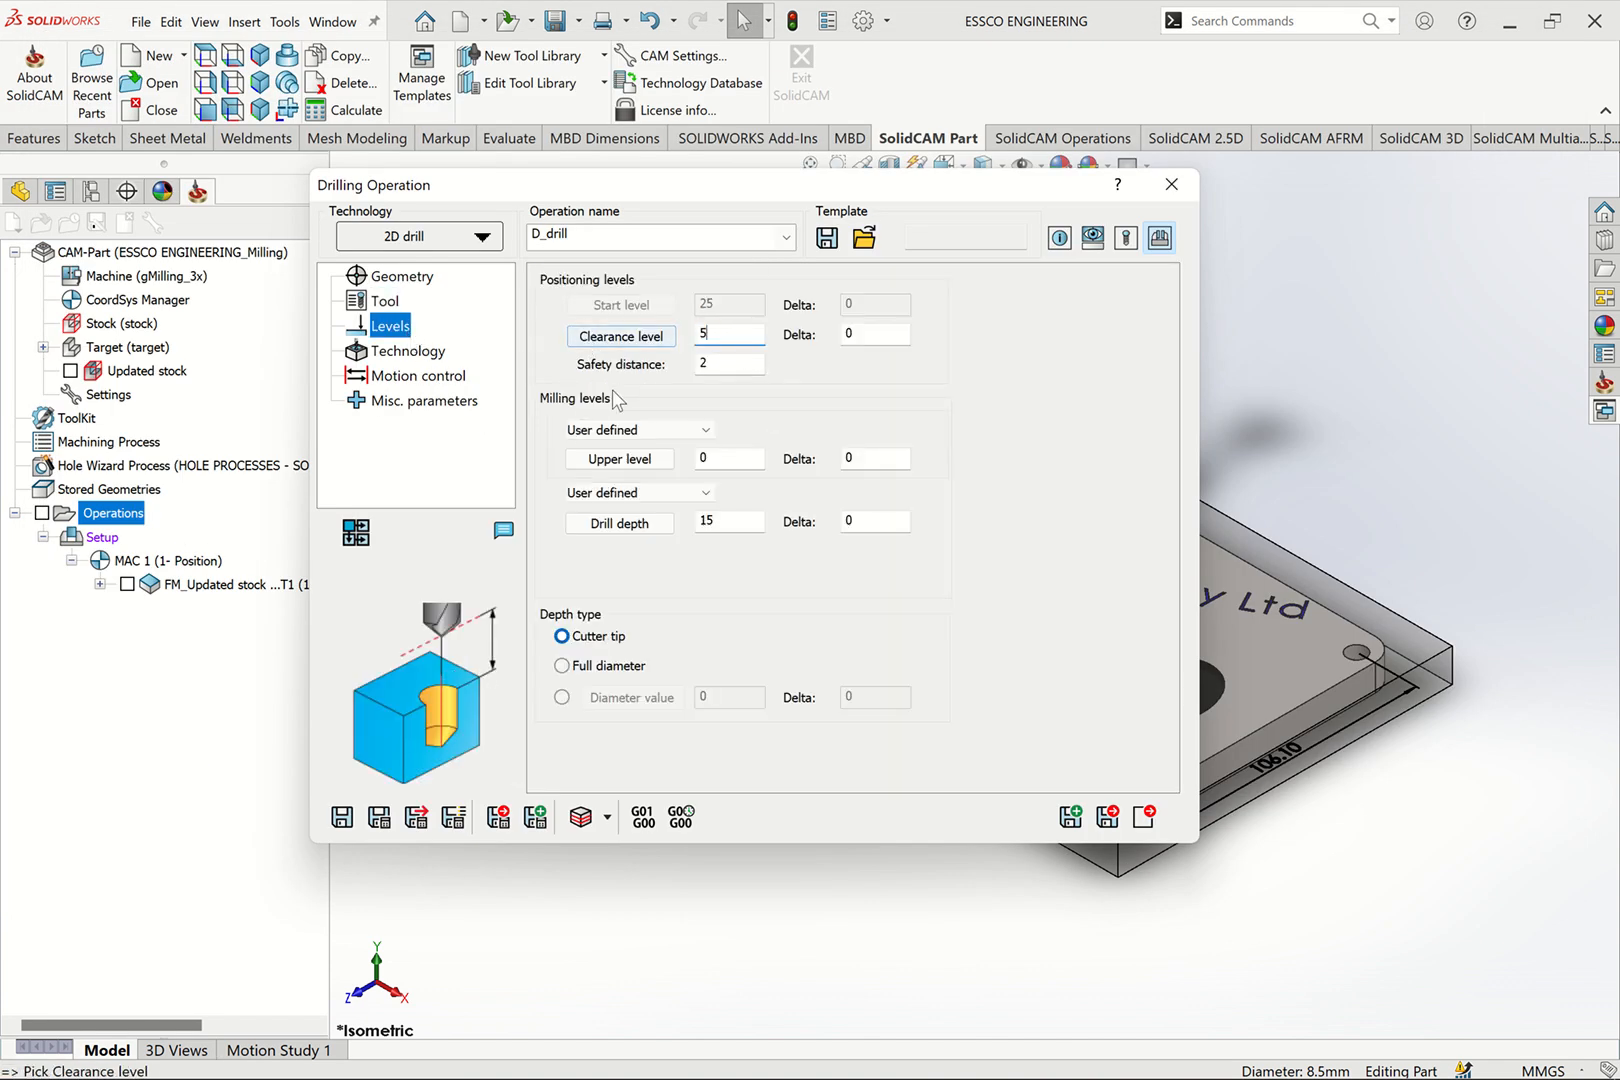
{"action": "left_click", "coordinate": [649, 461]}
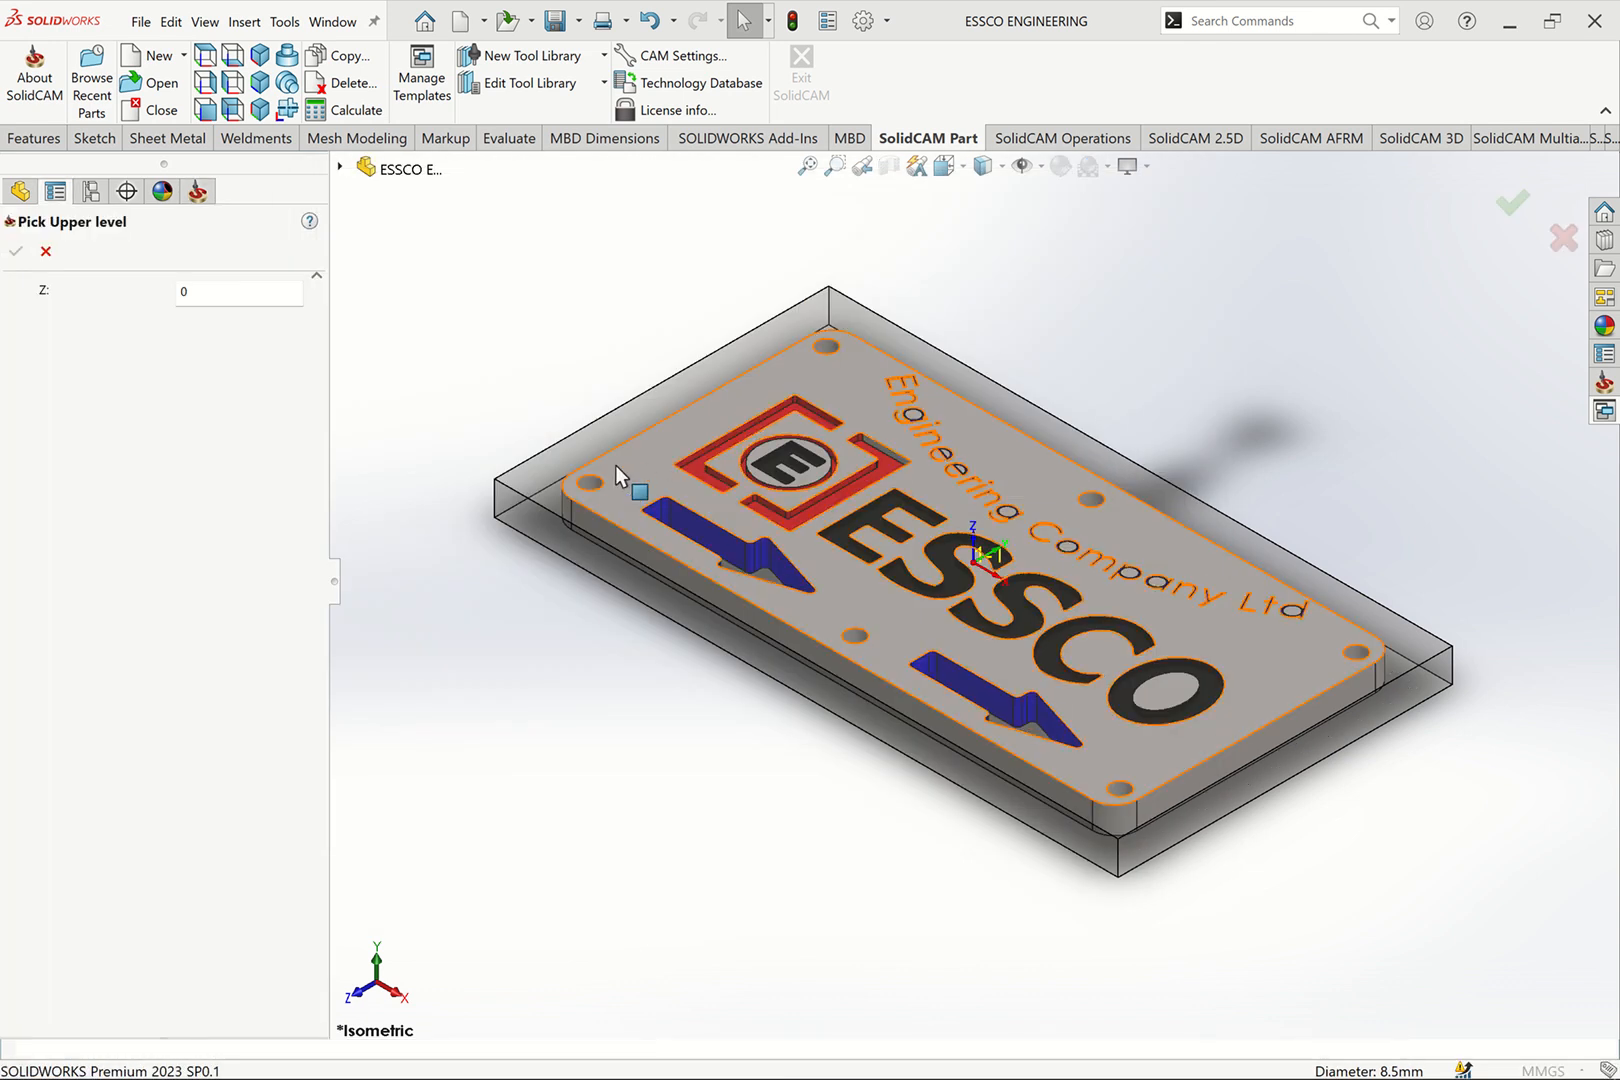
{"action": "left_click", "coordinate": [540, 468]}
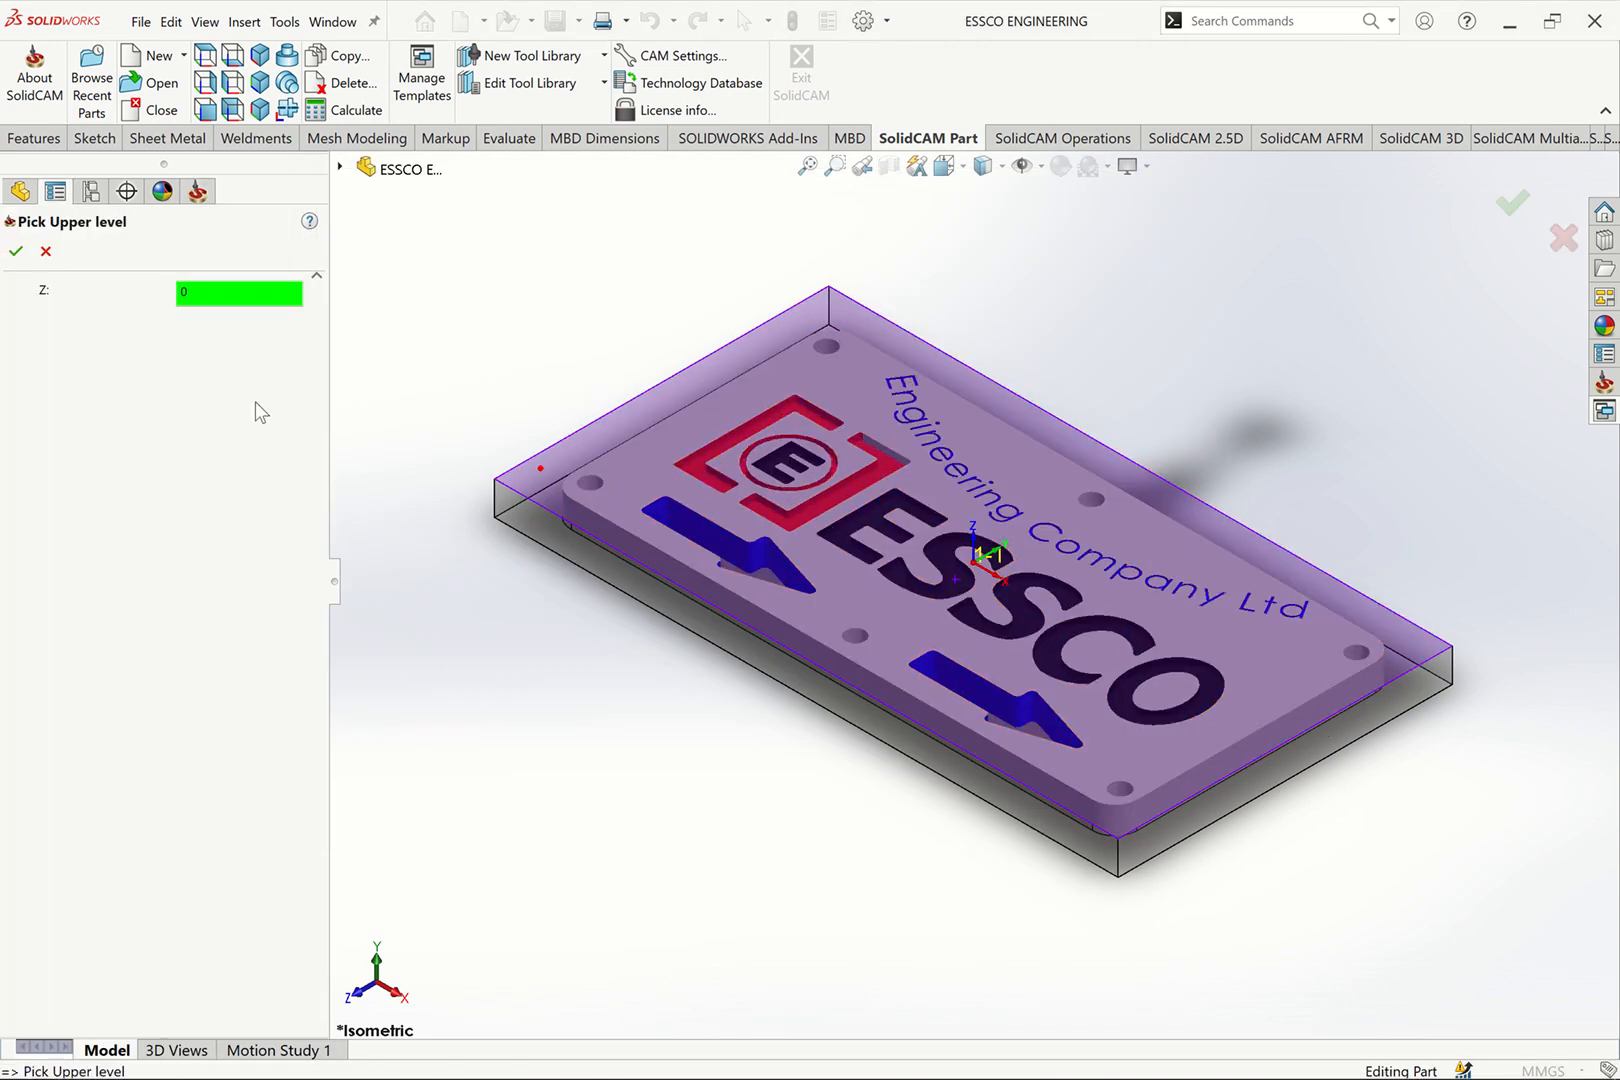
{"action": "left_click", "coordinate": [632, 471]}
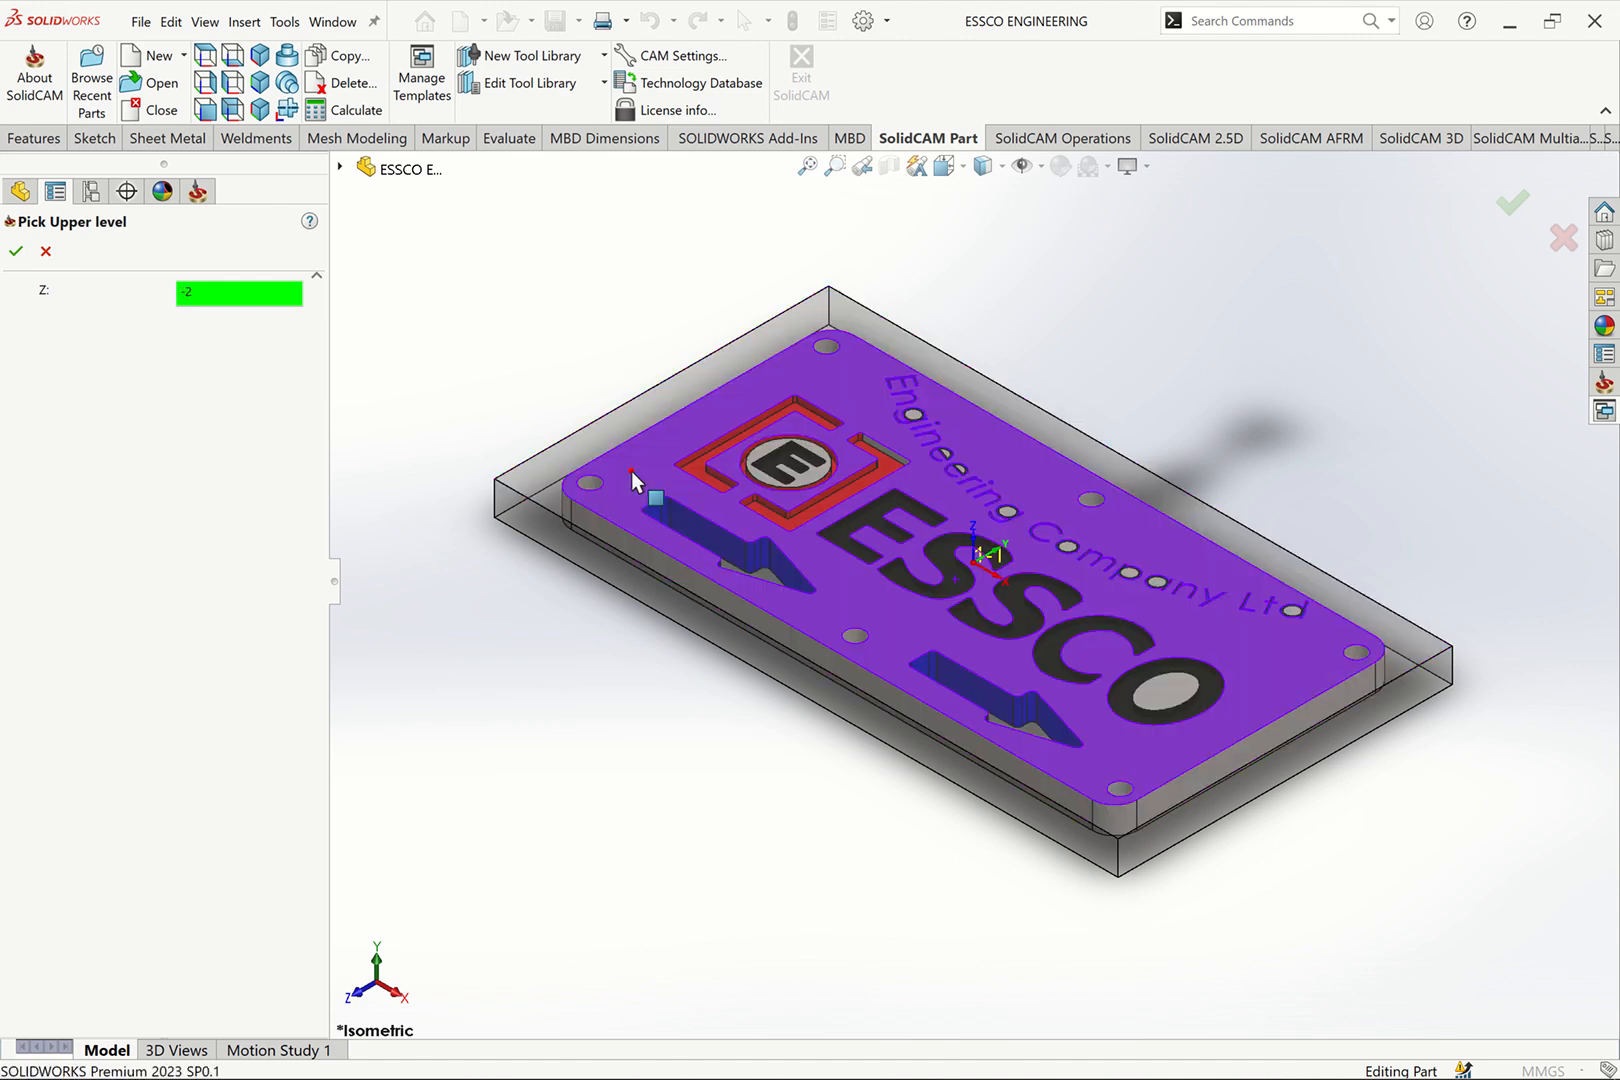
{"action": "left_click", "coordinate": [16, 251]}
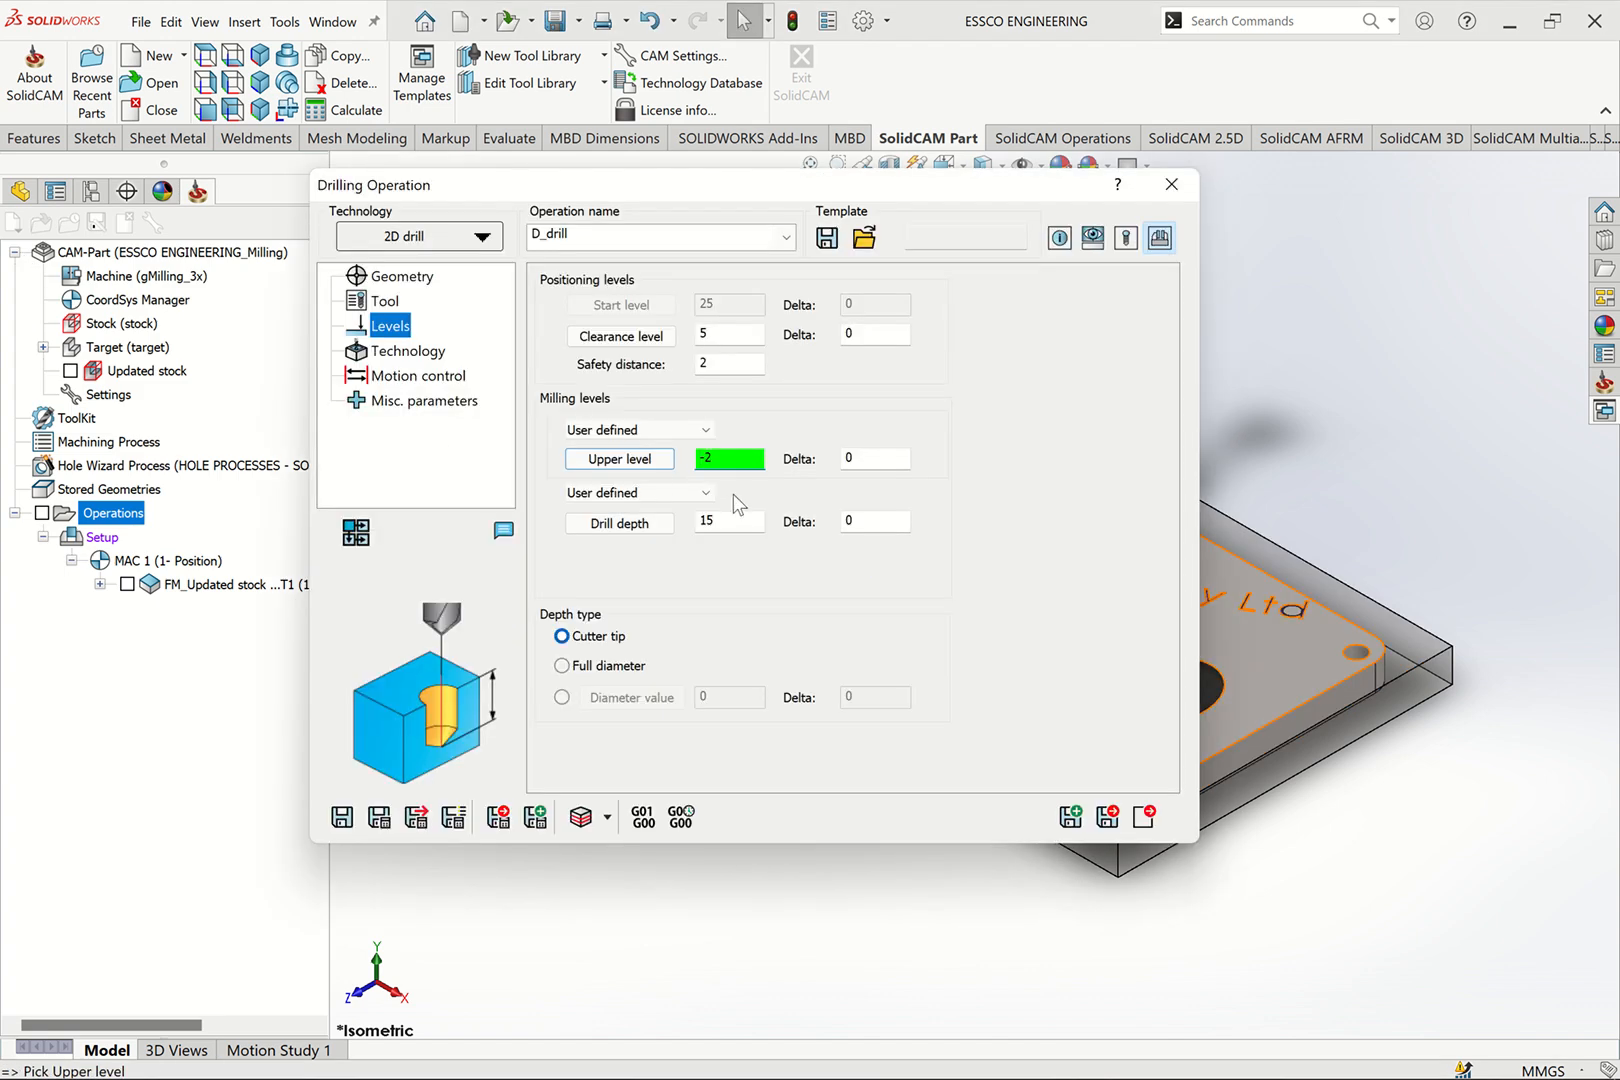
Set the center drilling operation's drill depth to 5
{"action": "double_click", "coordinate": [703, 522]}
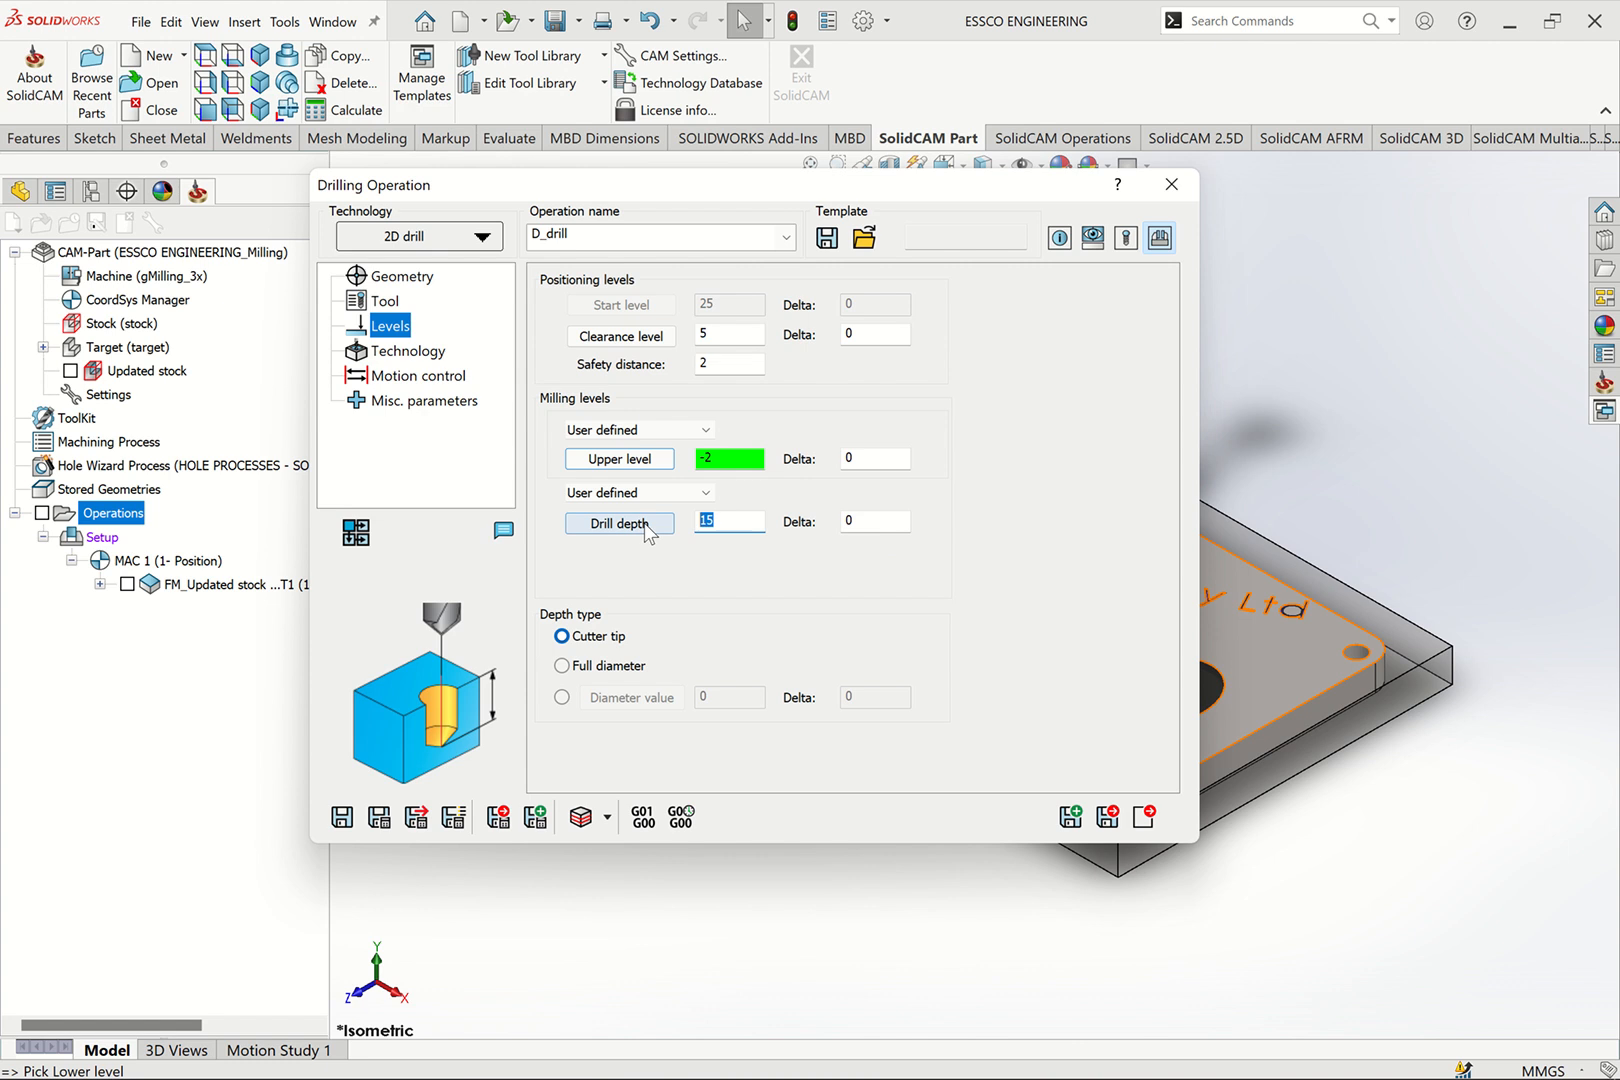
{"action": "type", "text": "3"}
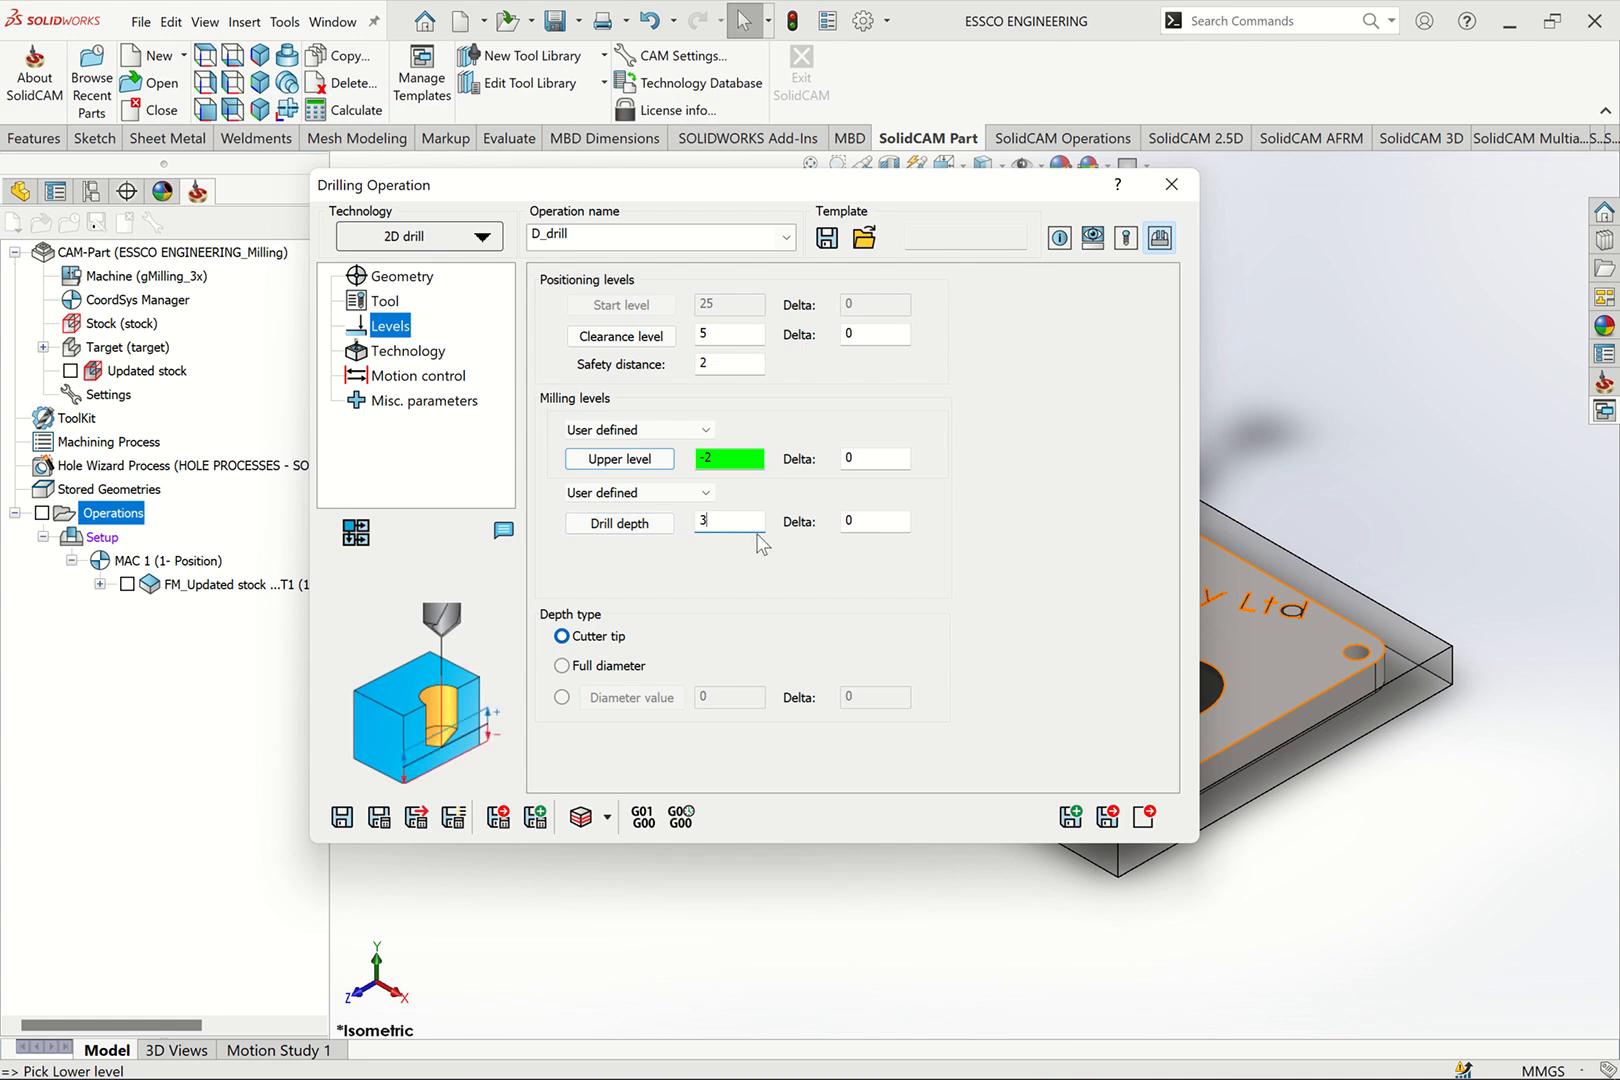
{"action": "left_click_drag", "start_coordinate": [660, 524], "coordinate": [631, 523]}
{"action": "type", "text": "5"}
{"action": "left_click_drag", "start_coordinate": [865, 521], "coordinate": [794, 531]}
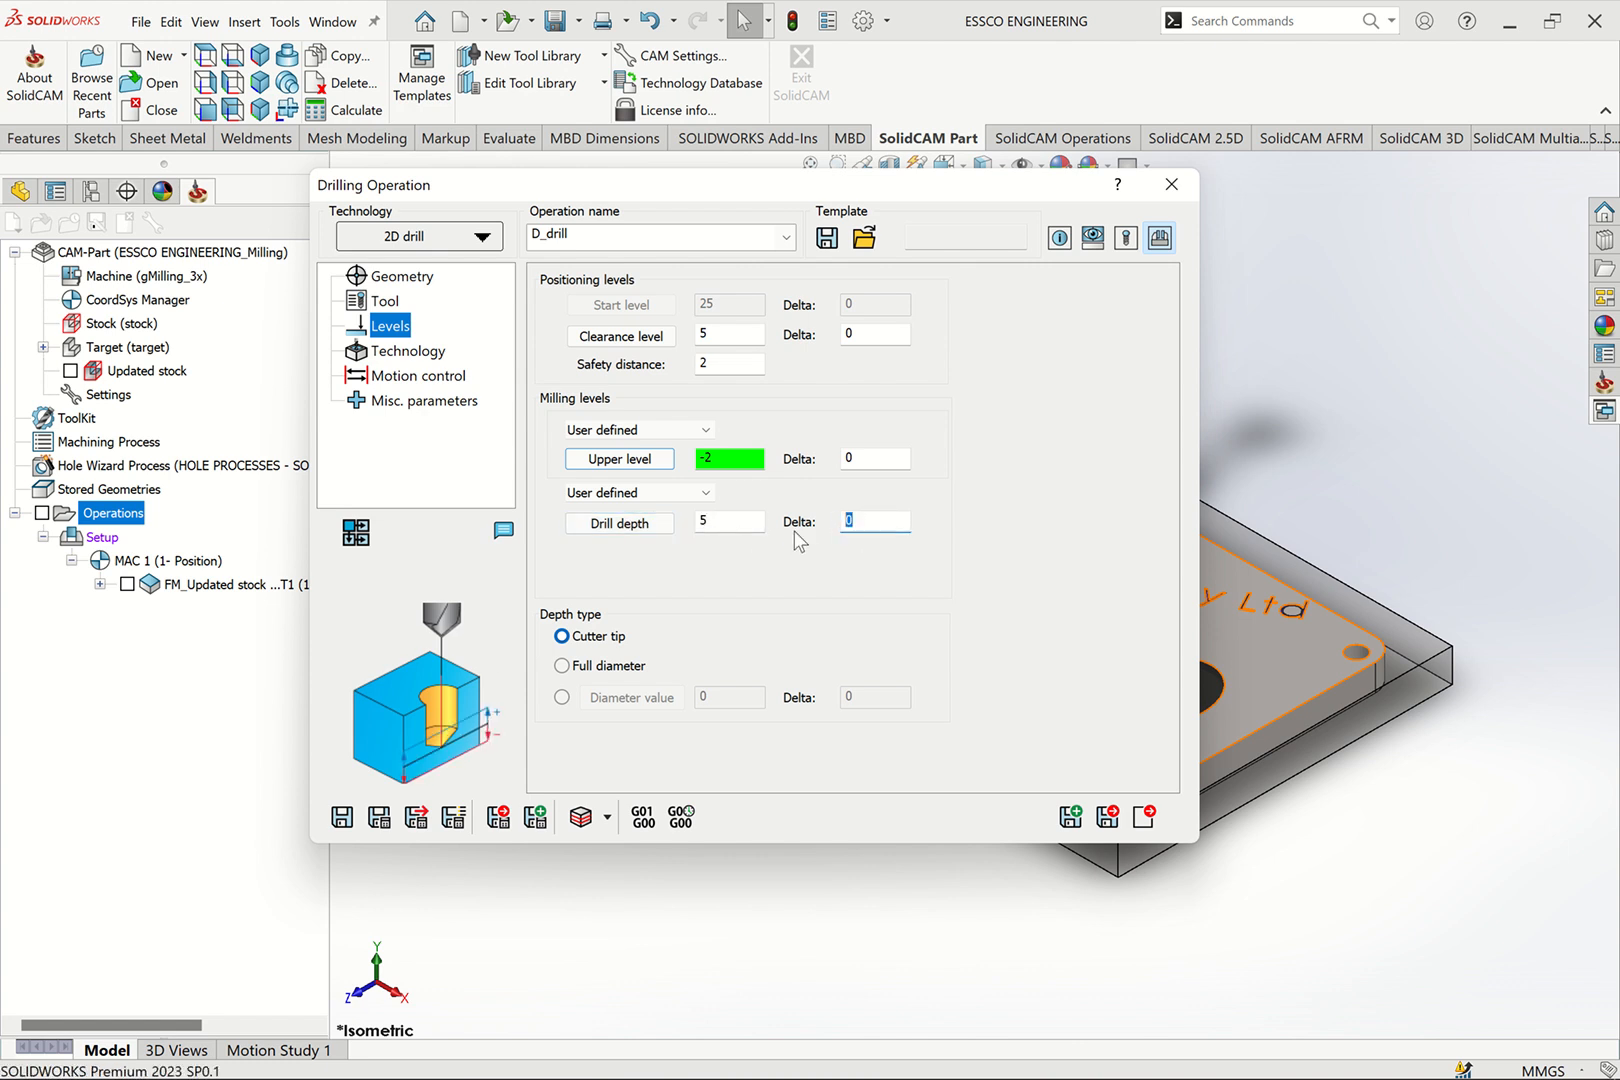
{"action": "double_click", "coordinate": [698, 522]}
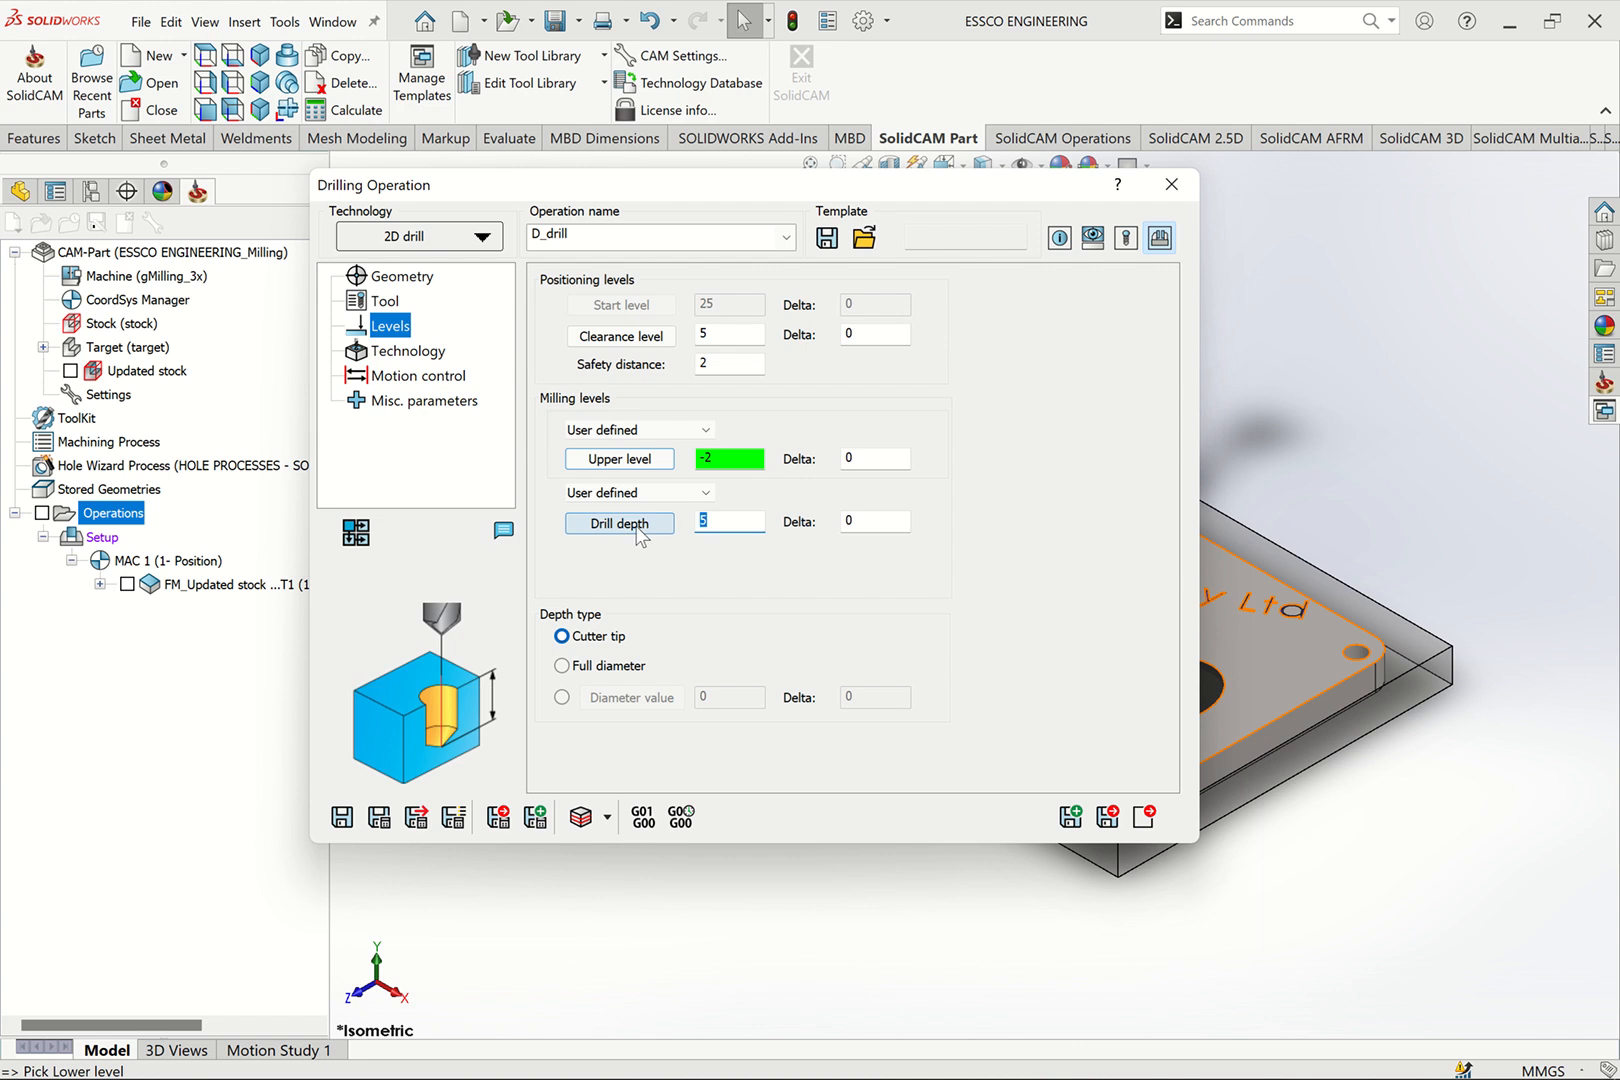
Set the center drilling depth type to full diameter and sort the holes with the advanced linear column-by-column serpentine pattern starting upward from the lower-left hole
{"action": "left_click", "coordinate": [572, 667]}
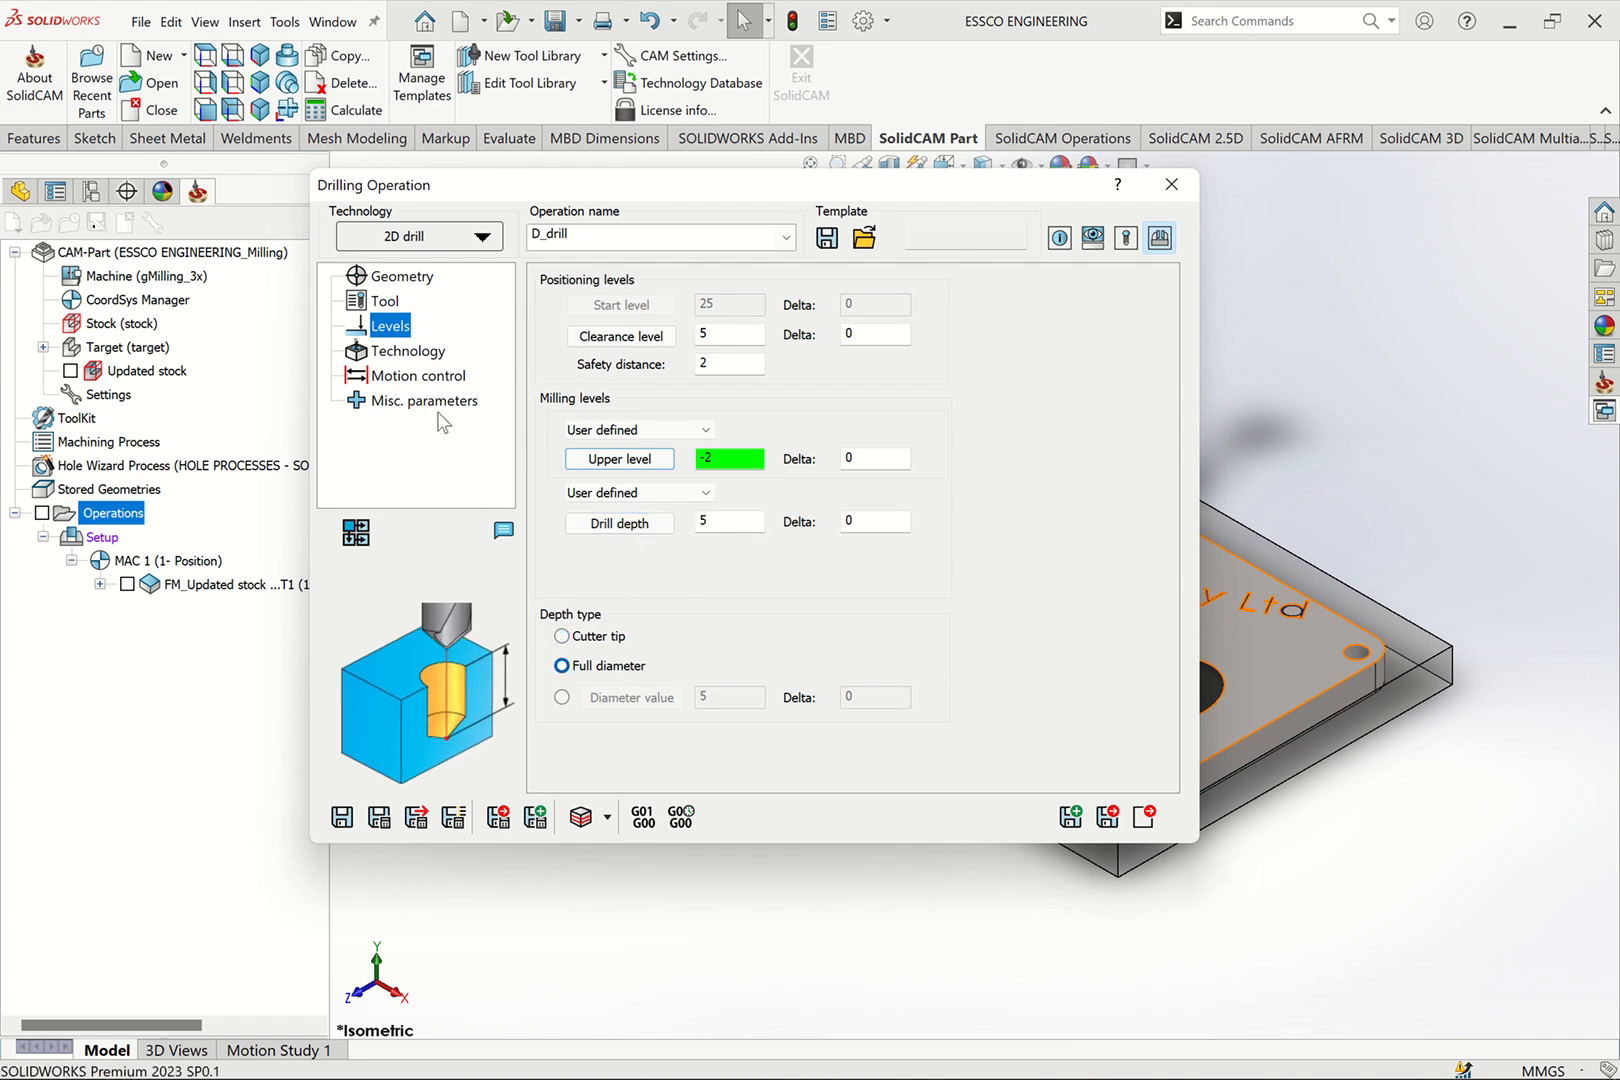
{"action": "left_click", "coordinate": [430, 352]}
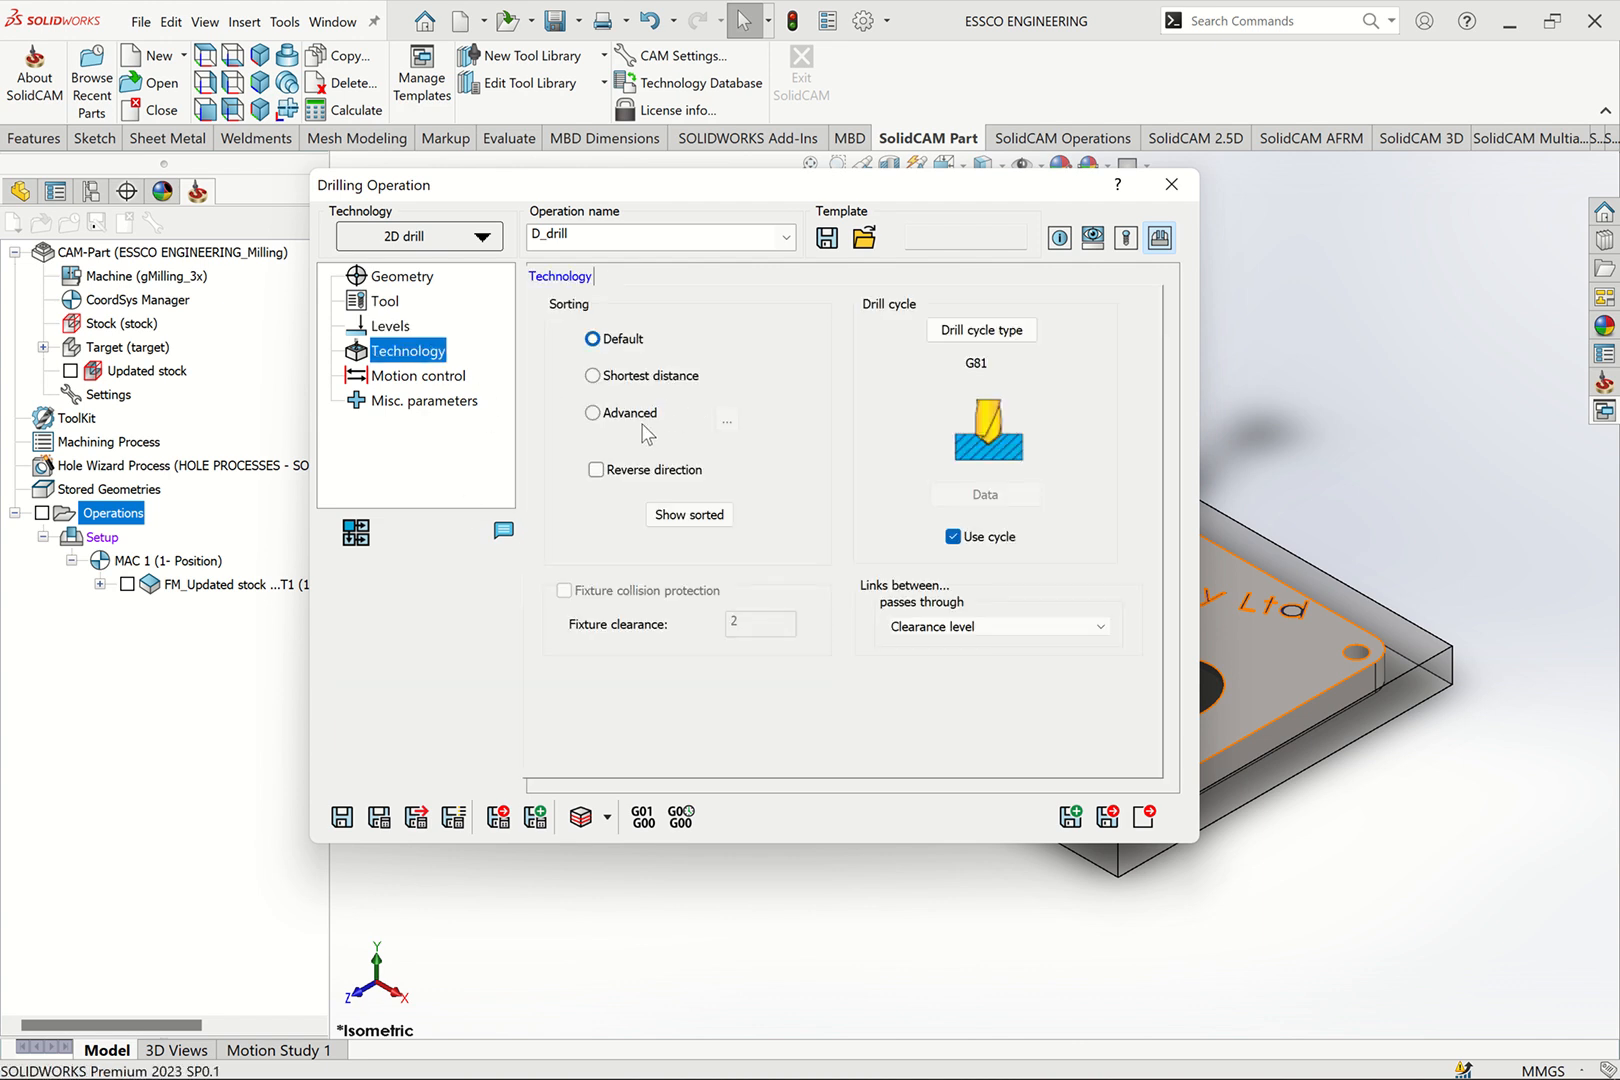
{"action": "left_click", "coordinate": [727, 420]}
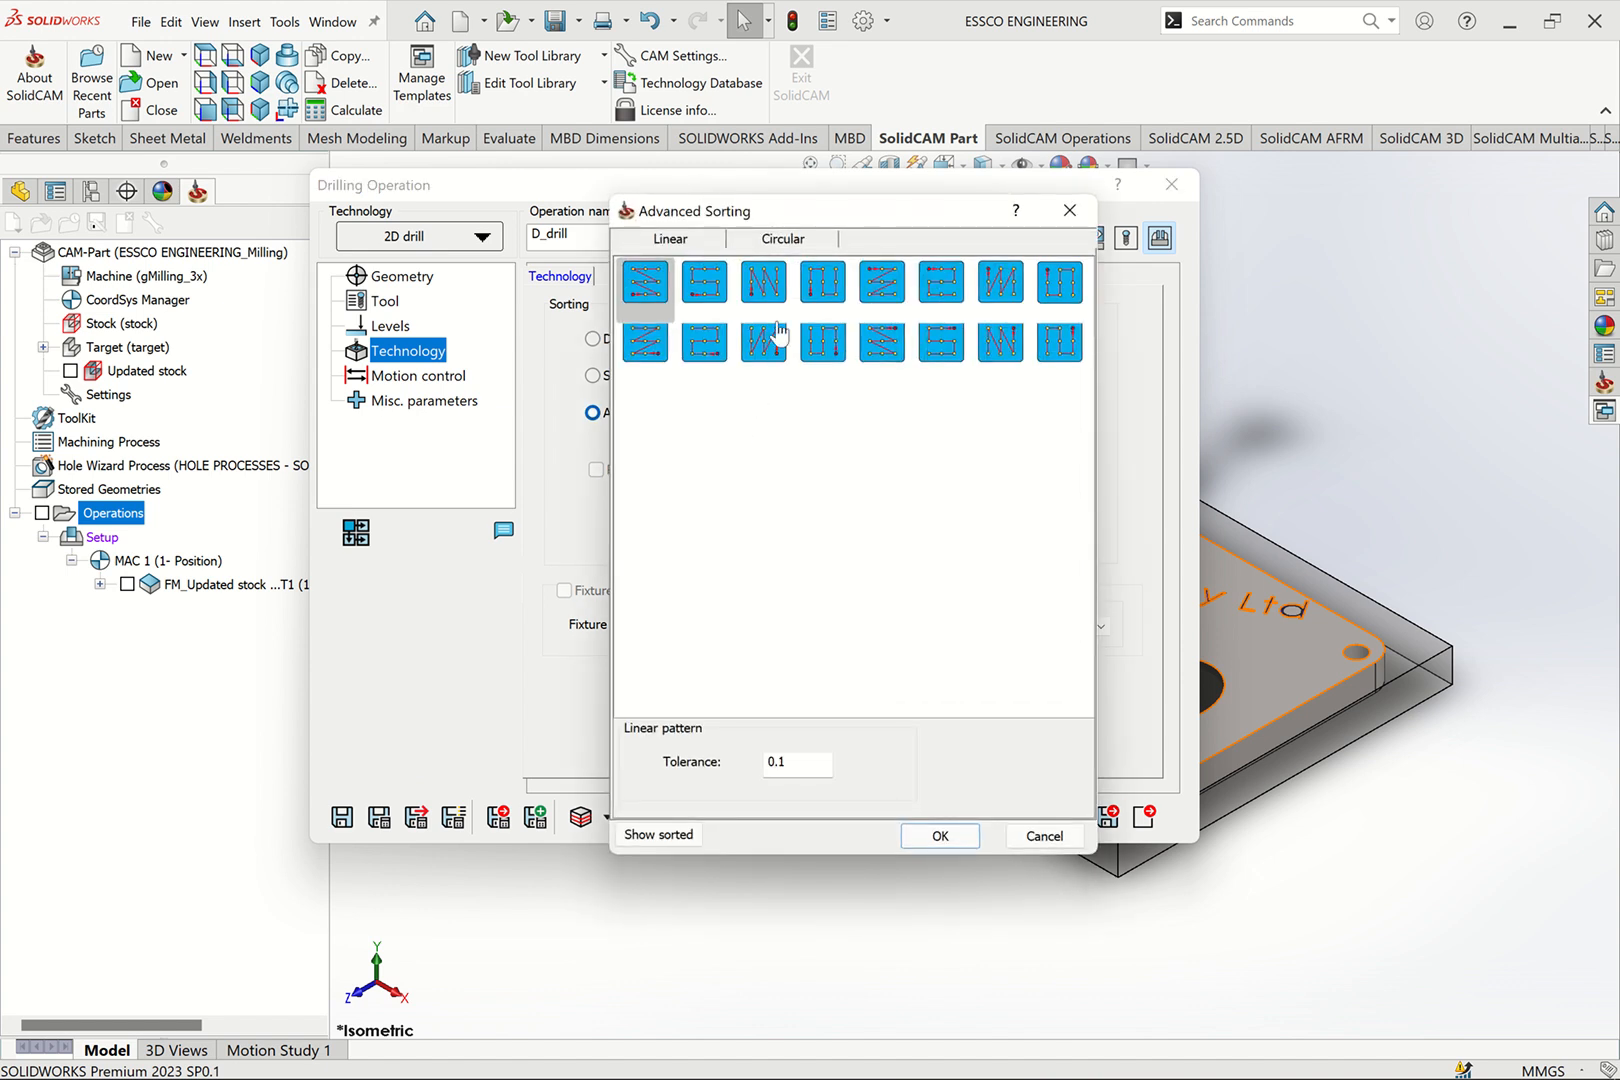
{"action": "left_click", "coordinate": [826, 292]}
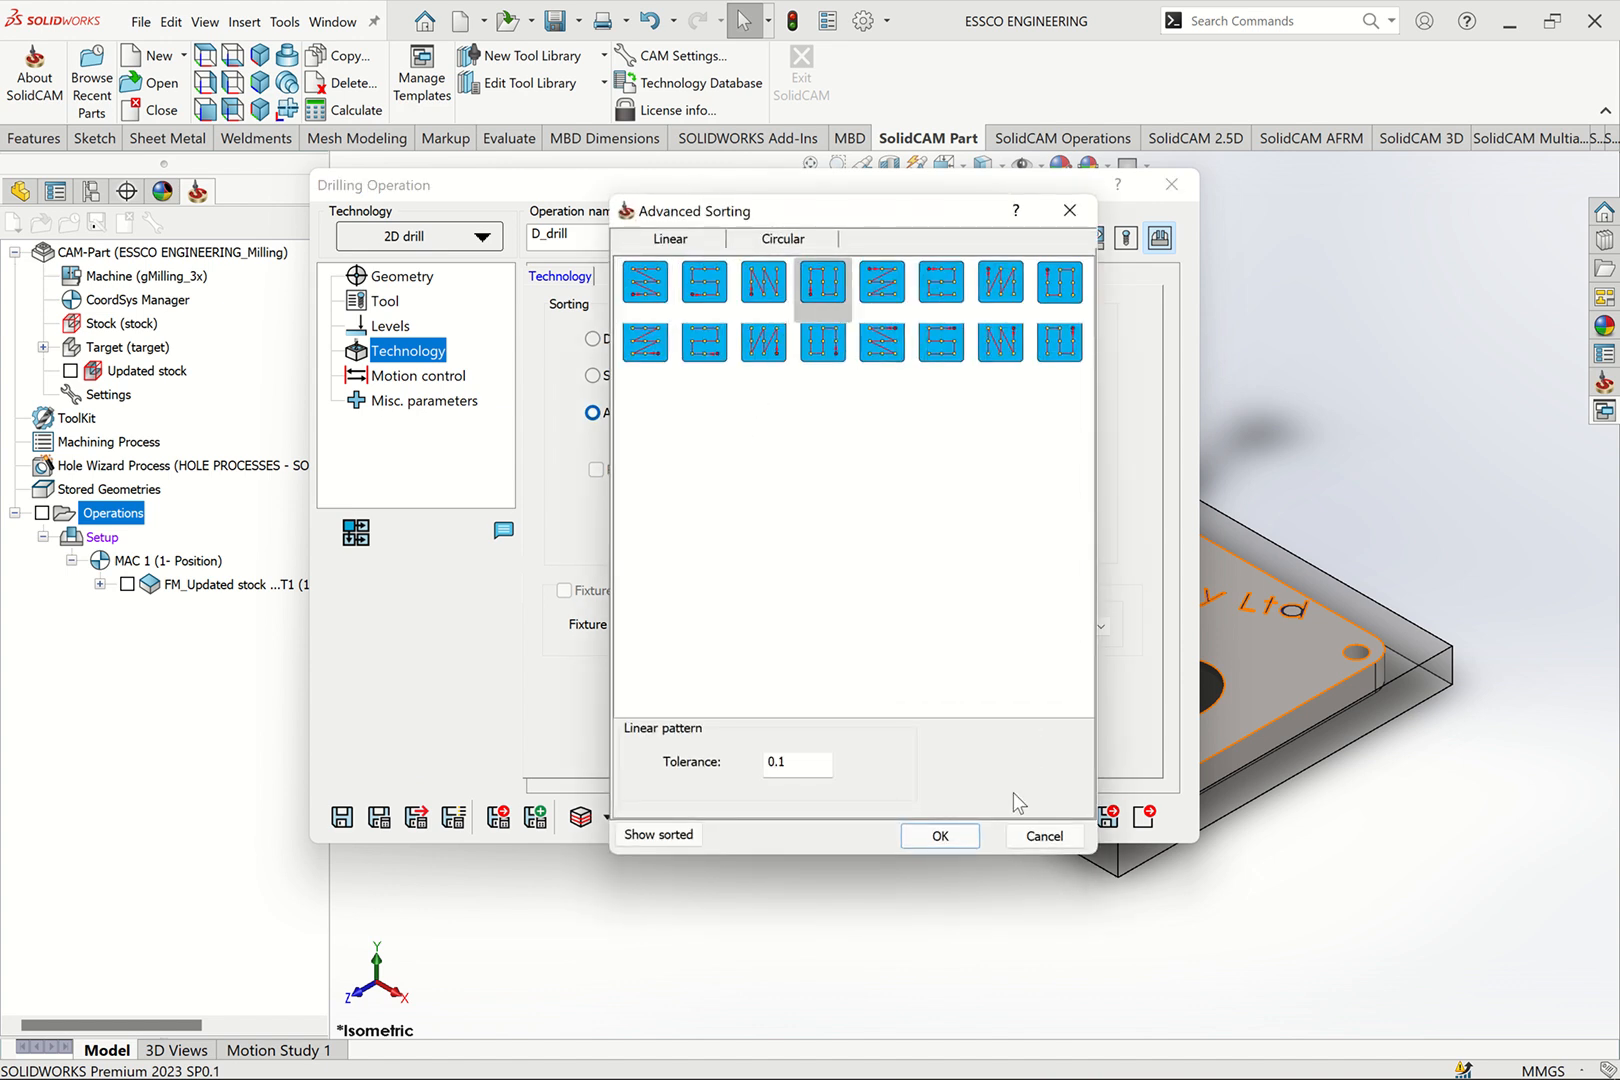
{"action": "left_click", "coordinate": [940, 835]}
Change the center drilling operation's drill cycle to G83 and set its Q_Peck value to 2
{"action": "left_click", "coordinate": [982, 330]}
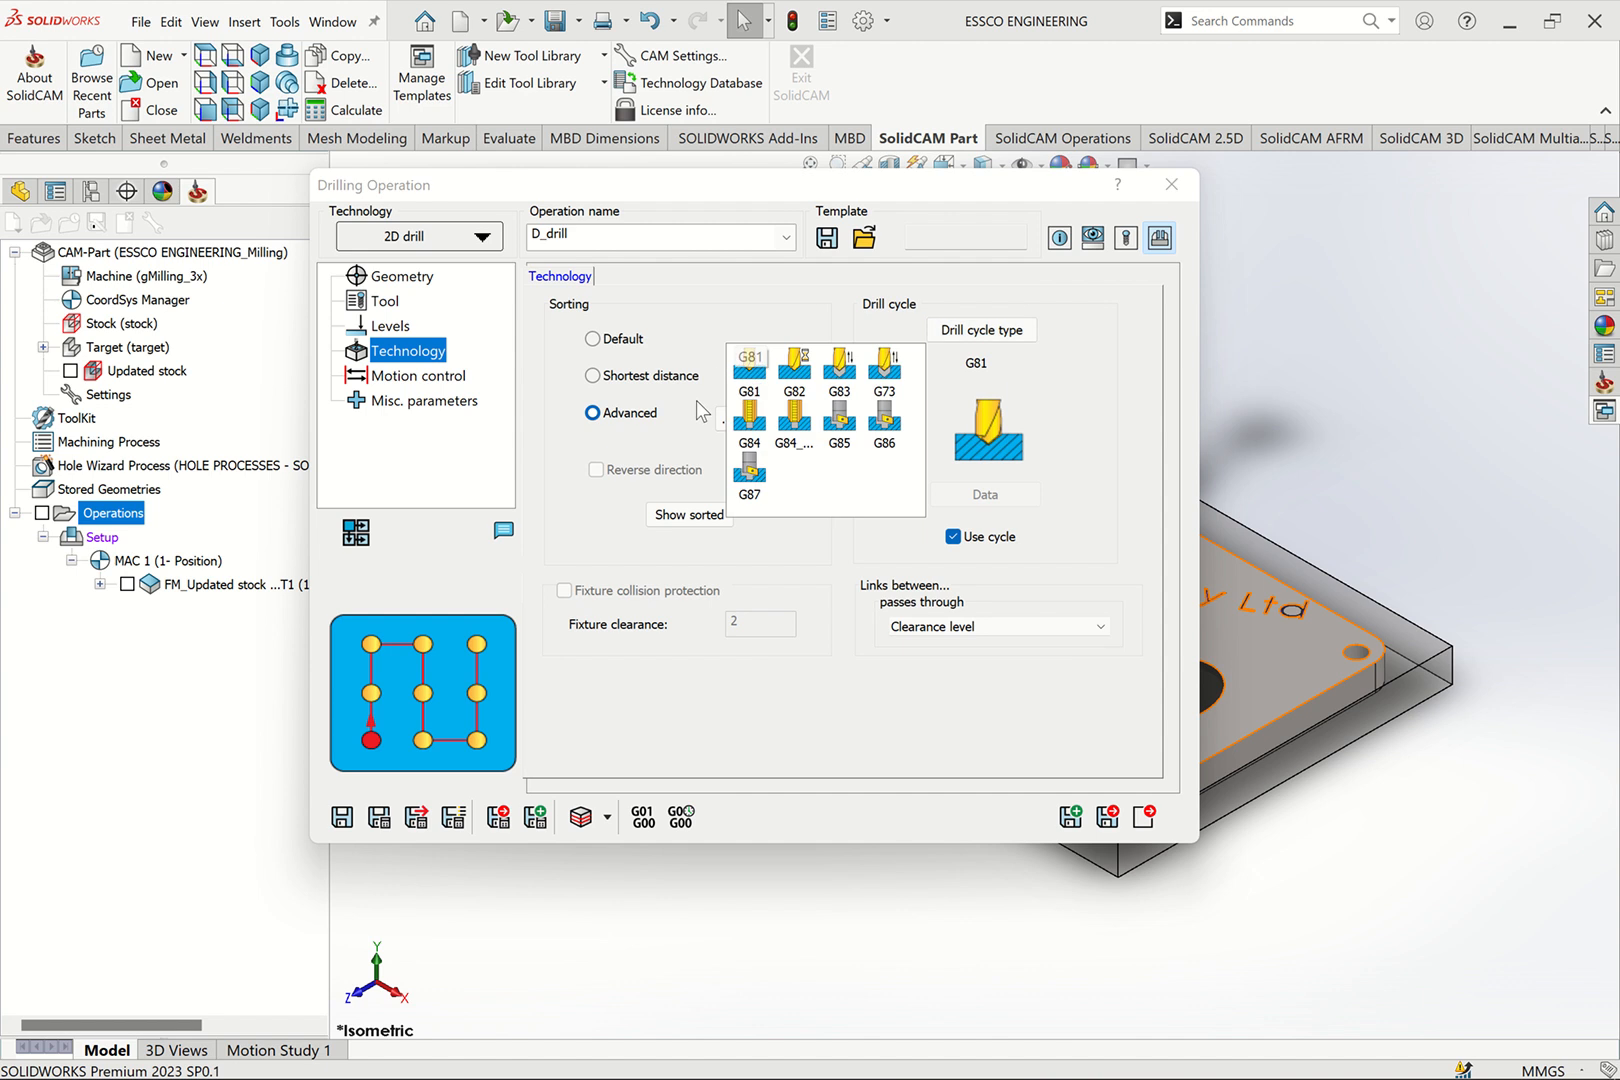
{"action": "left_click", "coordinate": [838, 378]}
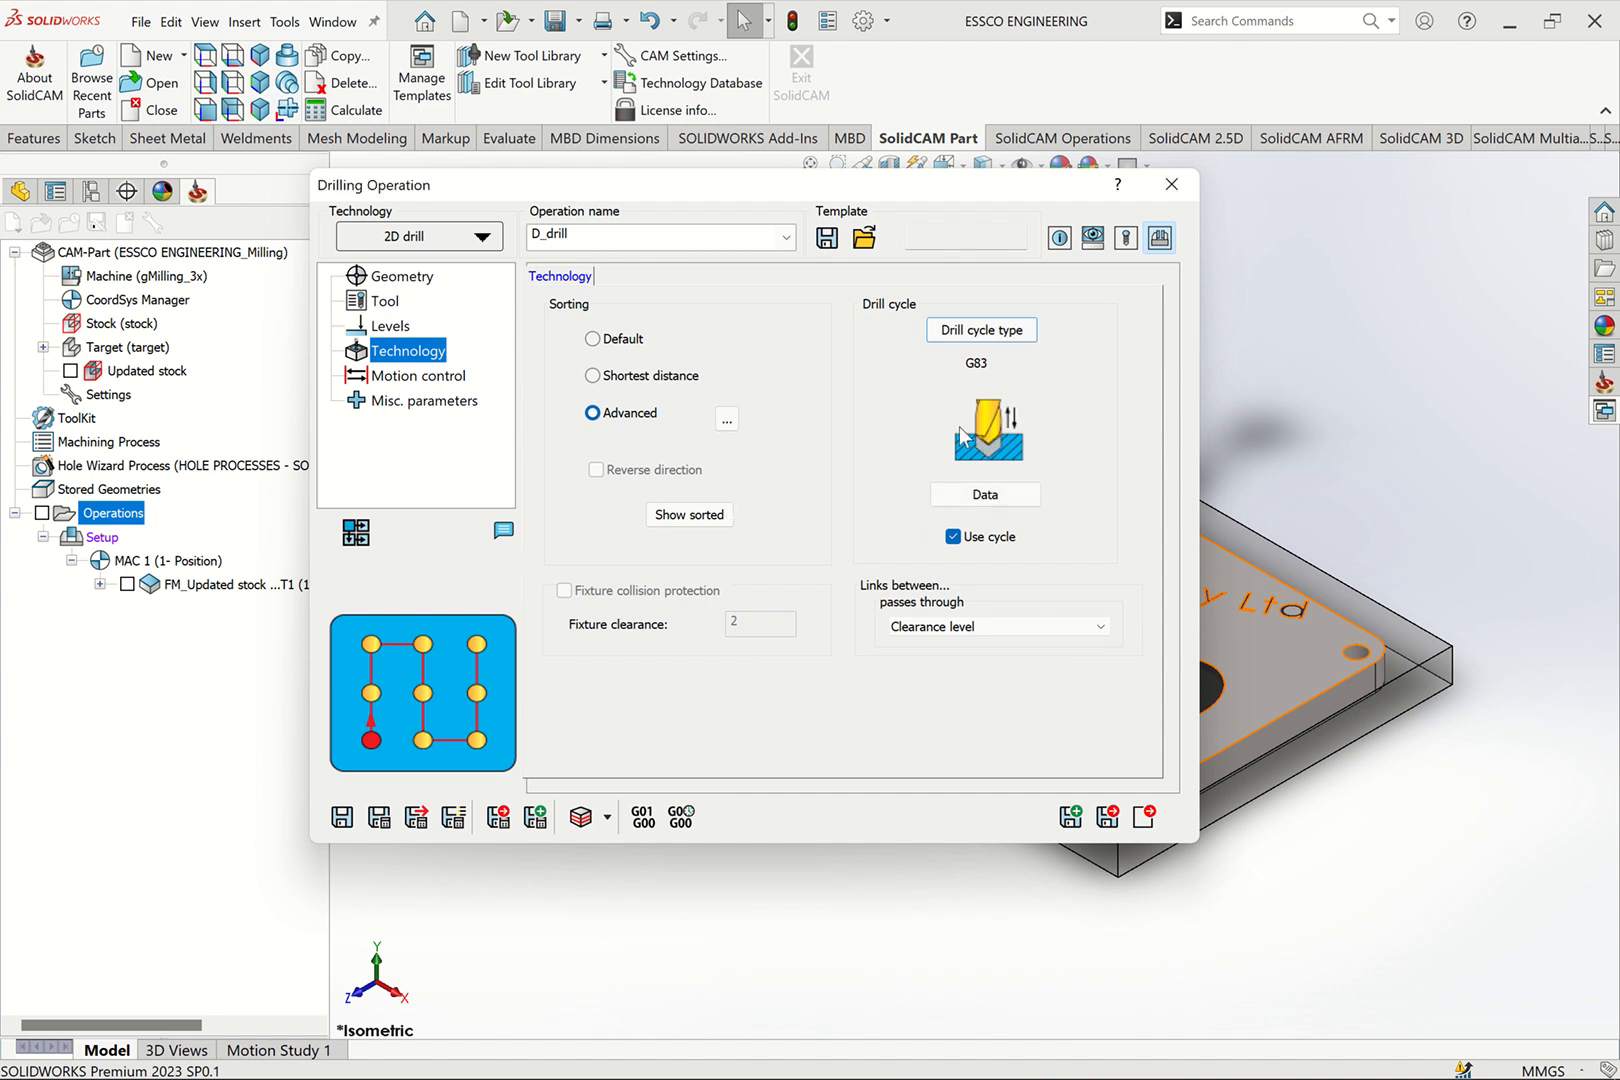
{"action": "left_click", "coordinate": [982, 494]}
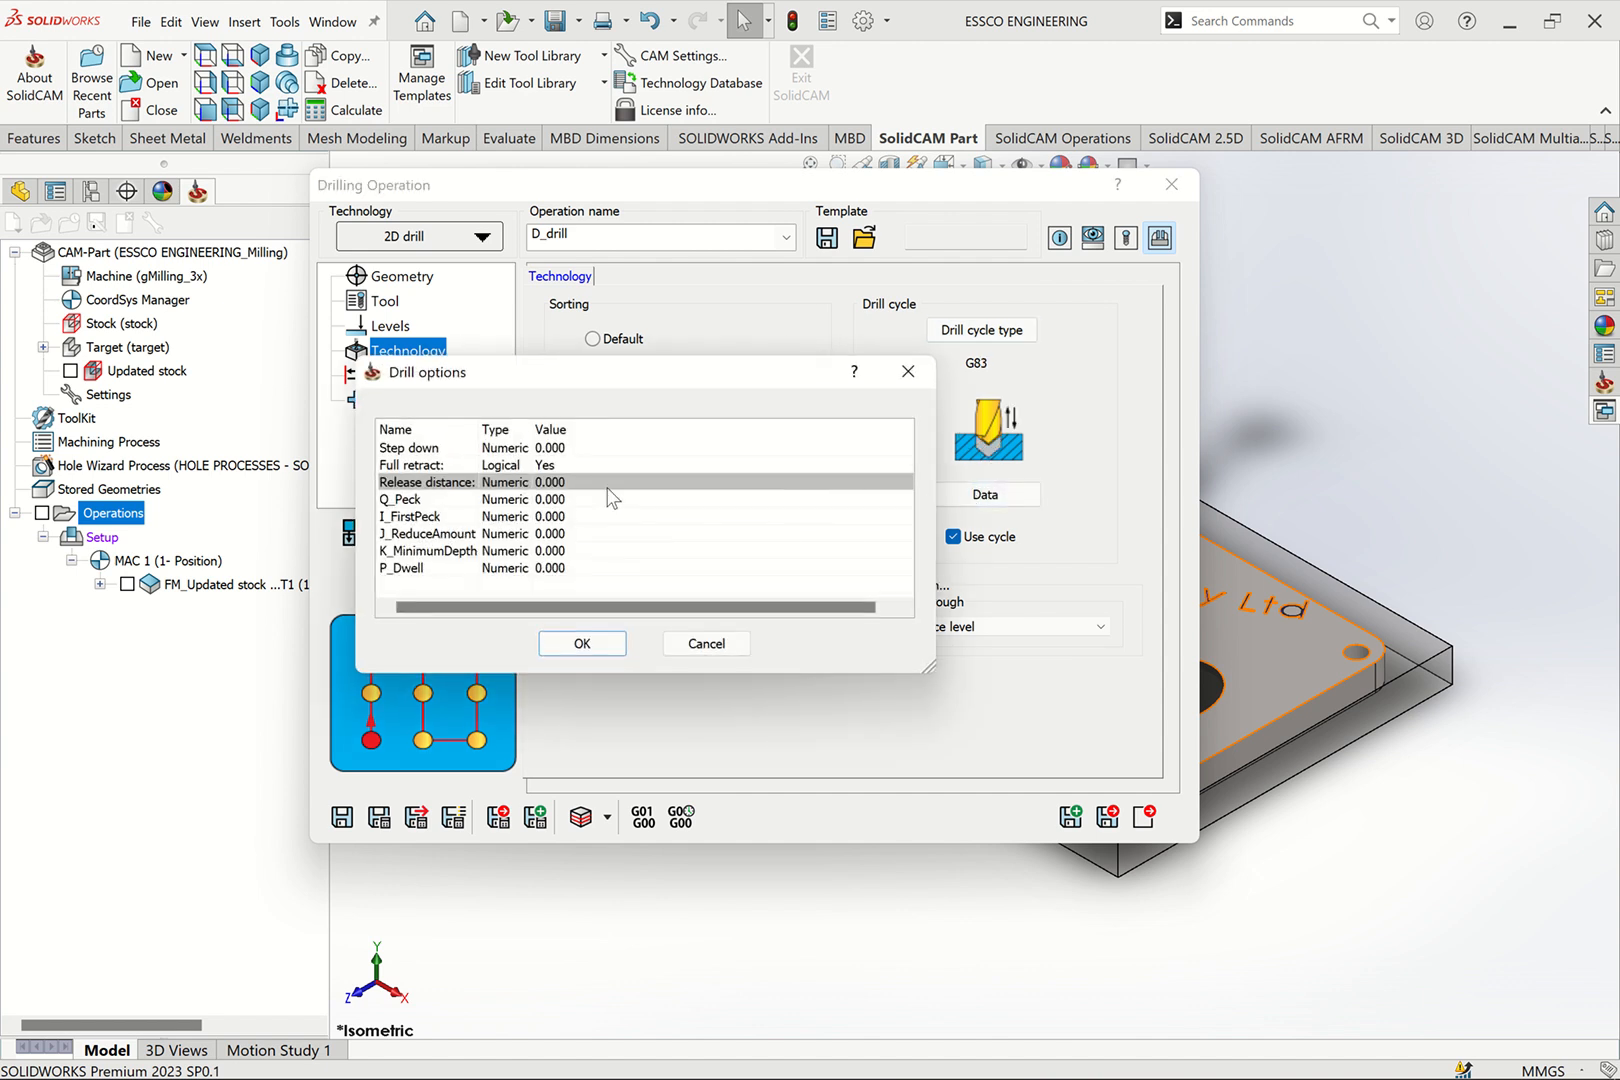
{"action": "left_click", "coordinate": [558, 500]}
{"action": "left_click", "coordinate": [558, 500]}
{"action": "type", "text": "3"}
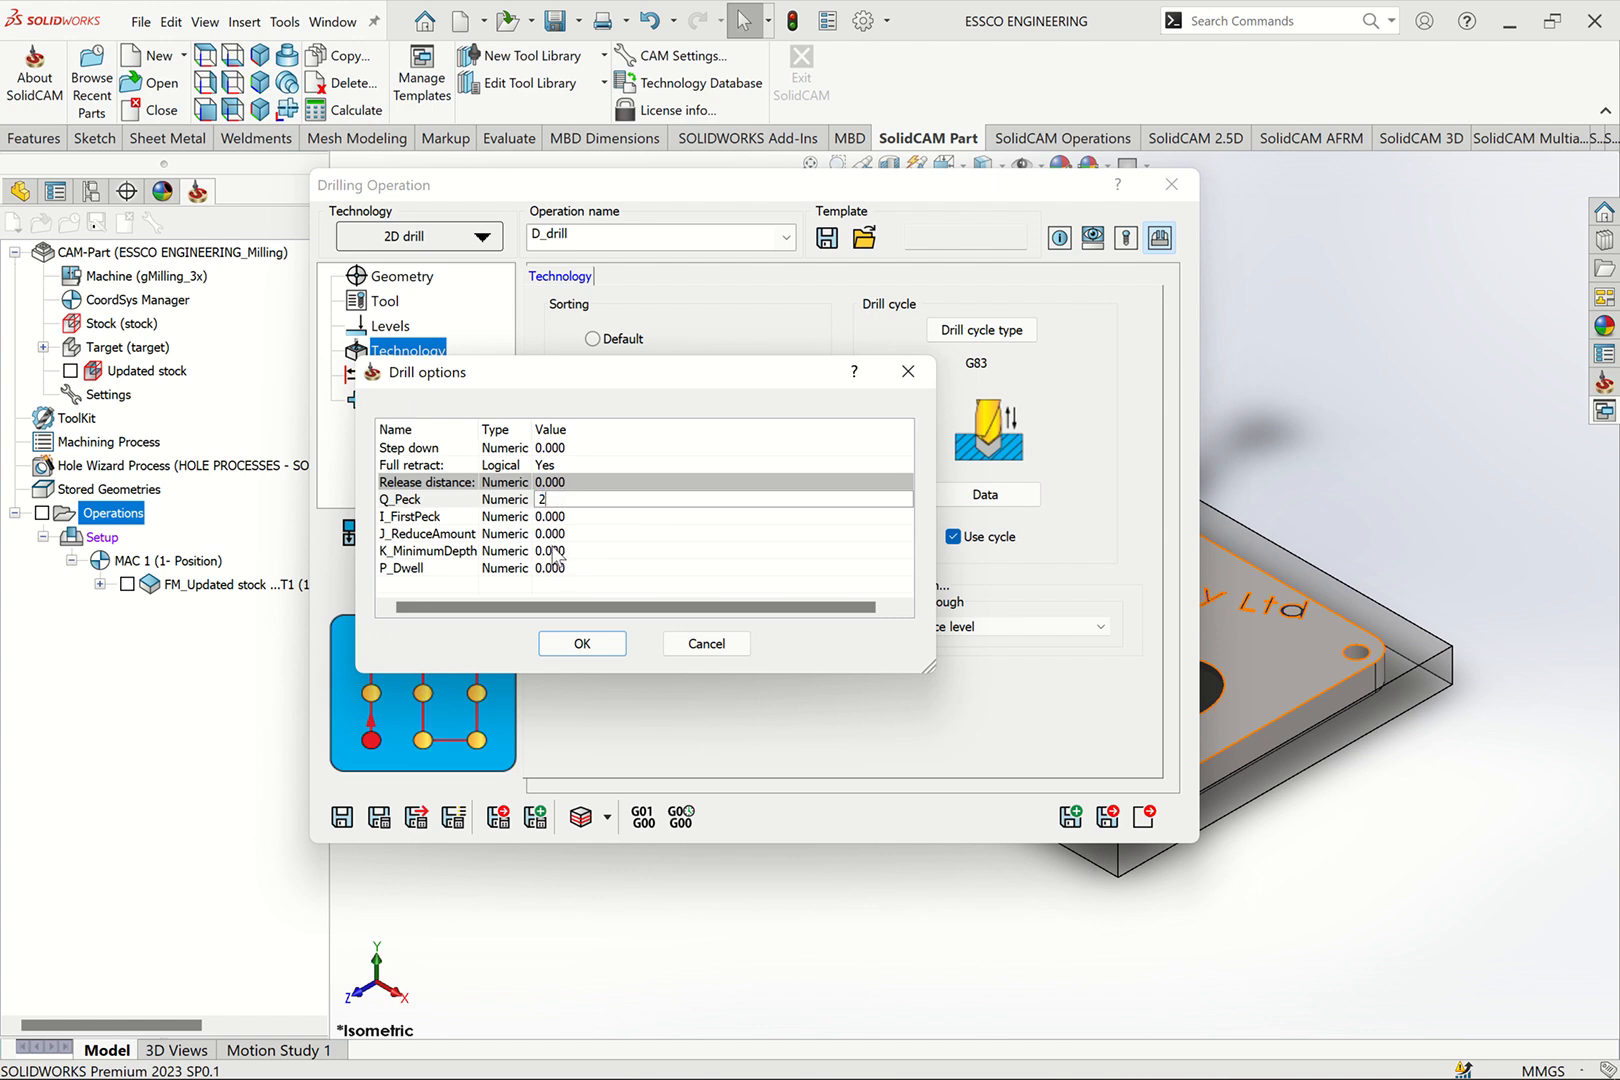
Set the G83 cycle's K_MinimumDepth to 1 and P_Dwell to 1, and accept the drill options
{"action": "left_click", "coordinate": [553, 551]}
{"action": "left_click", "coordinate": [553, 551]}
{"action": "type", "text": "1"}
{"action": "left_click", "coordinate": [552, 568]}
{"action": "left_click", "coordinate": [552, 568]}
{"action": "type", "text": "1"}
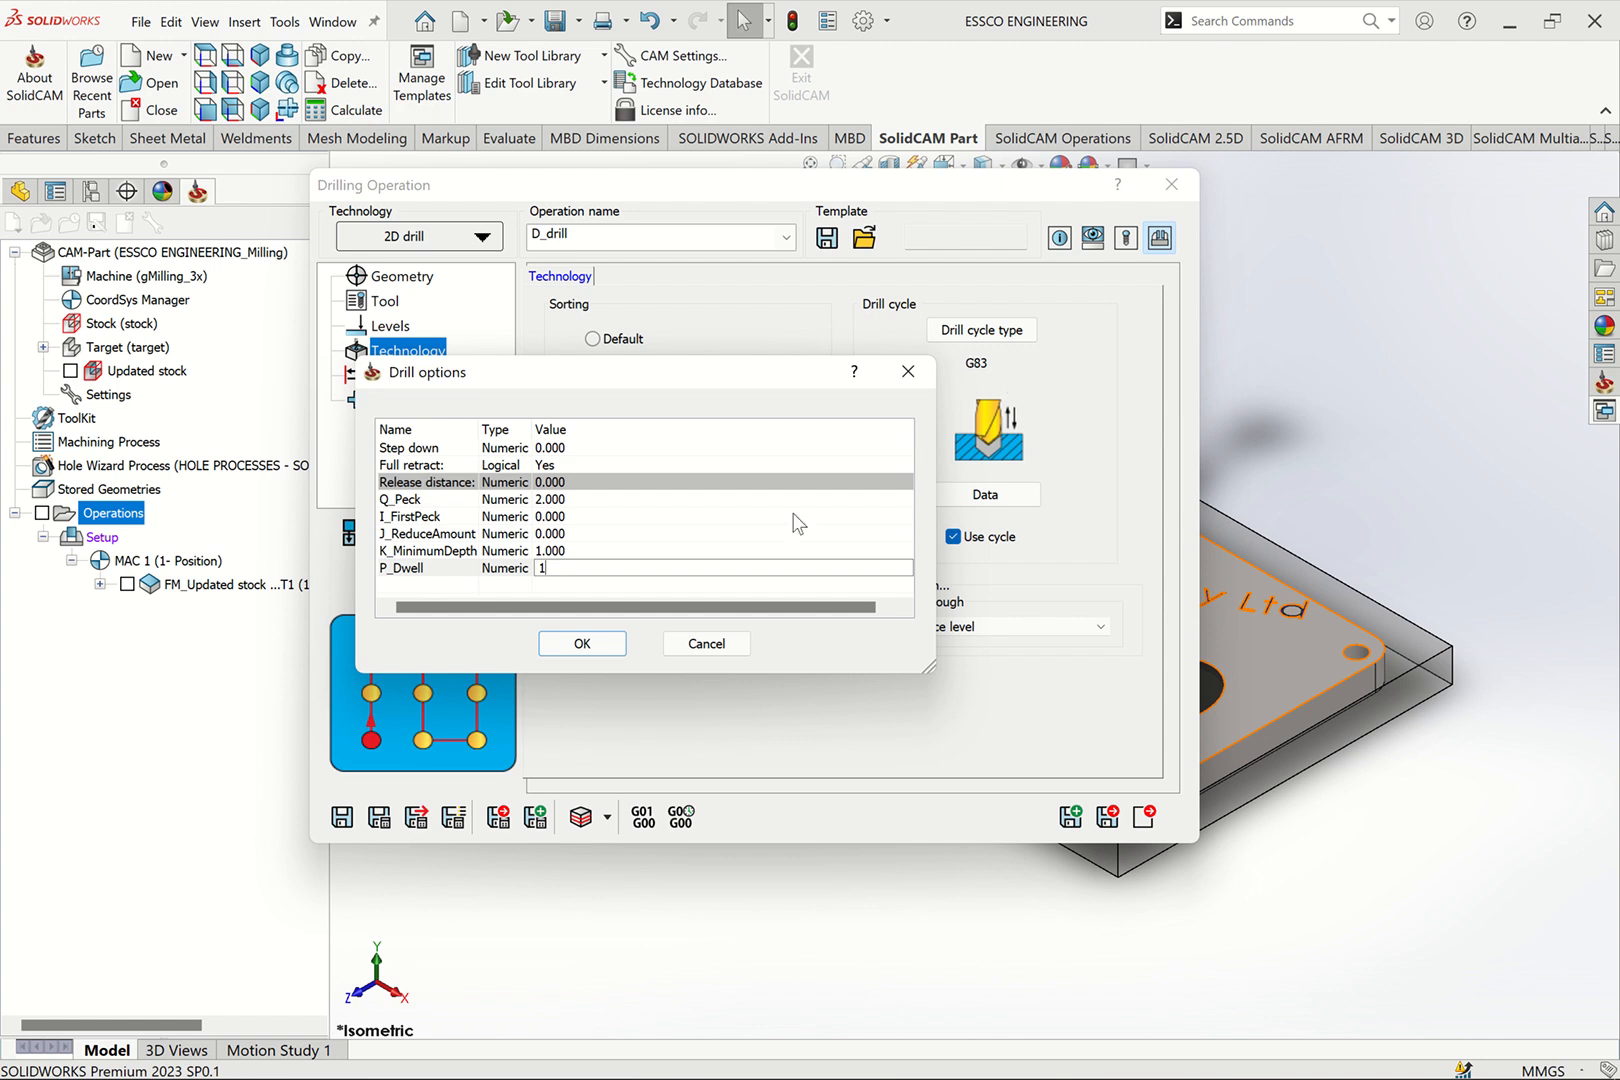
{"action": "left_click", "coordinate": [615, 645]}
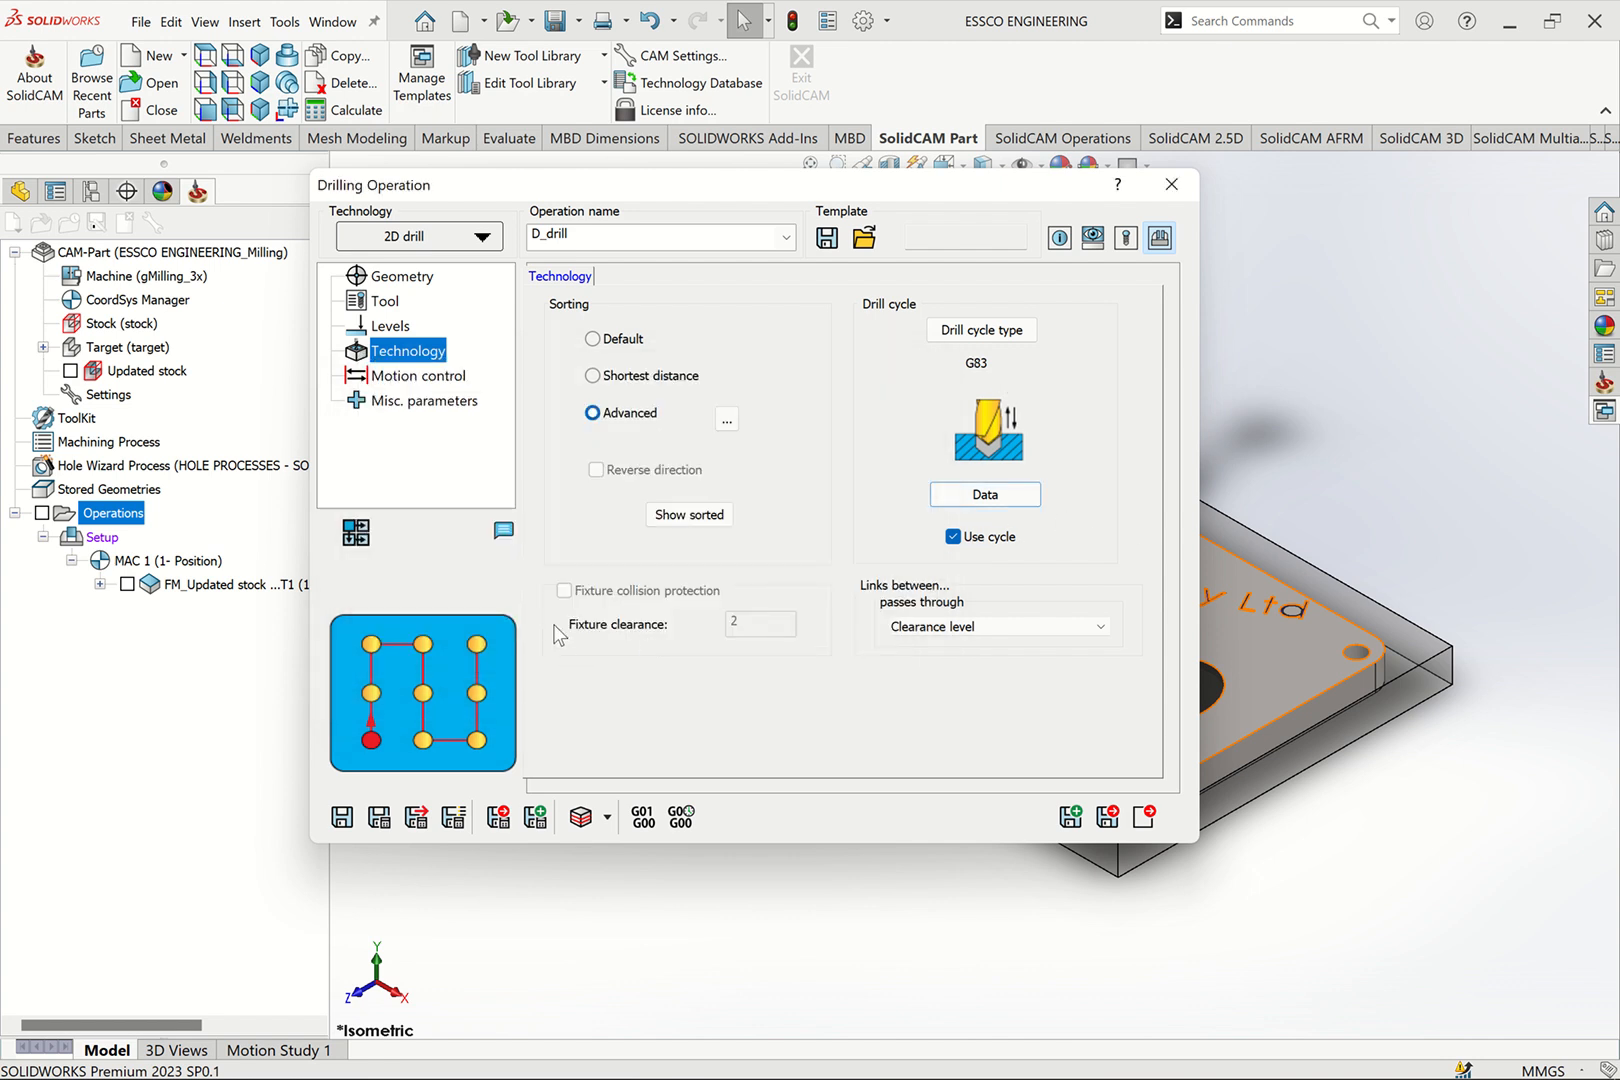
Save and calculate the center drilling operation, simulate it in SolidVerify, and close the operation
{"action": "left_click", "coordinate": [379, 817]}
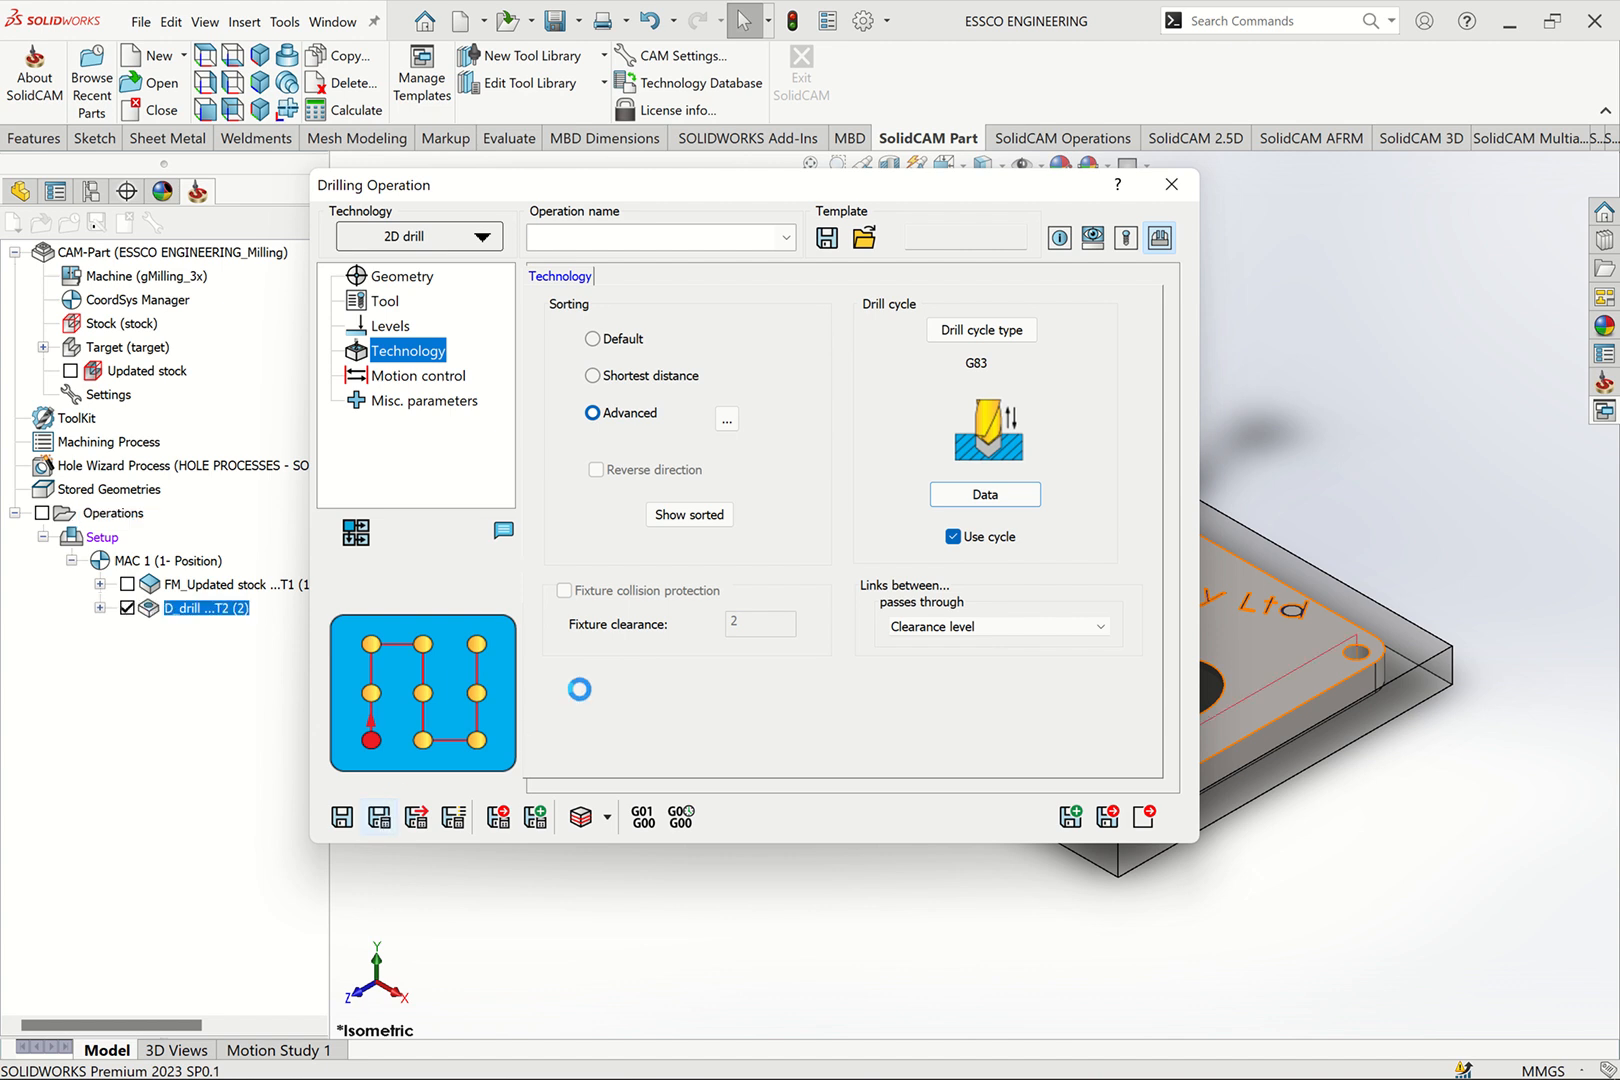
{"action": "left_click", "coordinate": [586, 817]}
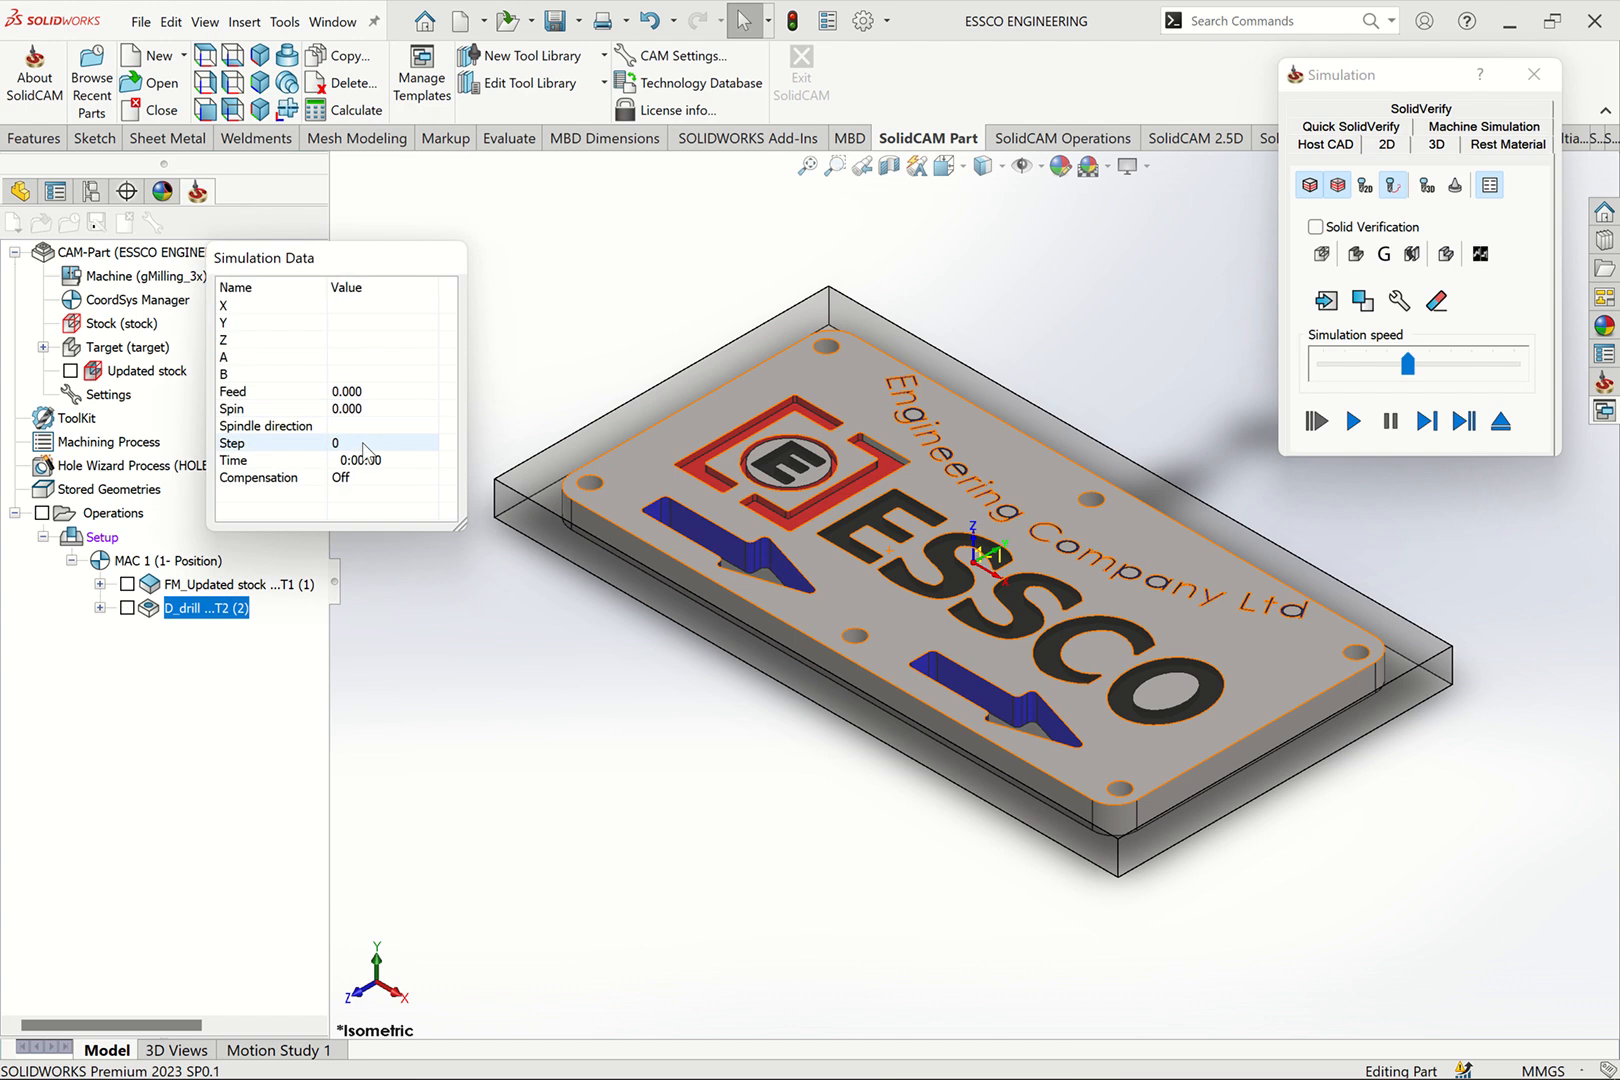
{"action": "left_click", "coordinate": [1418, 110]}
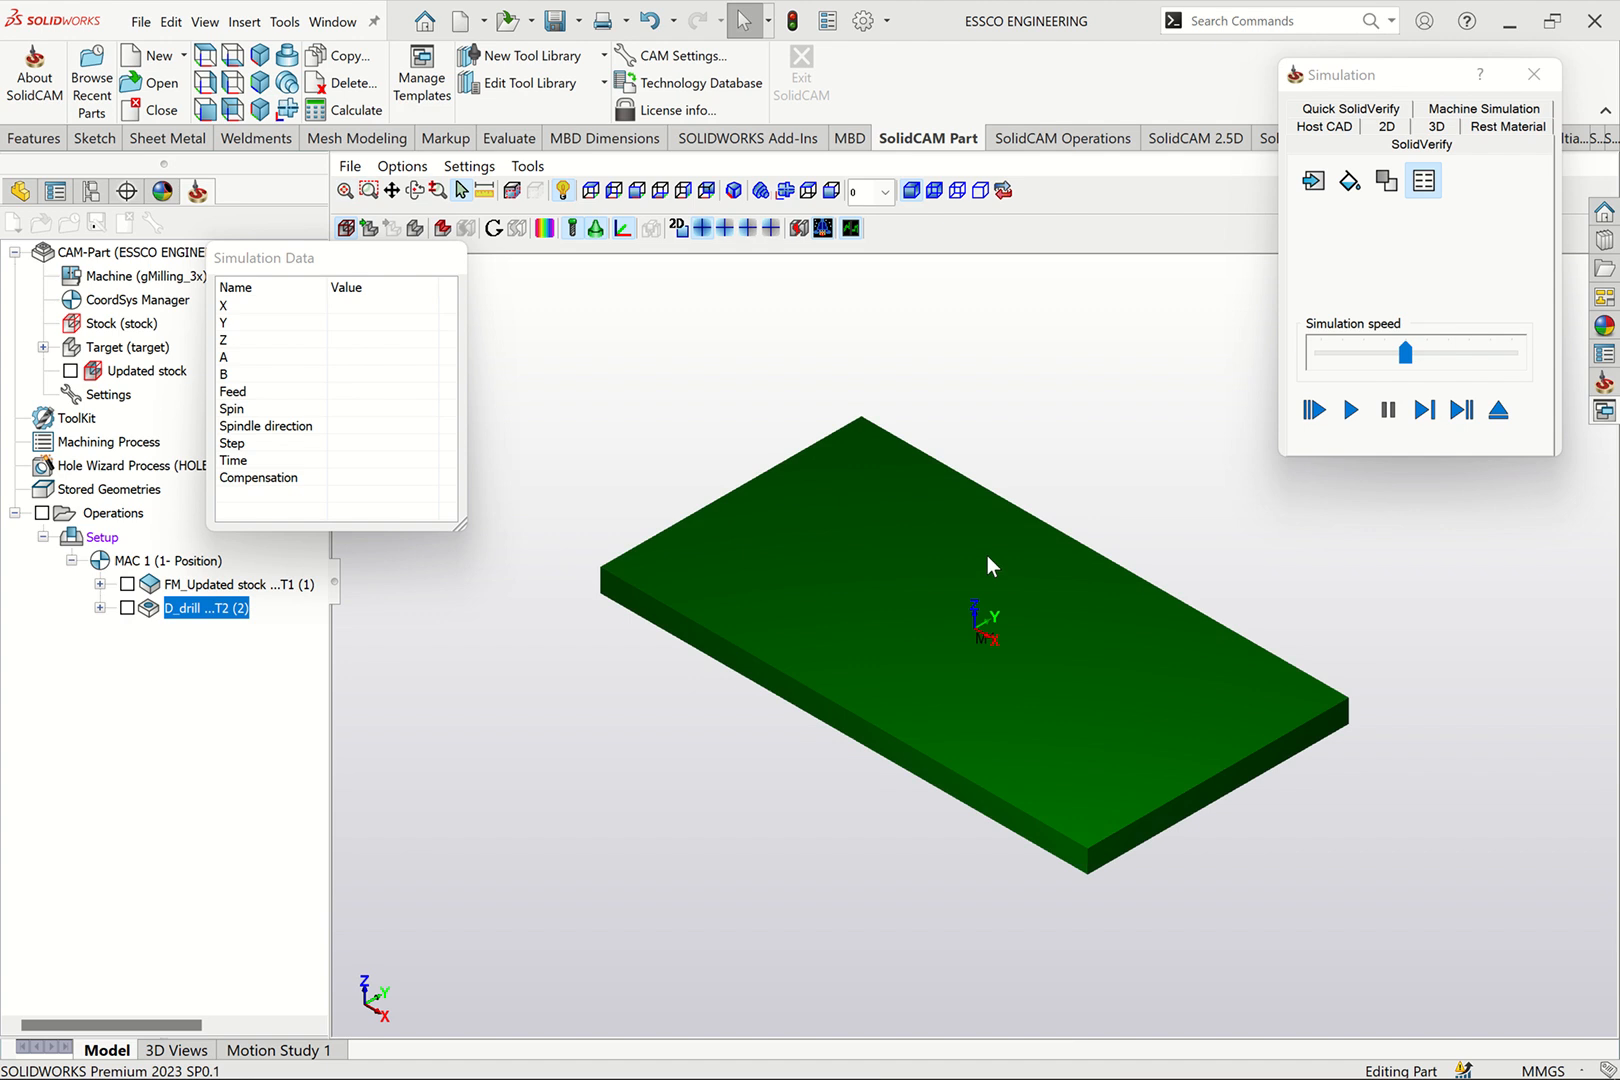
{"action": "left_click", "coordinate": [1347, 410]}
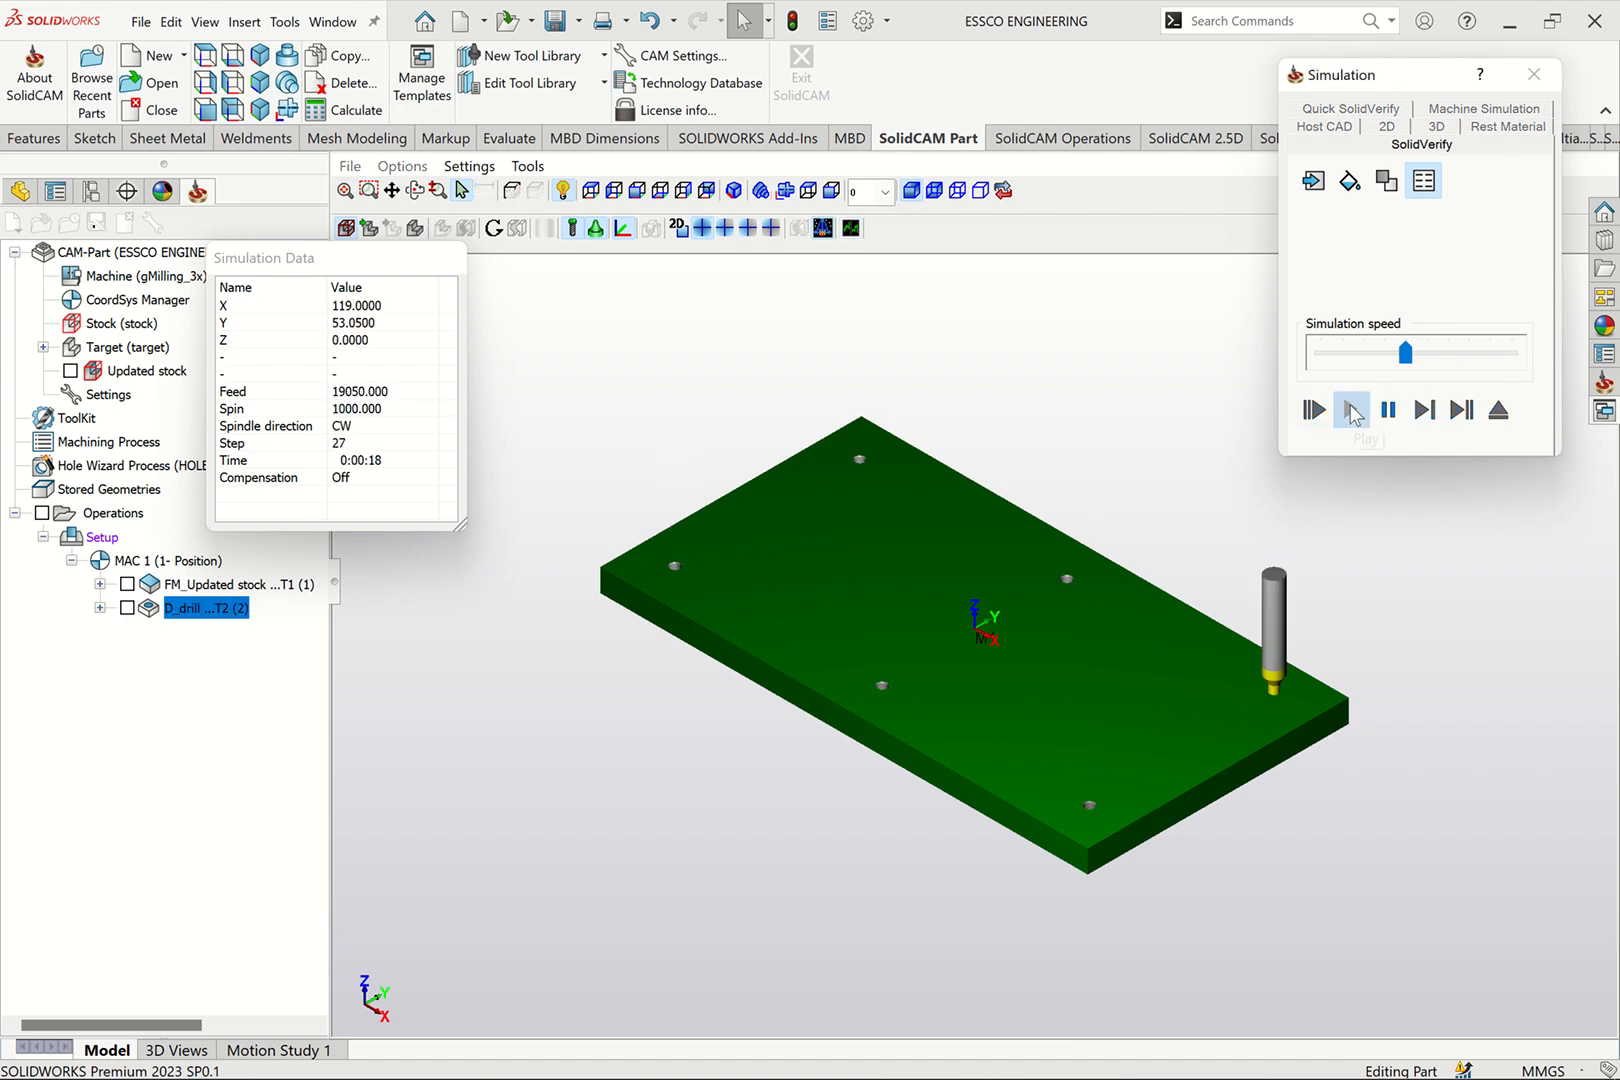
{"action": "left_click", "coordinate": [1533, 74]}
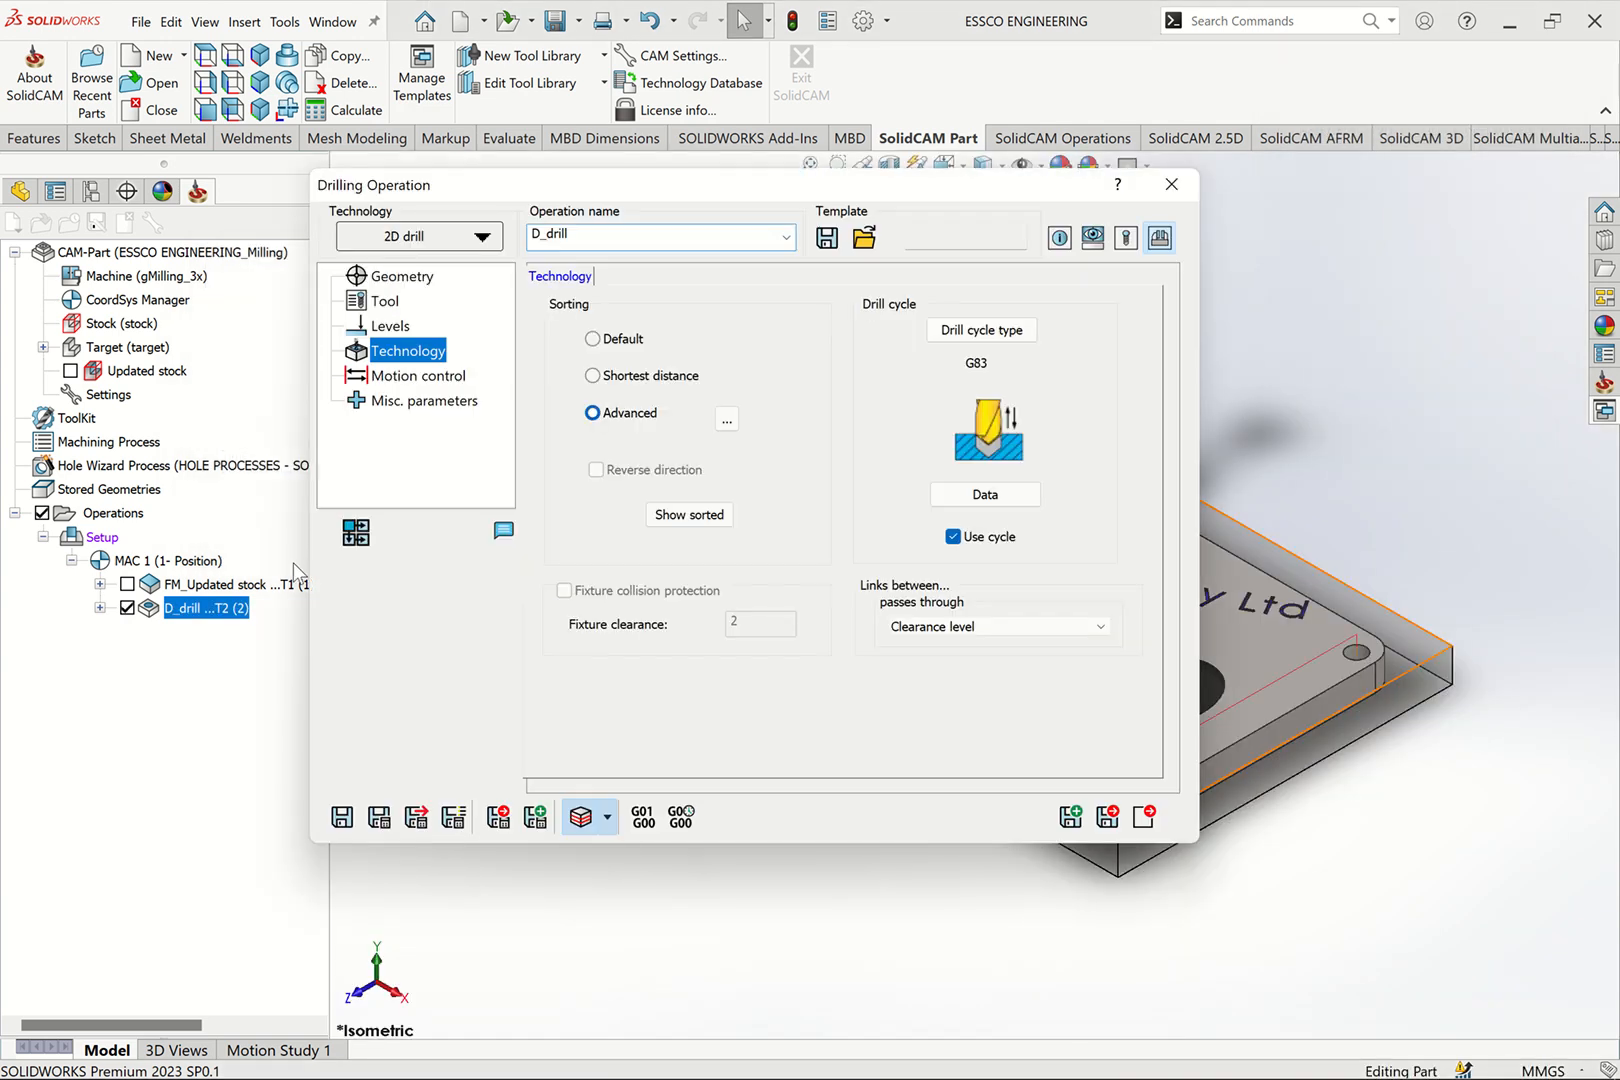
{"action": "left_click", "coordinate": [1144, 817]}
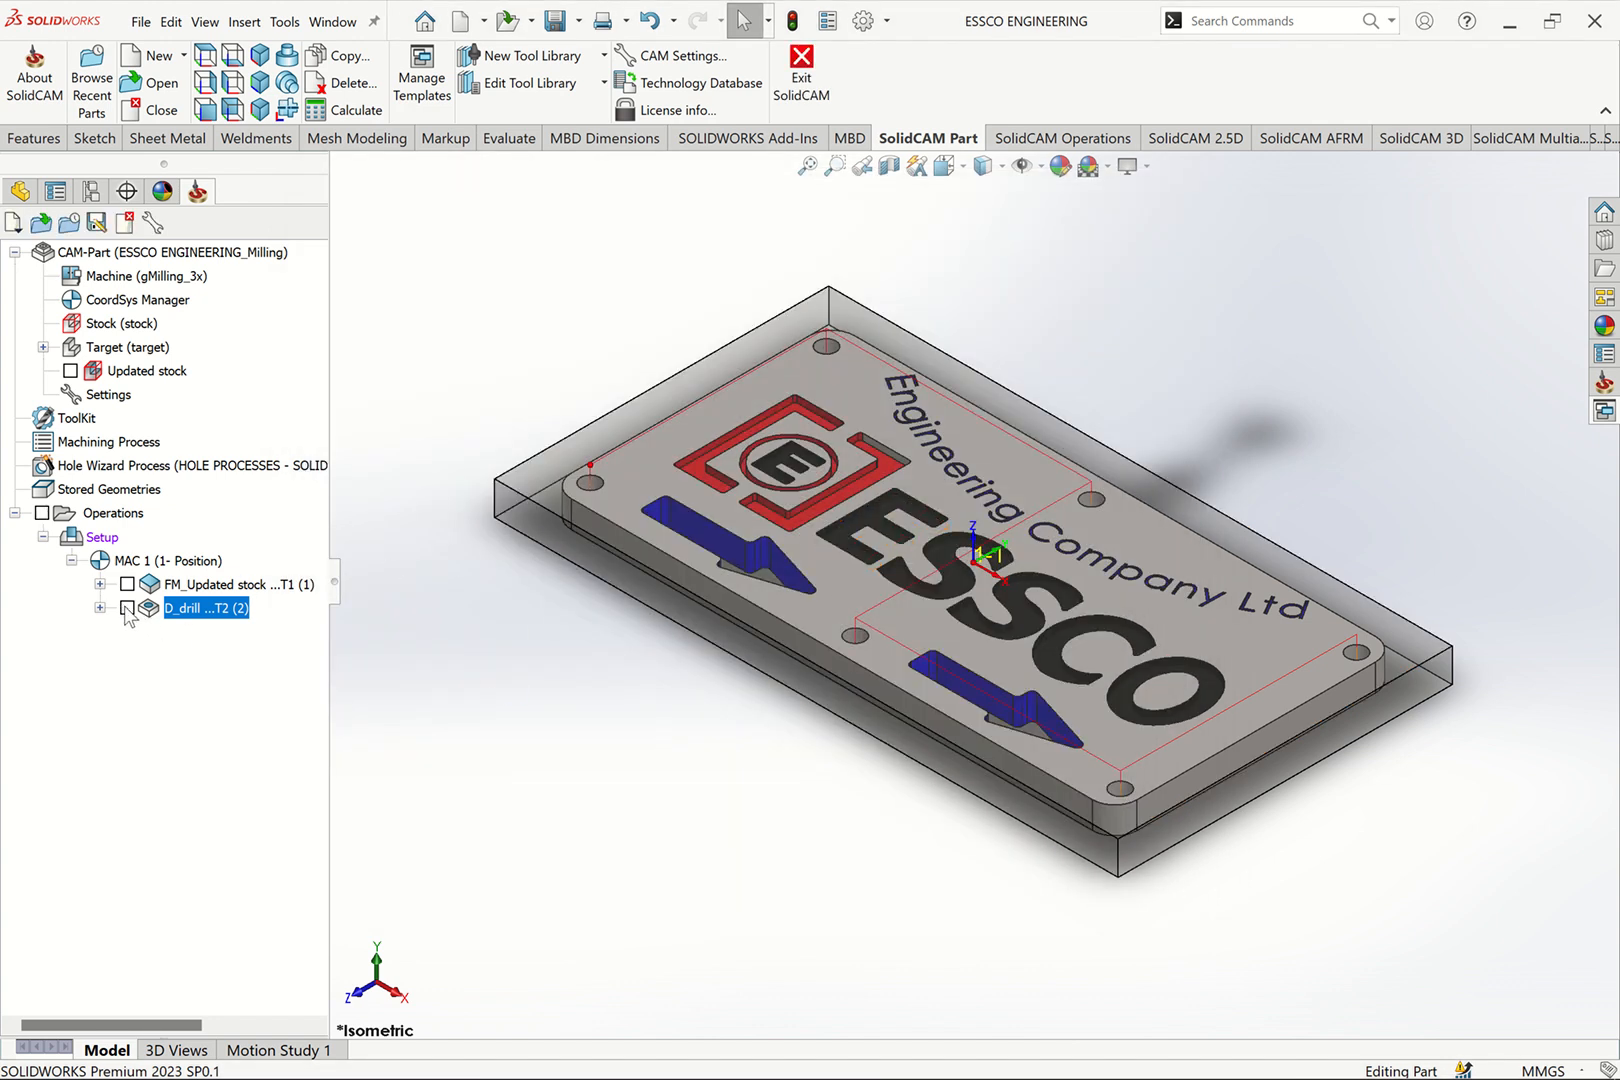
Duplicate the D_drill operation by copying and pasting it directly below the original in the operations list
{"action": "right_click", "coordinate": [192, 609]}
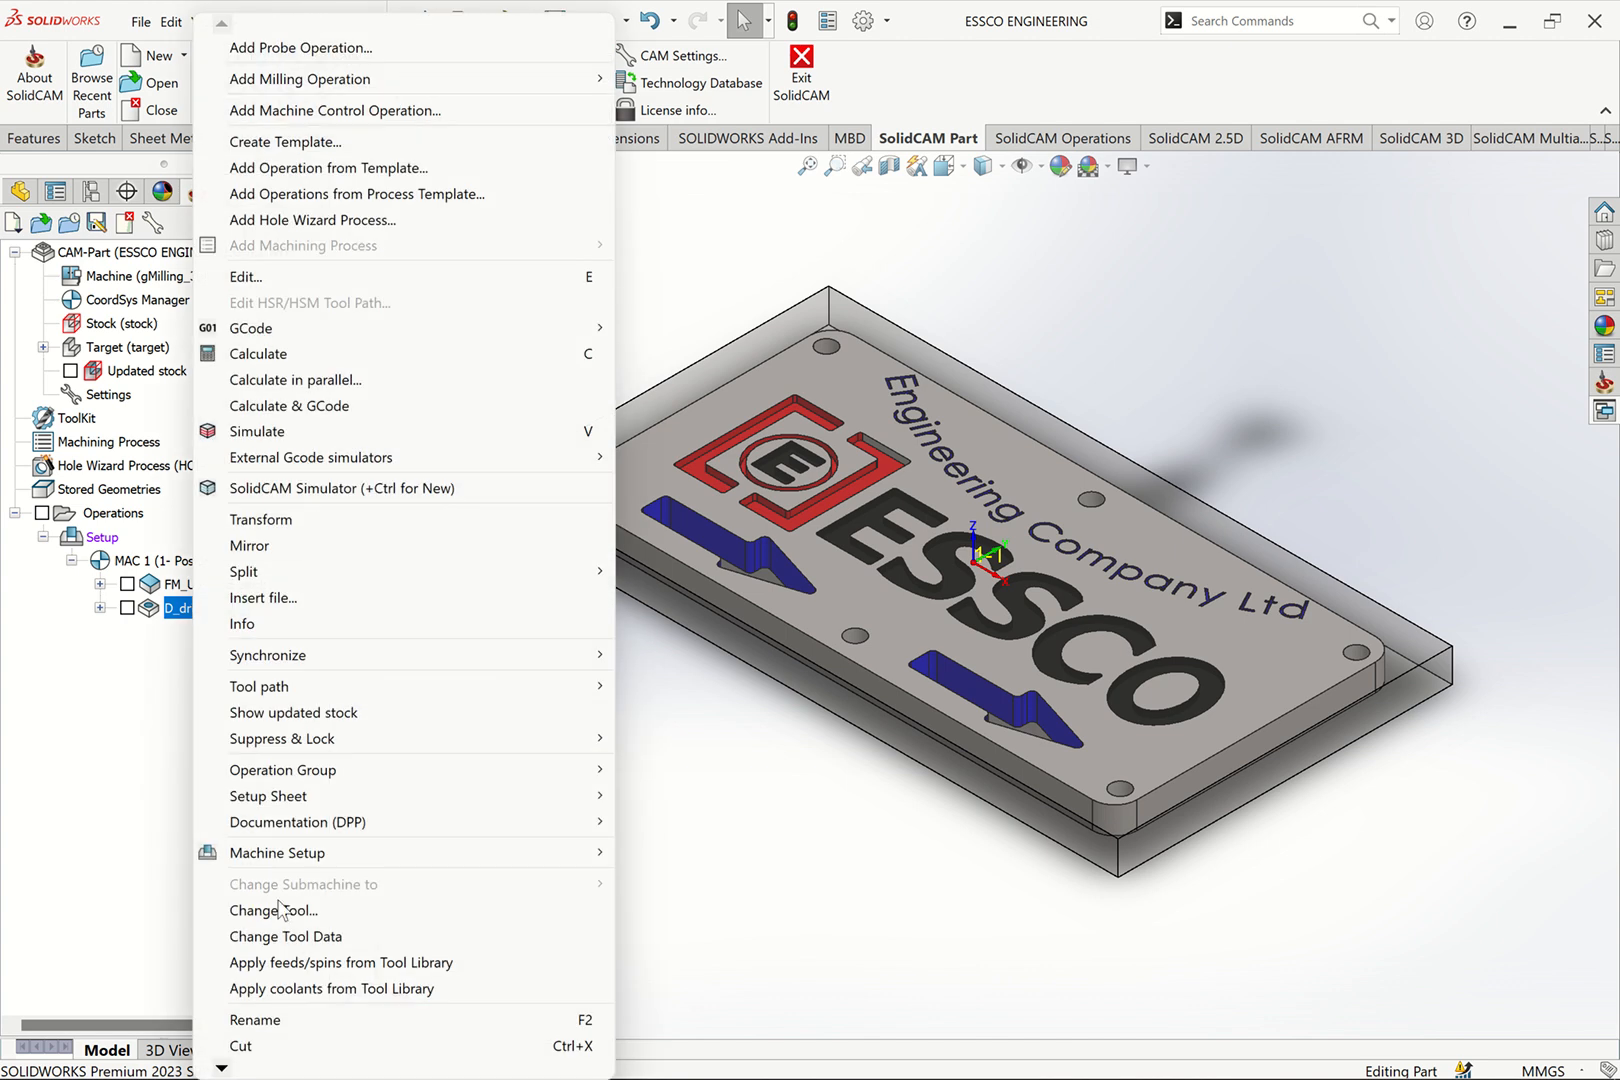
{"action": "scroll", "coordinate": [222, 1070], "scroll_direction": "down", "scroll_amount": 3}
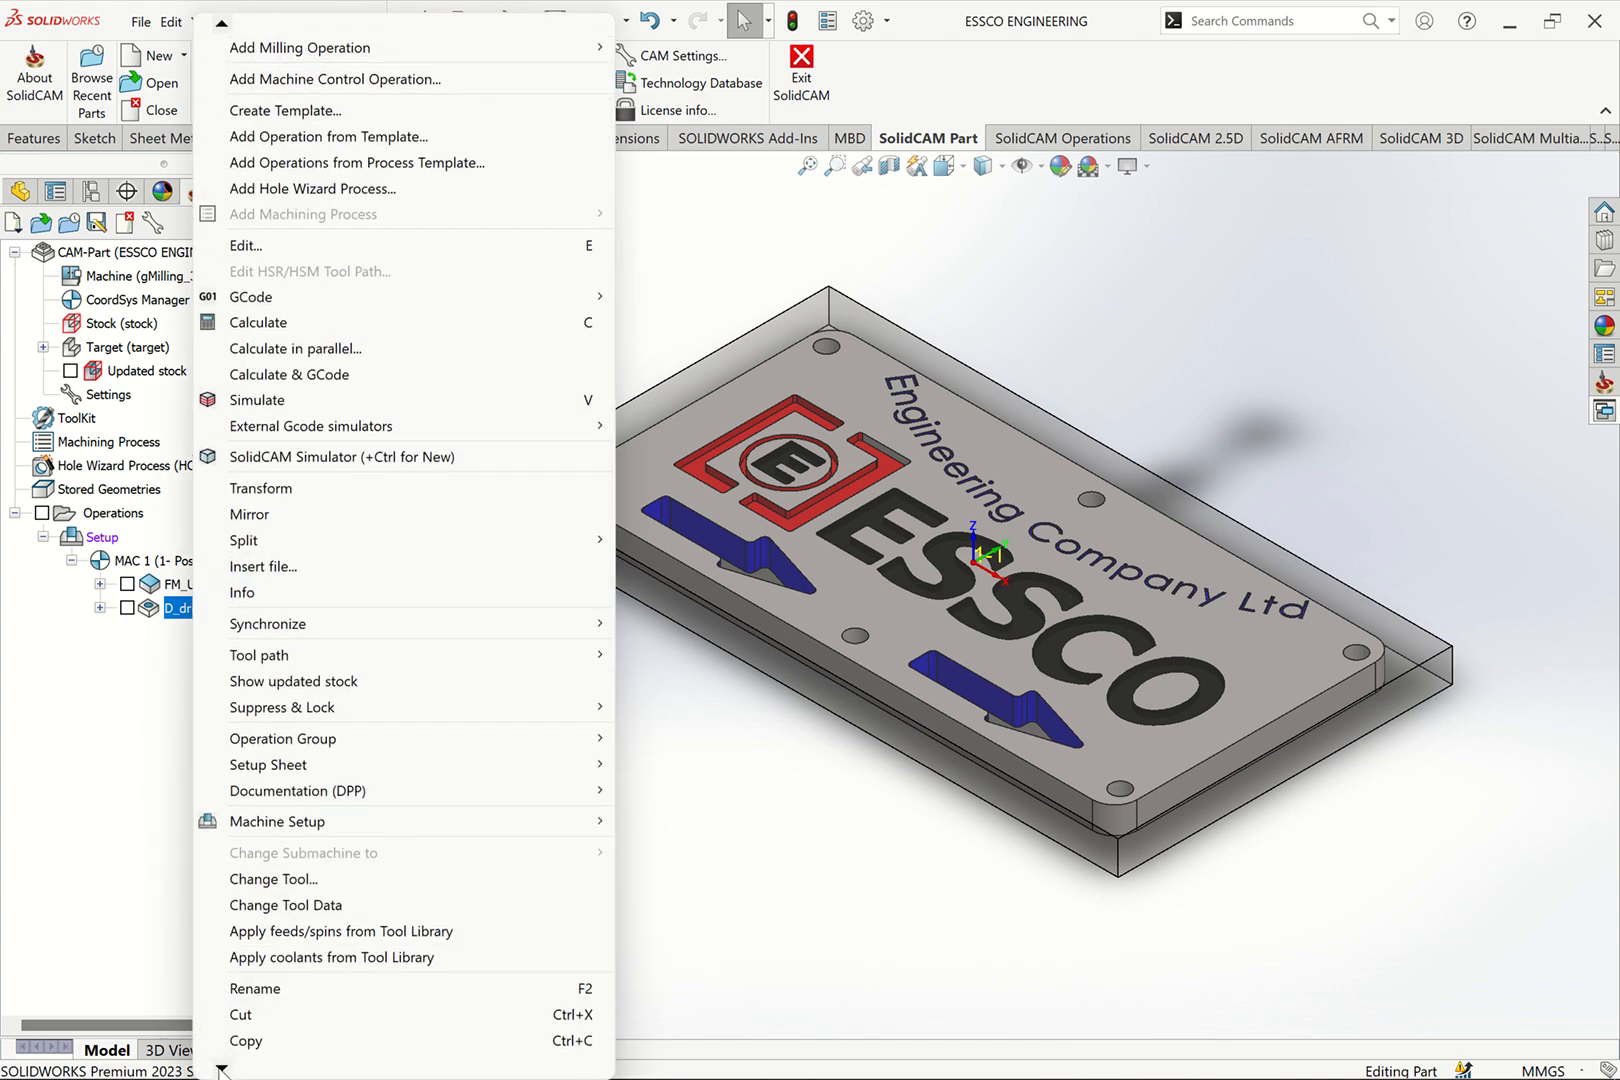
{"action": "left_click", "coordinate": [272, 951]}
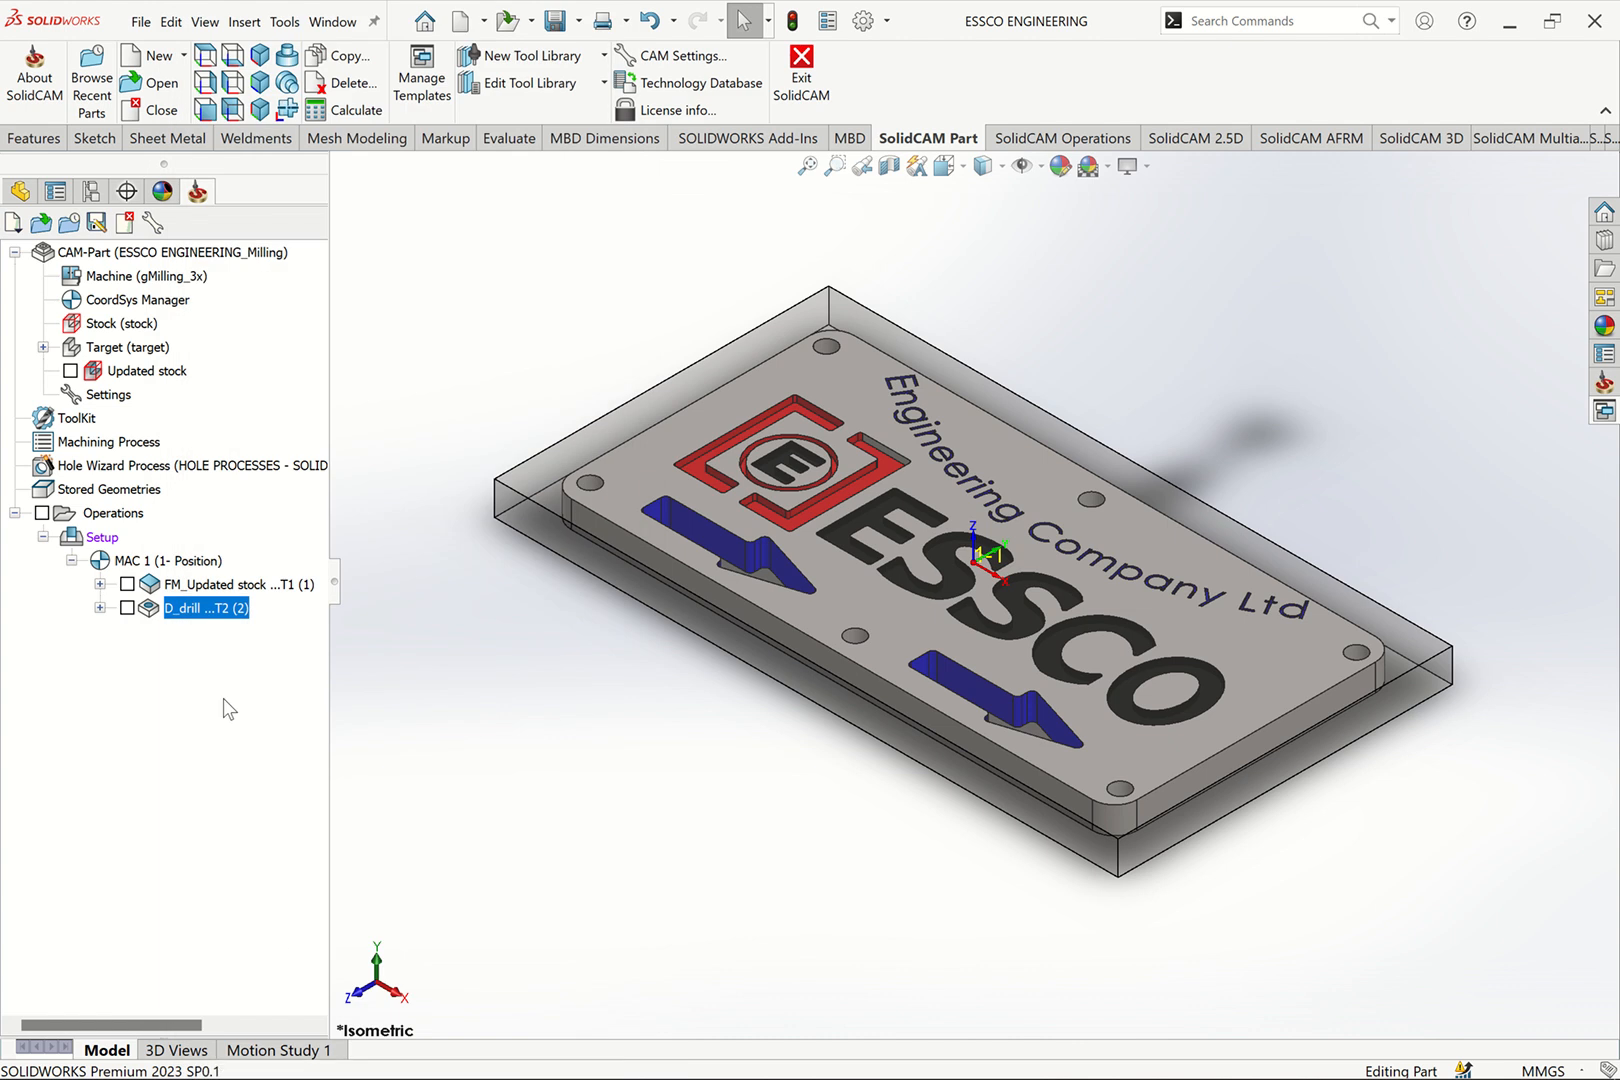
{"action": "right_click", "coordinate": [200, 620]}
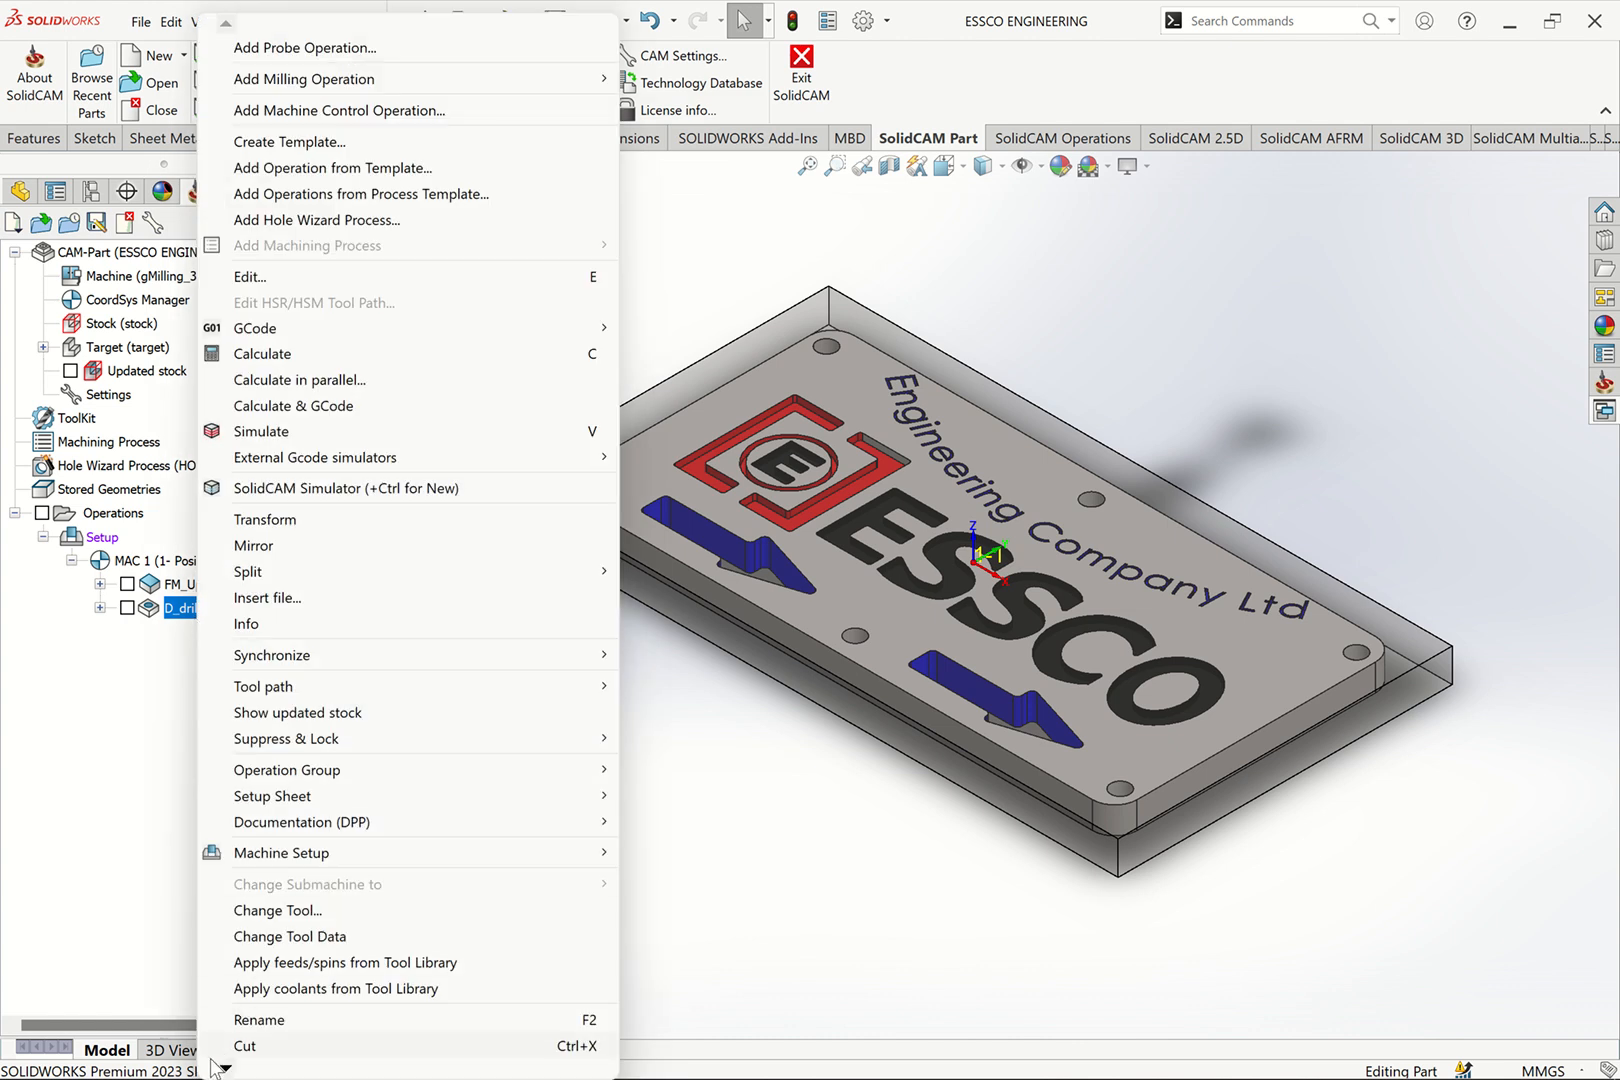
{"action": "scroll", "coordinate": [222, 1068], "scroll_direction": "down", "scroll_amount": 3}
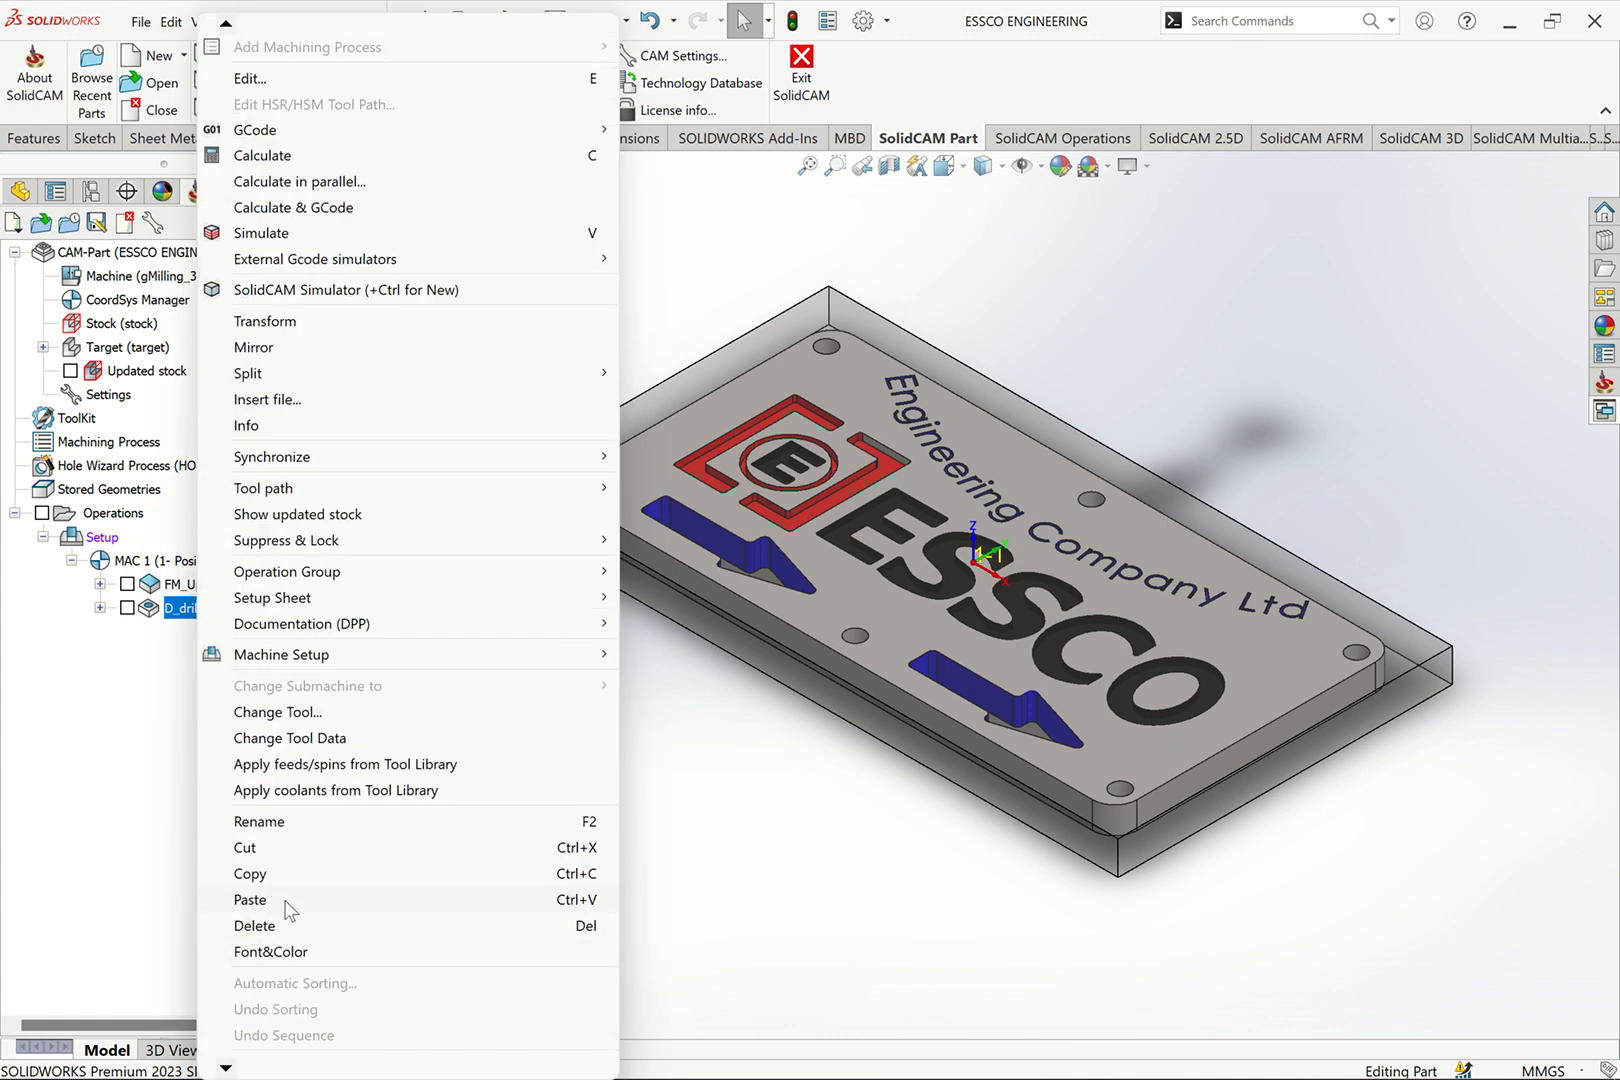
{"action": "left_click", "coordinate": [290, 909]}
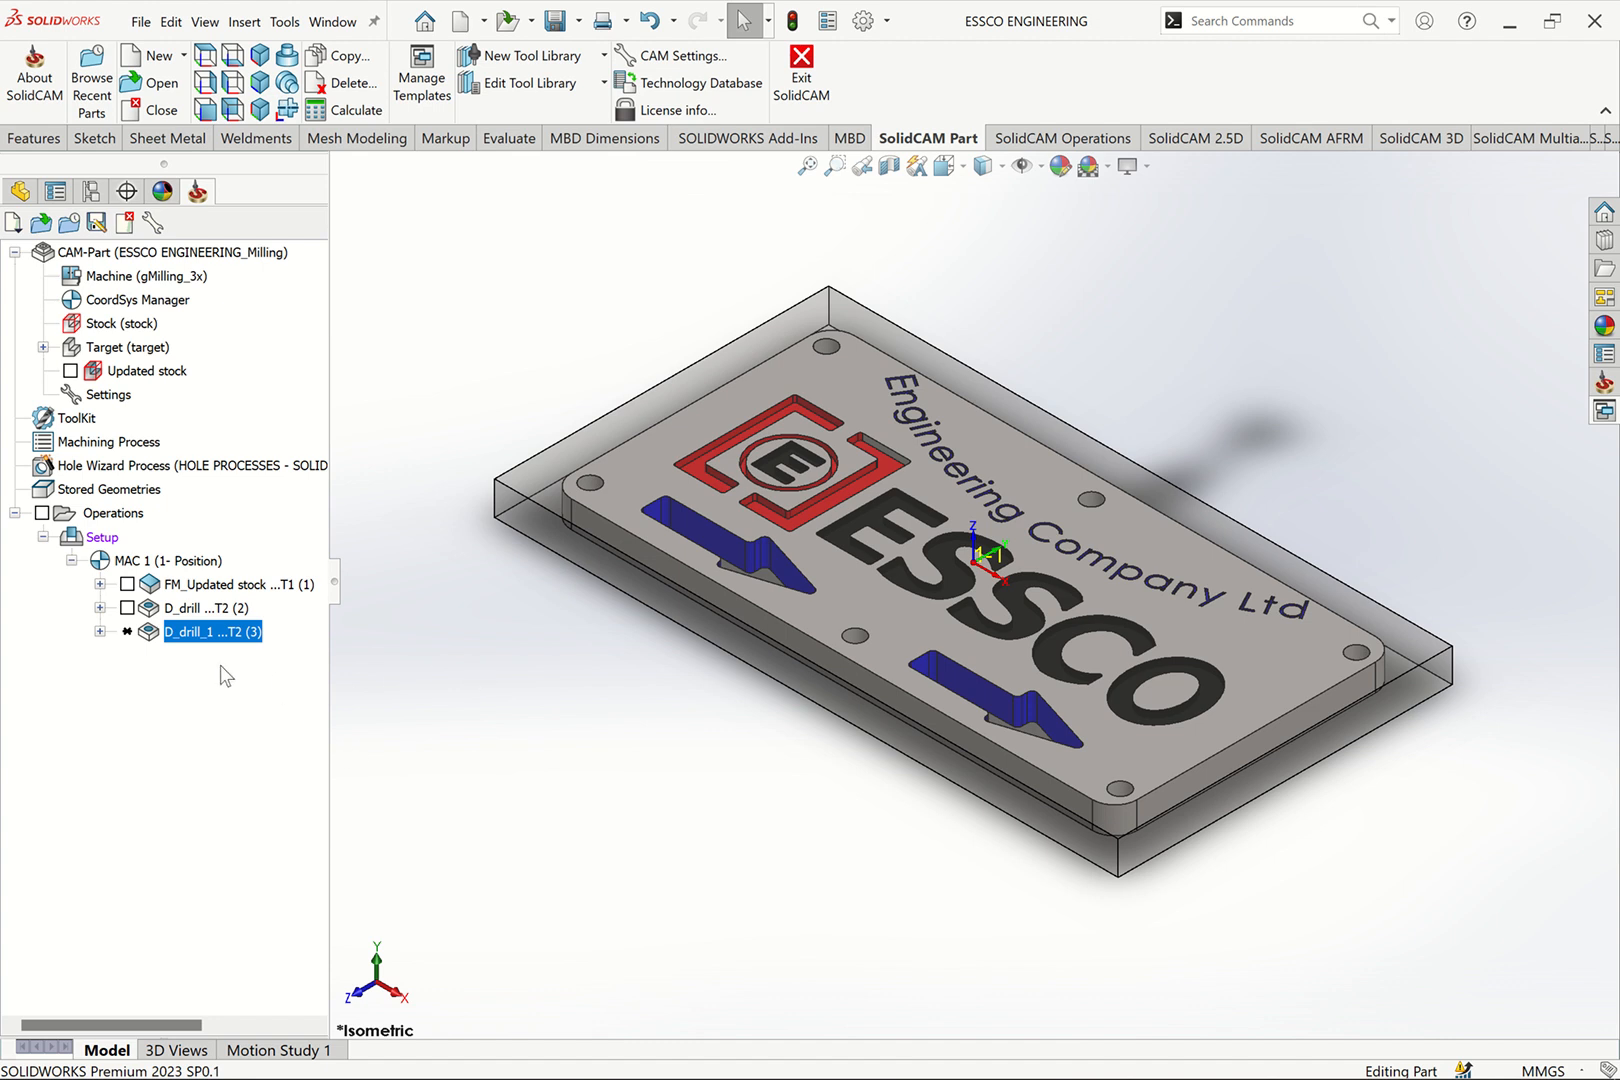
Edit the duplicated operation D_drill_1 and add a 6 mm drill to the toolkit for it
{"action": "right_click", "coordinate": [236, 635]}
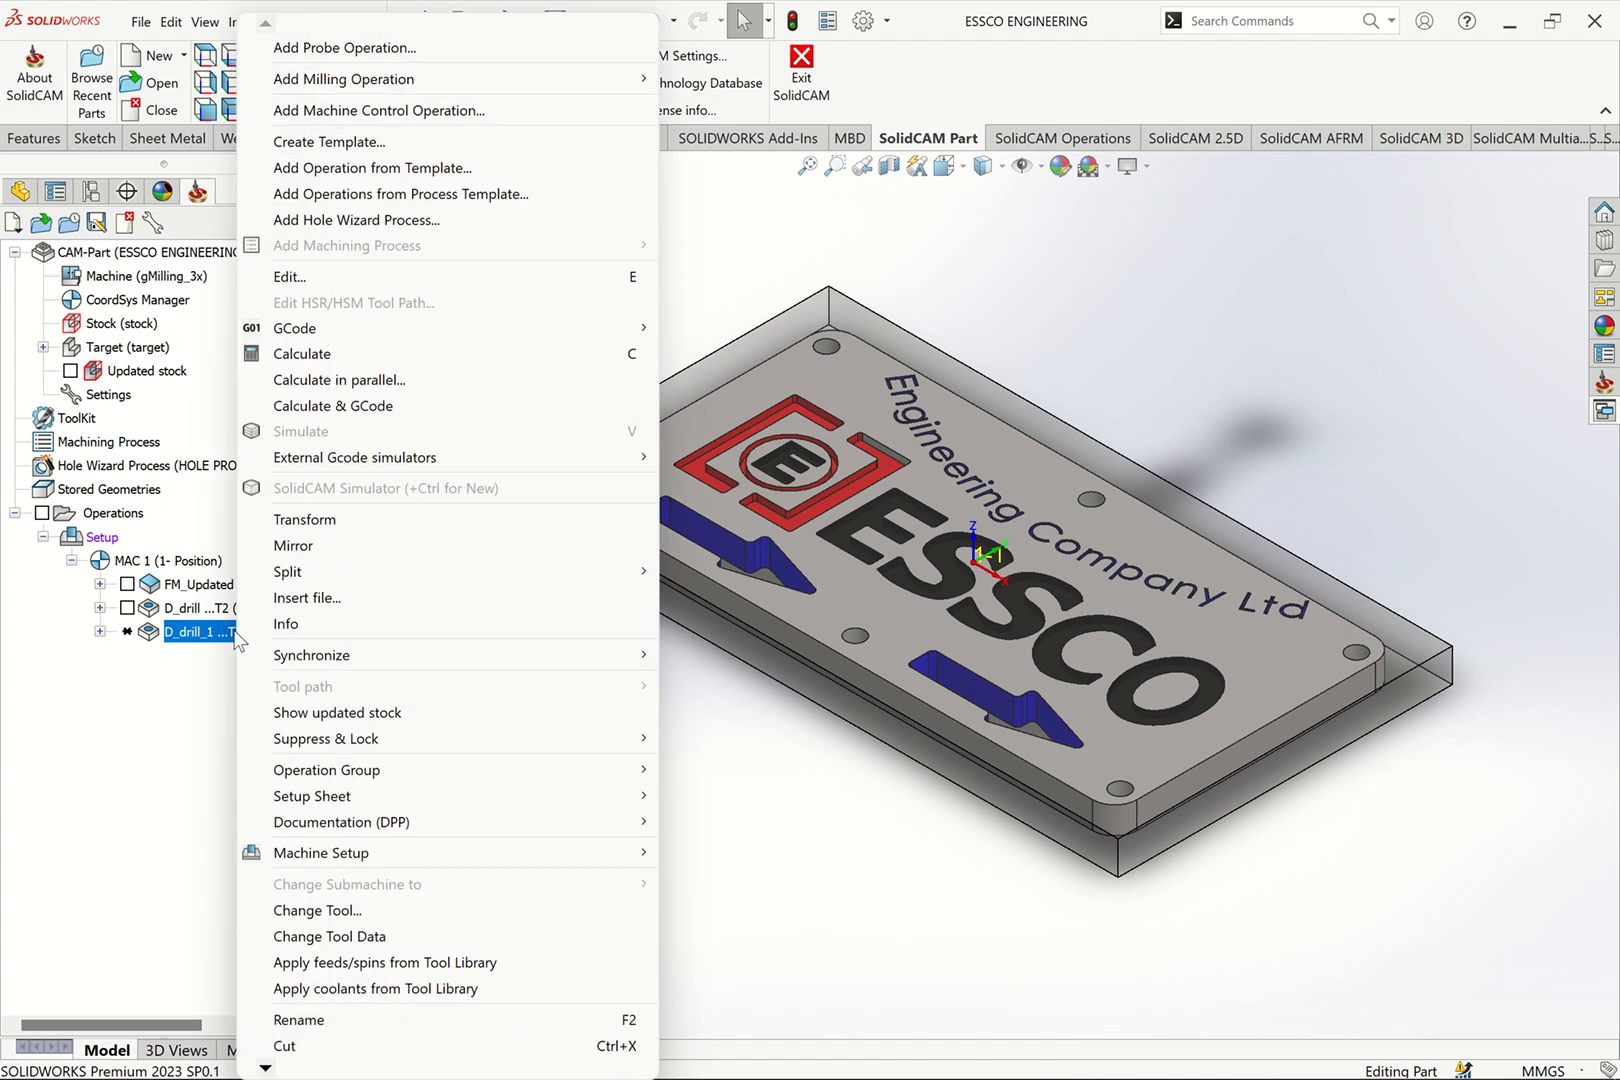
{"action": "left_click", "coordinate": [342, 280]}
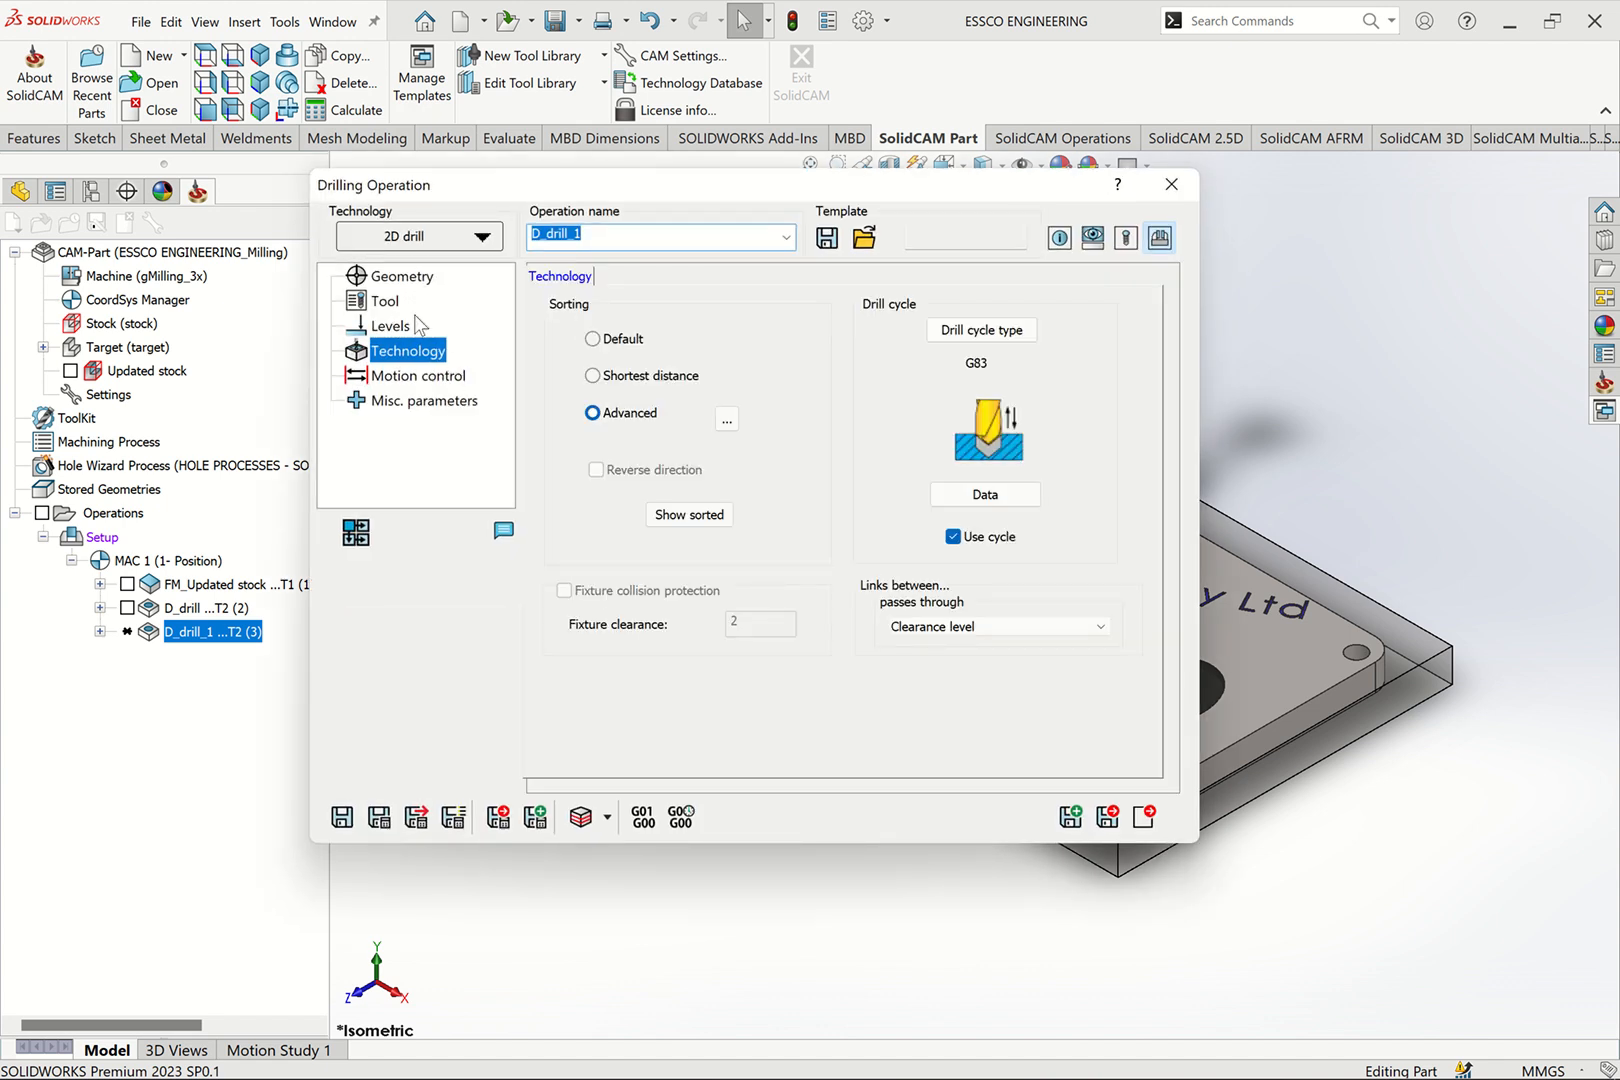
{"action": "left_click", "coordinate": [417, 287]}
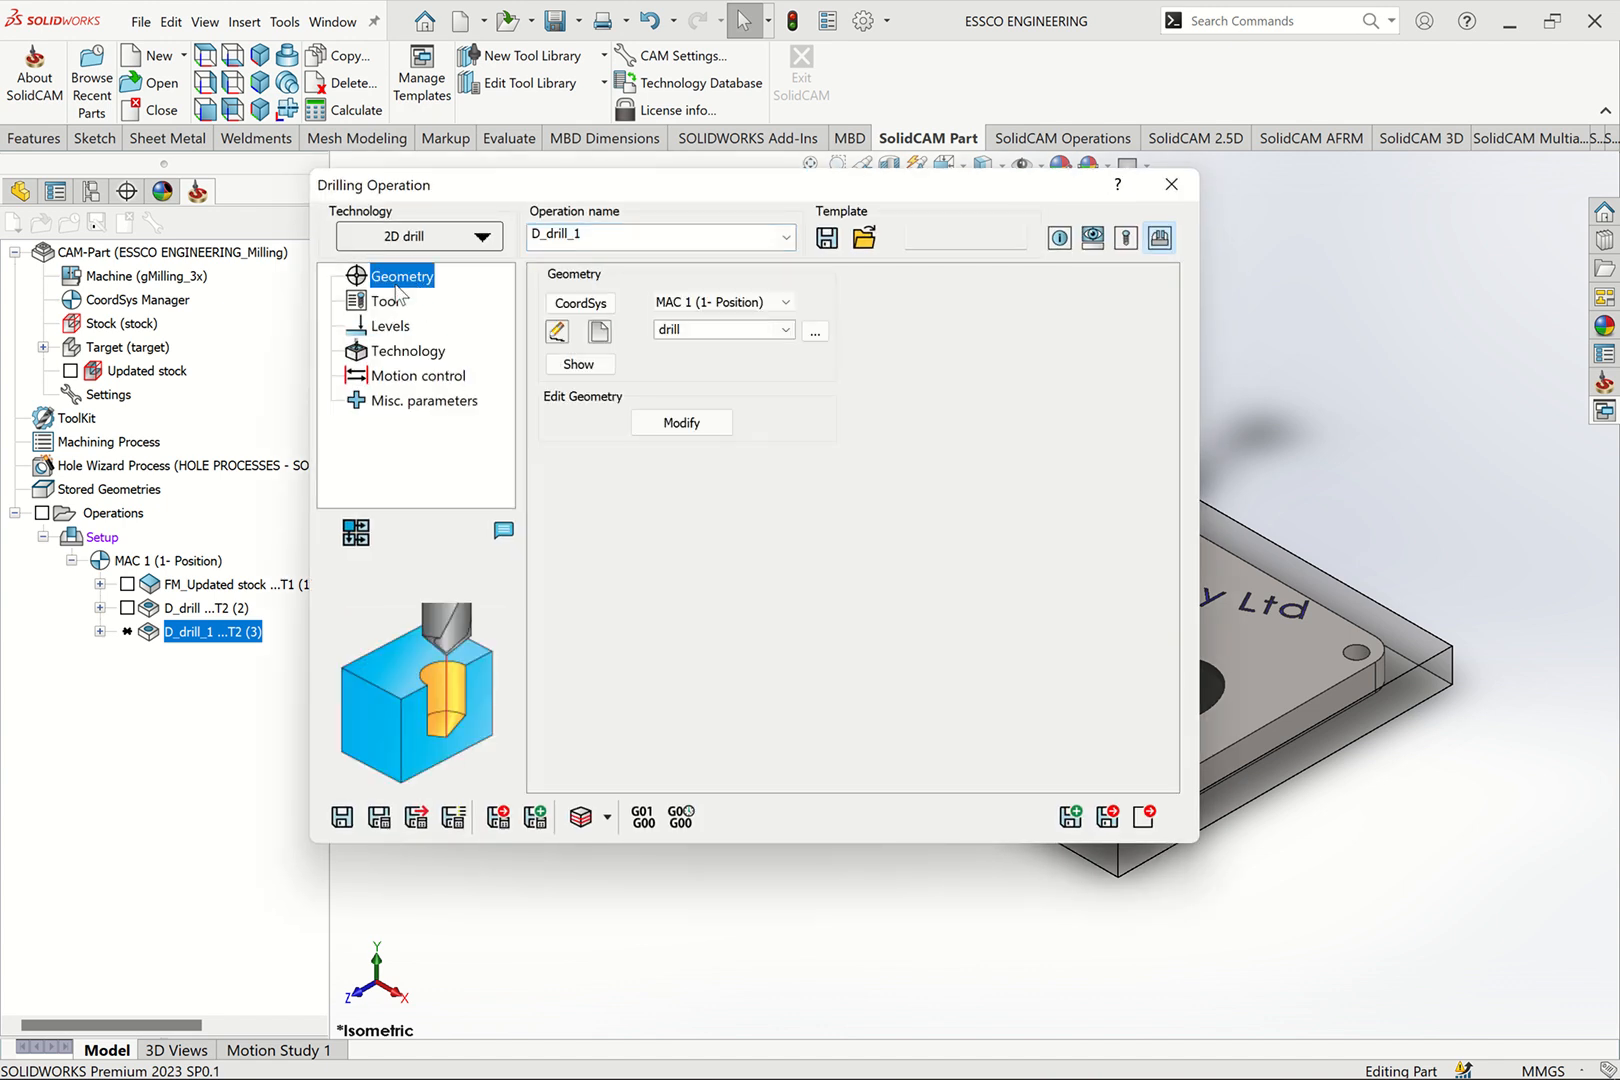
{"action": "left_click", "coordinate": [396, 299]}
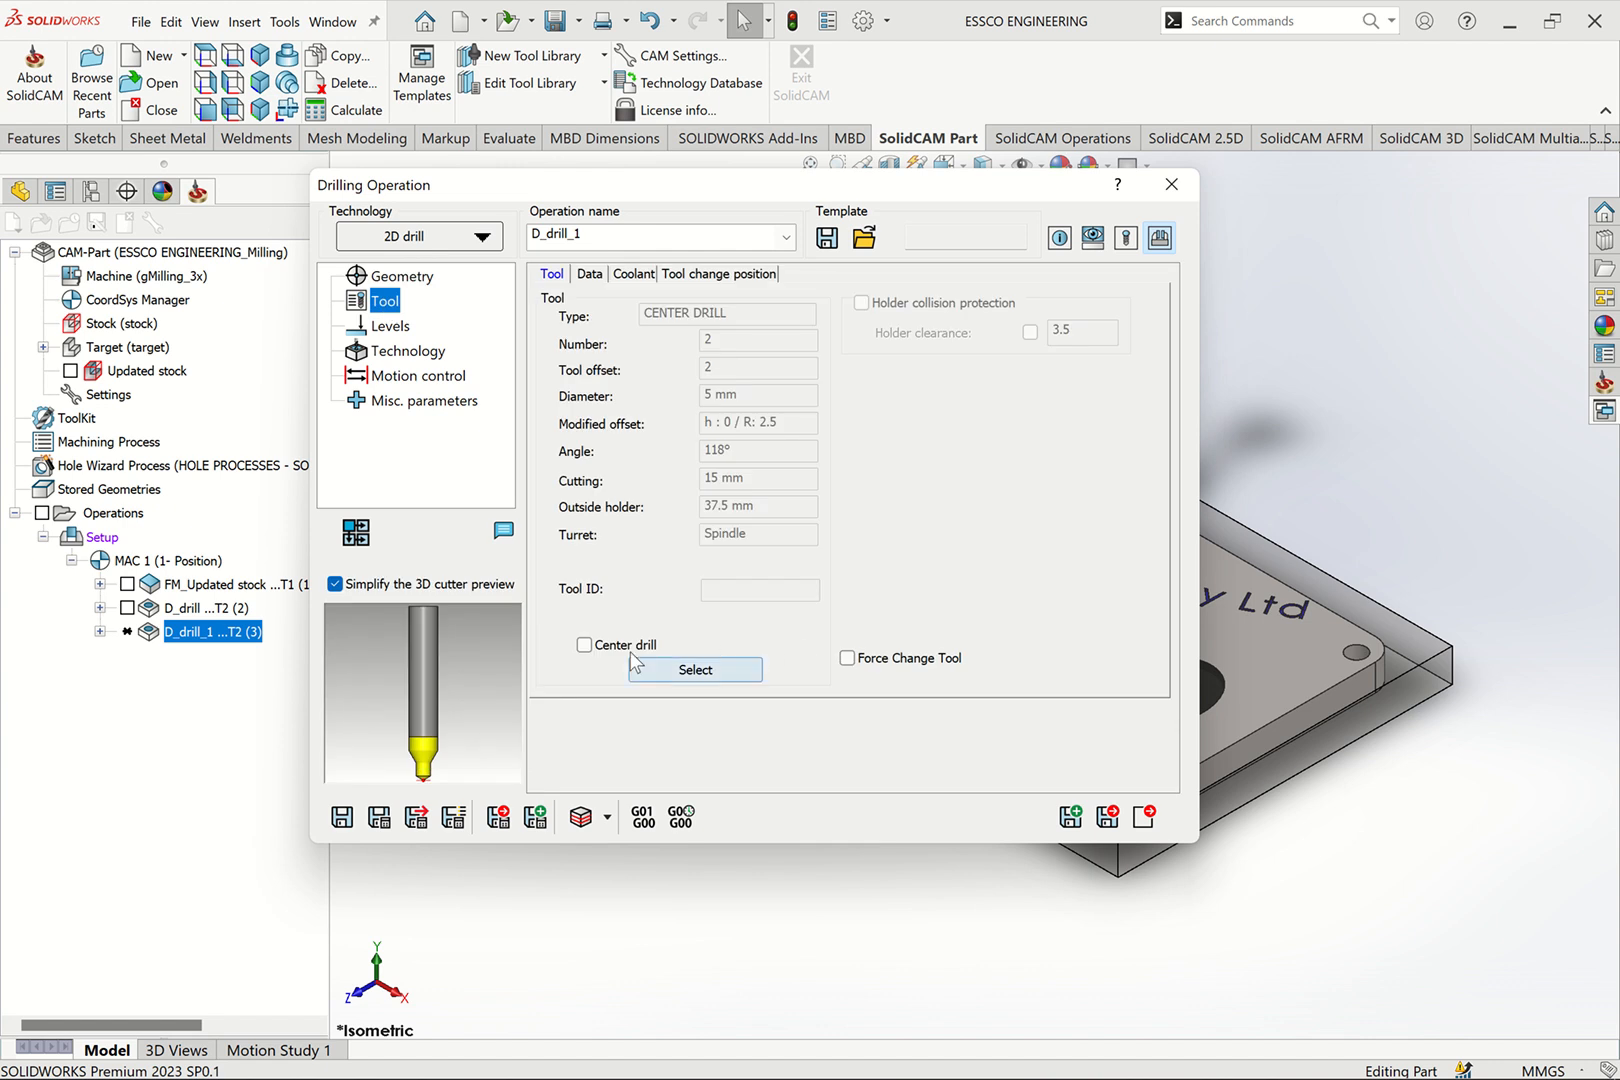
{"action": "left_click", "coordinate": [698, 670]}
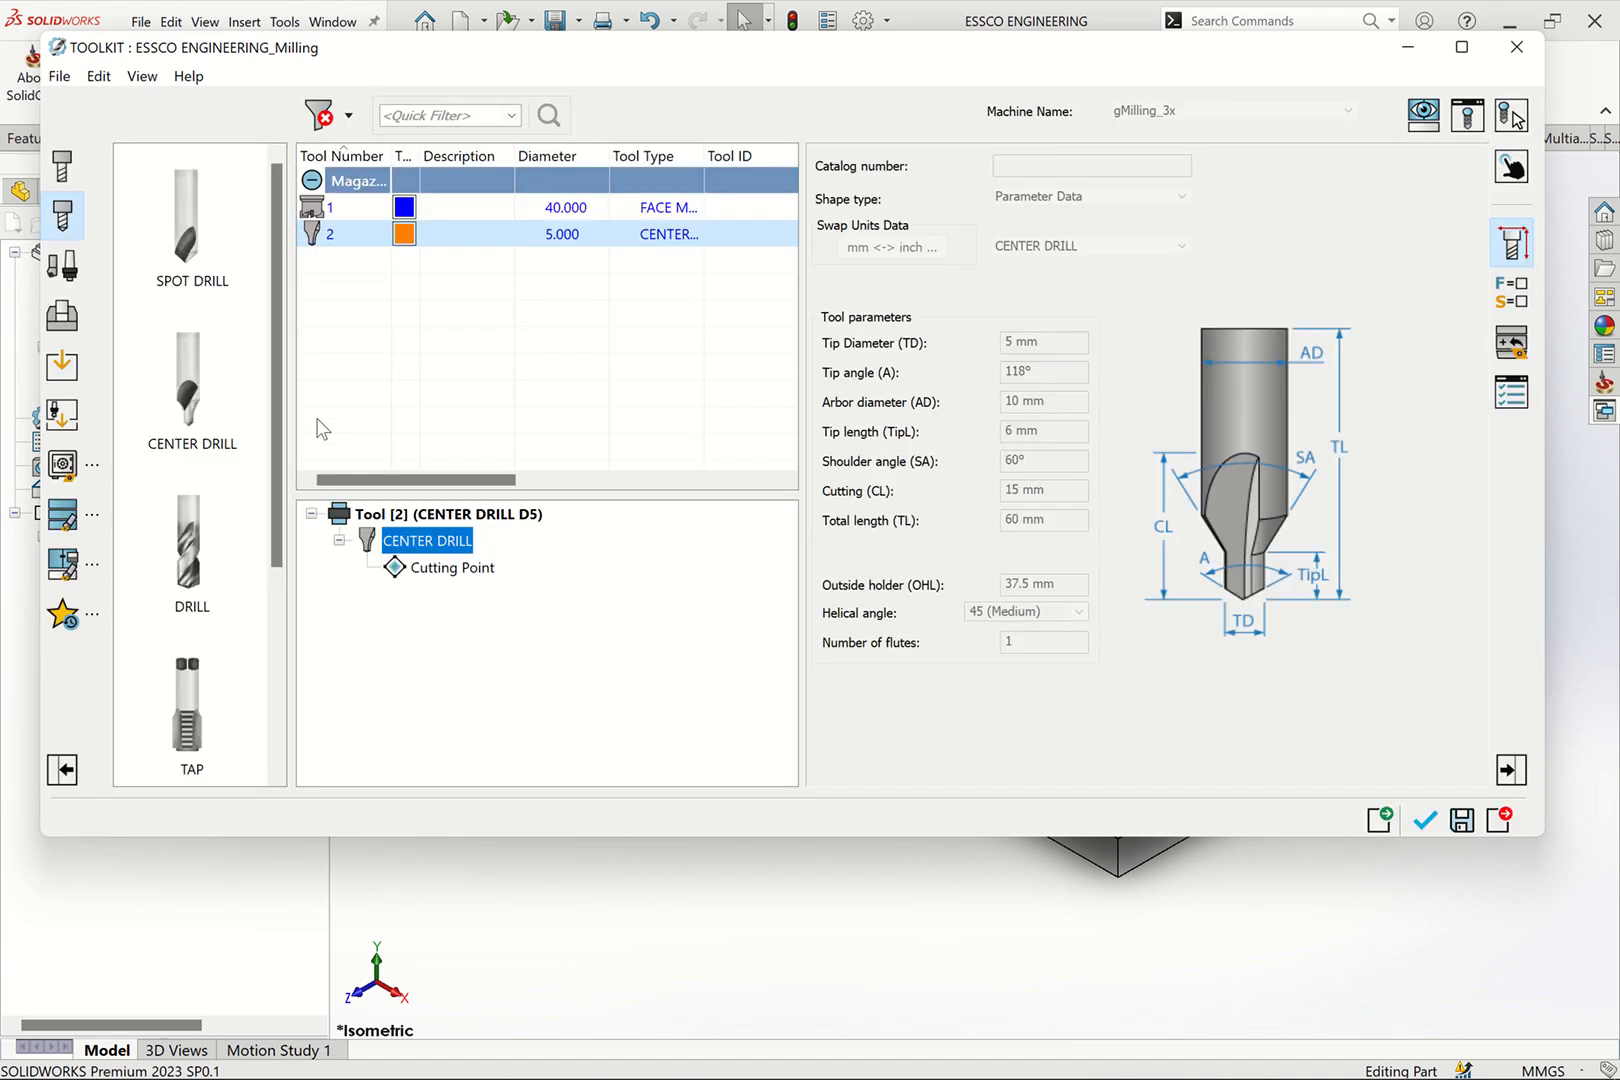
{"action": "left_click", "coordinate": [203, 555]}
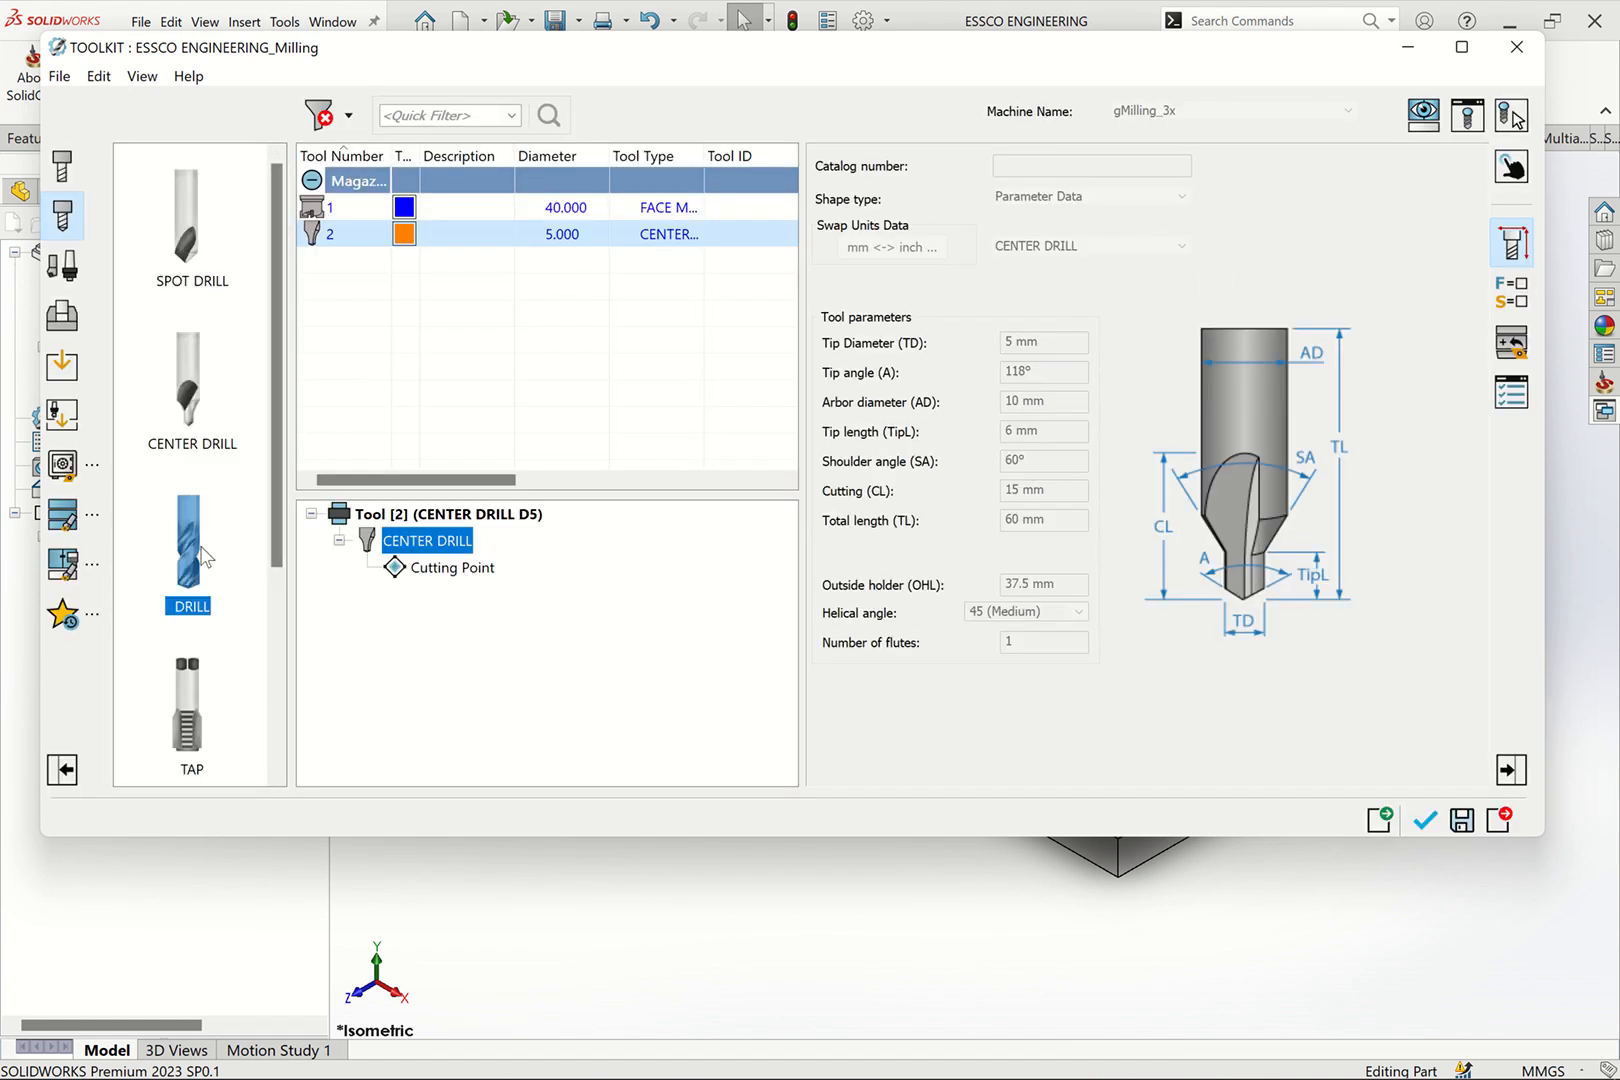
{"action": "double_click", "coordinate": [203, 555]}
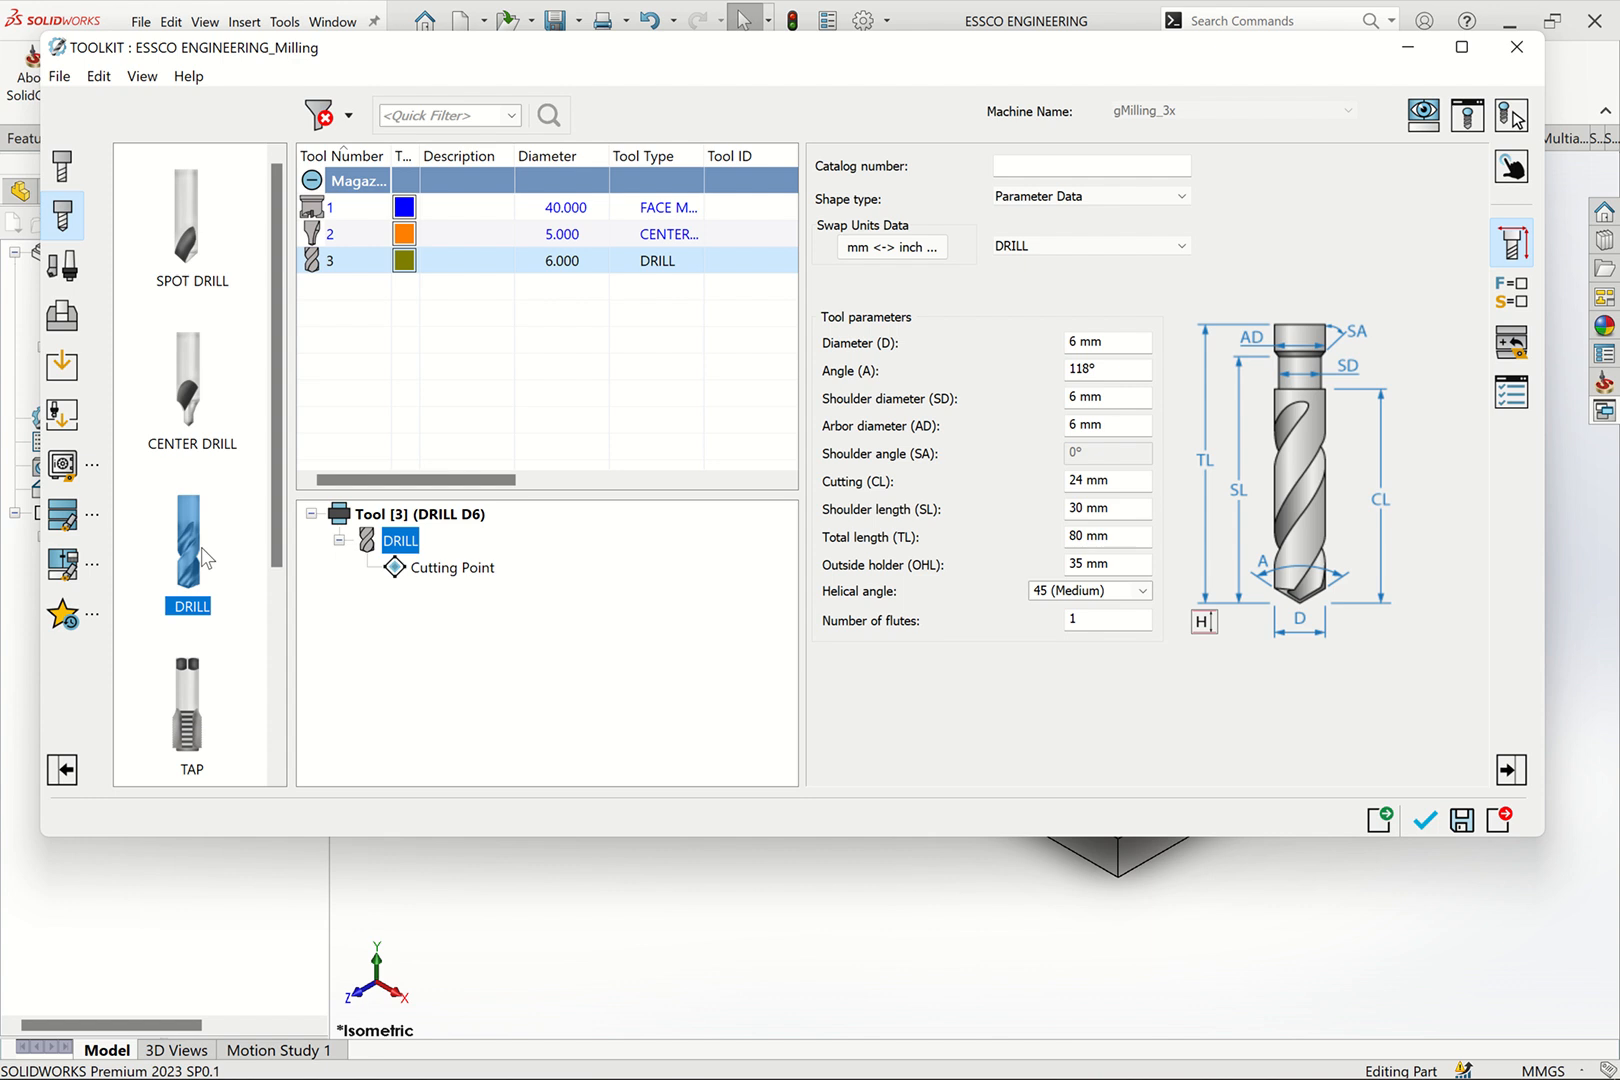
{"action": "double_click", "coordinate": [201, 547]}
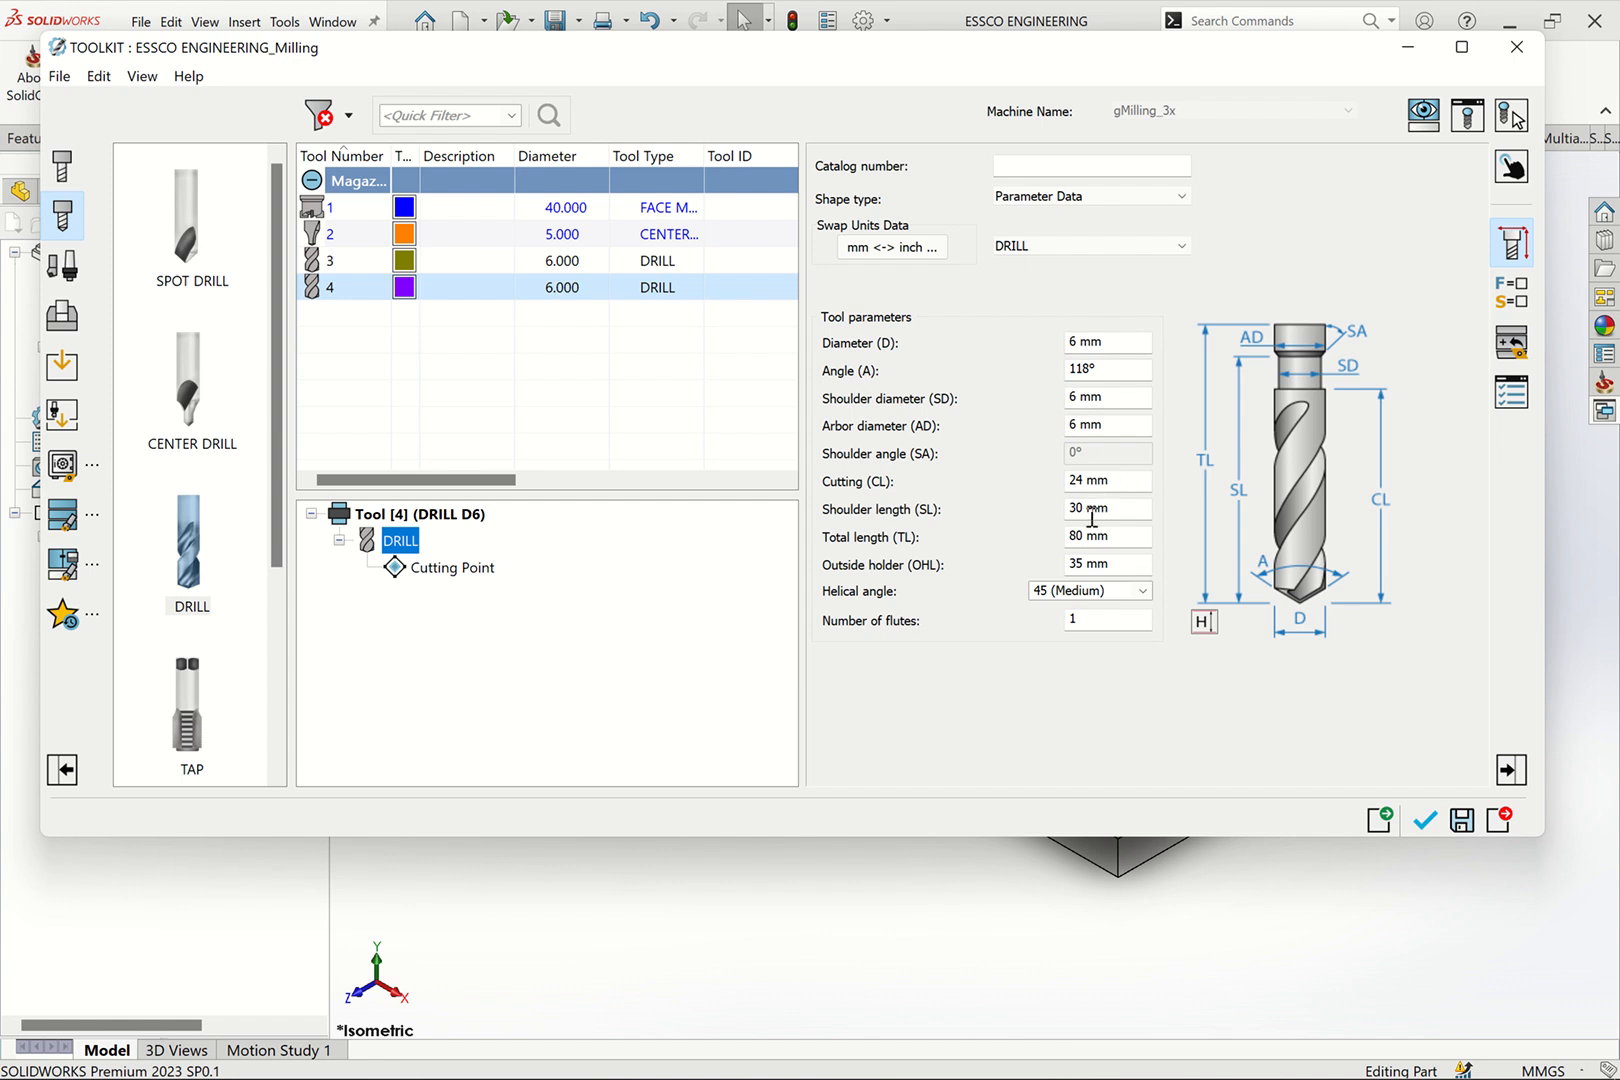
Turn off the 6 mm drill's separate finish feed and spin, set Feed XY to 700, change the spin rate, and assign it to D_drill_1
{"action": "left_click", "coordinate": [1513, 298]}
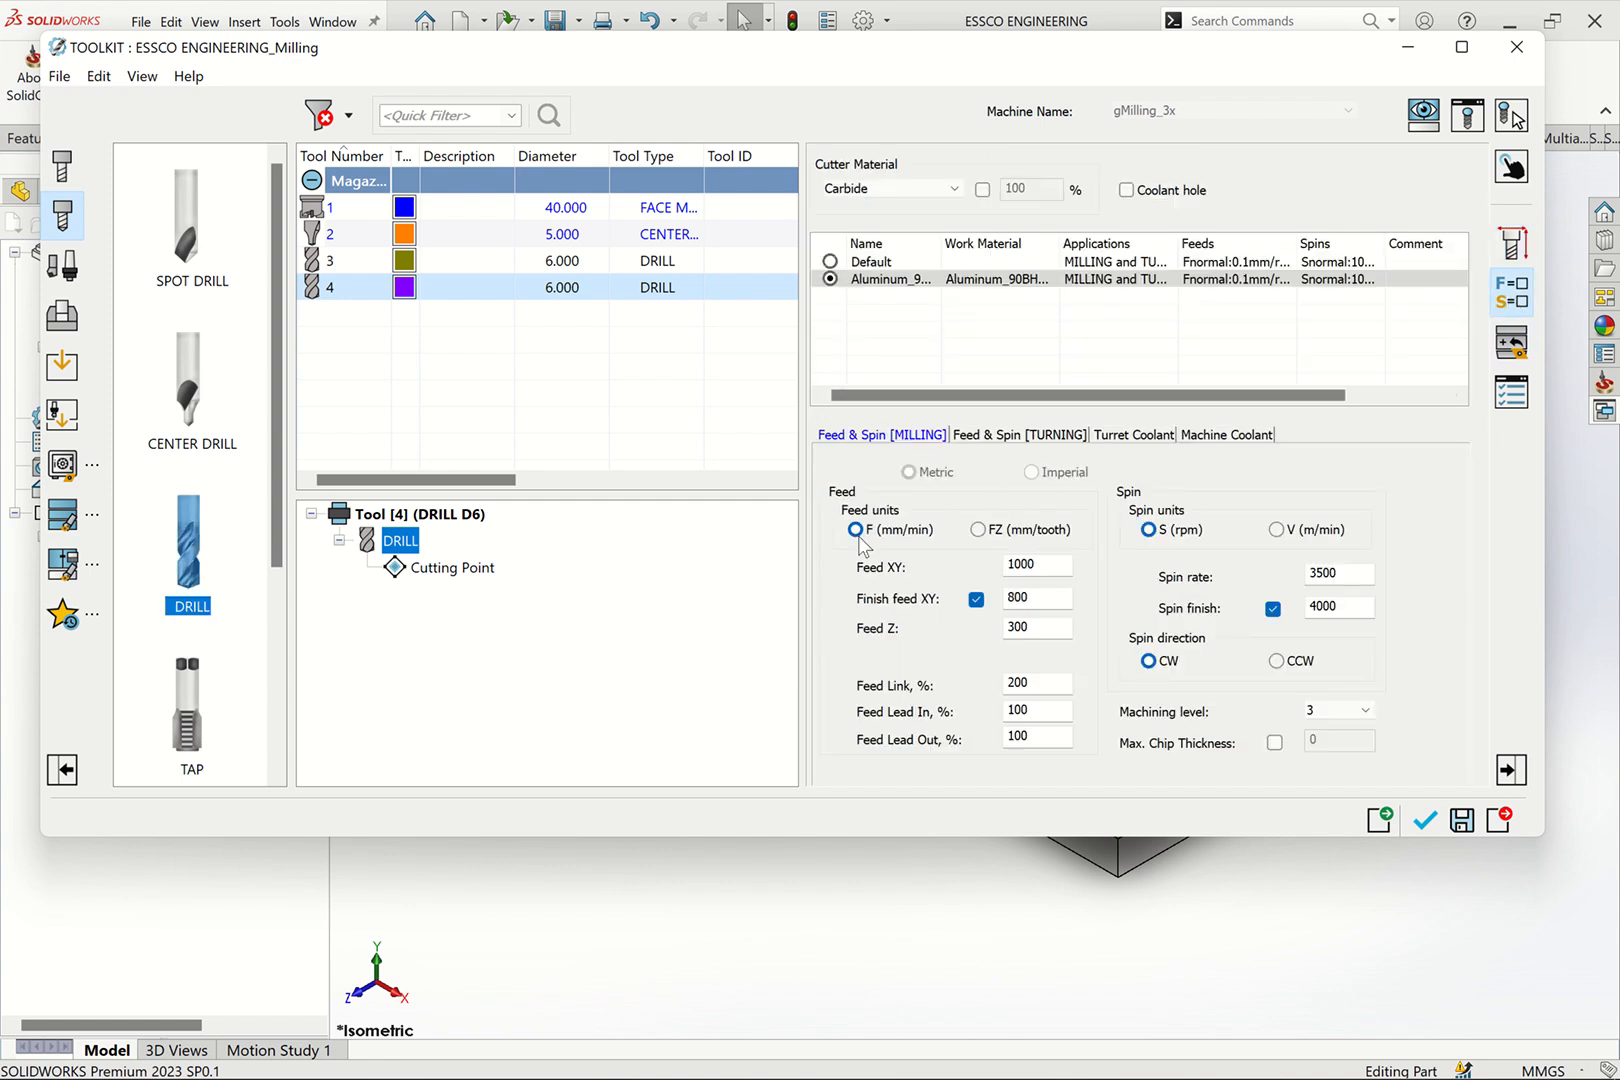
{"action": "left_click", "coordinate": [976, 599]}
{"action": "left_click", "coordinate": [1273, 608]}
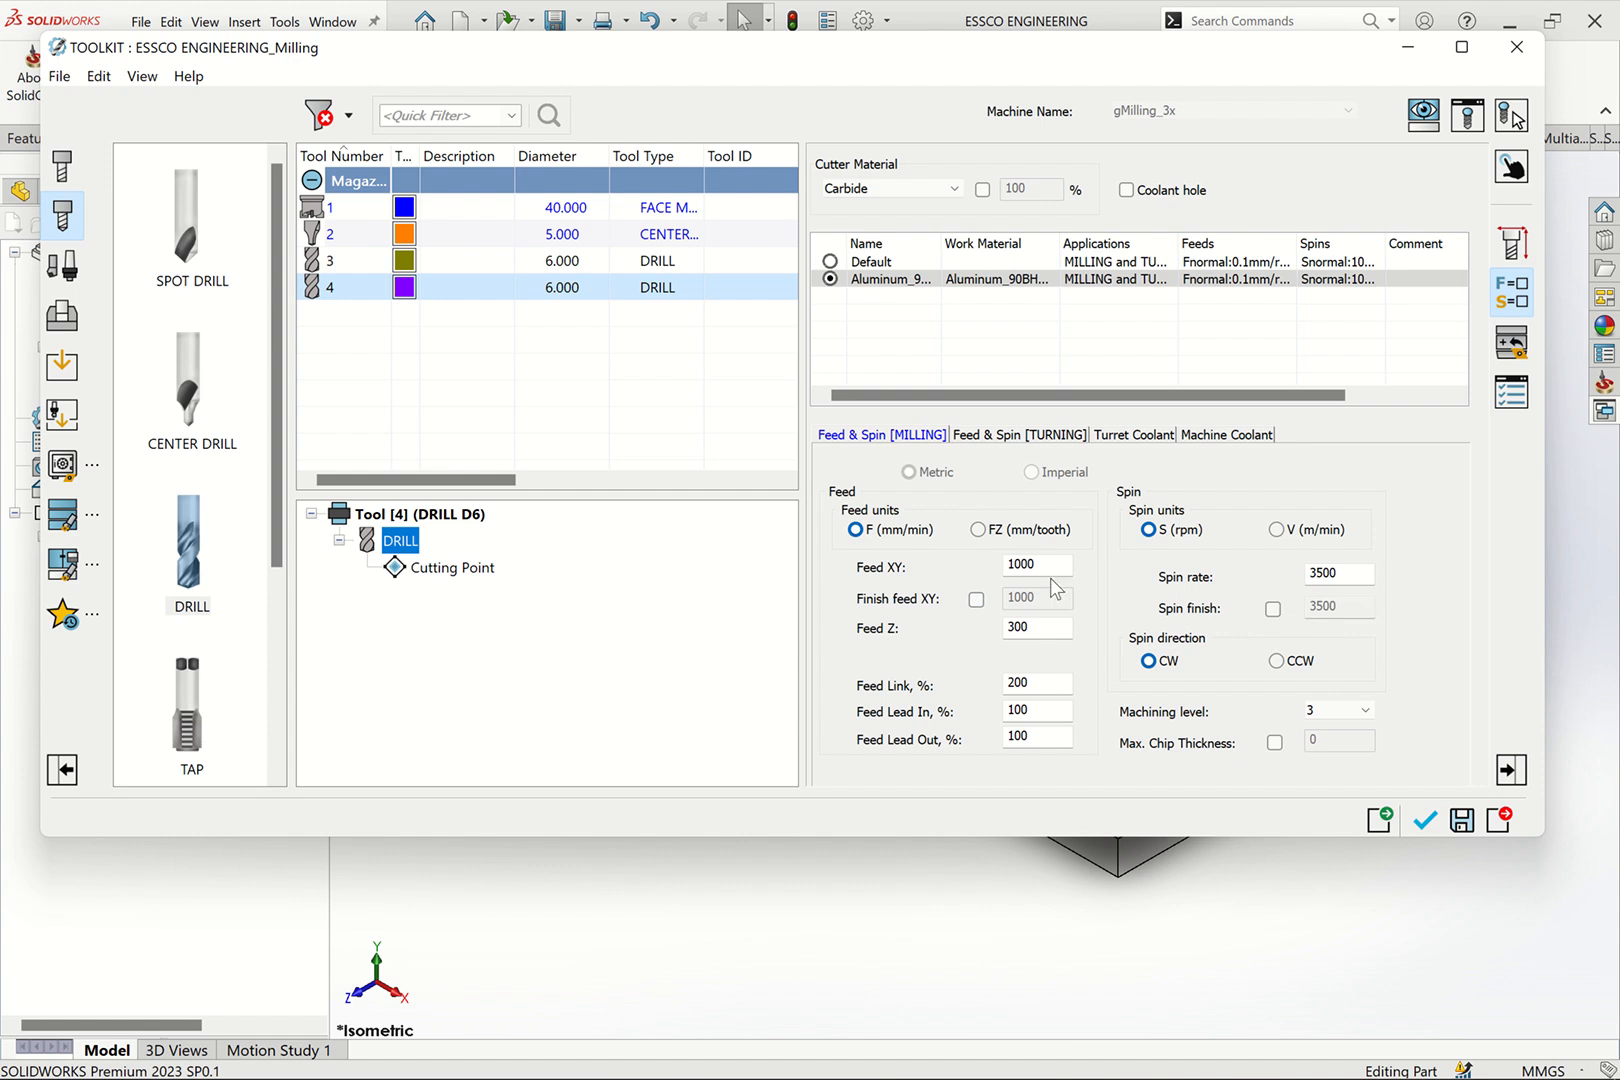
{"action": "double_click", "coordinate": [1040, 563]}
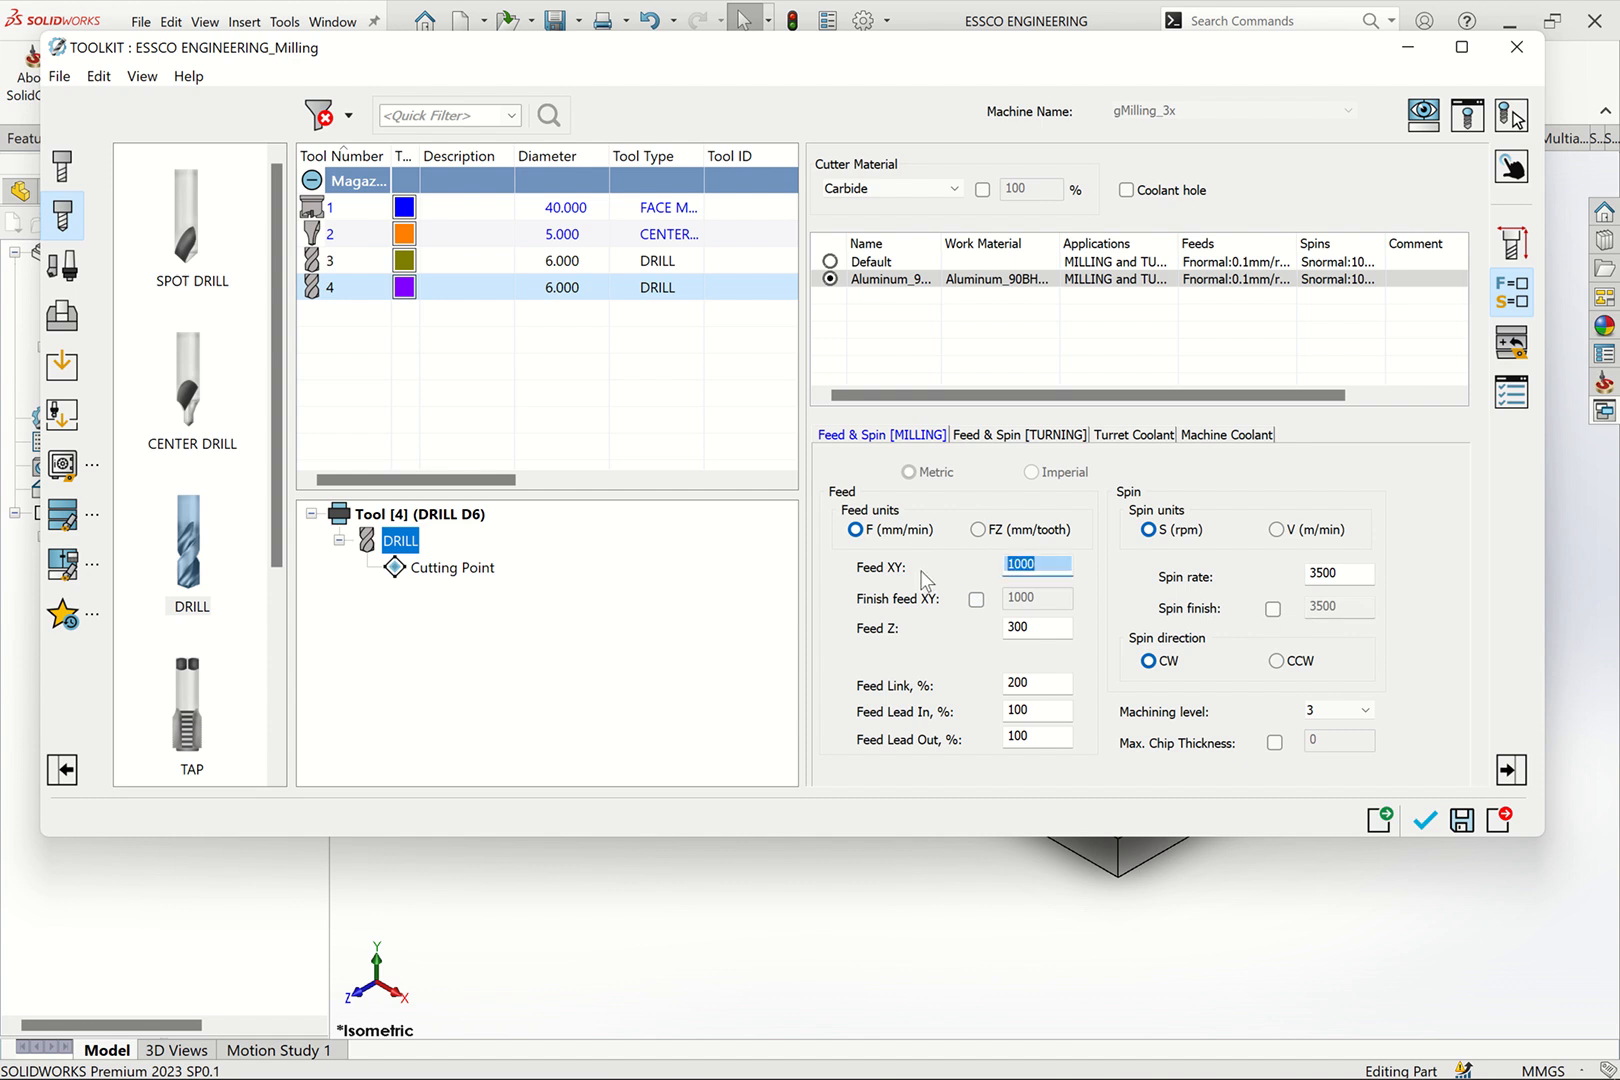
{"action": "type", "text": "7"}
{"action": "double_click", "coordinate": [1323, 574]}
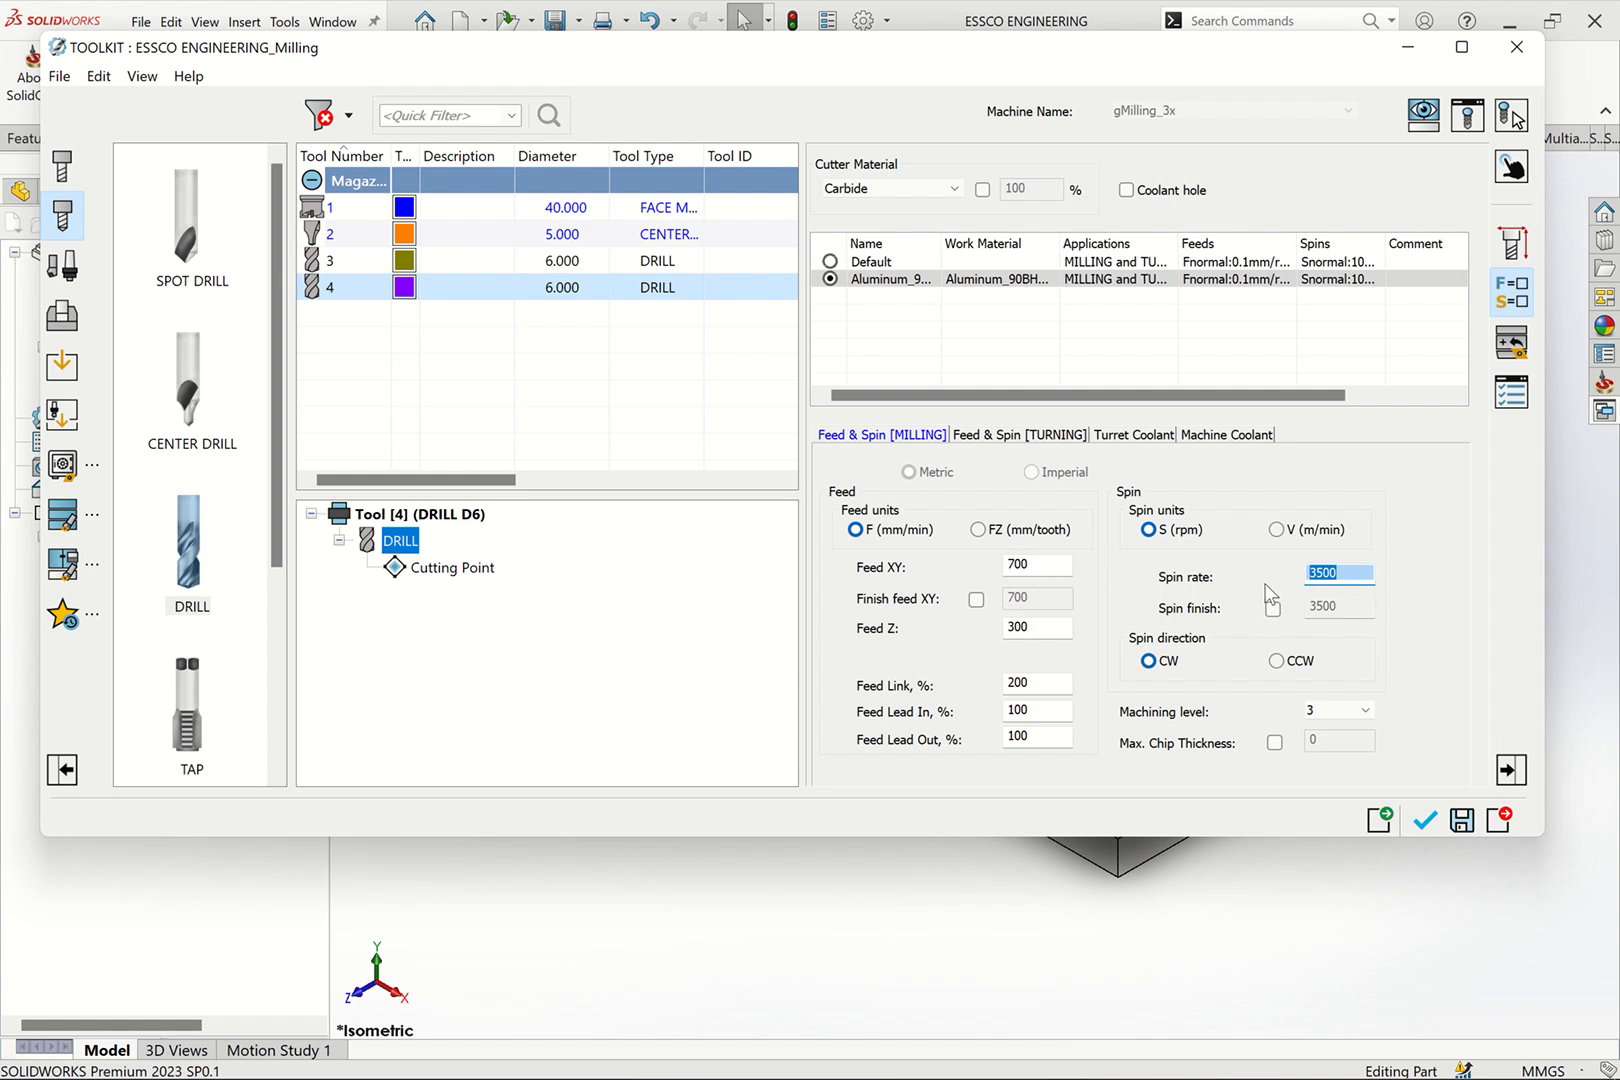
{"action": "type", "text": "4"}
{"action": "type", "text": "3"}
{"action": "left_click", "coordinate": [1424, 820]}
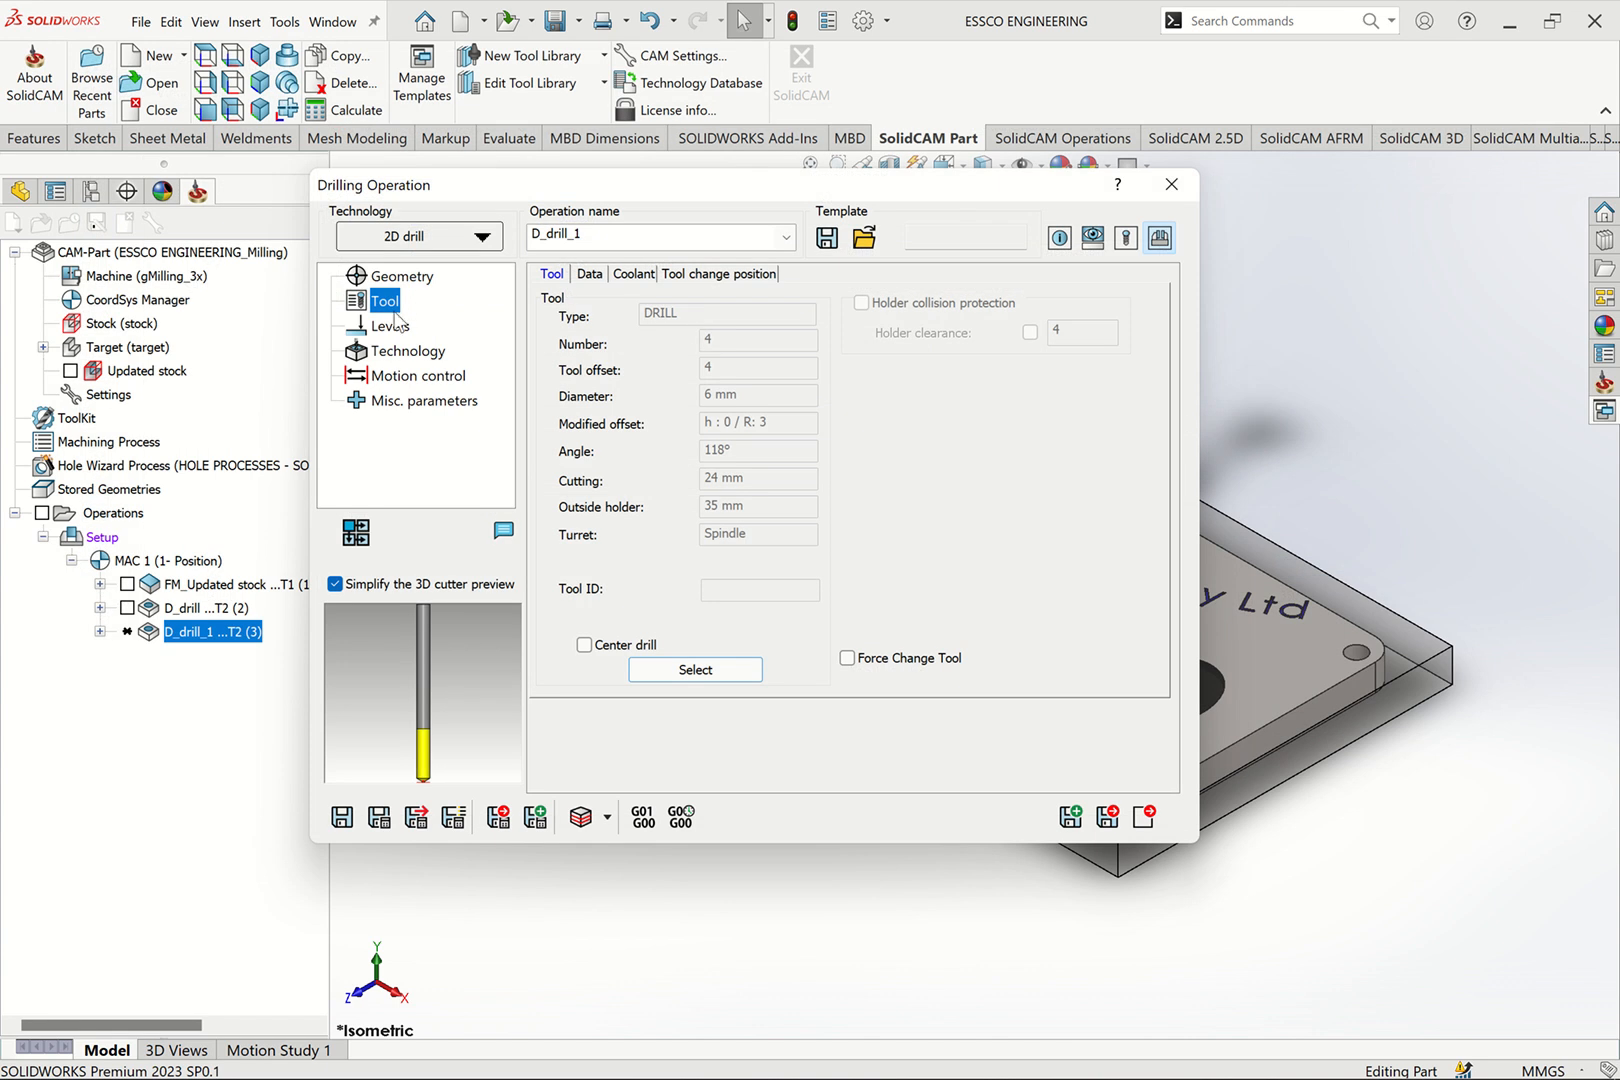
Pick the plate's underside as the drill depth of D_drill_1 and set the depth delta to -3
{"action": "left_click", "coordinate": [425, 329]}
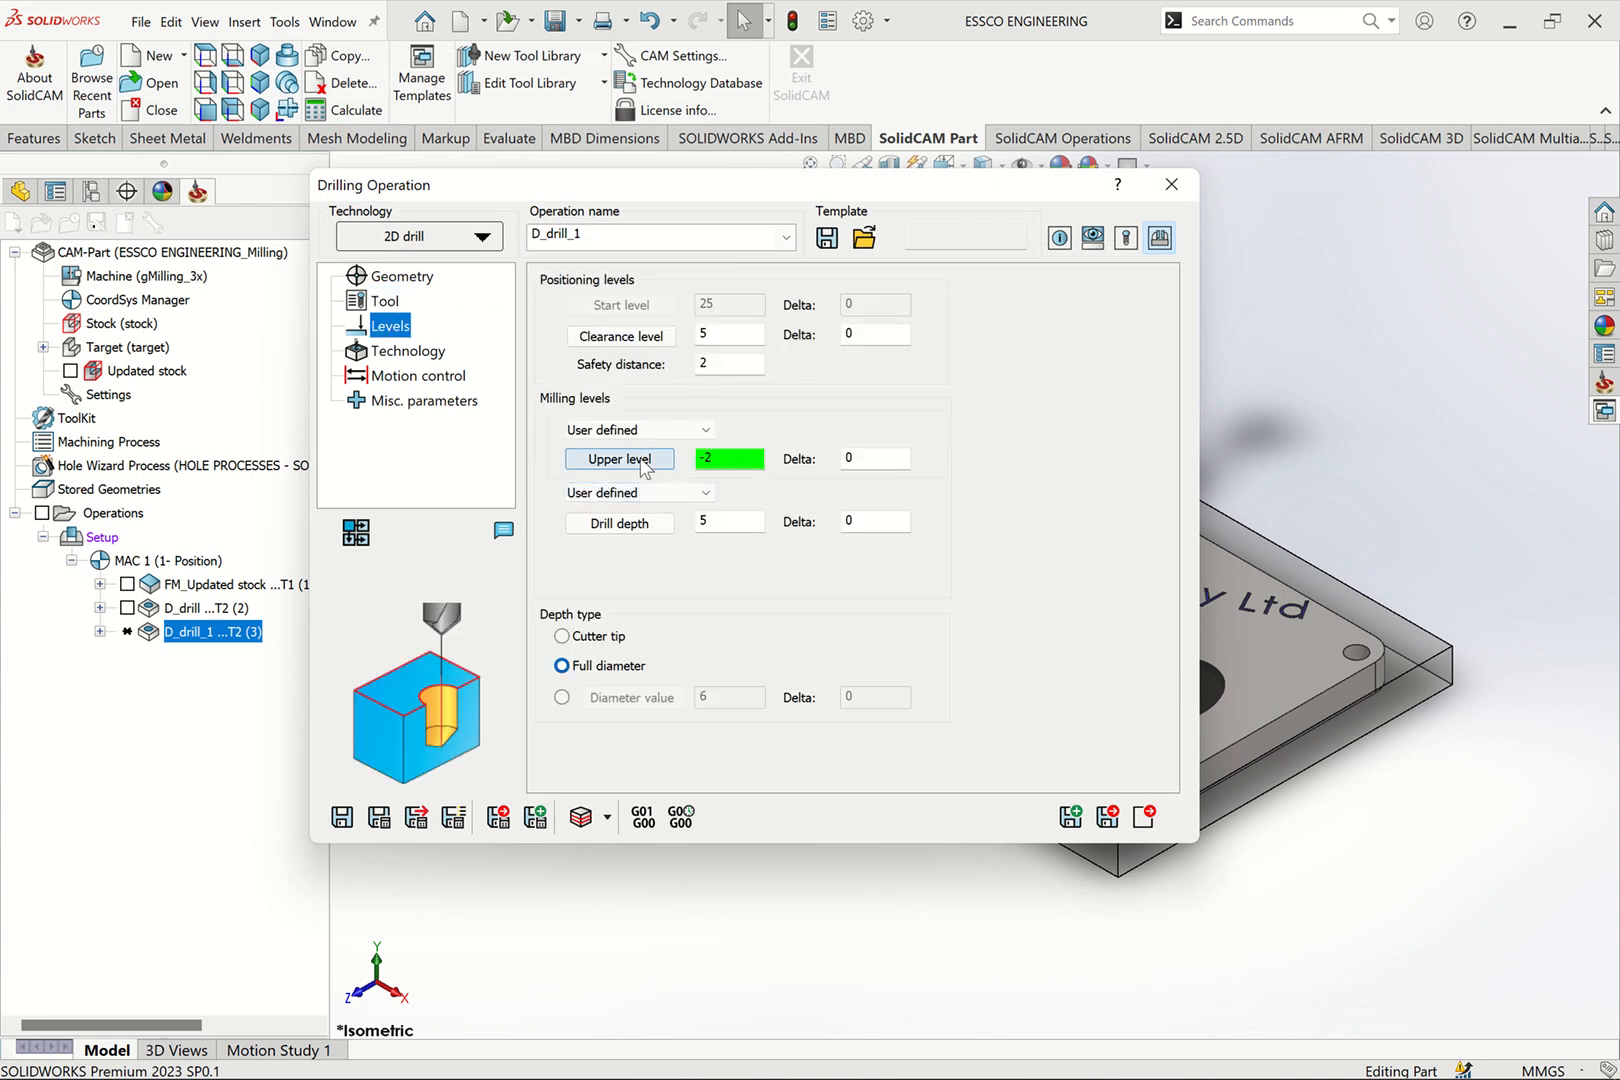
{"action": "left_click", "coordinate": [620, 522]}
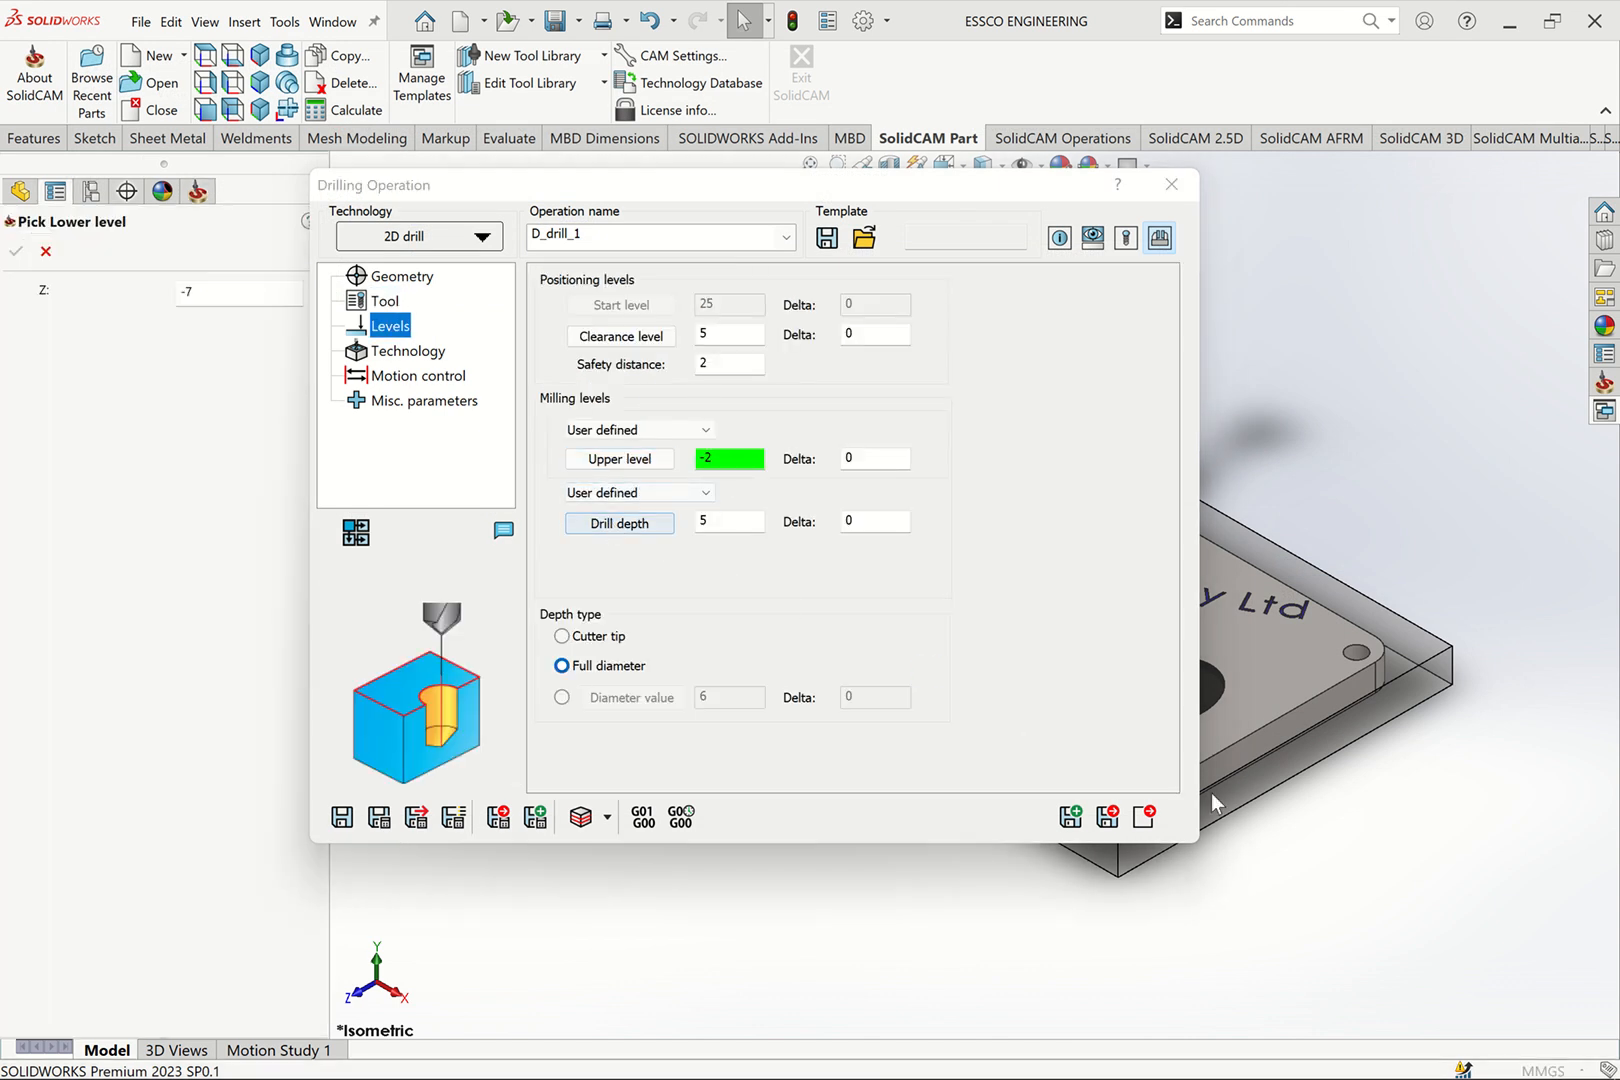
{"action": "key", "text": "Up"}
{"action": "key", "text": "Up"}
{"action": "key", "text": "Up"}
{"action": "key", "text": "Up"}
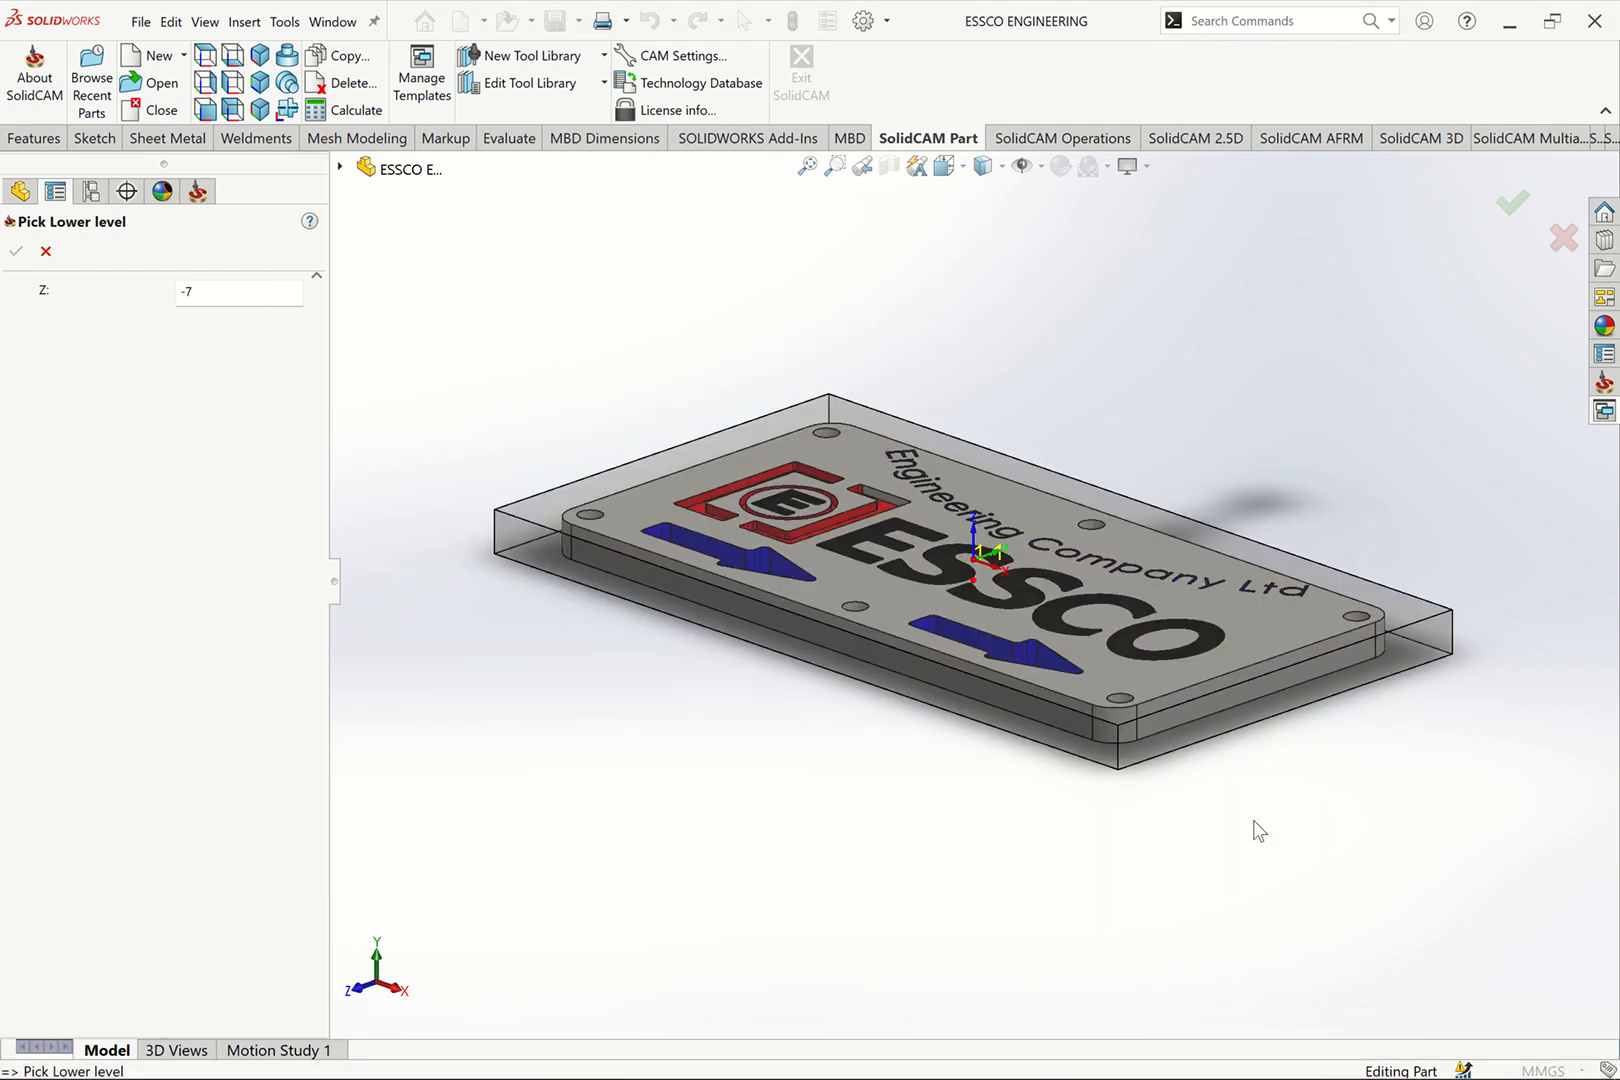
{"action": "left_click", "coordinate": [1385, 564]}
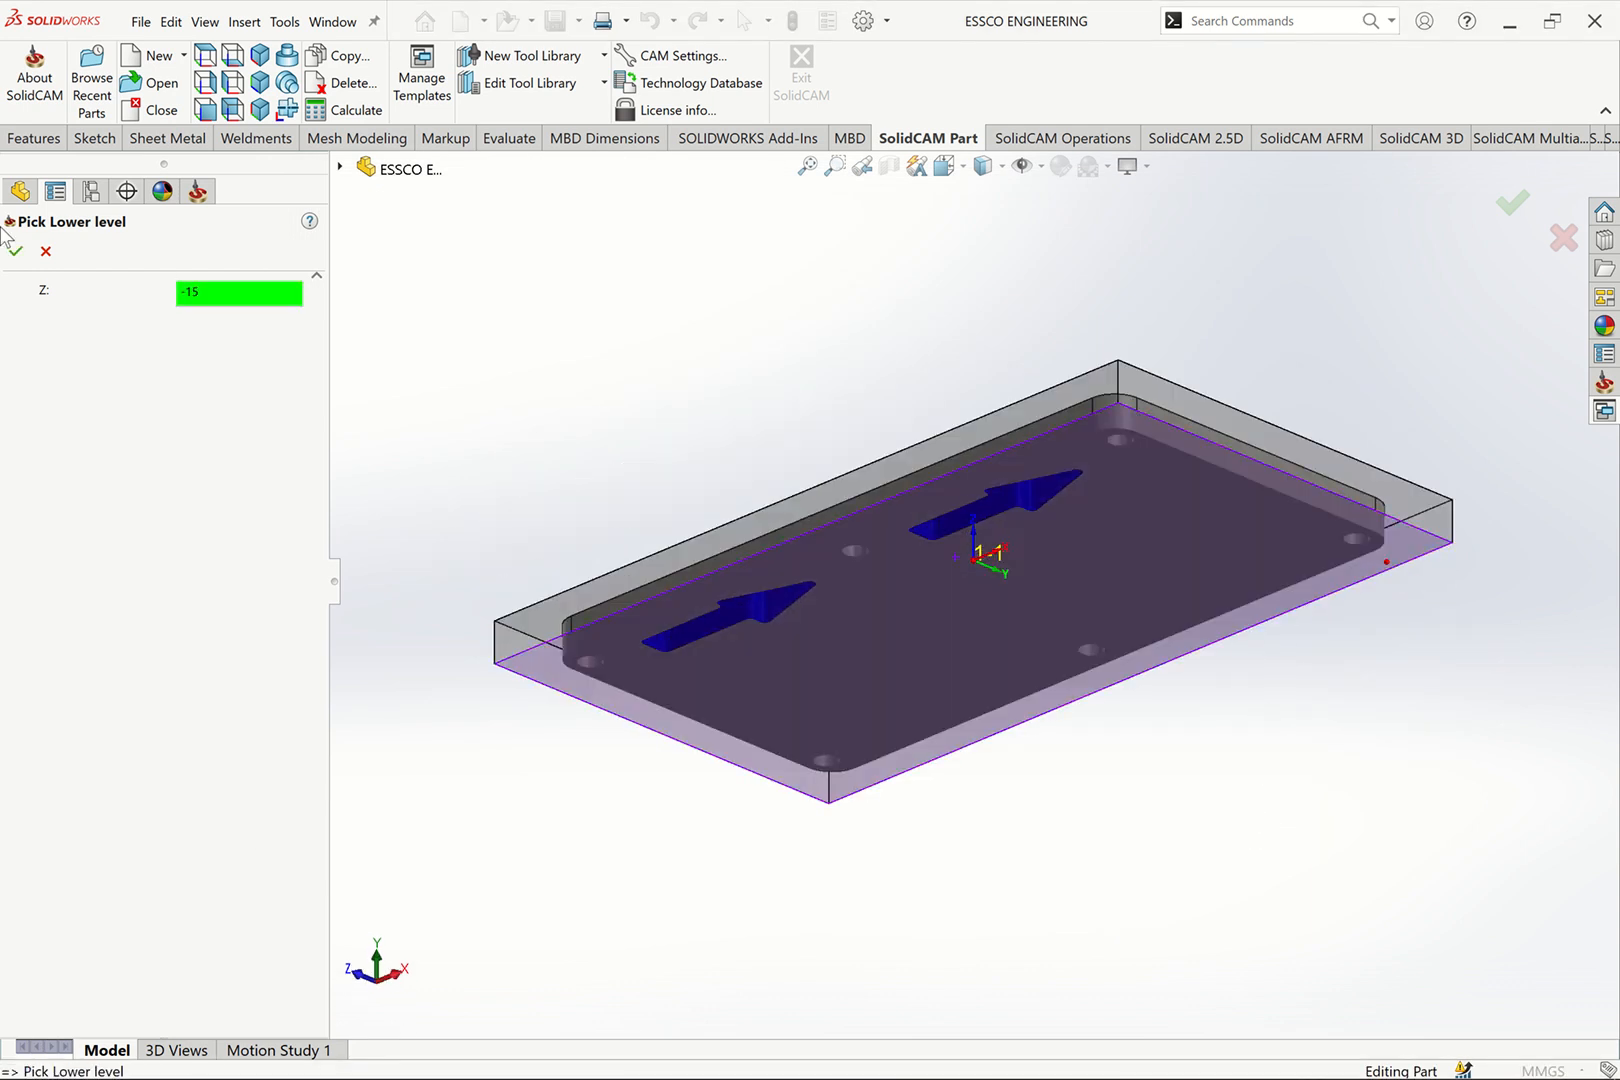
{"action": "left_click", "coordinate": [16, 251]}
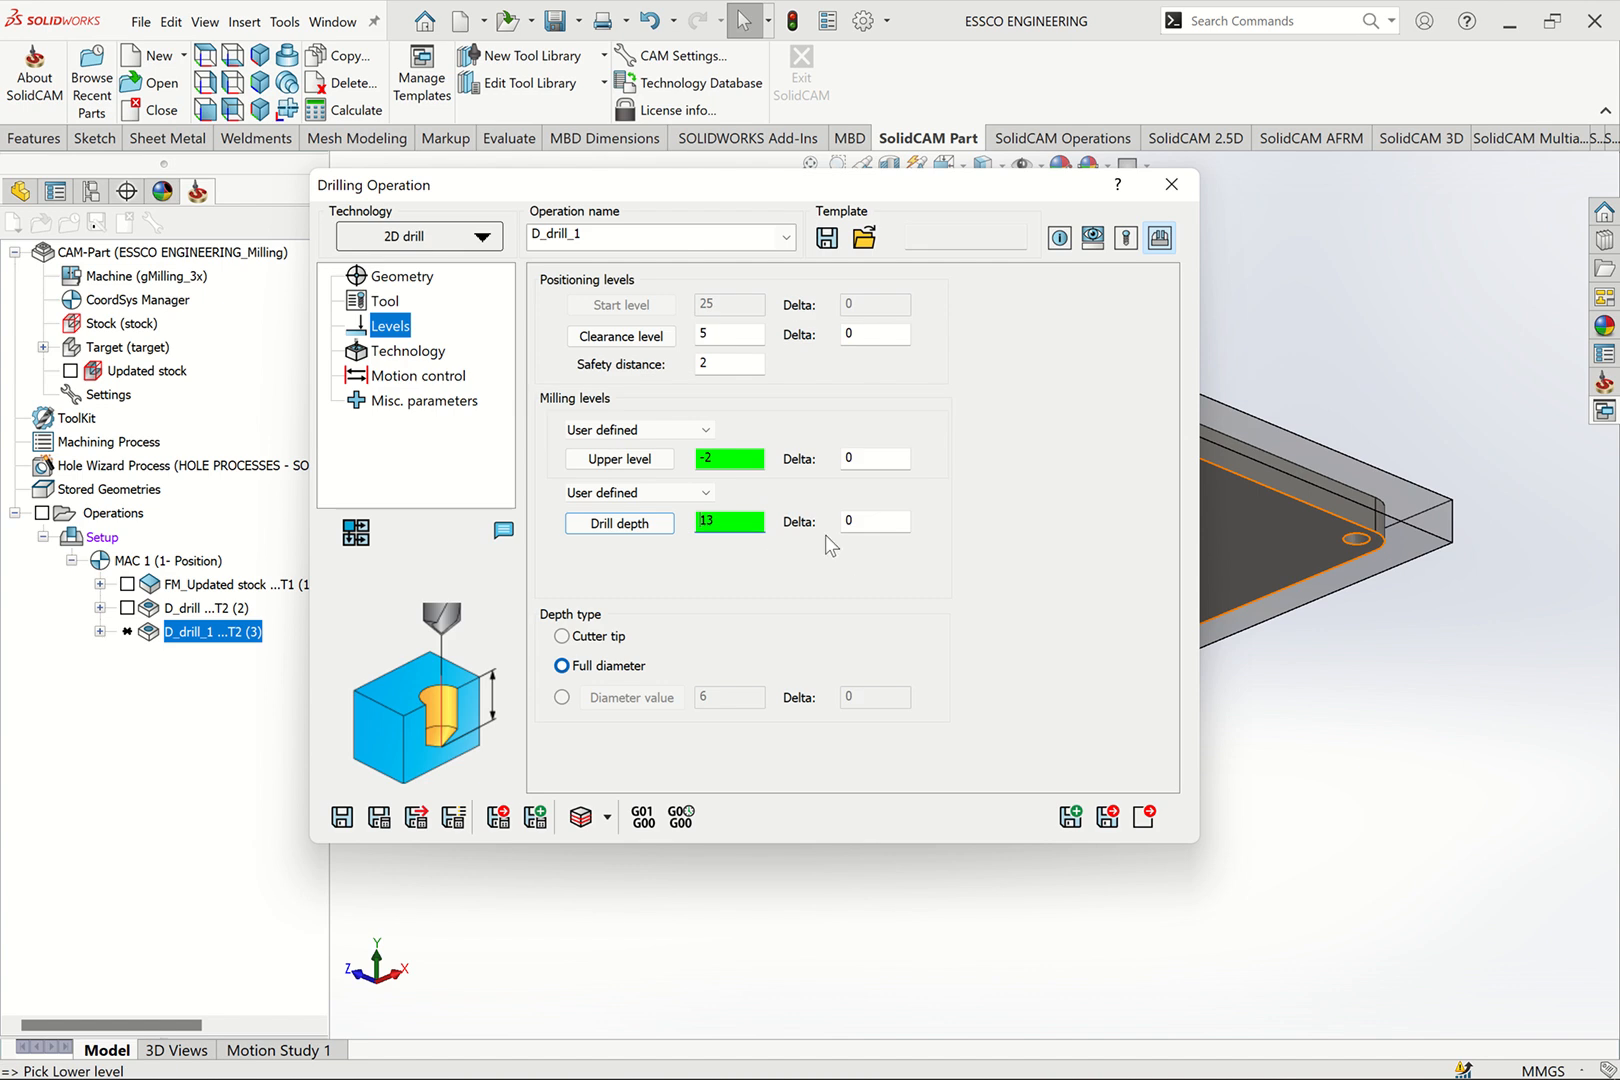
{"action": "left_click", "coordinate": [864, 520]}
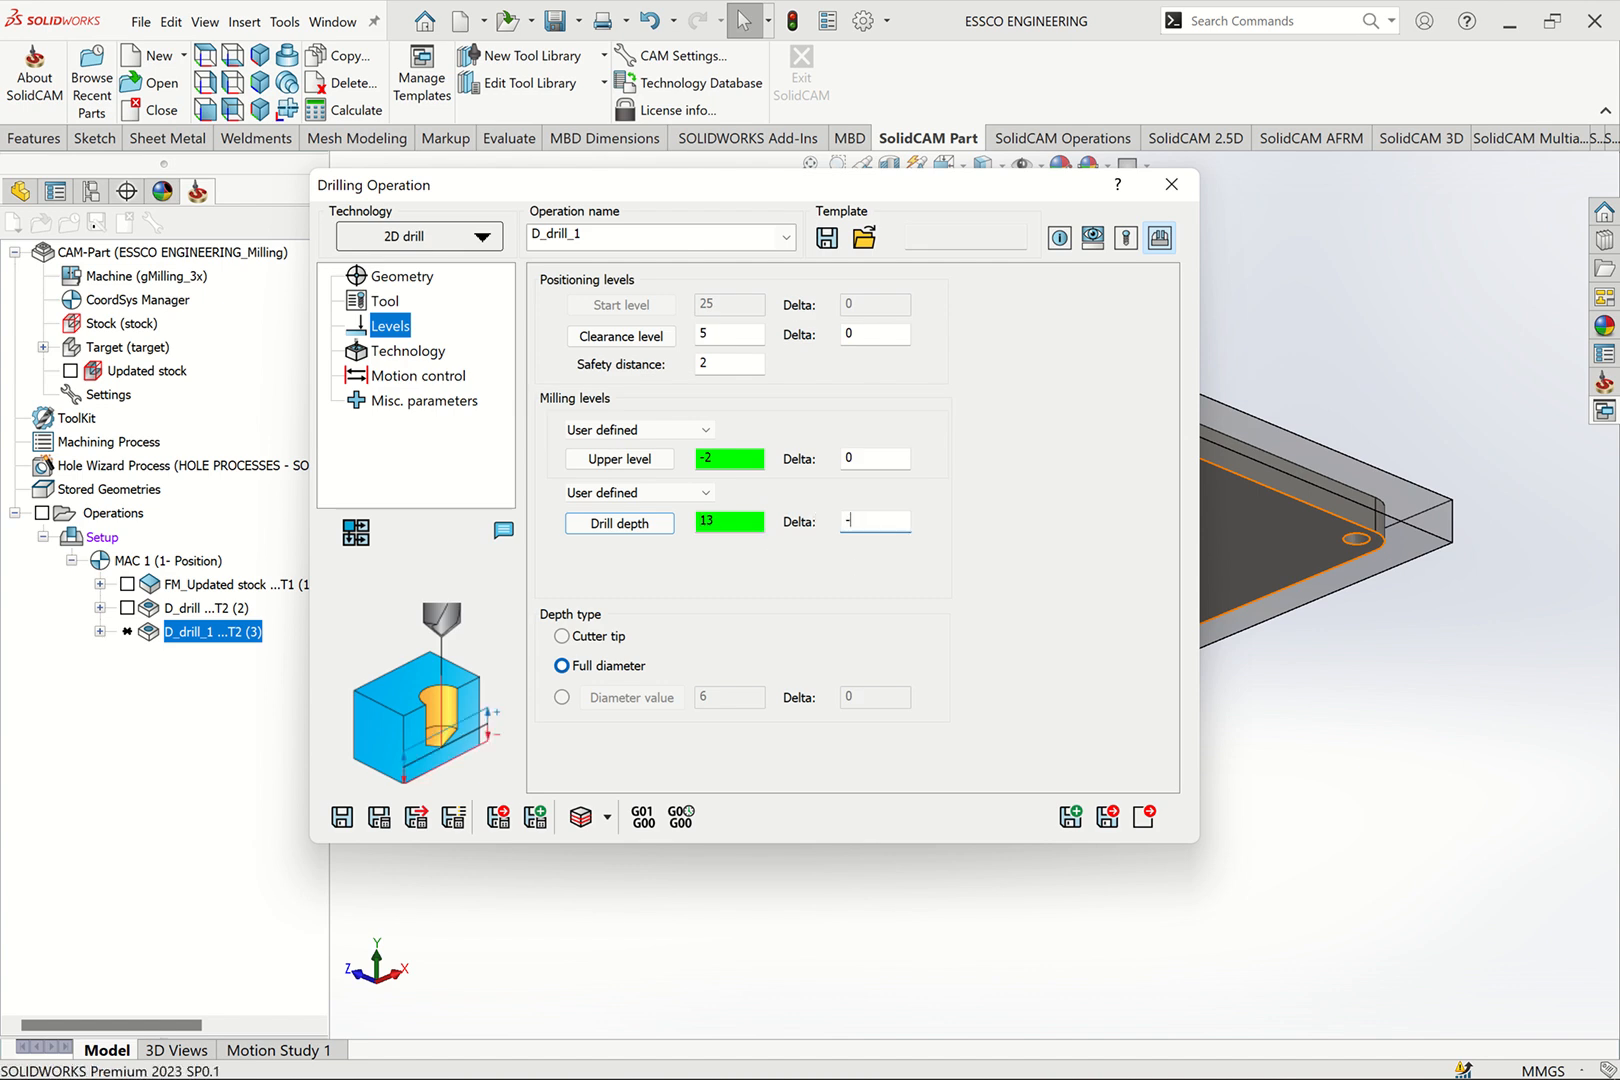
{"action": "type", "text": "-3"}
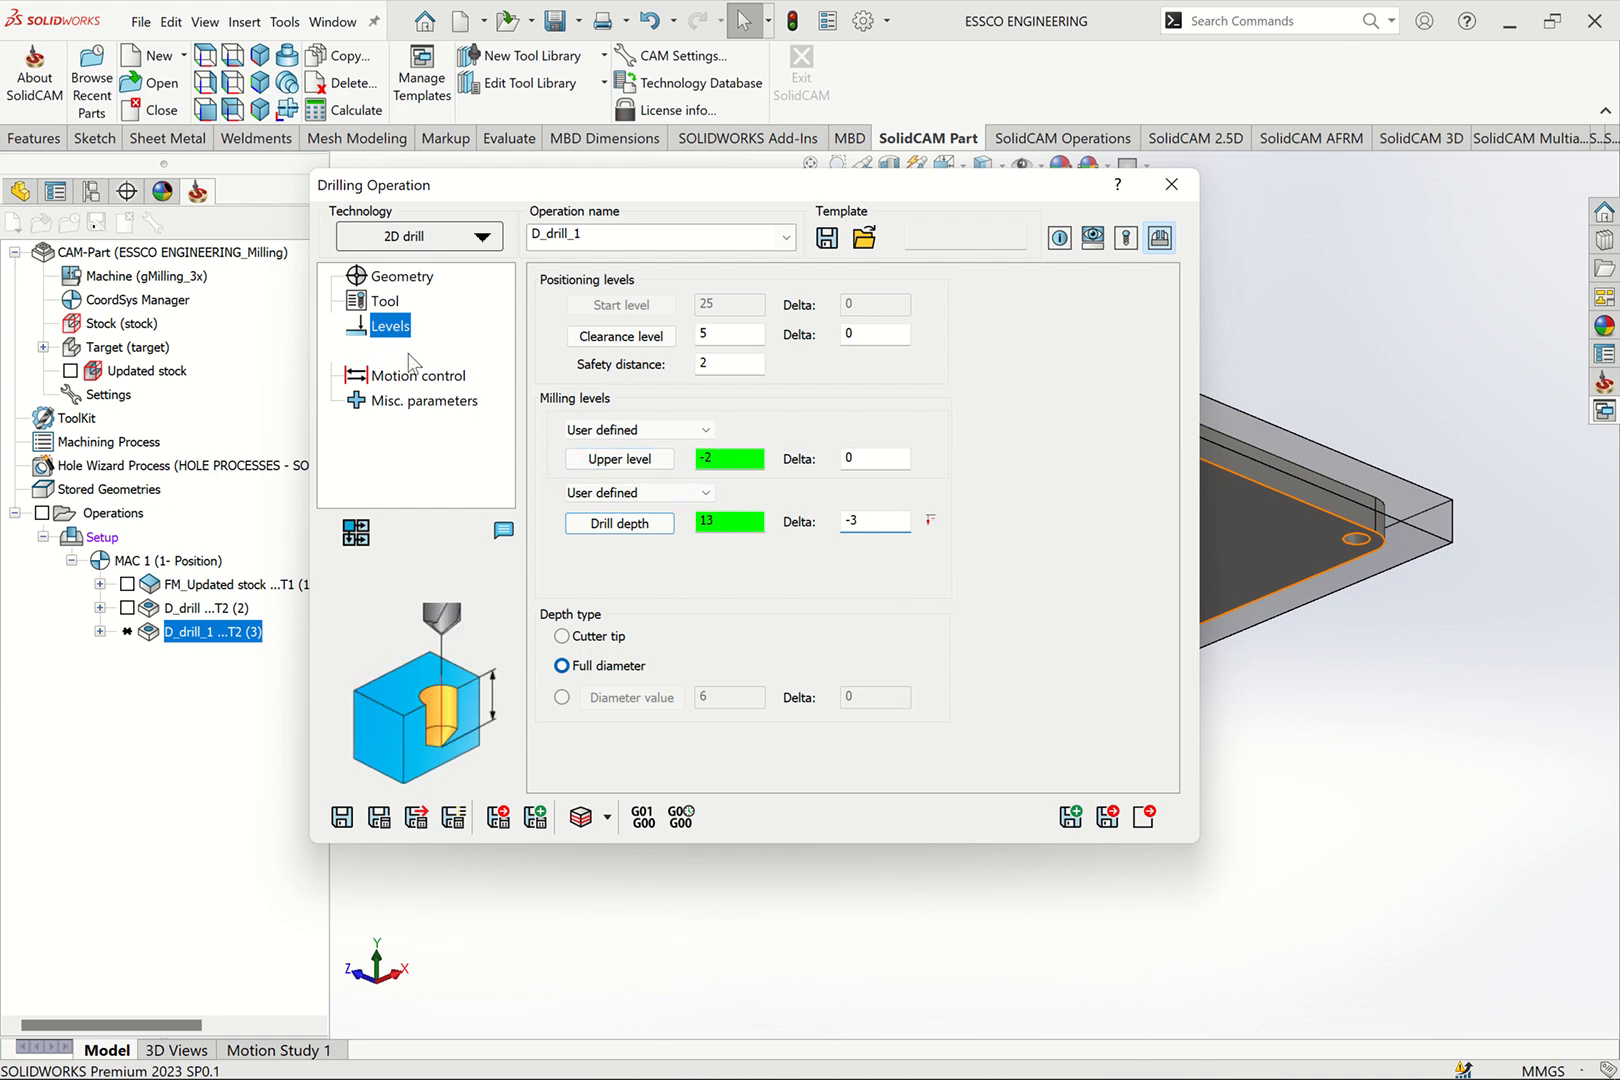
Set Q_Peck to 3 in the G83 drill cycle data of D_drill_1 and confirm the drill options
{"action": "left_click", "coordinate": [408, 352]}
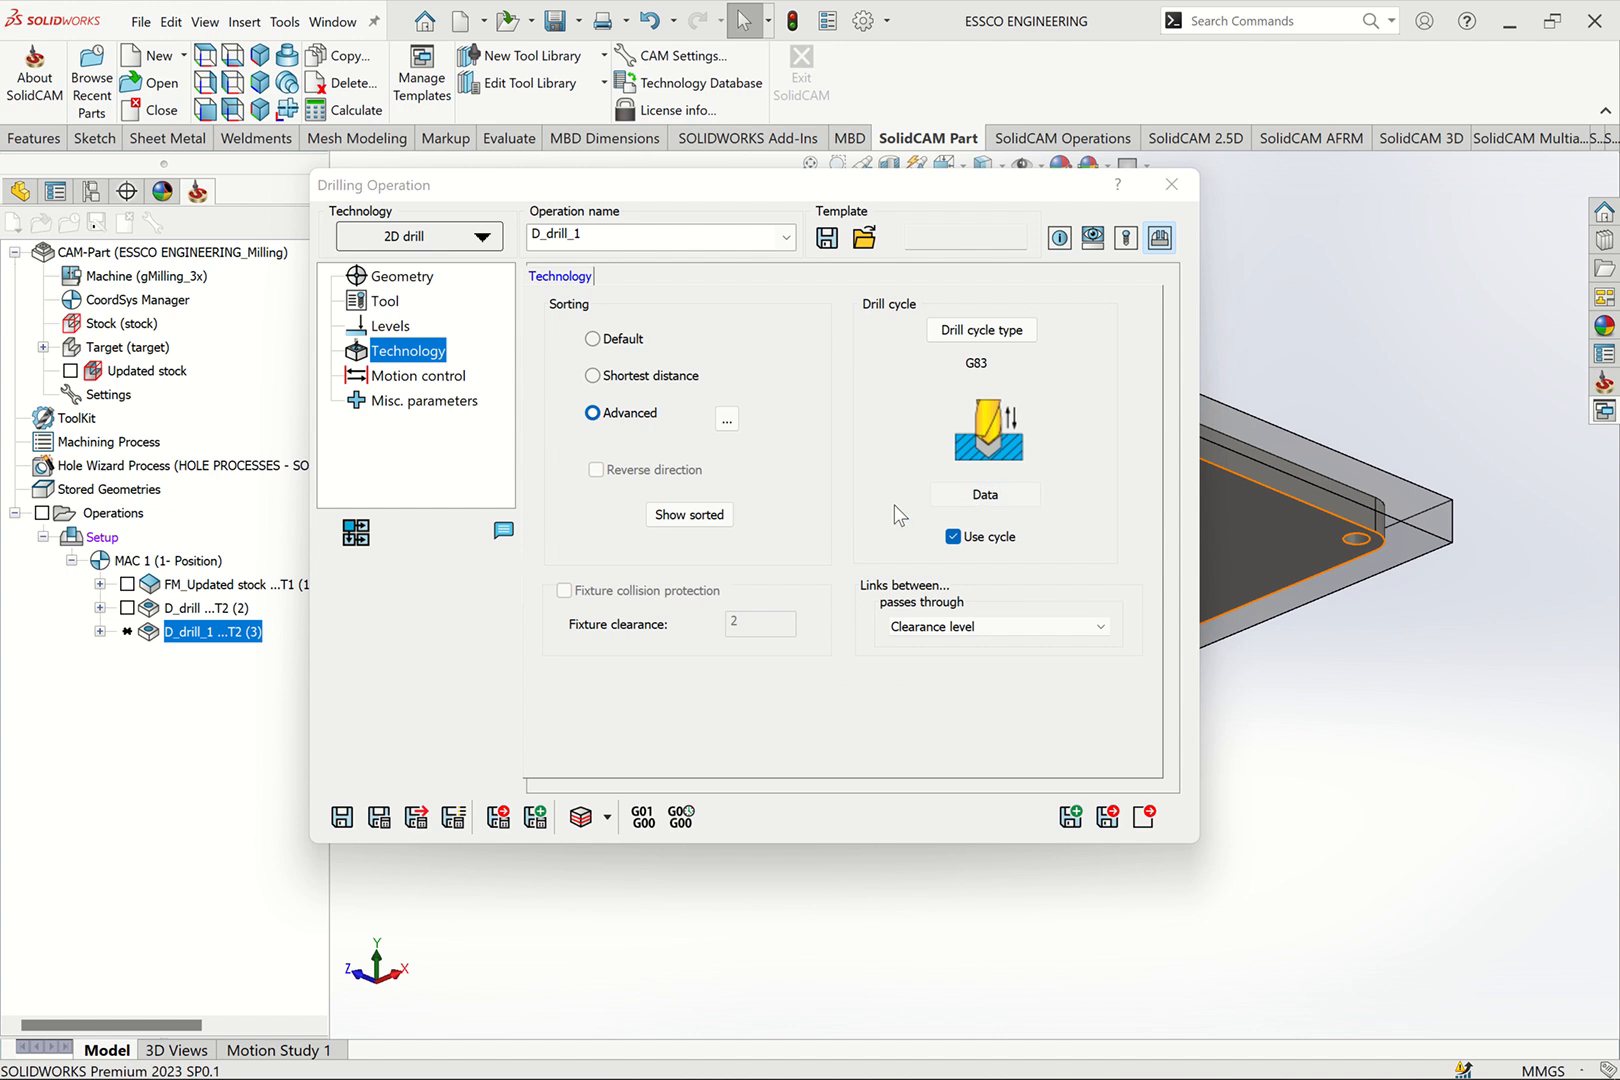
{"action": "left_click", "coordinate": [980, 494]}
{"action": "left_click", "coordinate": [559, 500]}
{"action": "left_click", "coordinate": [559, 500]}
{"action": "type", "text": "3"}
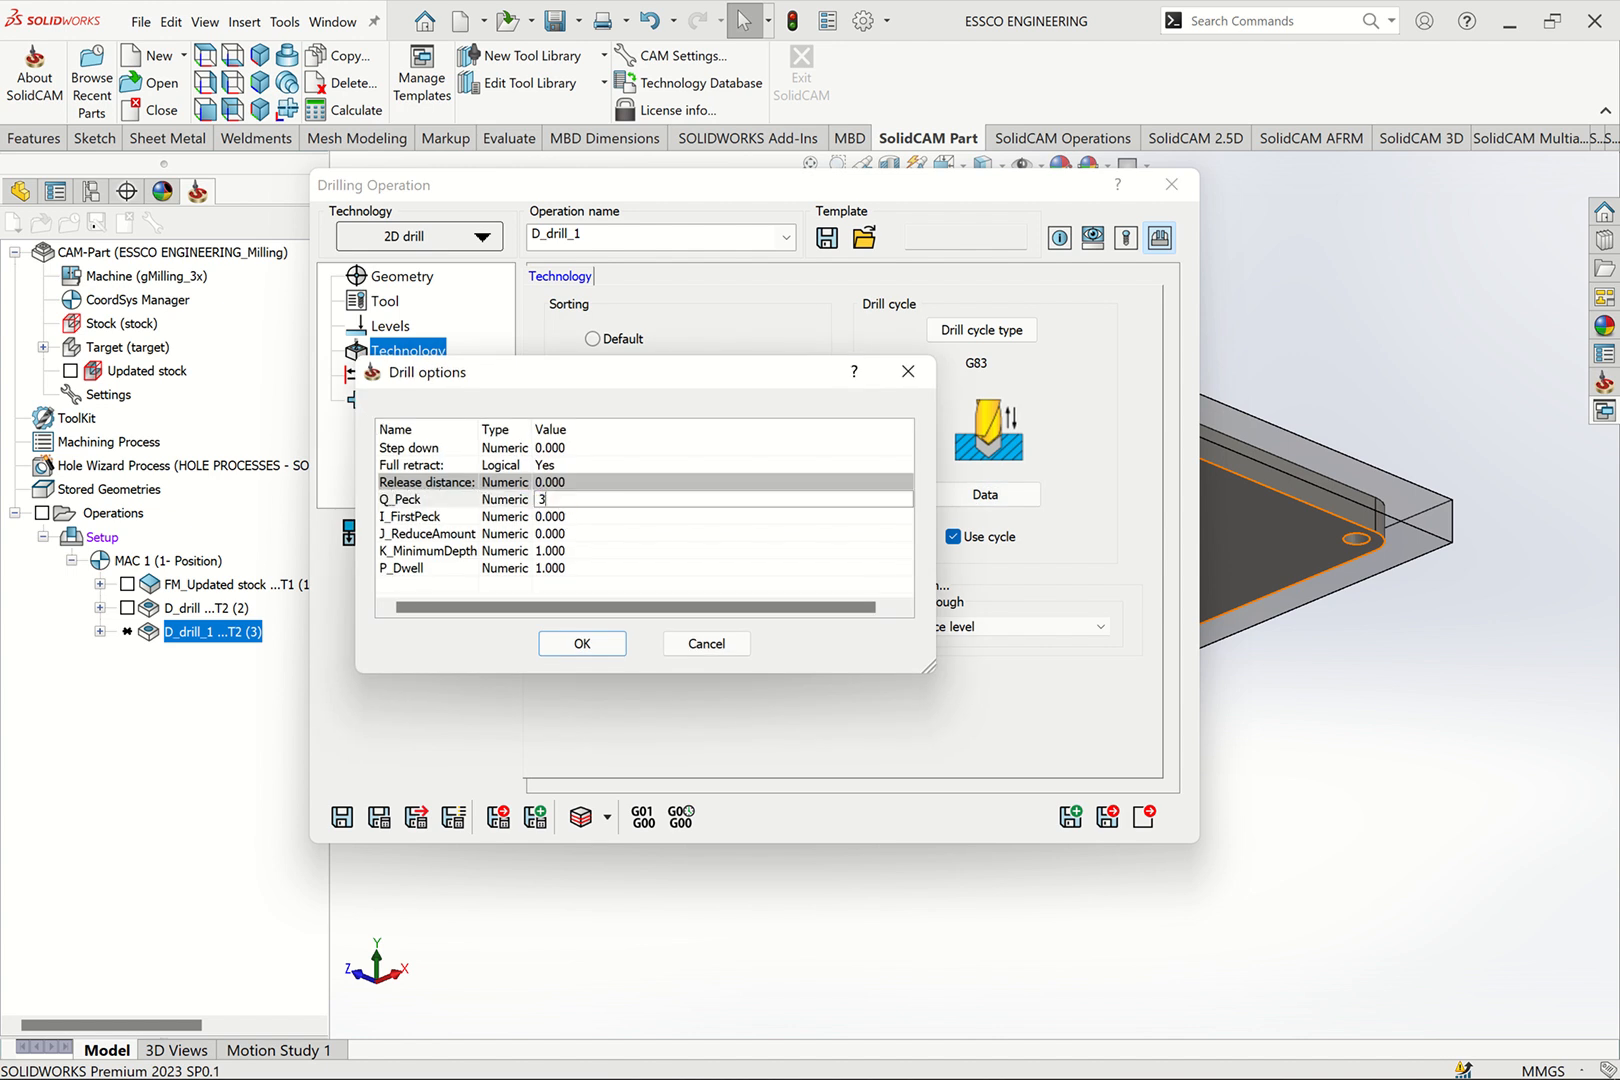
{"action": "left_click", "coordinate": [556, 552]}
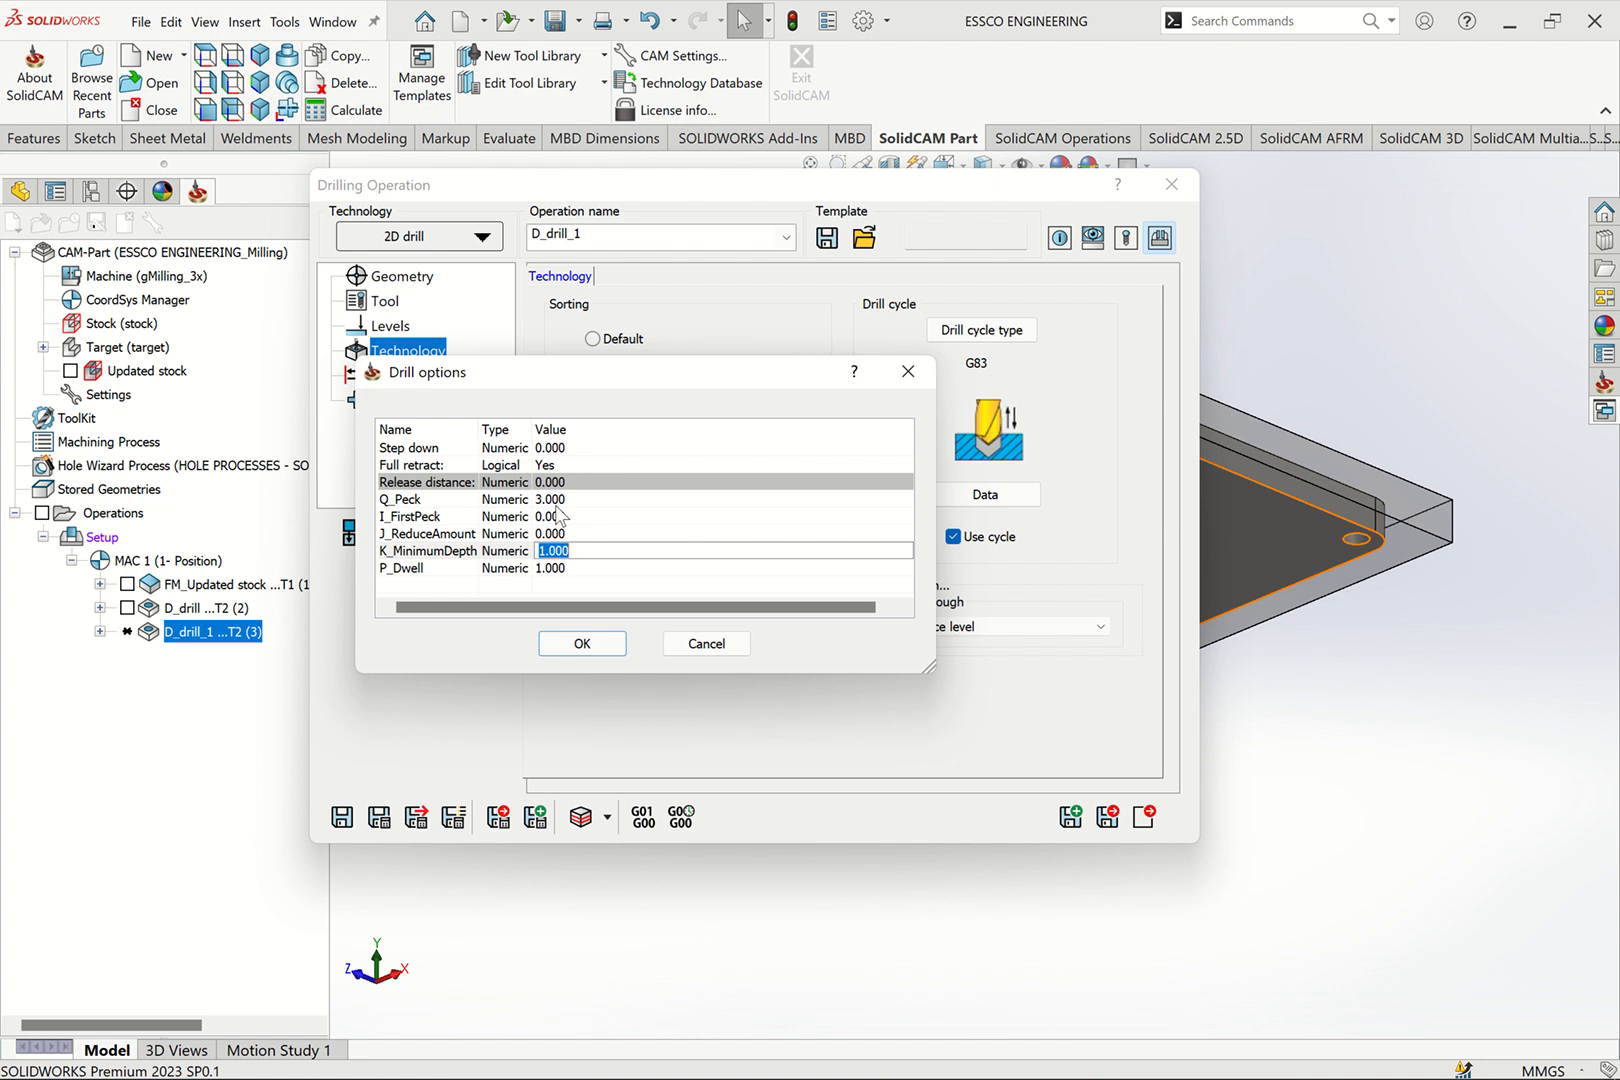
{"action": "left_click", "coordinate": [578, 643]}
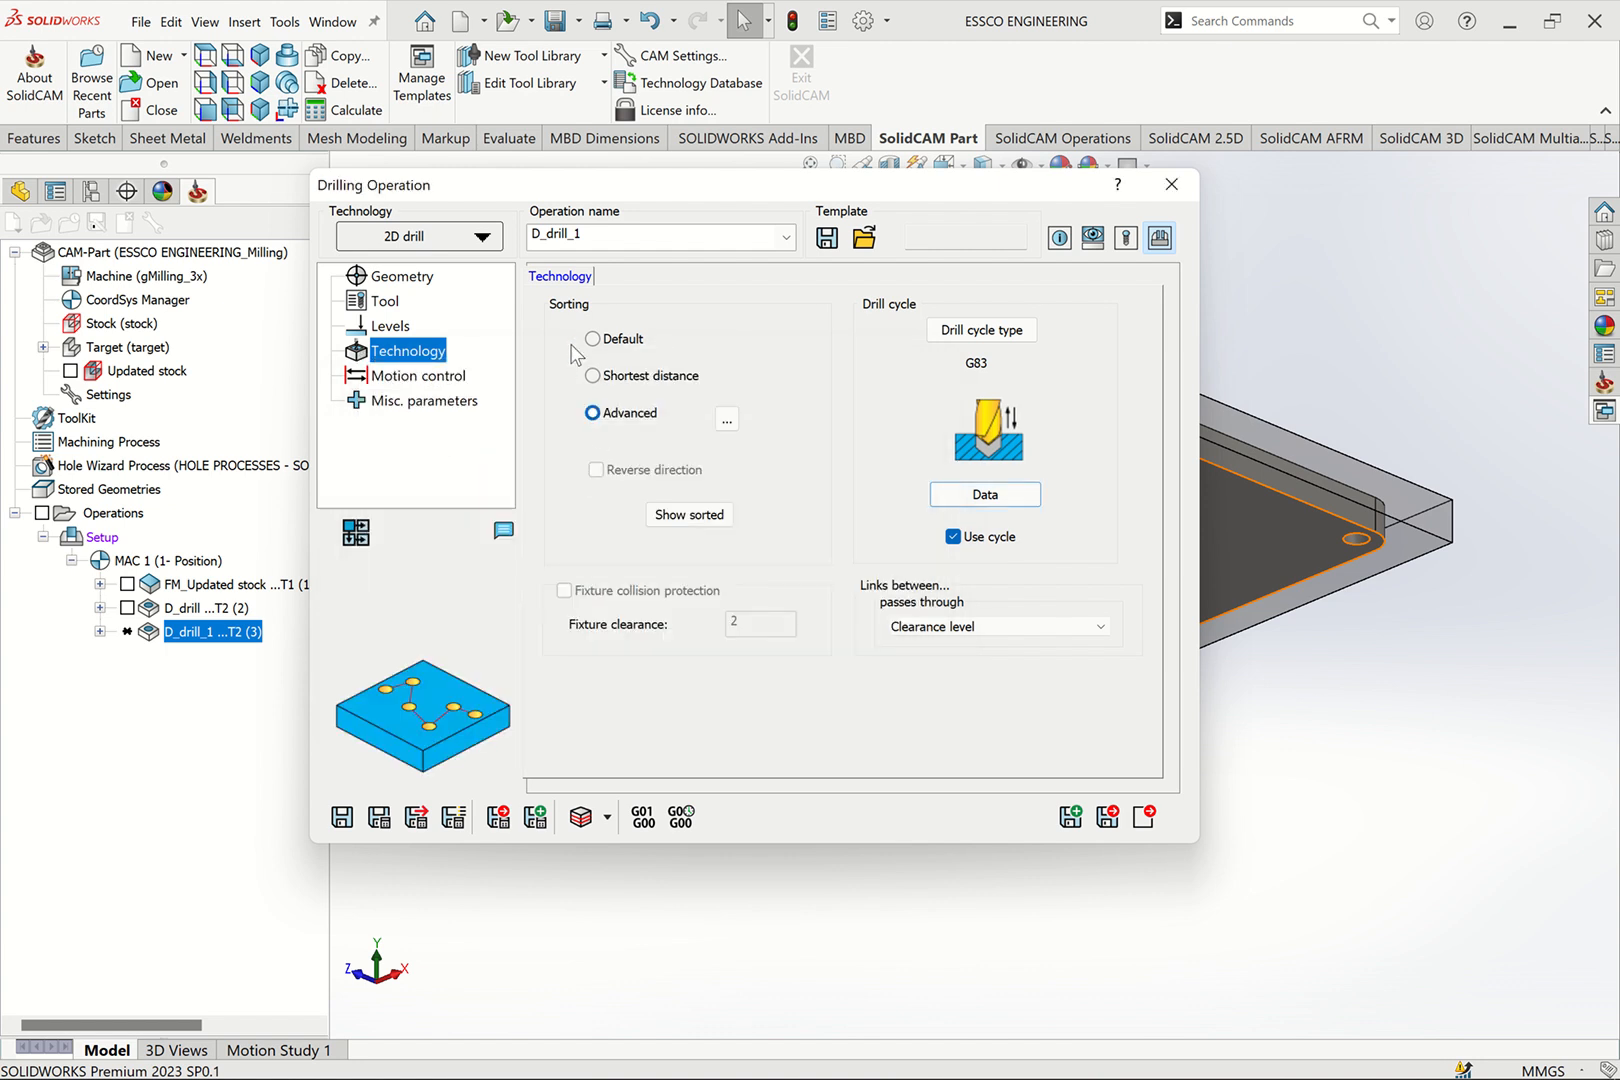
Review D_drill_1's coolant, feed and spin data, levels, technology and geometry settings
{"action": "left_click", "coordinate": [384, 303]}
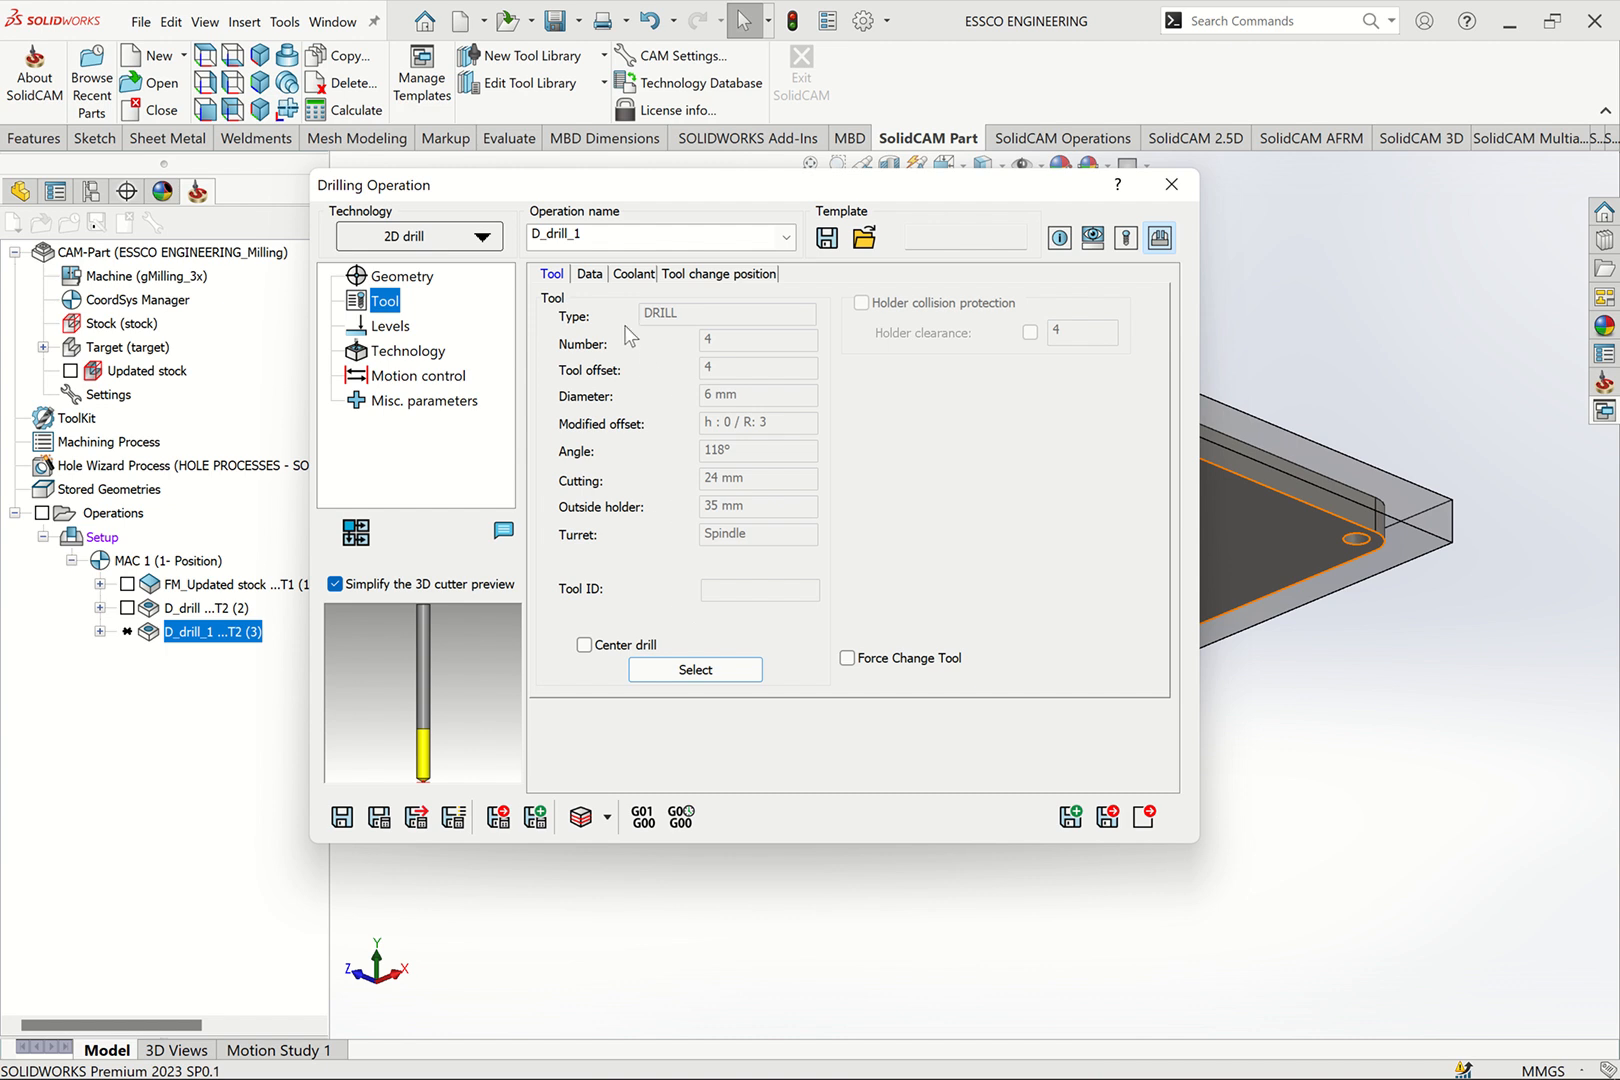
{"action": "left_click", "coordinate": [628, 277]}
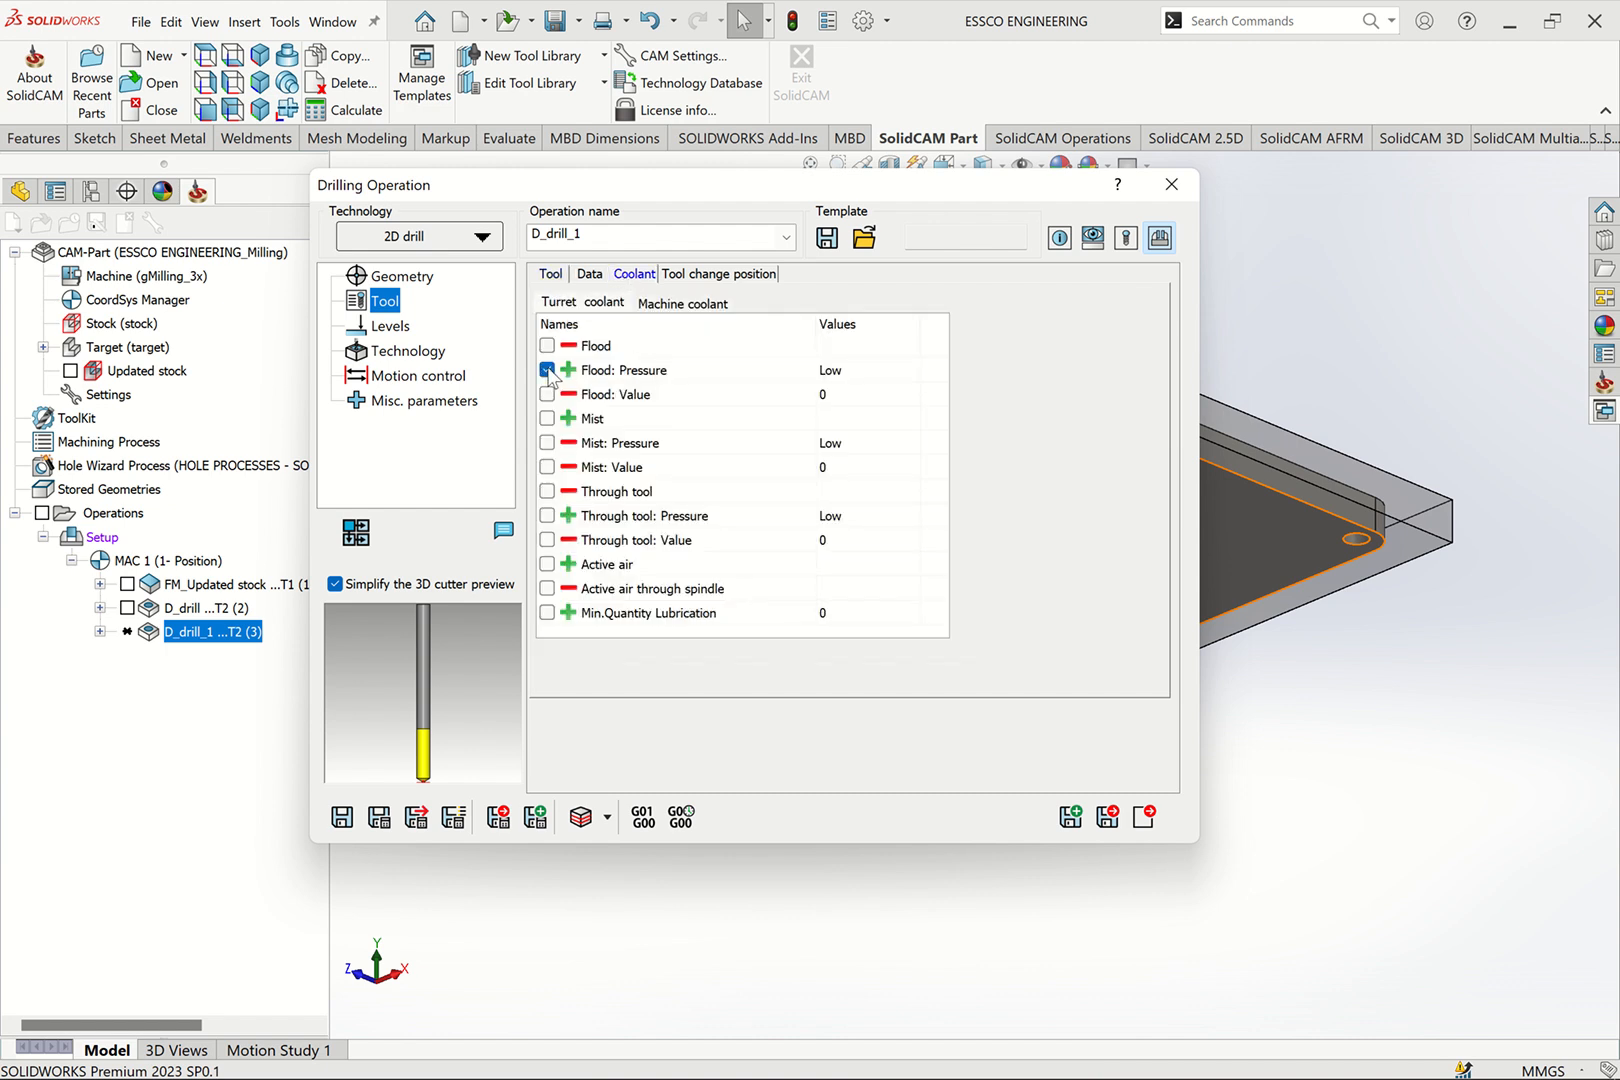
{"action": "left_click", "coordinate": [695, 275]}
{"action": "left_click", "coordinate": [588, 275]}
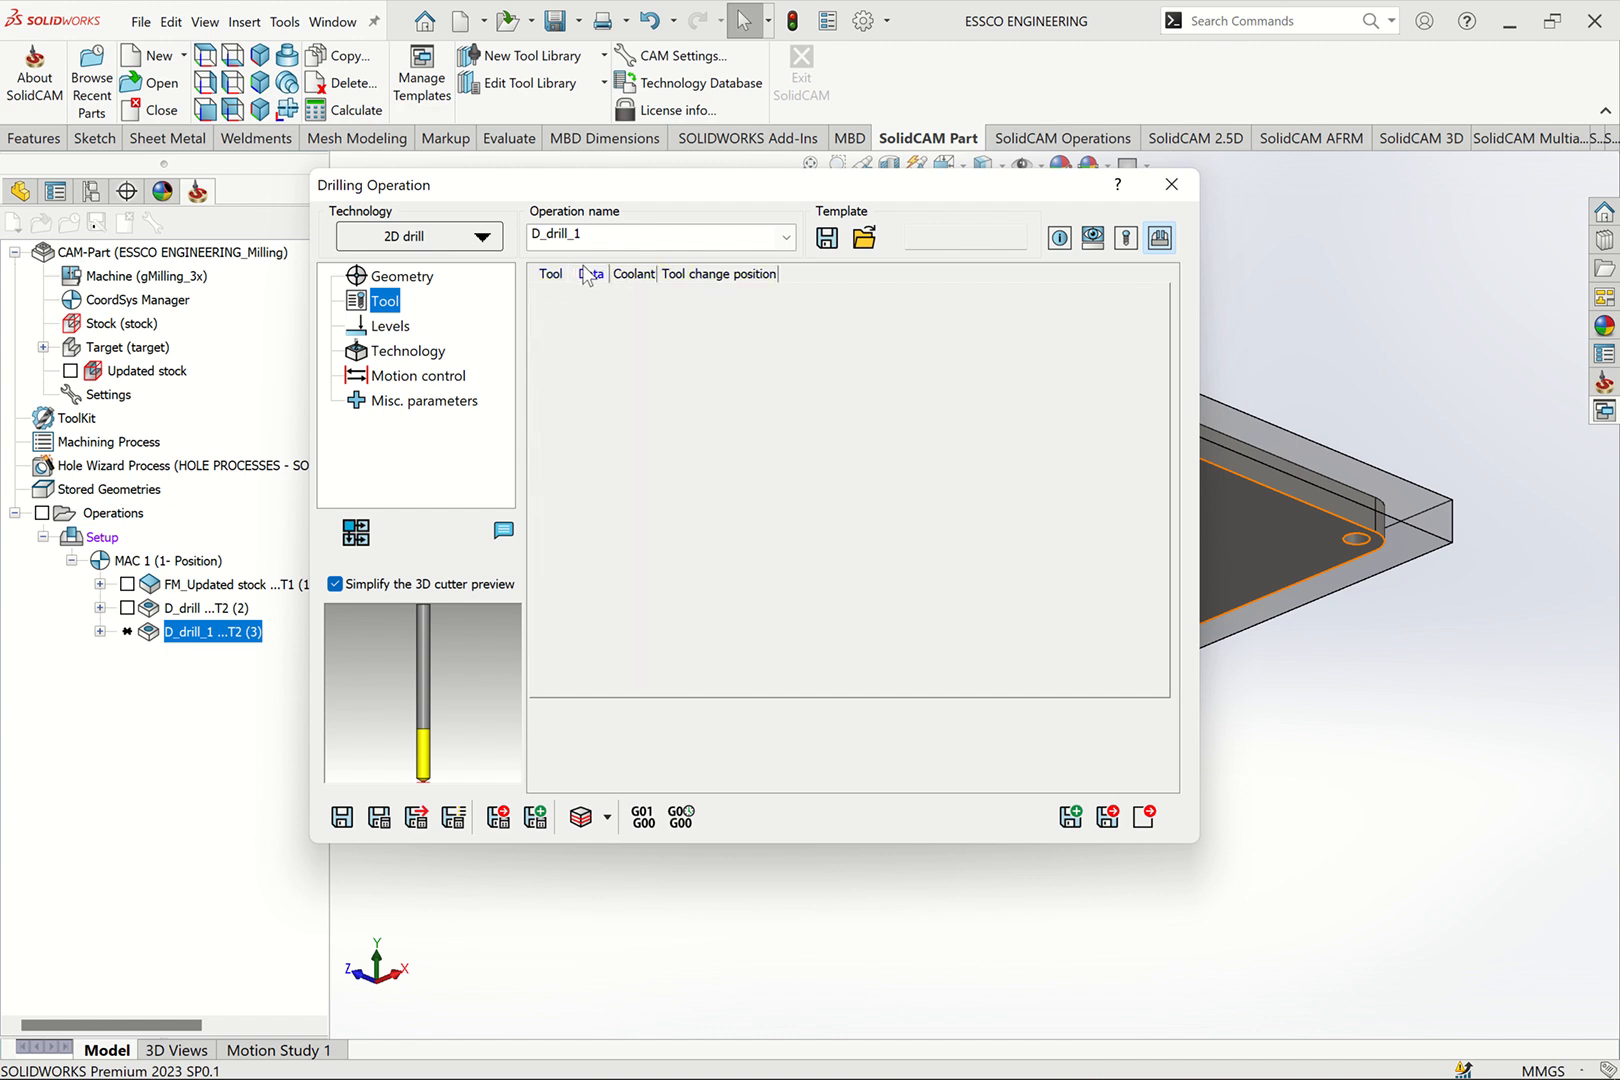
{"action": "left_click", "coordinate": [926, 398]}
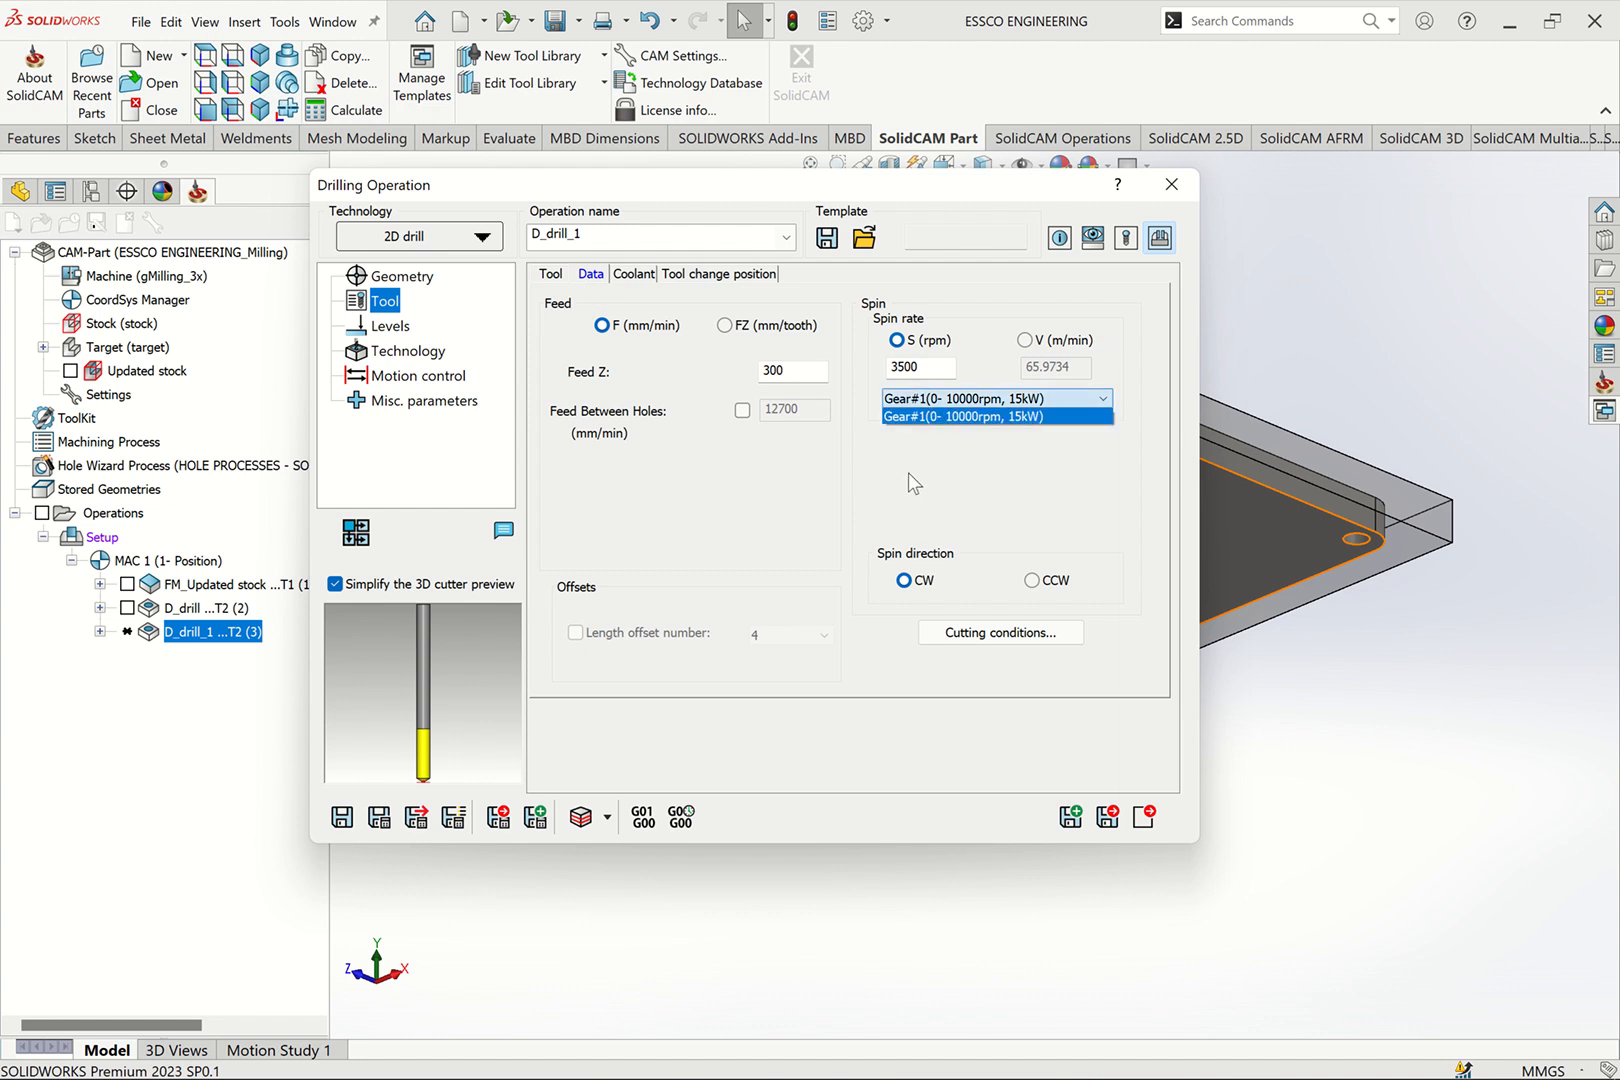
{"action": "left_click", "coordinate": [931, 456]}
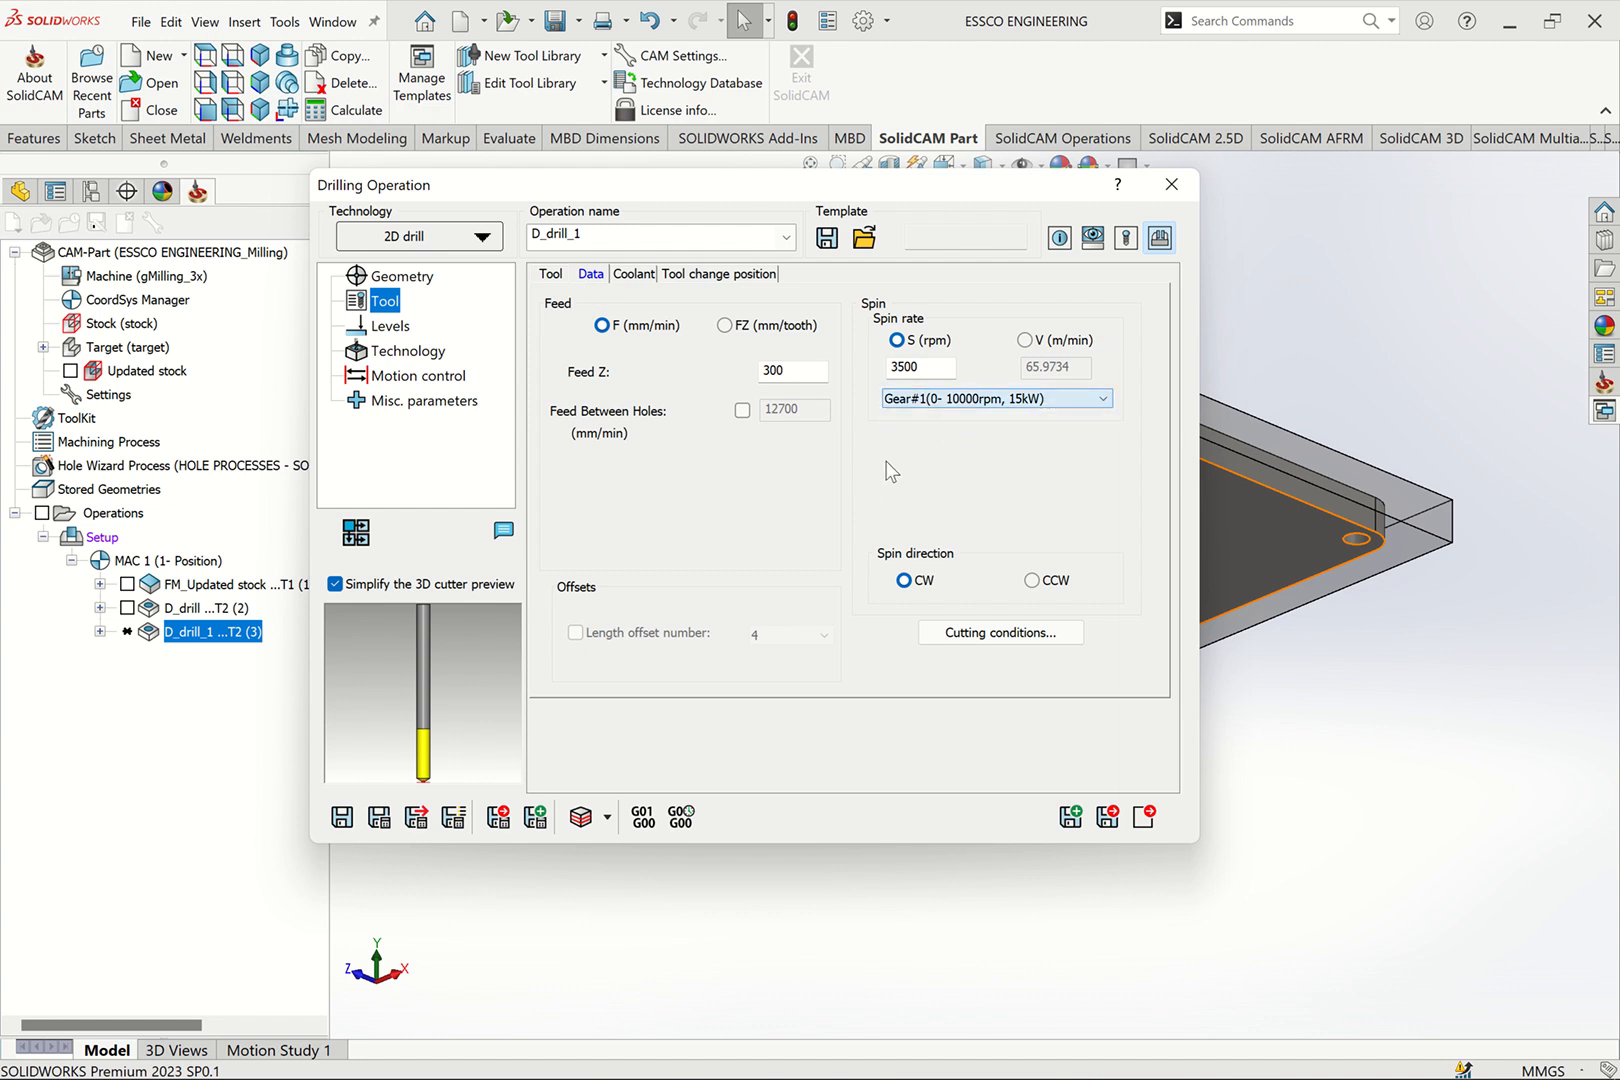
{"action": "left_click", "coordinate": [551, 276]}
{"action": "left_click", "coordinate": [380, 328]}
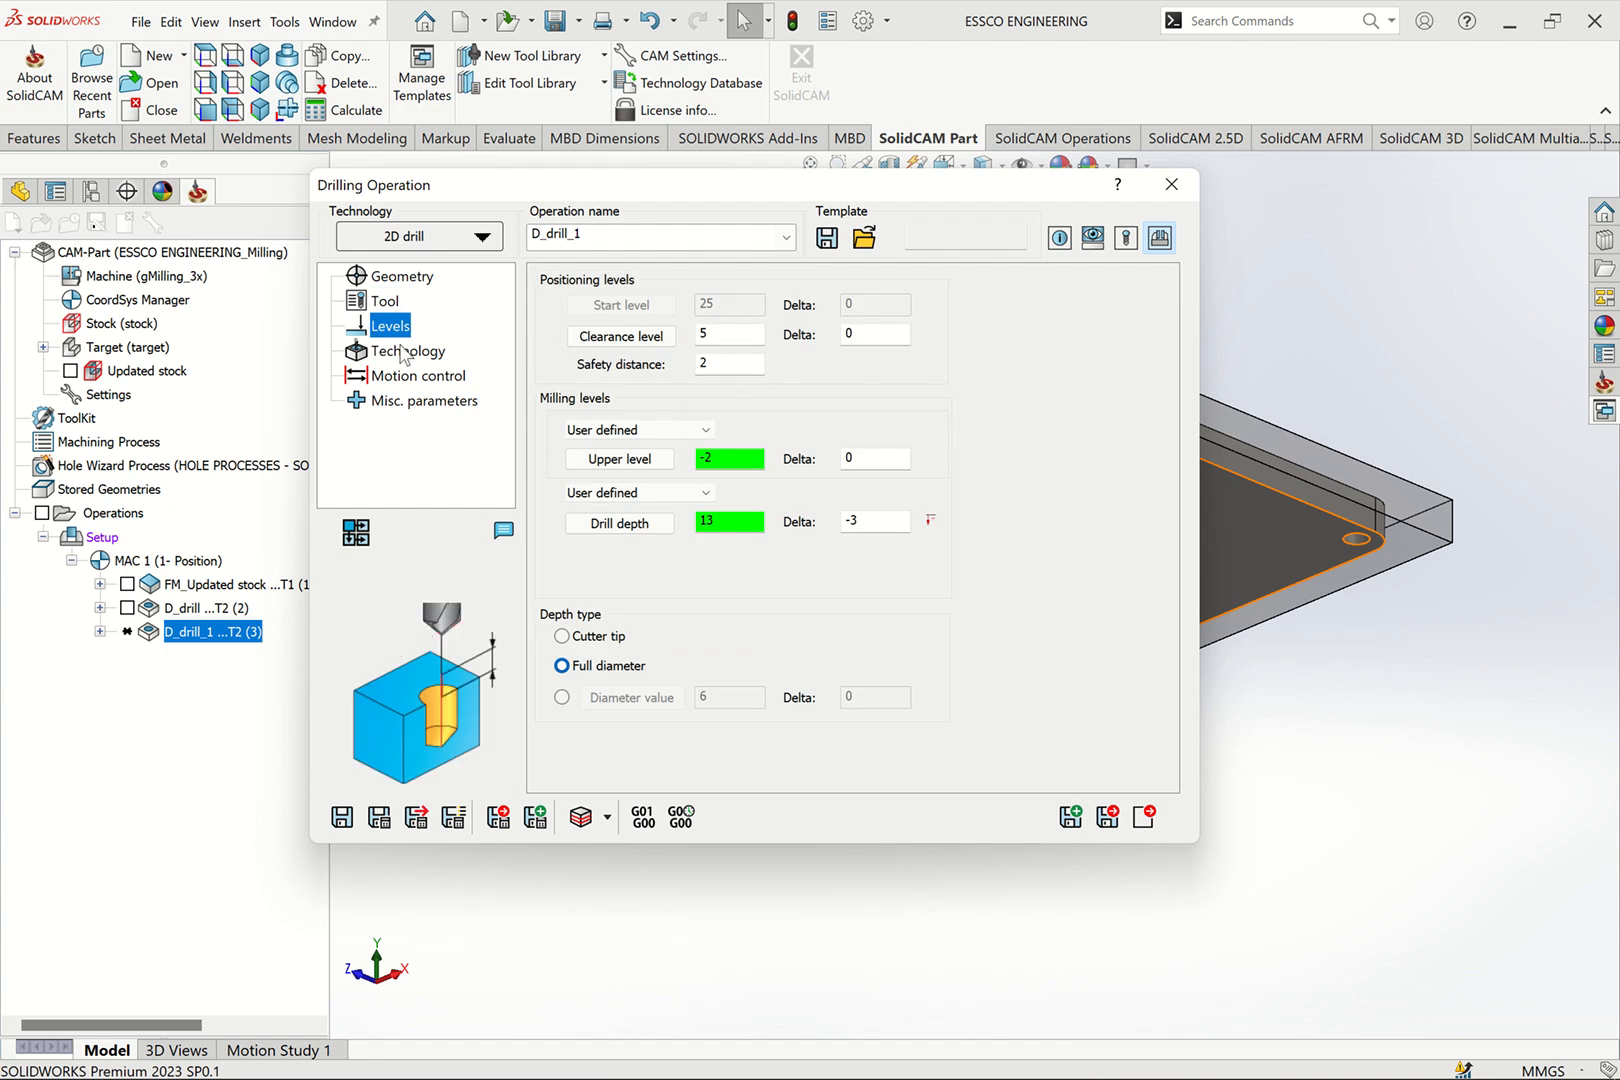
{"action": "left_click", "coordinate": [405, 352]}
{"action": "left_click", "coordinate": [405, 279]}
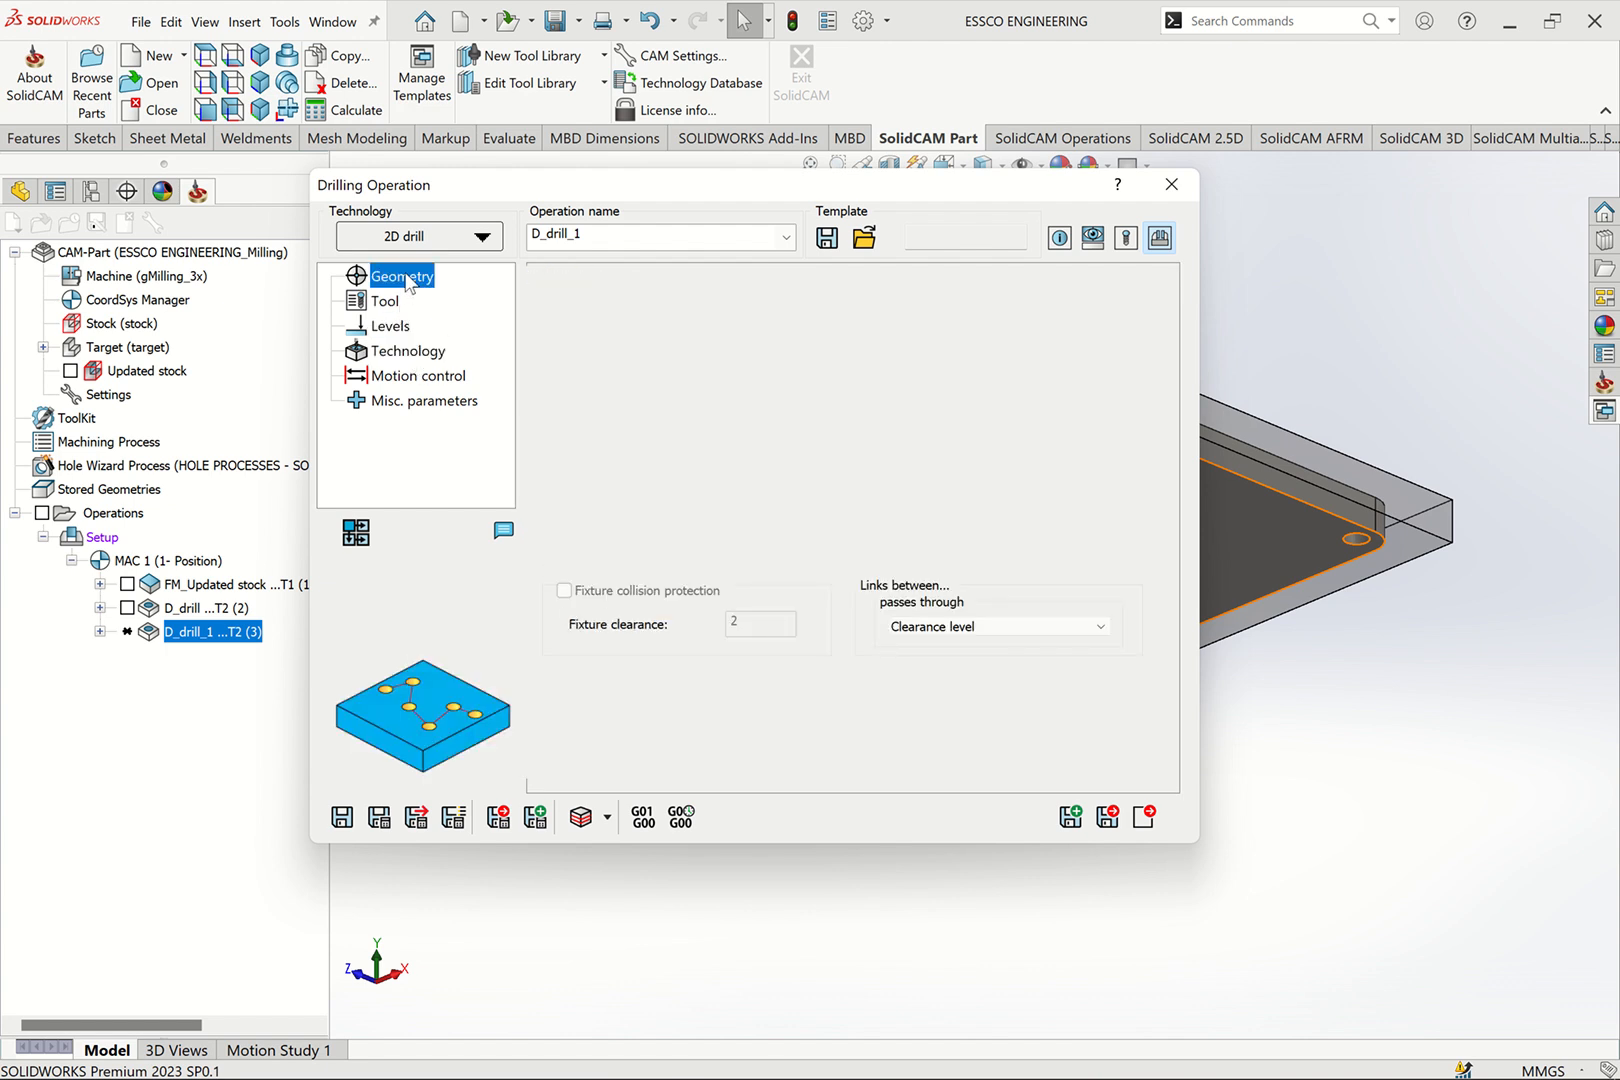
Save and calculate D_drill_1, accept the depth below the CoordSys lower level, and open its simulation
{"action": "left_click", "coordinate": [388, 822]}
{"action": "left_click", "coordinate": [745, 568]}
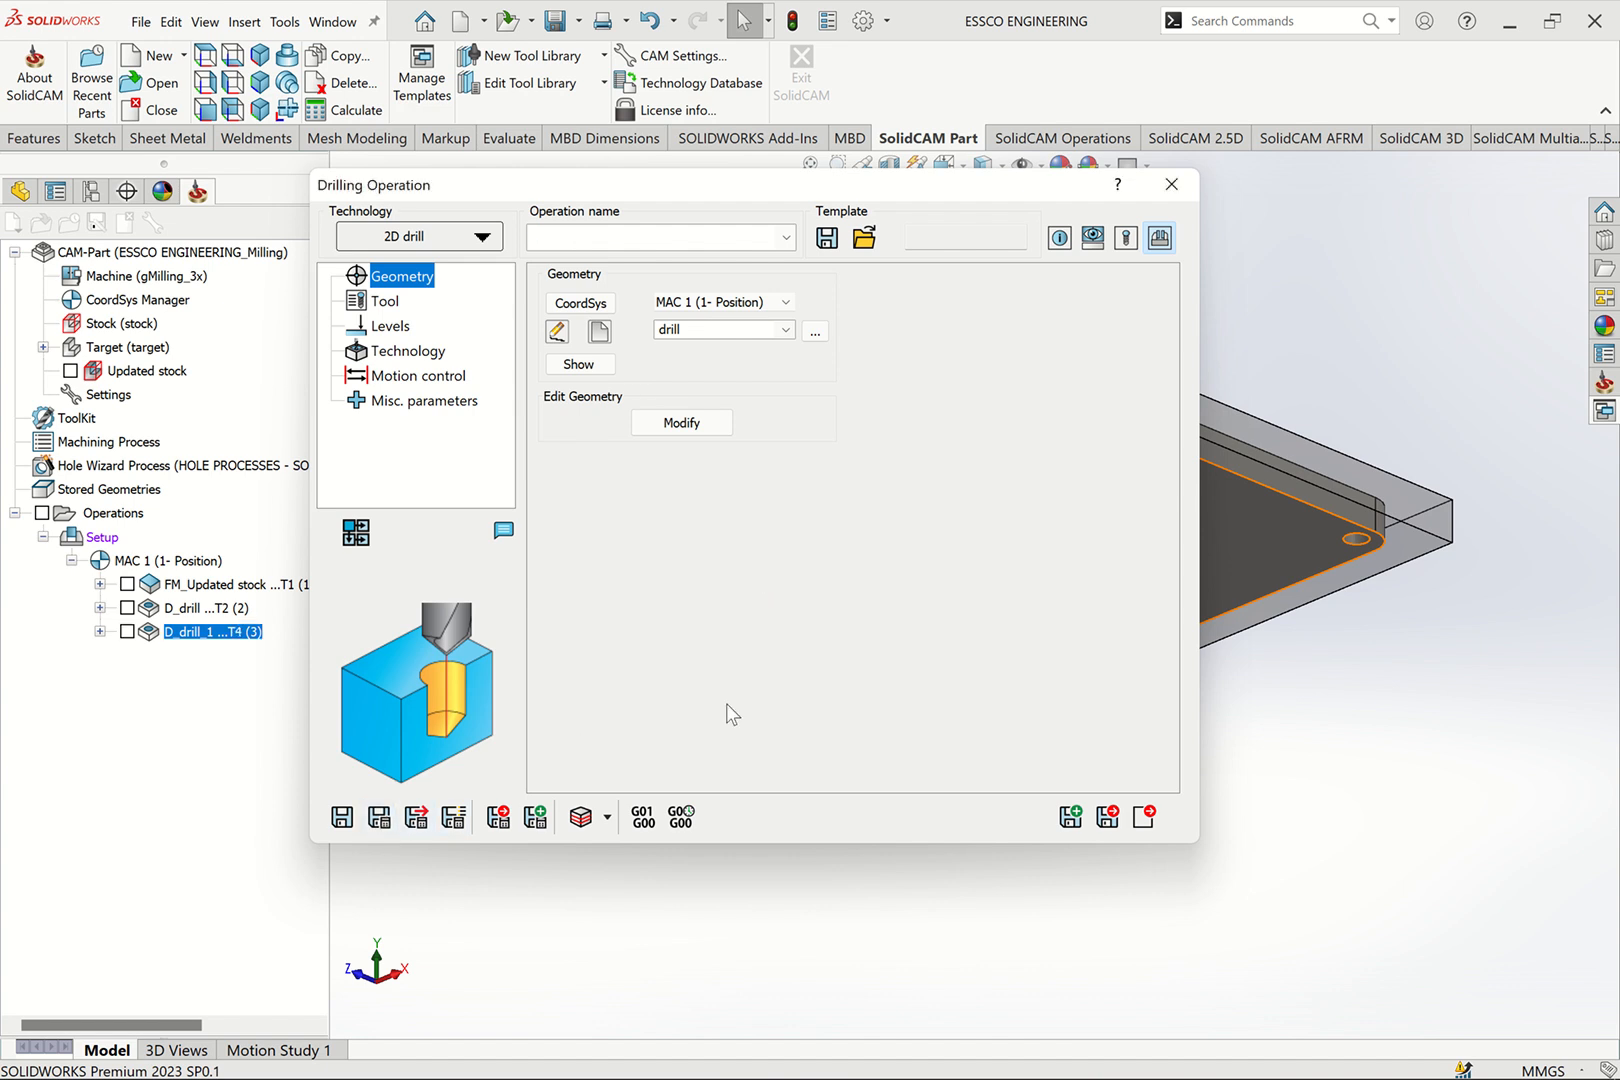
{"action": "left_click", "coordinate": [581, 818]}
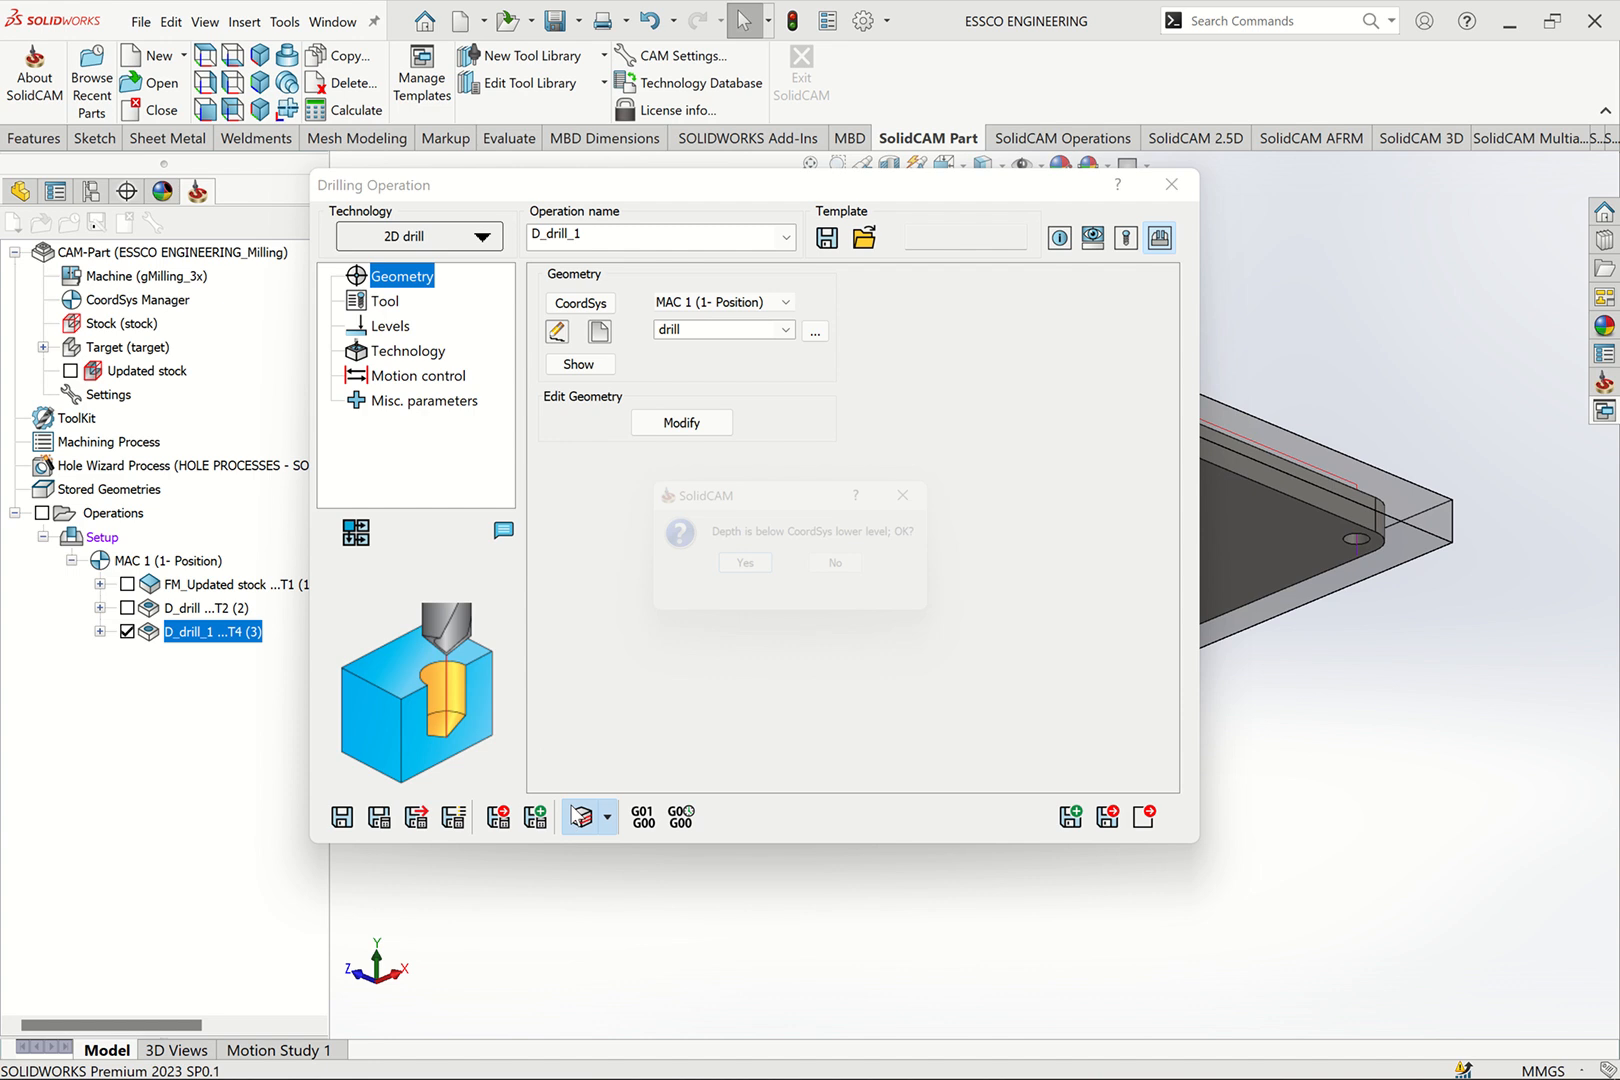
{"action": "left_click", "coordinate": [750, 569]}
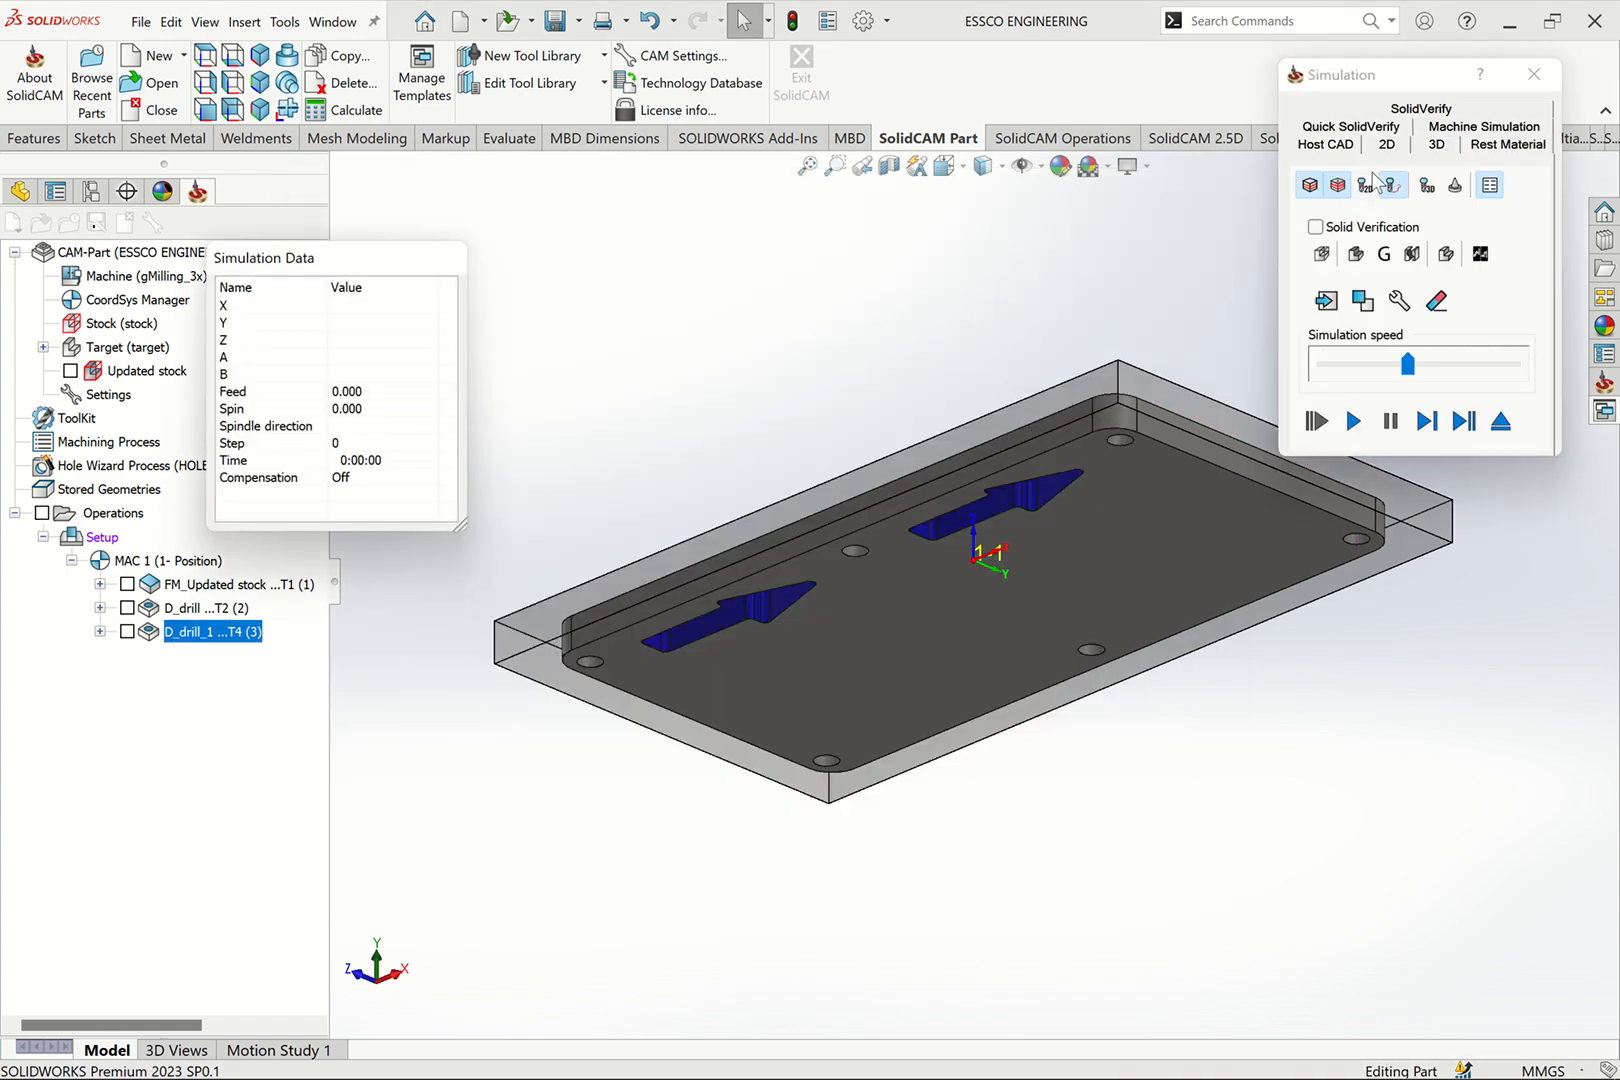
Simulate D_drill_1 in SolidVerify from the isometric view, inspect the drilled holes, and close the simulation and the operation
{"action": "left_click", "coordinate": [1345, 145]}
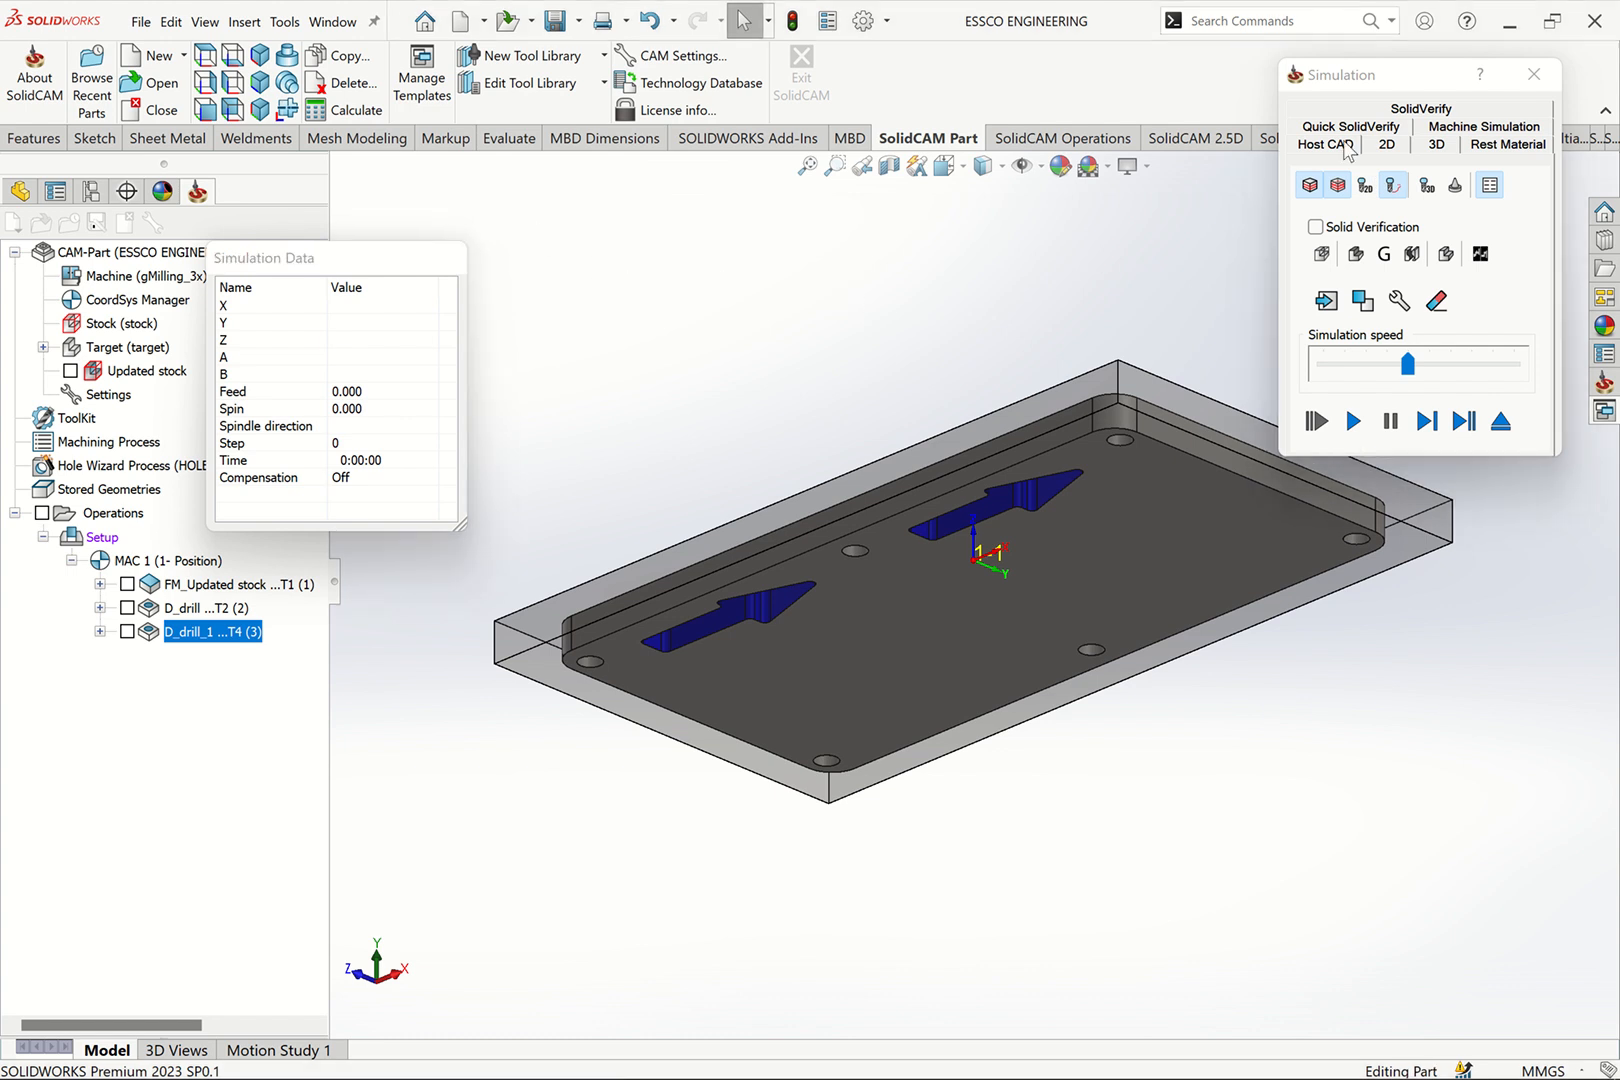
{"action": "left_click", "coordinate": [1419, 109]}
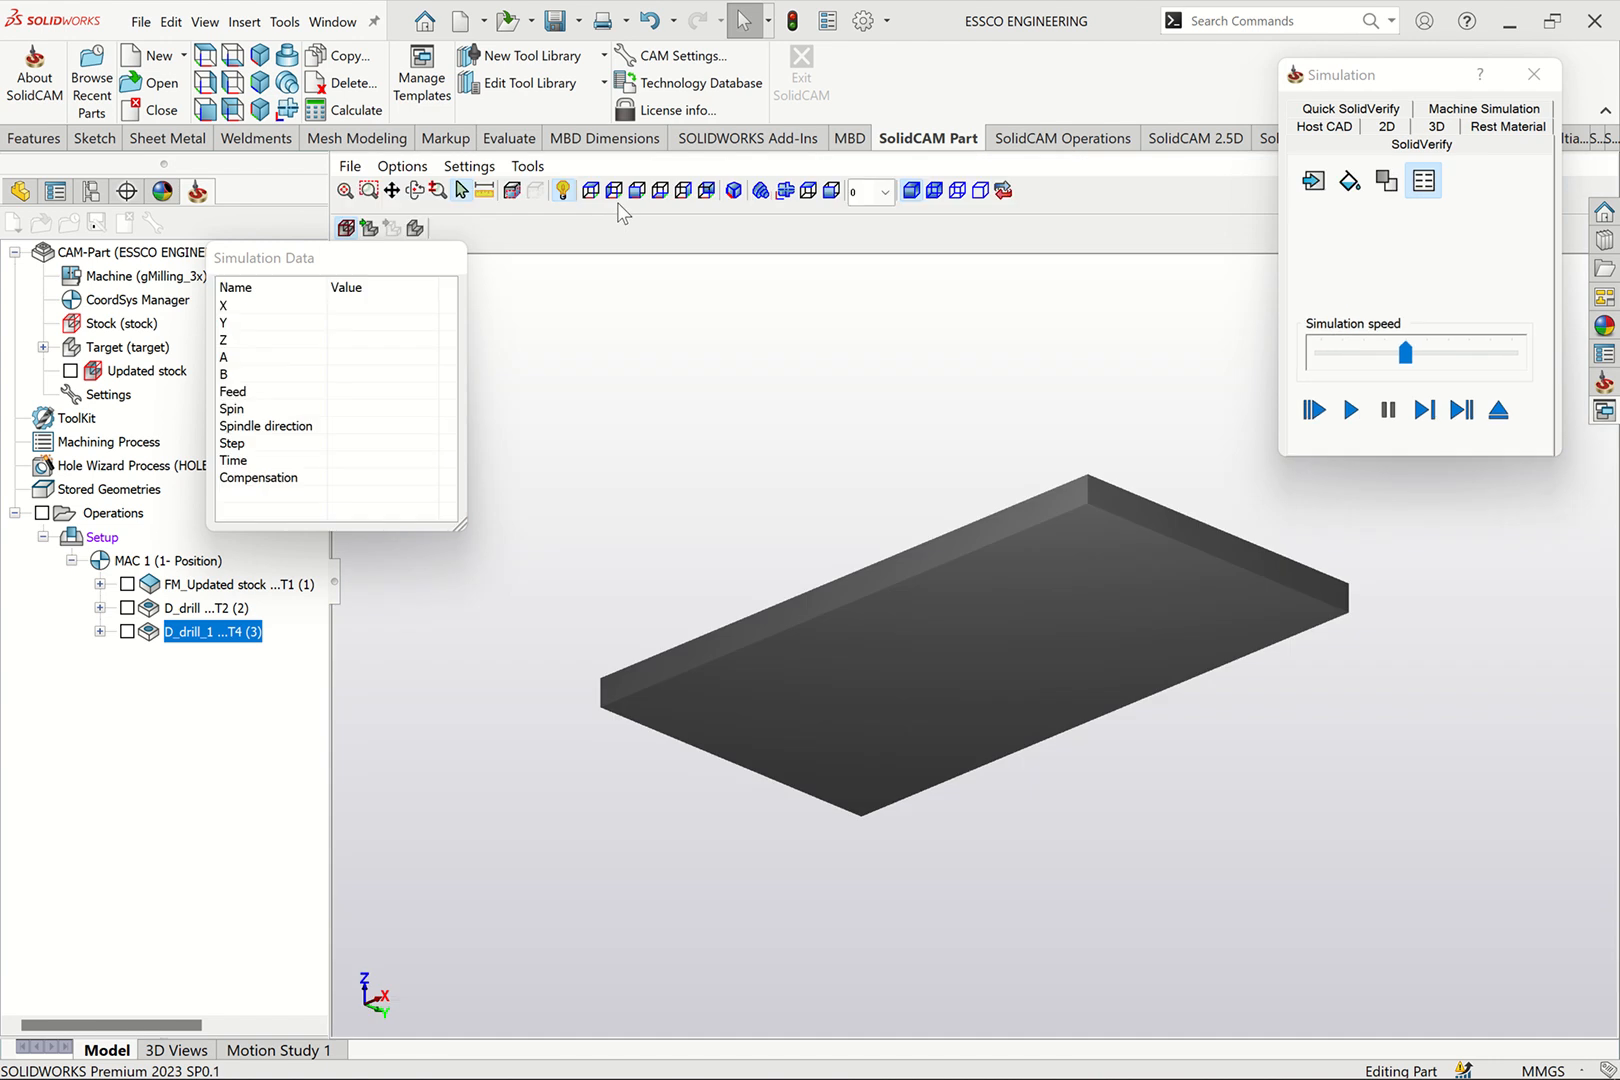
{"action": "left_click", "coordinate": [732, 195]}
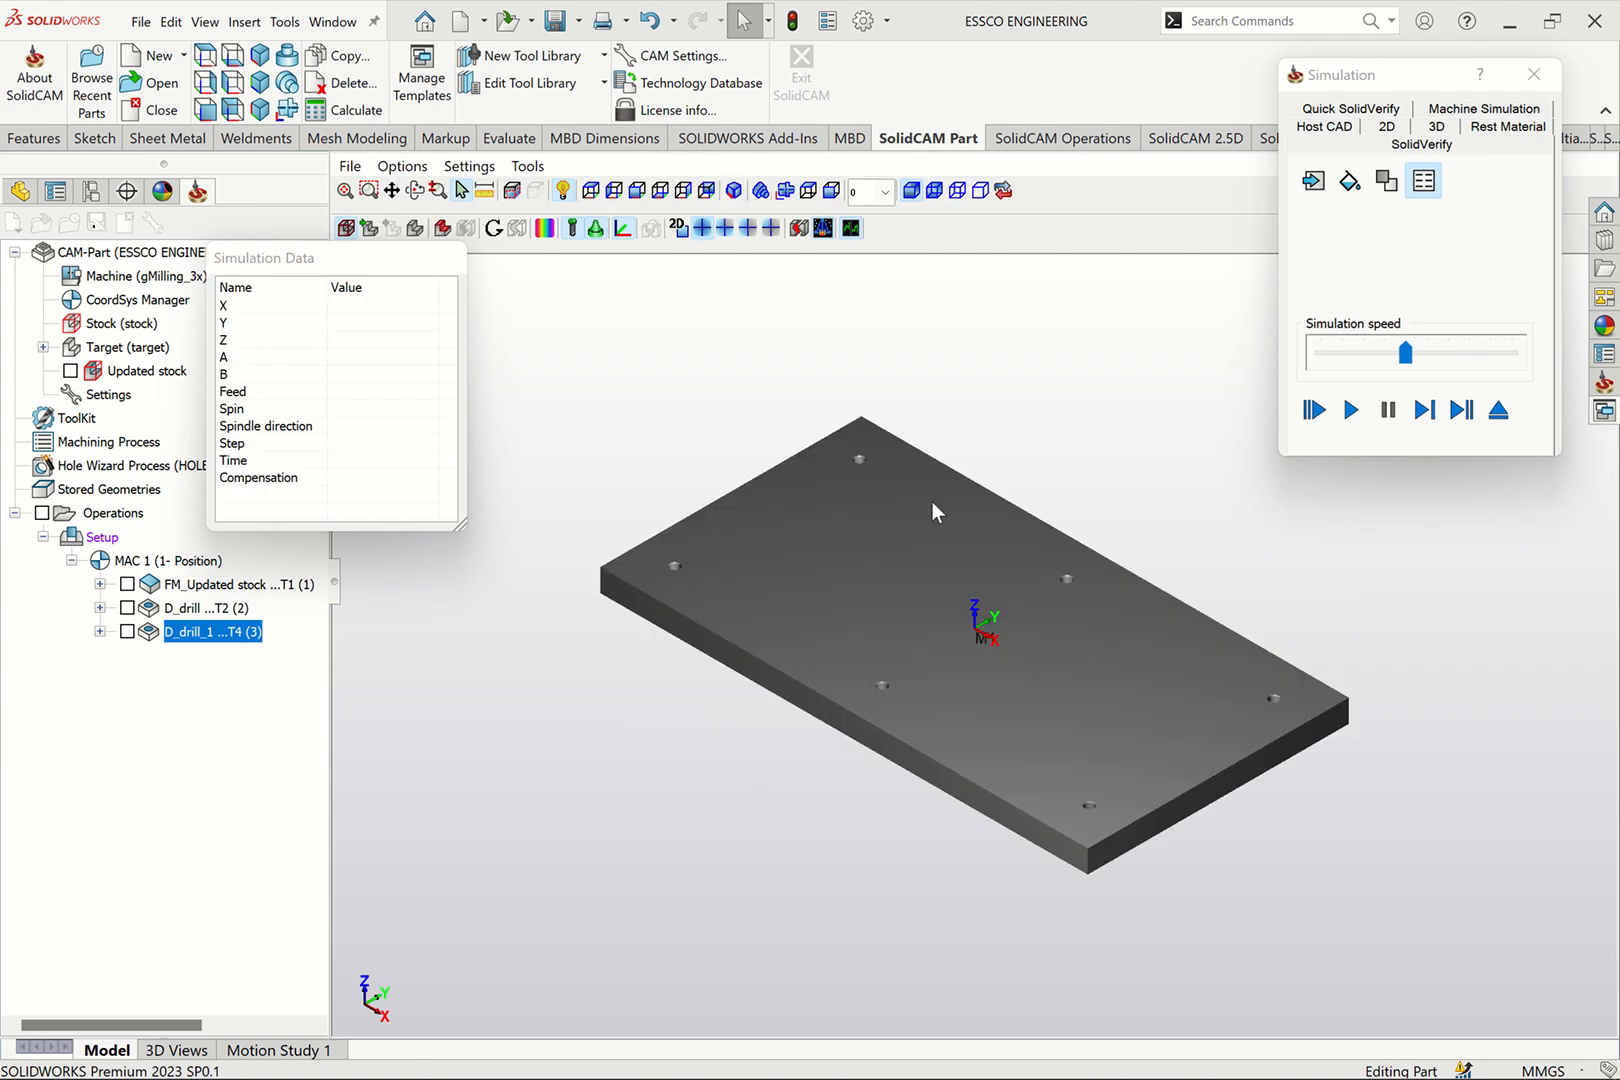
{"action": "left_click", "coordinate": [1350, 409]}
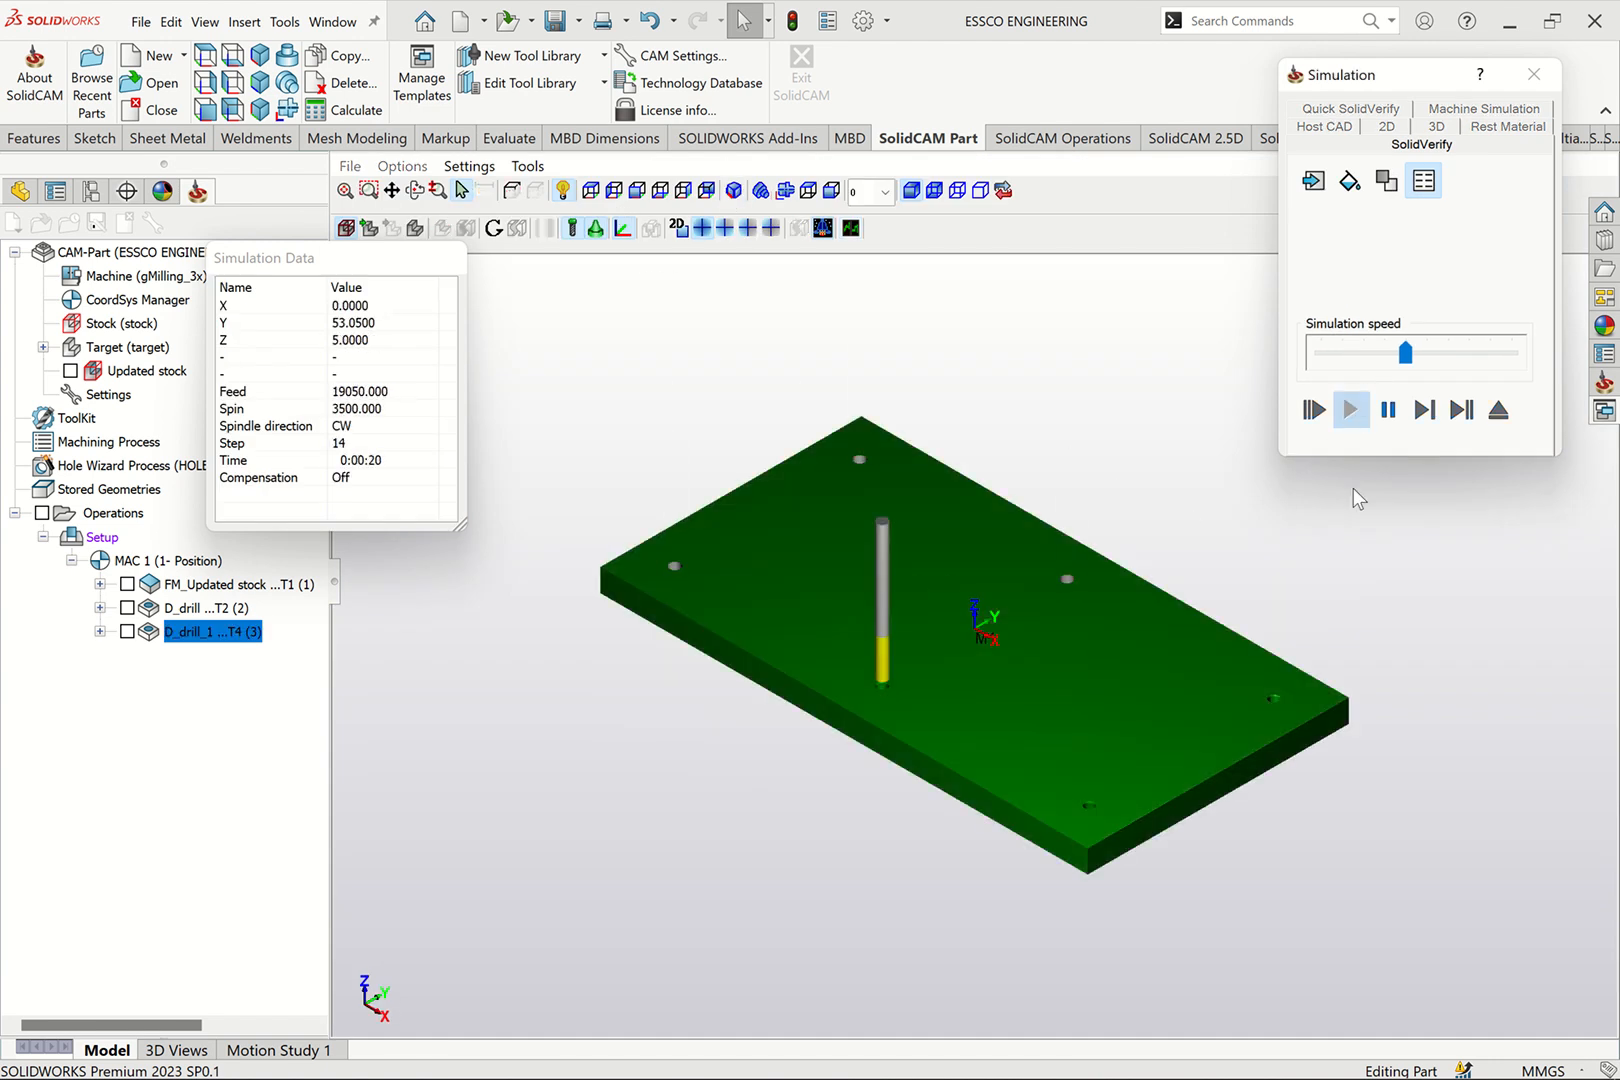
{"action": "left_click", "coordinate": [1105, 462]}
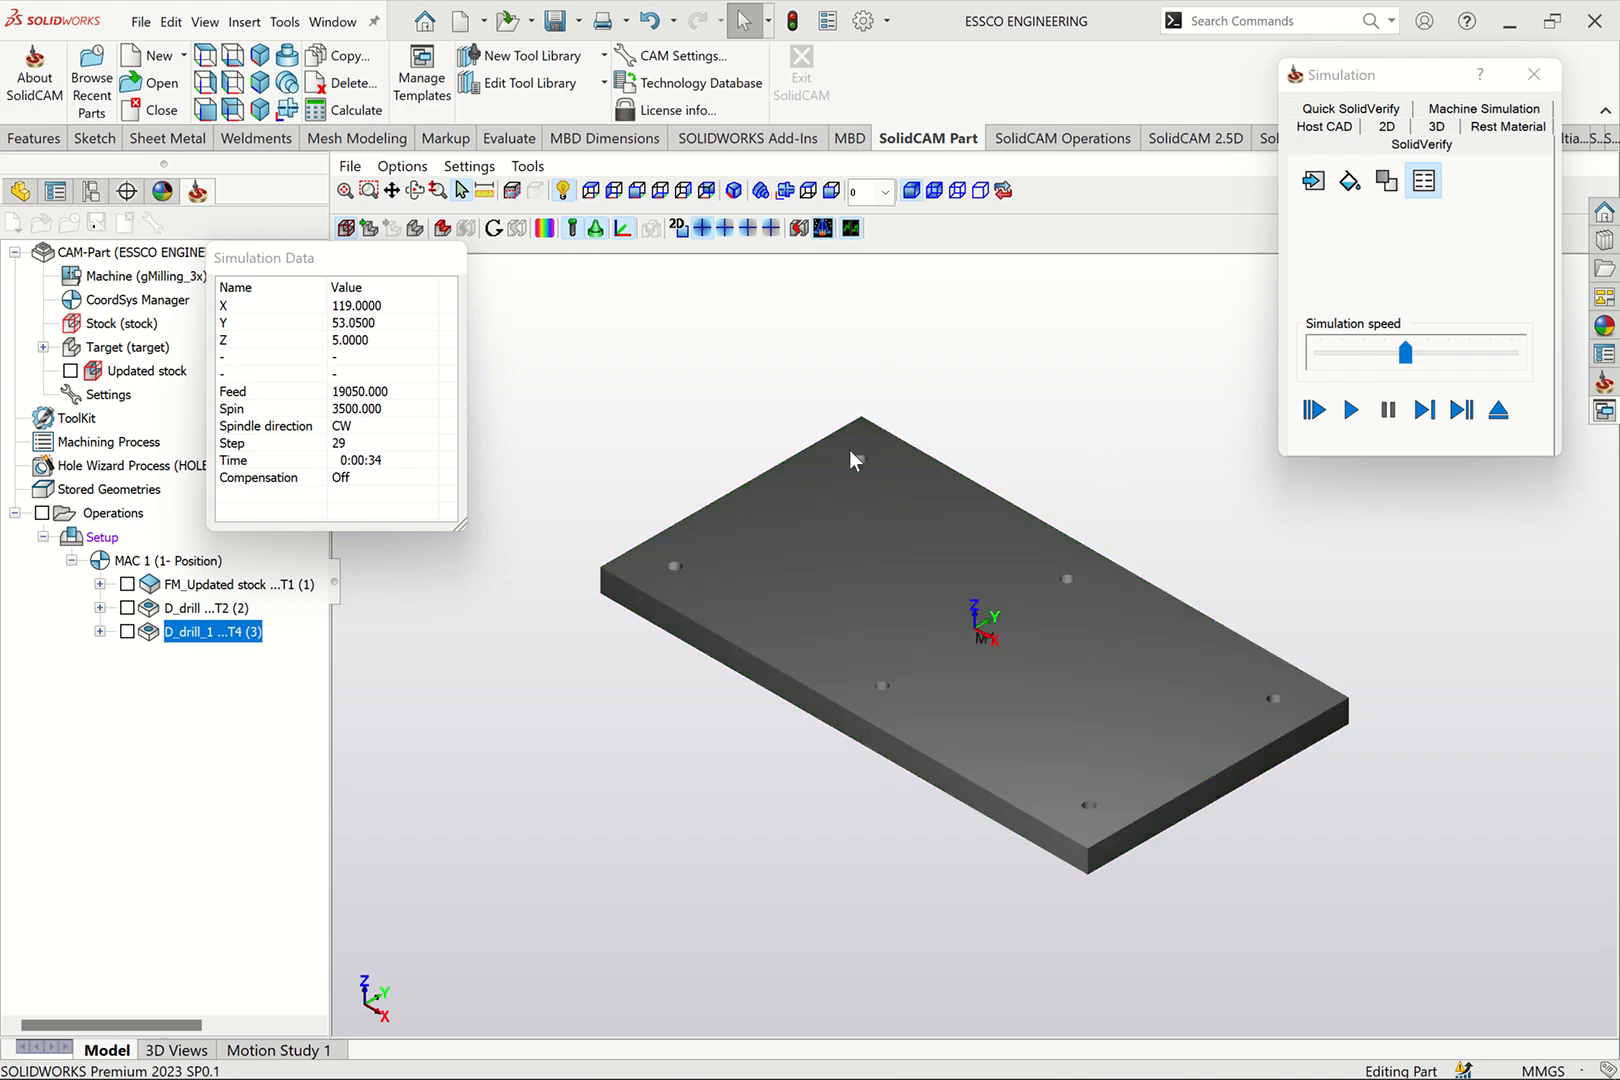
{"action": "left_click", "coordinate": [415, 191]}
{"action": "left_click_drag", "start_coordinate": [838, 540], "coordinate": [723, 470]}
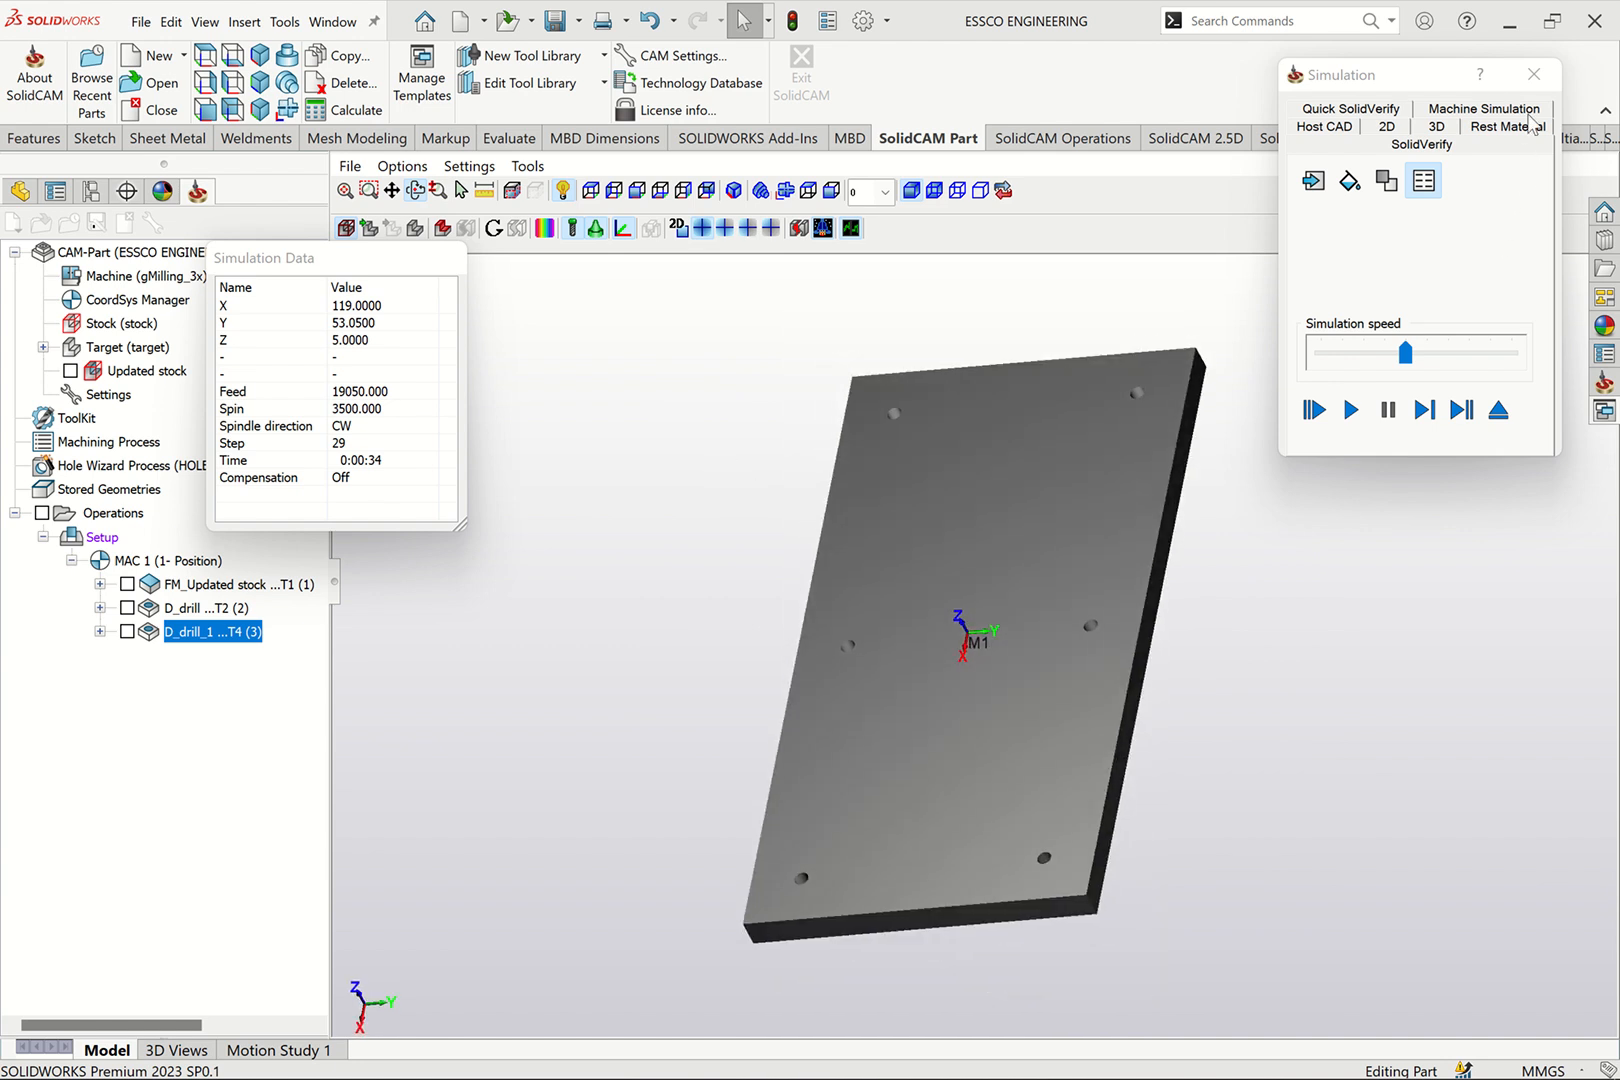
{"action": "left_click", "coordinate": [1534, 74]}
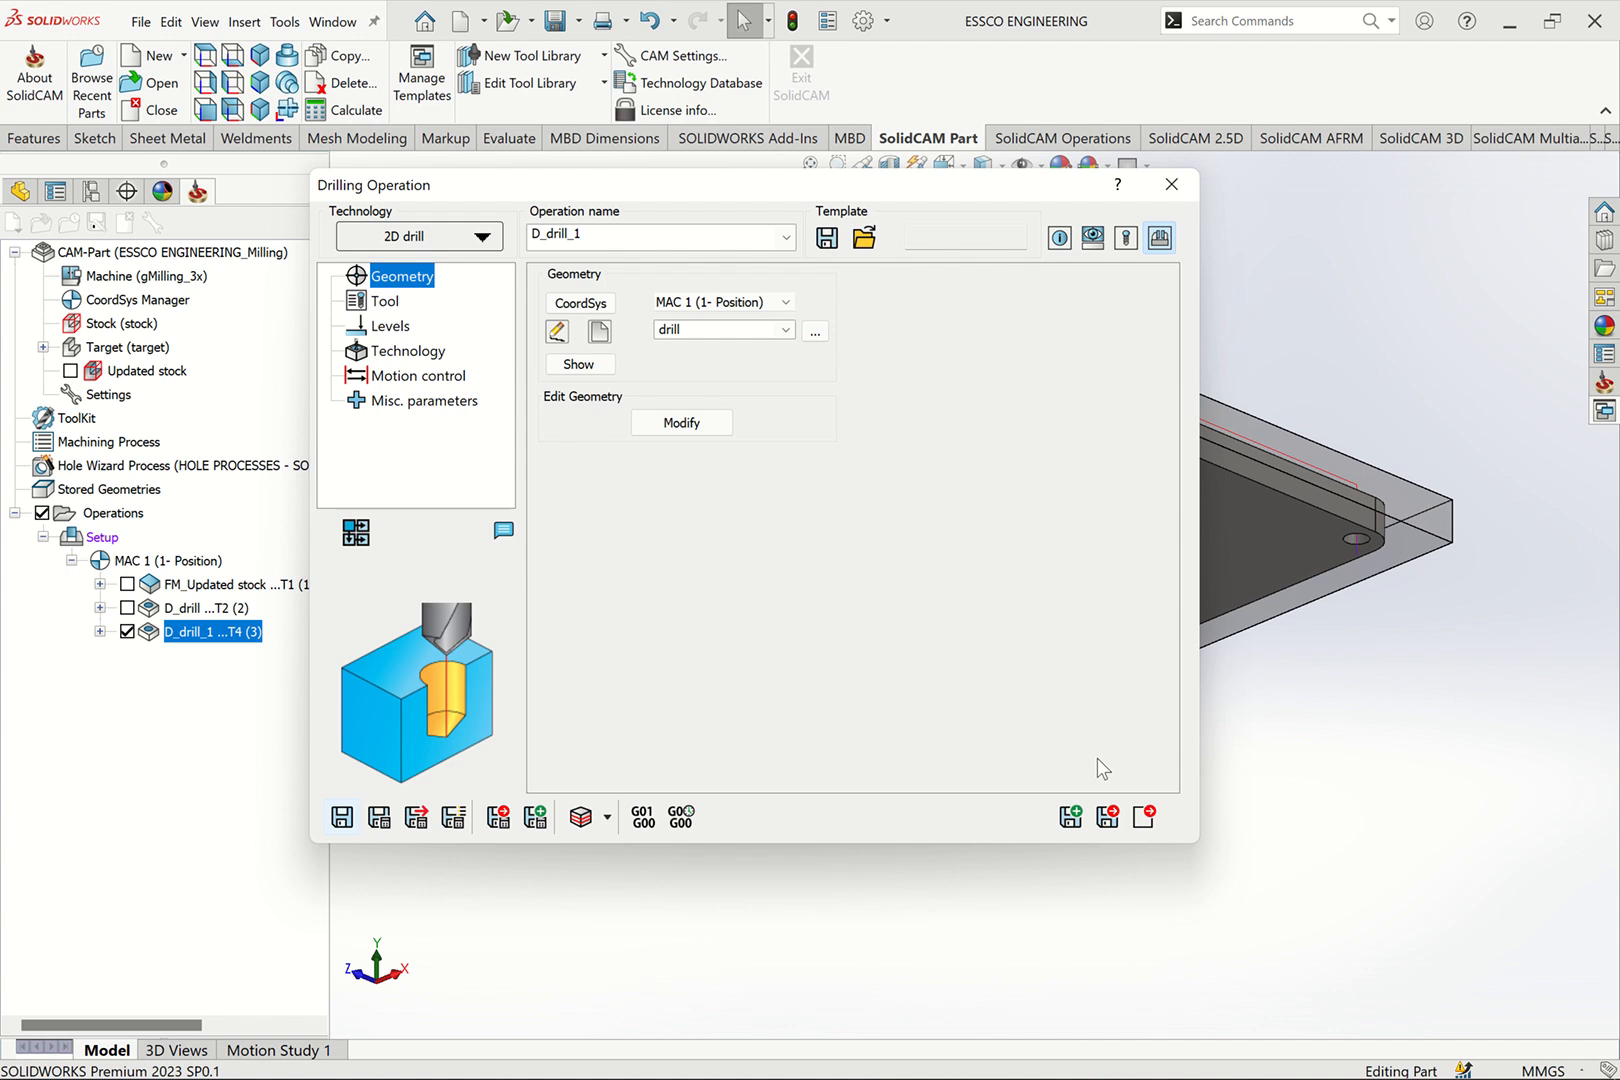
{"action": "left_click", "coordinate": [1143, 819]}
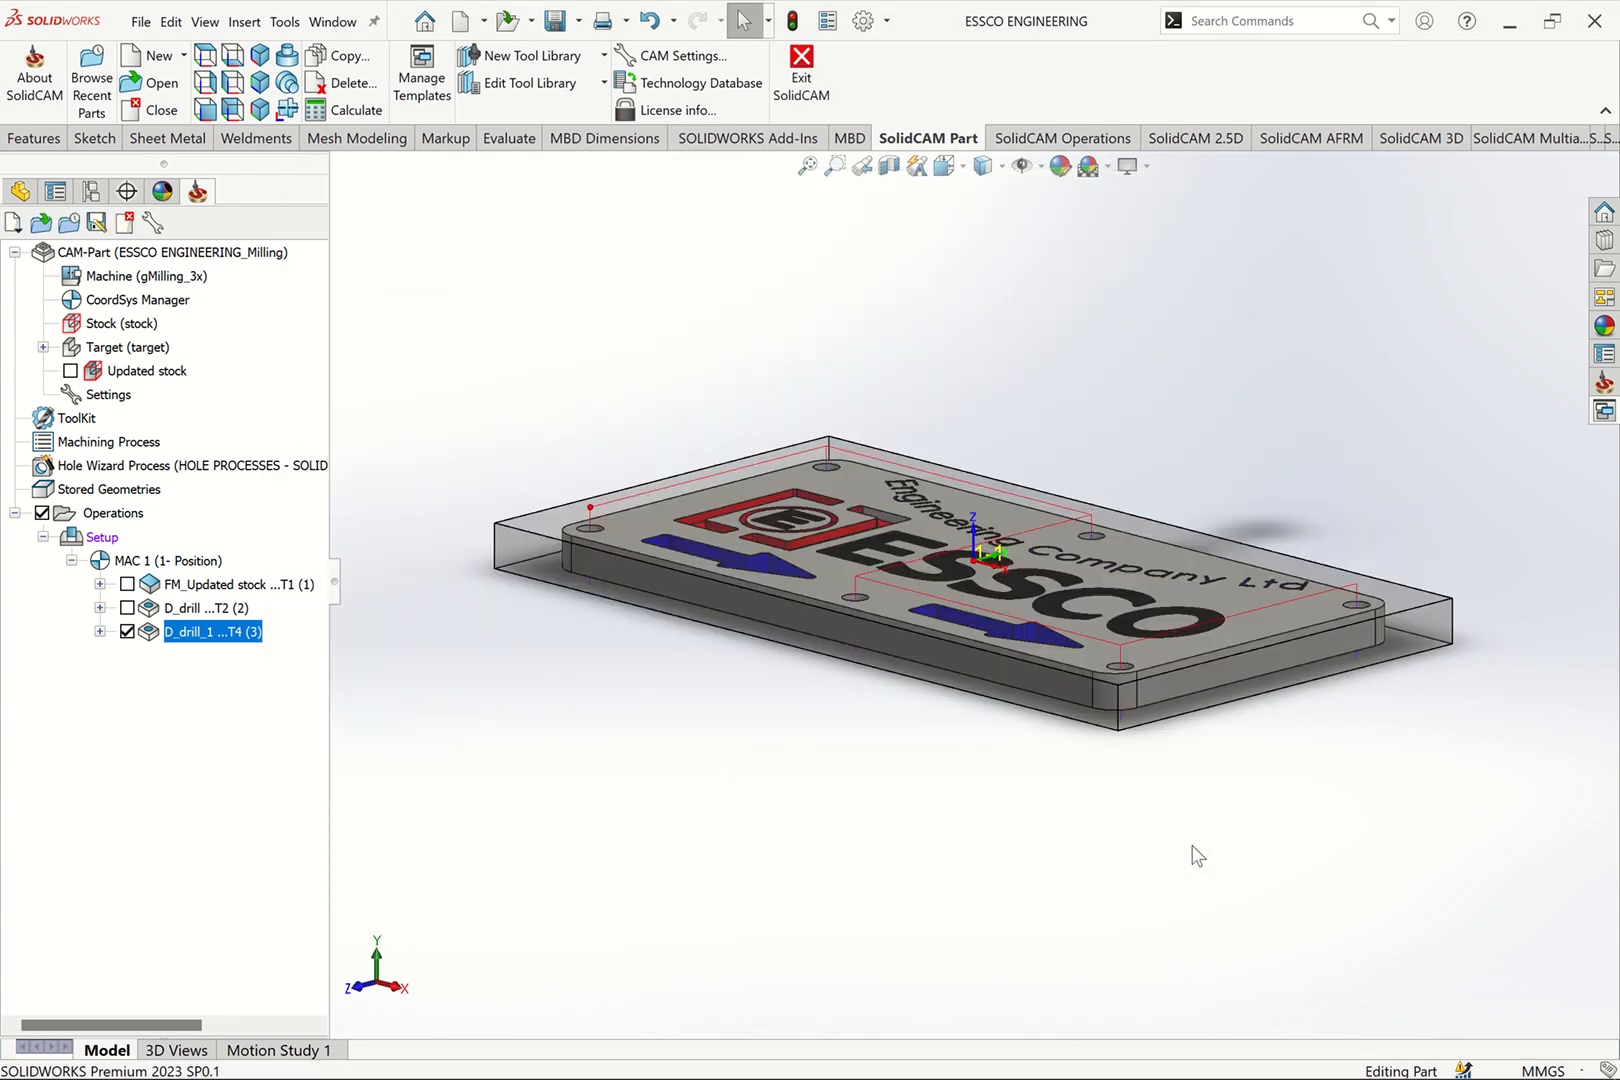
Hide D_drill_1's tool path and duplicate the operation by copying and pasting it after itself
{"action": "right_click", "coordinate": [163, 633]}
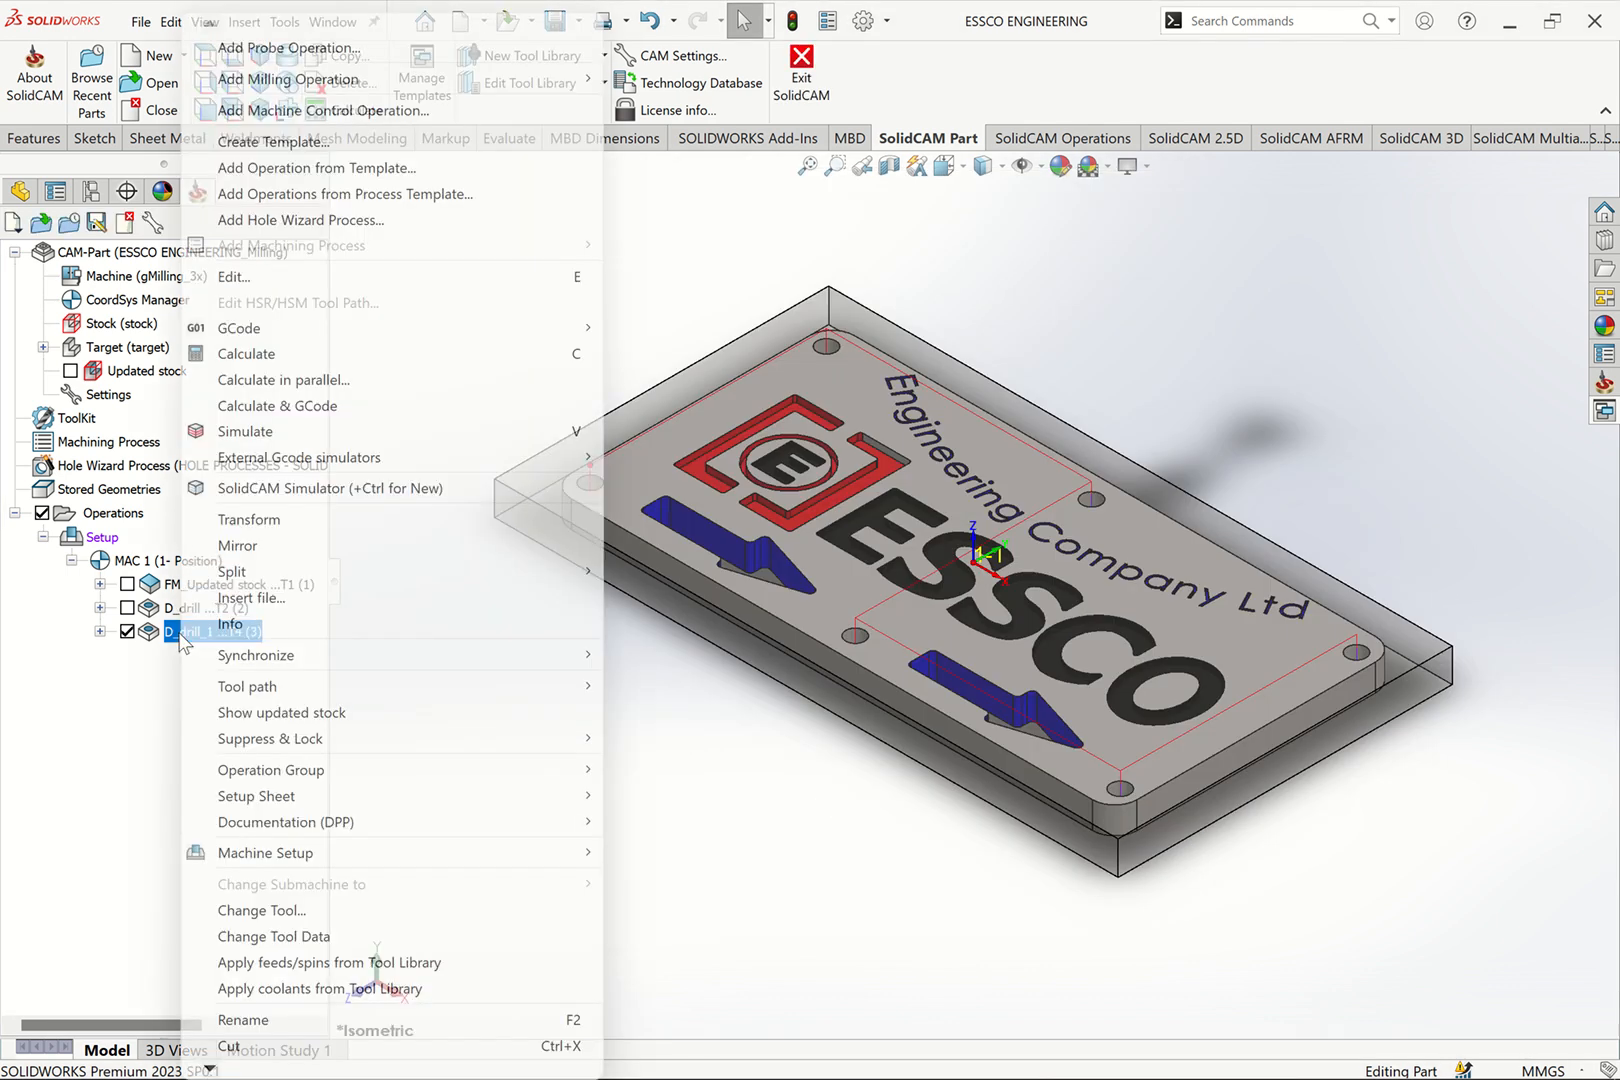
{"action": "left_click", "coordinate": [132, 631]}
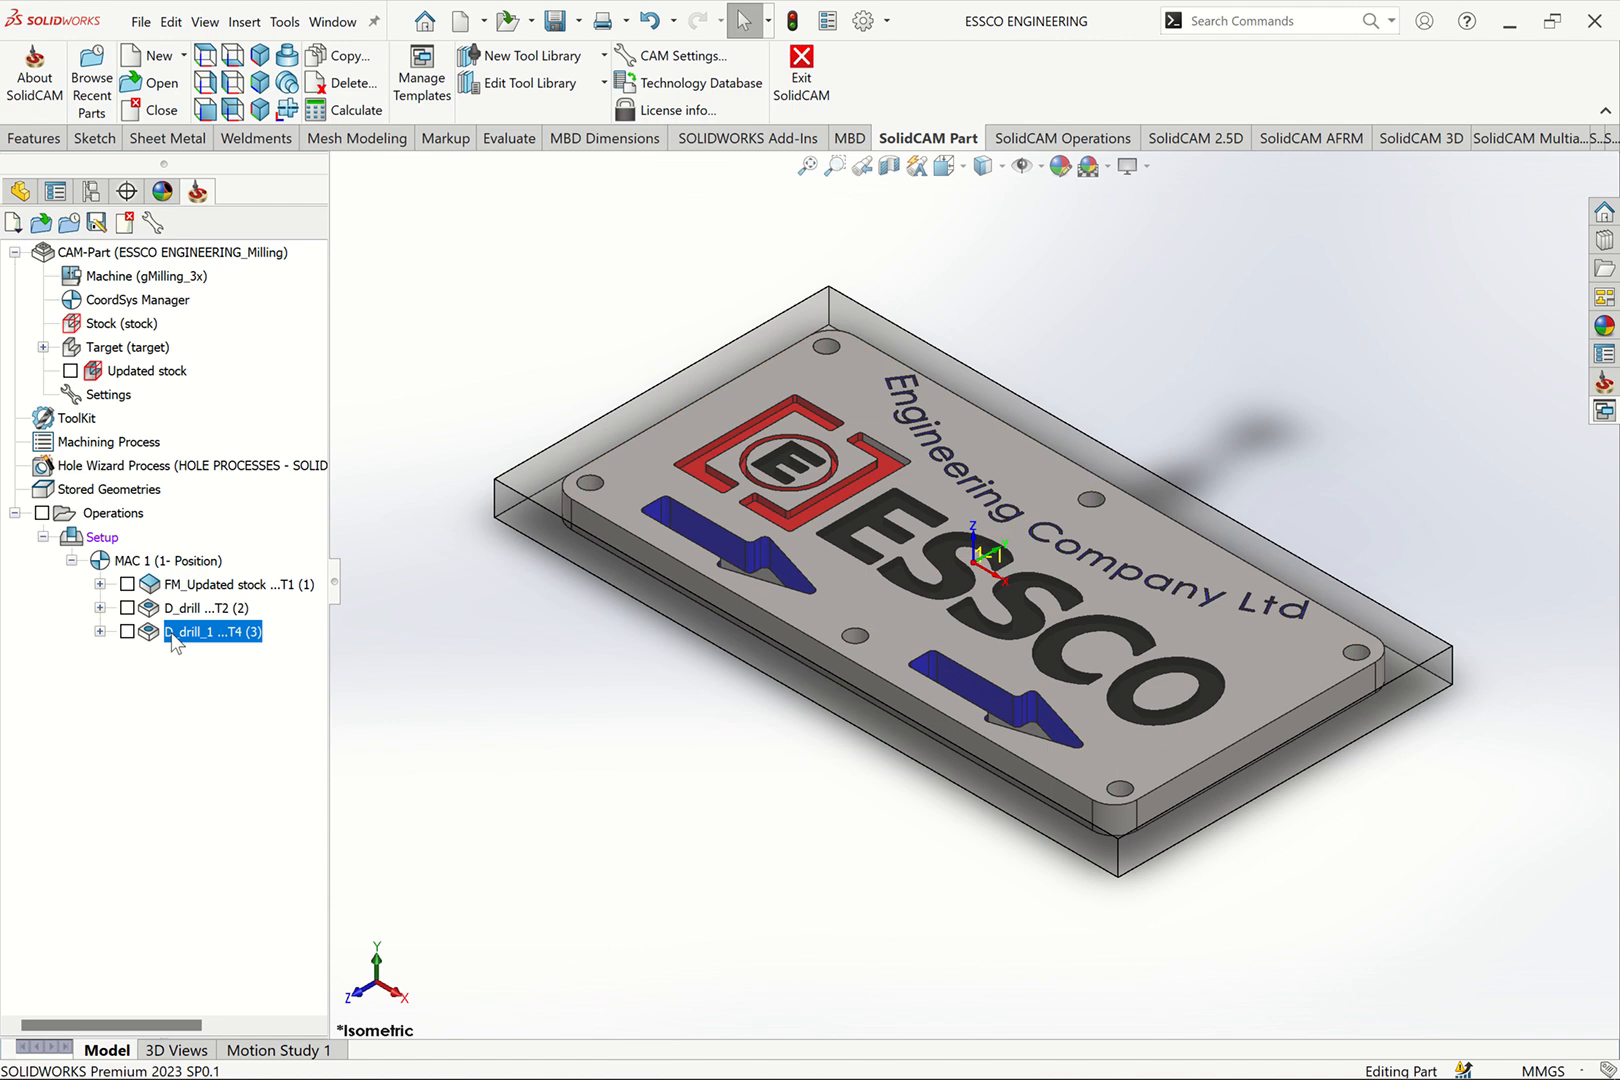
{"action": "right_click", "coordinate": [174, 641]}
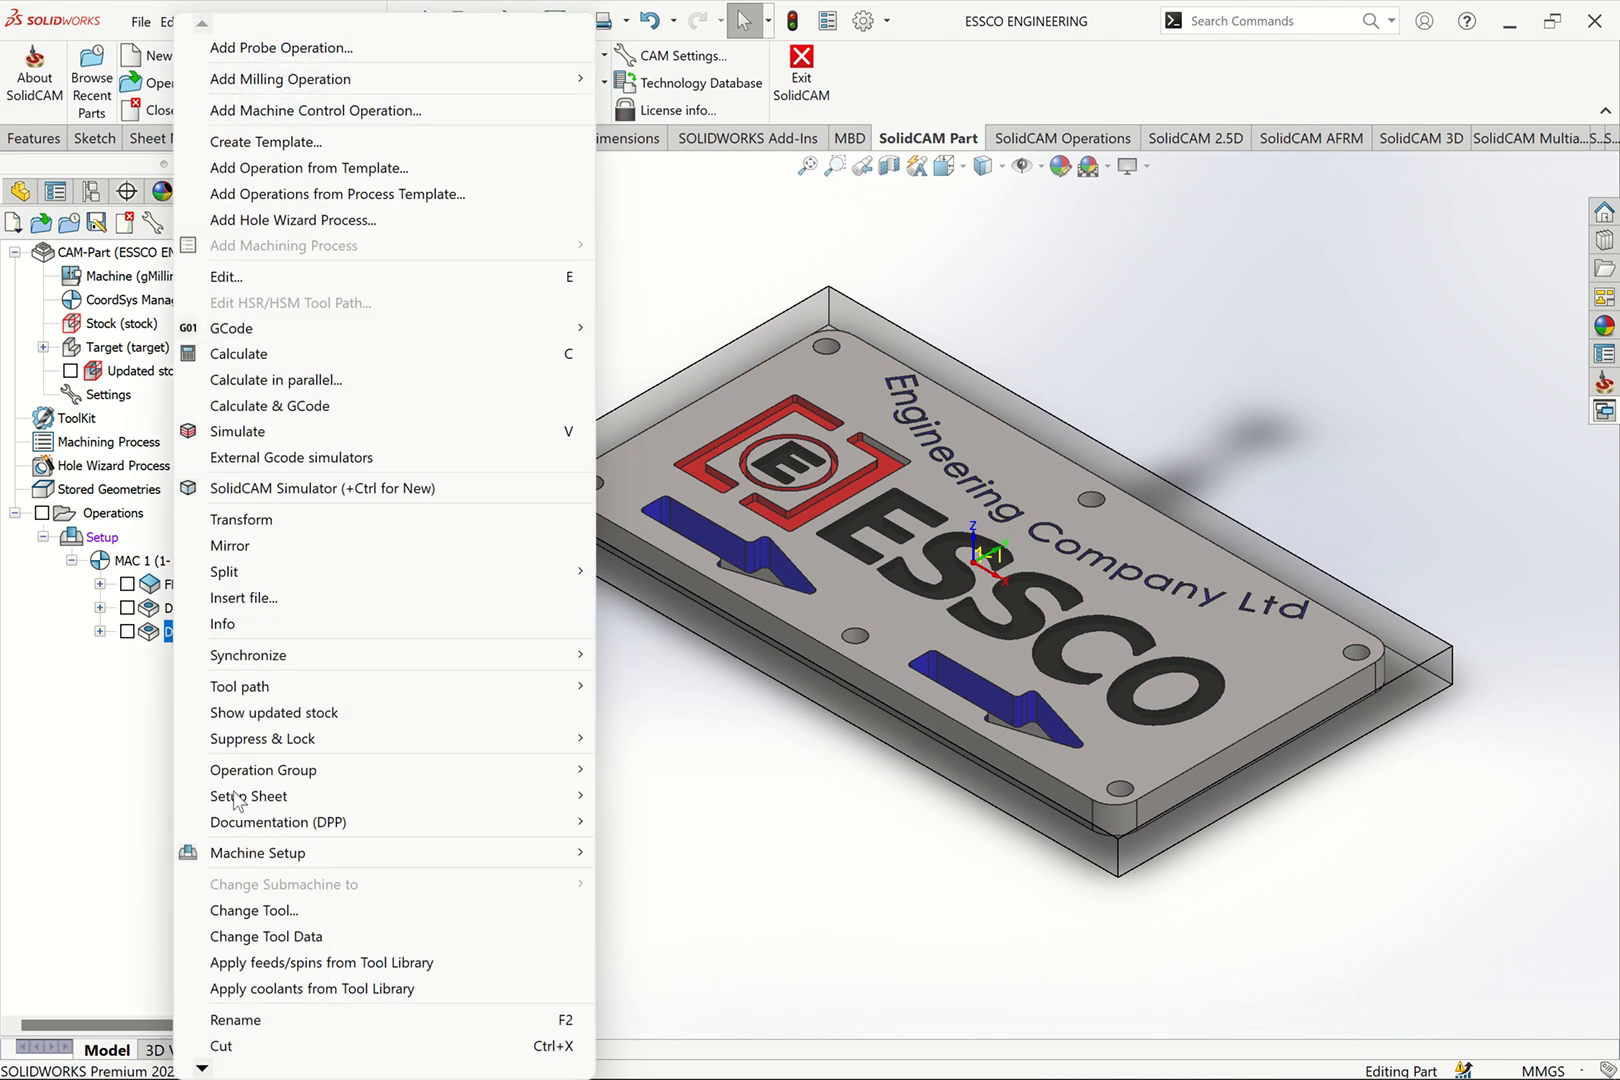
{"action": "left_click", "coordinate": [232, 1046]}
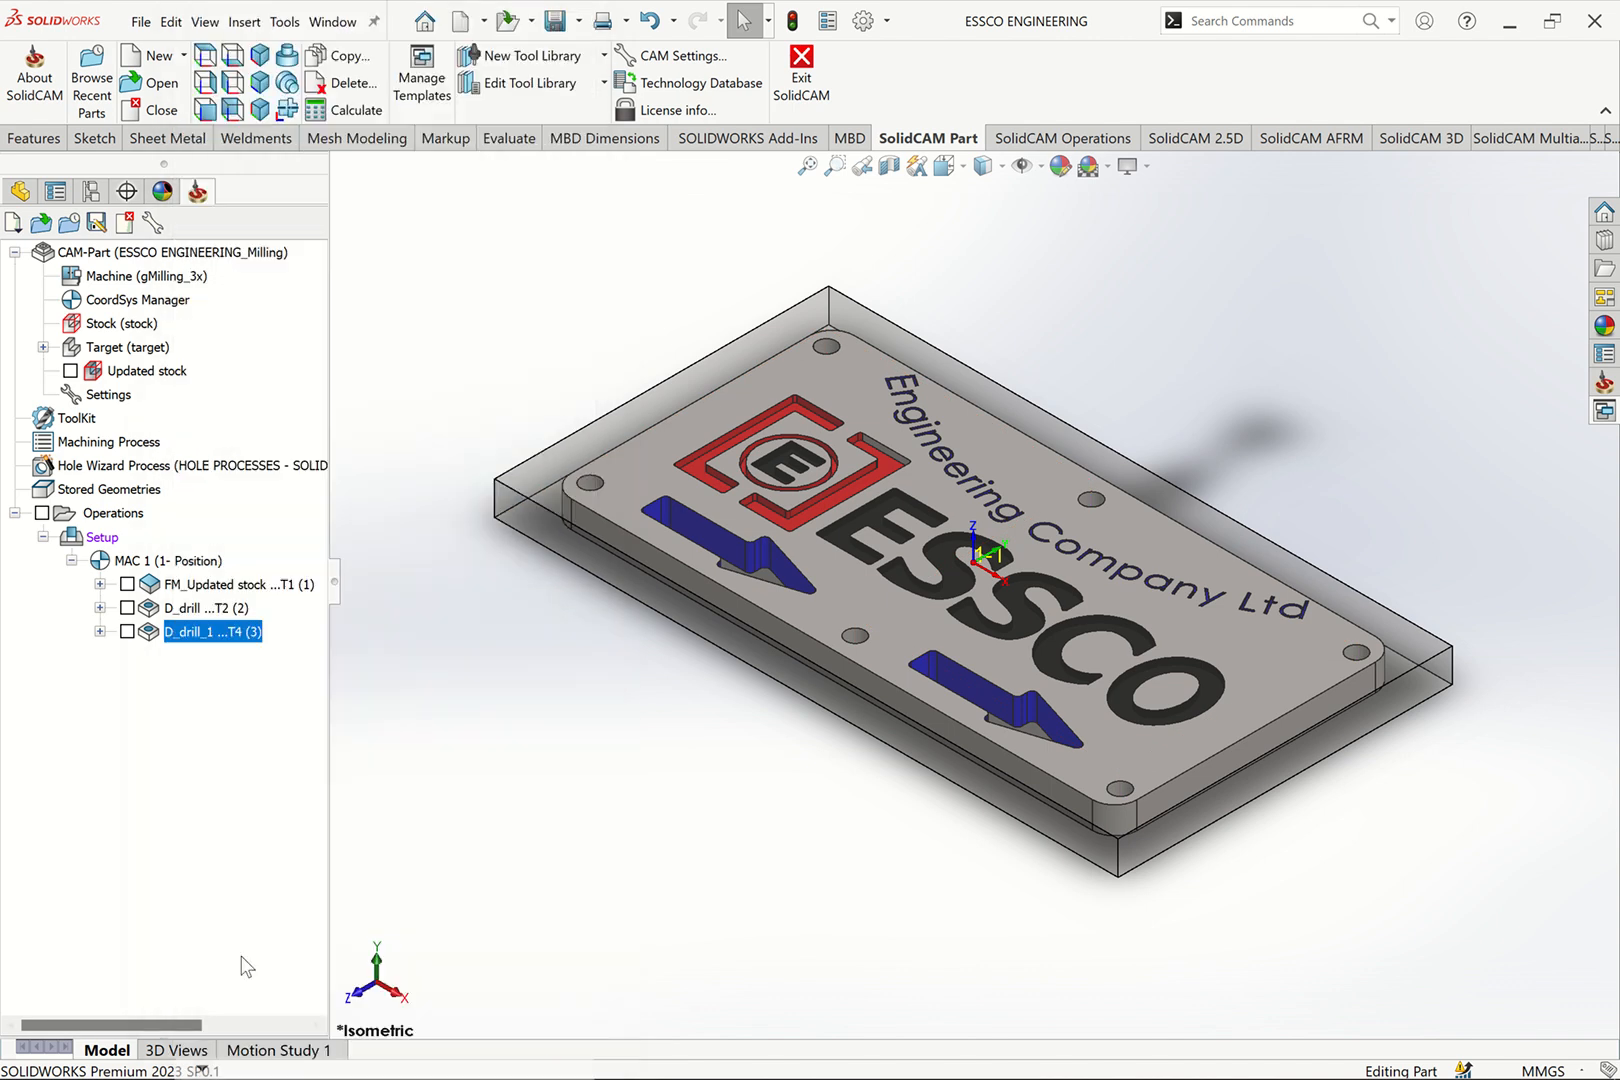
{"action": "right_click", "coordinate": [204, 647]}
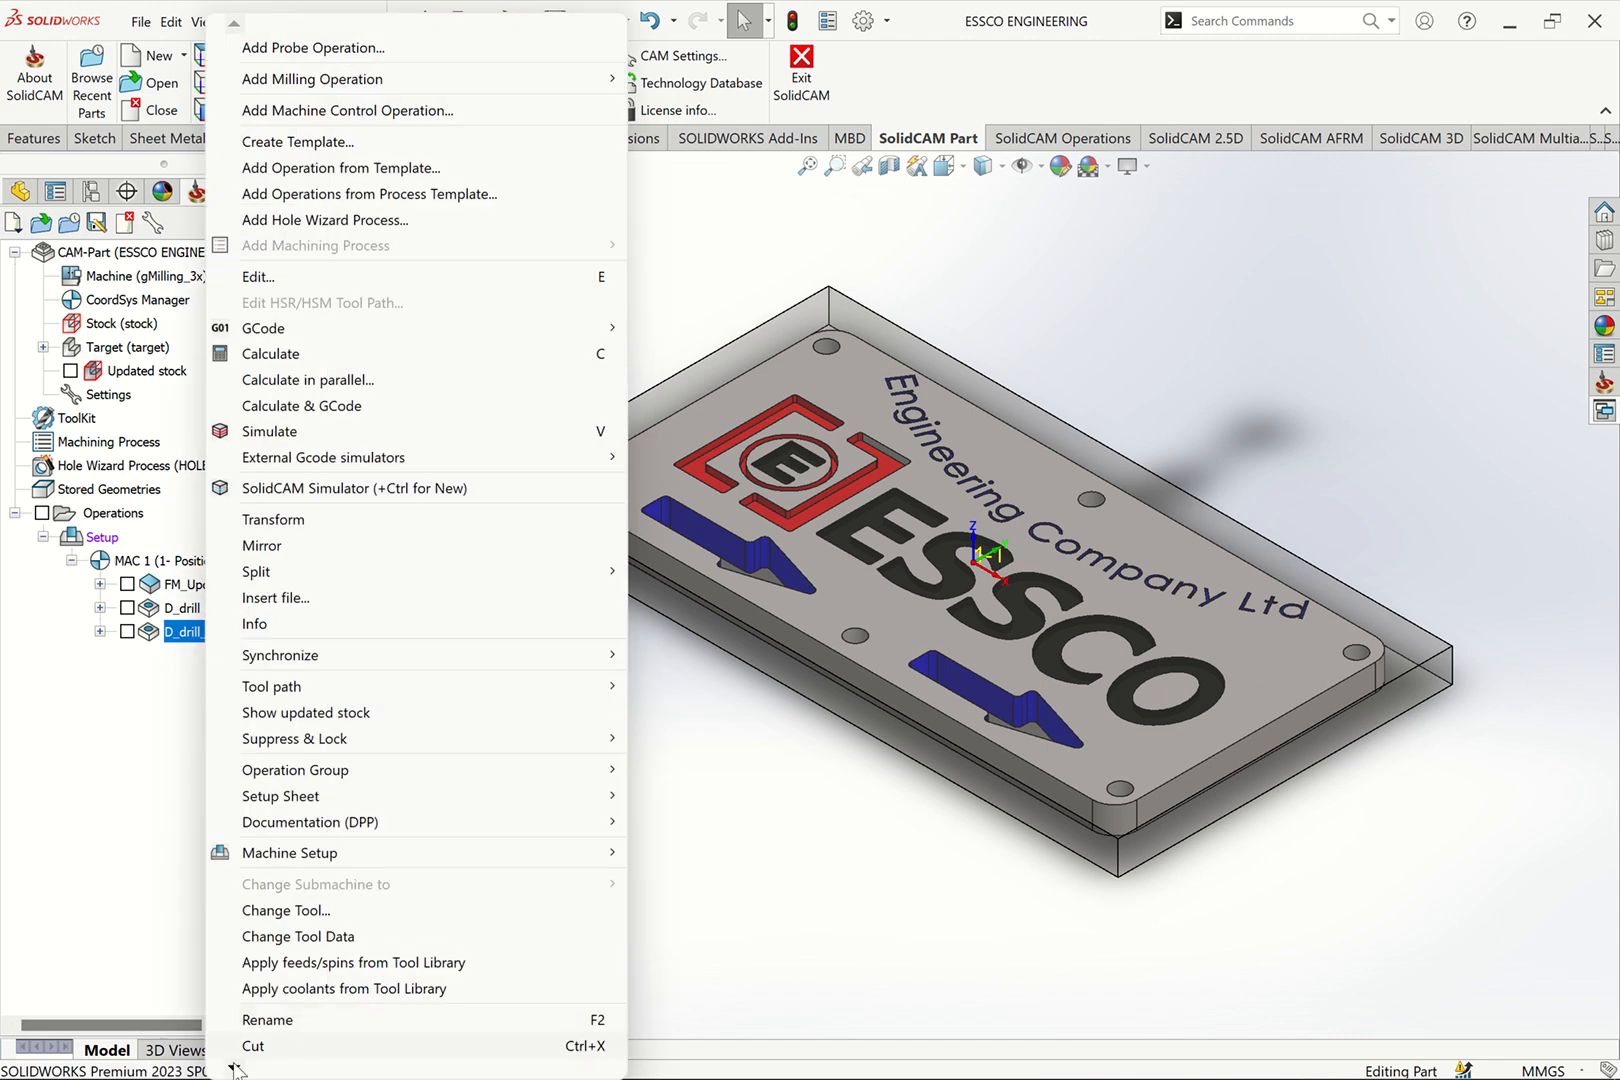
{"action": "mouse_move", "coordinate": [233, 1070]}
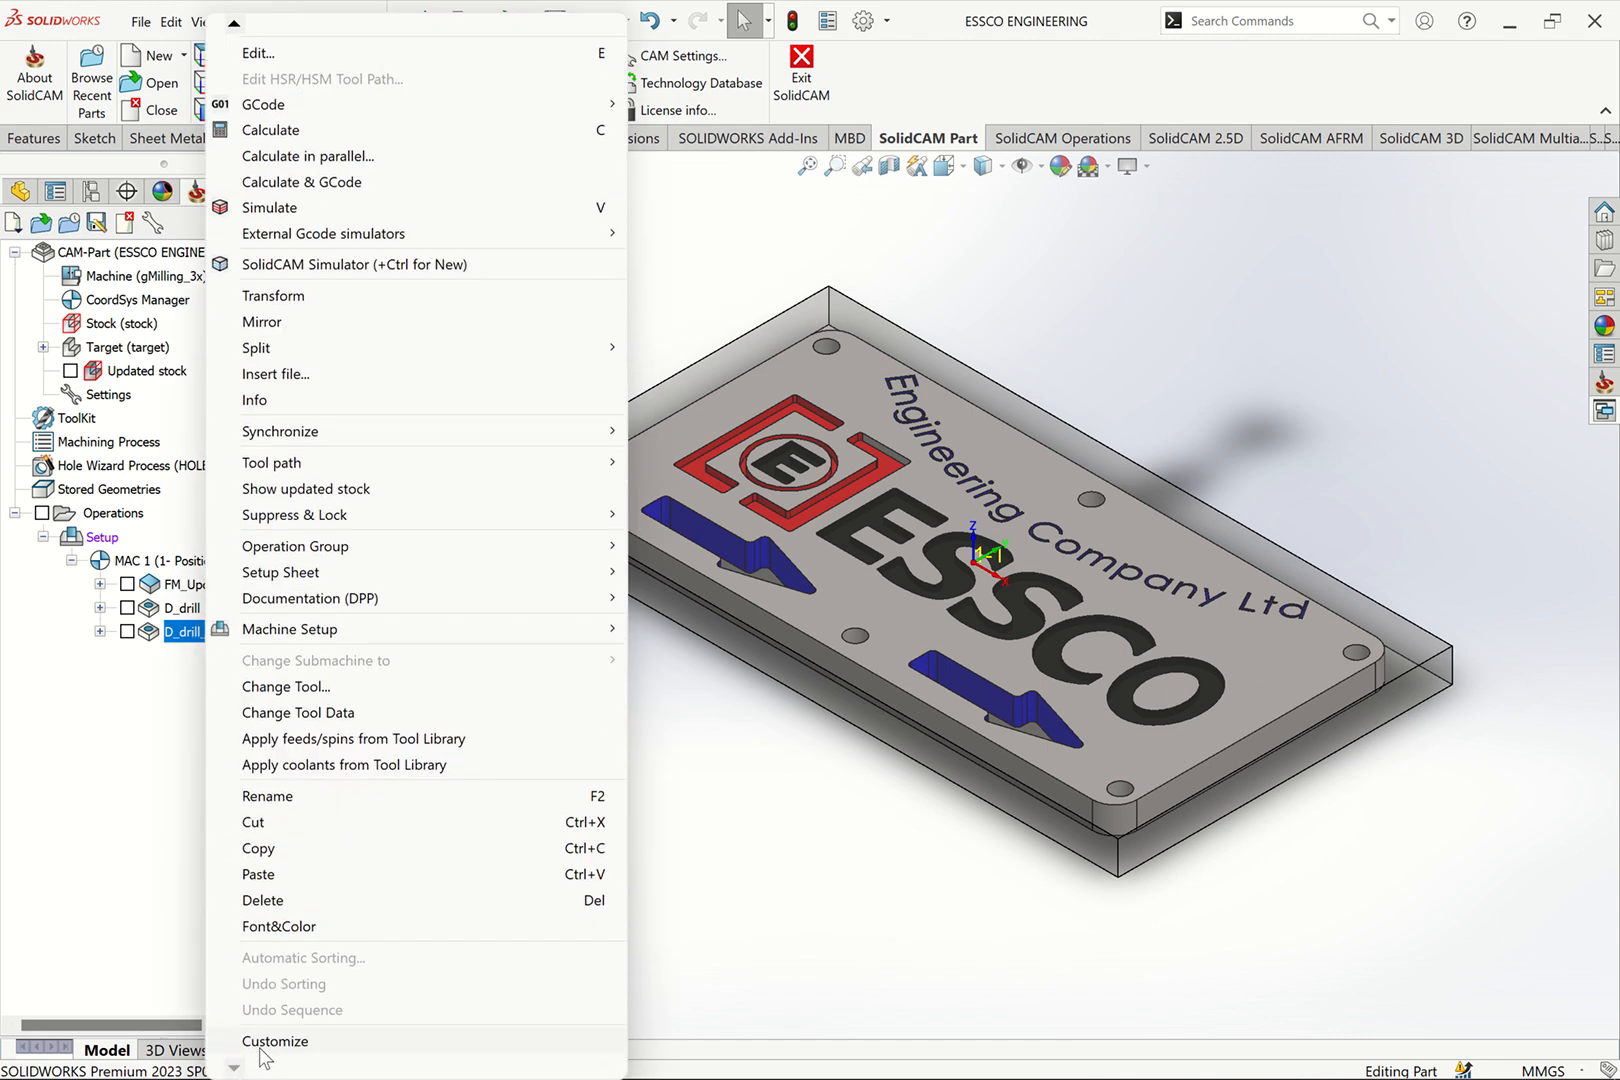
{"action": "left_click", "coordinate": [288, 872]}
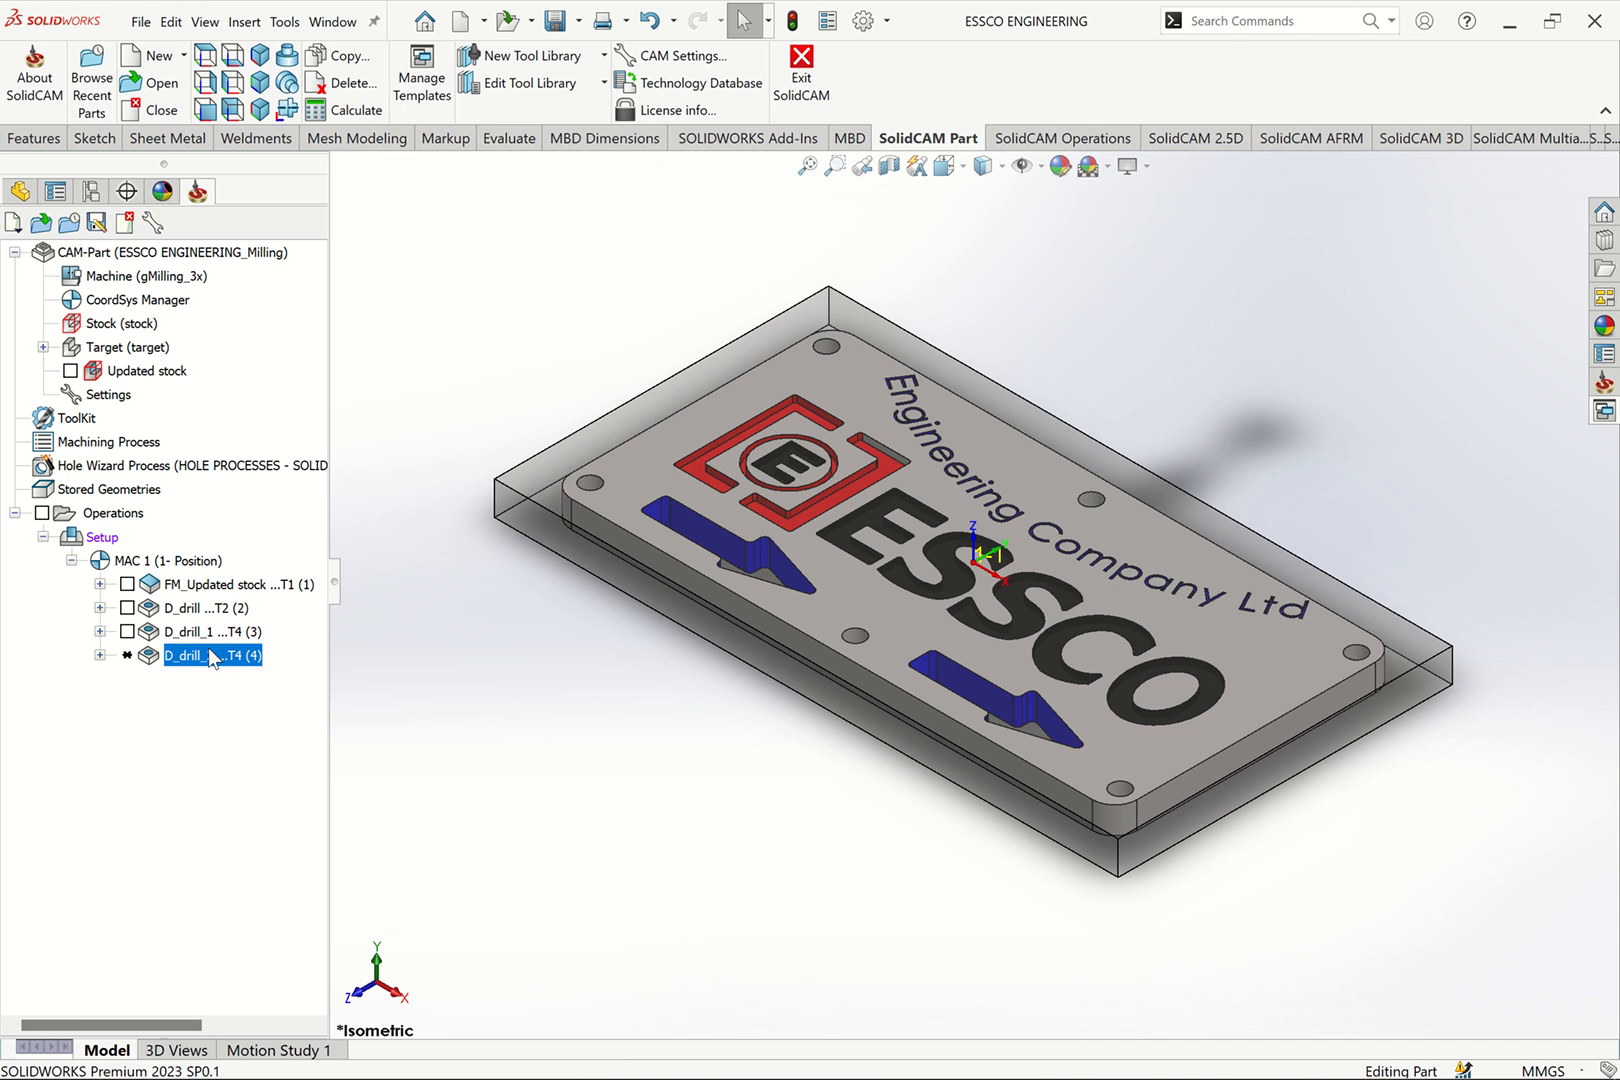
Edit the copied operation D_drill_2 and assign it a new drill tool with a diameter of 8.5 mm
{"action": "right_click", "coordinate": [211, 657]}
{"action": "left_click", "coordinate": [295, 277]}
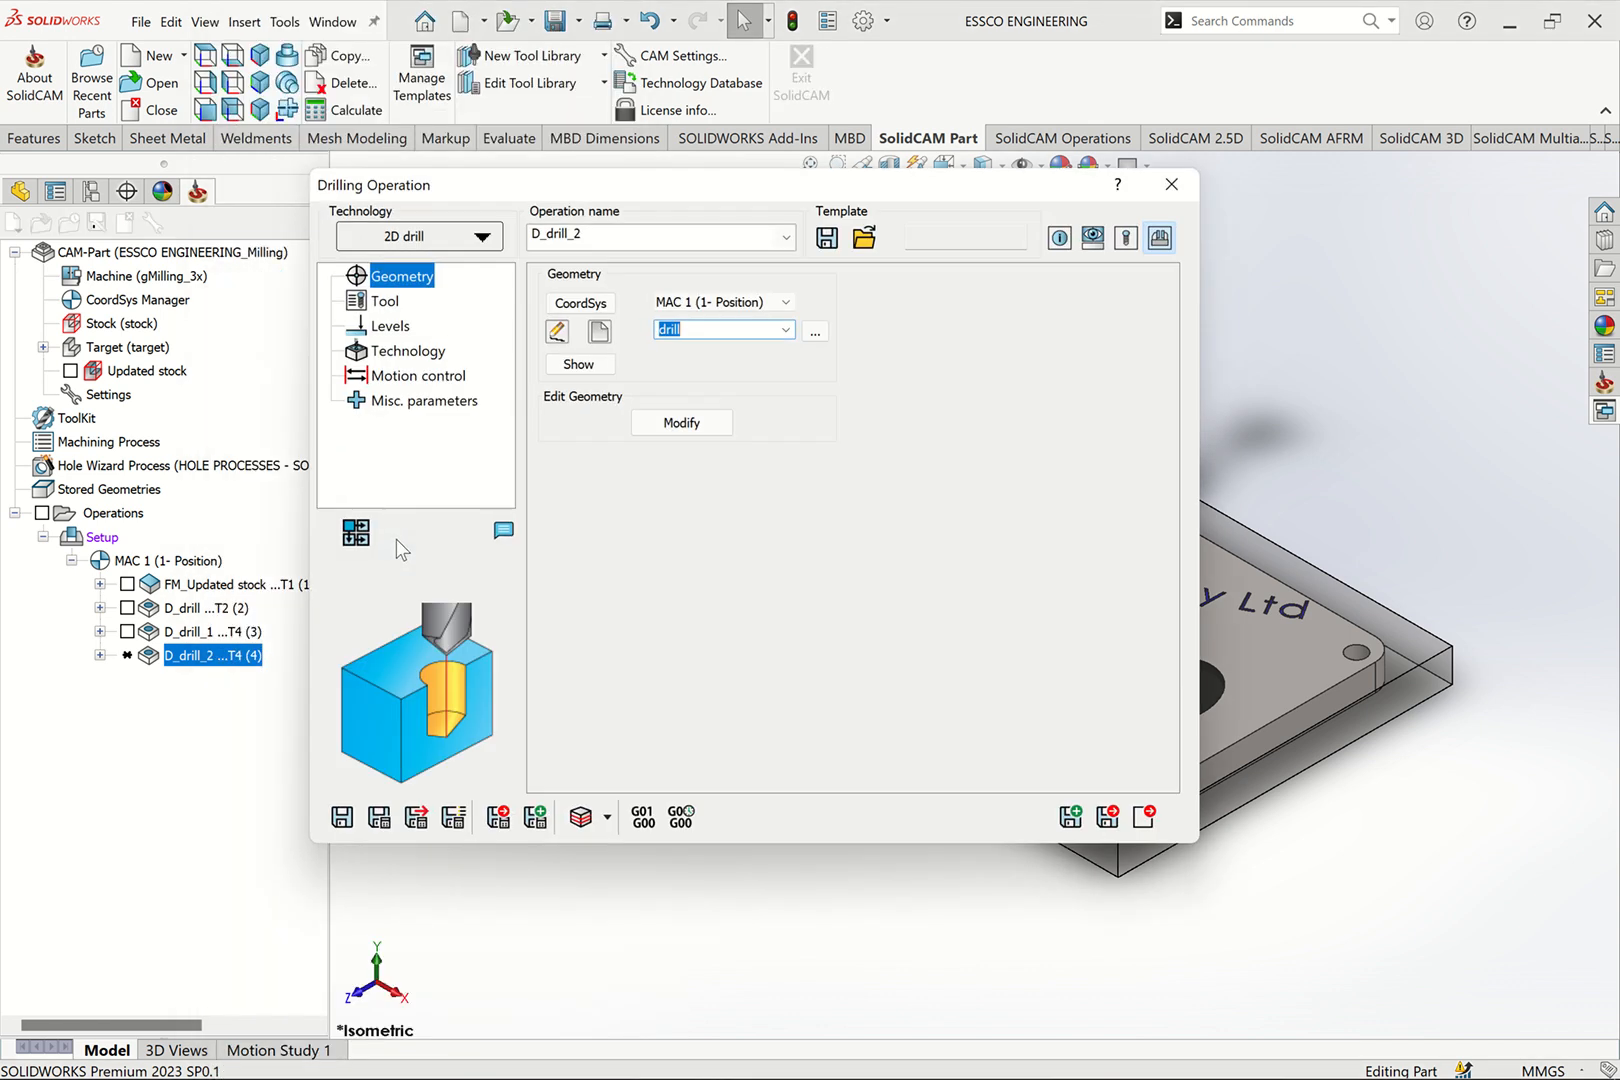
{"action": "left_click", "coordinate": [385, 300]}
{"action": "left_click", "coordinate": [648, 670]}
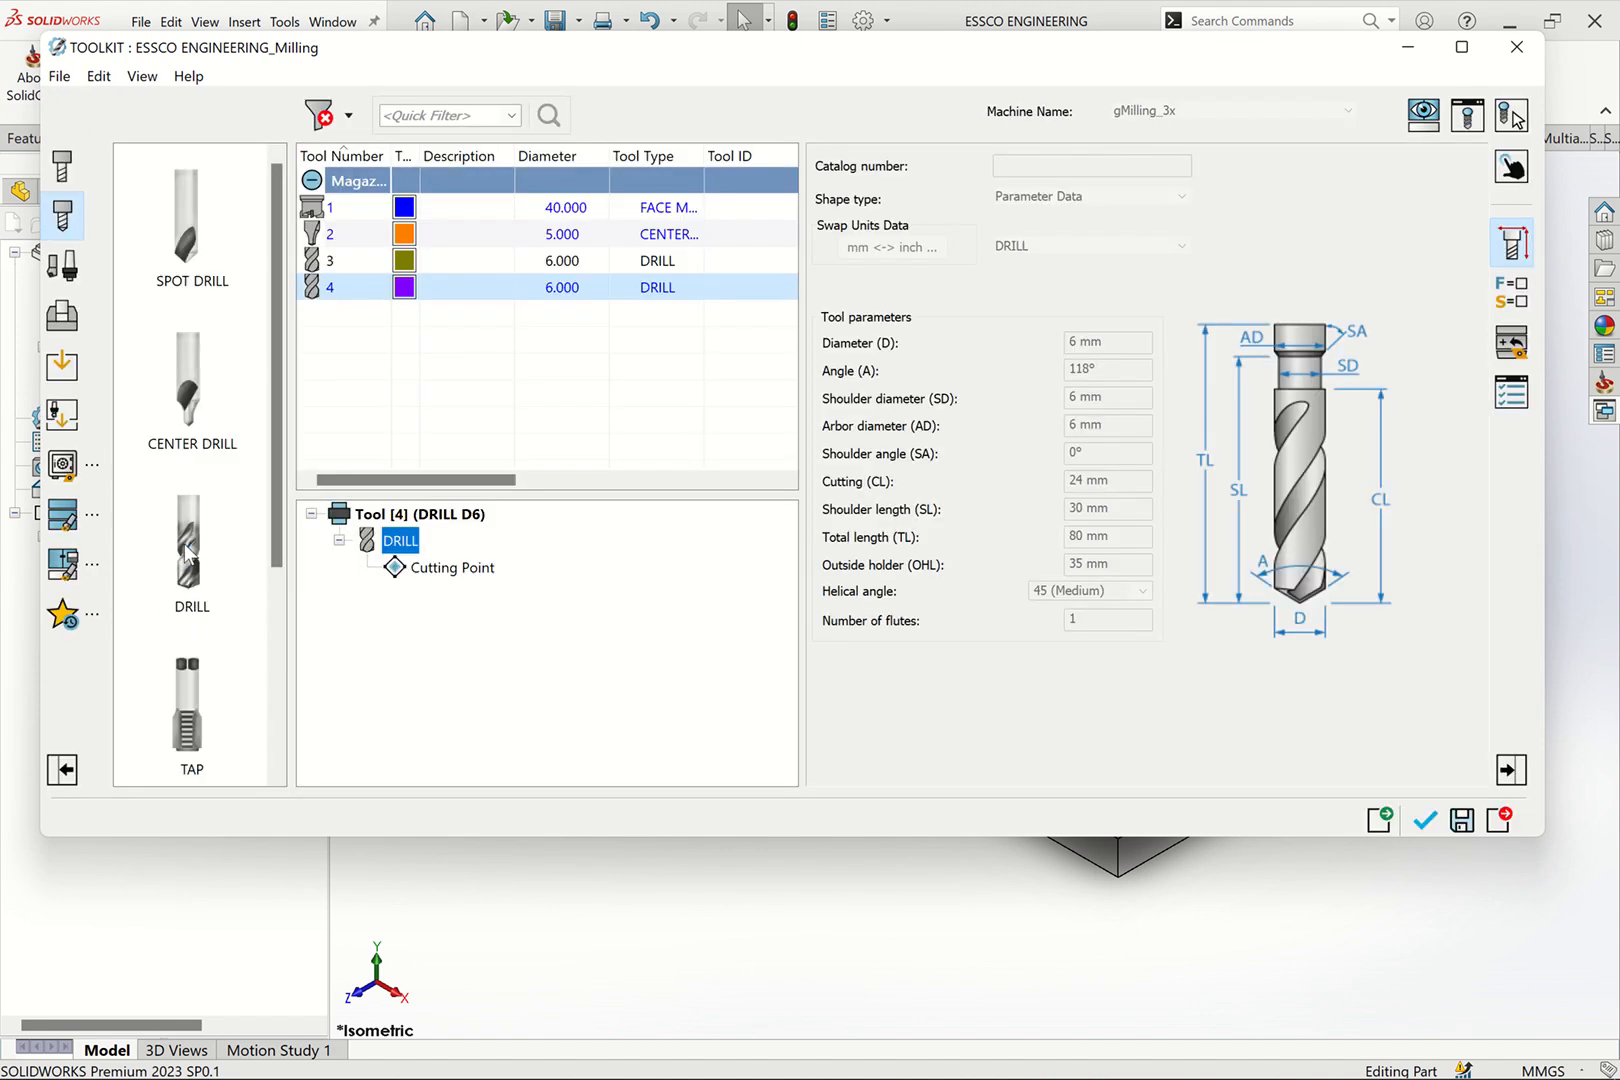
{"action": "left_click", "coordinate": [188, 555]}
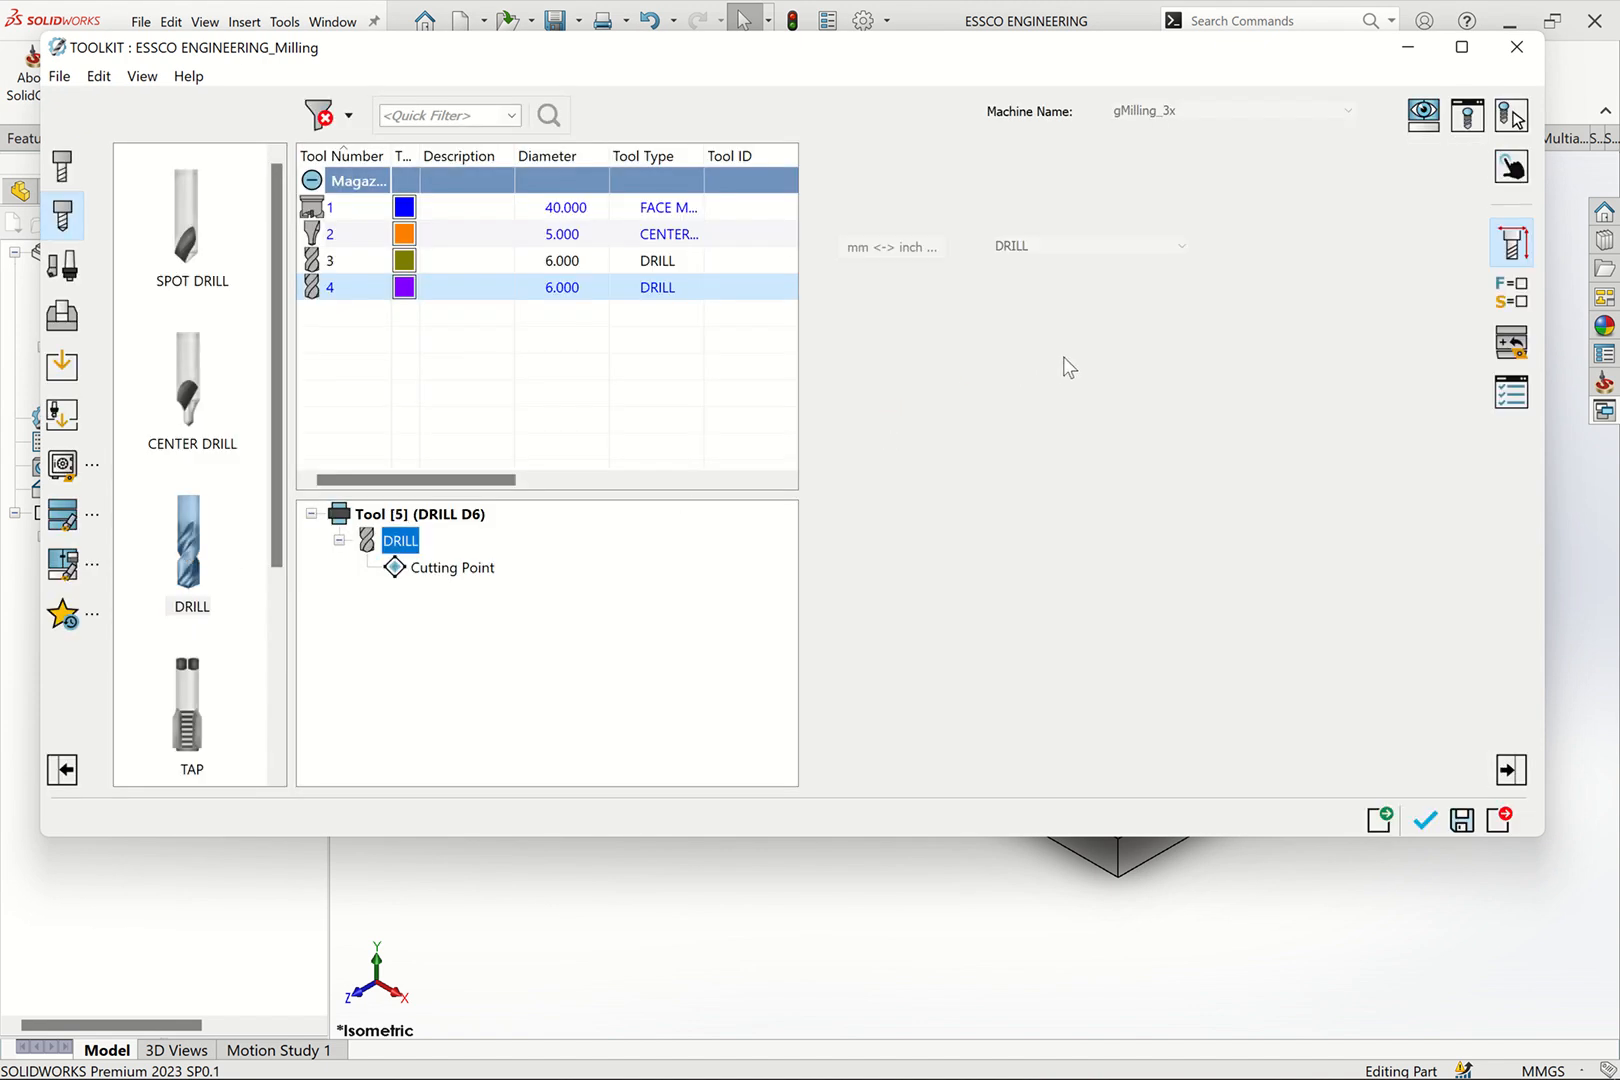
{"action": "left_click", "coordinate": [1077, 340]}
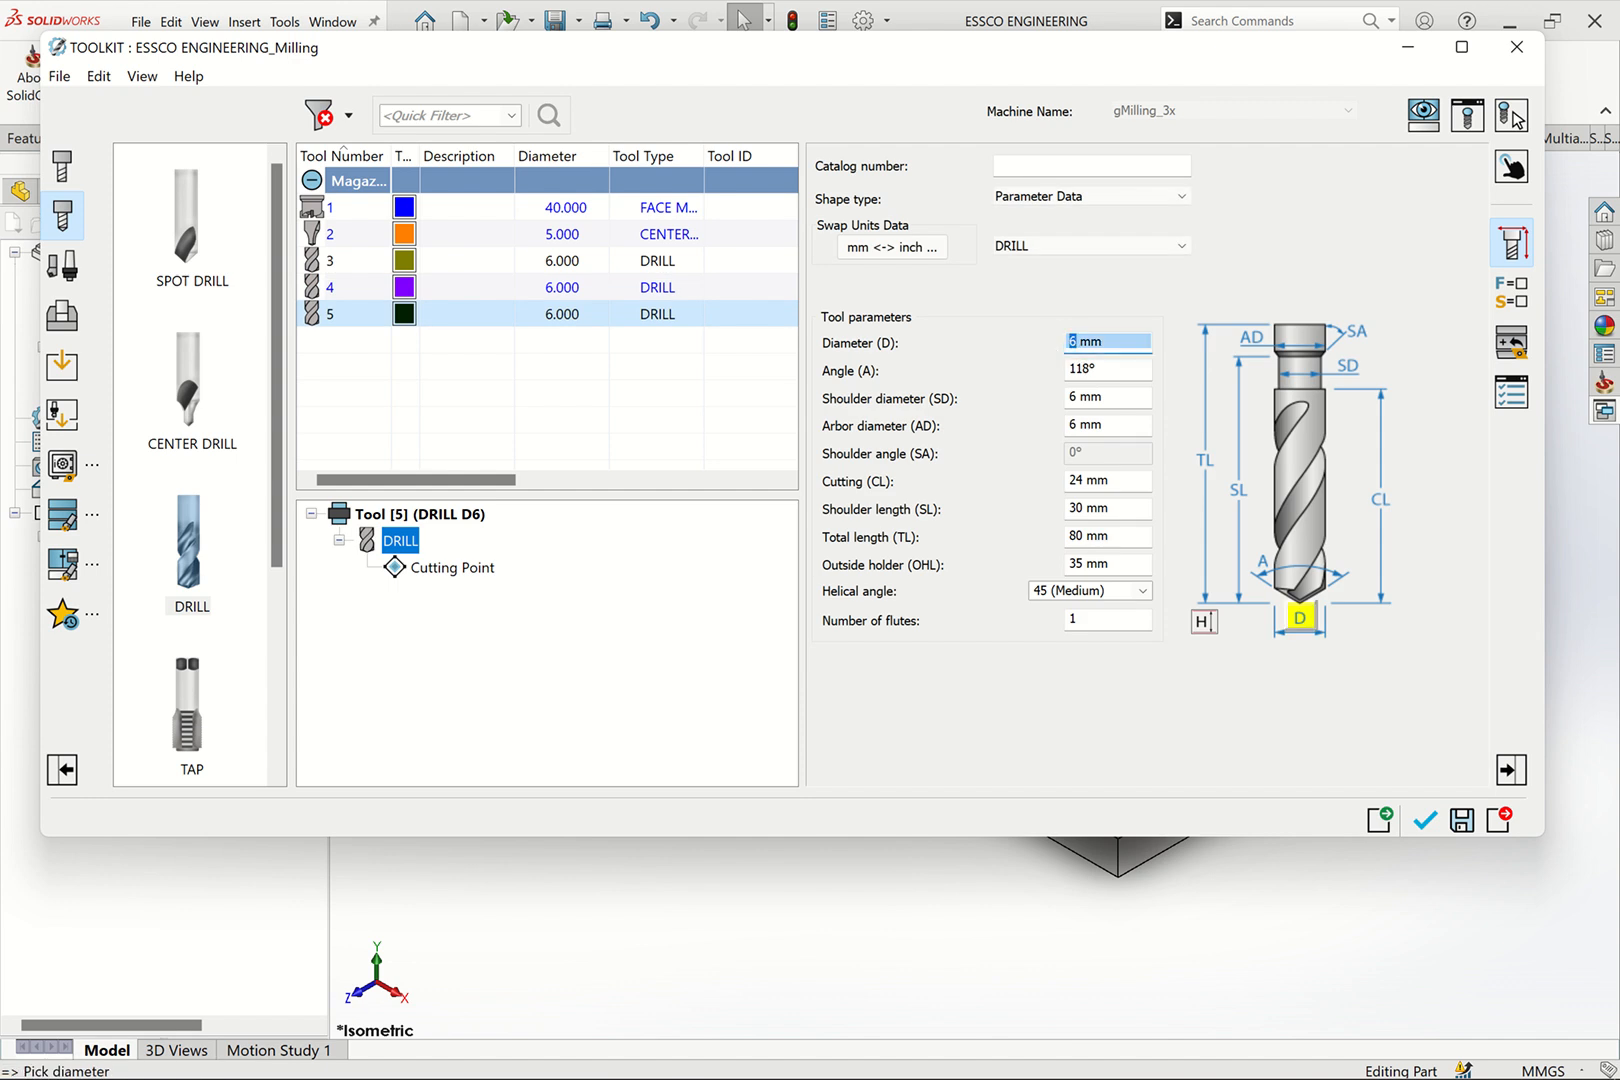
{"action": "left_click", "coordinate": [1078, 376]}
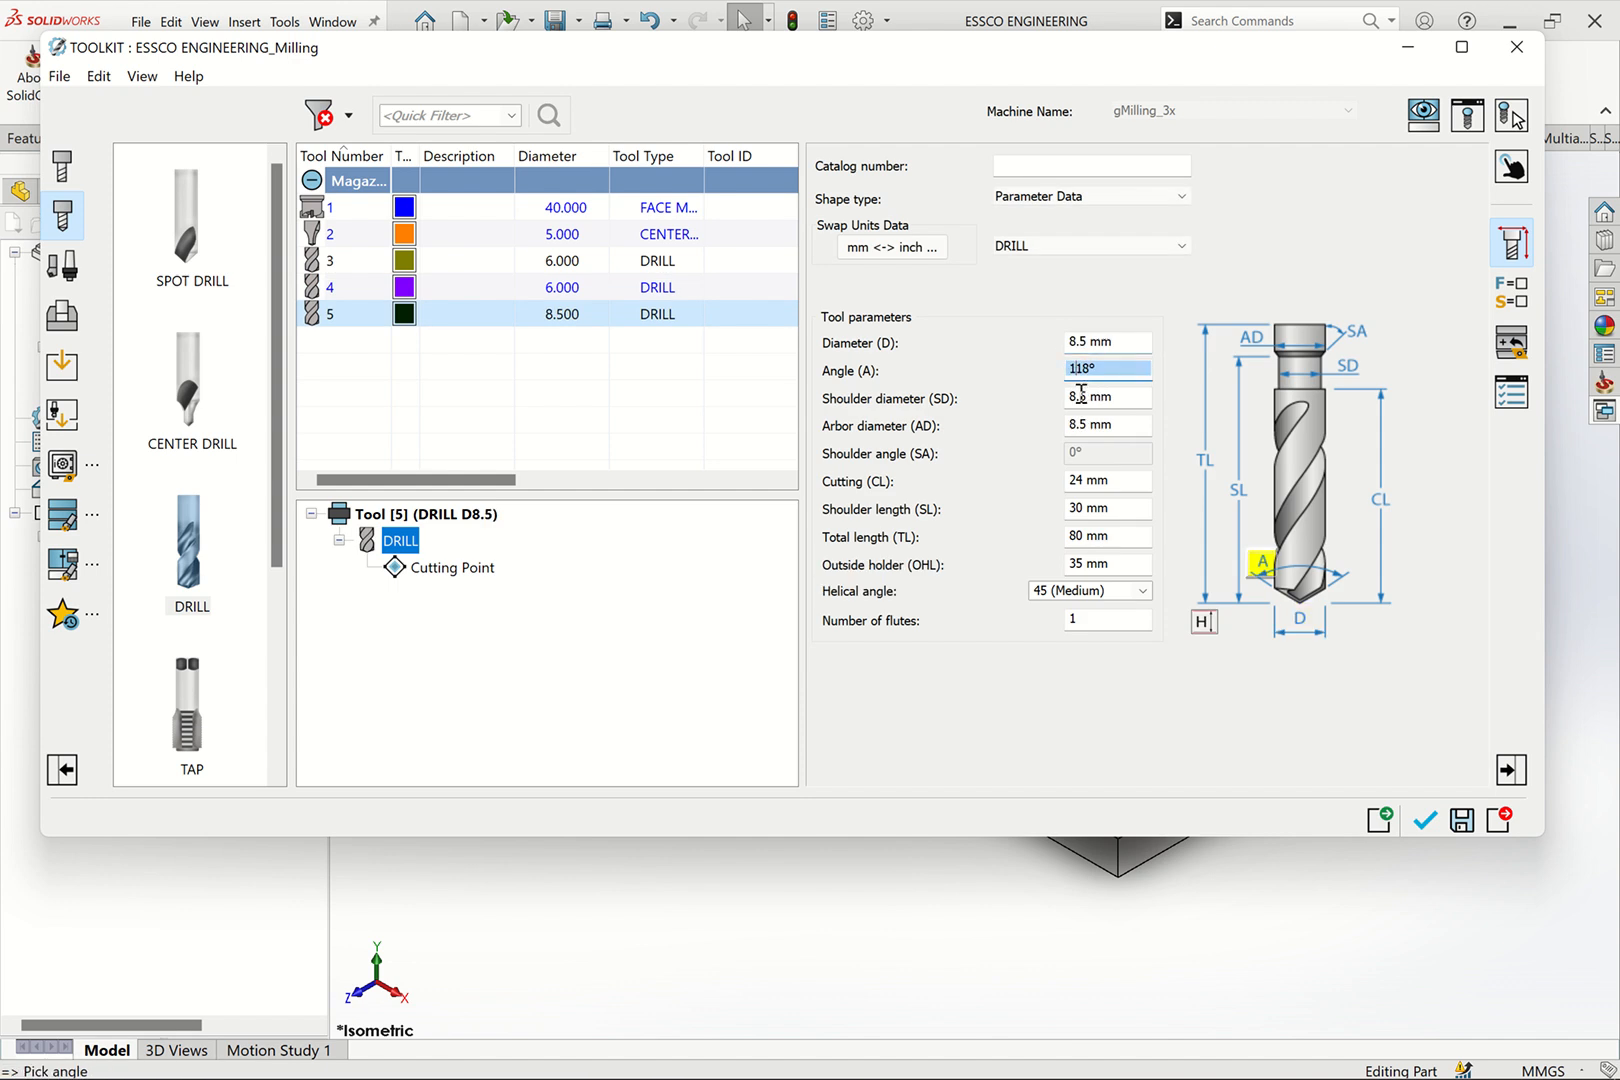
{"action": "left_click", "coordinate": [1079, 397]}
{"action": "left_click", "coordinate": [1085, 516]}
{"action": "left_click", "coordinate": [1511, 292]}
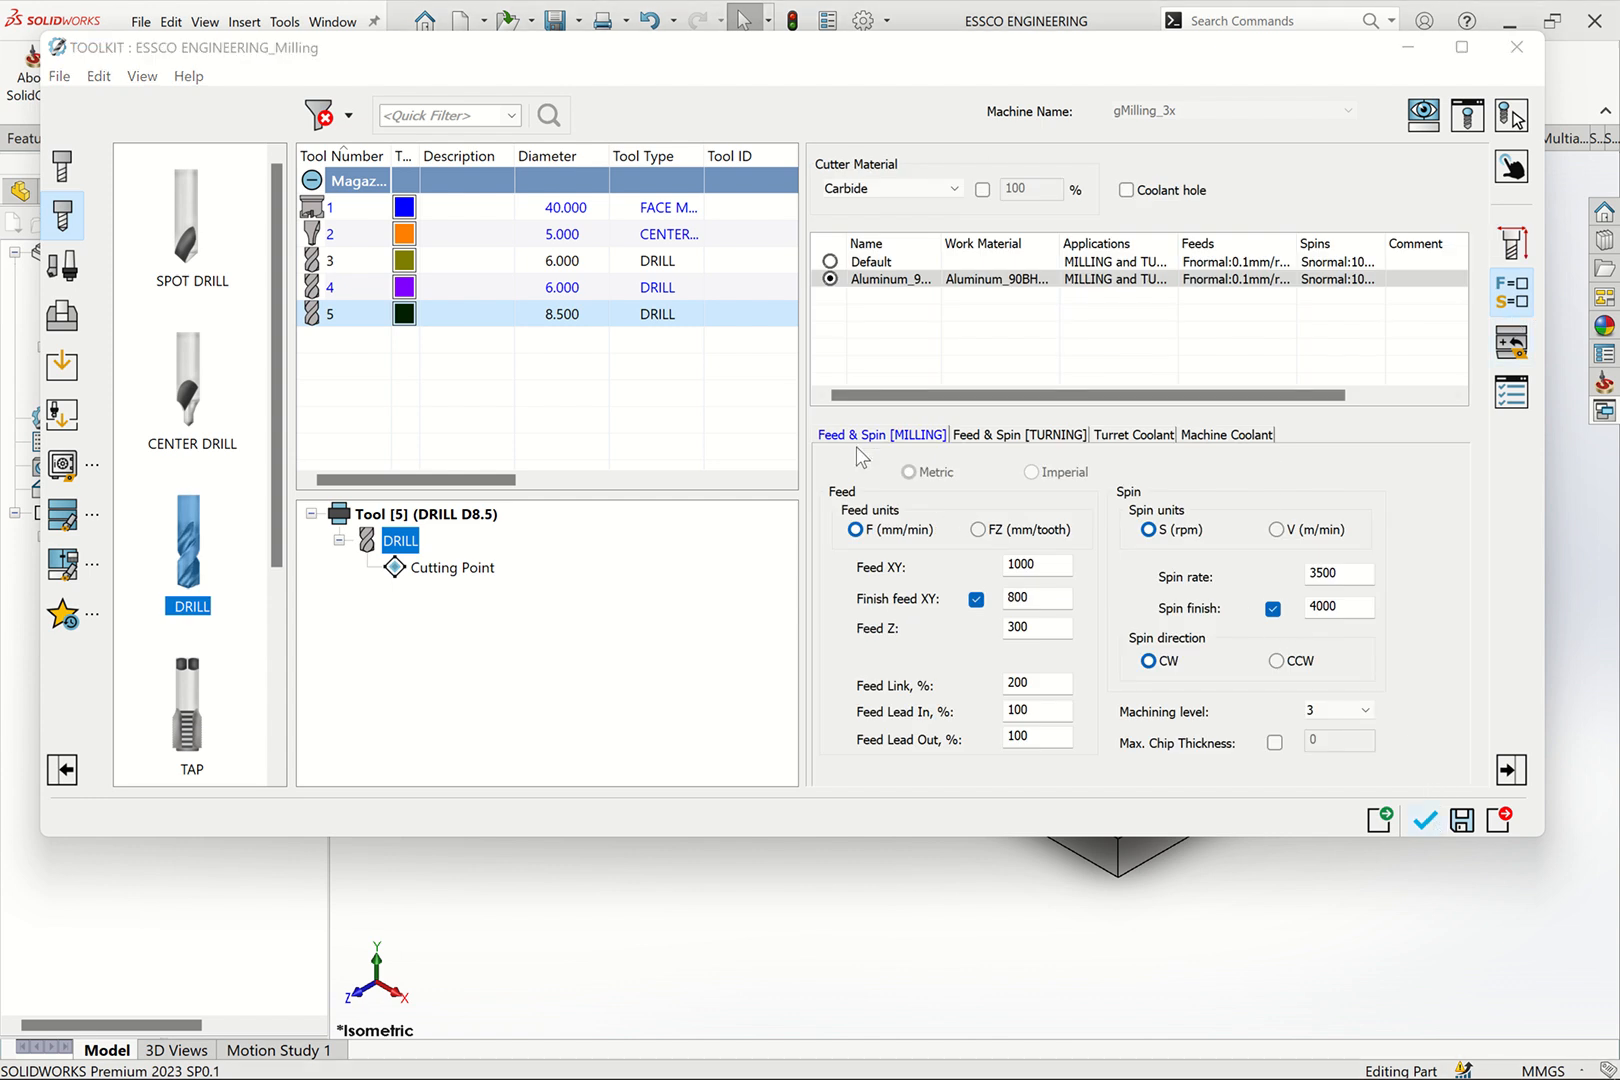
{"action": "left_click", "coordinate": [1428, 821]}
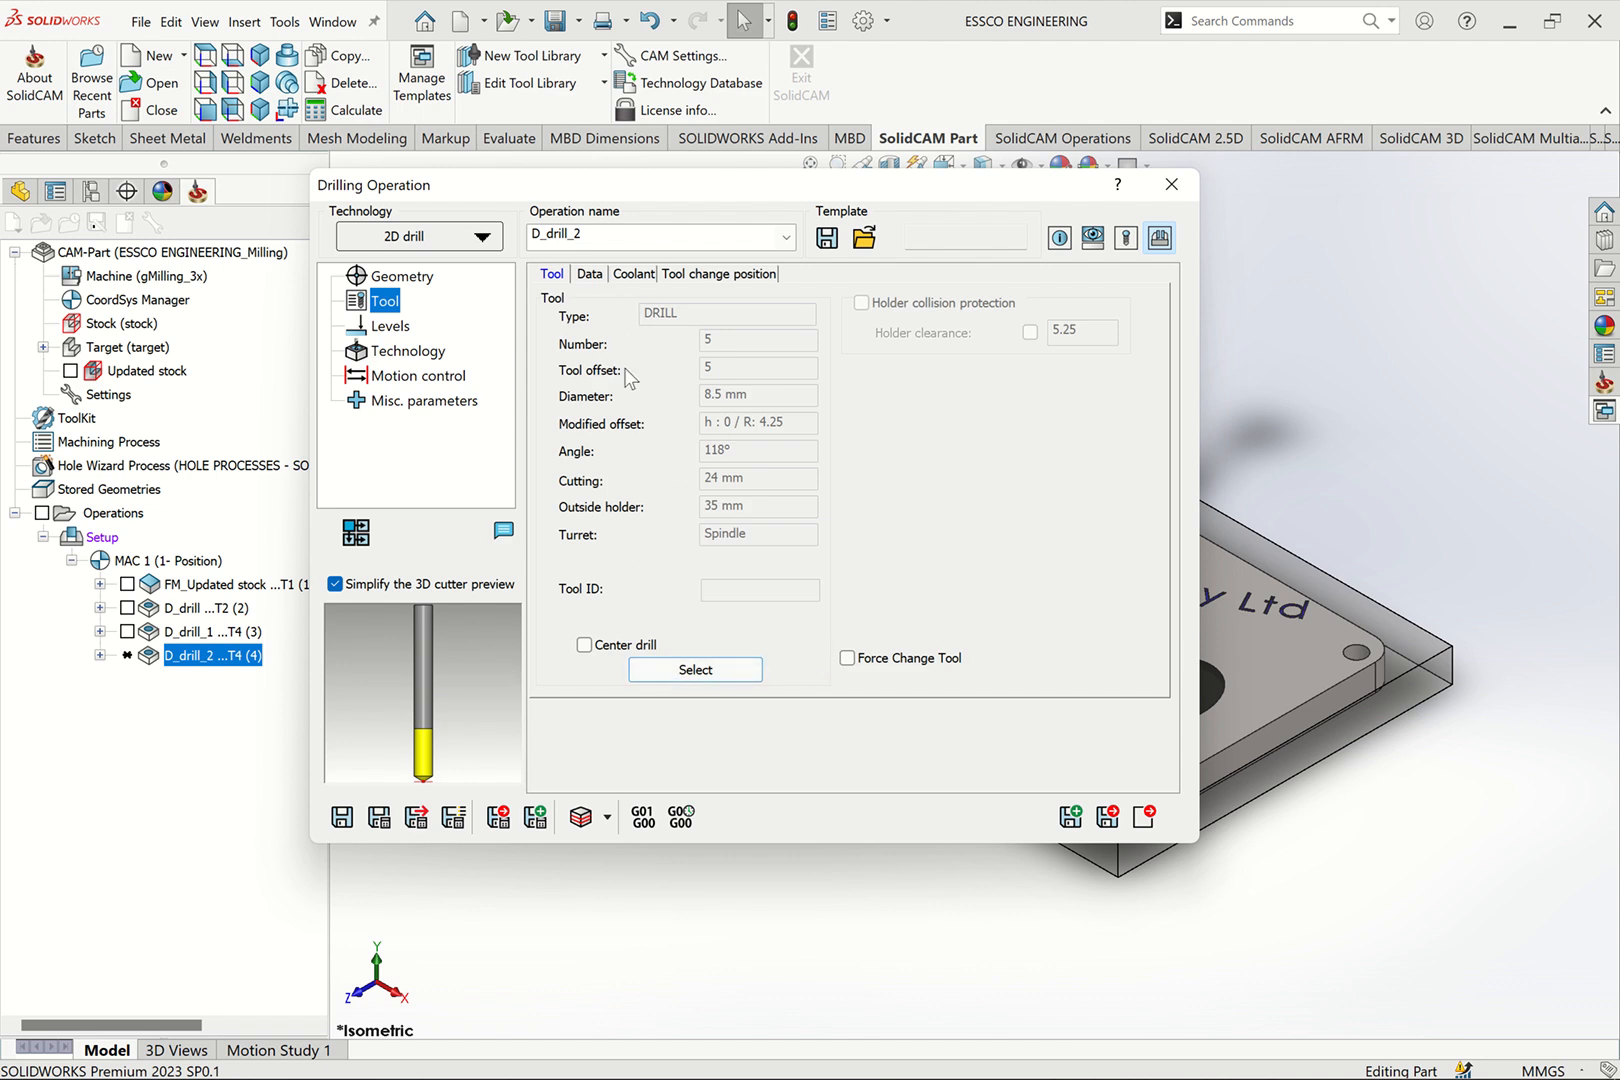
Confirm the aluminum cutting condition for D_drill_2 and enable the Flood: Pressure turret coolant at Low
{"action": "left_click", "coordinate": [590, 275]}
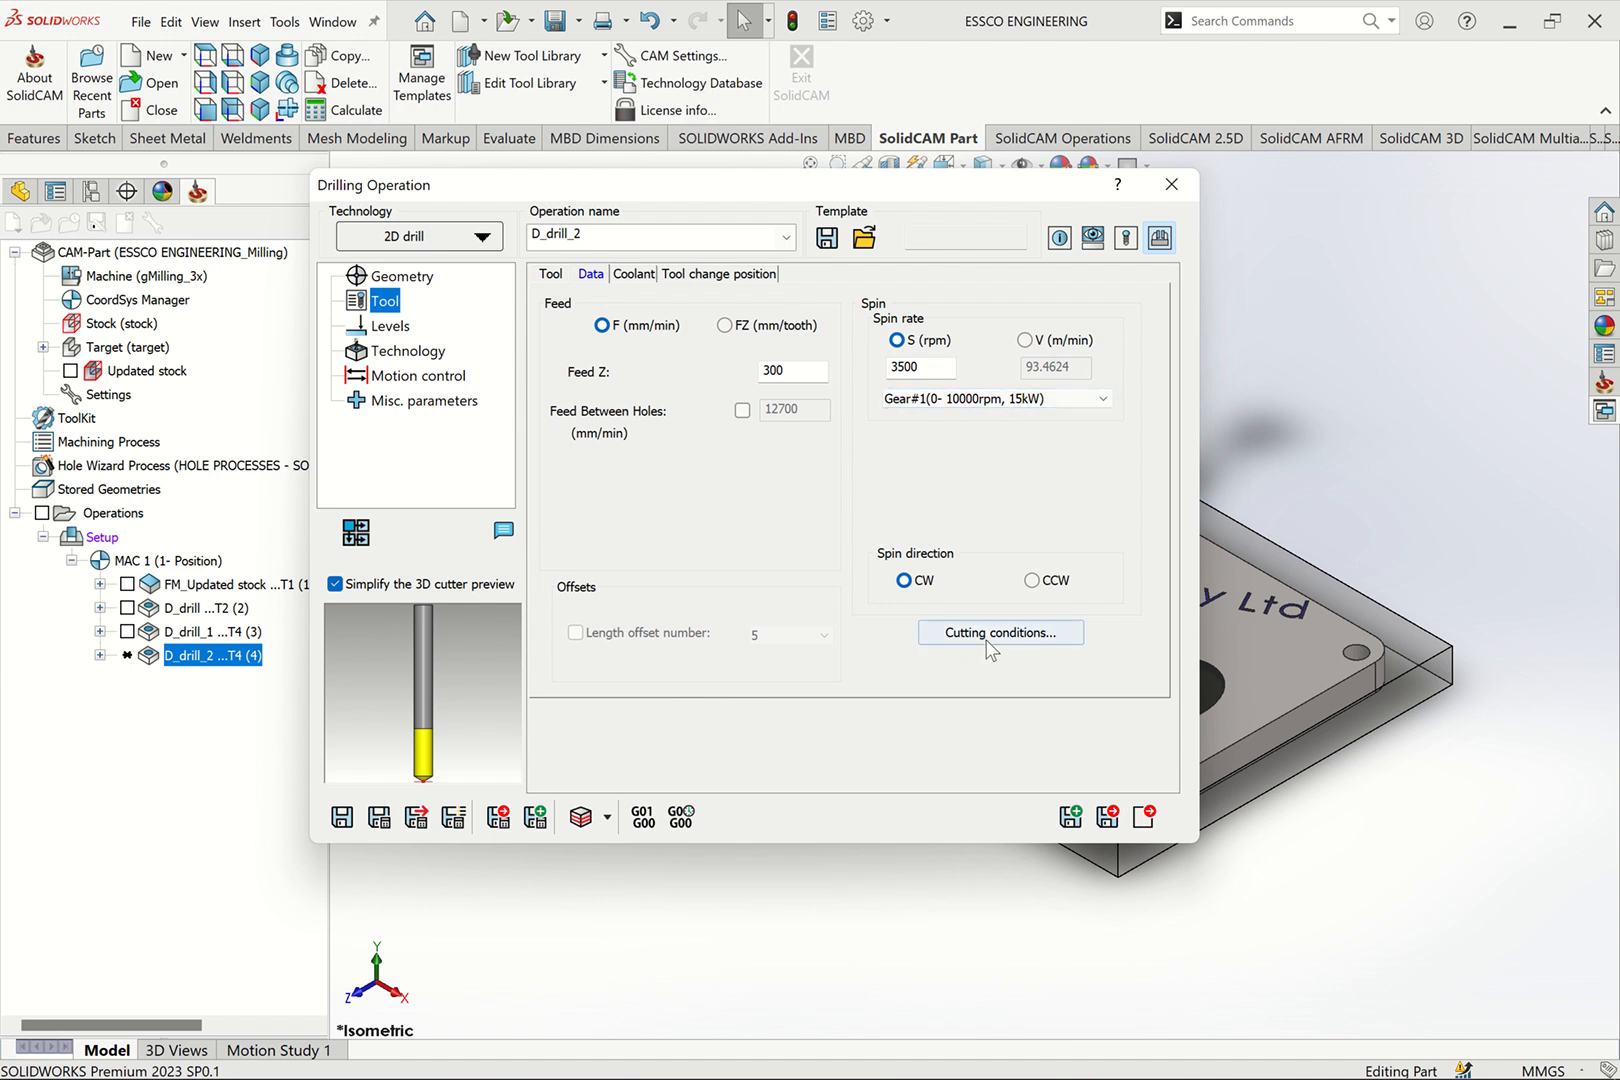
{"action": "left_click", "coordinate": [925, 632]}
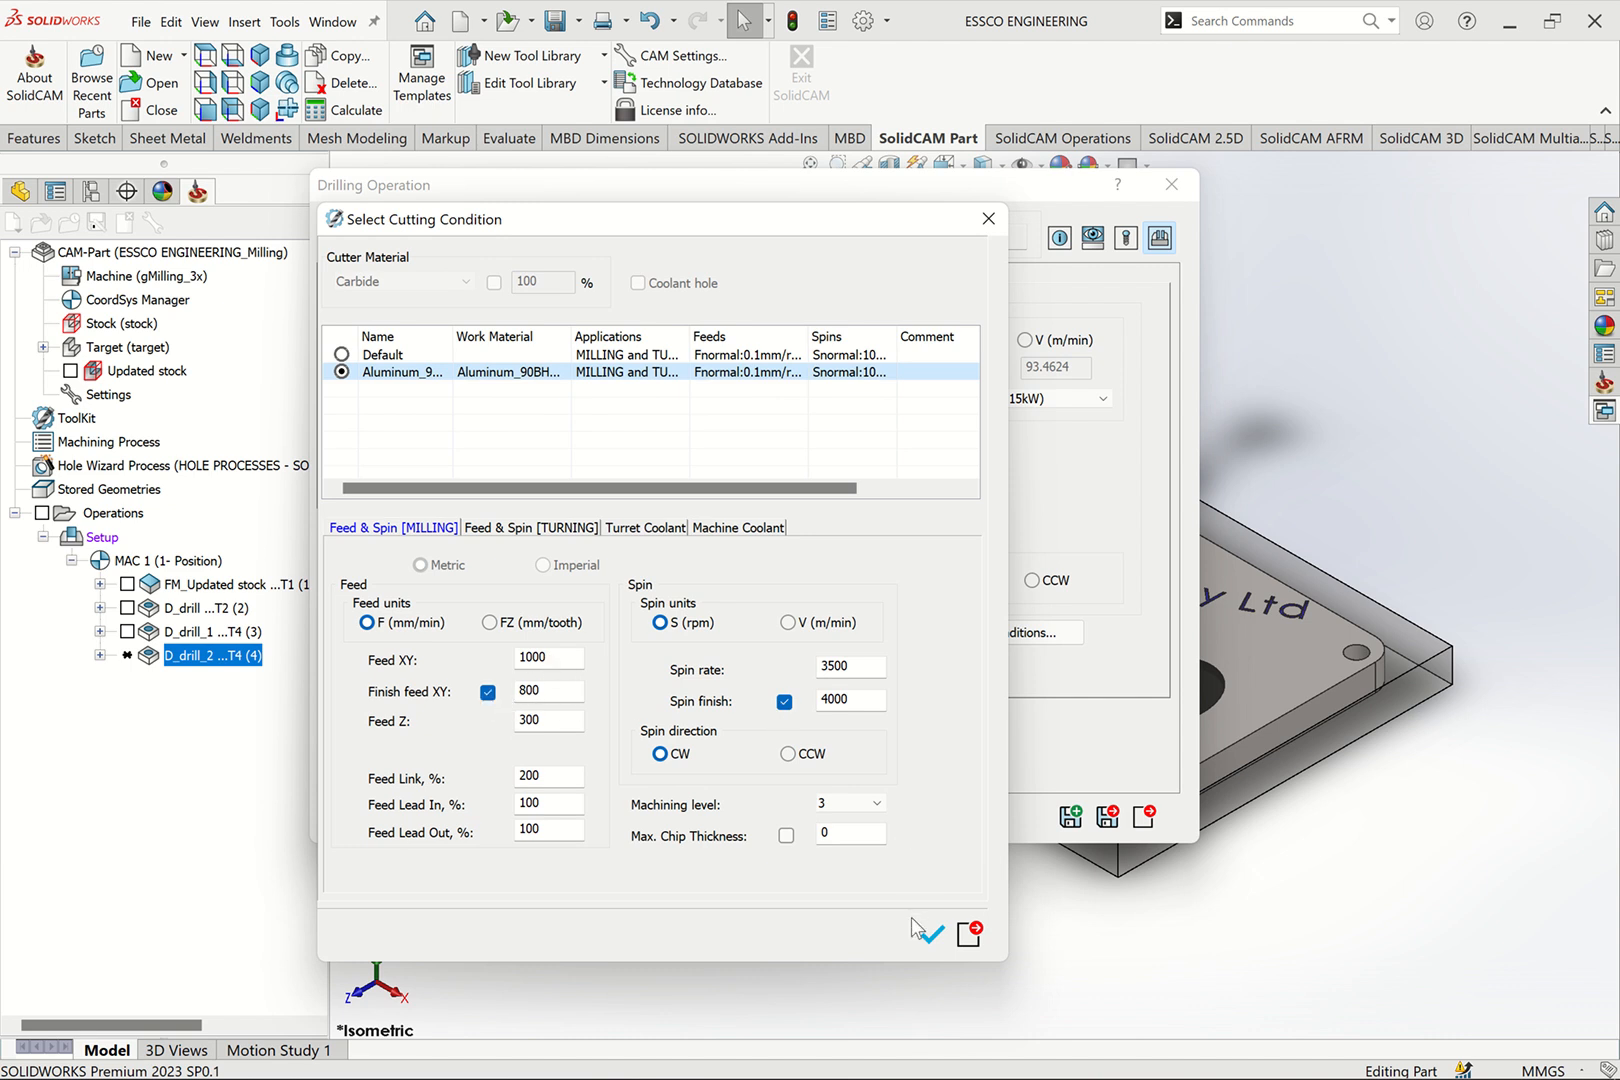
{"action": "left_click", "coordinate": [932, 934]}
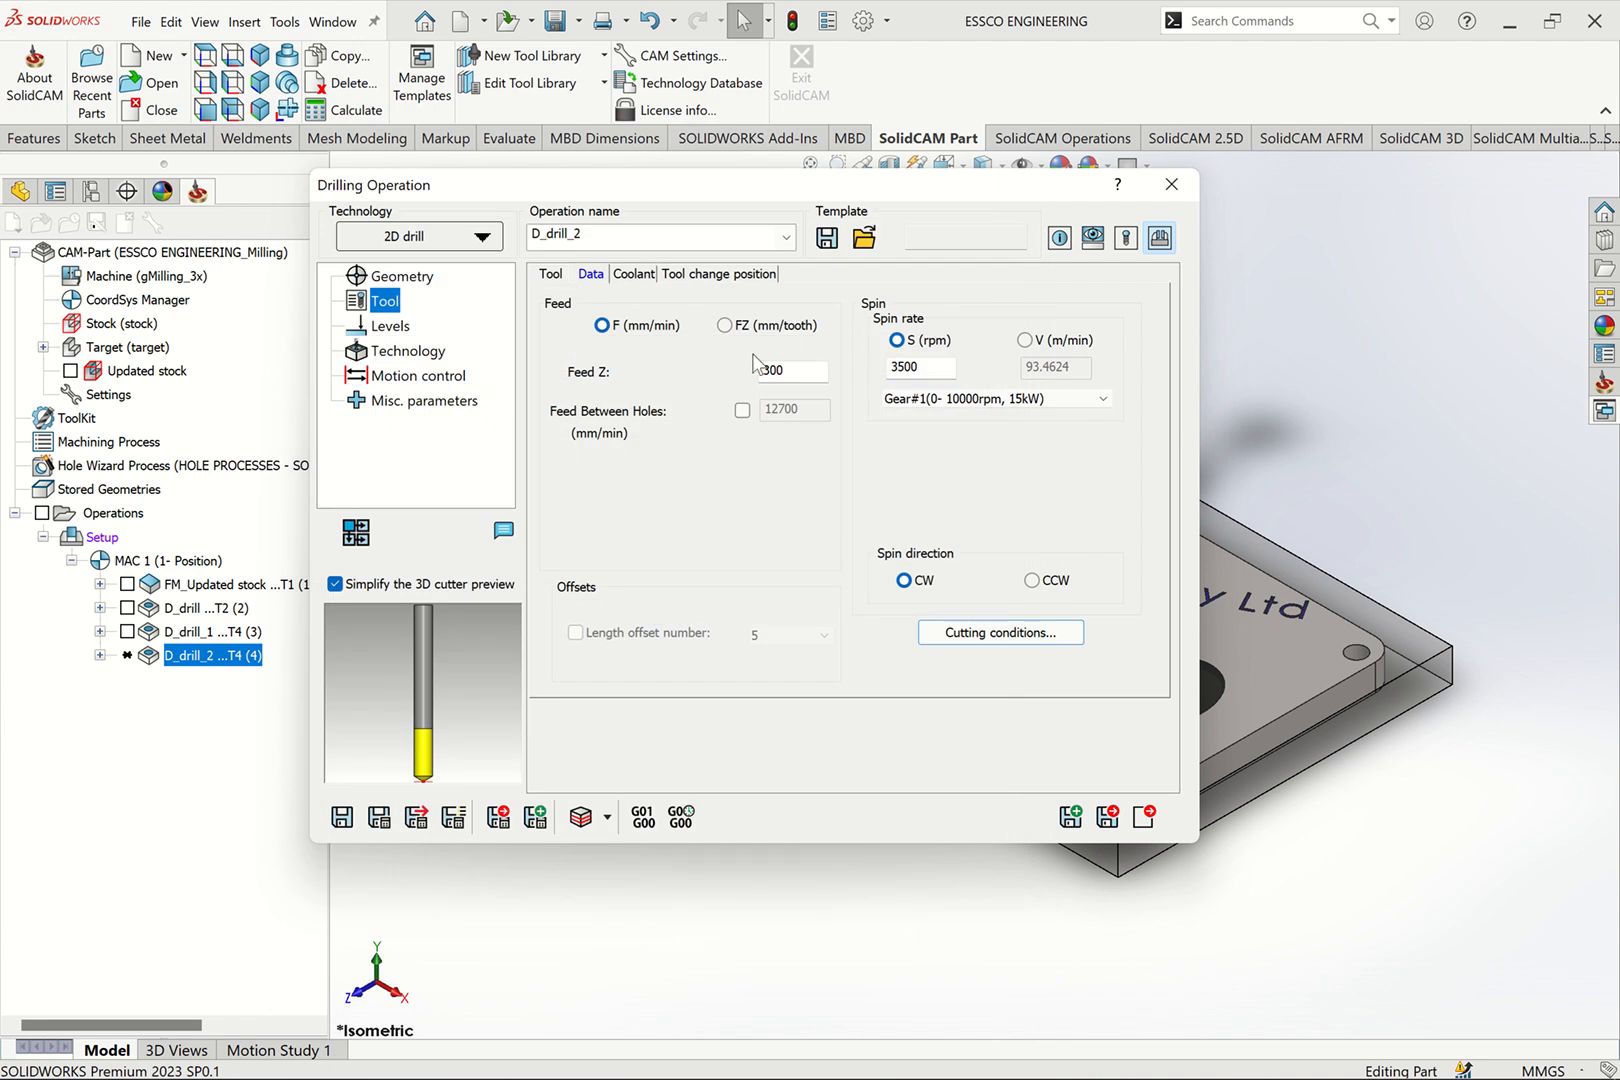
{"action": "left_click", "coordinate": [636, 276]}
{"action": "left_click", "coordinate": [547, 370]}
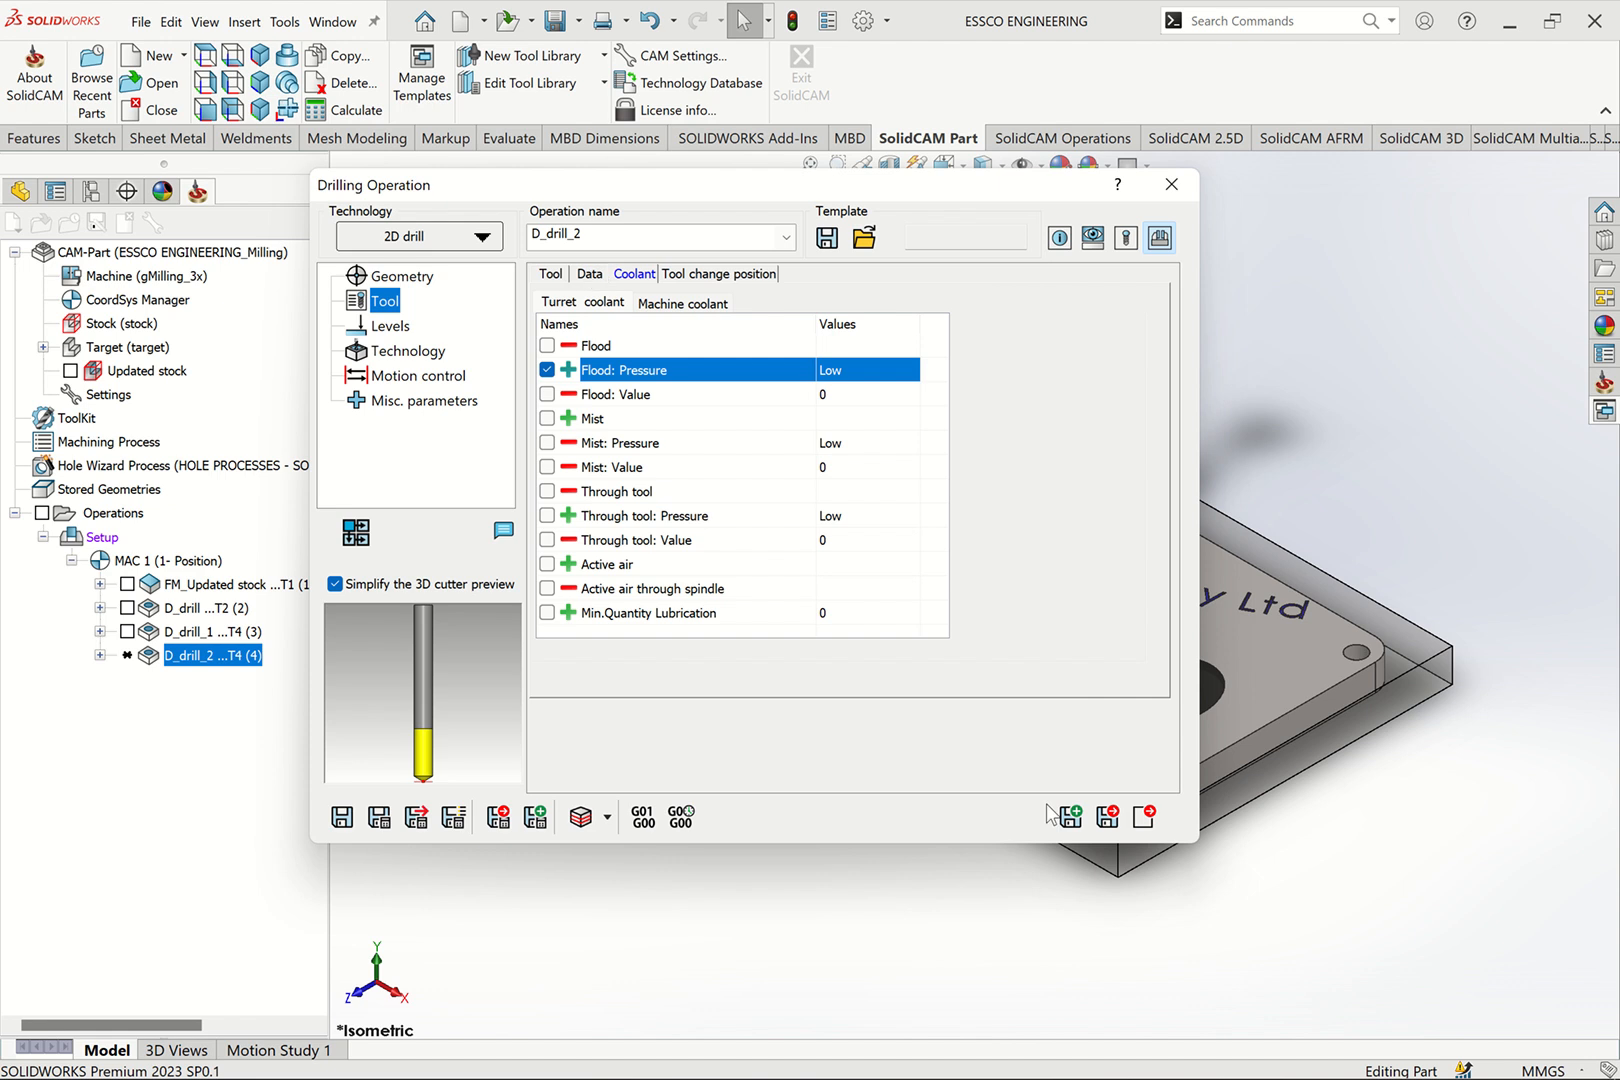
Open the levels settings of D_drill_2
{"action": "left_click", "coordinate": [390, 328]}
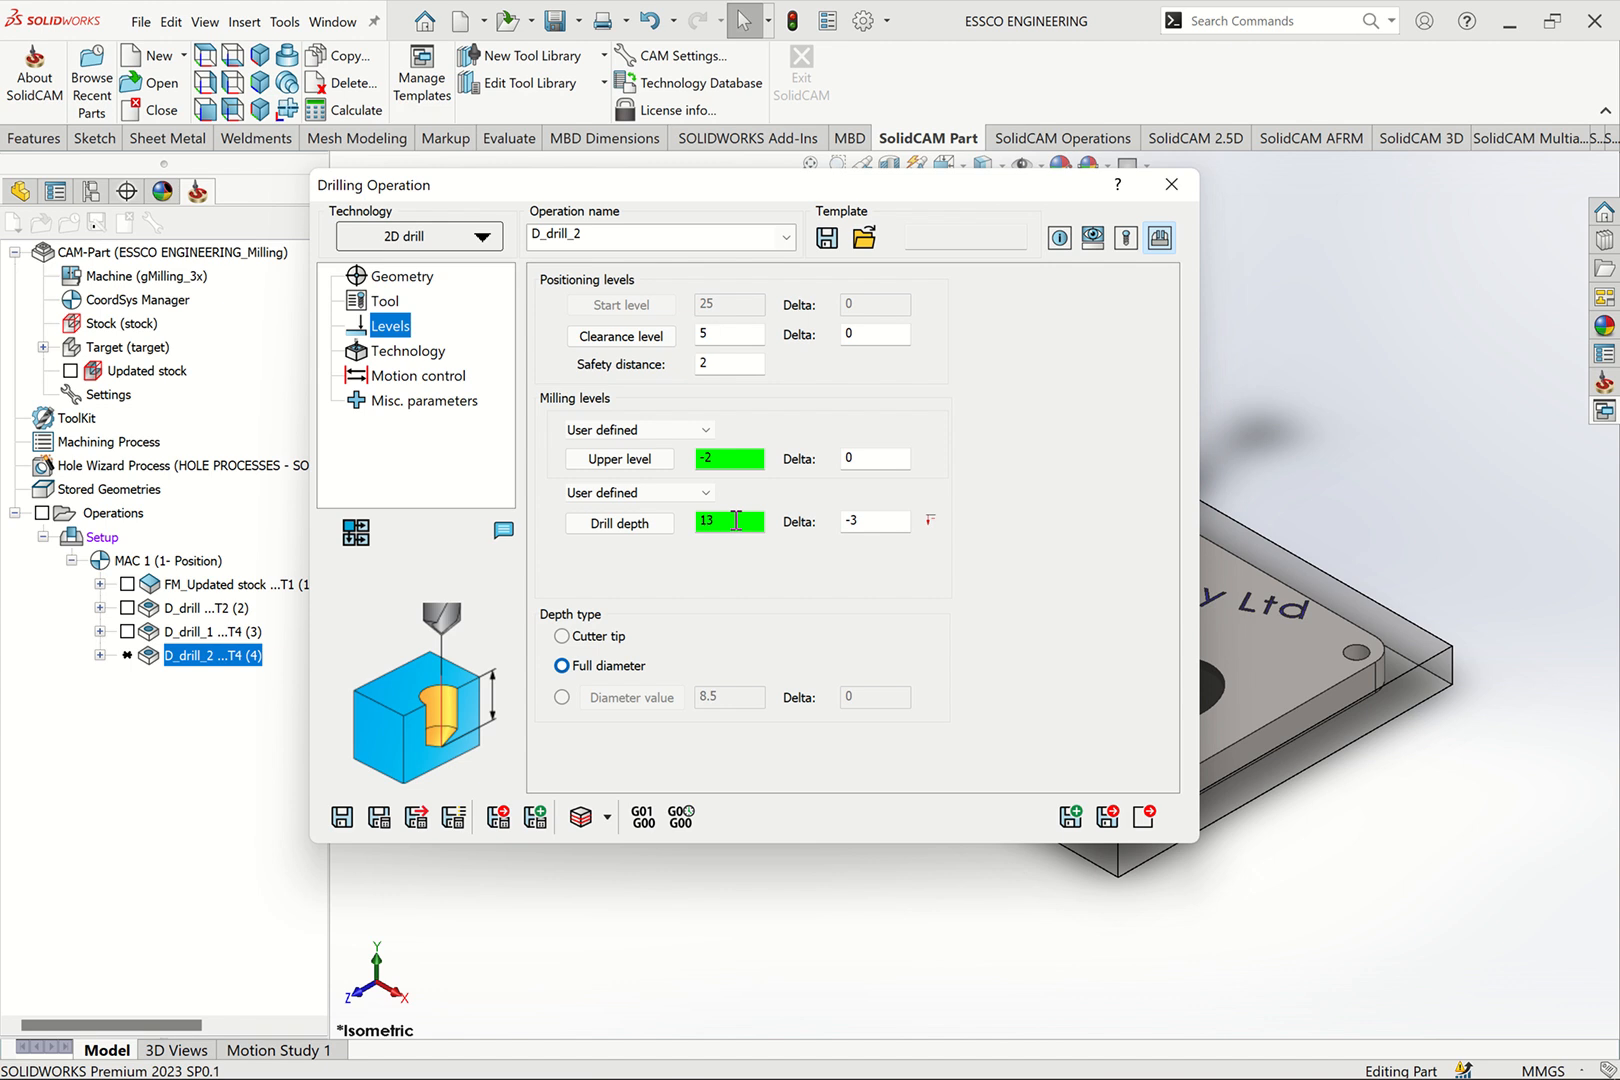
Set Q_Peck to 4 in the G83 cycle data of D_drill_2, and save and calculate the operation, accepting the depth
{"action": "left_click", "coordinate": [395, 352]}
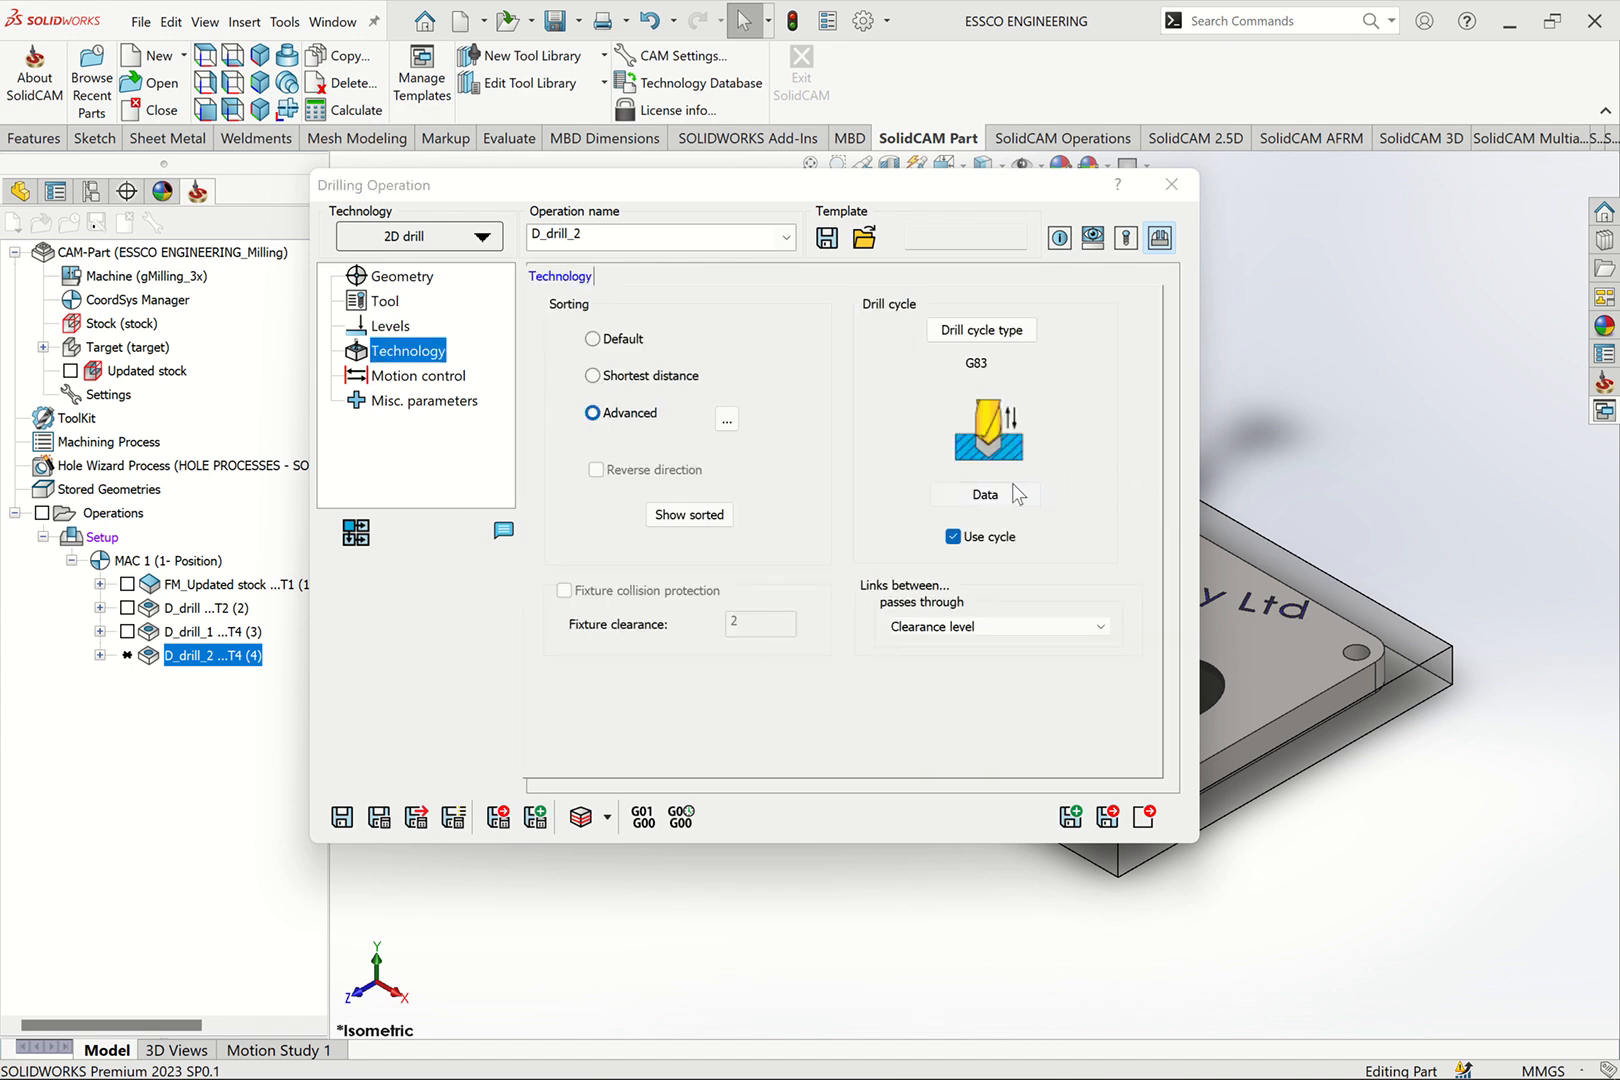
{"action": "left_click", "coordinate": [1016, 492]}
{"action": "left_click", "coordinate": [563, 499]}
{"action": "type", "text": "4"}
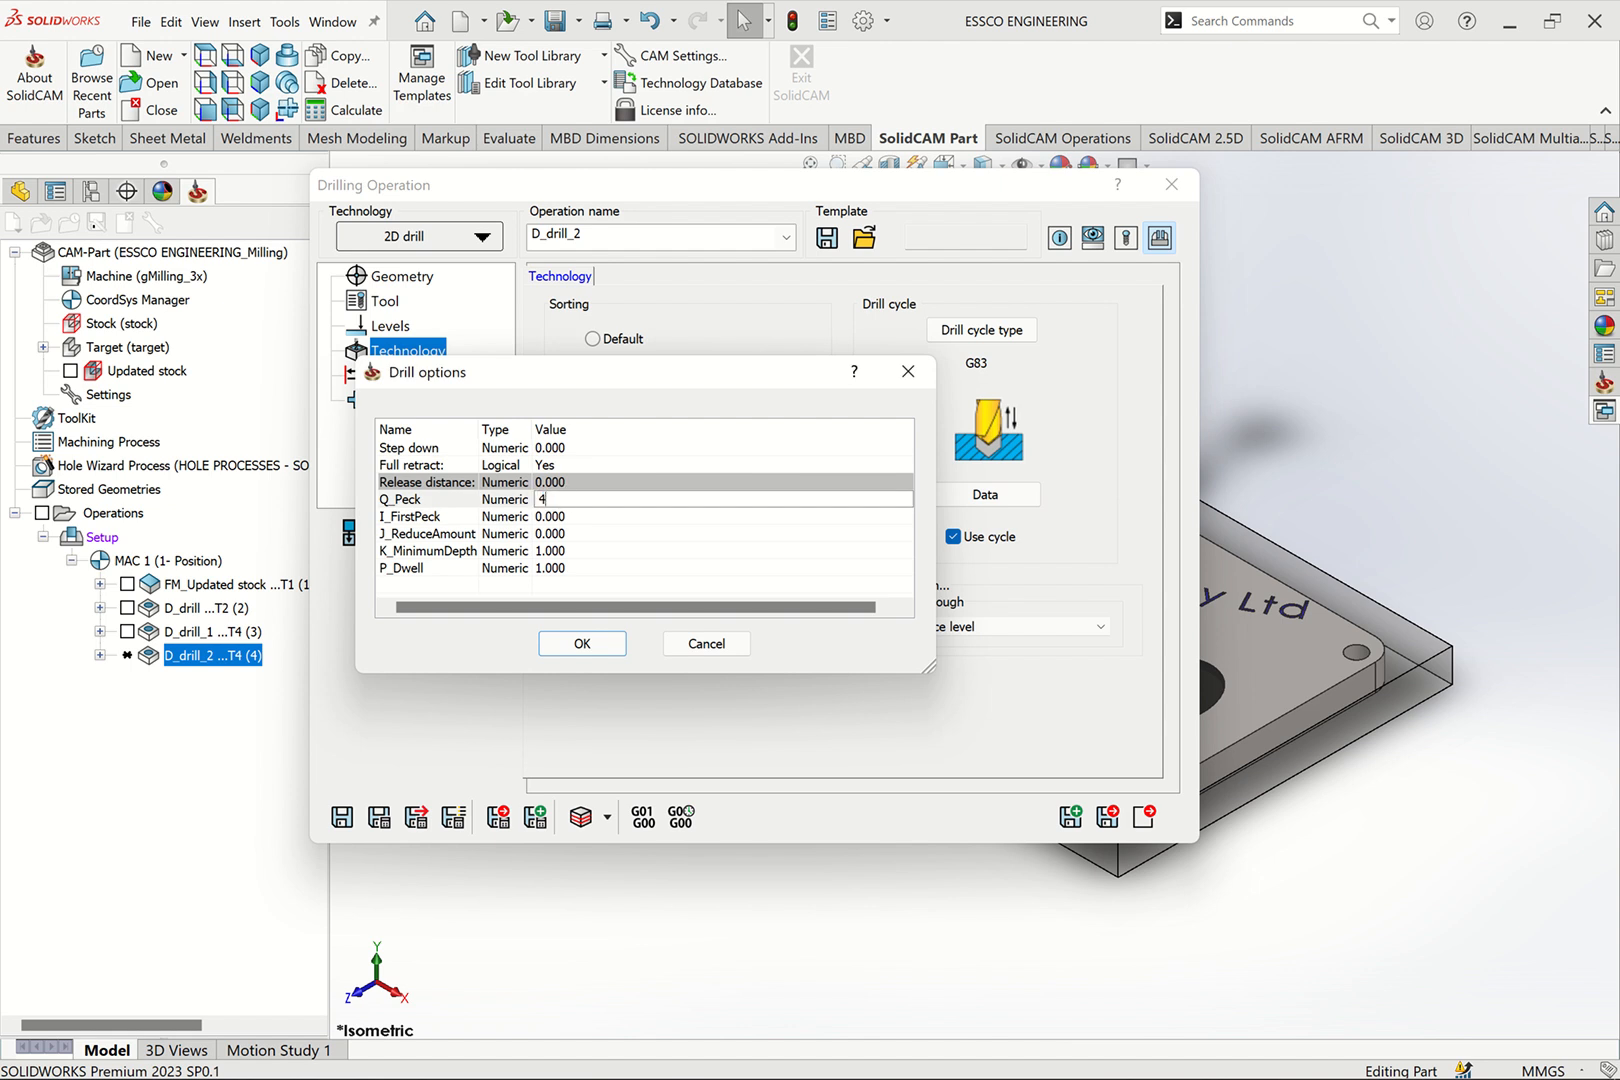
{"action": "left_click", "coordinate": [565, 641]}
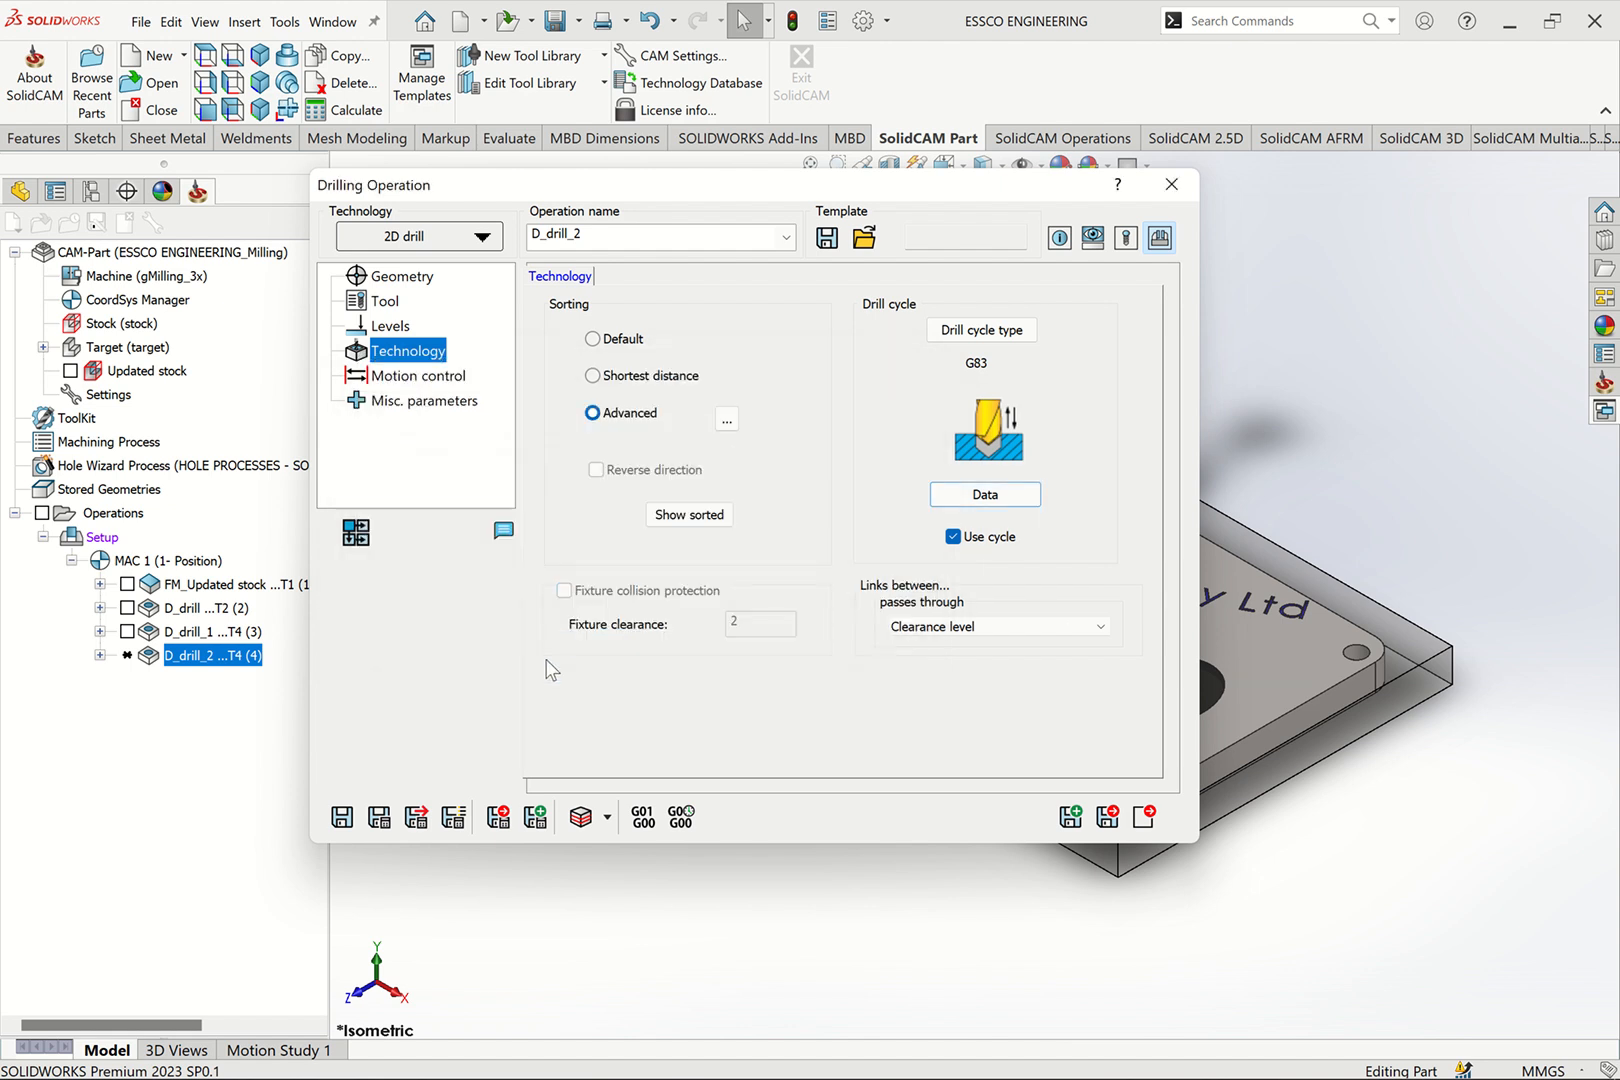
{"action": "left_click", "coordinate": [393, 815]}
{"action": "left_click", "coordinate": [752, 566]}
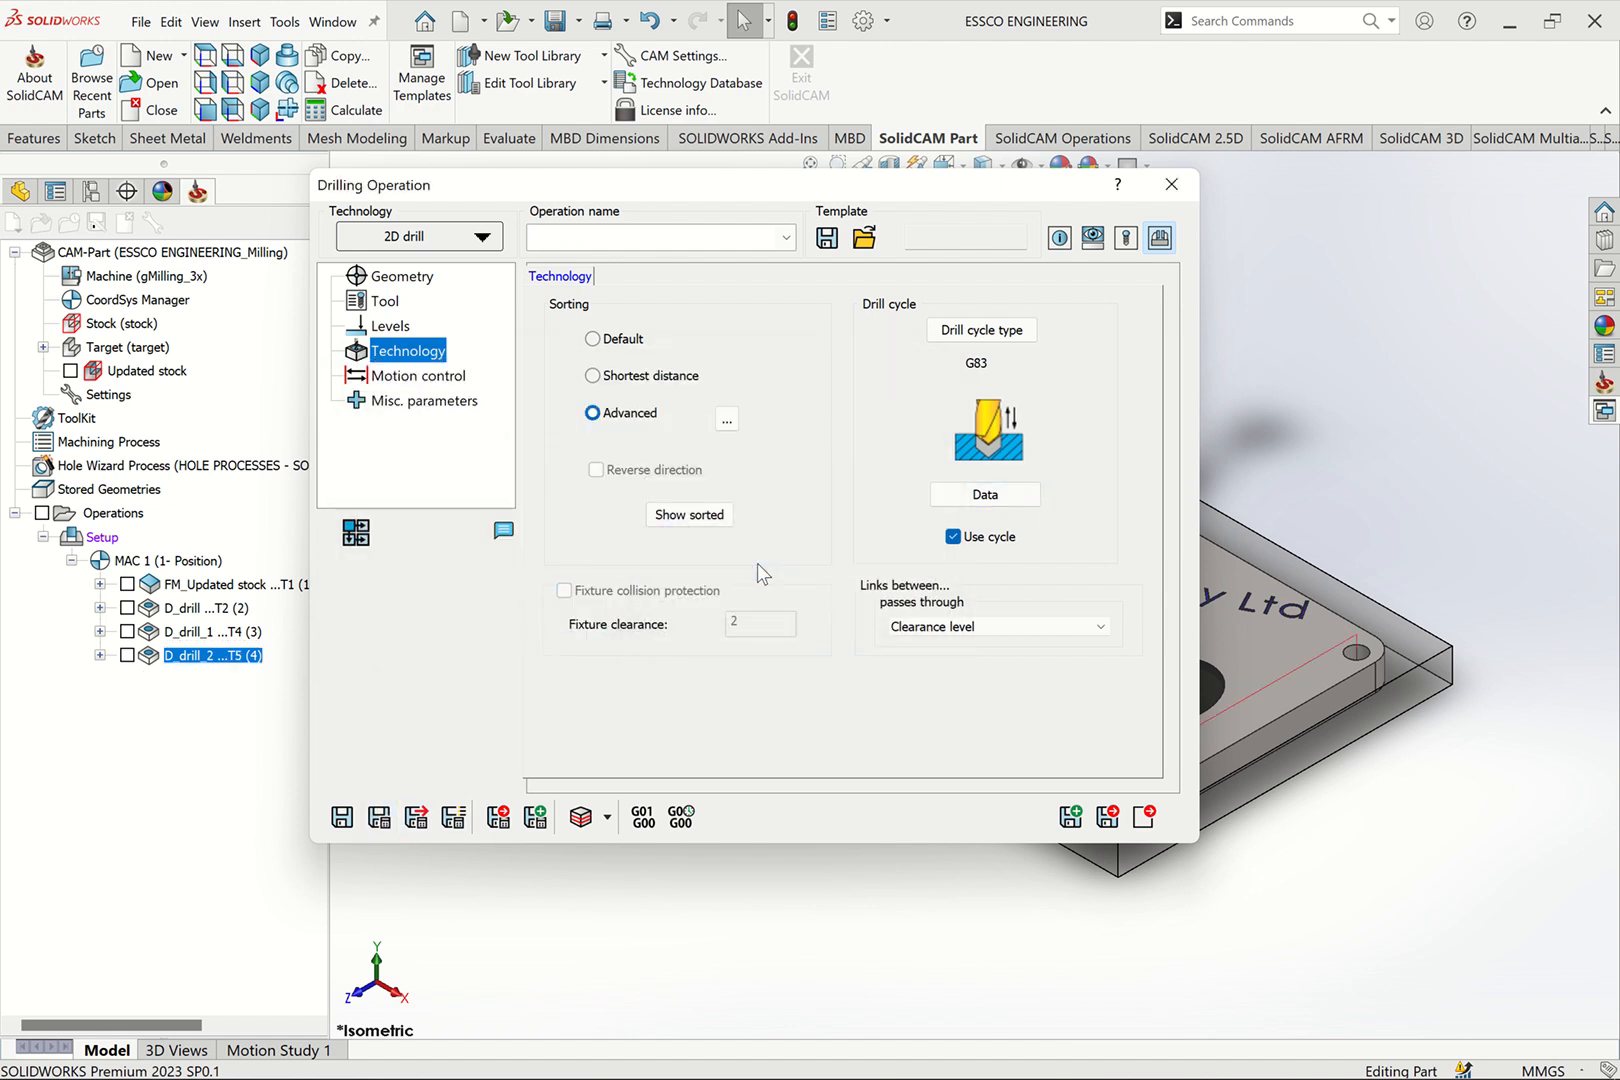
Simulate D_drill_2 in SolidVerify at a reduced speed and rotate the stock to inspect the drilled holes from the underside
{"action": "left_click", "coordinate": [585, 818]}
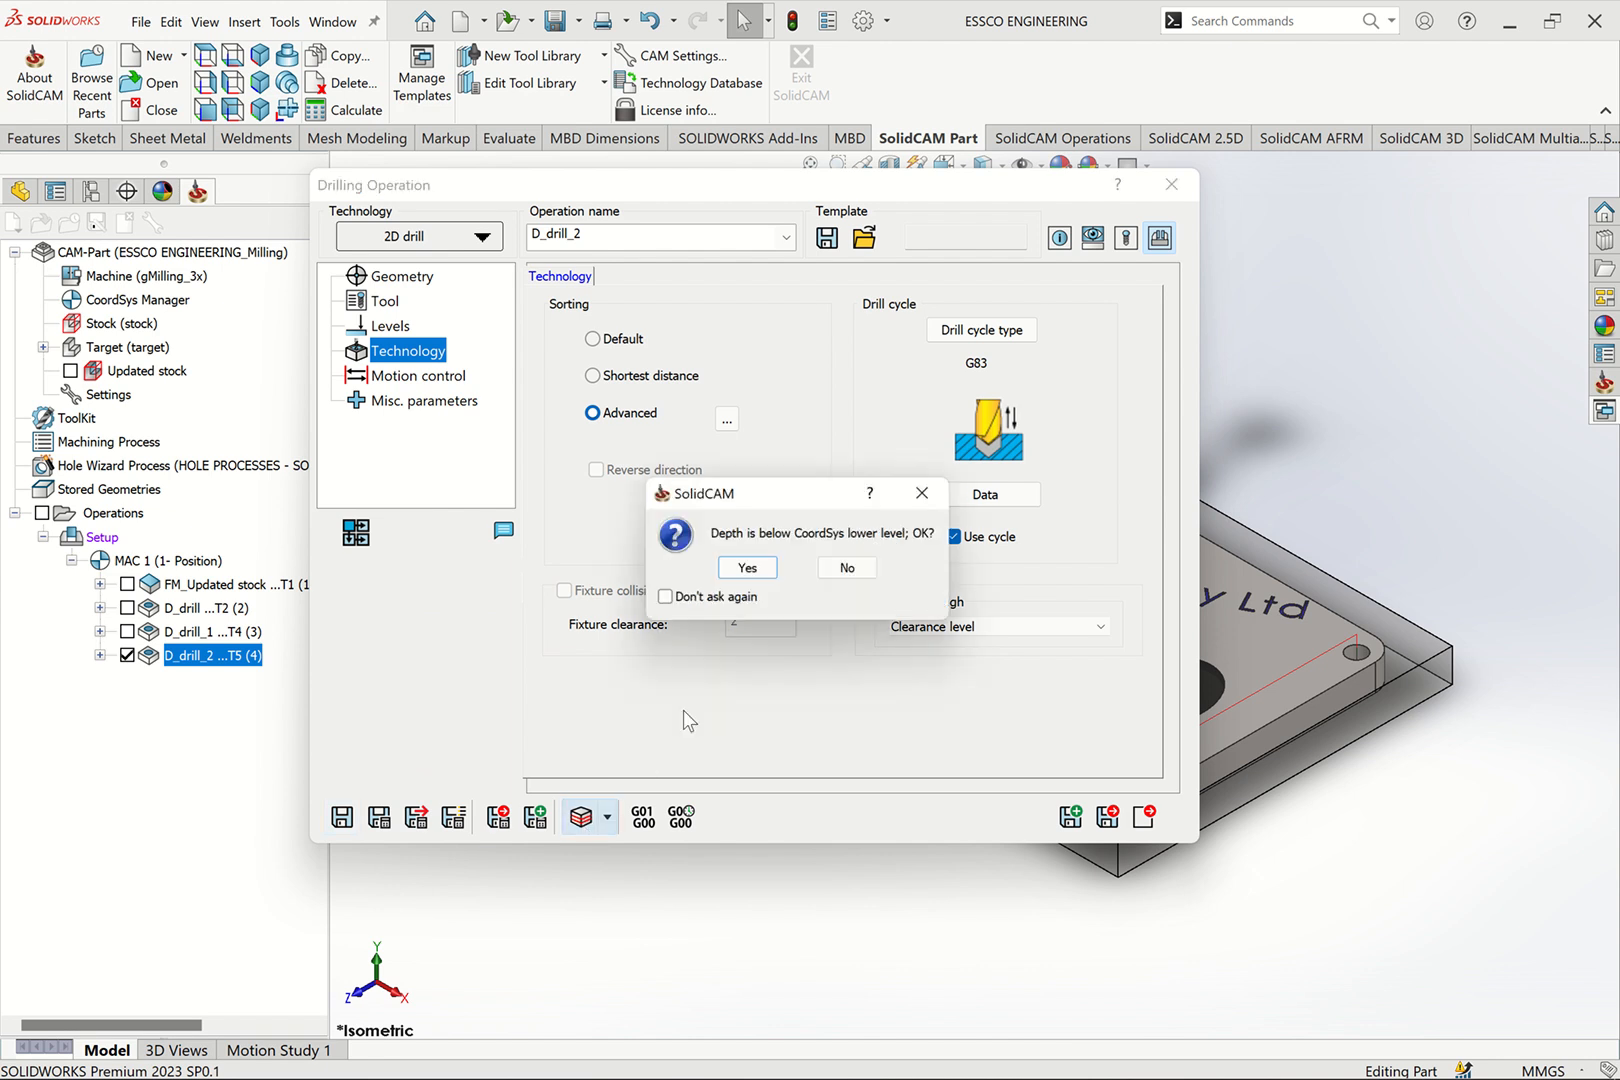
{"action": "left_click", "coordinate": [752, 568]}
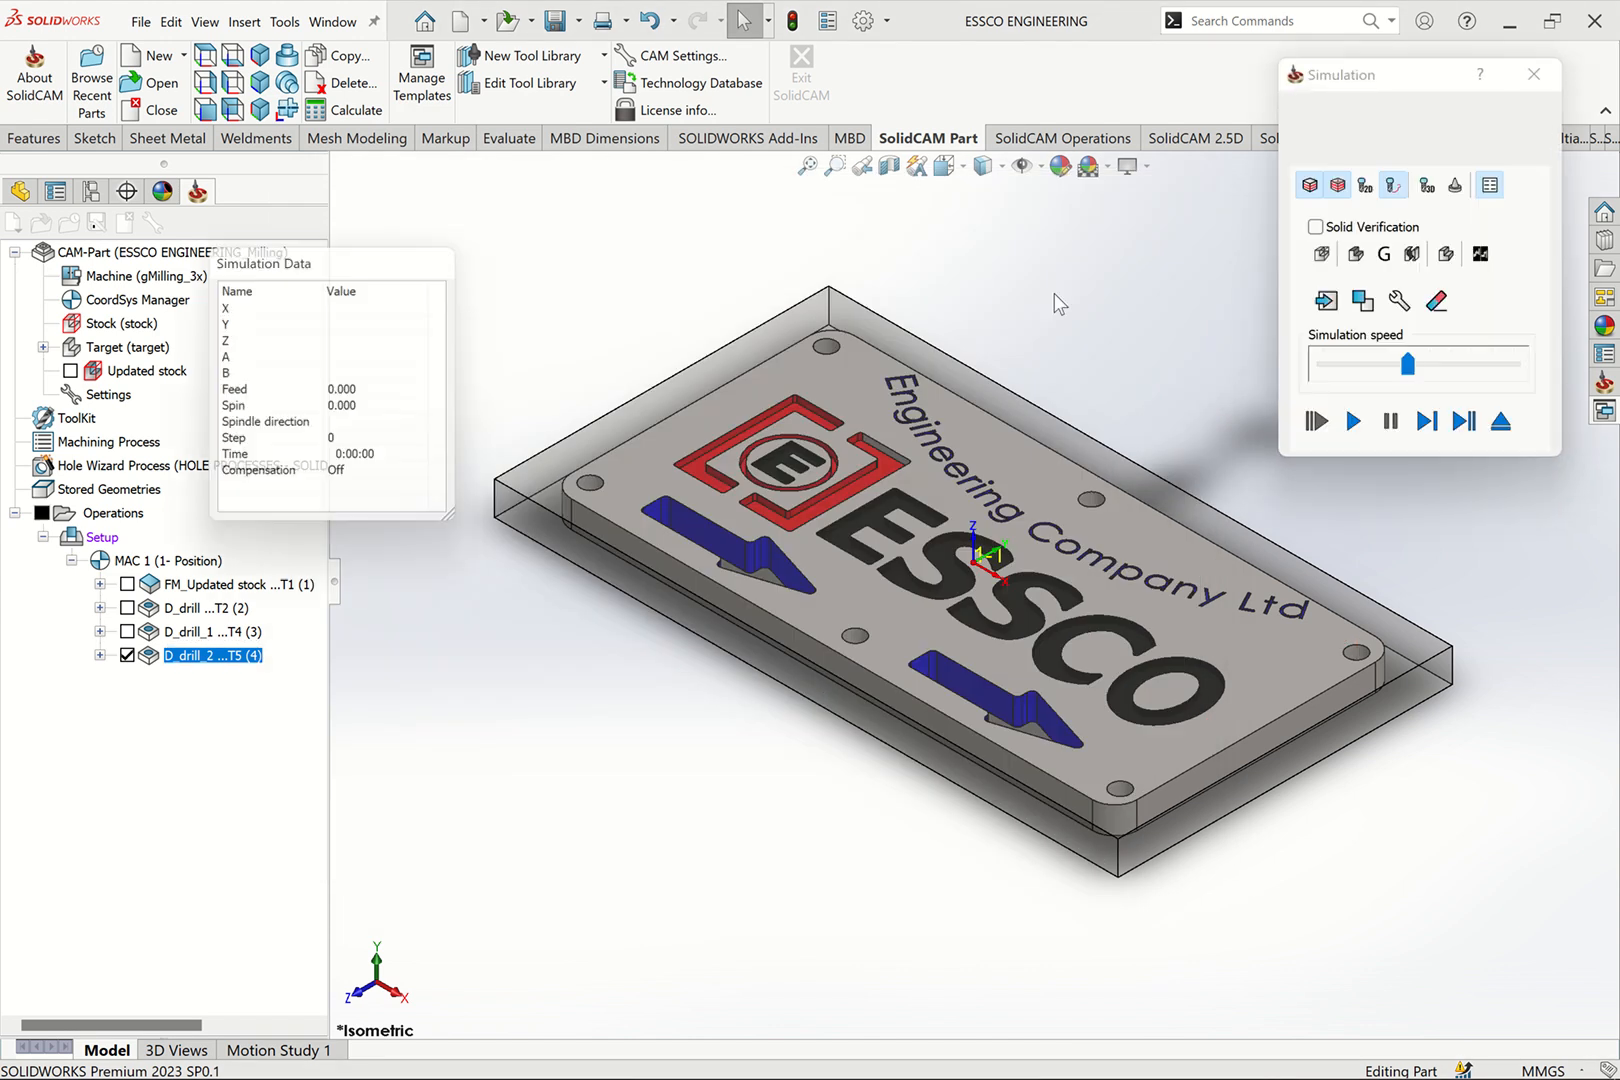
{"action": "left_click", "coordinate": [1420, 109]}
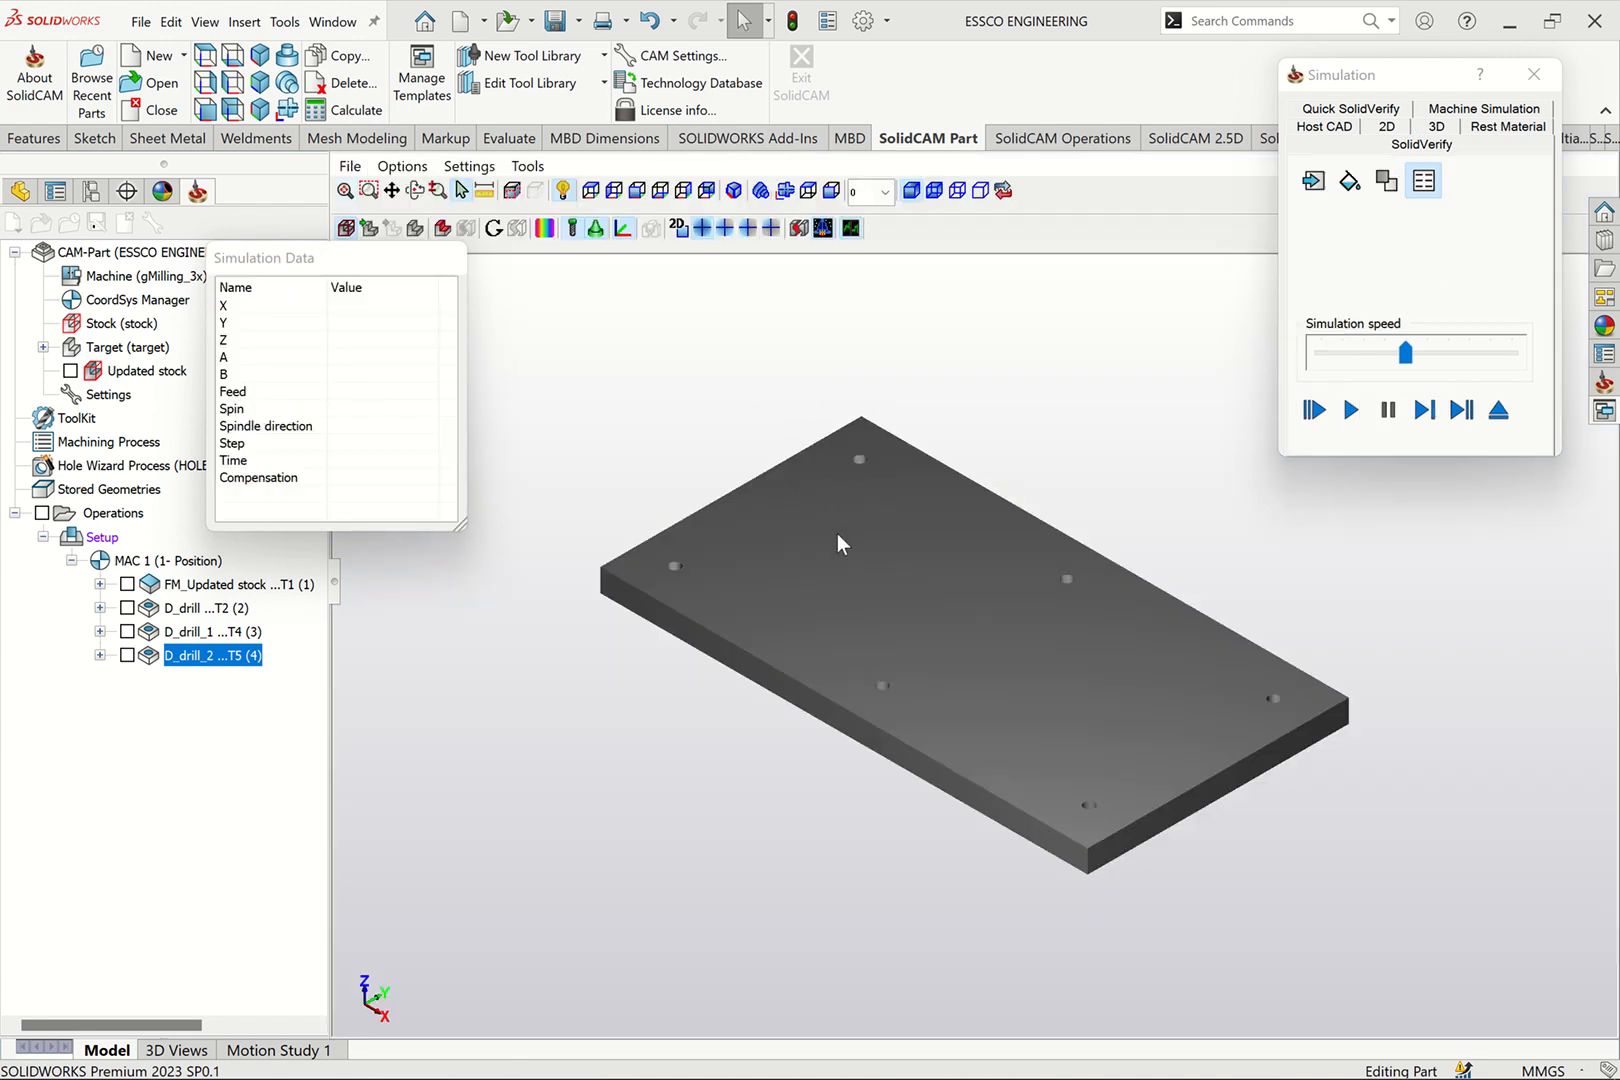
{"action": "left_click_drag", "start_coordinate": [1406, 352], "coordinate": [1340, 352]}
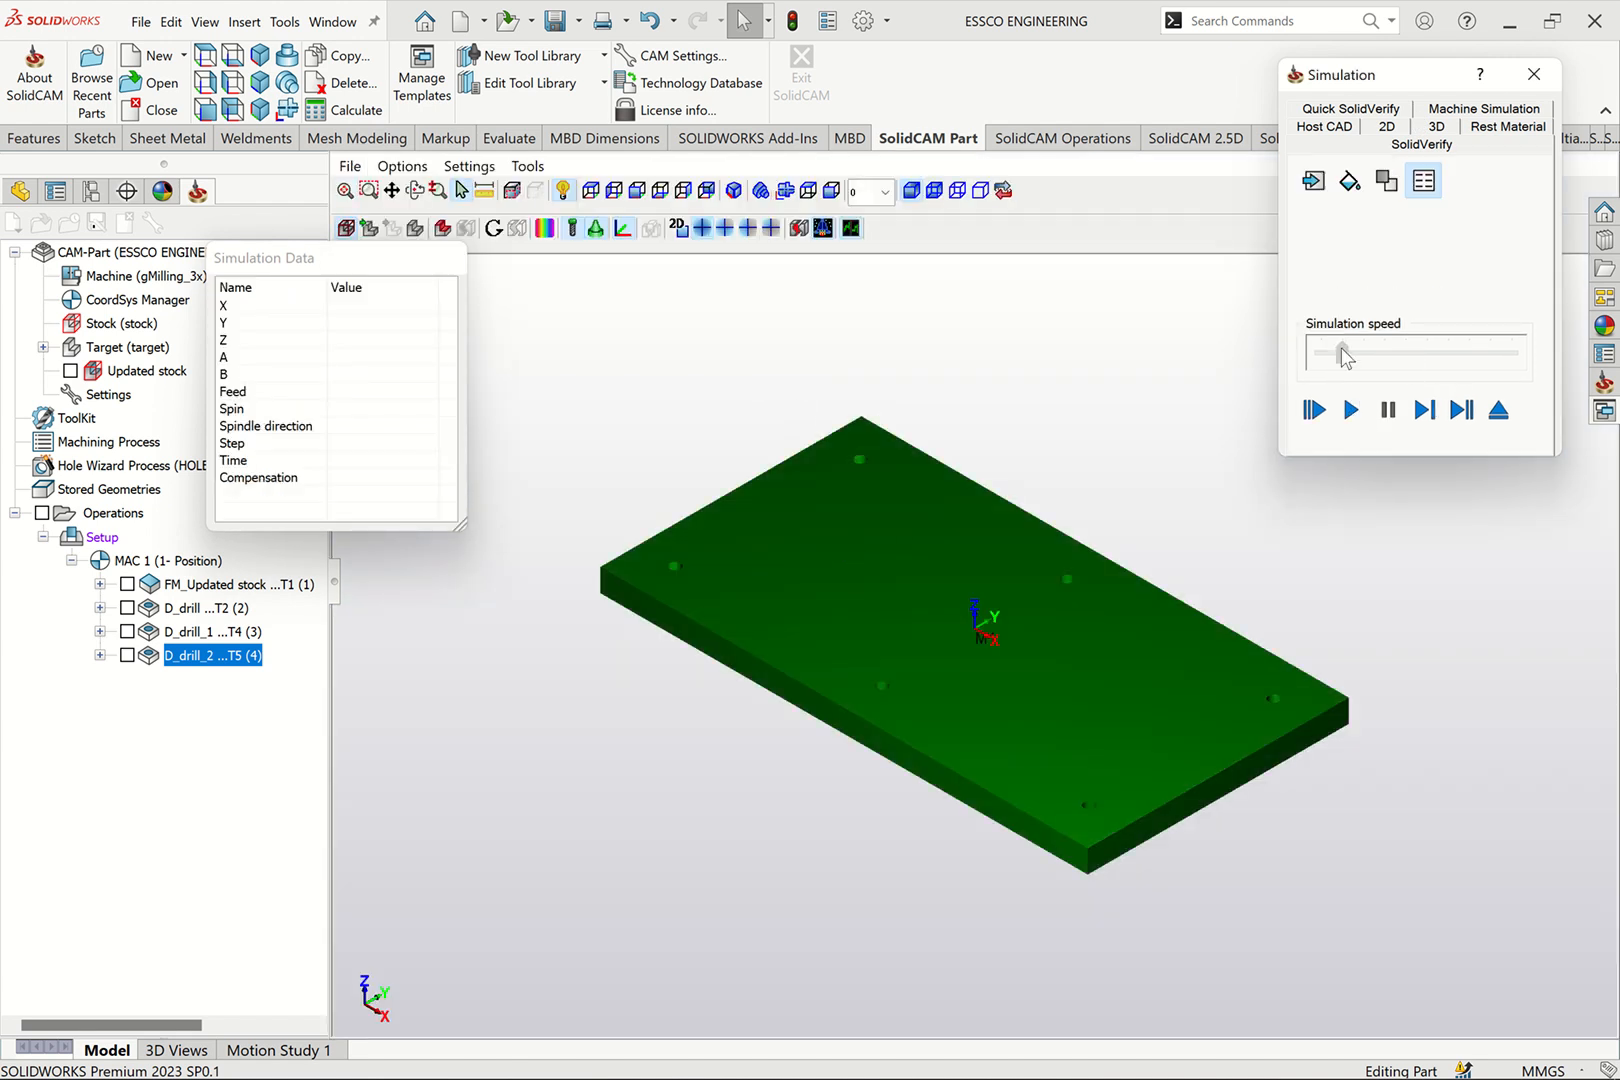
{"action": "left_click", "coordinate": [1351, 410]}
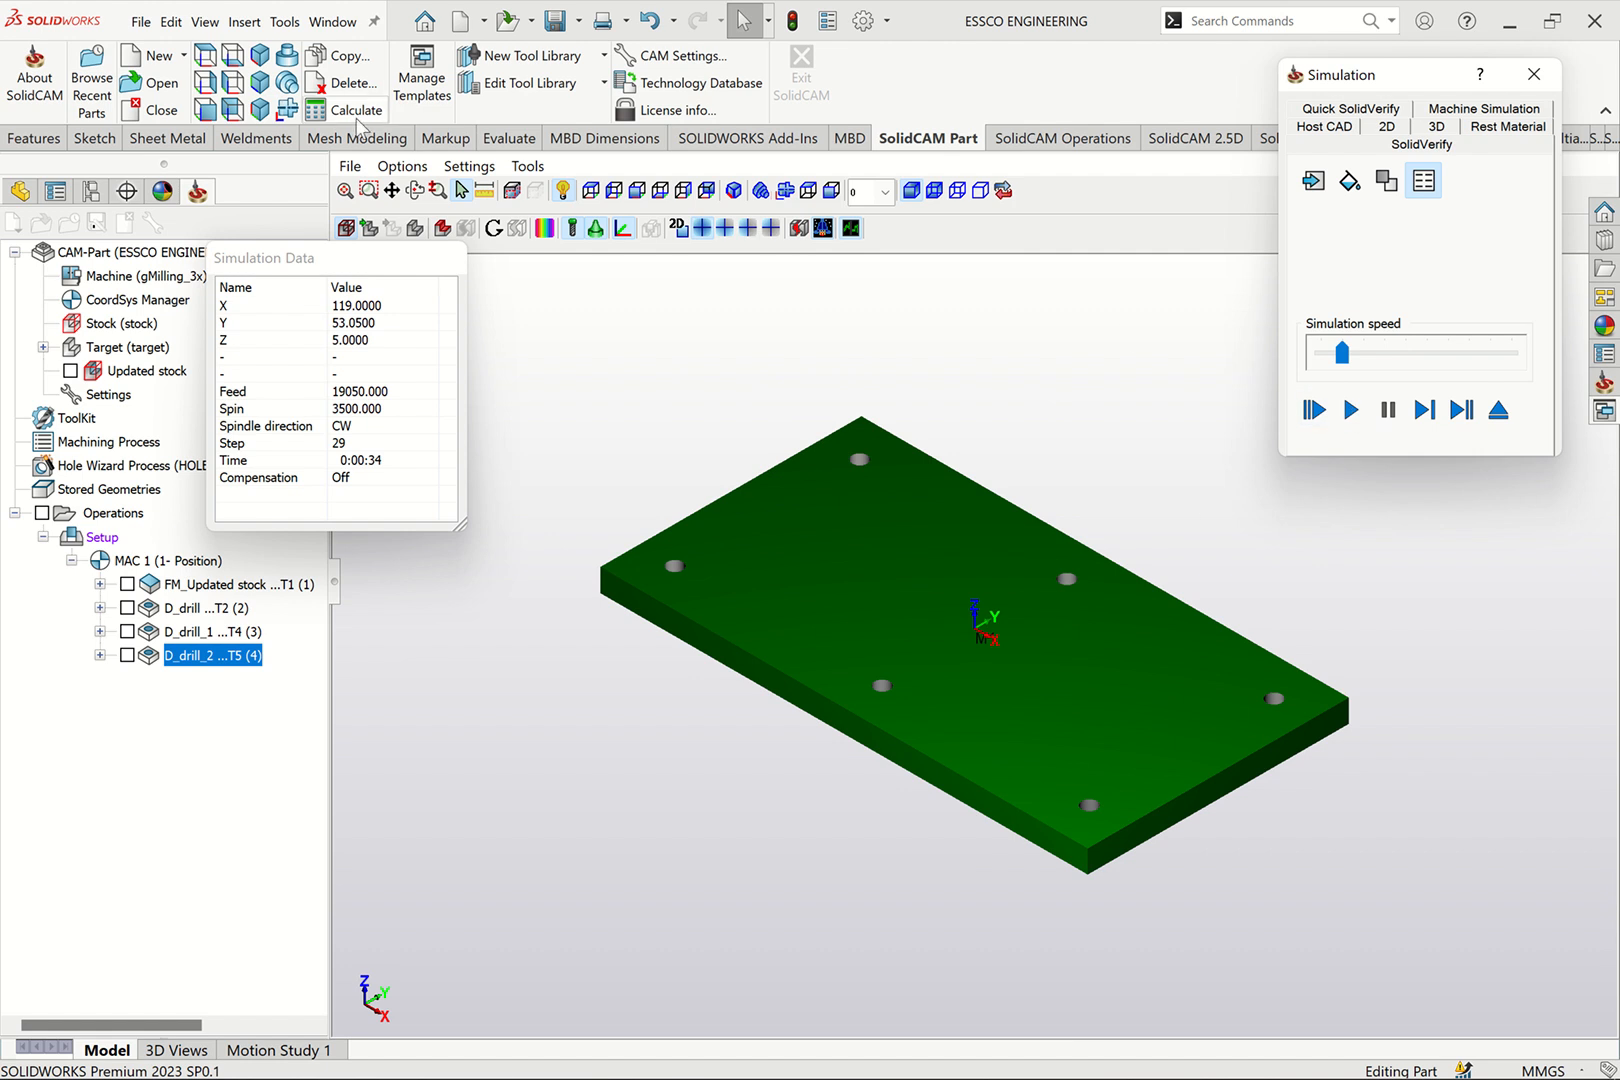
{"action": "left_click", "coordinate": [415, 190]}
{"action": "mouse_move", "coordinate": [952, 553]}
{"action": "left_mouse_down"}
{"action": "mouse_move", "coordinate": [958, 506]}
{"action": "mouse_move", "coordinate": [930, 543]}
{"action": "left_mouse_up"}
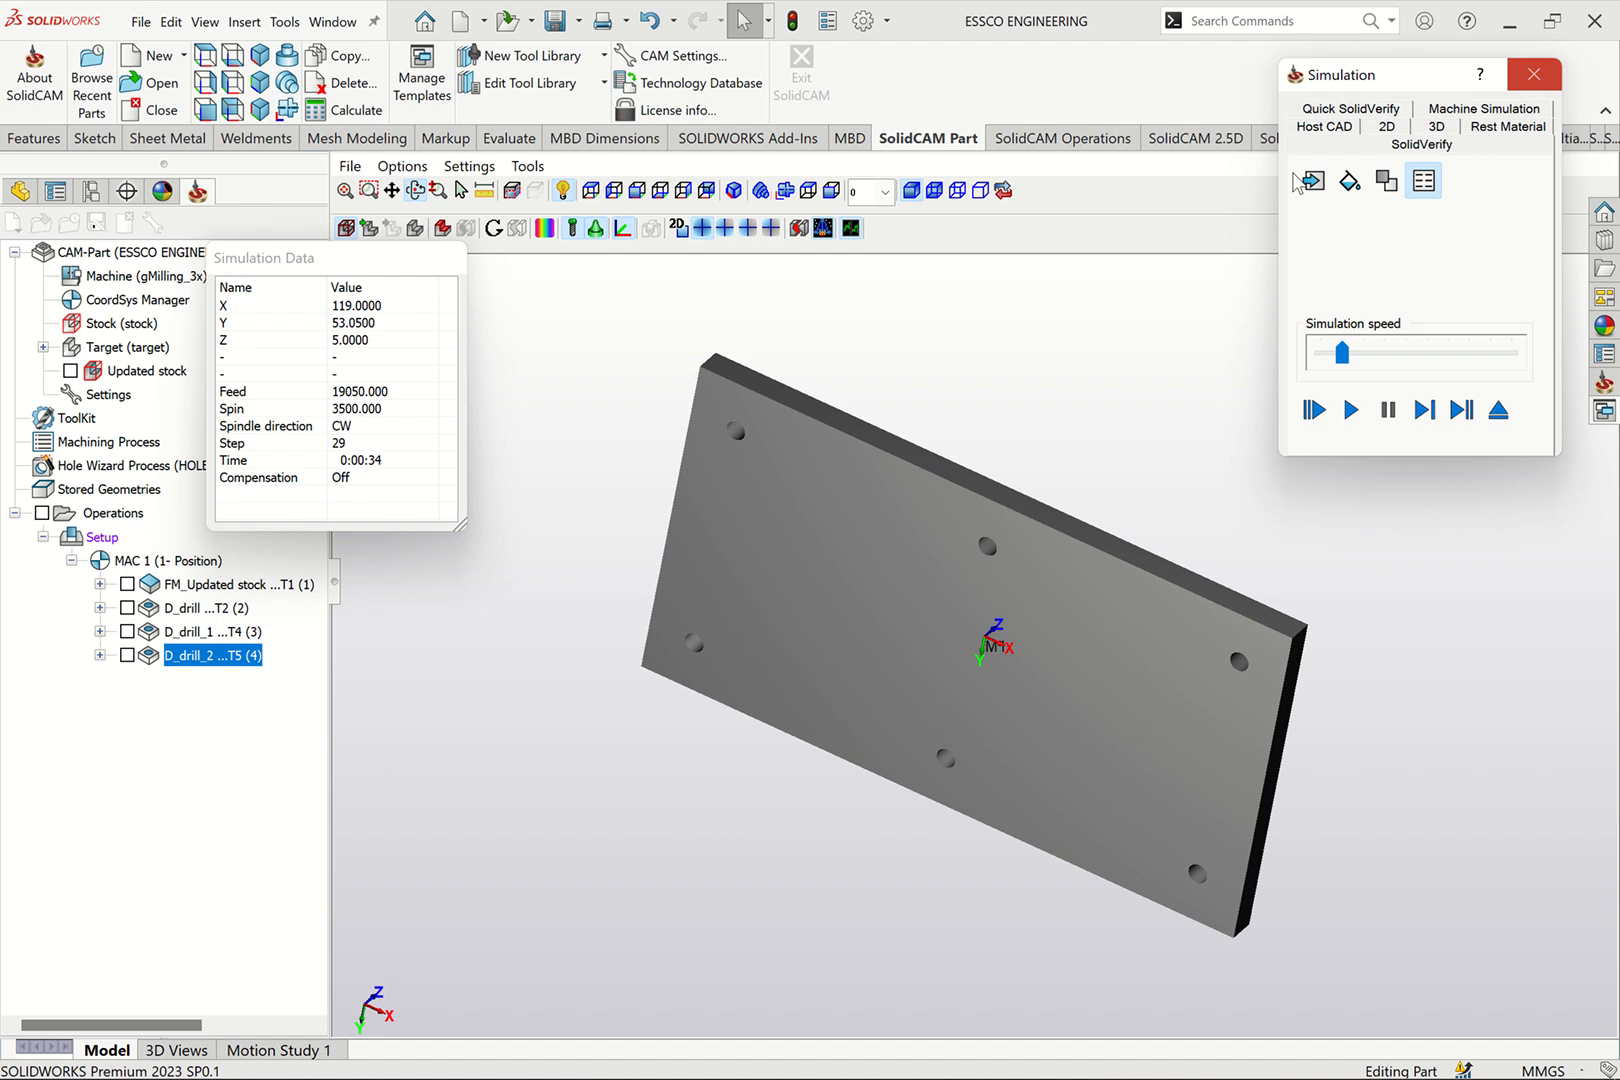
Exit the simulation and the drilling operation, and hide the toolpath of D_drill_2
{"action": "left_click", "coordinate": [1534, 74]}
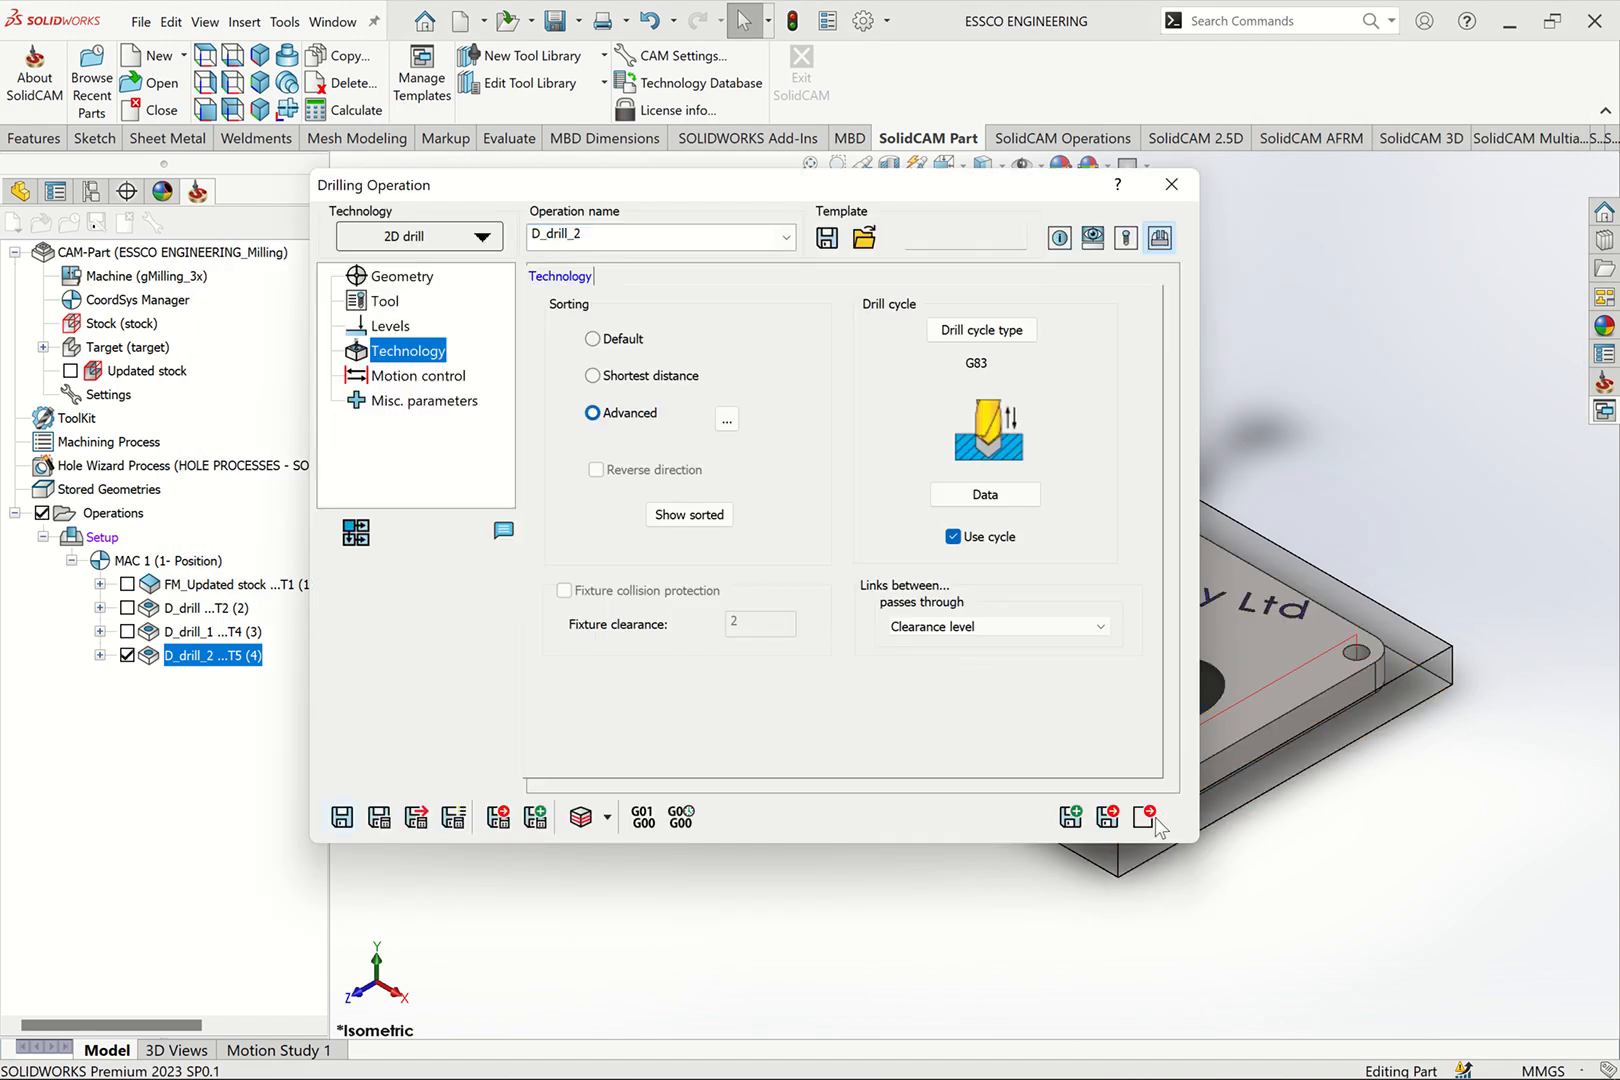
{"action": "left_click", "coordinate": [1152, 816]}
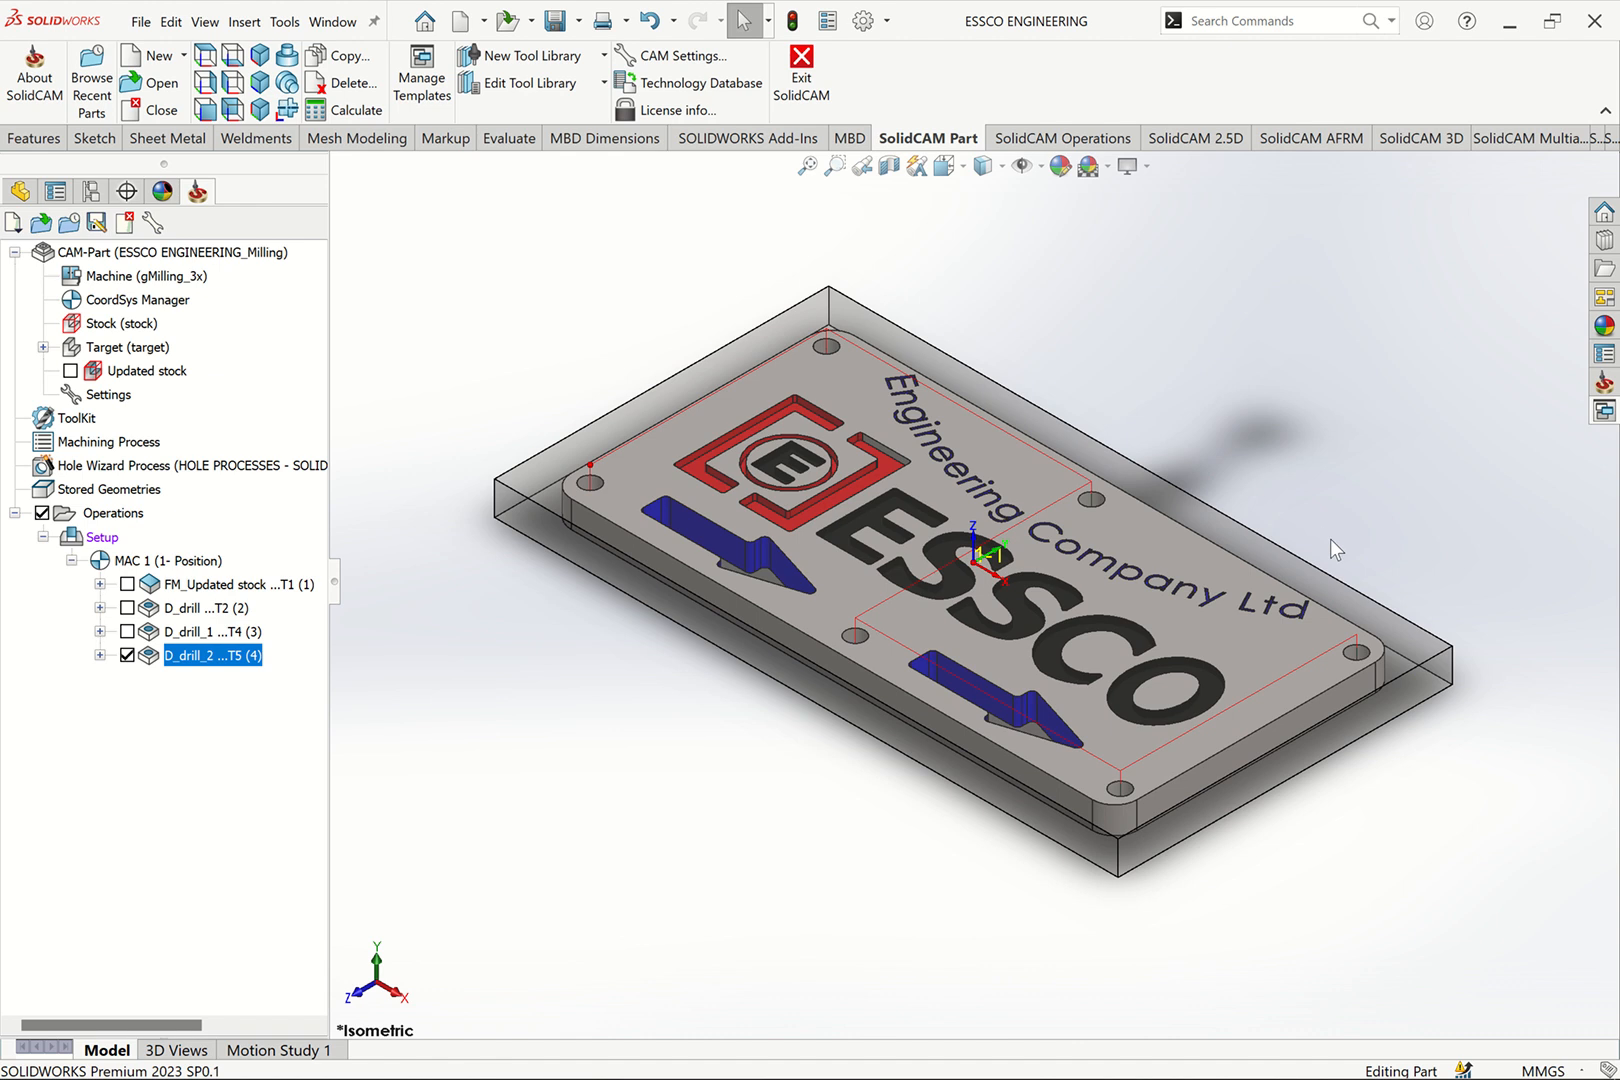
{"action": "left_click", "coordinate": [128, 657]}
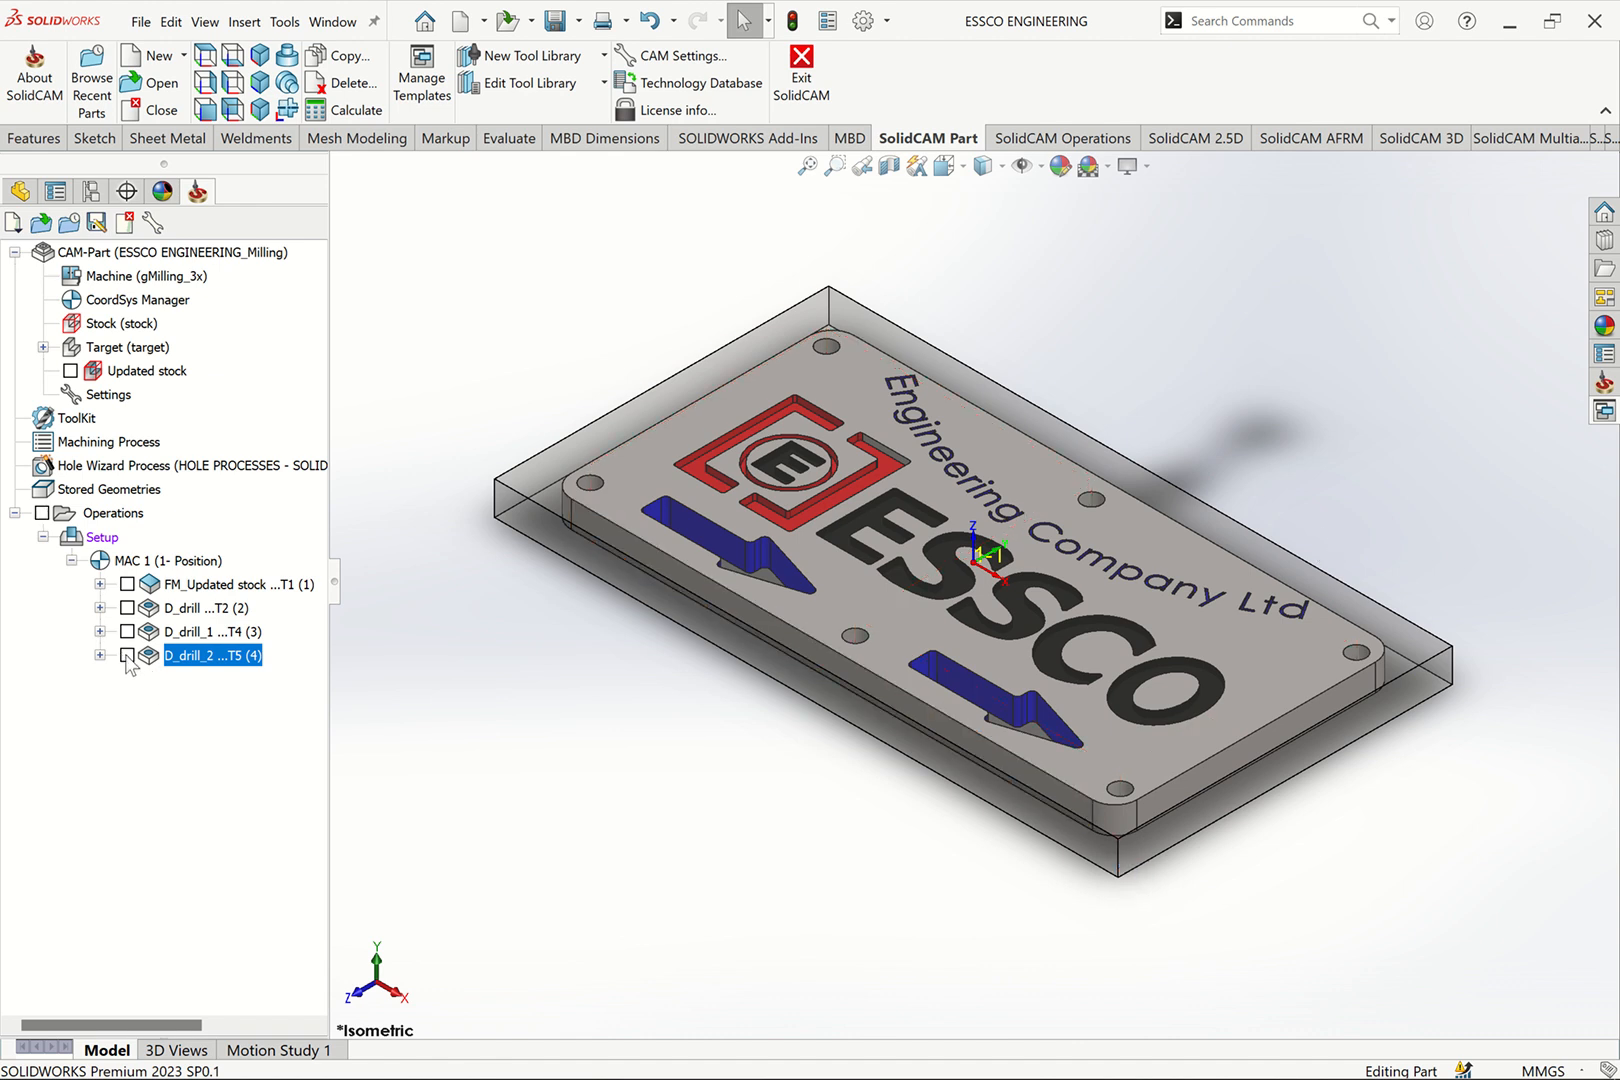
Add a new Drilling milling operation to the CAM part's operations
{"action": "right_click", "coordinate": [118, 514]}
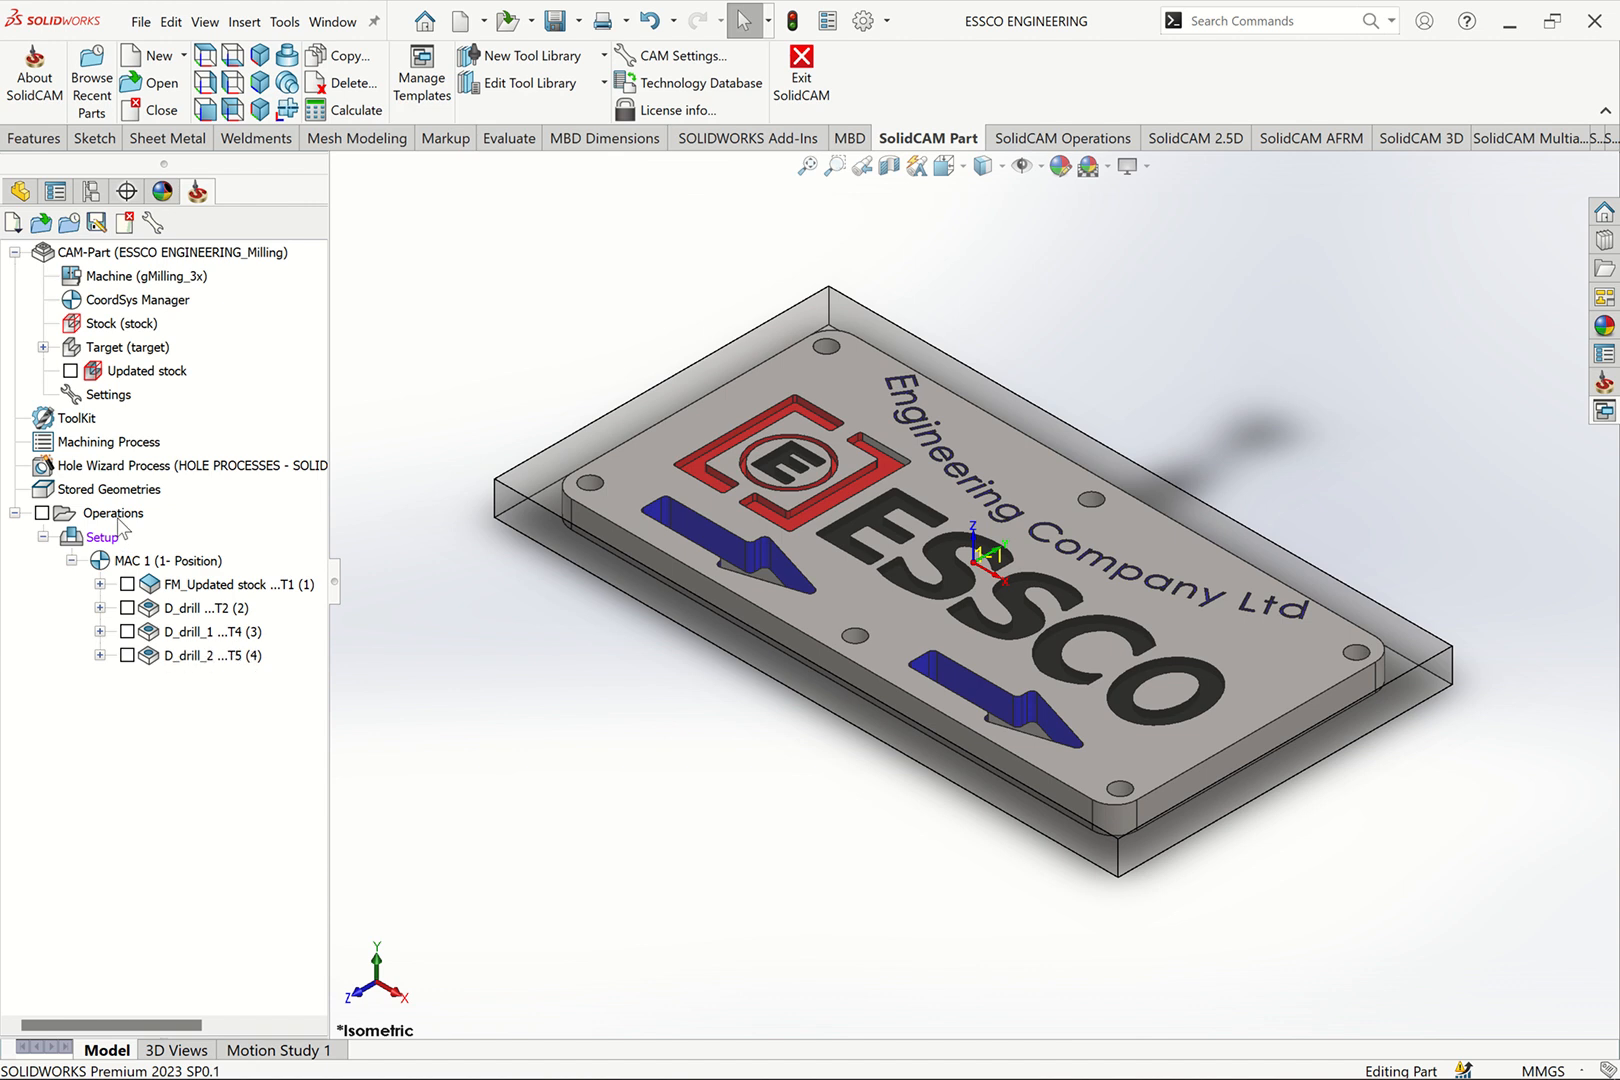
{"action": "mouse_move", "coordinate": [409, 358]}
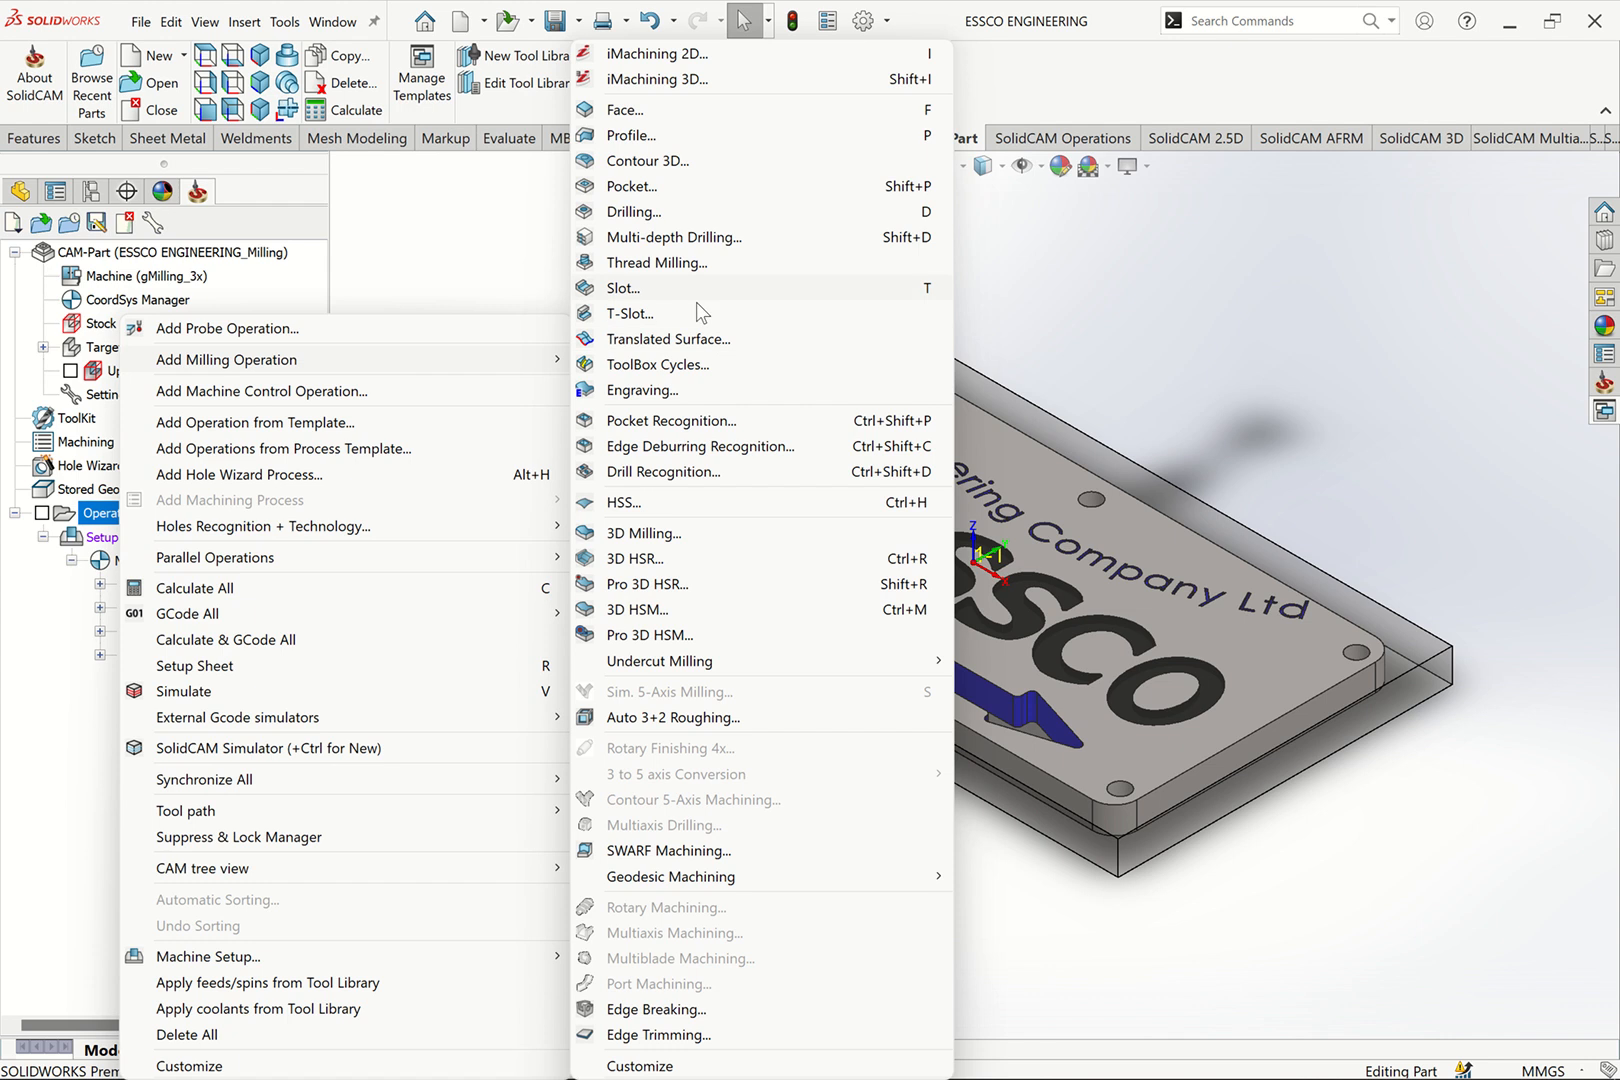
{"action": "left_click", "coordinate": [617, 213]}
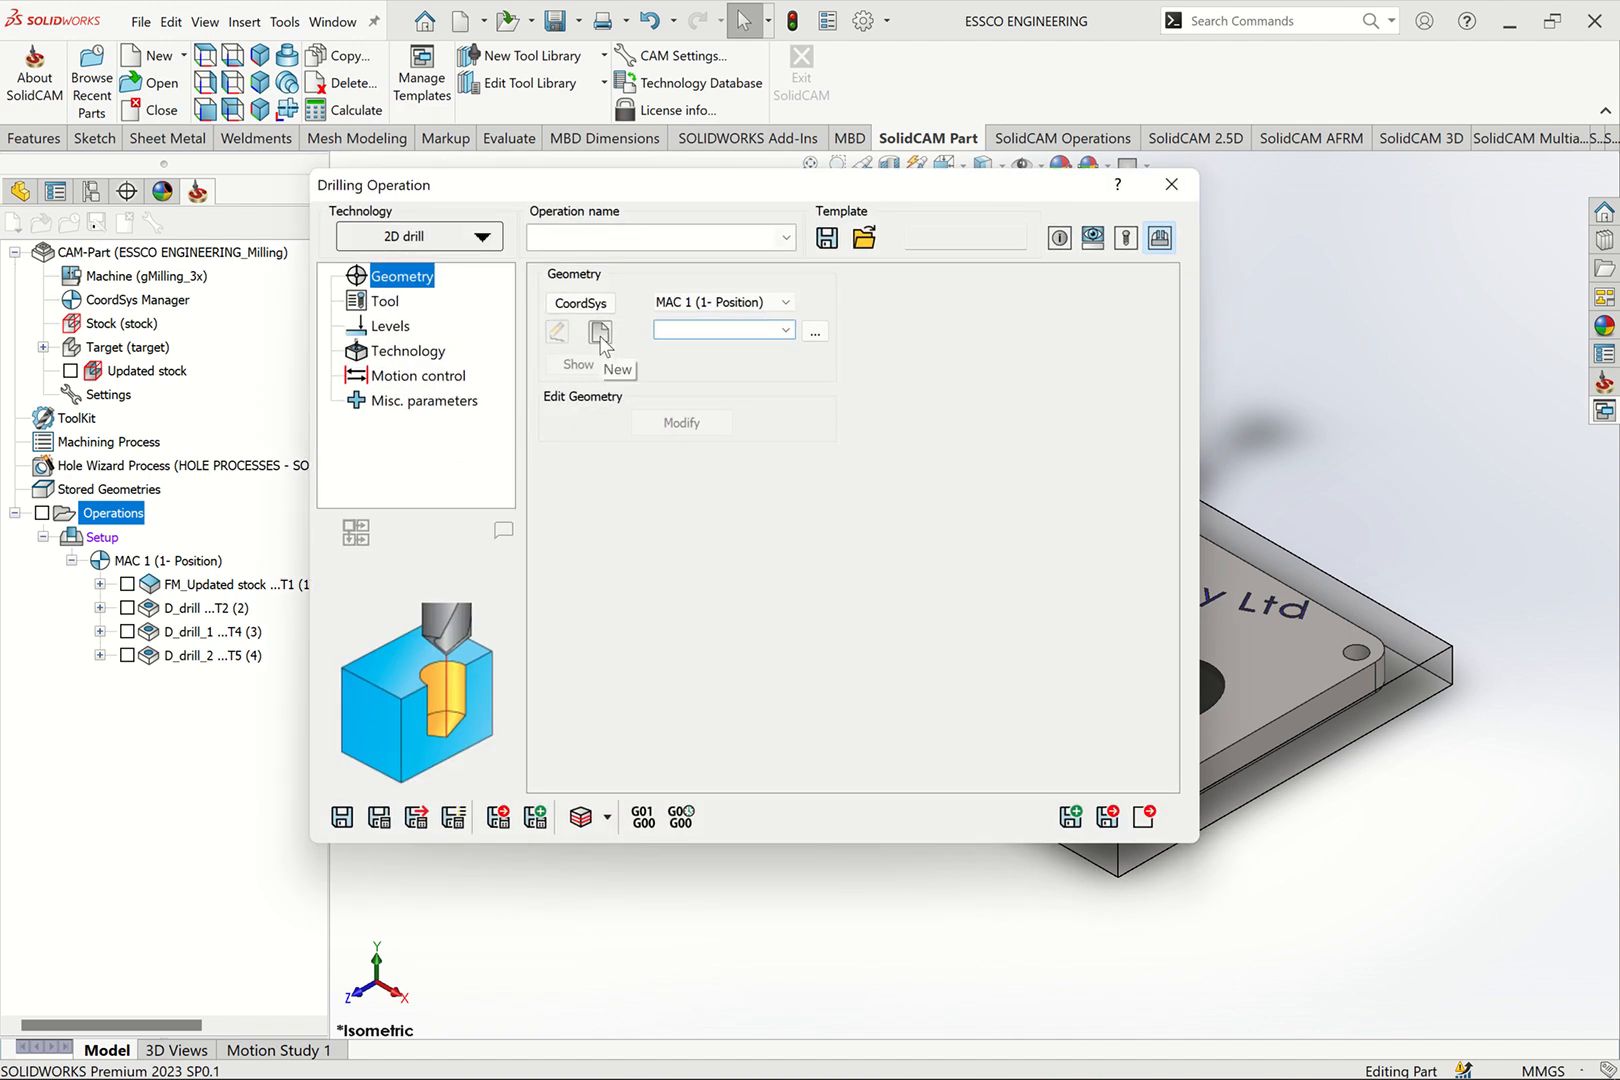
Define a new drill geometry from the three 8.5 mm holes along the plate's far long edge, and go to the operation's tool settings
{"action": "left_click", "coordinate": [563, 331]}
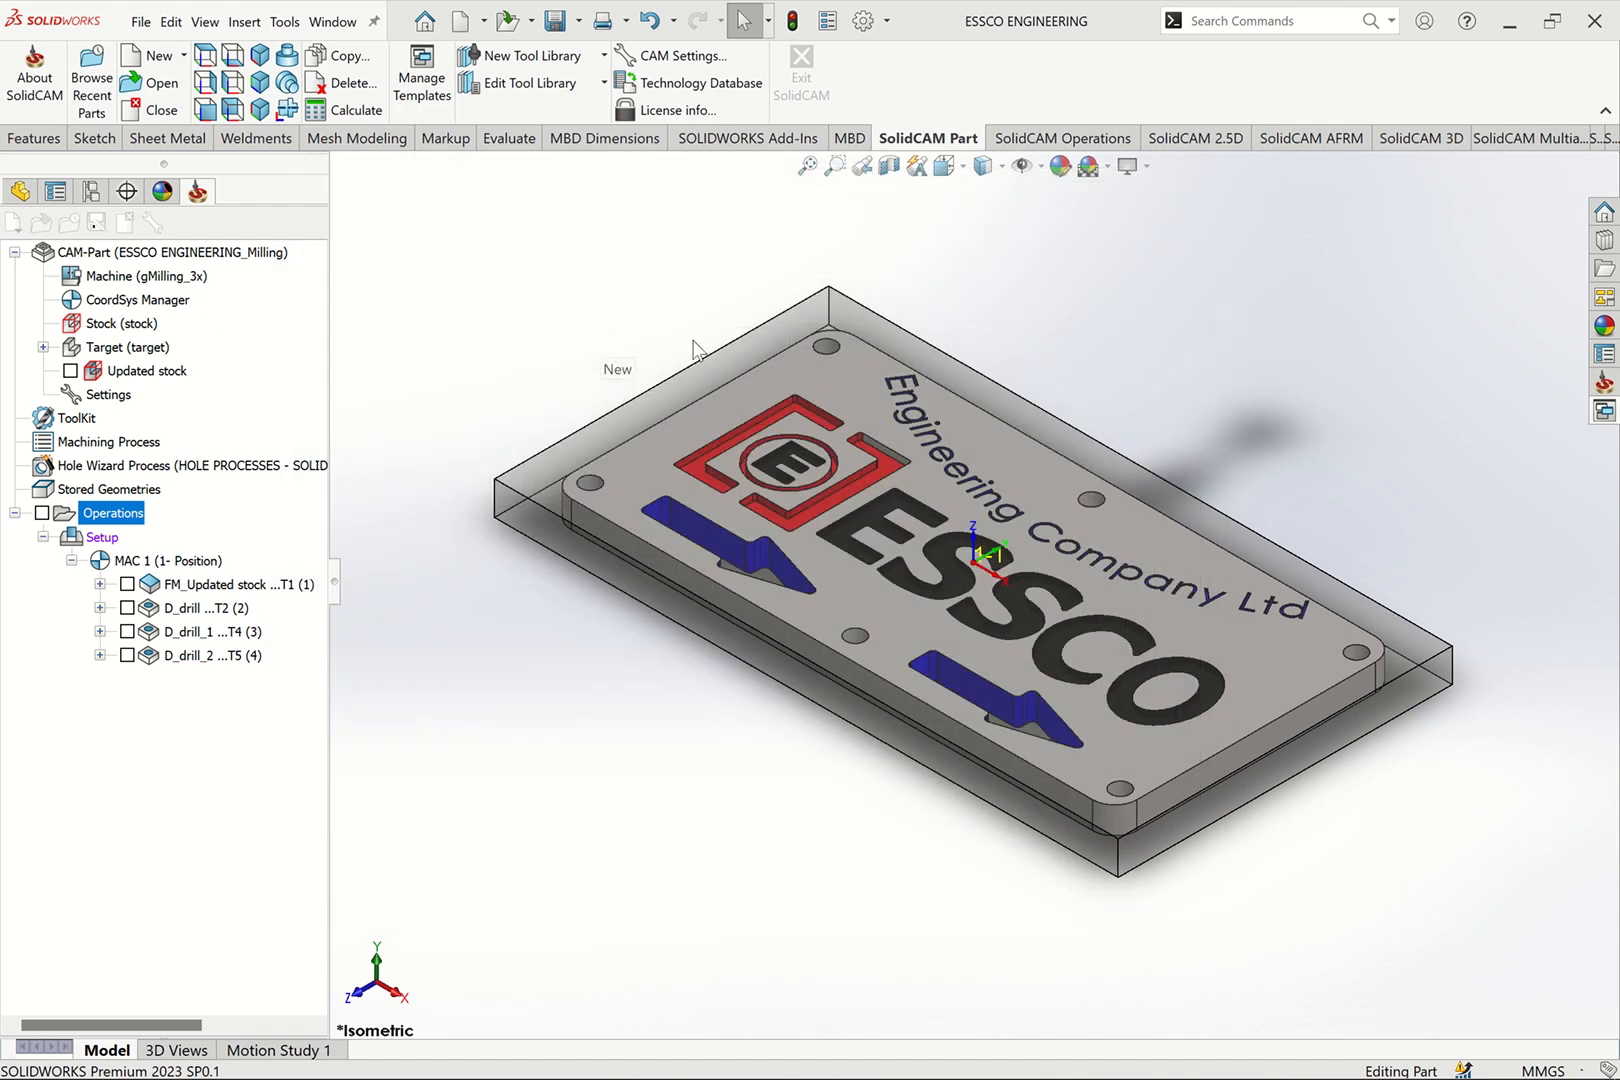
{"action": "scroll", "coordinate": [835, 348], "scroll_direction": "down", "scroll_amount": 4}
{"action": "left_click", "coordinate": [828, 352]}
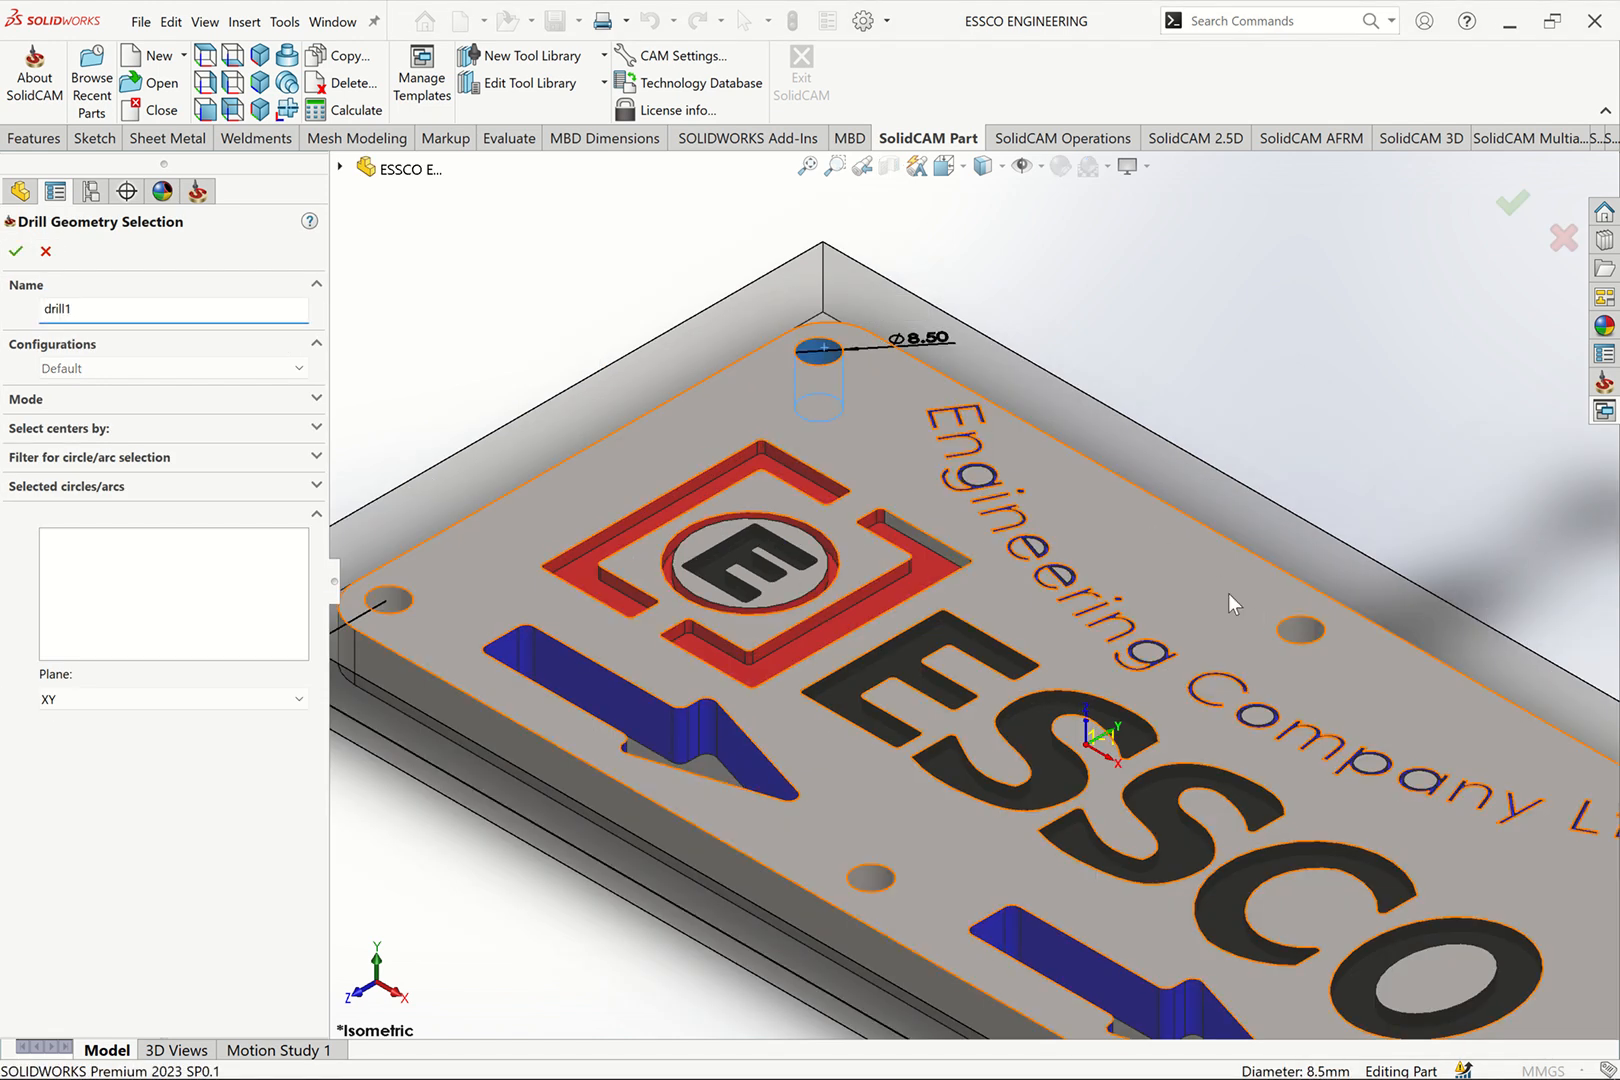
{"action": "left_click", "coordinate": [1333, 640]}
{"action": "scroll", "coordinate": [1333, 640], "scroll_direction": "up", "scroll_amount": 5}
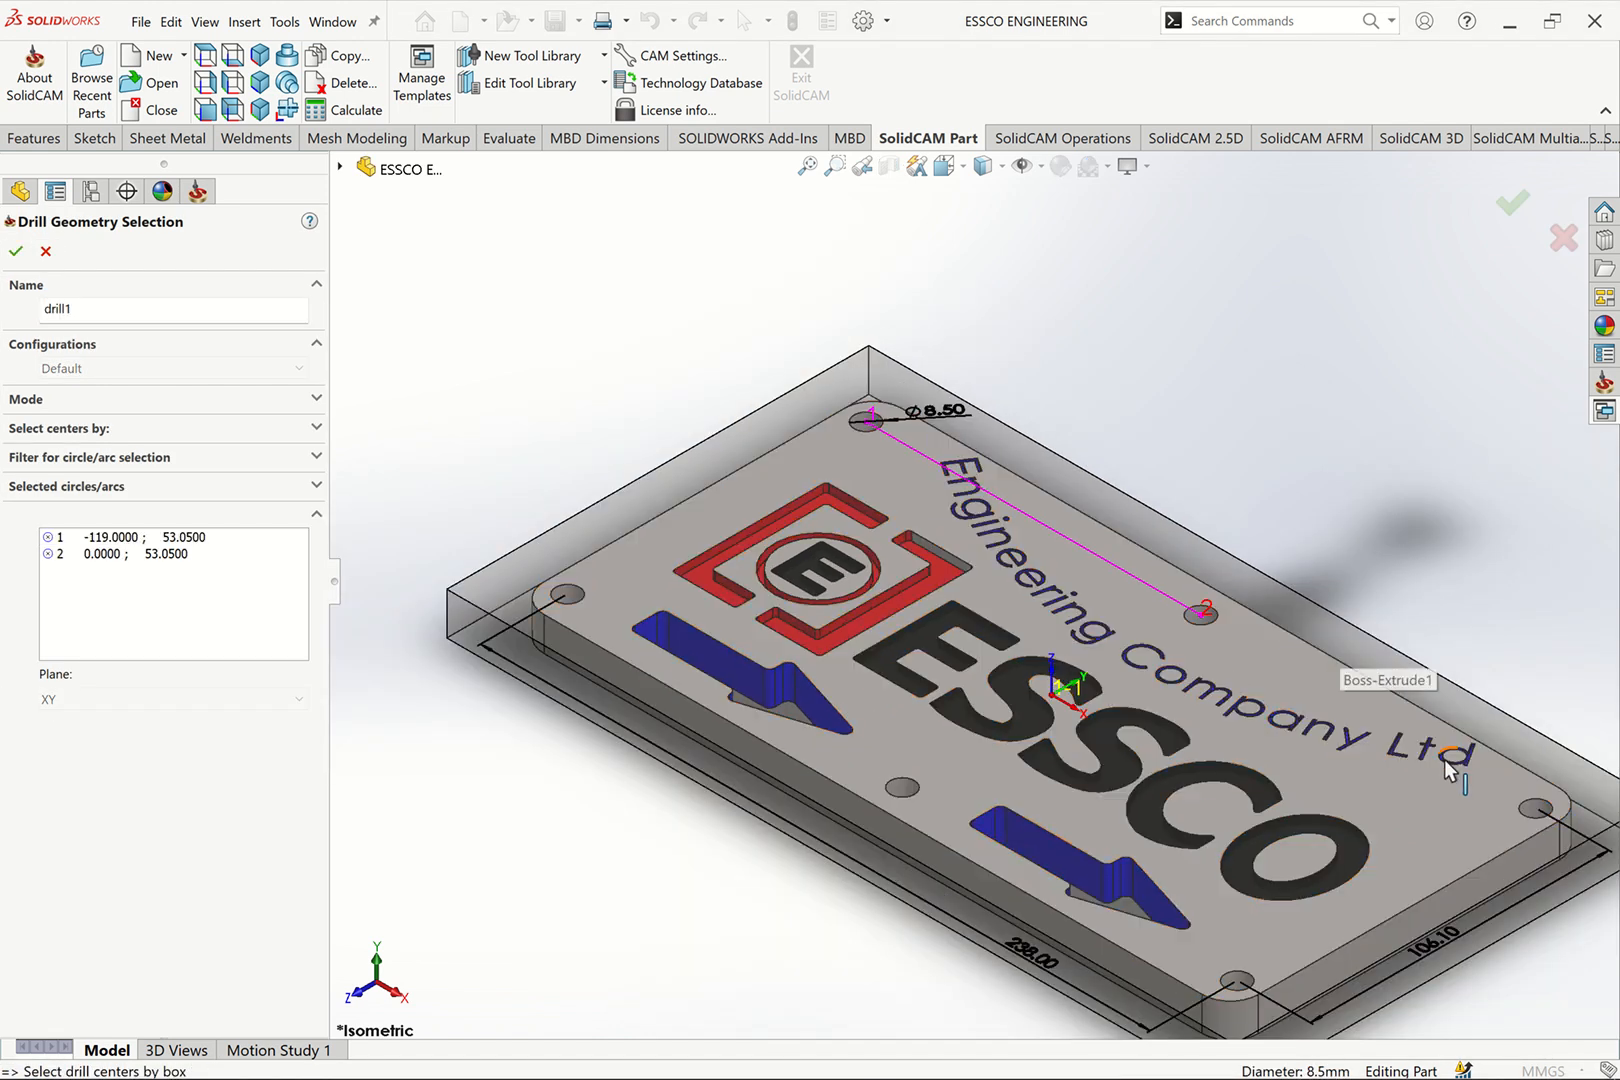
{"action": "scroll", "coordinate": [1444, 759], "scroll_direction": "down", "scroll_amount": 5}
{"action": "left_click", "coordinate": [1592, 851]}
{"action": "scroll", "coordinate": [1404, 709], "scroll_direction": "up", "scroll_amount": 5}
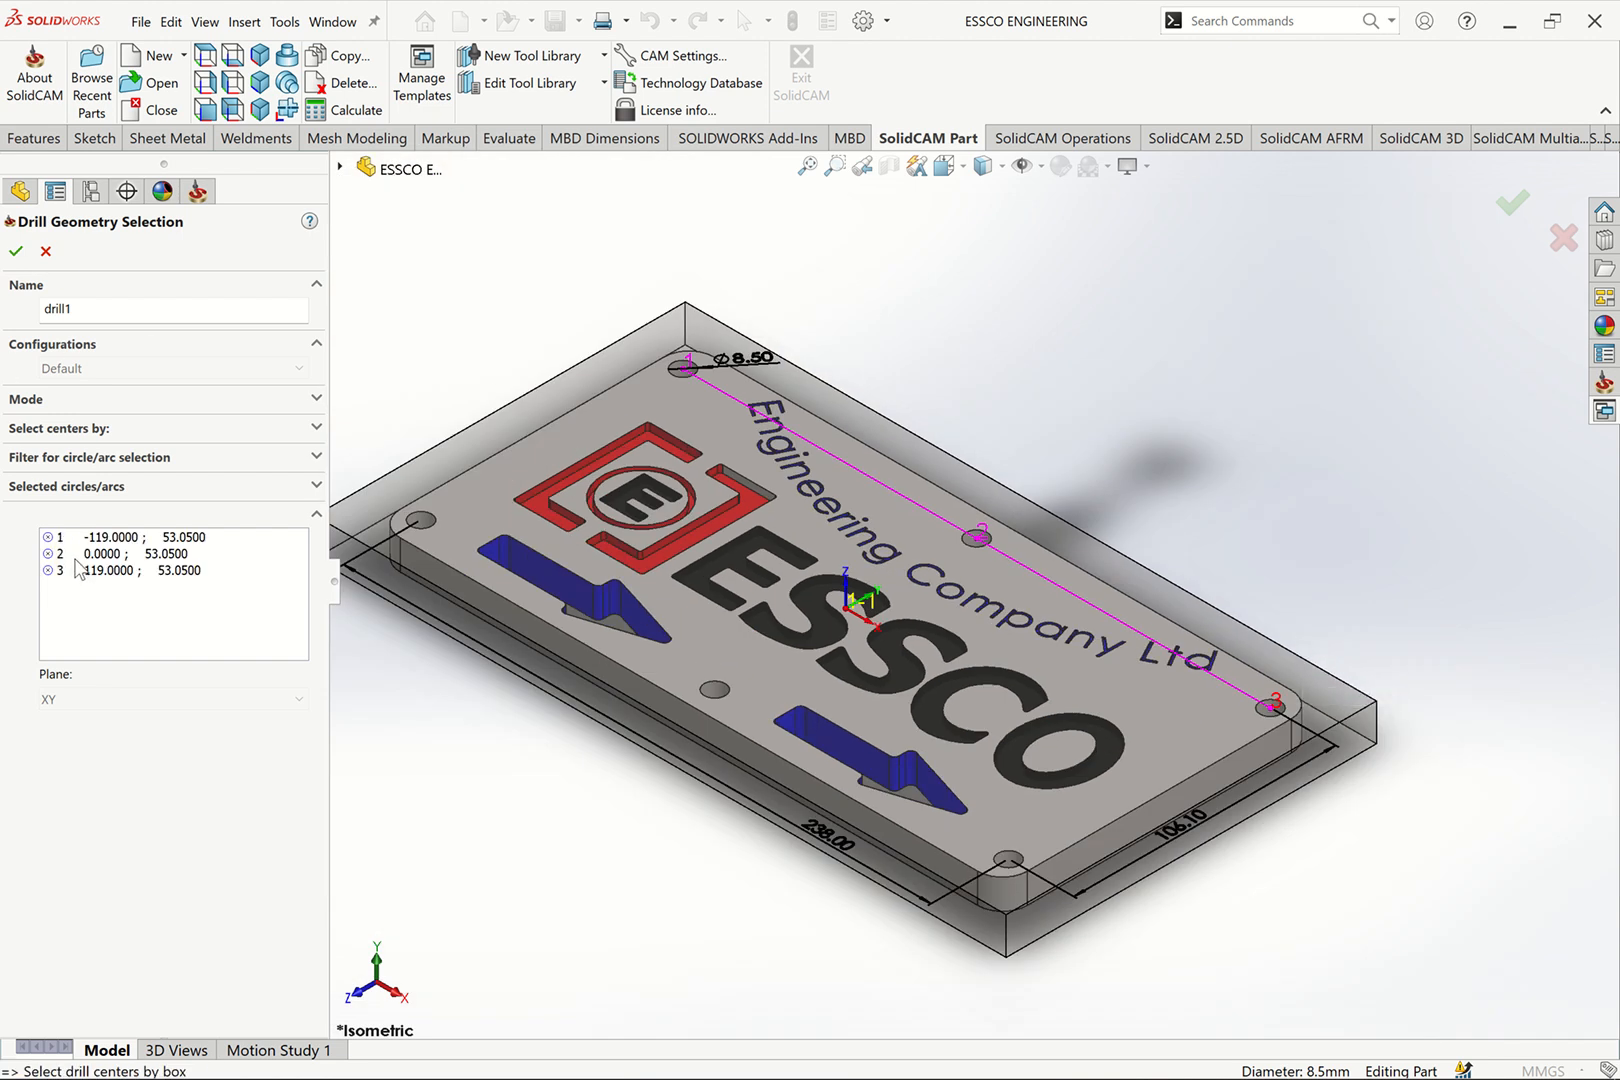
{"action": "left_click", "coordinate": [15, 251]}
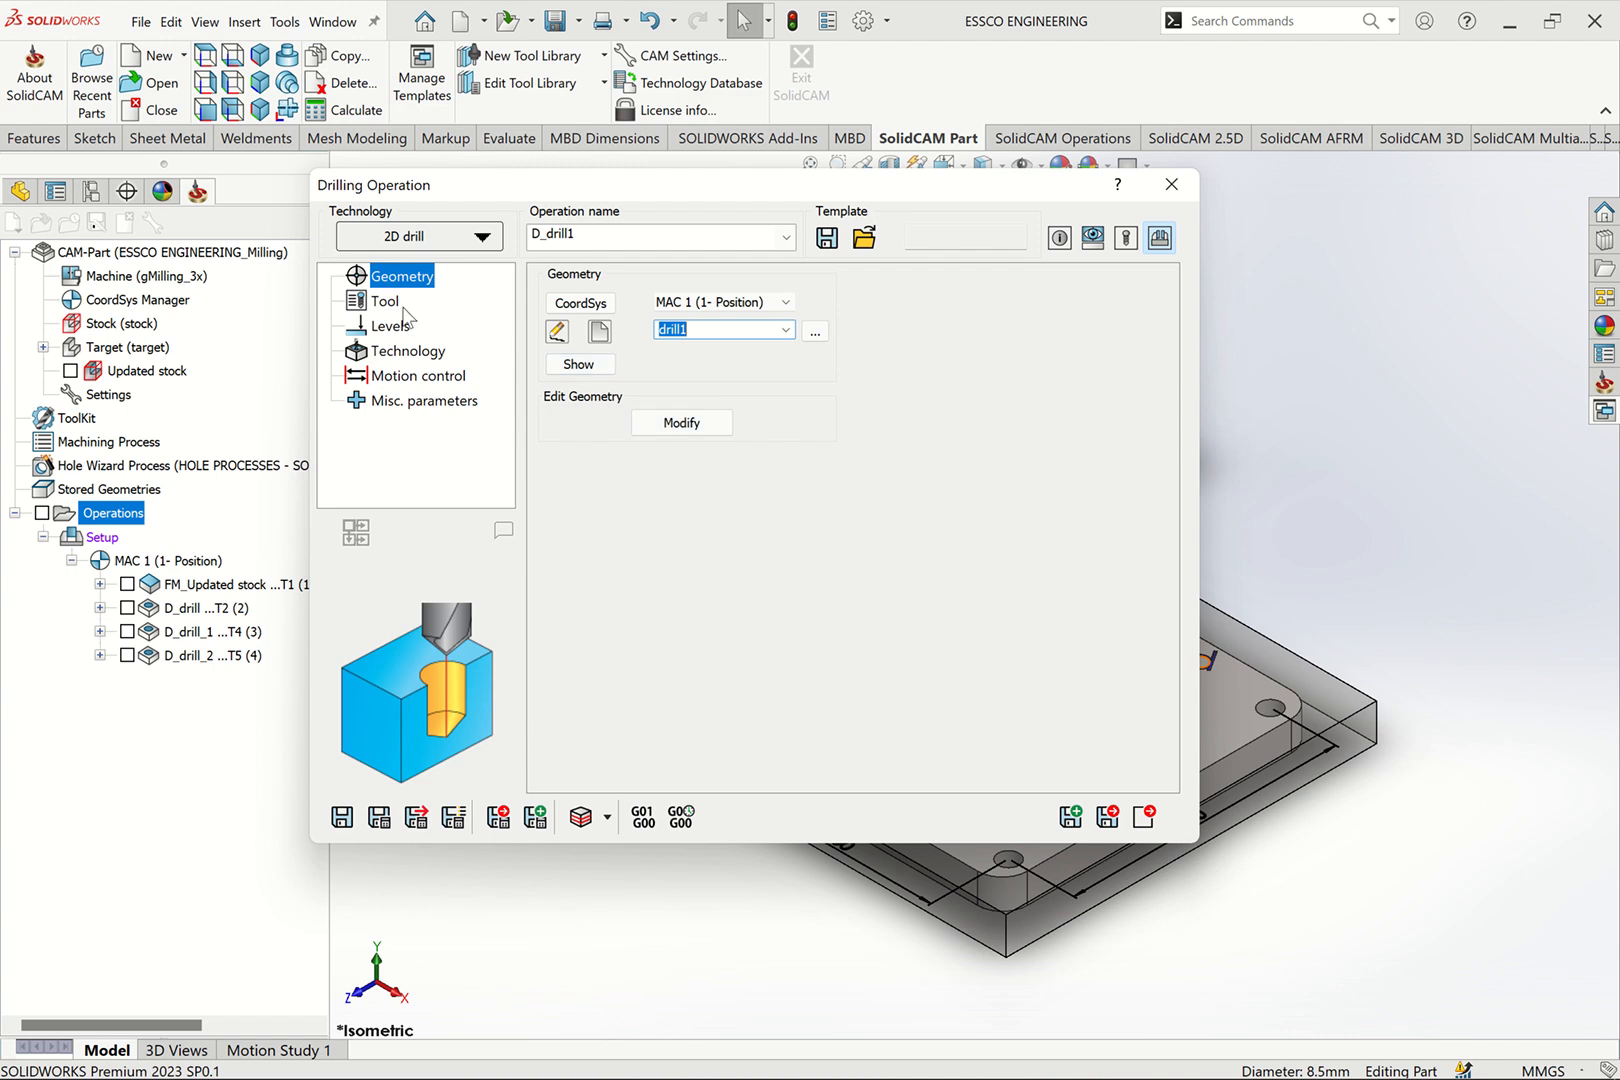
{"action": "left_click", "coordinate": [380, 303]}
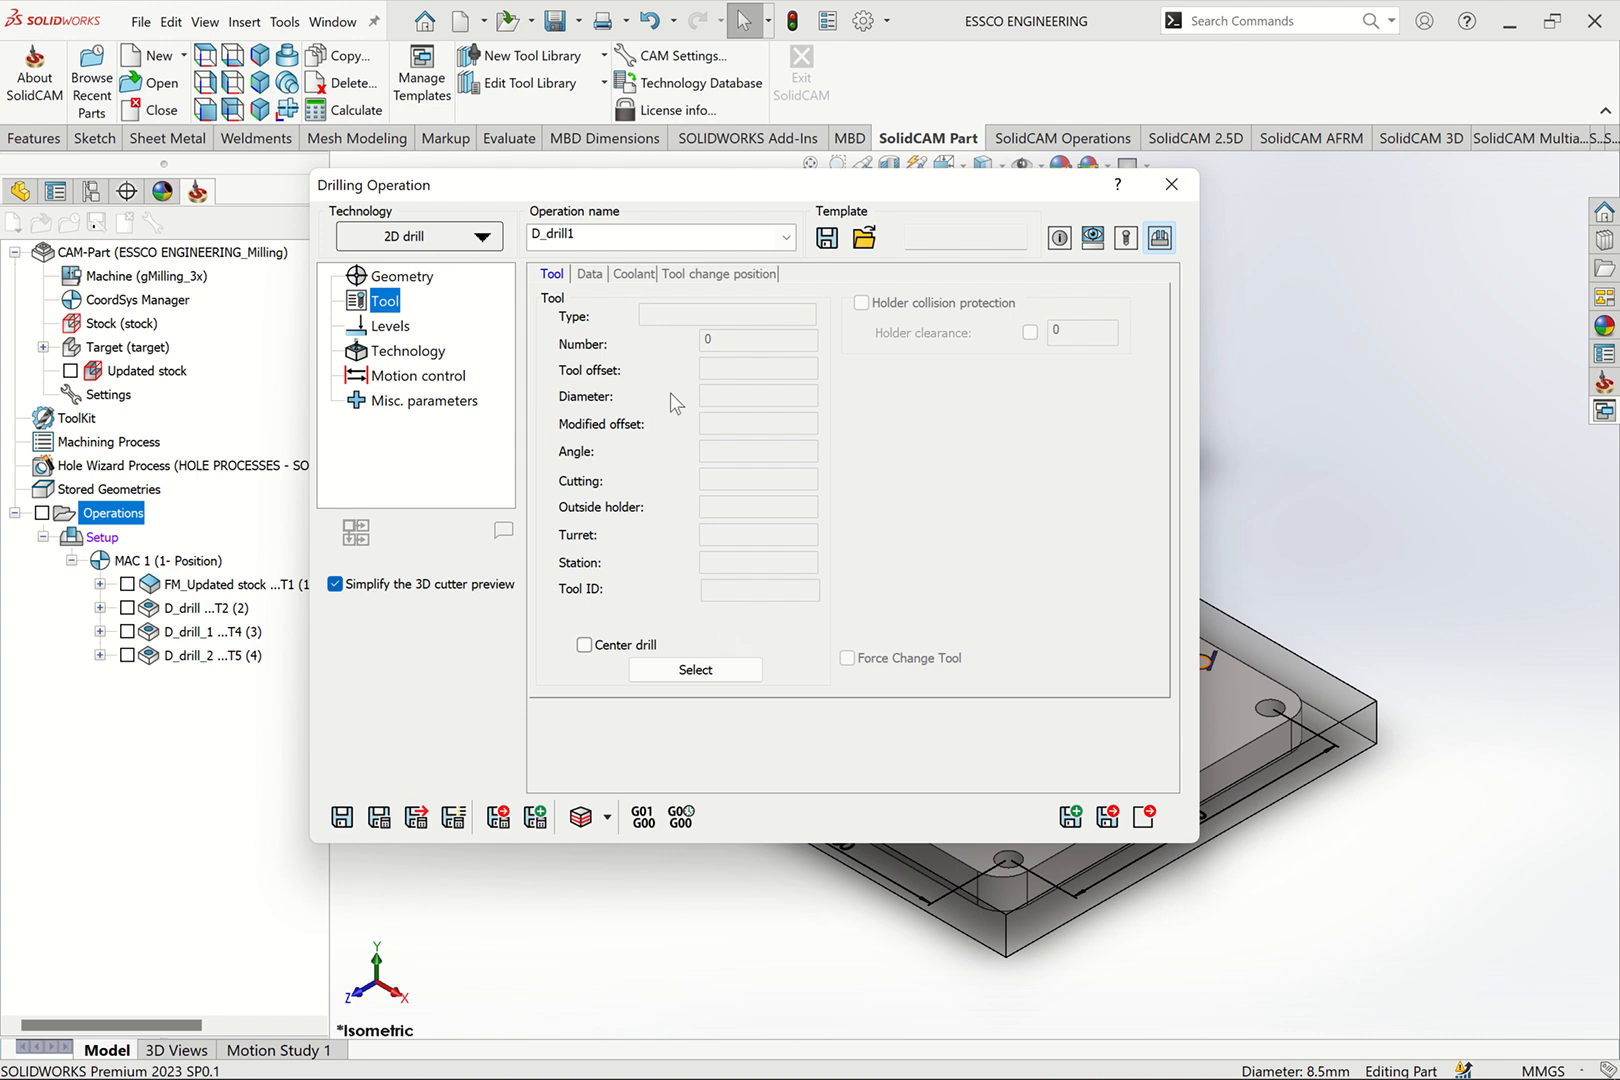
Try switching the operation's technology to Thread Milling and return it to 2D Drill
{"action": "left_click", "coordinate": [415, 240]}
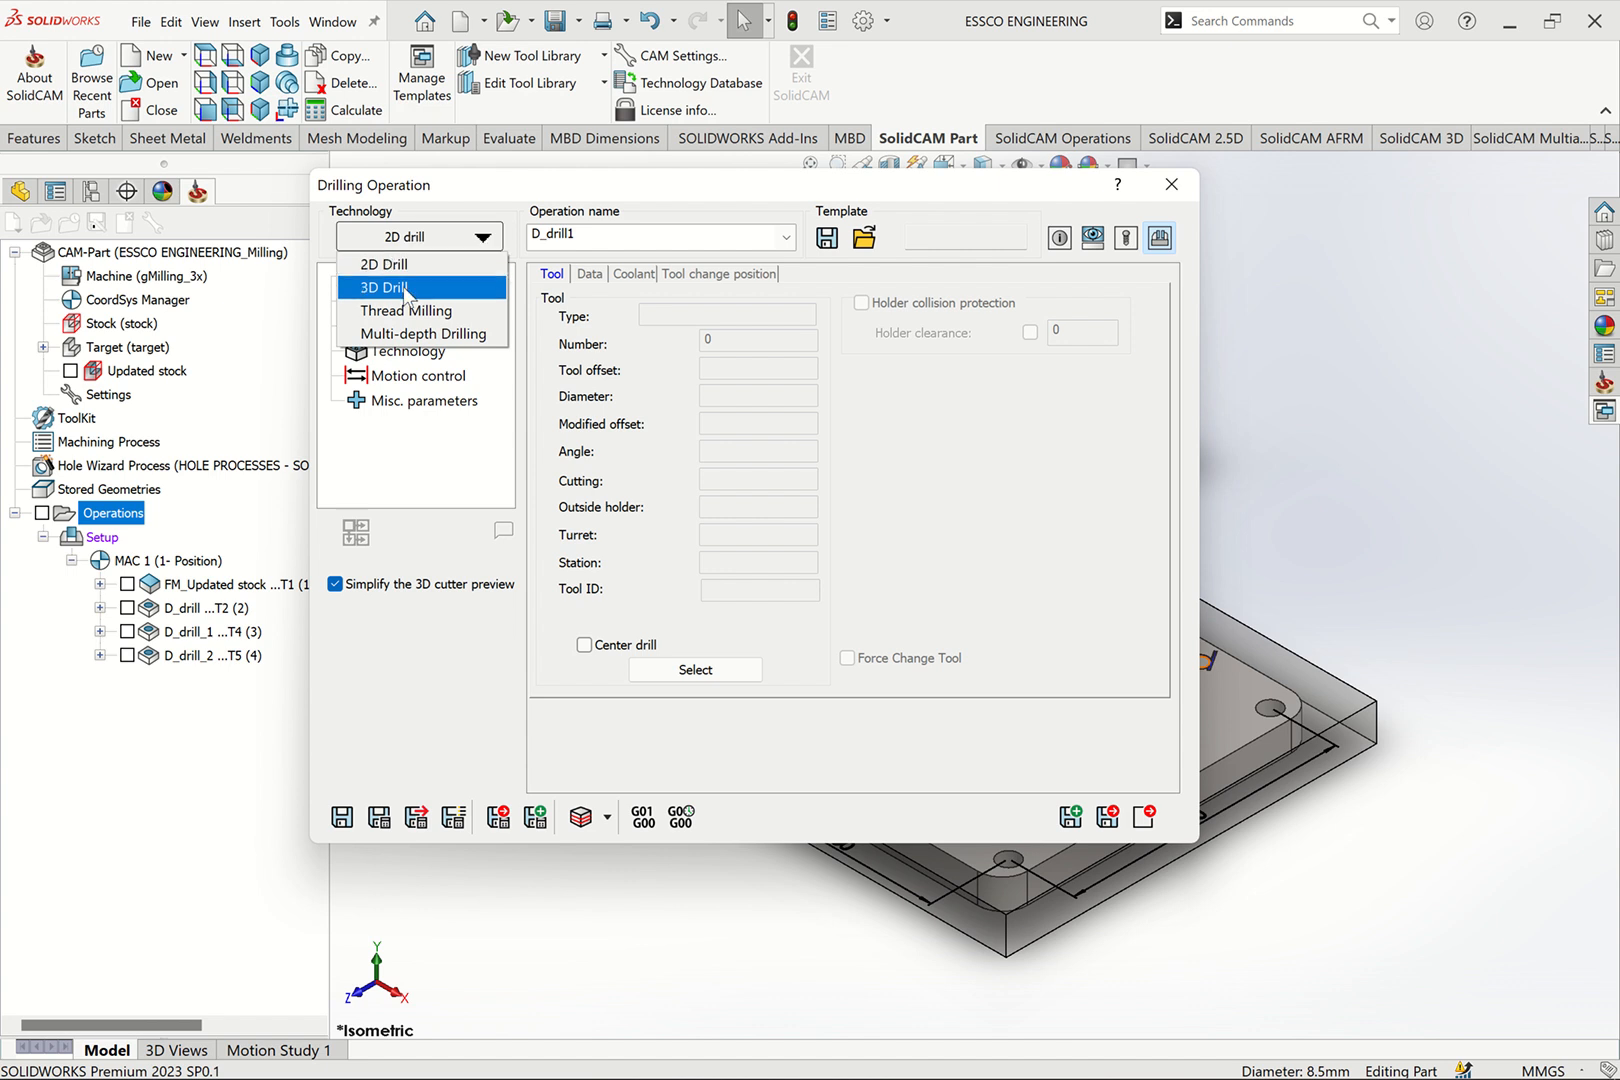
{"action": "left_click", "coordinate": [446, 458]}
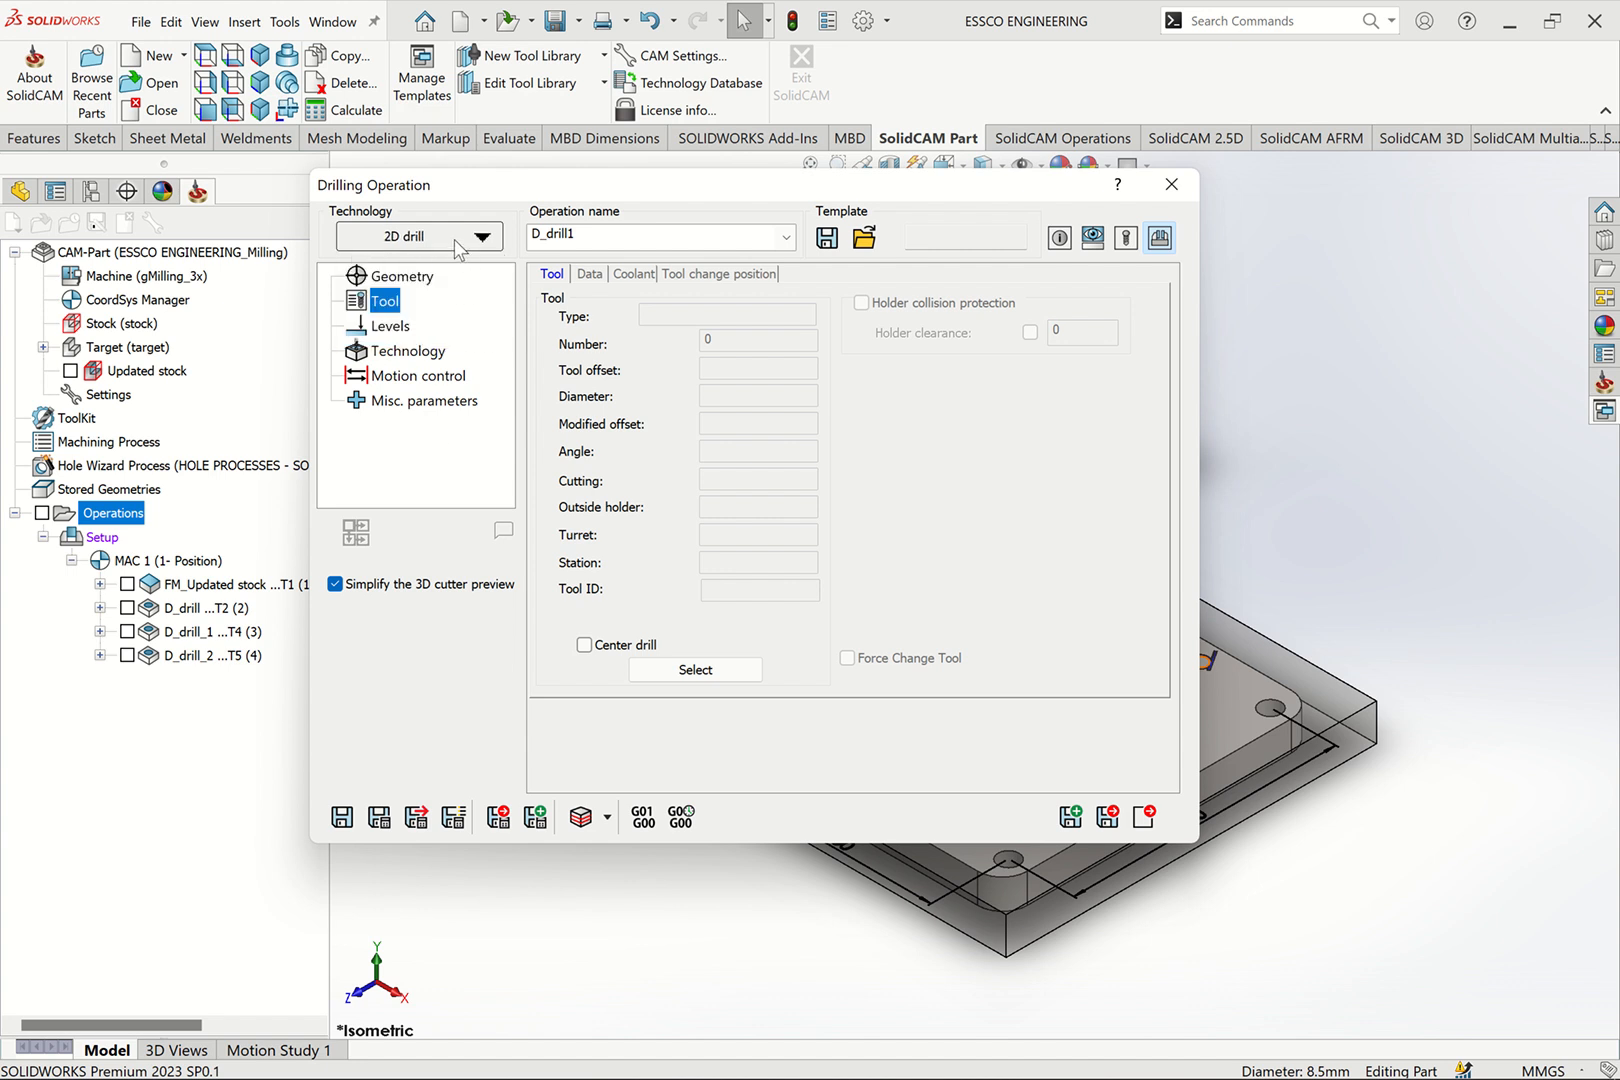
{"action": "left_click", "coordinate": [458, 249]}
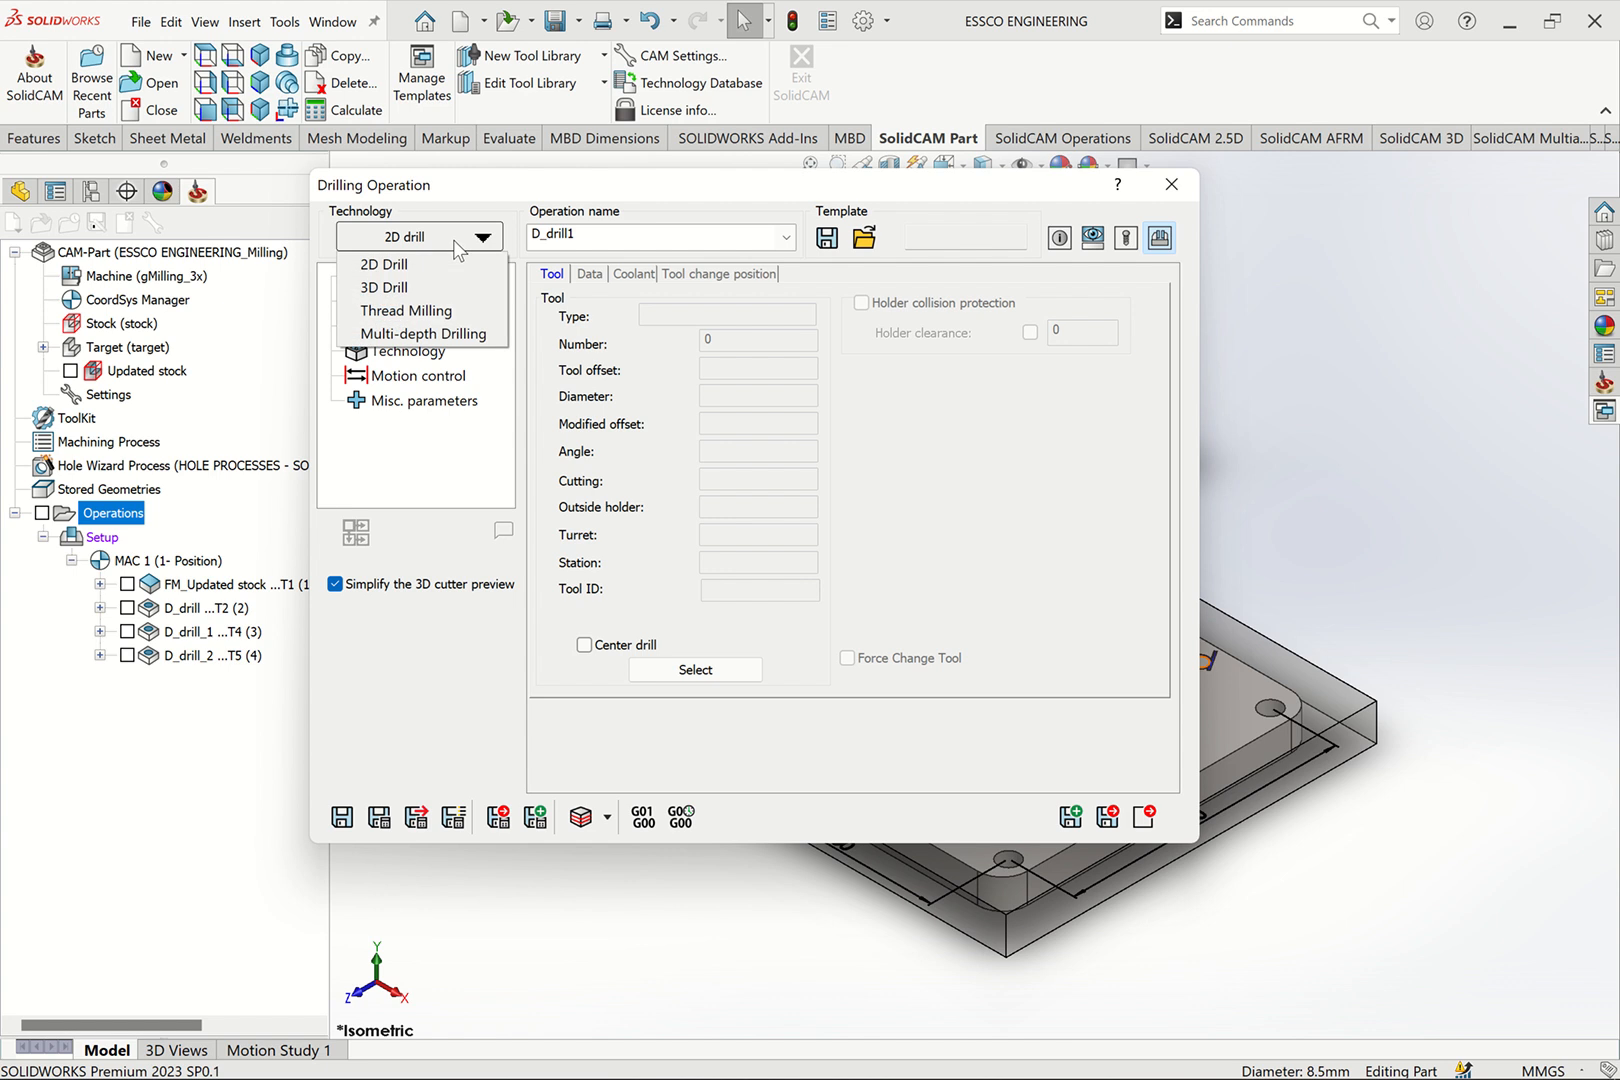
{"action": "left_click", "coordinate": [430, 307]}
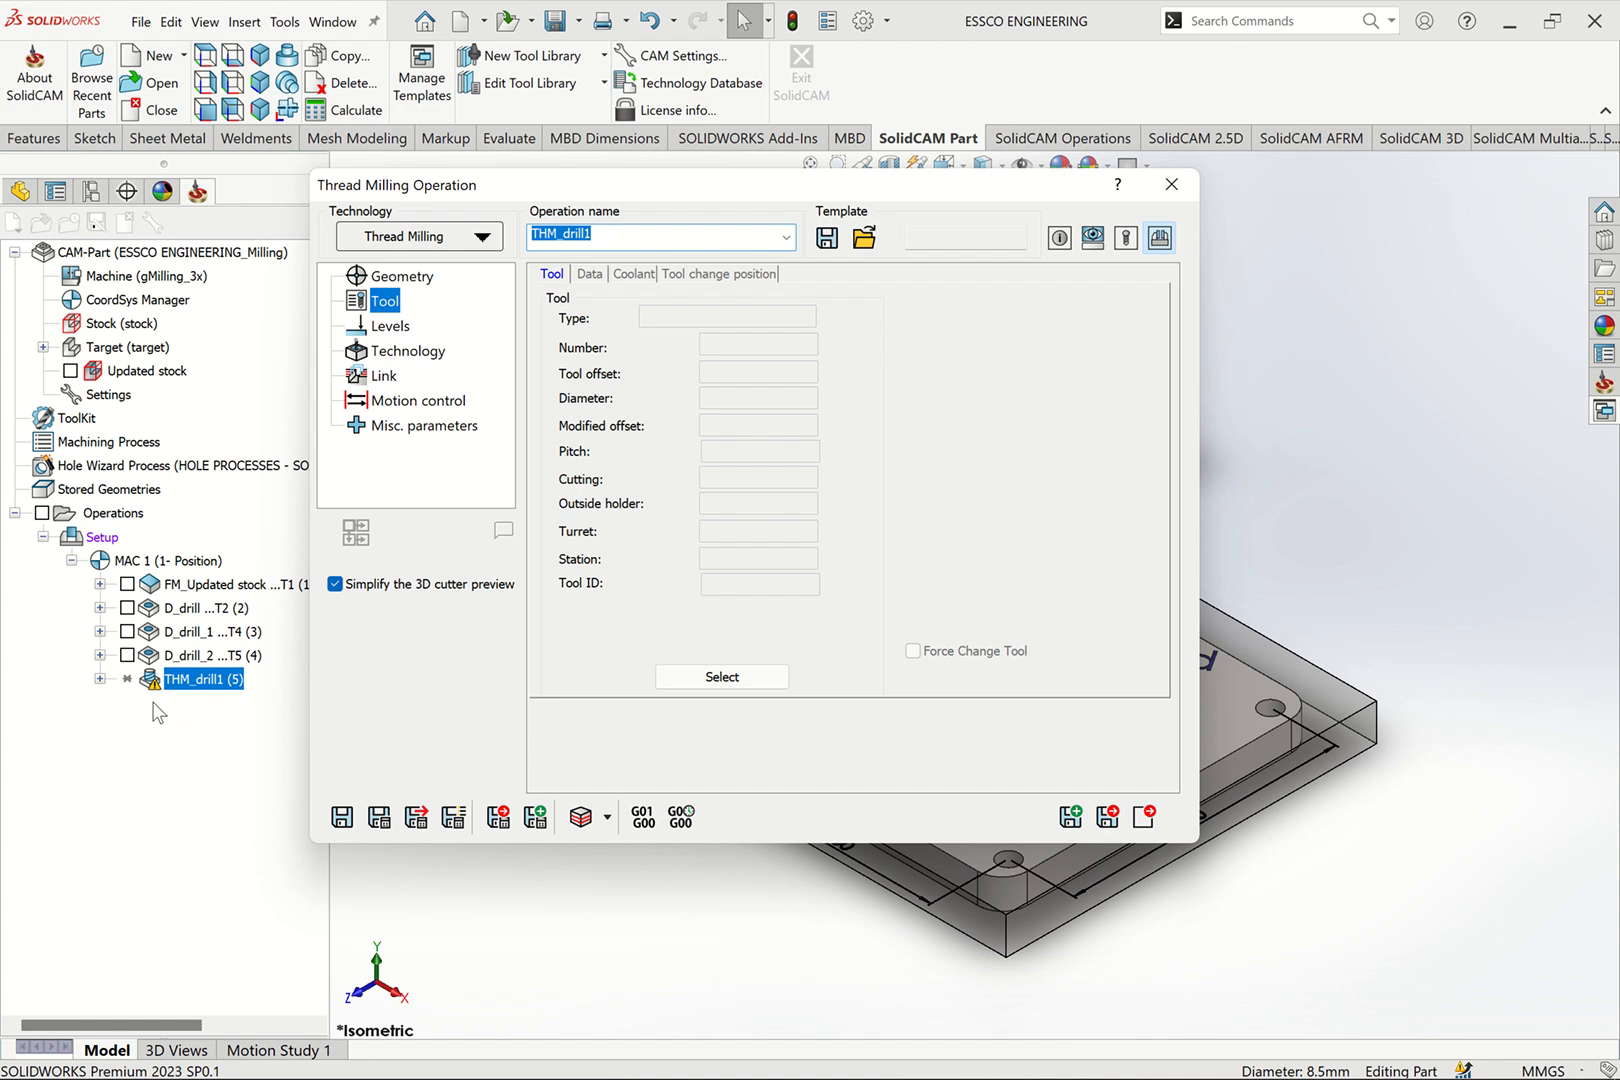
{"action": "left_click", "coordinate": [483, 238]}
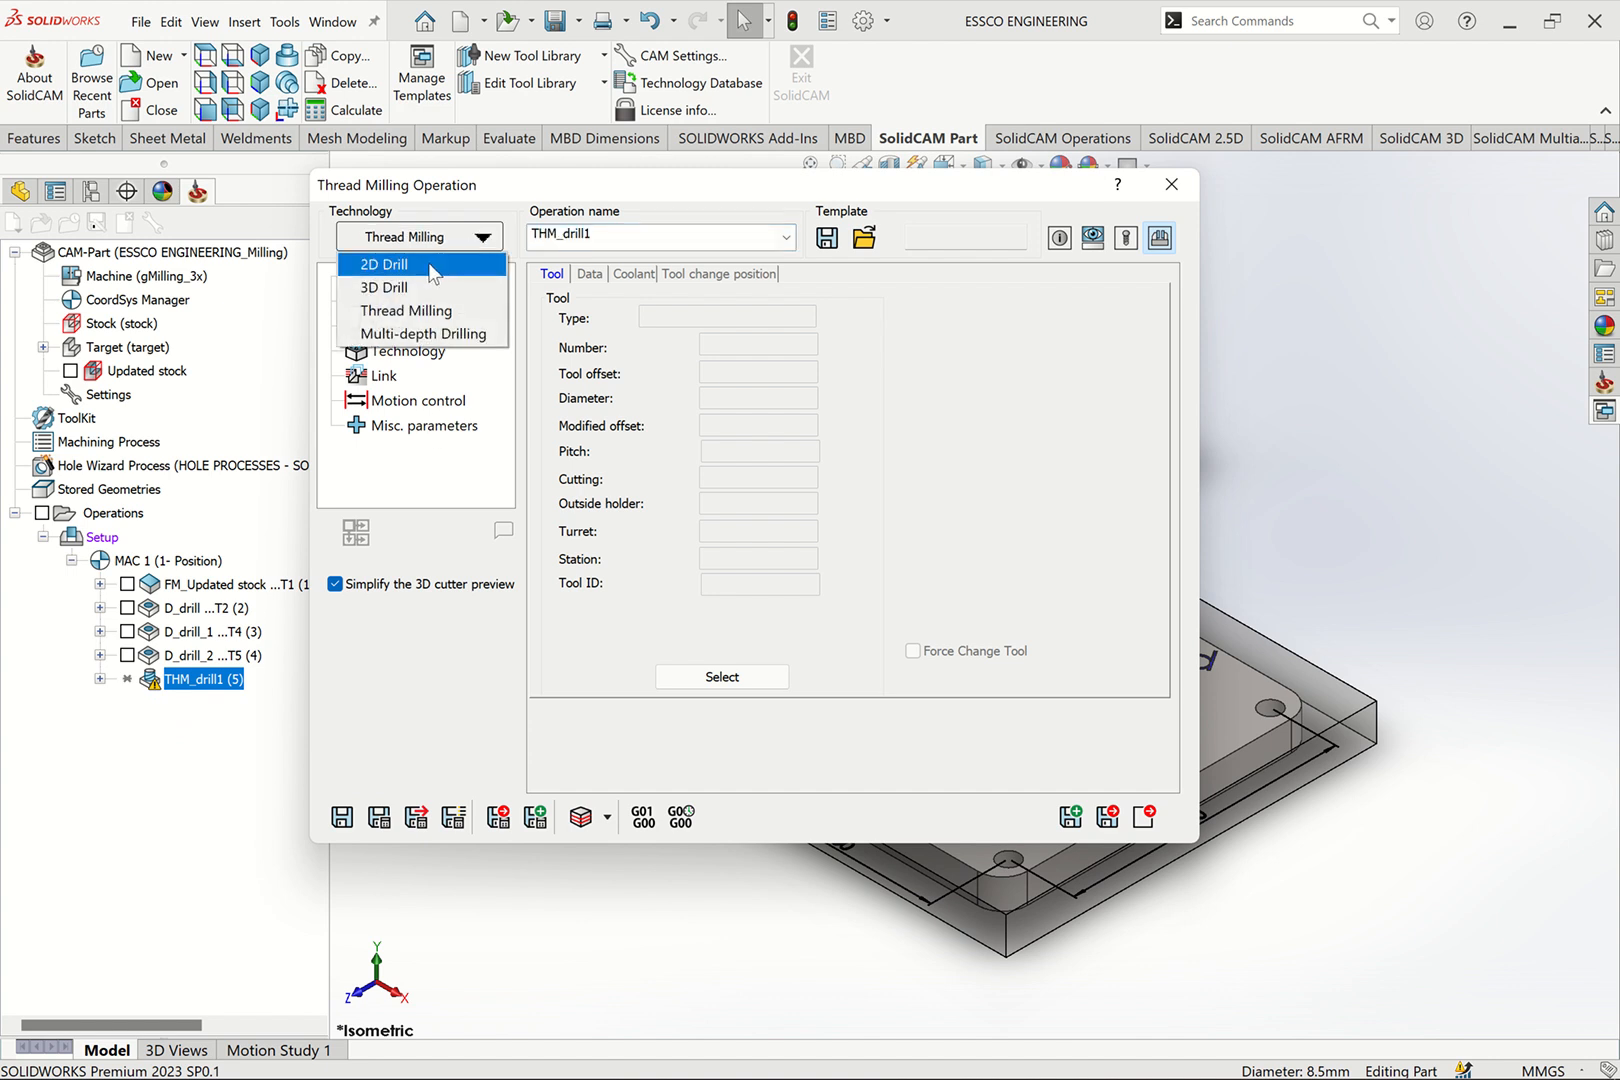
{"action": "left_click", "coordinate": [430, 268]}
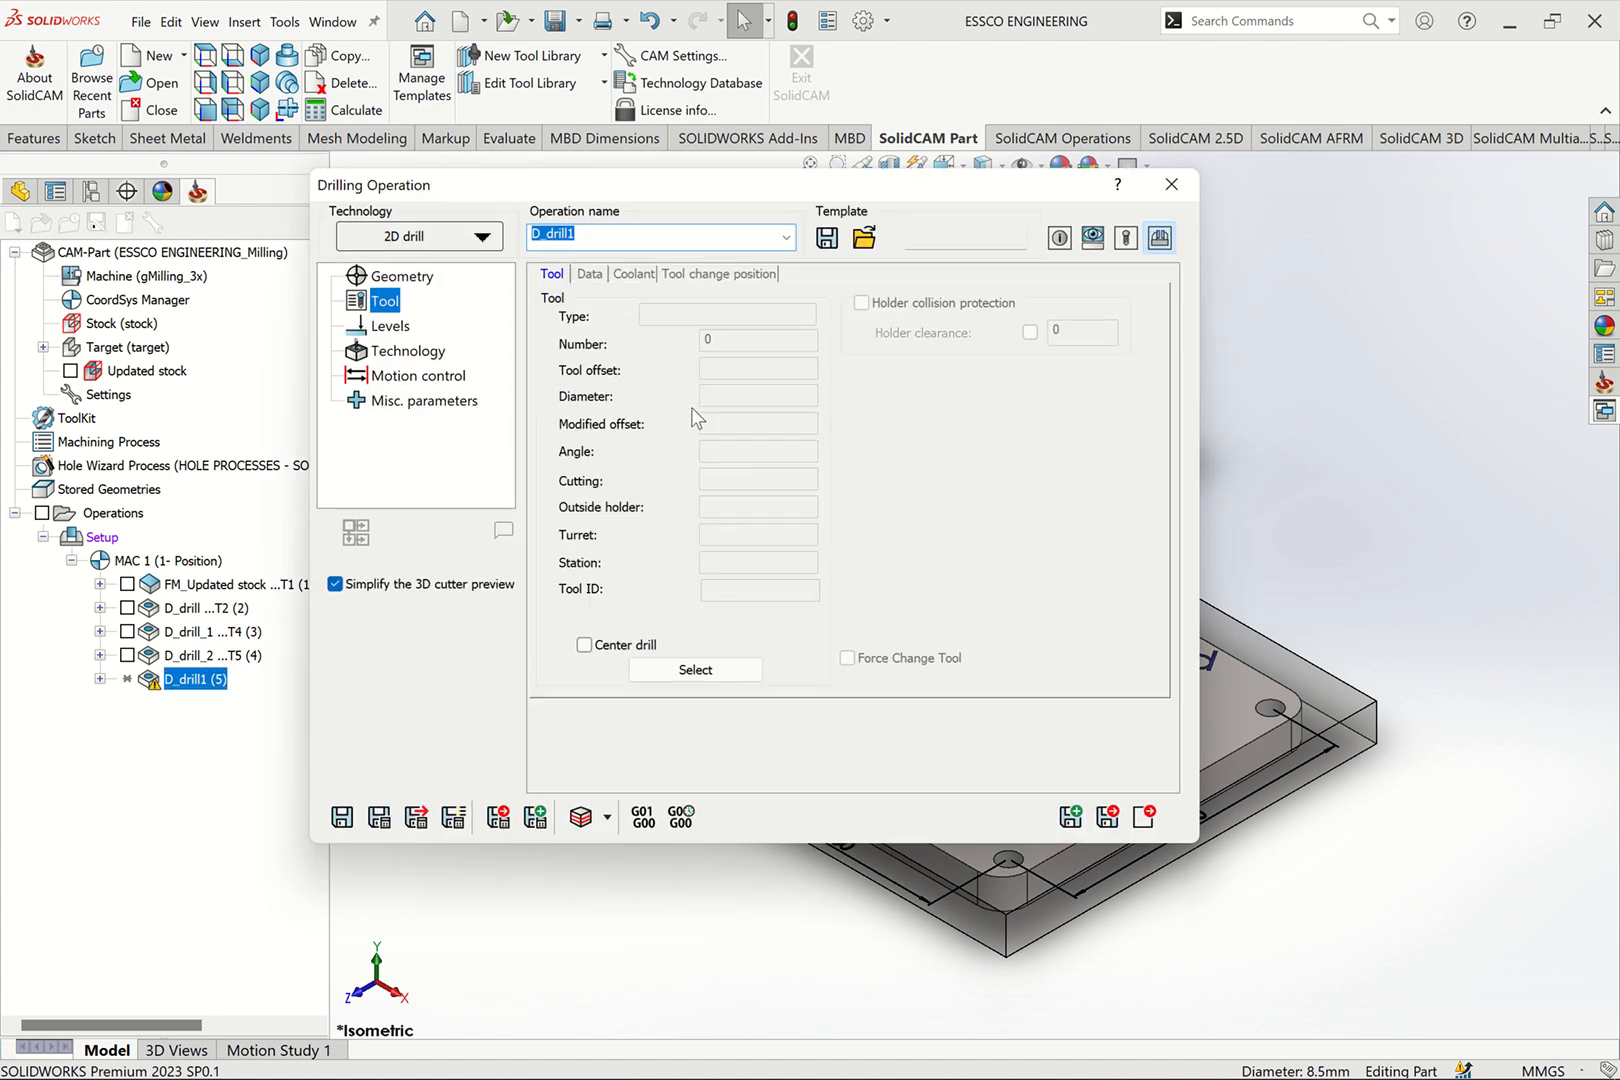
Add a new TAP tool to the toolkit for the drilling operation, keeping TAP as its tool type
{"action": "left_click", "coordinate": [664, 667]}
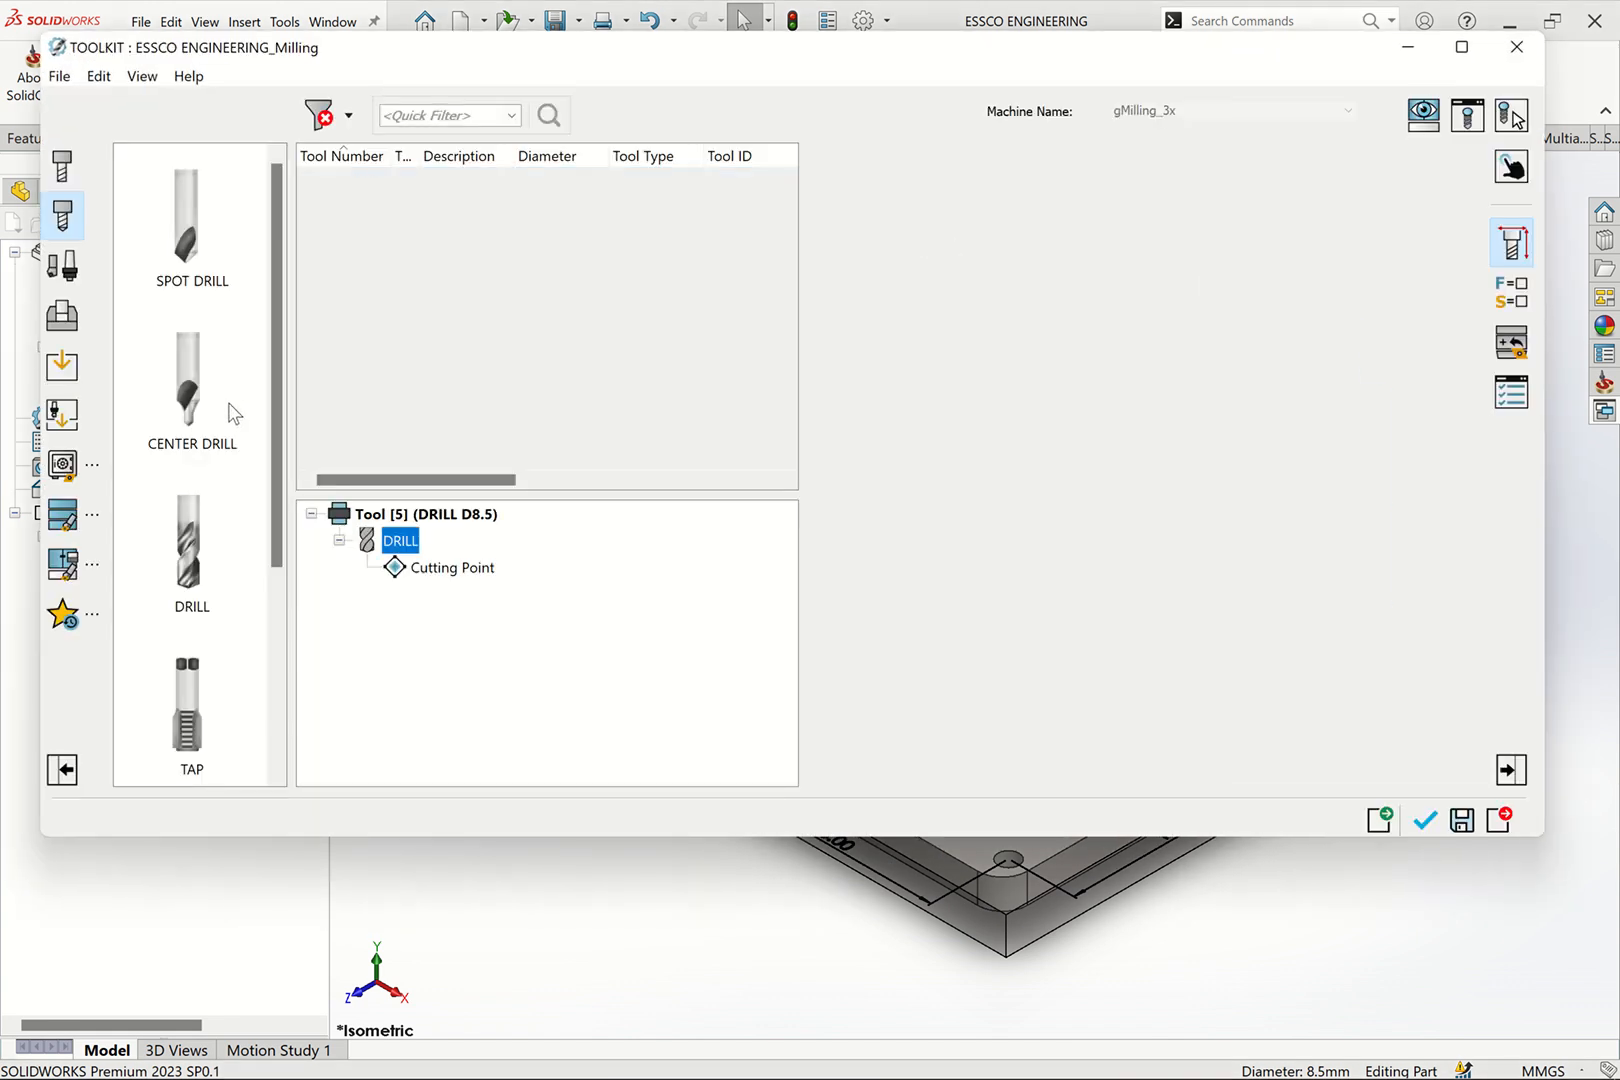
{"action": "scroll", "coordinate": [255, 550], "scroll_direction": "down", "scroll_amount": 3}
{"action": "scroll", "coordinate": [255, 550], "scroll_direction": "down", "scroll_amount": 1}
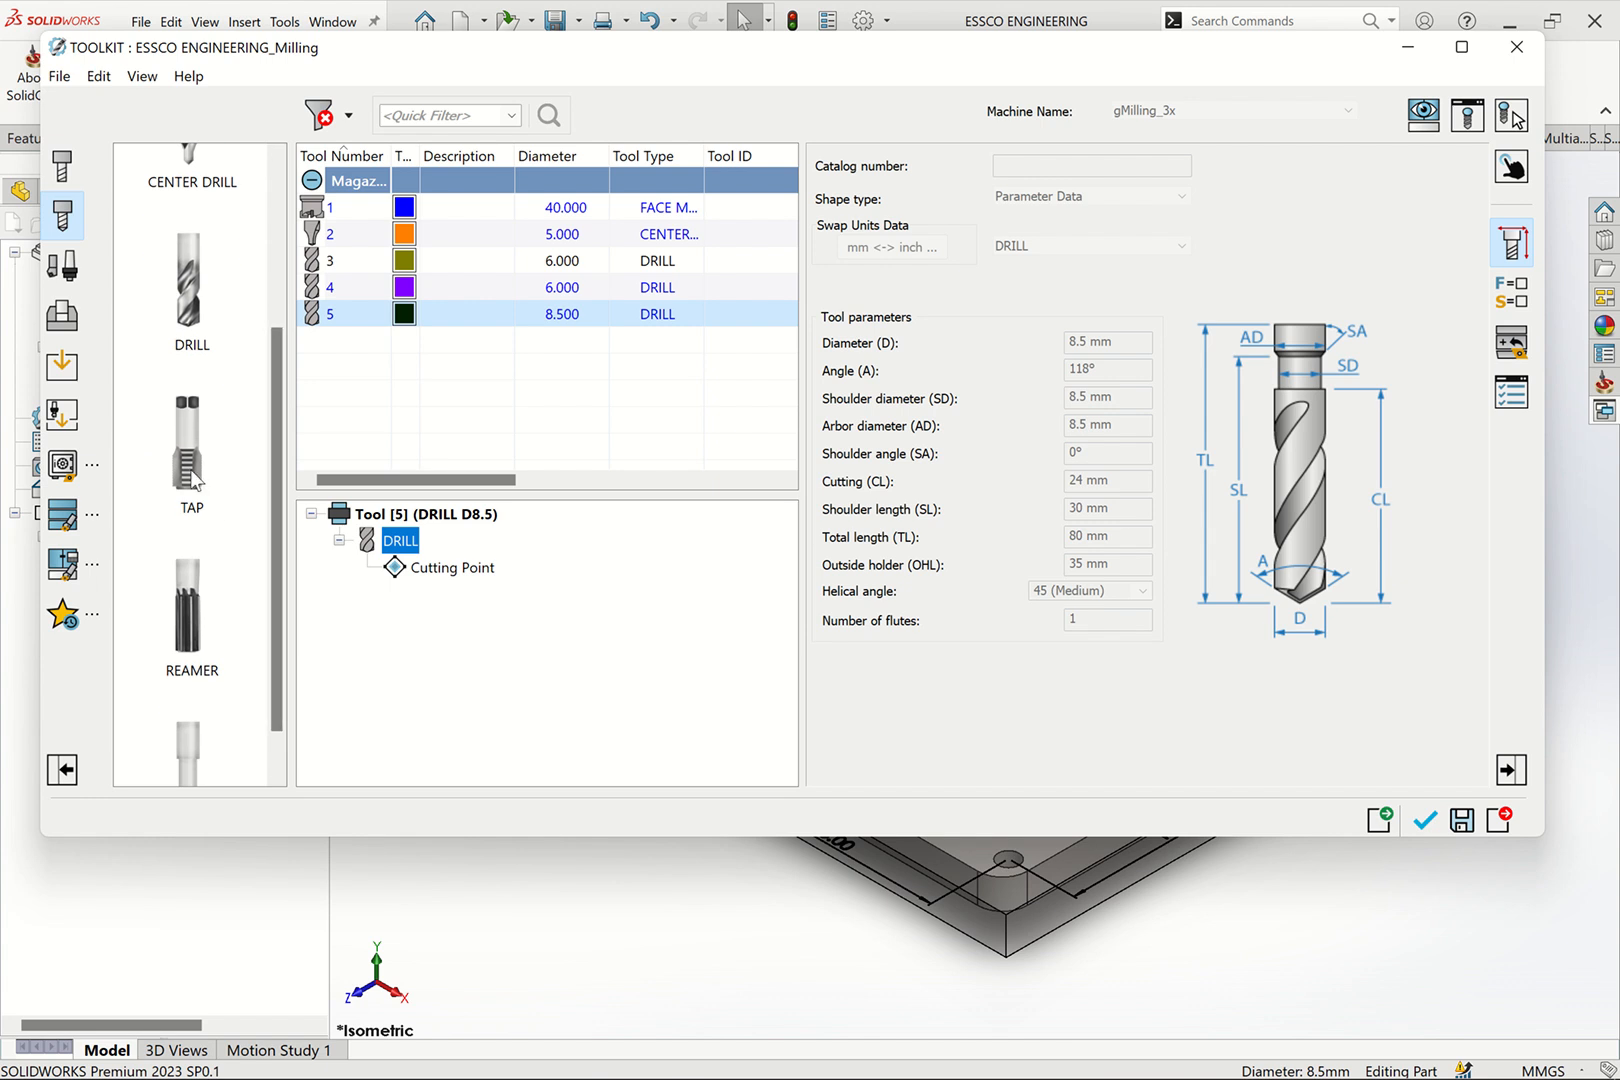
{"action": "left_click", "coordinate": [195, 482]}
{"action": "double_click", "coordinate": [195, 482]}
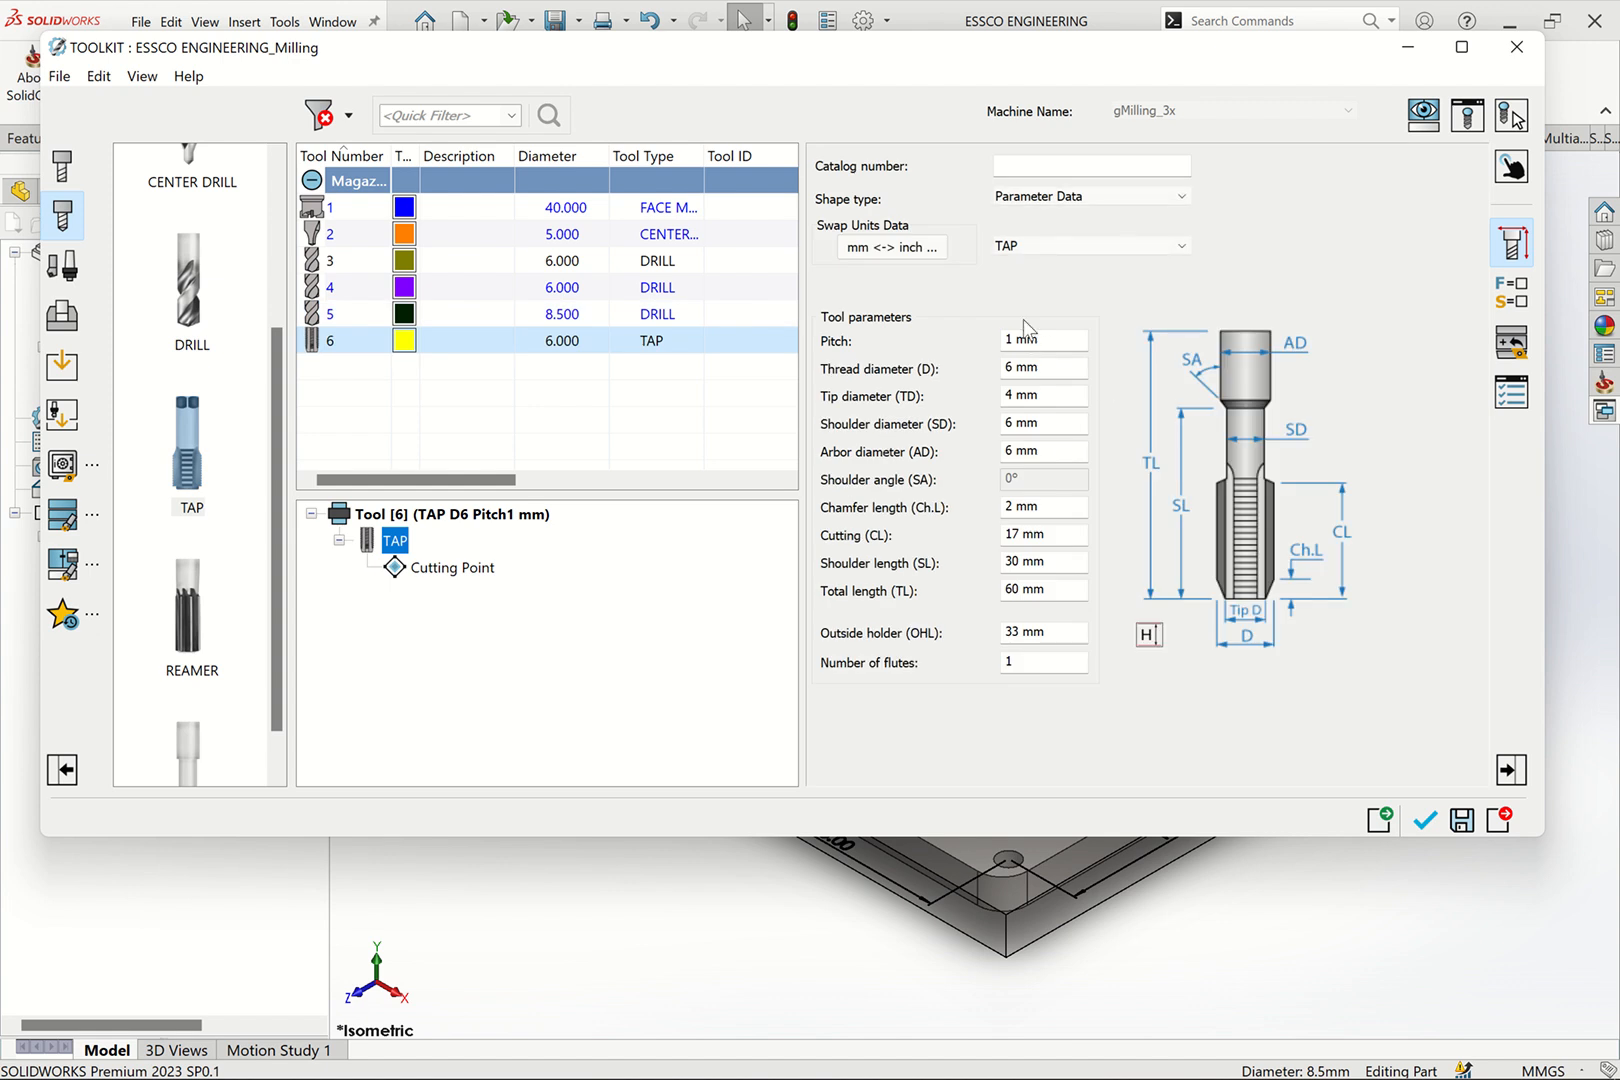
{"action": "left_click", "coordinate": [1052, 246]}
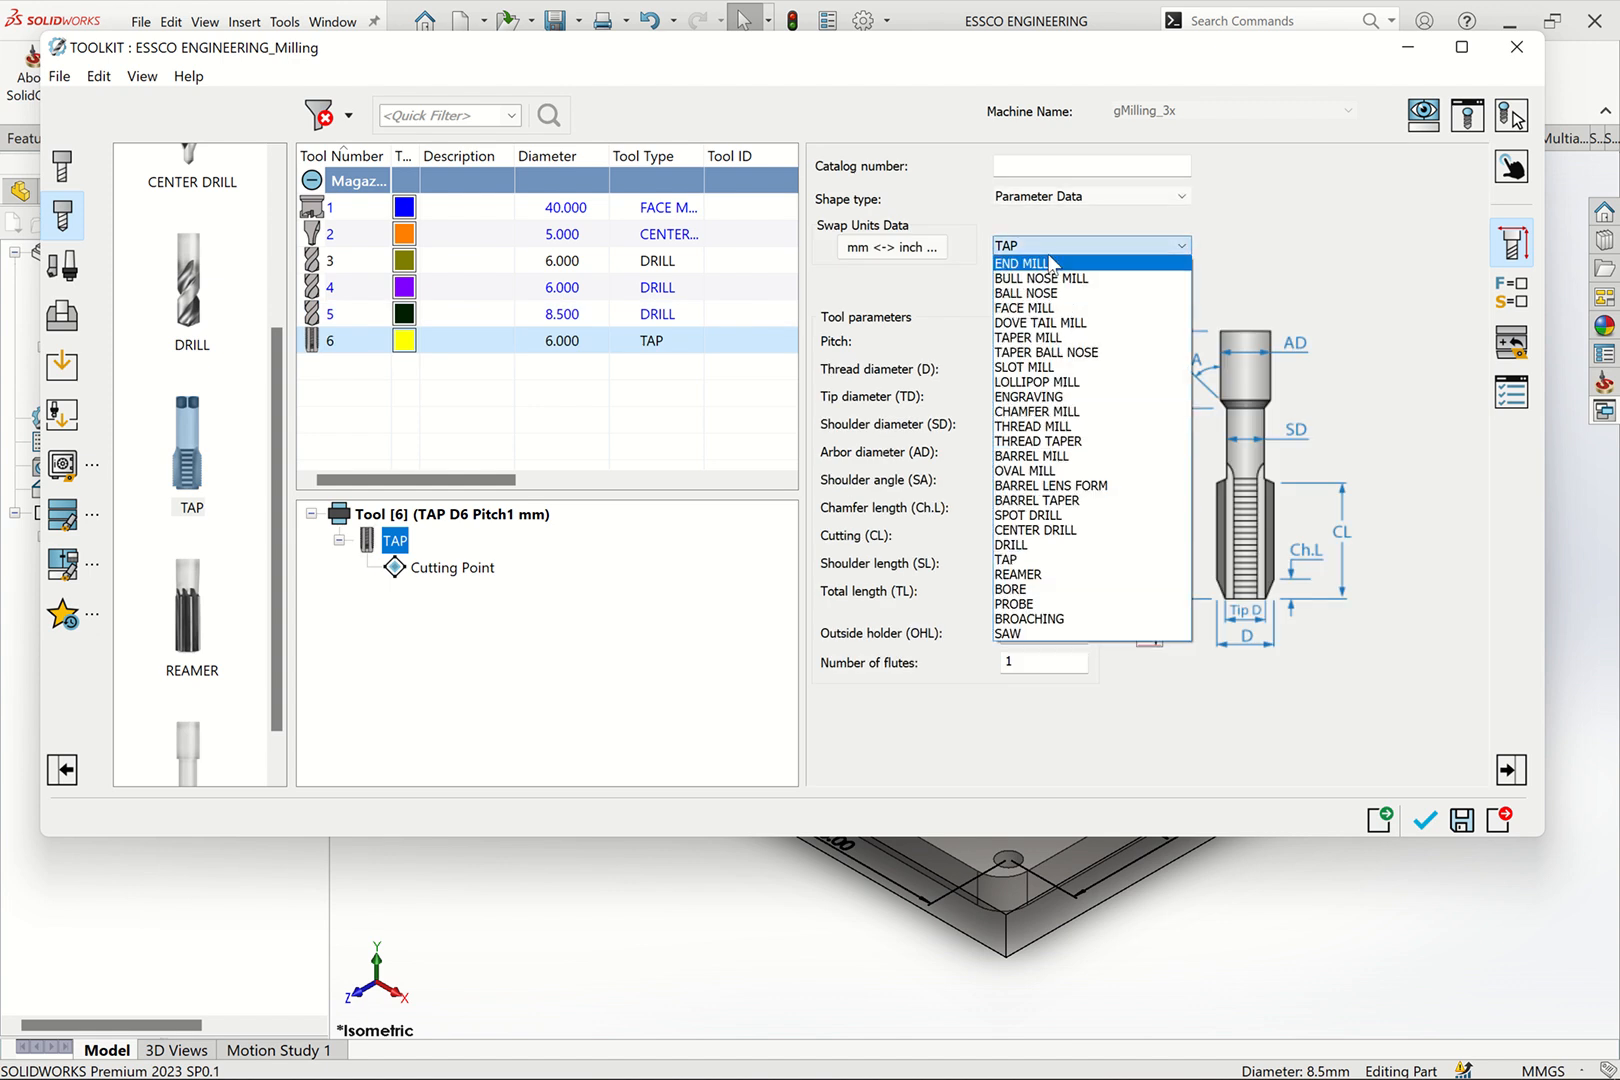
{"action": "left_click", "coordinate": [1012, 560]}
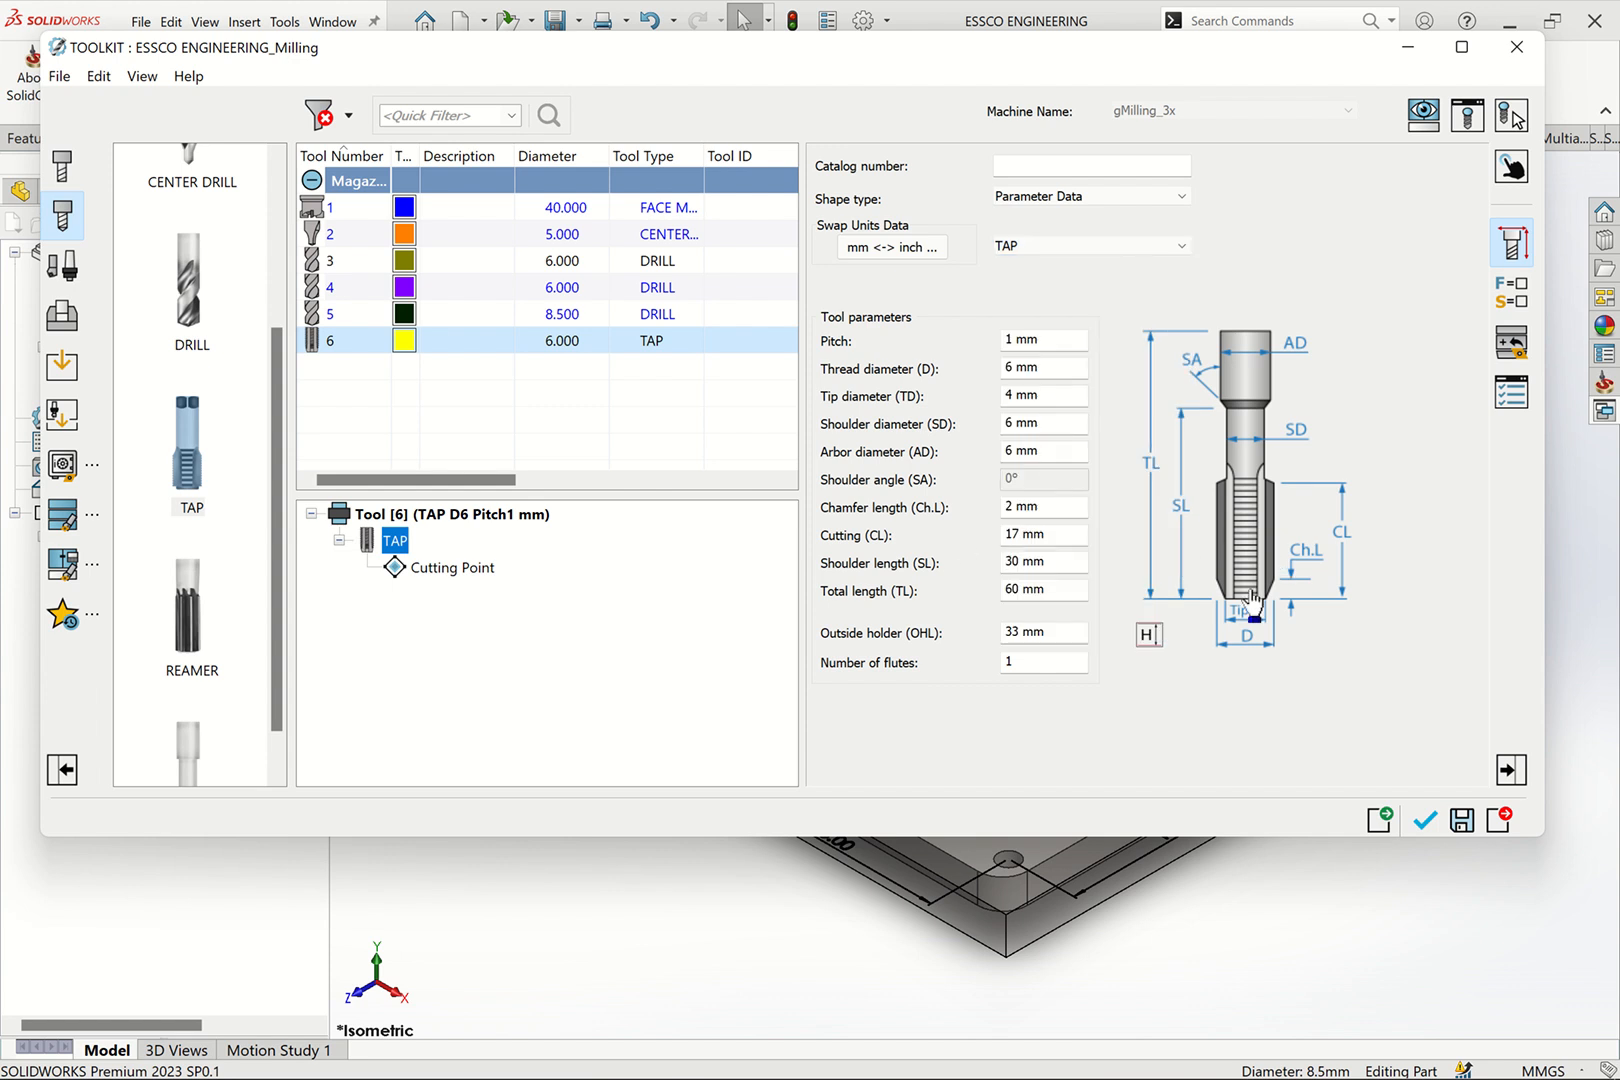
Set the new tap's pitch to 1.5 mm, thread diameter to 10 mm and tip diameter to 6 mm
{"action": "left_click", "coordinate": [1010, 339]}
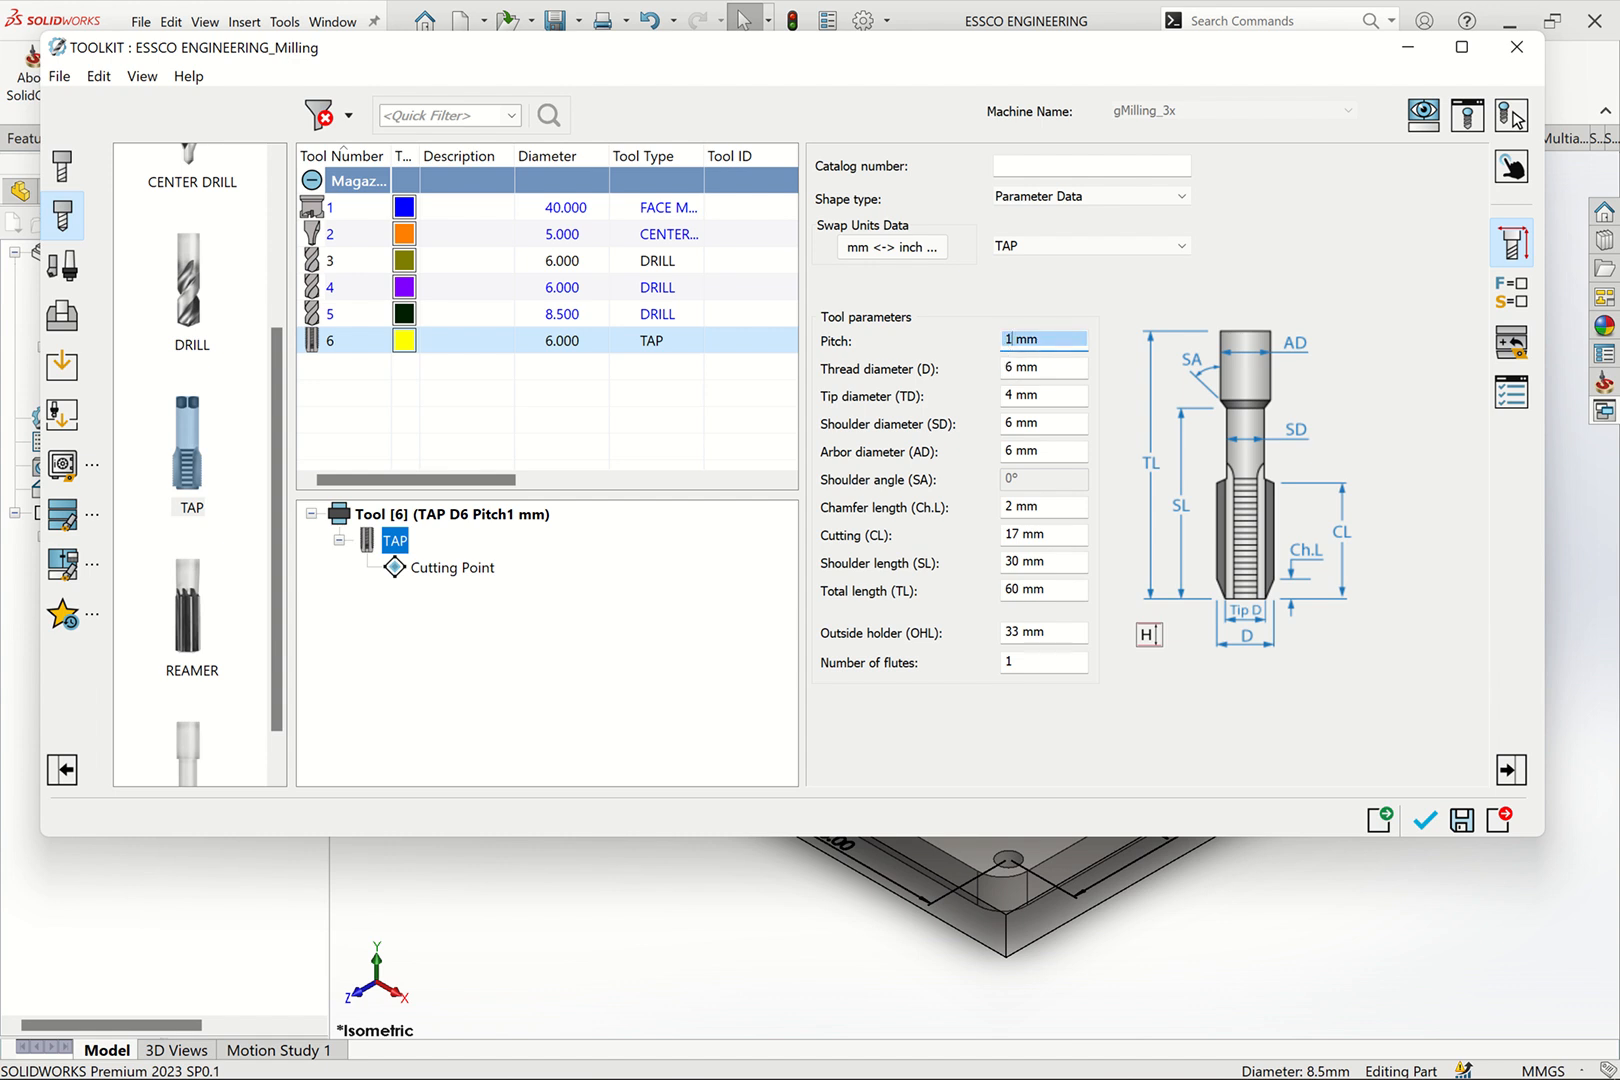
{"action": "key", "text": "Tab"}
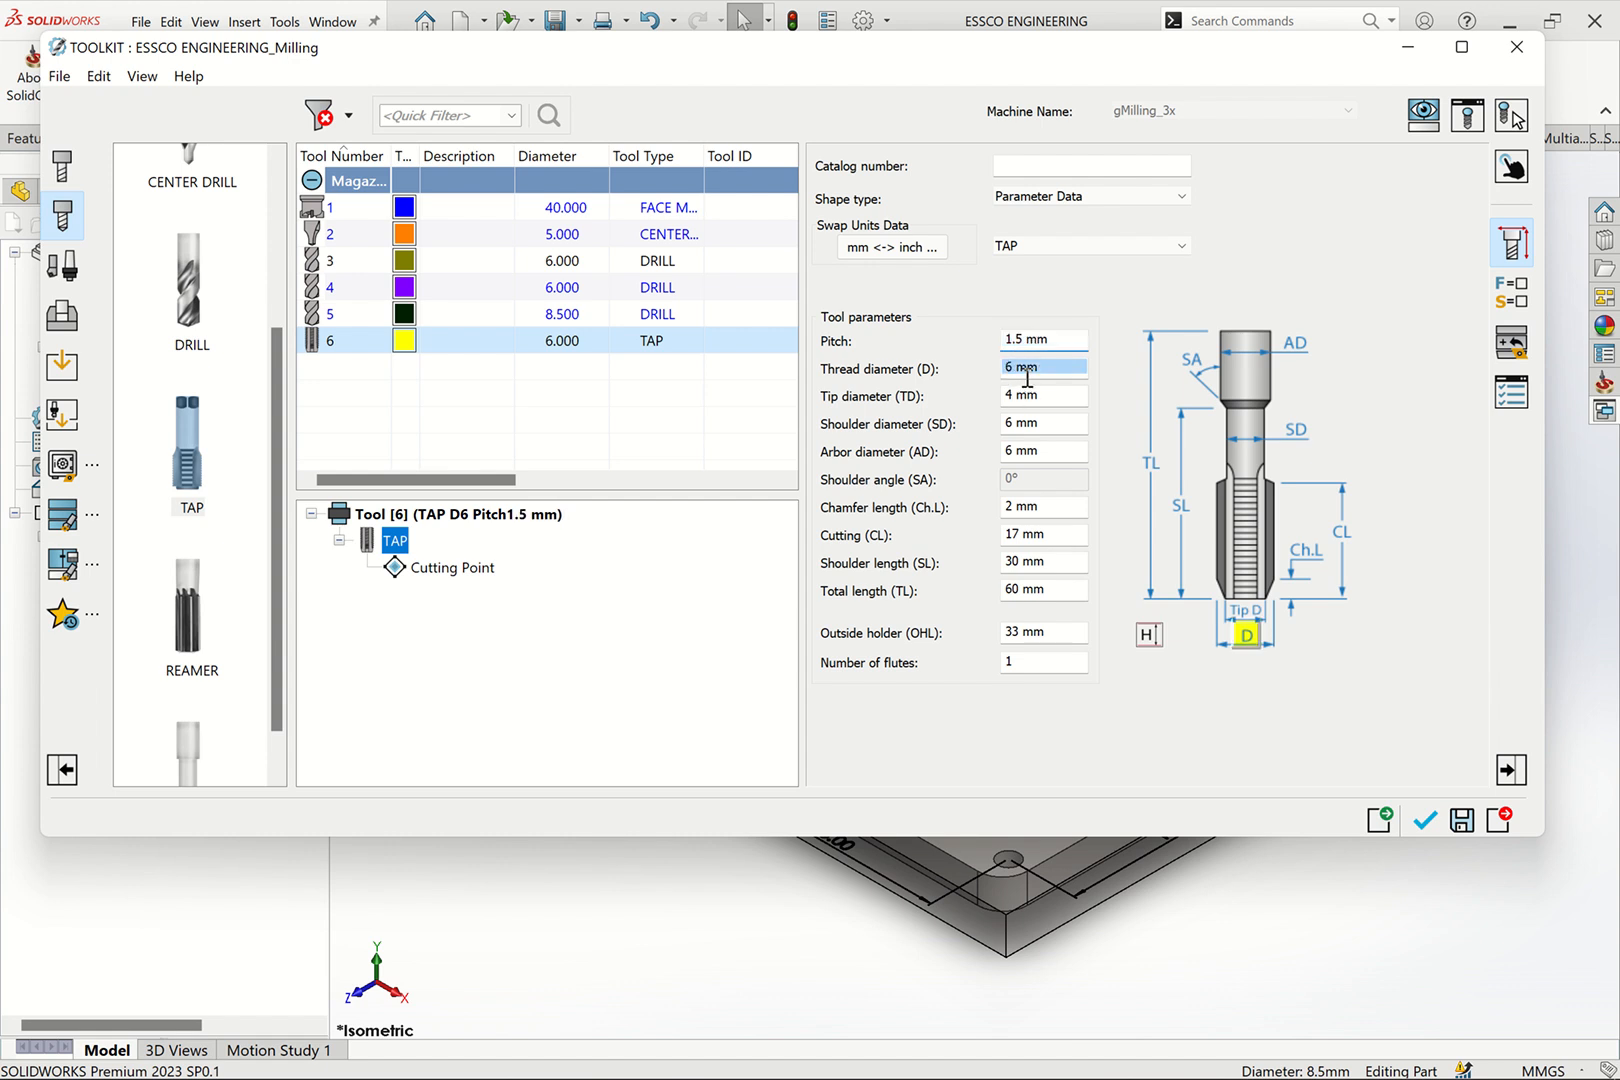
{"action": "left_click_drag", "start_coordinate": [1014, 370], "coordinate": [995, 371]}
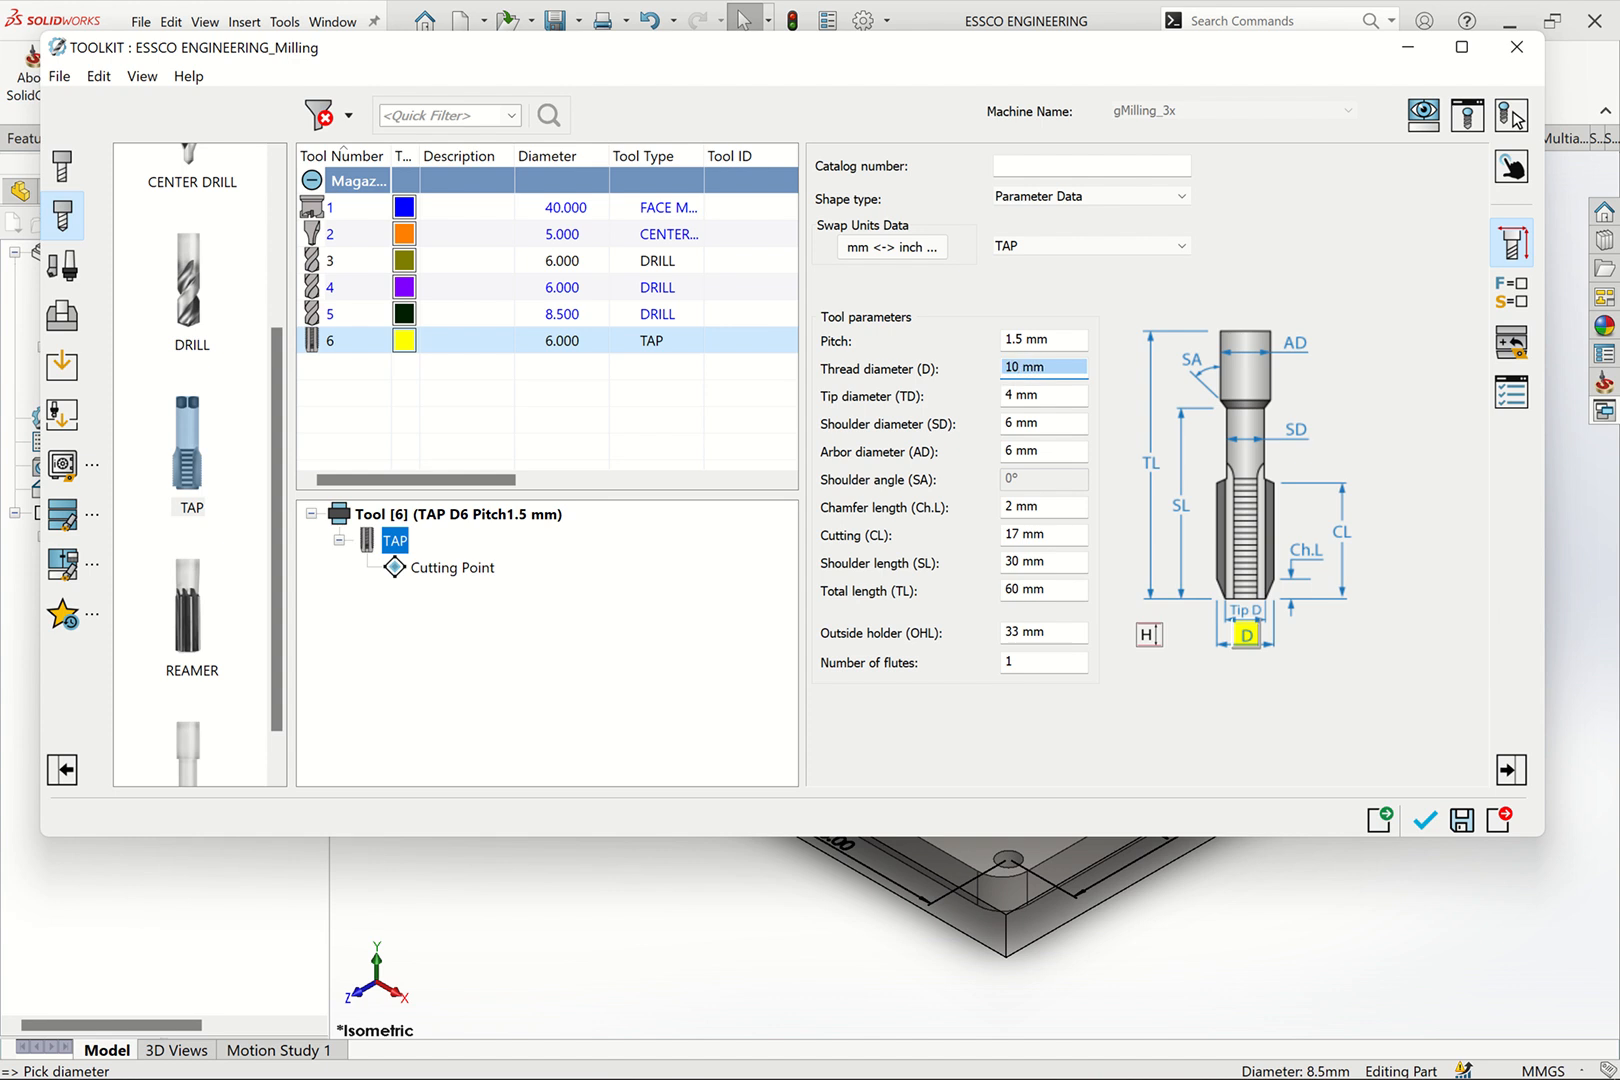
{"action": "left_click", "coordinate": [1019, 400]}
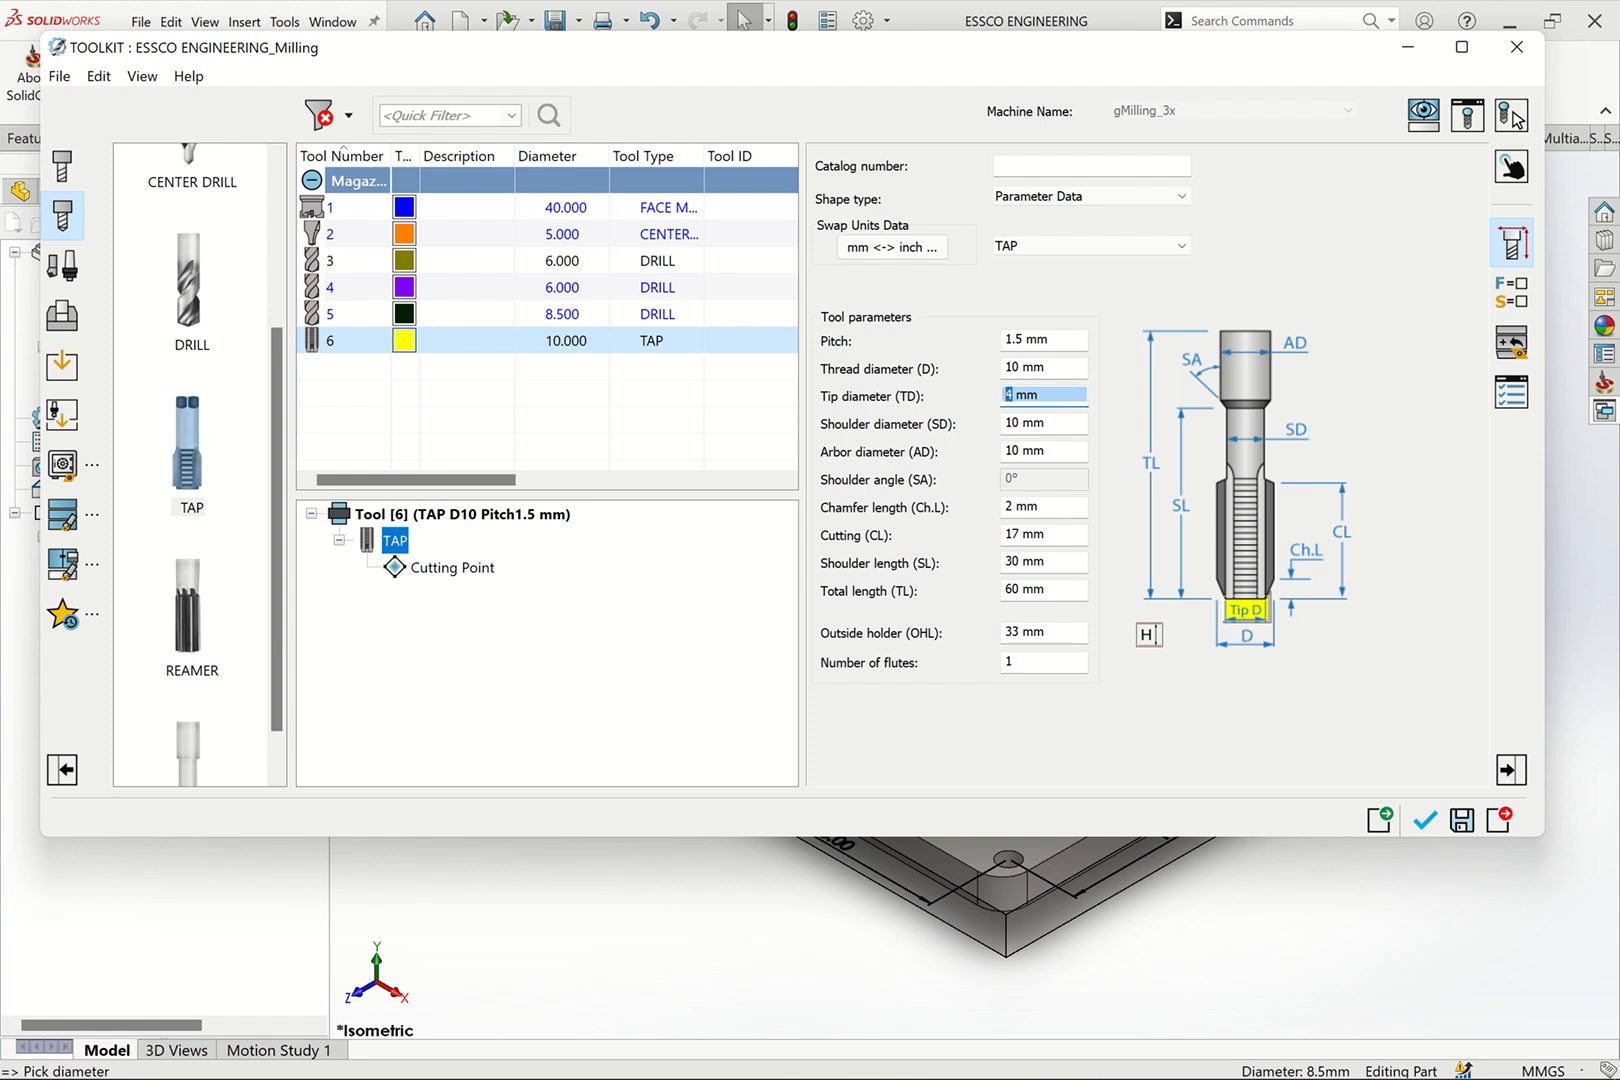
{"action": "left_click", "coordinate": [1013, 430]}
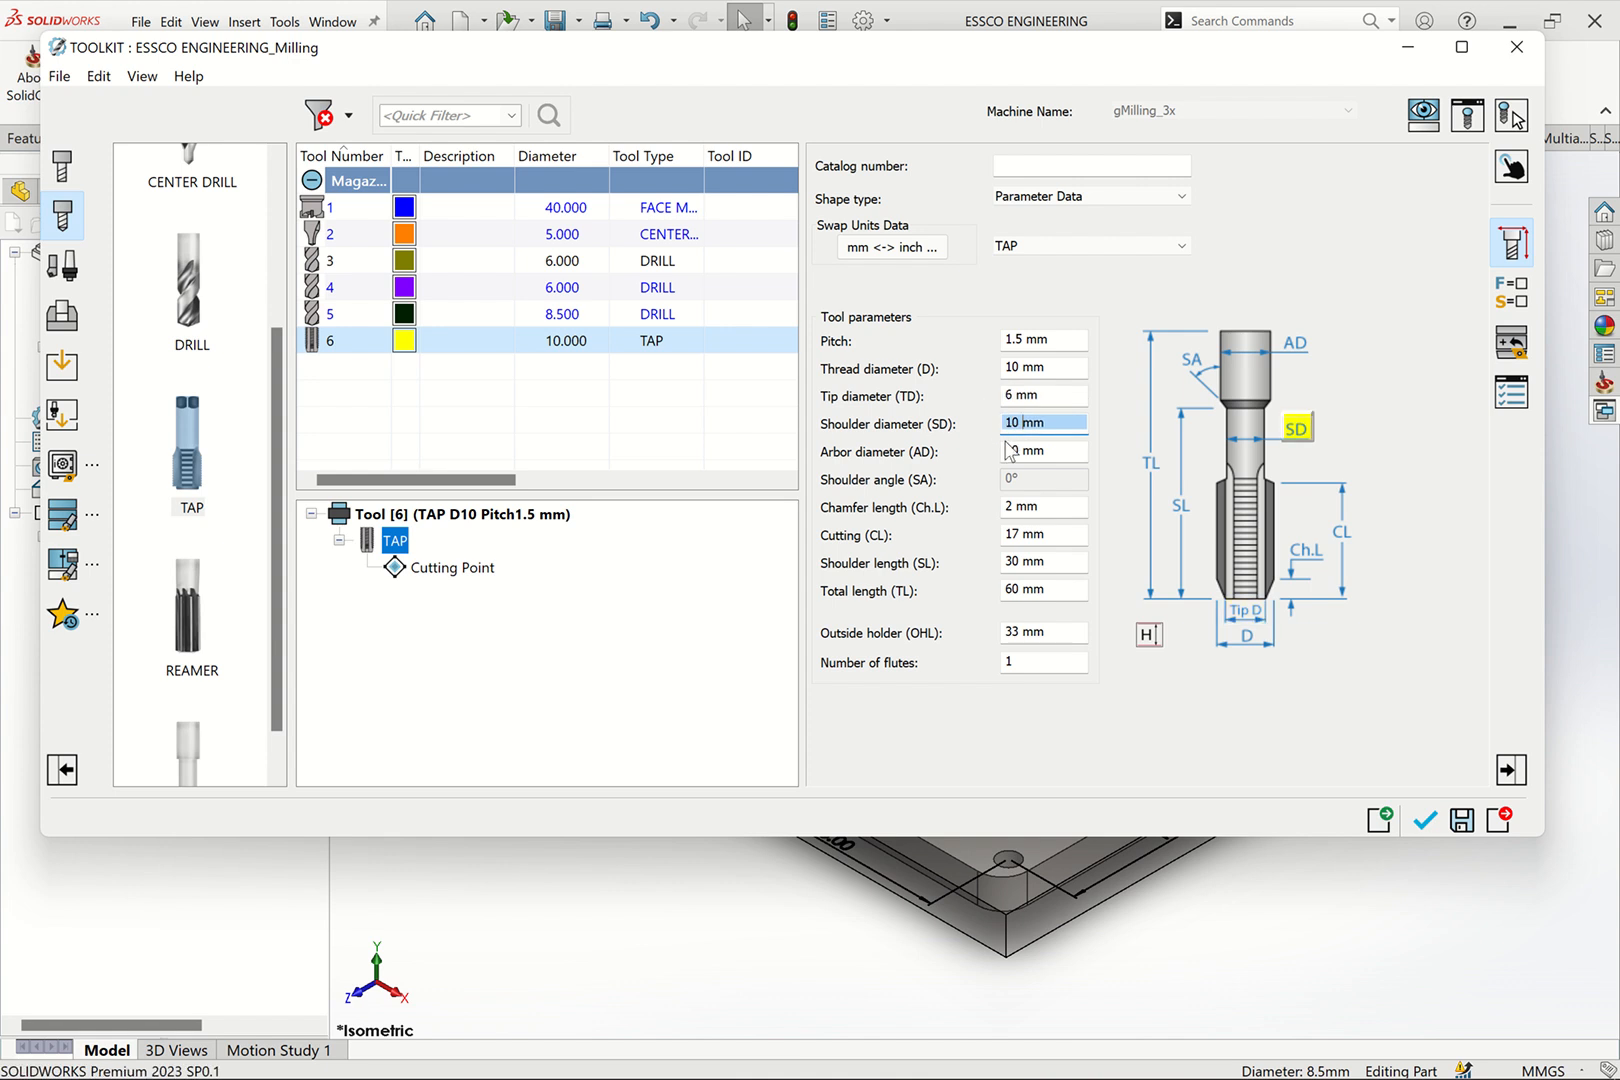
{"action": "left_click", "coordinate": [1023, 452]}
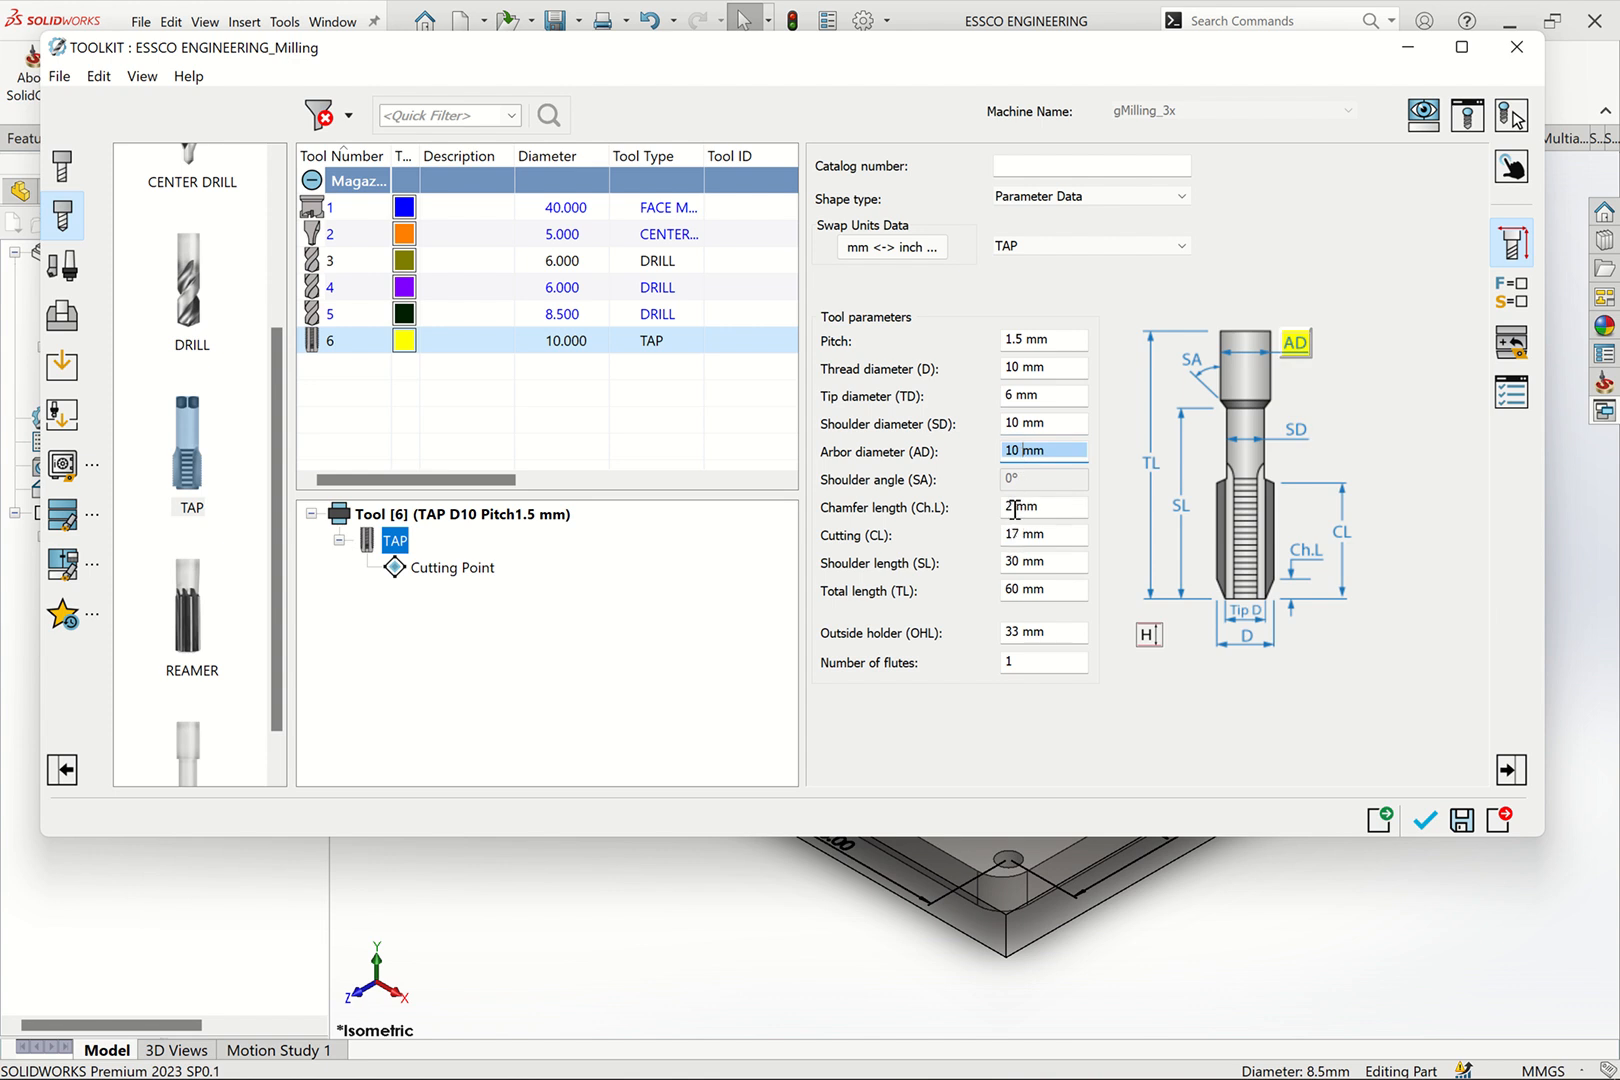
Set the tap's cutting length to 28 mm and its number of flutes to 4
{"action": "left_click", "coordinate": [1012, 506]}
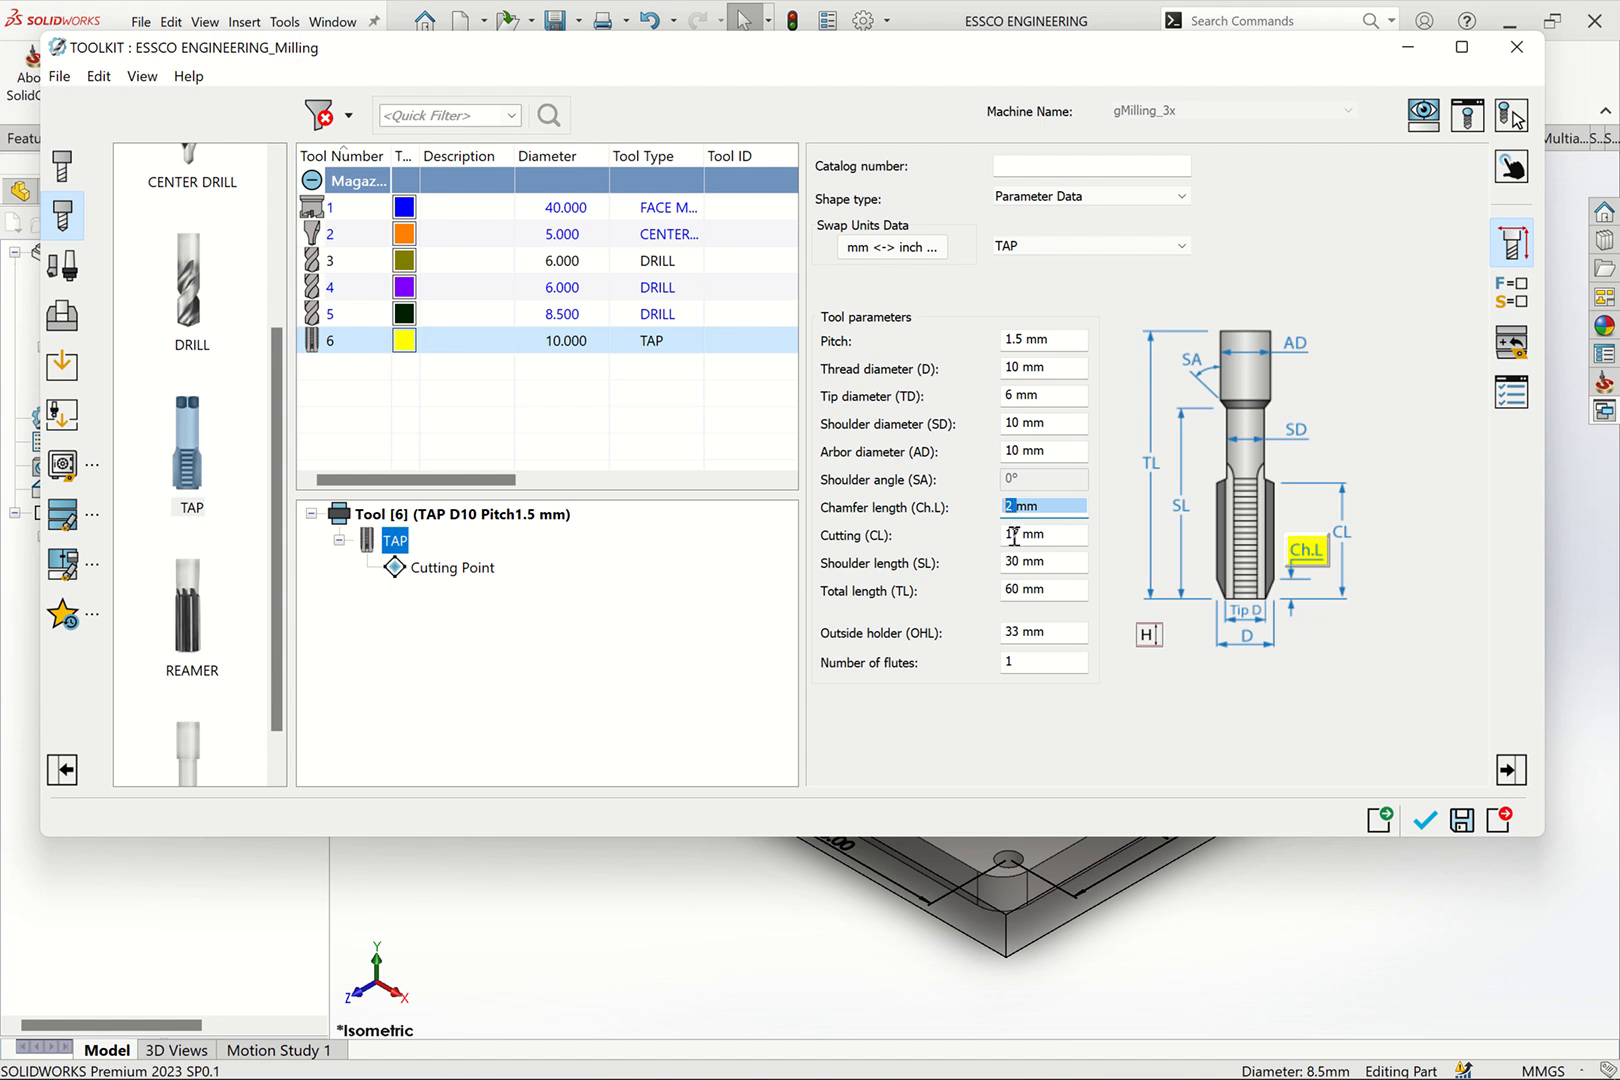
{"action": "left_click", "coordinate": [1016, 540]}
{"action": "left_click_drag", "start_coordinate": [1019, 530], "coordinate": [993, 541]}
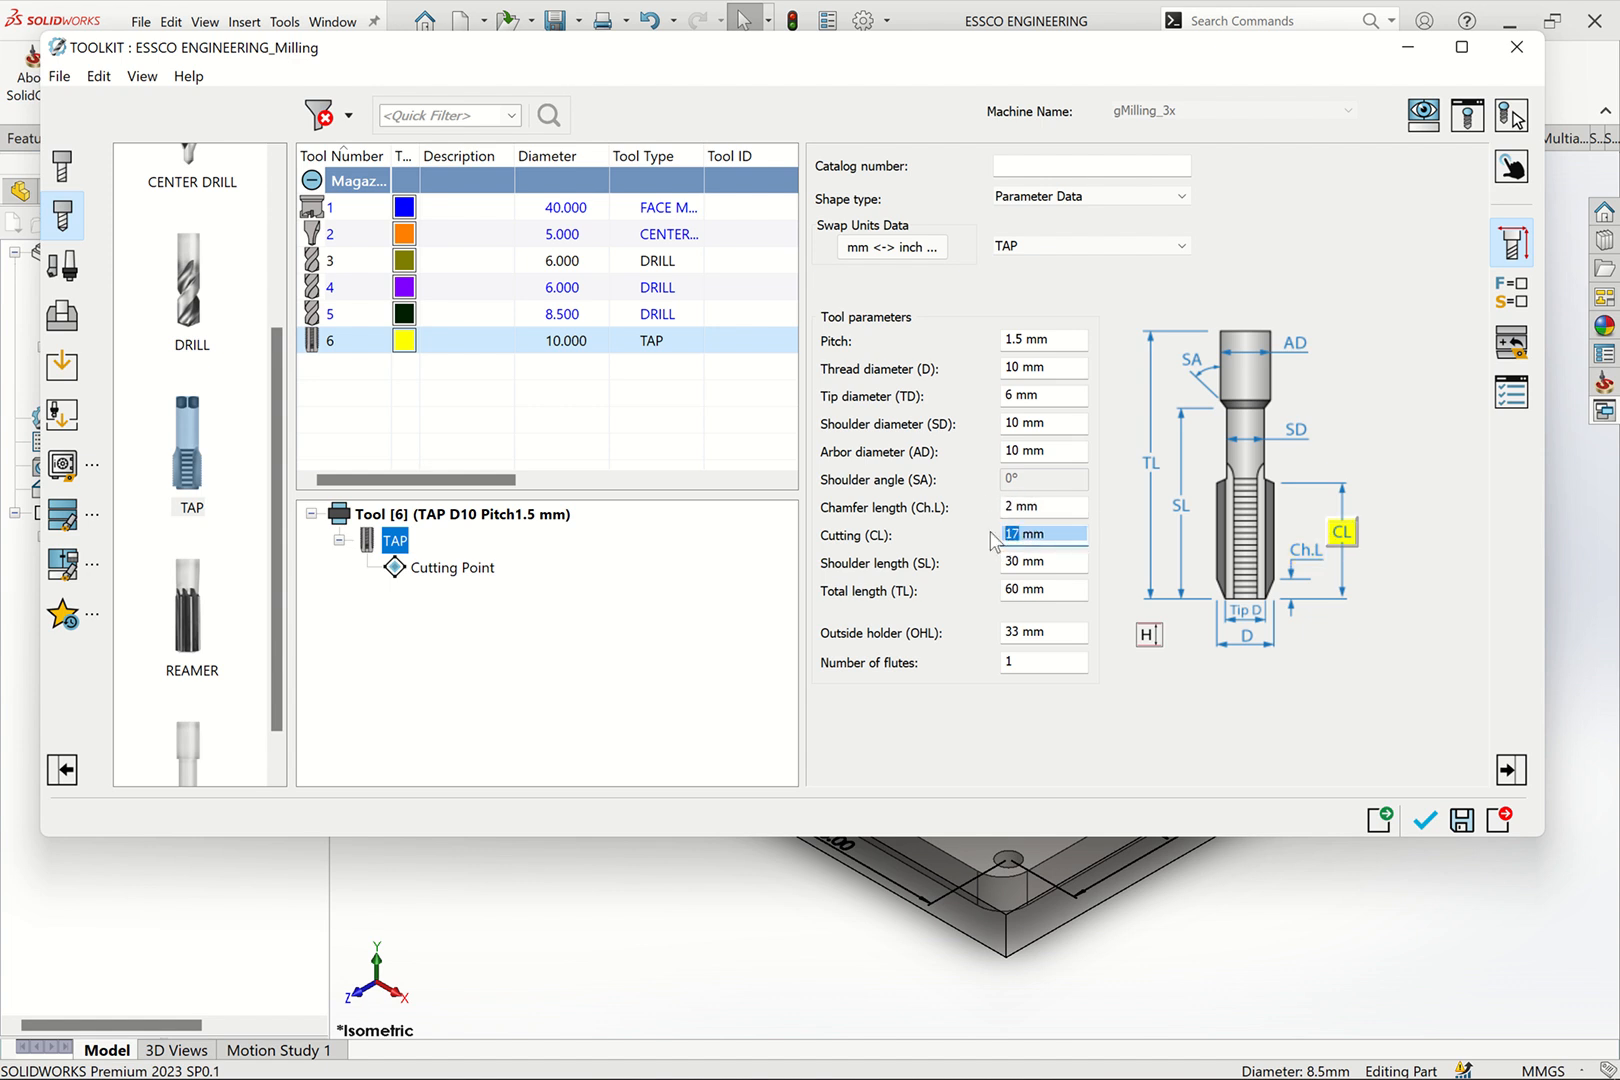
{"action": "type", "text": "24"}
{"action": "left_click", "coordinate": [1014, 561]}
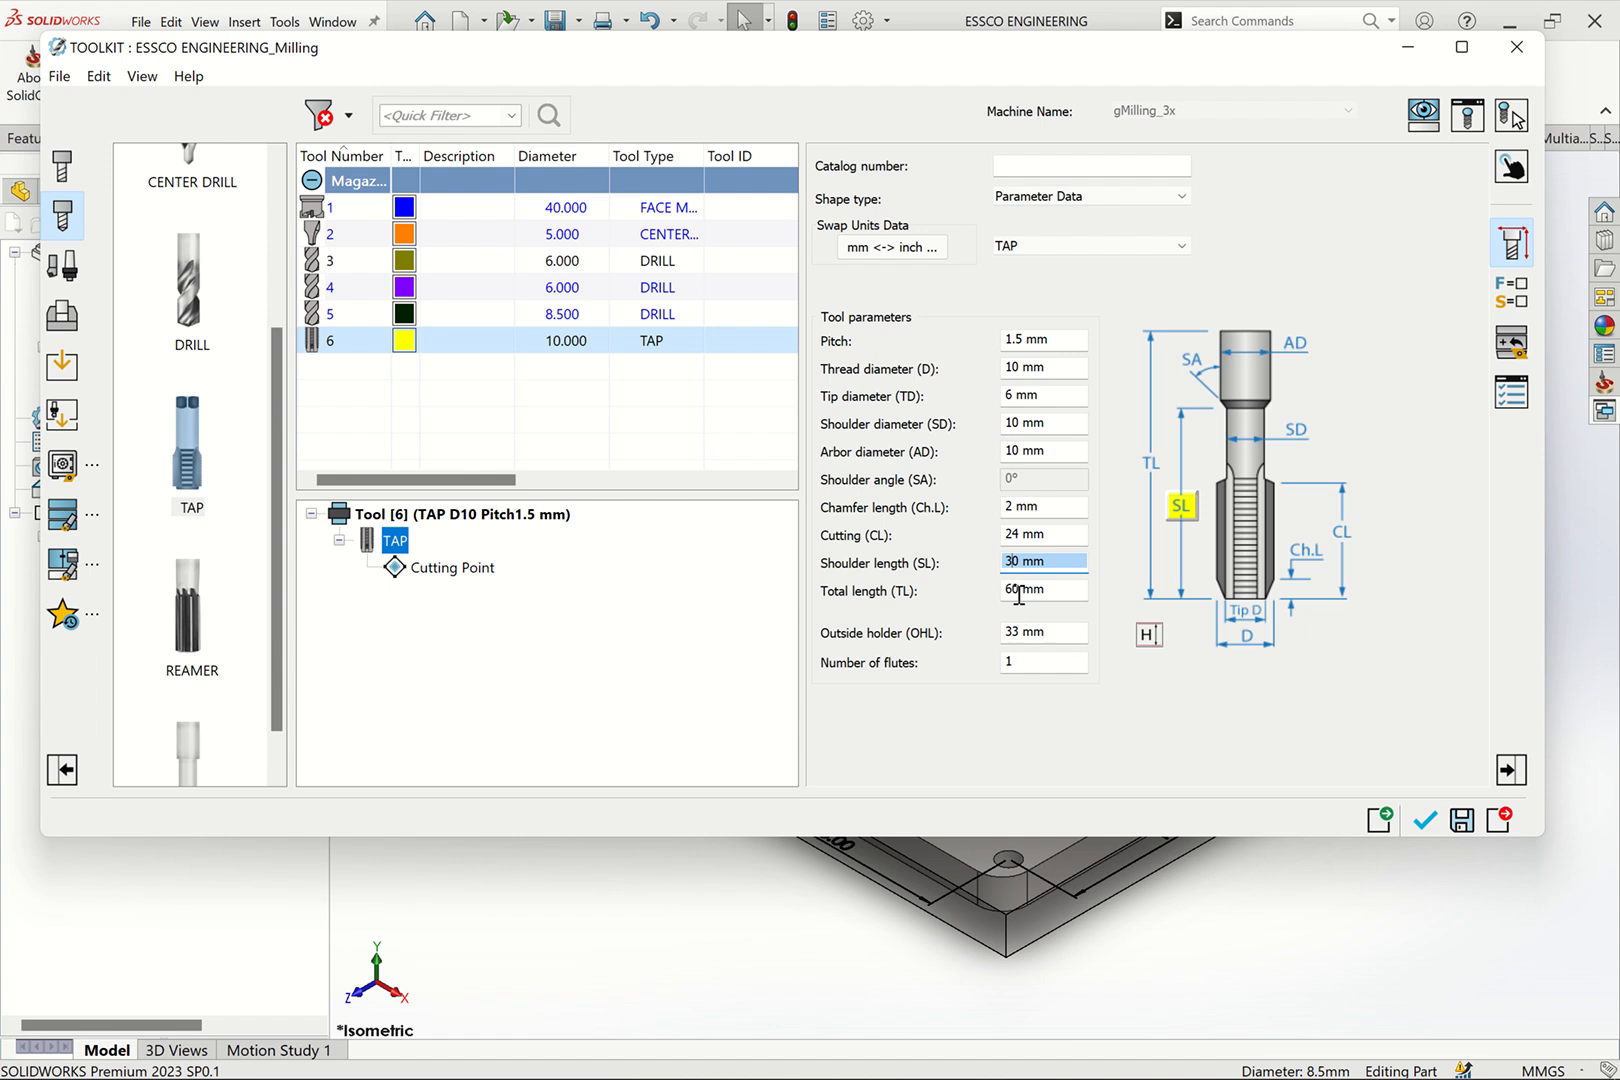
{"action": "left_click", "coordinate": [1016, 590]}
{"action": "left_click", "coordinate": [1020, 534]}
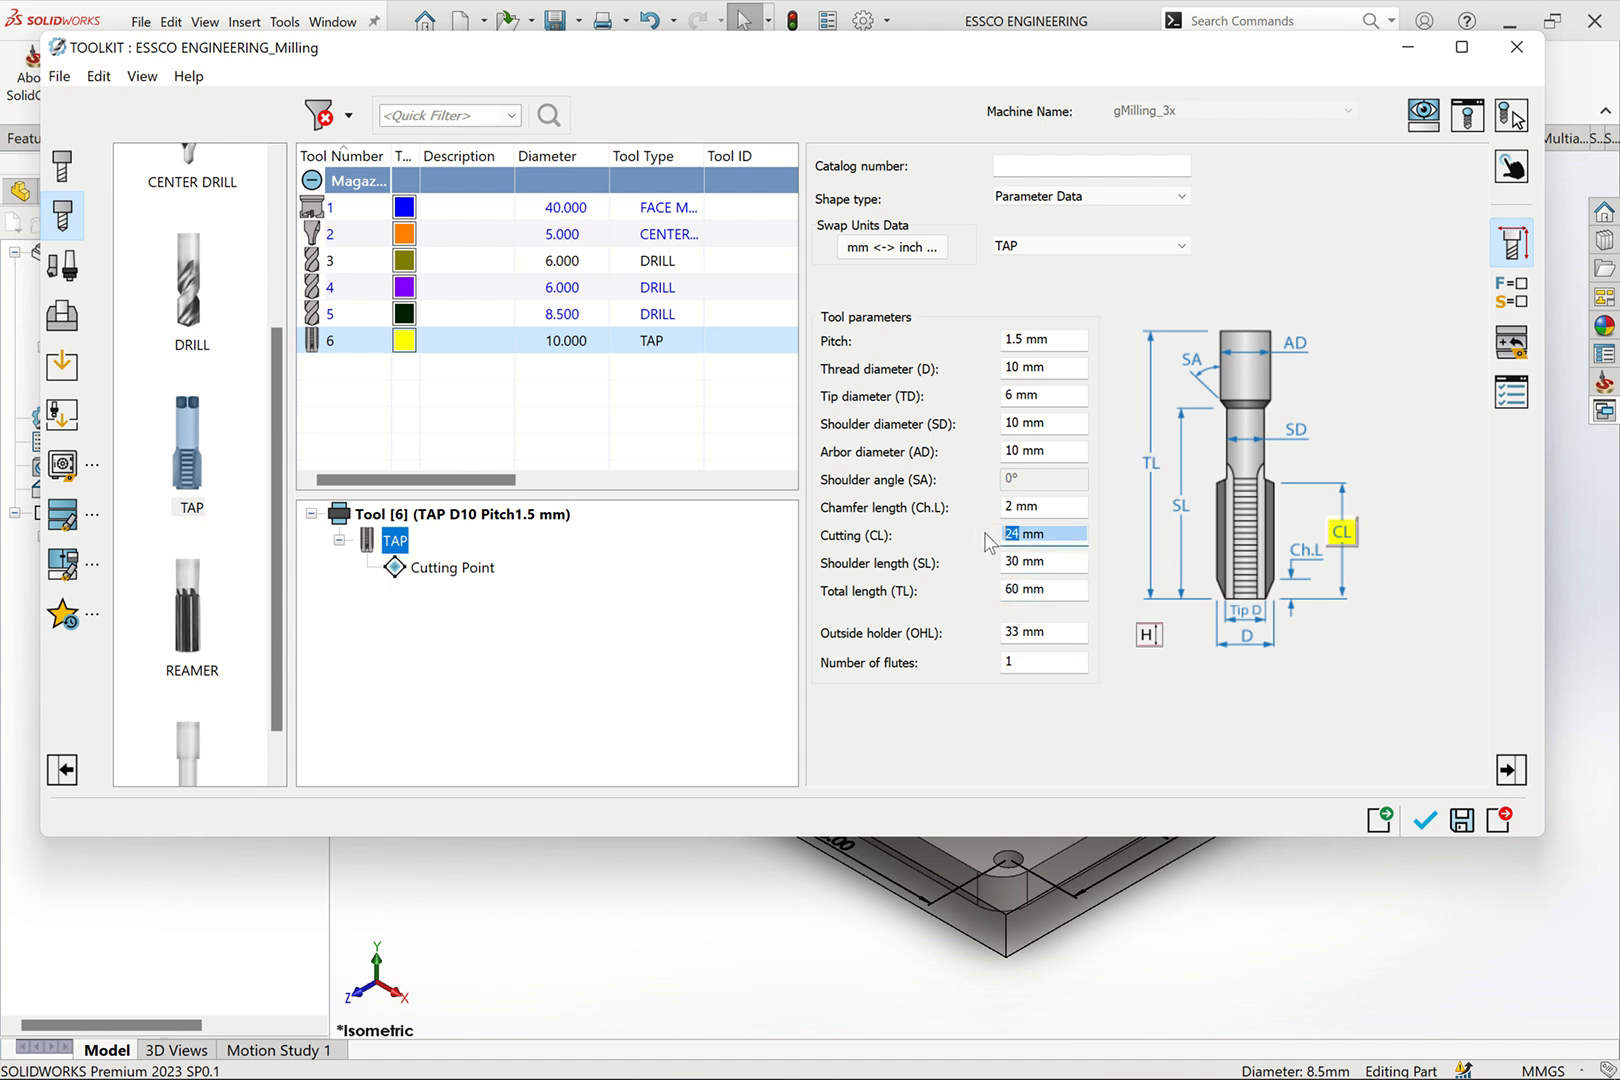
{"action": "left_click", "coordinate": [1021, 563]}
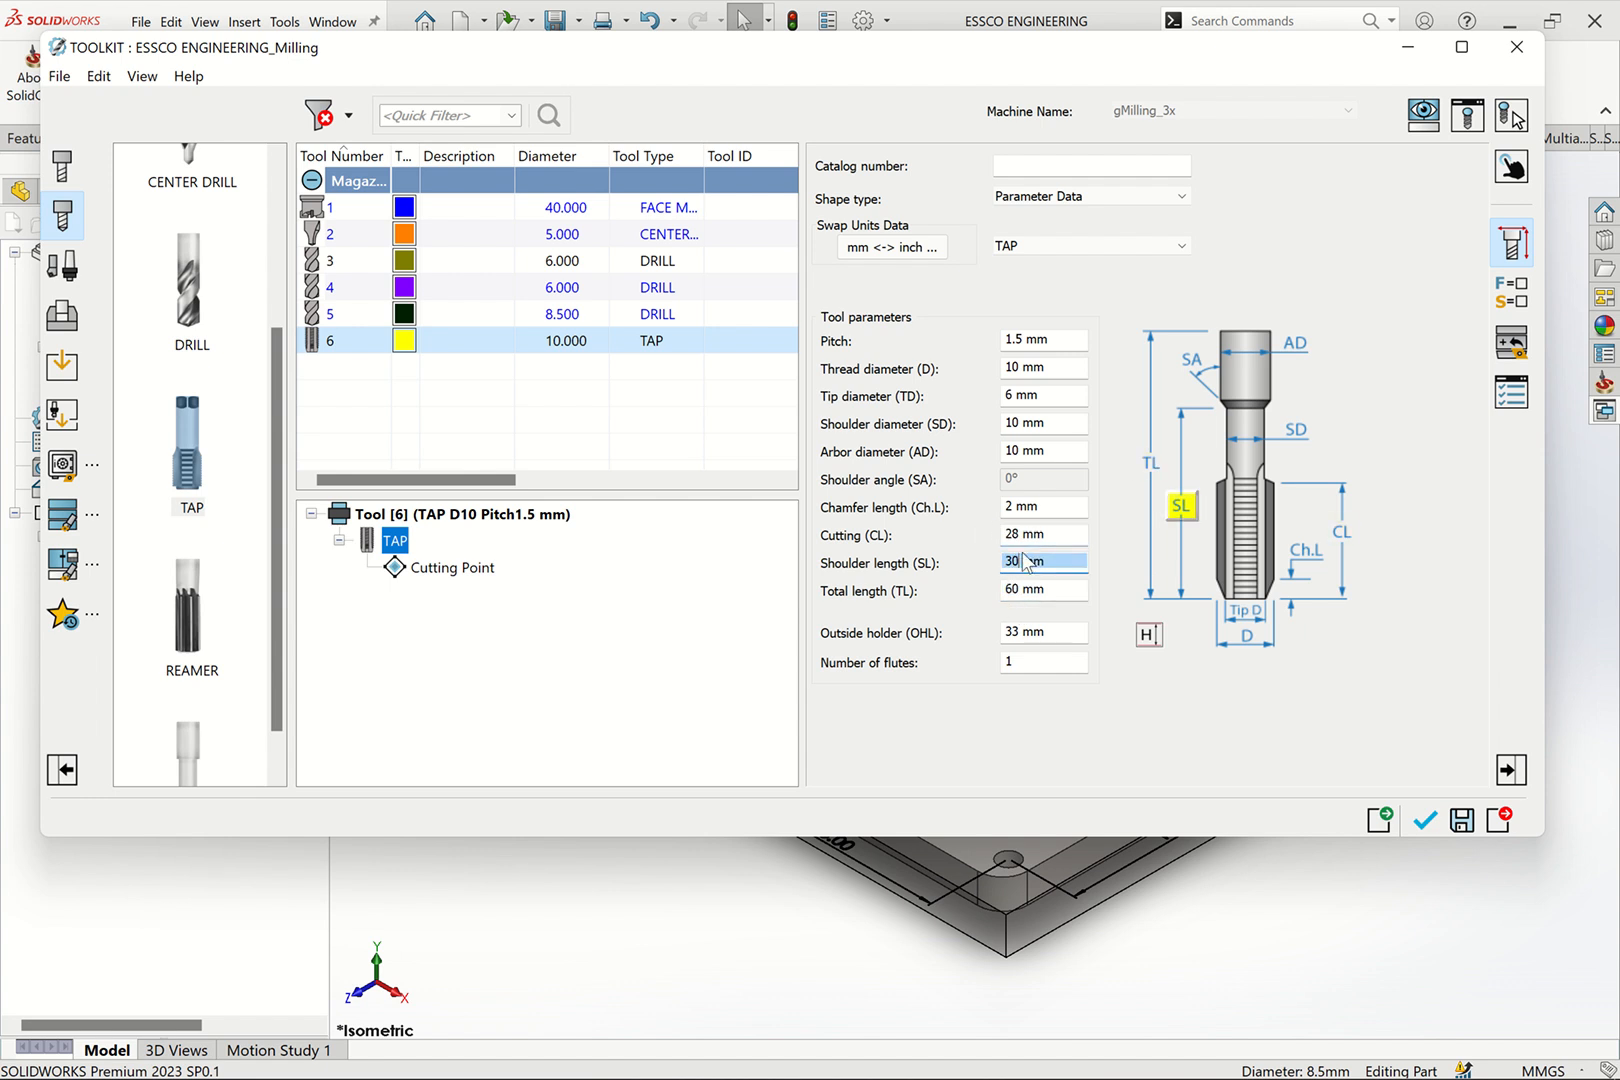
{"action": "left_click", "coordinate": [1020, 536]}
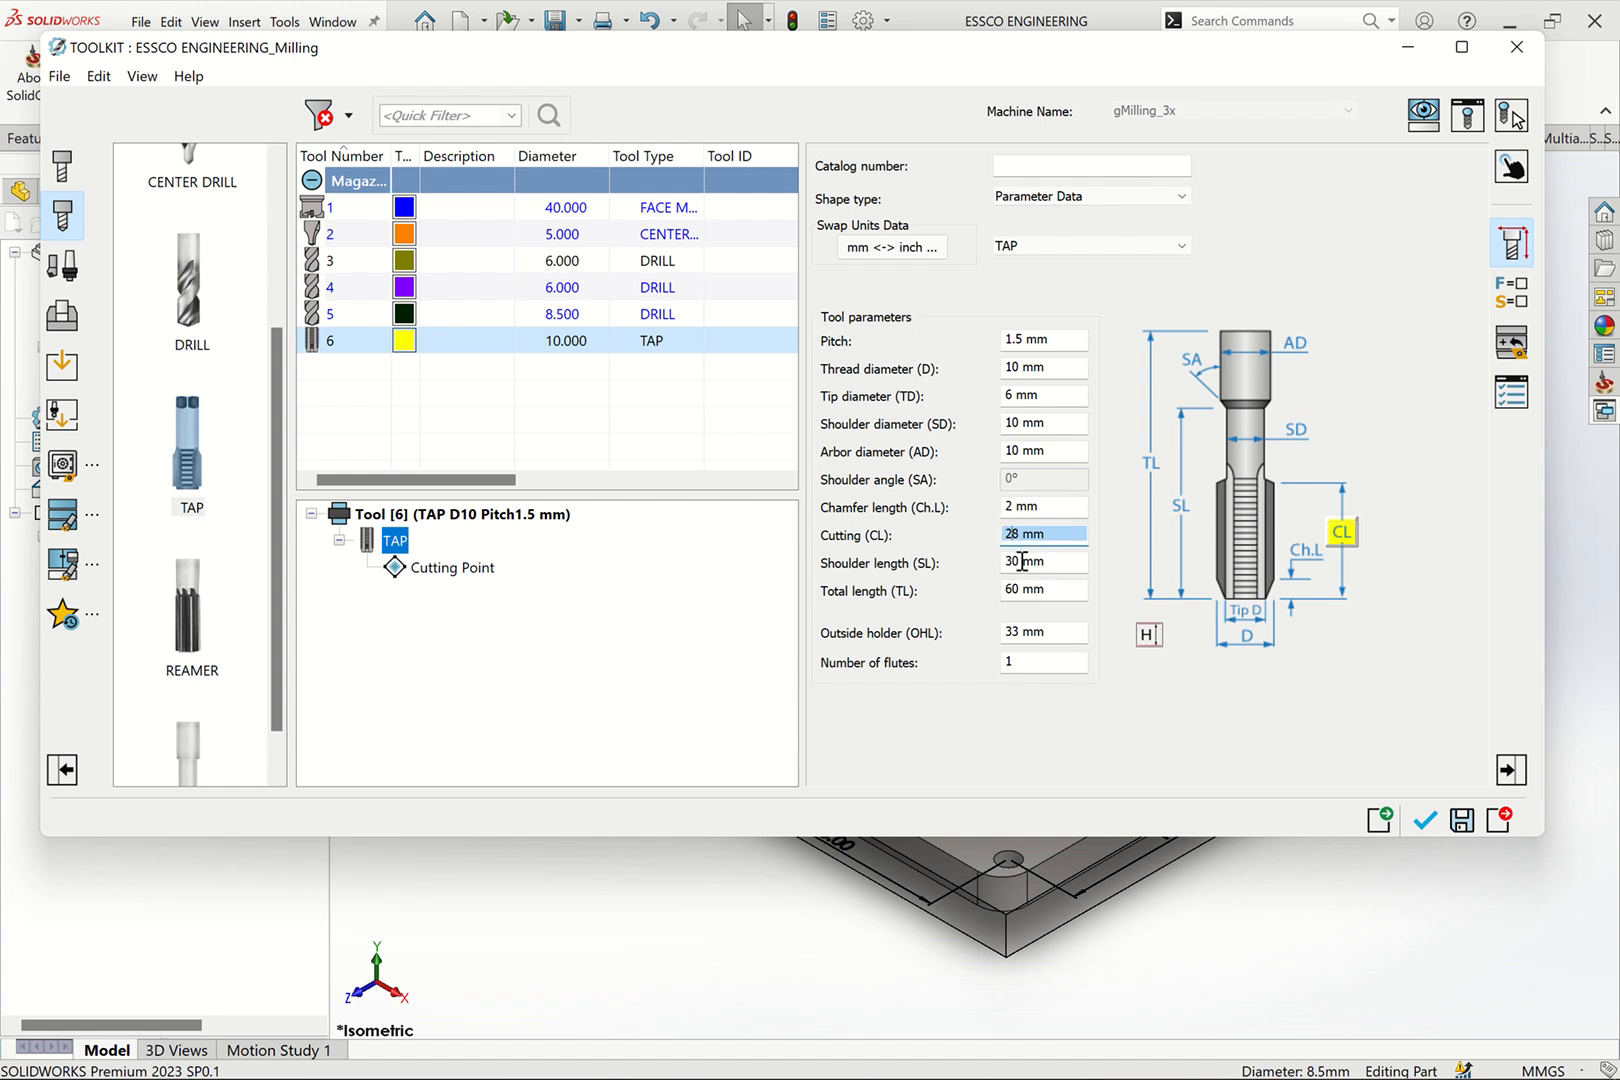
{"action": "left_click", "coordinate": [1021, 562]}
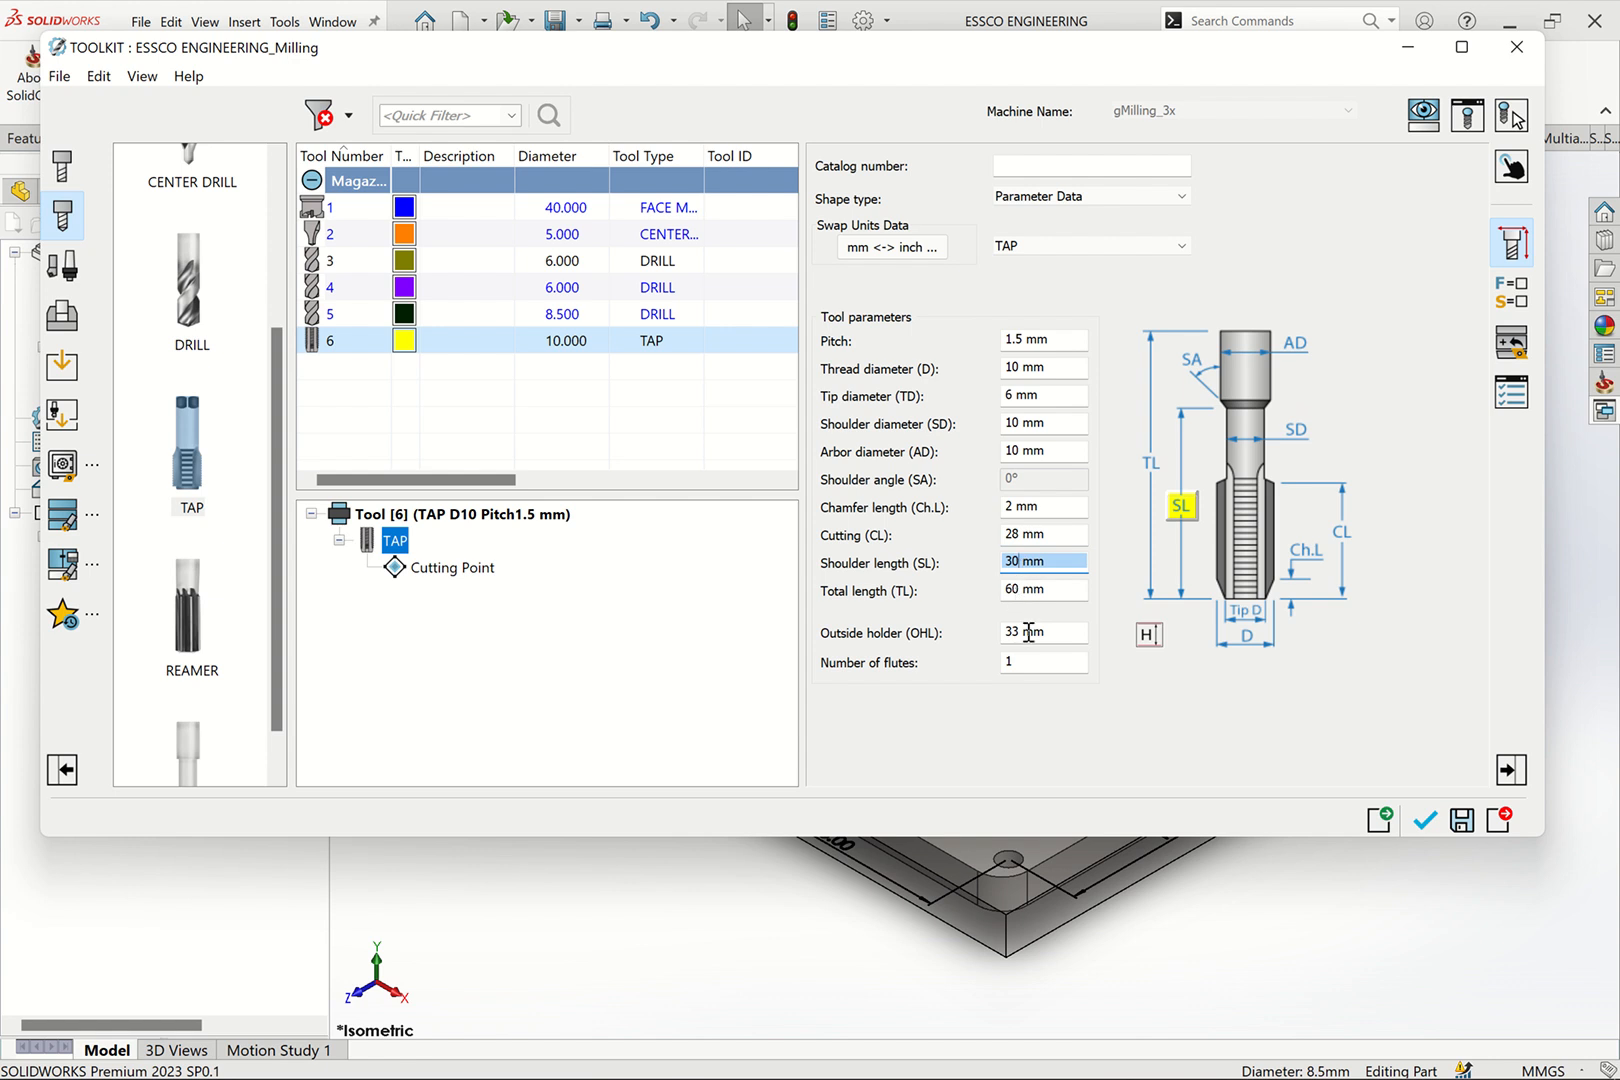
{"action": "left_click", "coordinate": [1007, 663]}
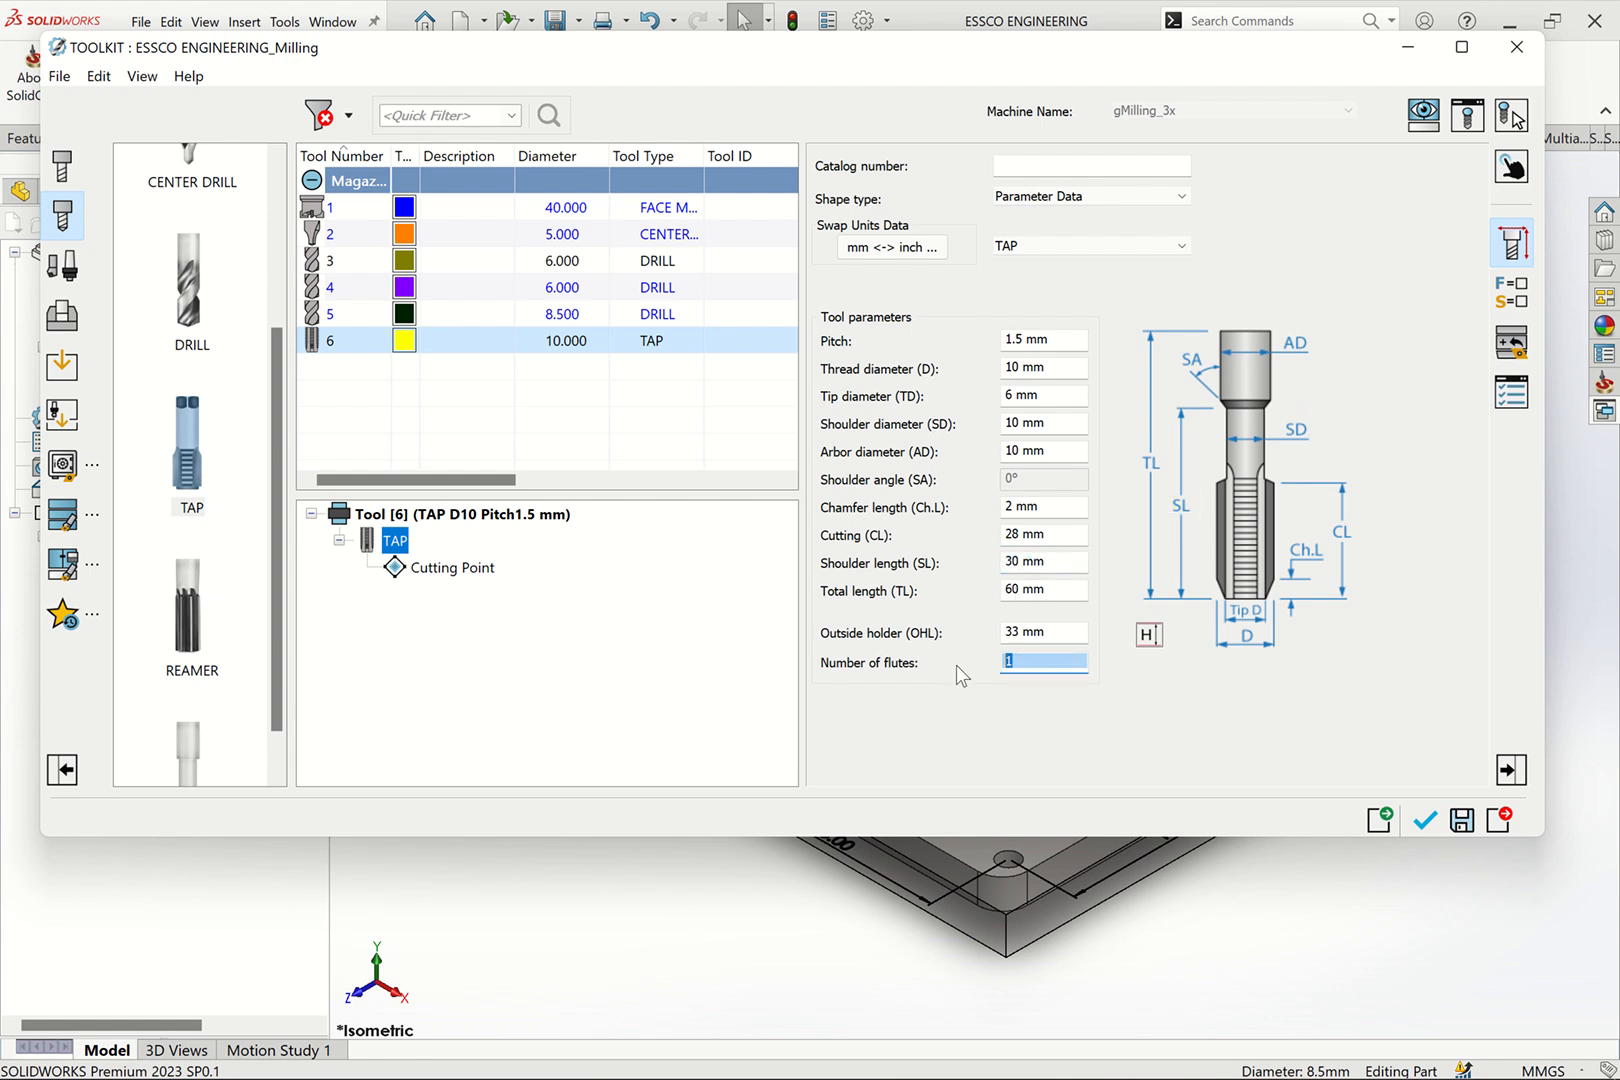
{"action": "type", "text": "4"}
Turn off the separate finish feed XY and spin finish values in the tap's milling feed and spin data
{"action": "left_click", "coordinate": [1511, 292]}
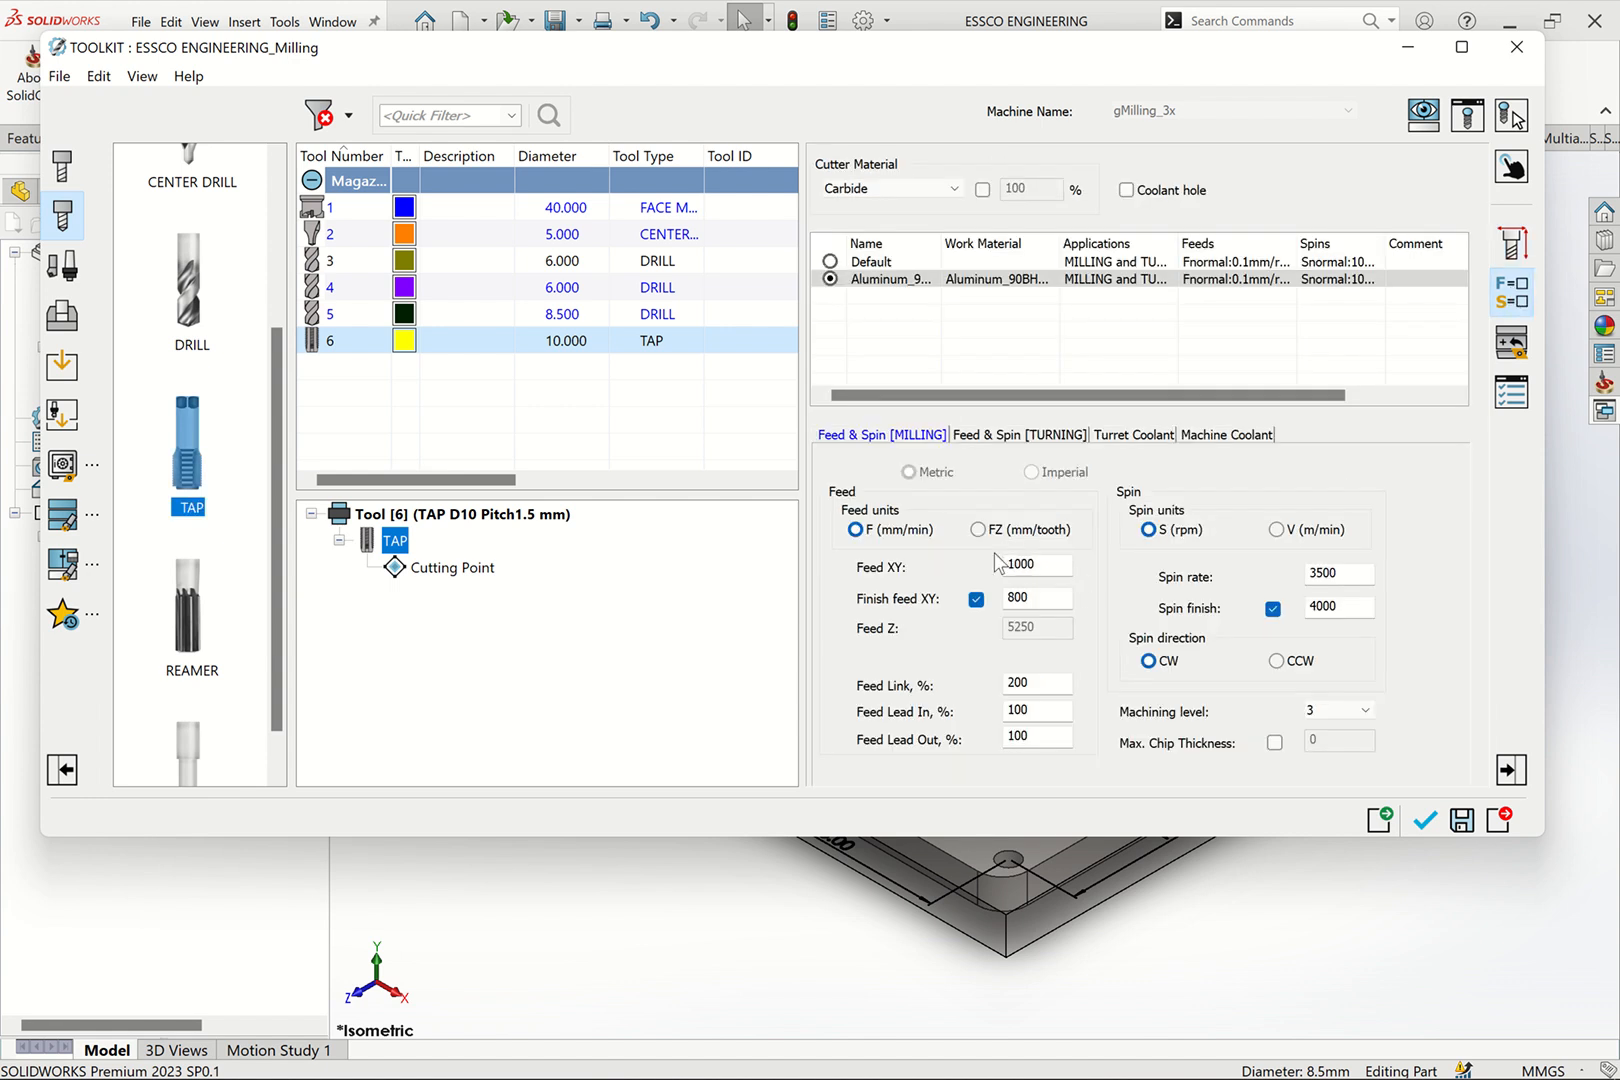
{"action": "left_click", "coordinate": [976, 599]}
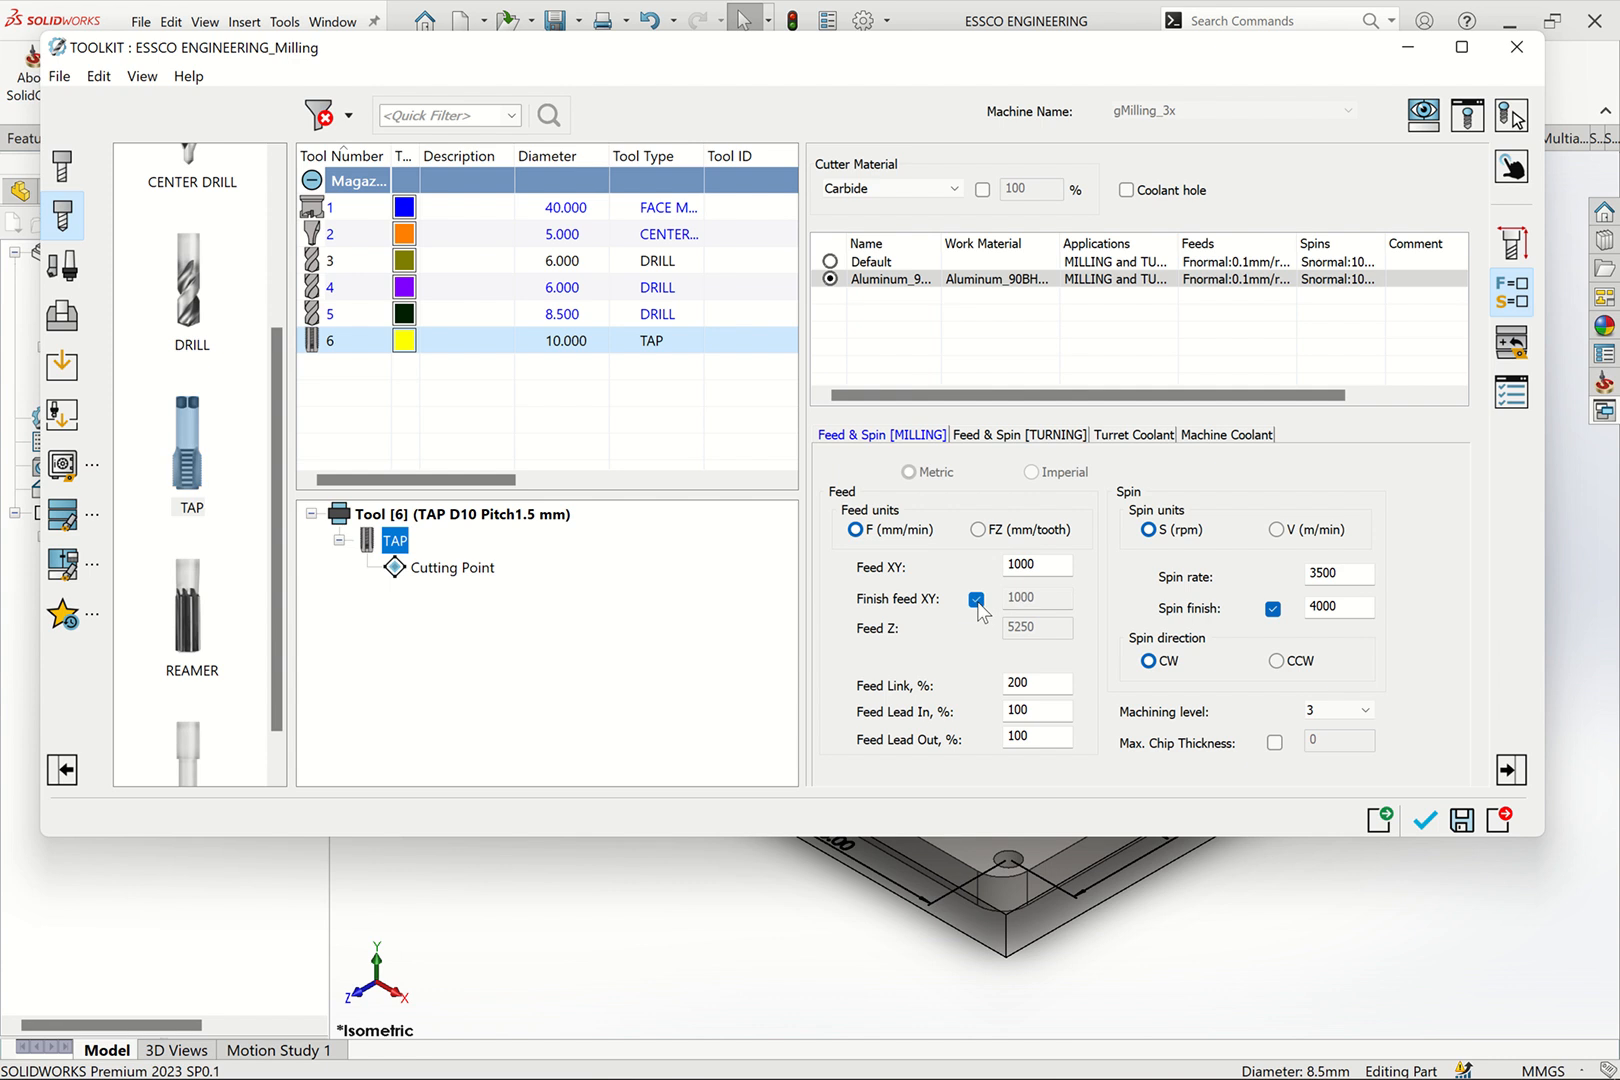
{"action": "left_click", "coordinate": [976, 600]}
{"action": "left_click", "coordinate": [1273, 608]}
Set the tap's feed XY to 714 mm/min and spin rate to 475 rpm, and accept it as the operation's tool
{"action": "left_click_drag", "start_coordinate": [1047, 565], "coordinate": [919, 576]}
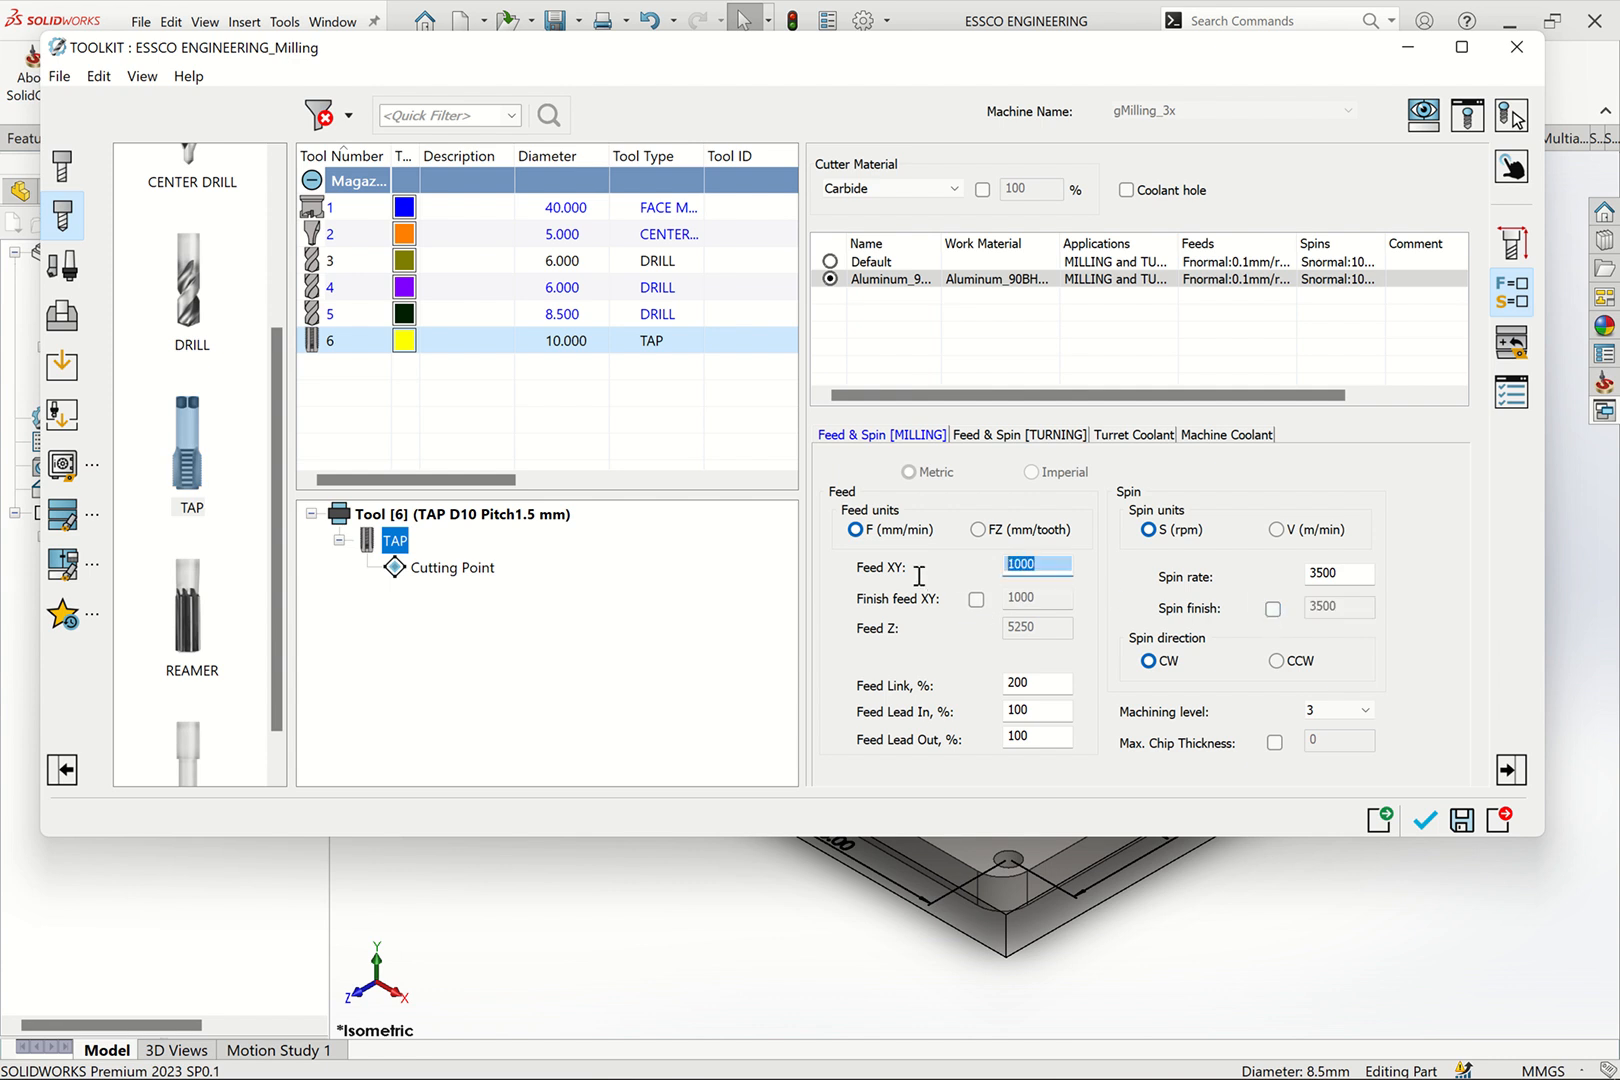
{"action": "type", "text": "714"}
{"action": "left_click_drag", "start_coordinate": [1352, 572], "coordinate": [1244, 579]}
{"action": "type", "text": "4"}
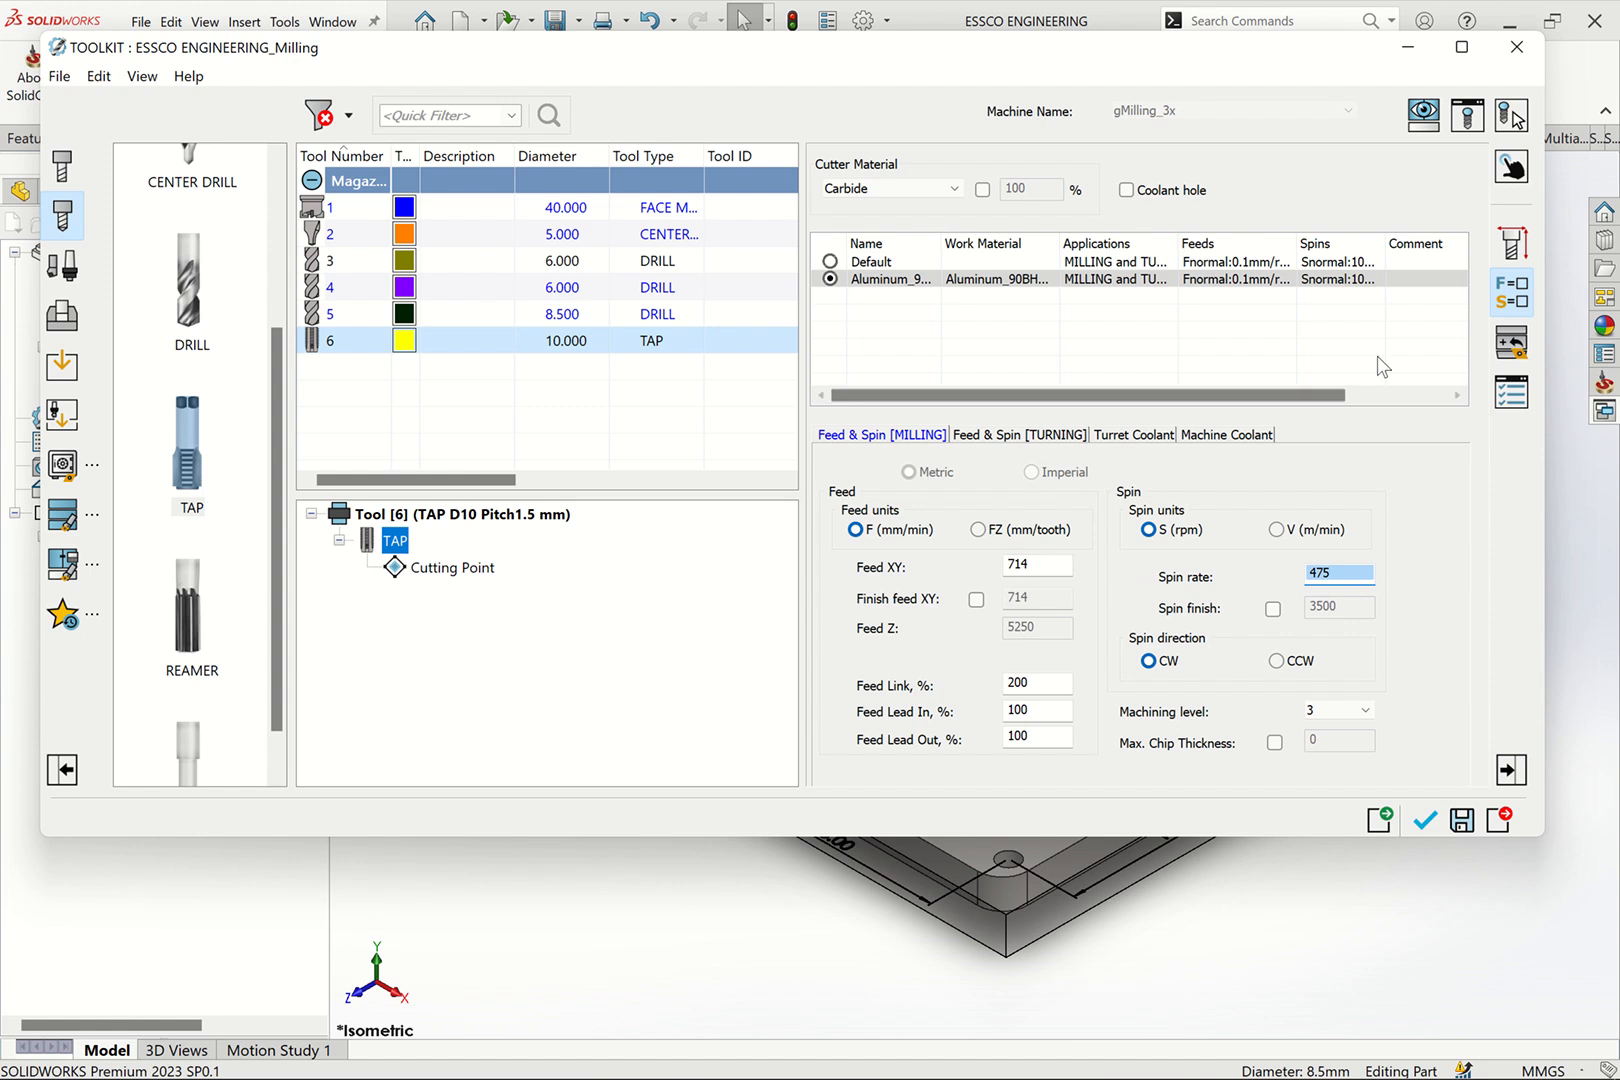
{"action": "left_click", "coordinate": [1514, 244]}
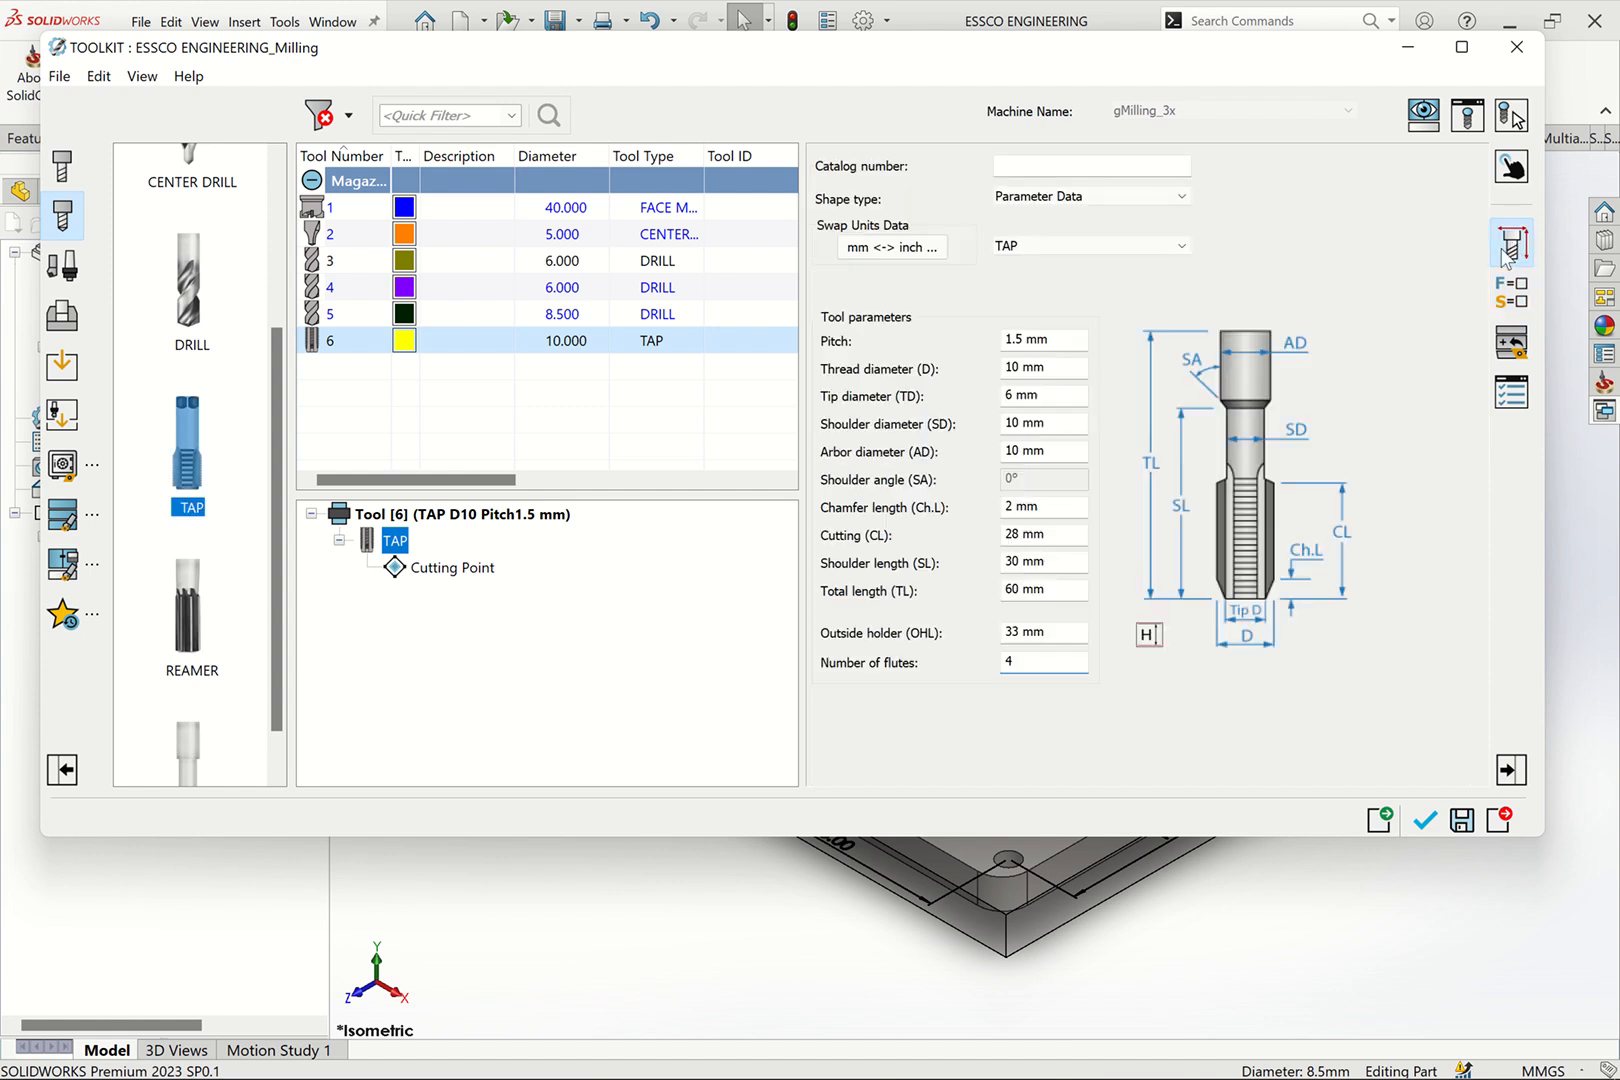
{"action": "left_click", "coordinate": [1425, 820]}
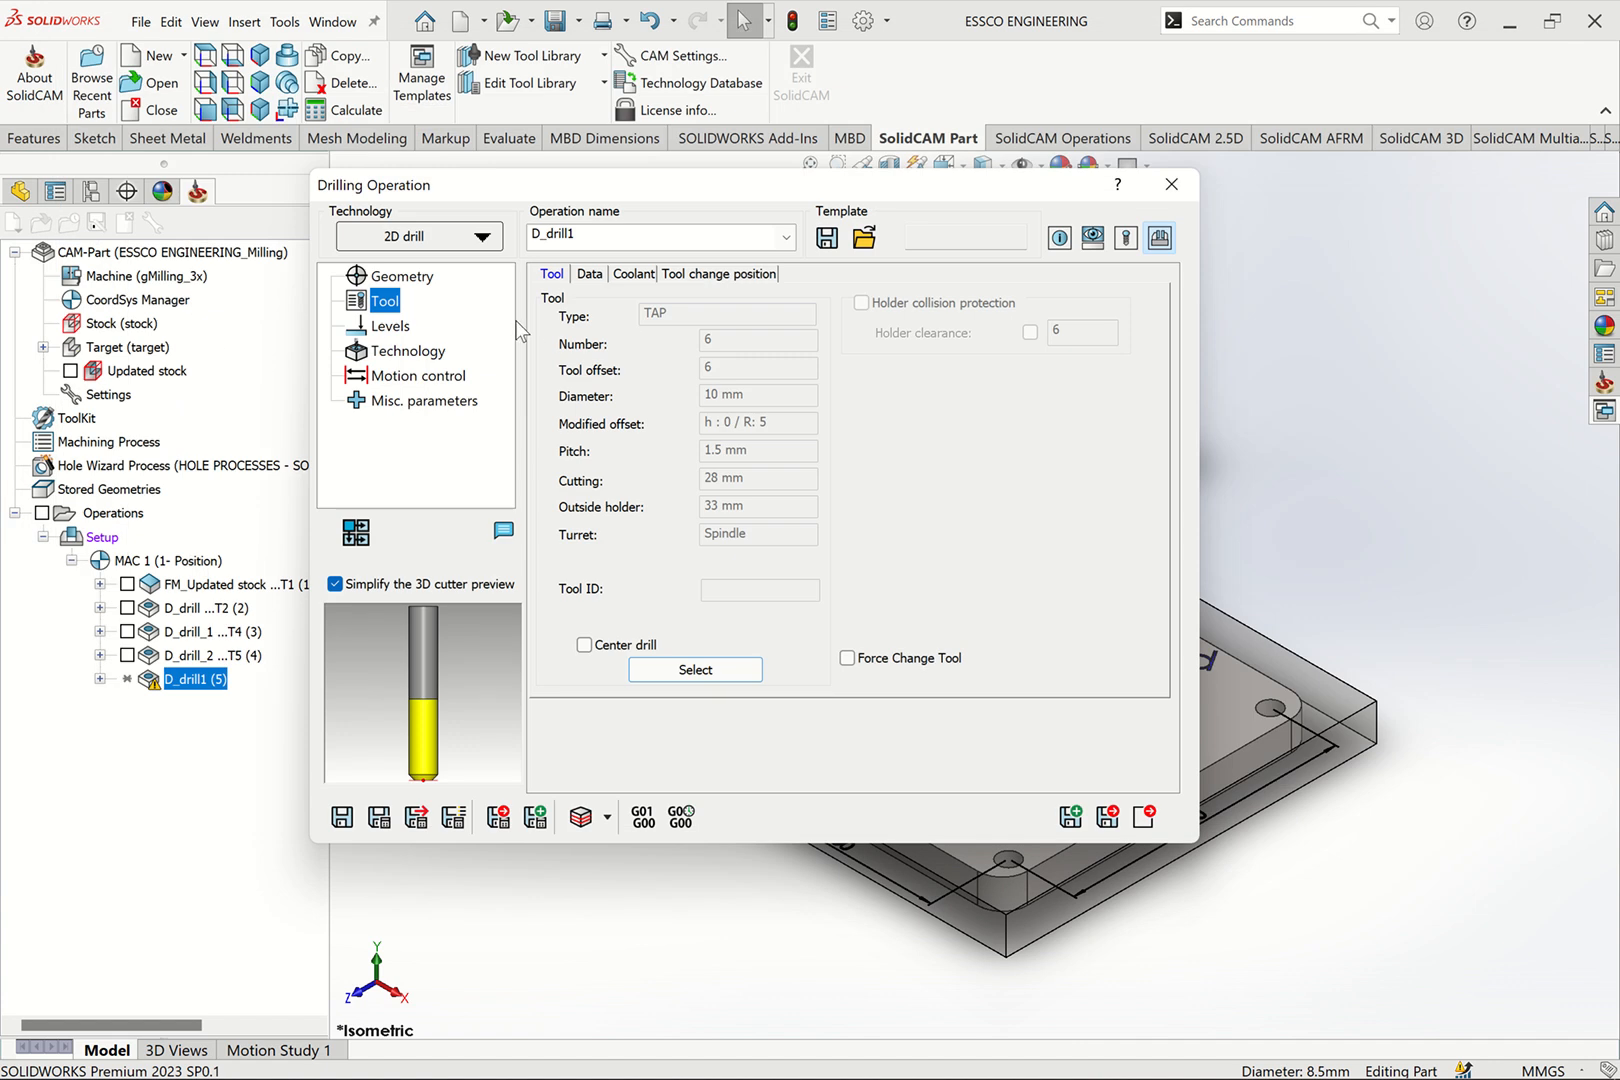
Set the operation's clearance level to 5, depth type to Full diameter and drill depth delta to -3
{"action": "left_click", "coordinate": [390, 327]}
{"action": "double_click", "coordinate": [727, 333]}
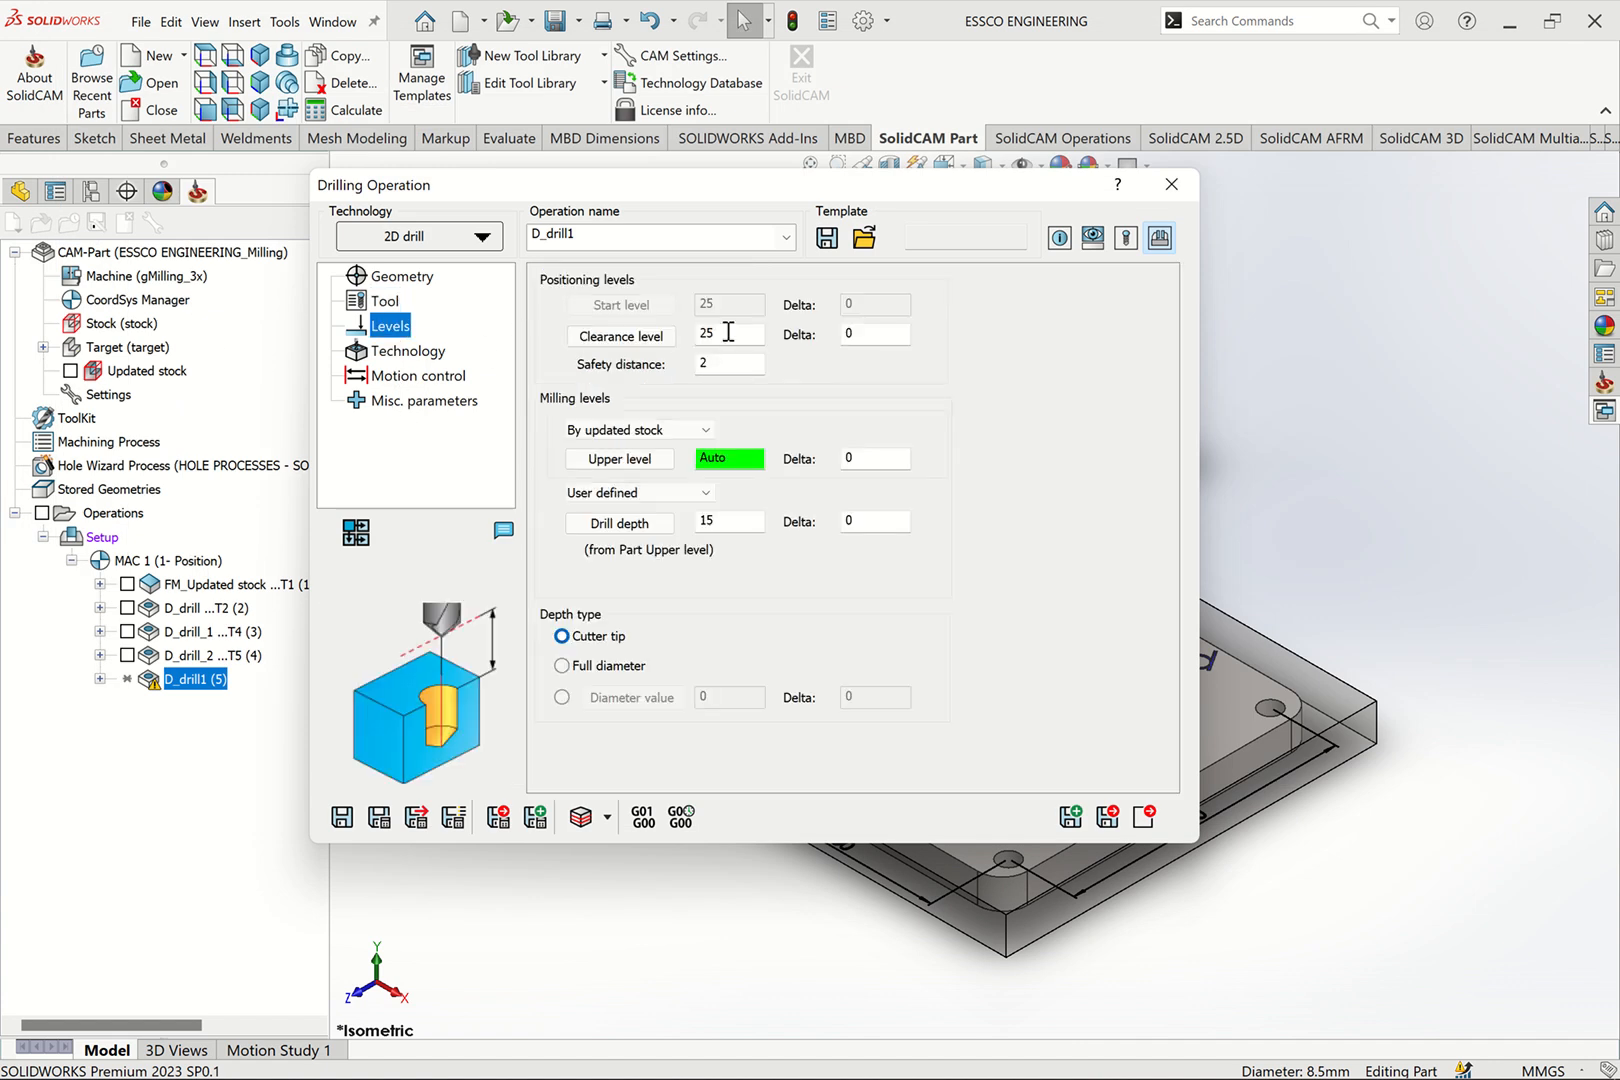
{"action": "type", "text": "5"}
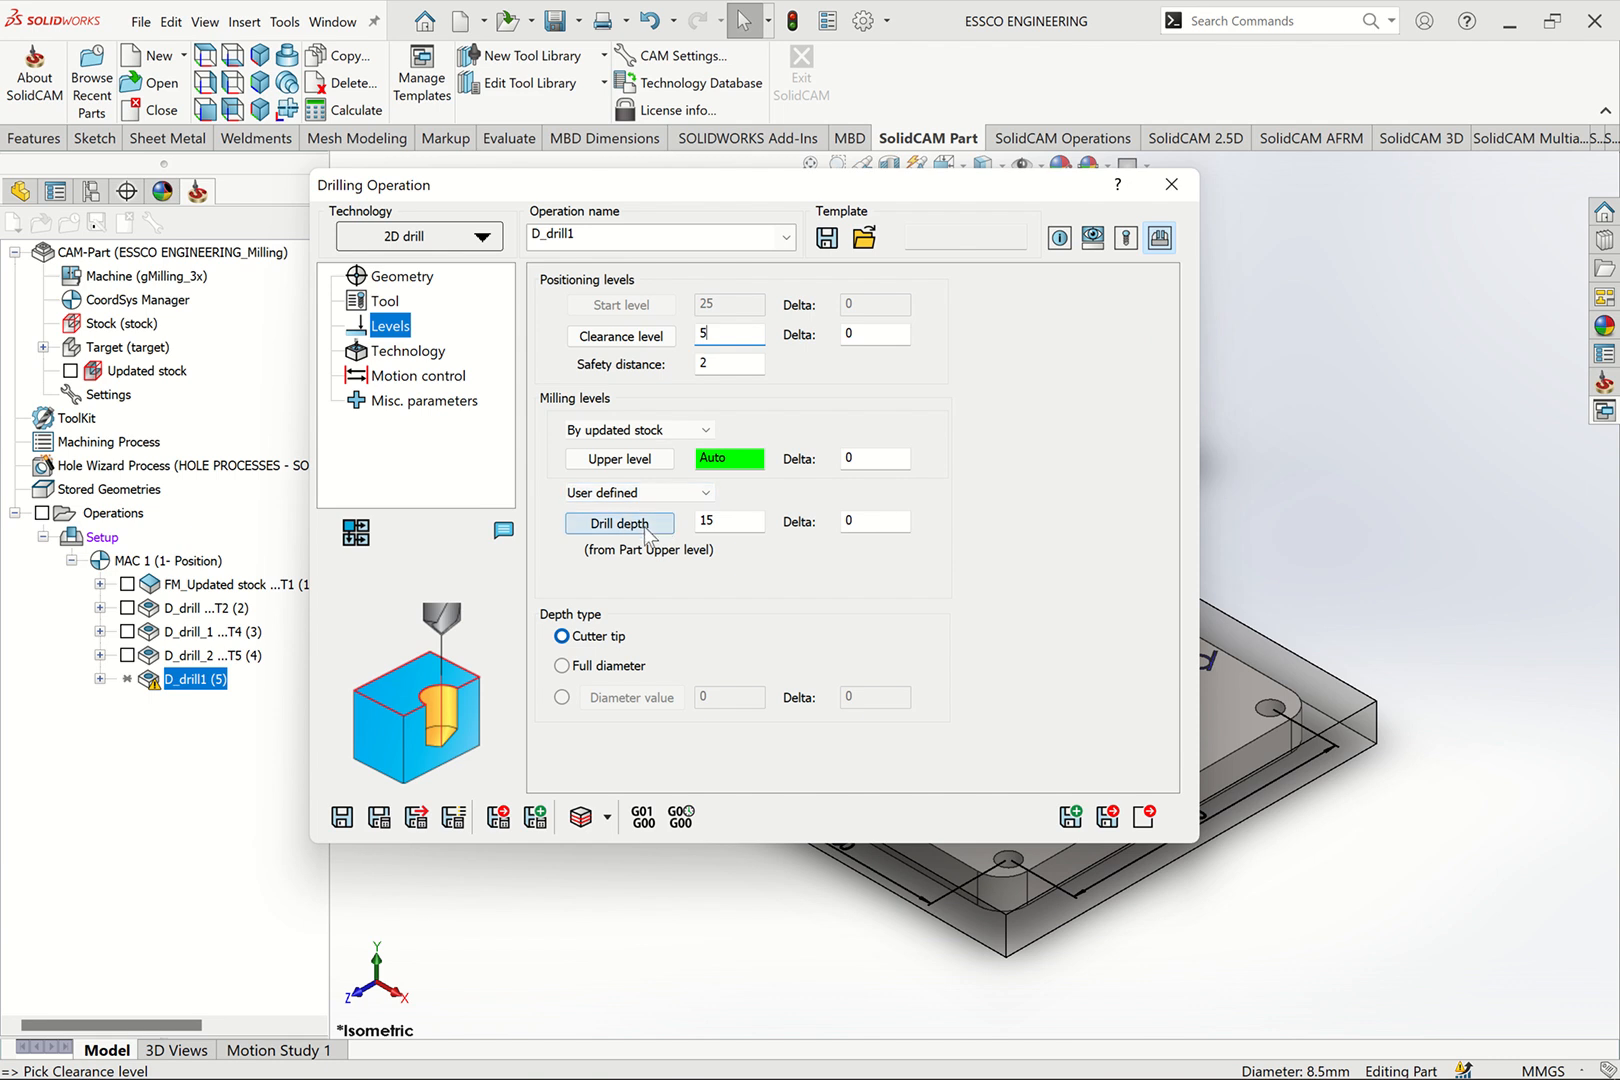
{"action": "left_click", "coordinate": [612, 666]}
{"action": "left_click", "coordinate": [878, 521]}
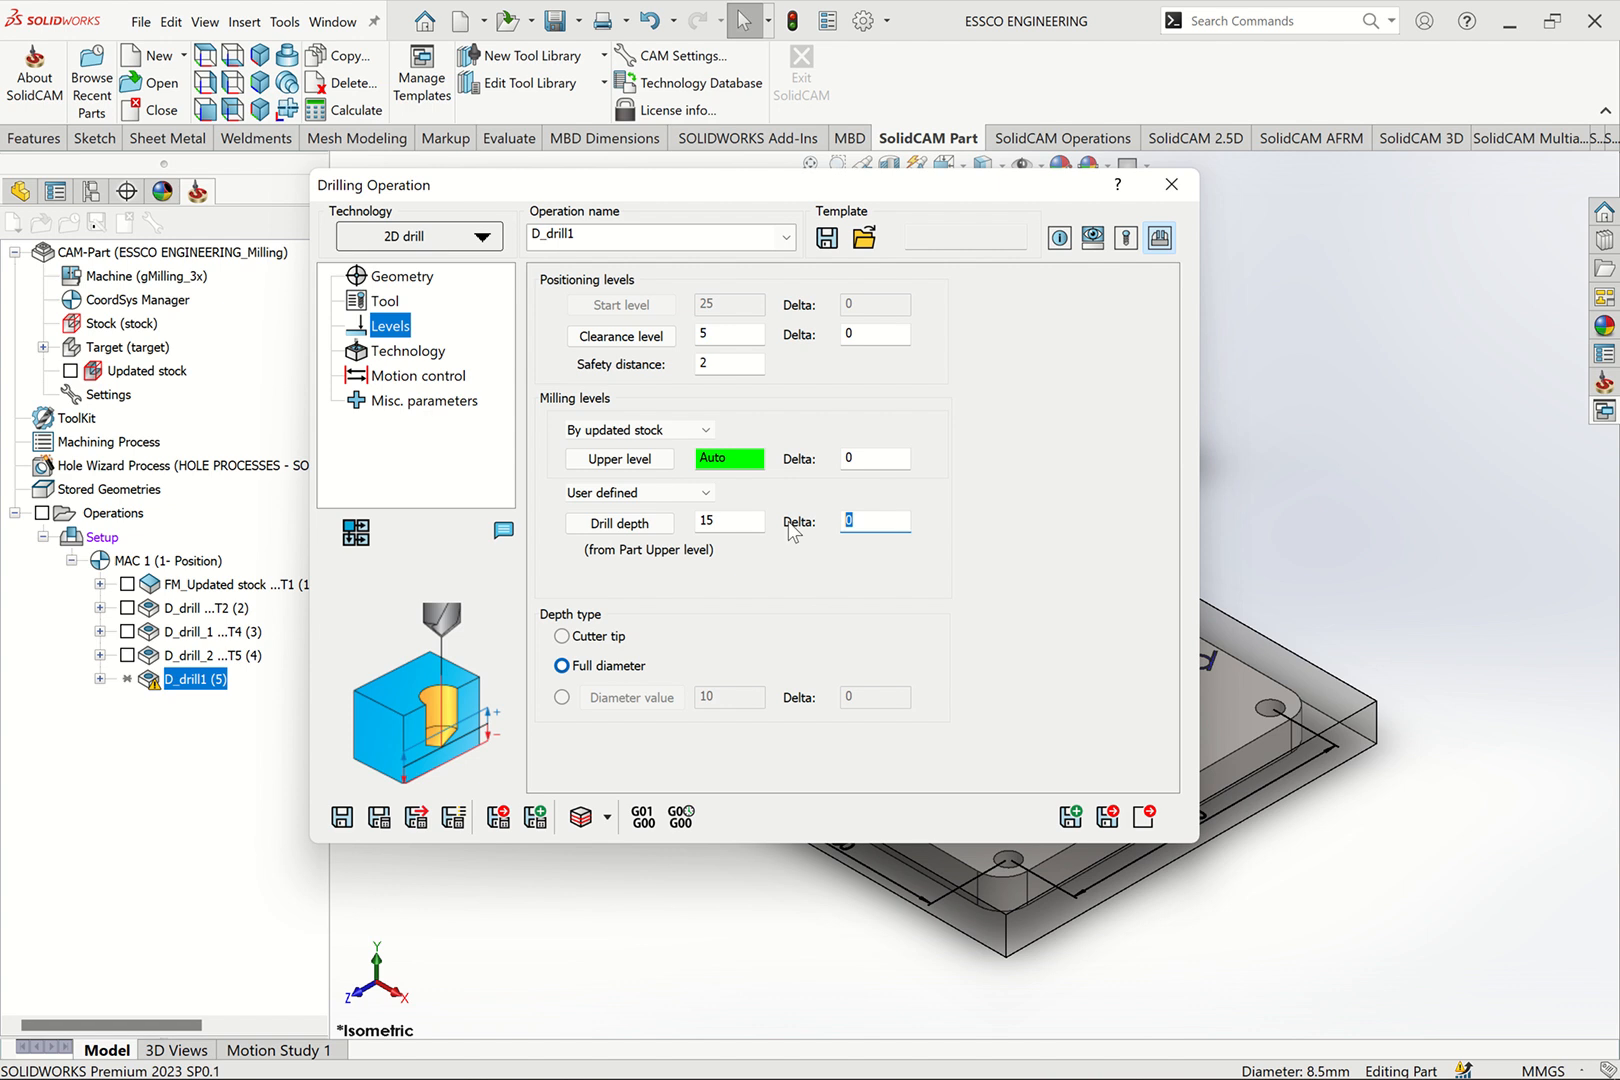
{"action": "type", "text": "-3"}
Apply advanced linear sorting to the holes, using the back-and-forth horizontal row pattern that starts at the lower-left corner
{"action": "left_click", "coordinate": [382, 352]}
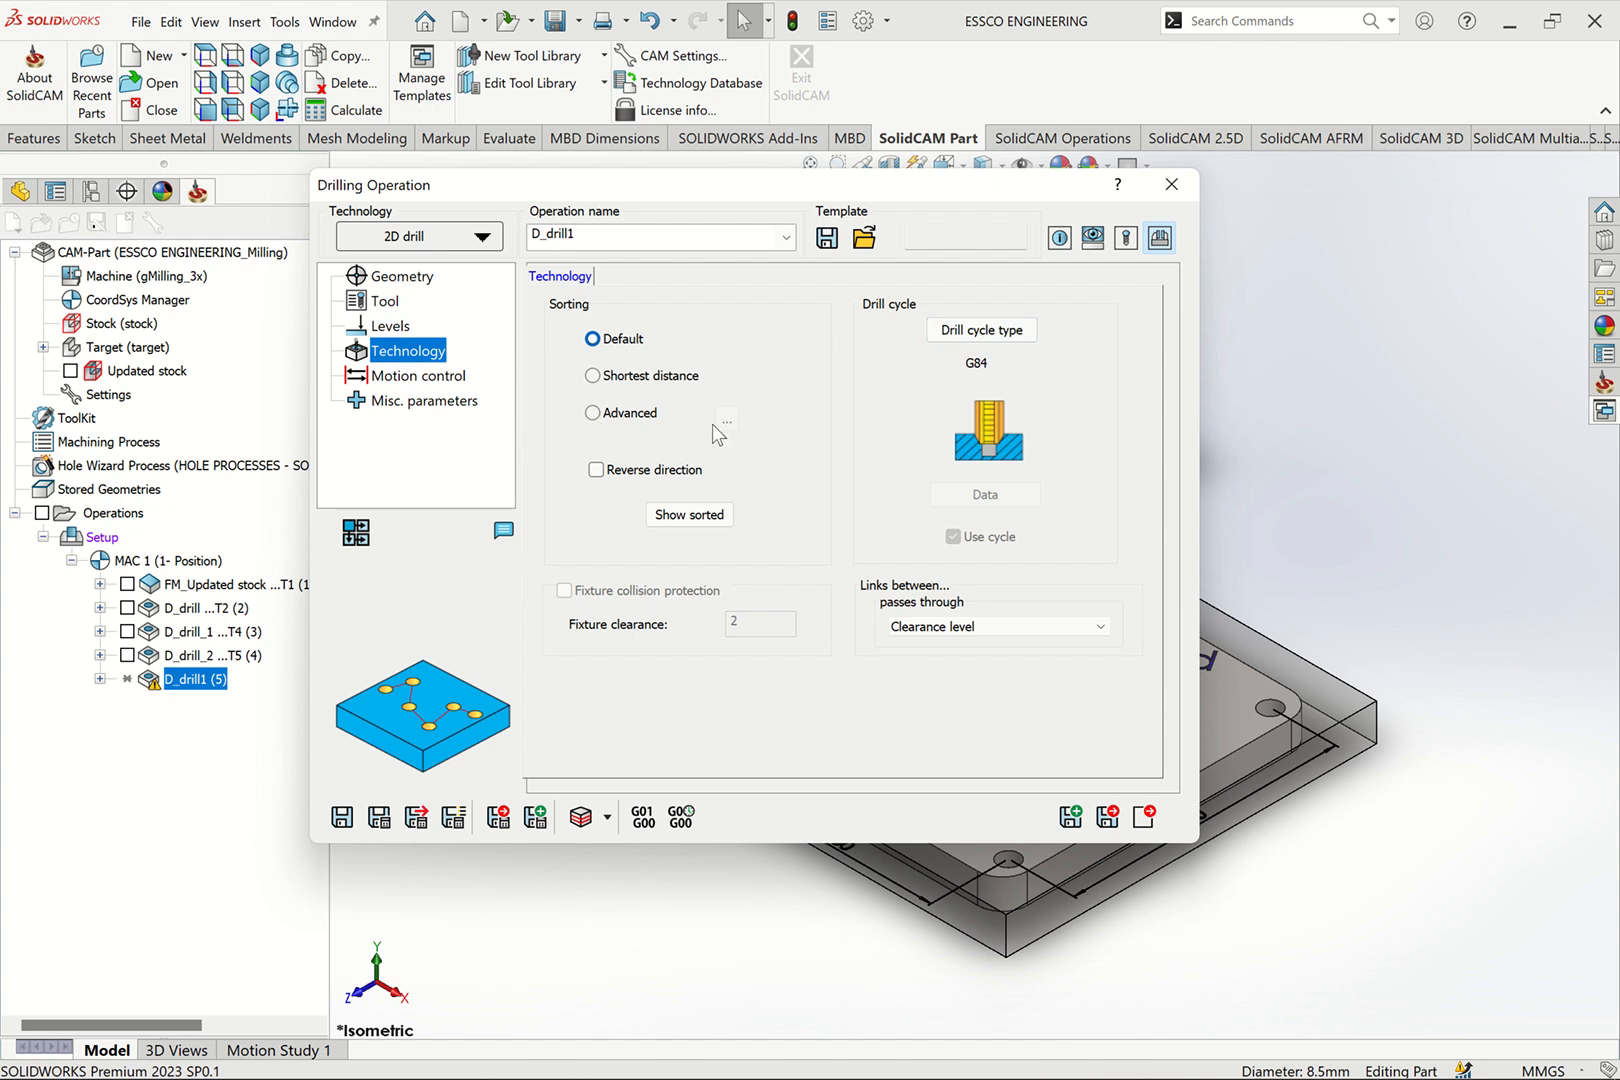
{"action": "left_click", "coordinate": [594, 413]}
{"action": "left_click", "coordinate": [727, 420]}
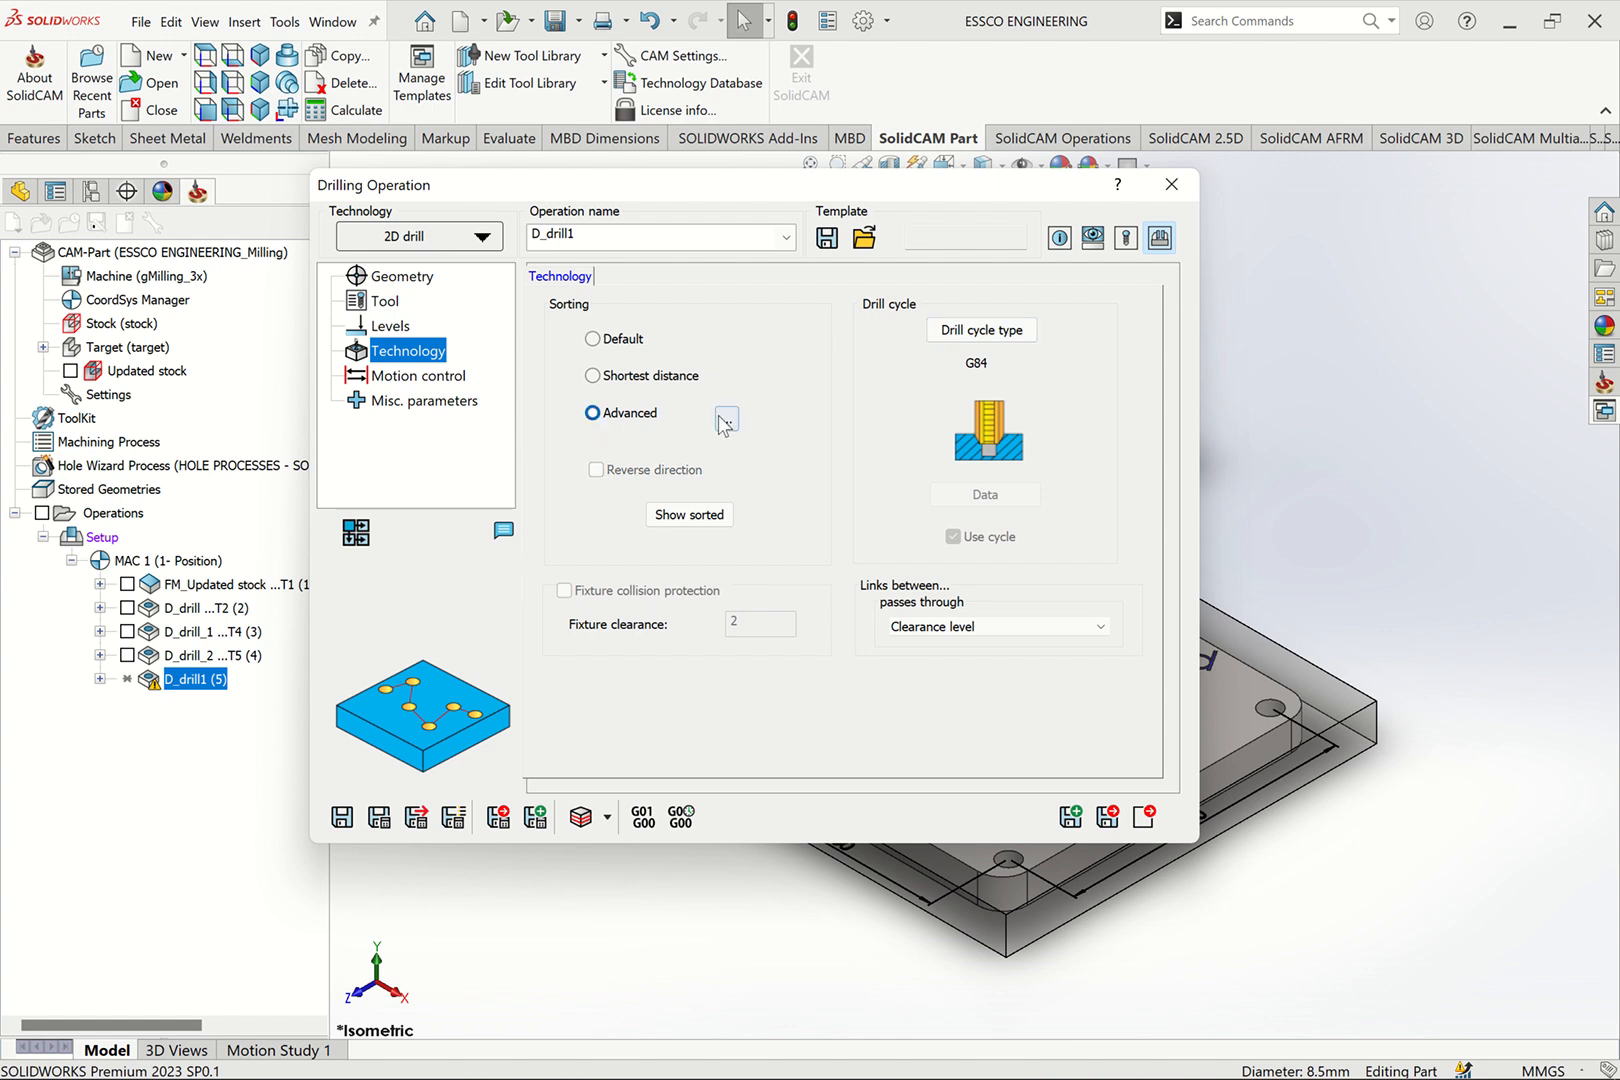
{"action": "left_click", "coordinate": [705, 283]}
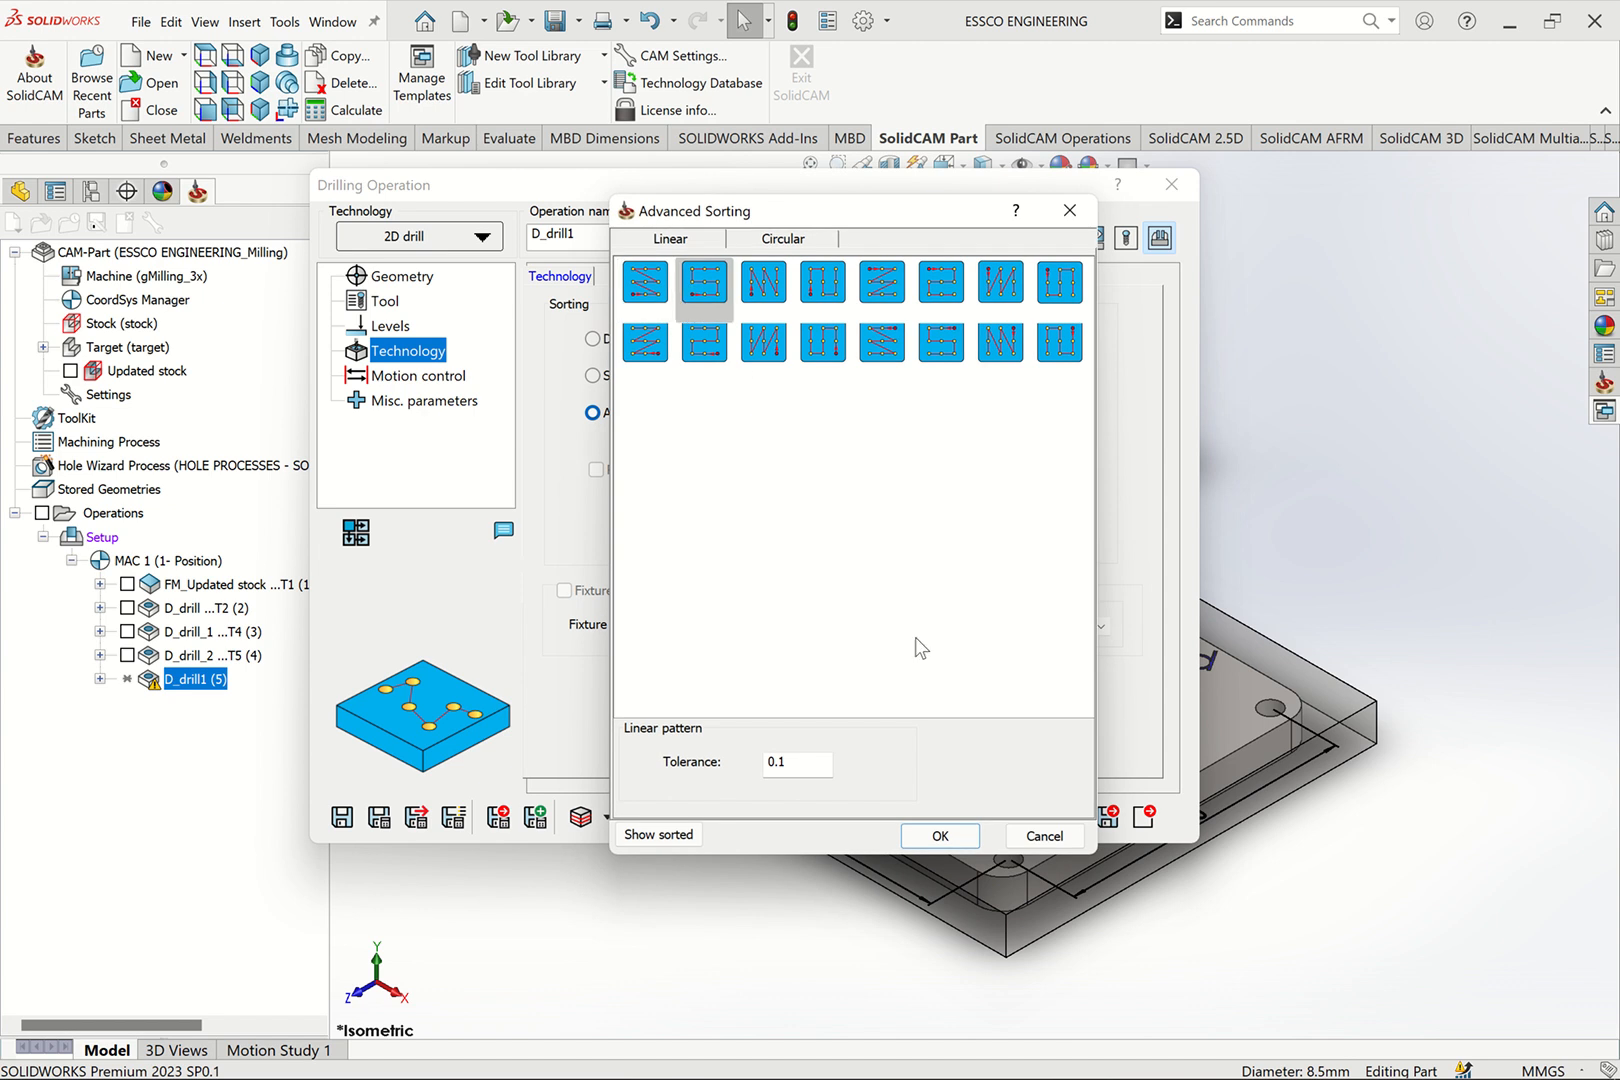
{"action": "left_click", "coordinate": [938, 834]}
Review the tapping drill cycle types and the link options, keeping G84 and Clearance level
{"action": "left_click", "coordinate": [1003, 332]}
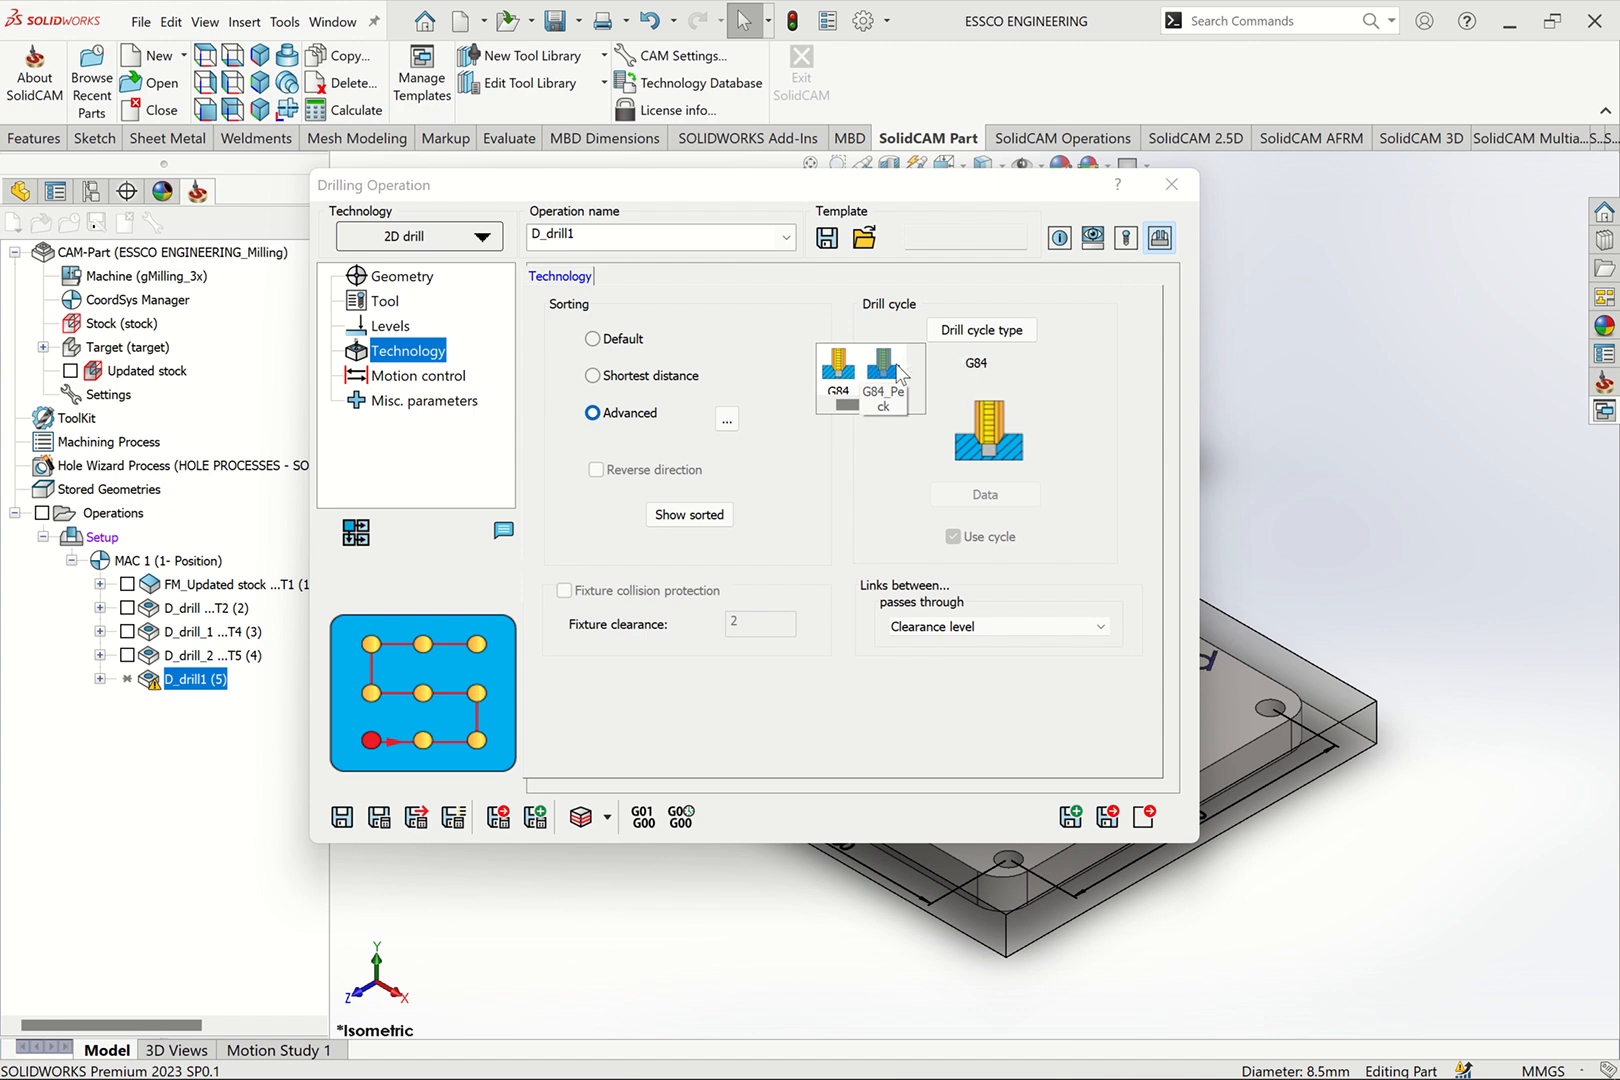
{"action": "left_click", "coordinate": [884, 378]}
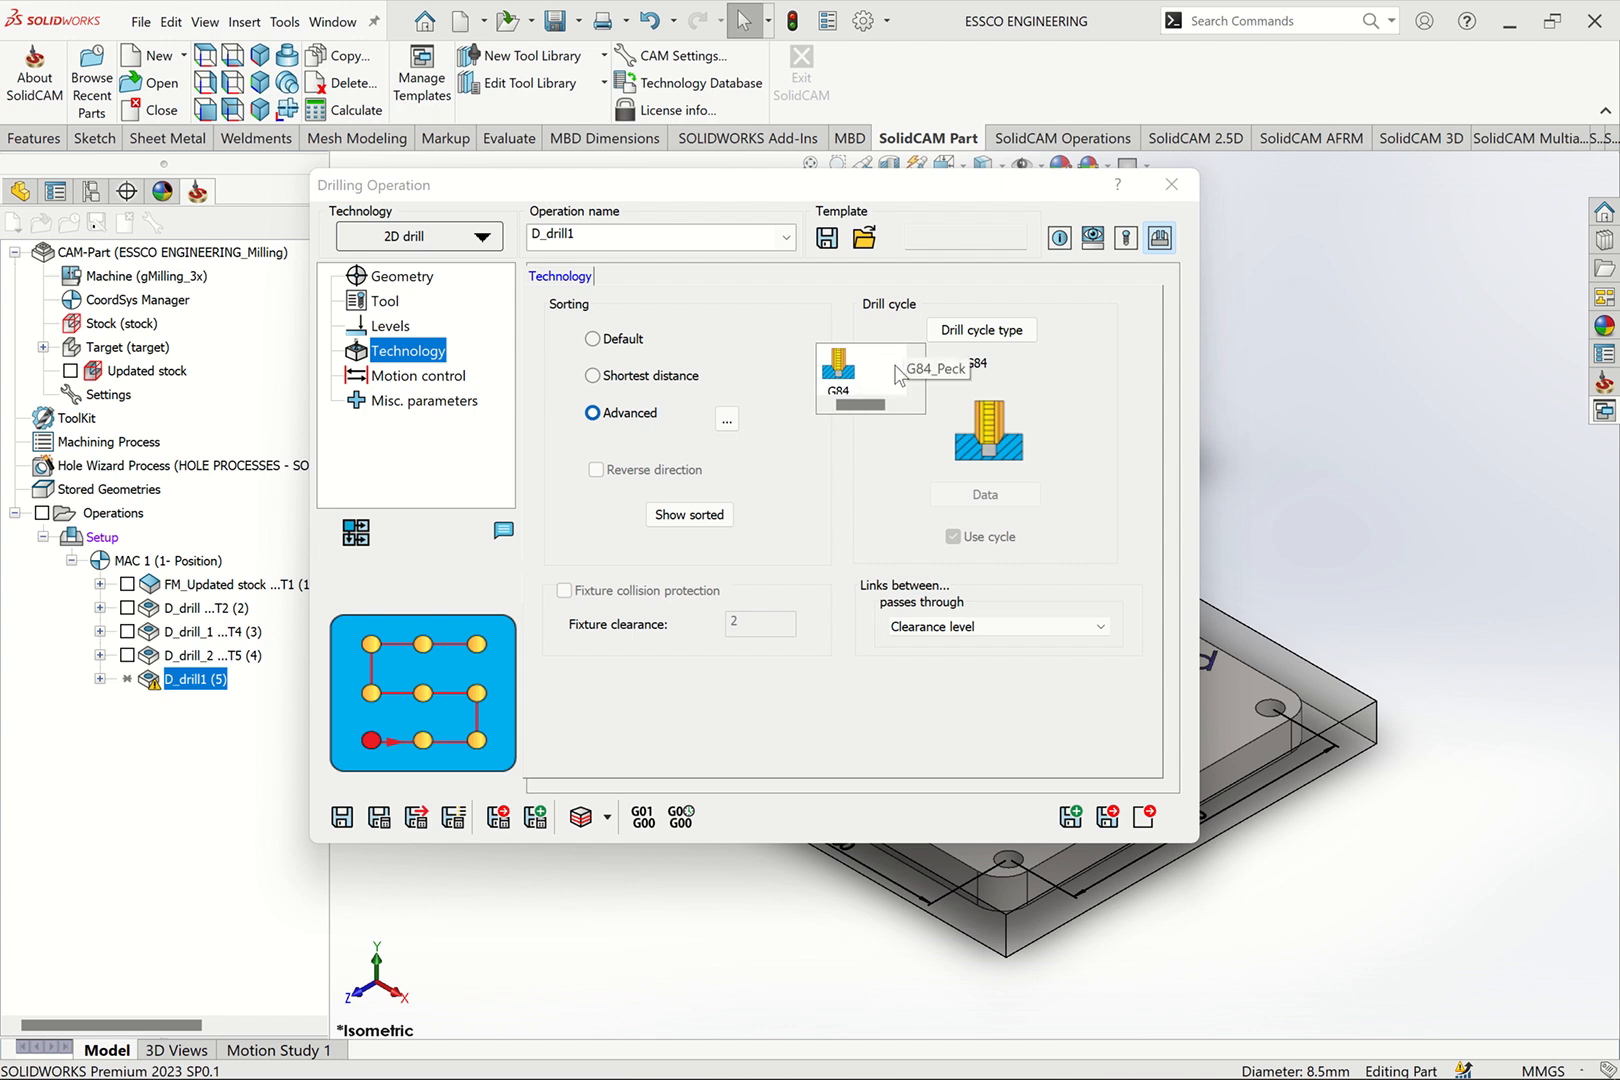
{"action": "left_click", "coordinate": [838, 385]}
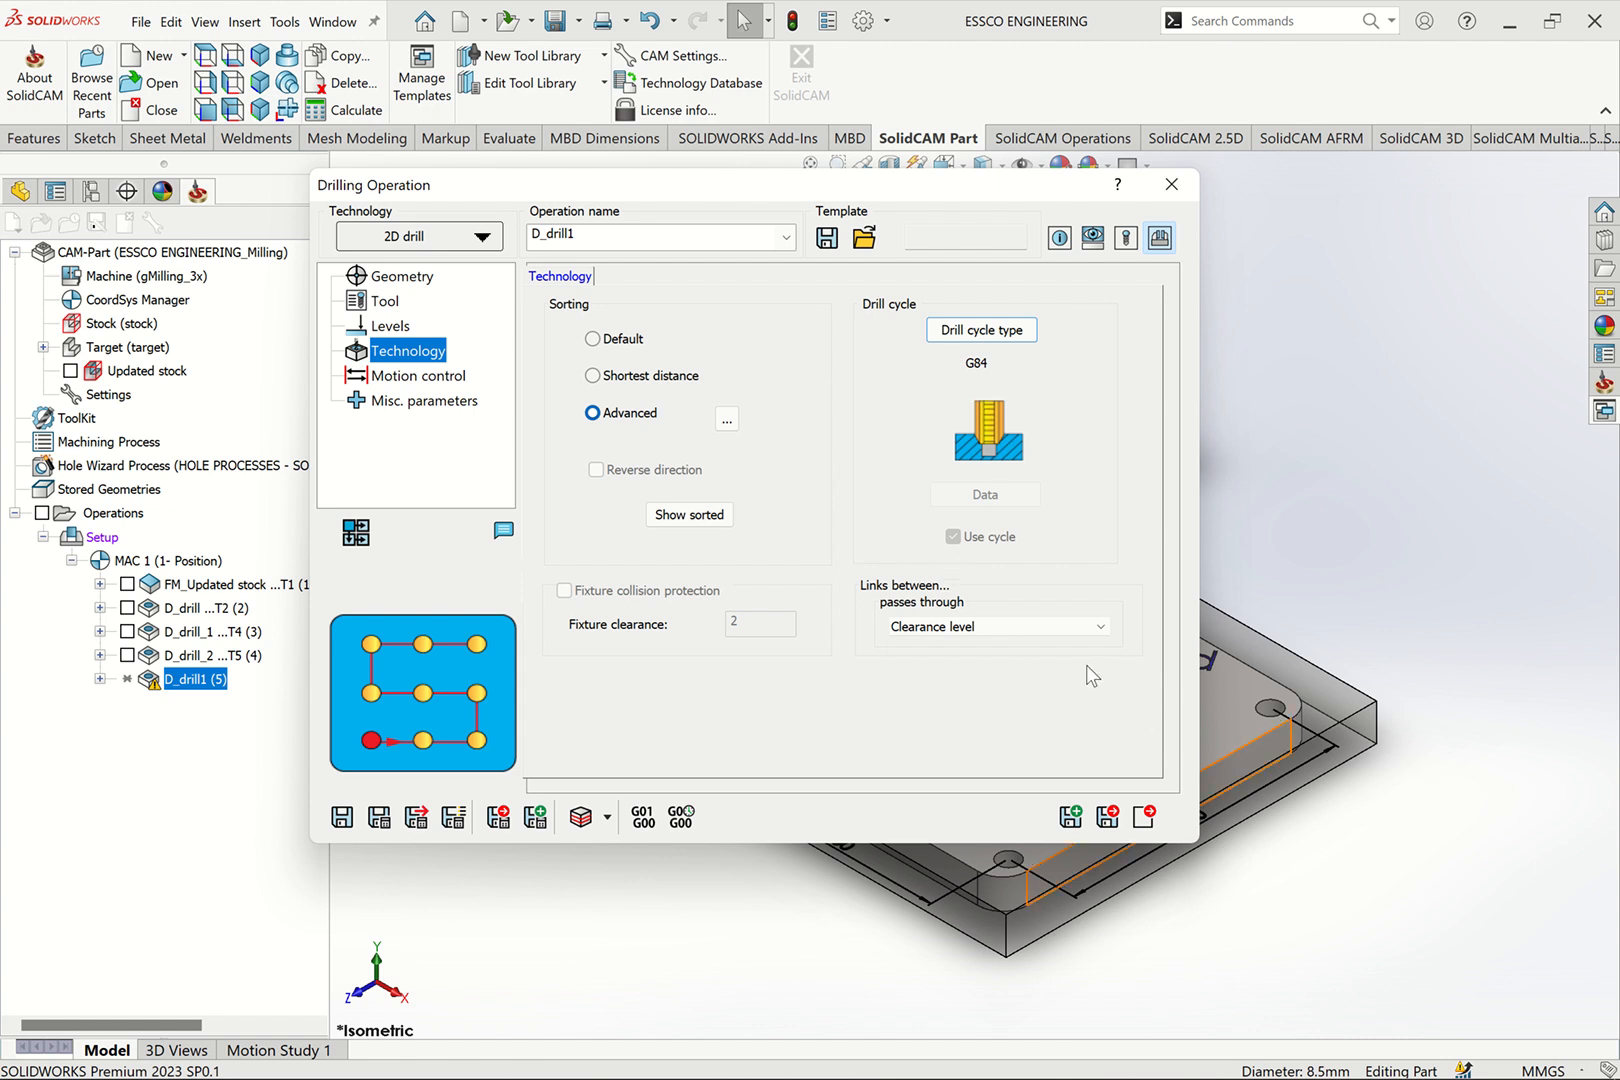
{"action": "left_click", "coordinate": [997, 626]}
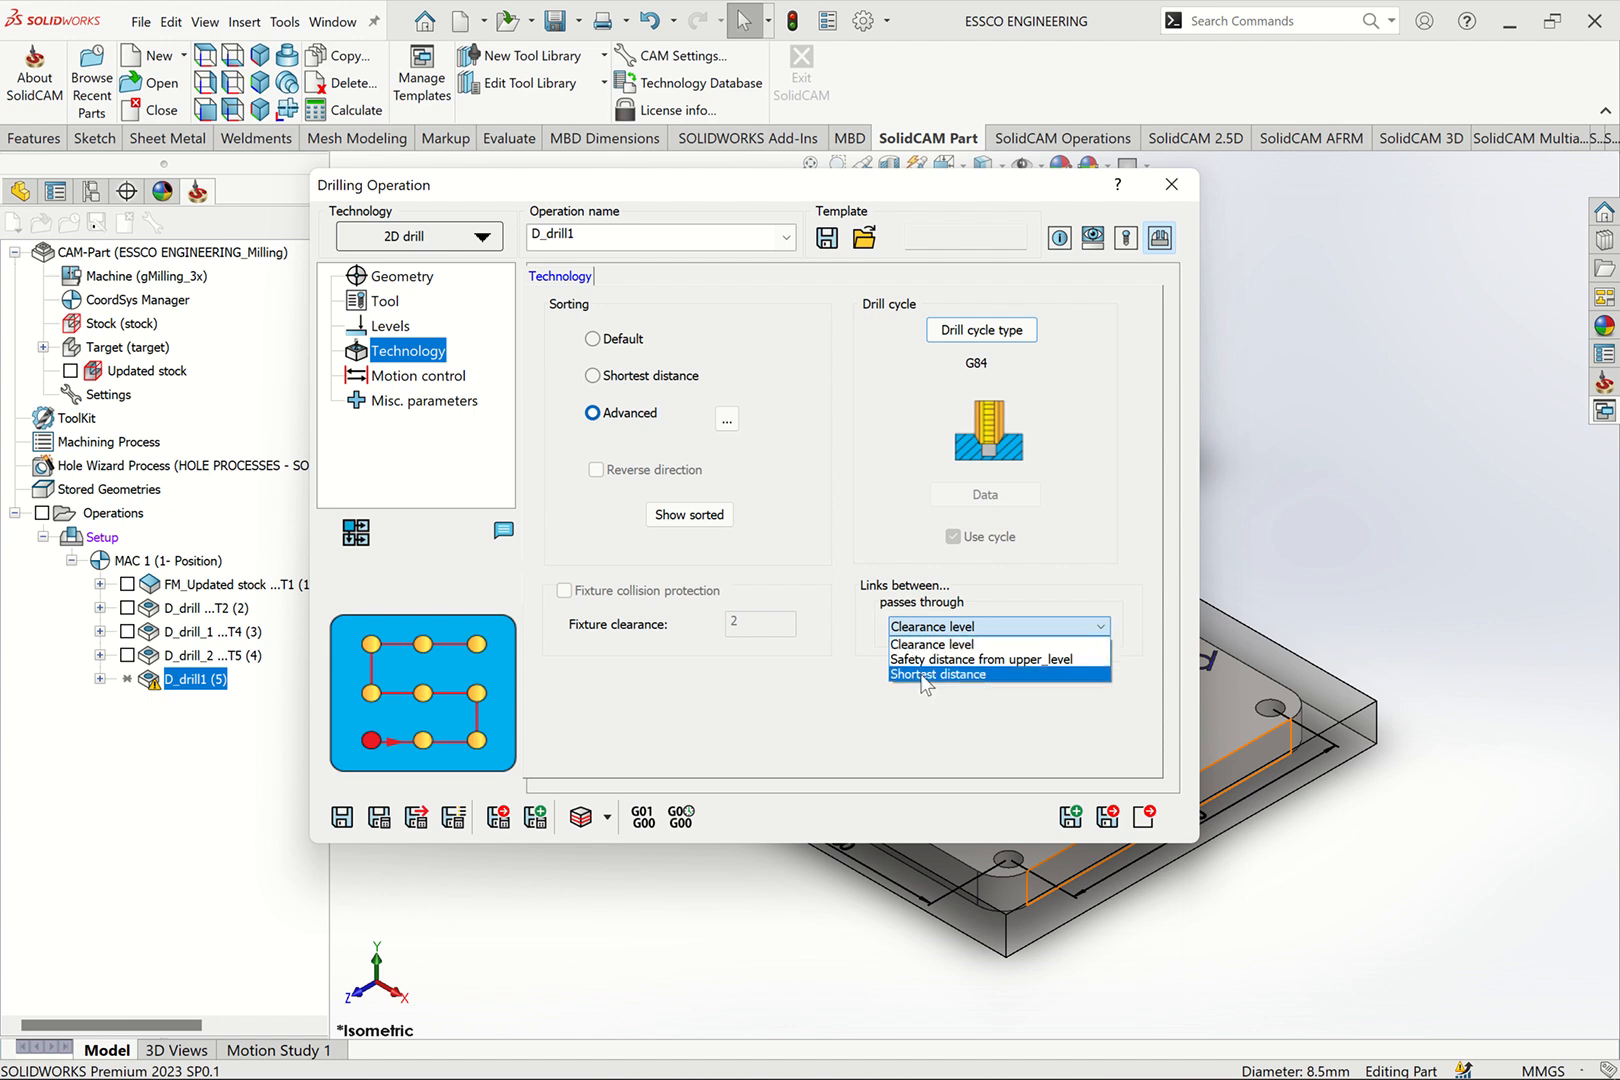
{"action": "left_click", "coordinate": [803, 670]}
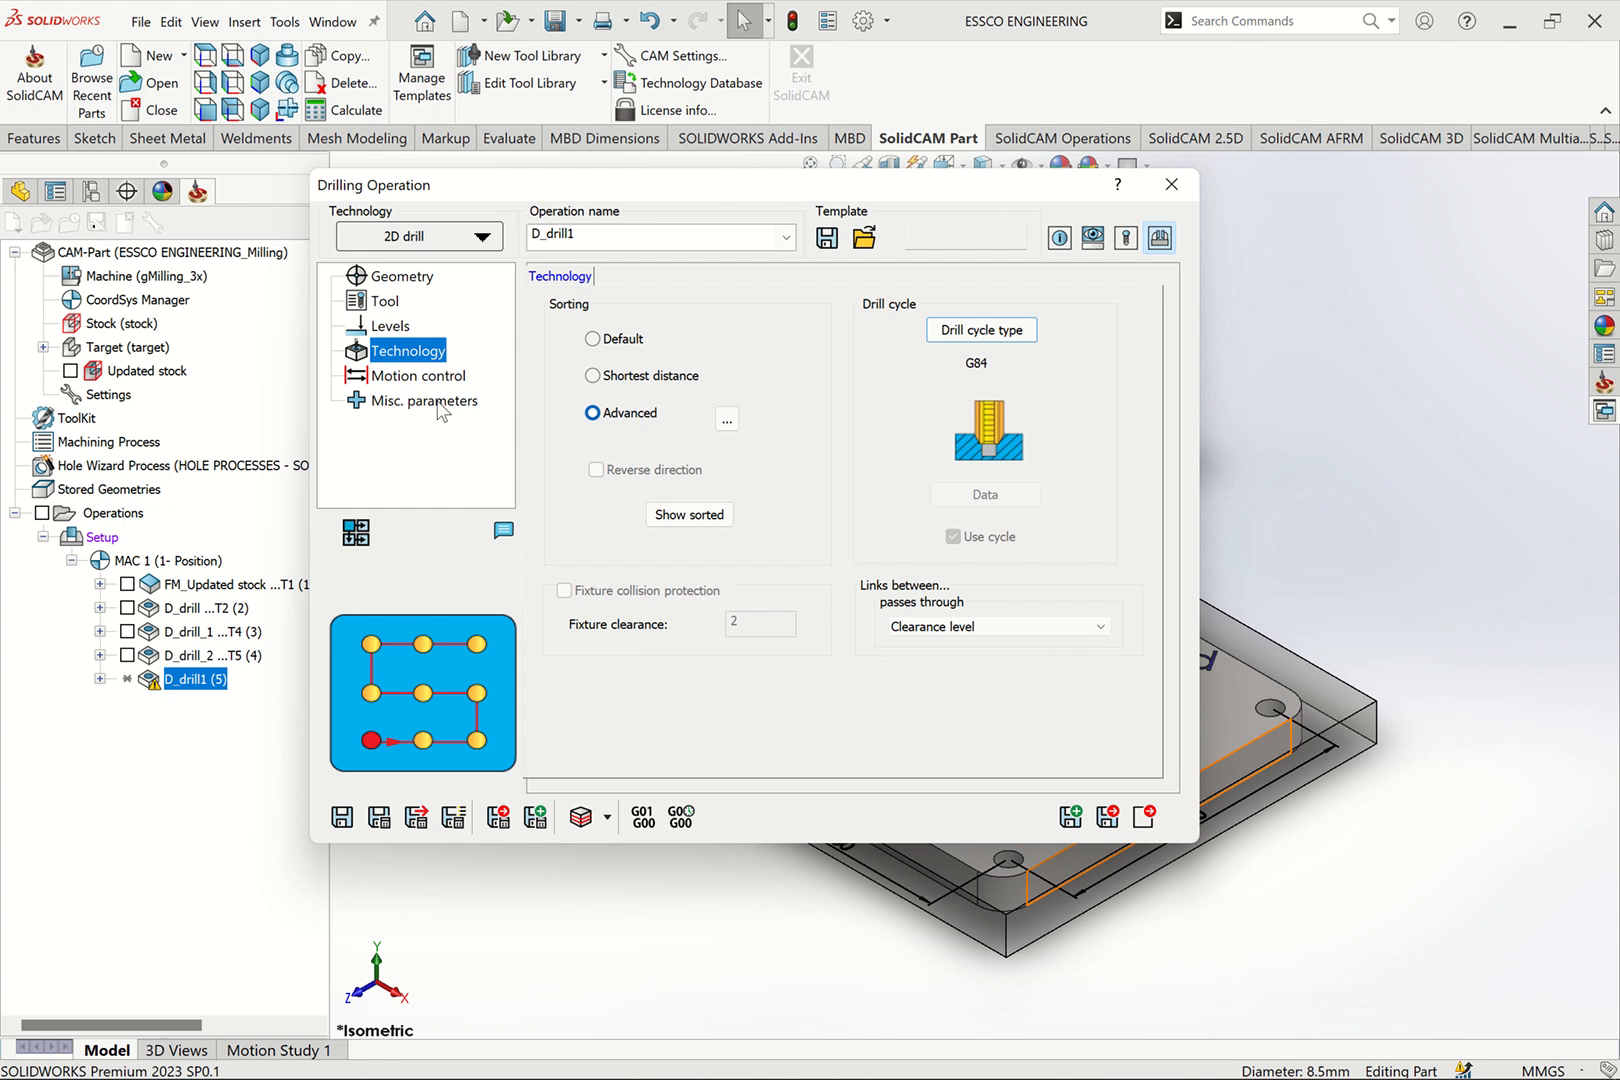
Recheck the tool and level settings, and save and calculate the tapping operation, accepting the depth below the CoordSys lower level
{"action": "left_click", "coordinate": [385, 301]}
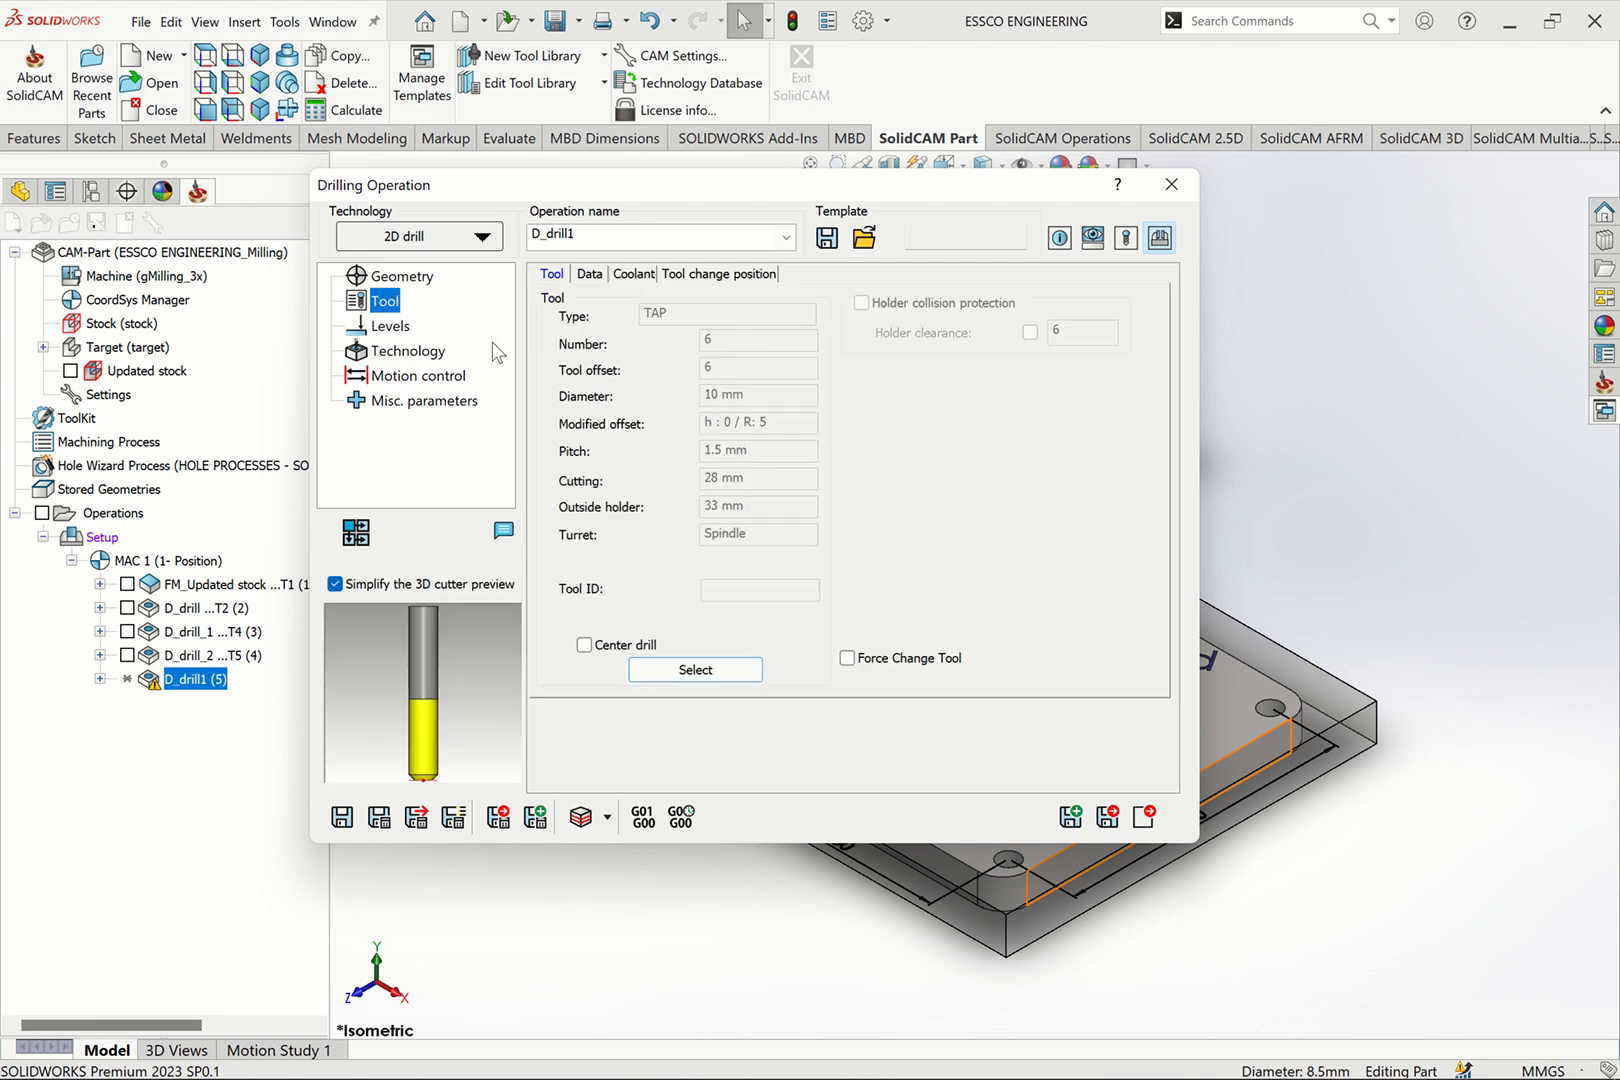
{"action": "left_click", "coordinate": [392, 330]}
{"action": "left_click", "coordinate": [730, 336]}
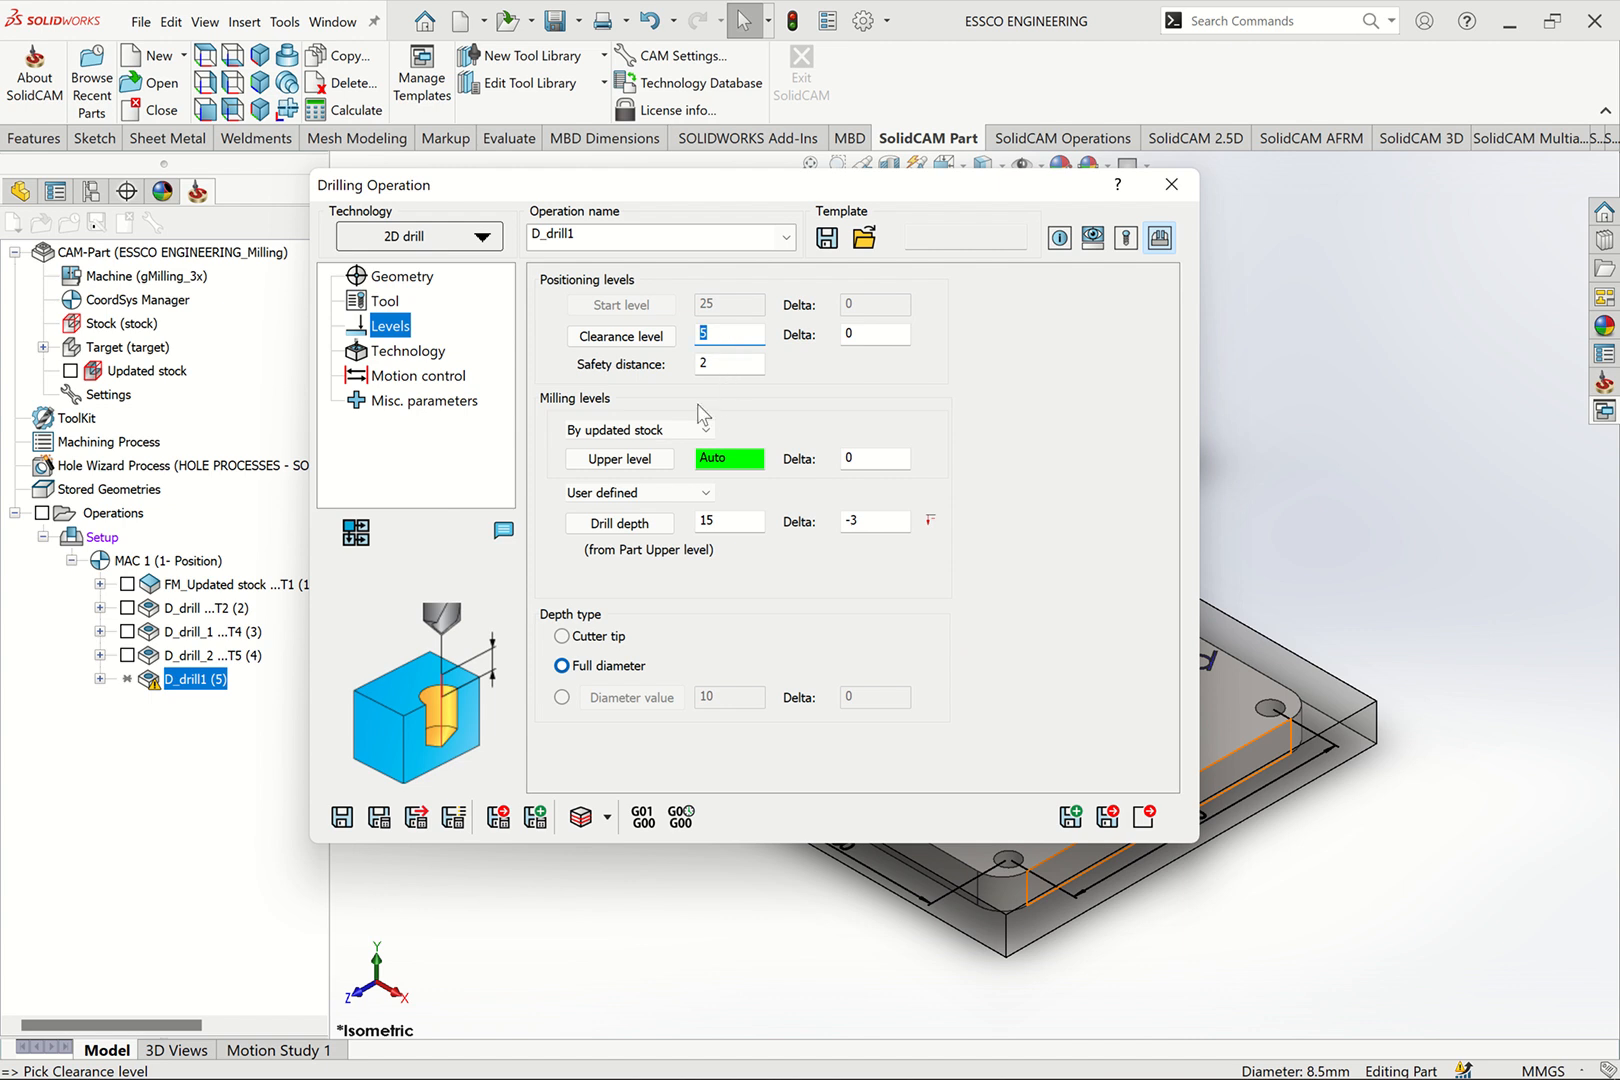
{"action": "left_click", "coordinate": [379, 817]}
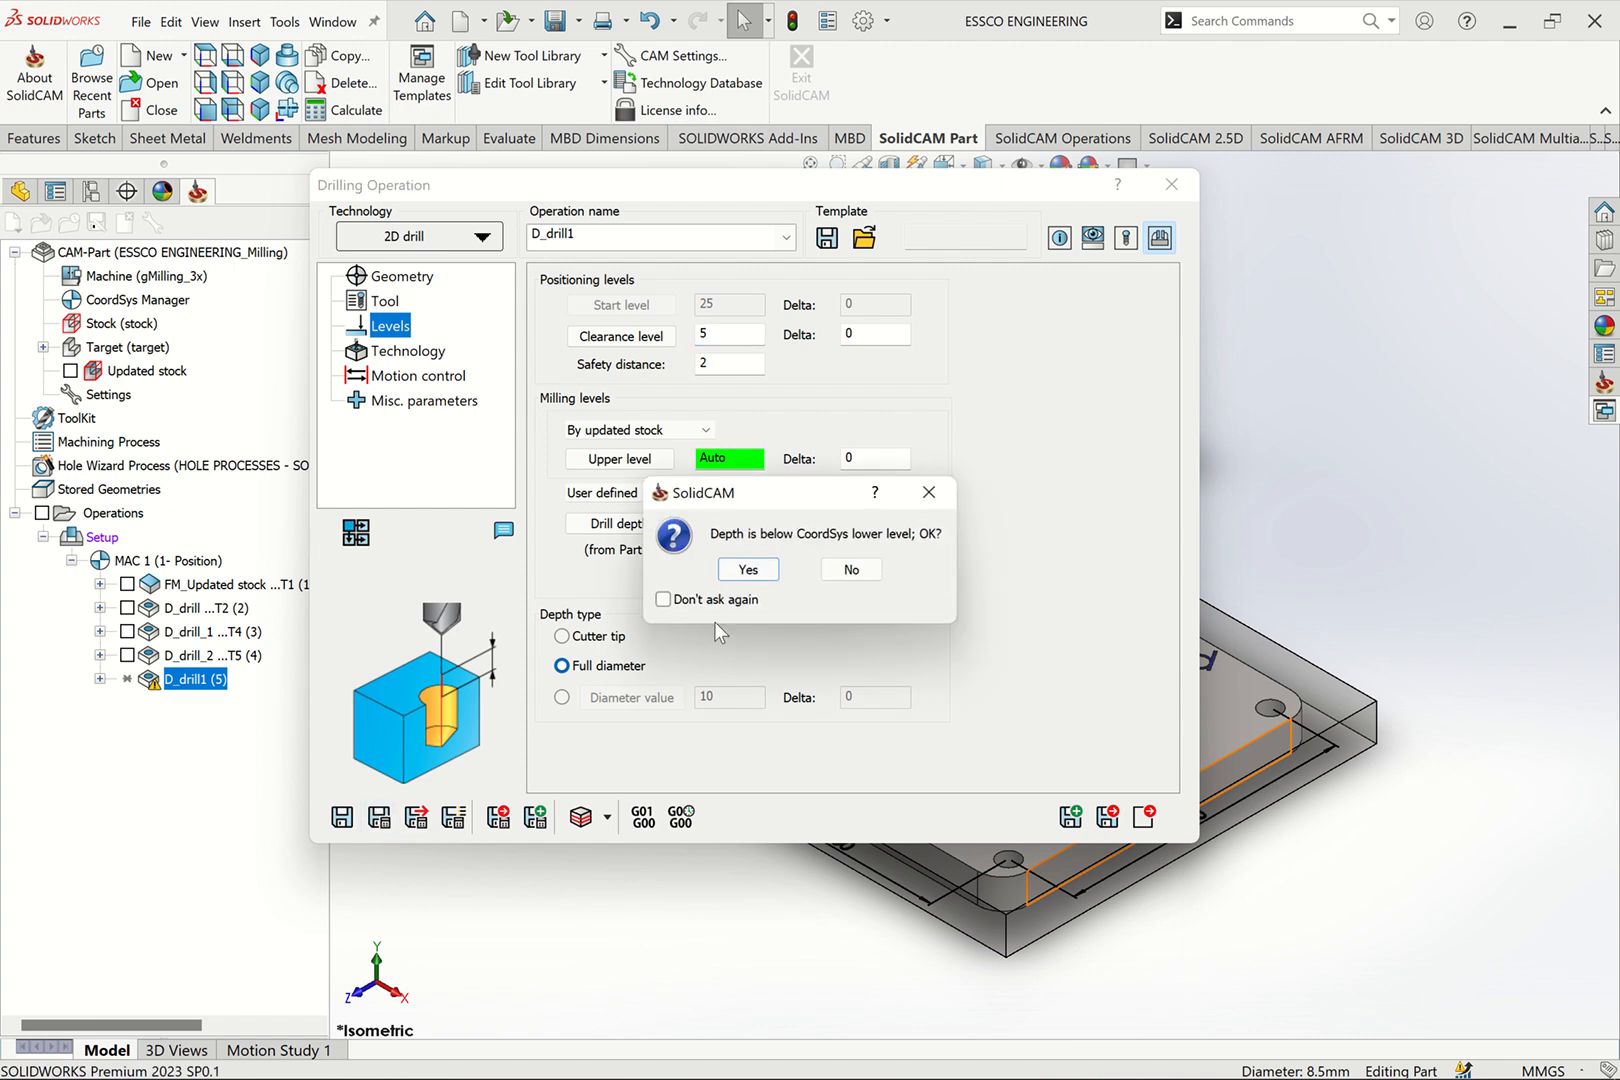
{"action": "left_click", "coordinate": [758, 572]}
{"action": "left_click", "coordinate": [777, 573]}
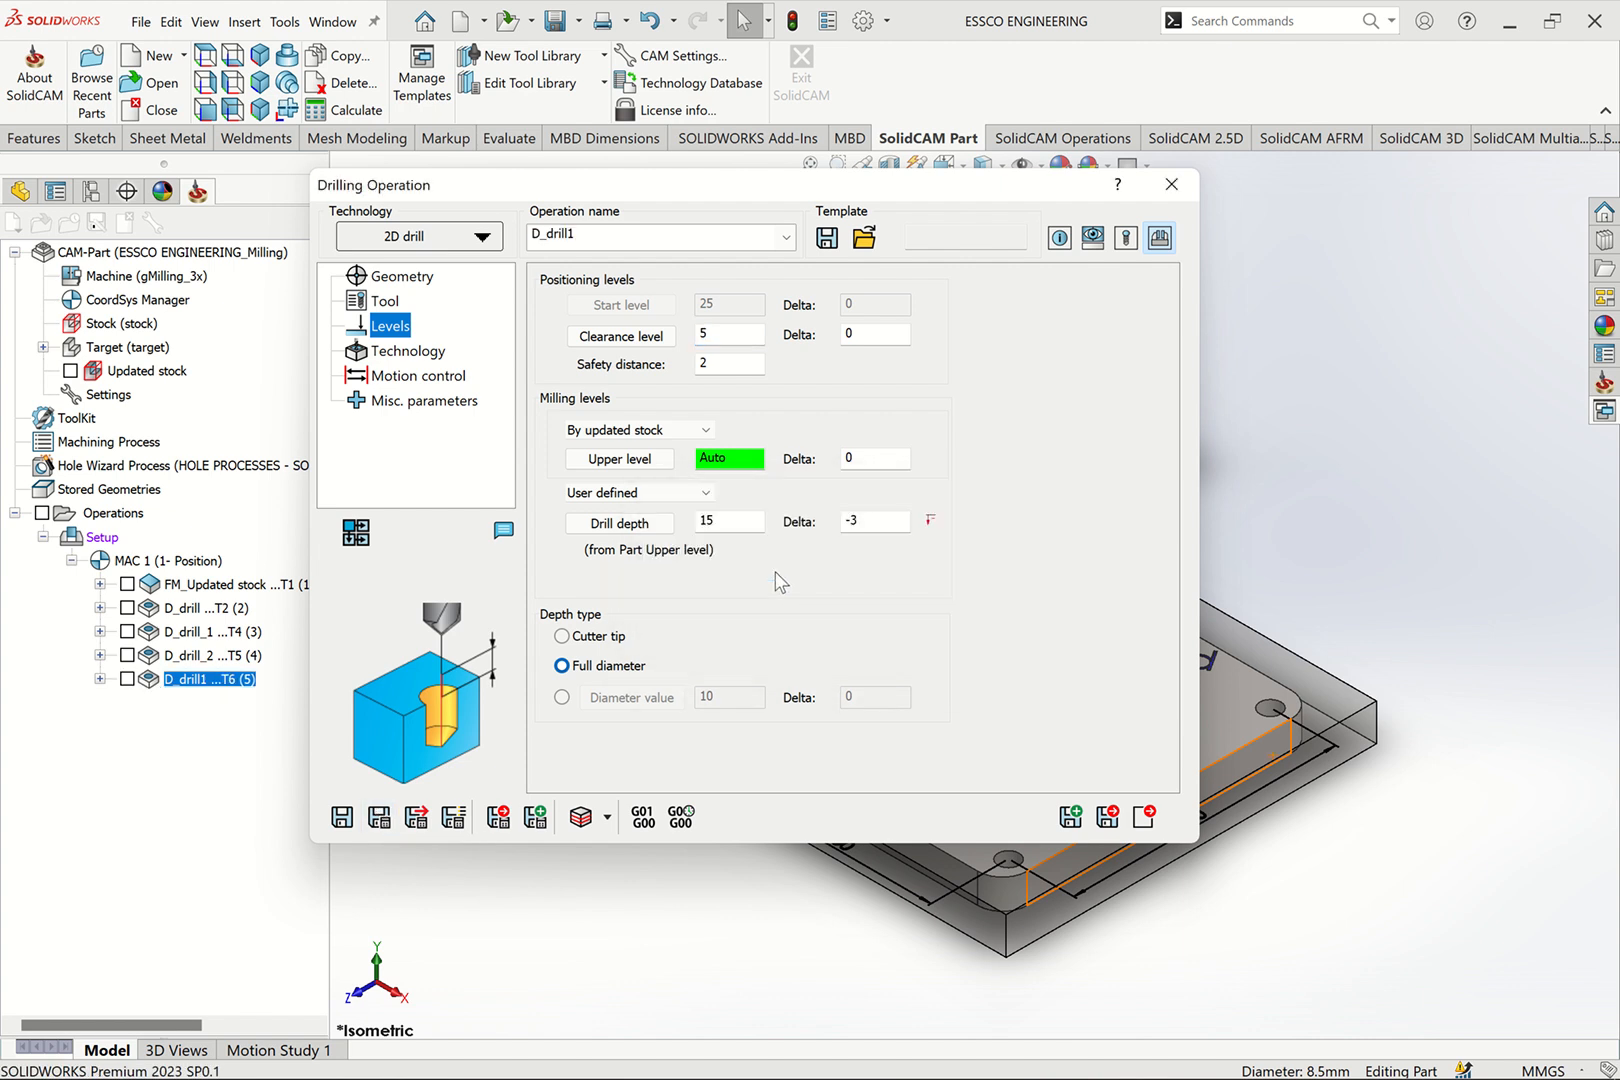
Simulate the tapping operation in SolidVerify, accepting the depth below the CoordSys lower level, and close the simulation and the operation
{"action": "left_click", "coordinate": [589, 817]}
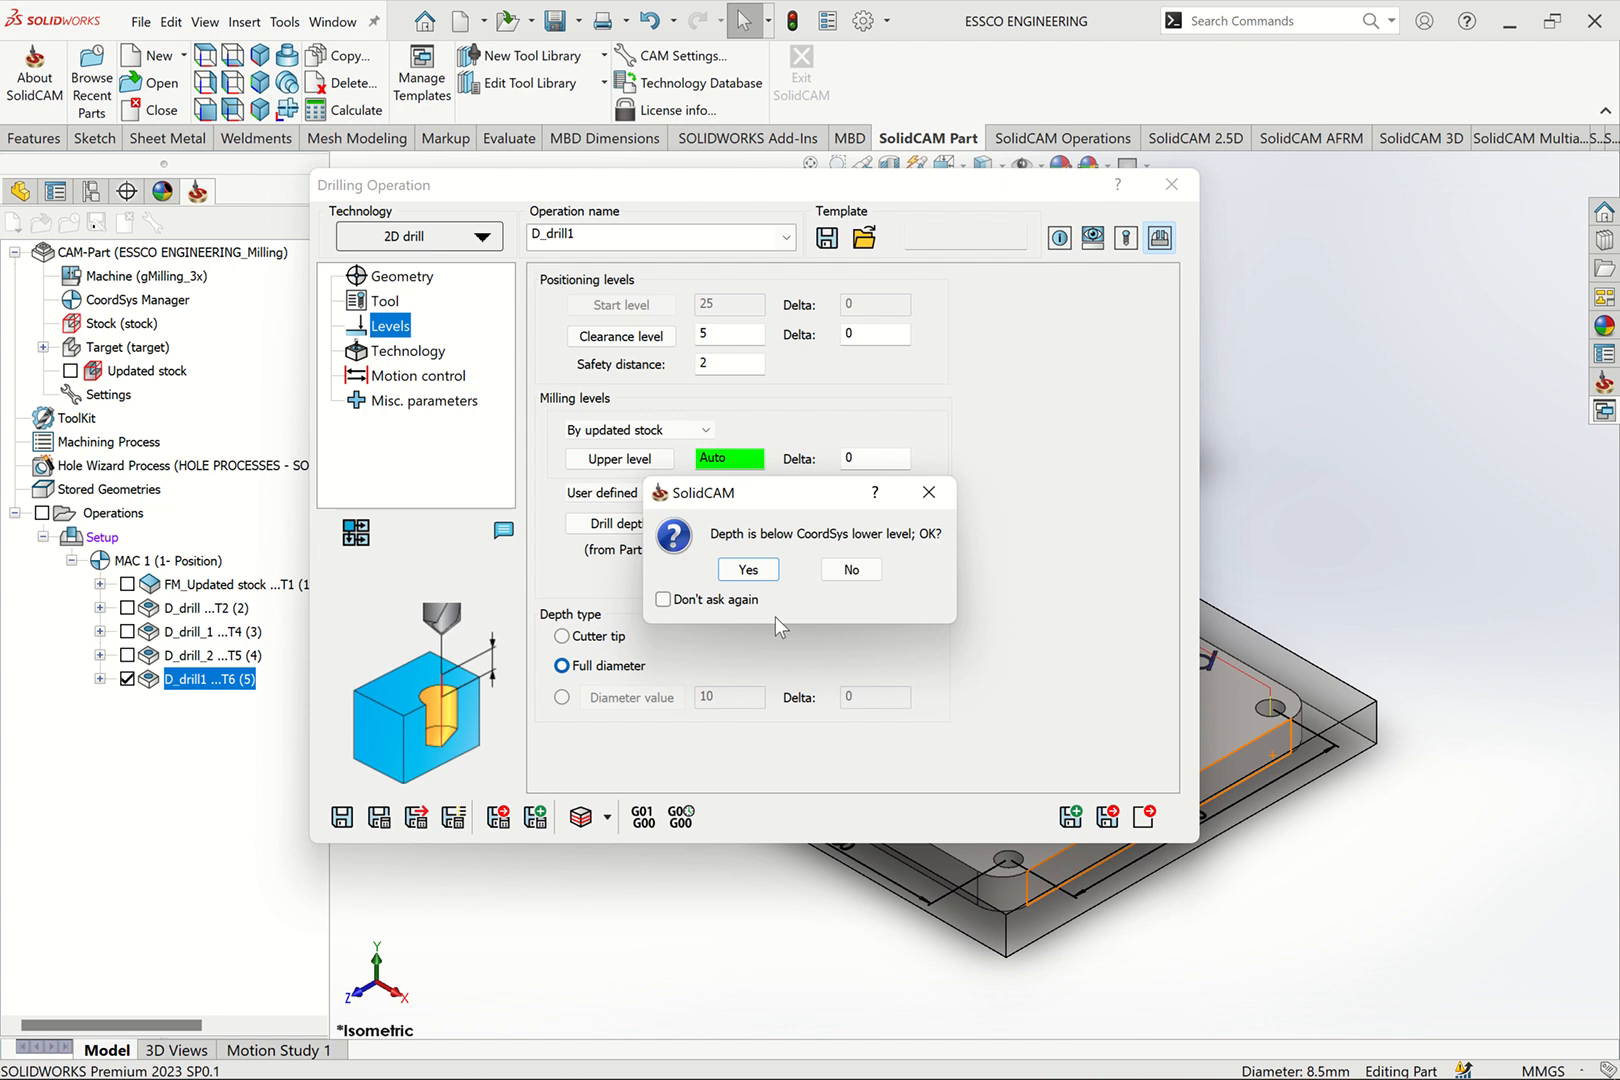
{"action": "left_click", "coordinate": [756, 570]}
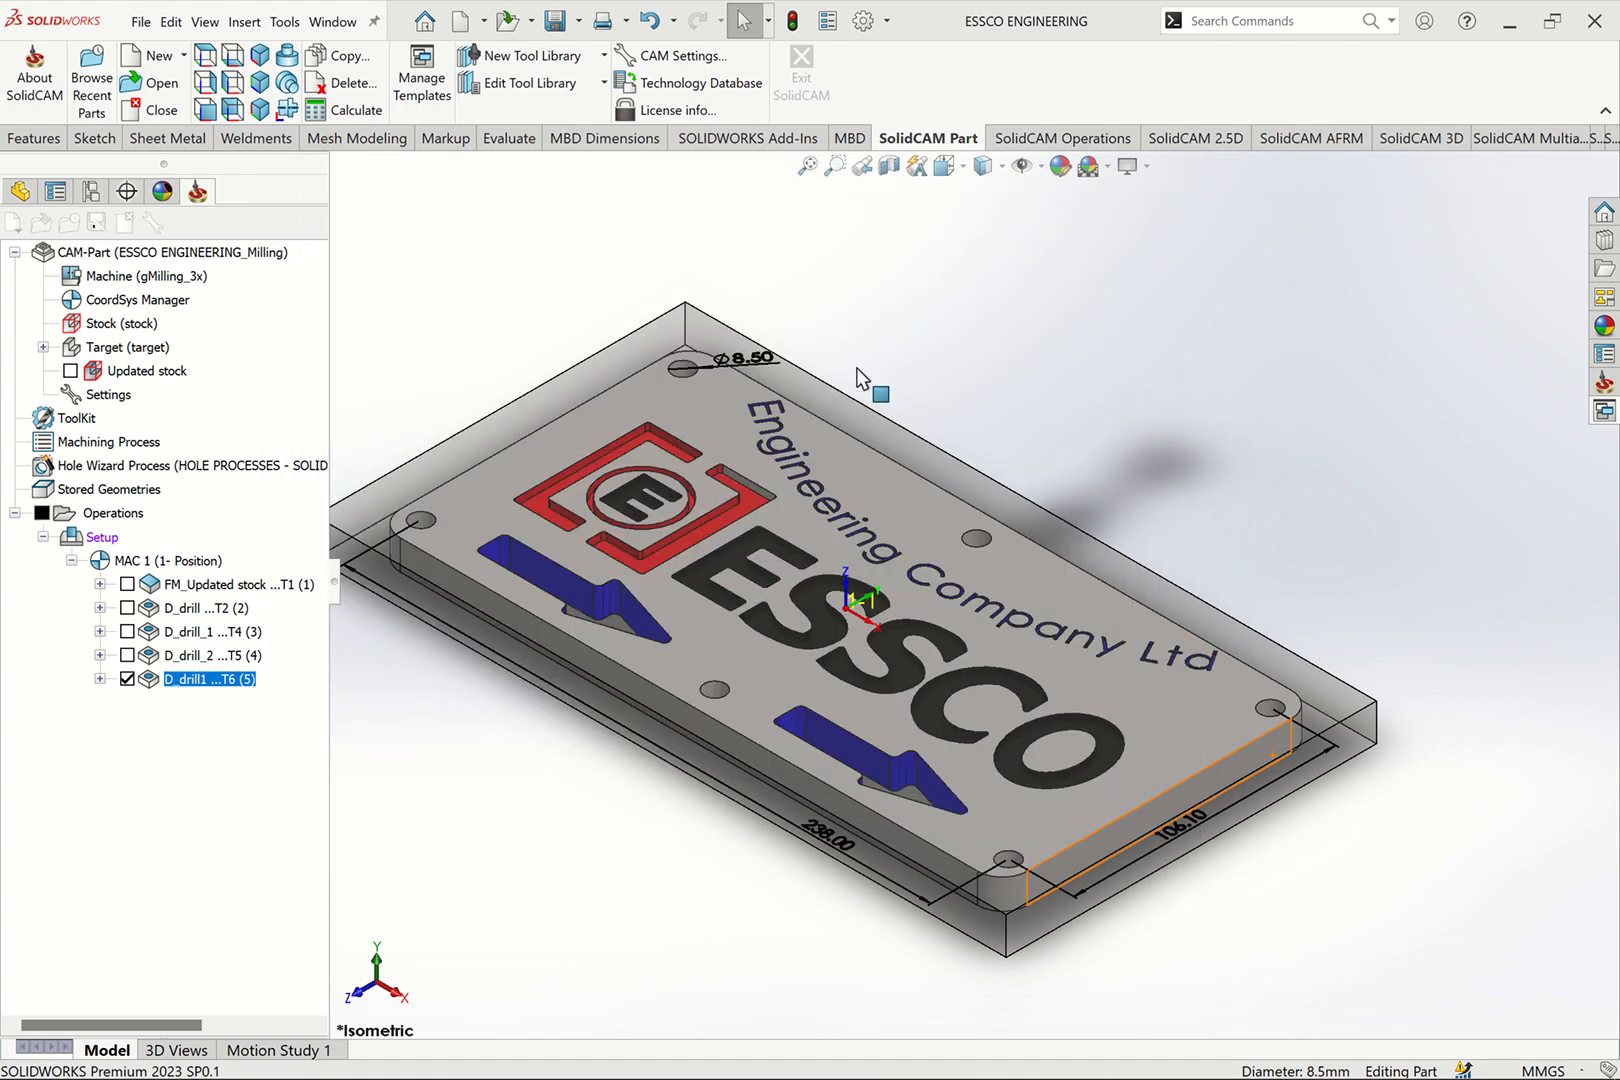
{"action": "left_click", "coordinate": [1421, 144]}
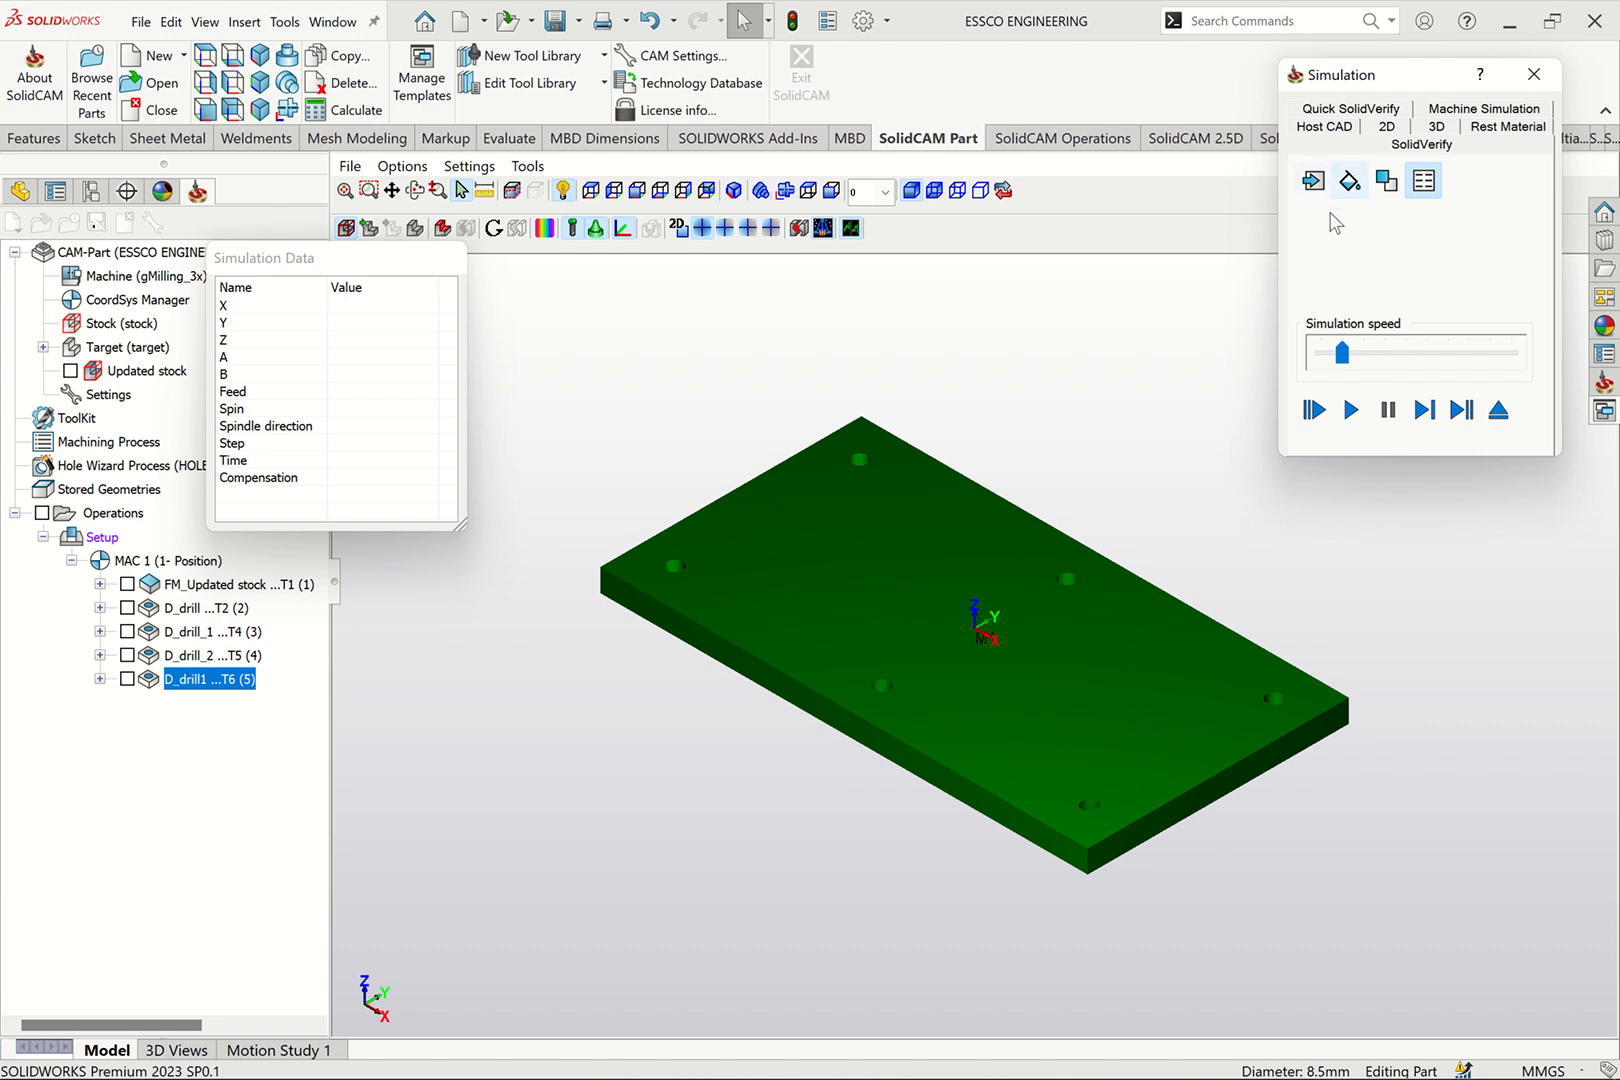
{"action": "left_click", "coordinate": [1351, 410]}
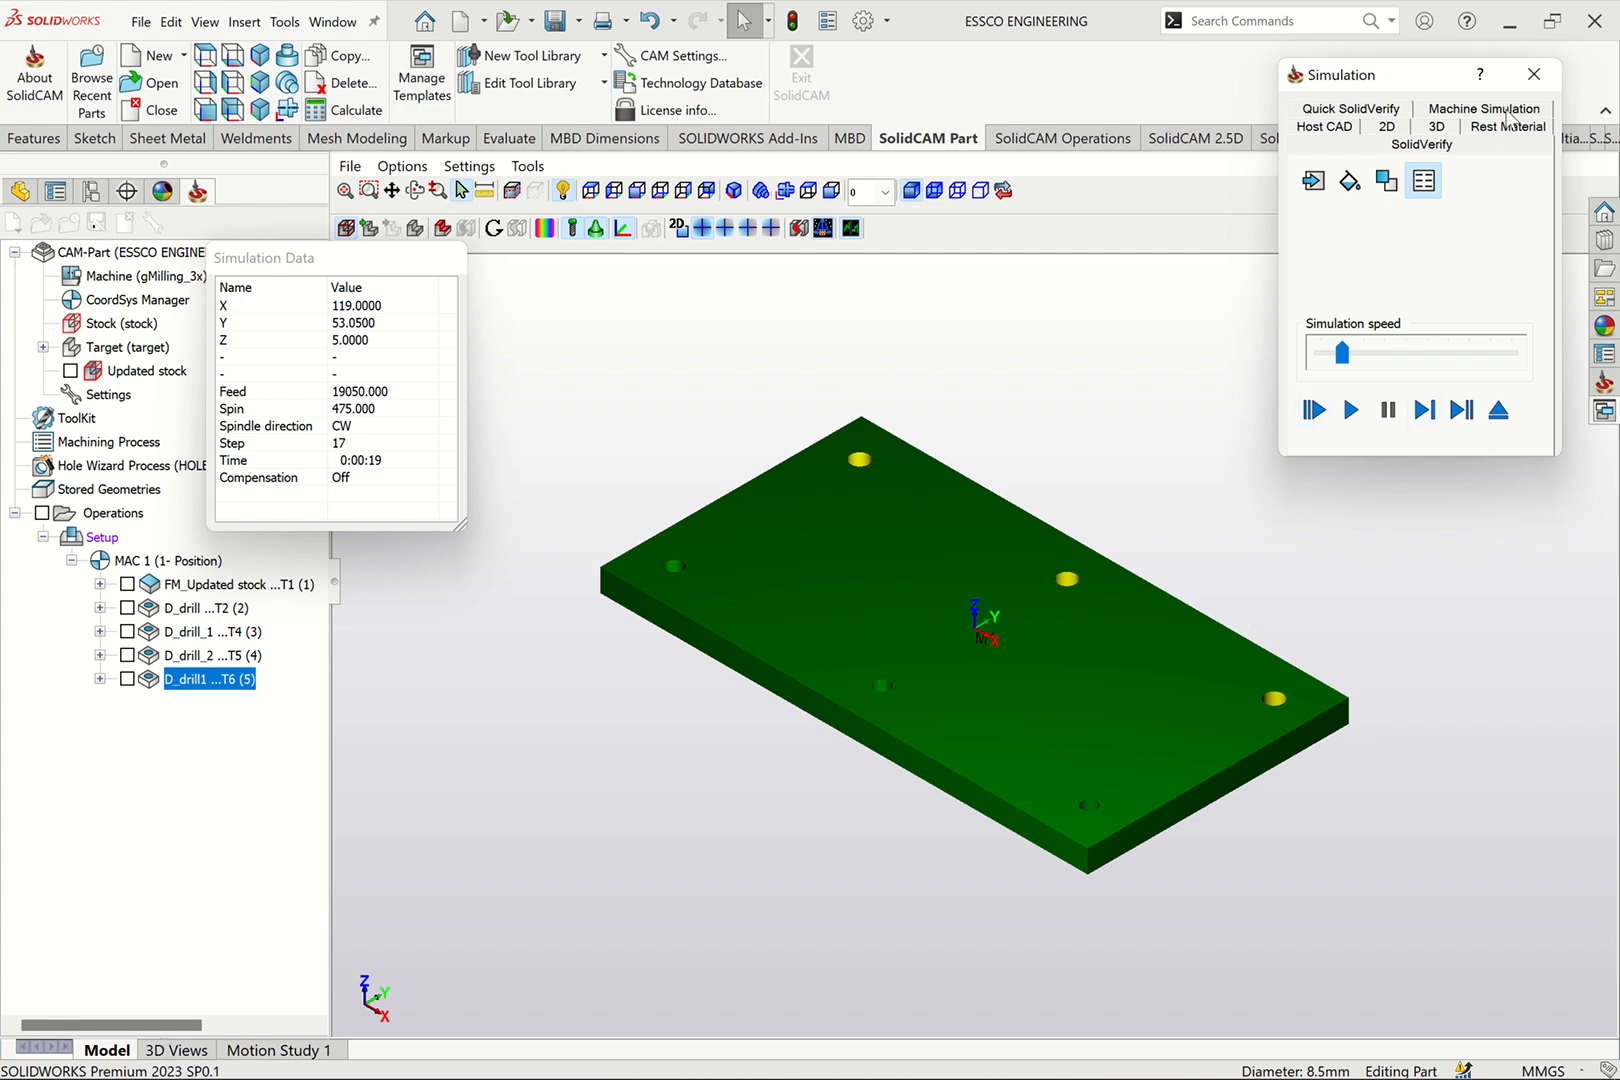
{"action": "left_click", "coordinate": [1533, 74]}
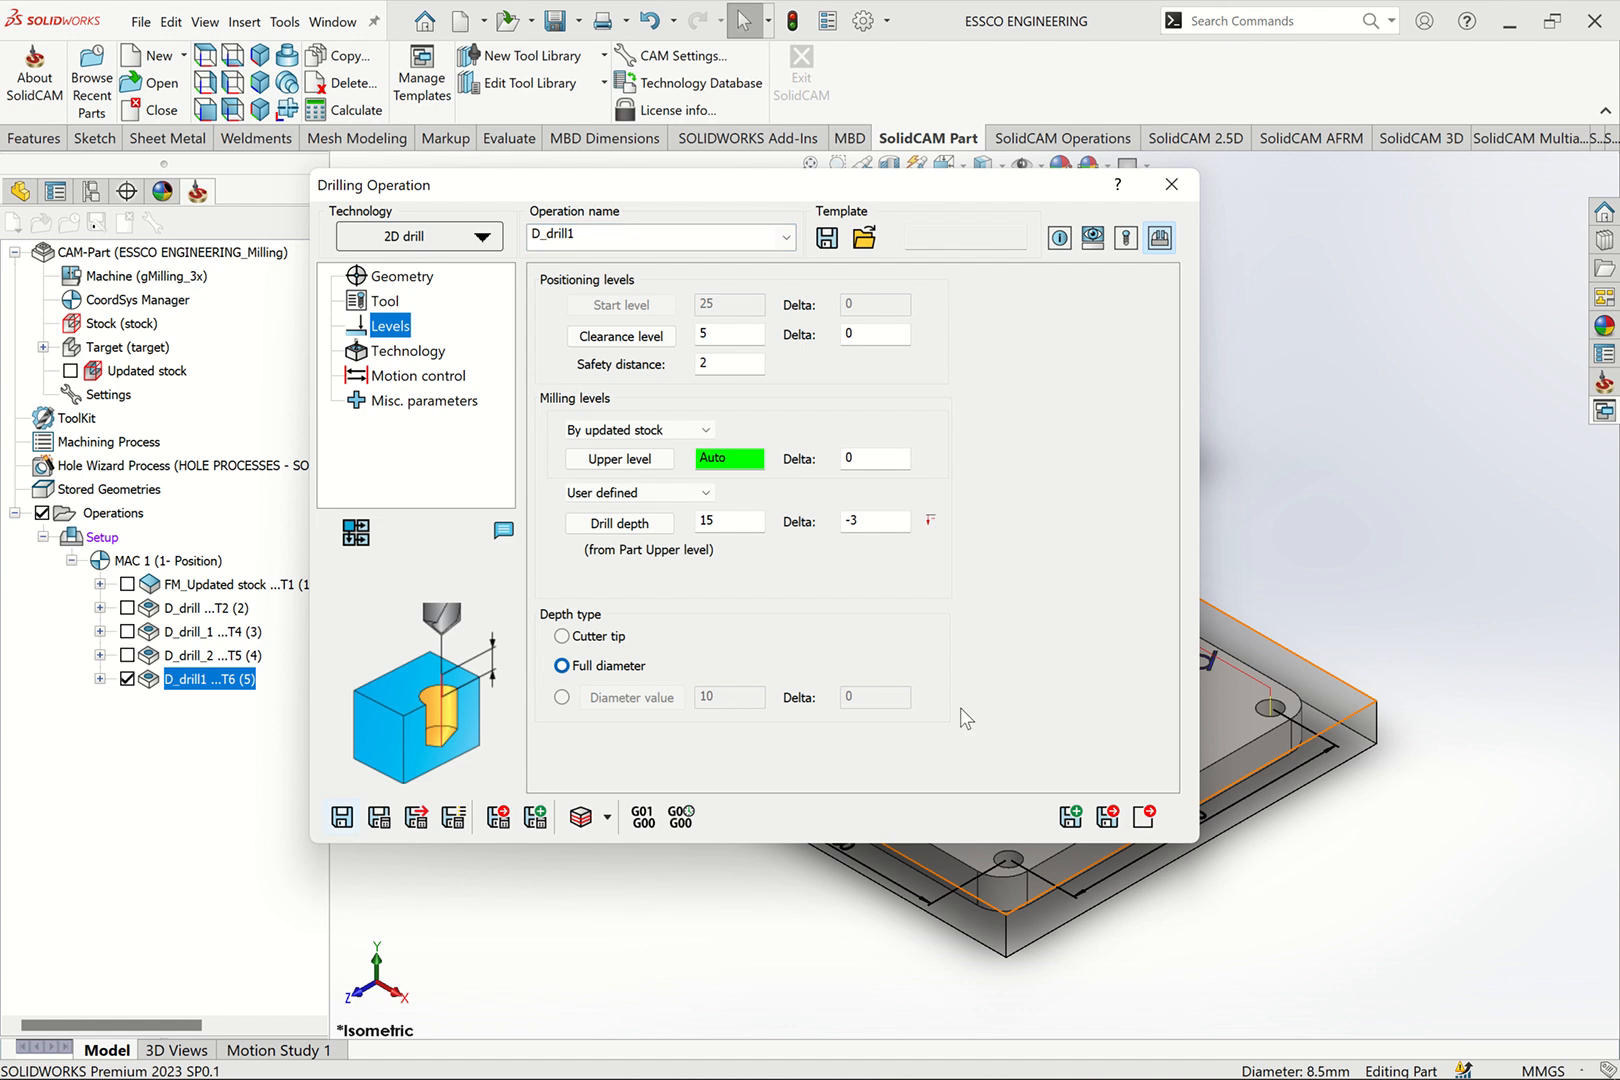
{"action": "left_click", "coordinate": [1143, 817]}
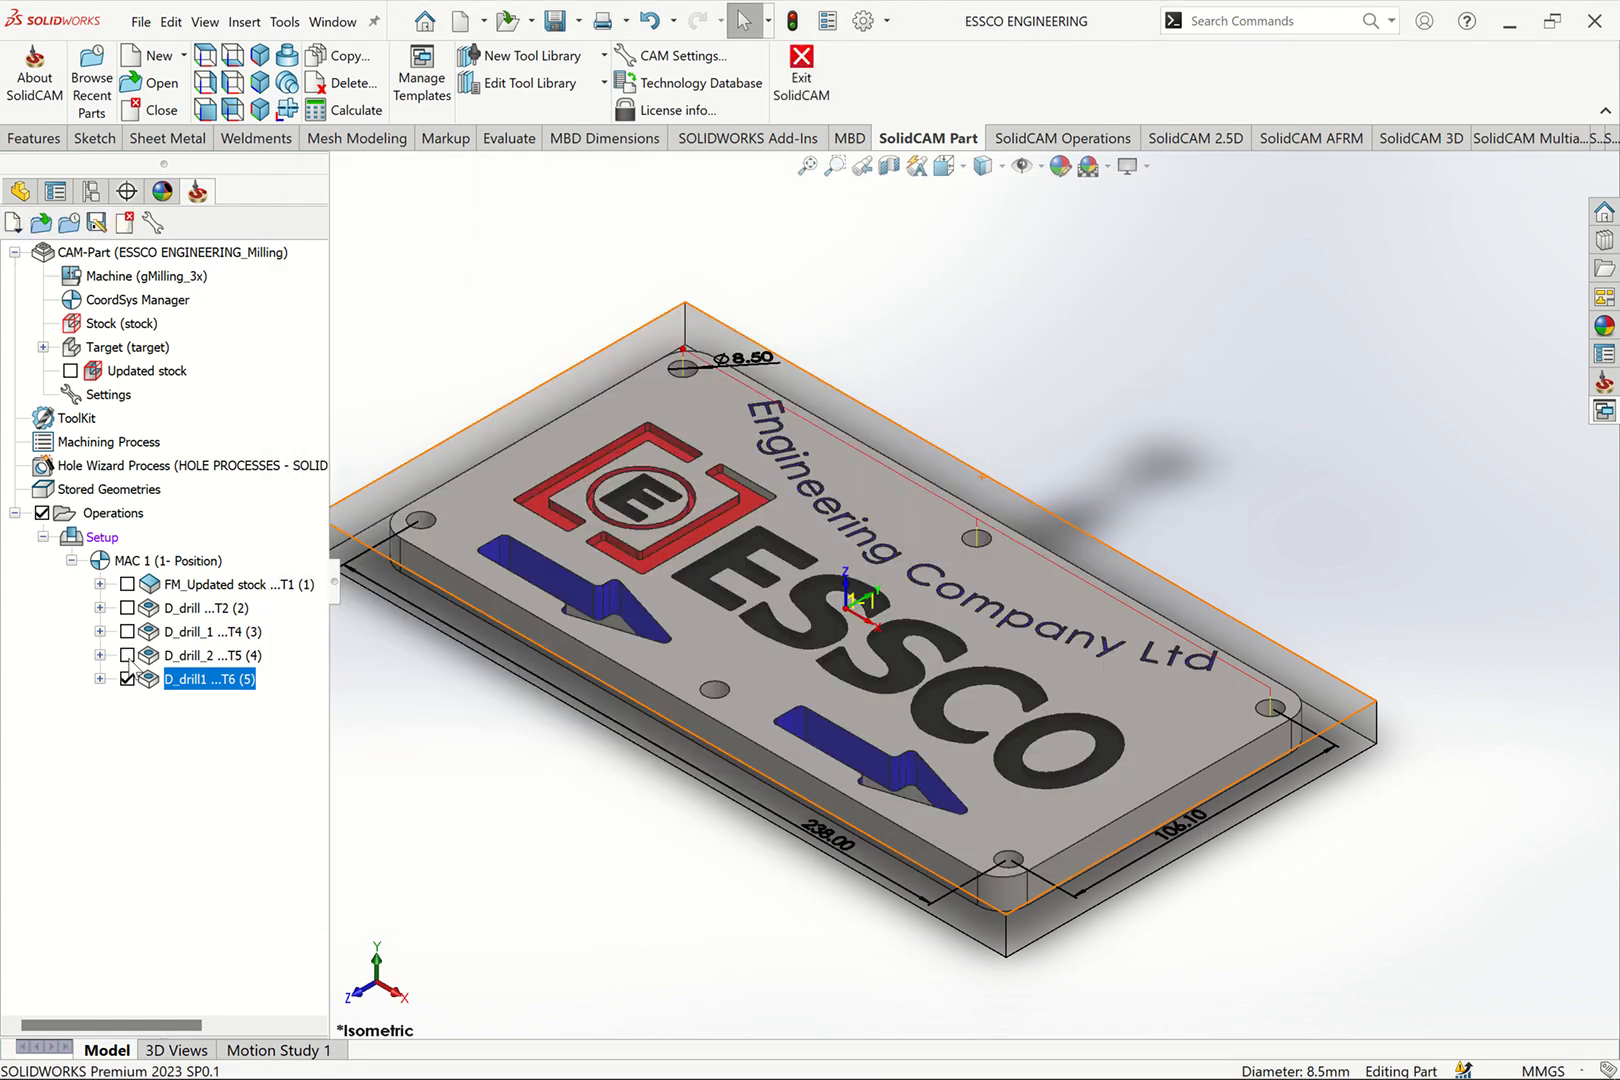
Hide the tool path of the last drilling operation and rename that operation as Tapping
{"action": "left_click", "coordinate": [127, 679]}
{"action": "right_click", "coordinate": [216, 687]}
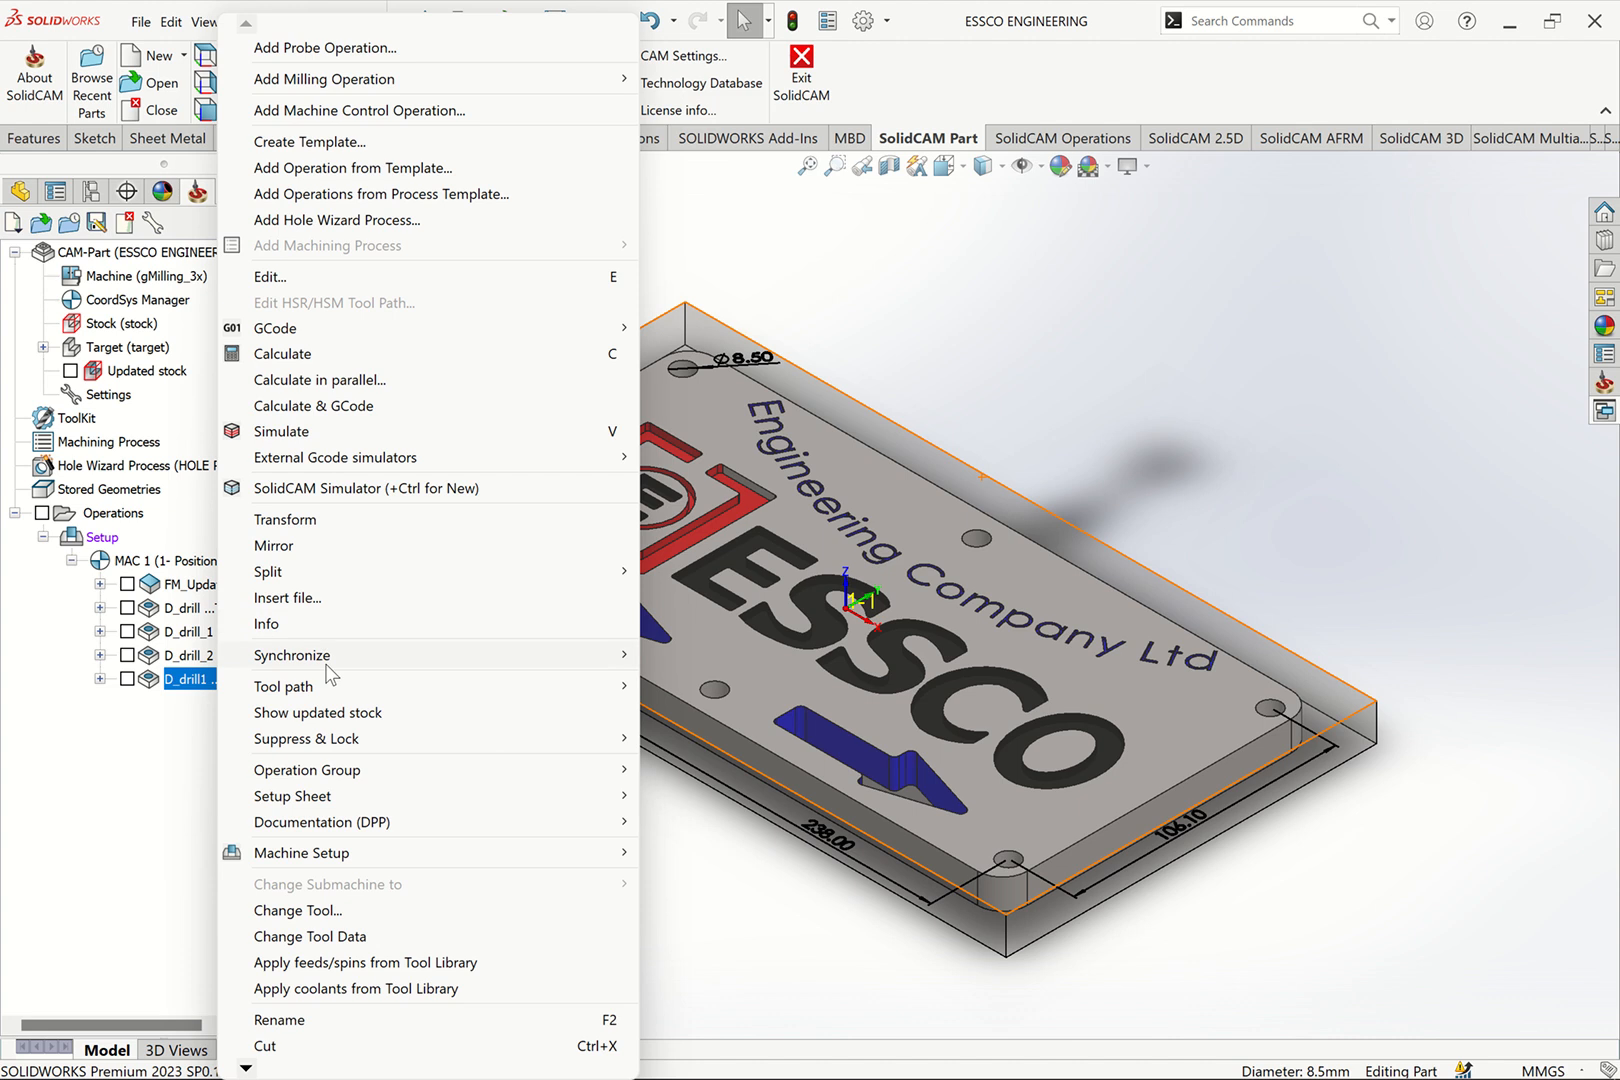
{"action": "left_click", "coordinate": [281, 1020]}
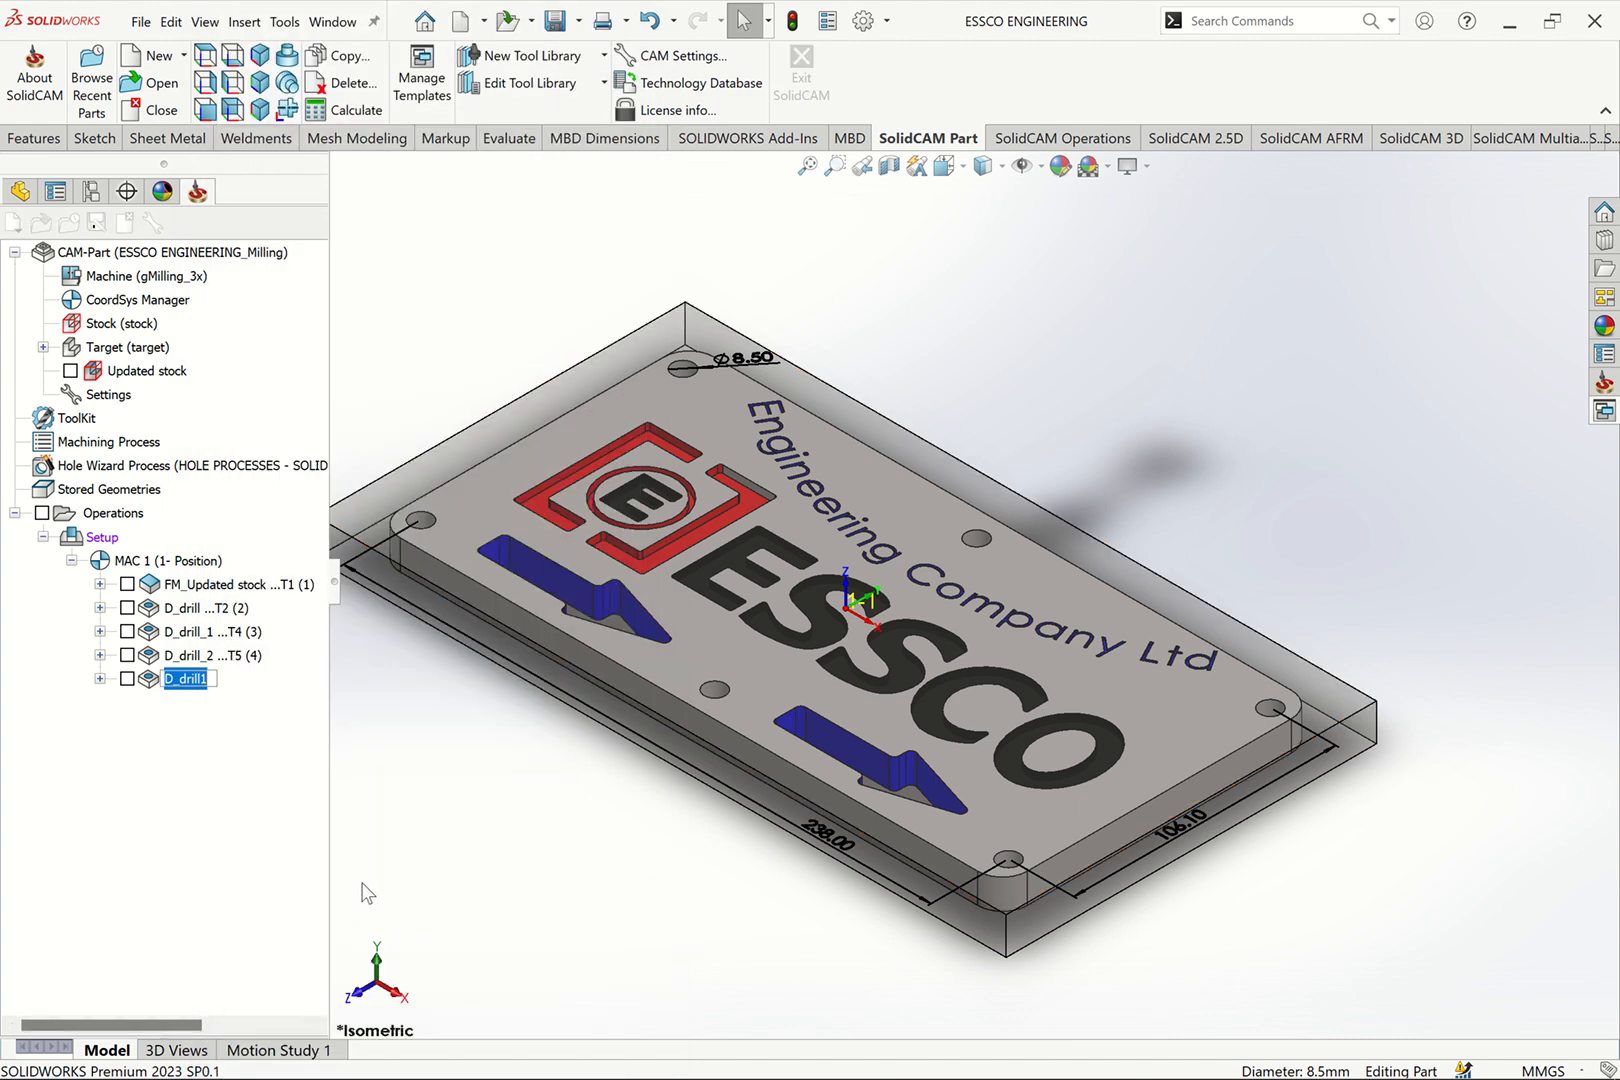
{"action": "type", "text": "Tapping"}
{"action": "key", "text": "Return"}
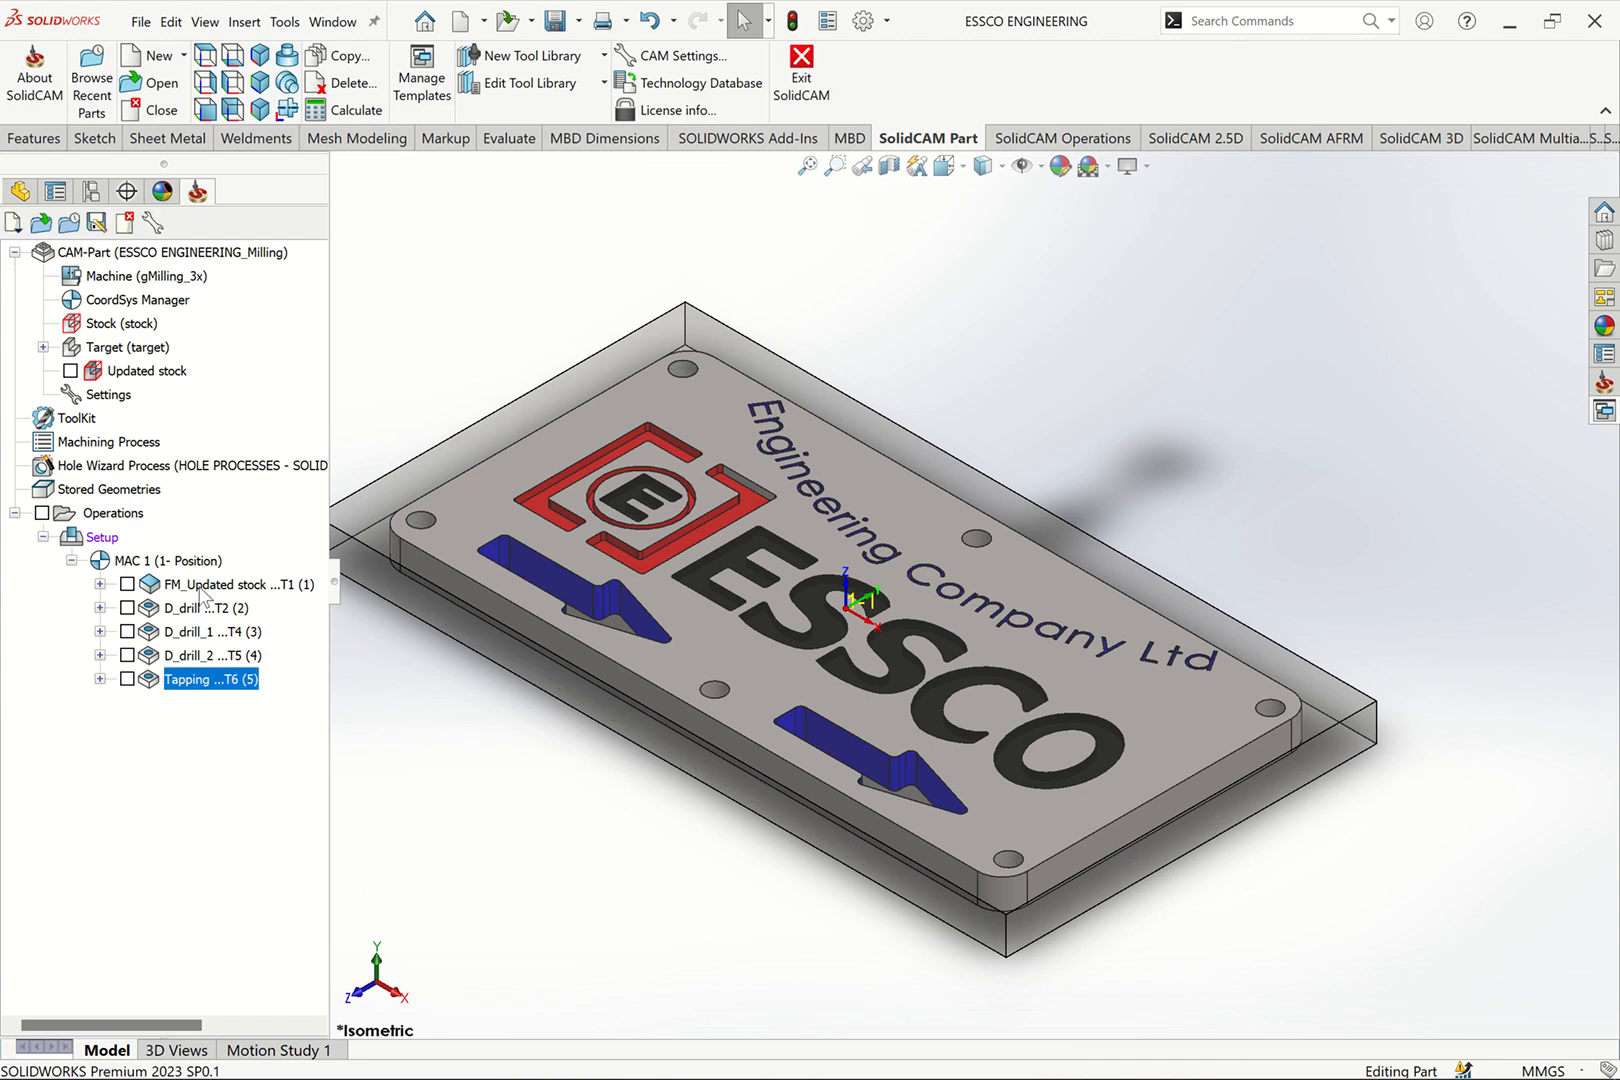
Rename the face milling operation as Facing and the T2 drilling operation as Centring
{"action": "right_click", "coordinate": [203, 596]}
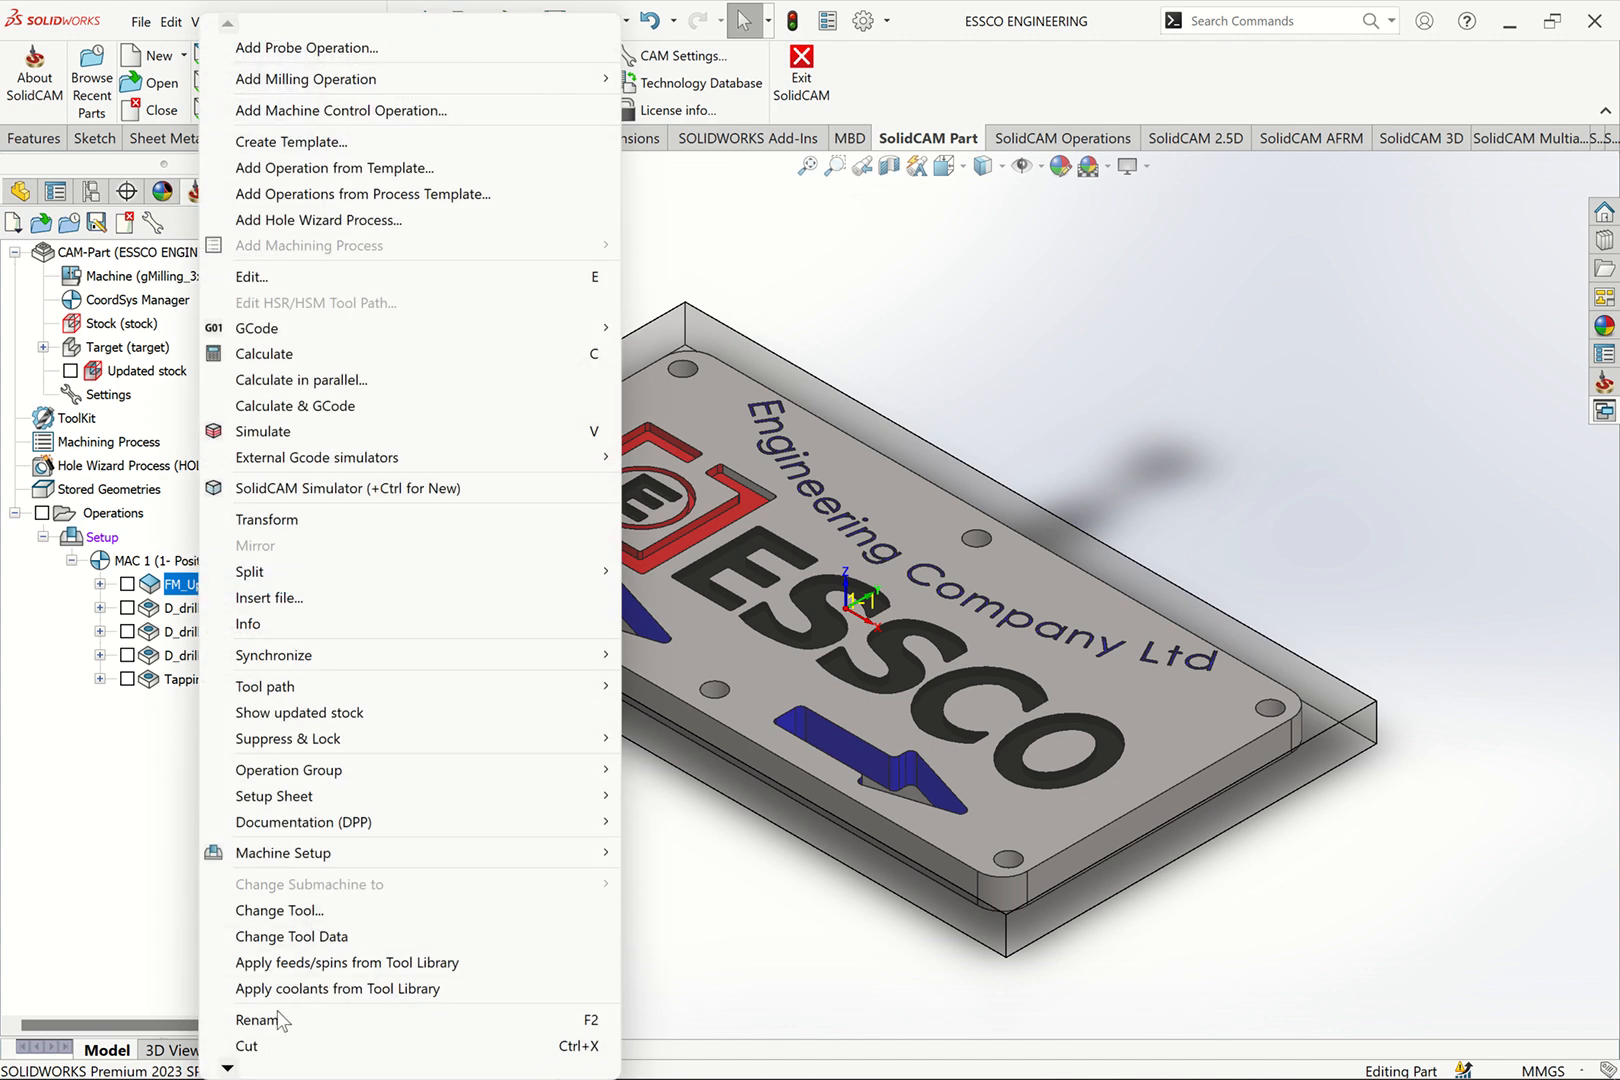
{"action": "left_click", "coordinate": [258, 1019]}
{"action": "type", "text": "Facing"}
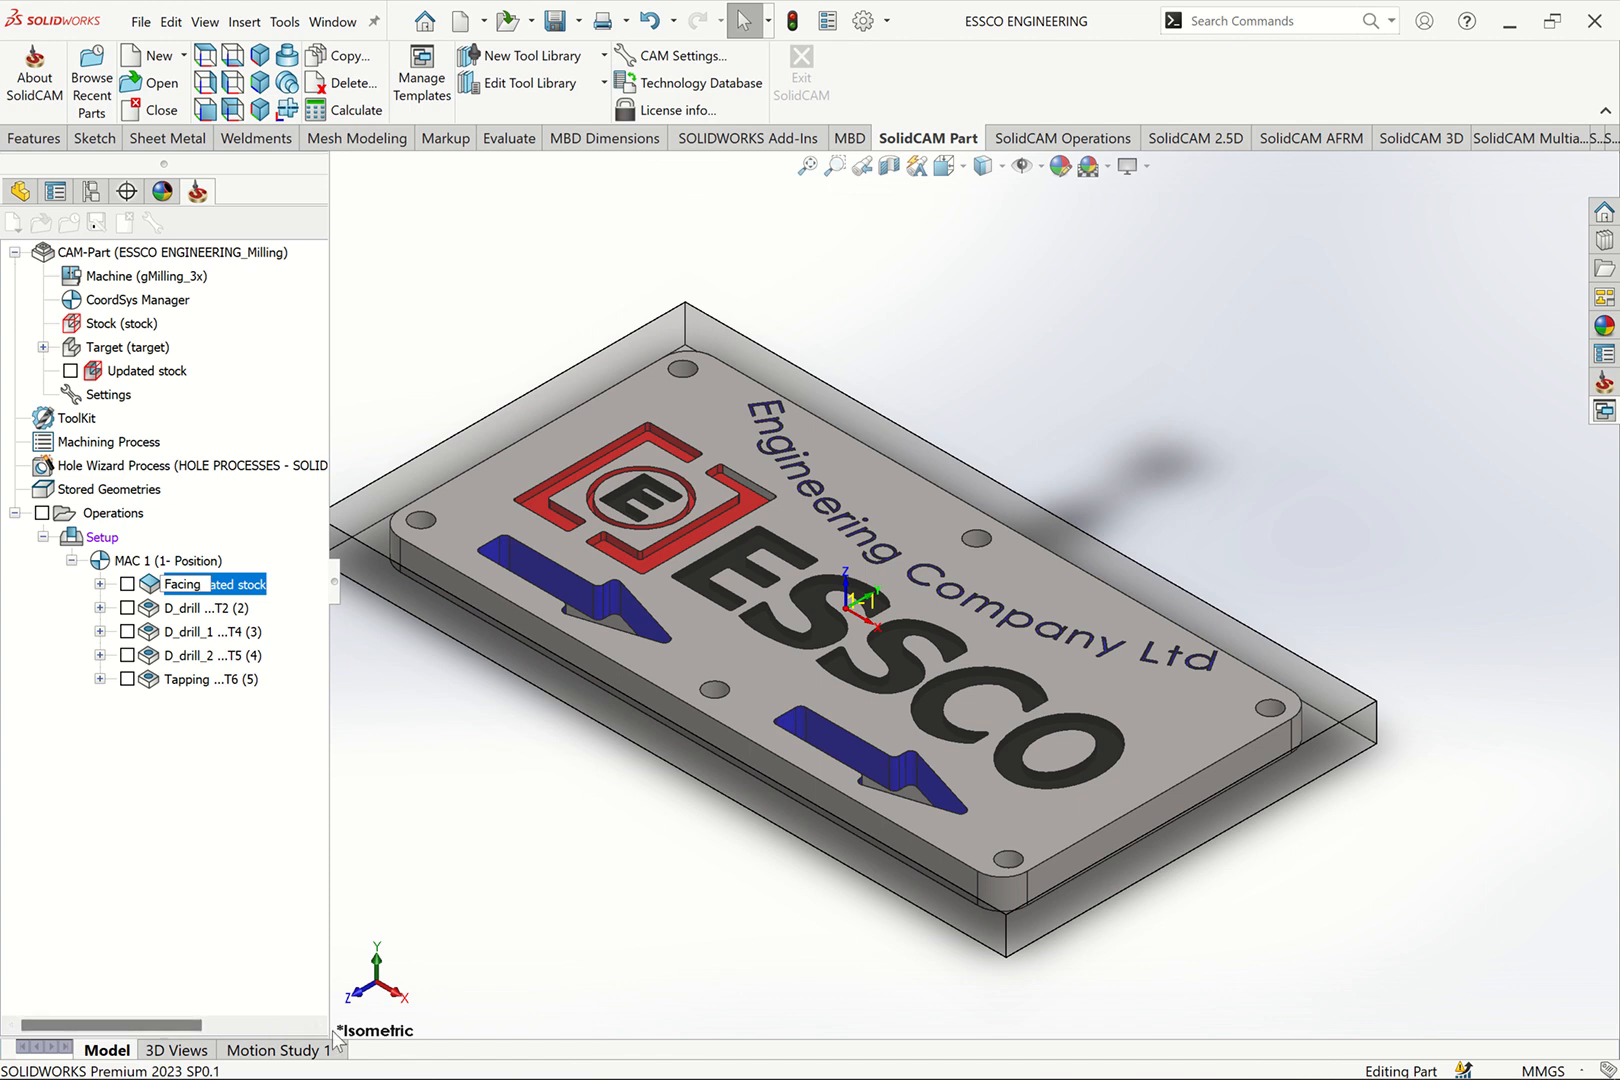
{"action": "left_click", "coordinate": [387, 704]}
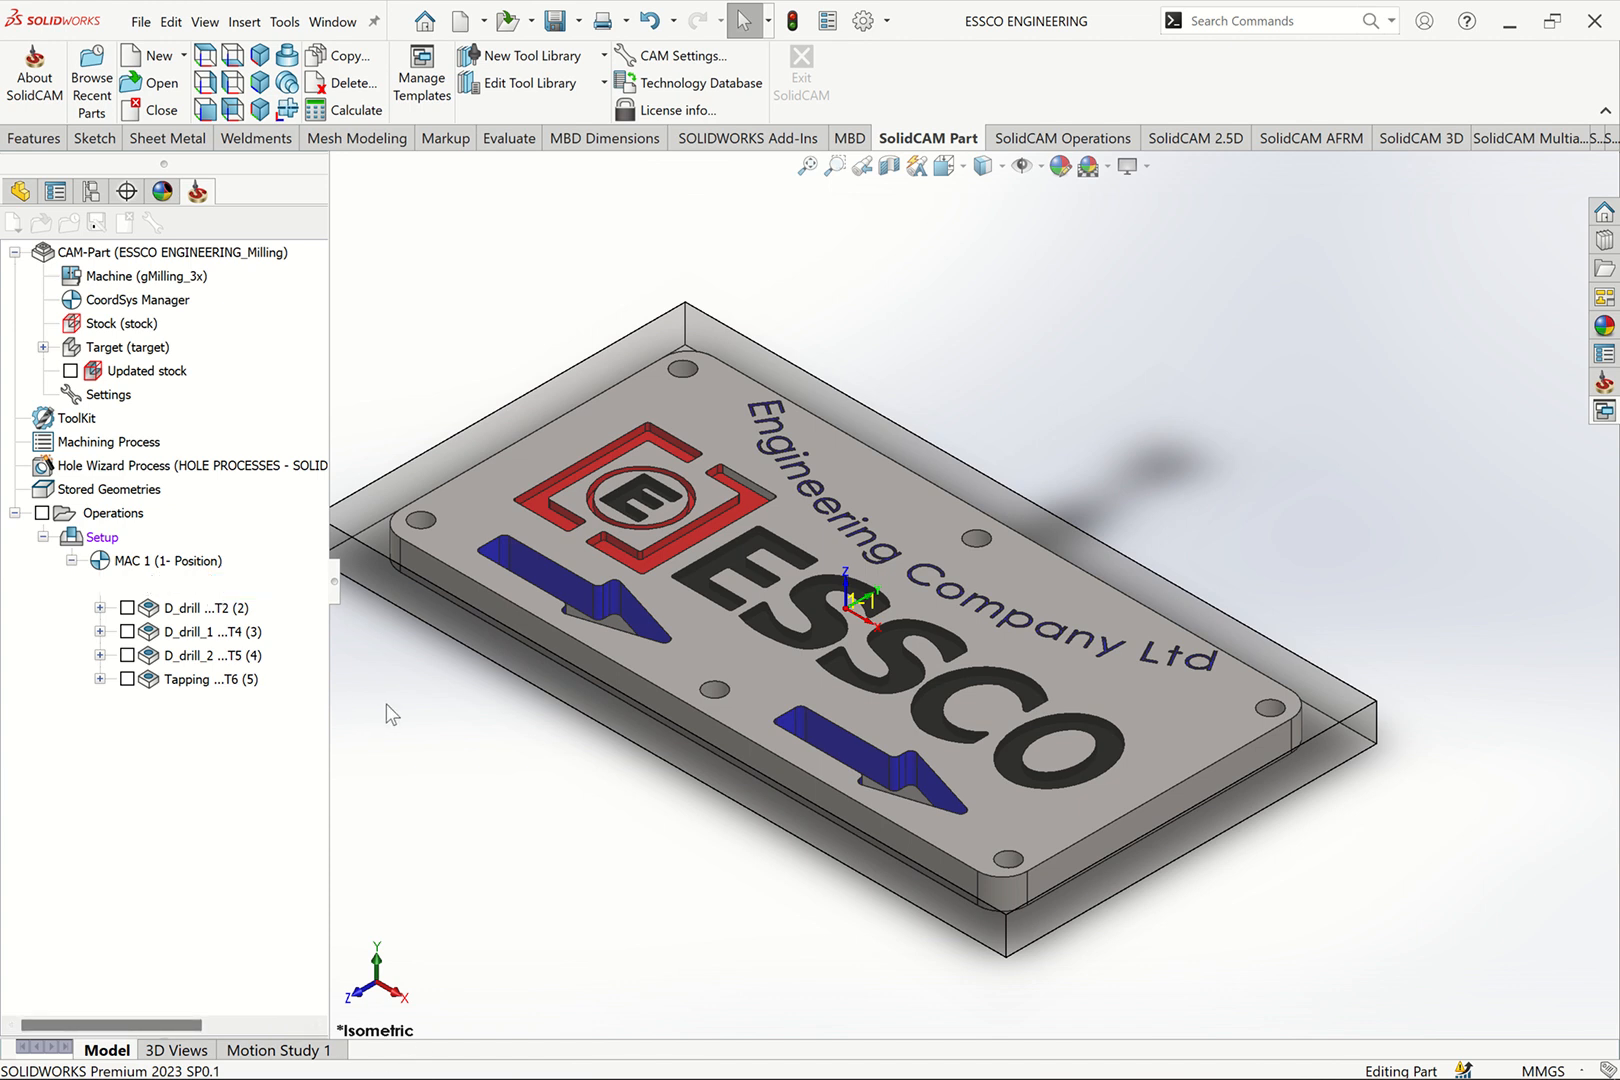
{"action": "left_click", "coordinate": [194, 610]}
{"action": "left_click", "coordinate": [194, 612]}
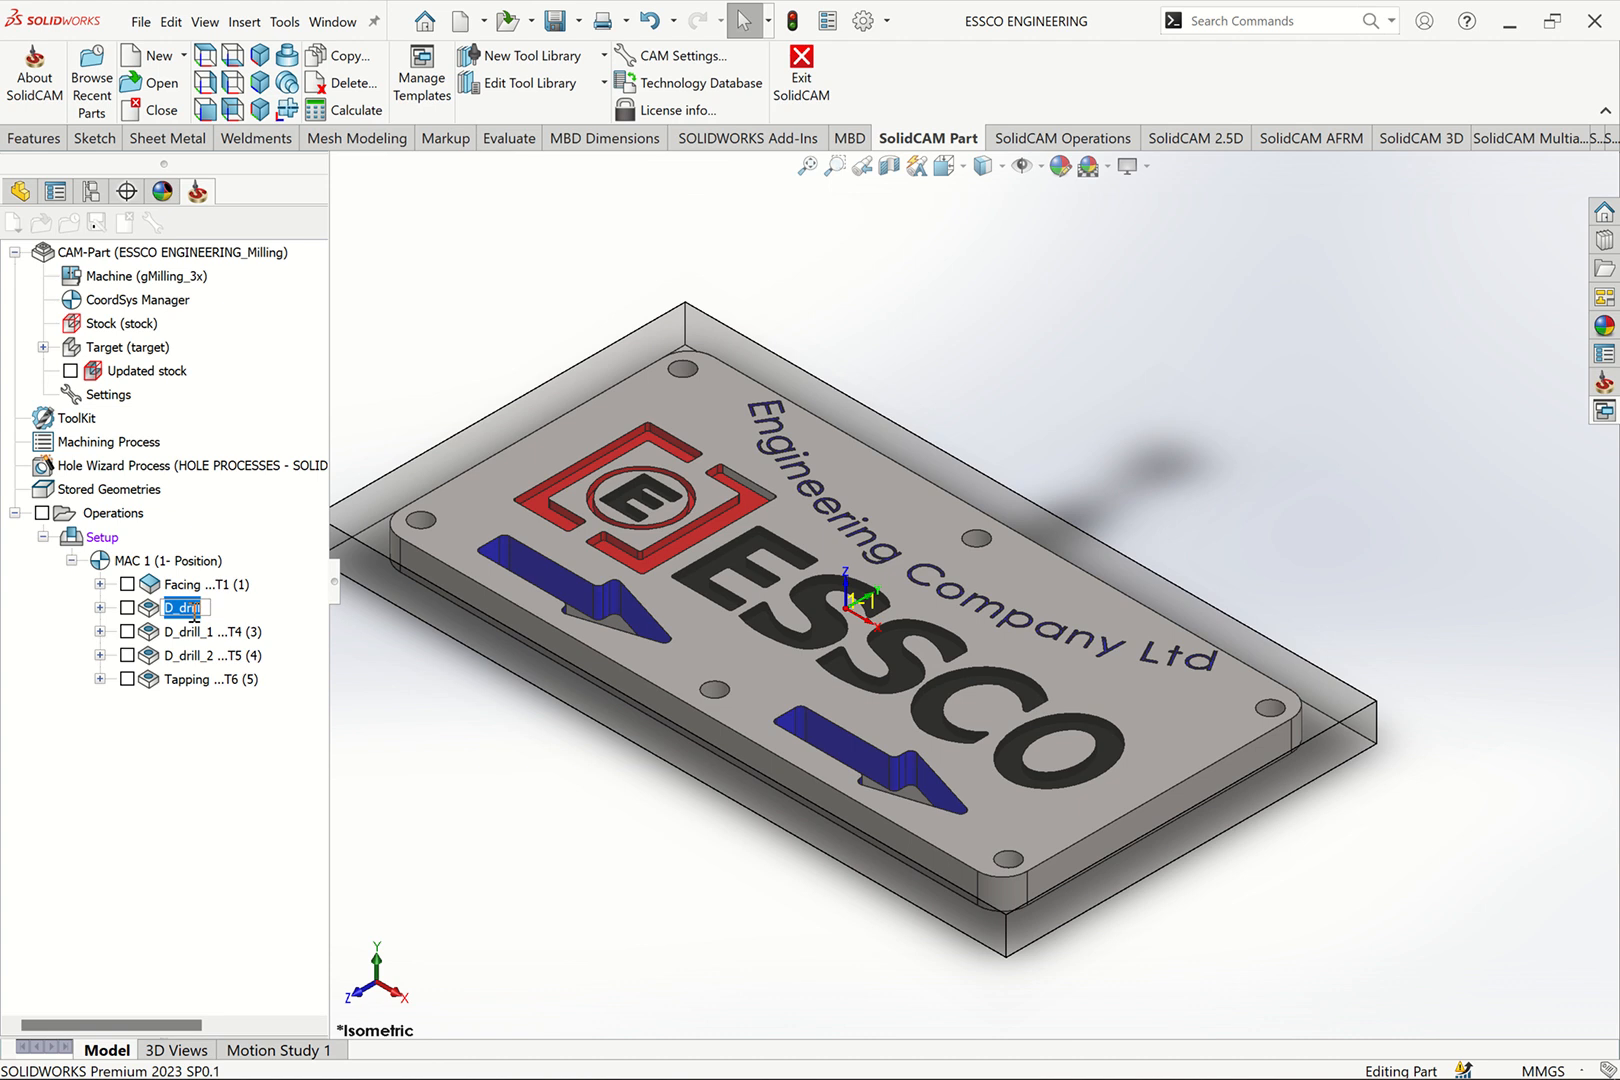
{"action": "type", "text": "Centring ...T2 (2"}
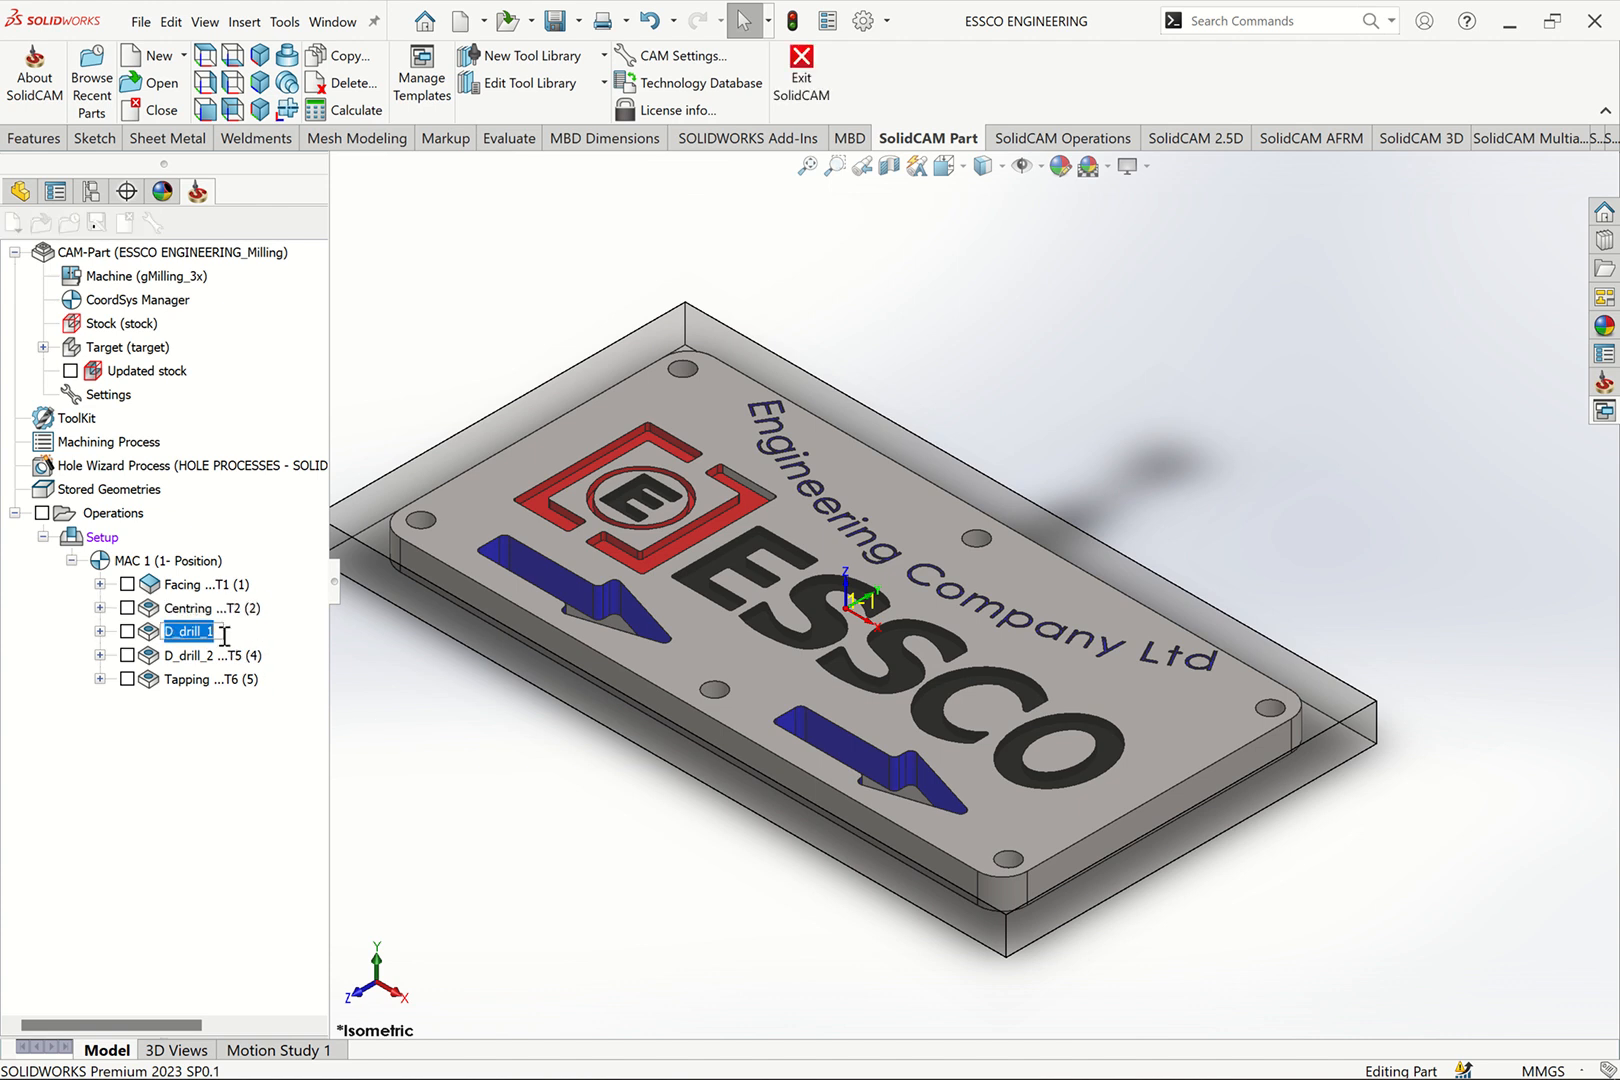
Rename the T4 drilling operation as Drill-6 and the T5 drilling operation as Drill-8.5
{"action": "type", "text": "Dri"}
{"action": "type", "text": "lling"}
{"action": "key", "text": "Return"}
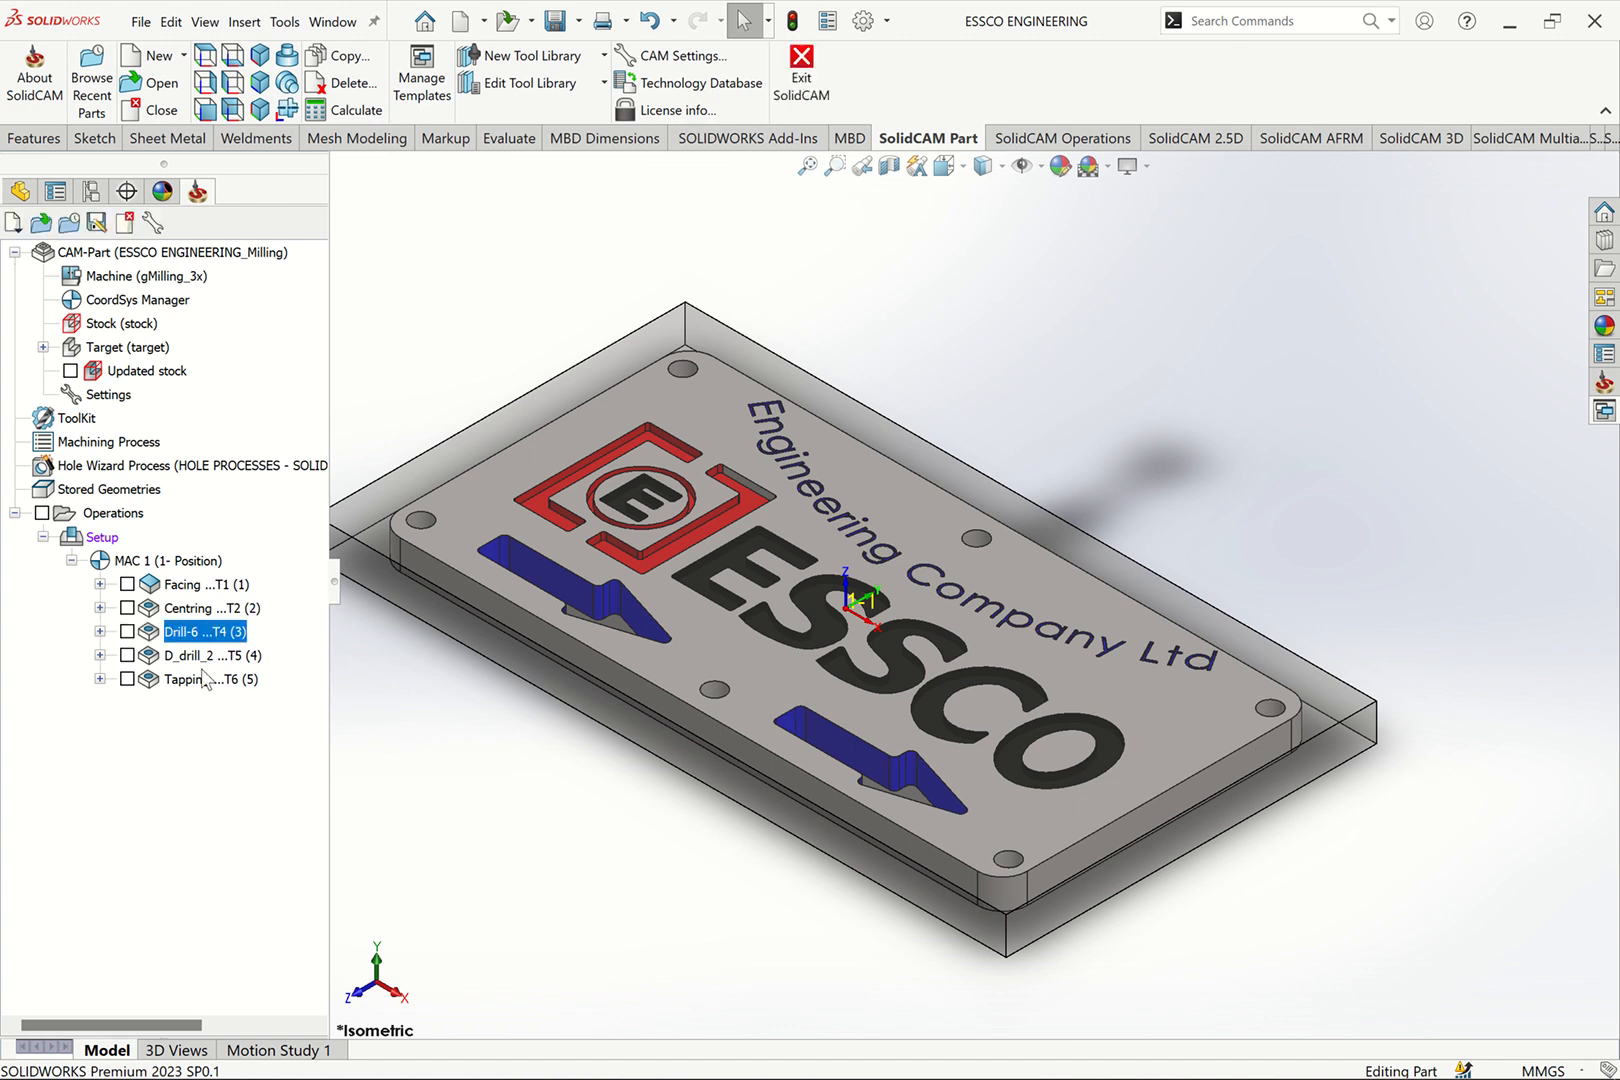
{"action": "left_click", "coordinate": [190, 655]}
{"action": "left_click", "coordinate": [193, 655]}
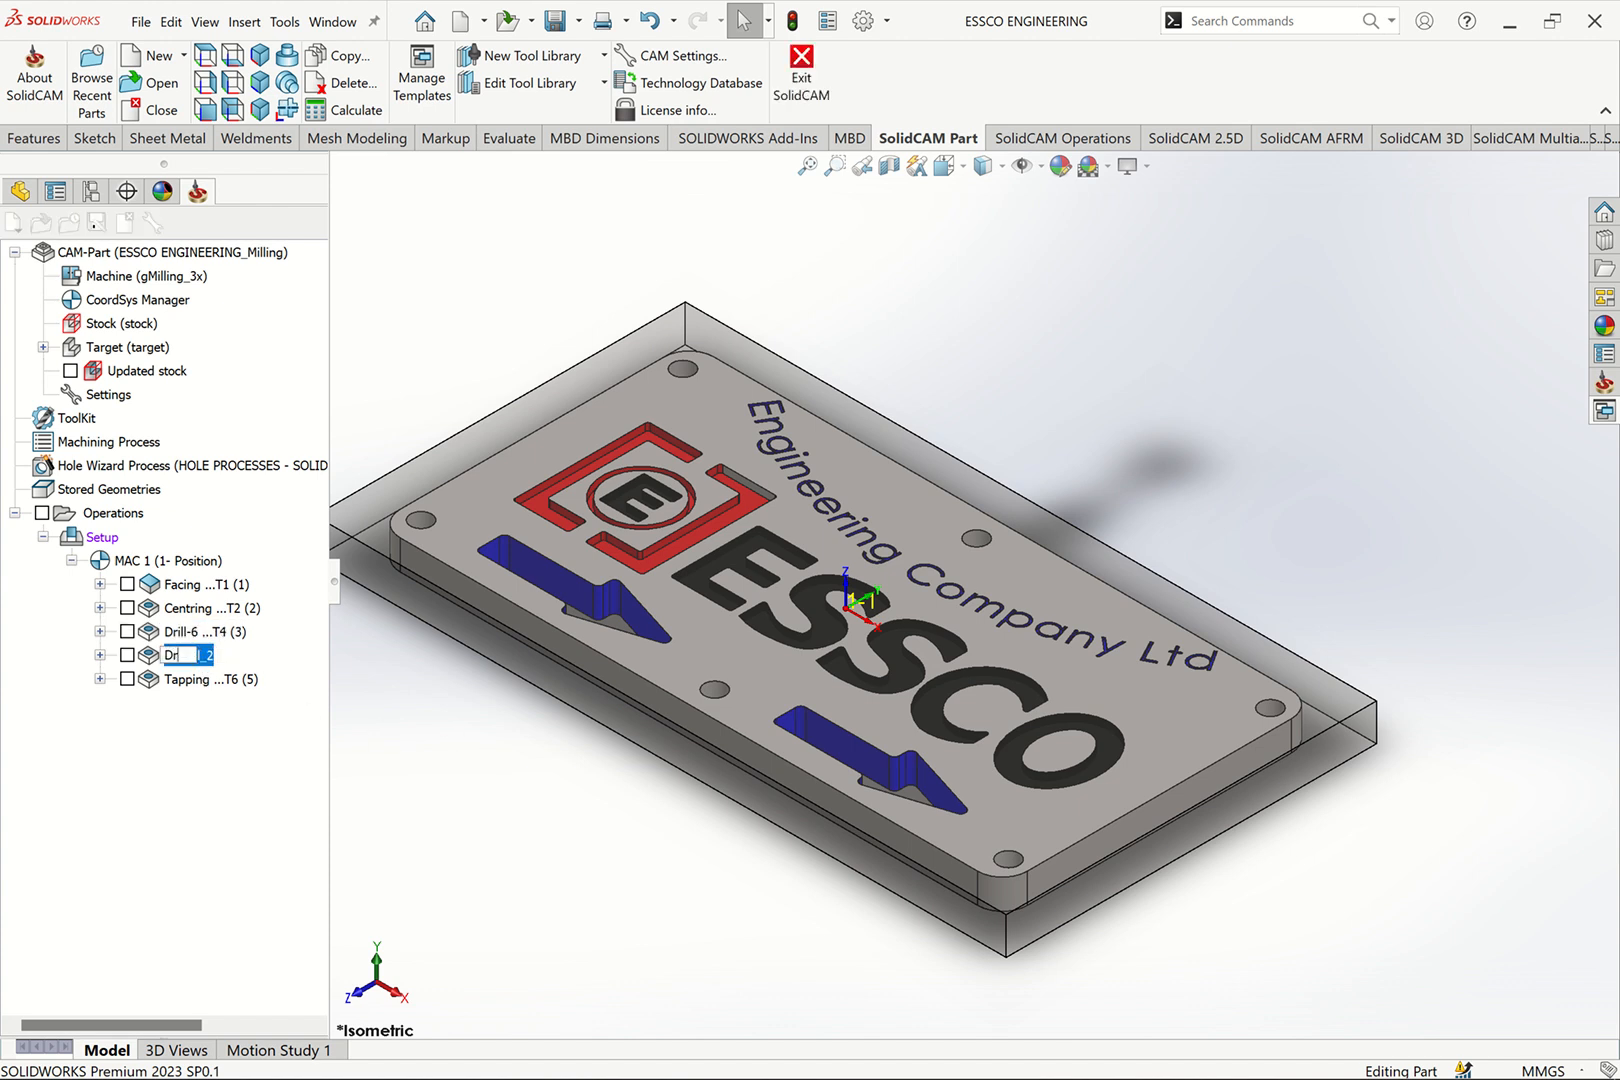
{"action": "type", "text": "Drill-8.5"}
{"action": "key", "text": "Return"}
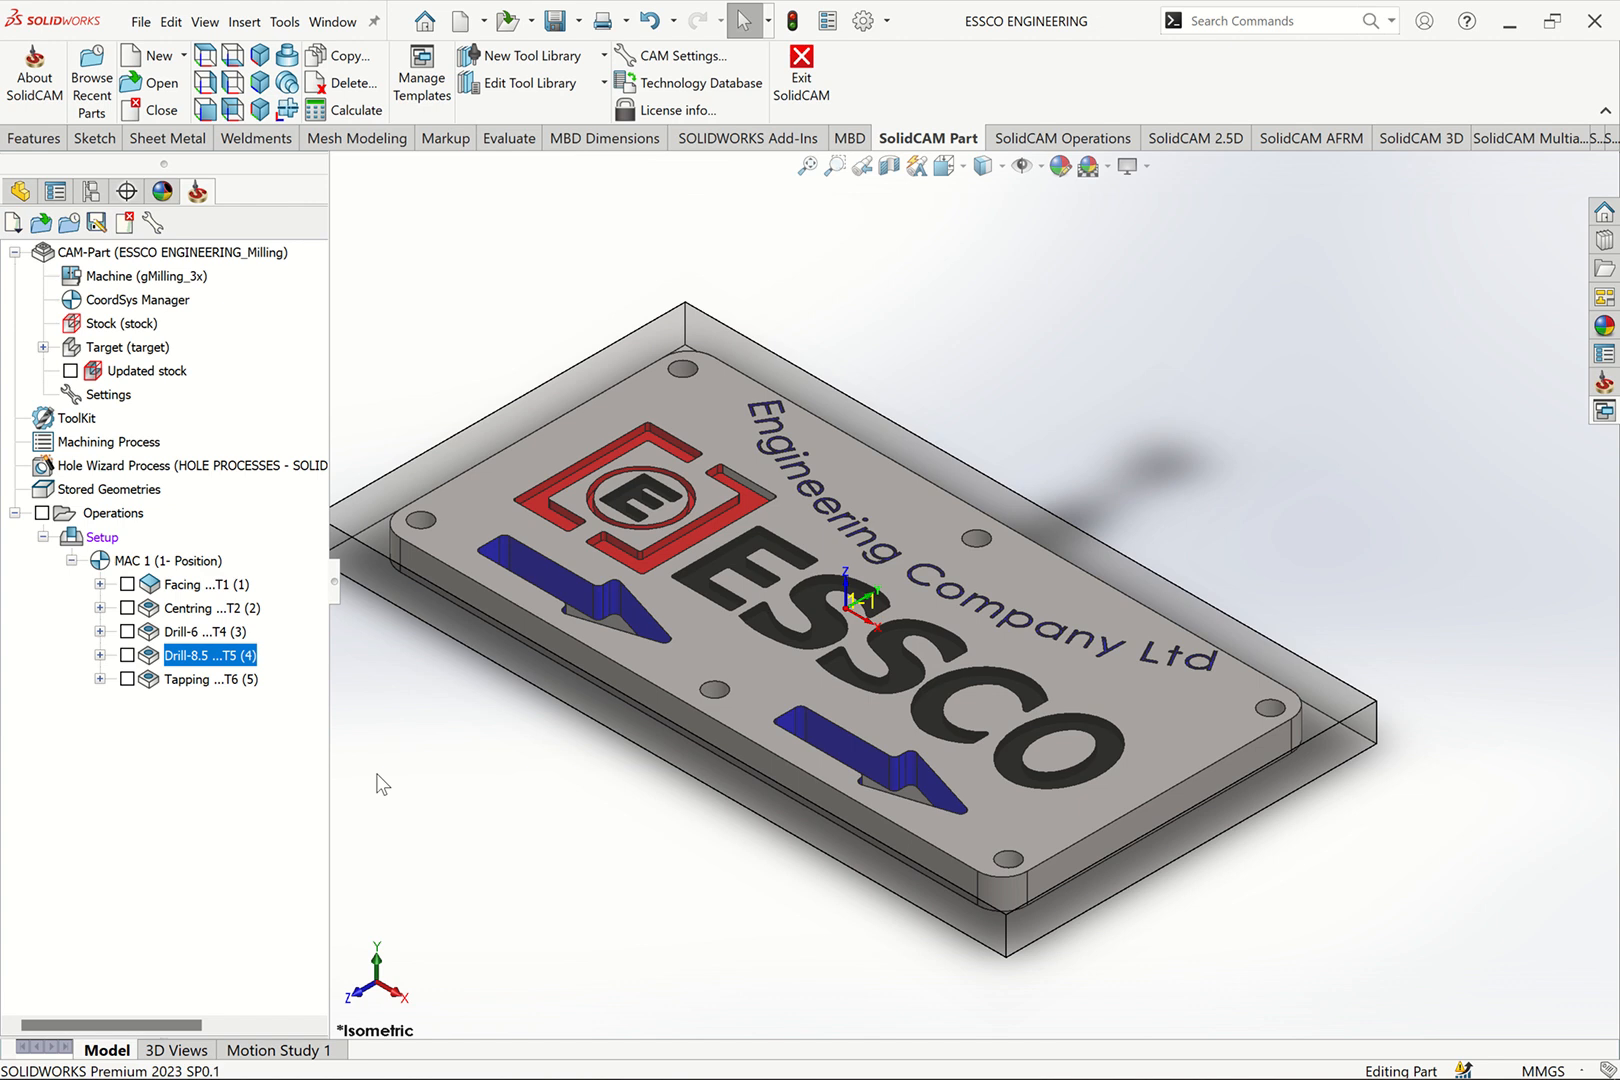
Add a Thread Milling operation with a new geometry made of the three holes in the Y -53.05 row
{"action": "right_click", "coordinate": [86, 513]}
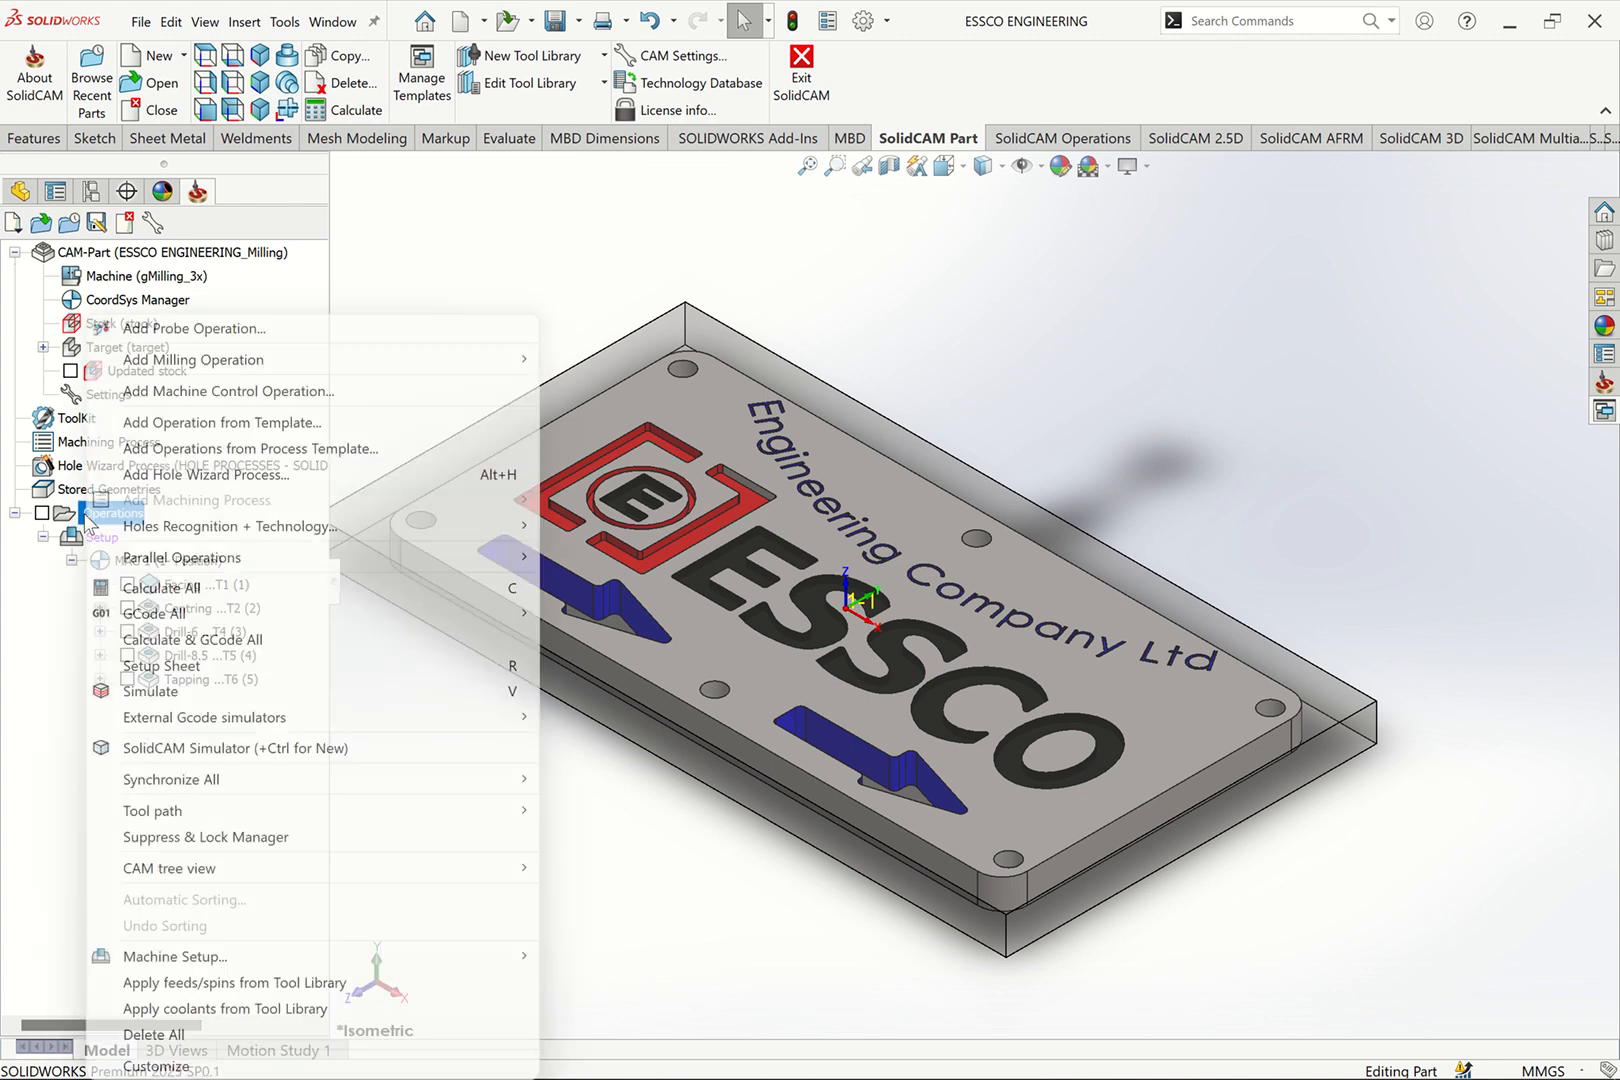
{"action": "mouse_move", "coordinate": [262, 360]}
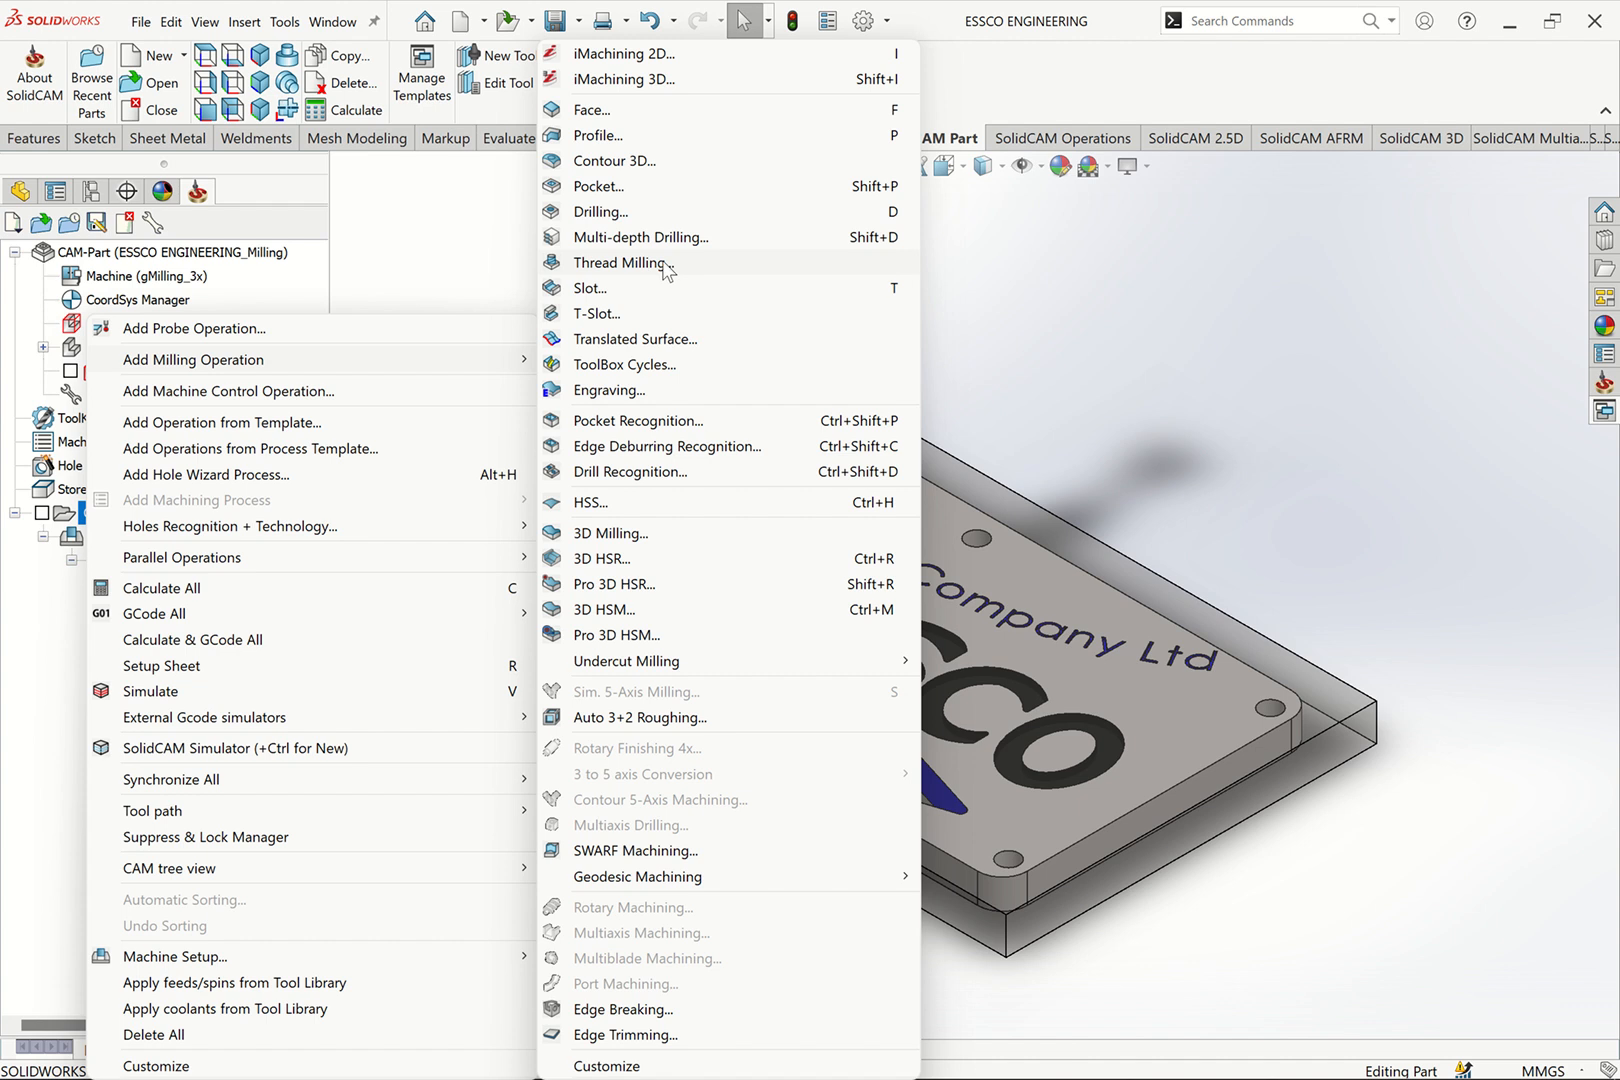
{"action": "left_click", "coordinate": [613, 263]}
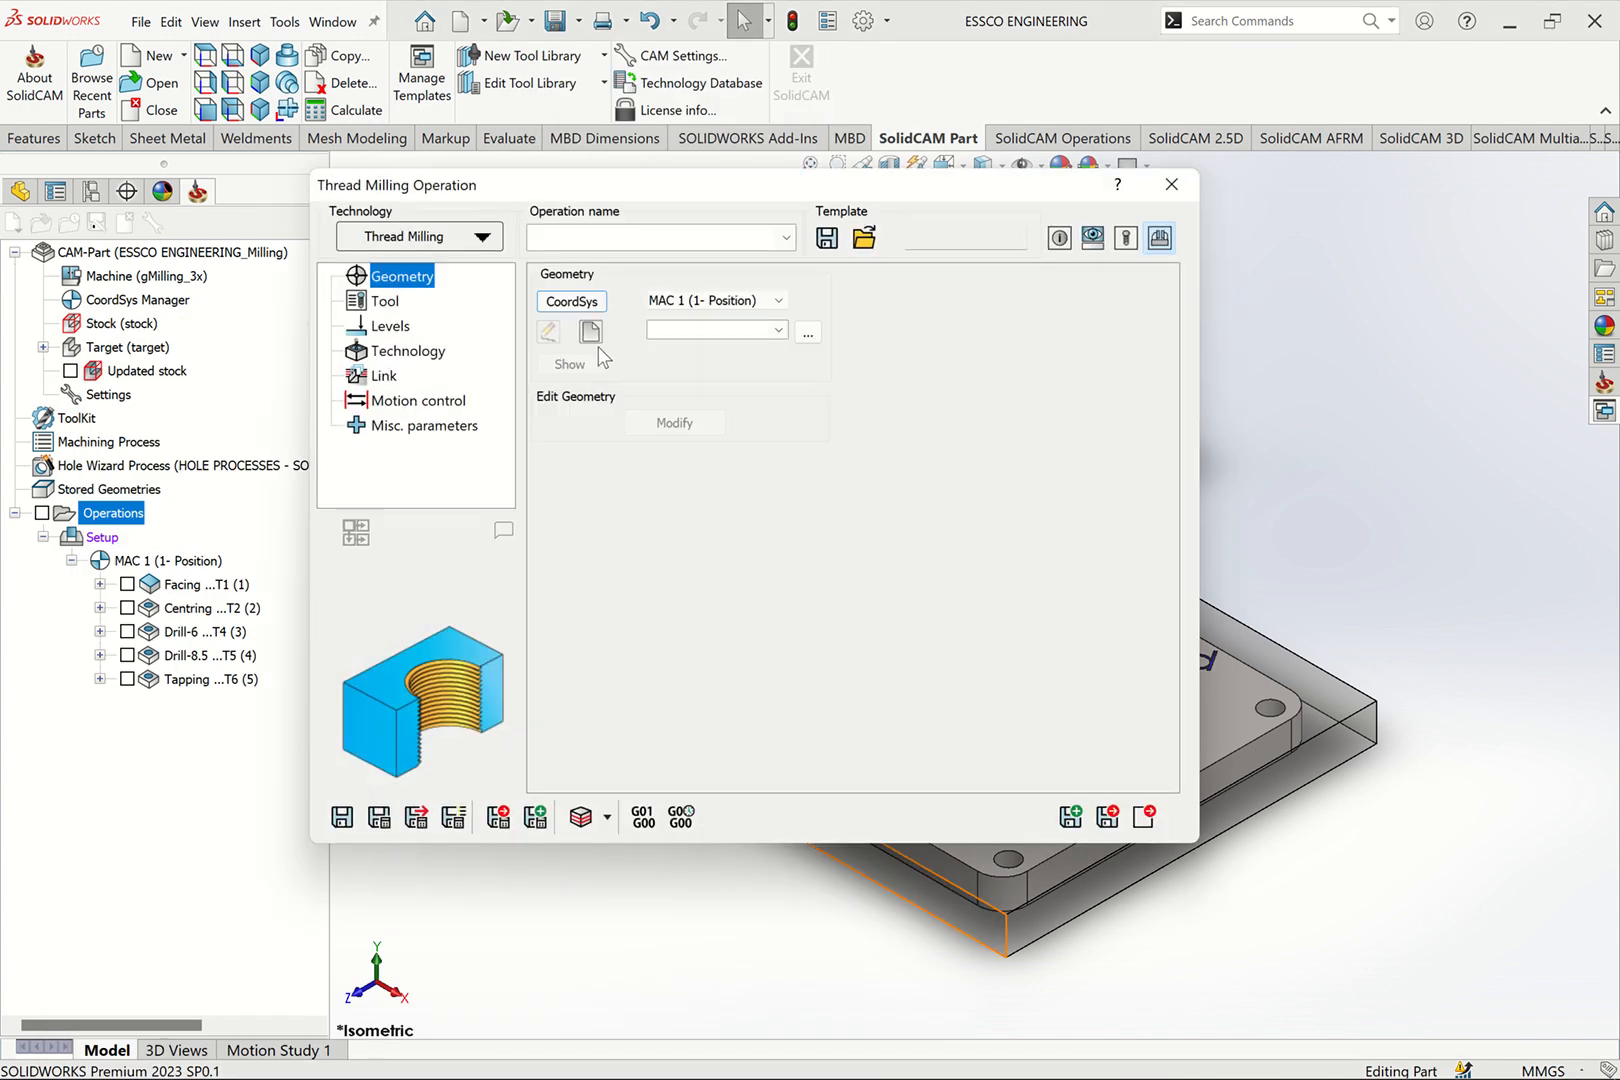
{"action": "left_click", "coordinate": [592, 334]}
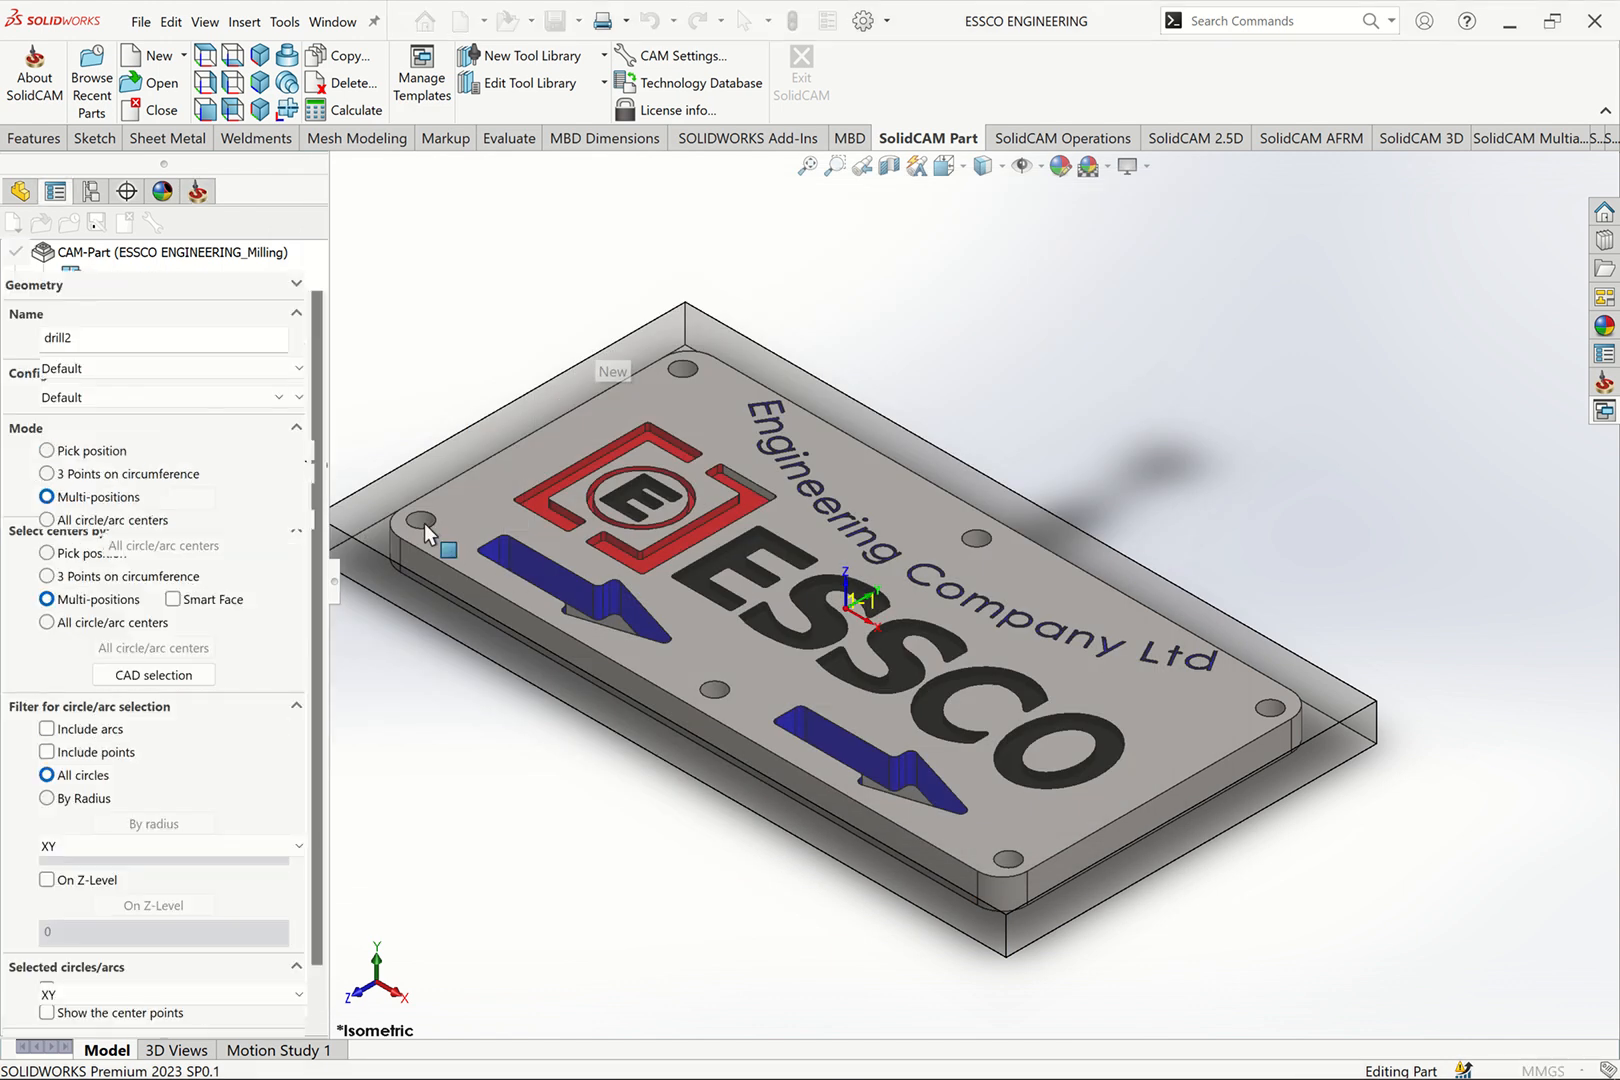
{"action": "left_click", "coordinate": [424, 522]}
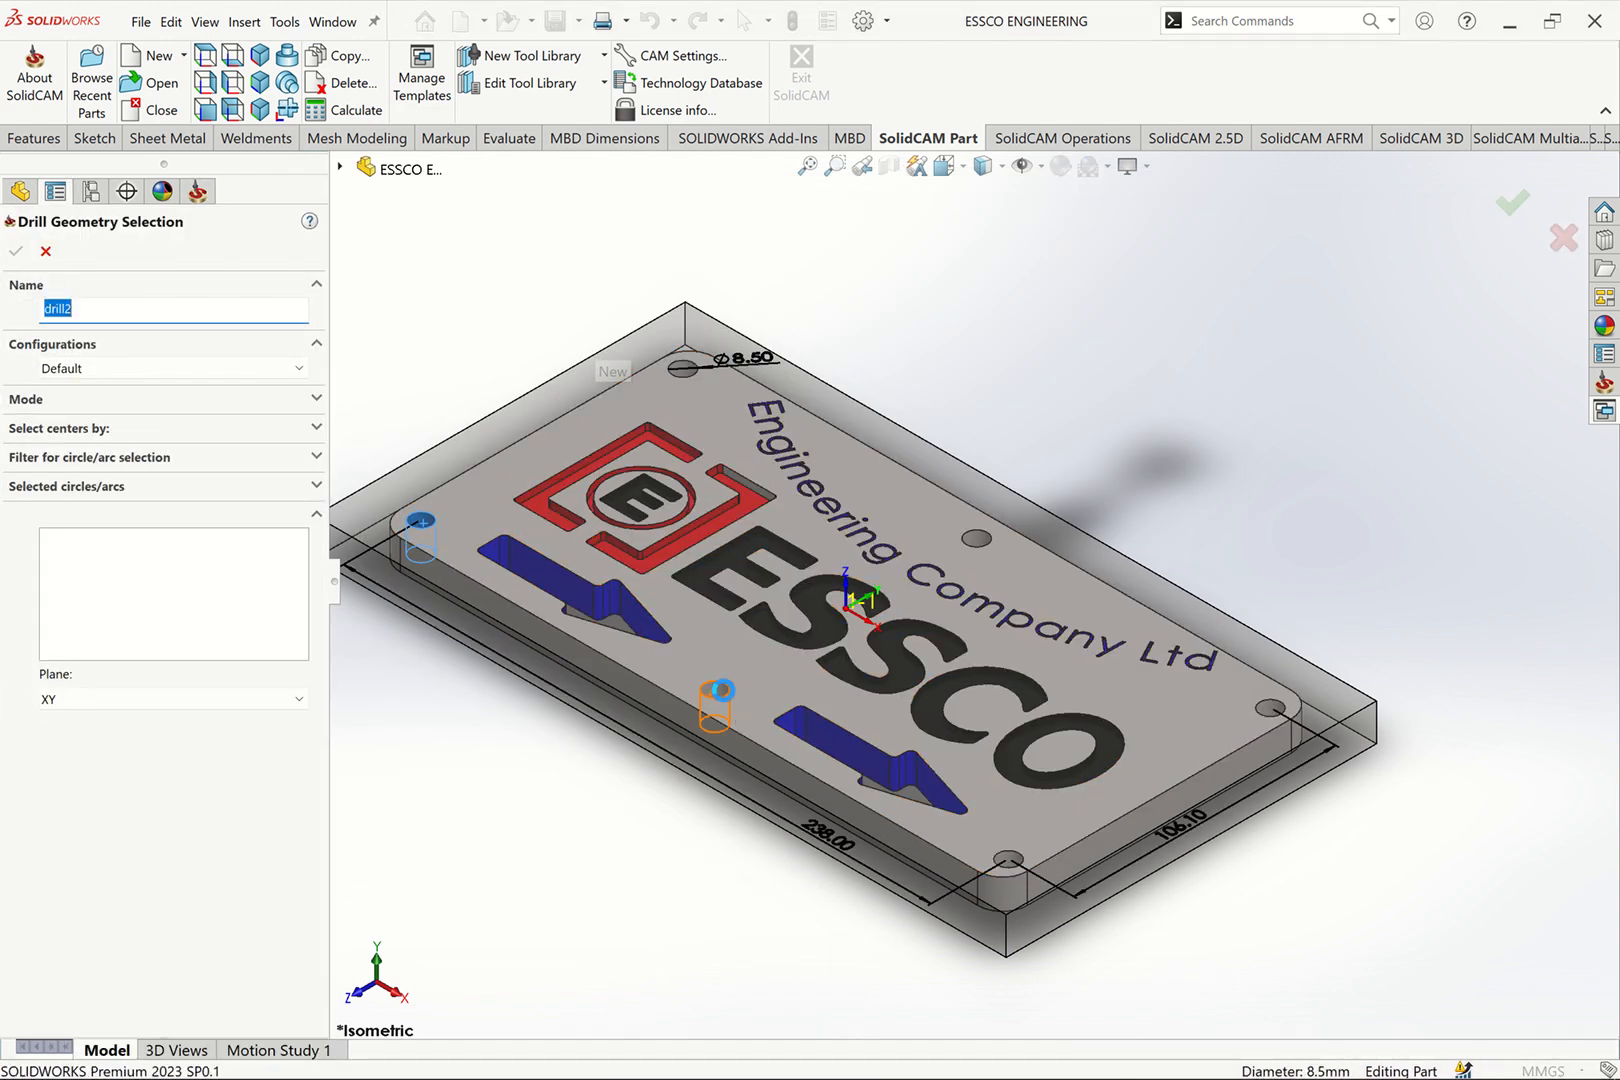
{"action": "left_click", "coordinate": [718, 694]}
{"action": "left_click", "coordinate": [1010, 861]}
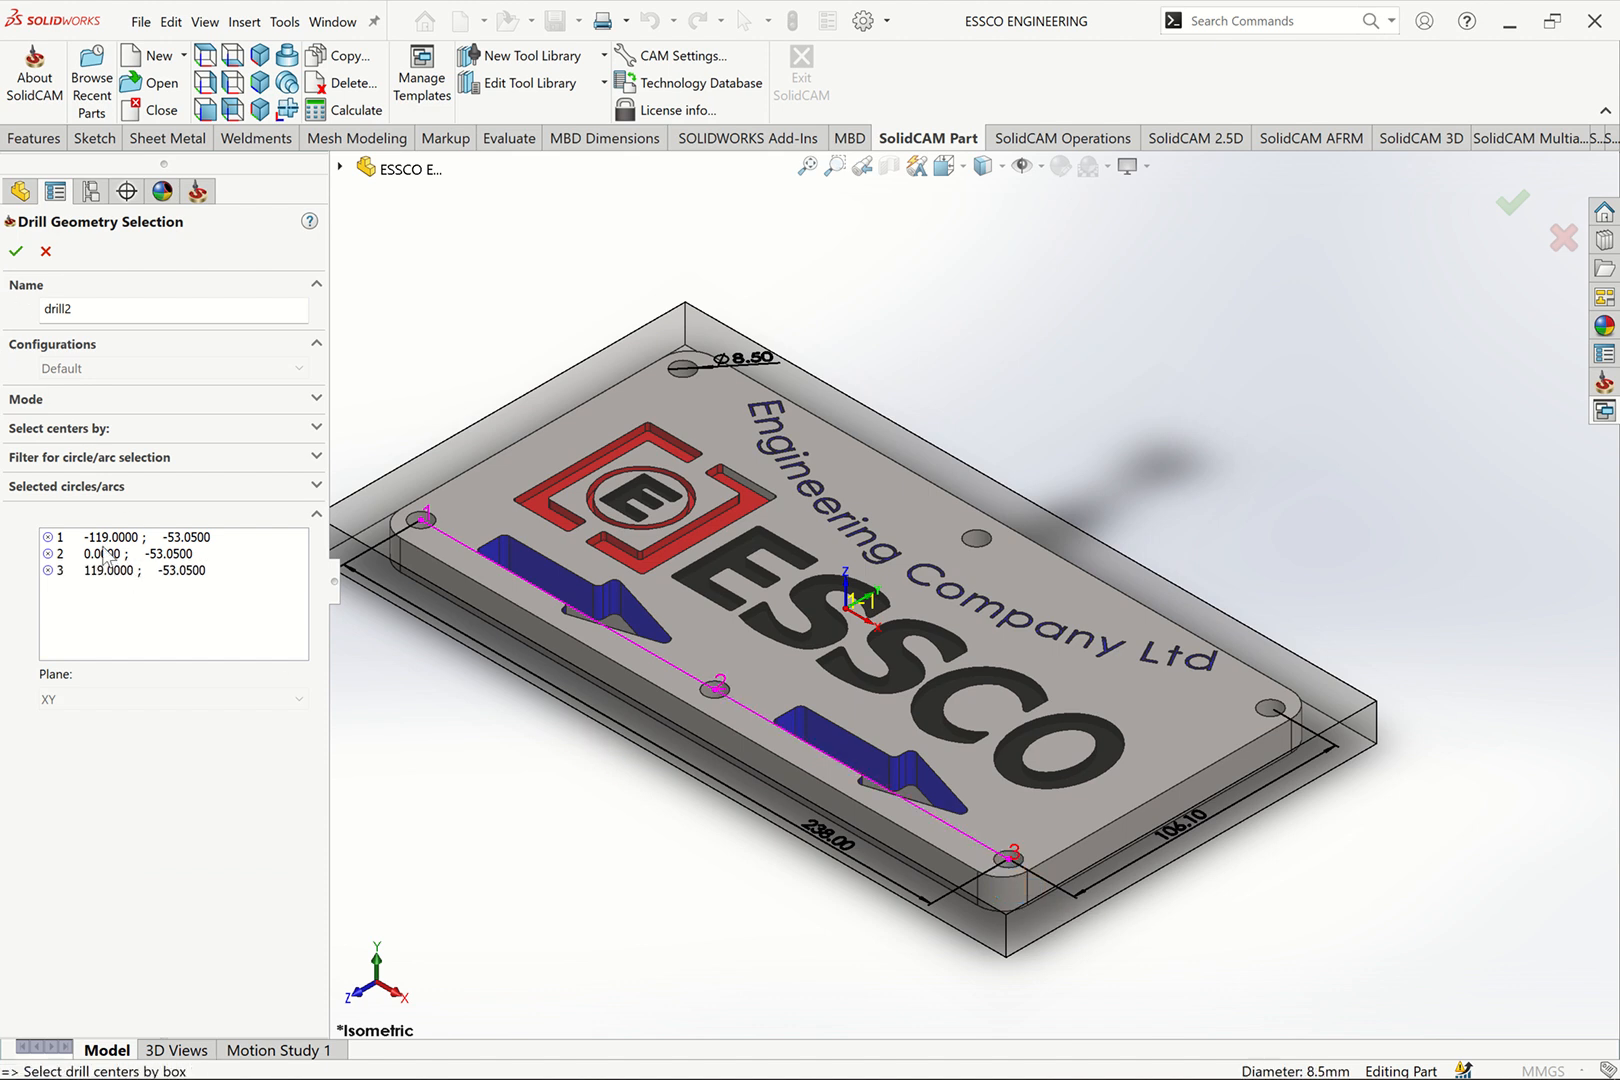
{"action": "double_click", "coordinate": [78, 308]}
{"action": "left_click", "coordinate": [17, 253]}
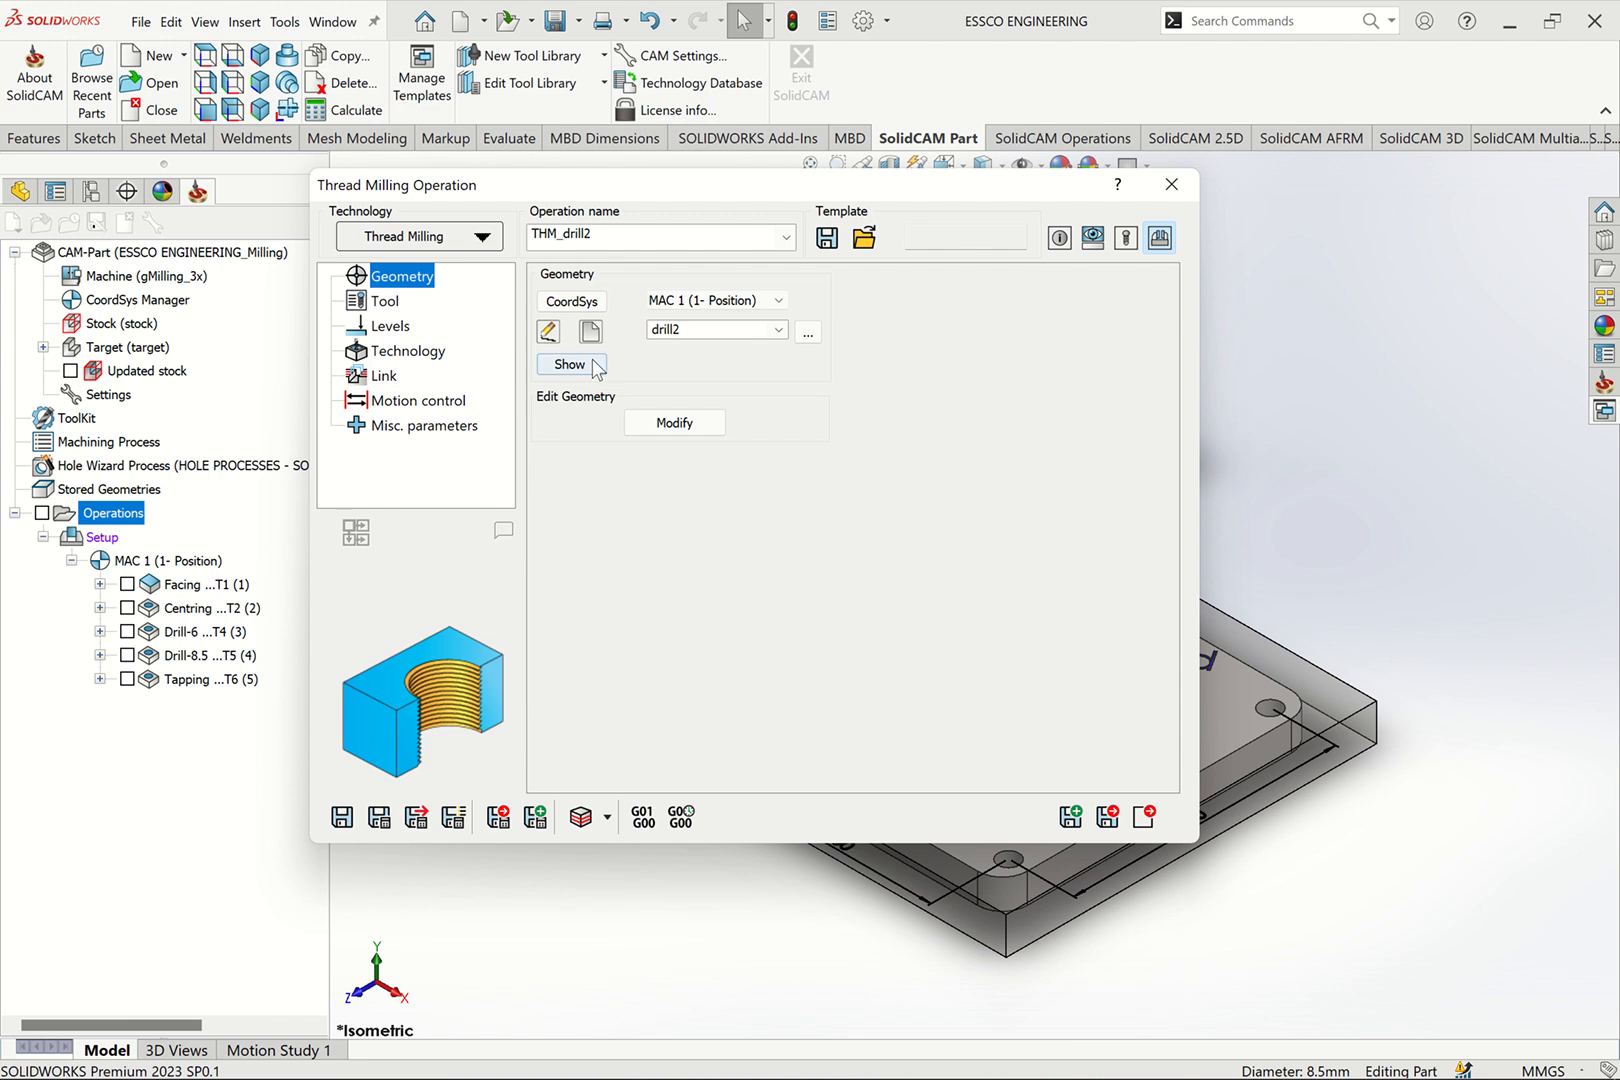
Keep the Thread Milling technology and add a new Thread Mill tool to the tool kit for the operation
{"action": "left_click", "coordinate": [388, 303]}
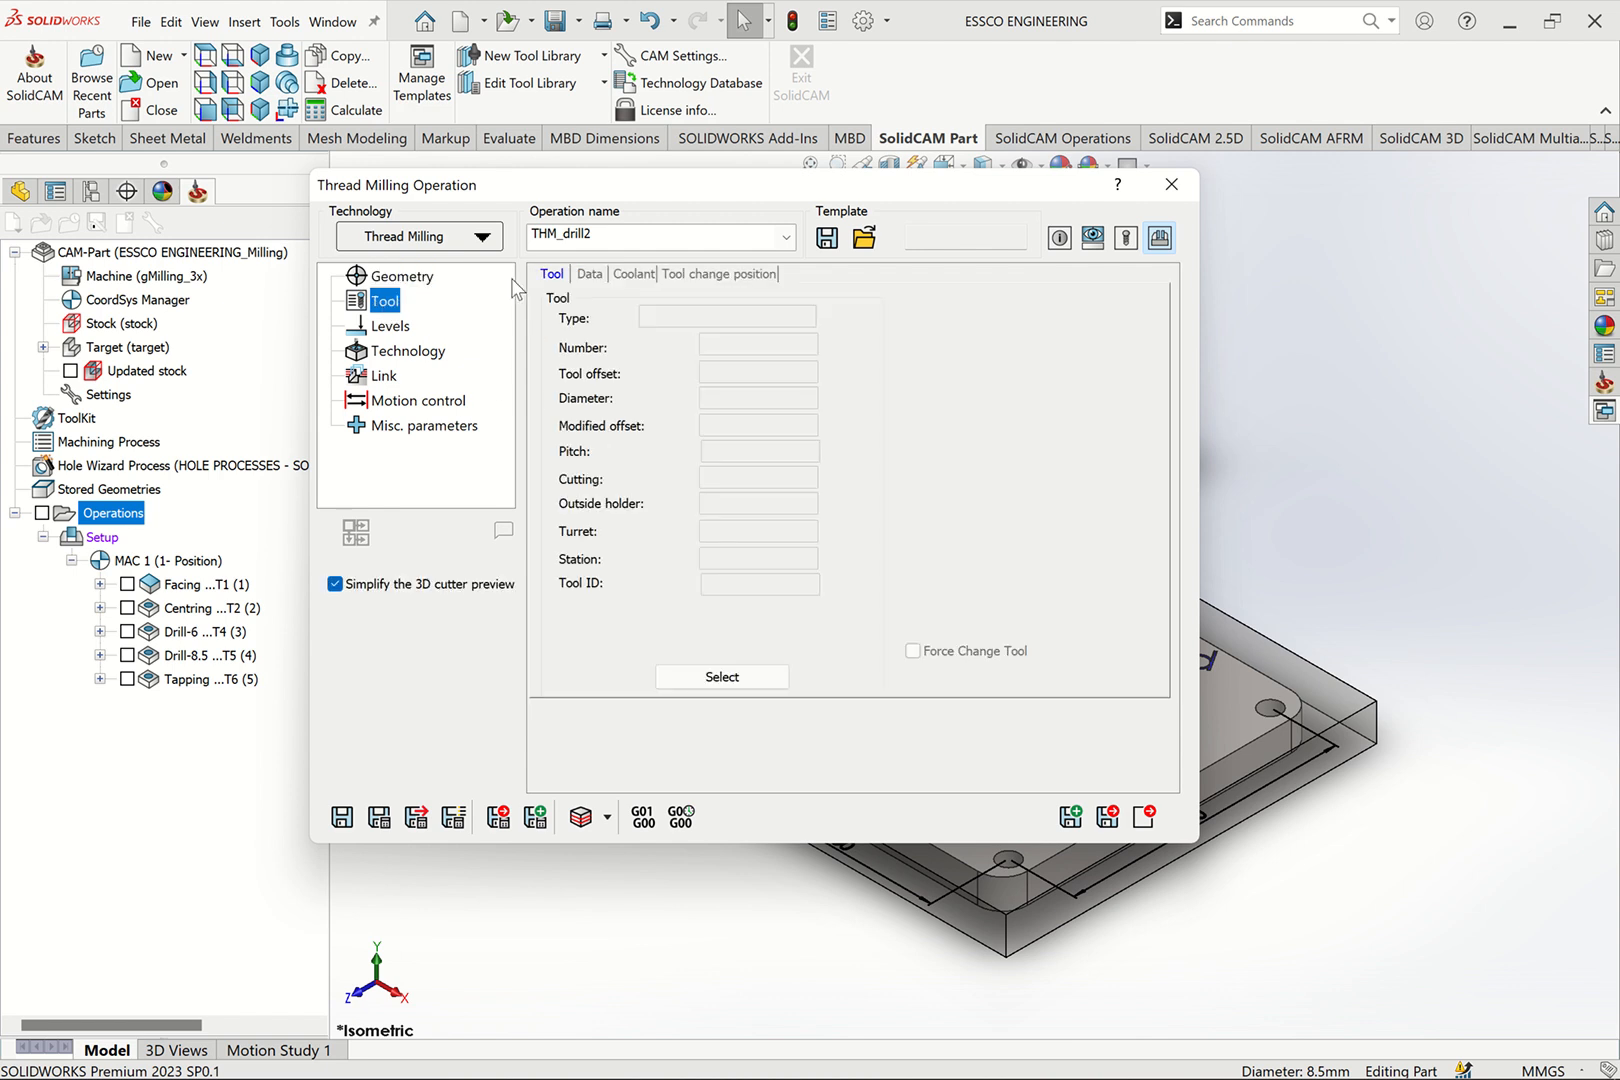
{"action": "left_click", "coordinate": [482, 238]}
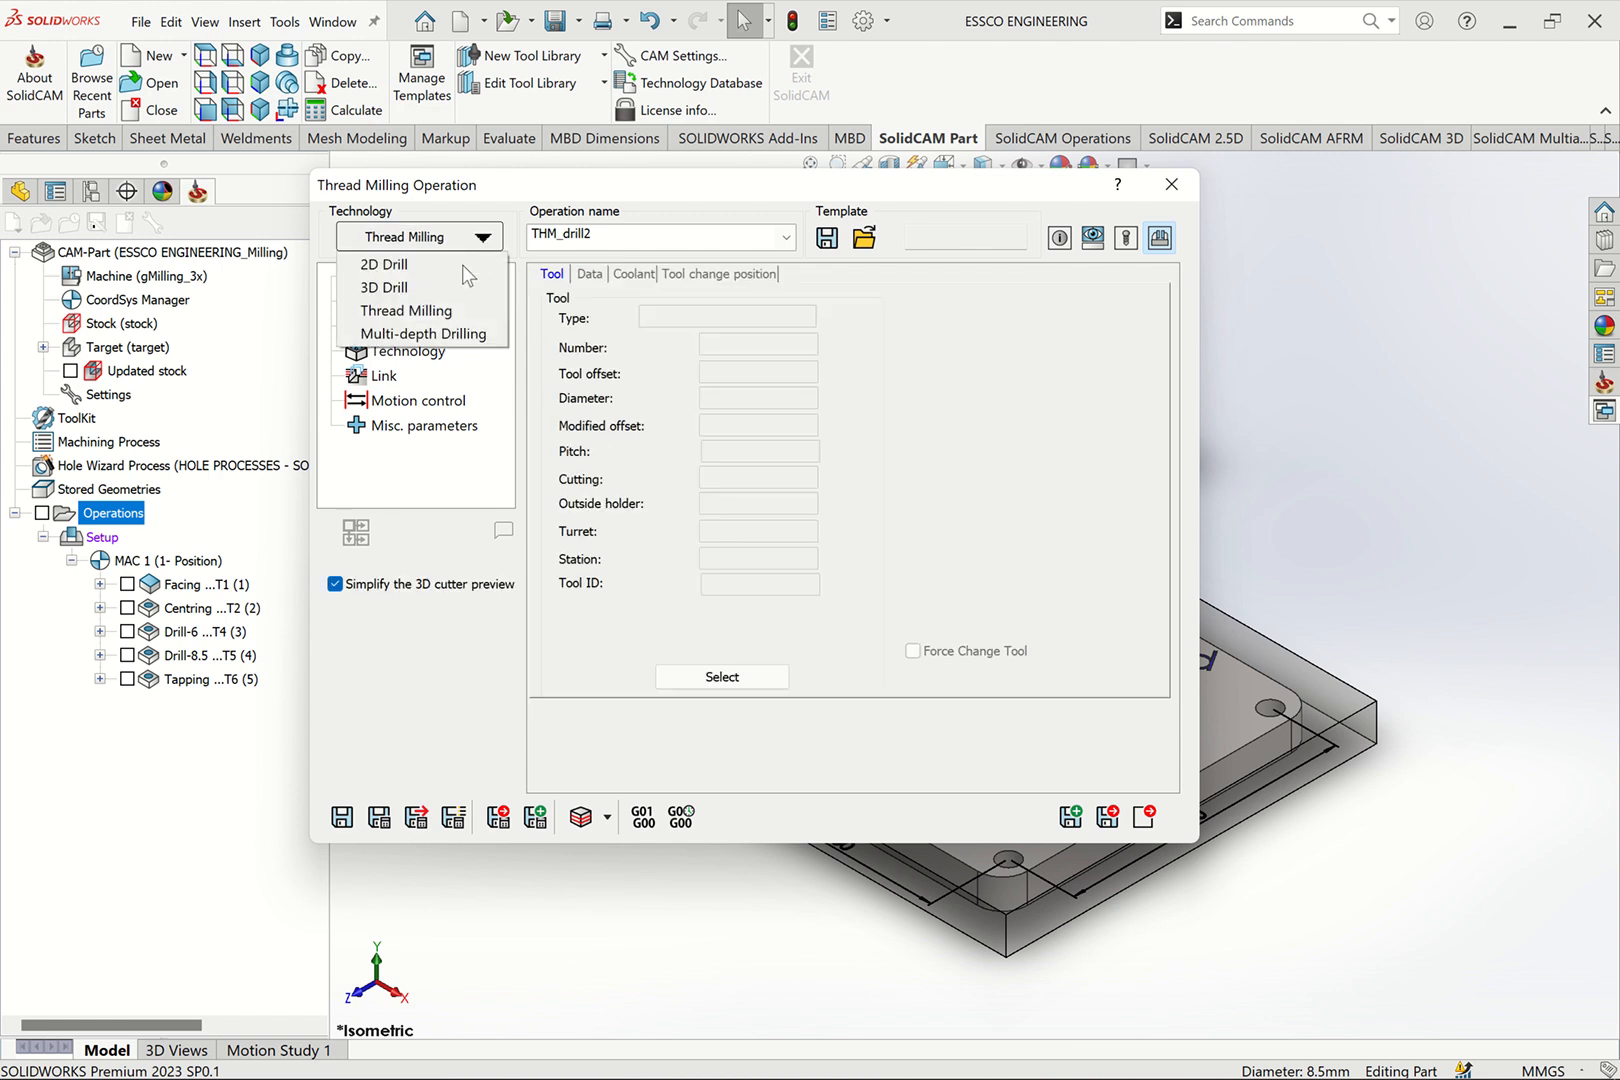
{"action": "left_click", "coordinate": [398, 312]}
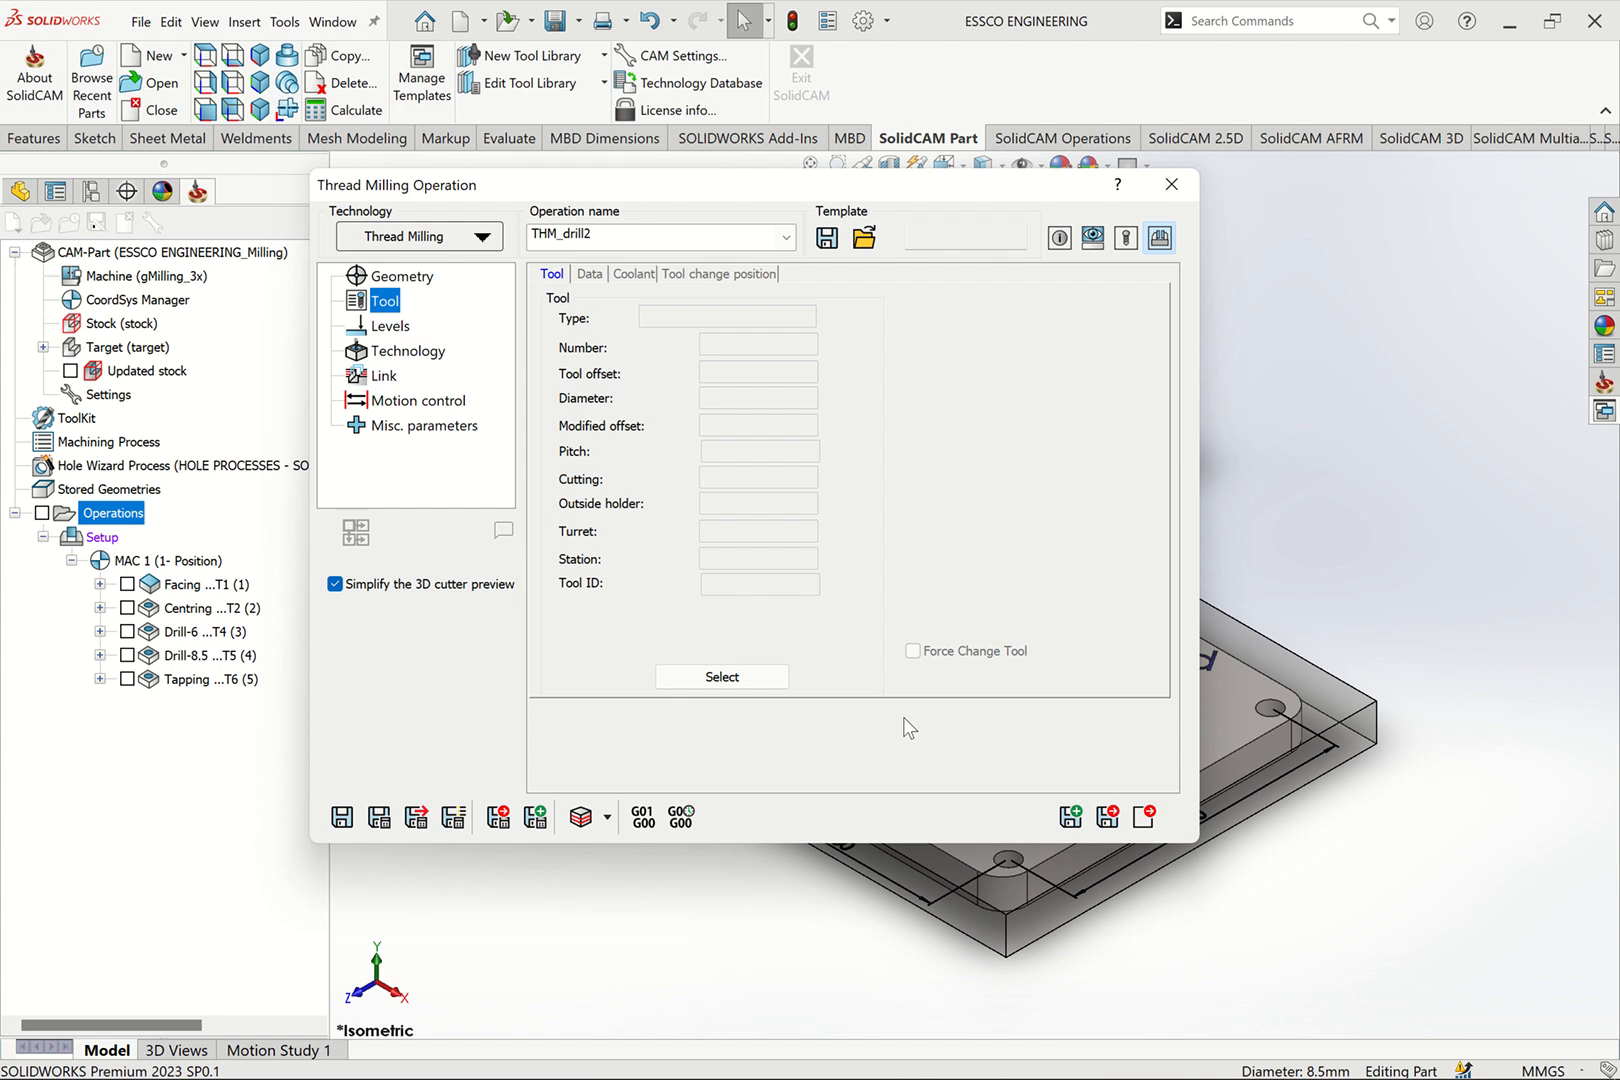
{"action": "left_click", "coordinate": [721, 677]}
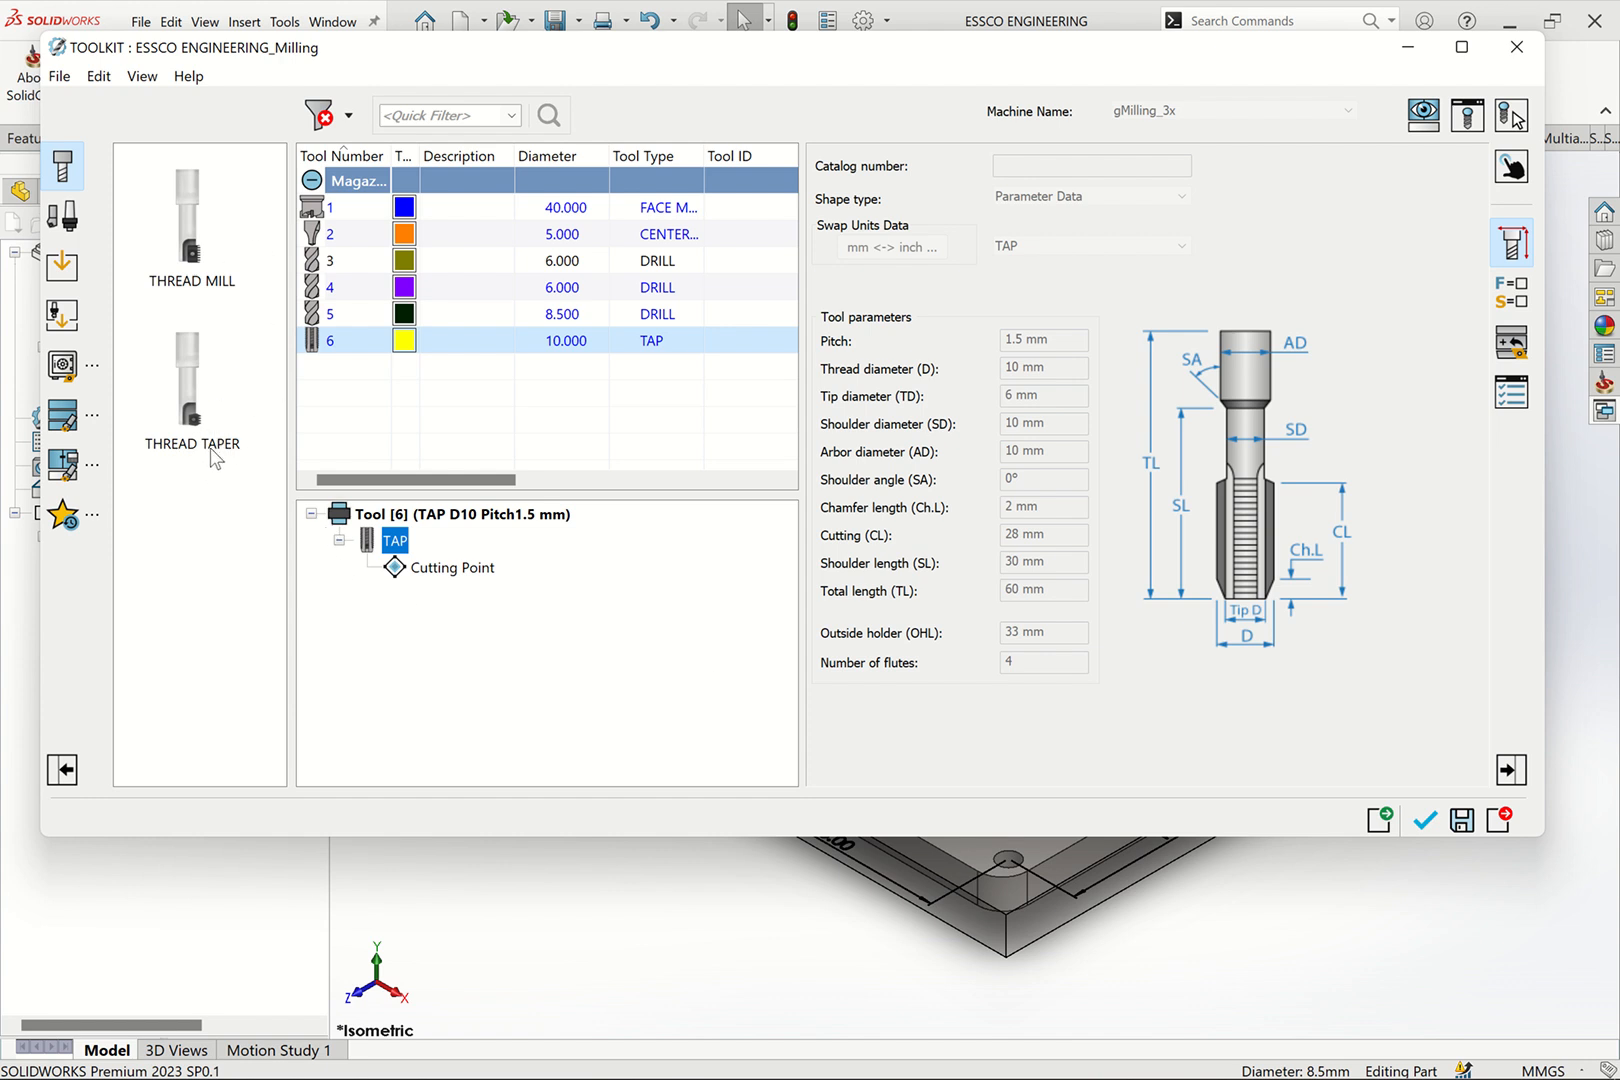
{"action": "left_click", "coordinate": [193, 251]}
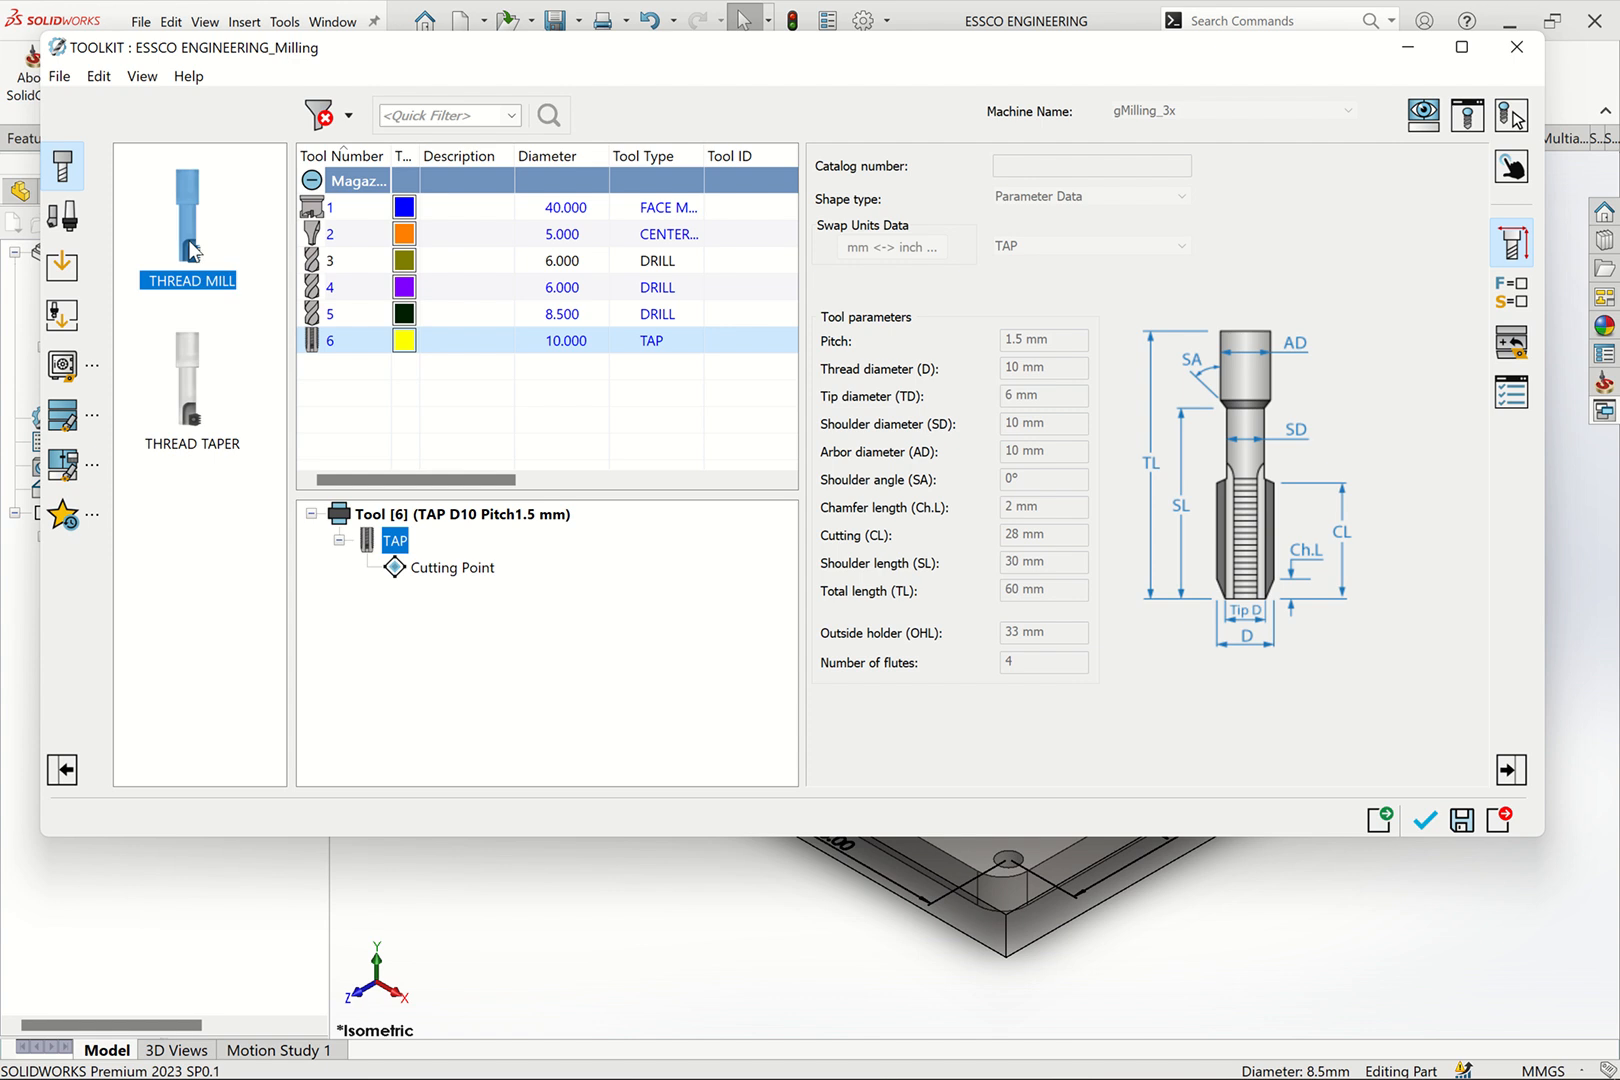
{"action": "double_click", "coordinate": [193, 251]}
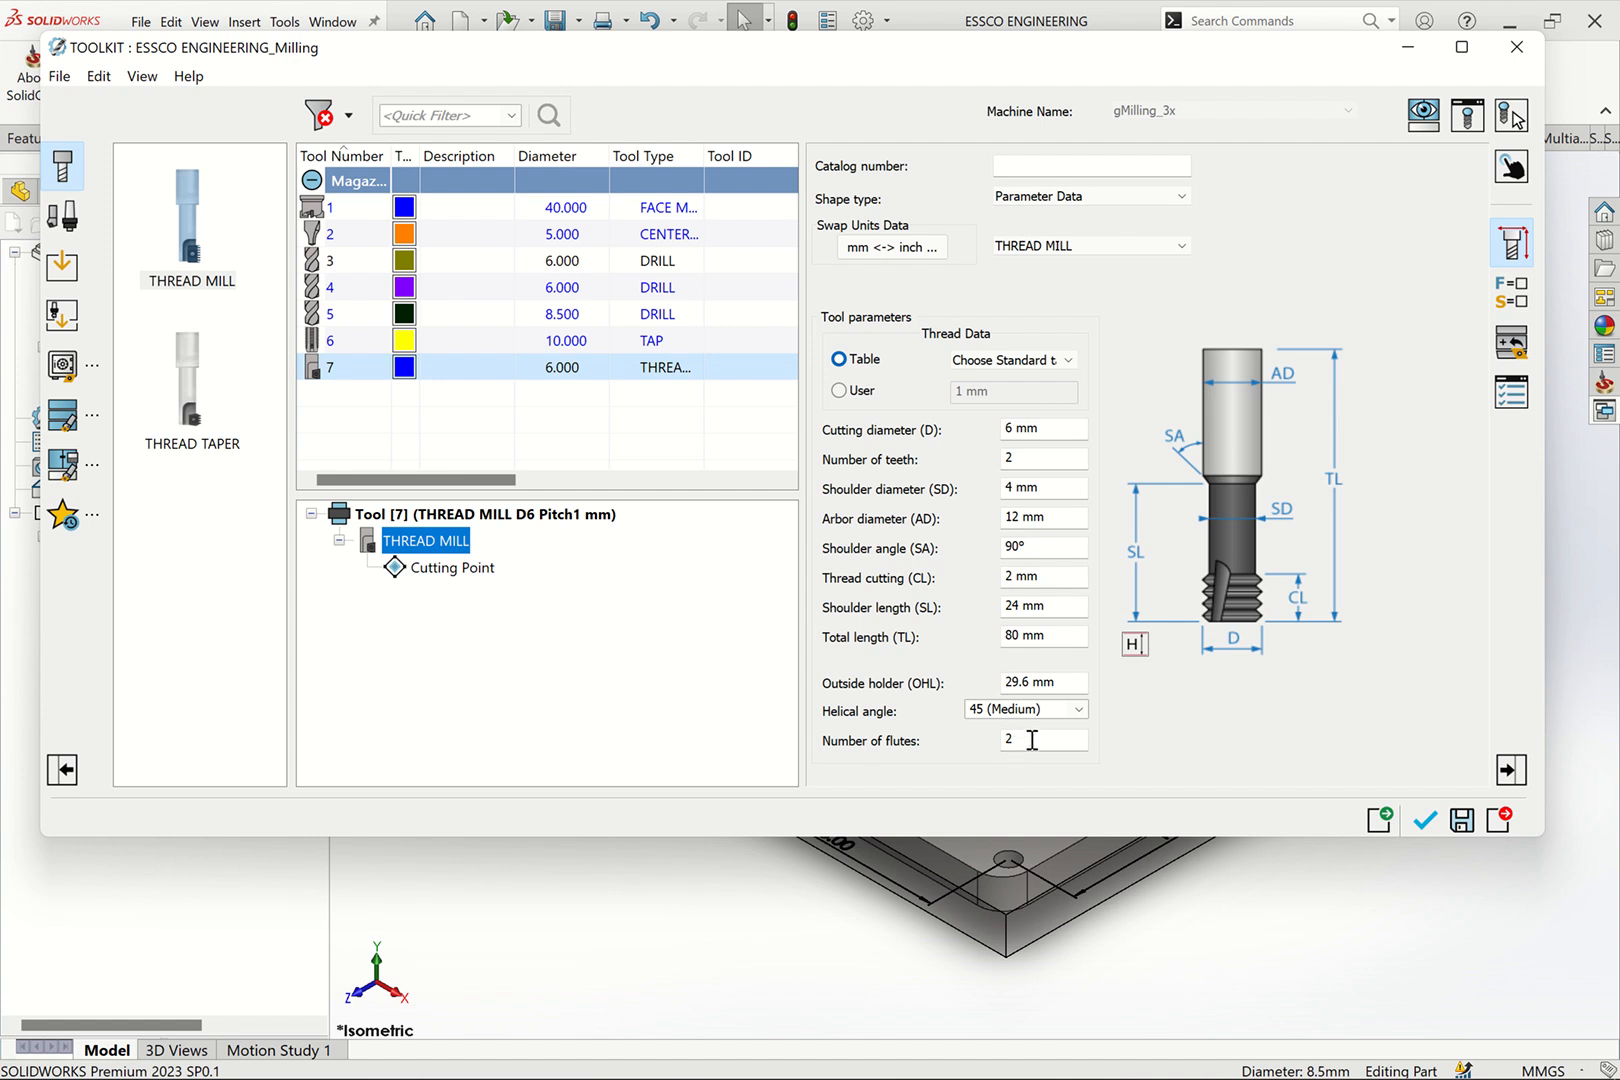
Check the new thread mill's number of flutes, cutting diameter, number of teeth and shoulder diameter
{"action": "left_click_drag", "start_coordinate": [1028, 740], "coordinate": [985, 752]}
{"action": "type", "text": "42"}
{"action": "left_click", "coordinate": [1013, 428]}
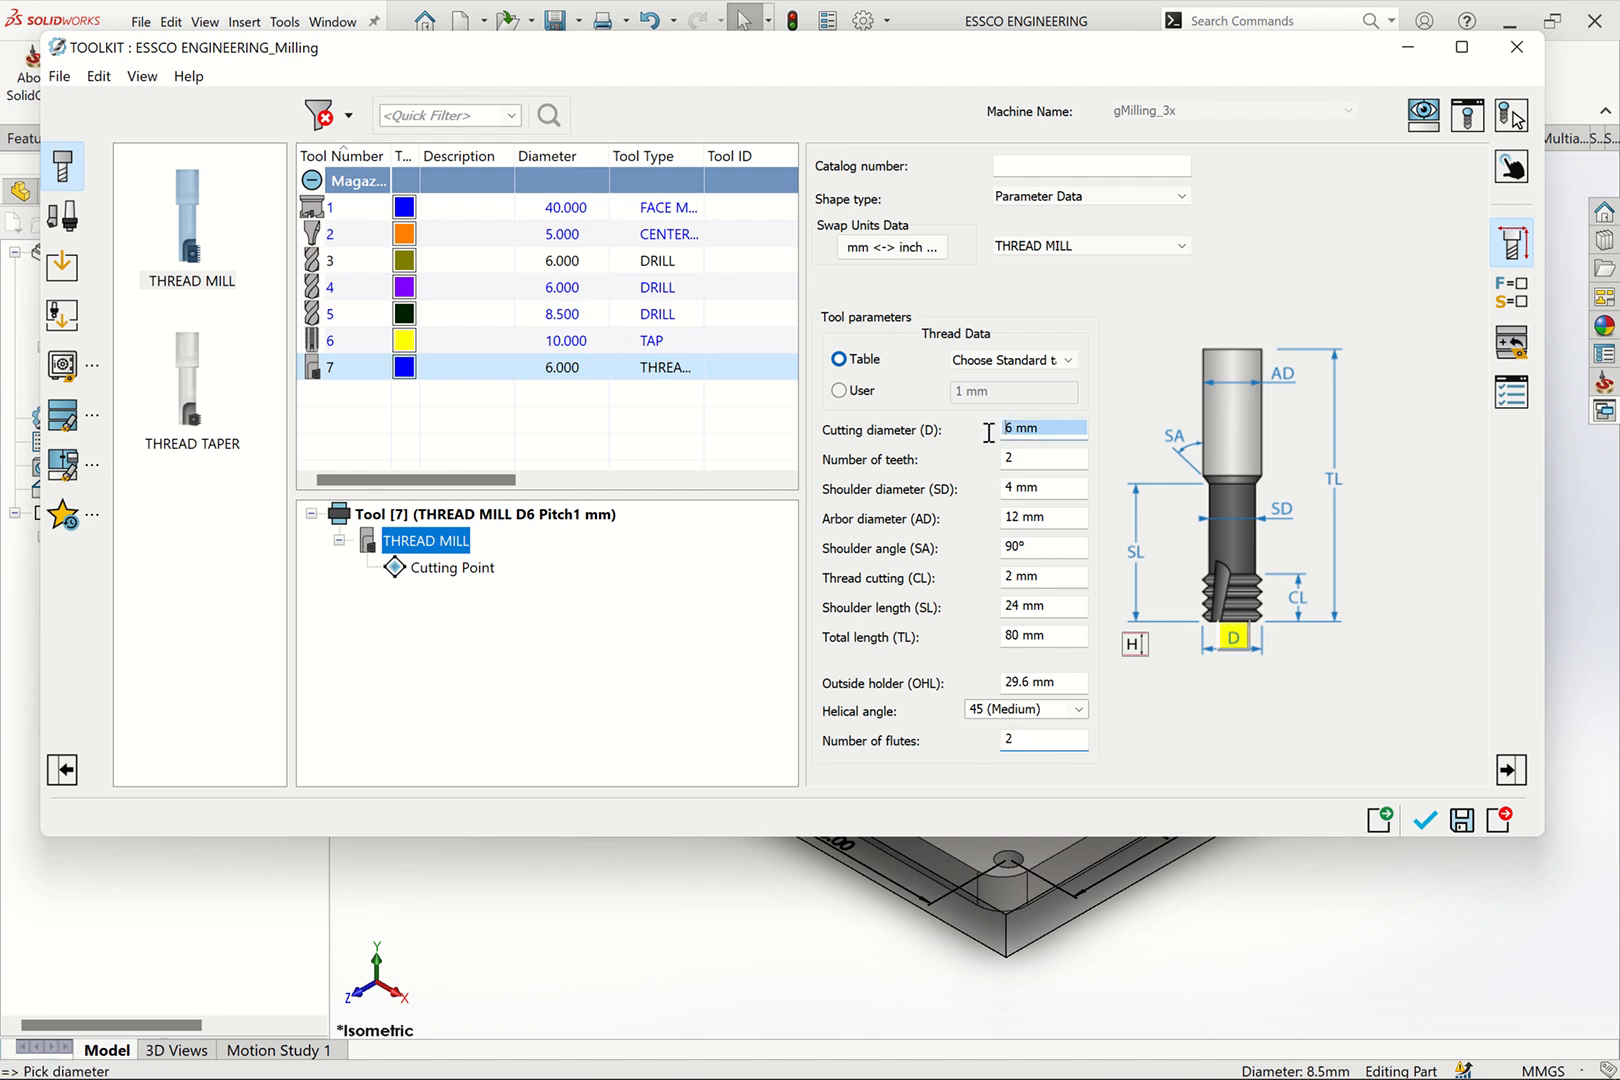
{"action": "left_click", "coordinate": [1033, 462]}
{"action": "left_click", "coordinate": [1043, 489]}
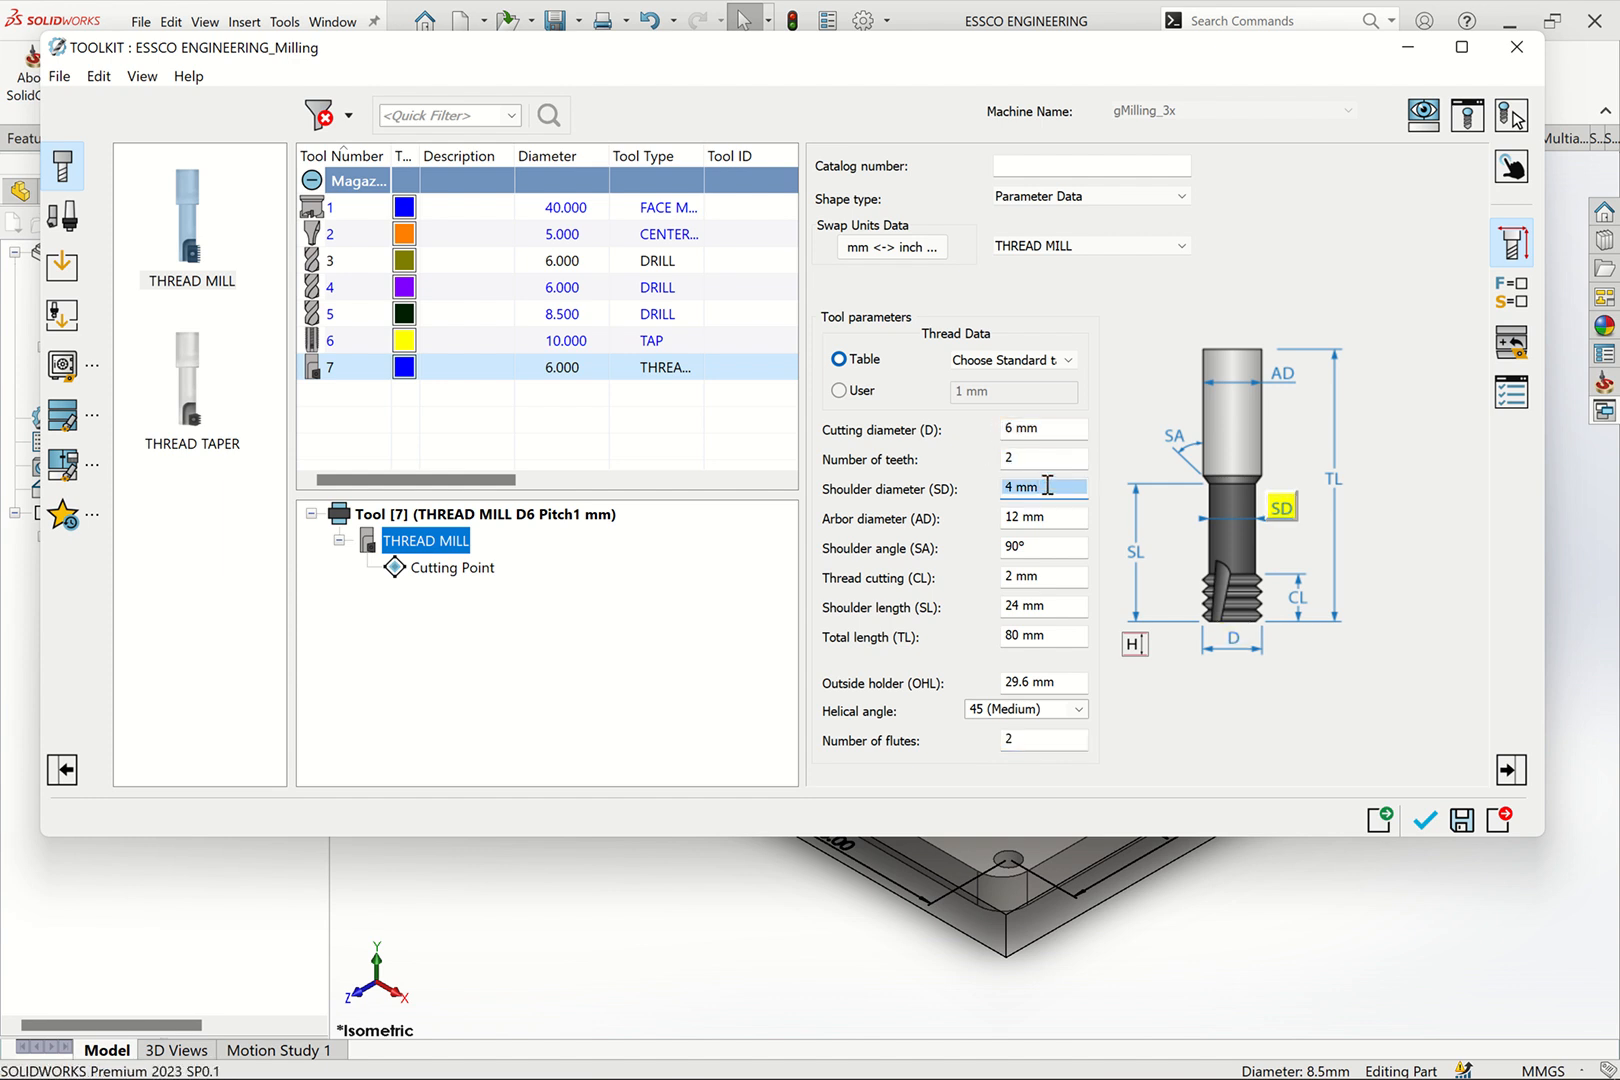
Assign the Metric (ISO) M10 x 1.5 thread standard to the new thread mill
{"action": "left_click", "coordinate": [1068, 362]}
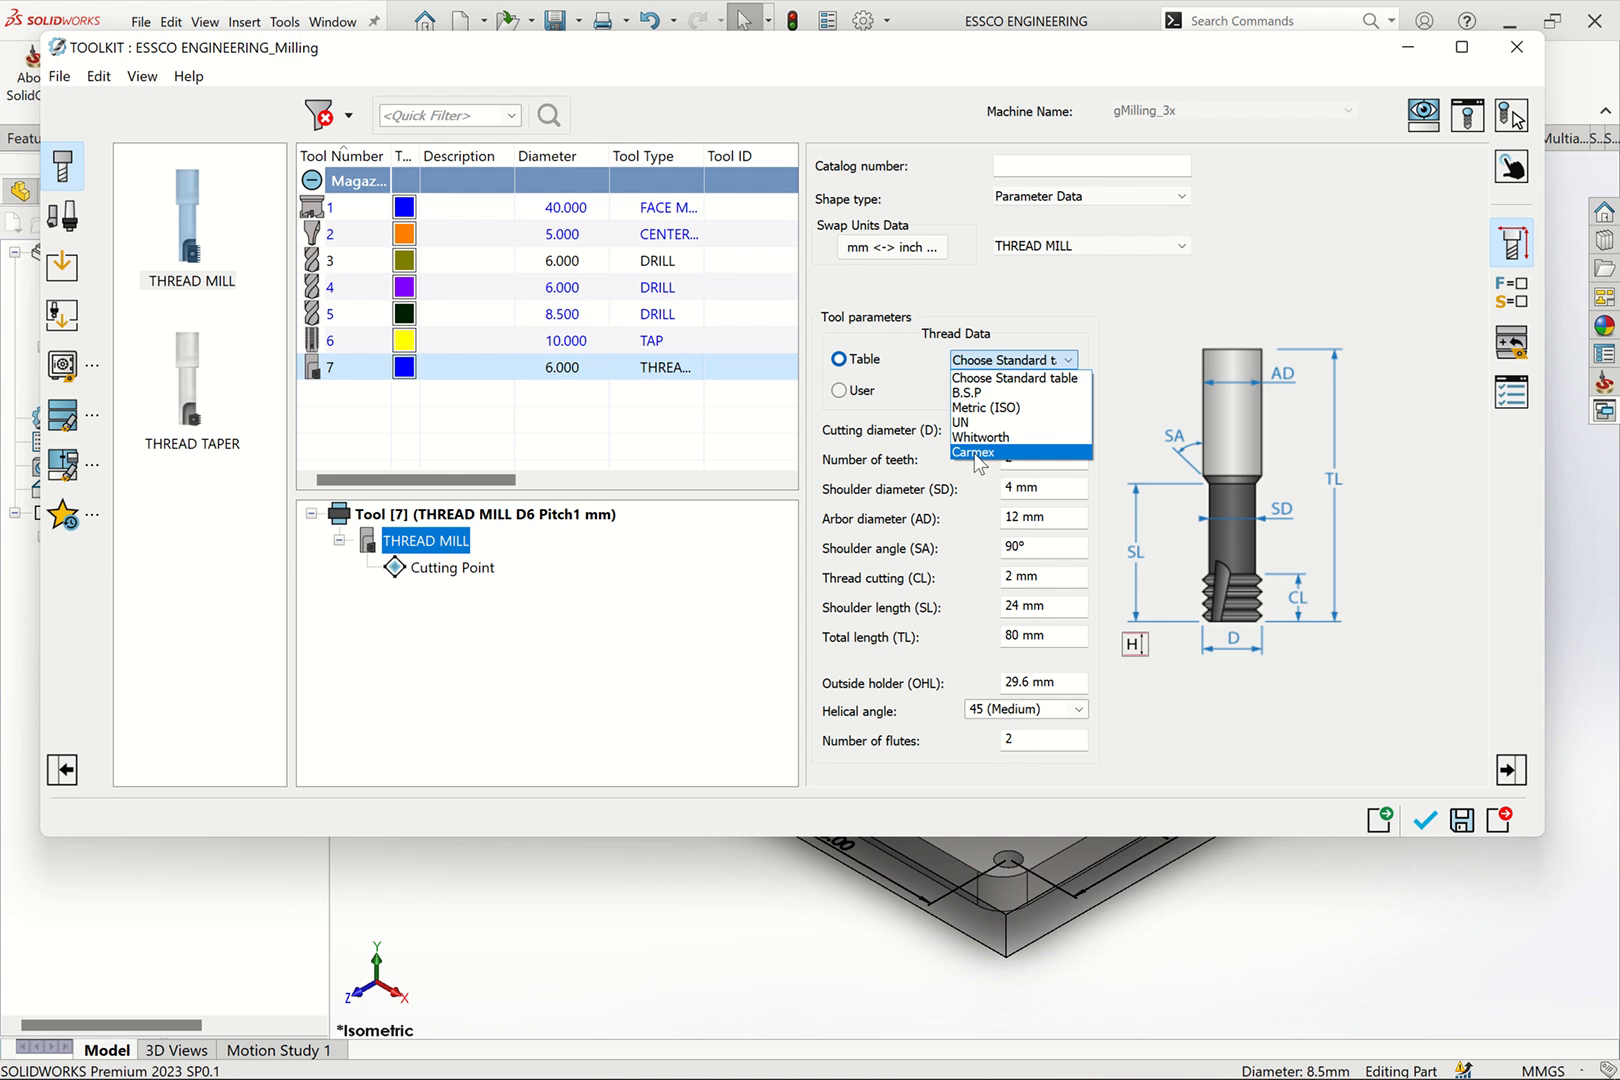
{"action": "left_click", "coordinate": [997, 408]}
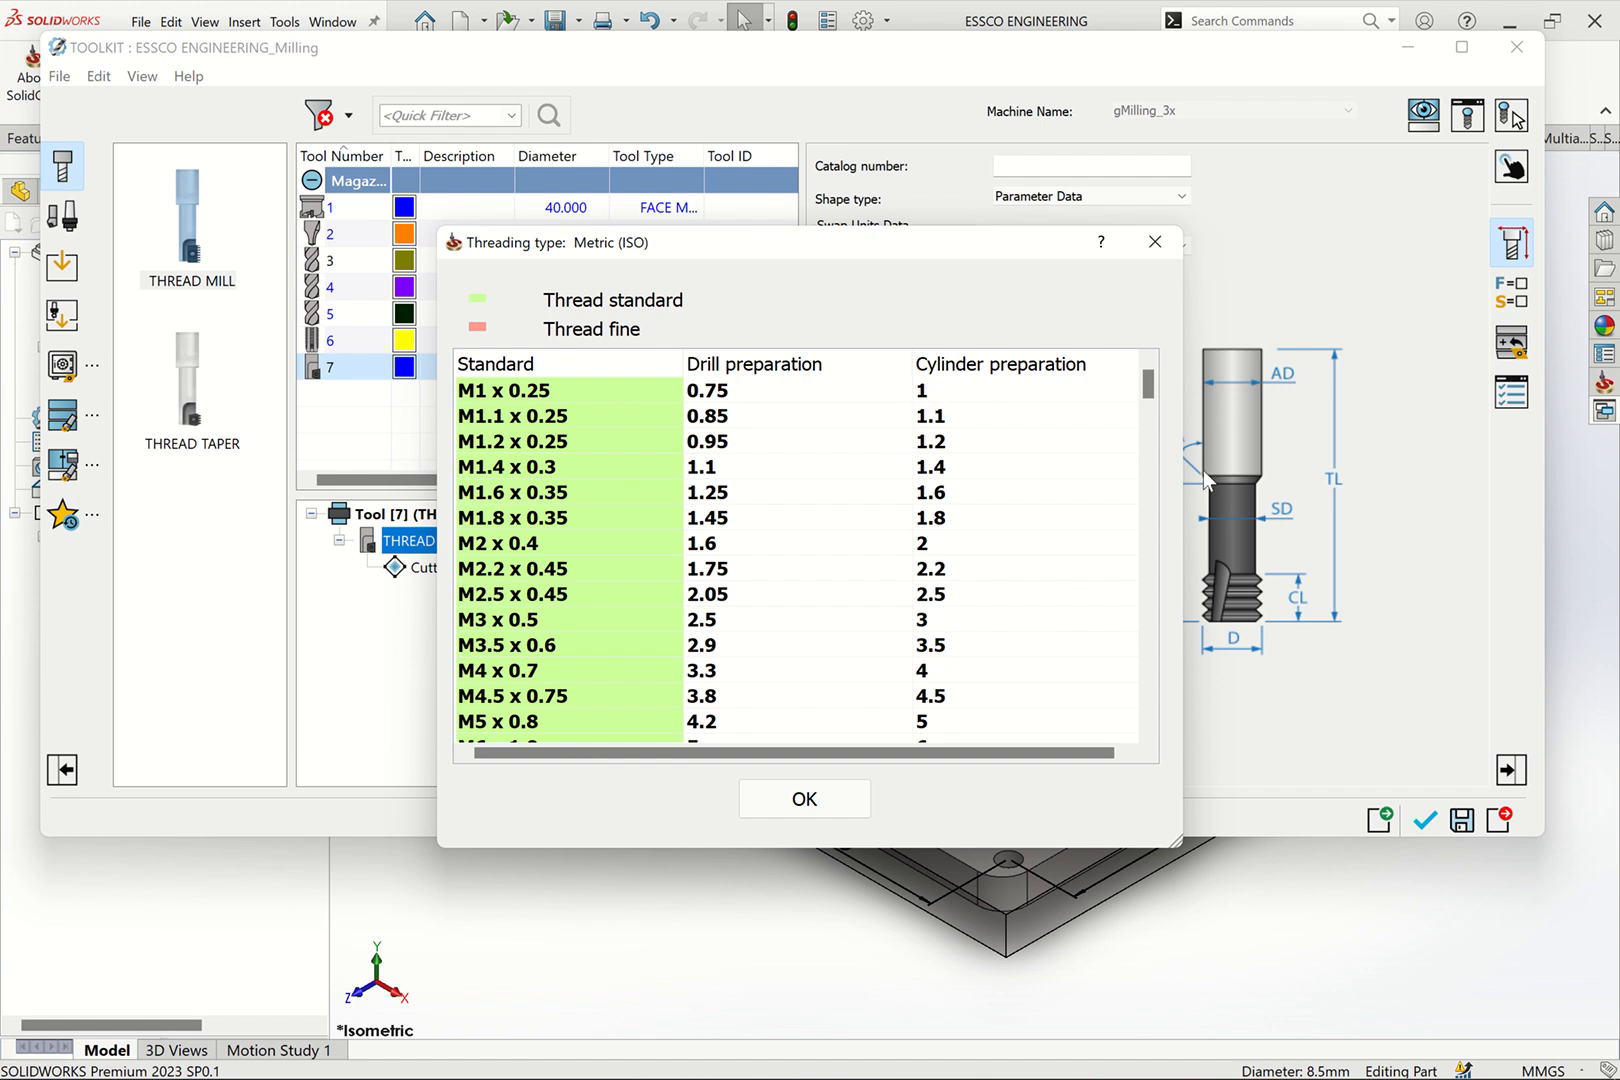
{"action": "scroll", "coordinate": [1151, 400], "scroll_direction": "down", "scroll_amount": 4}
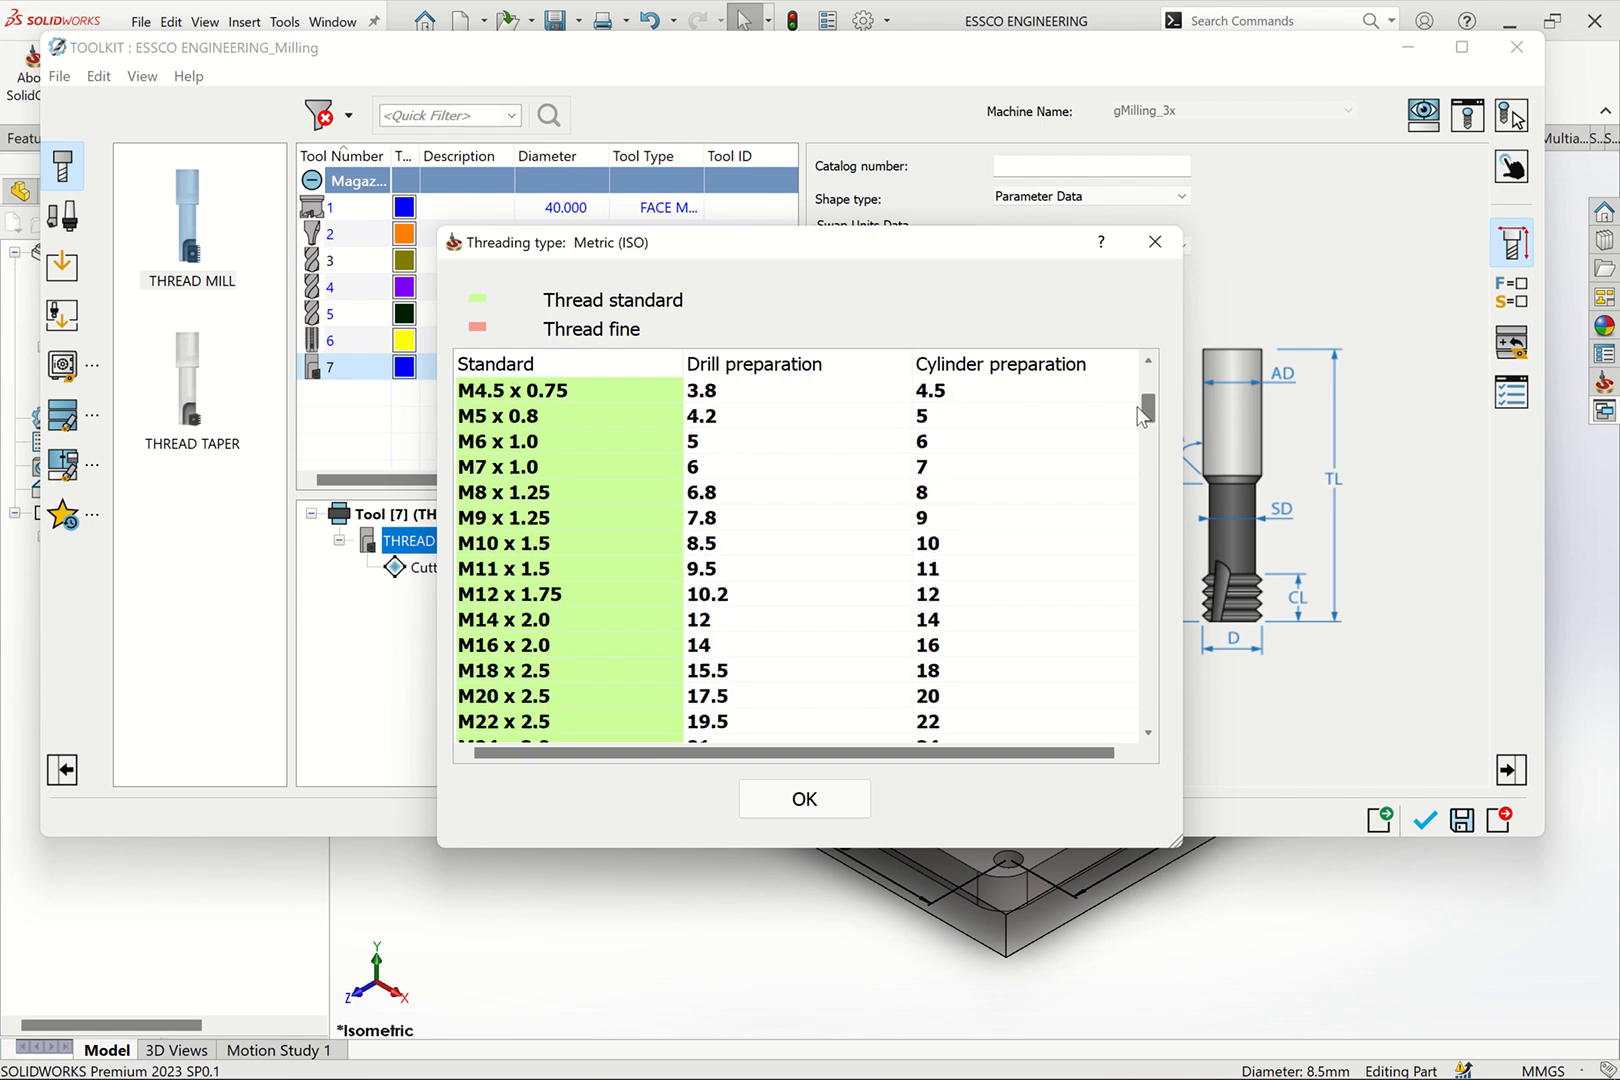
{"action": "scroll", "coordinate": [1143, 421], "scroll_direction": "down", "scroll_amount": 1}
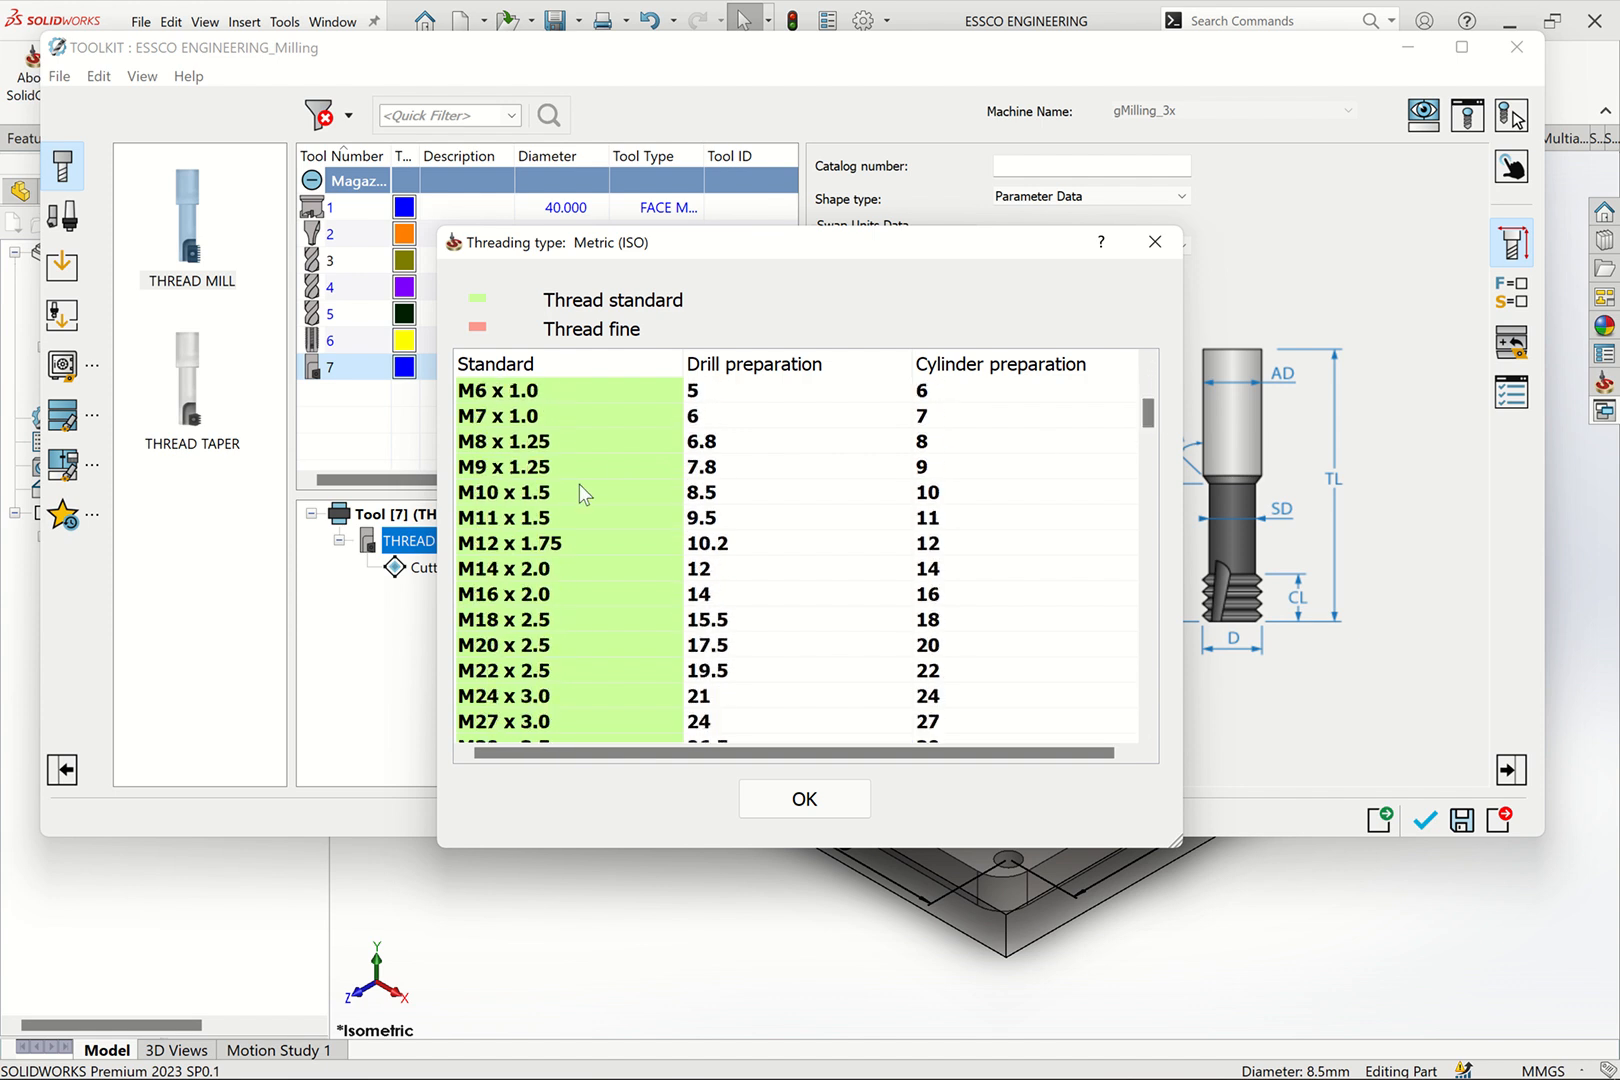
{"action": "left_click", "coordinate": [502, 503]}
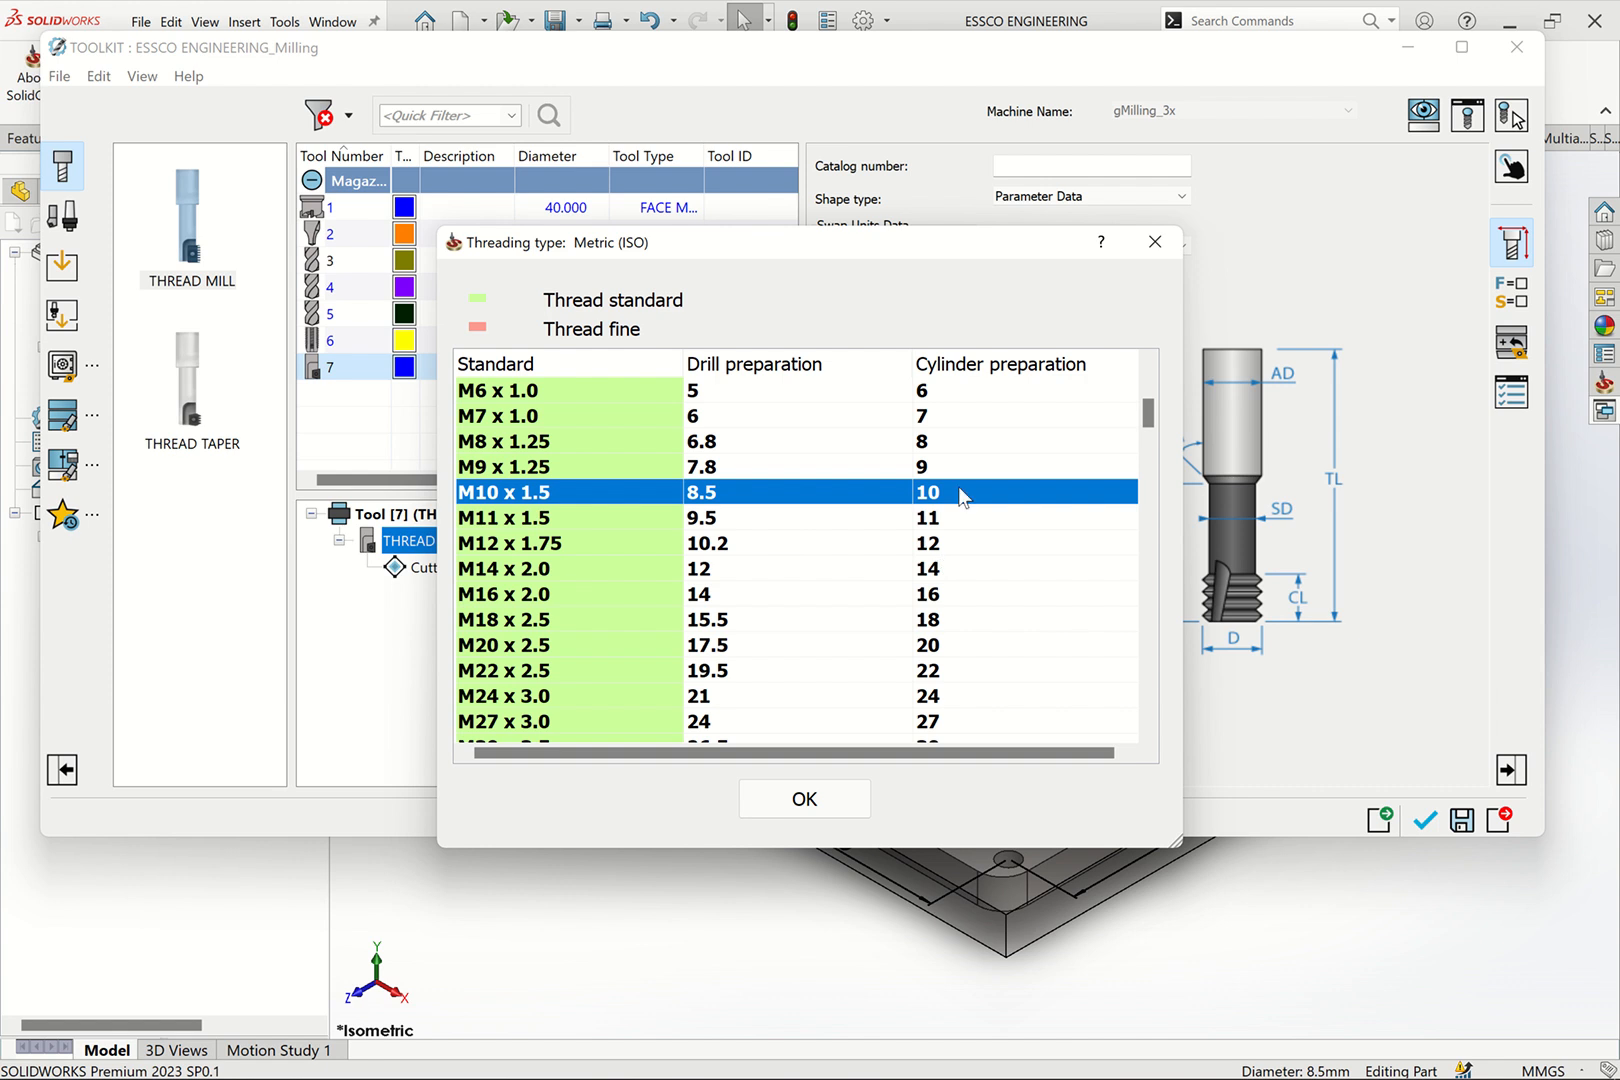
{"action": "left_click", "coordinate": [803, 797]}
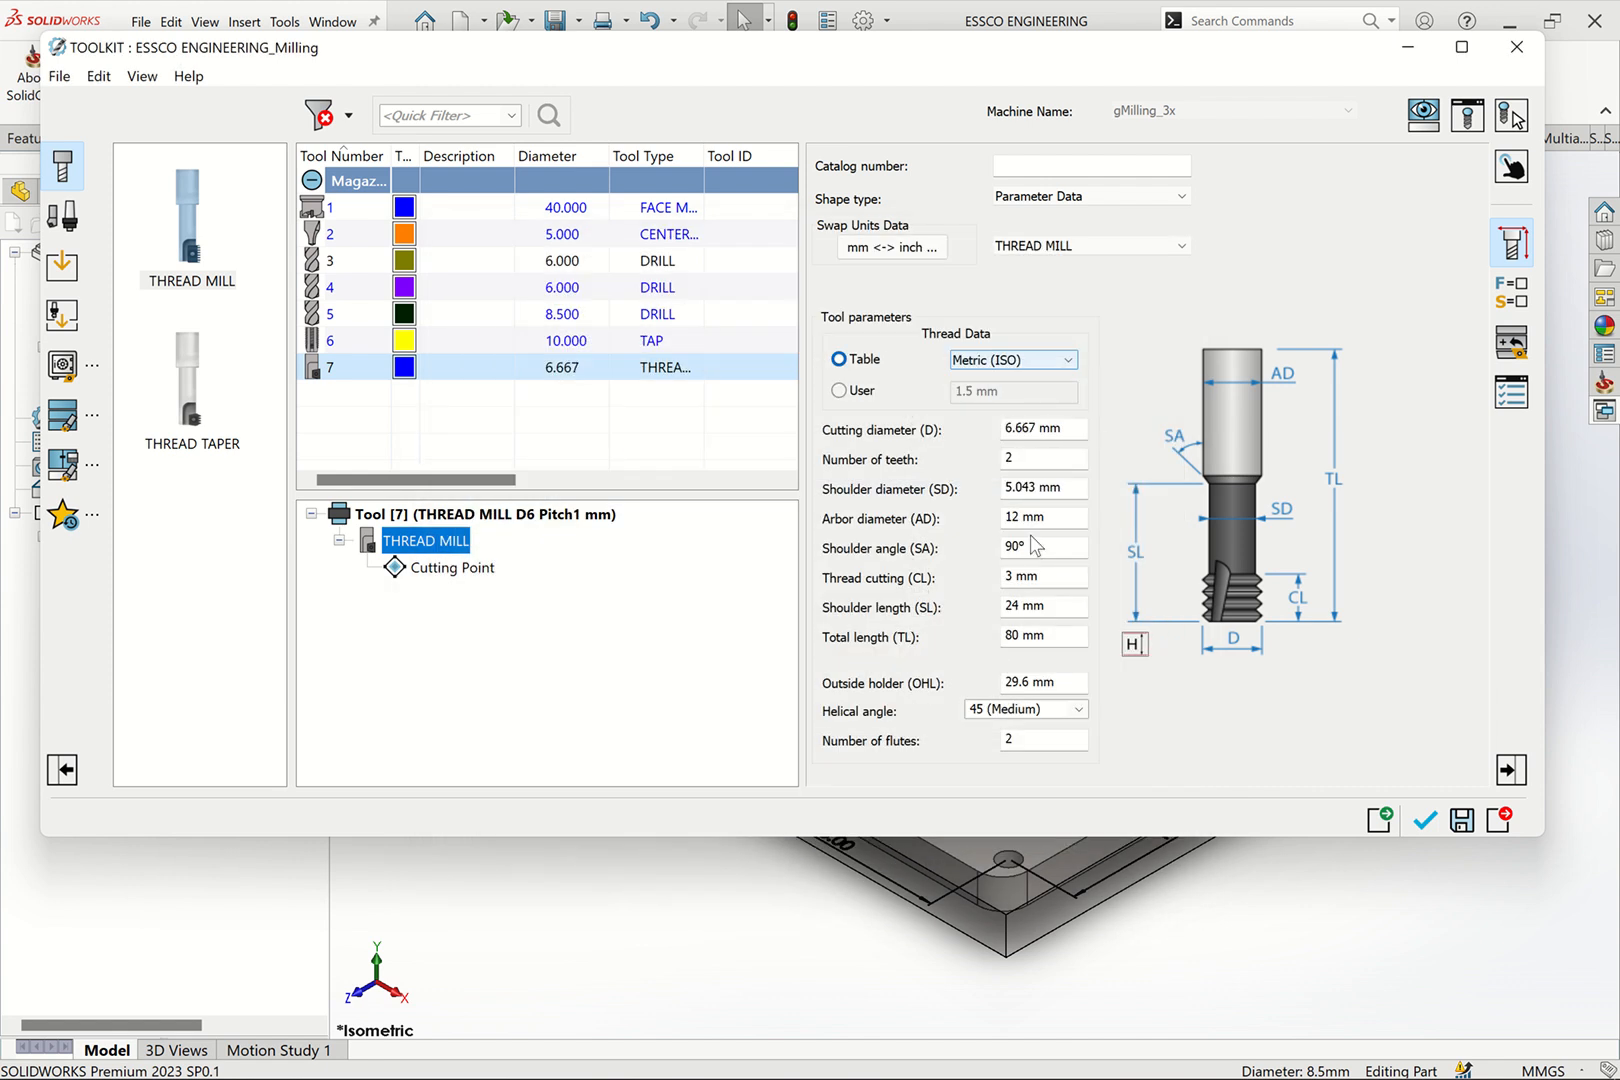
Try a cutting diameter of 6 mm for the thread mill and restore its dimensions by reselecting the Metric (ISO) M10 x 1.5 thread
{"action": "left_click", "coordinate": [1037, 425]}
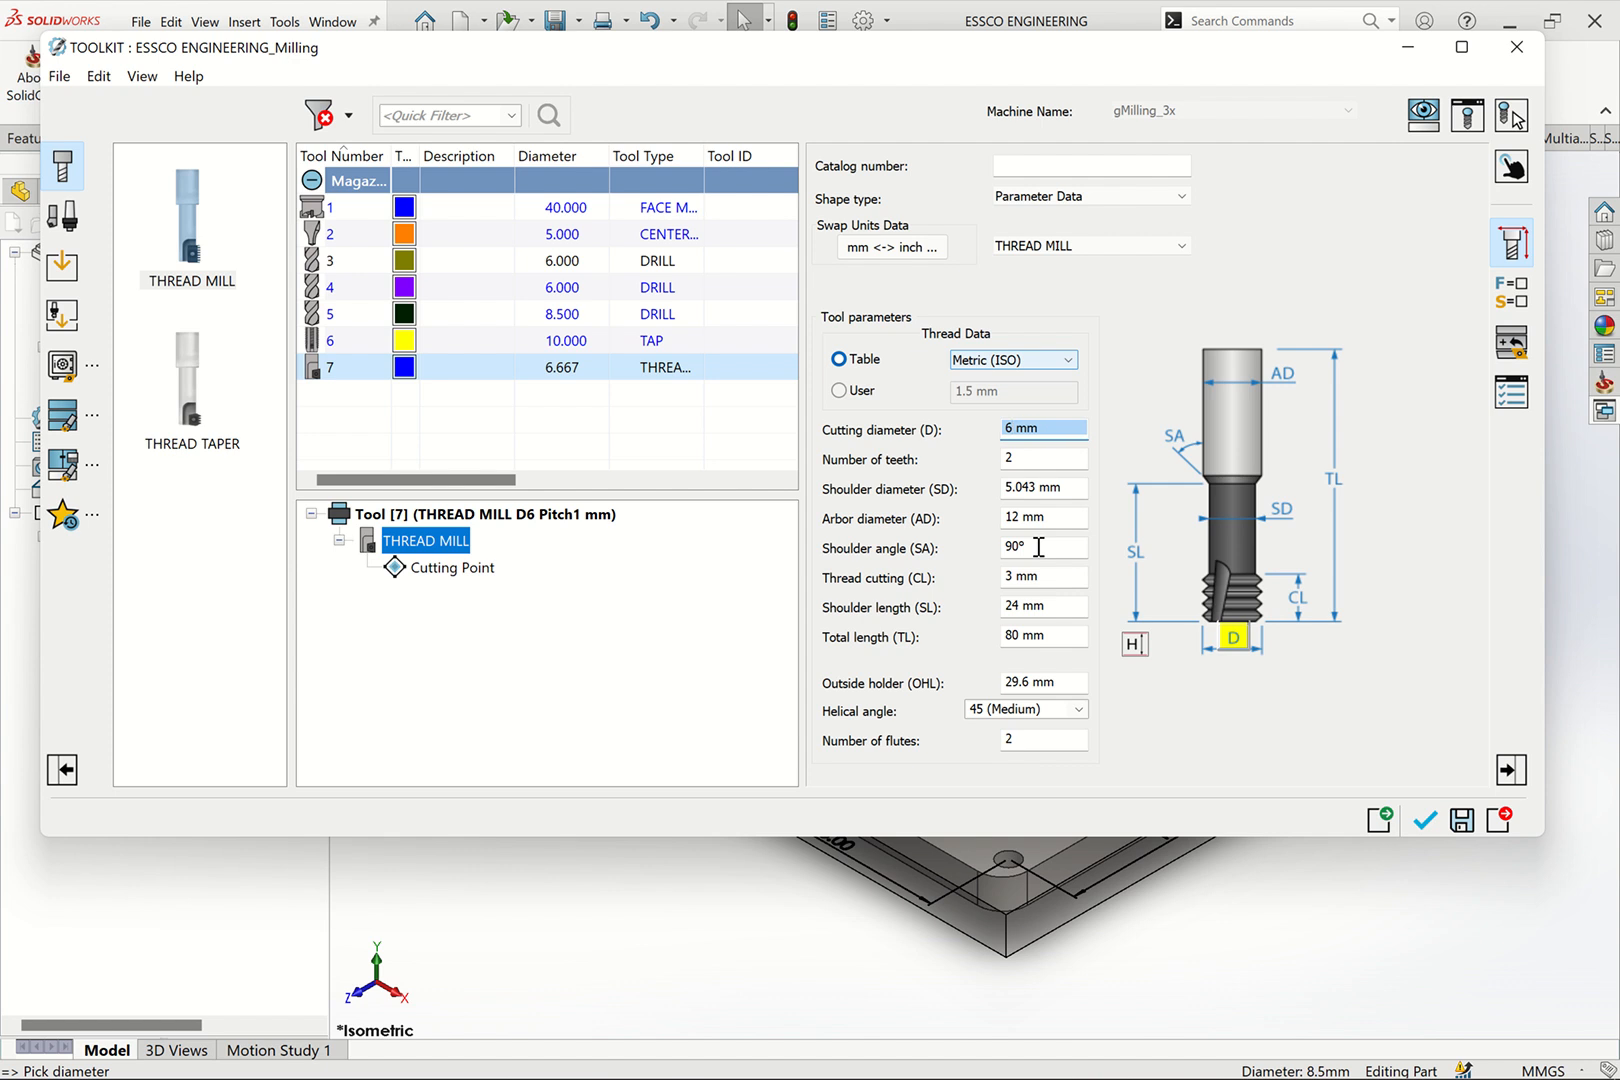
{"action": "left_click", "coordinate": [1022, 458]}
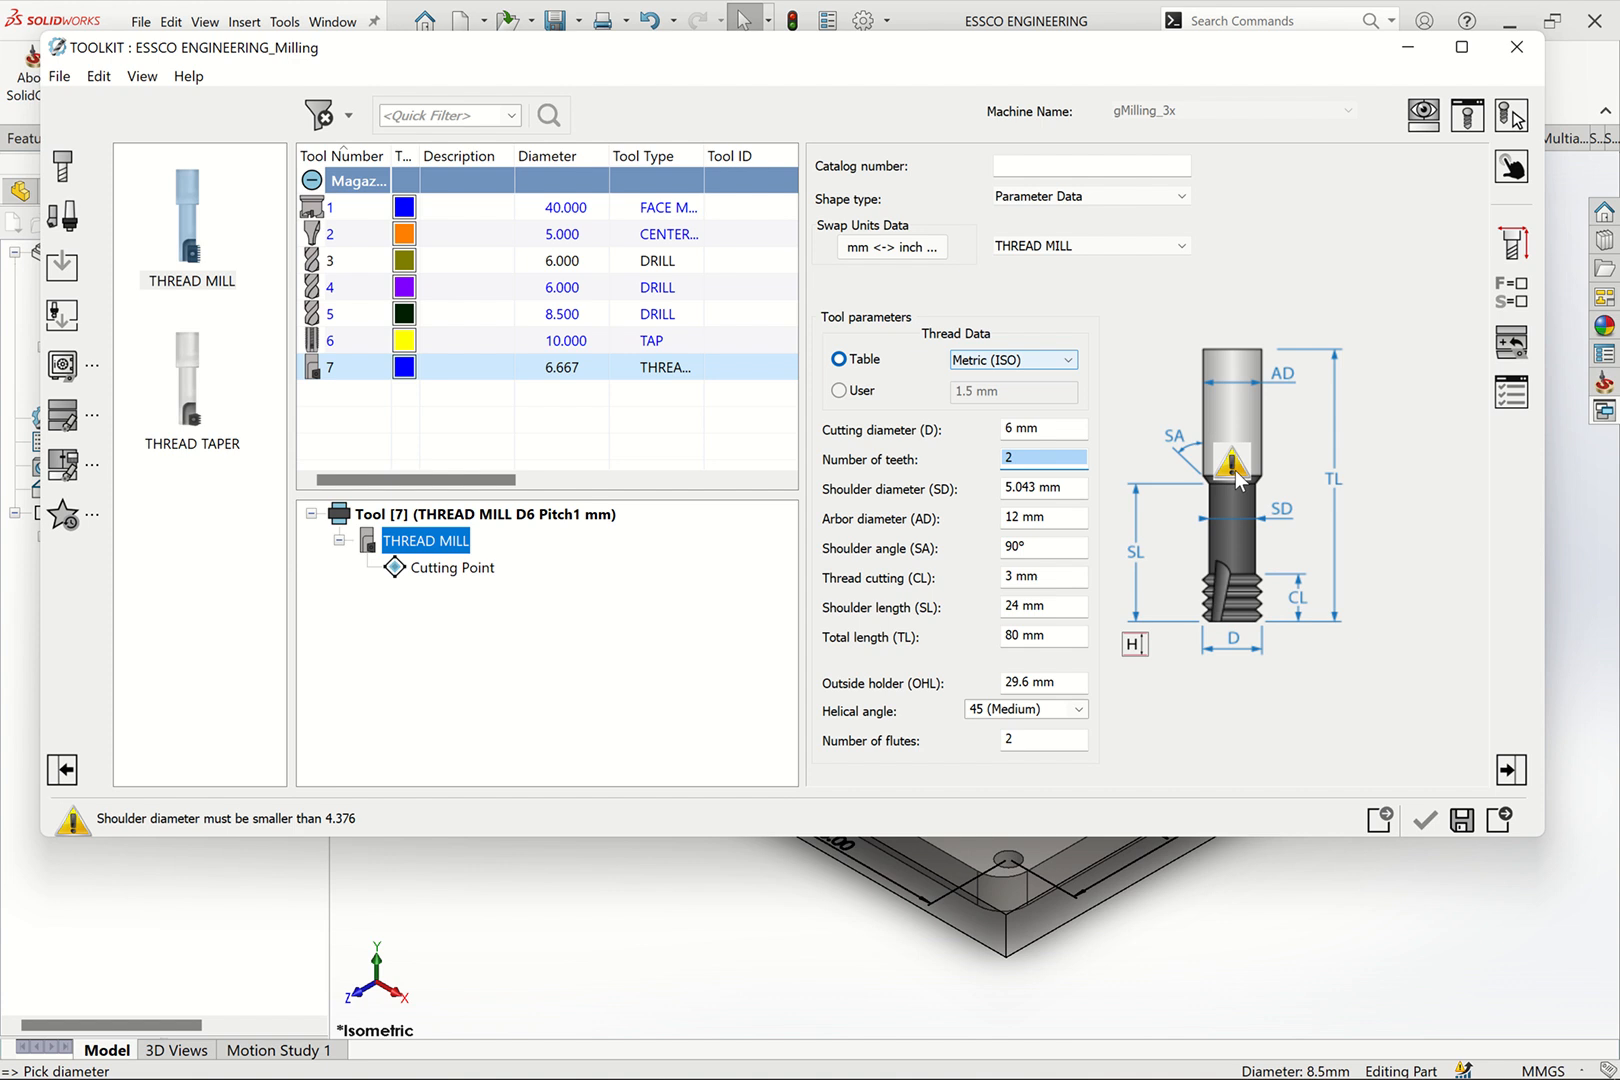
{"action": "left_click", "coordinate": [1014, 361]}
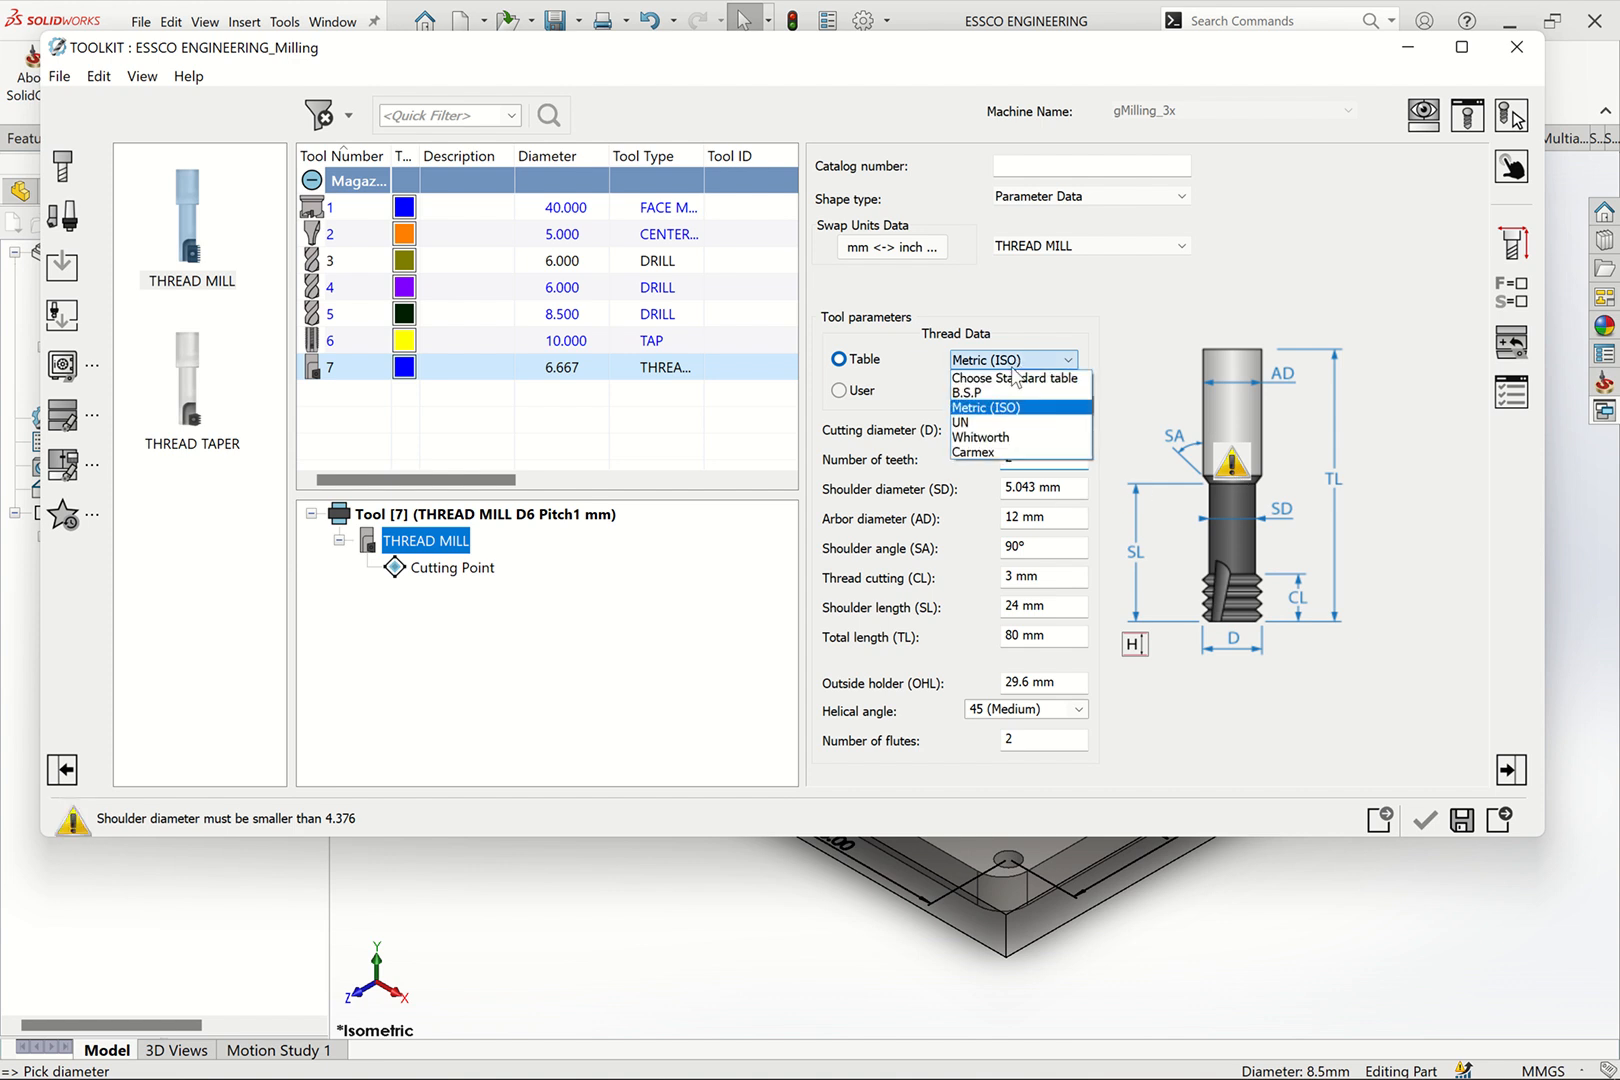
{"action": "left_click", "coordinate": [1013, 409]}
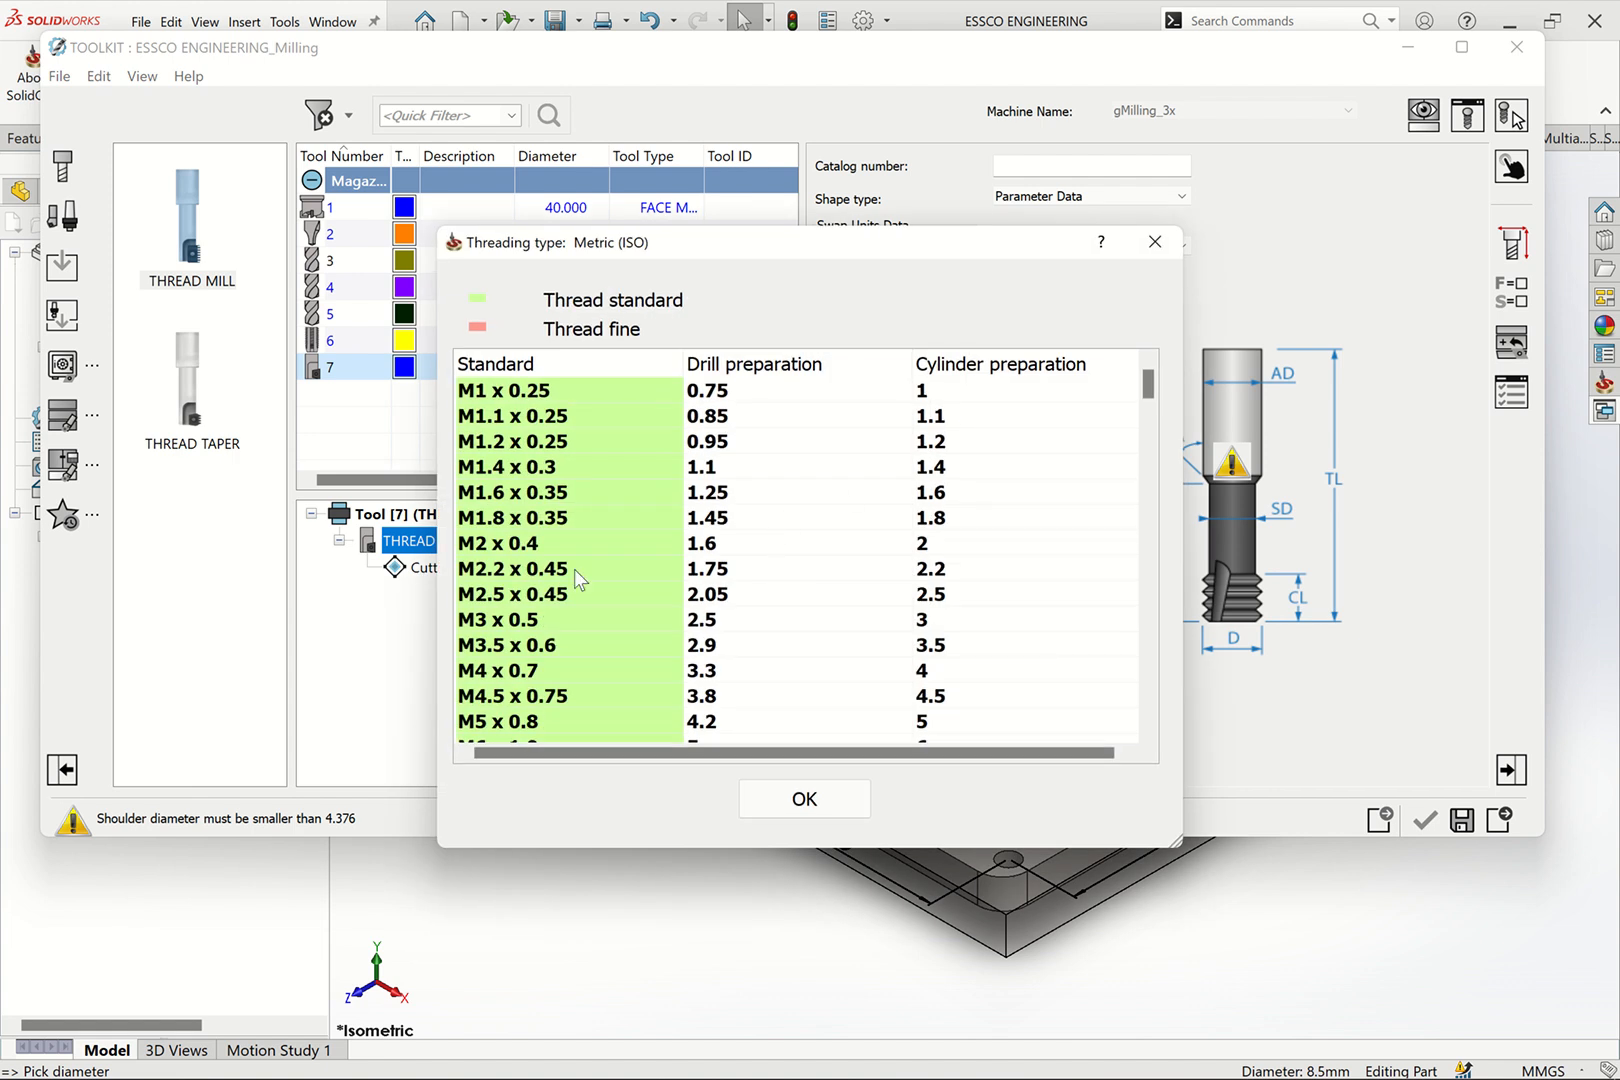
{"action": "left_click_drag", "start_coordinate": [1148, 392], "coordinate": [1146, 420]}
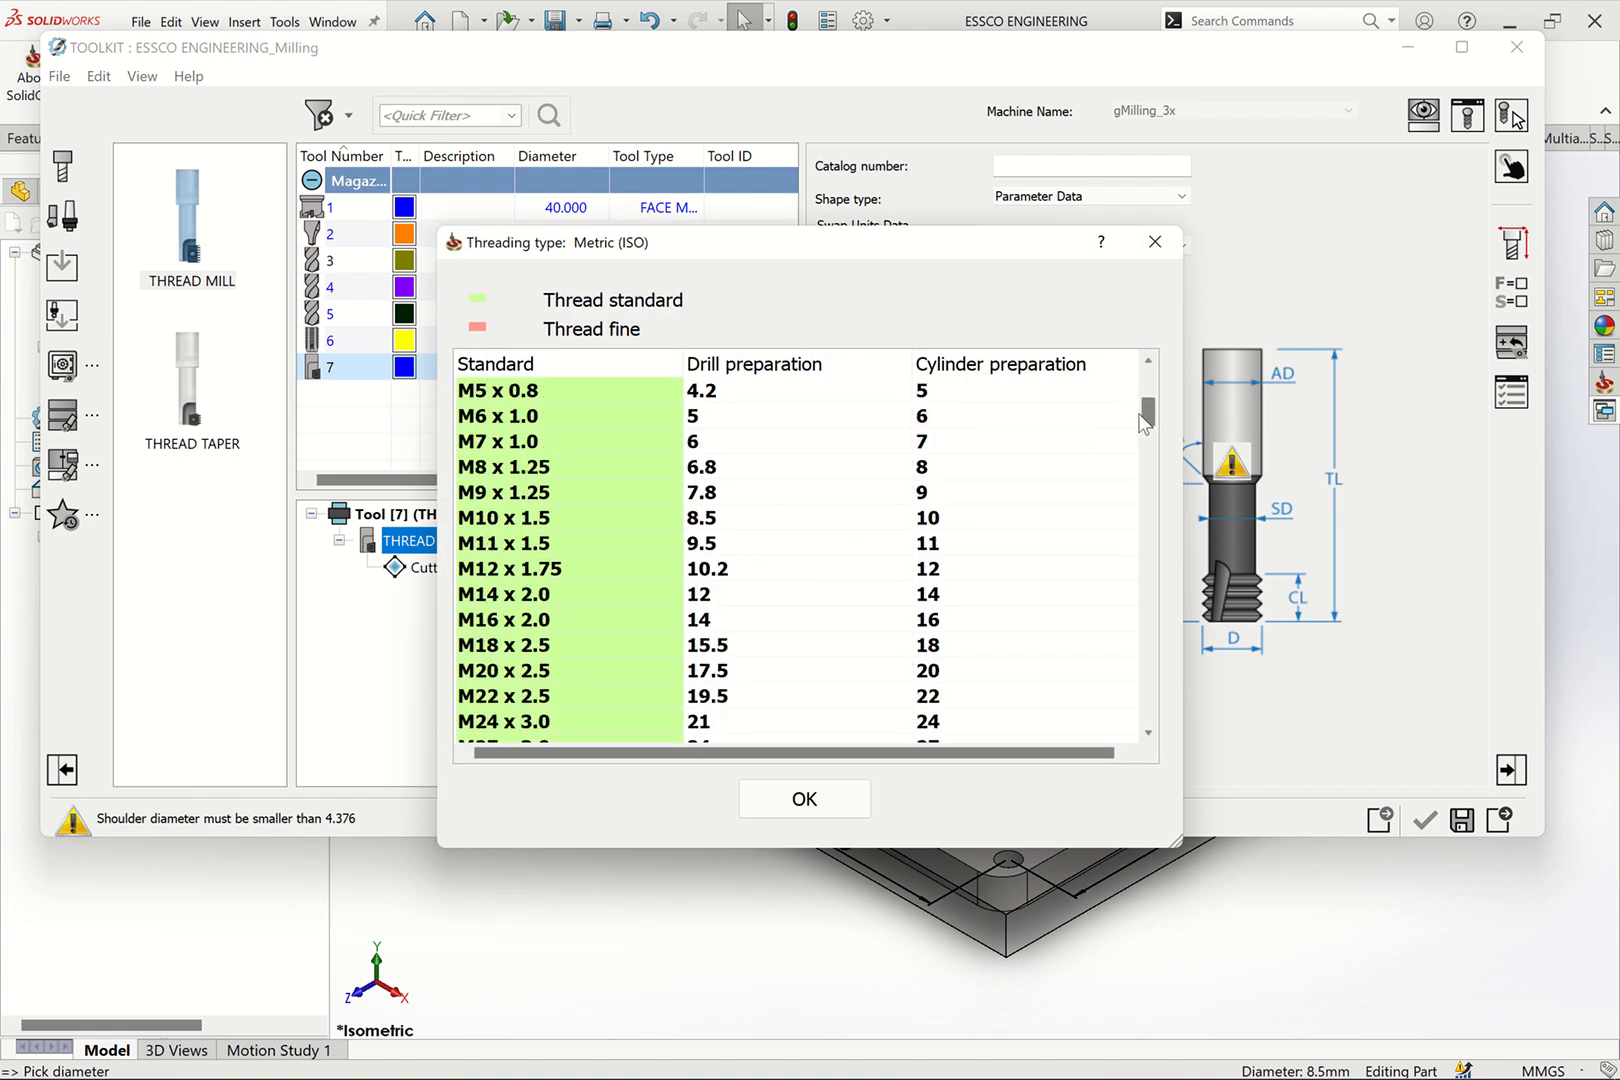
{"action": "left_click", "coordinate": [489, 518]}
{"action": "left_click", "coordinate": [806, 800]}
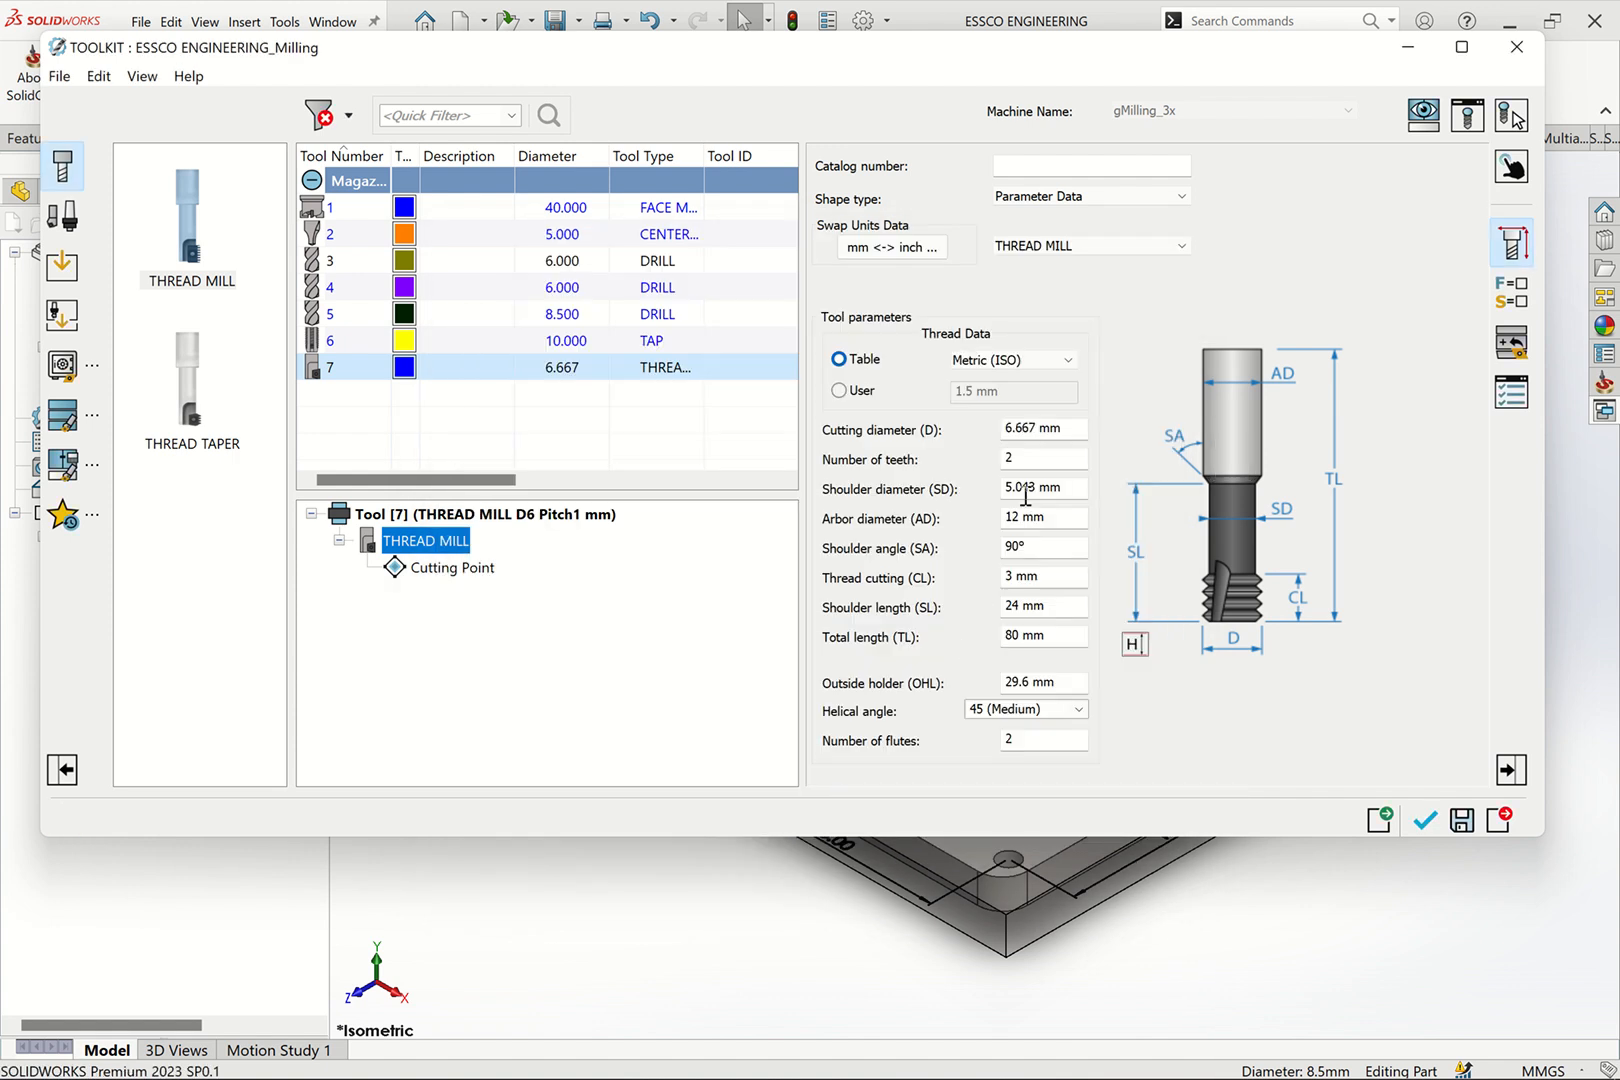
Check the thread mill's cutting diameter against its shoulder diameter
{"action": "left_click", "coordinate": [1025, 428]}
{"action": "left_click", "coordinate": [1027, 489]}
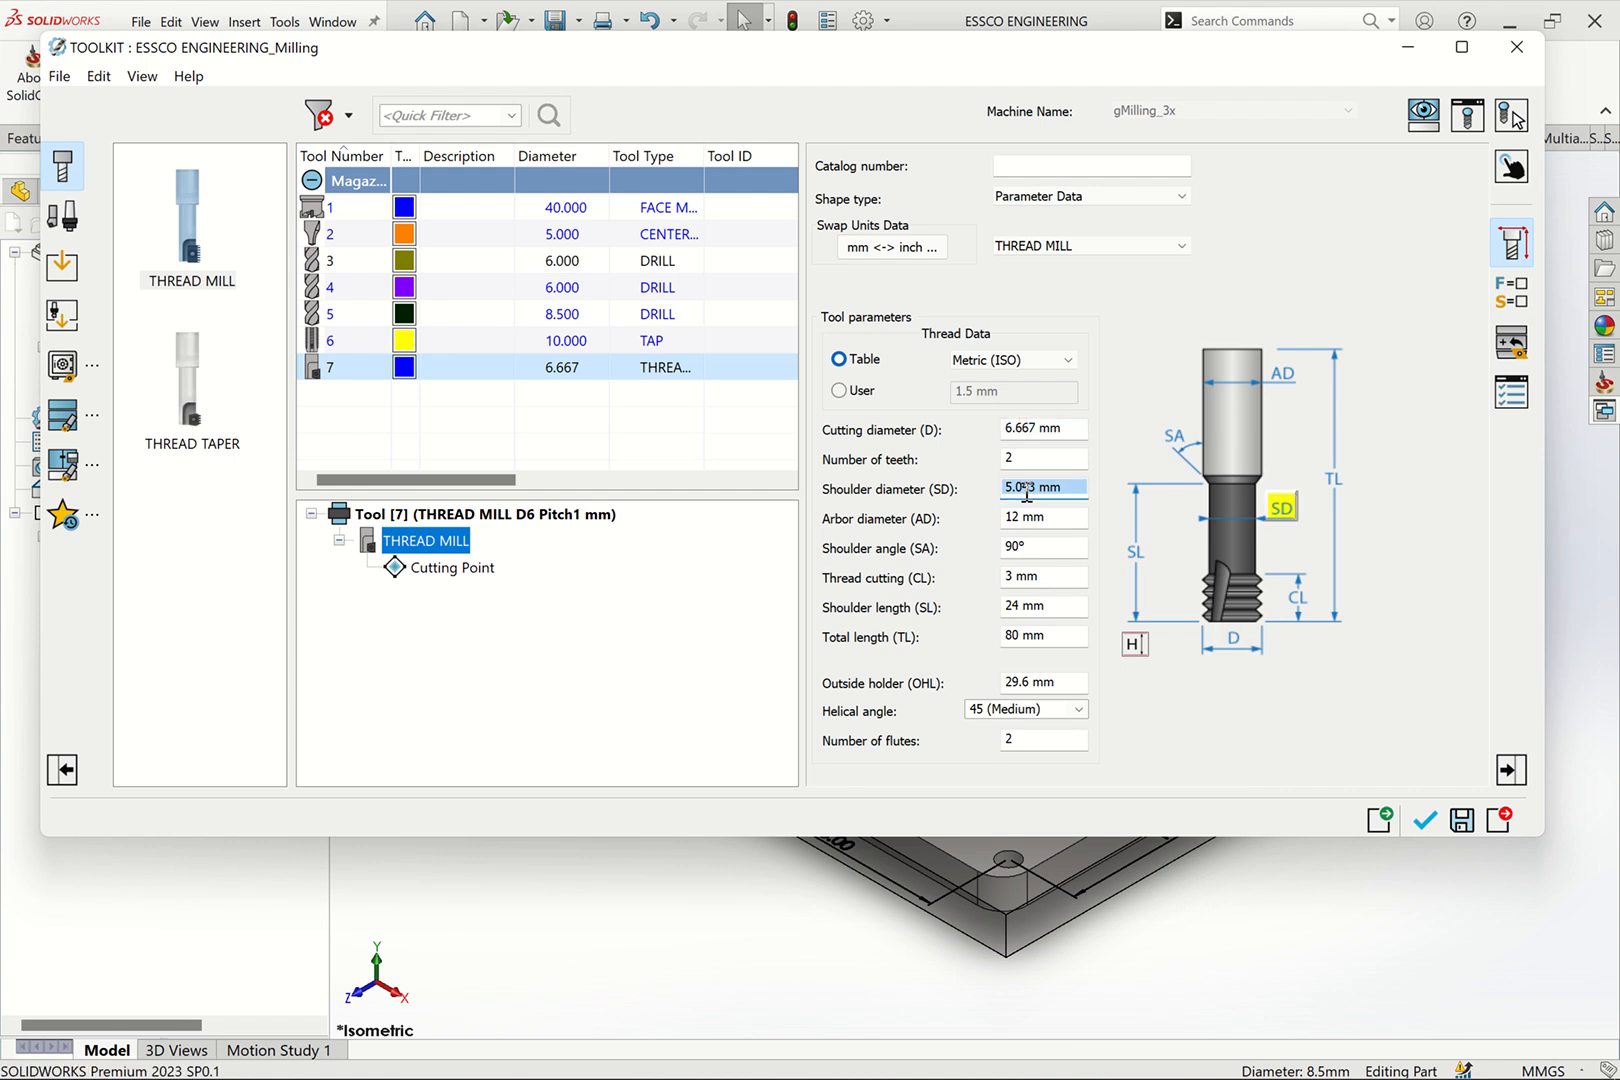
{"action": "left_click", "coordinate": [1039, 428]}
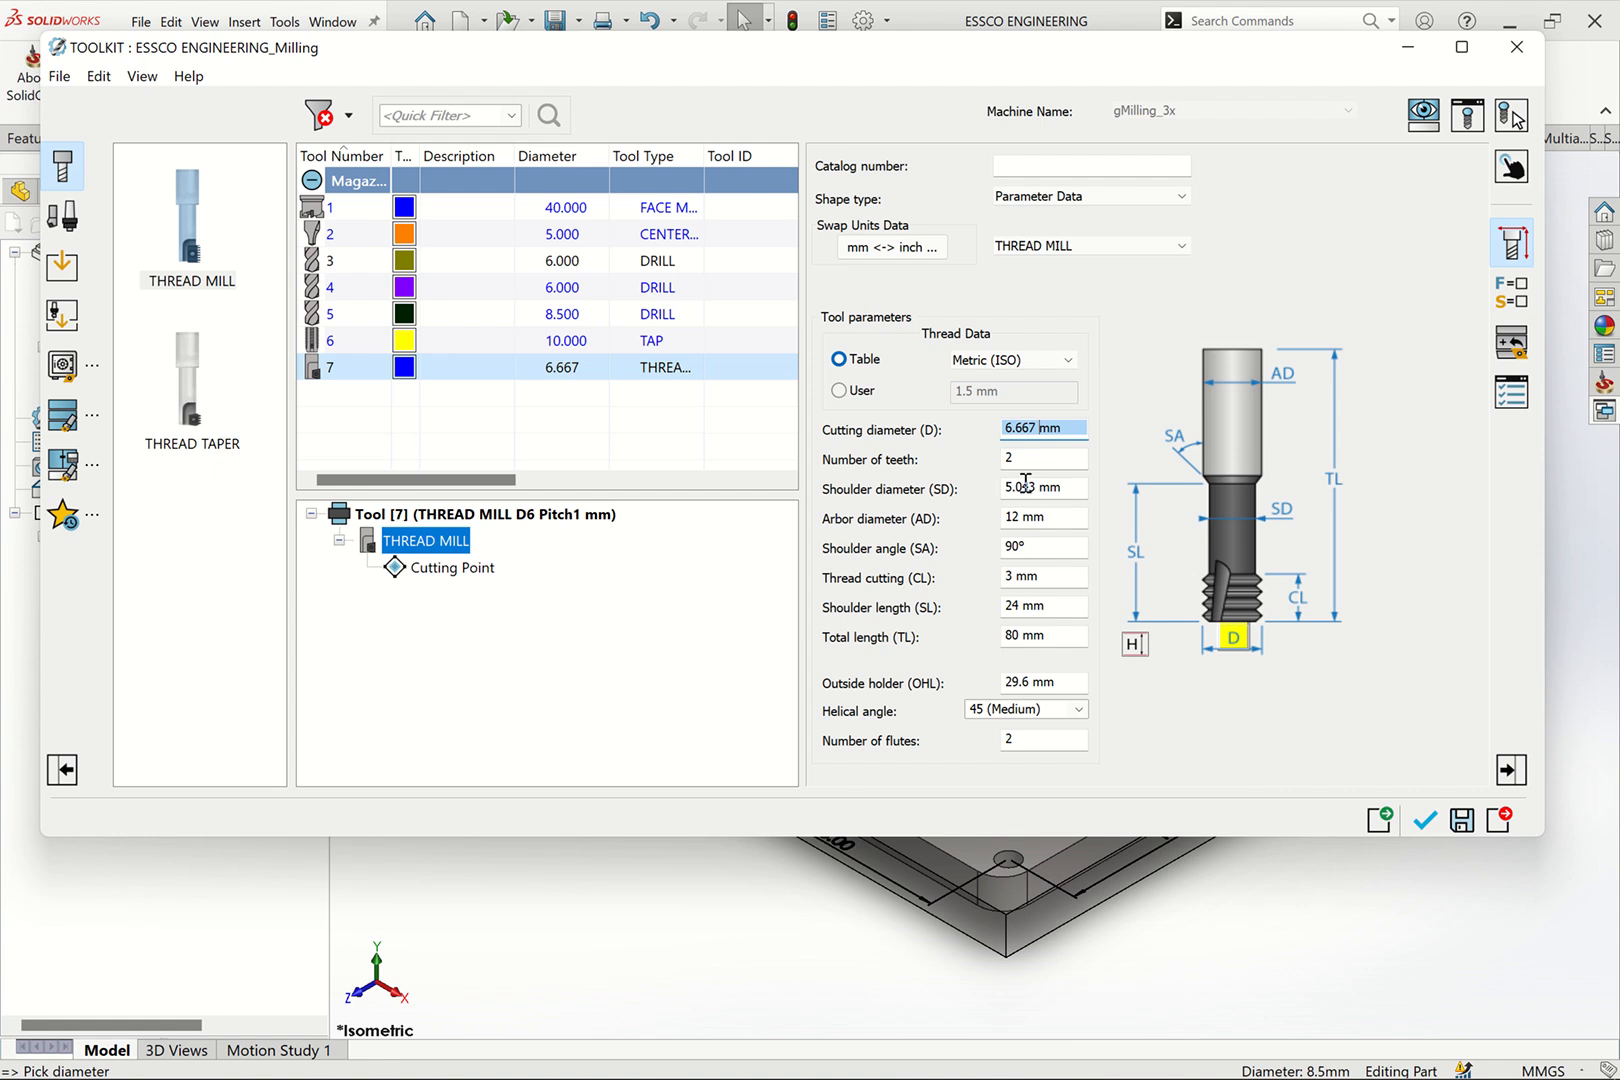
{"action": "left_click", "coordinate": [1027, 487]}
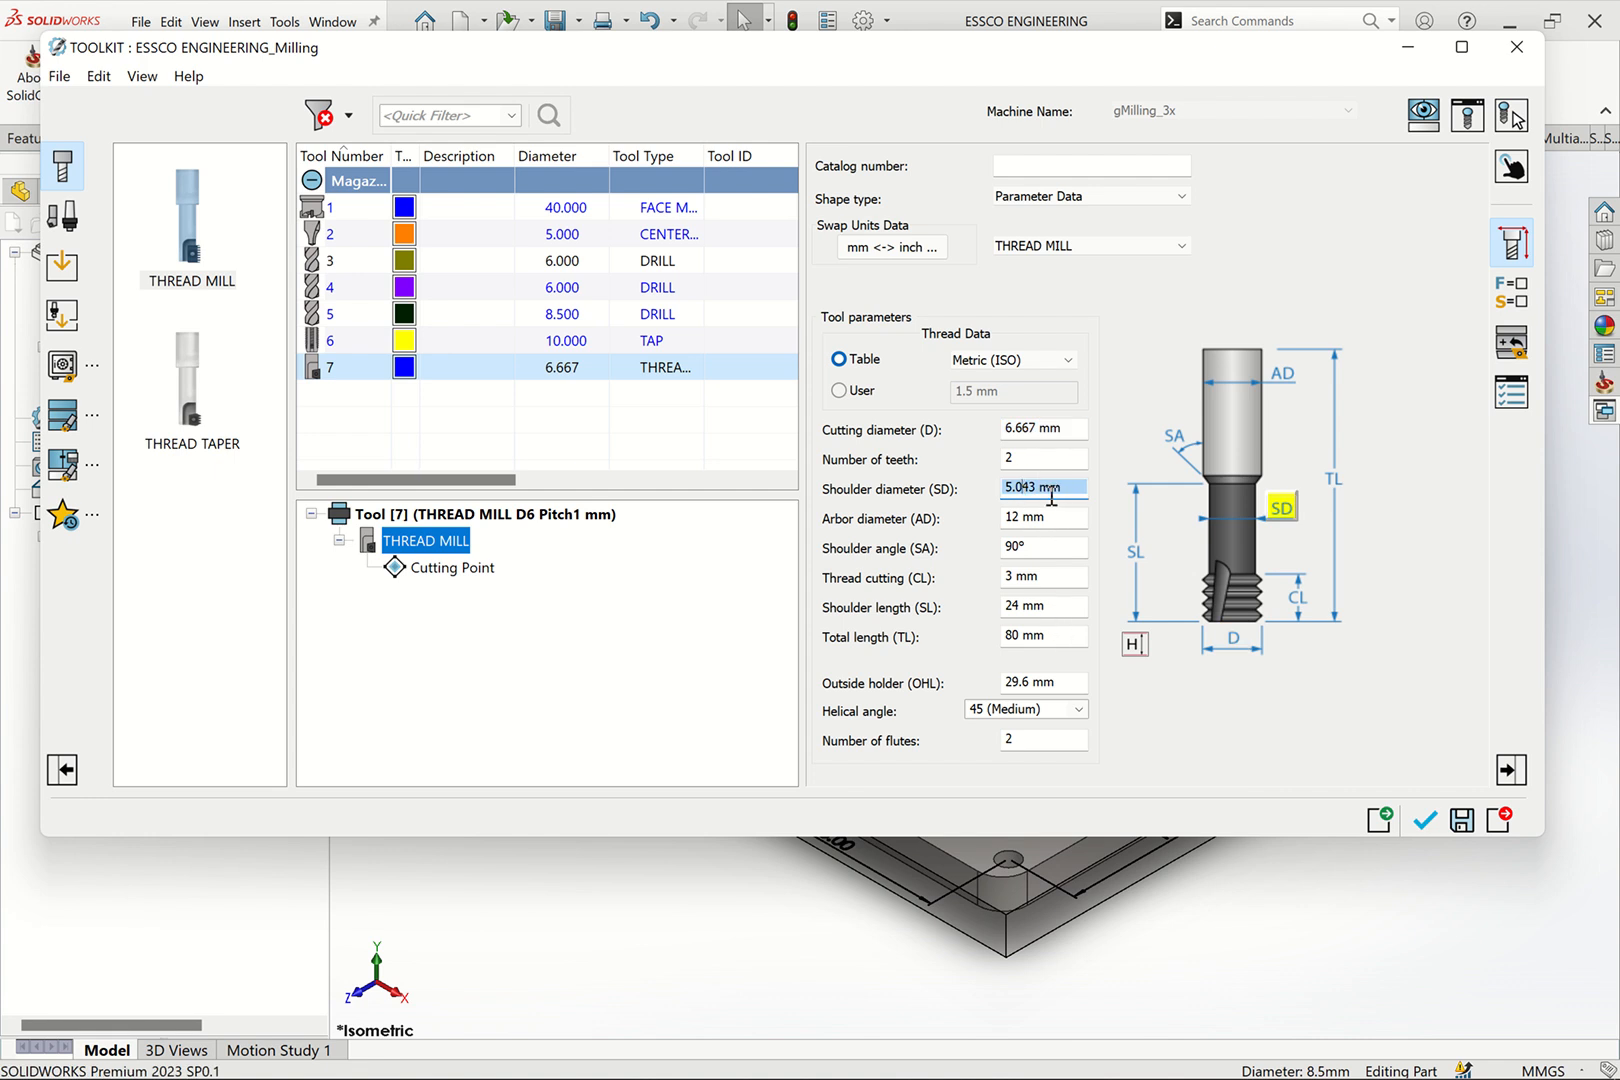
Set the thread mill's XY feed to 714 and spin rate to 475, disable the separate finish spin, and accept the tool for the operation
{"action": "left_click", "coordinate": [1508, 310]}
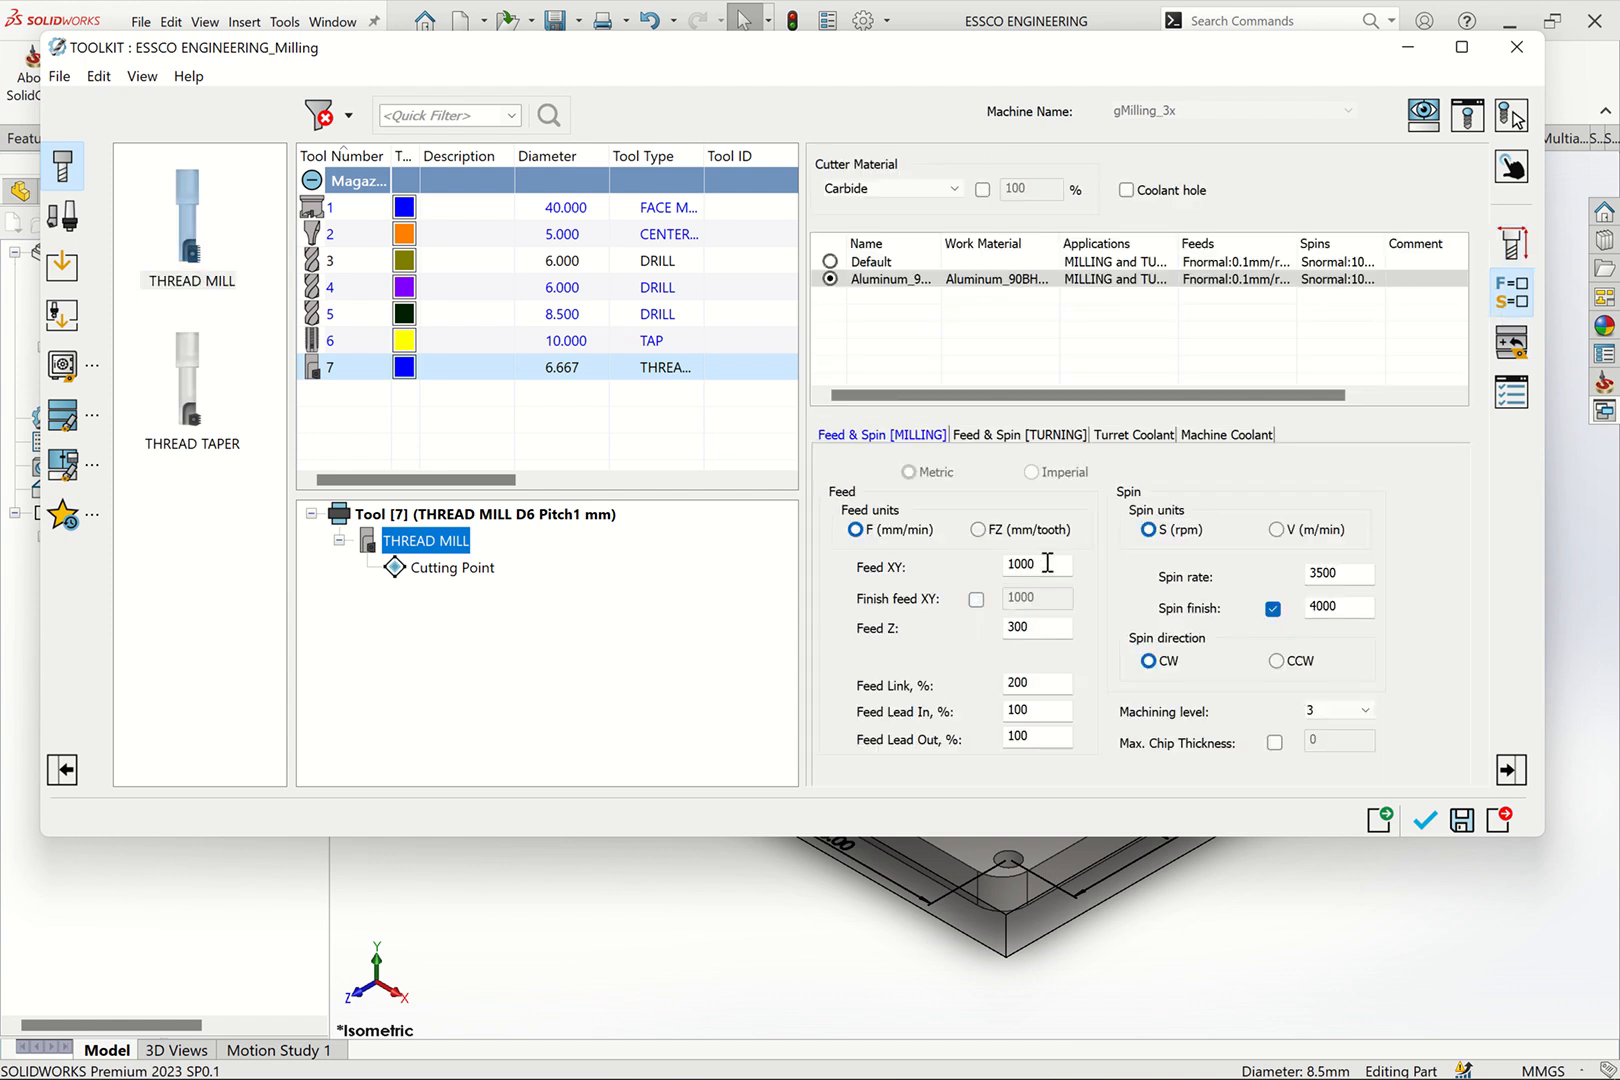
{"action": "left_click_drag", "start_coordinate": [1047, 563], "coordinate": [933, 572]}
{"action": "type", "text": "714"}
{"action": "double_click", "coordinate": [1345, 574]}
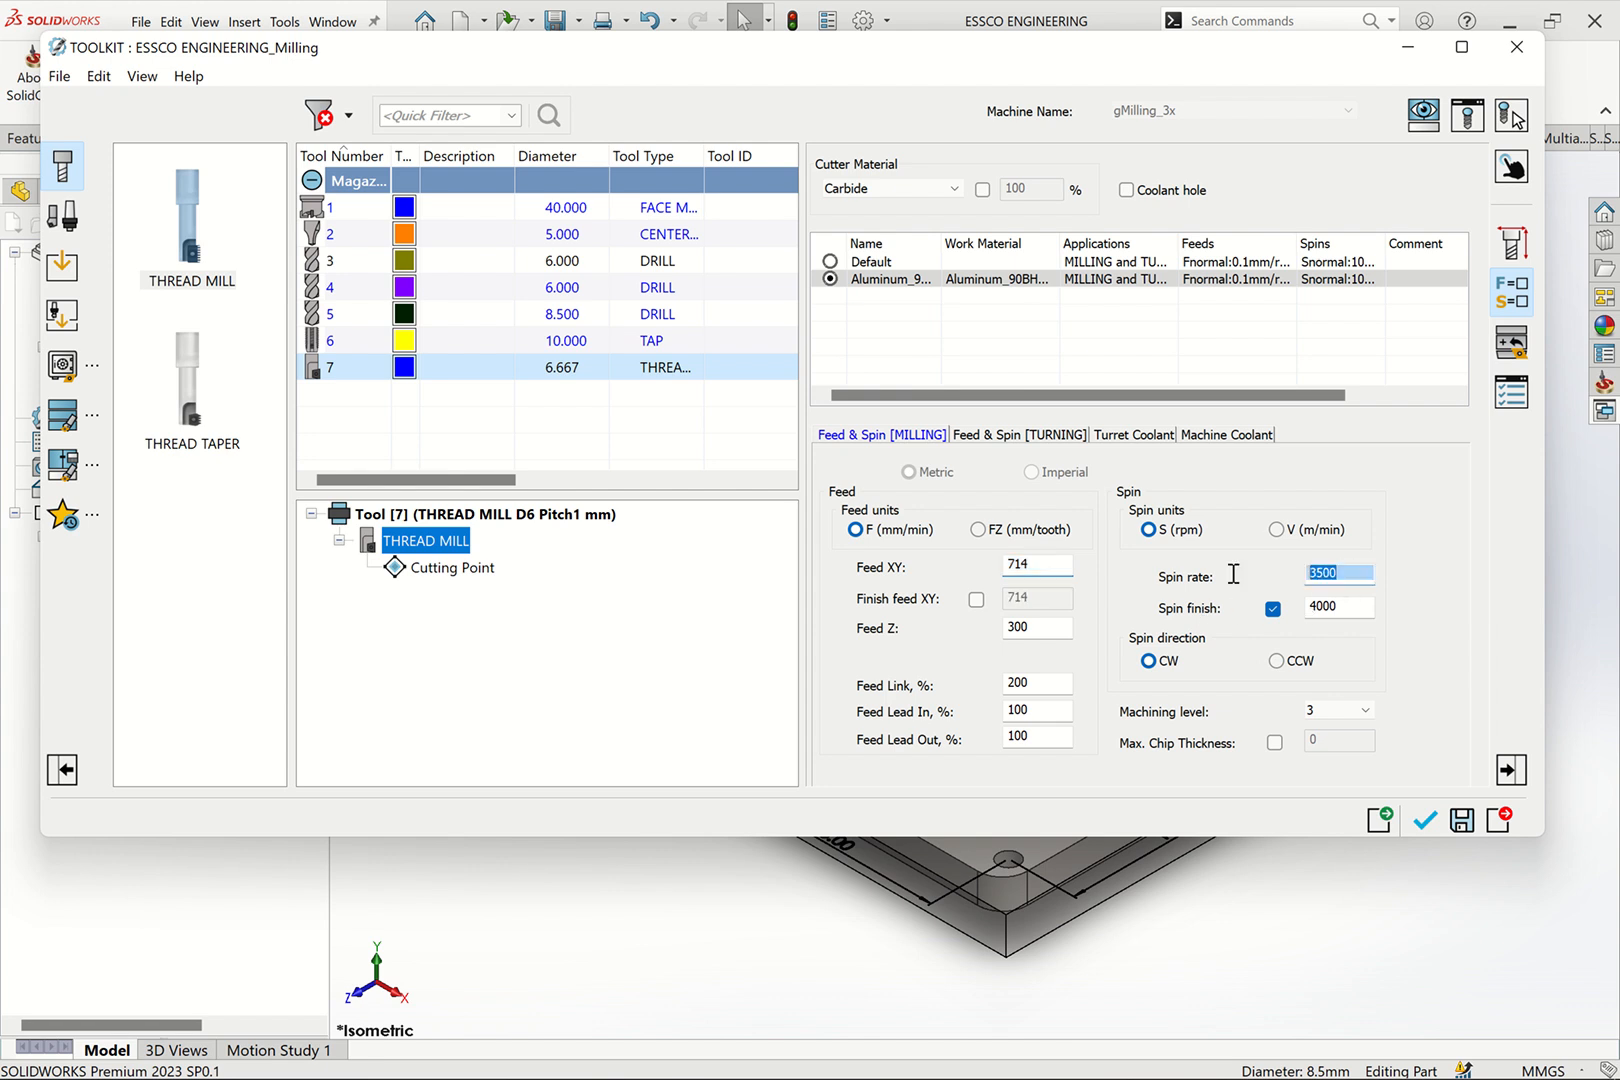
{"action": "type", "text": "475"}
{"action": "left_click", "coordinate": [1273, 608]}
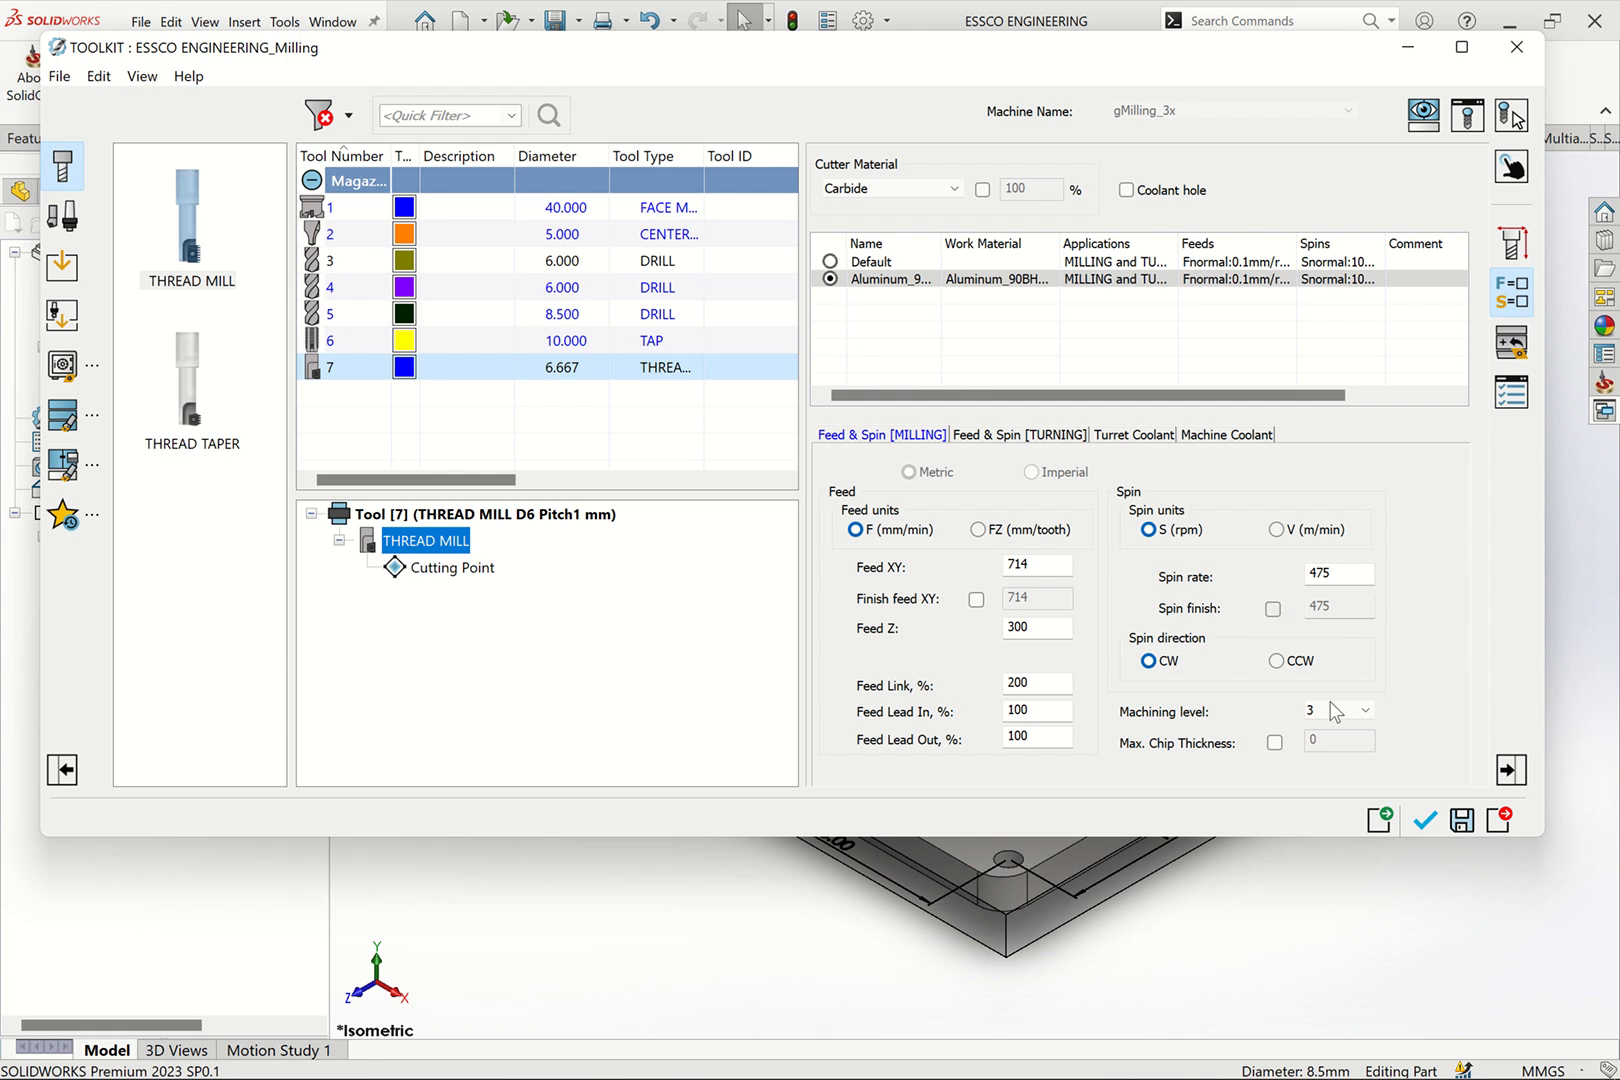
{"action": "left_click", "coordinate": [1423, 822]}
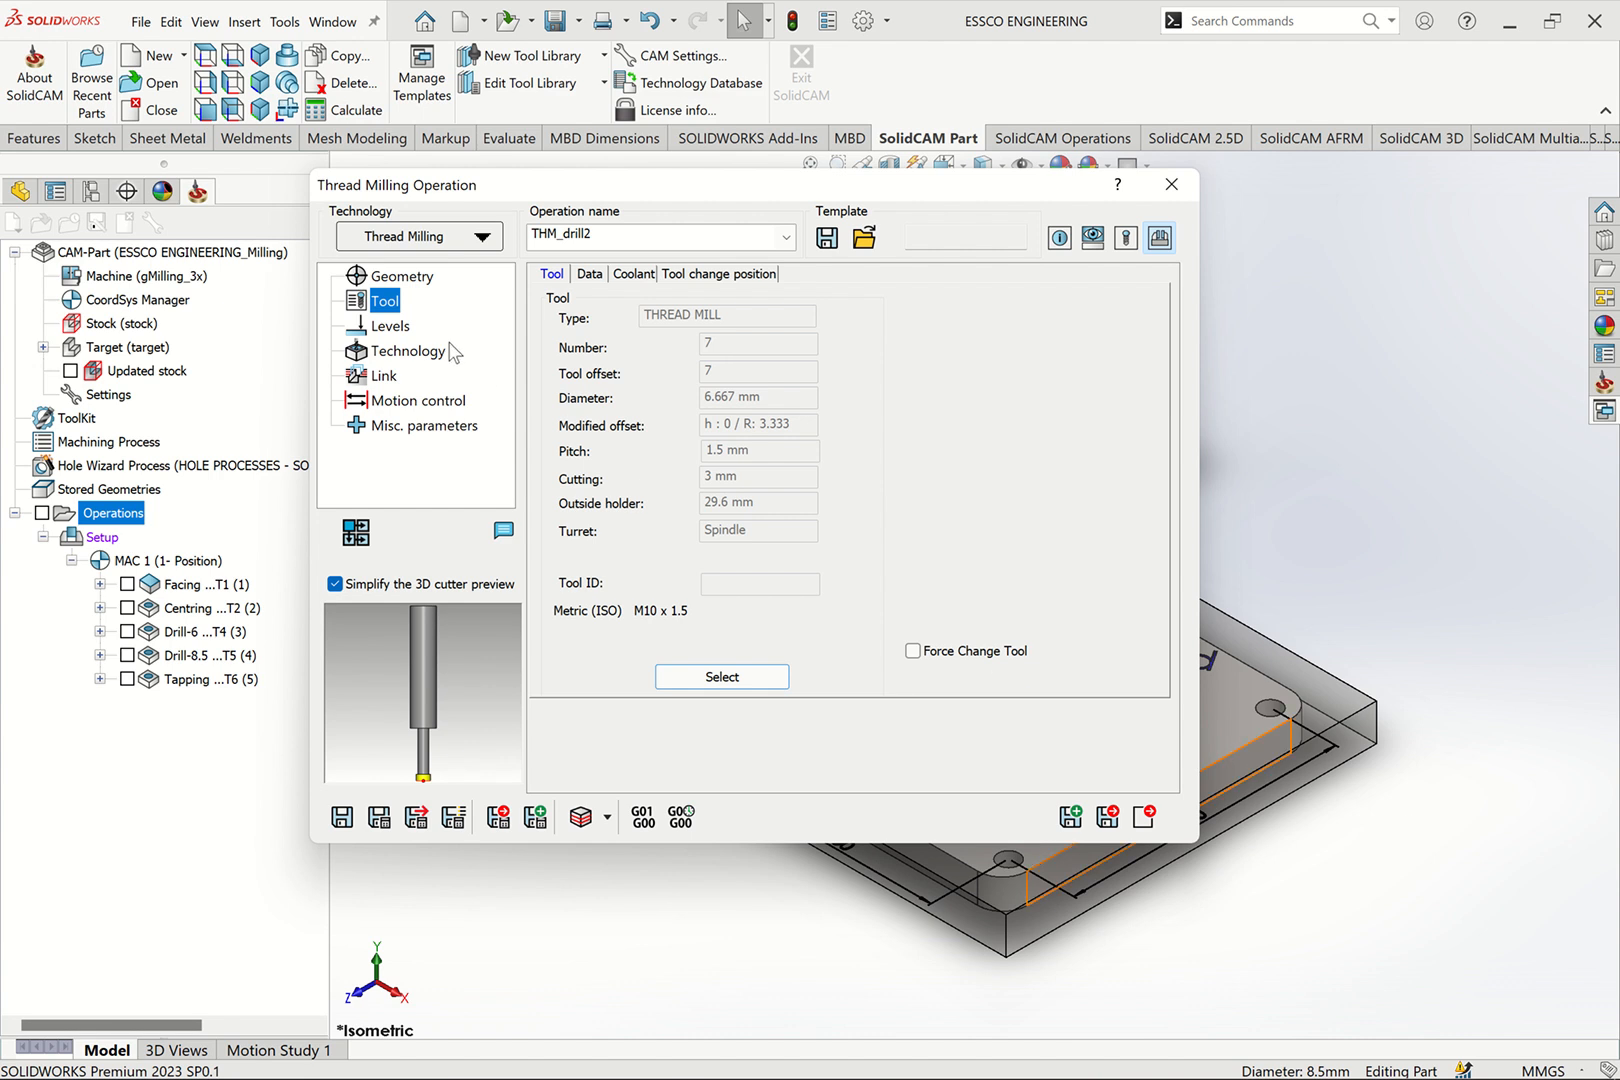
Set the thread milling clearance level to 5 and take the upper level from the plate's top face
{"action": "left_click", "coordinate": [390, 326]}
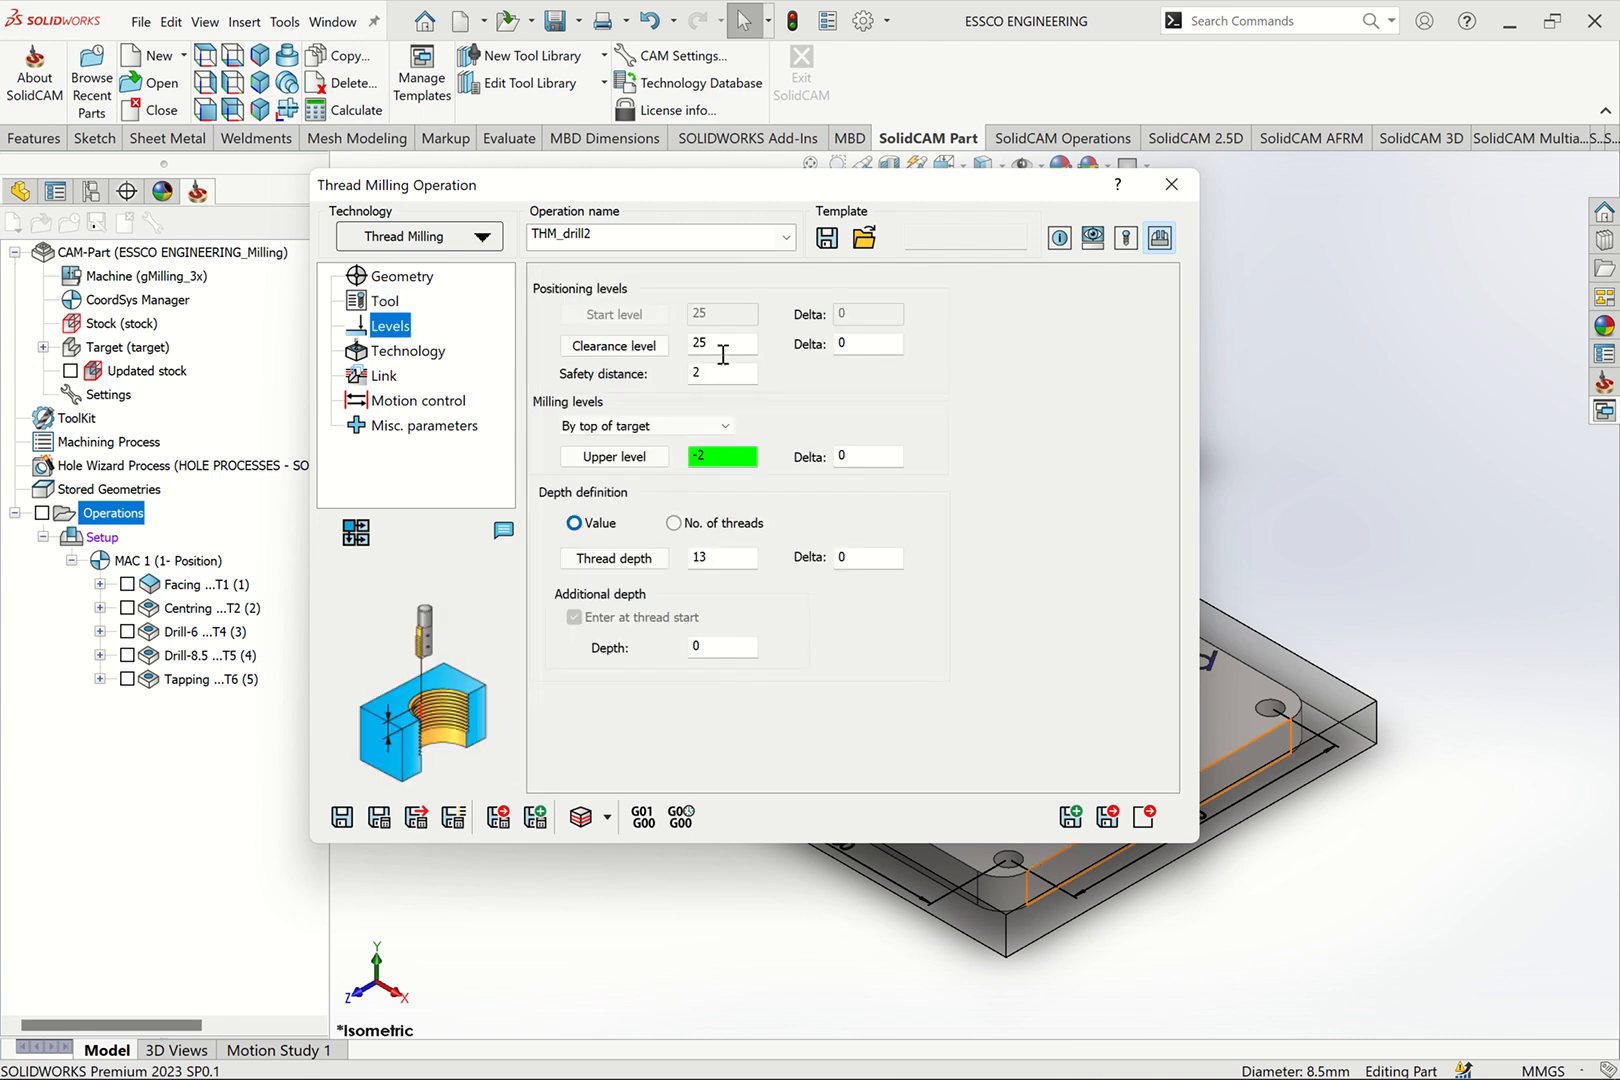
{"action": "left_click_drag", "start_coordinate": [721, 345], "coordinate": [615, 344]}
{"action": "type", "text": "5"}
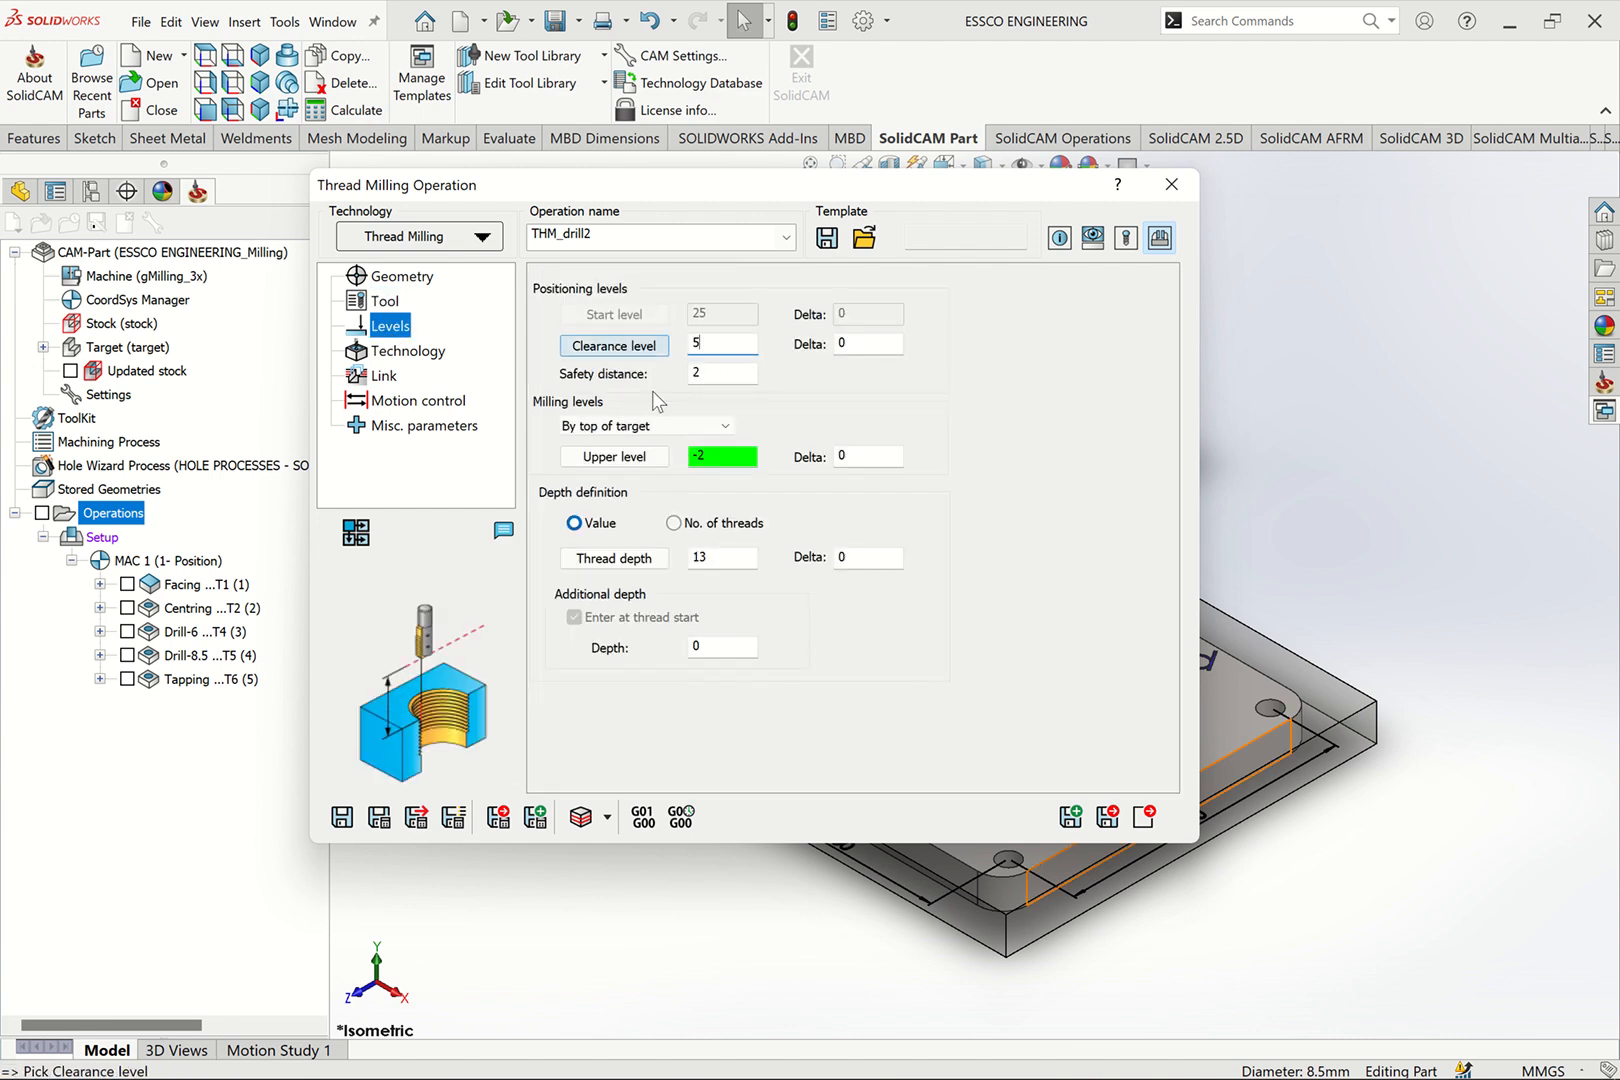
{"action": "left_click", "coordinate": [614, 457]}
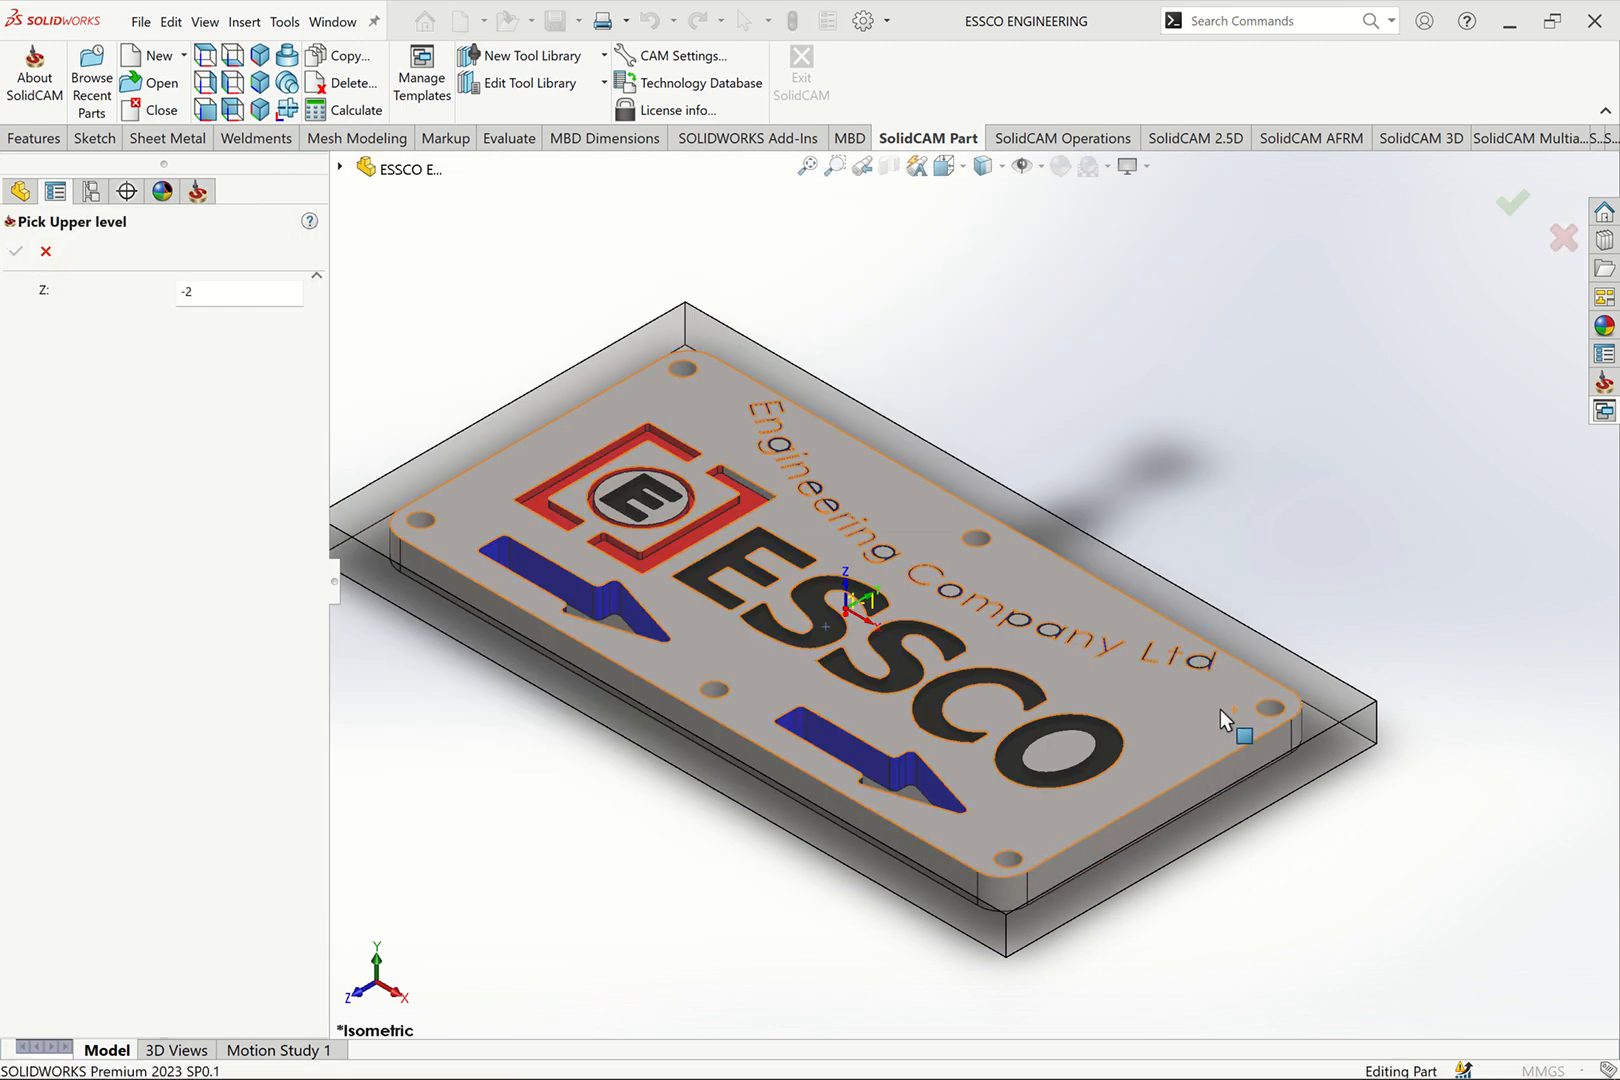
{"action": "left_click", "coordinate": [1220, 709]}
{"action": "left_click", "coordinate": [15, 251]}
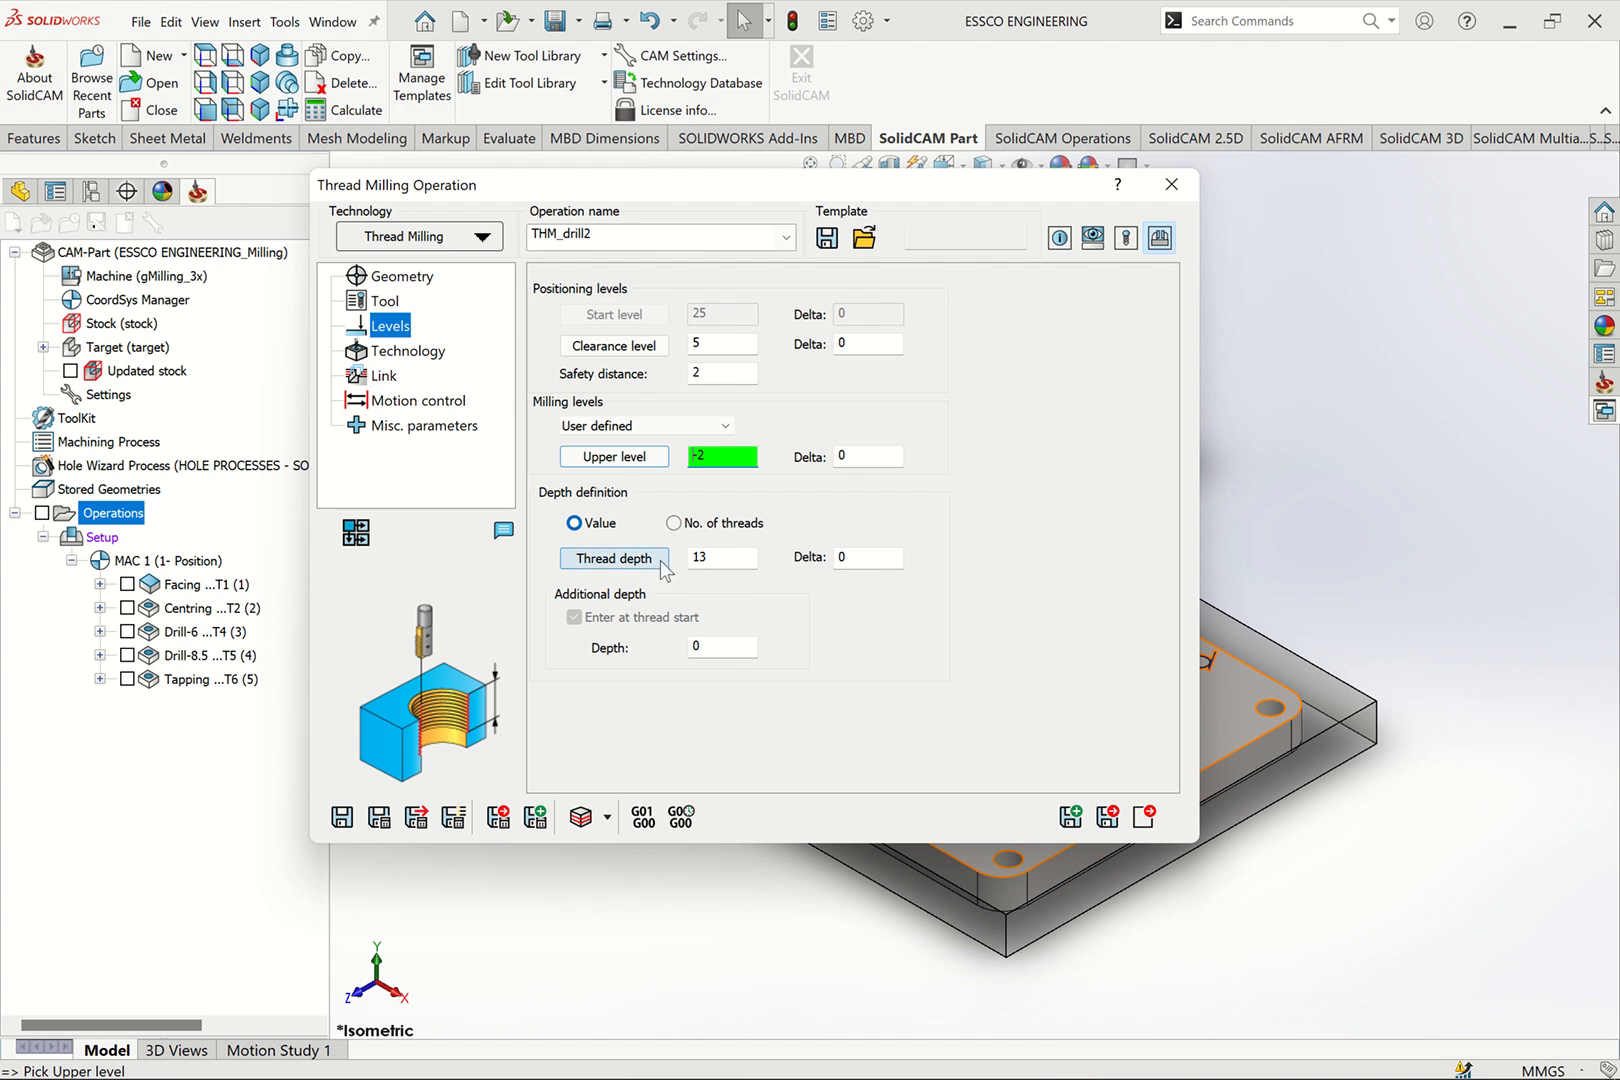
Set the thread depth delta to -2 and the additional depth to -1
{"action": "left_click", "coordinate": [850, 557]}
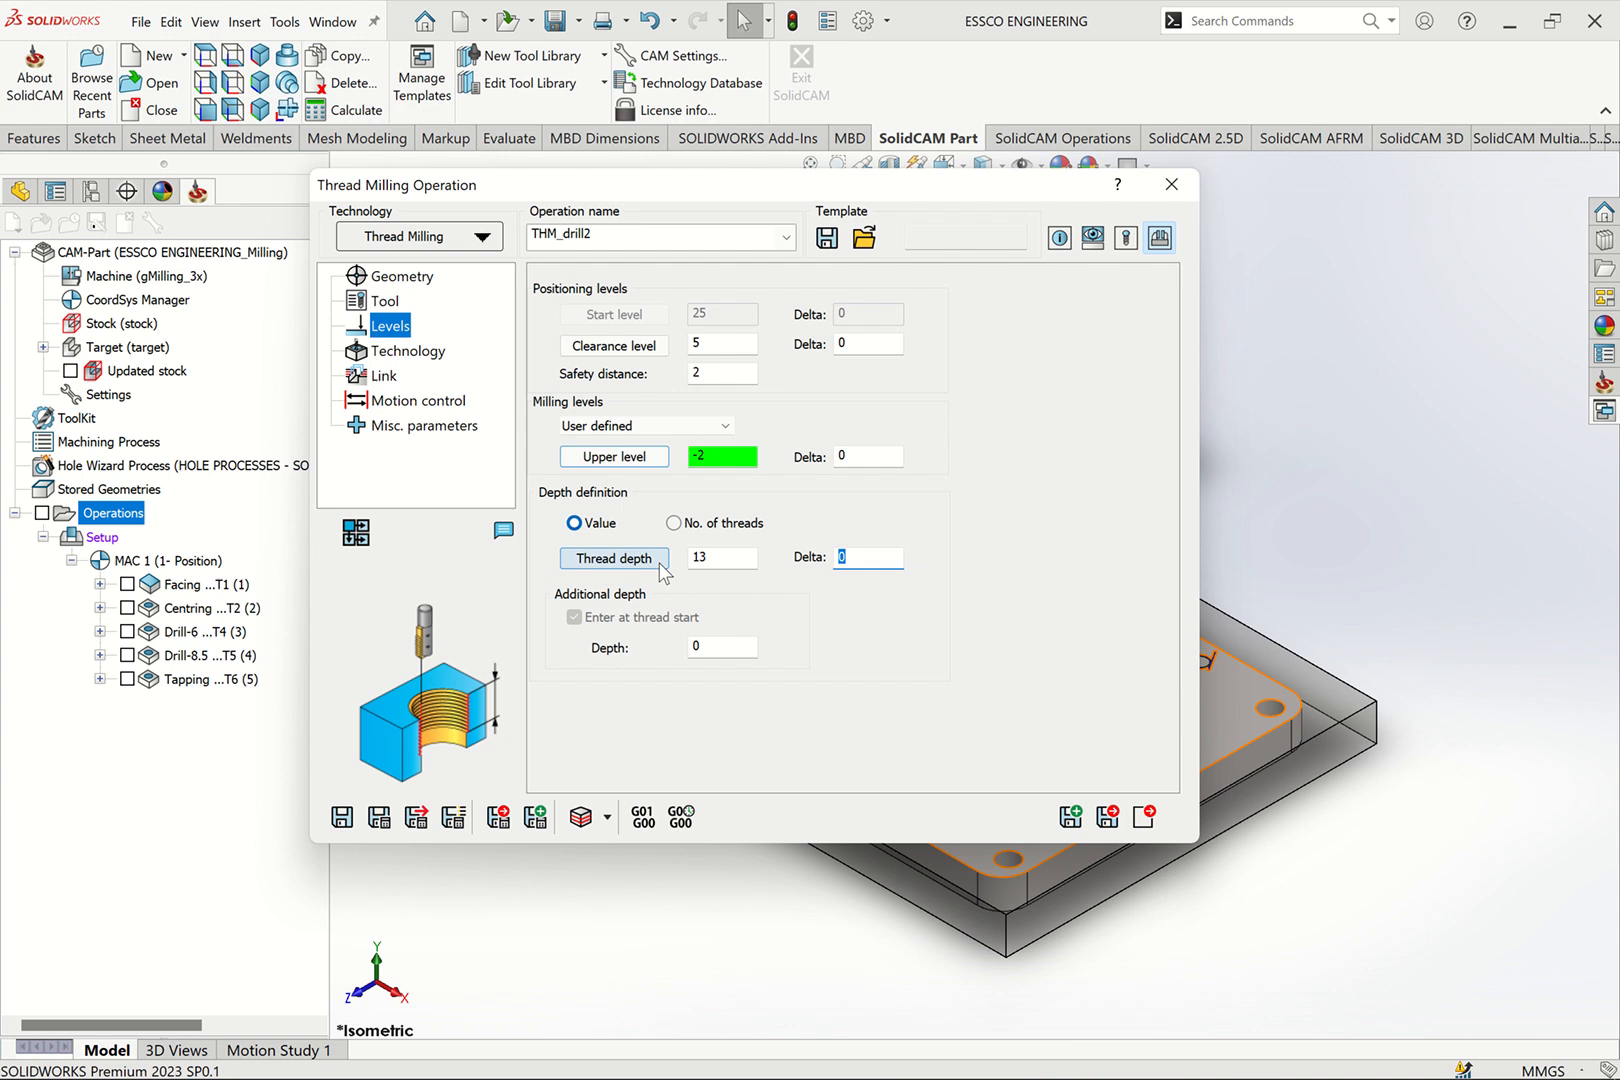
{"action": "type", "text": "-"}
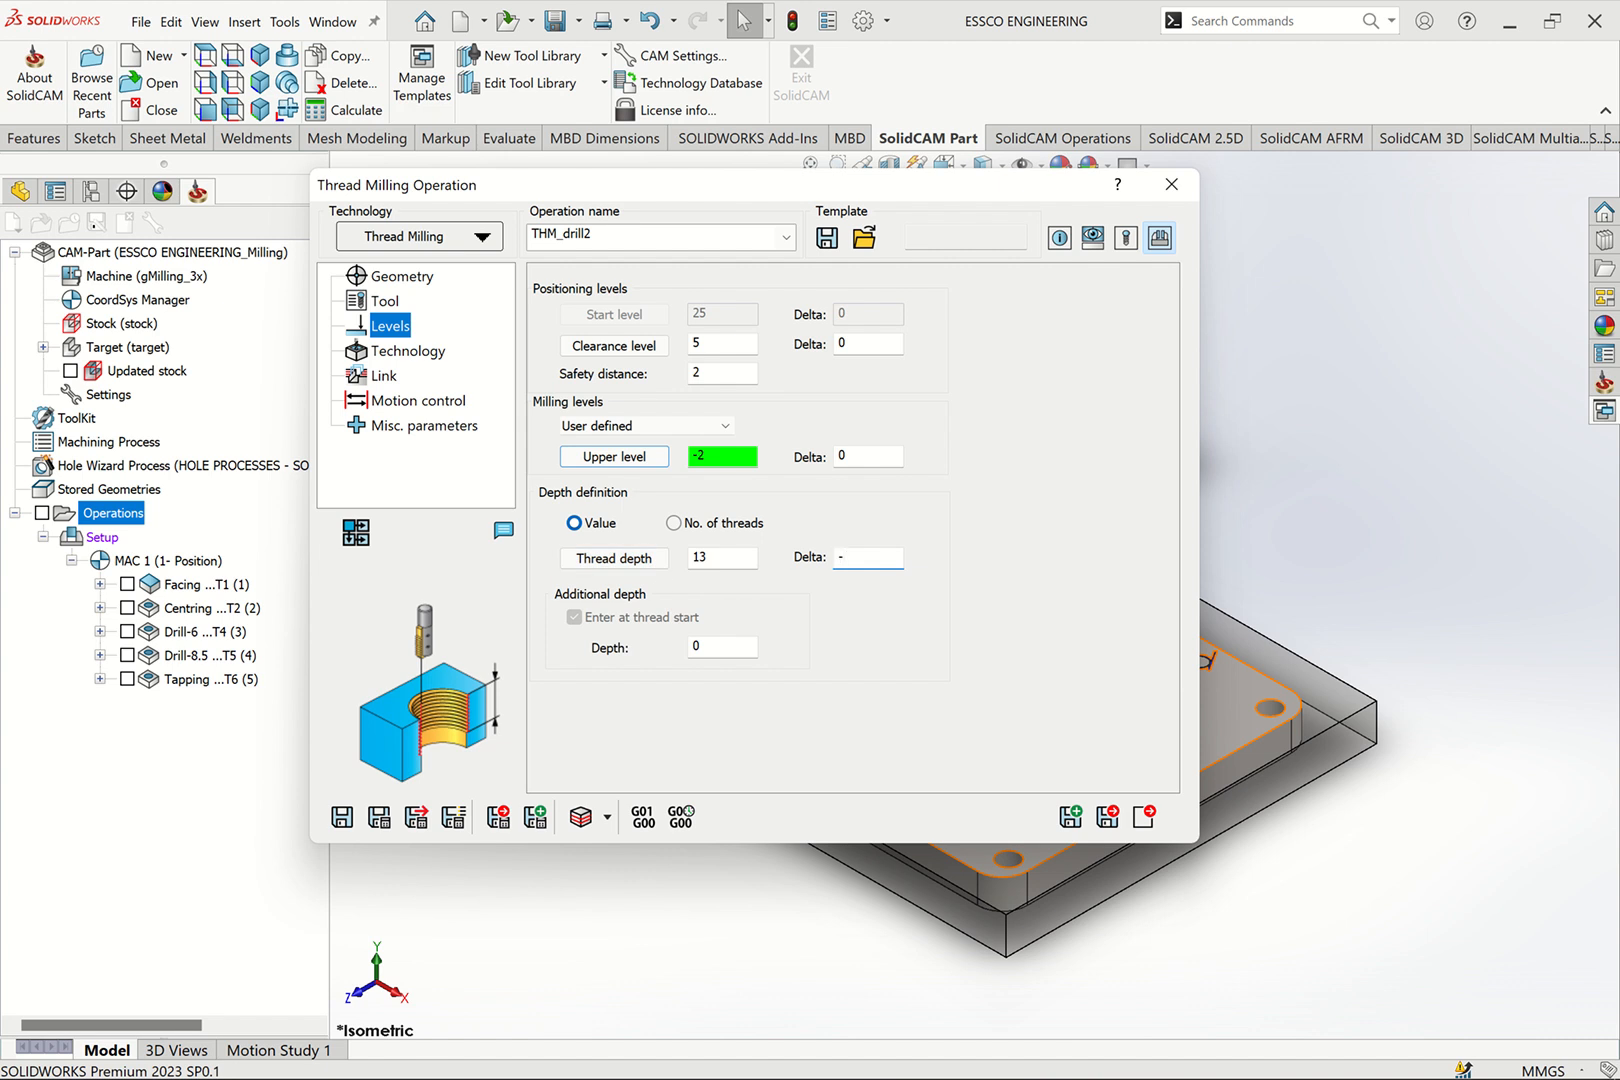
{"action": "type", "text": "32"}
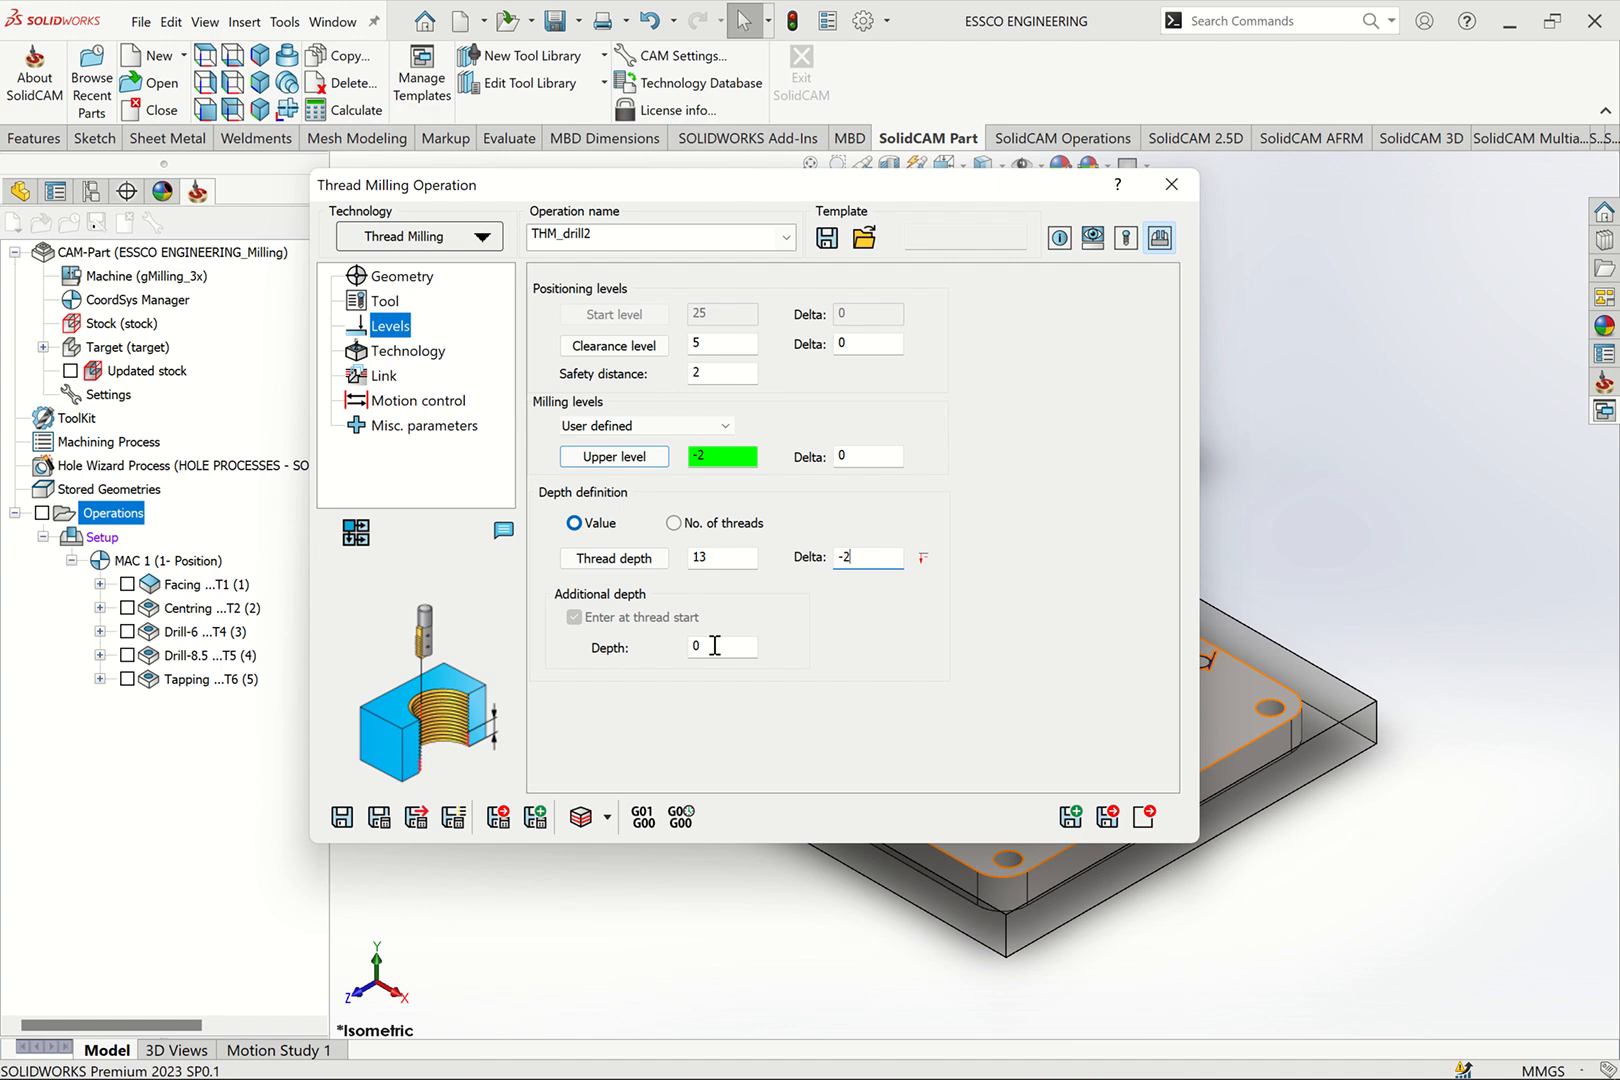
{"action": "key", "text": "Tab"}
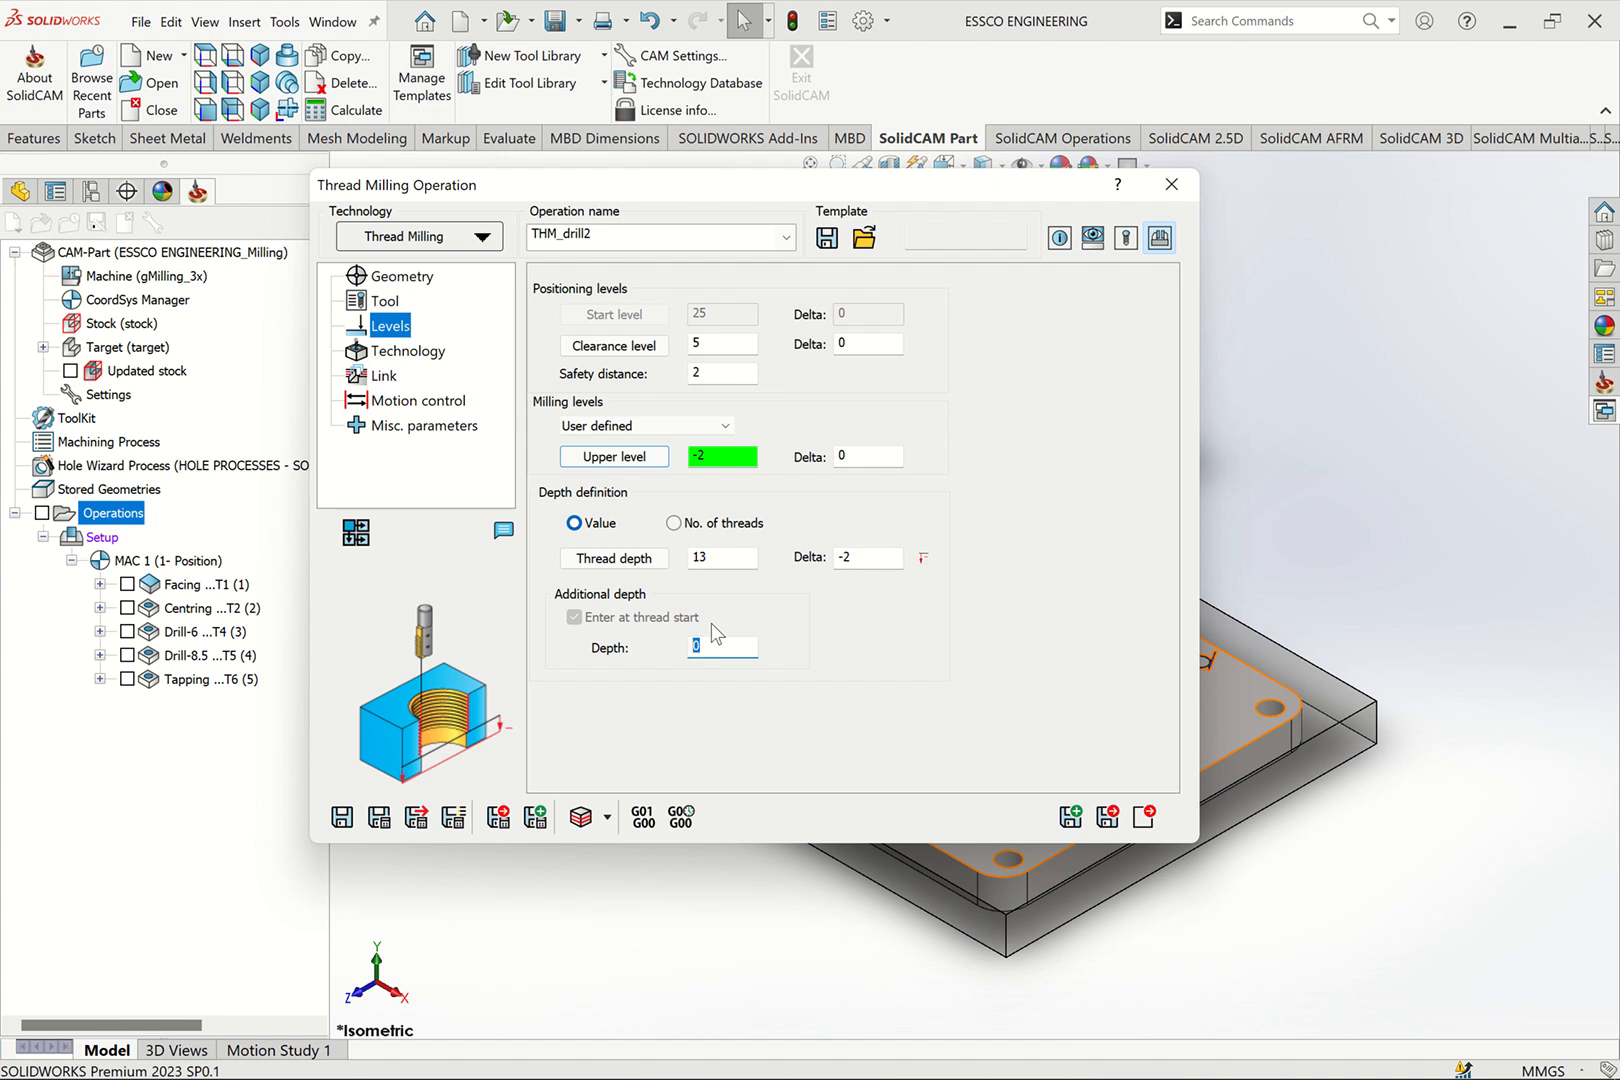
{"action": "type", "text": "-1"}
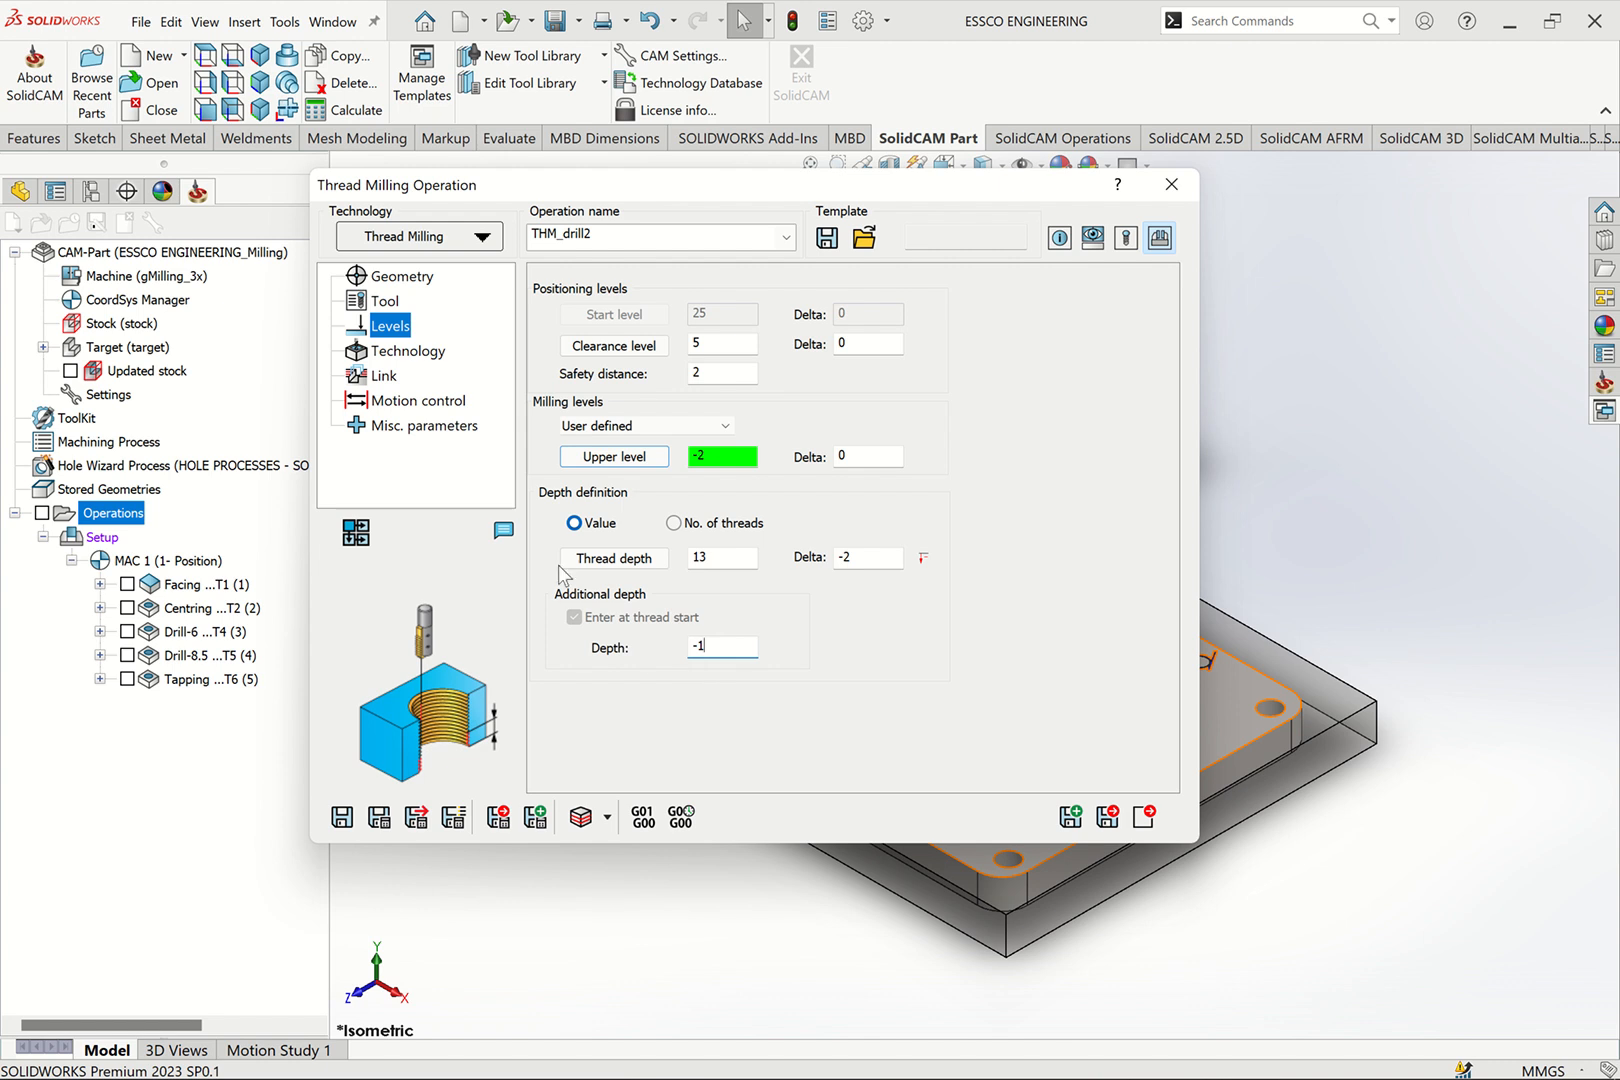
Enable multiple rough passes with first step over 0.75, minimal step over 0.3 and finish allowance 0.01, and set 2 finish passes
{"action": "left_click", "coordinate": [417, 357]}
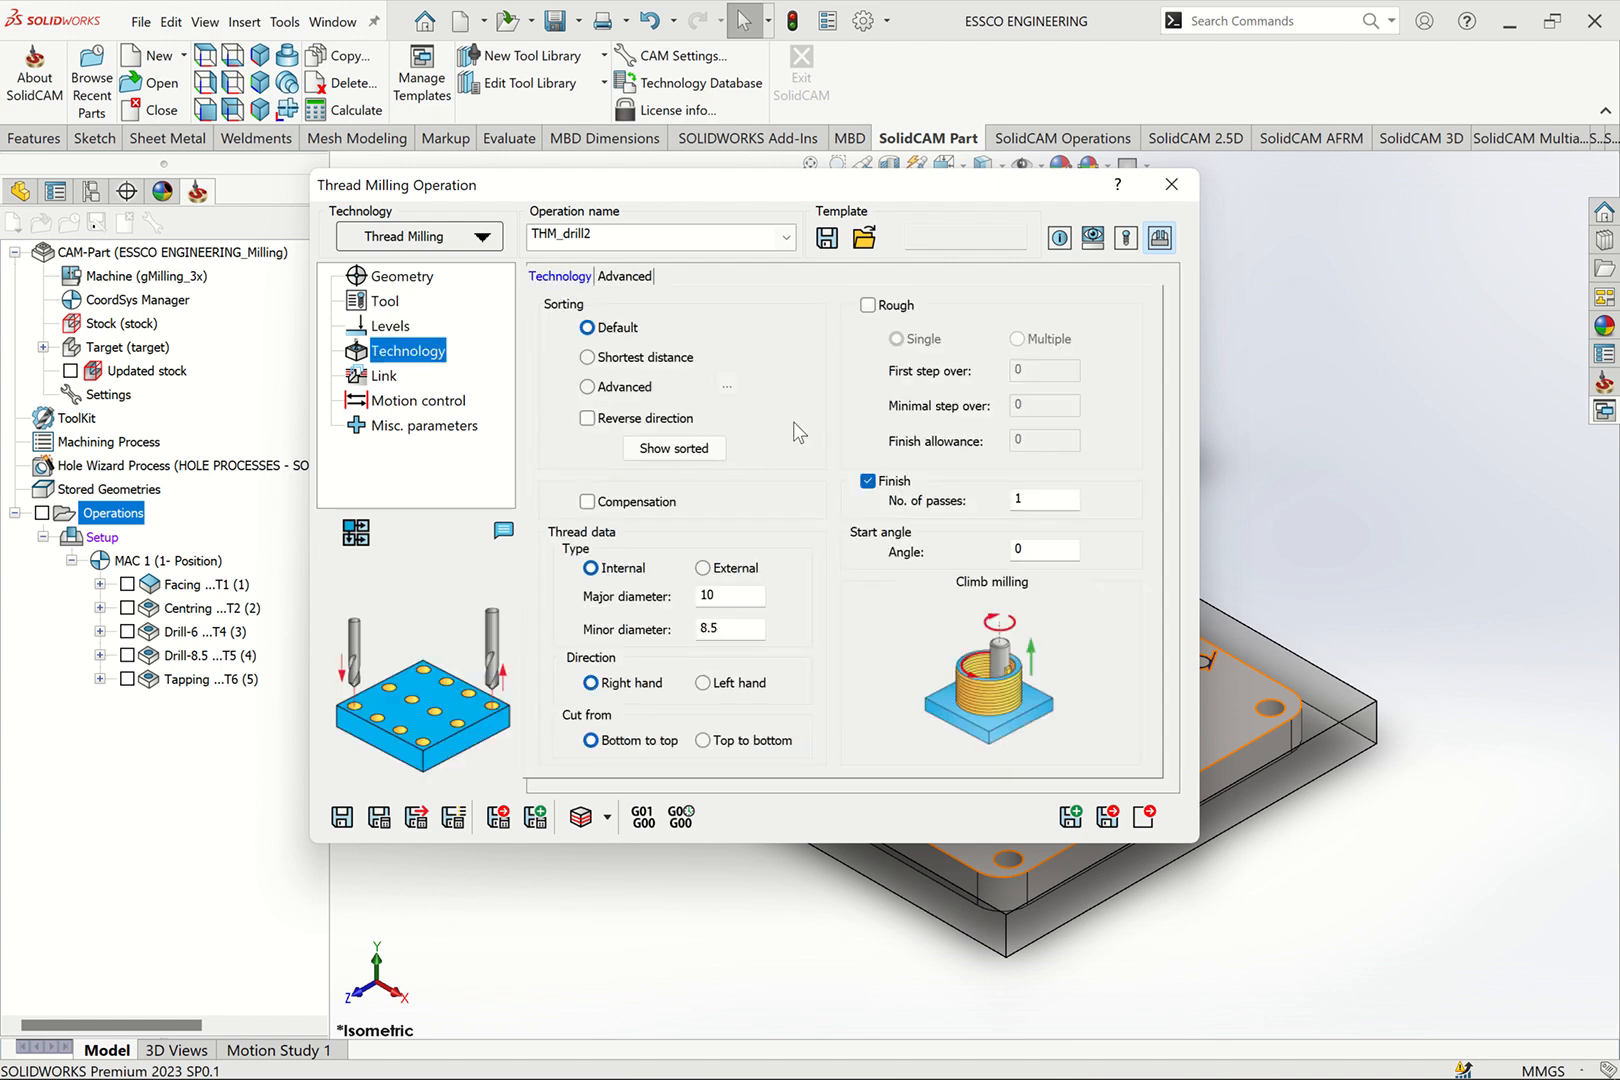
{"action": "left_click", "coordinate": [867, 306]}
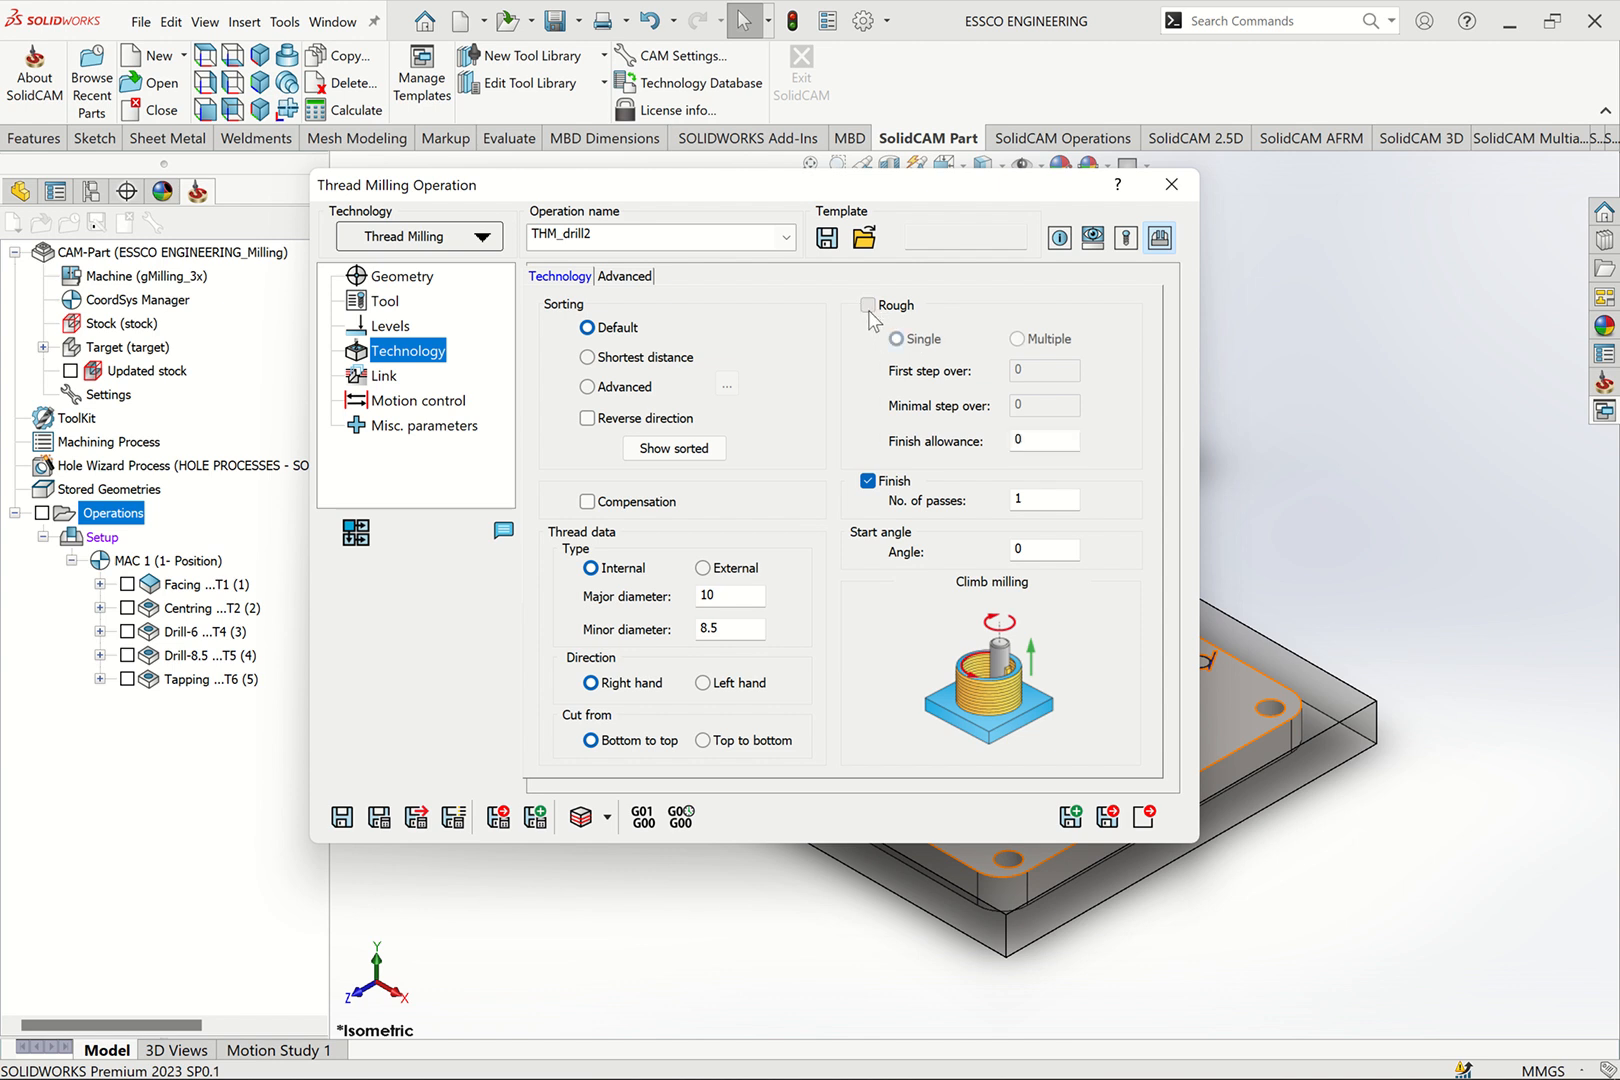
{"action": "left_click", "coordinate": [1020, 340]}
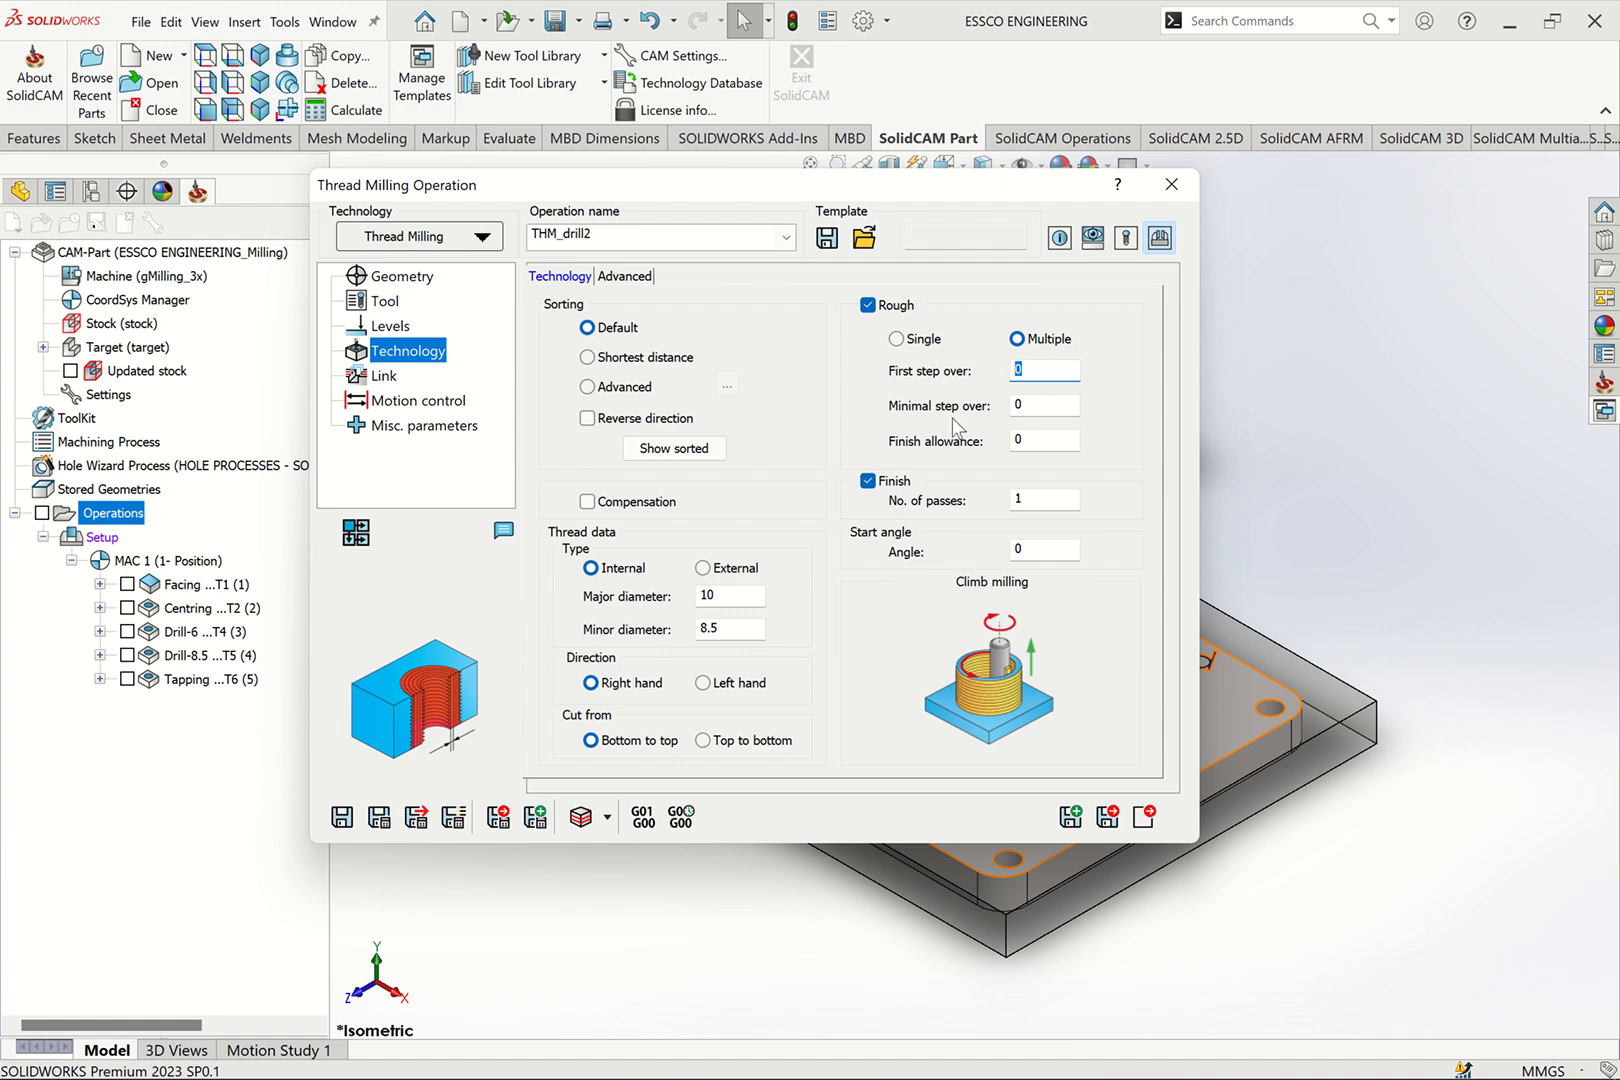
{"action": "type", "text": ".75"}
{"action": "left_click", "coordinate": [1004, 406]}
{"action": "type", "text": ".3"}
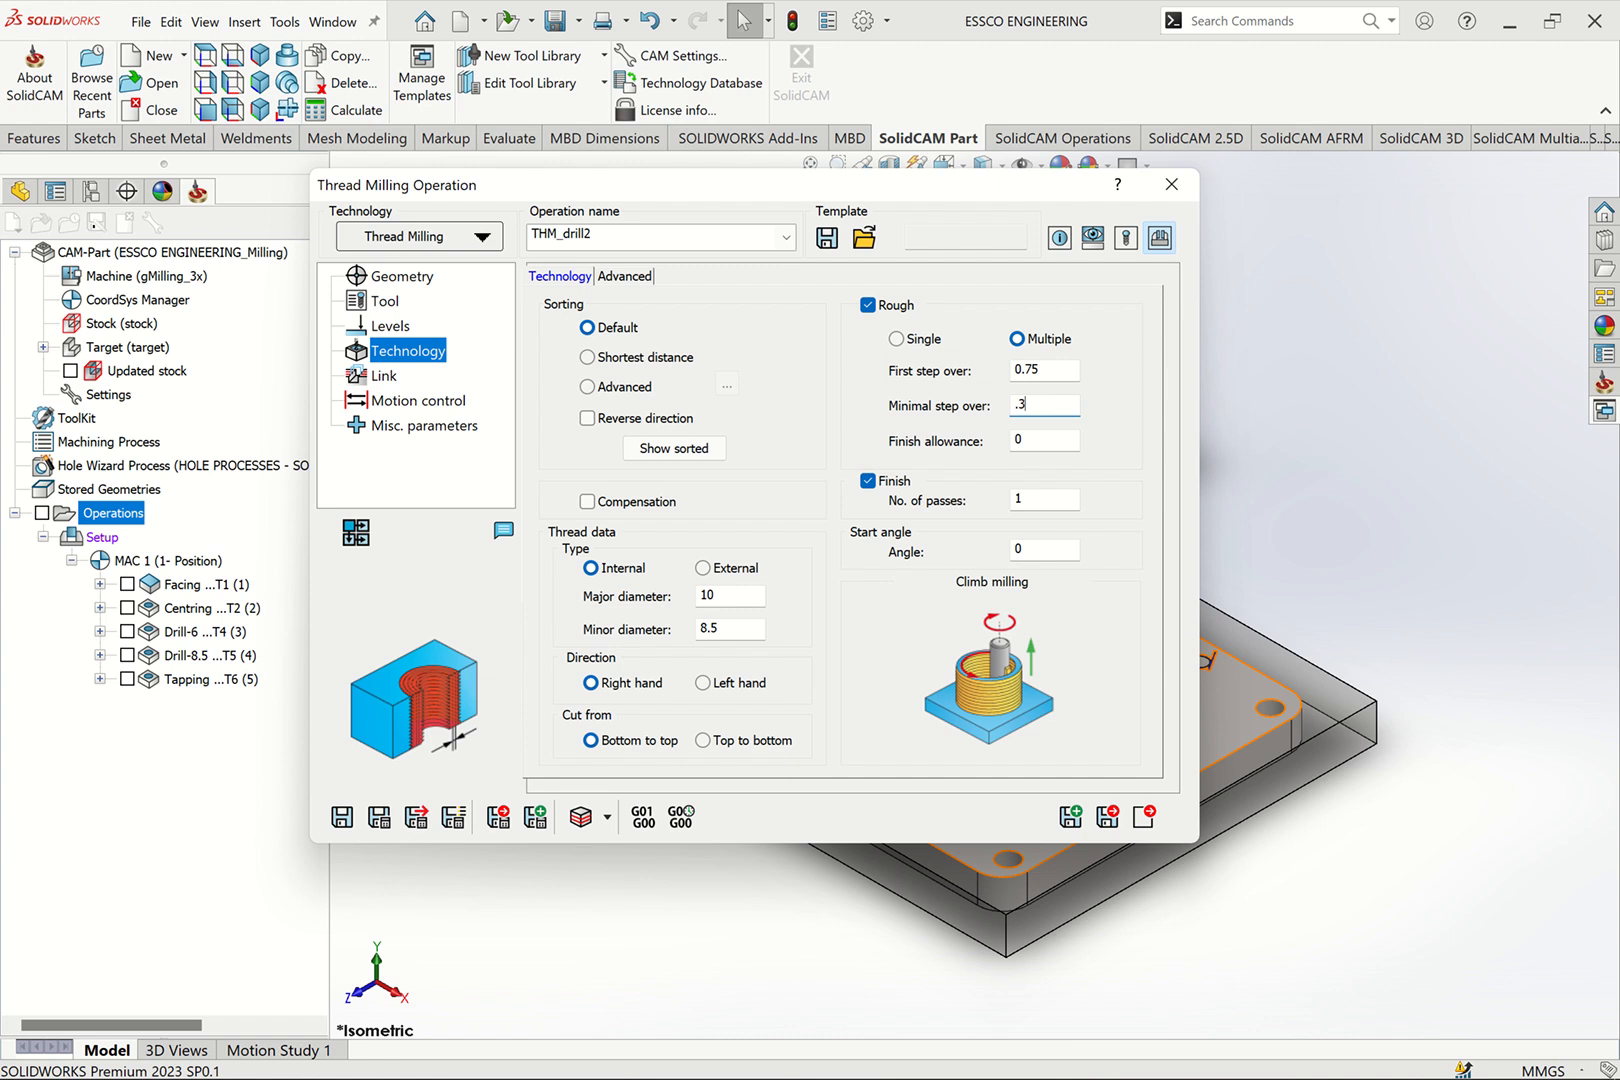
{"action": "left_click", "coordinate": [1030, 440]}
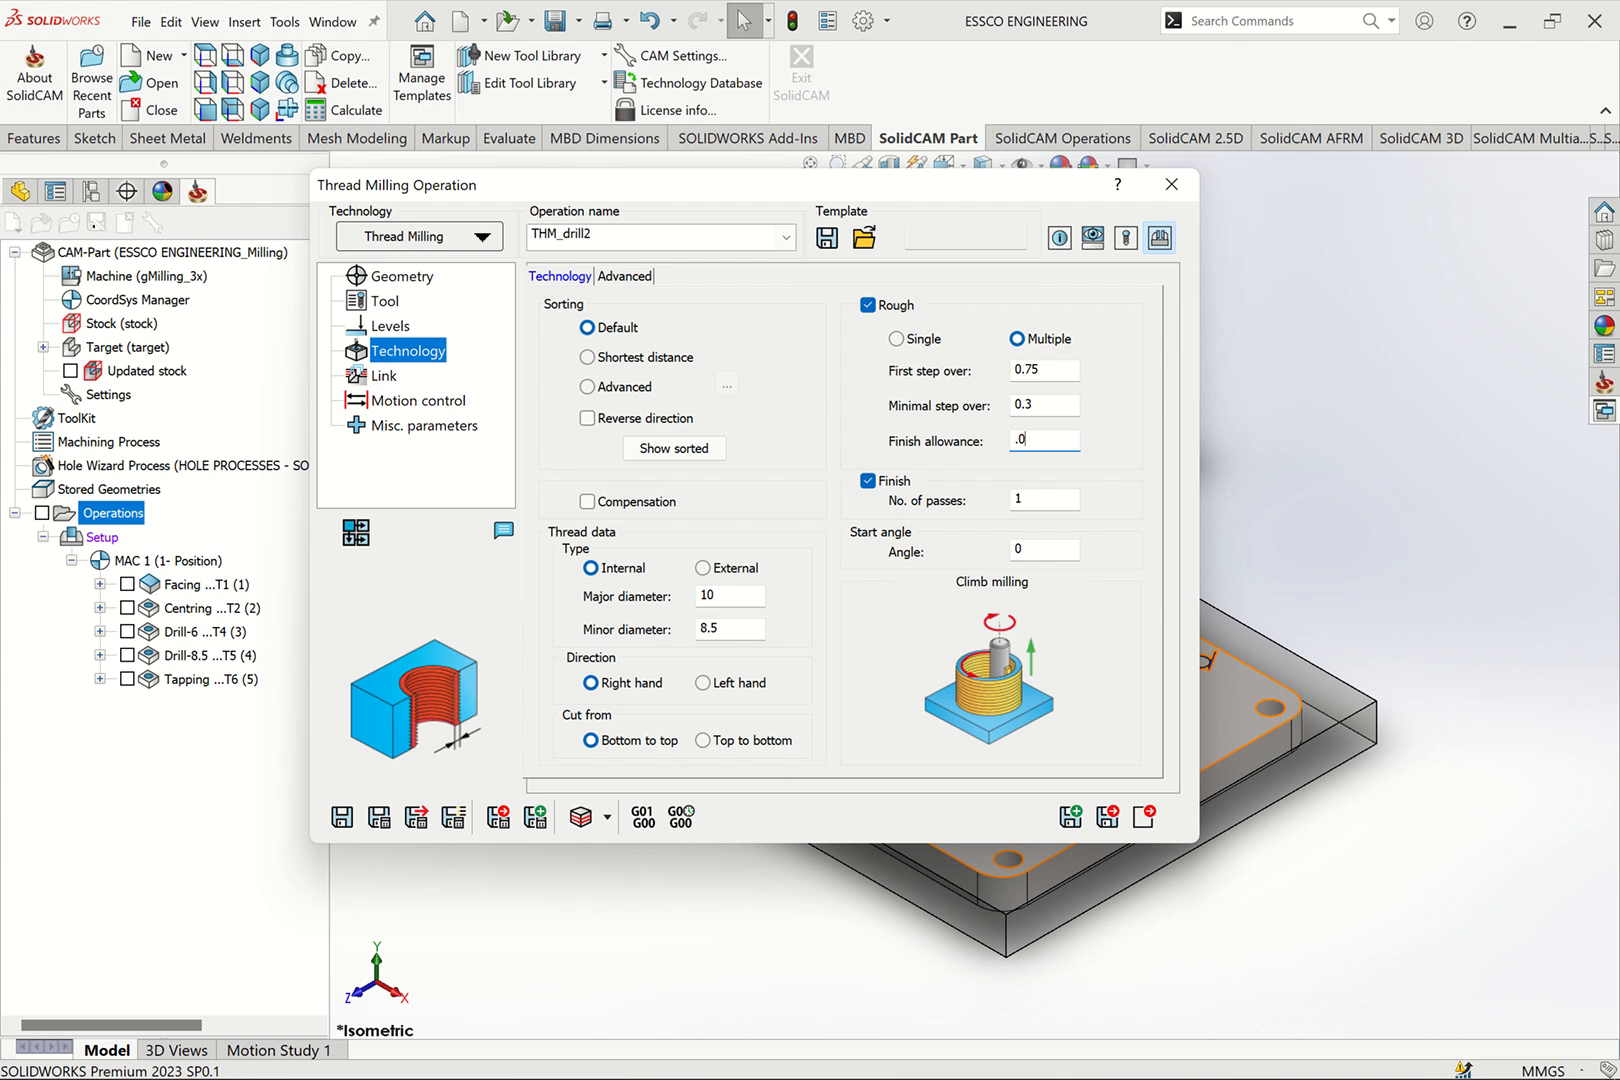
{"action": "left_click", "coordinate": [1030, 497]}
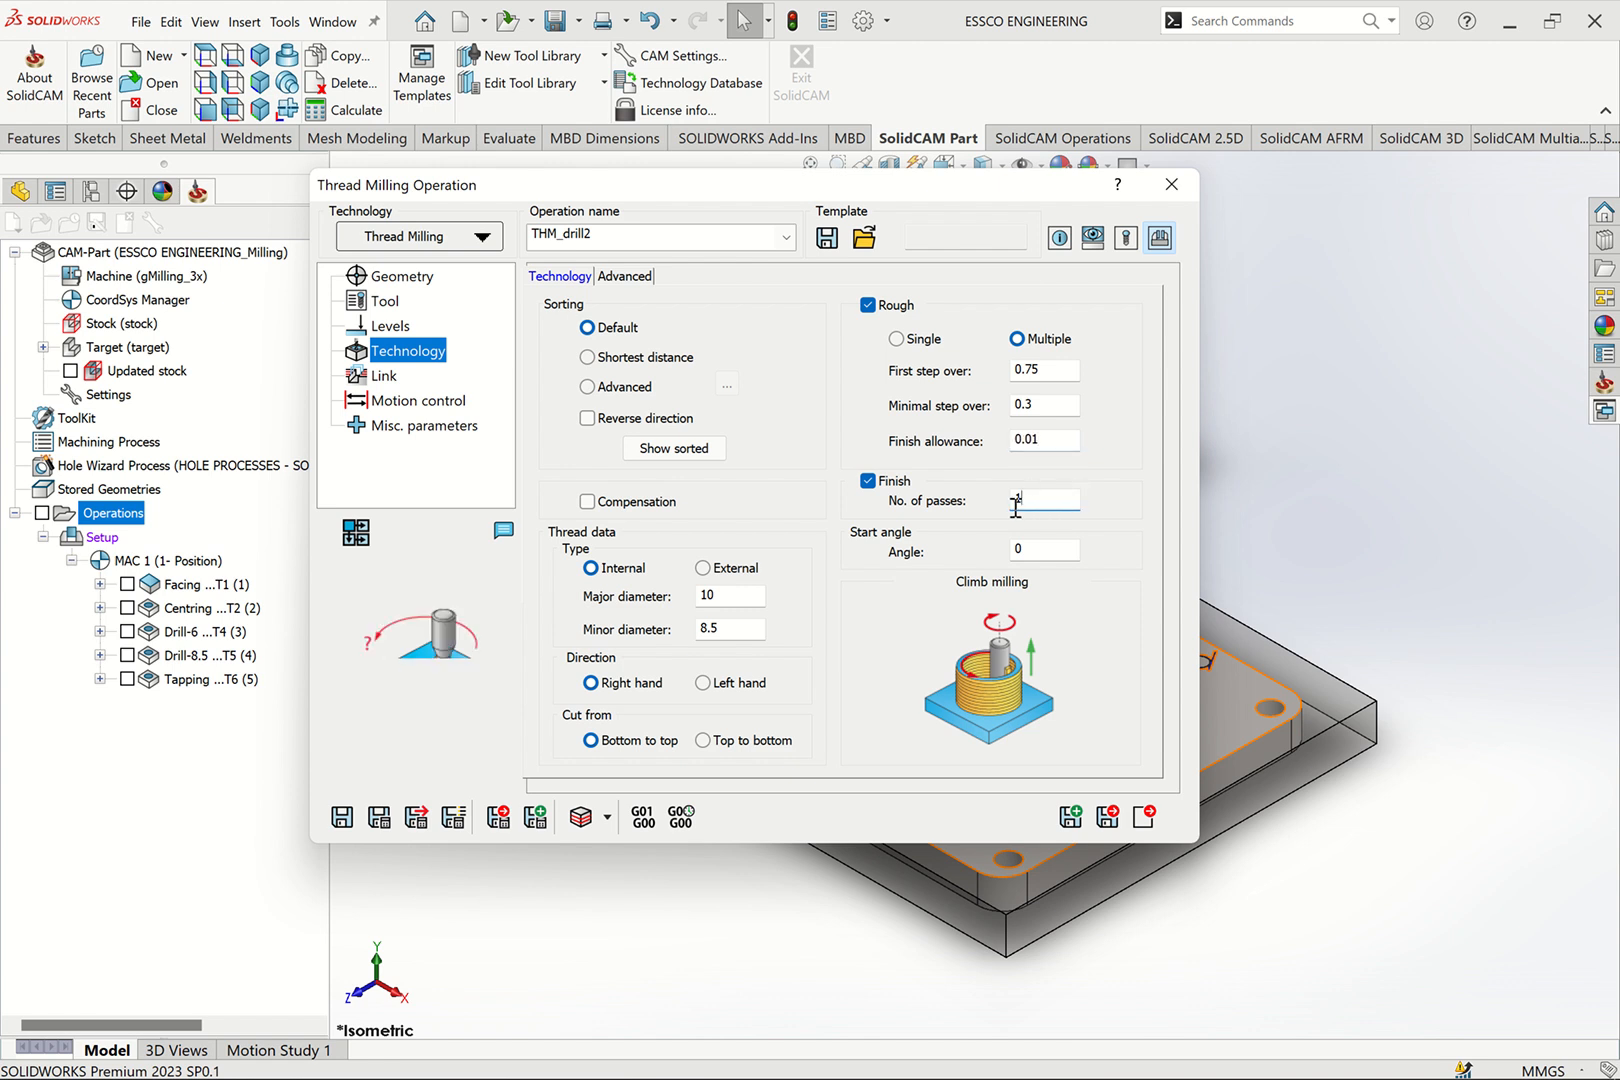
{"action": "type", "text": "2"}
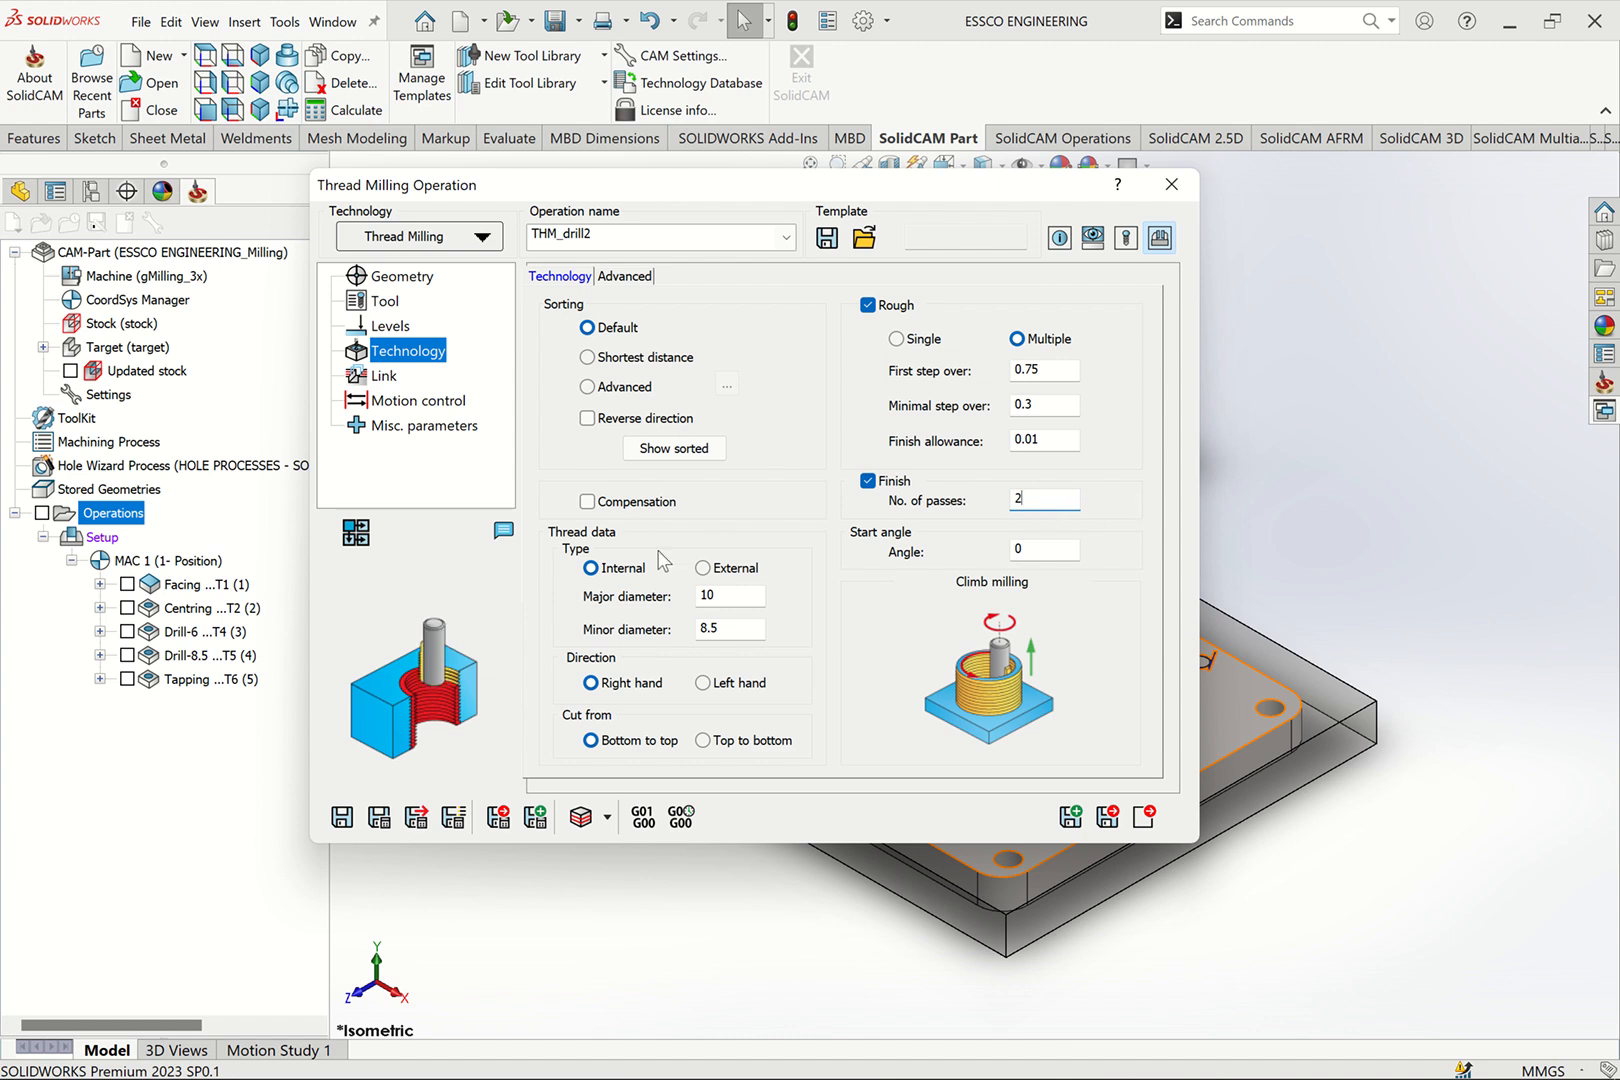
Set the hole sorting to Advanced with a linear back-and-forth row pattern starting from the lower-left hole
{"action": "left_click", "coordinate": [660, 418]}
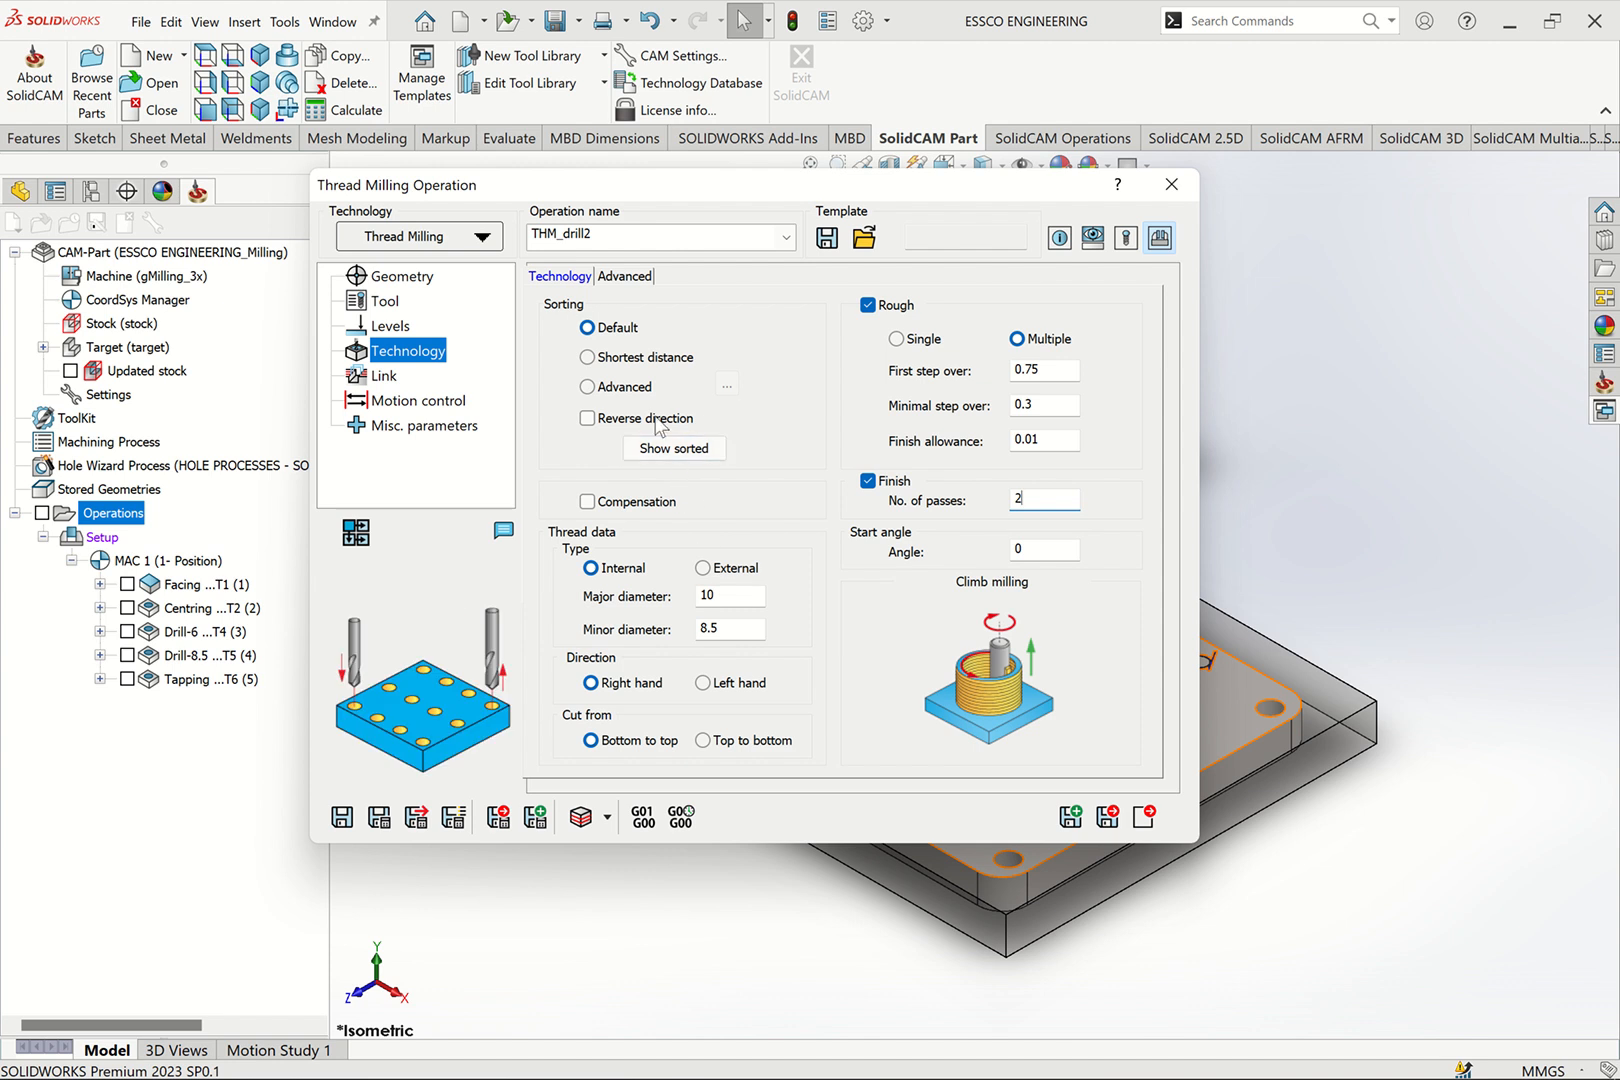
{"action": "left_click", "coordinate": [588, 418]}
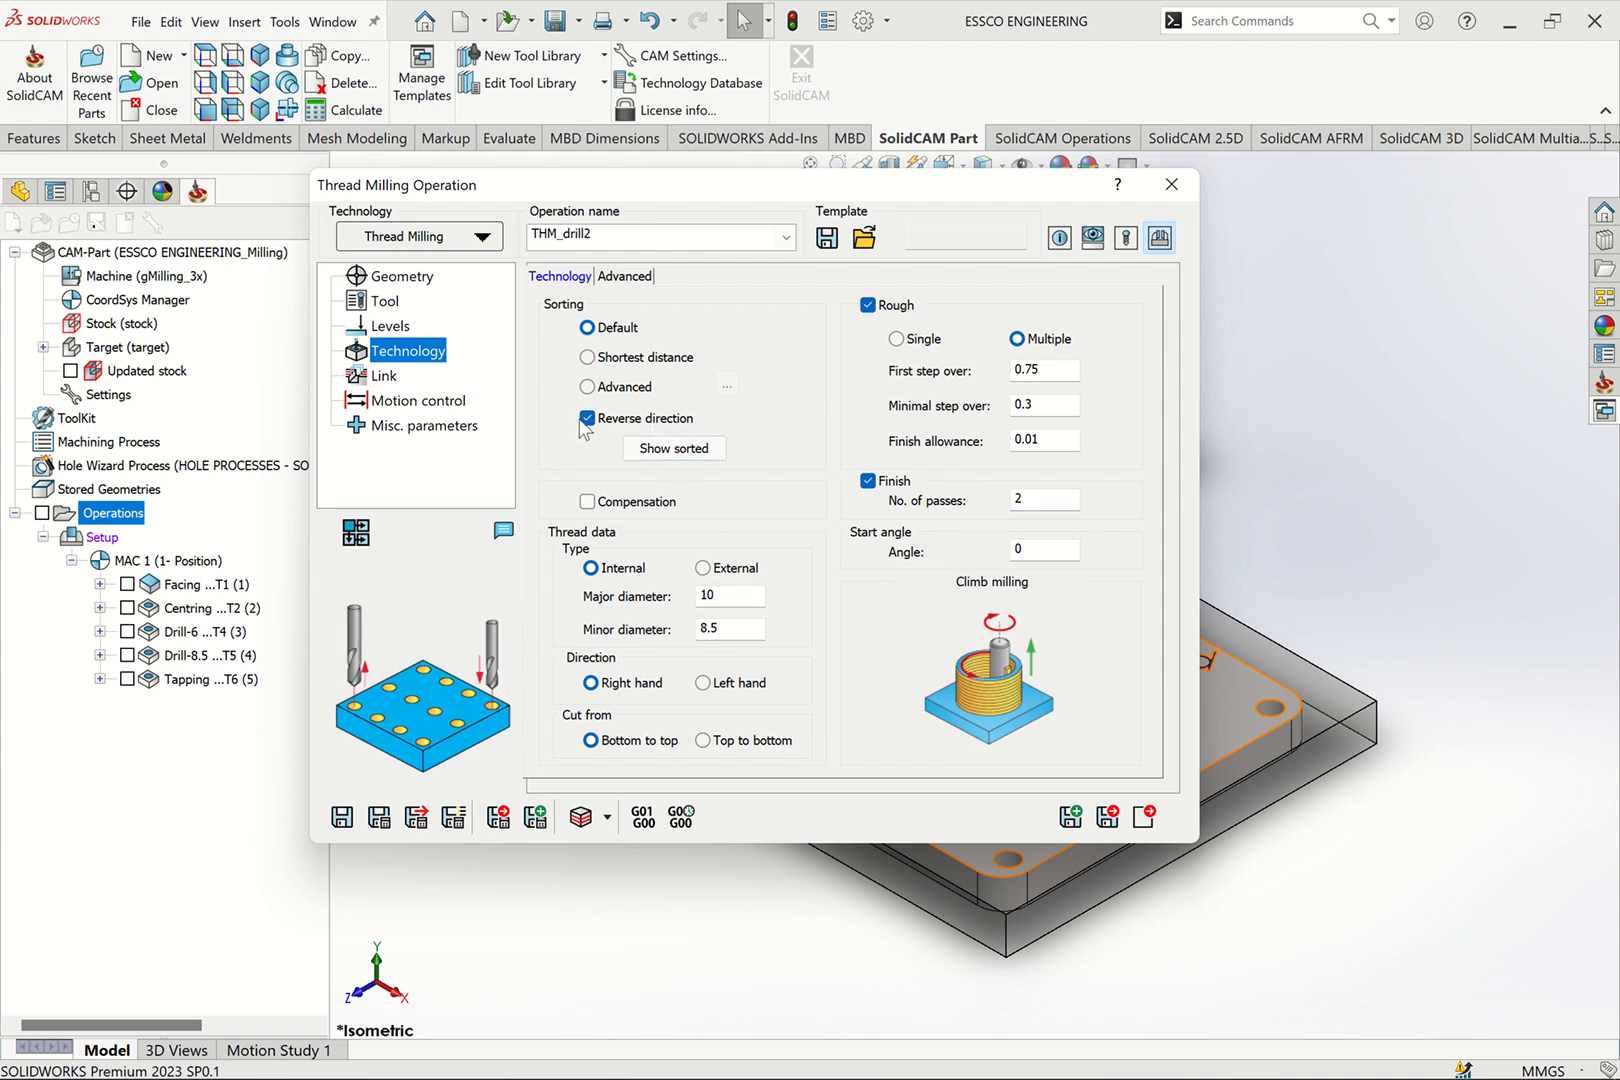
{"action": "left_click", "coordinate": [587, 386]}
{"action": "left_click", "coordinate": [727, 386]}
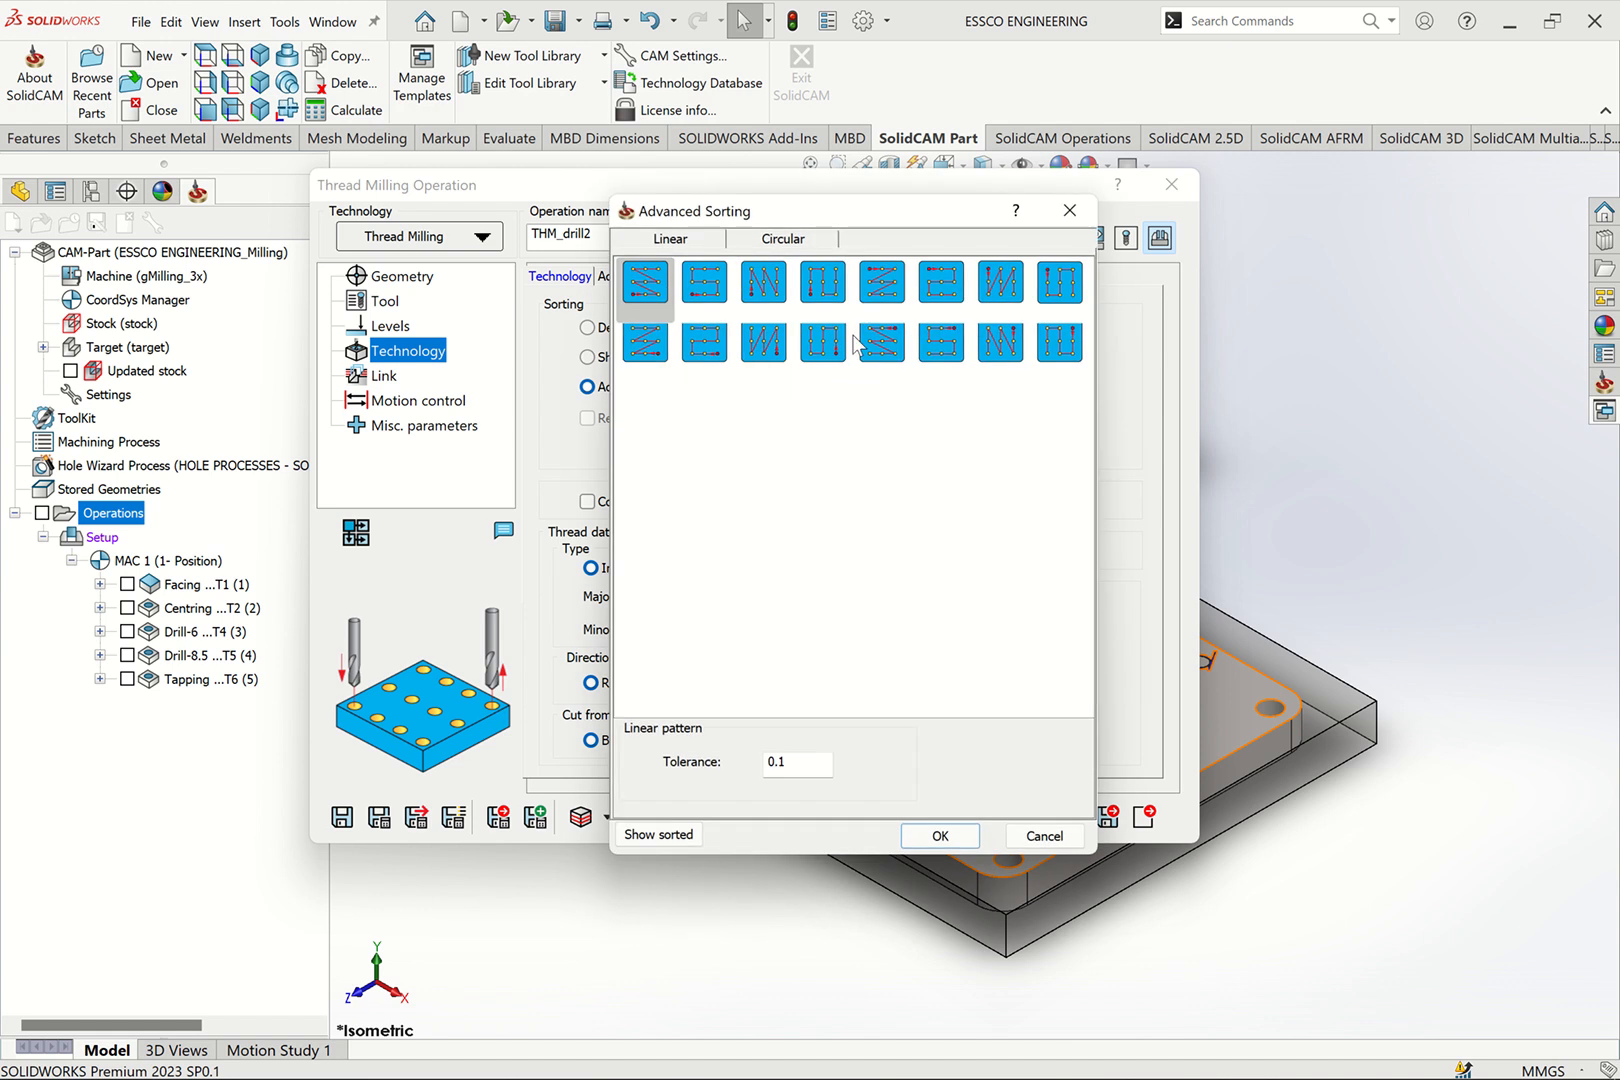
{"action": "left_click", "coordinate": [716, 300]}
{"action": "left_click", "coordinate": [940, 836]}
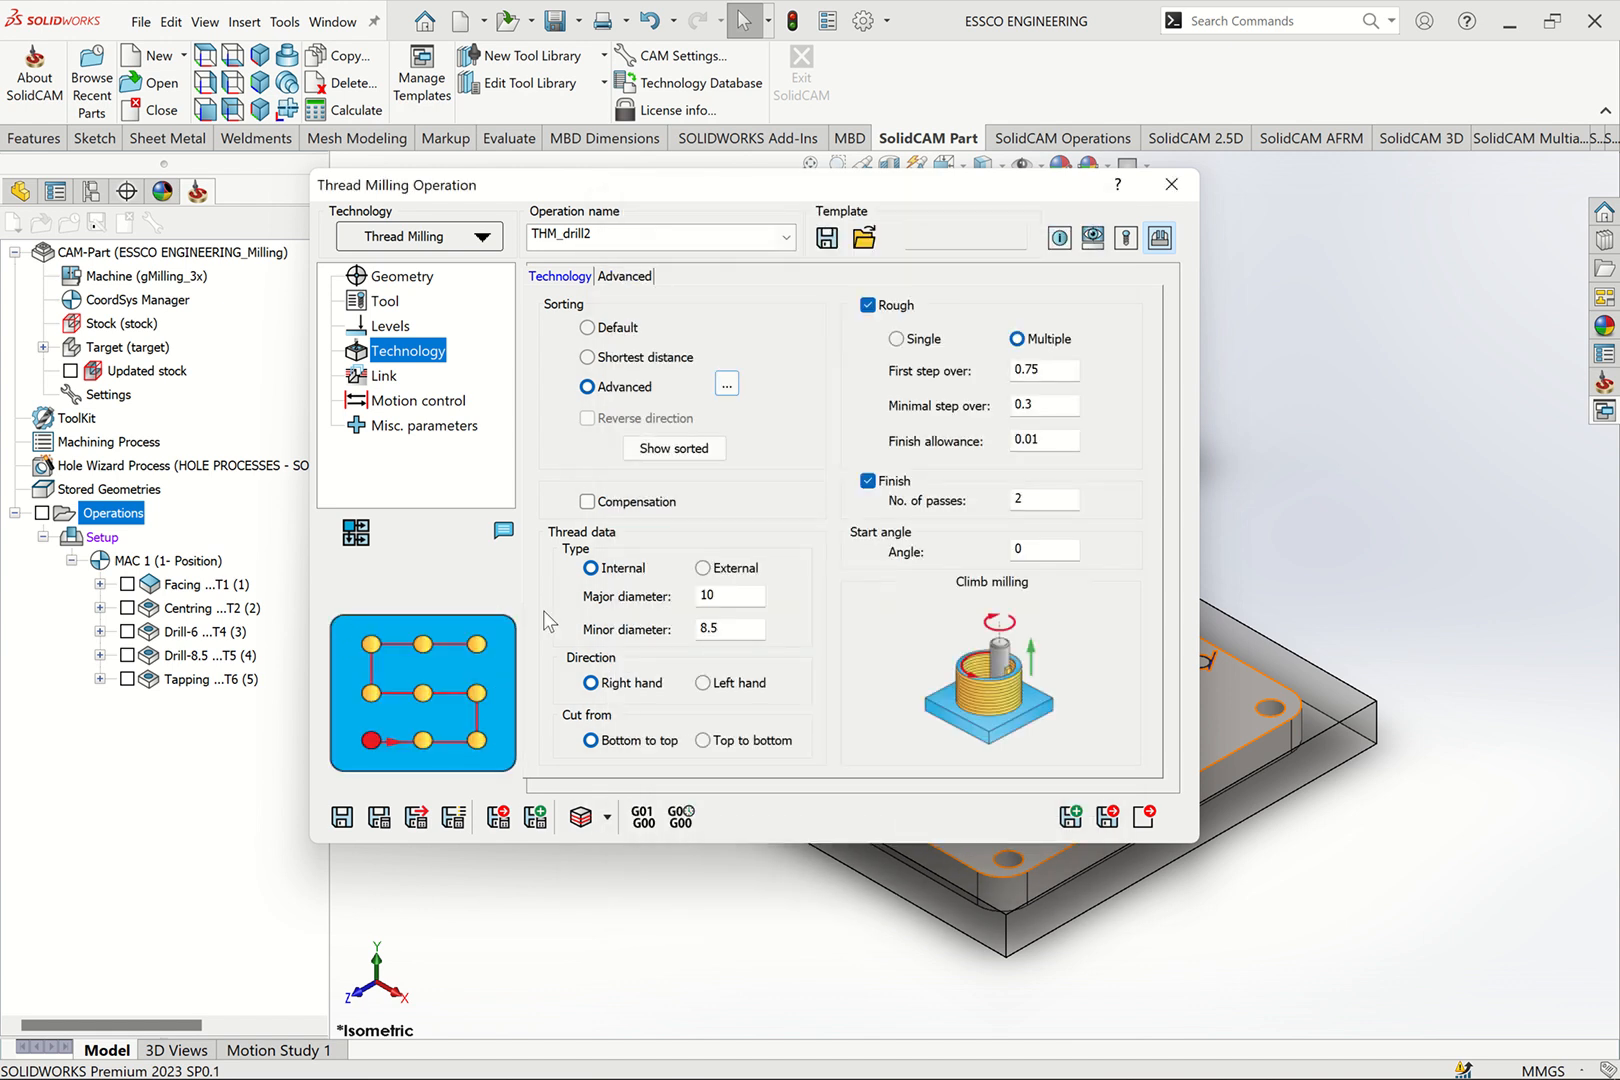
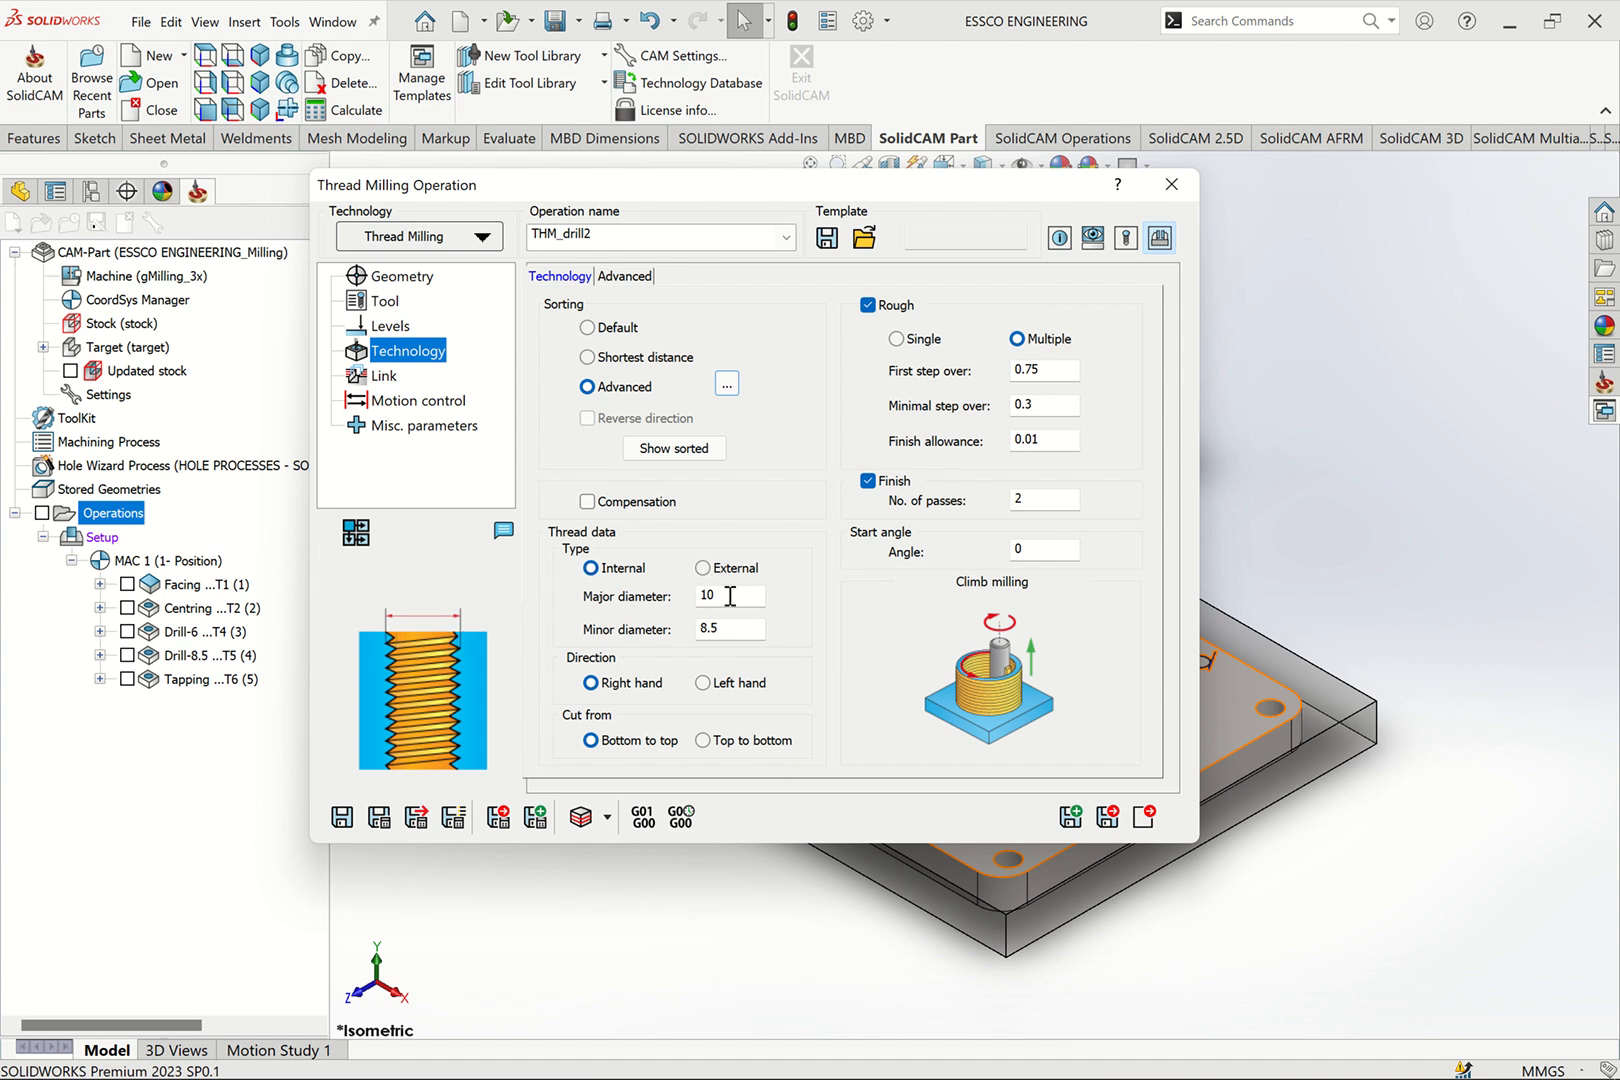
Check the thread's major and minor diameters, set the cut from top to bottom, and open the link settings
{"action": "left_click", "coordinate": [726, 627]}
{"action": "left_click", "coordinate": [726, 595]}
{"action": "left_click", "coordinate": [731, 628]}
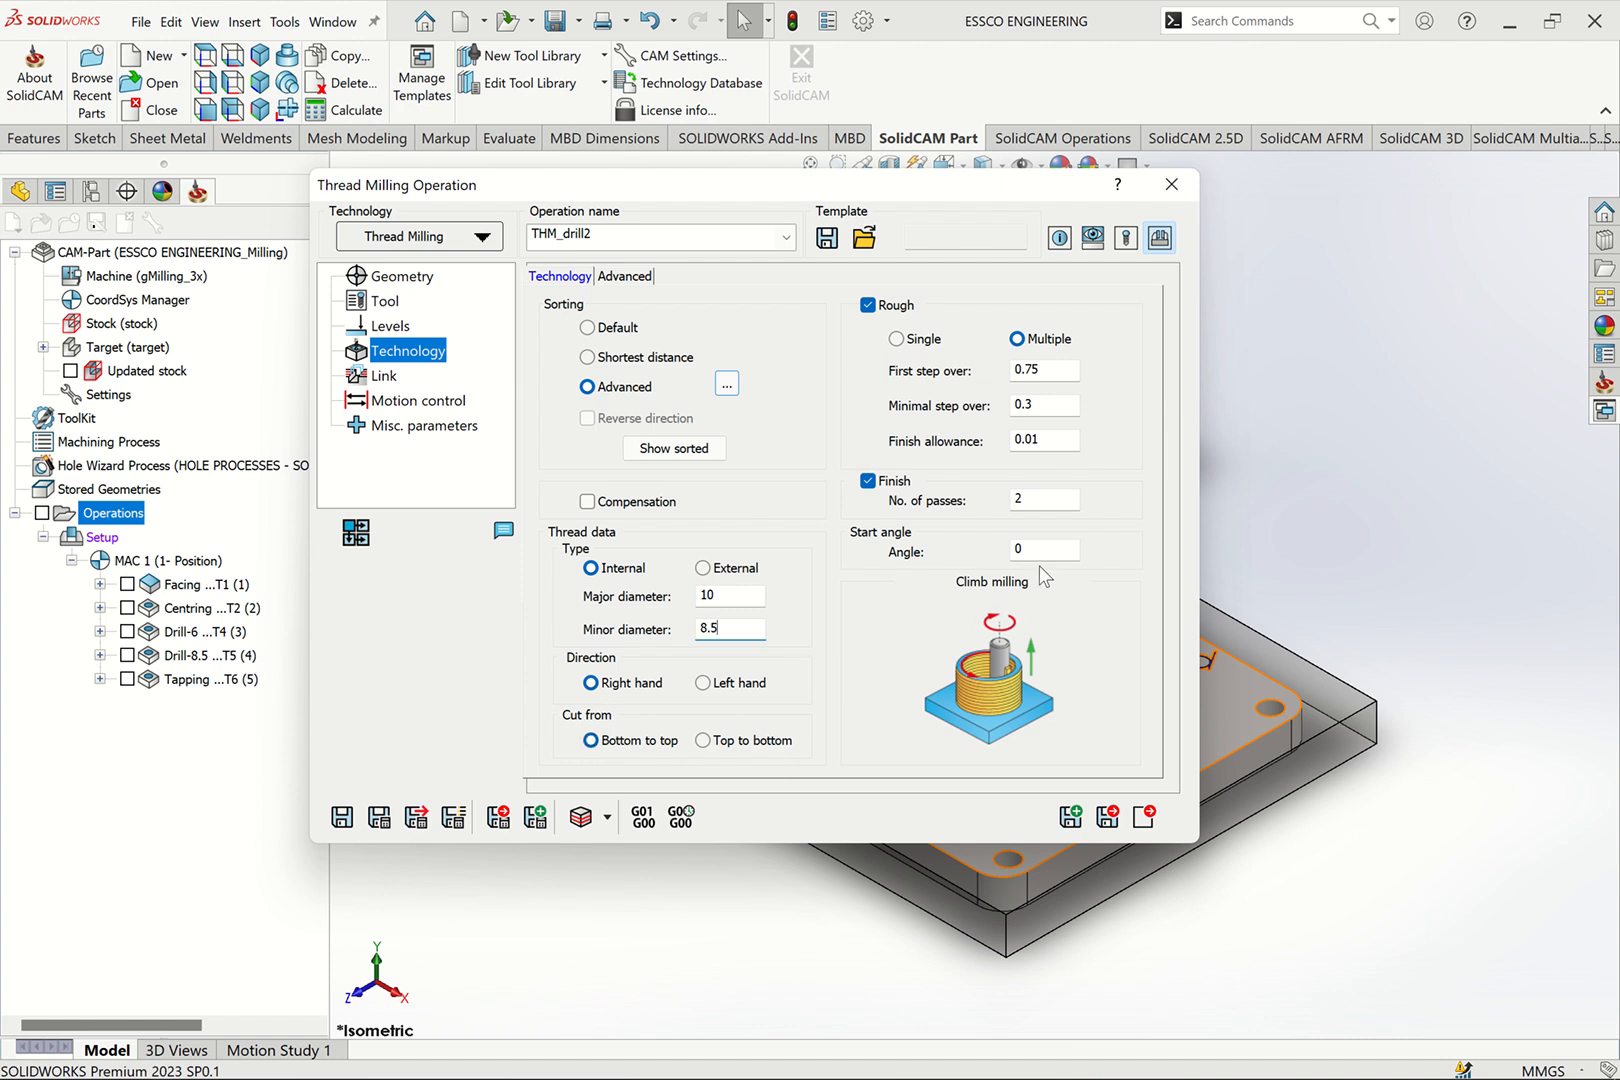
{"action": "left_click", "coordinate": [704, 741]}
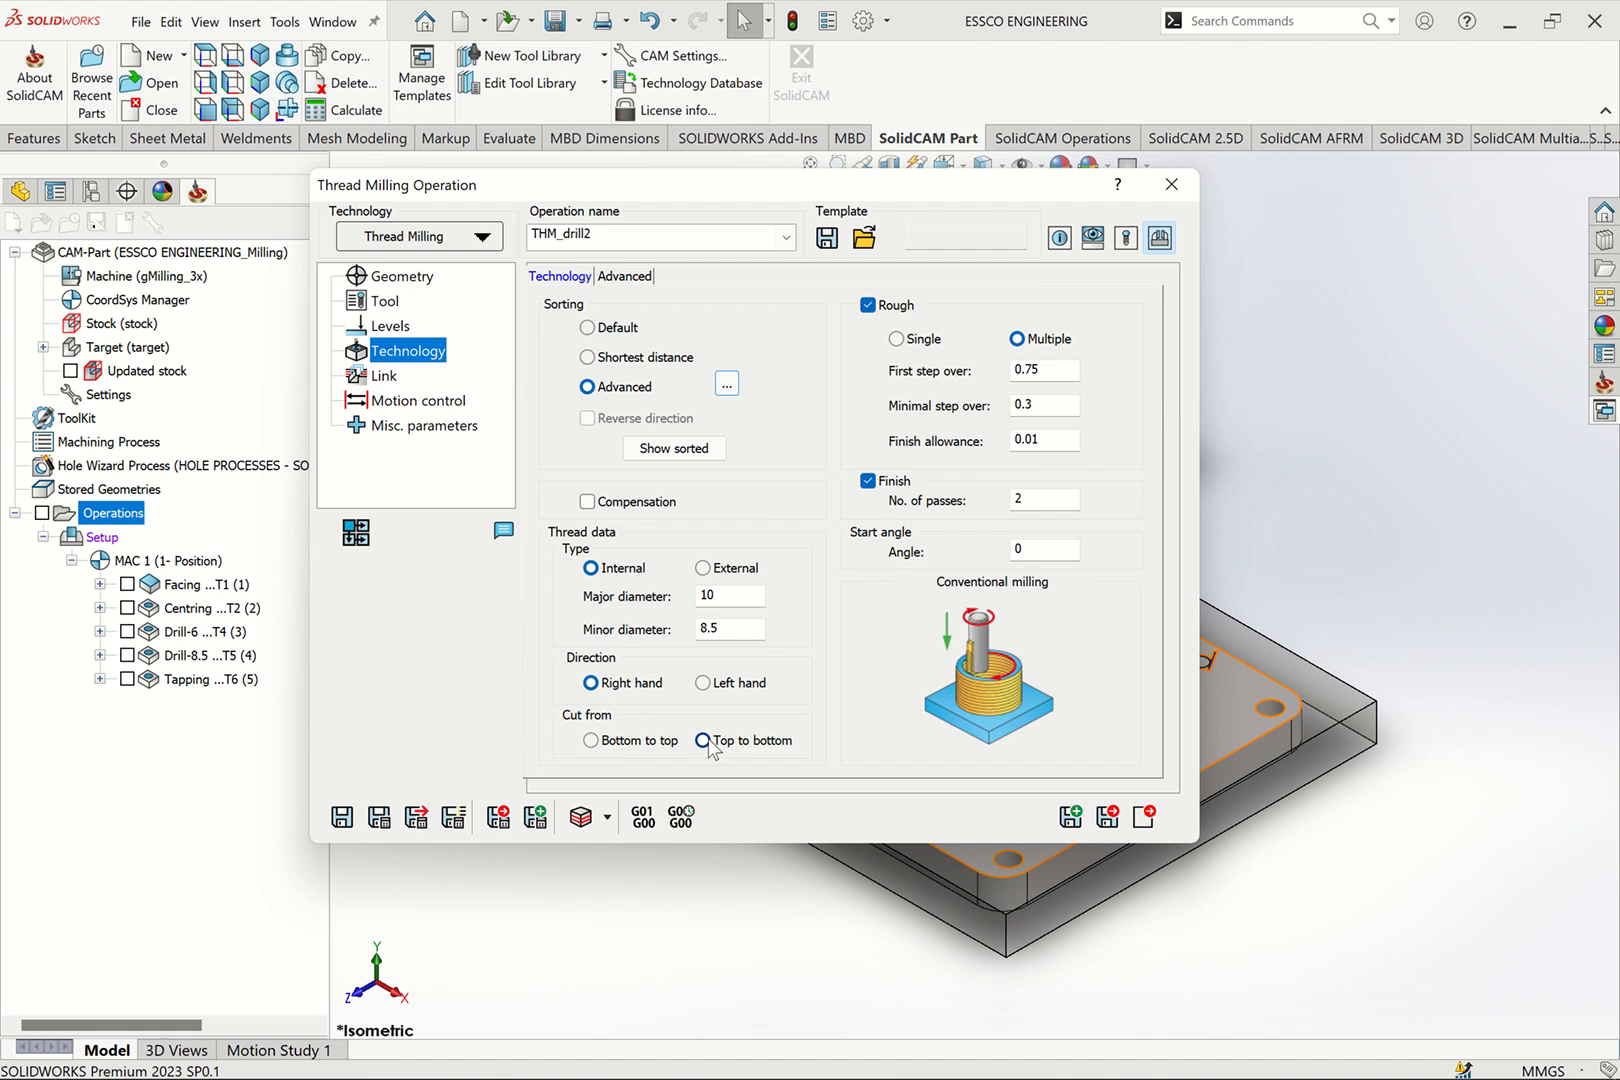
{"action": "left_click", "coordinate": [372, 380]}
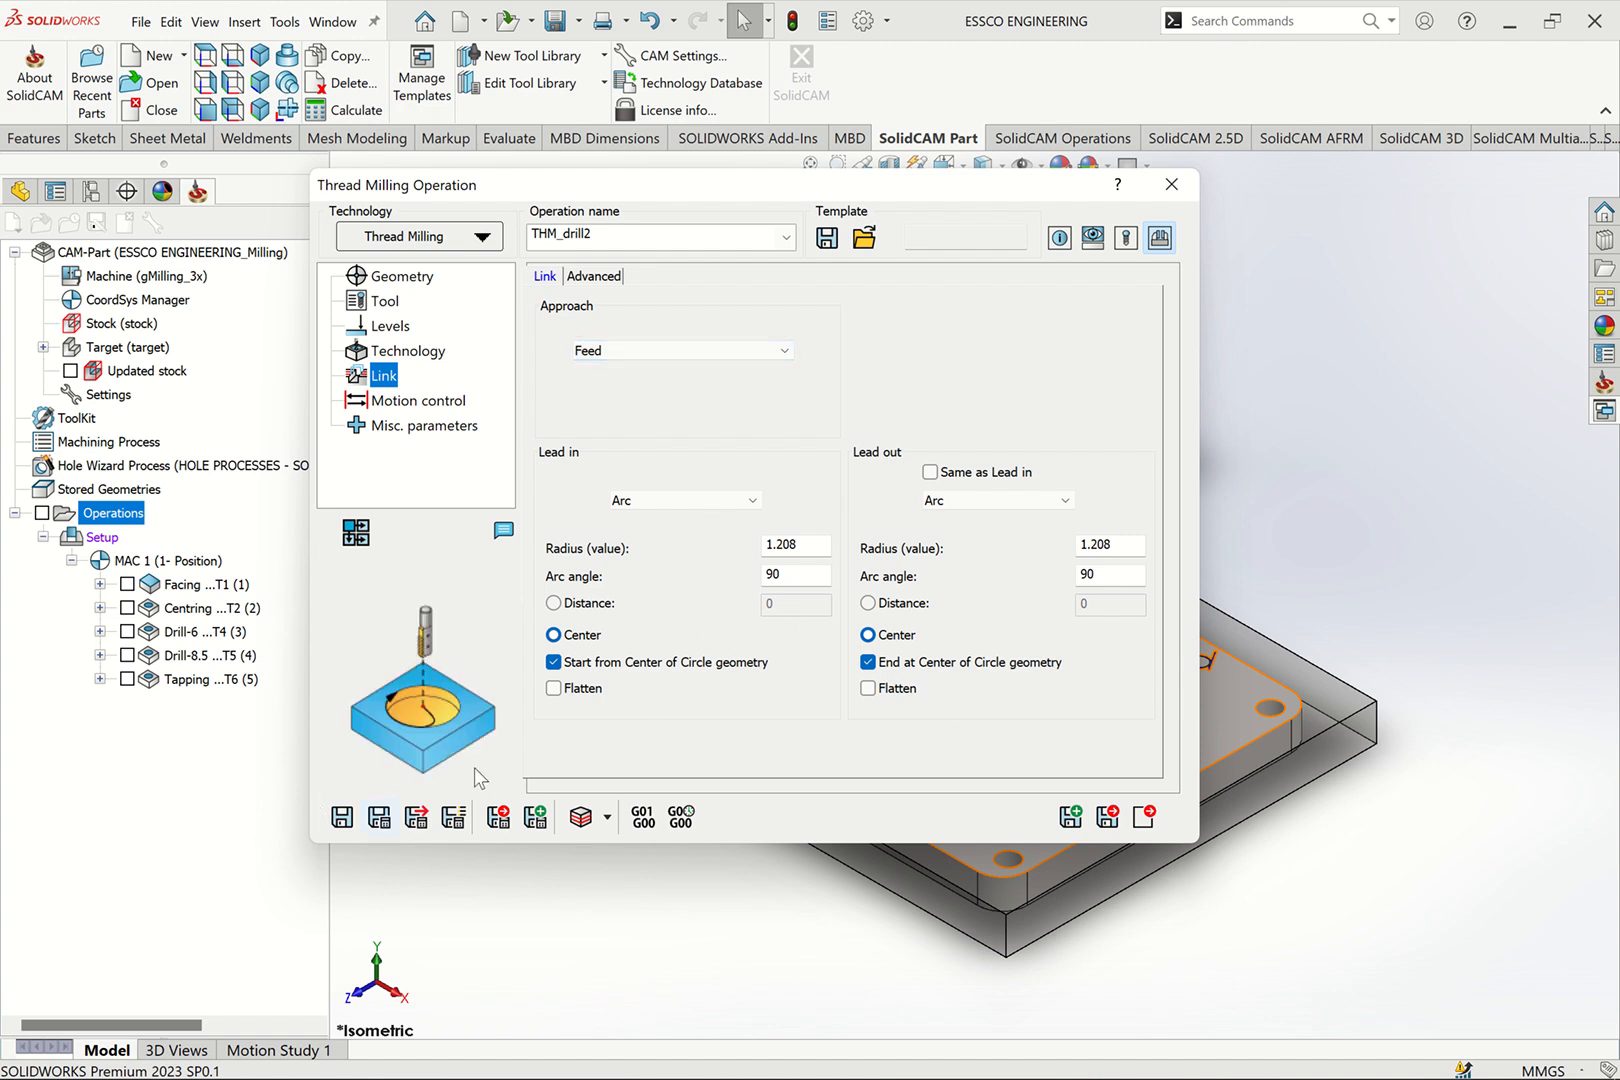
Change the additional thread depth to 1, then save and calculate the thread milling operation
{"action": "left_click", "coordinate": [379, 817]}
{"action": "left_click", "coordinate": [751, 577]}
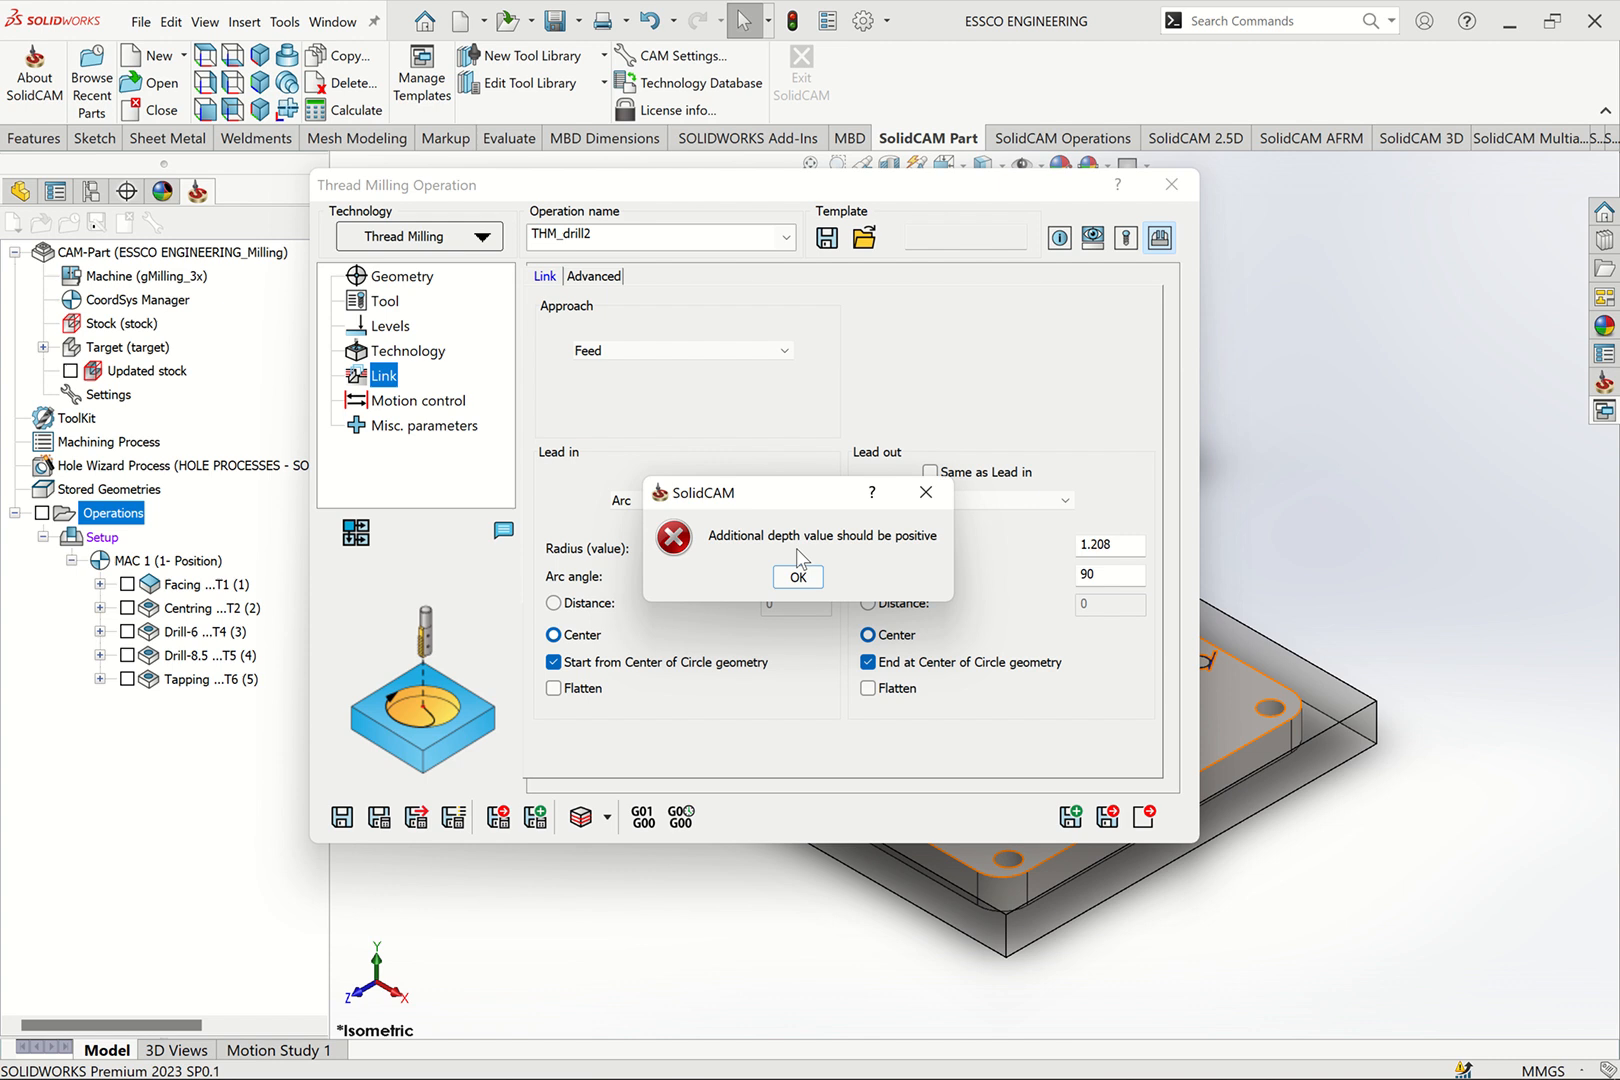
{"action": "left_click", "coordinate": [798, 578]}
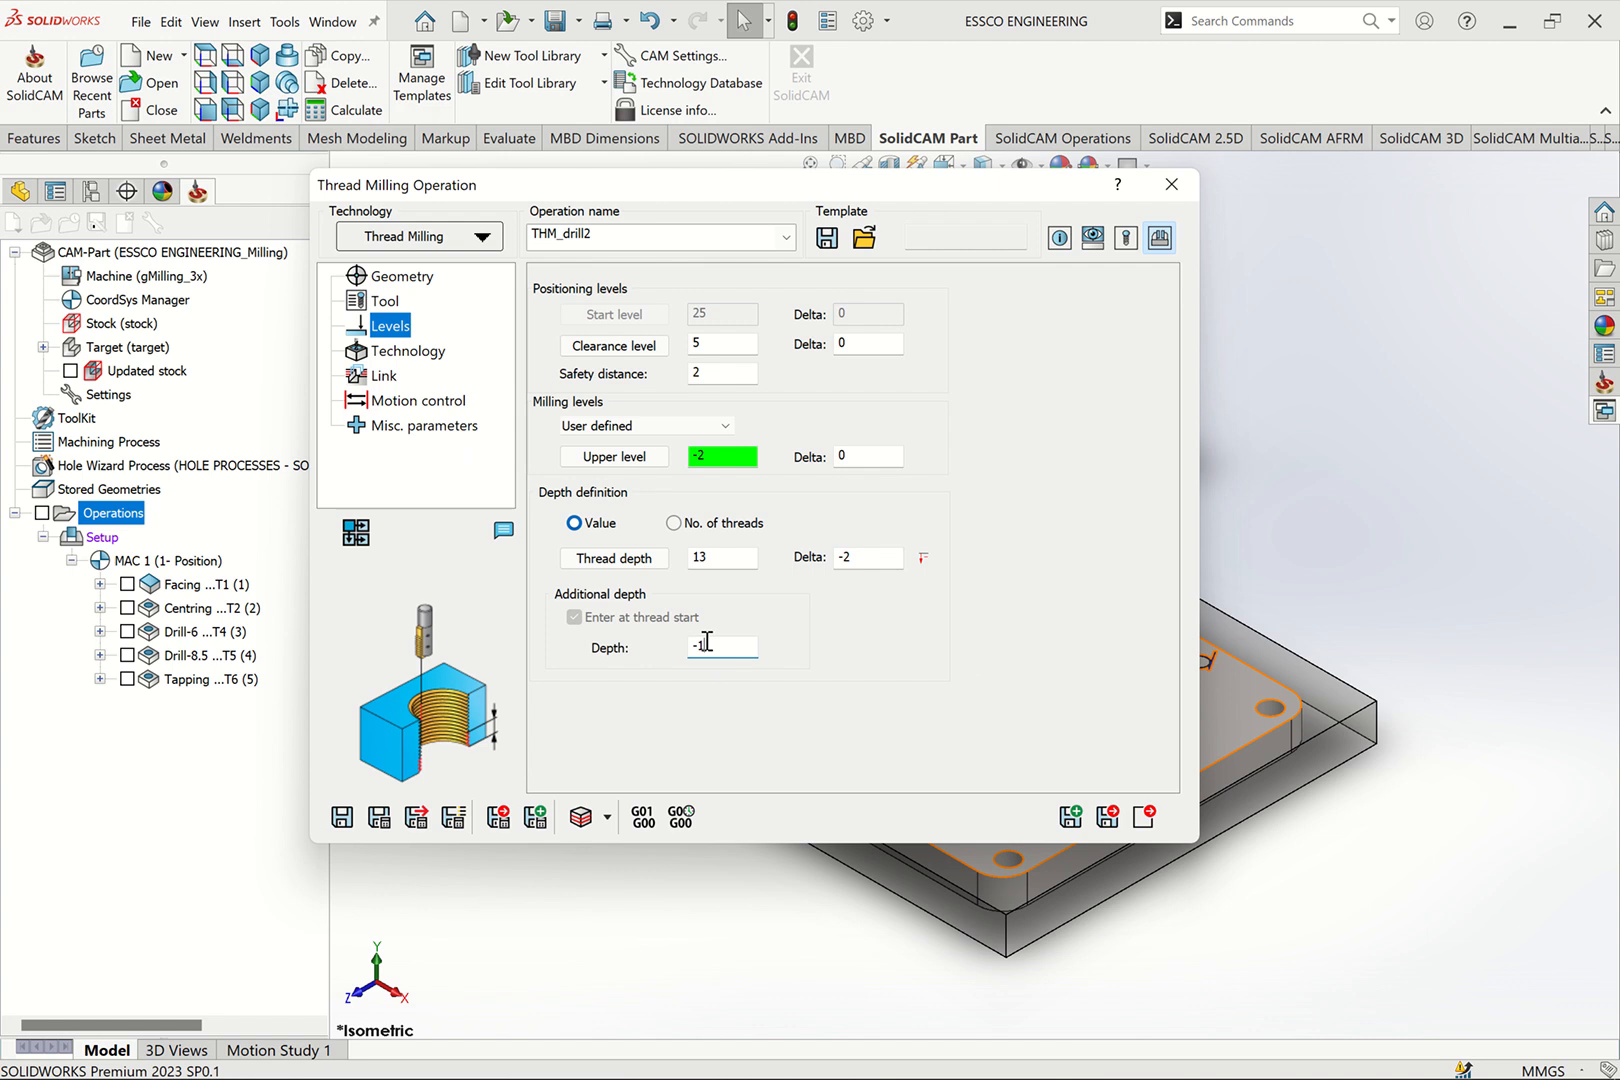
{"action": "left_click_drag", "start_coordinate": [706, 643], "coordinate": [679, 653]}
{"action": "type", "text": "1"}
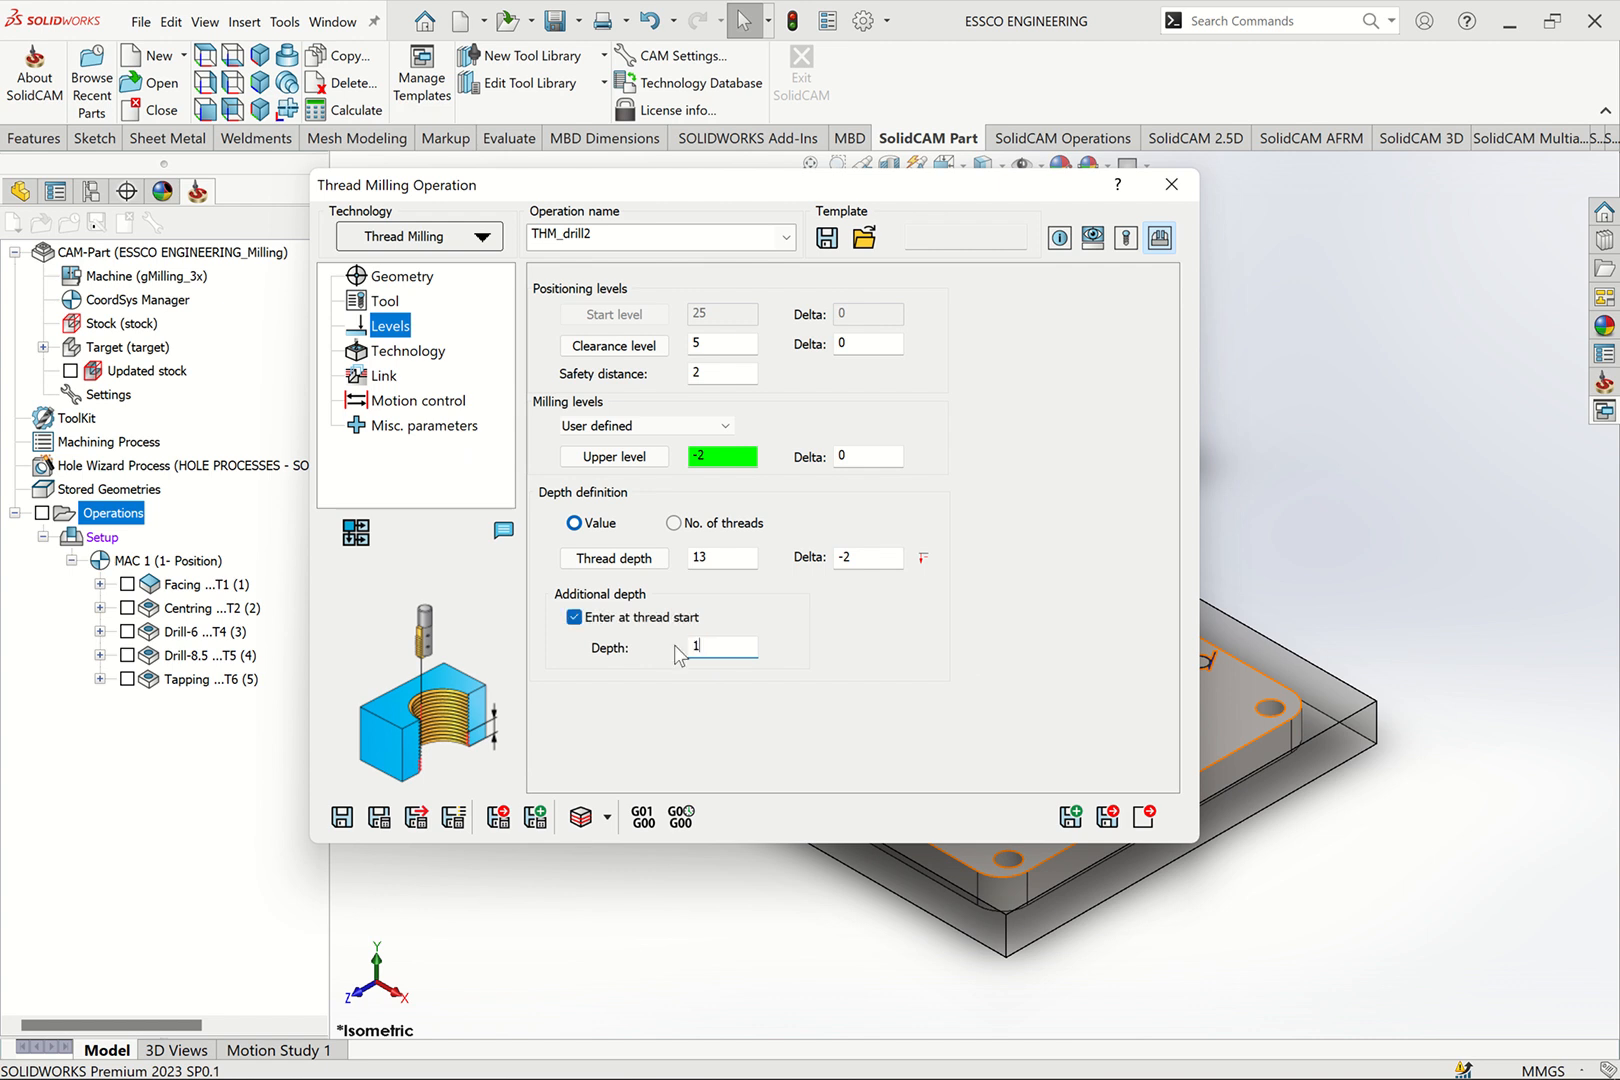
{"action": "left_click", "coordinate": [382, 818]}
{"action": "left_click", "coordinate": [747, 569]}
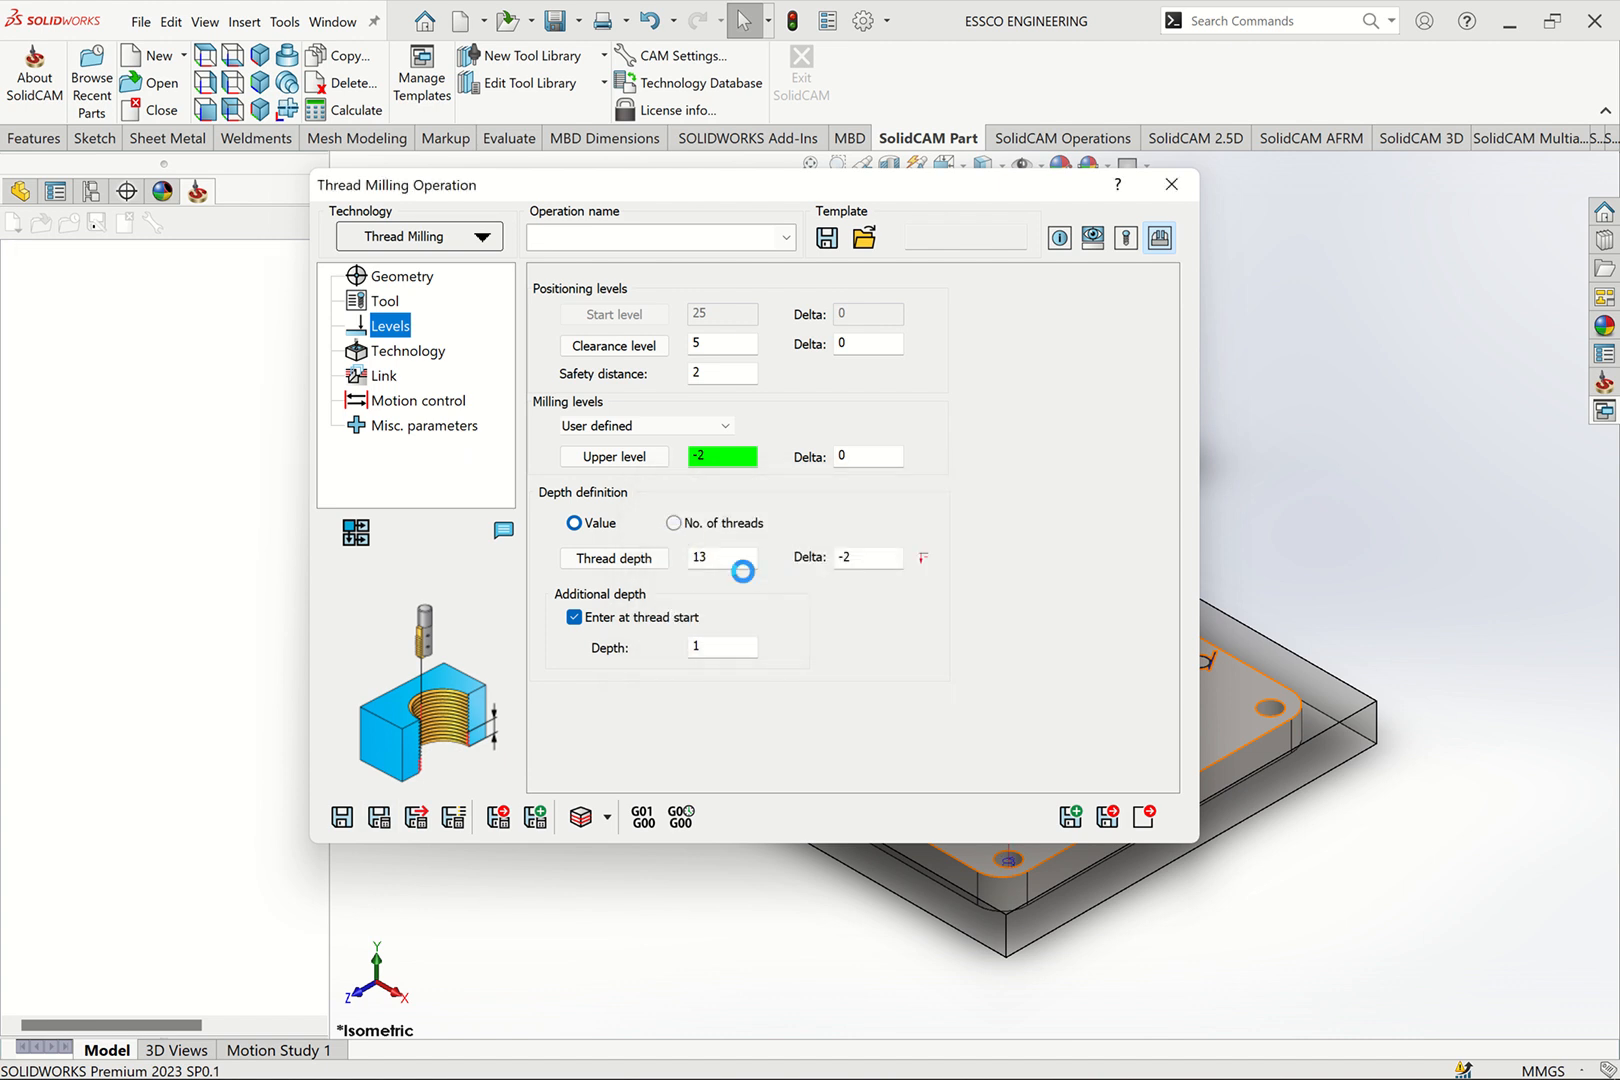
Run the thread milling operation in the SolidVerify simulation, examine the tool's motion in the holes, and exit the operation
{"action": "left_click", "coordinate": [581, 817]}
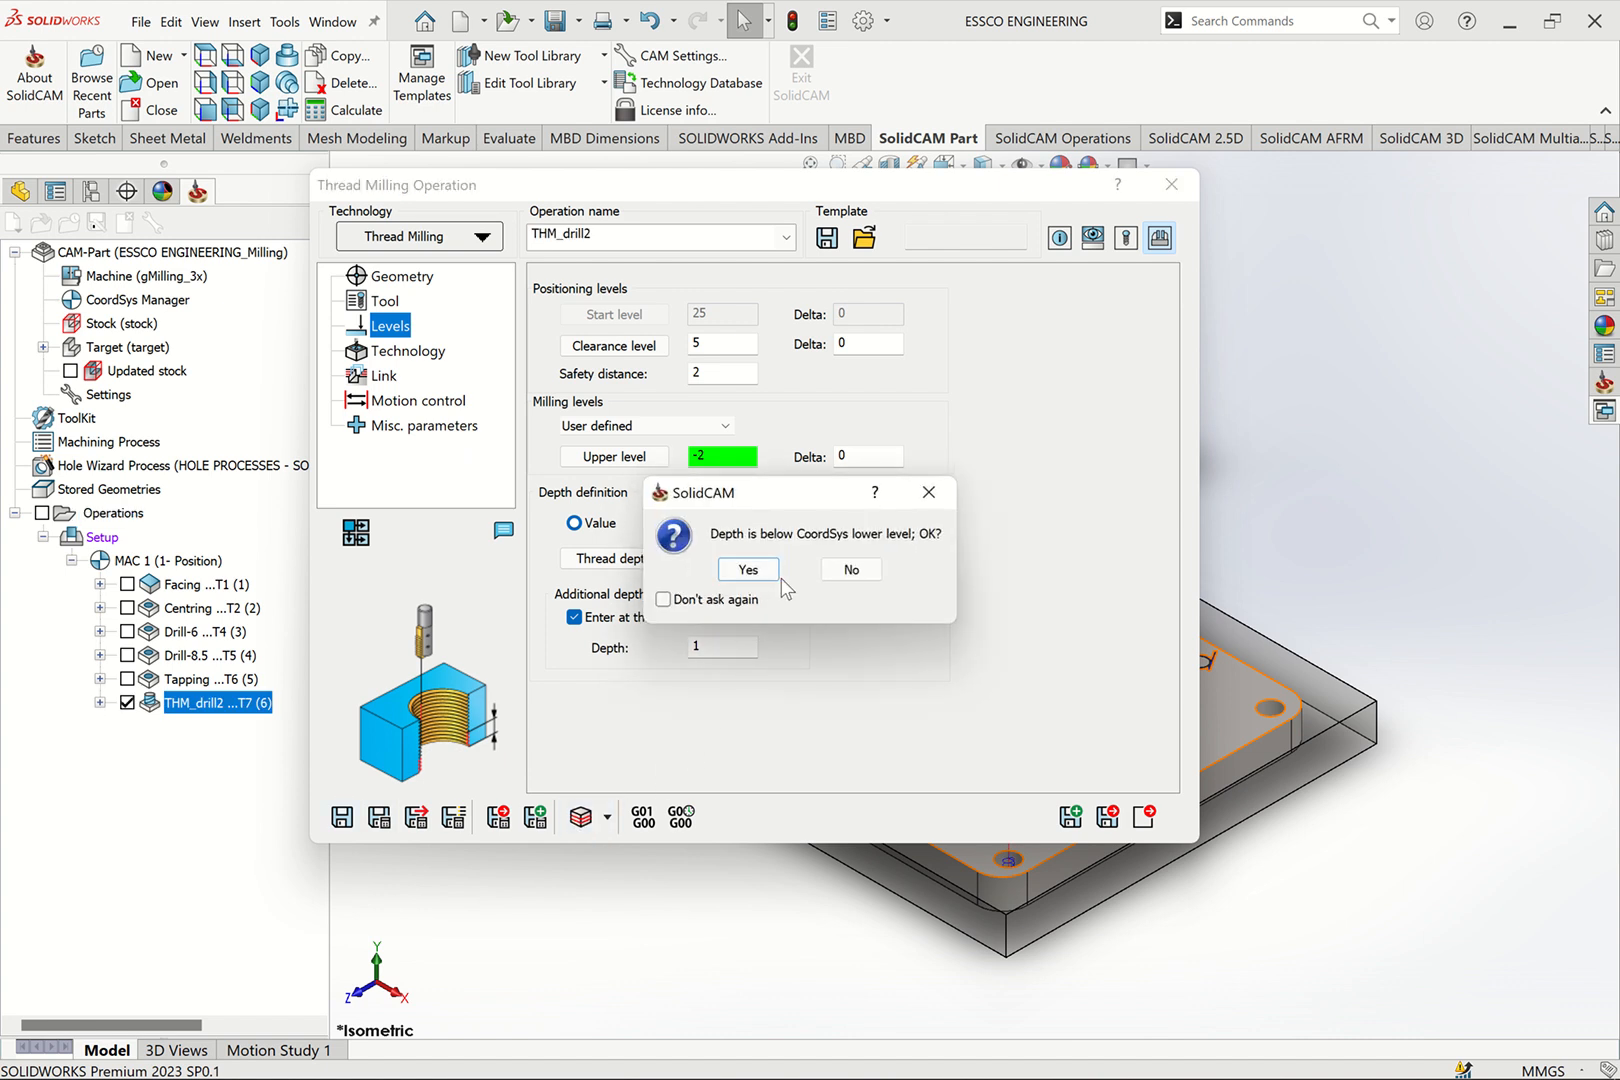
{"action": "left_click", "coordinate": [774, 570]}
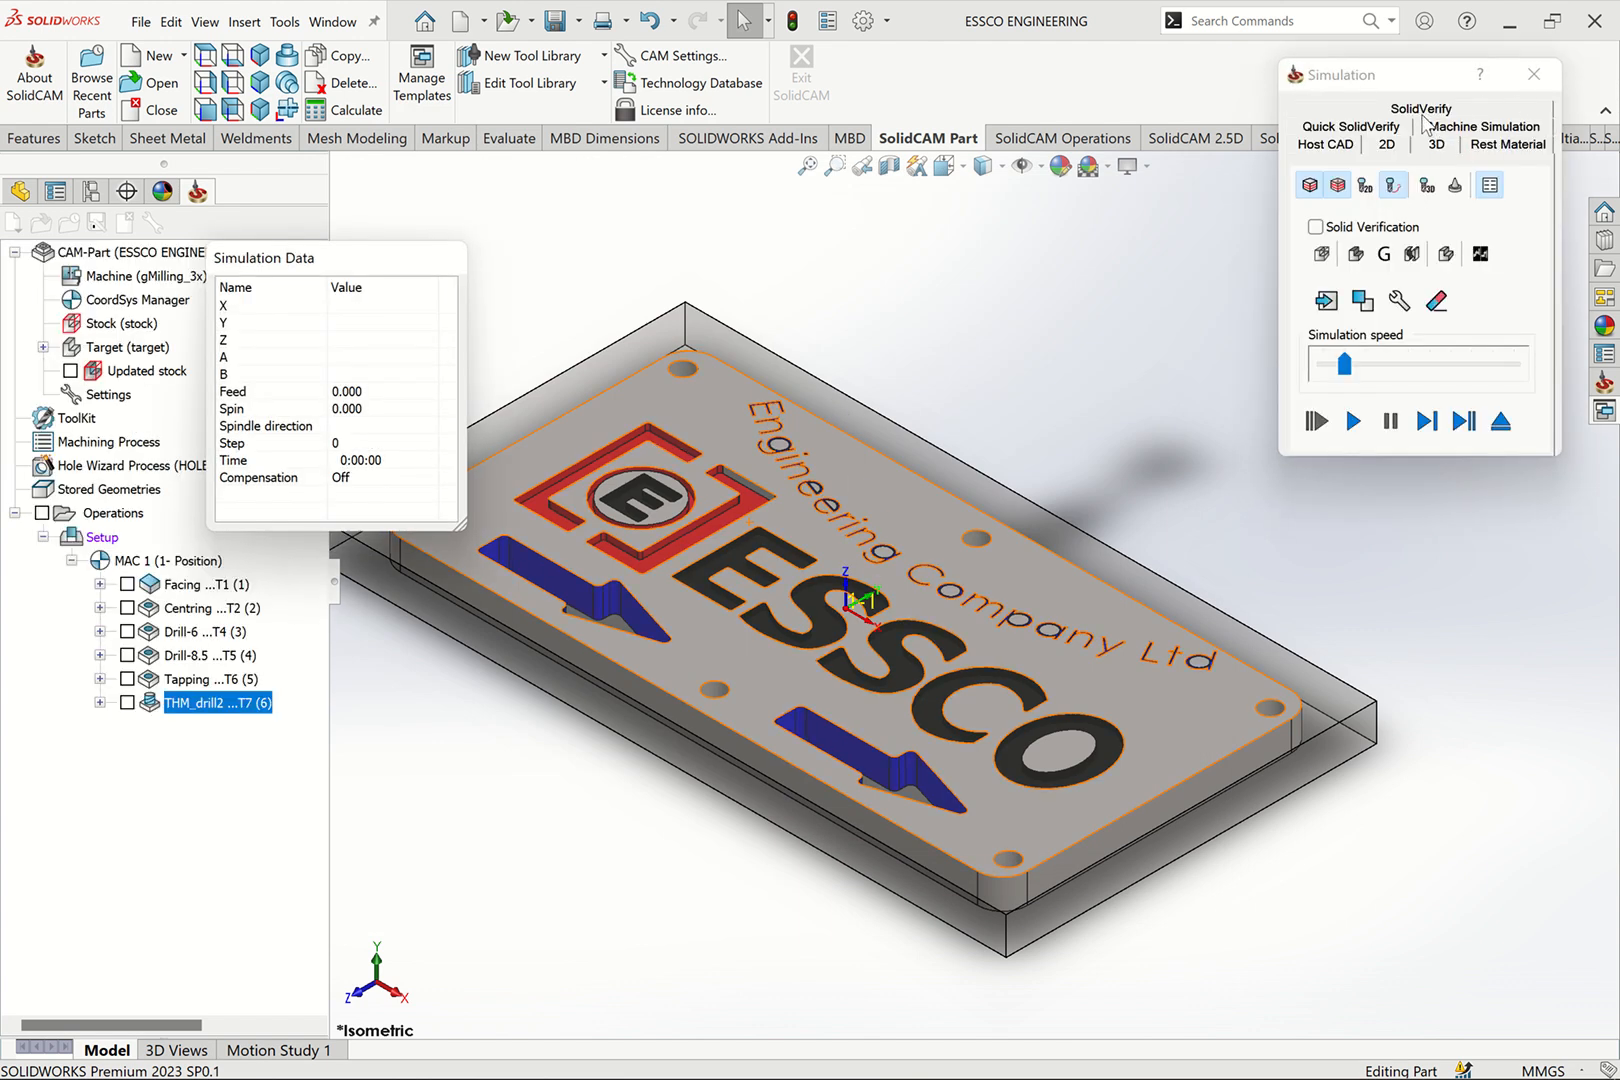
{"action": "left_click", "coordinate": [1422, 112]}
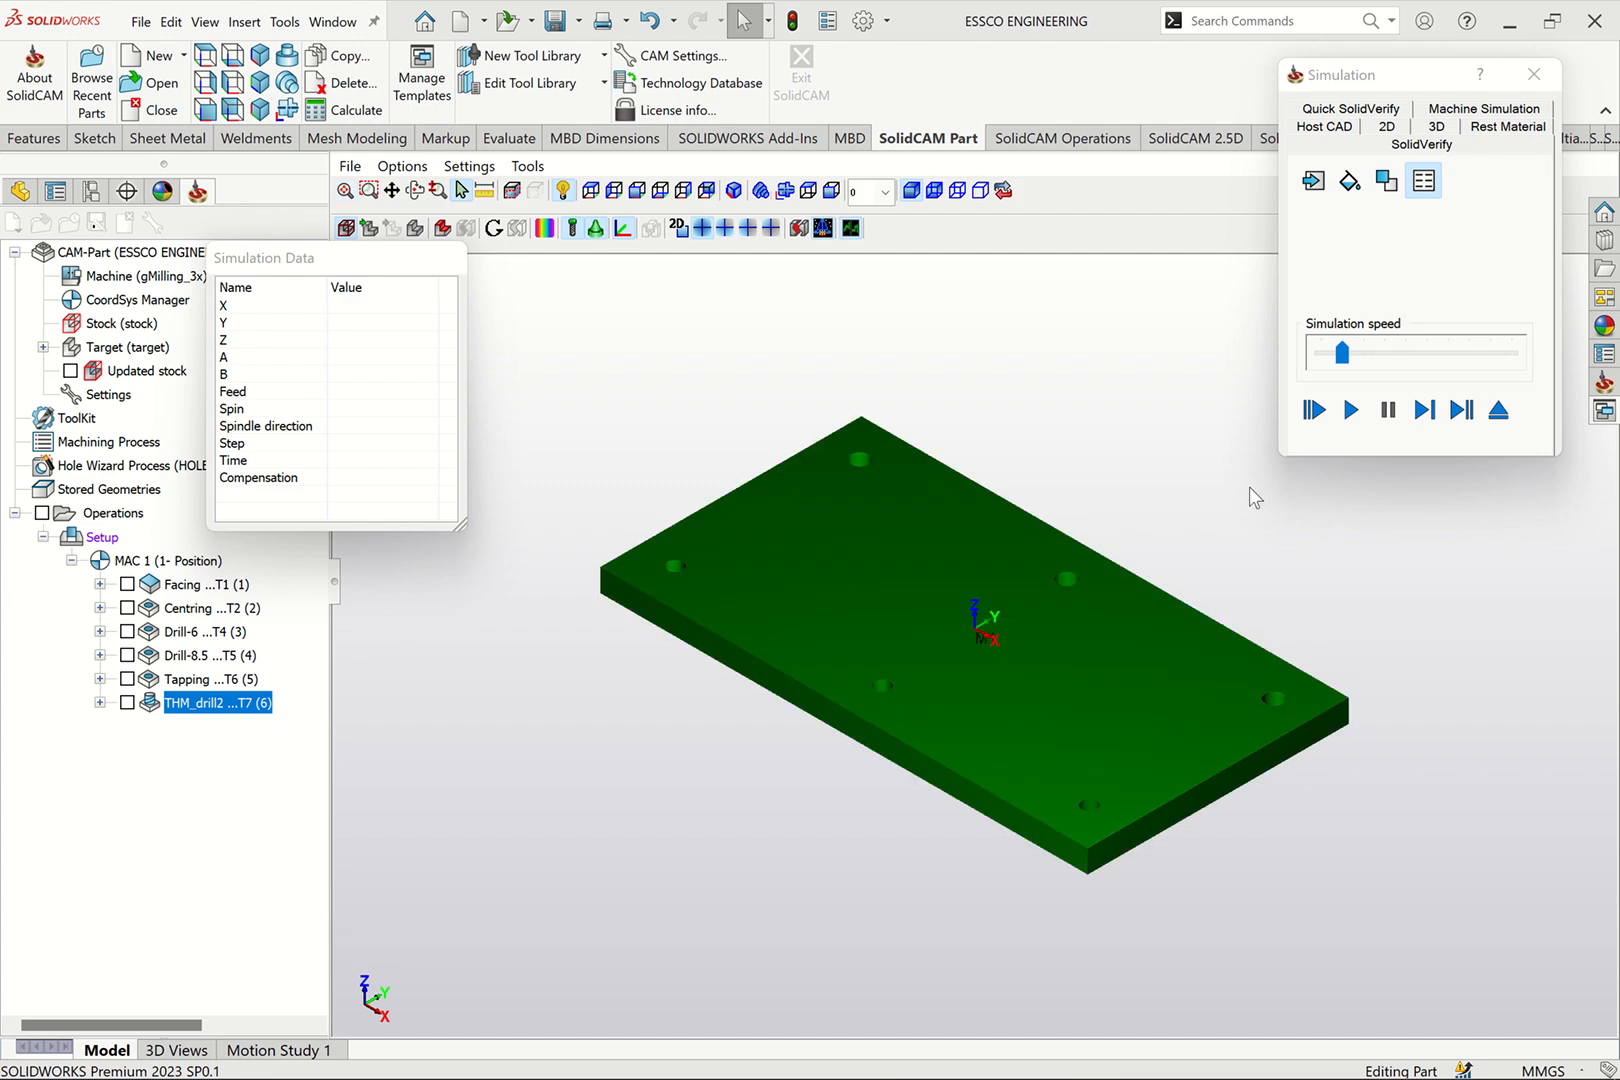
{"action": "left_click", "coordinate": [1350, 409]}
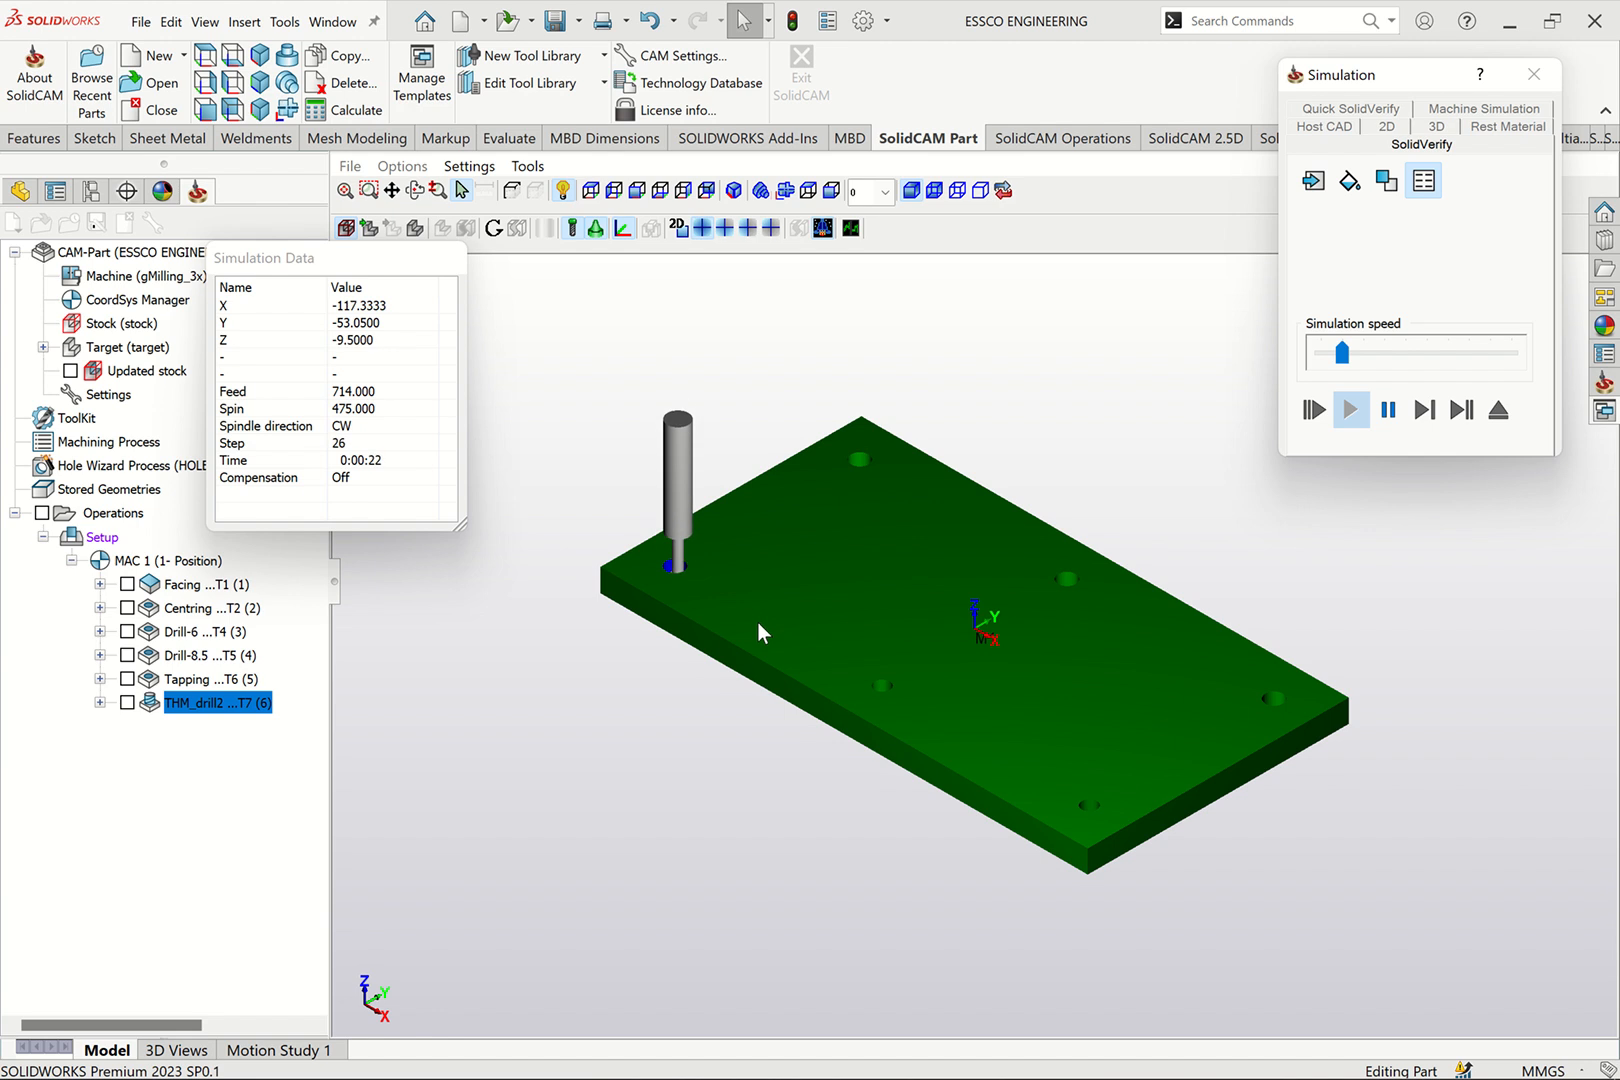
{"action": "scroll", "coordinate": [608, 566], "scroll_direction": "up", "scroll_amount": 5}
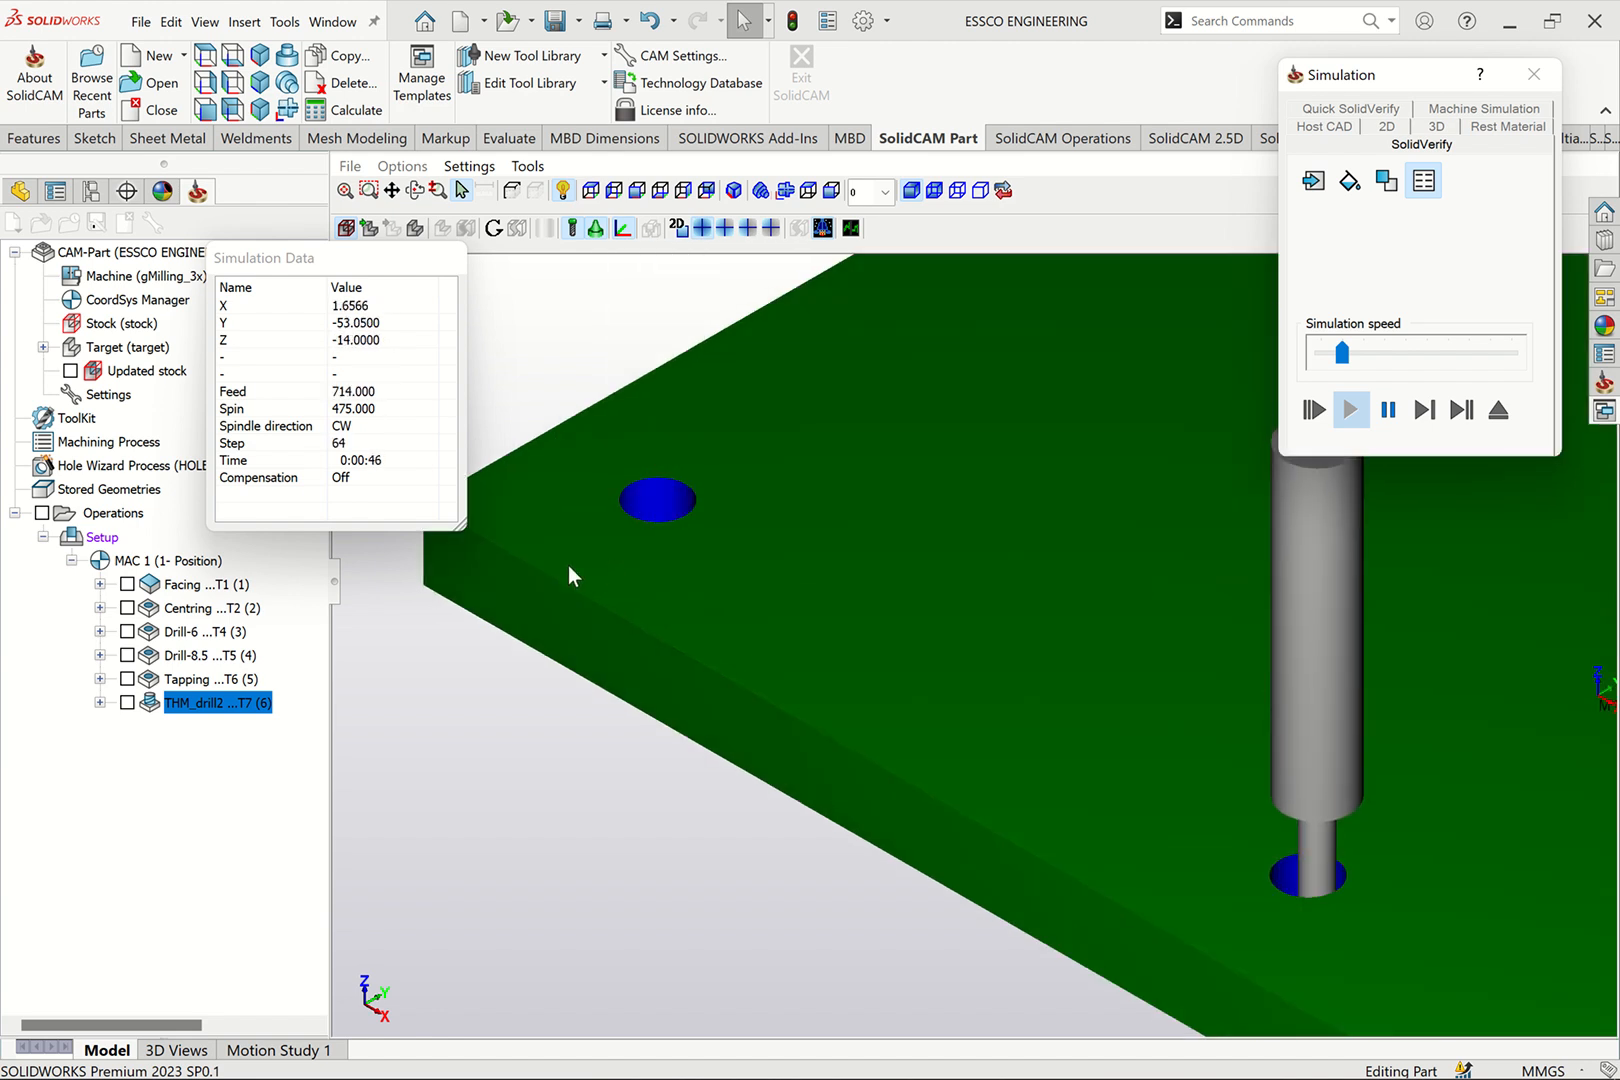
{"action": "scroll", "coordinate": [1280, 810], "scroll_direction": "down", "scroll_amount": 6}
{"action": "scroll", "coordinate": [1496, 926], "scroll_direction": "up", "scroll_amount": 5}
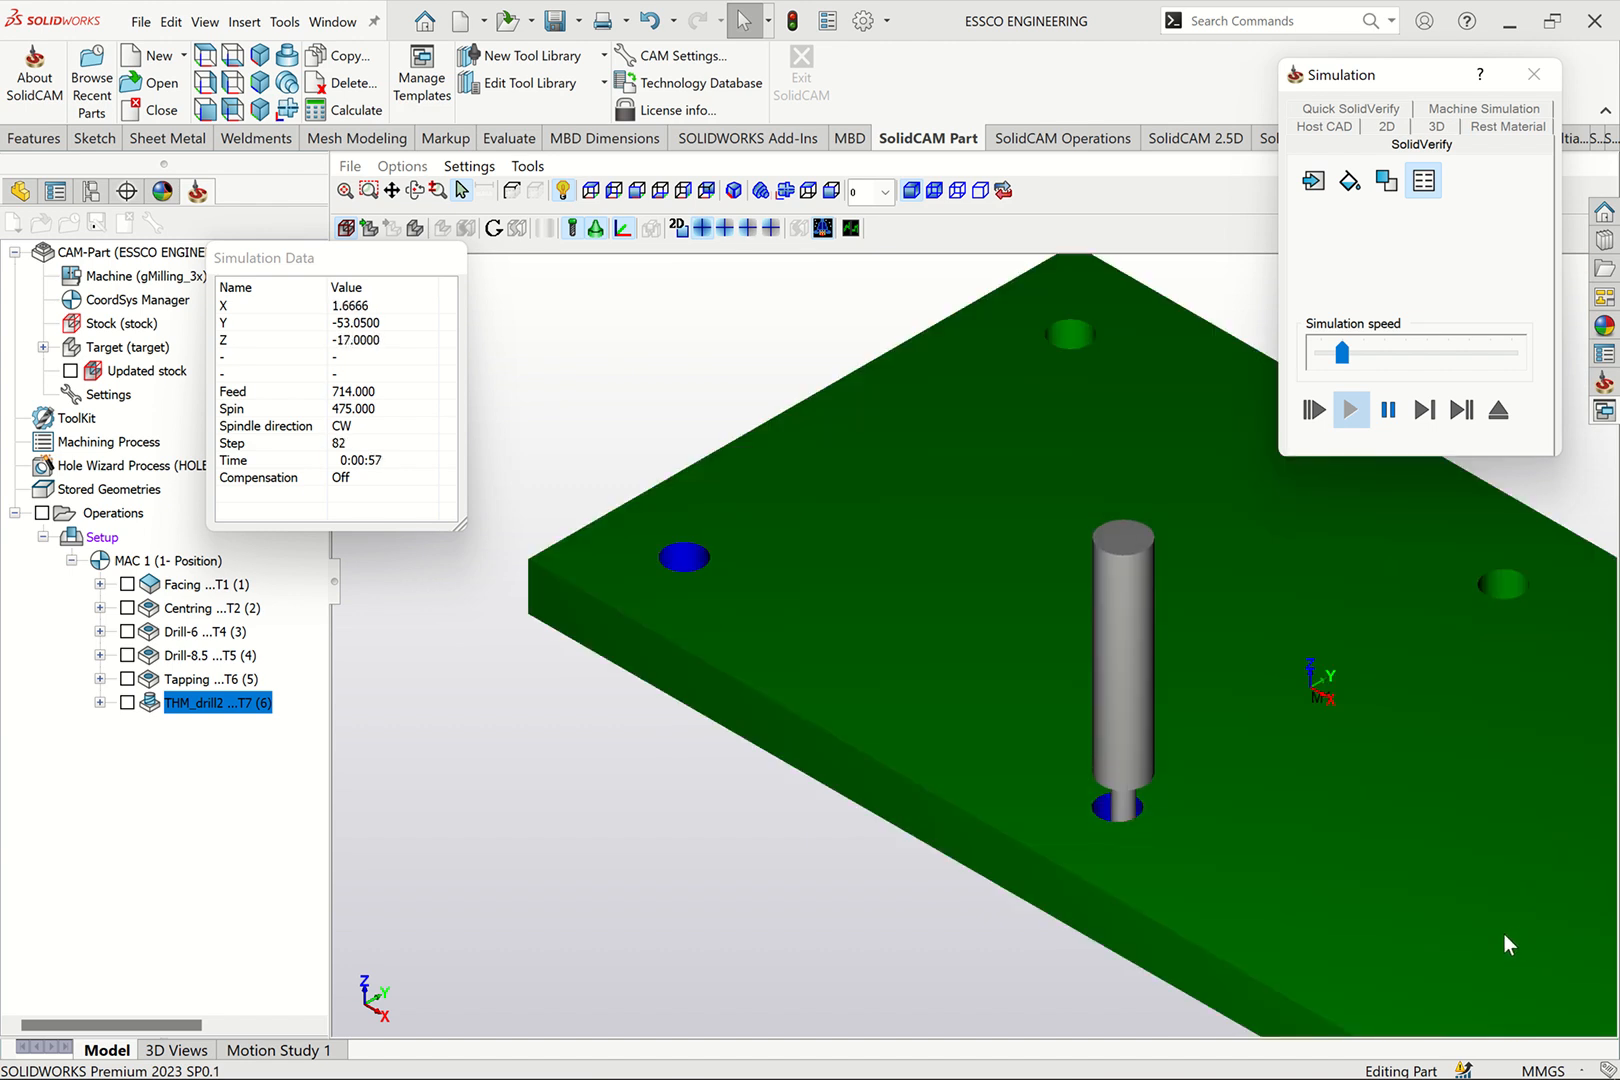
{"action": "scroll", "coordinate": [1063, 838], "scroll_direction": "down", "scroll_amount": 5}
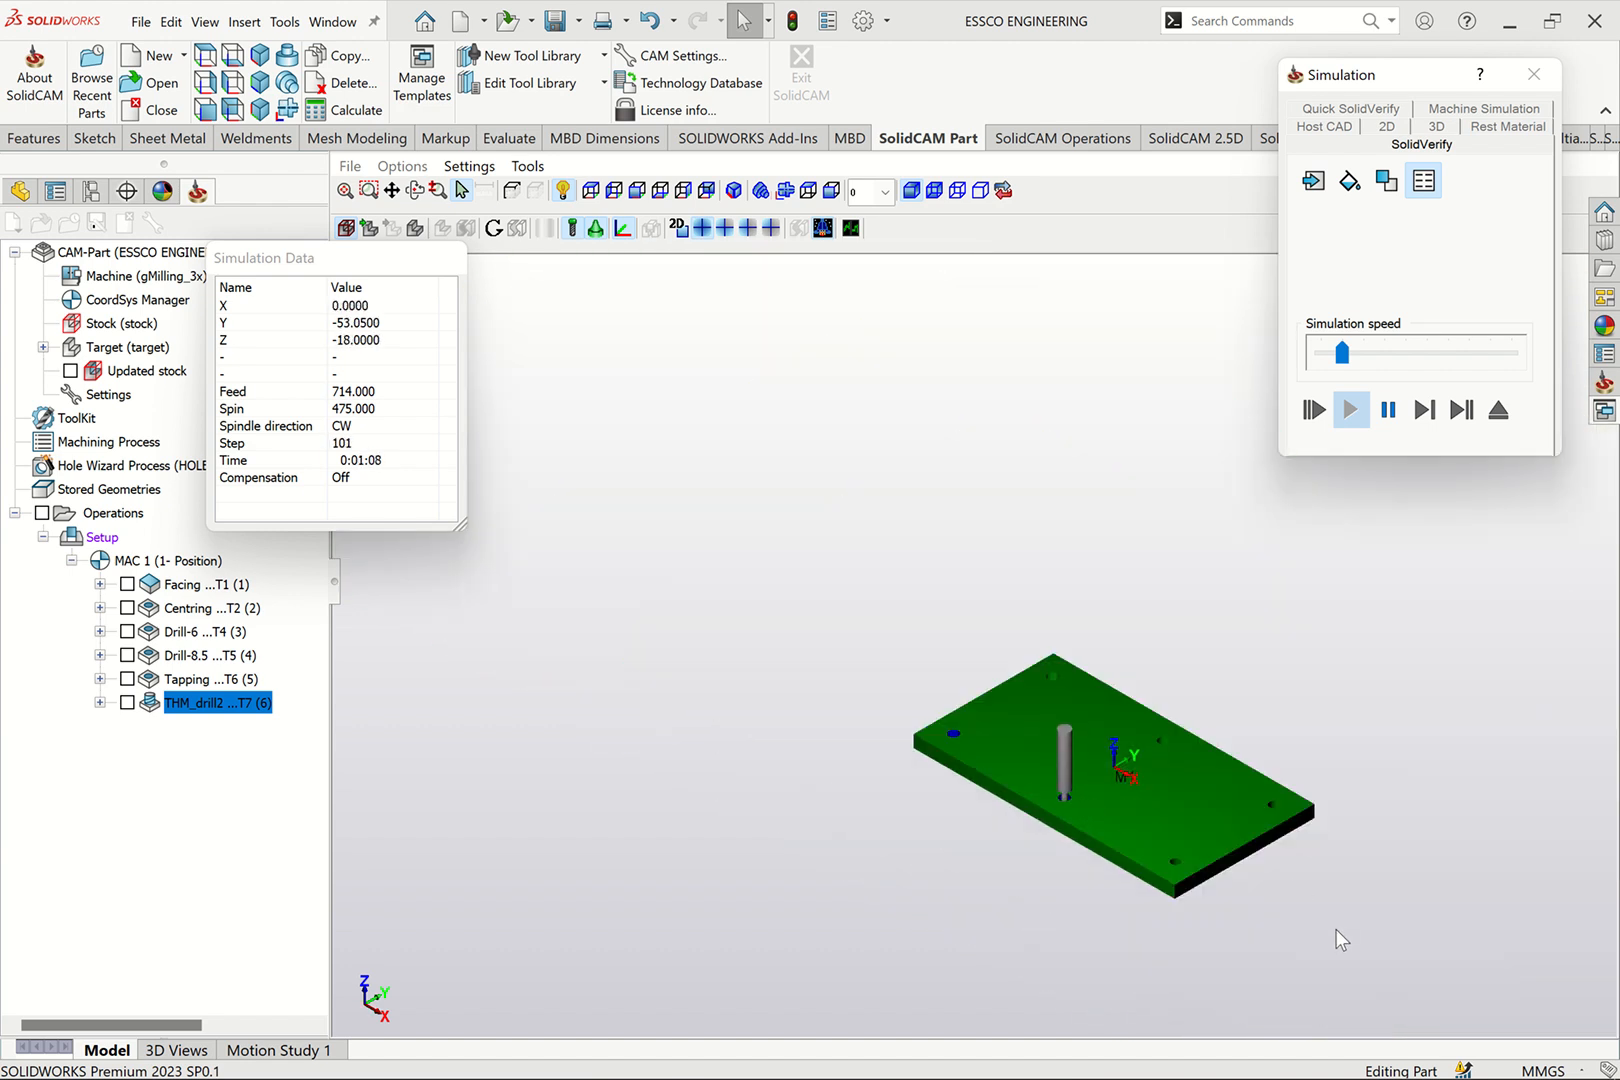
{"action": "scroll", "coordinate": [1118, 872], "scroll_direction": "up", "scroll_amount": 2}
{"action": "scroll", "coordinate": [1052, 825], "scroll_direction": "up", "scroll_amount": 6}
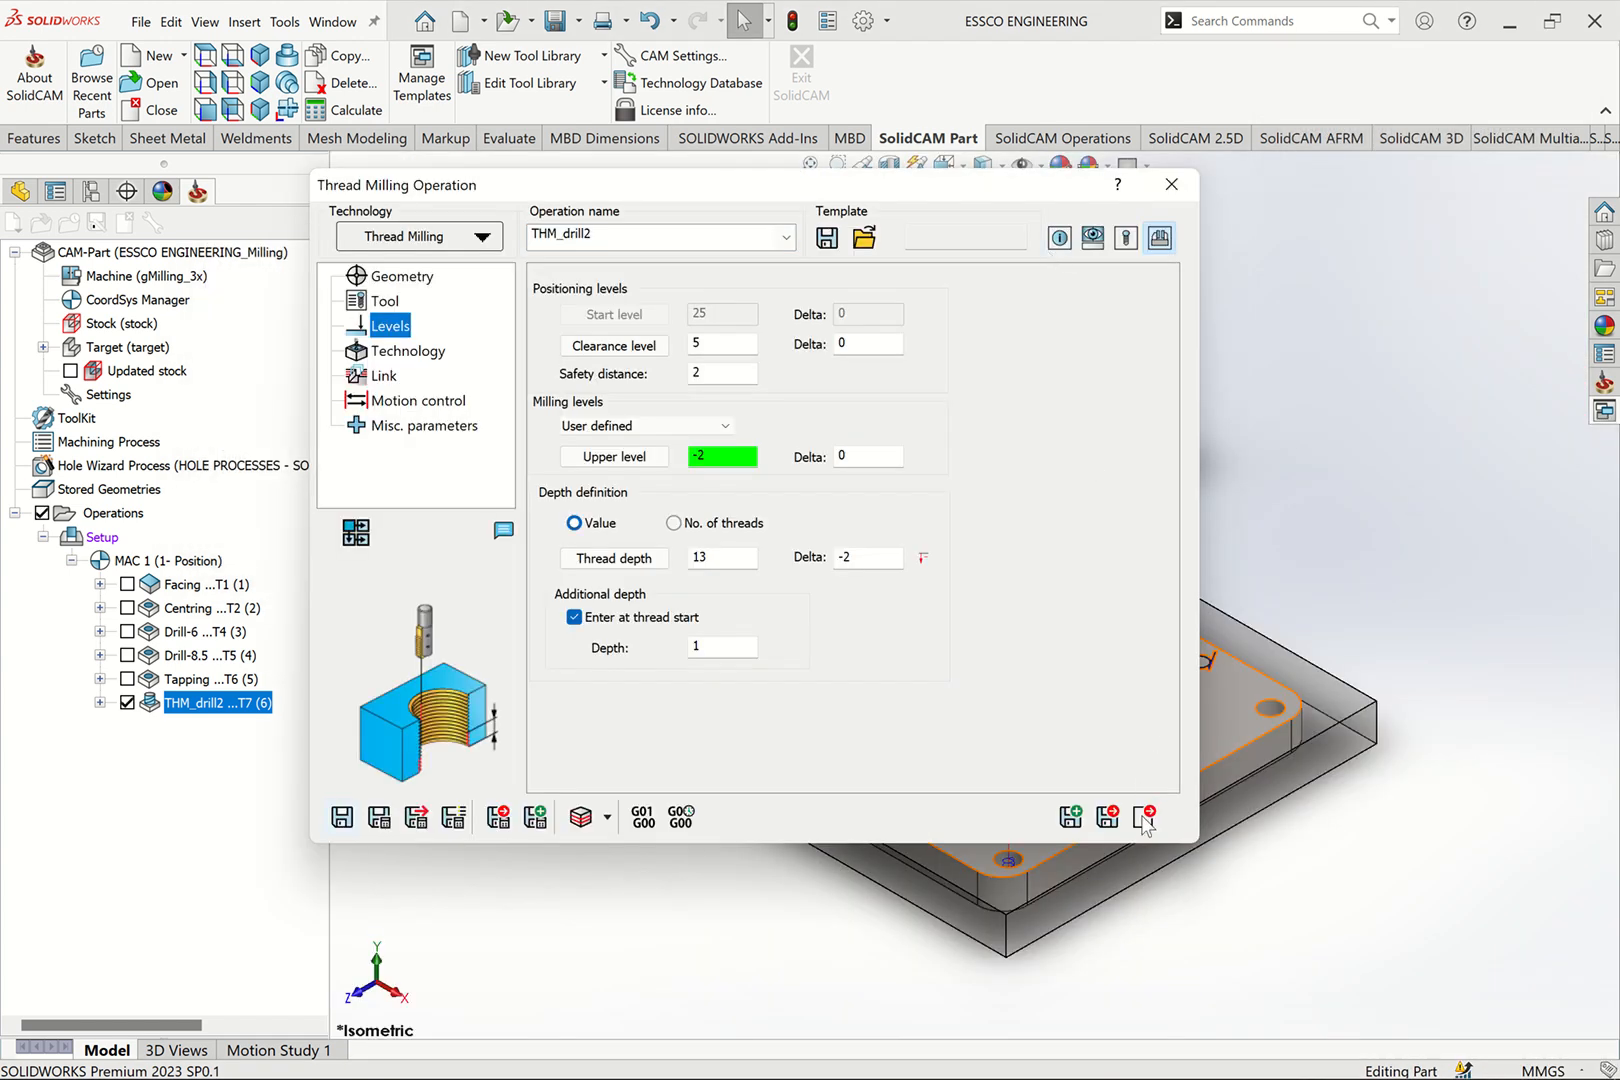
{"action": "left_click", "coordinate": [1144, 818]}
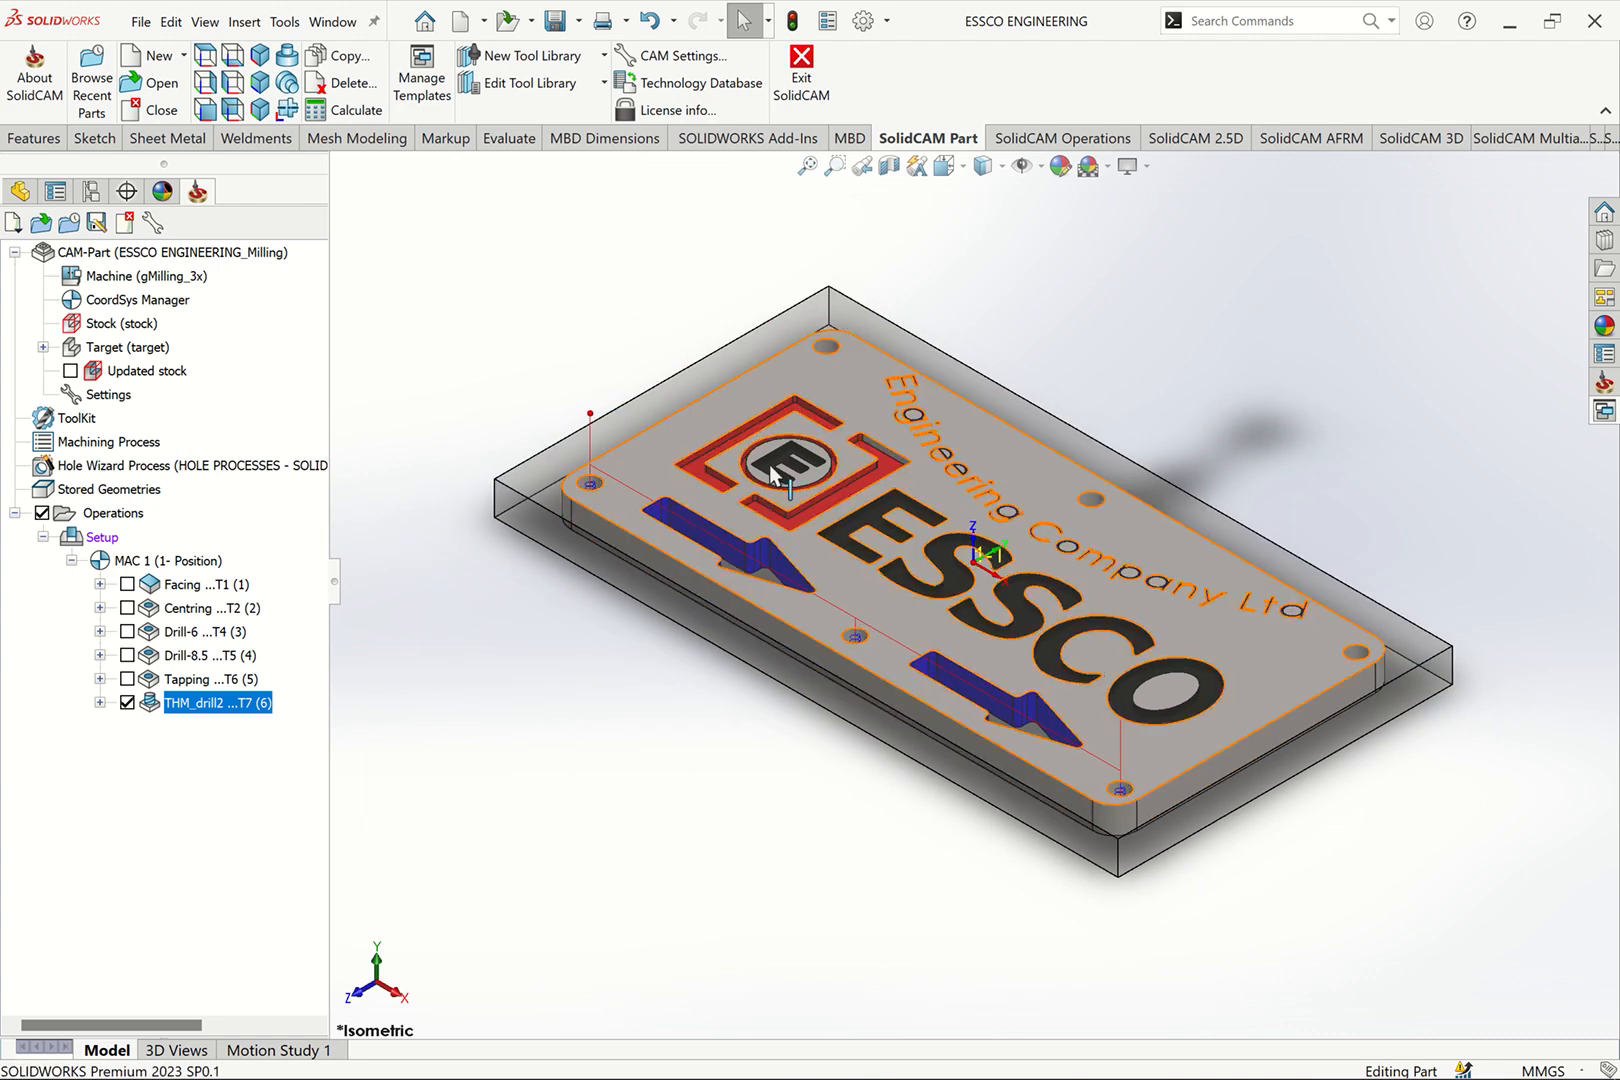
Rename the thread milling operation as Thread Milling
{"action": "right_click", "coordinate": [196, 710]}
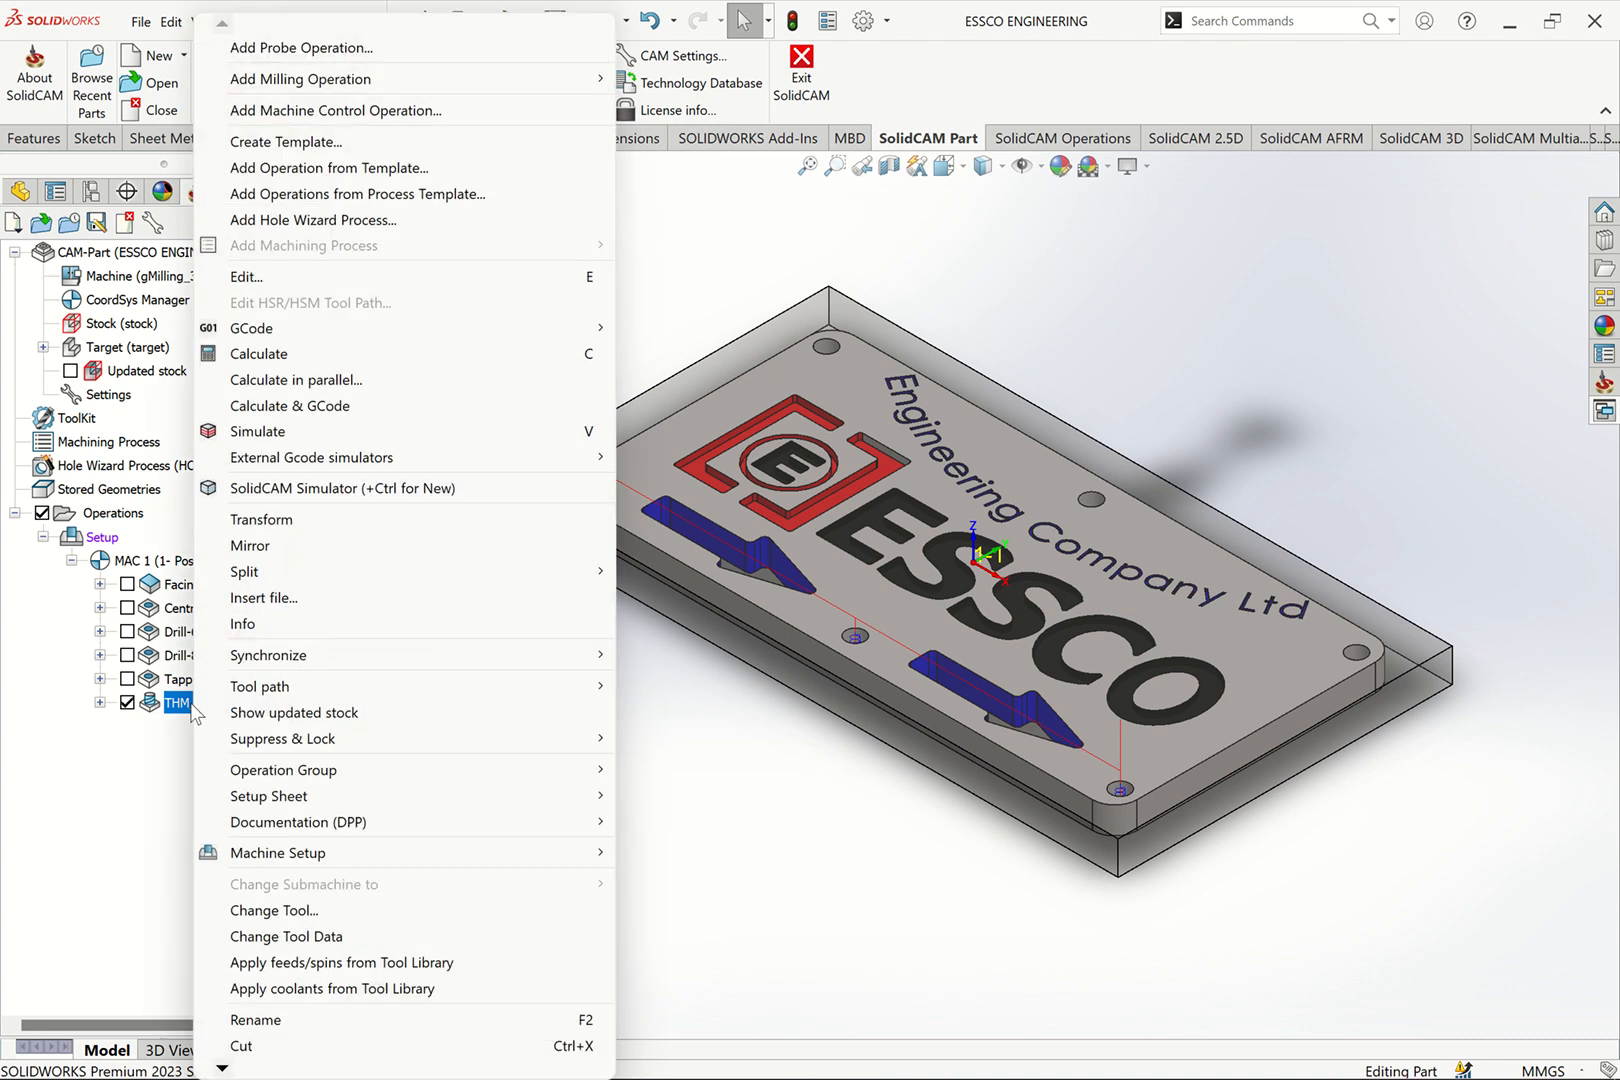
{"action": "left_click", "coordinate": [253, 1021]}
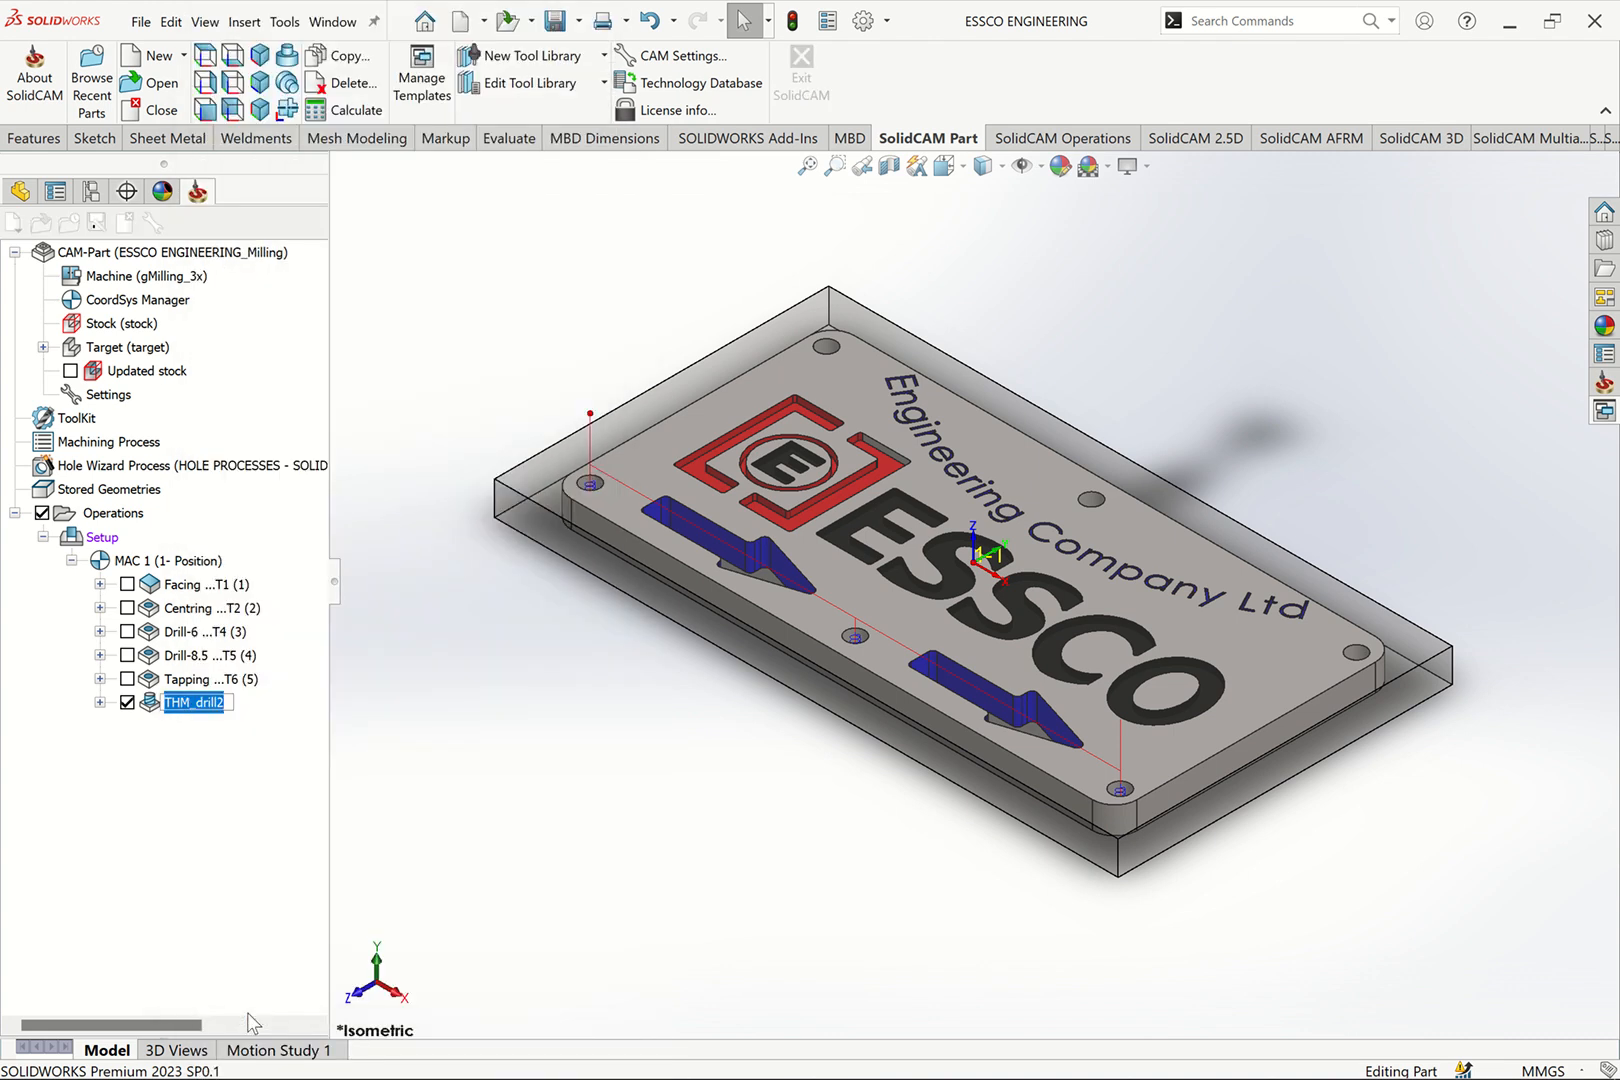
{"action": "type", "text": "Thread"}
{"action": "left_click", "coordinate": [403, 989]}
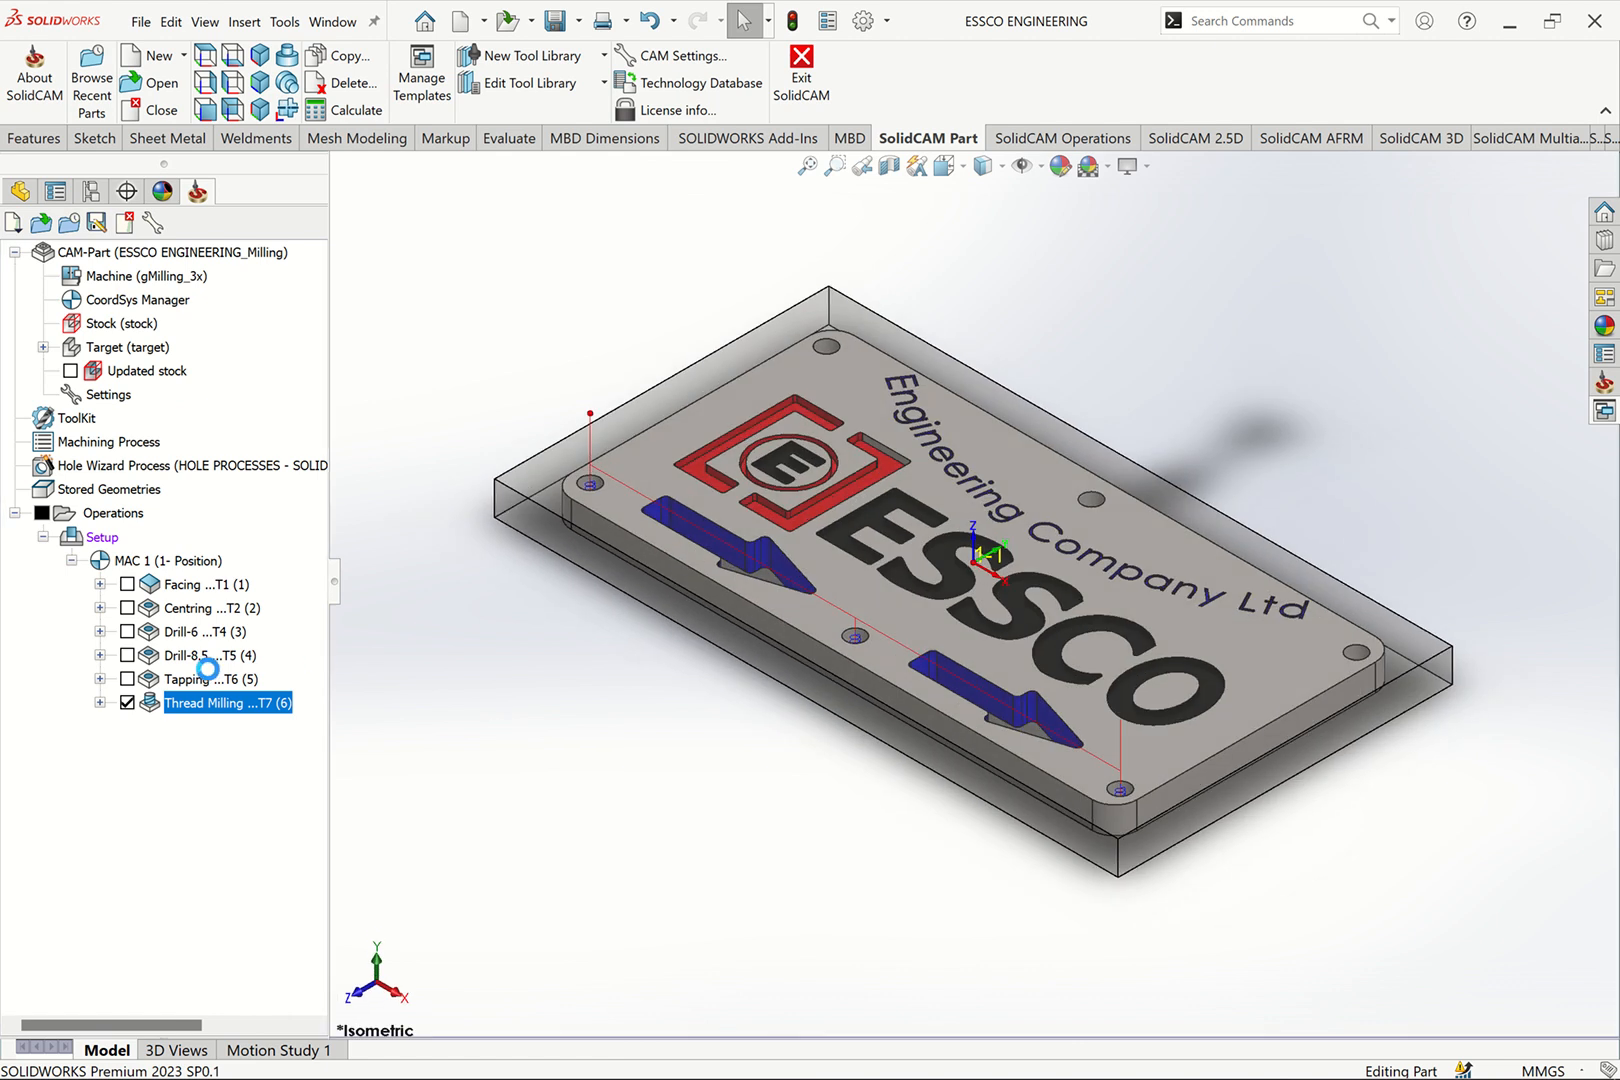
Display the Tapping and Thread Milling toolpaths together and compare which holes each operation machines
{"action": "left_click", "coordinate": [127, 702]}
{"action": "left_click", "coordinate": [127, 679]}
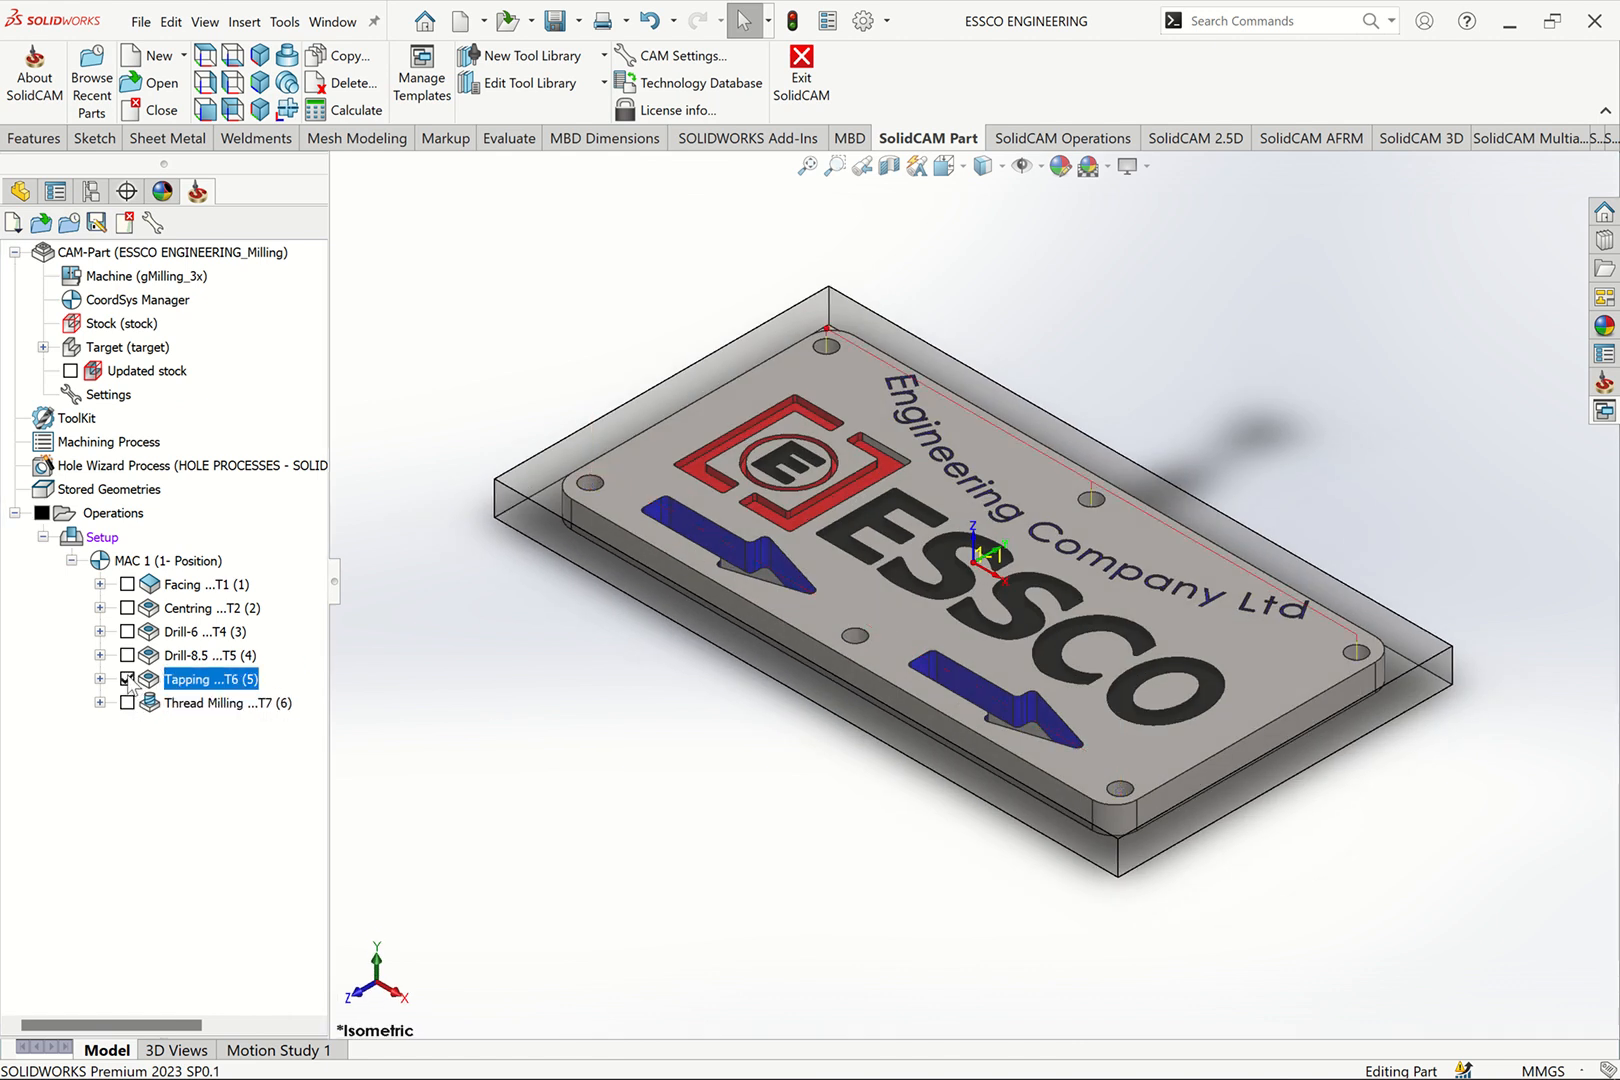
{"action": "left_click", "coordinate": [127, 703]}
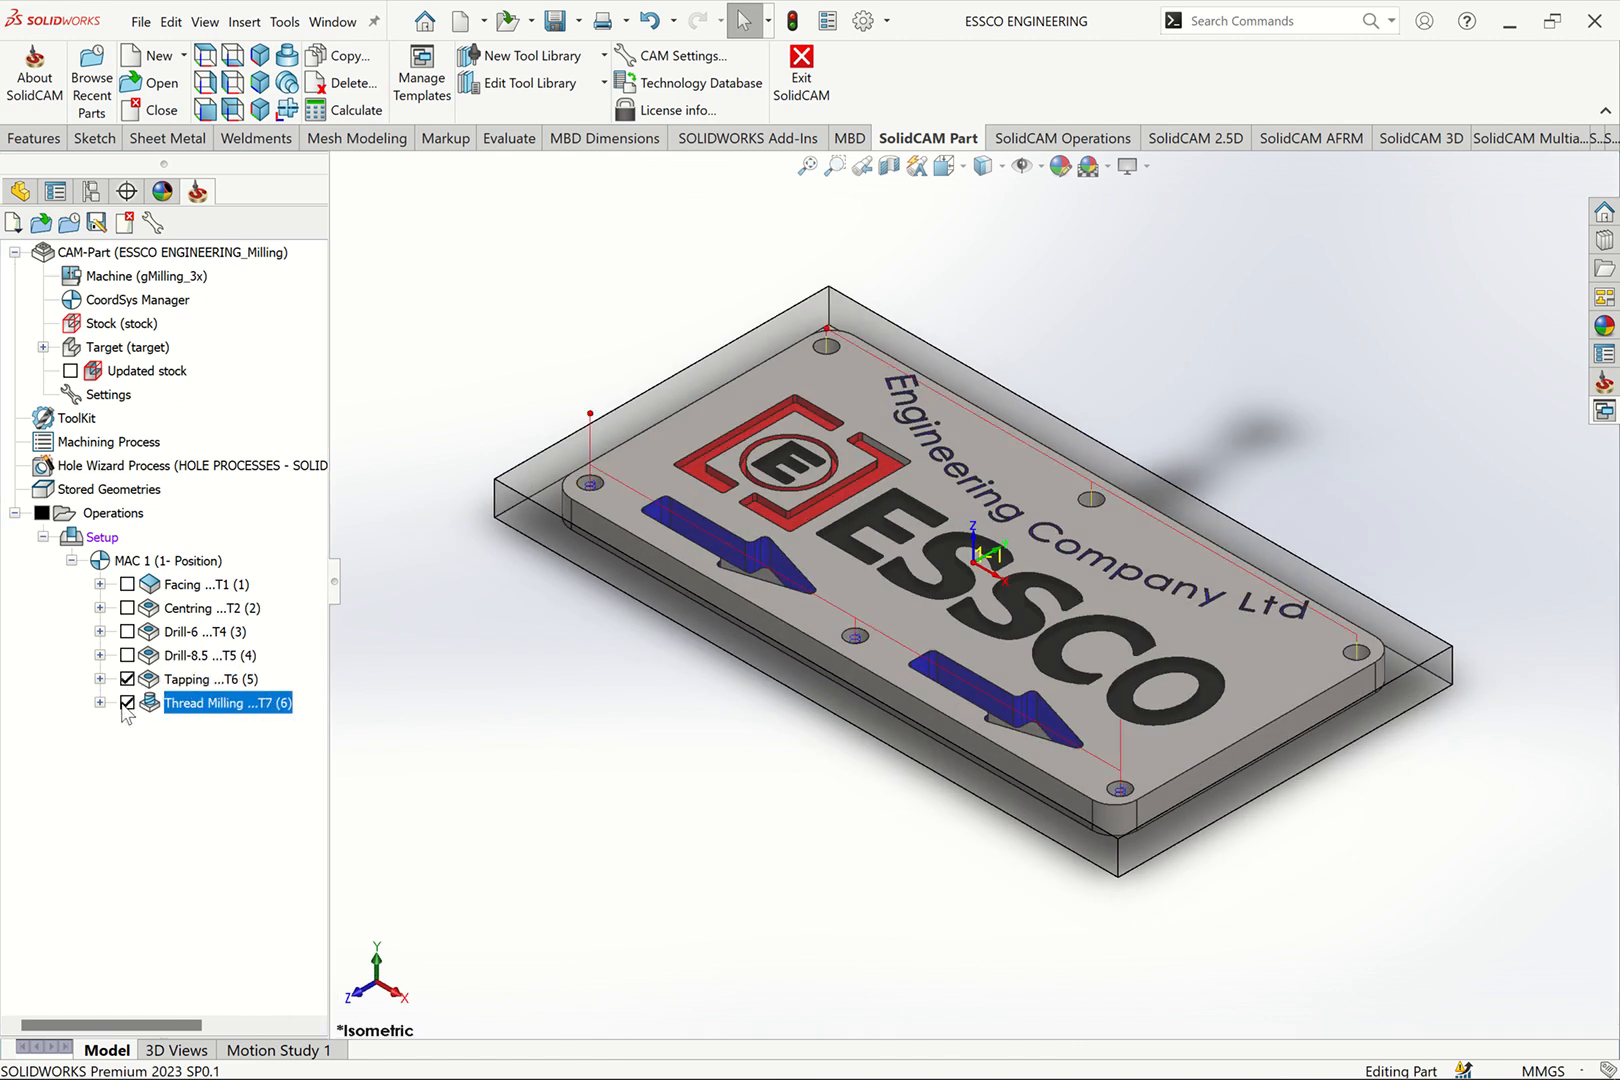
{"action": "left_click", "coordinate": [189, 680]}
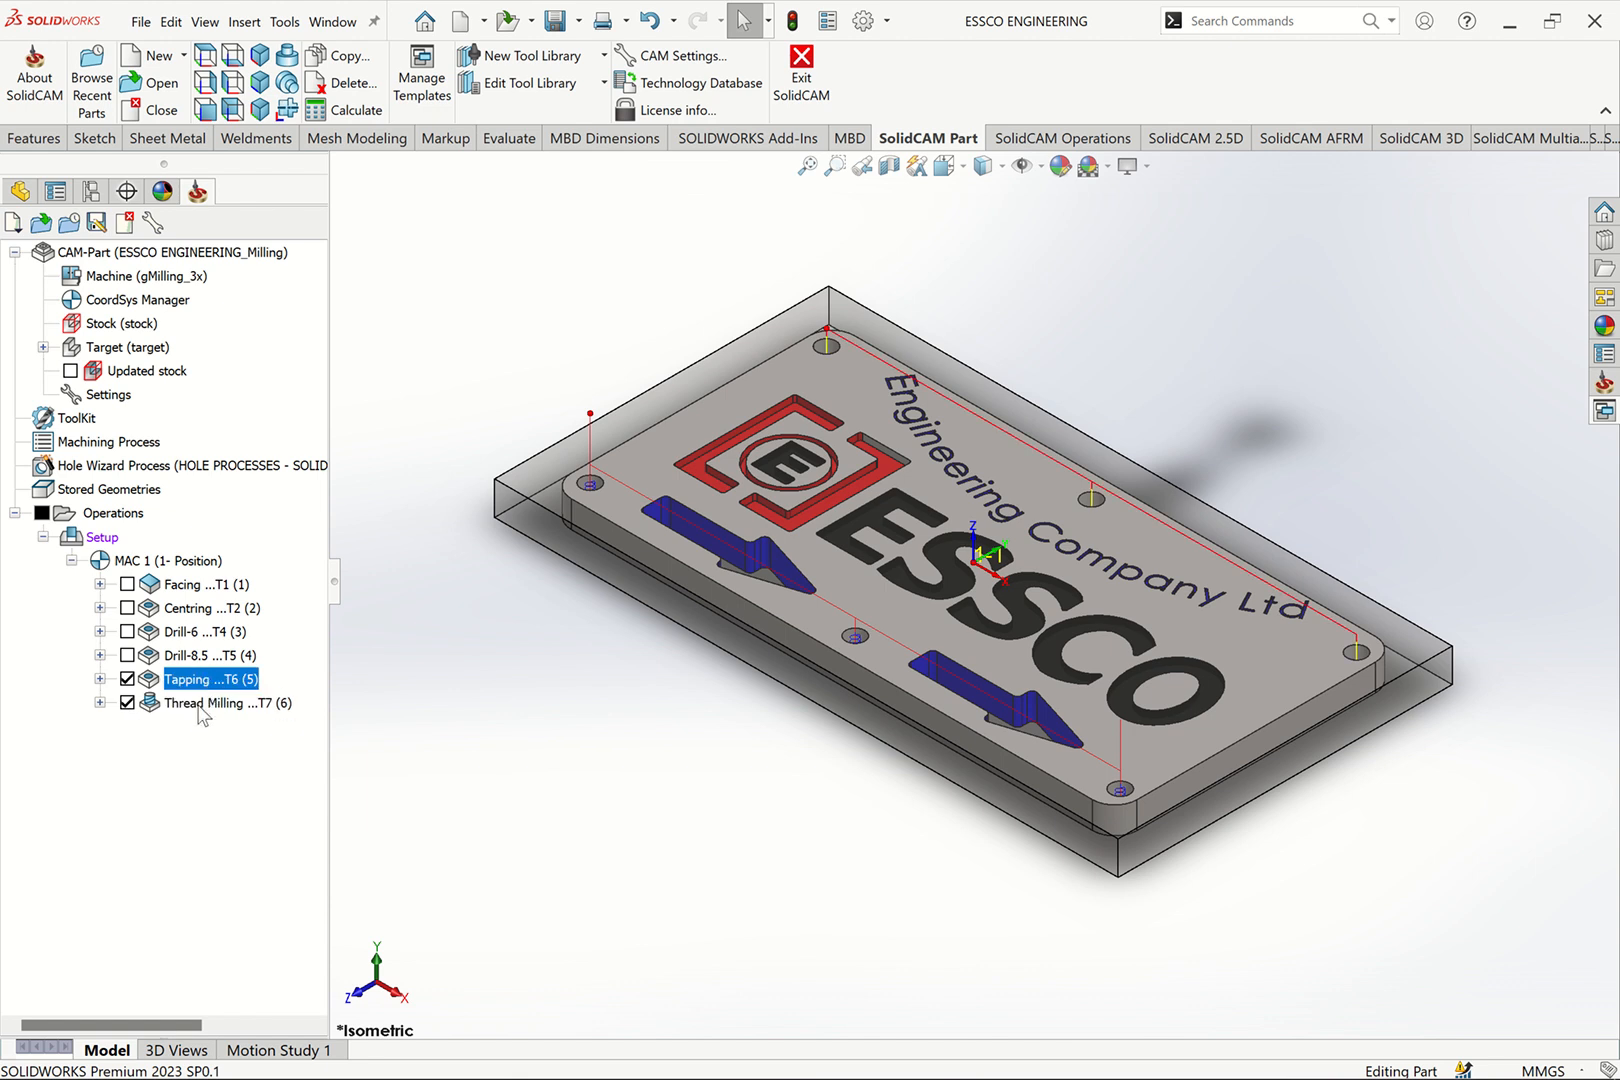
{"action": "left_click", "coordinate": [199, 706]}
{"action": "left_click", "coordinate": [200, 684]}
{"action": "left_click", "coordinate": [188, 708]}
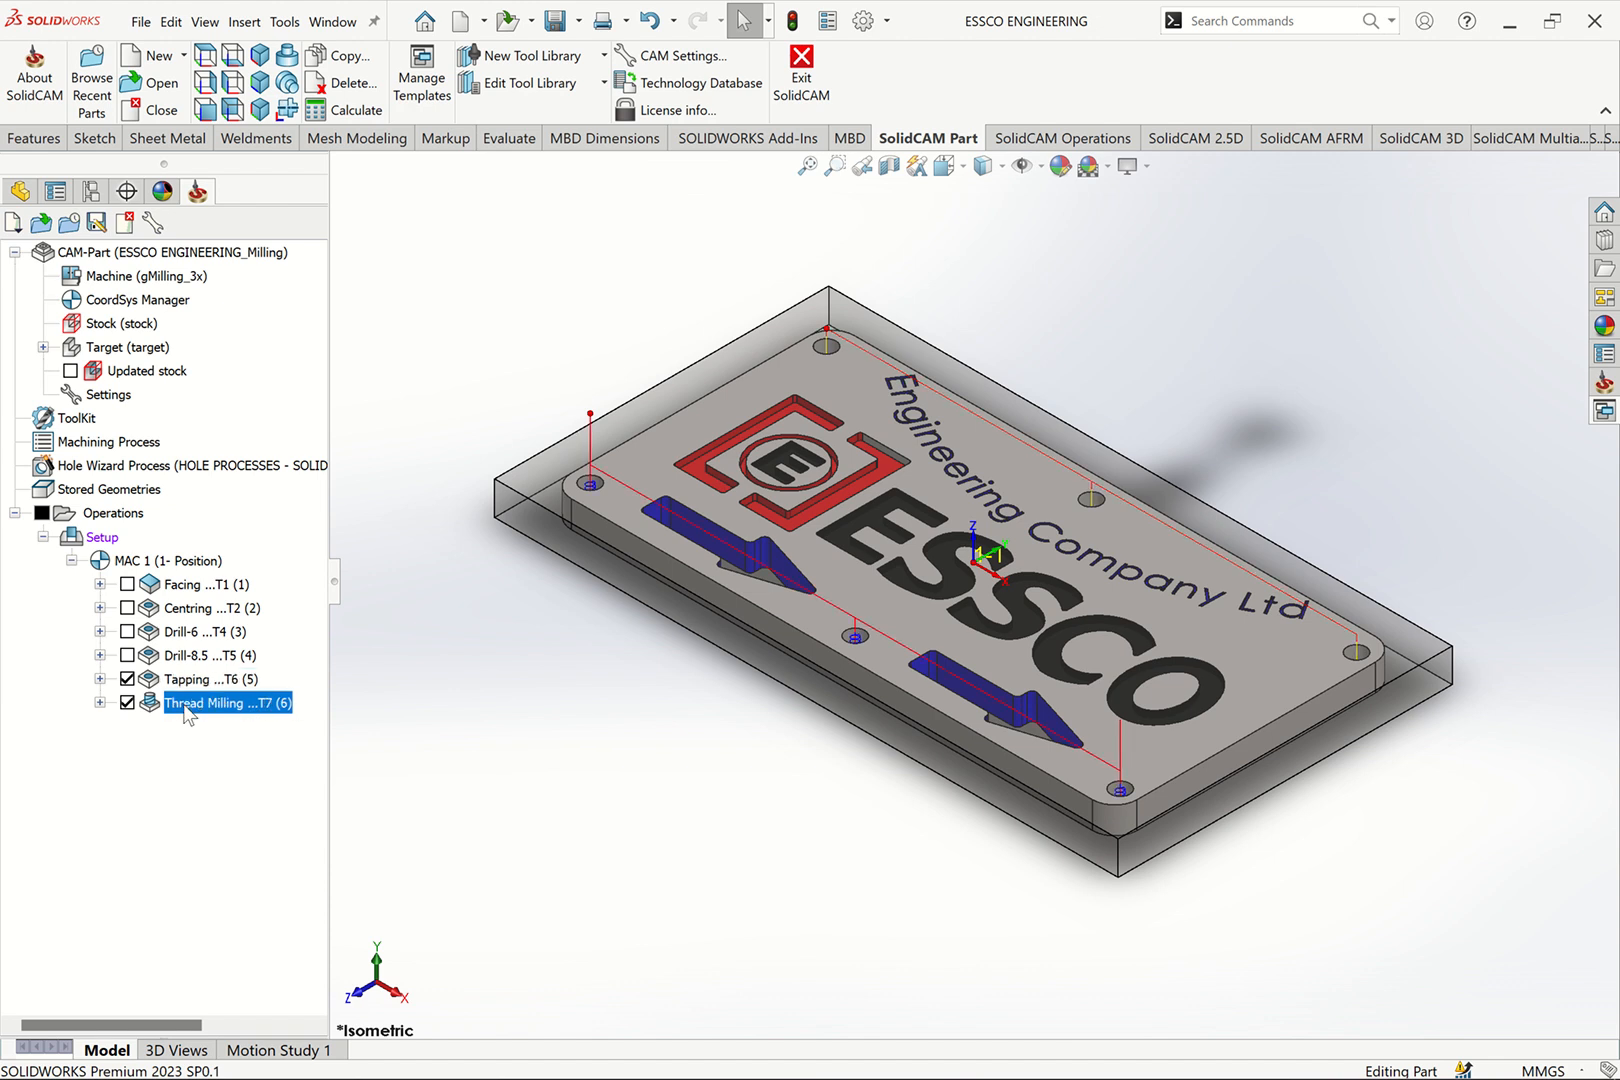
{"action": "left_click", "coordinate": [197, 689]}
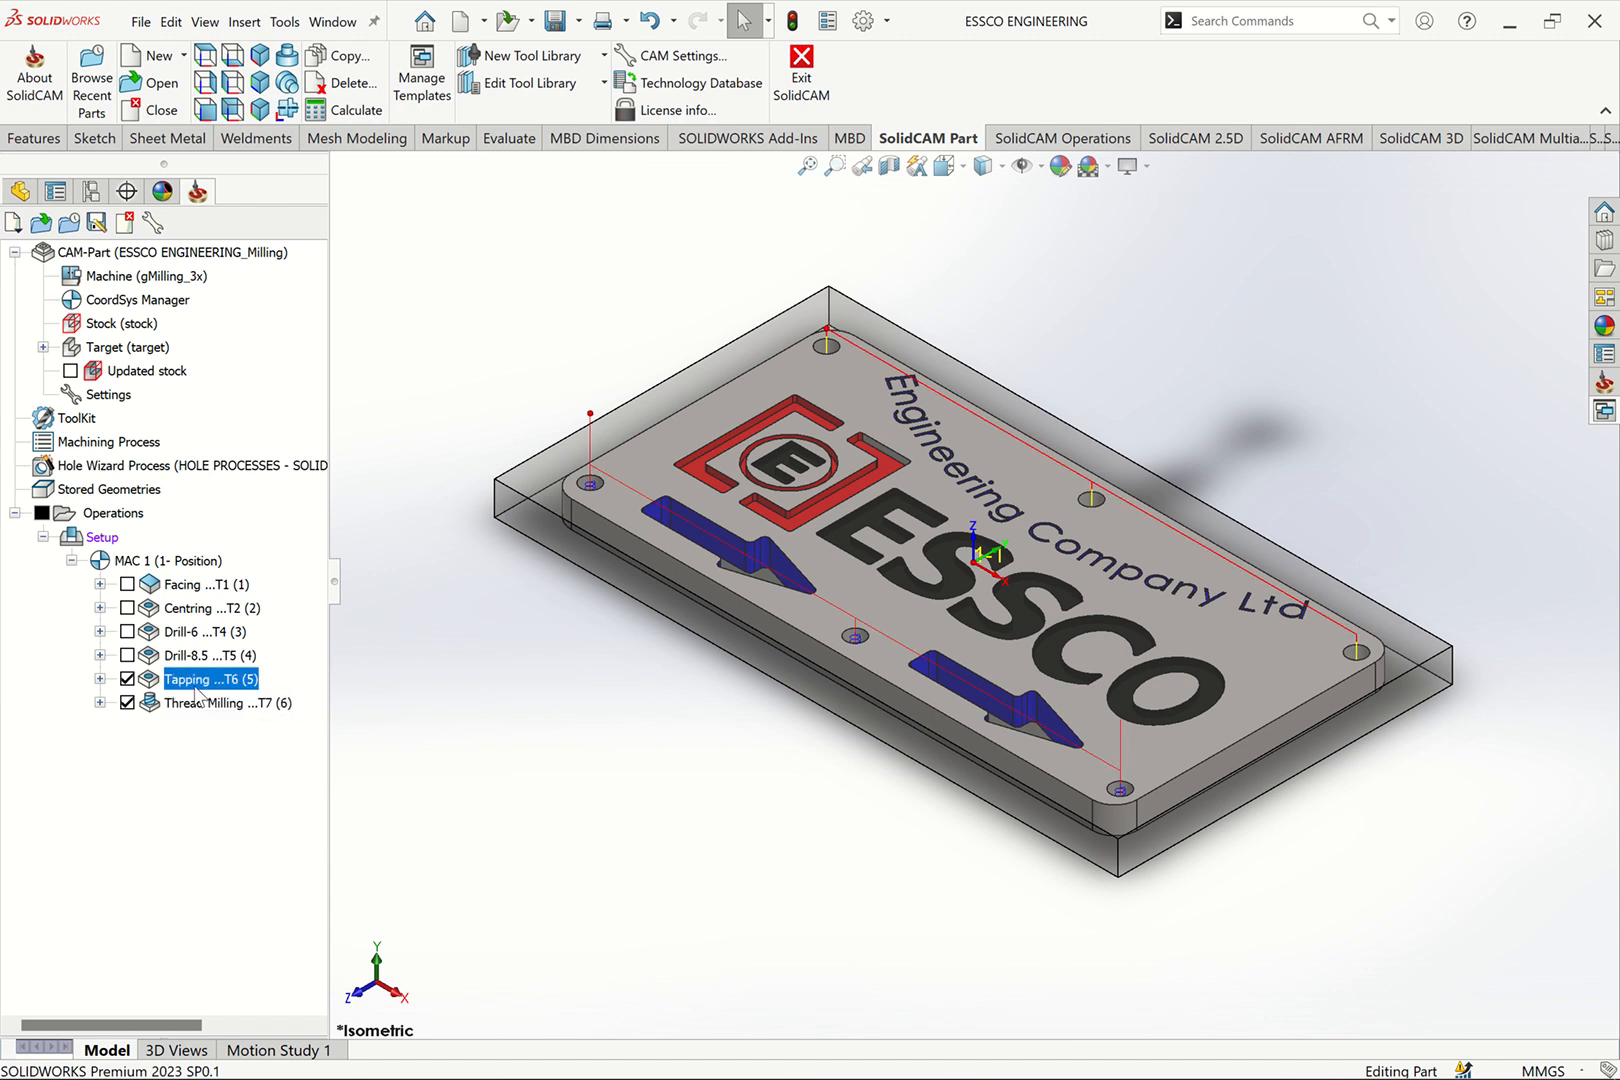
View the technology types offered in a new drilling operation, and exit it without saving
{"action": "right_click", "coordinate": [136, 517]}
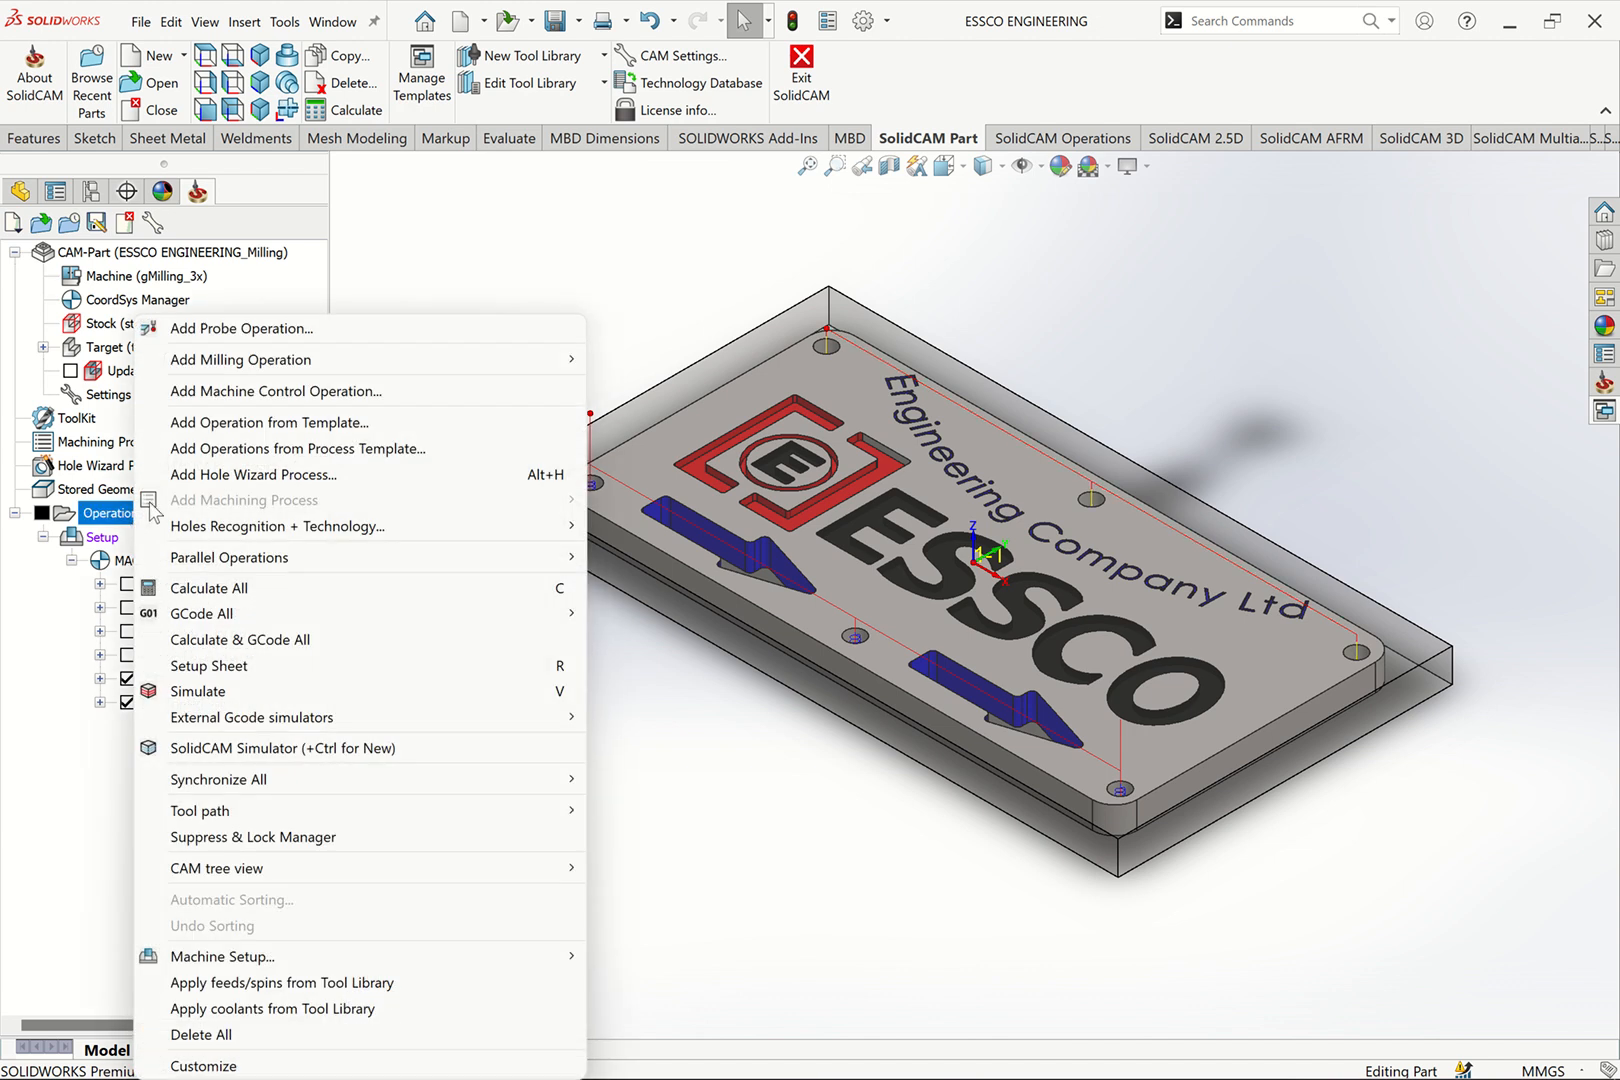
{"action": "mouse_move", "coordinate": [275, 370]}
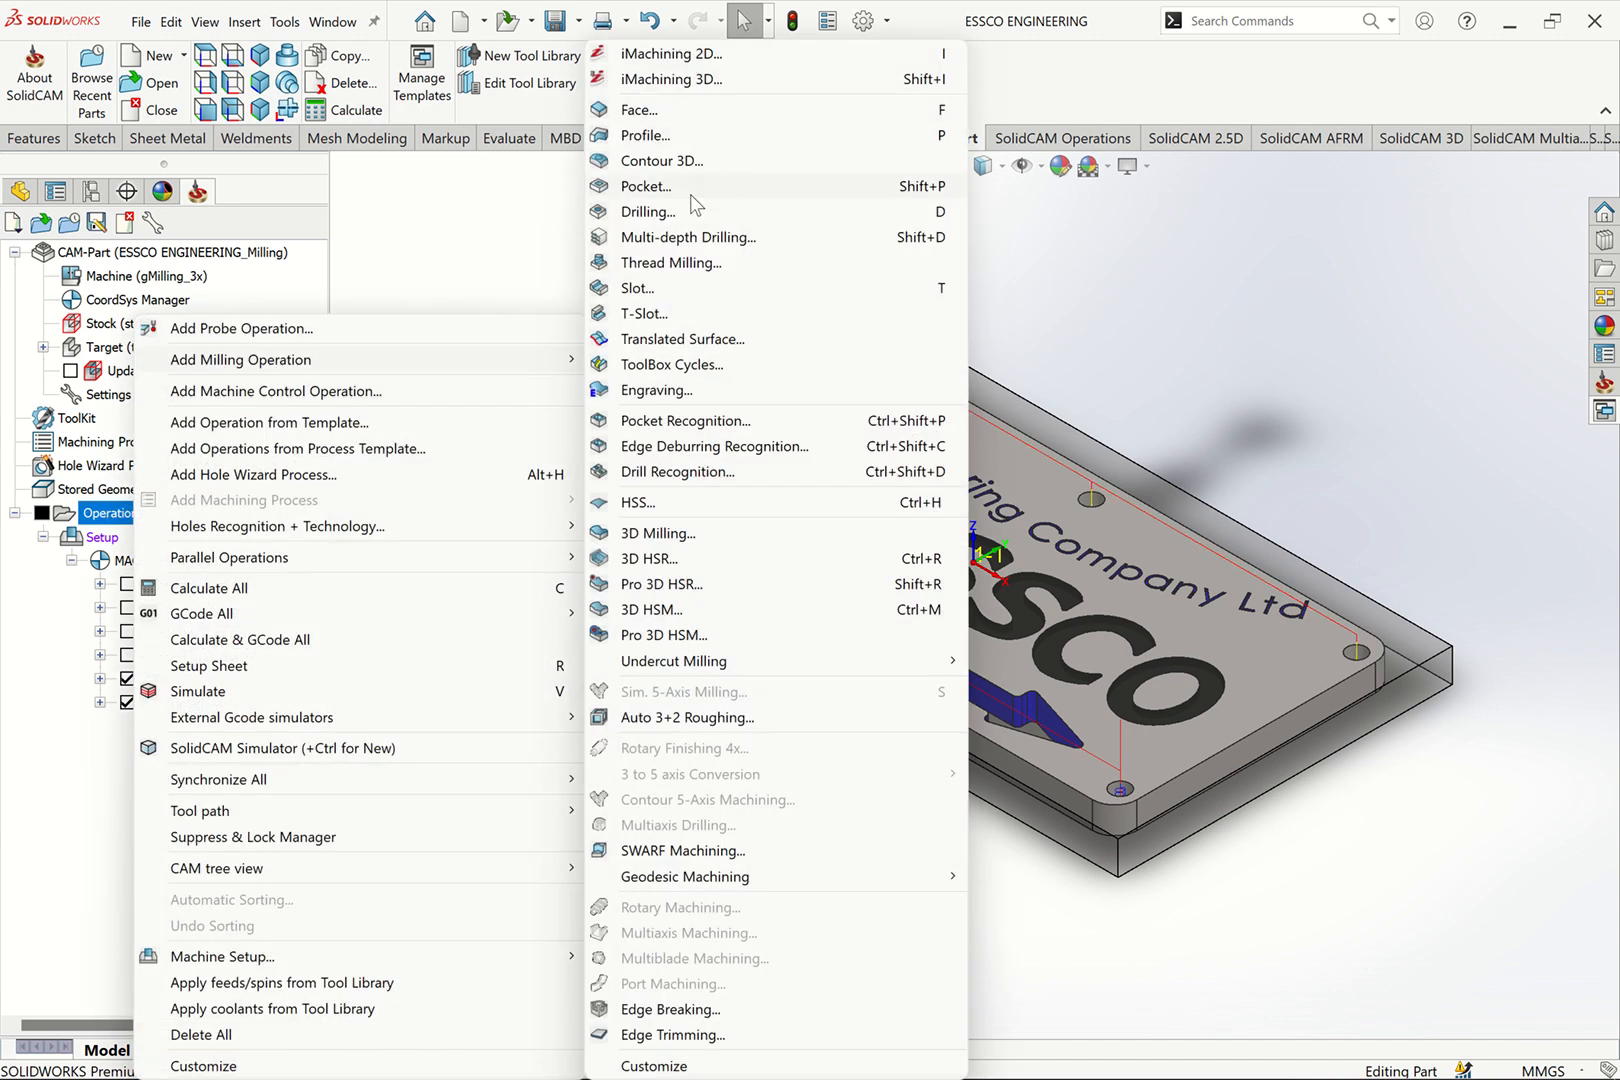
{"action": "left_click", "coordinate": [660, 212]}
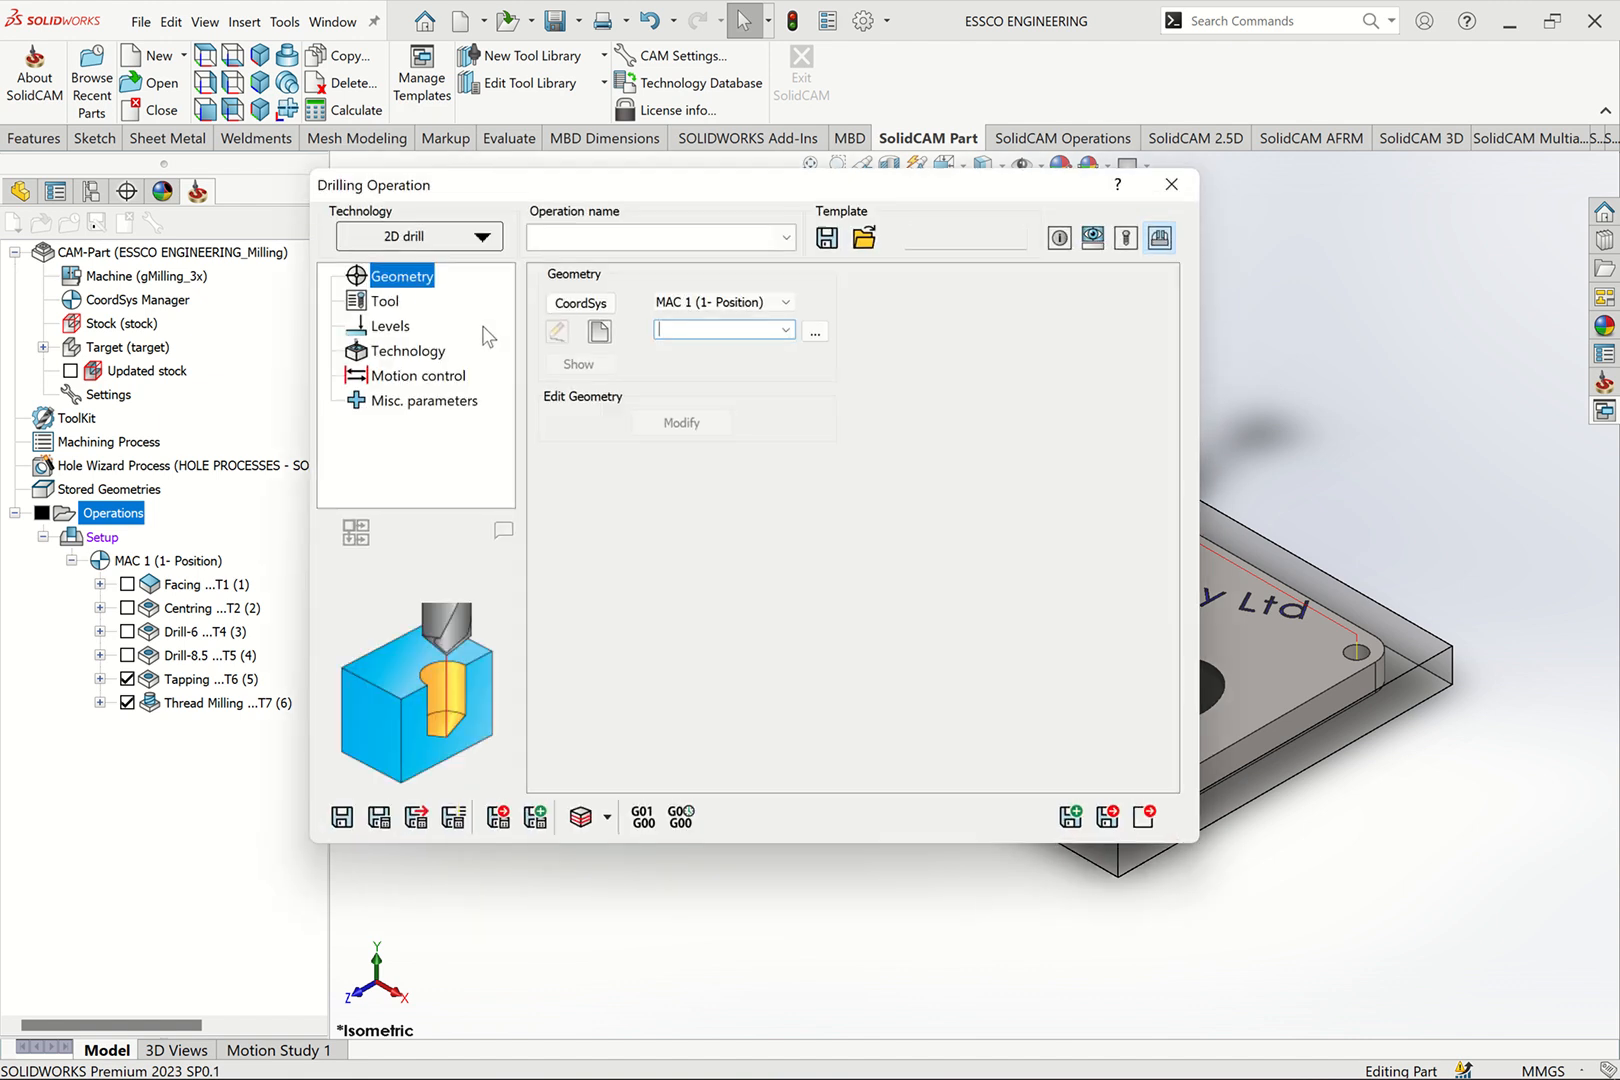
{"action": "left_click", "coordinate": [478, 237]}
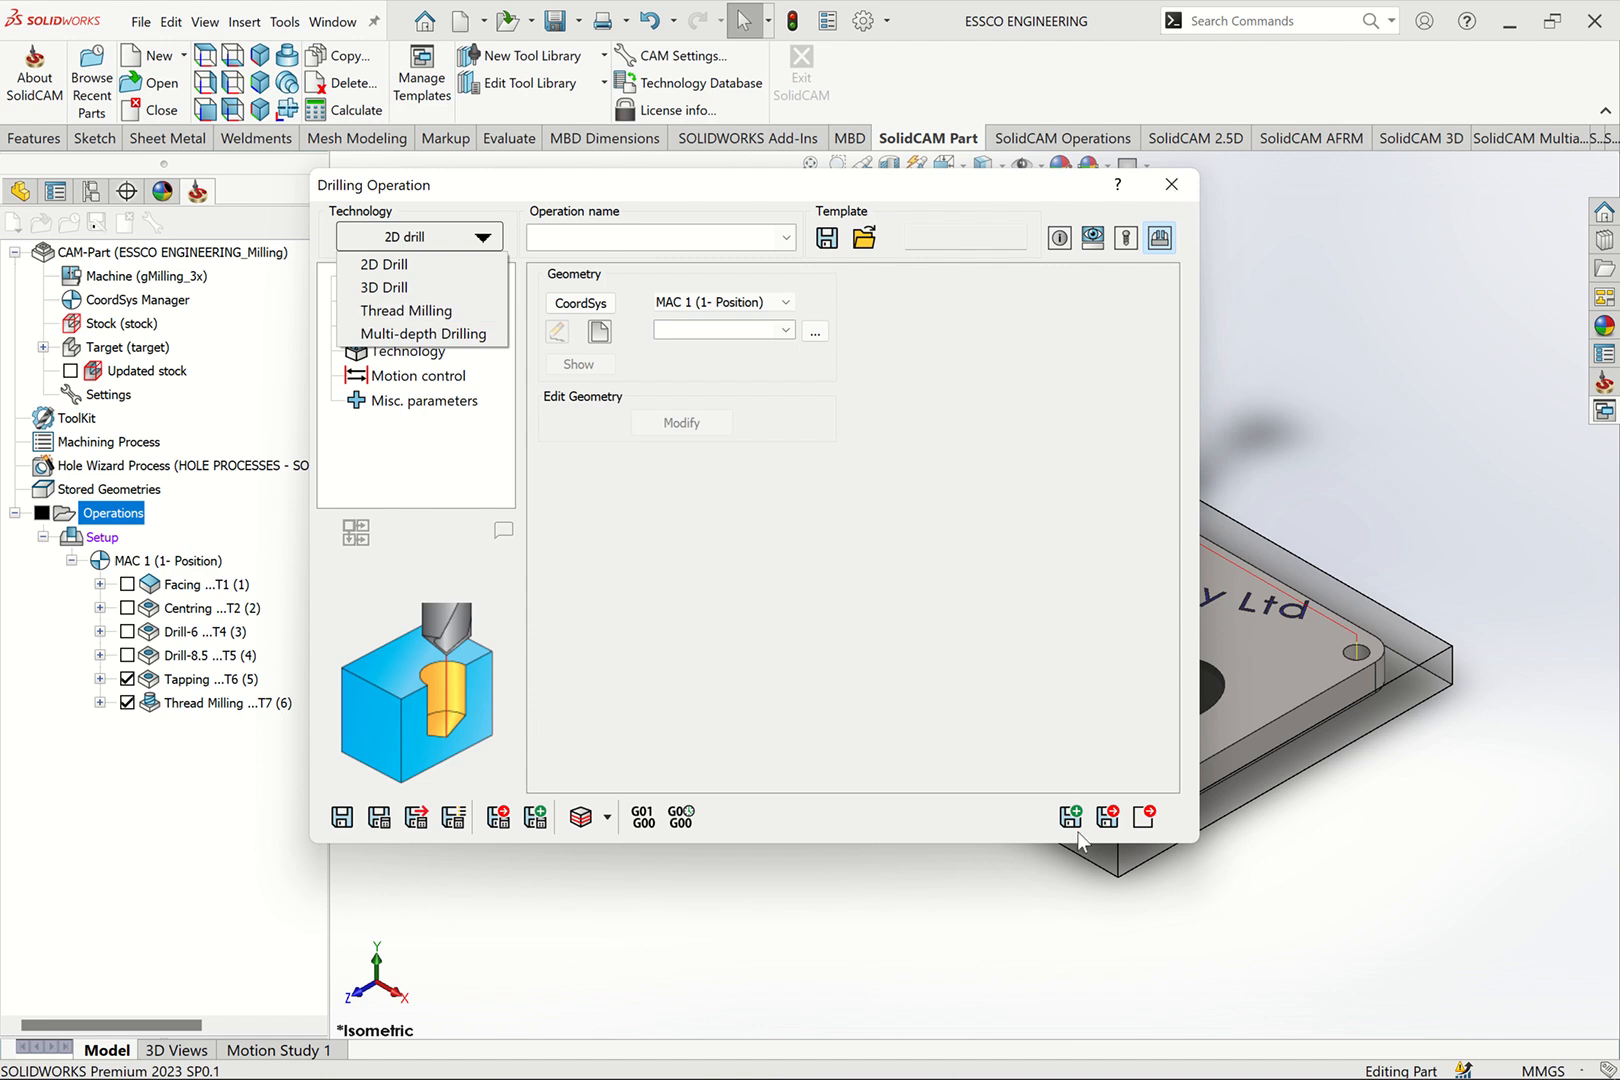
{"action": "left_click", "coordinate": [1143, 818]}
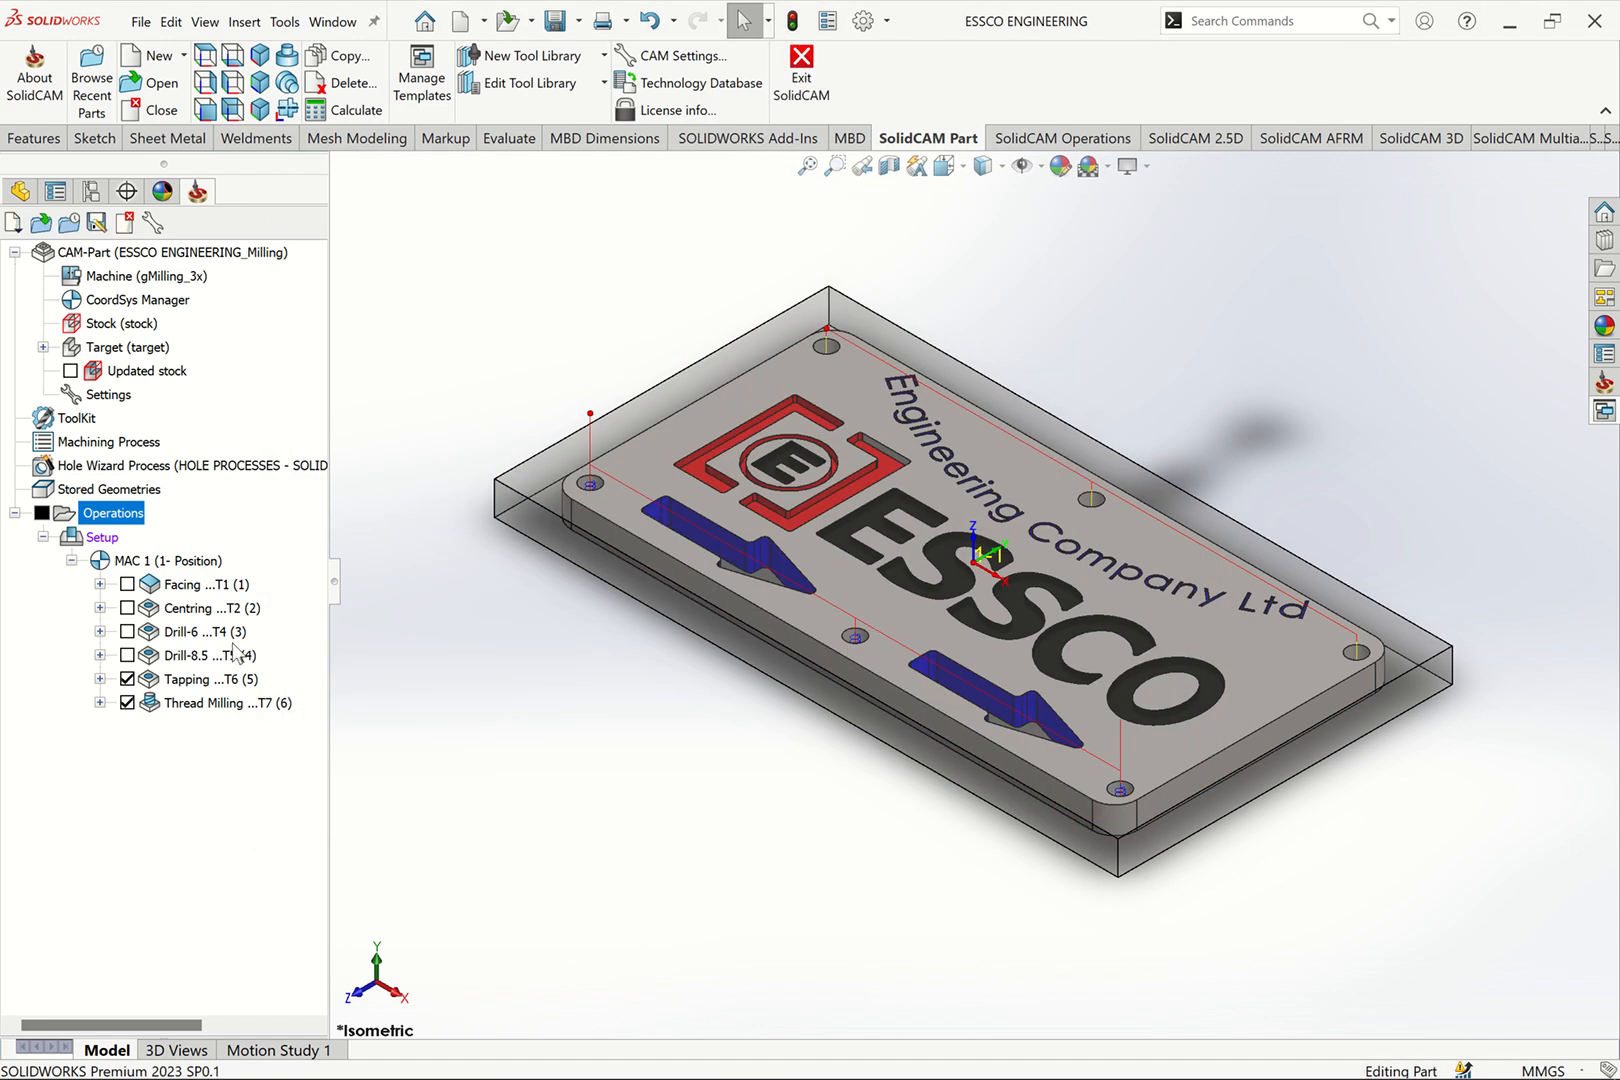
{"action": "right_click", "coordinate": [119, 514]}
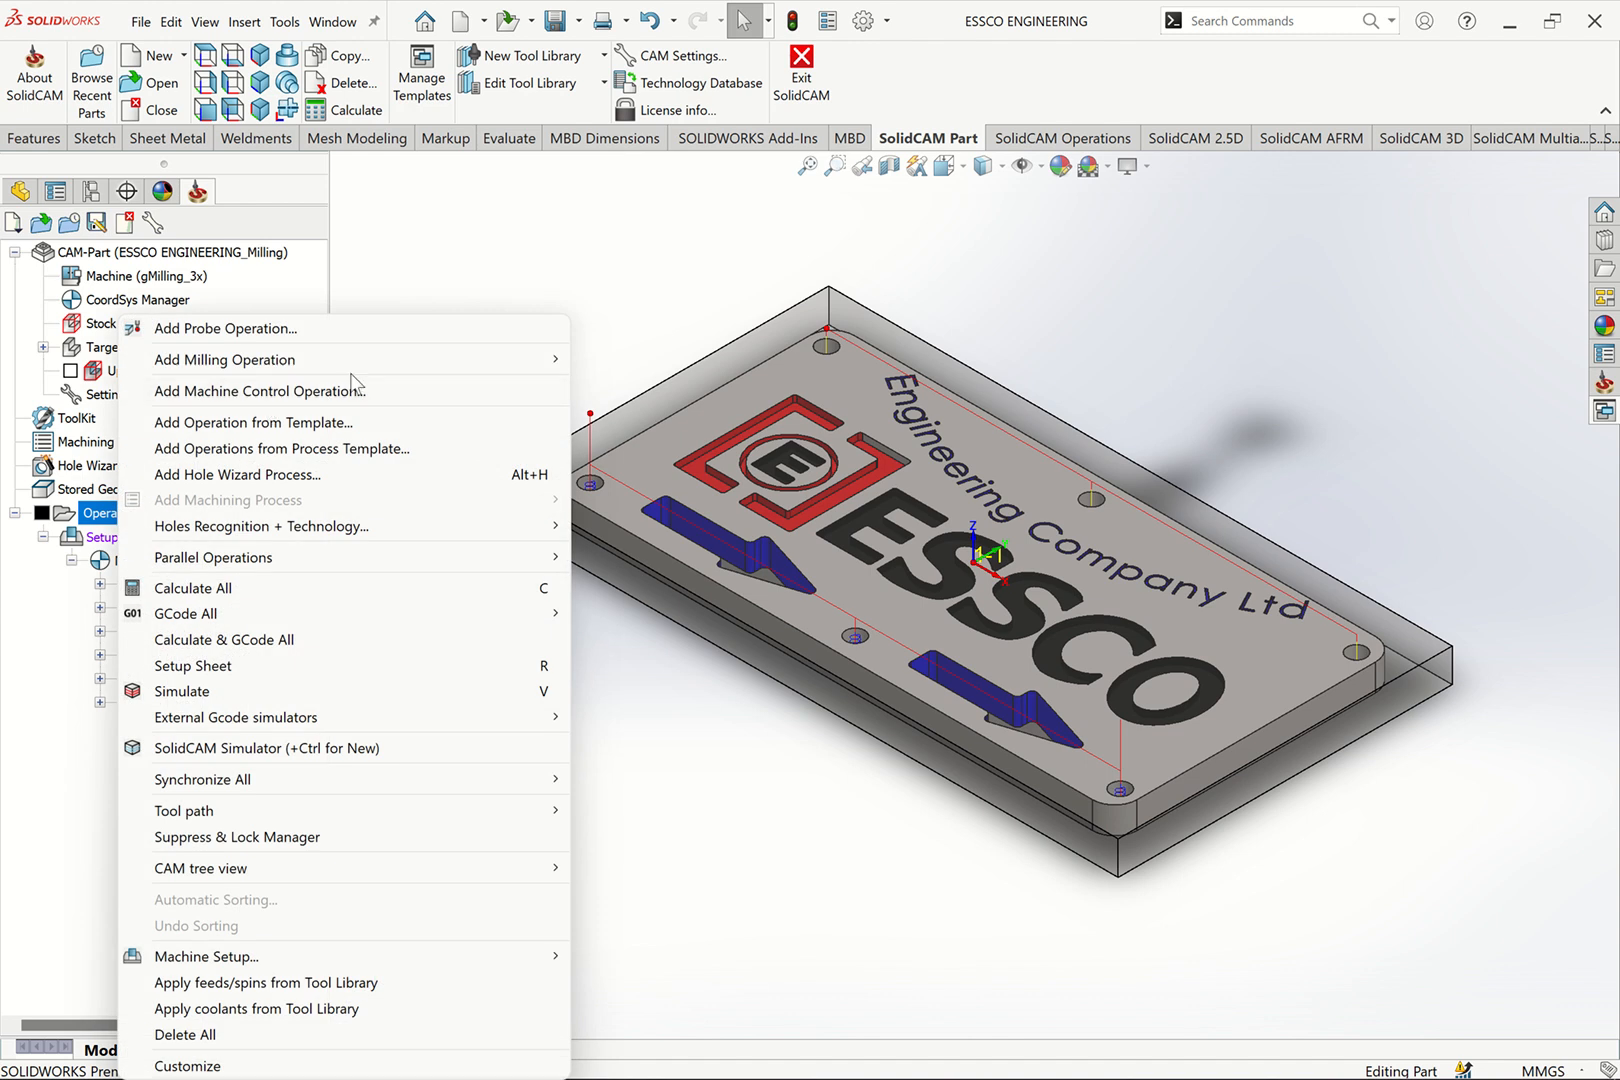
{"action": "mouse_move", "coordinate": [427, 363]}
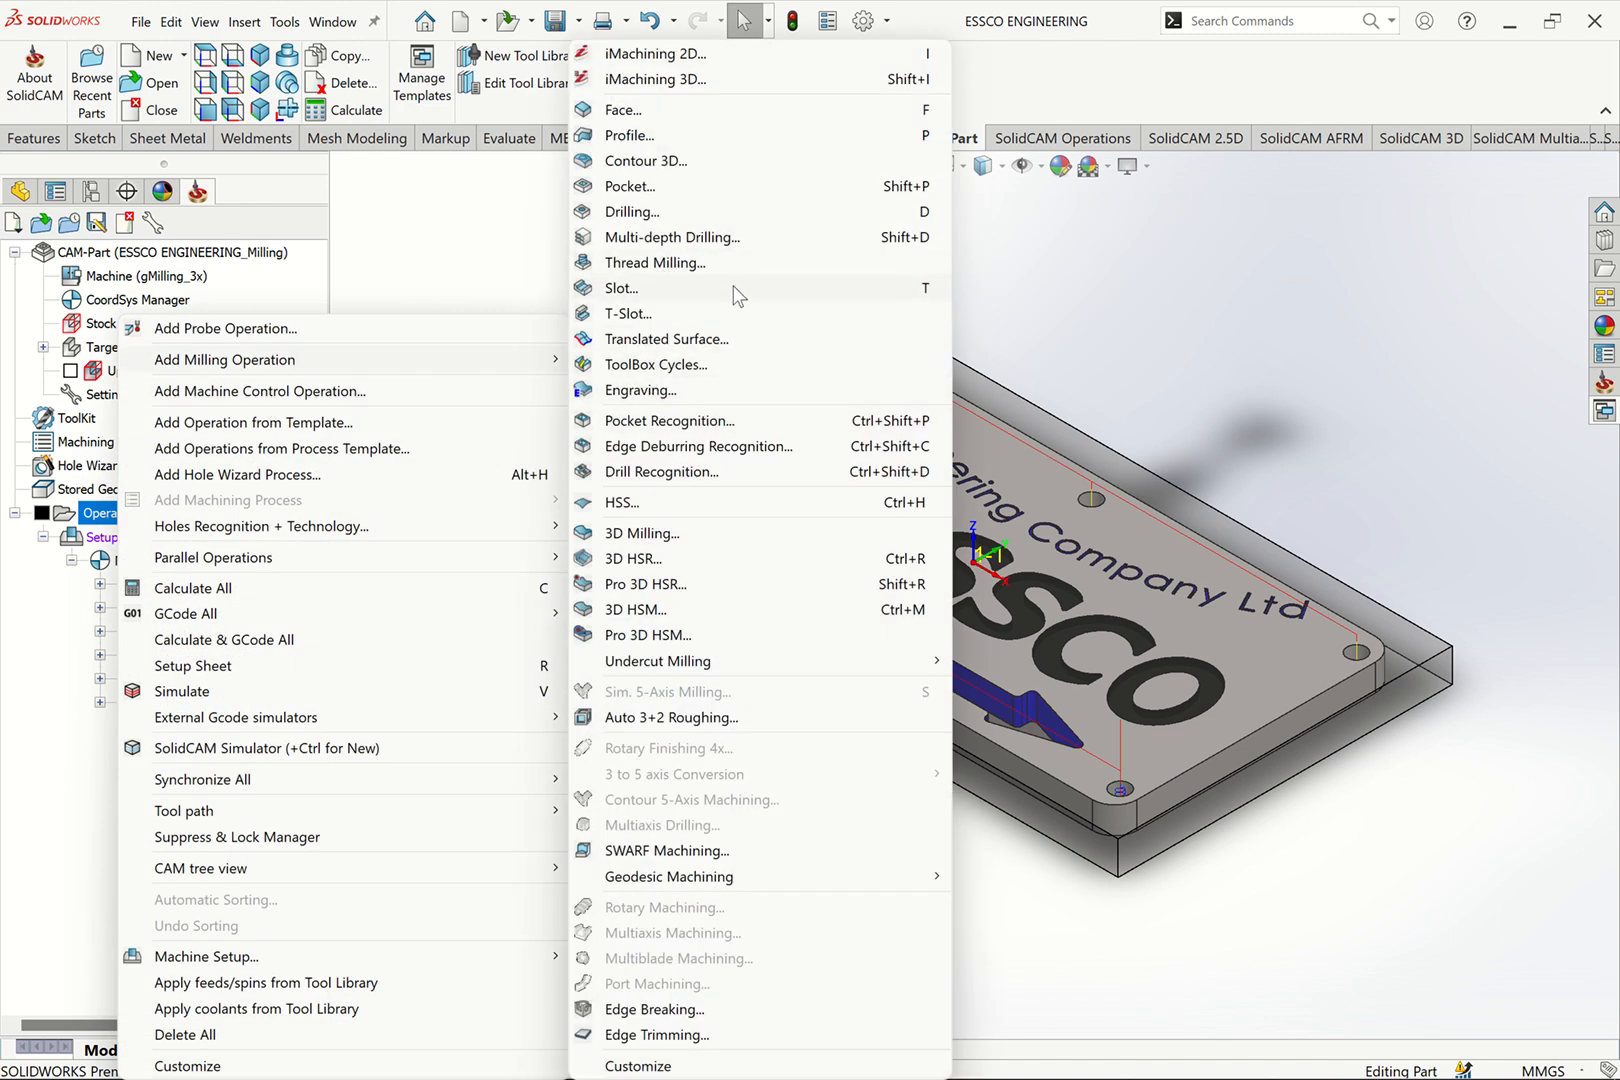
{"action": "left_click", "coordinate": [1131, 278]}
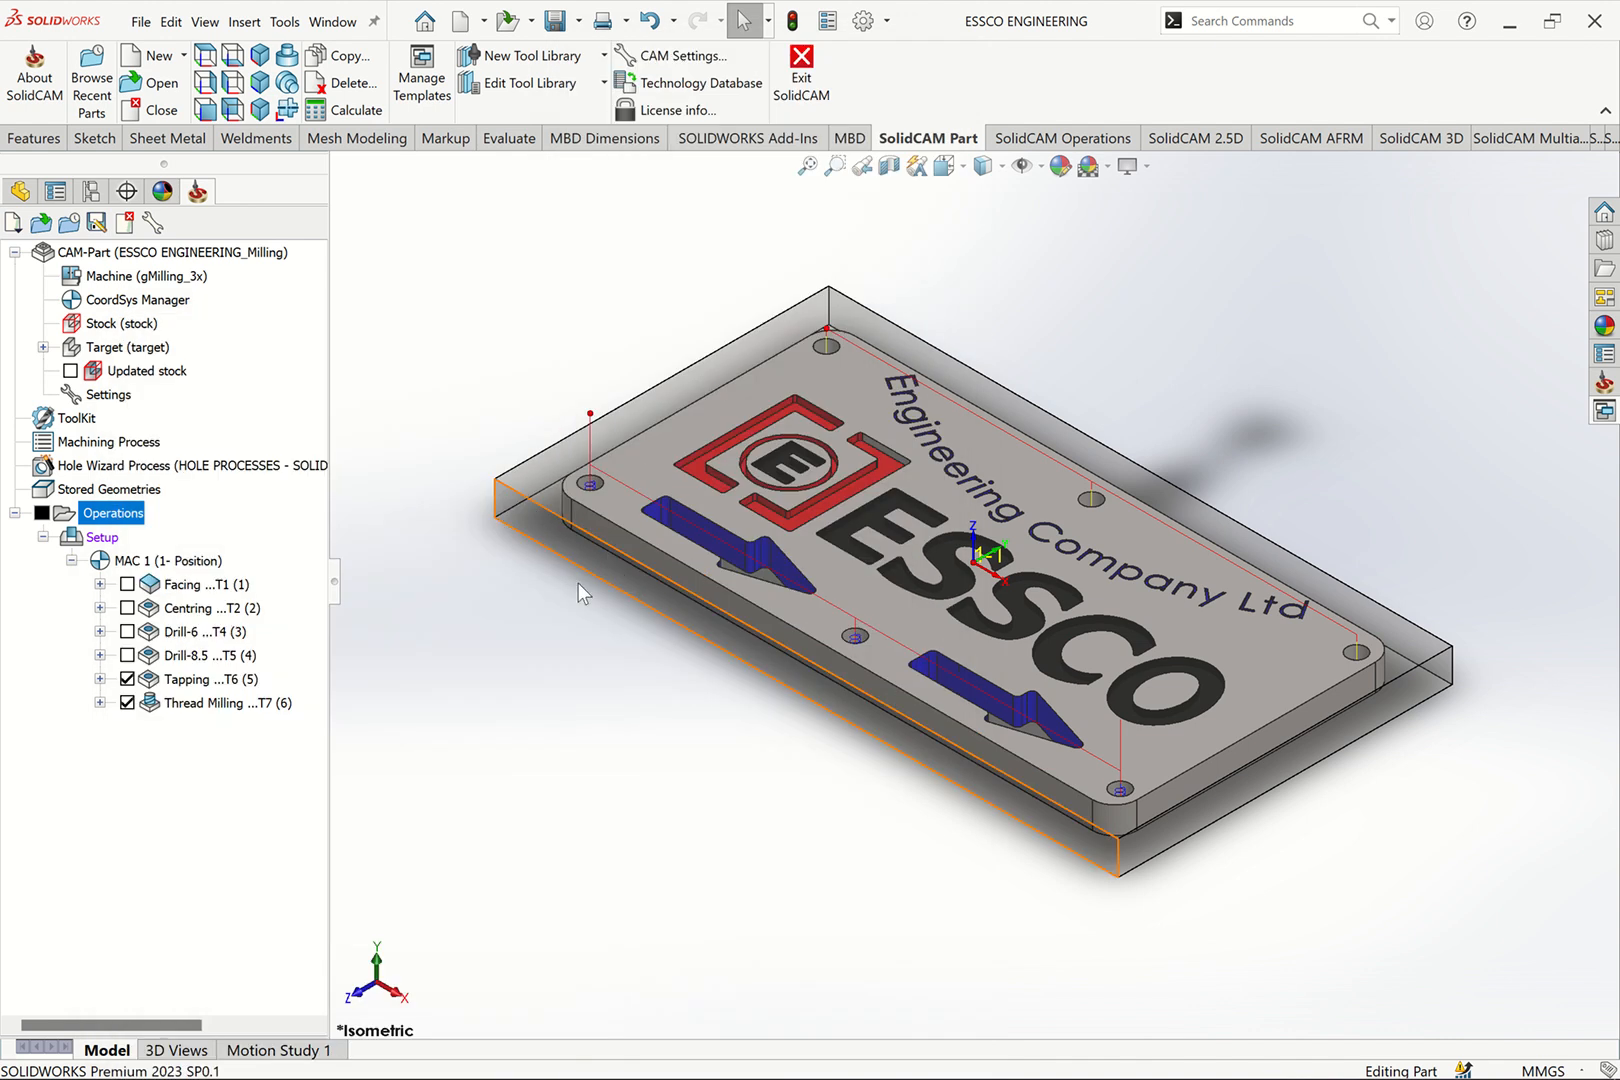
Display the toolpaths of all operations and load the whole operation list into the SolidCAM Simulator
{"action": "left_click", "coordinate": [43, 514]}
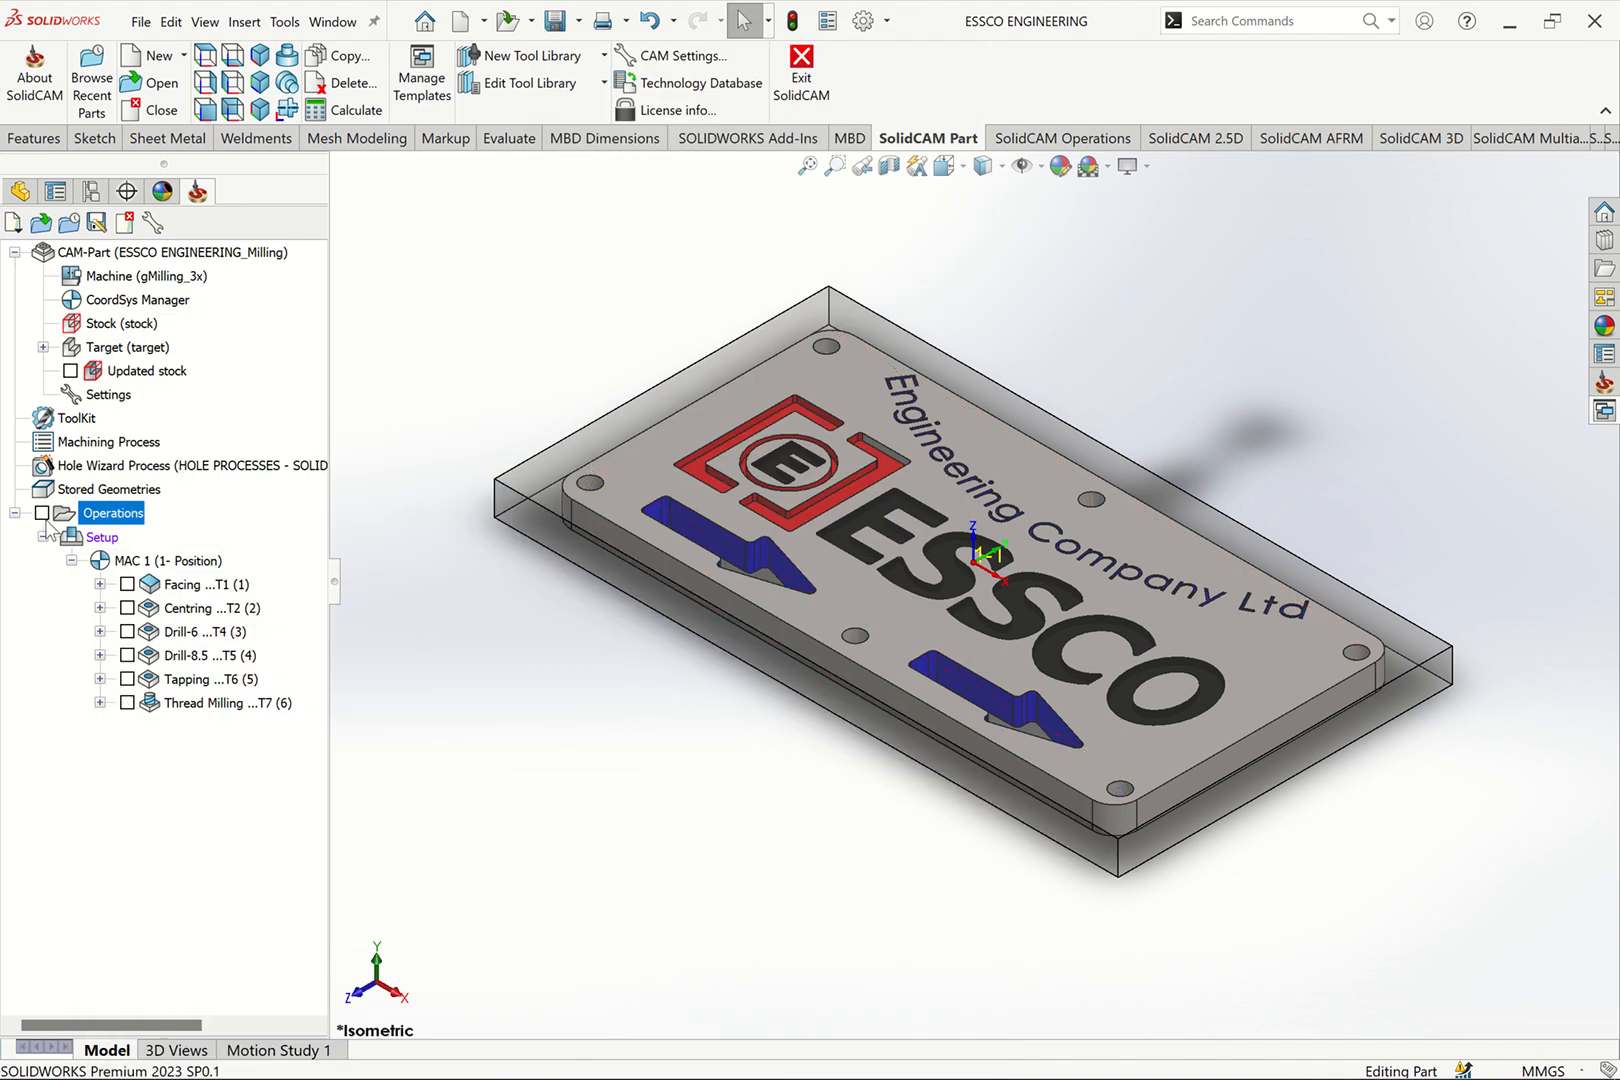
{"action": "left_click", "coordinate": [44, 514]}
{"action": "right_click", "coordinate": [104, 520]}
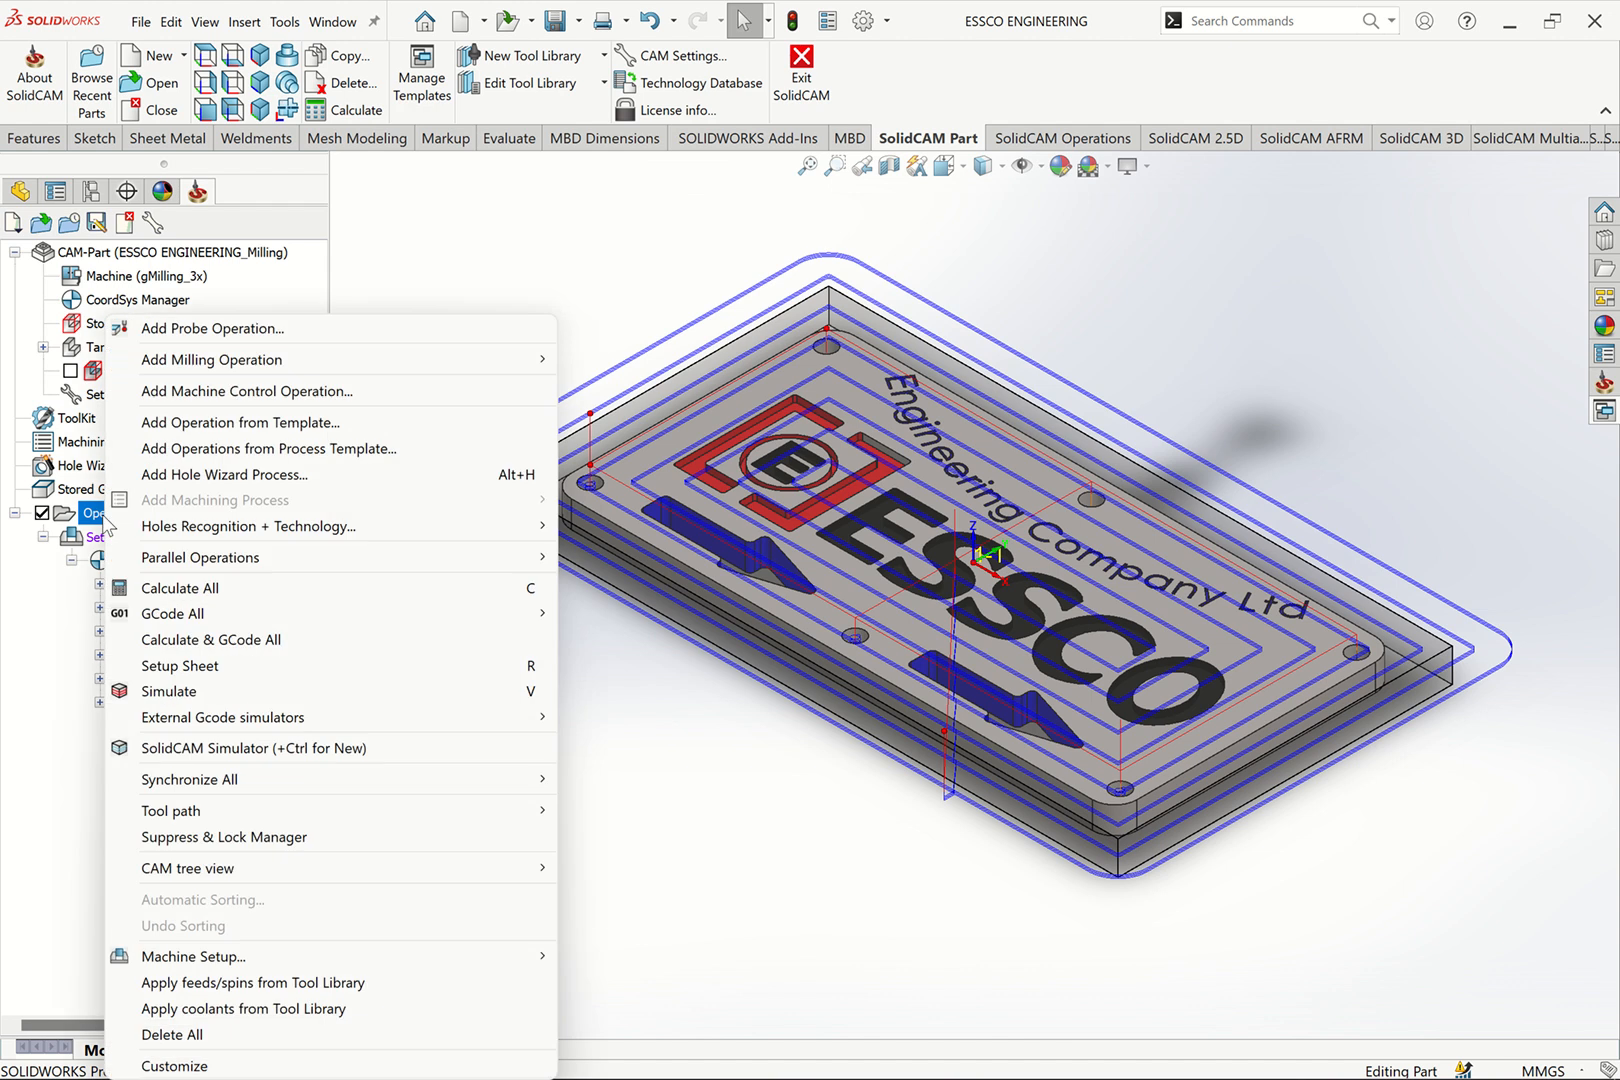
{"action": "left_click", "coordinate": [252, 752]}
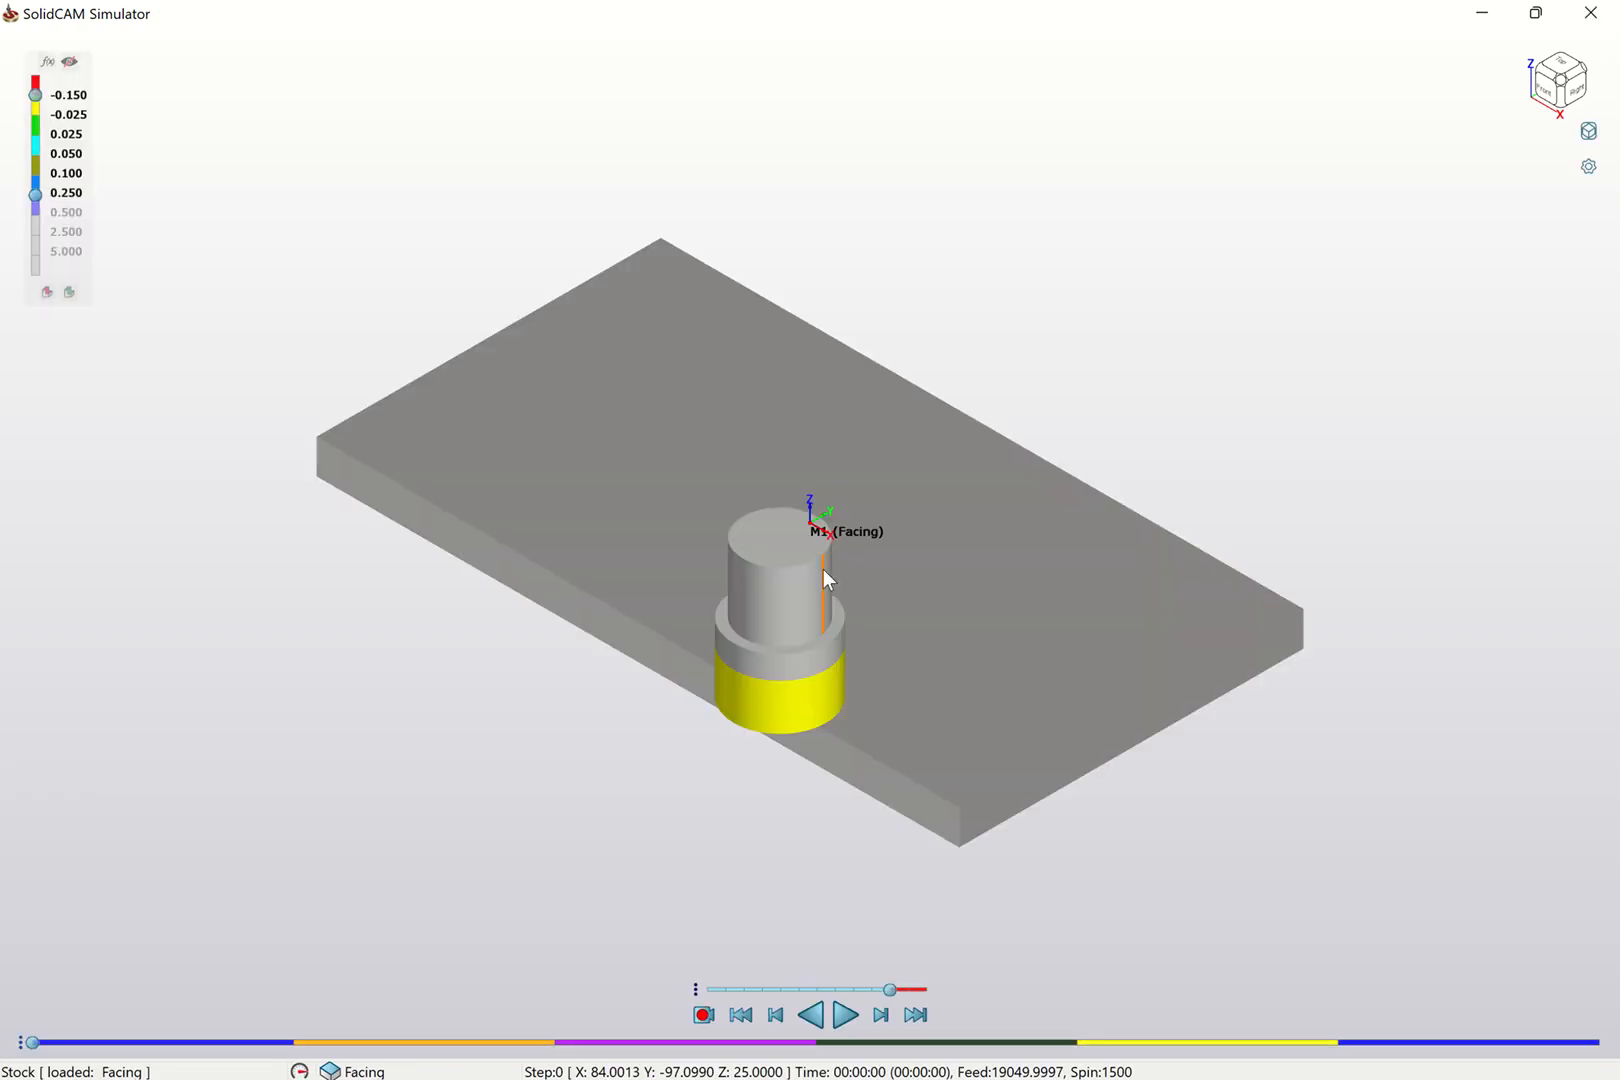
View the simulation in the 3D Simulation, Turning, Heavy Part and Default themes, and return to the SolidVerify theme
{"action": "left_click", "coordinate": [1588, 167]}
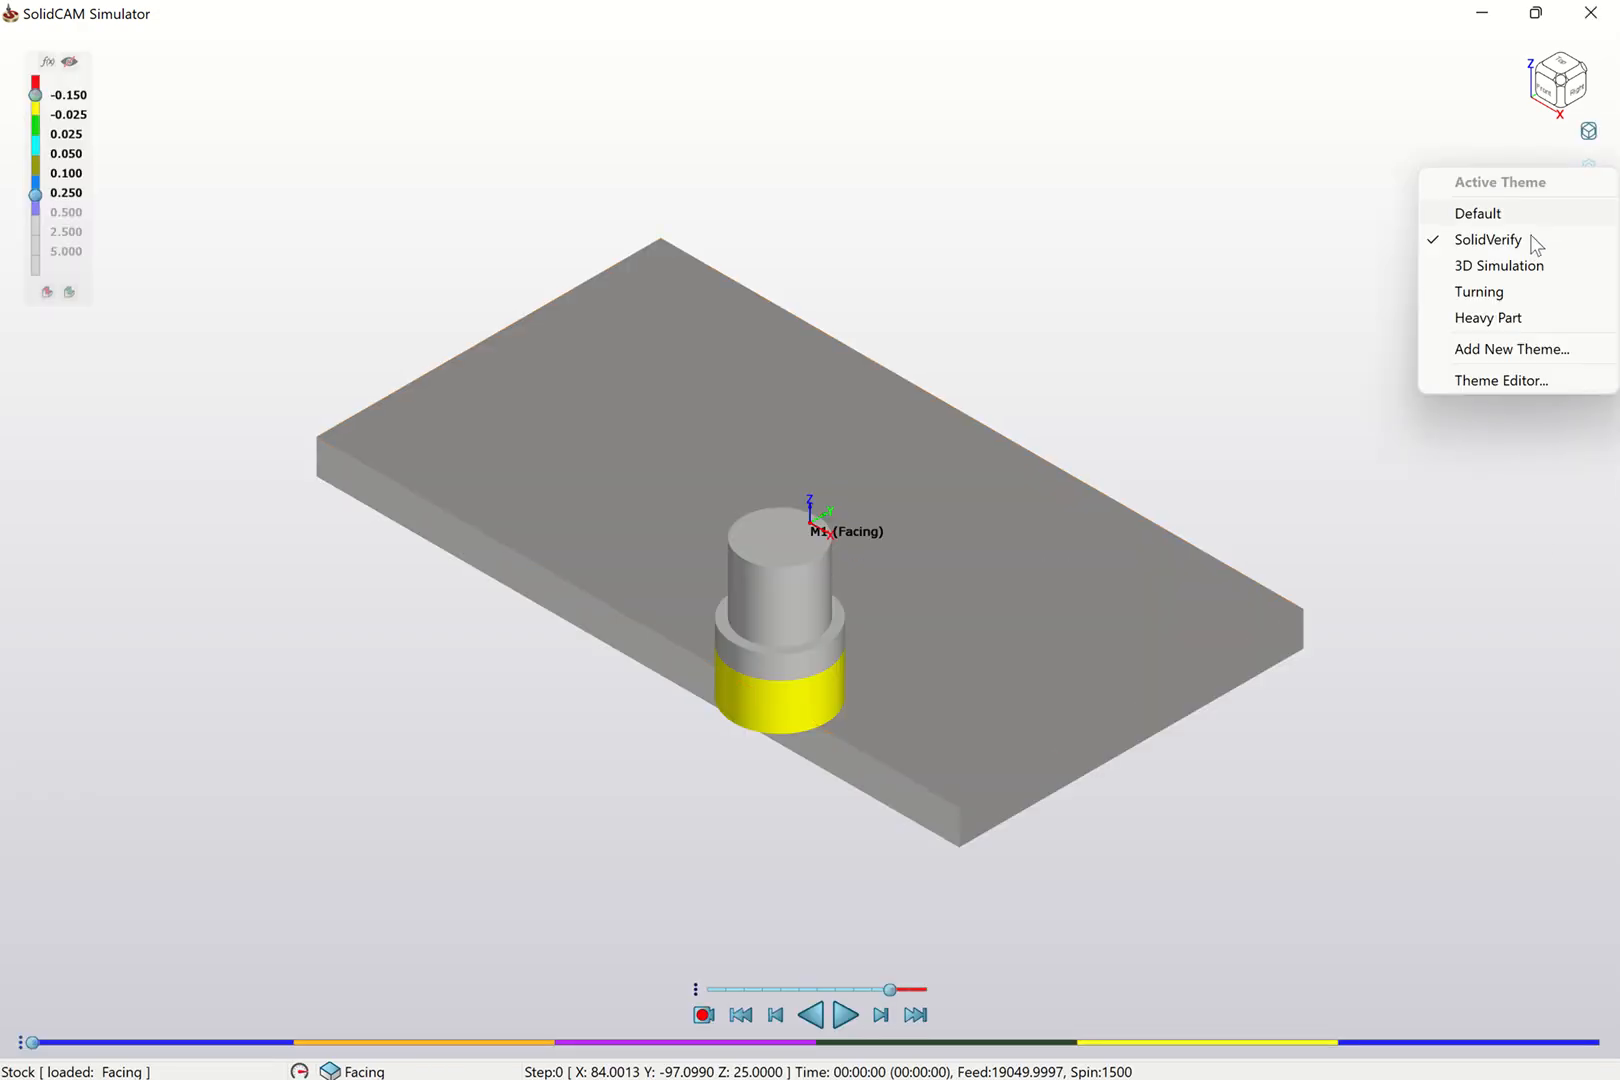
{"action": "left_click", "coordinate": [1500, 266]}
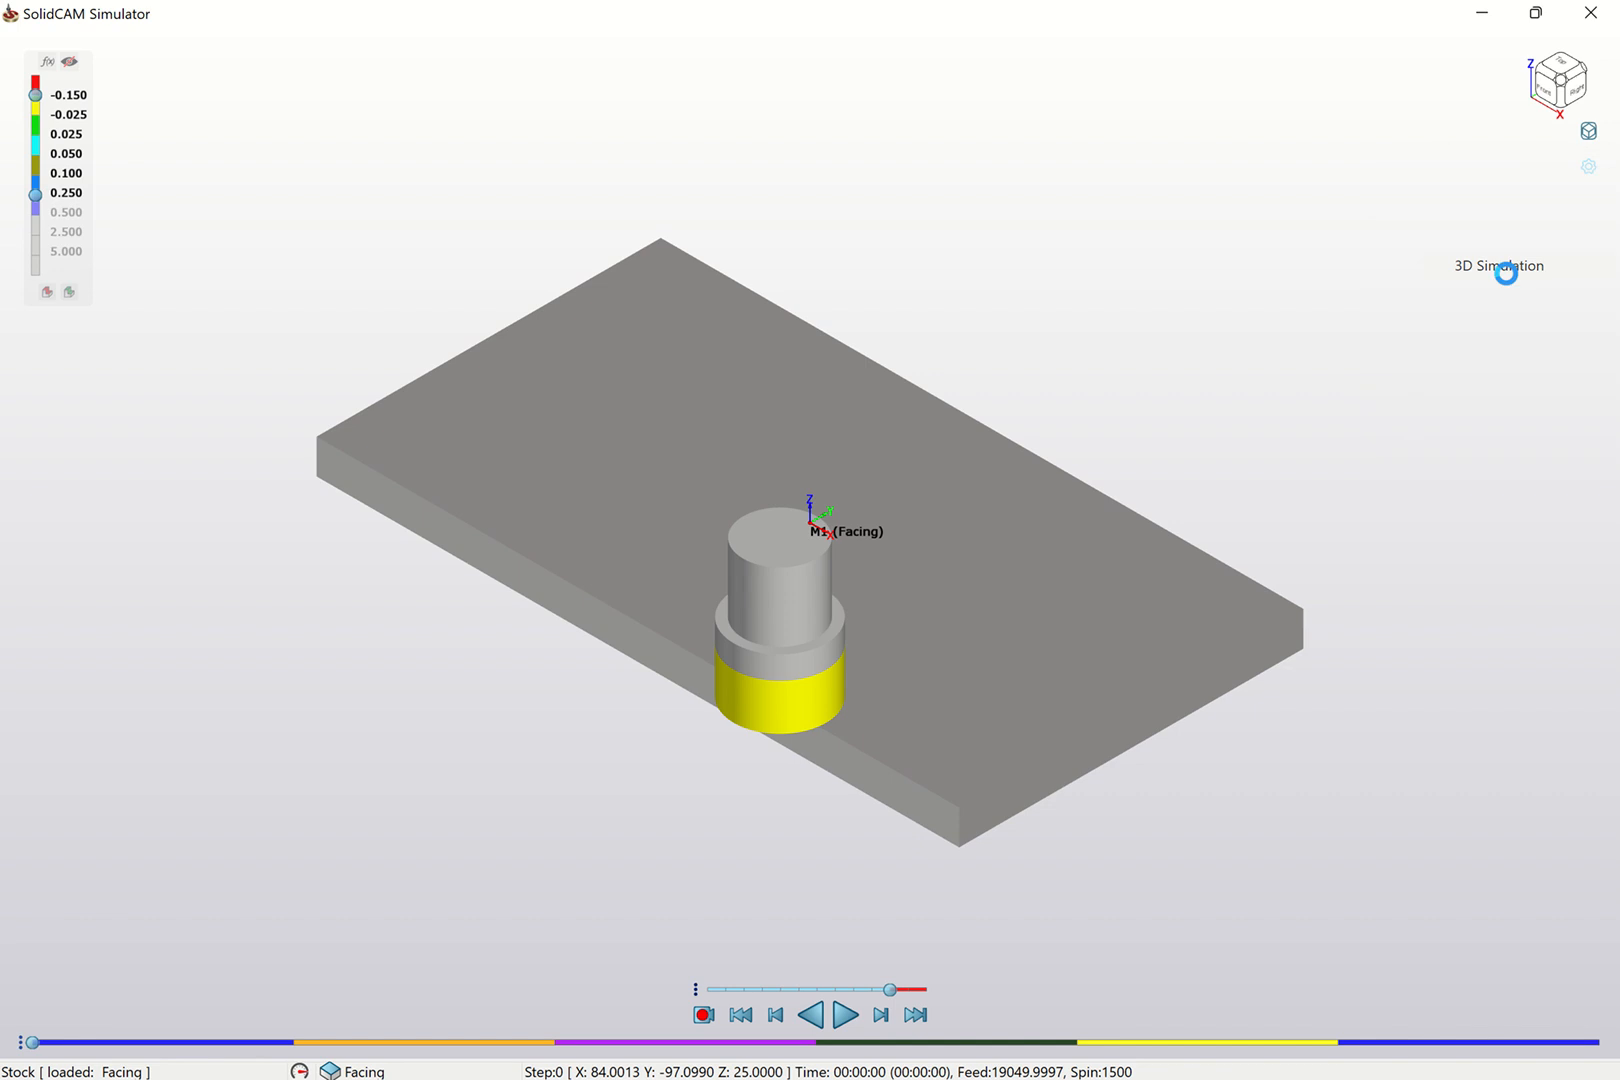
{"action": "left_click", "coordinate": [1586, 167]}
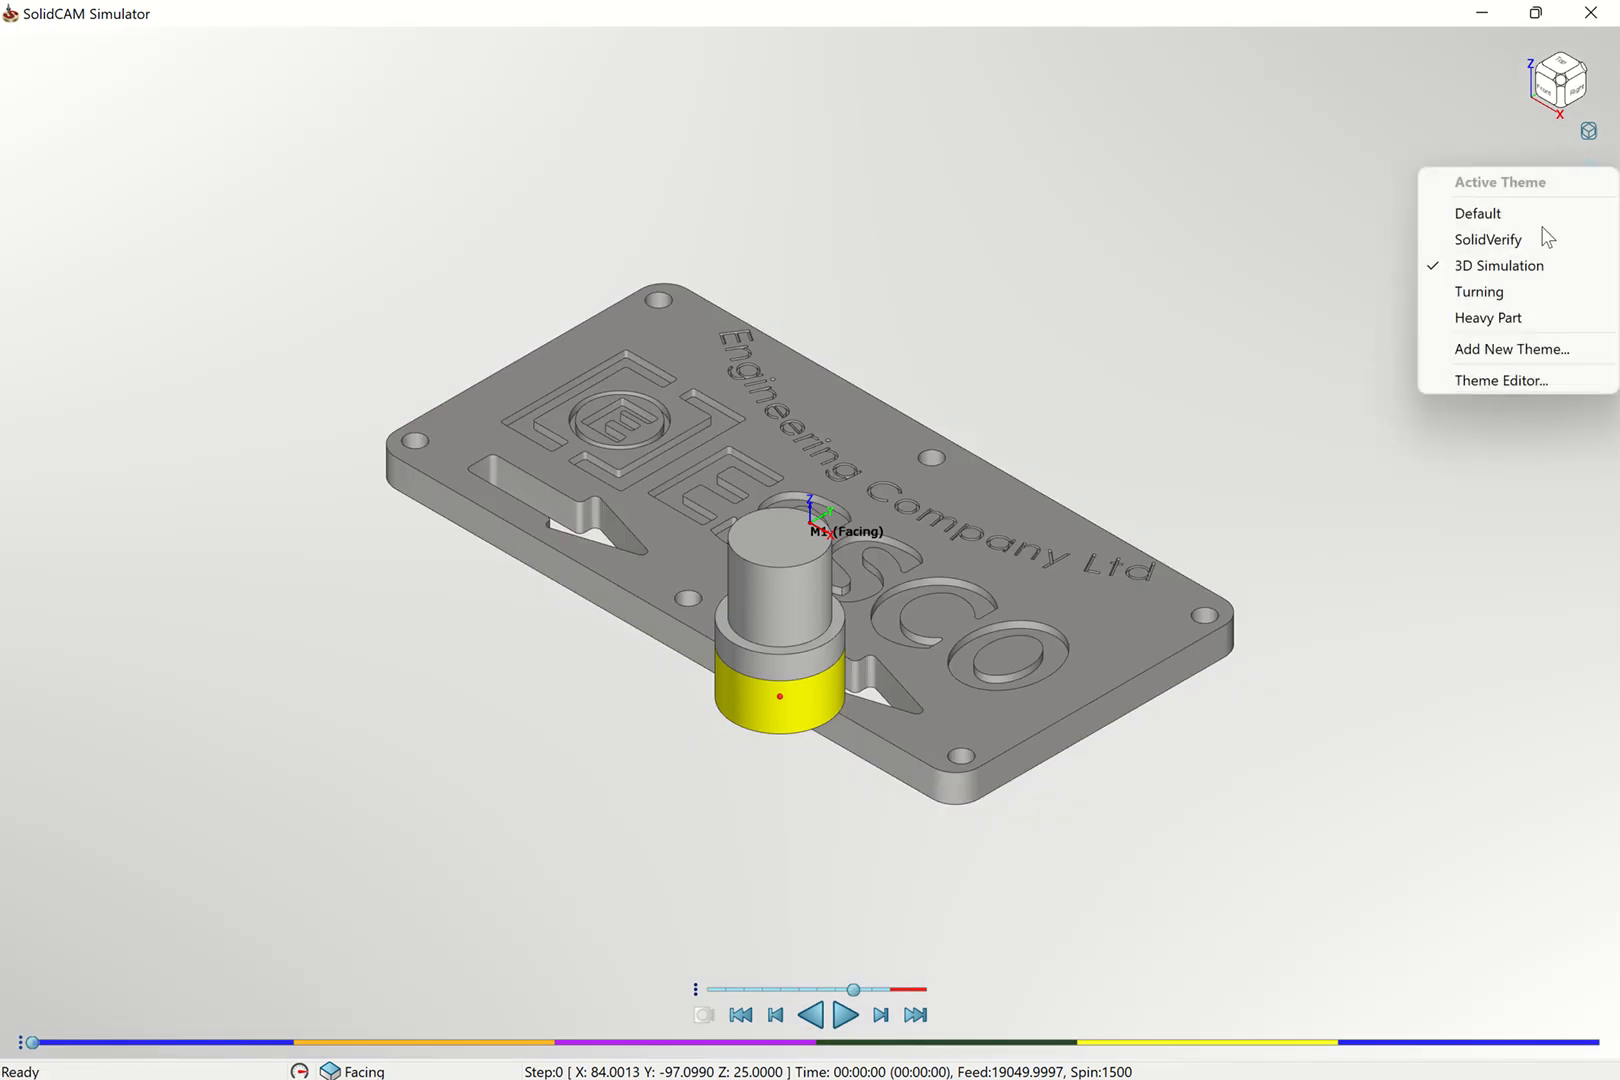
{"action": "left_click", "coordinate": [1482, 289]}
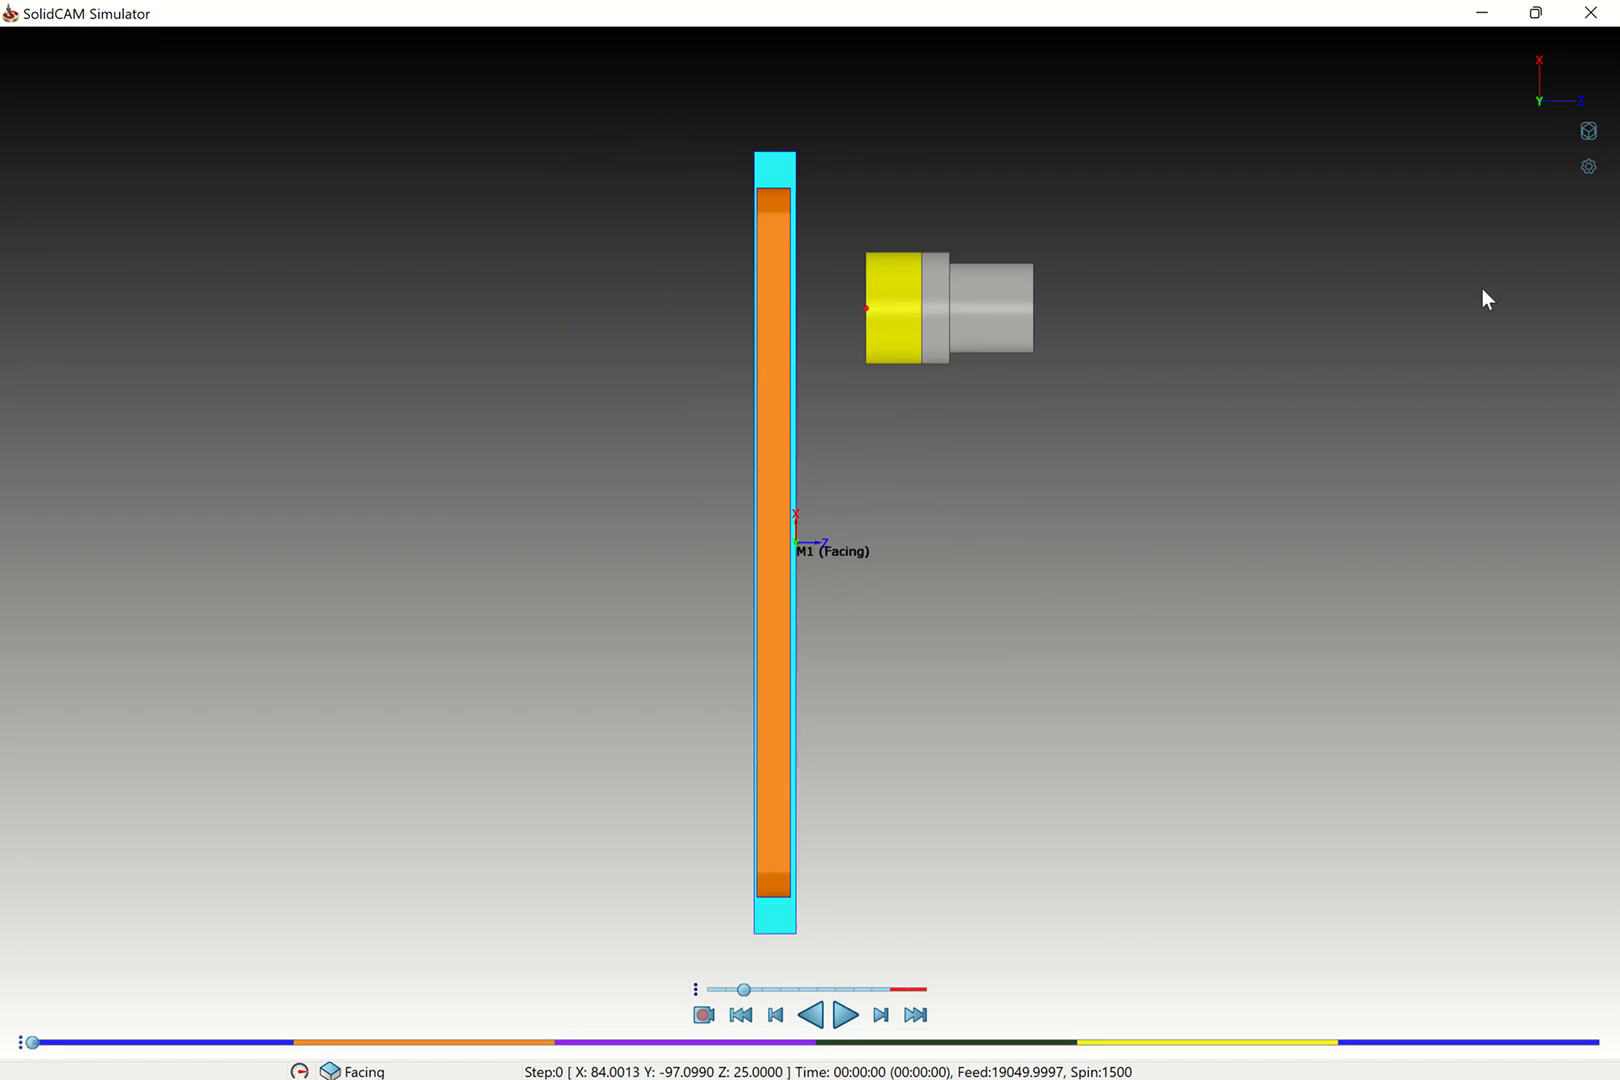
{"action": "left_click", "coordinate": [1587, 133]}
{"action": "left_click", "coordinate": [1295, 206]}
{"action": "left_click", "coordinate": [1588, 167]}
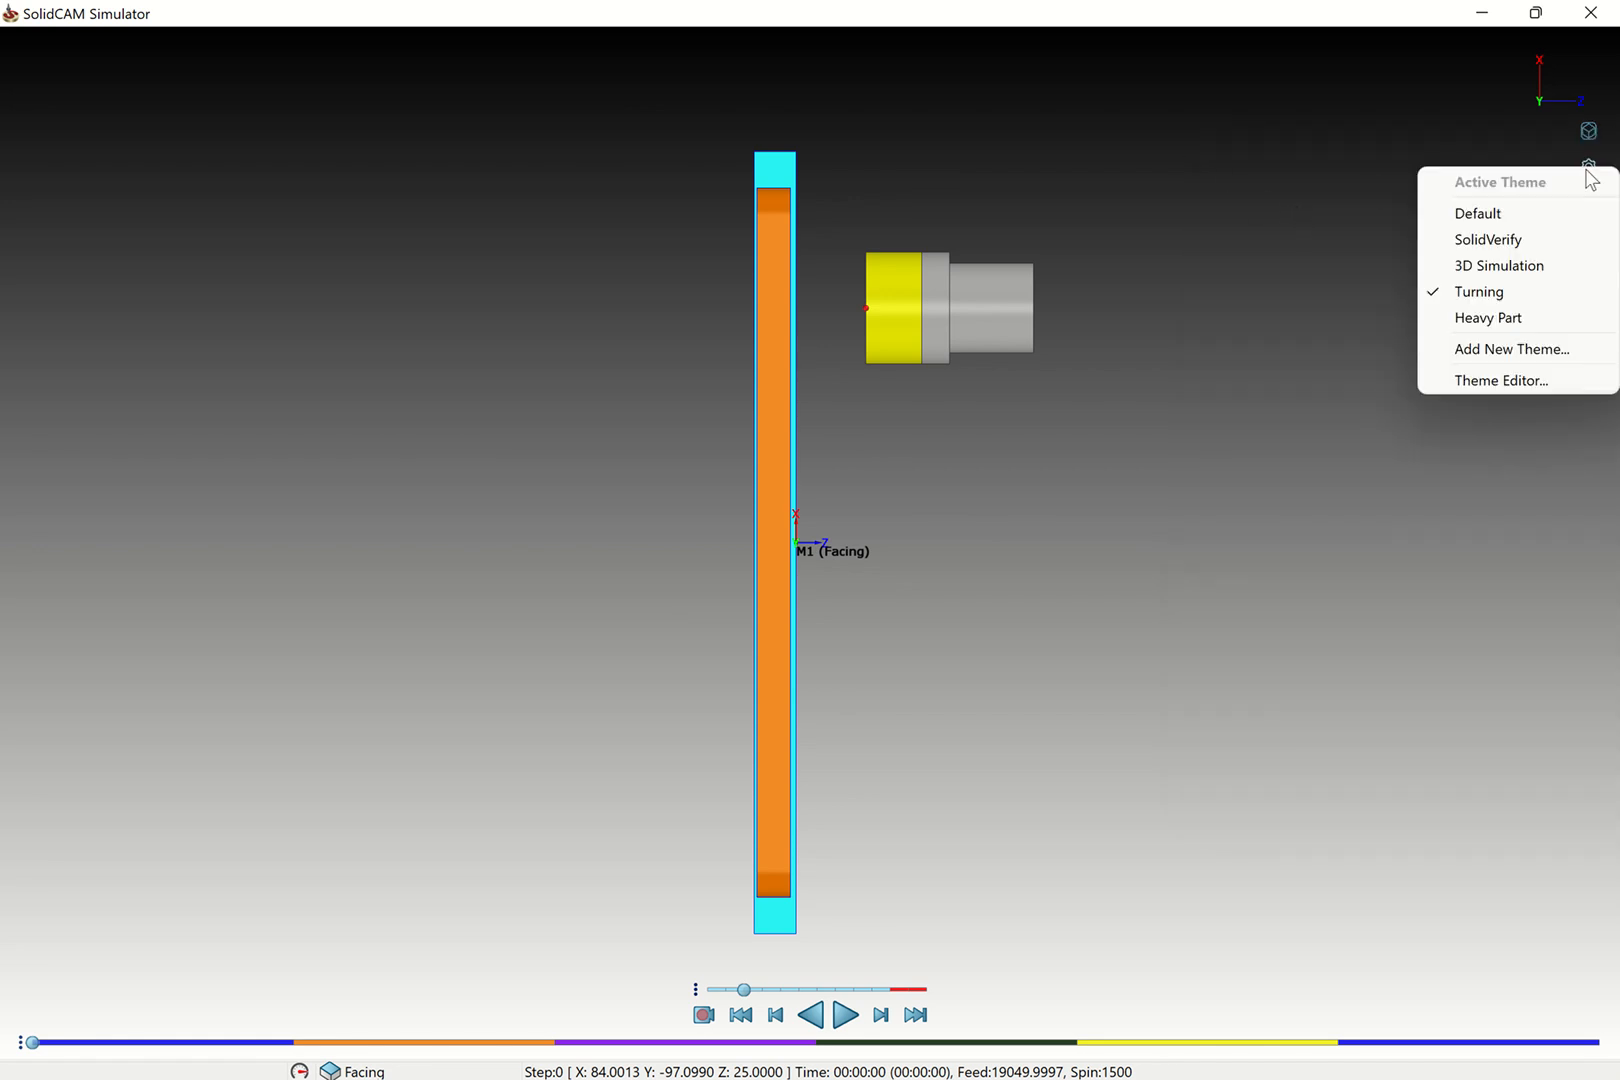
{"action": "left_click", "coordinate": [1466, 320]}
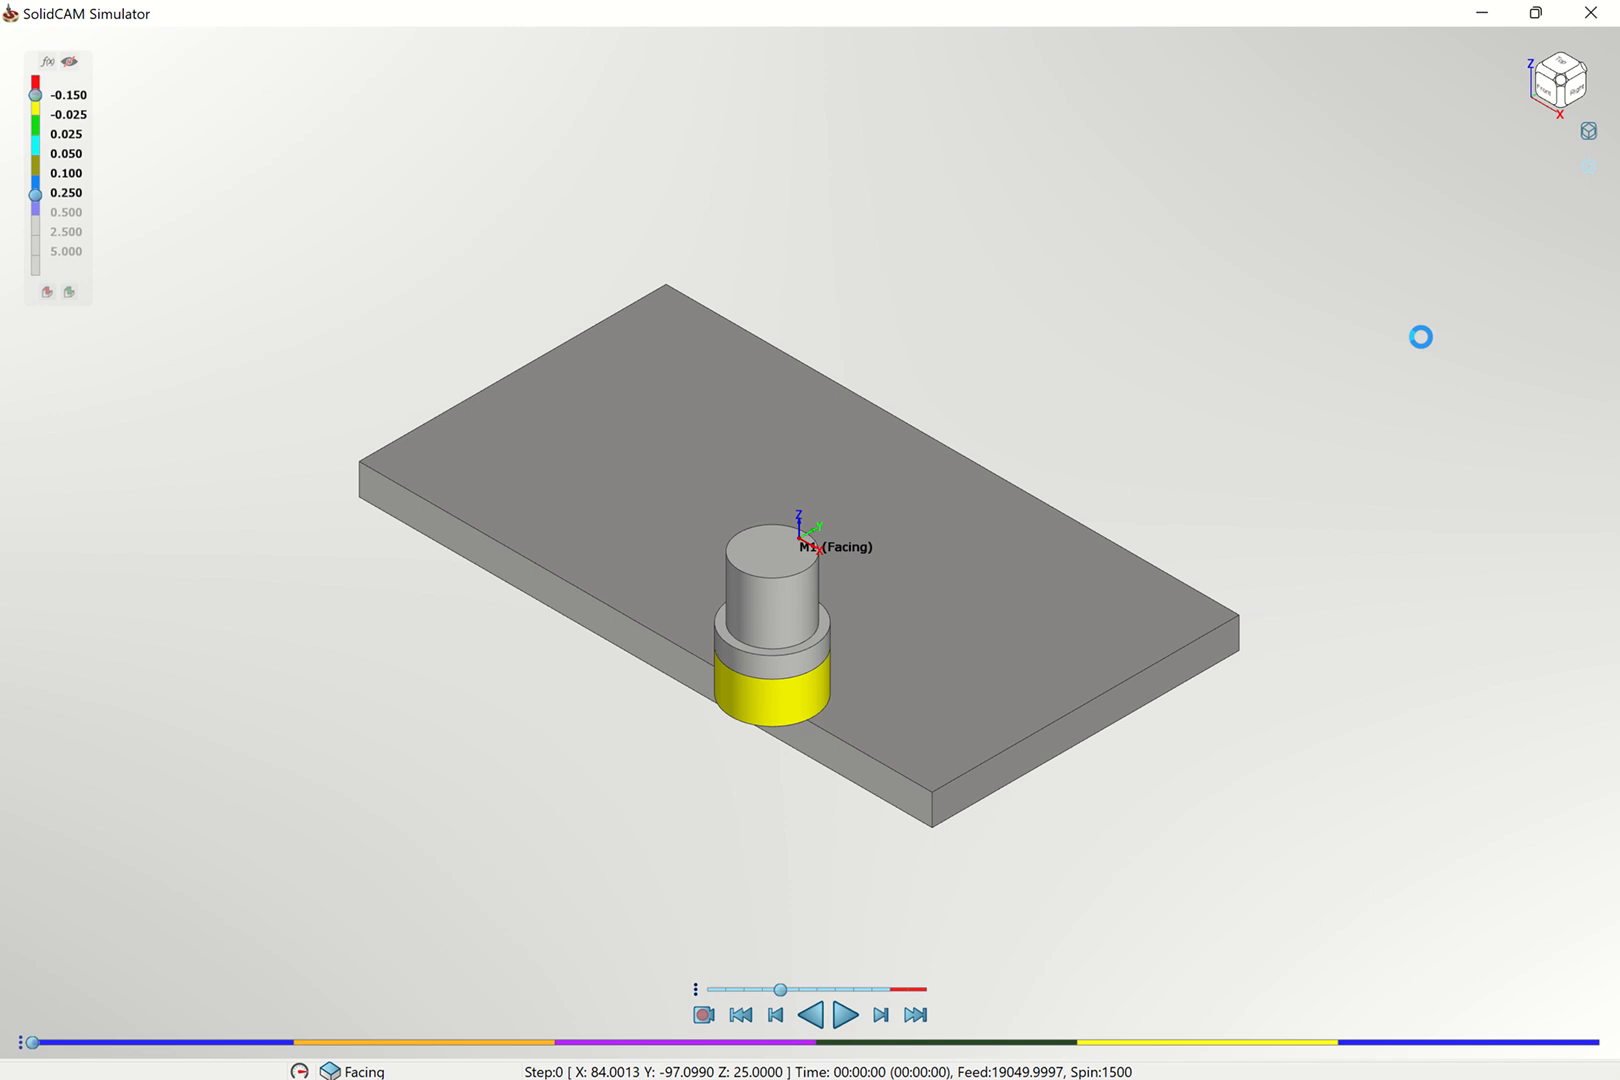
{"action": "left_click", "coordinate": [1592, 172]}
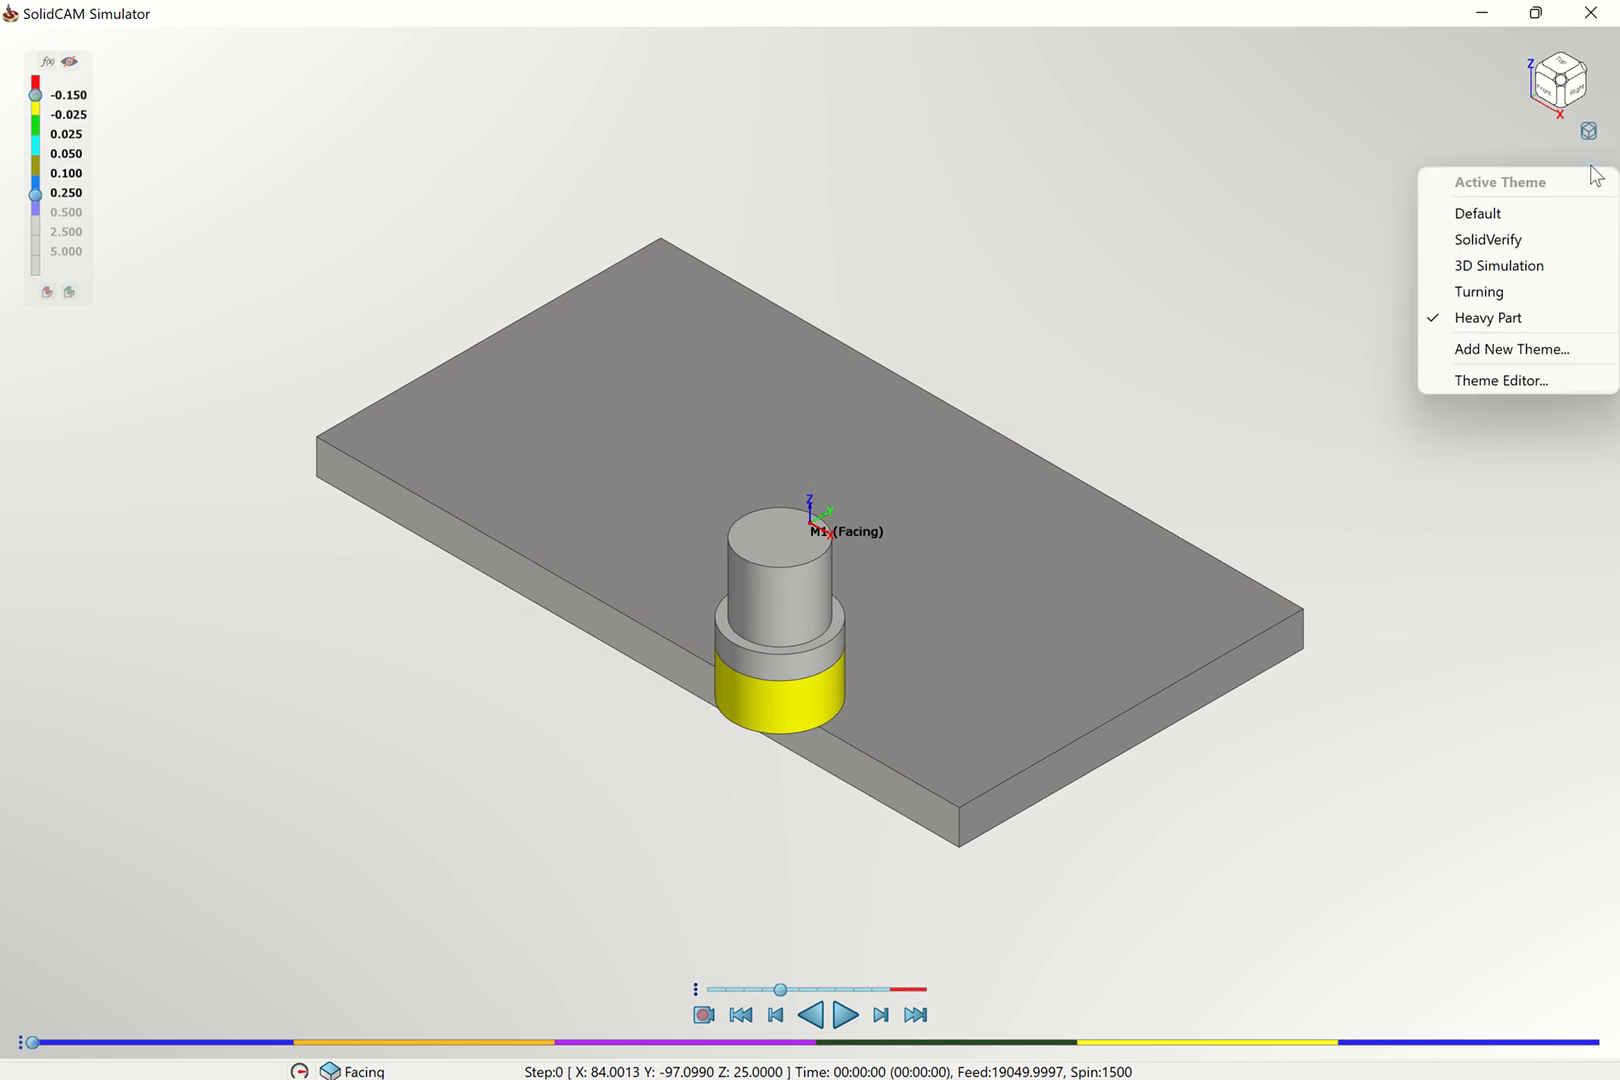
{"action": "left_click", "coordinate": [1483, 216]}
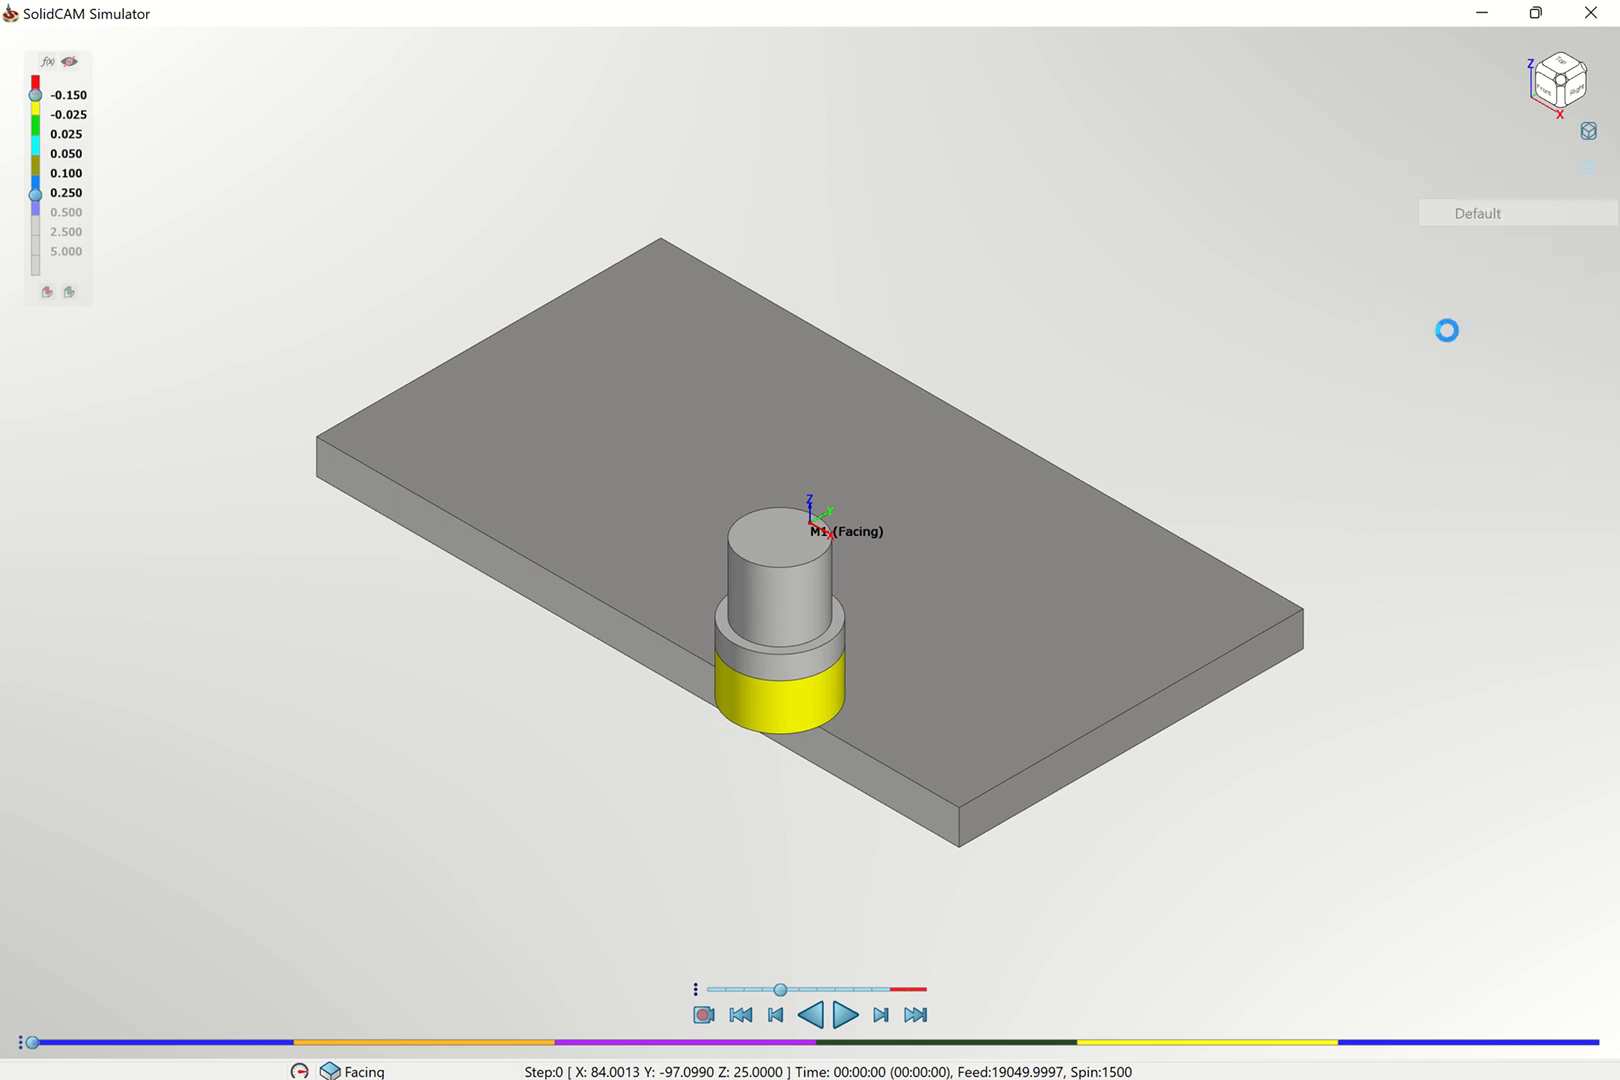
{"action": "left_click", "coordinate": [1596, 172]}
{"action": "left_click", "coordinate": [1490, 239]}
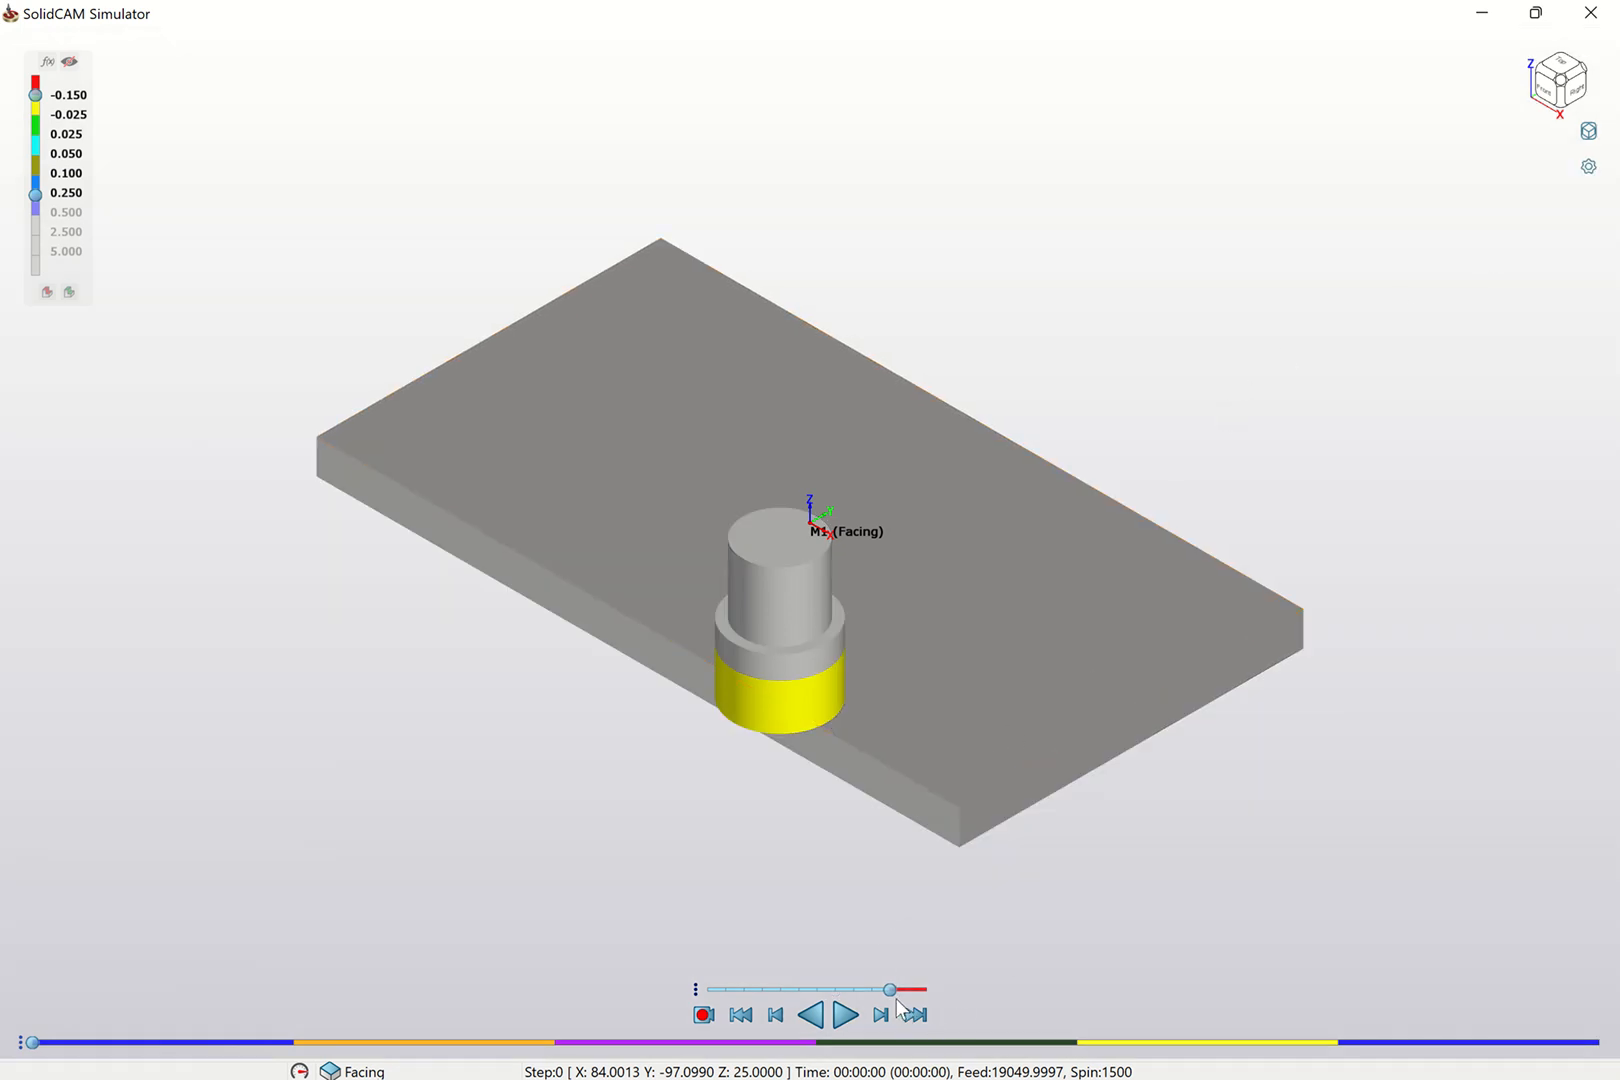
Play the material removal simulation of all operations from Facing to Thread Milling, and close the simulator
{"action": "left_click", "coordinate": [846, 1015]}
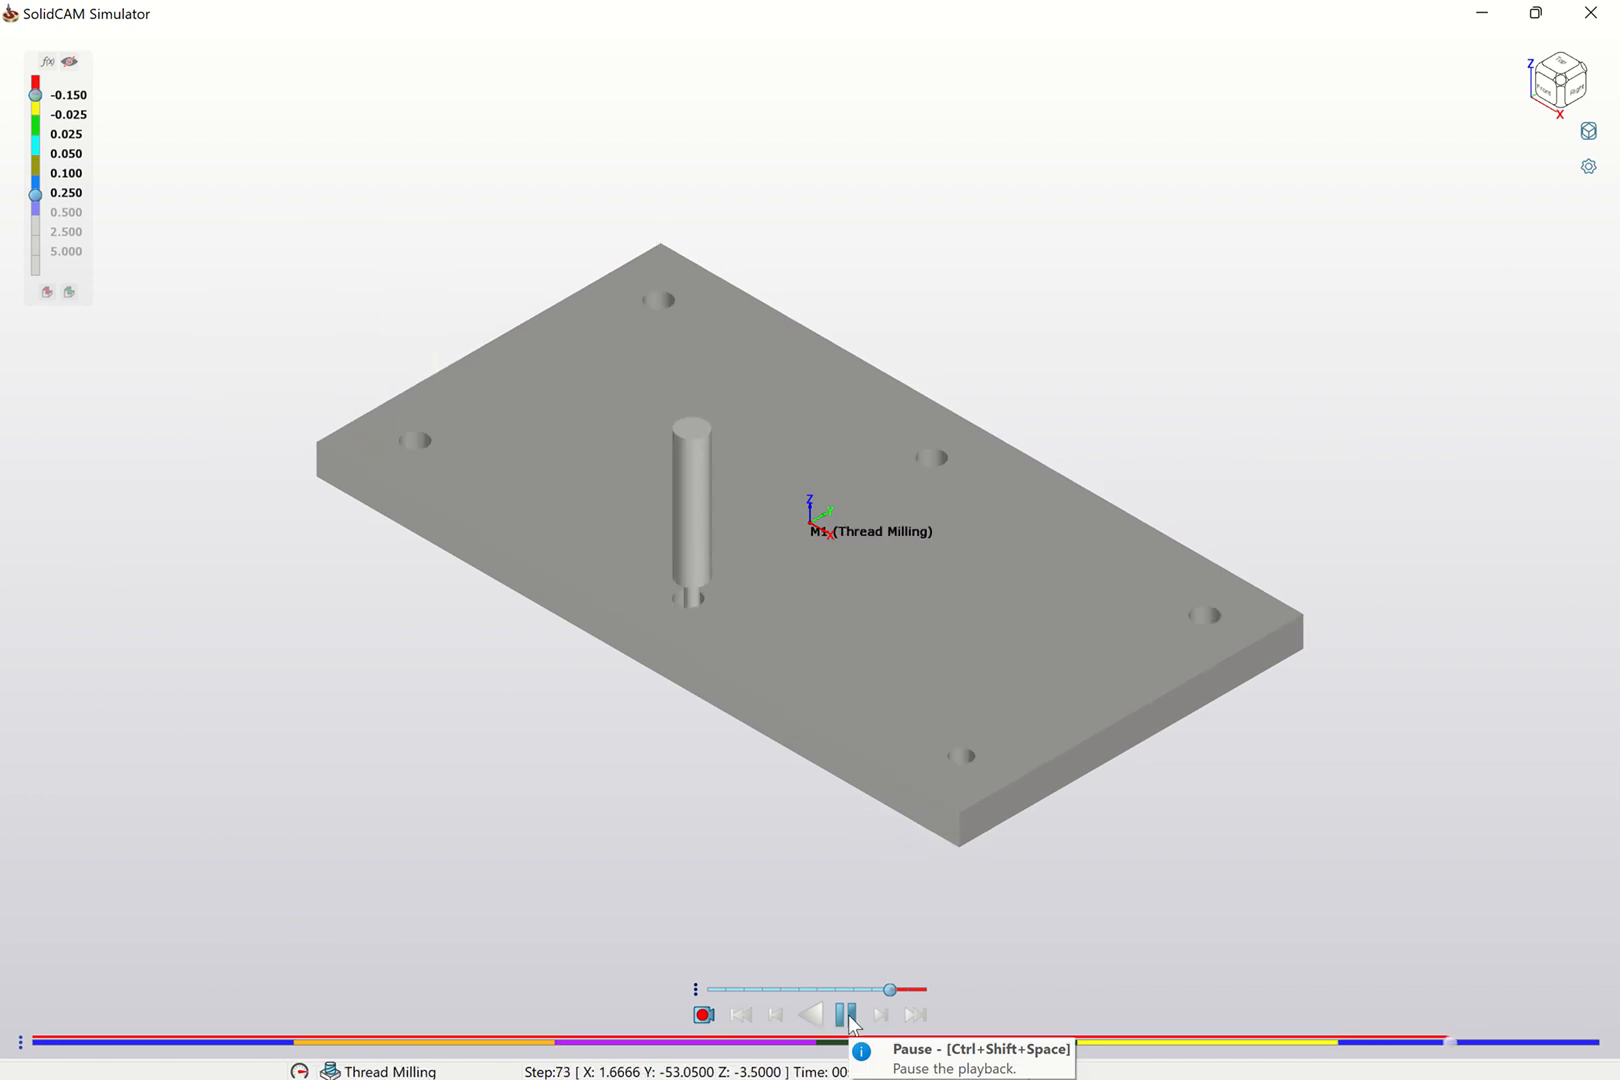
{"action": "left_click", "coordinate": [849, 1016]}
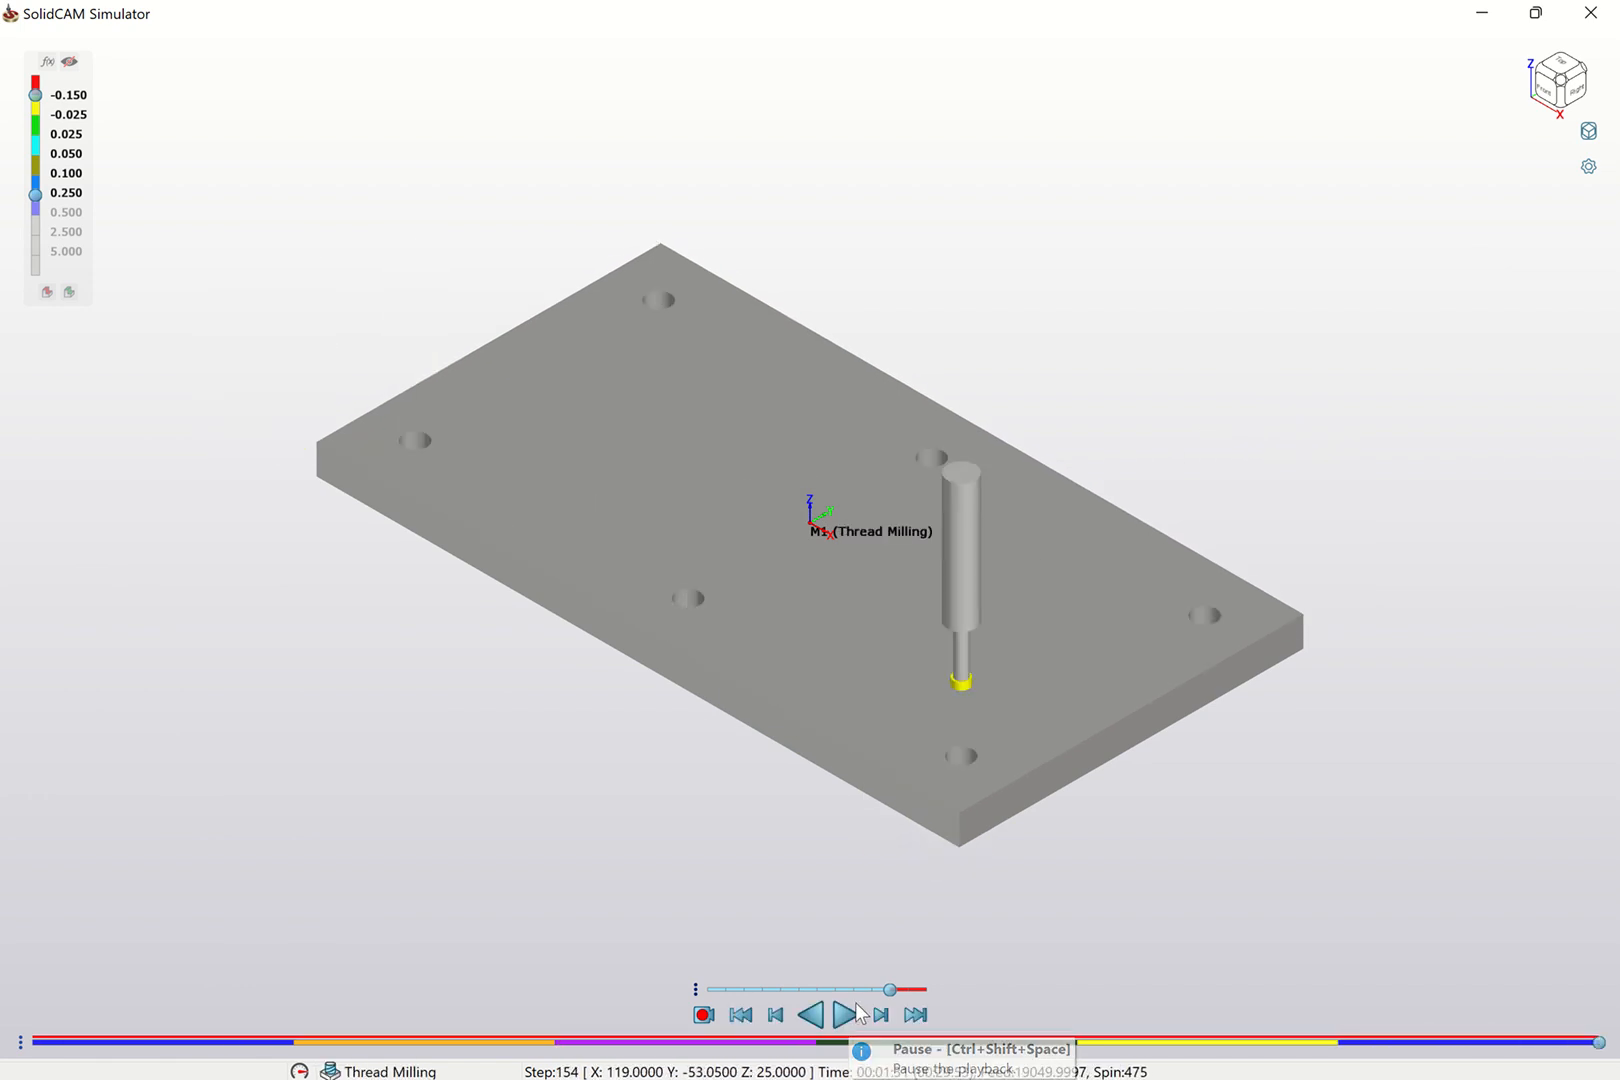
{"action": "left_click", "coordinate": [1591, 13]}
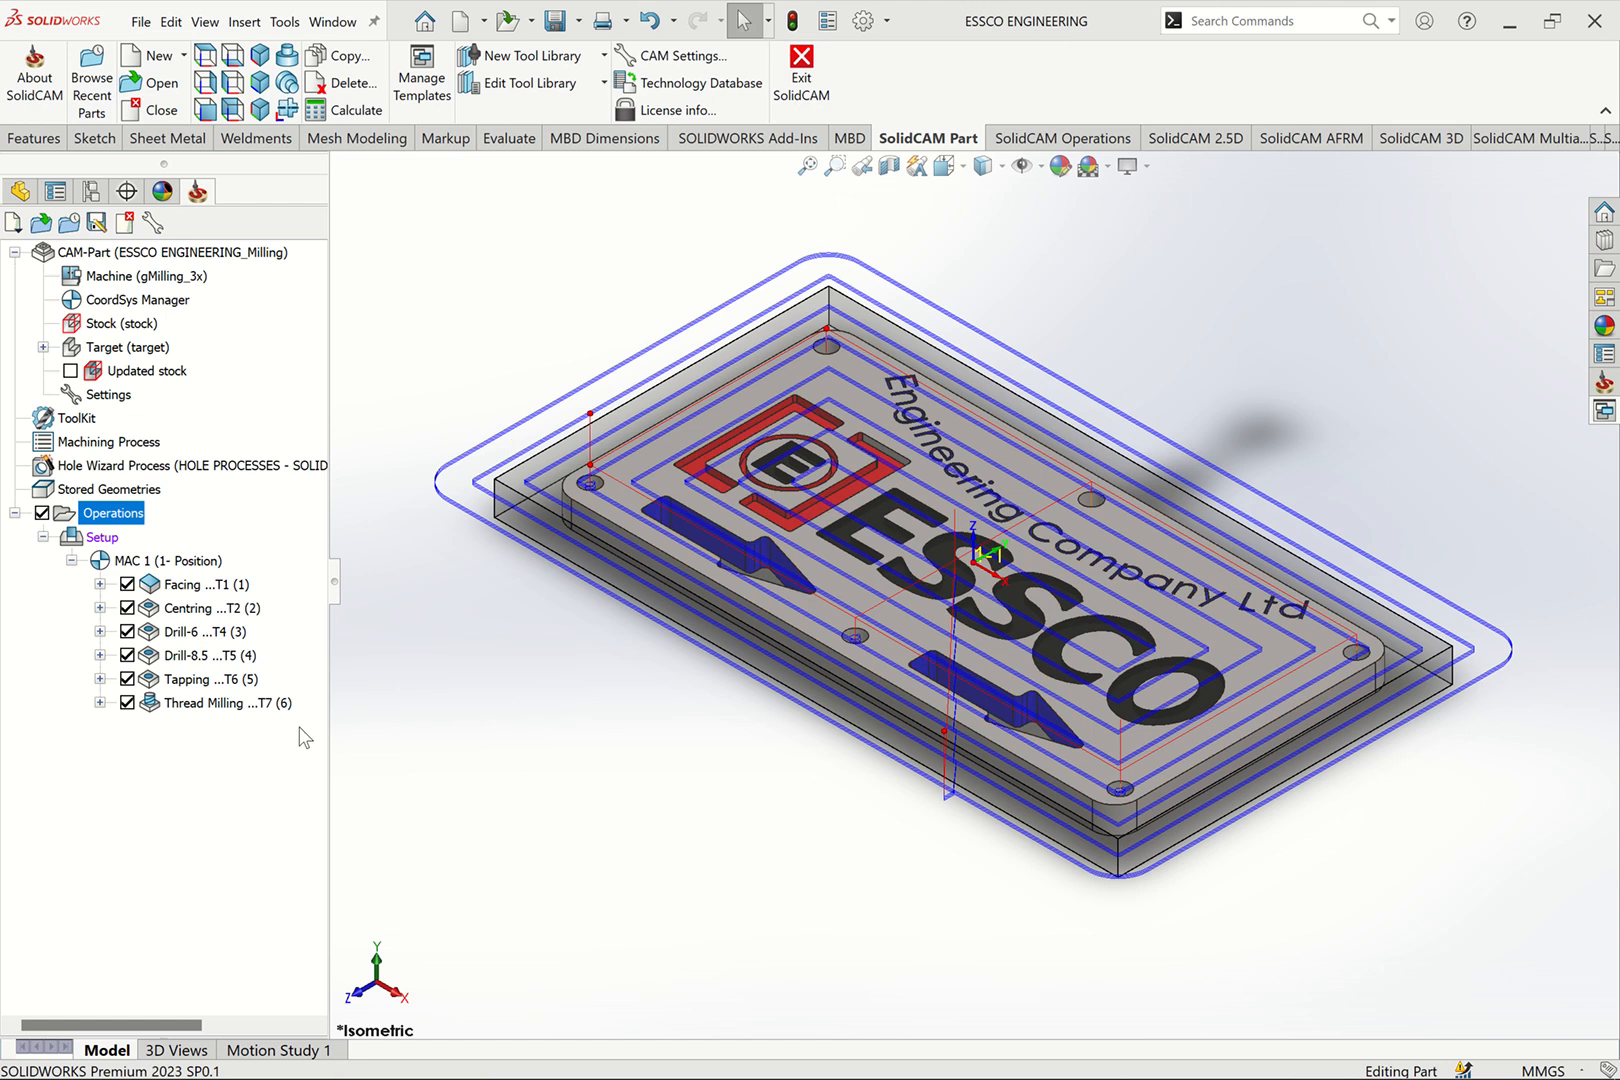
Reopen the simulator for all operations, replay the machining at a slower speed, and return to the CAM part
{"action": "right_click", "coordinate": [128, 514]}
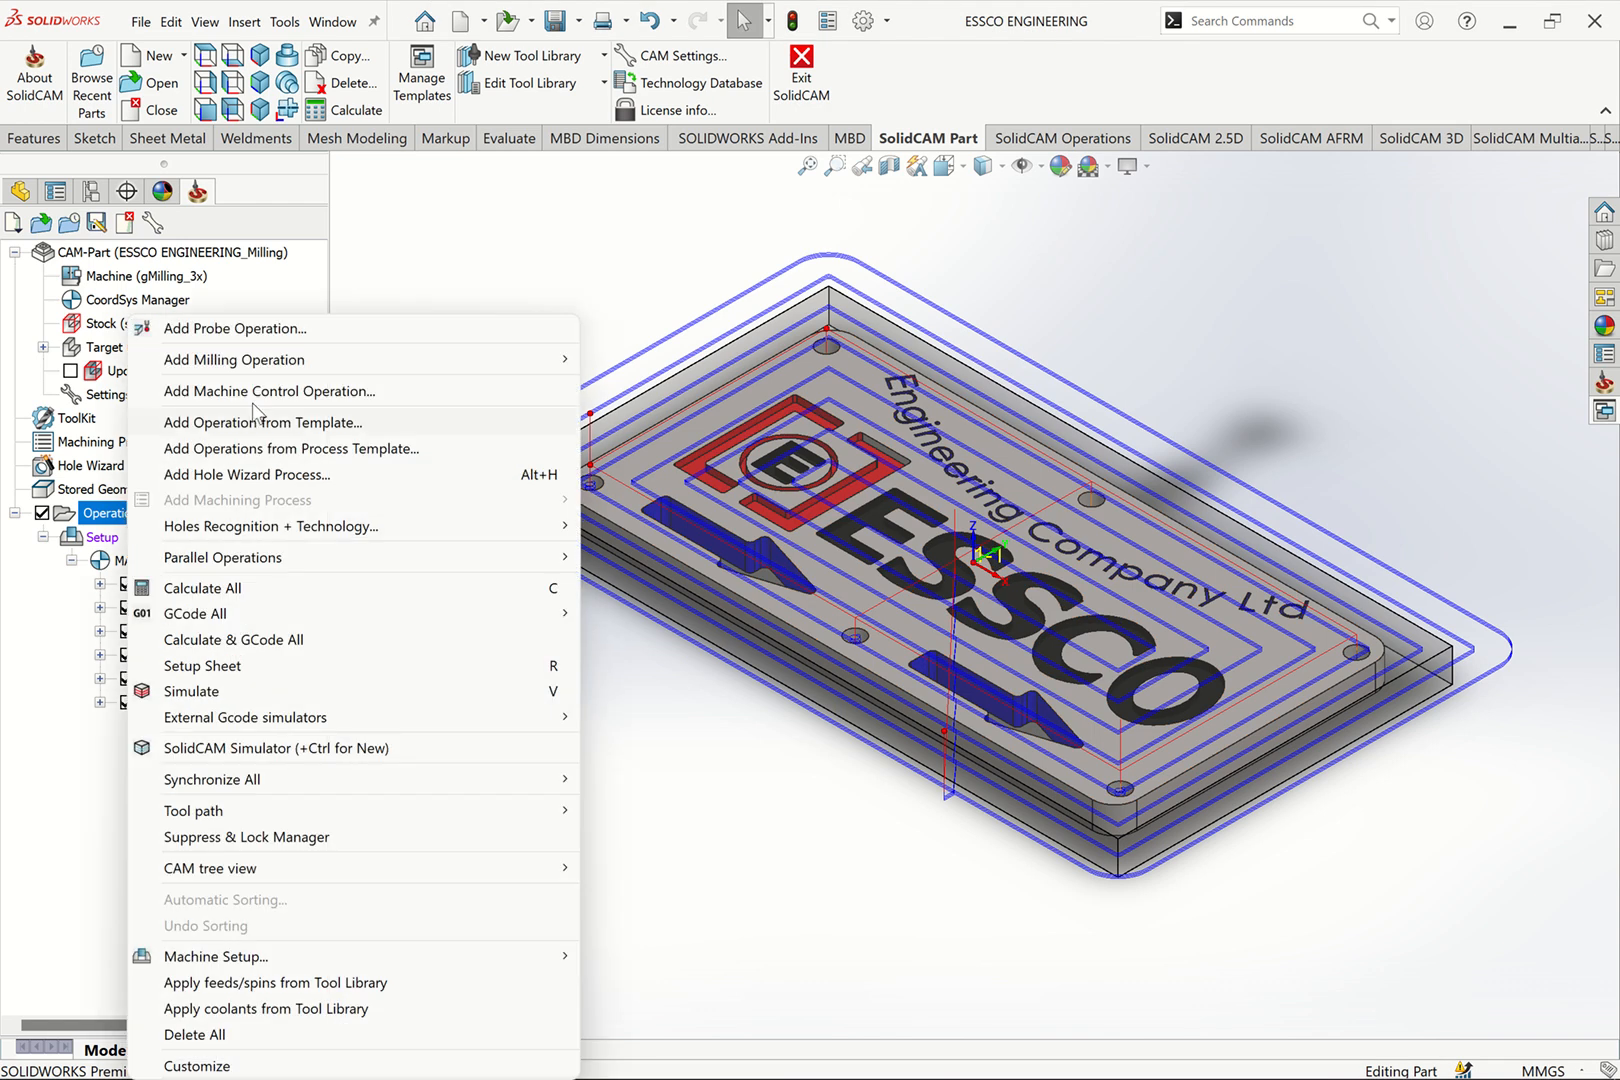
{"action": "left_click", "coordinate": [245, 748]}
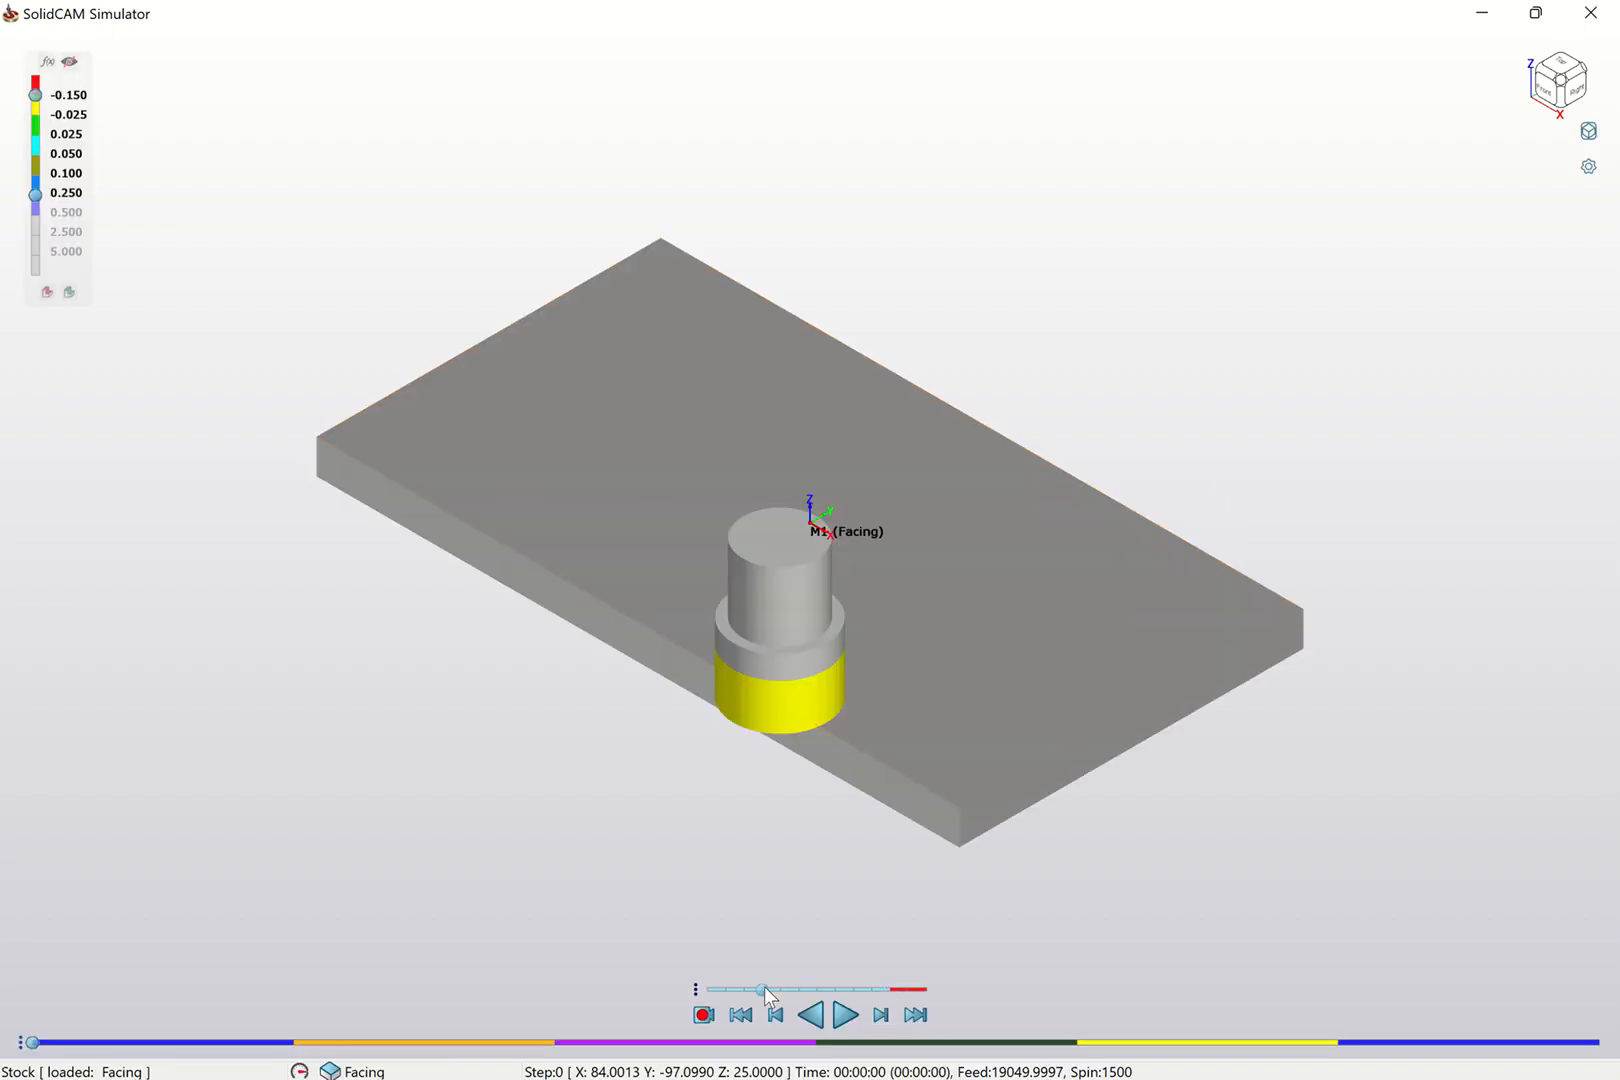
{"action": "left_click", "coordinate": [843, 1018]}
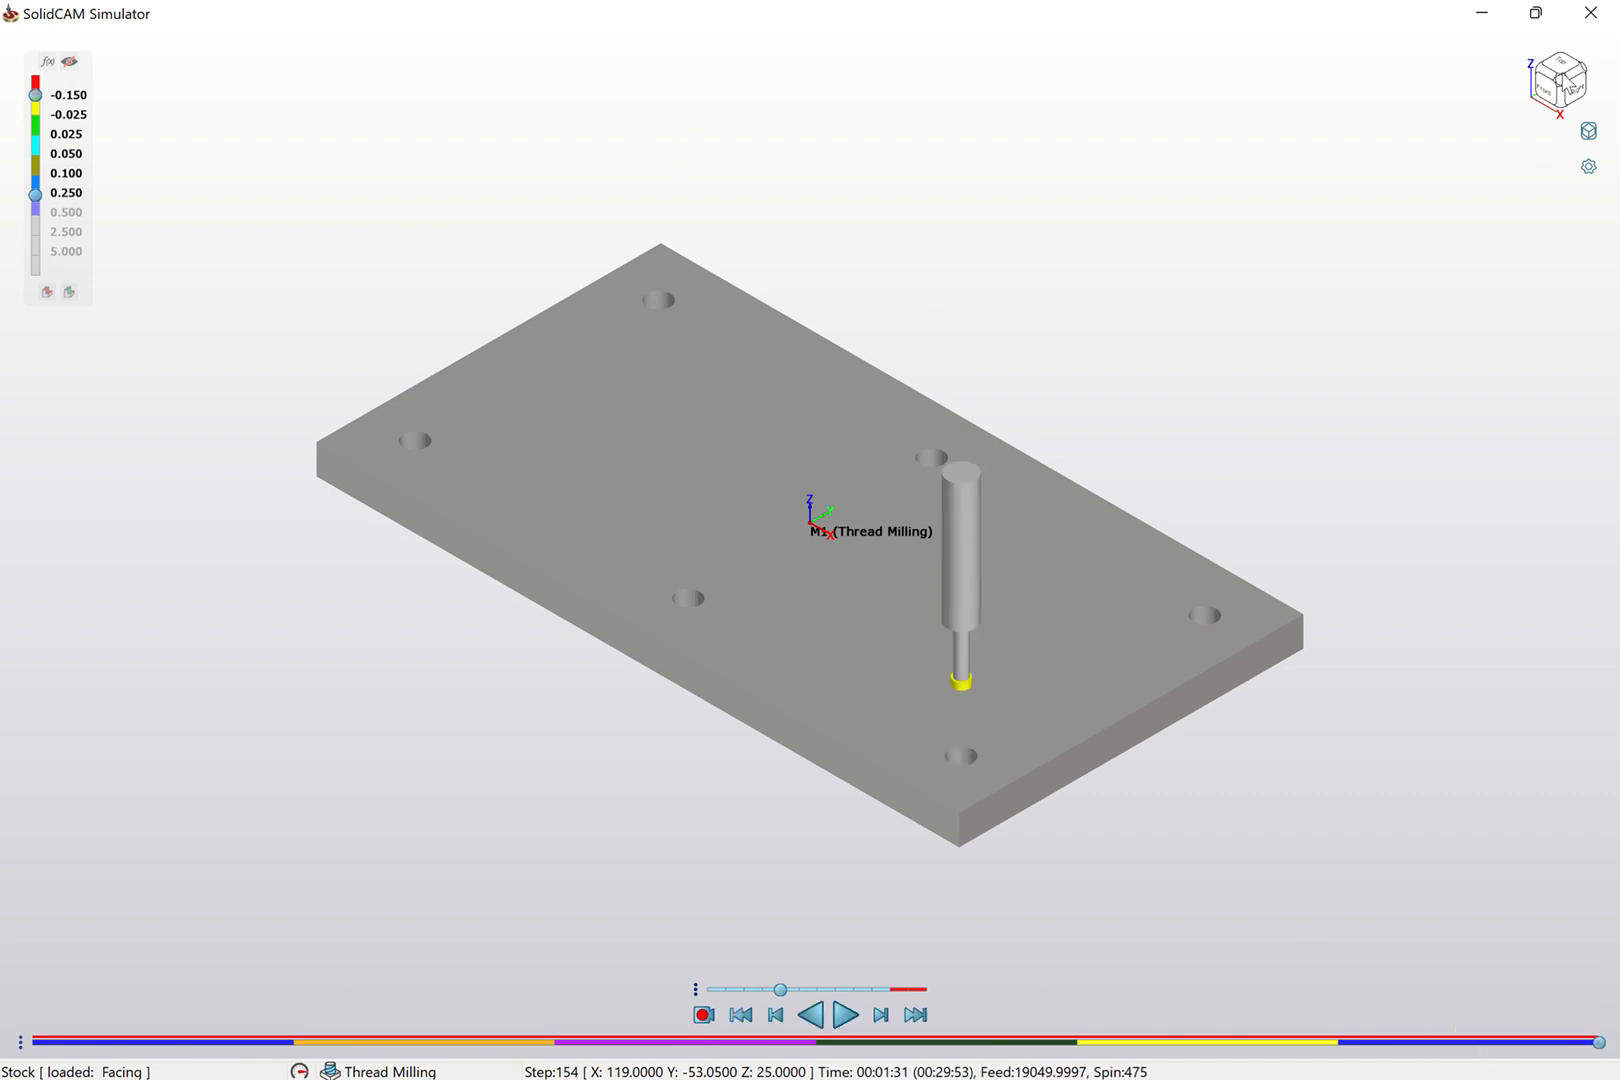
{"action": "left_click", "coordinate": [1590, 12]}
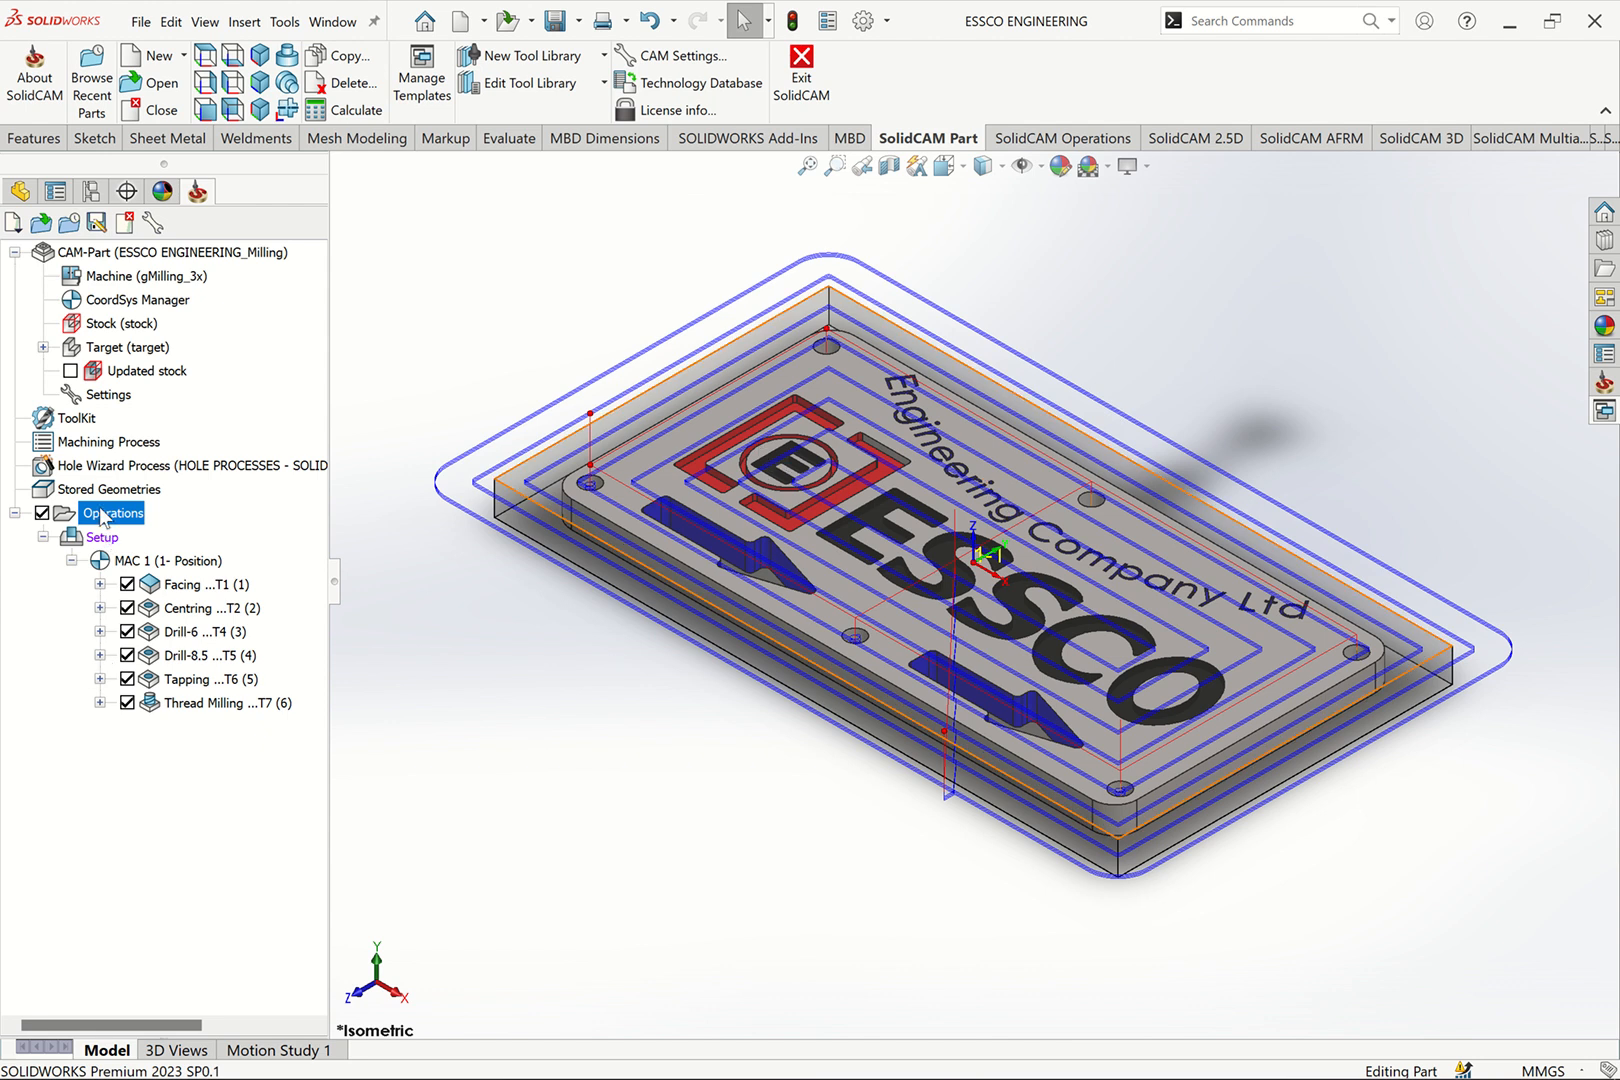
Generate a single G-code program for all six operations from Facing to Thread Milling, with the file name Facing
{"action": "right_click", "coordinate": [104, 517]}
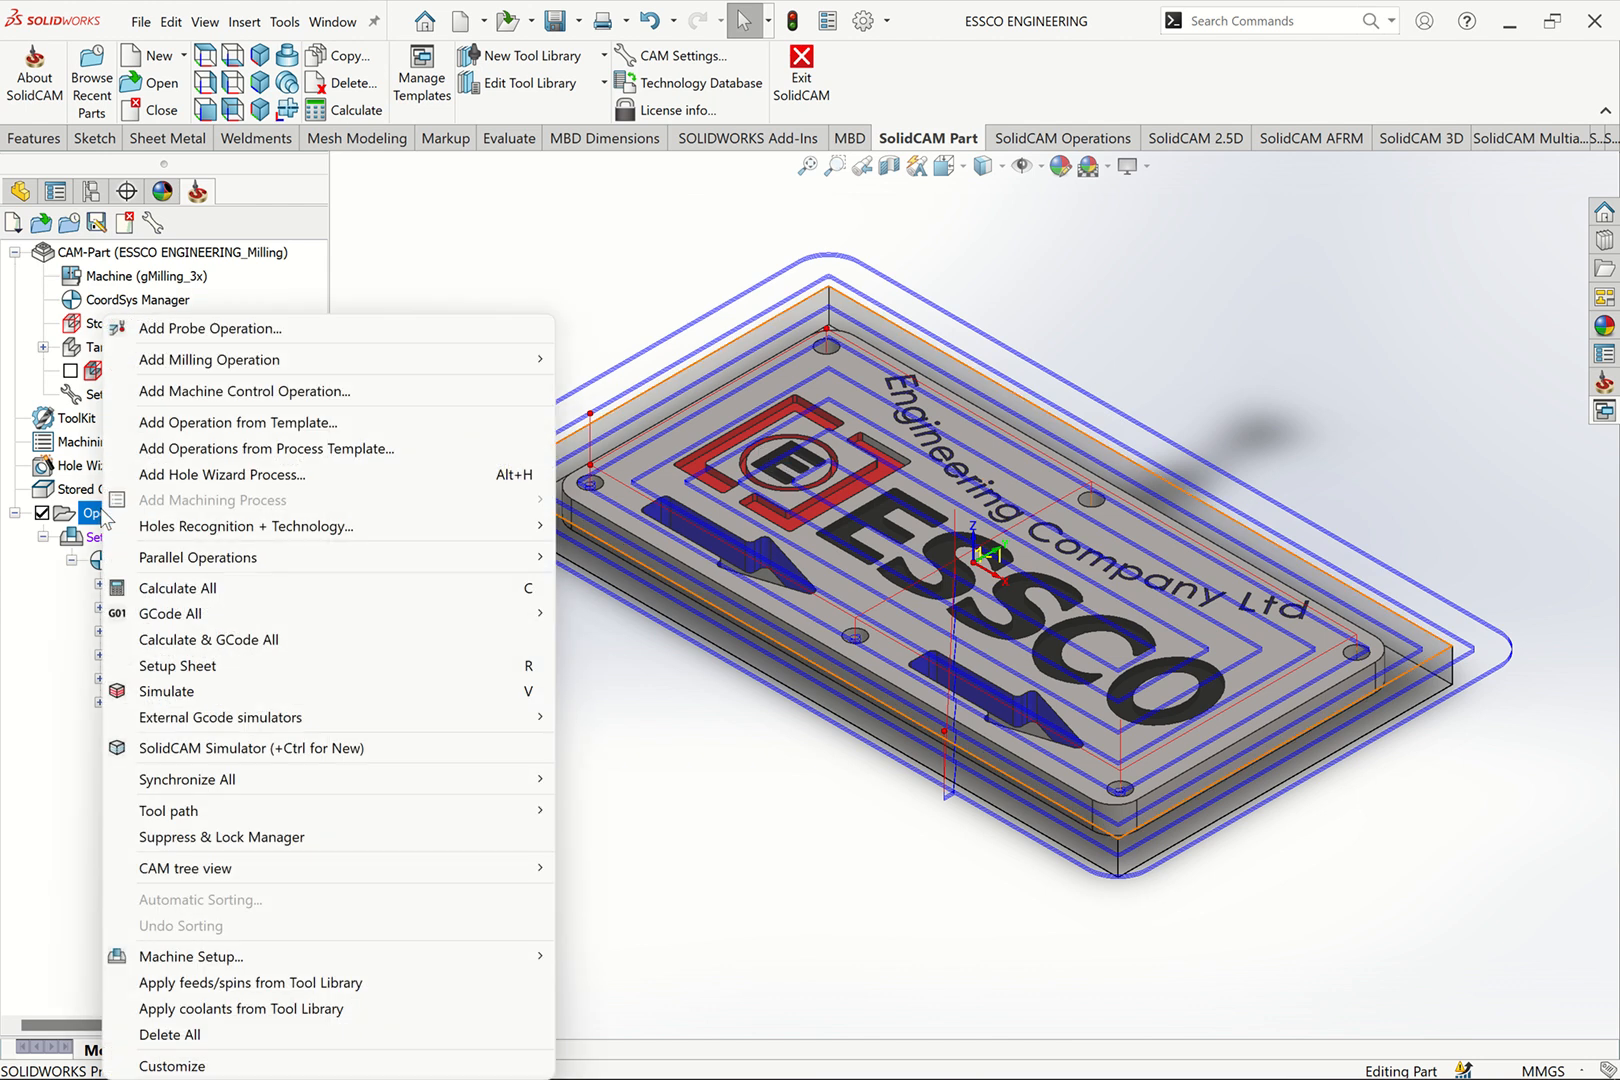
{"action": "left_click", "coordinate": [628, 720]}
{"action": "left_click", "coordinate": [197, 586]}
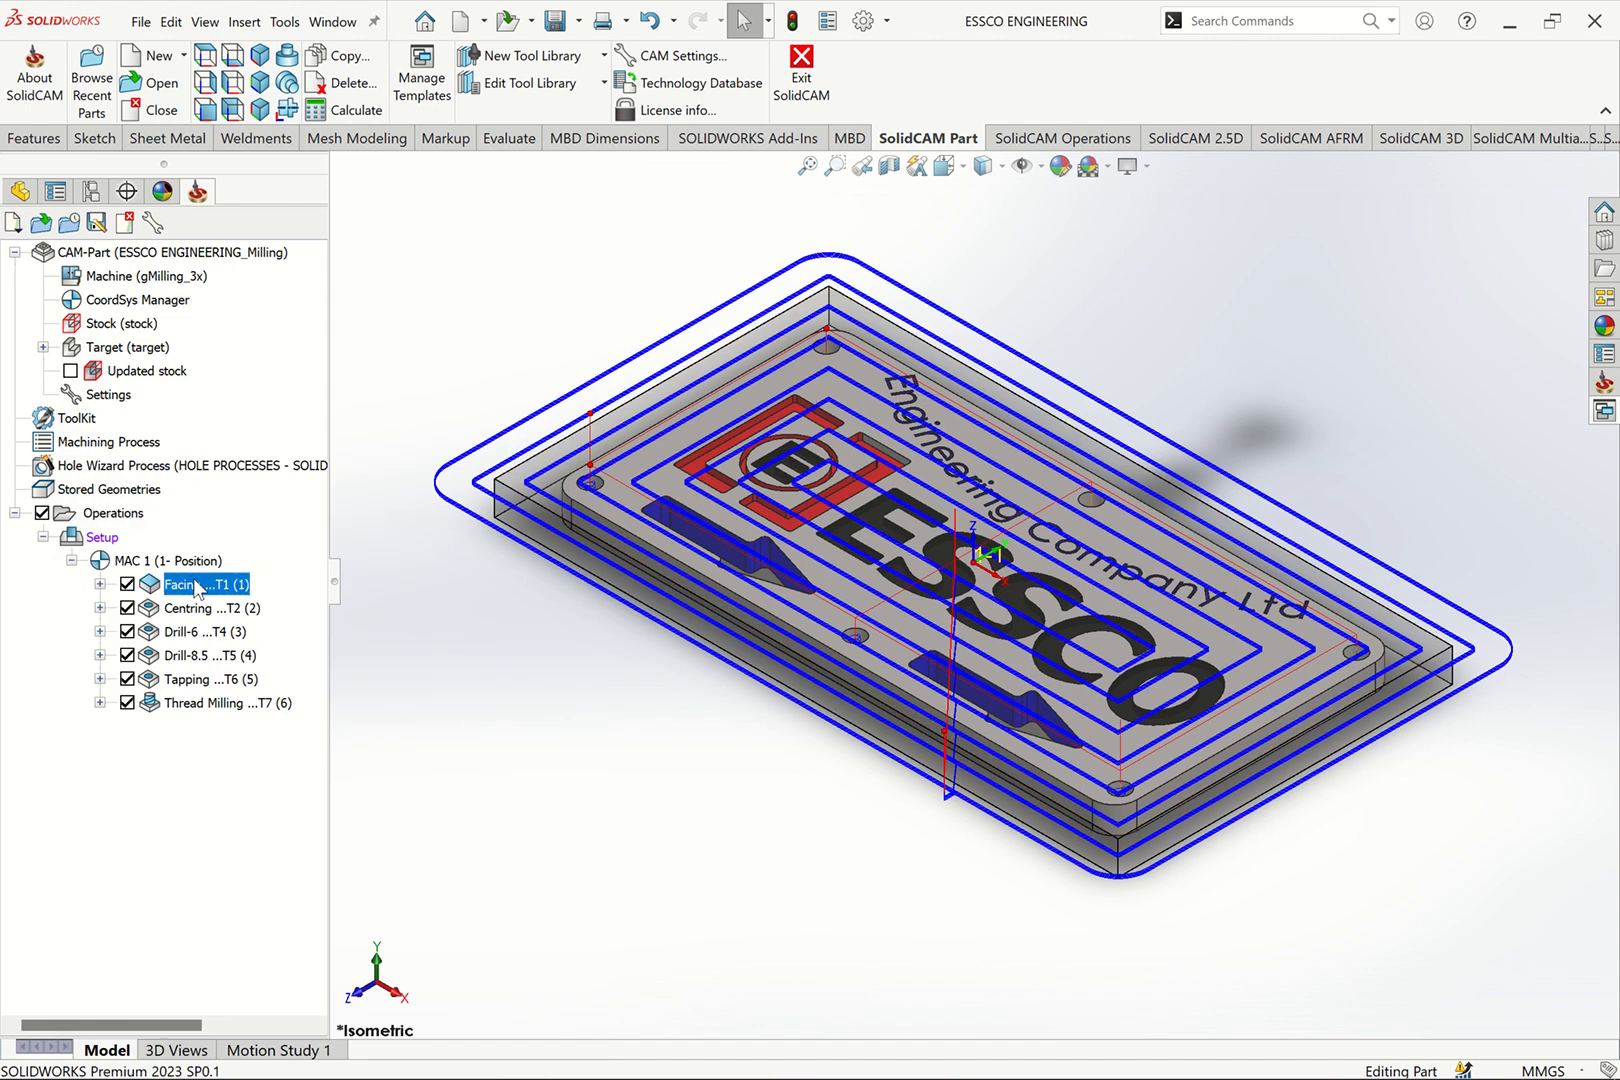
{"action": "left_click", "coordinate": [175, 695], "text": "shift"}
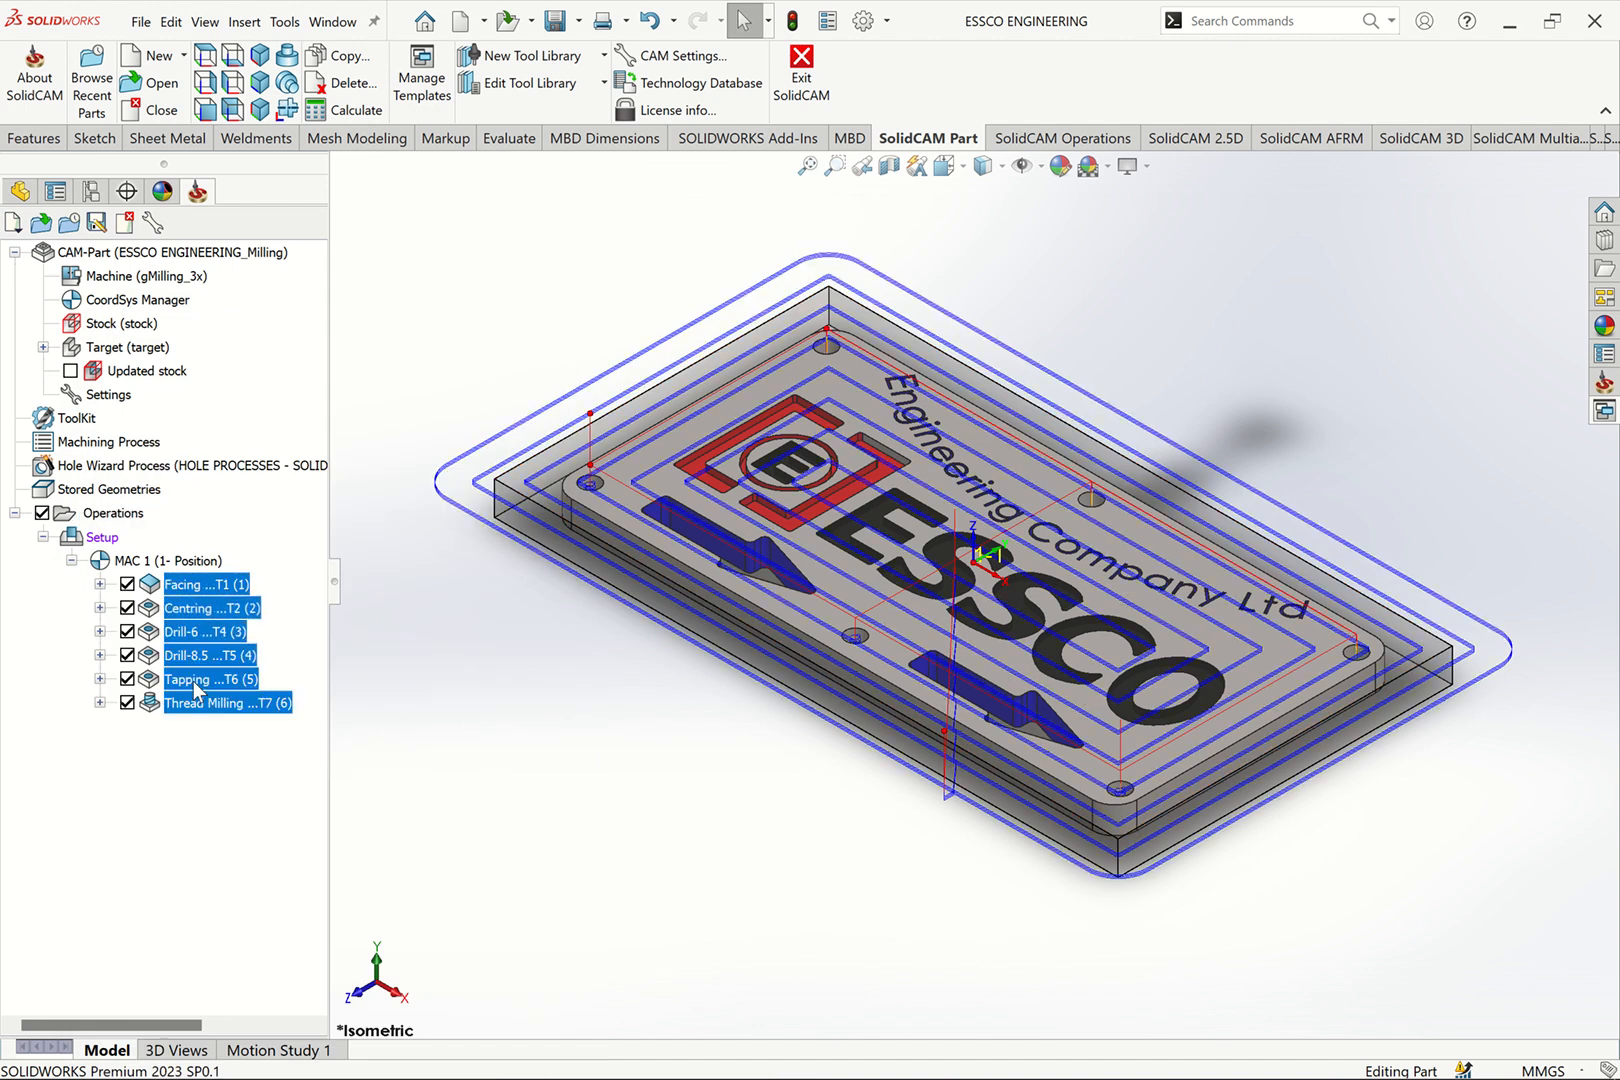
{"action": "right_click", "coordinate": [209, 598]}
{"action": "mouse_move", "coordinate": [318, 328]}
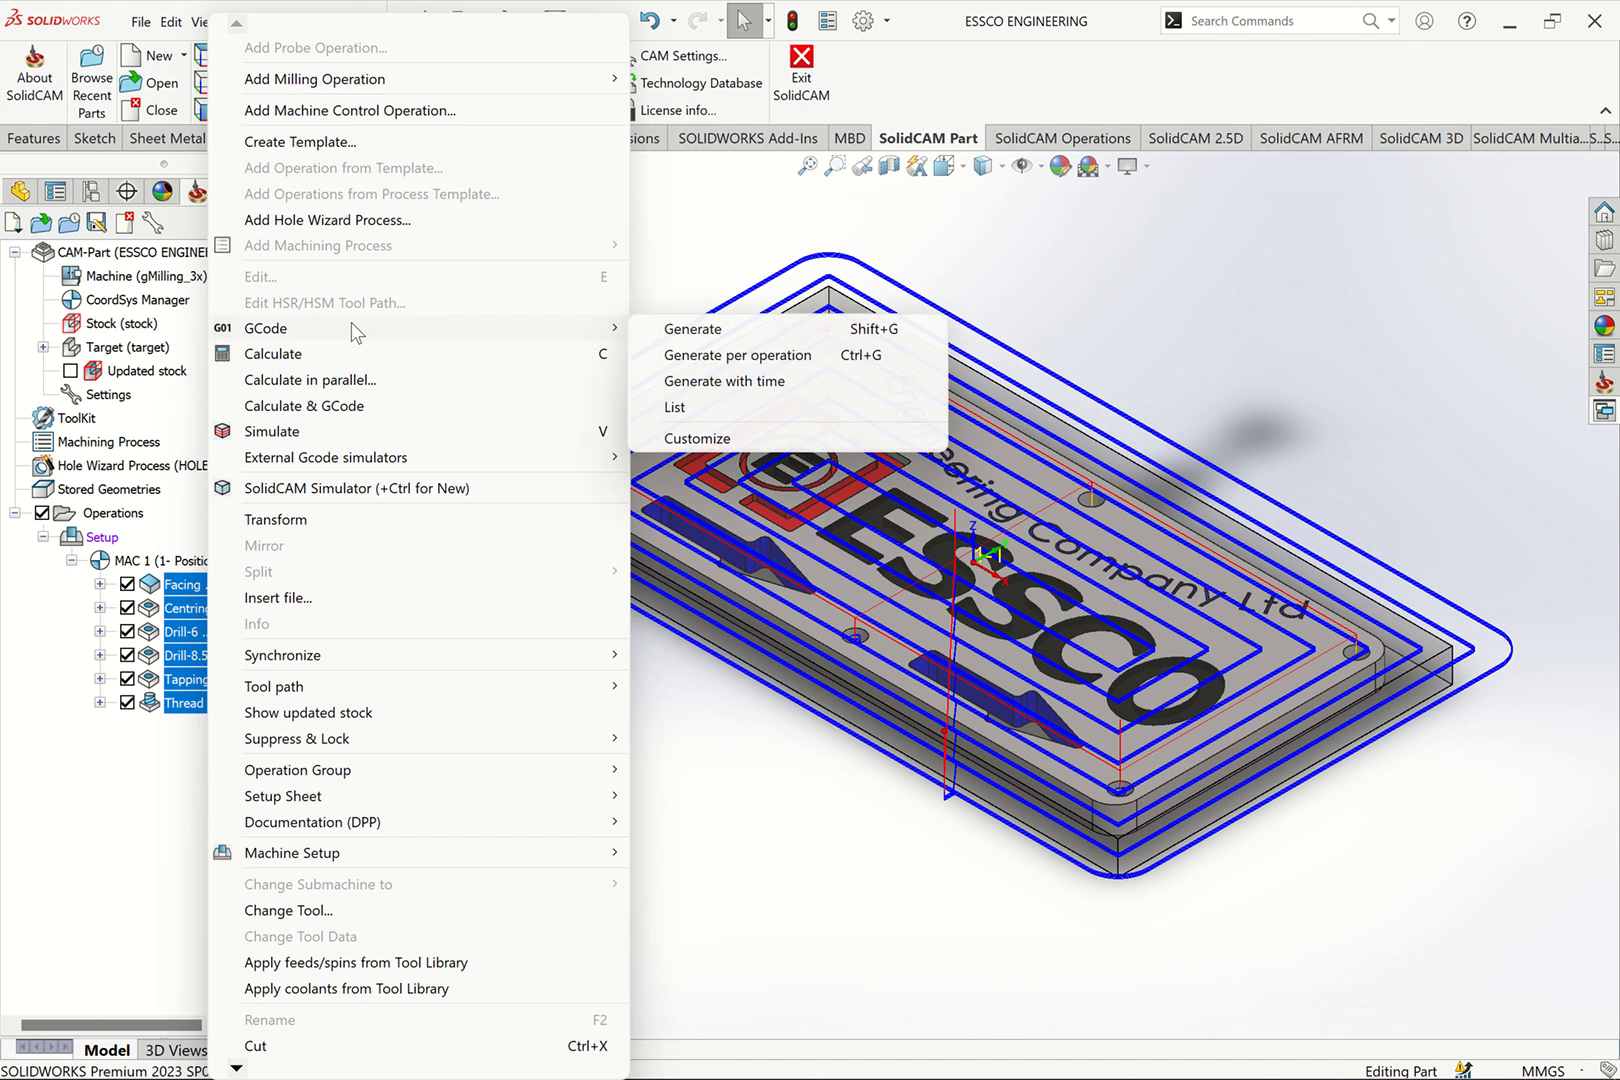
{"action": "left_click", "coordinate": [707, 330]}
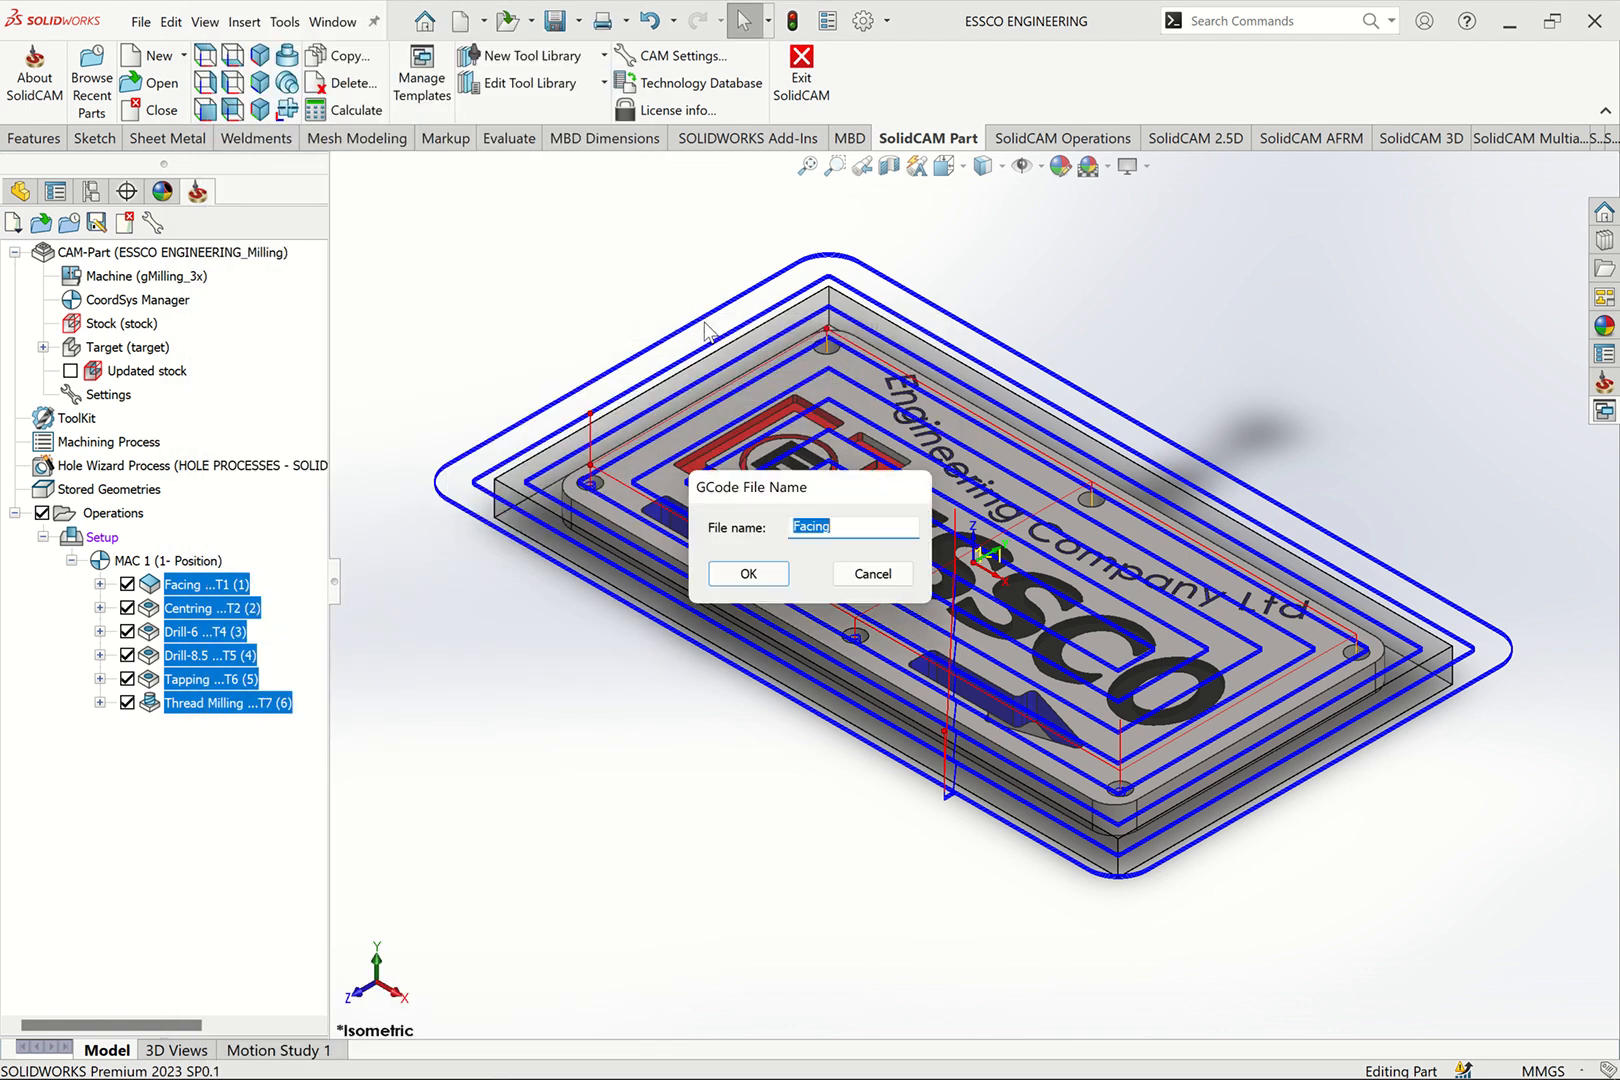
{"action": "left_click", "coordinate": [760, 573]}
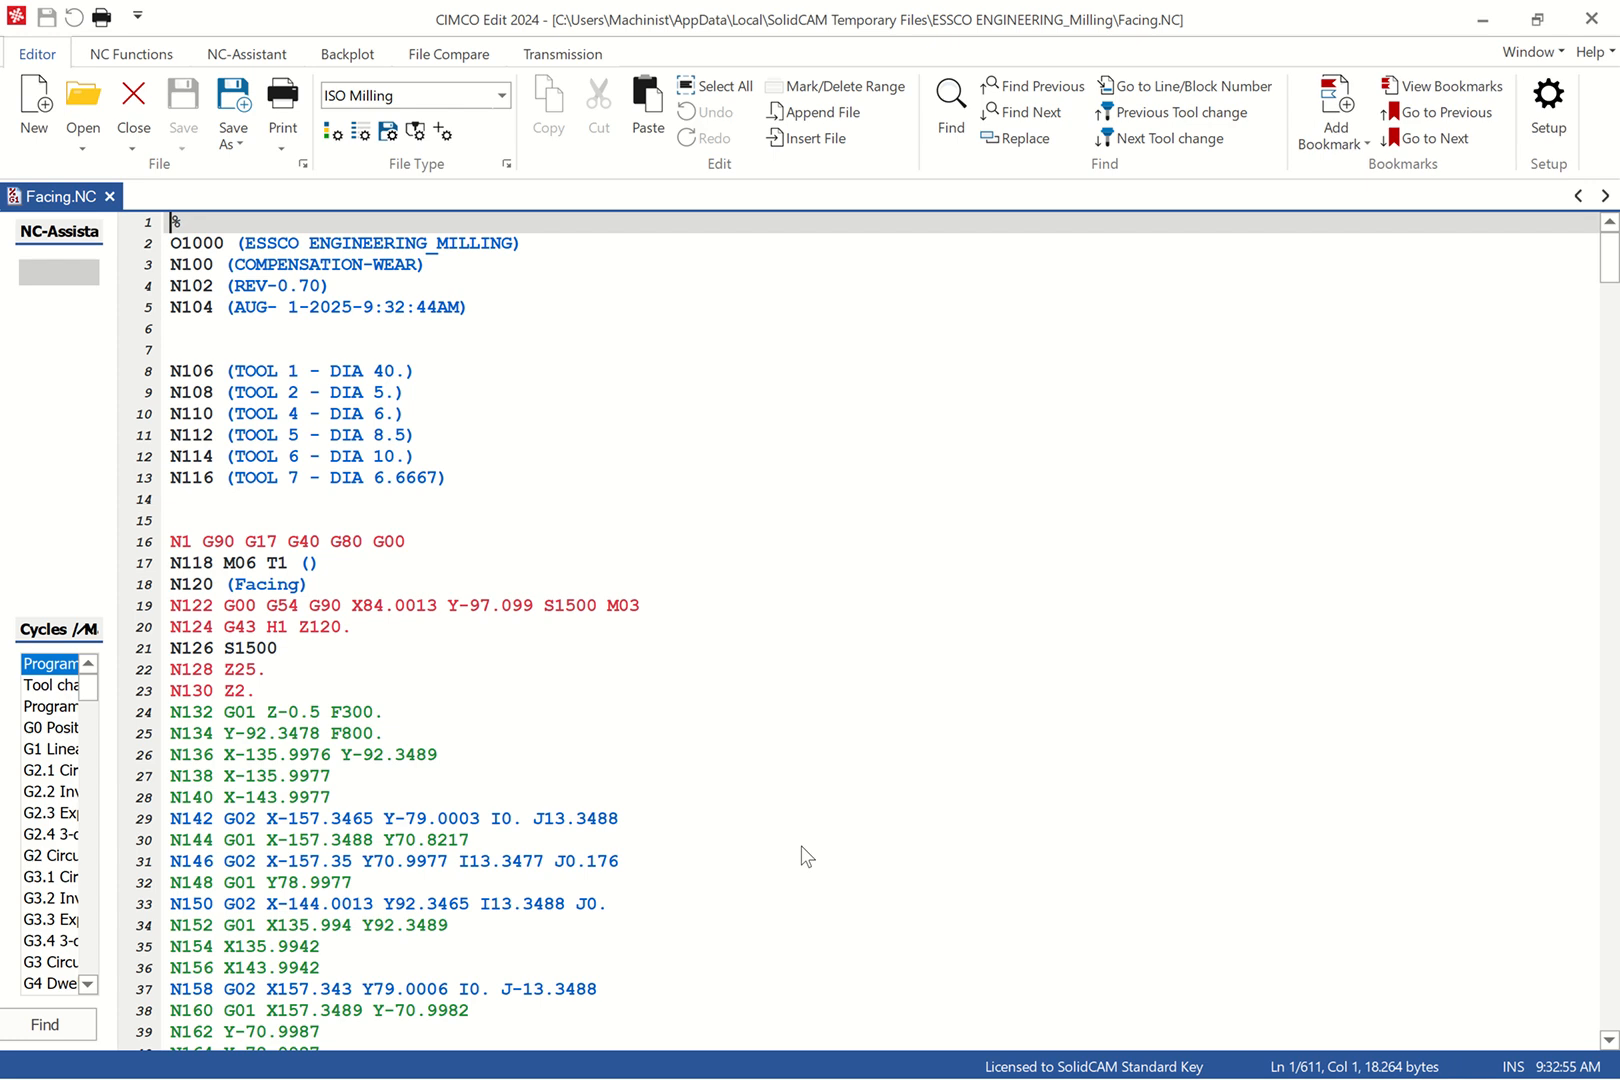
Join the O1000 program line to the % line and put a semicolon before lines N100, N102 and N104
{"action": "left_click", "coordinate": [172, 250]}
{"action": "key", "text": "BackSpace"}
{"action": "left_click", "coordinate": [167, 250]}
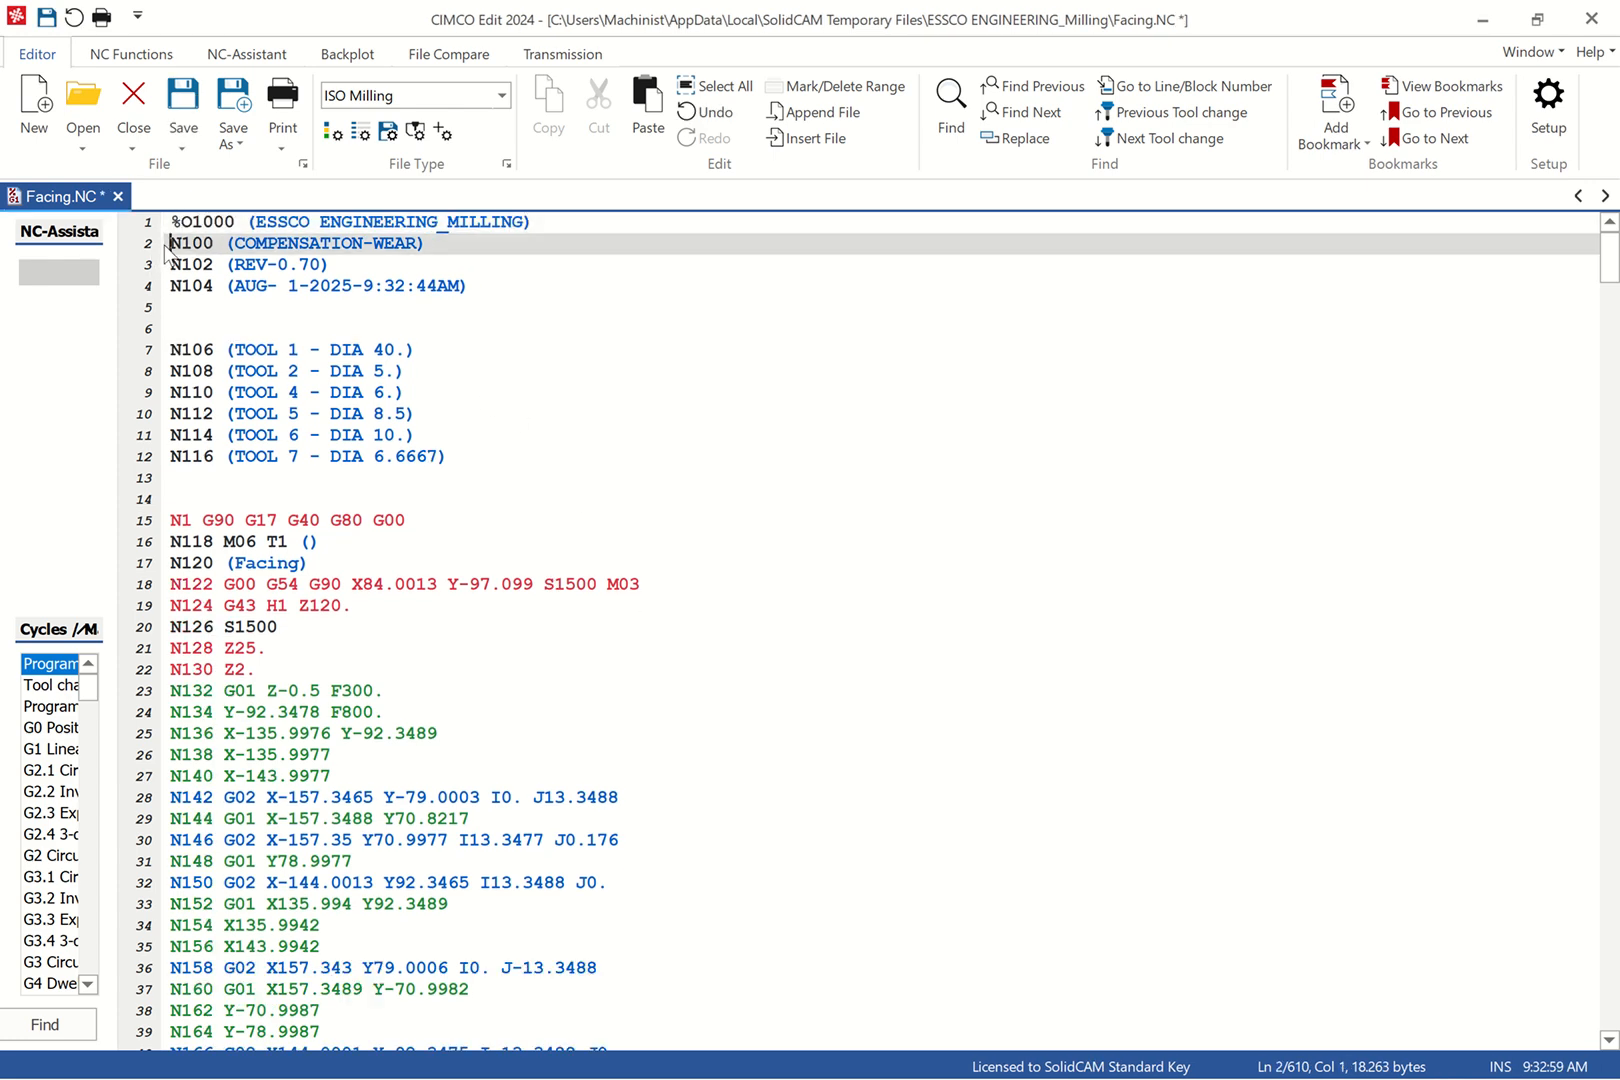
{"action": "type", "text": ";"}
{"action": "left_click", "coordinate": [168, 268]}
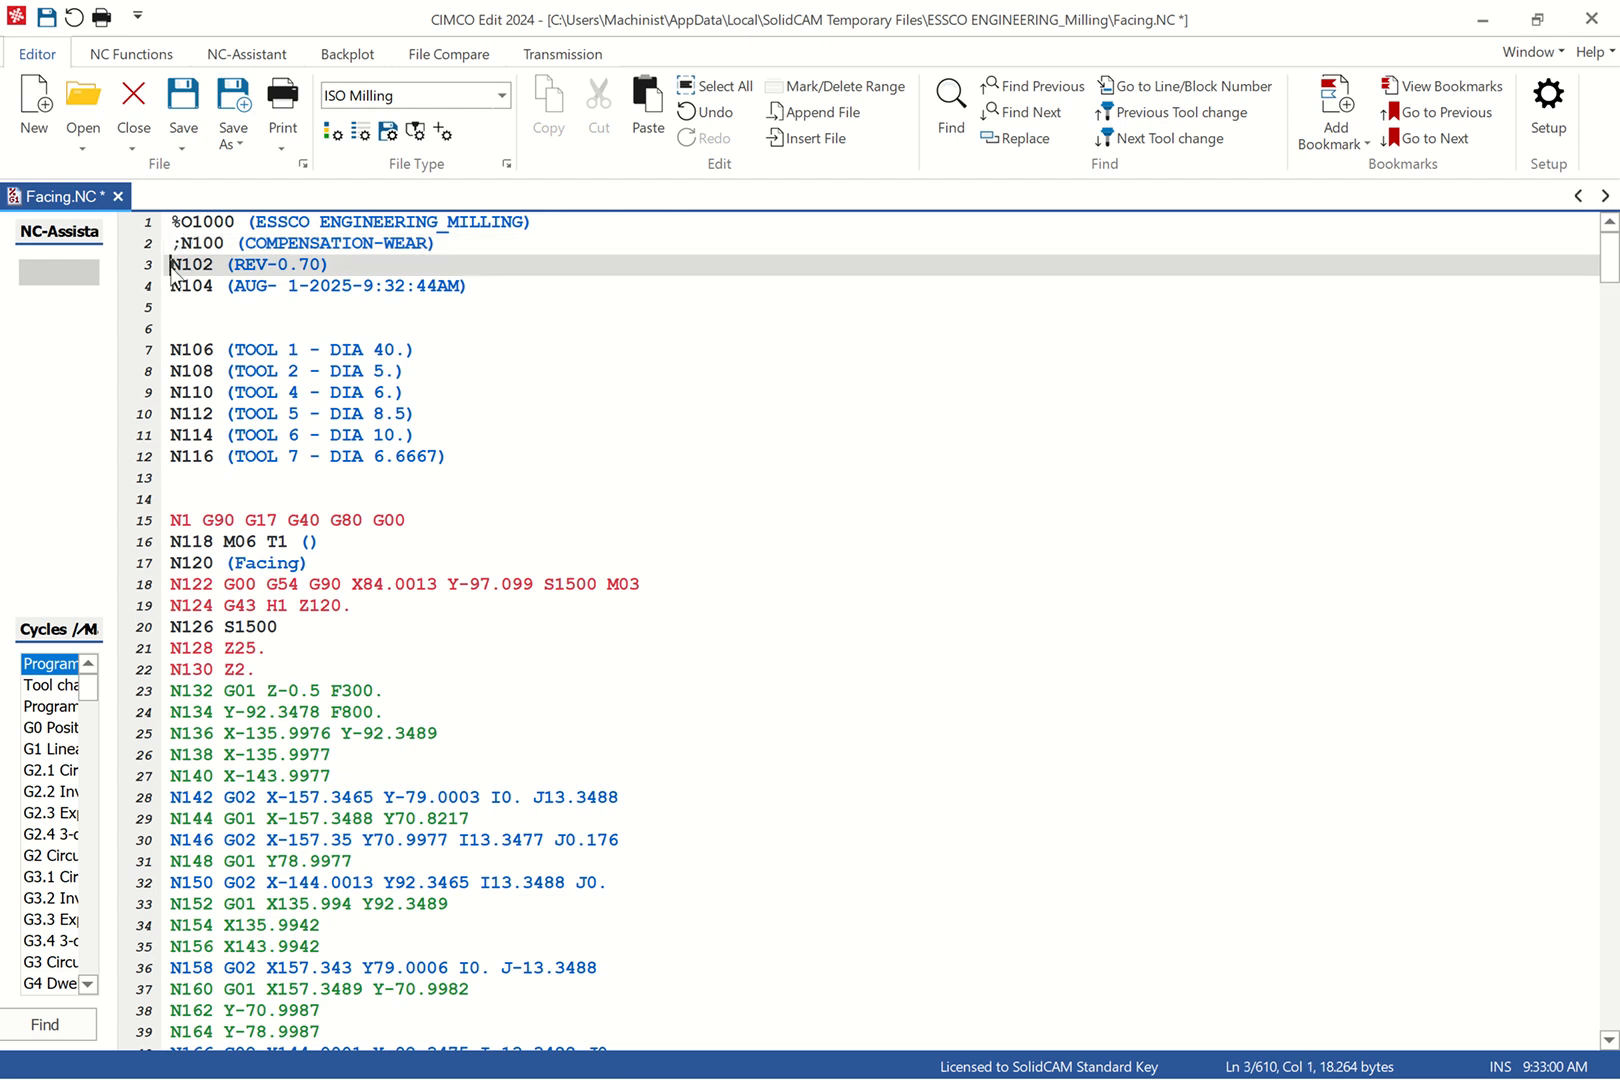
{"action": "type", "text": ";"}
{"action": "left_click", "coordinate": [172, 288]}
{"action": "type", "text": ";"}
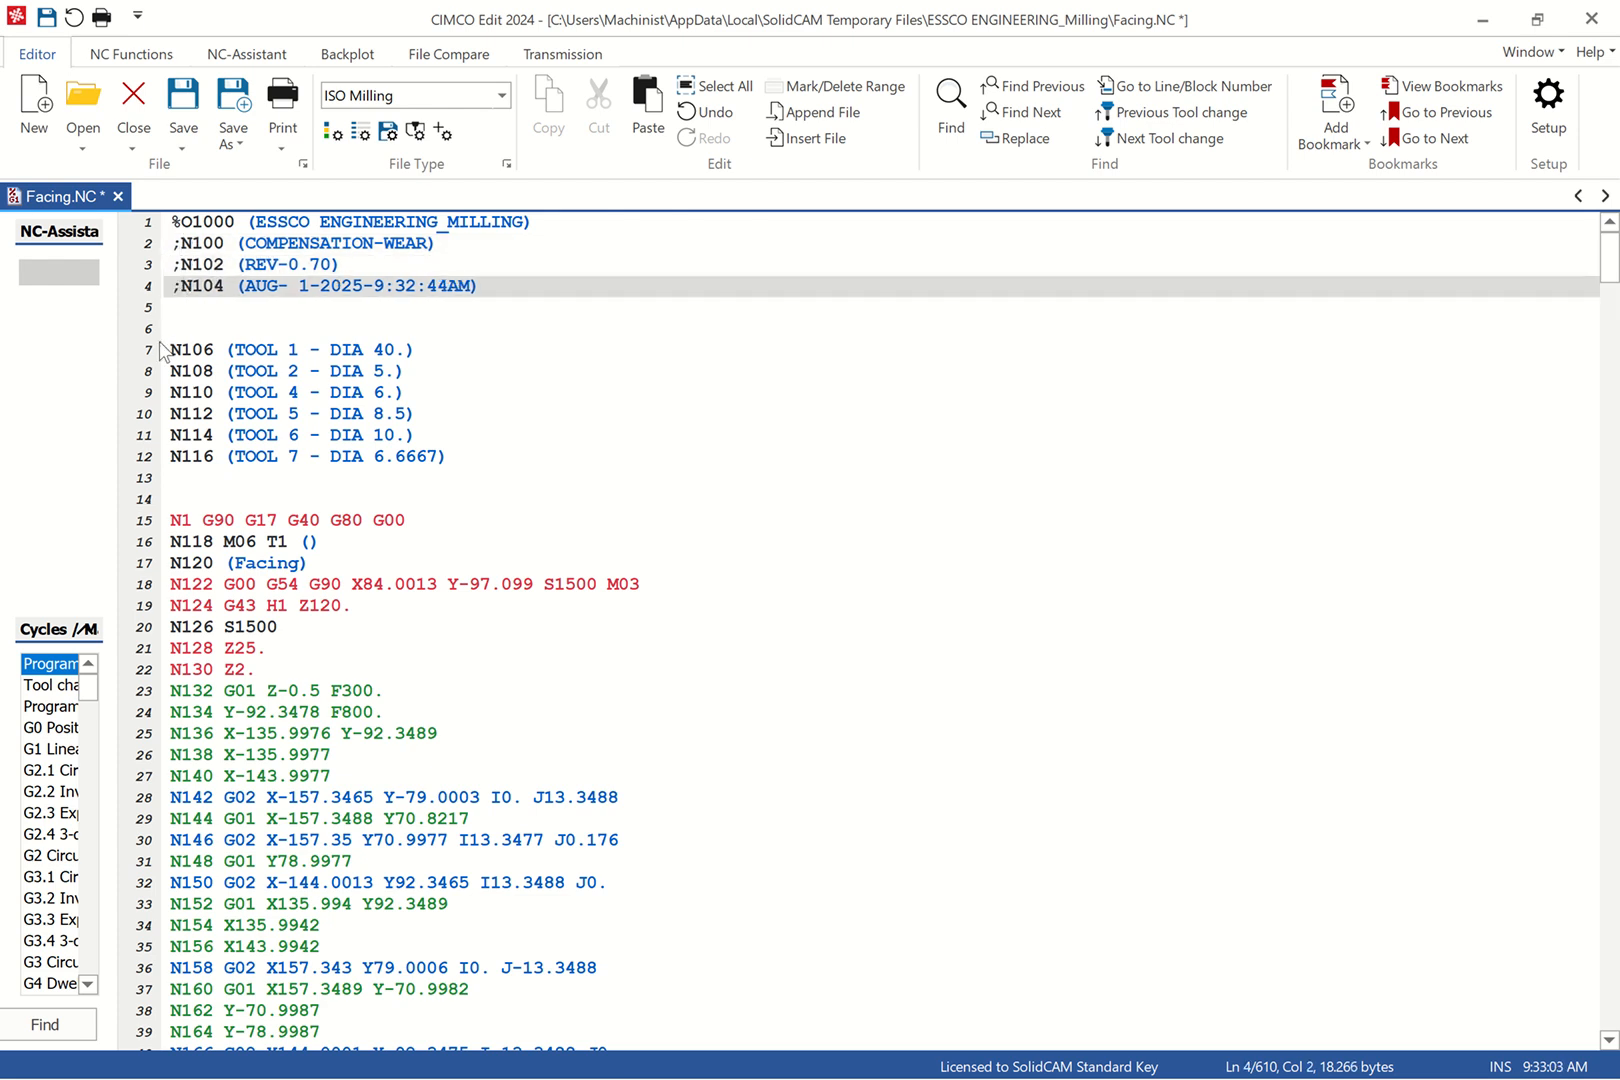
Put a semicolon before each tool list line from N106 to N116 in the G-code program
{"action": "left_click", "coordinate": [162, 350]}
{"action": "type", "text": ";"}
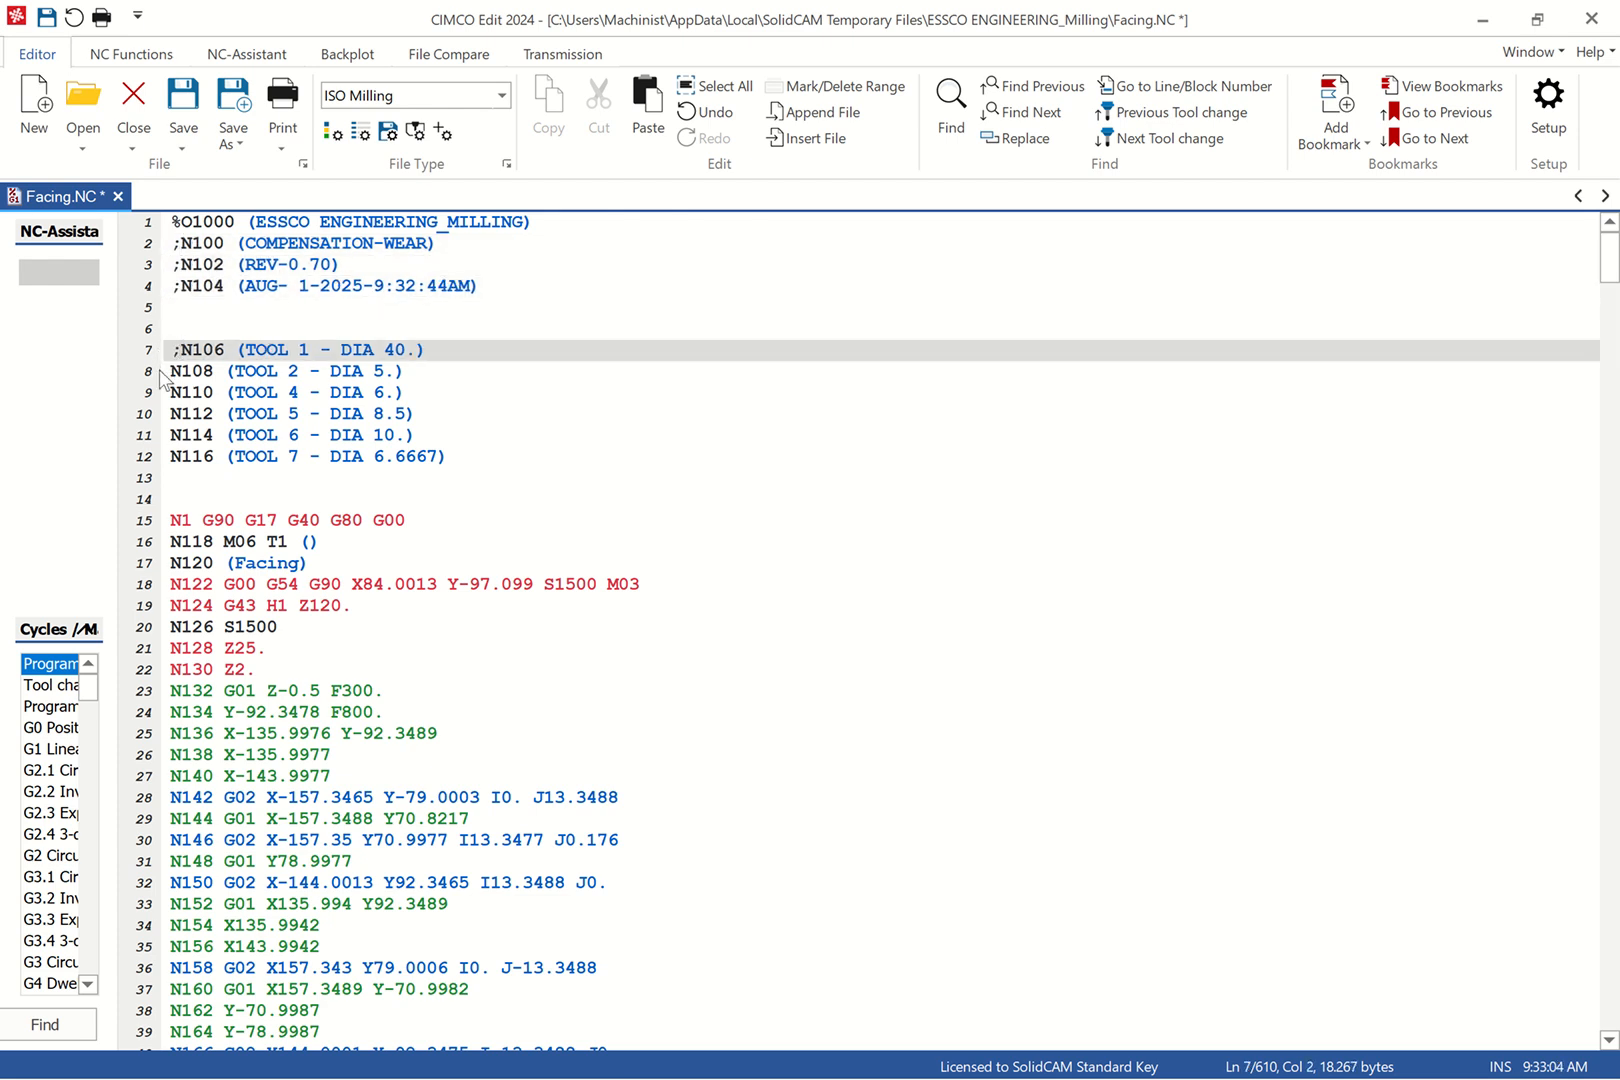
{"action": "left_click", "coordinate": [161, 372]}
{"action": "type", "text": ";"}
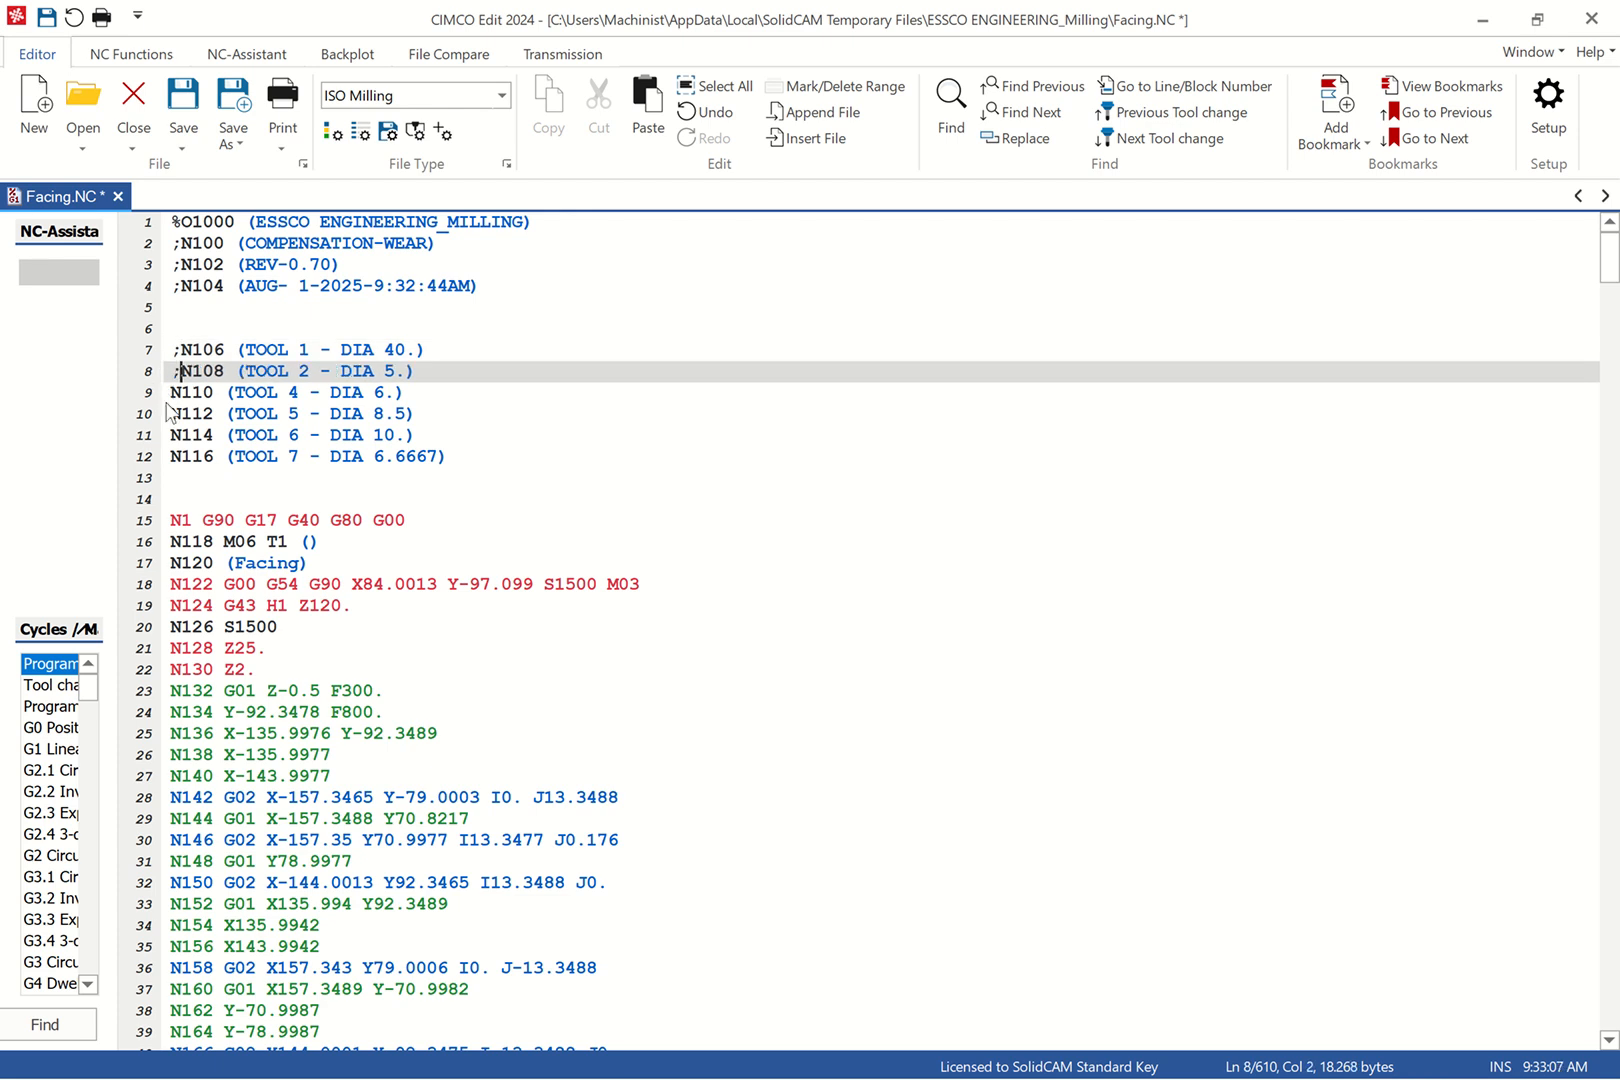
{"action": "left_click", "coordinate": [163, 393]}
{"action": "type", "text": ";"}
{"action": "left_click", "coordinate": [163, 414]}
{"action": "type", "text": ";"}
{"action": "left_click", "coordinate": [163, 435]}
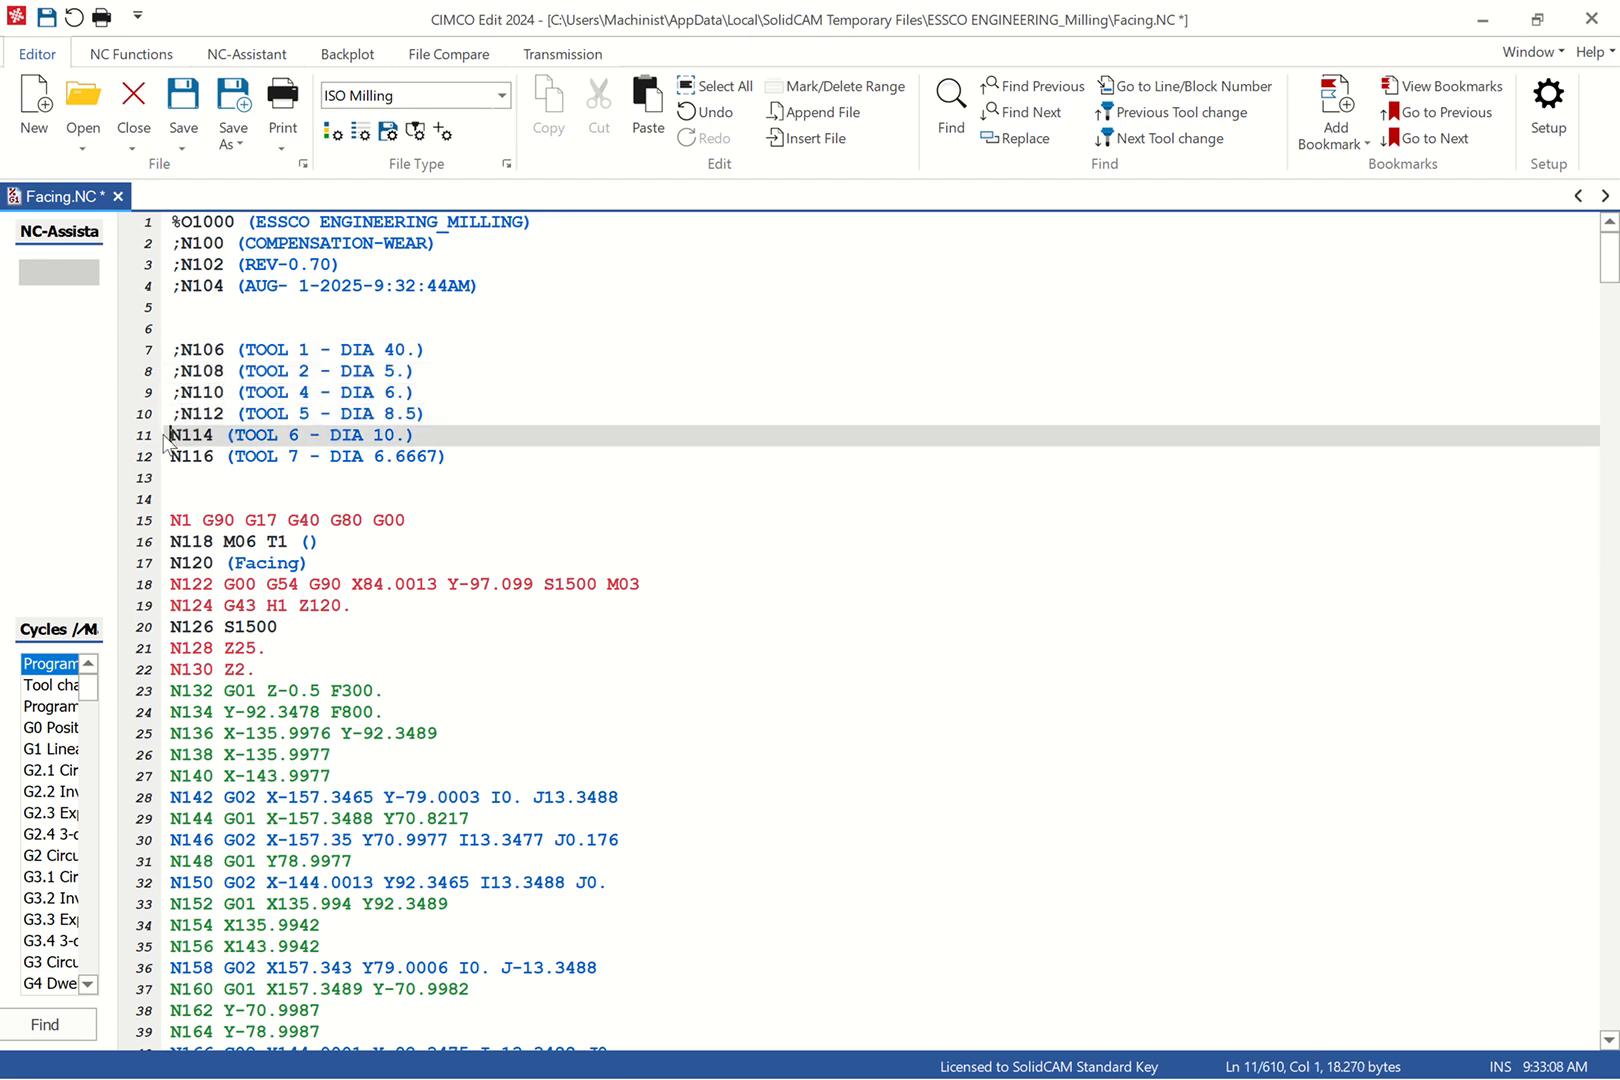
{"action": "type", "text": ";"}
{"action": "left_click", "coordinate": [164, 456]}
{"action": "type", "text": ";"}
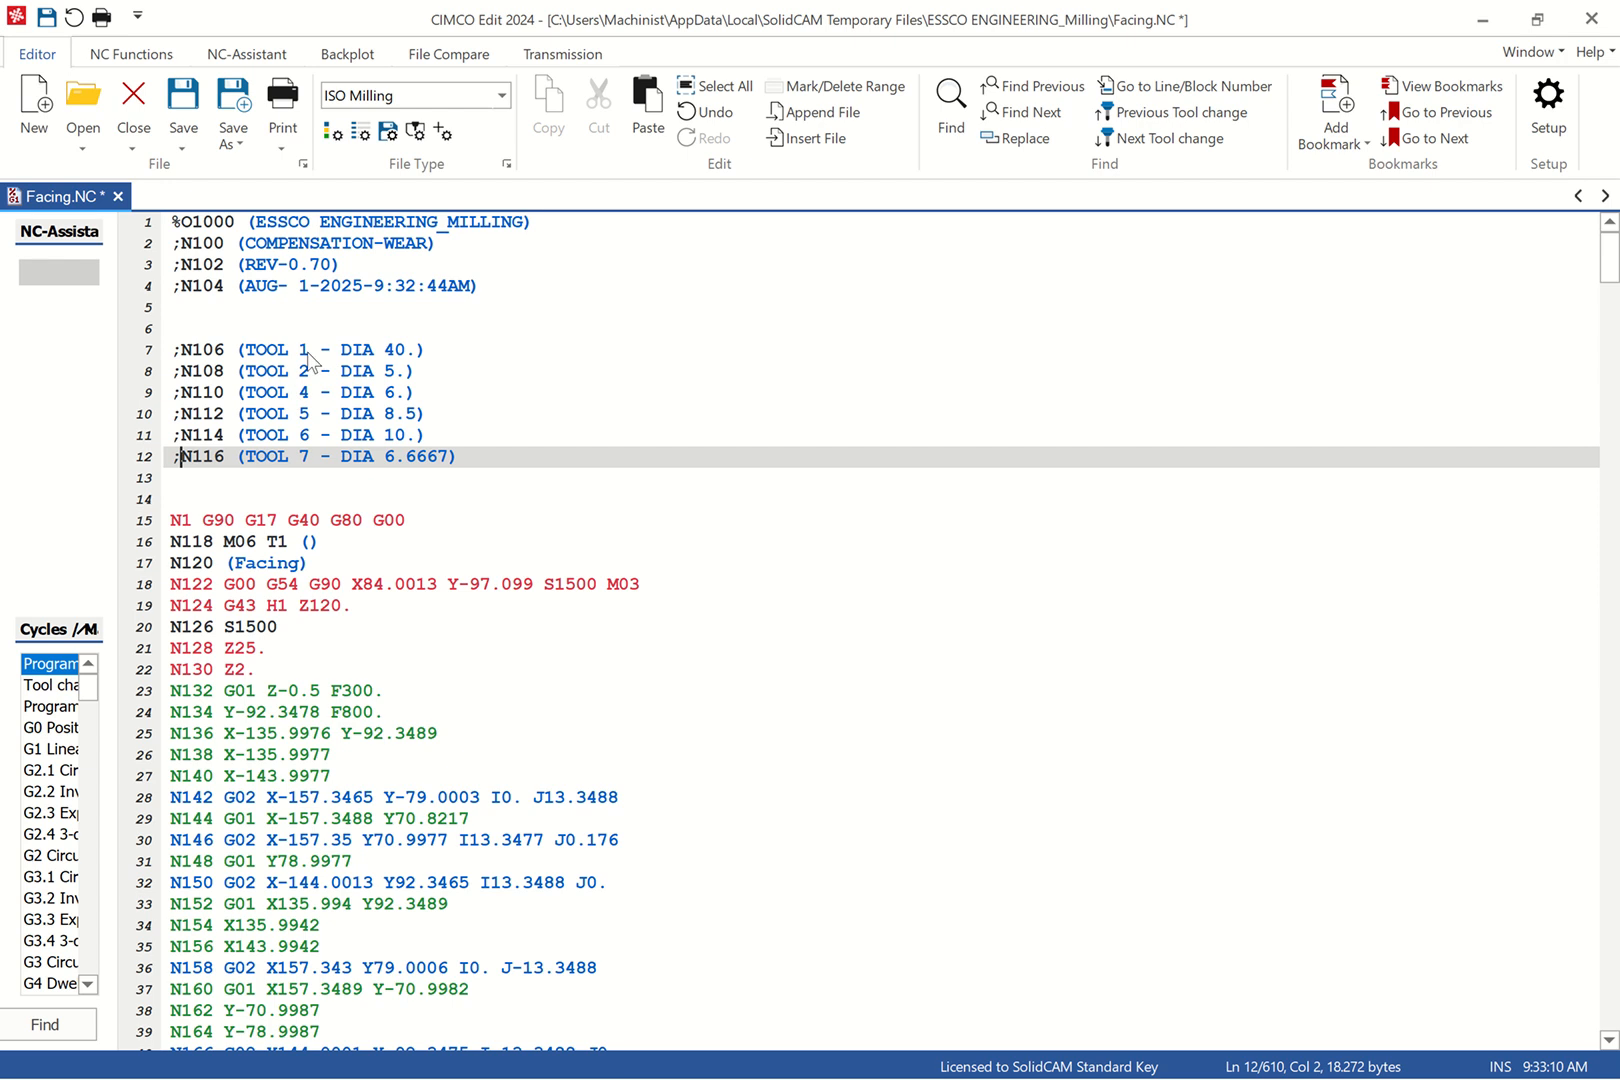
Review the tool numbers and diameters in the tool list lines N106 to N116
{"action": "left_click", "coordinate": [310, 352]}
{"action": "left_click", "coordinate": [373, 374]}
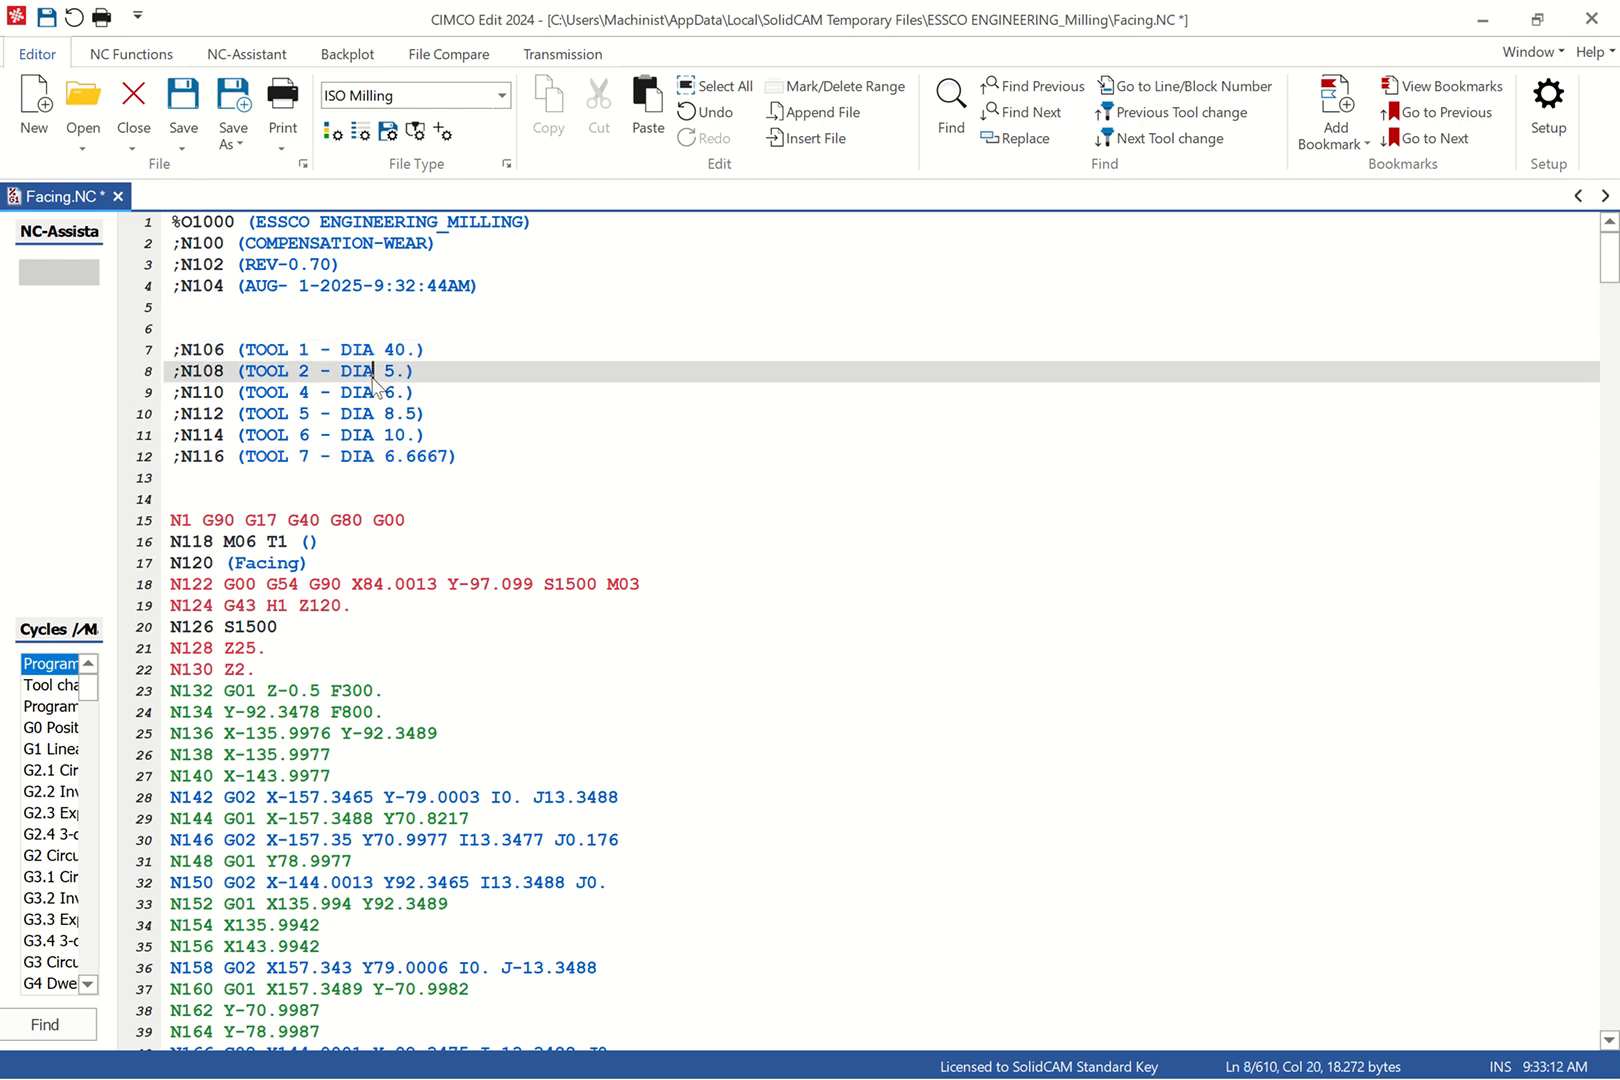
{"action": "left_click", "coordinate": [355, 396]}
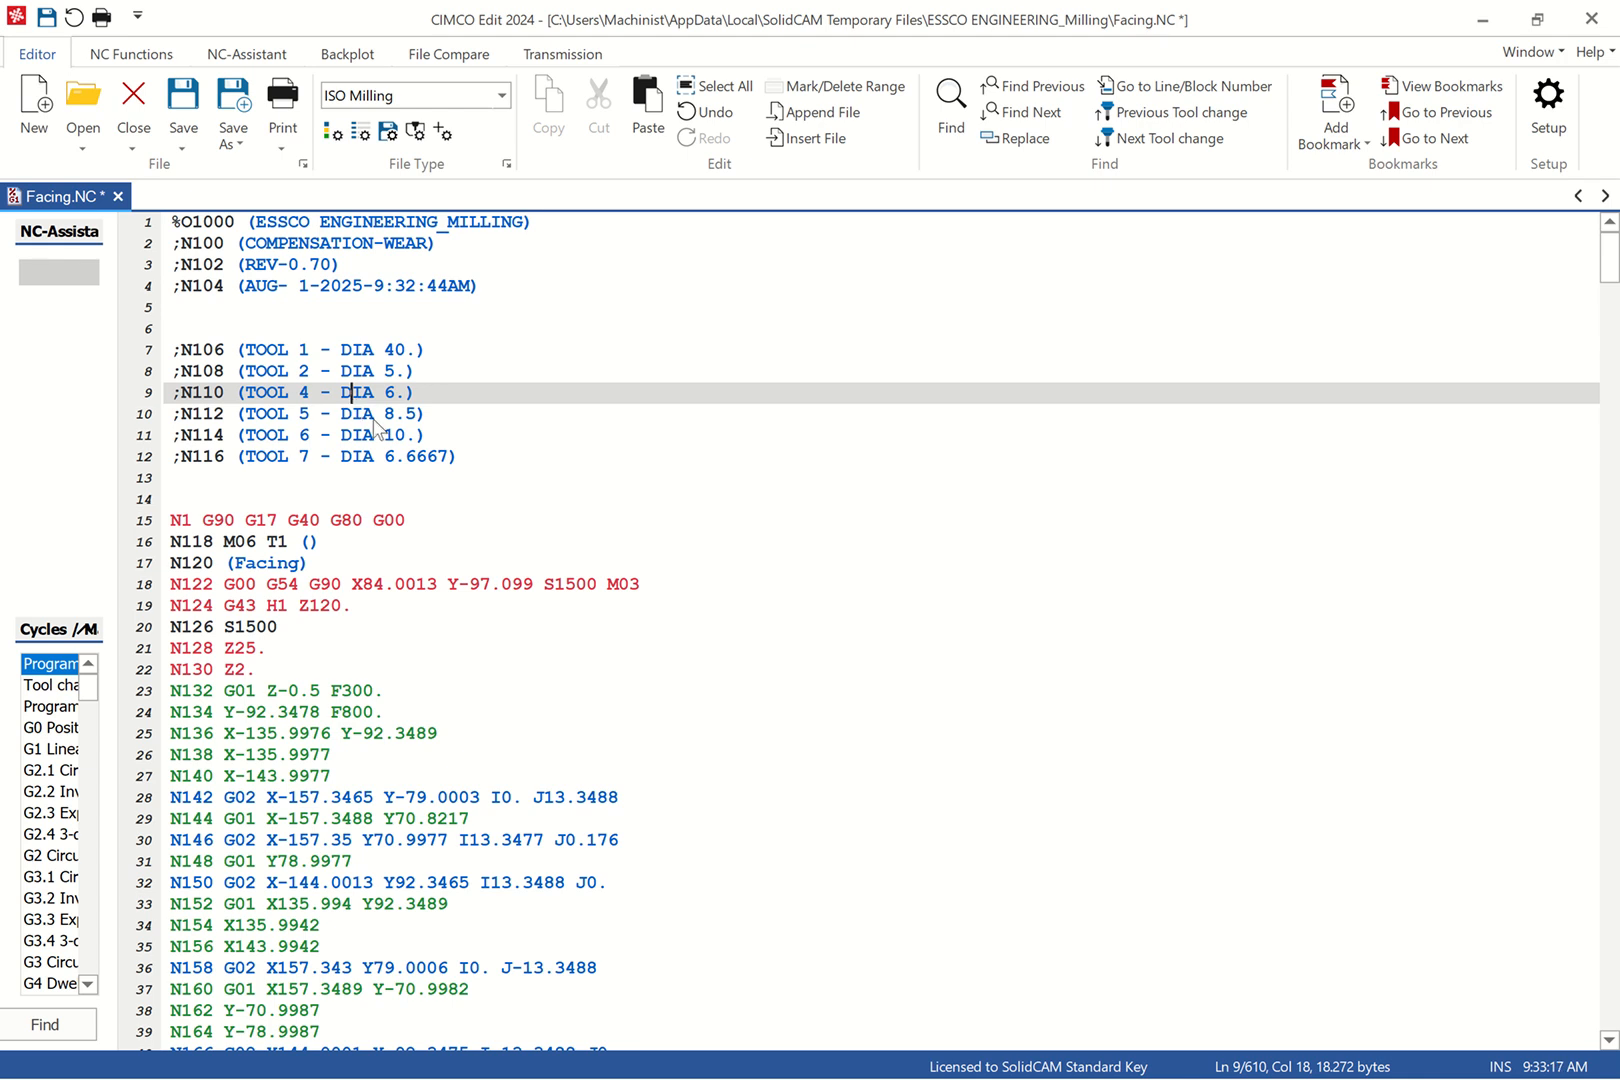
{"action": "left_click", "coordinate": [374, 416]}
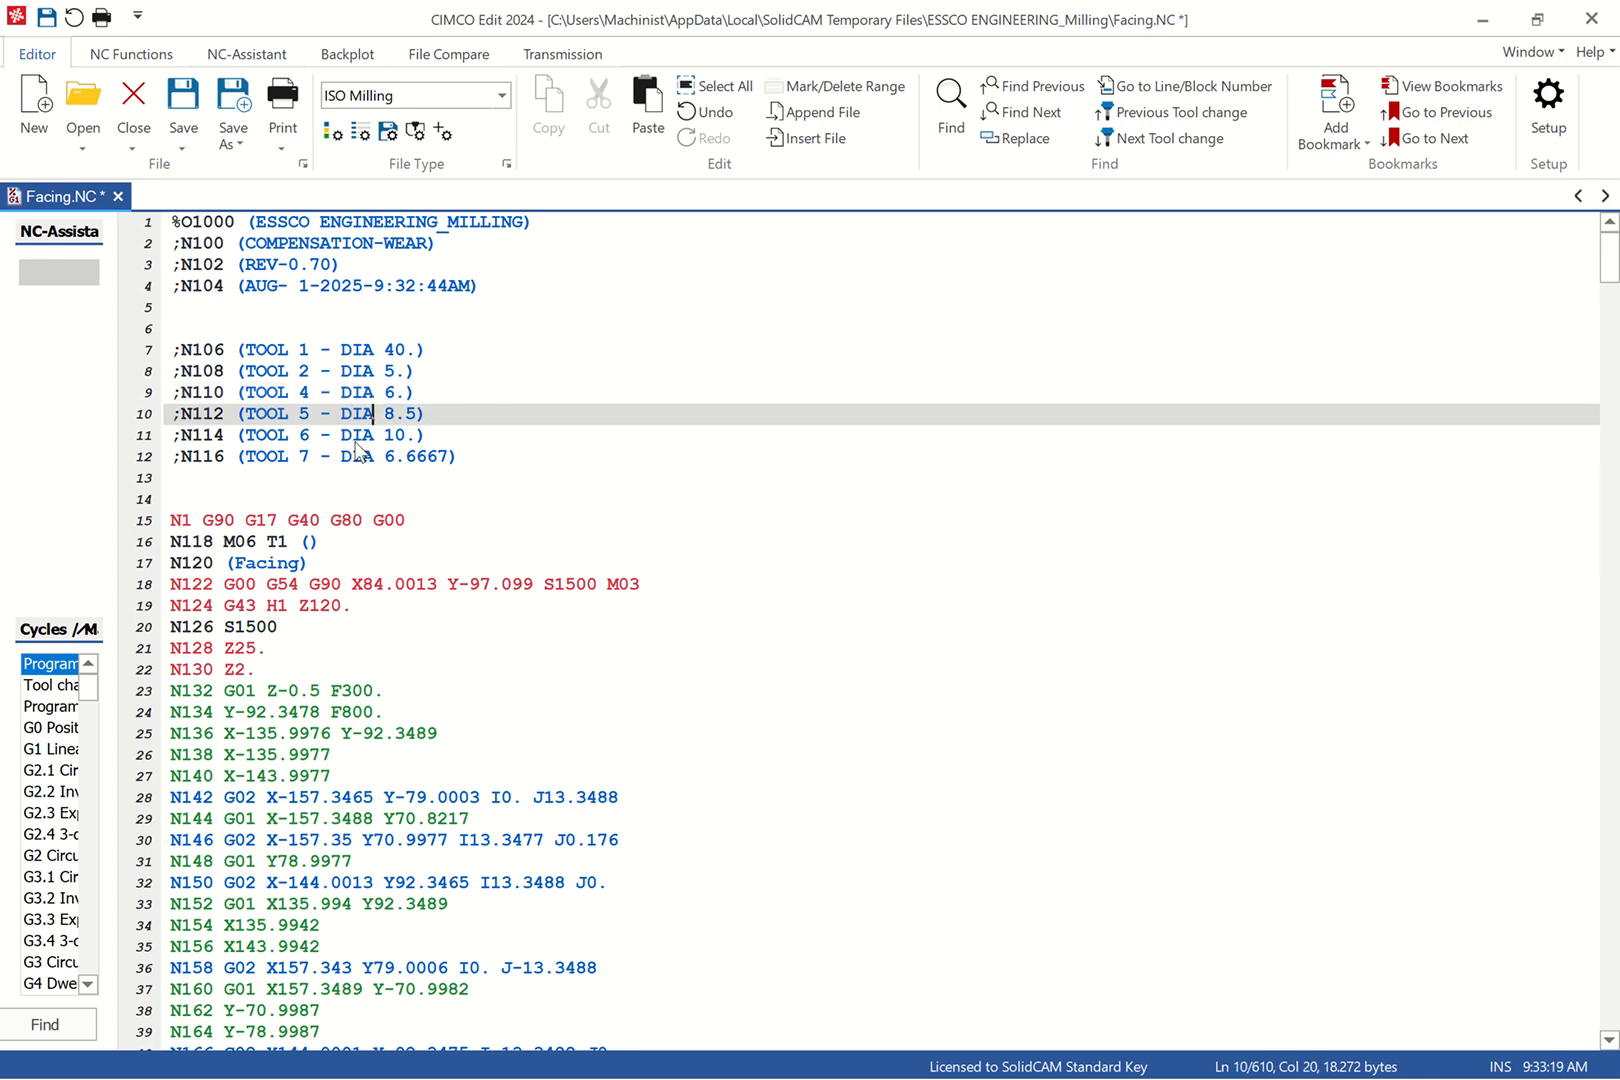
{"action": "left_click", "coordinate": [354, 437]}
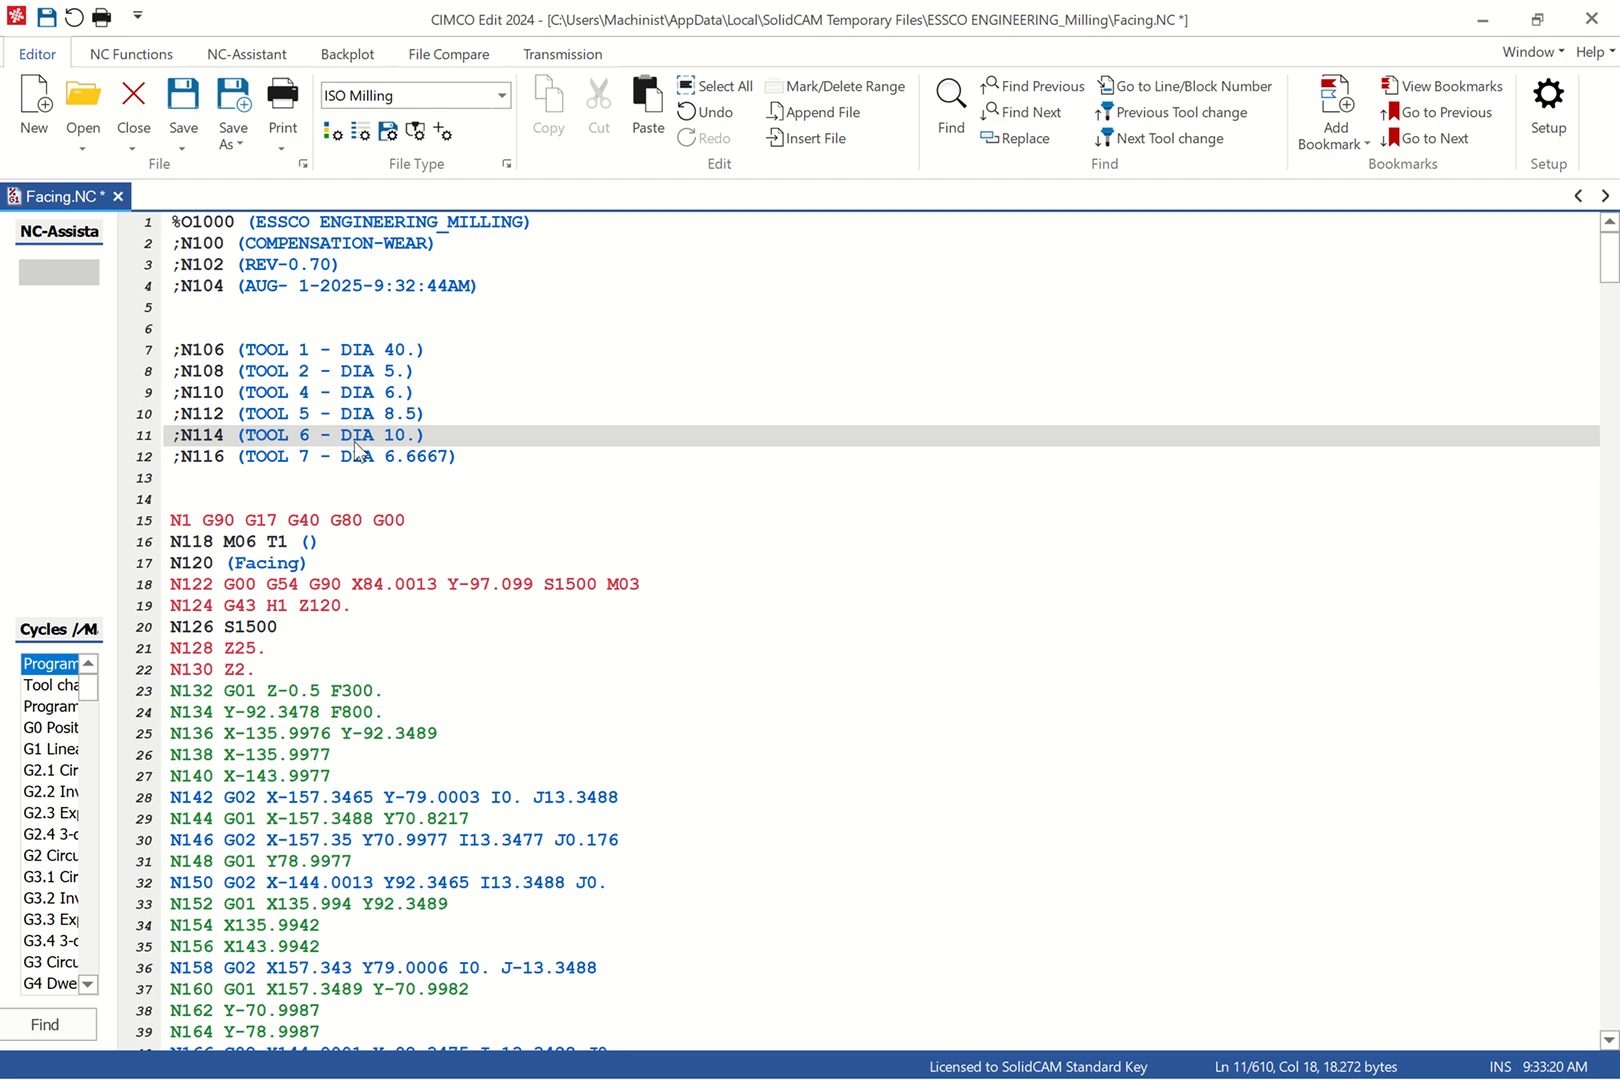
{"action": "left_click", "coordinate": [341, 457]}
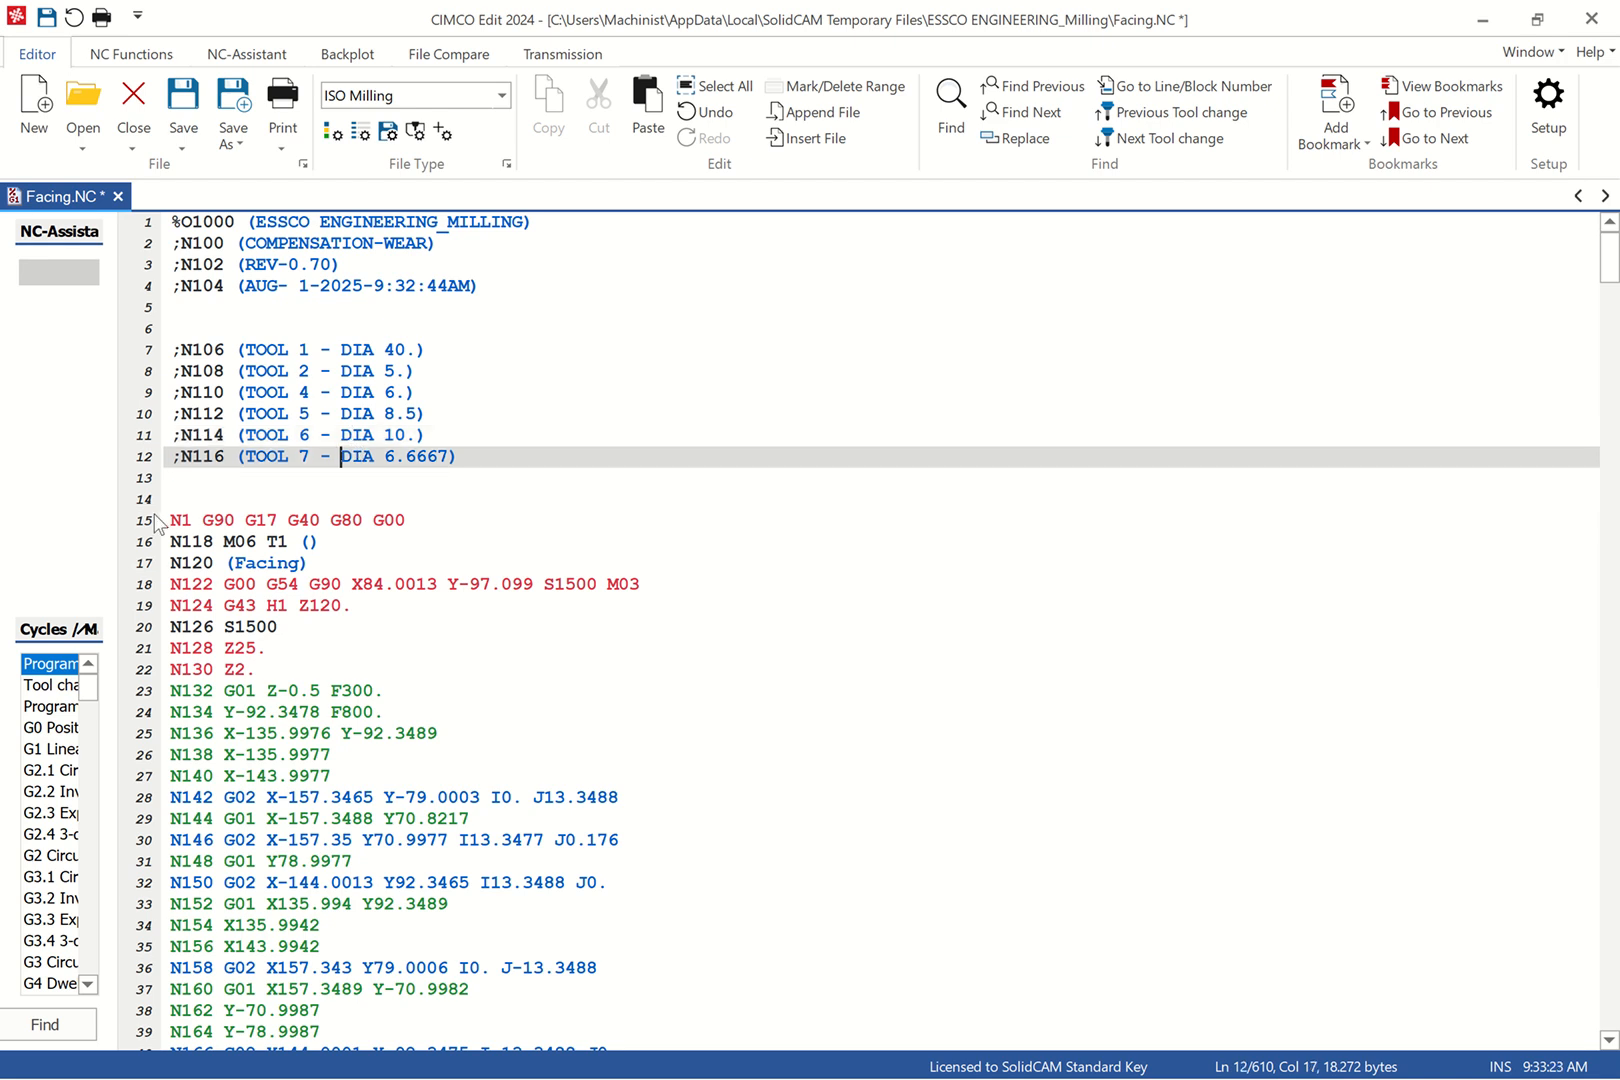
Remove the empty parentheses after T1 in line N118 and put a semicolon before the N120 Facing line
{"action": "left_click", "coordinate": [336, 545]}
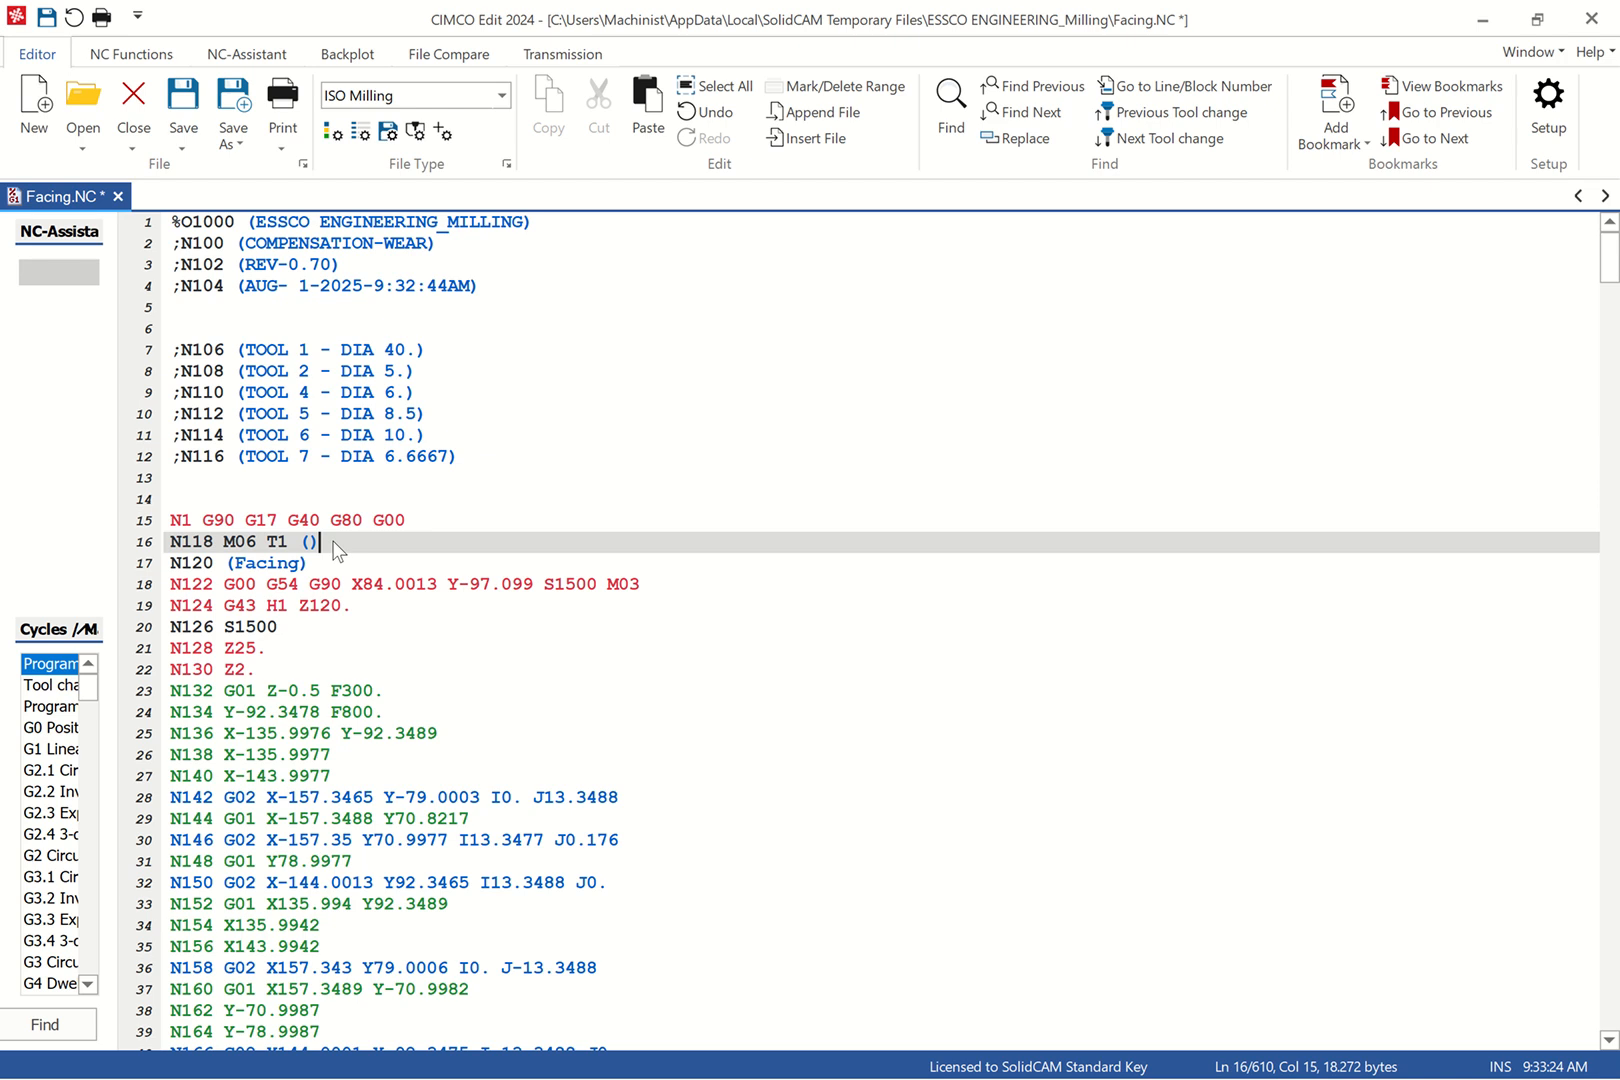
{"action": "key", "text": "BackSpace"}
{"action": "key", "text": "BackSpace"}
{"action": "key", "text": "BackSpace"}
{"action": "left_click", "coordinate": [172, 566]}
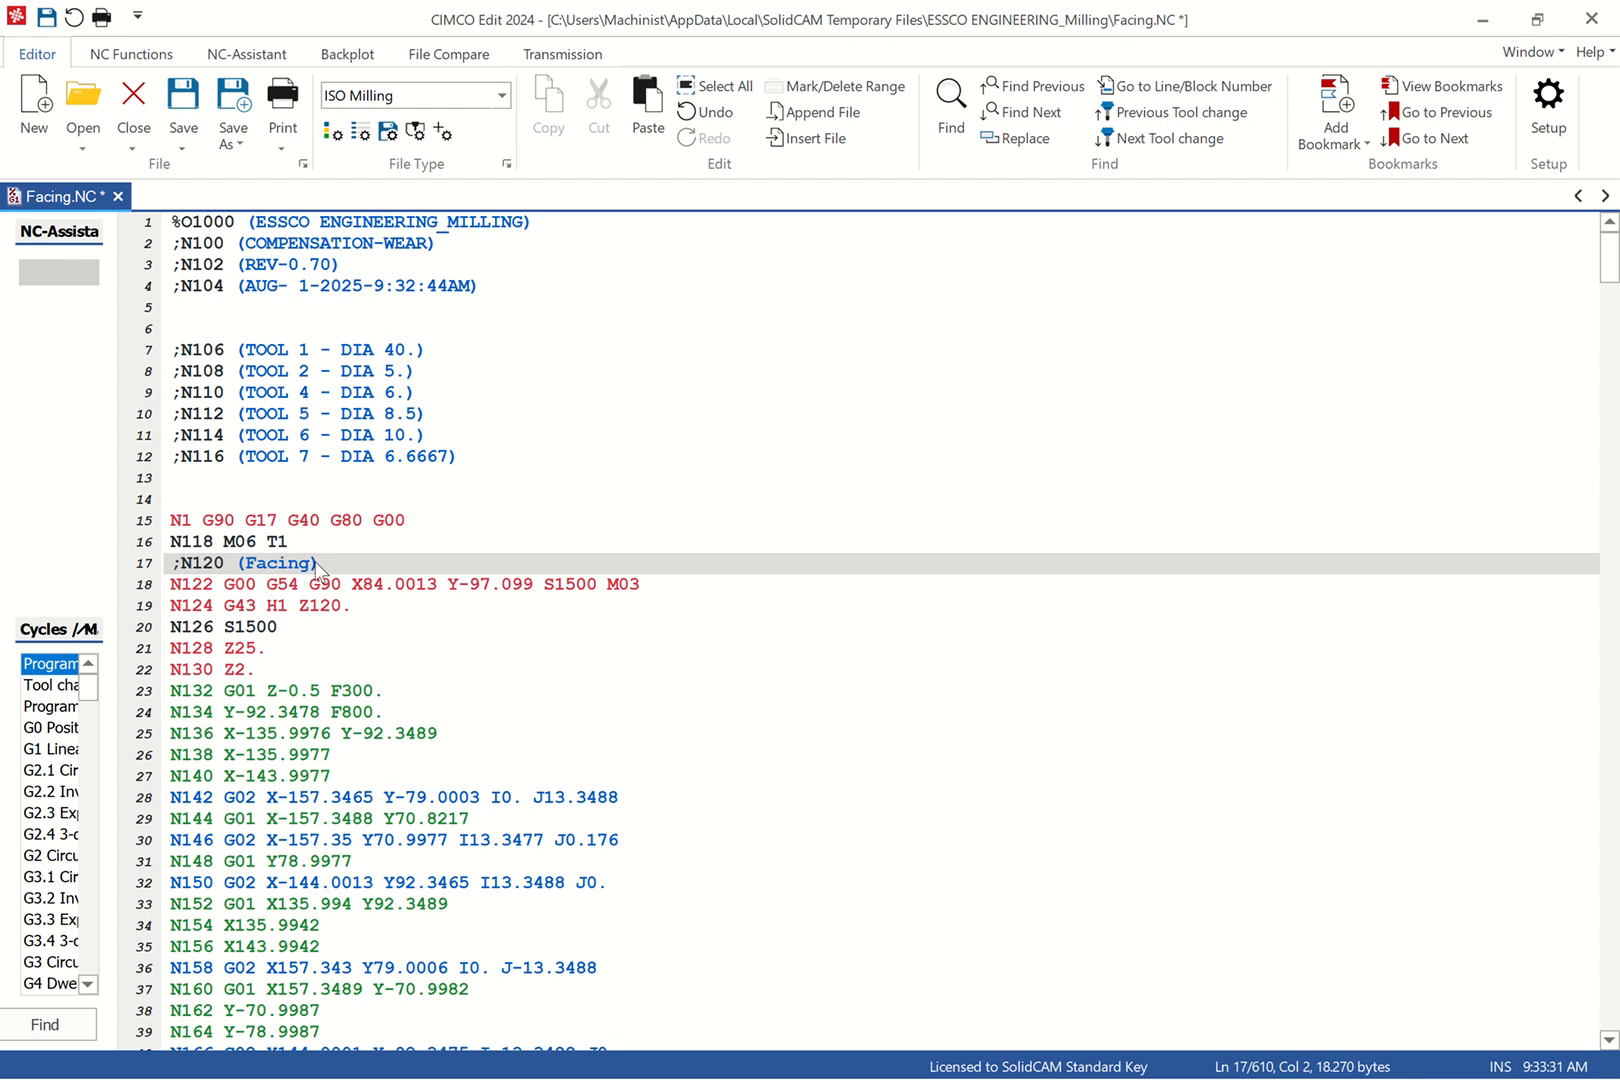
{"action": "type", "text": ";"}
{"action": "key", "text": "Left"}
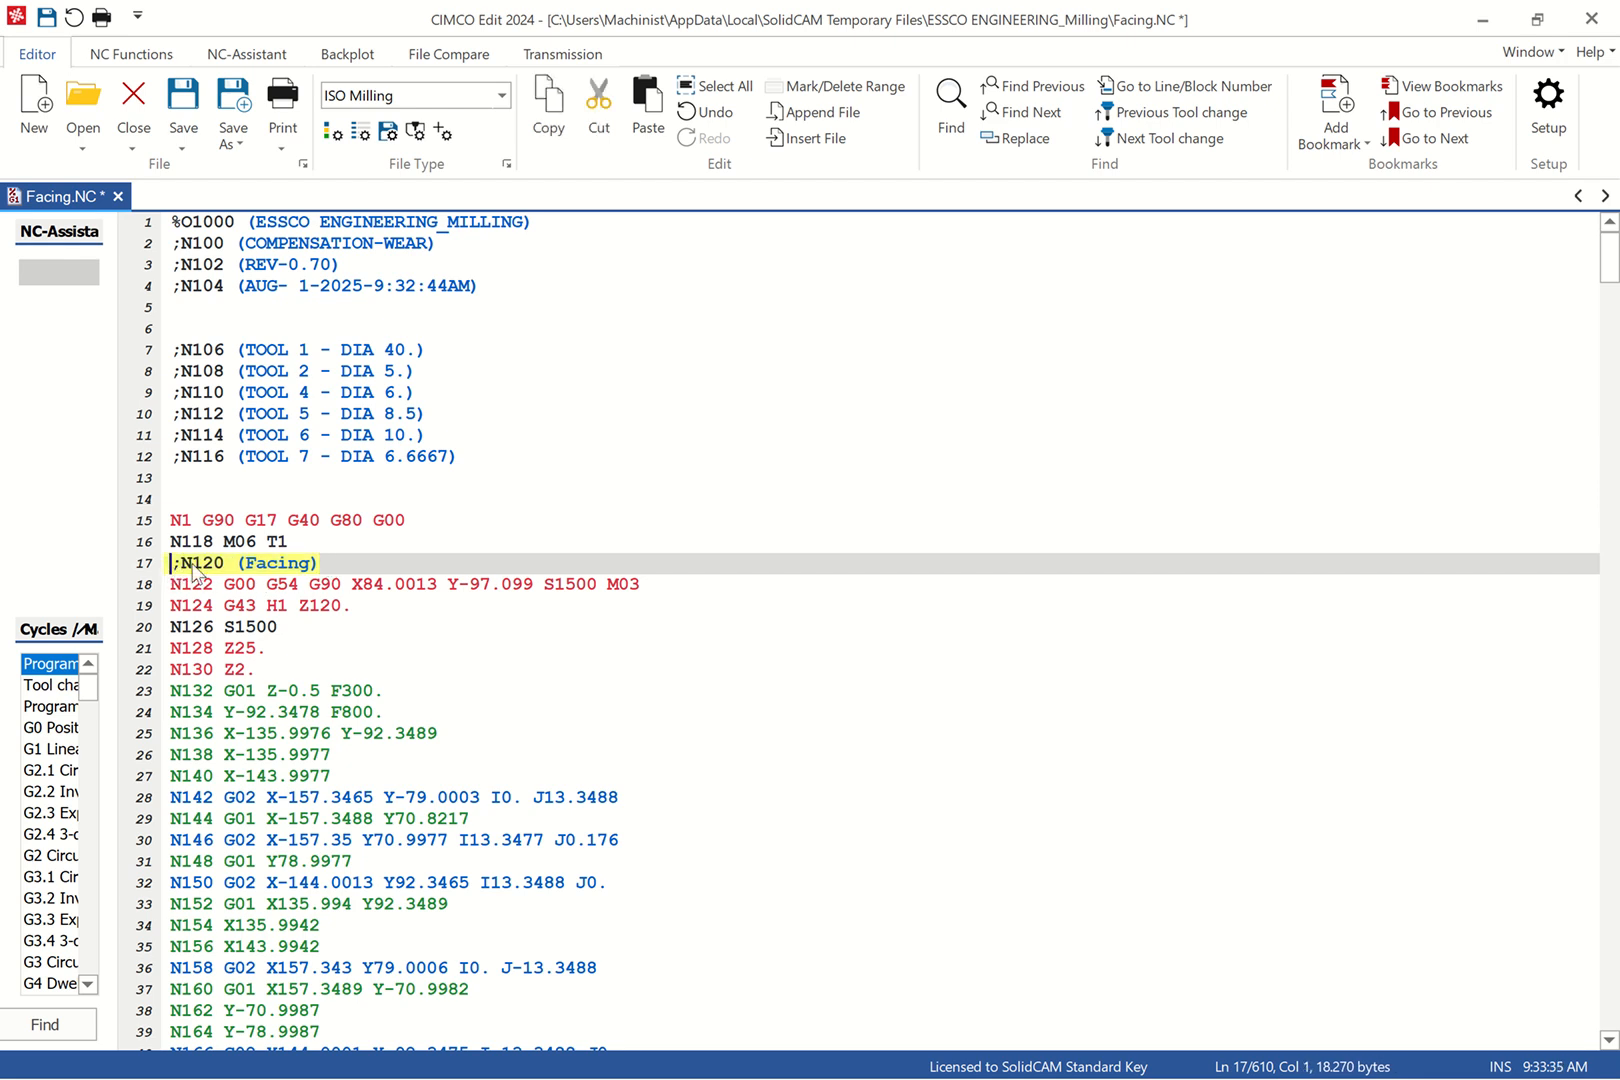
Insert the line N125 G00 Z120 after N124 and put a semicolon before the N124 G43 line
{"action": "scroll", "coordinate": [268, 565], "scroll_direction": "down", "scroll_amount": 3}
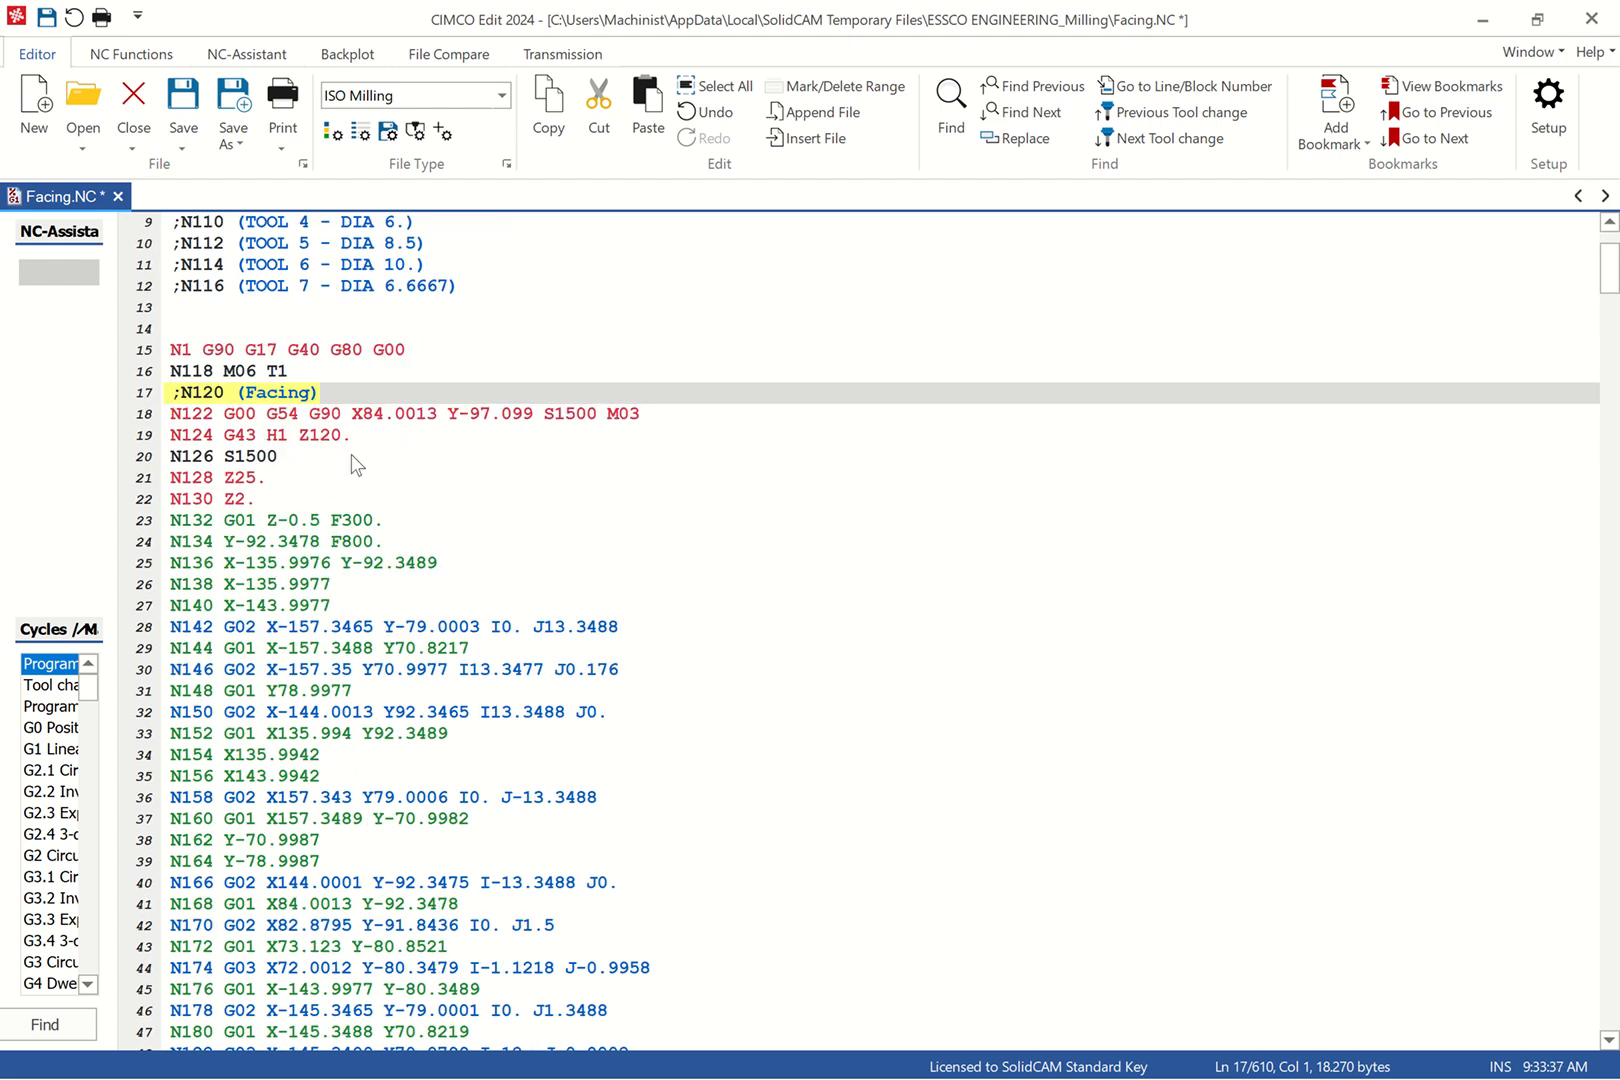
{"action": "left_click", "coordinate": [381, 435]}
{"action": "key", "text": "Return"}
{"action": "type", "text": "N125 G"}
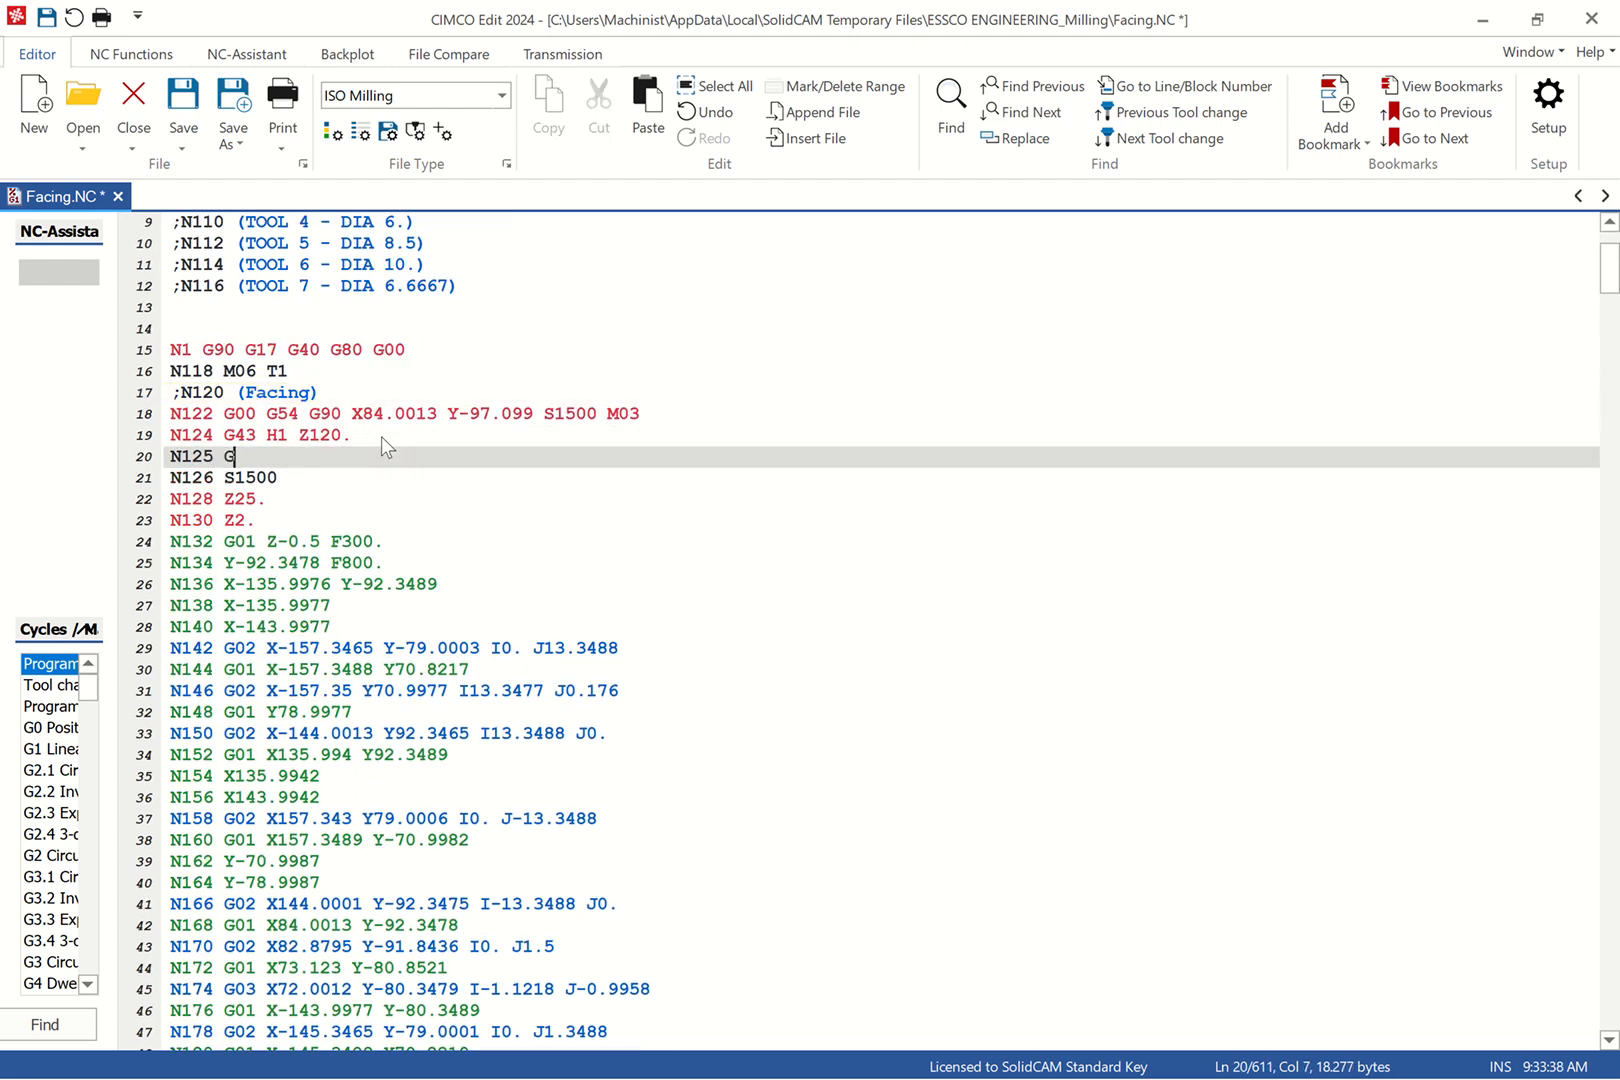
{"action": "type", "text": "00 Z120"}
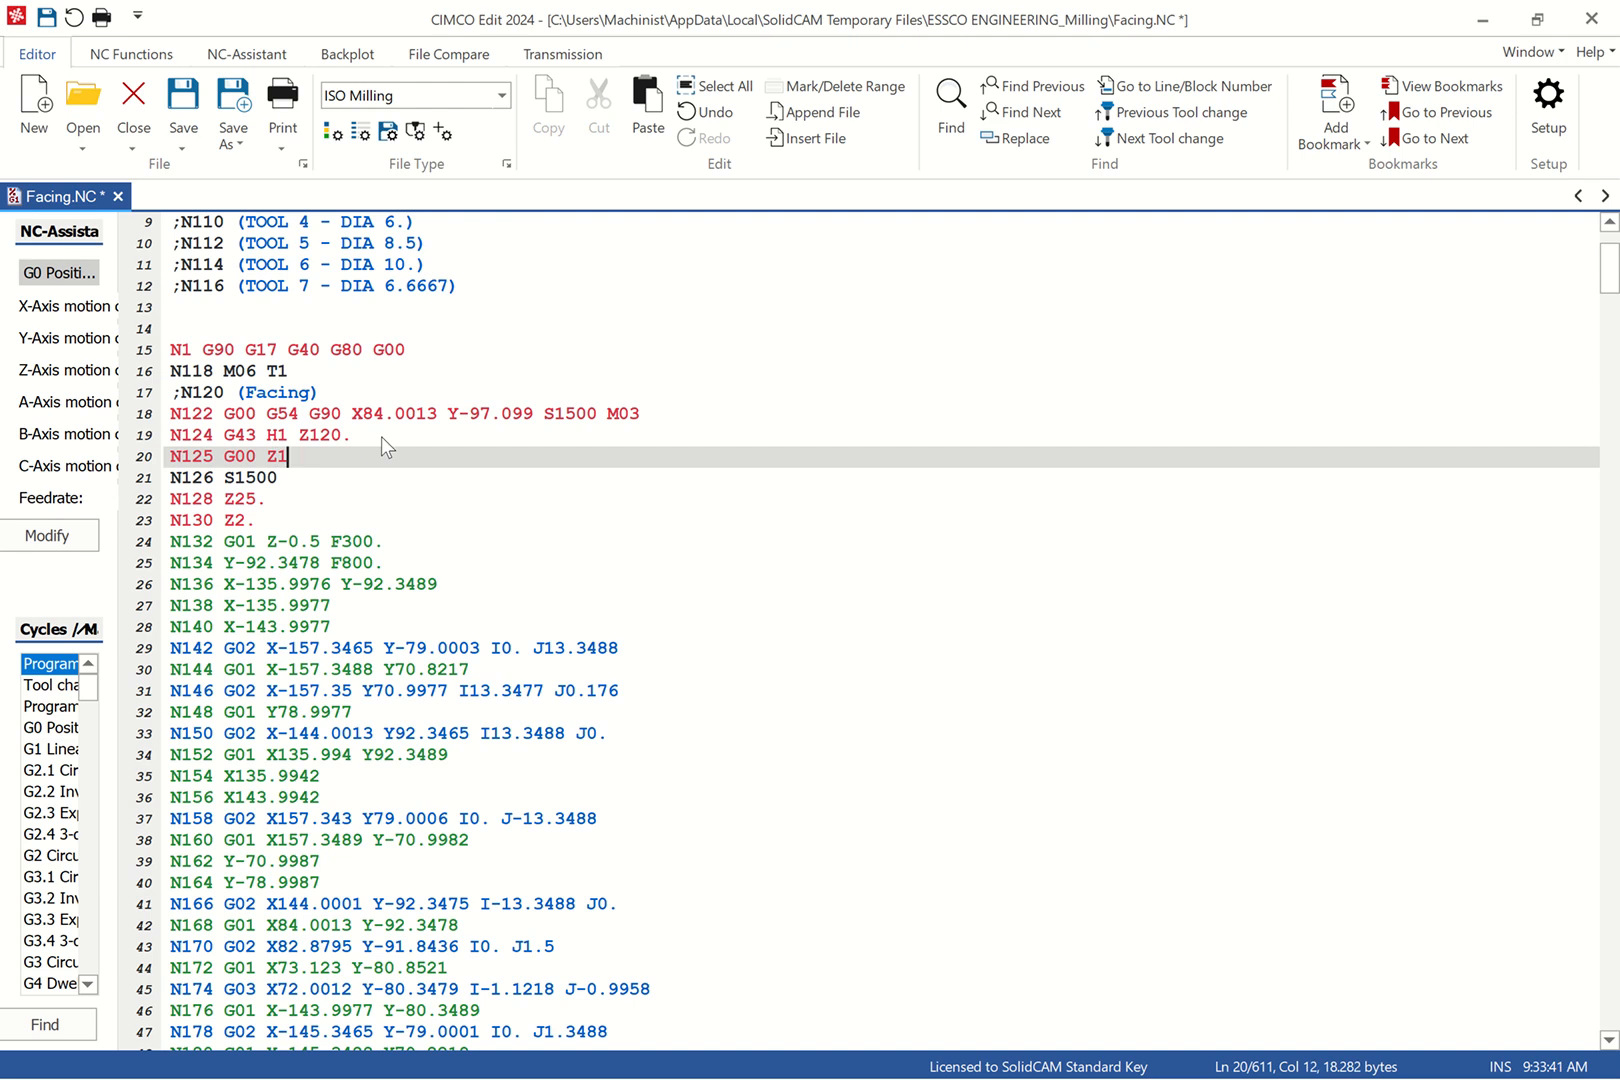
{"action": "left_click", "coordinate": [170, 435]}
{"action": "type", "text": ";"}
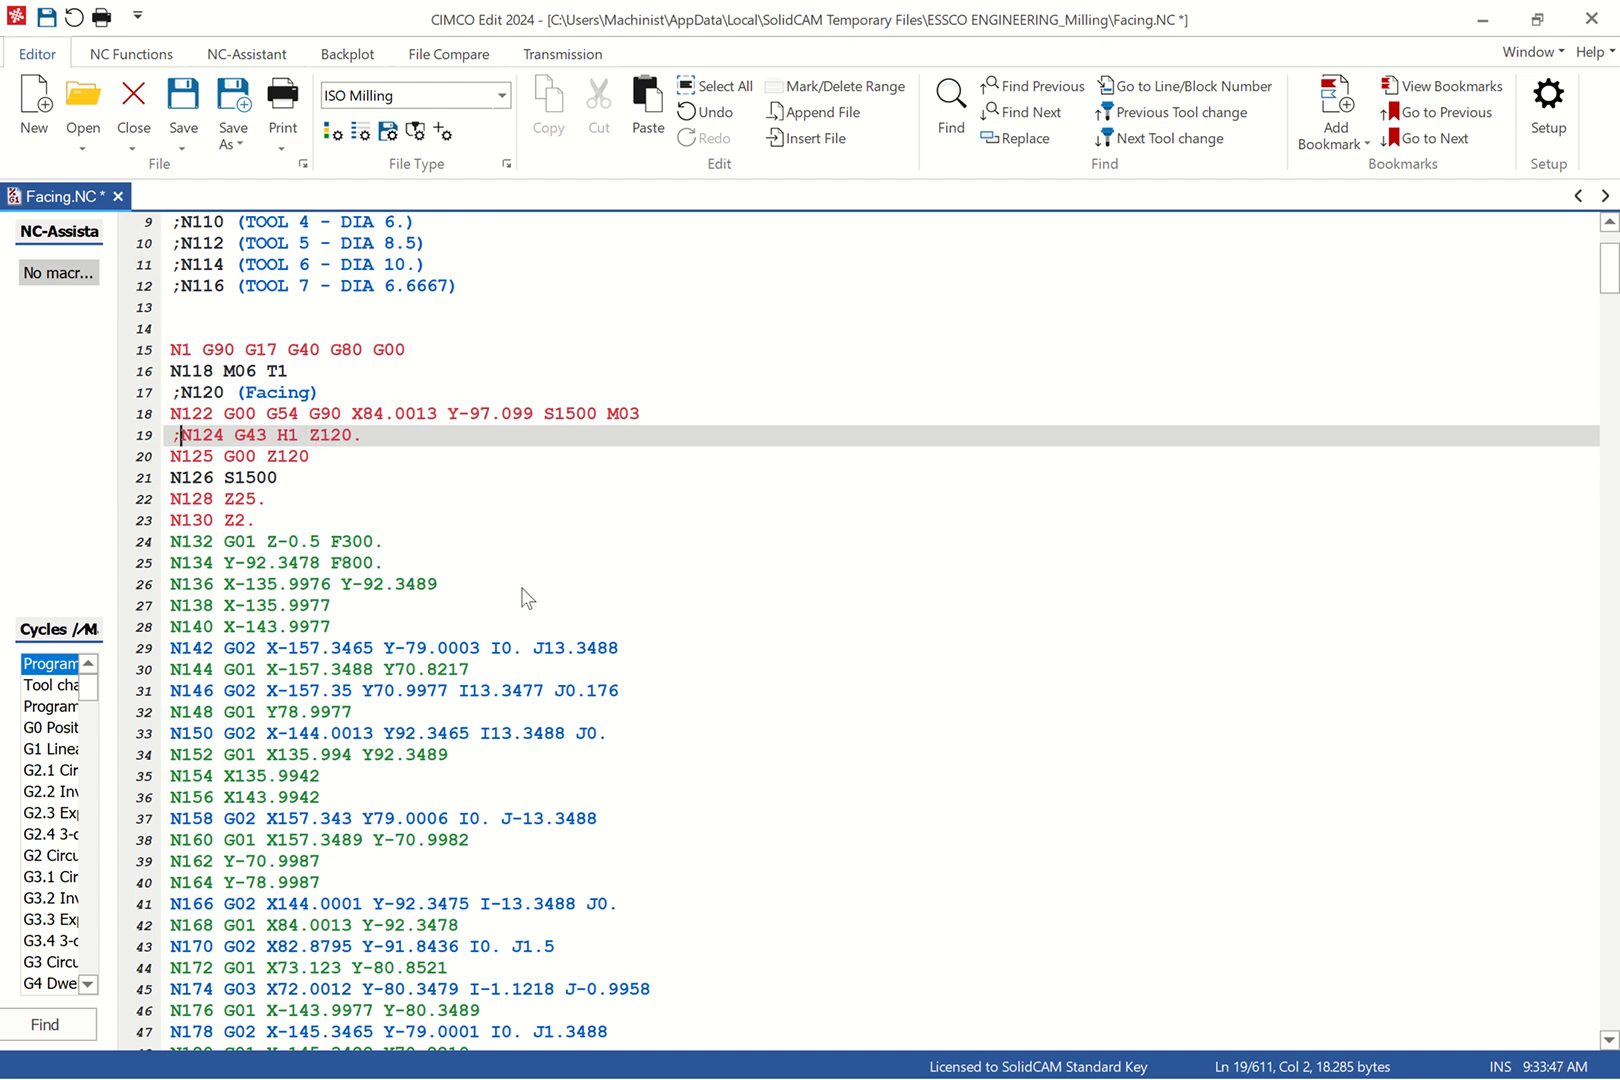
Examine the Z levels of the facing passes down to the closing M05 and M01 lines at N832 and N834
{"action": "scroll", "coordinate": [538, 606], "scroll_direction": "down", "scroll_amount": 20}
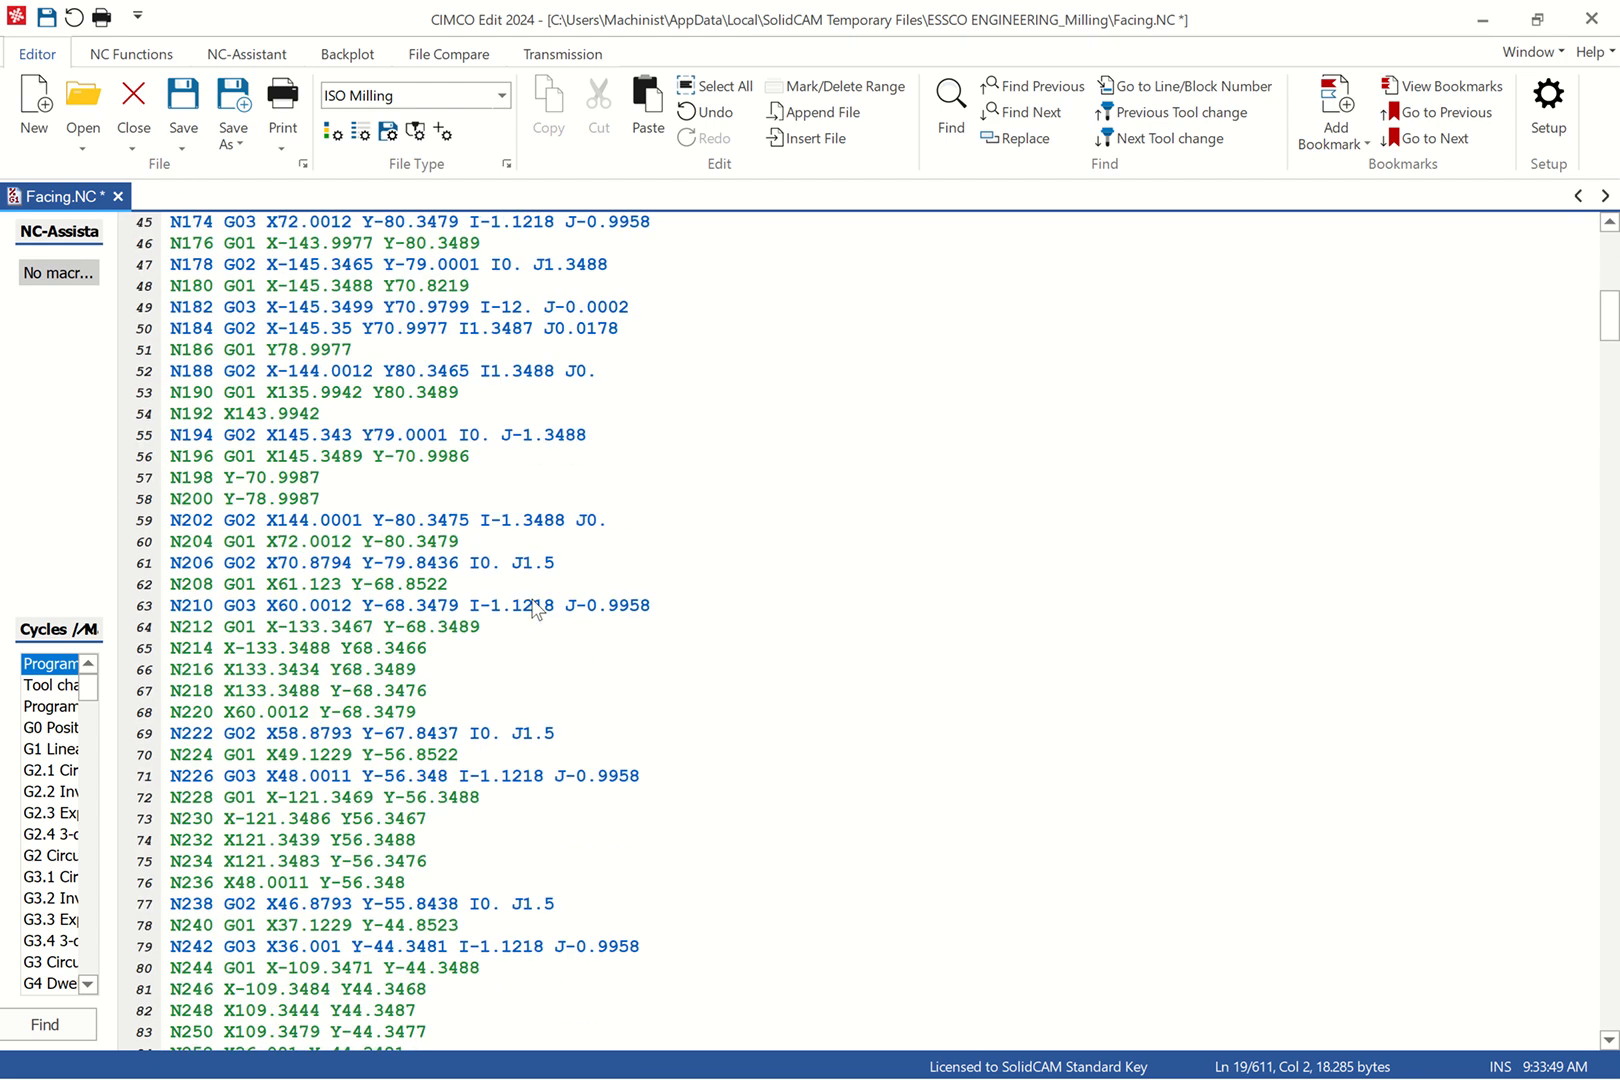
{"action": "scroll", "coordinate": [536, 614], "scroll_direction": "down", "scroll_amount": 8}
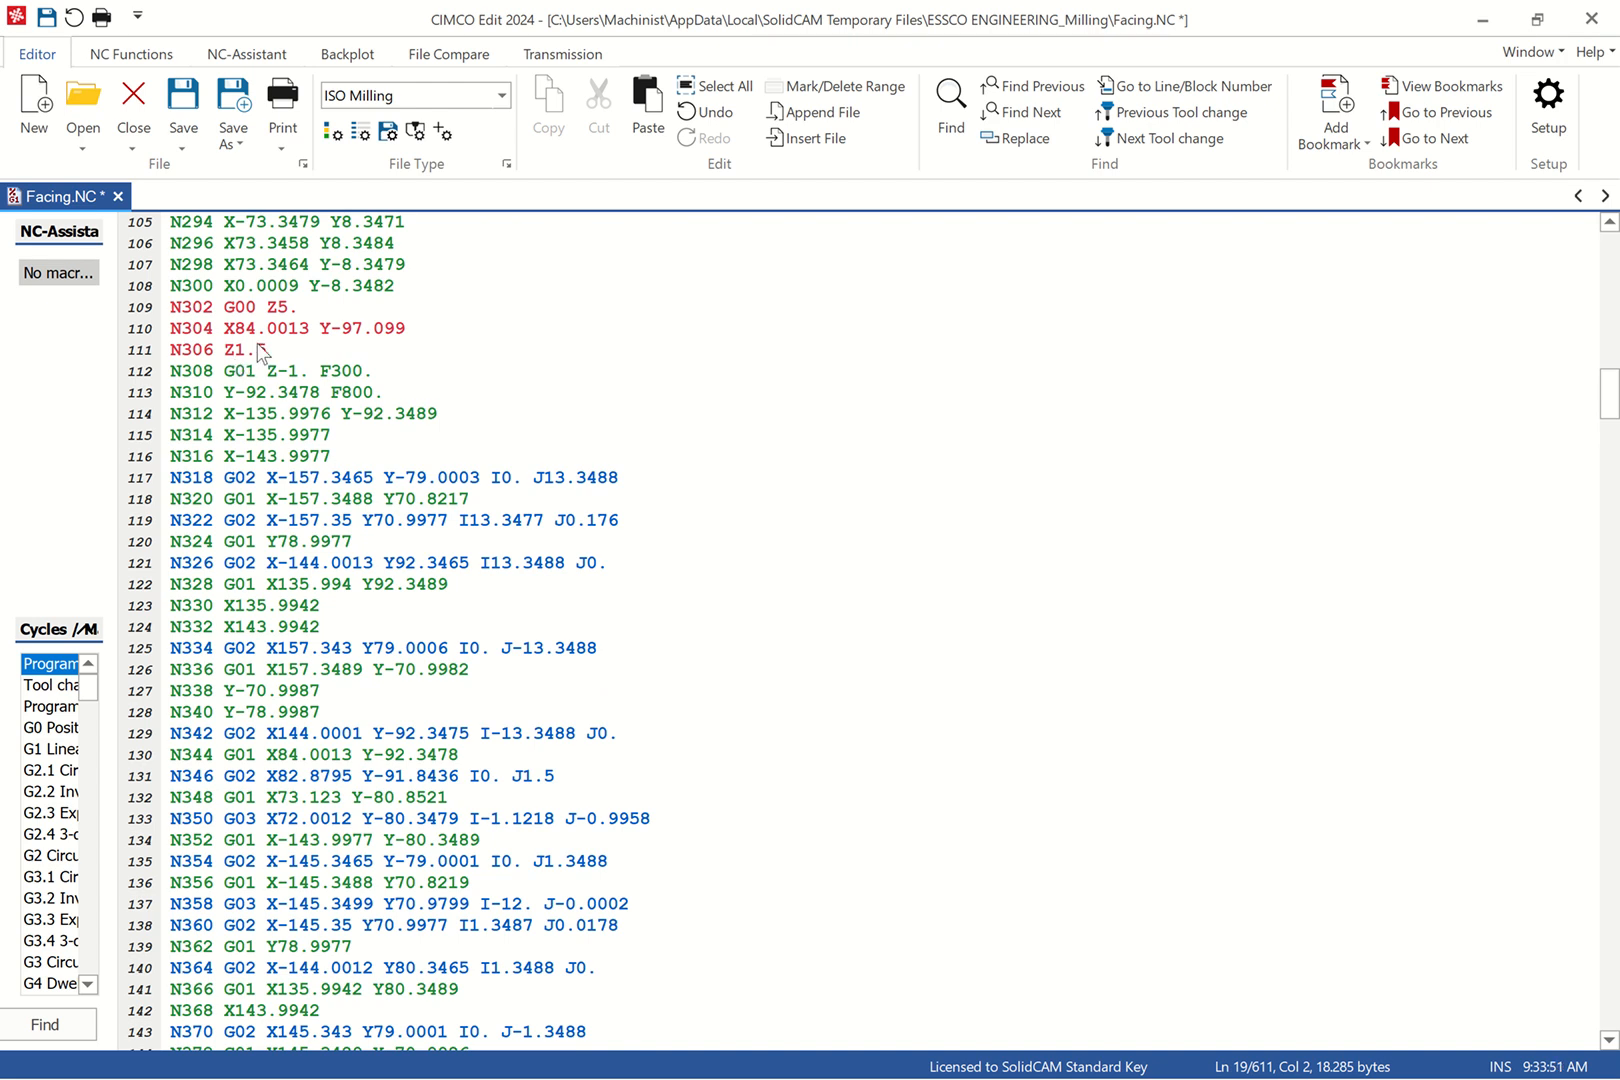
{"action": "scroll", "coordinate": [371, 432], "scroll_direction": "down", "scroll_amount": 8}
{"action": "scroll", "coordinate": [371, 432], "scroll_direction": "down", "scroll_amount": 20}
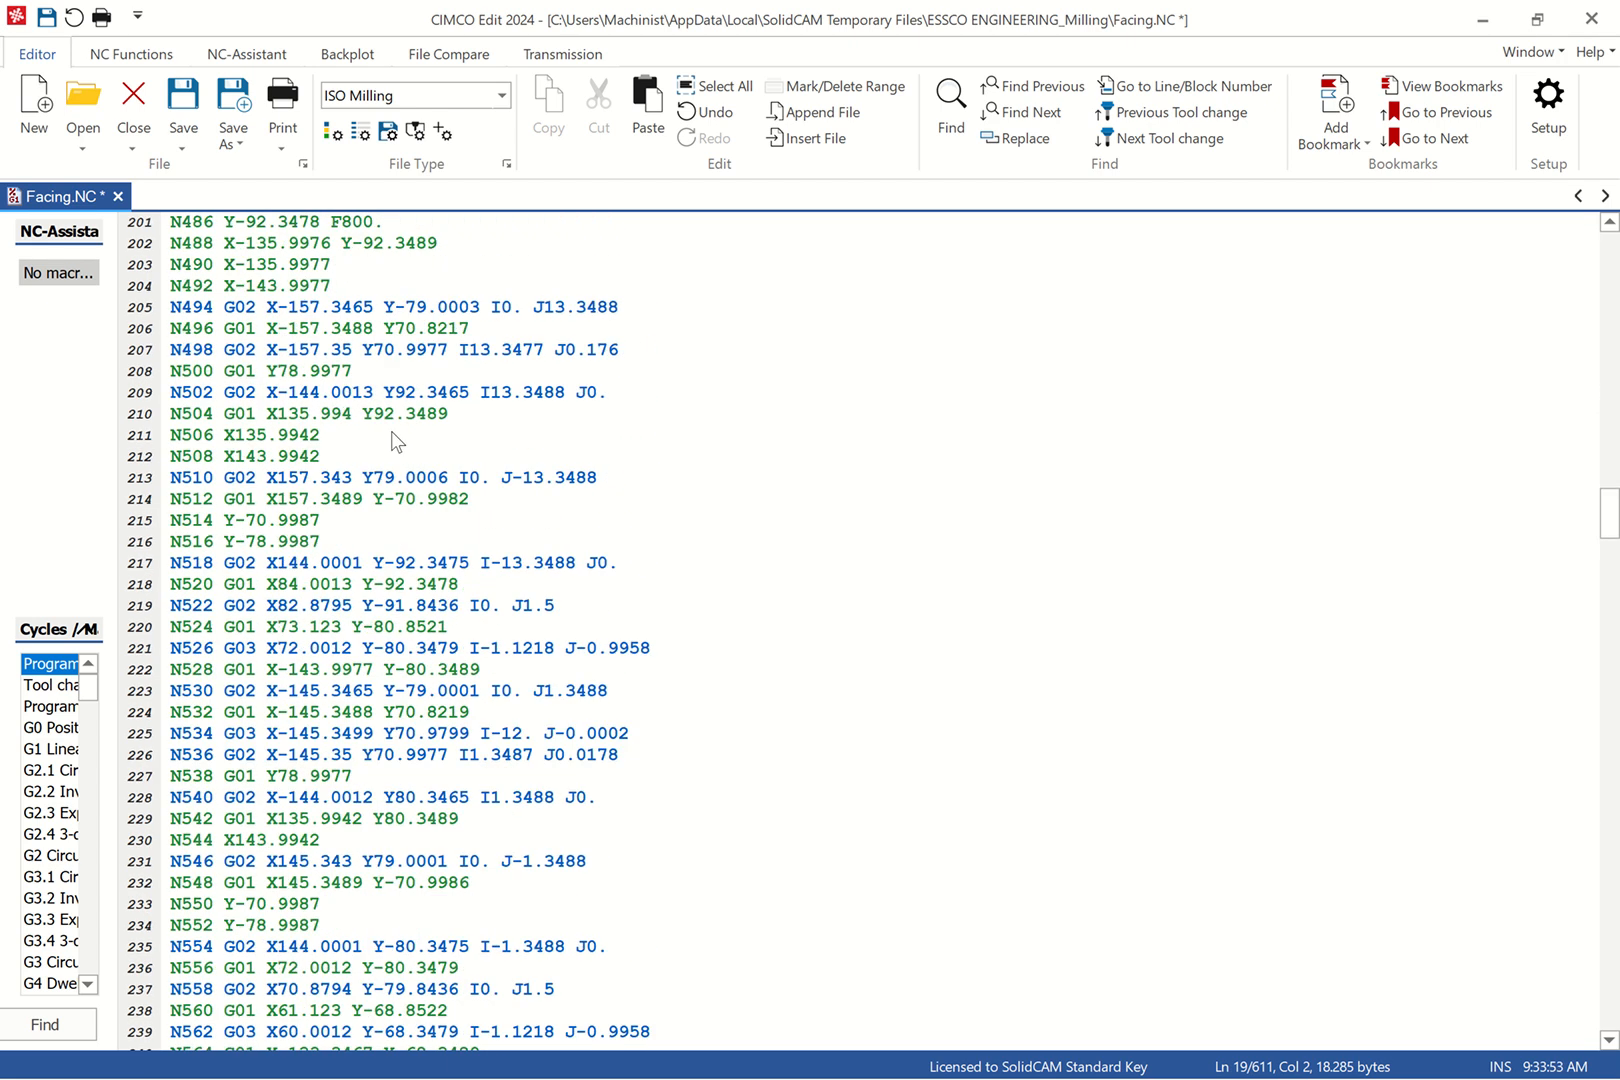
{"action": "scroll", "coordinate": [396, 441], "scroll_direction": "up", "scroll_amount": 5}
{"action": "scroll", "coordinate": [396, 441], "scroll_direction": "down", "scroll_amount": 20}
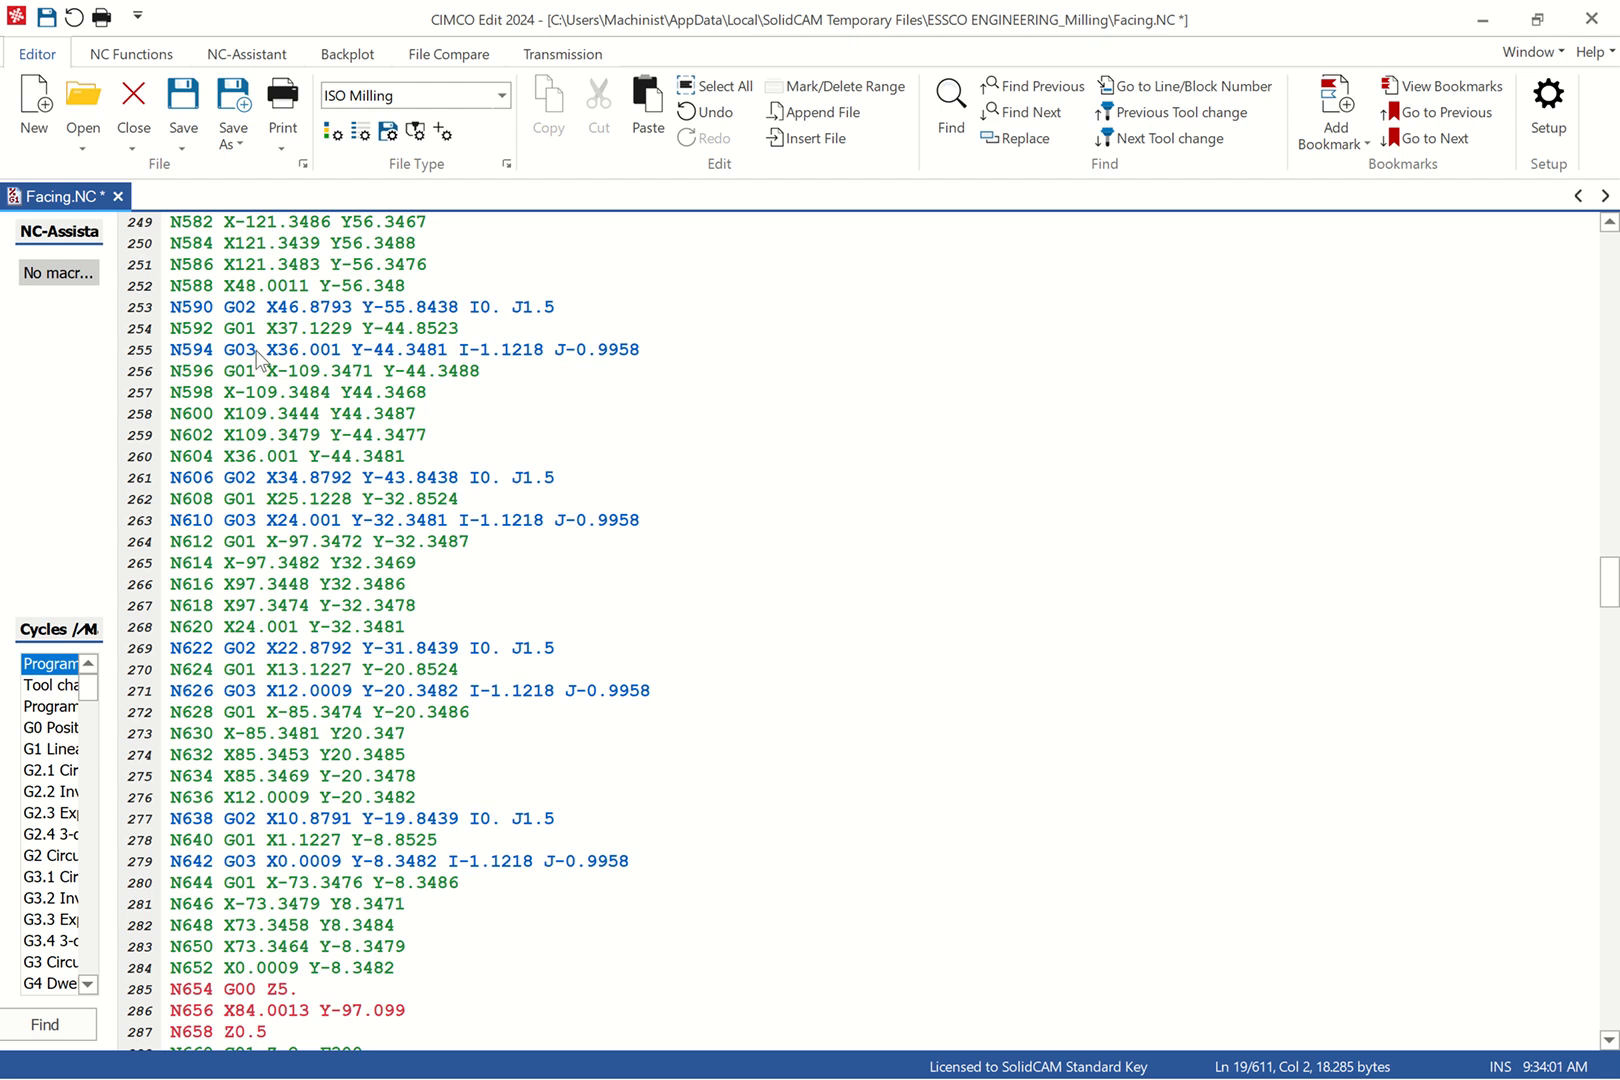
{"action": "scroll", "coordinate": [346, 451], "scroll_direction": "down", "scroll_amount": 3}
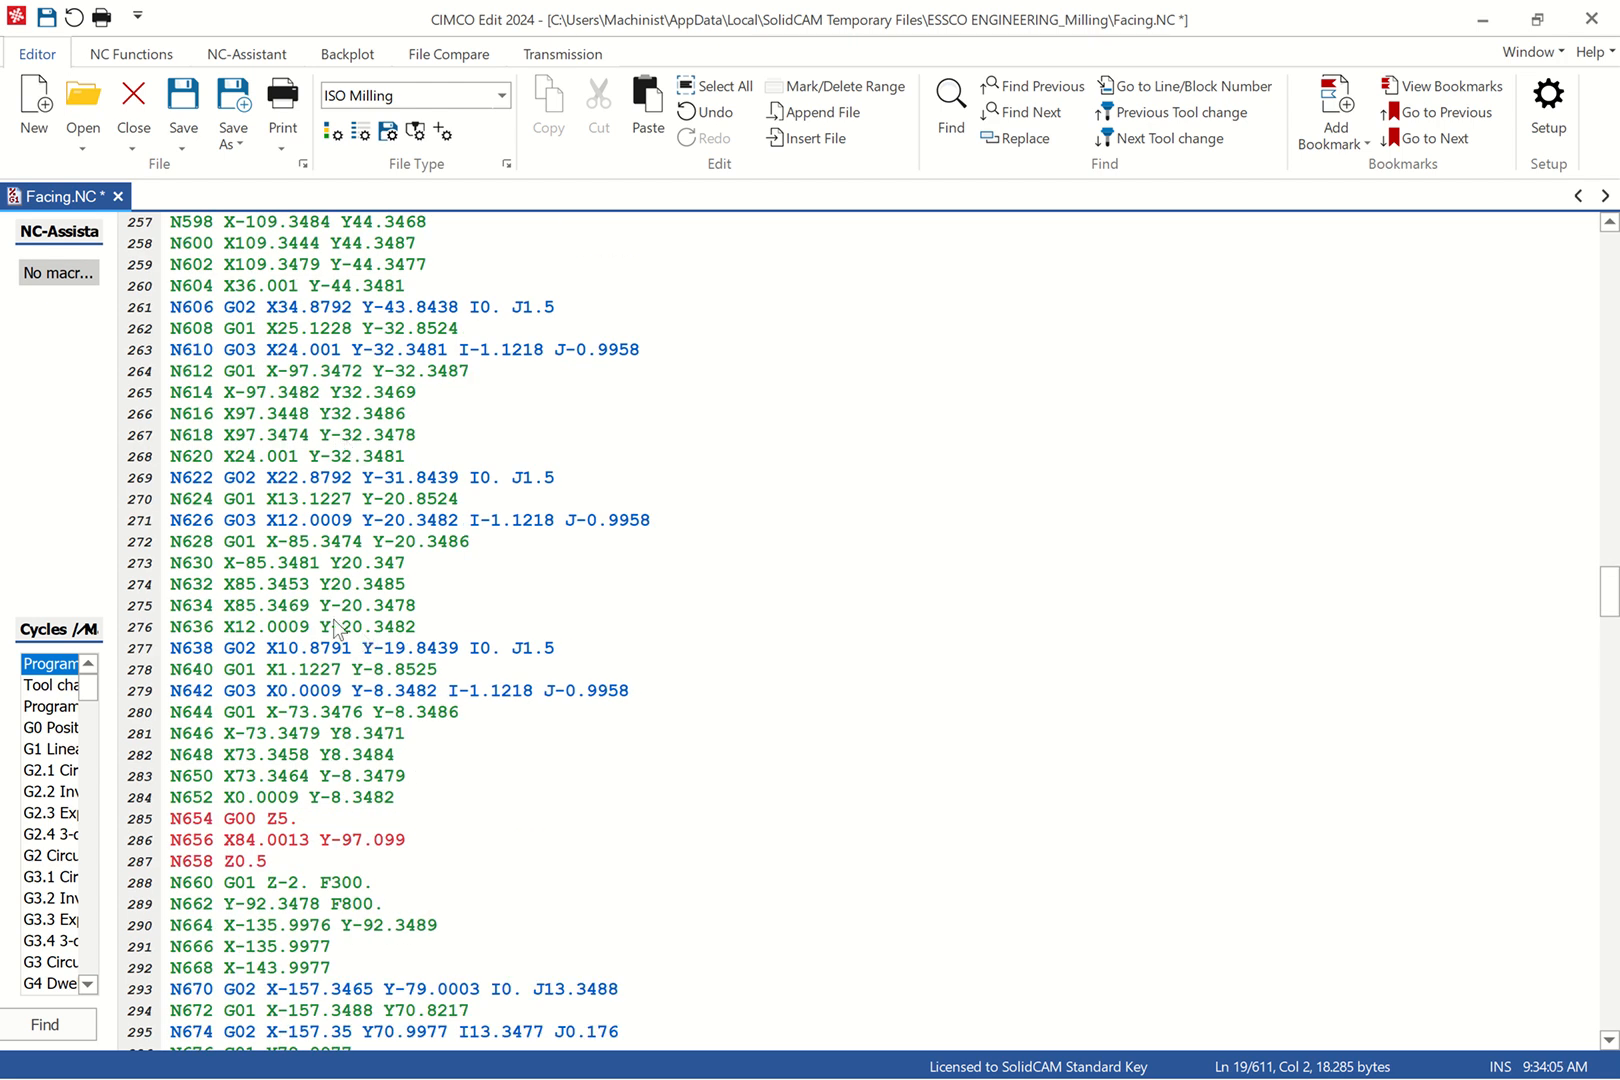
{"action": "scroll", "coordinate": [268, 594], "scroll_direction": "down", "scroll_amount": 3}
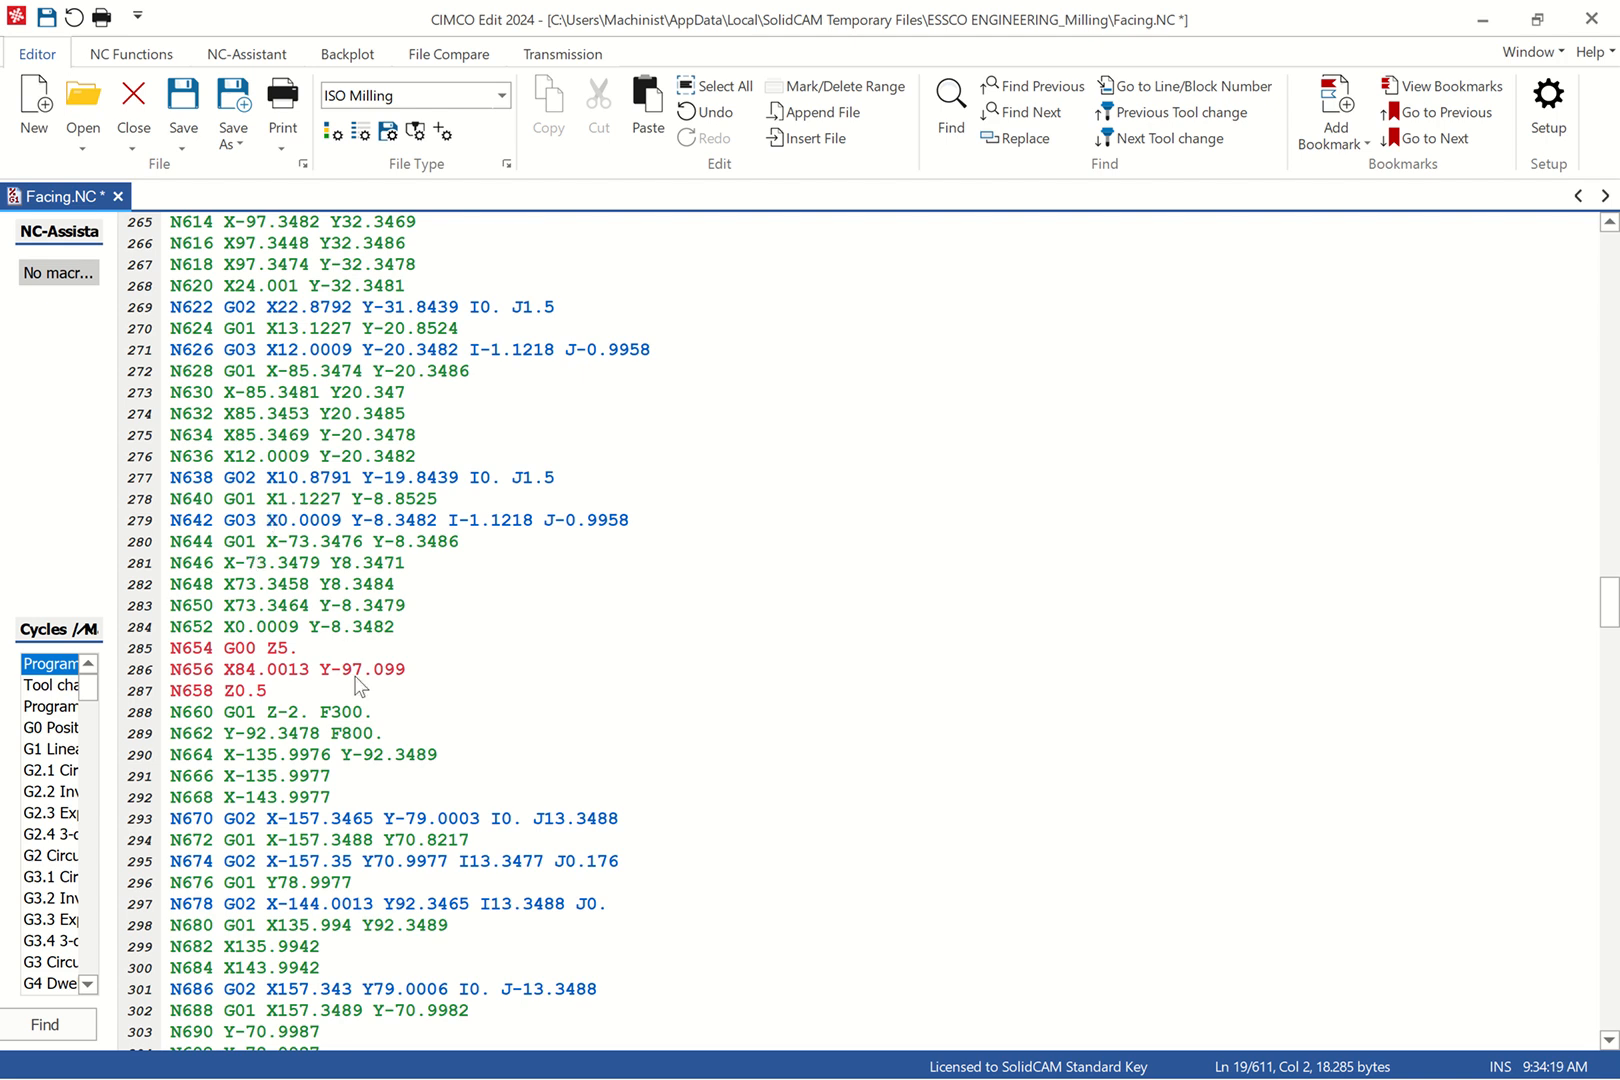
{"action": "scroll", "coordinate": [366, 711], "scroll_direction": "down", "scroll_amount": 4}
{"action": "scroll", "coordinate": [366, 711], "scroll_direction": "down", "scroll_amount": 20}
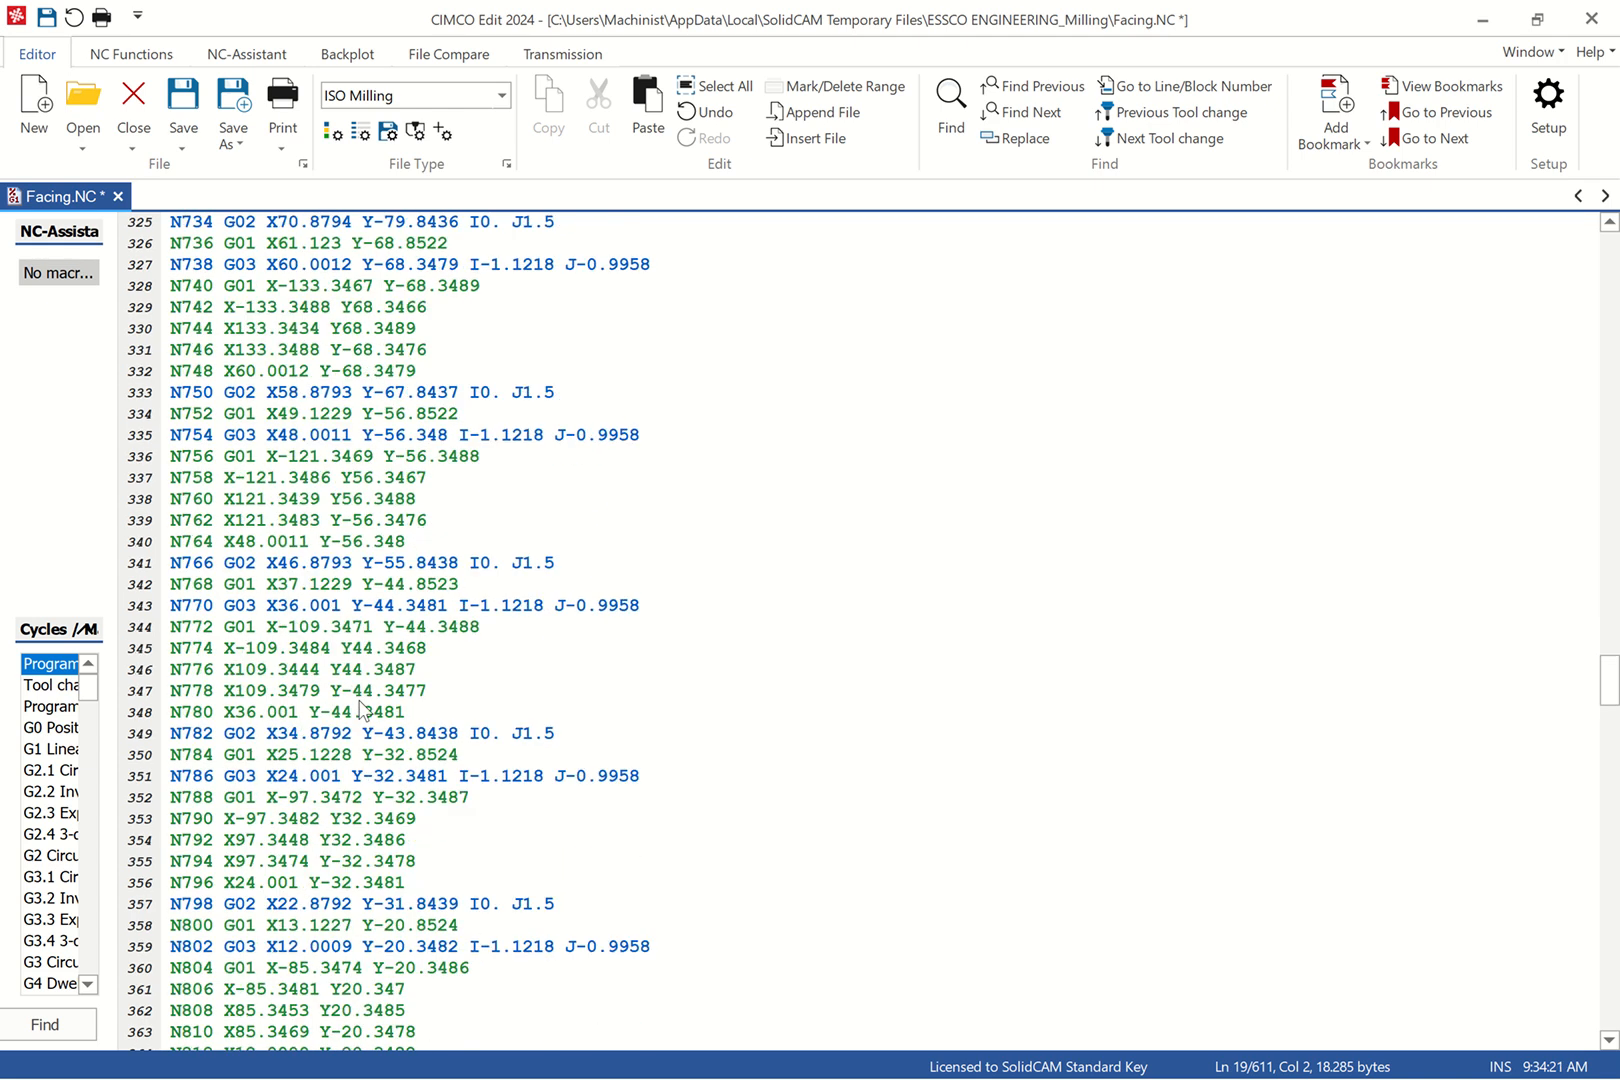
{"action": "scroll", "coordinate": [281, 692], "scroll_direction": "down", "scroll_amount": 3}
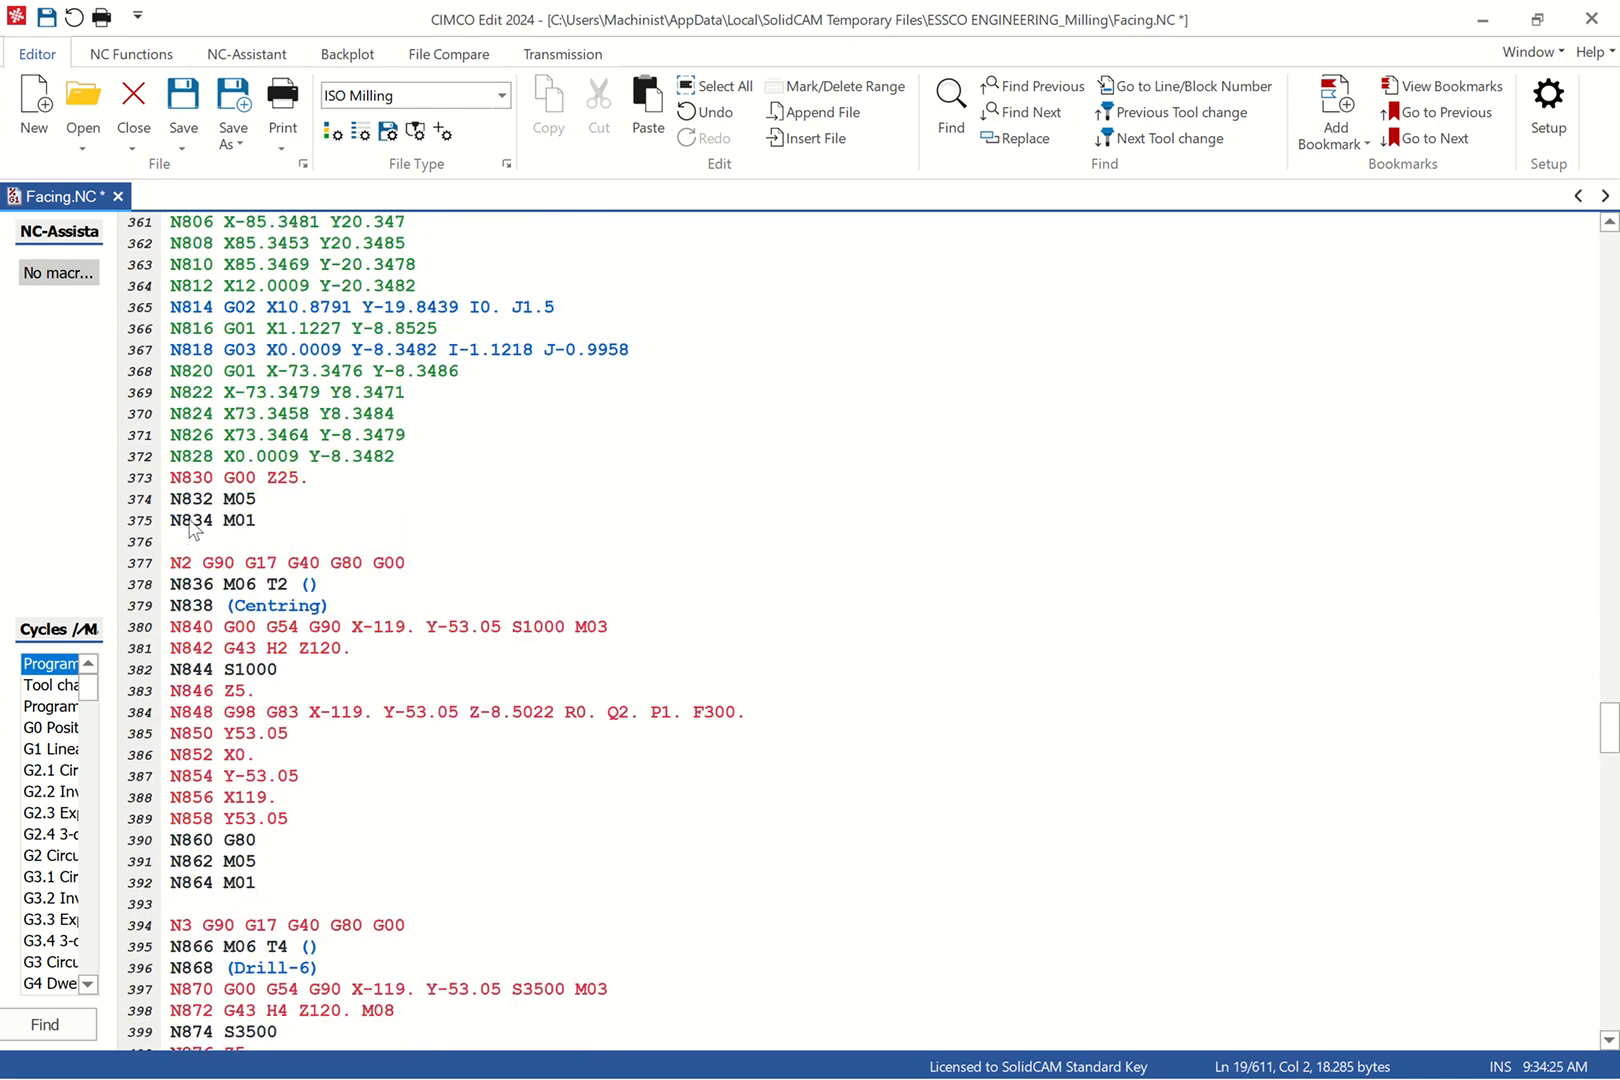
{"action": "left_click", "coordinate": [256, 521]}
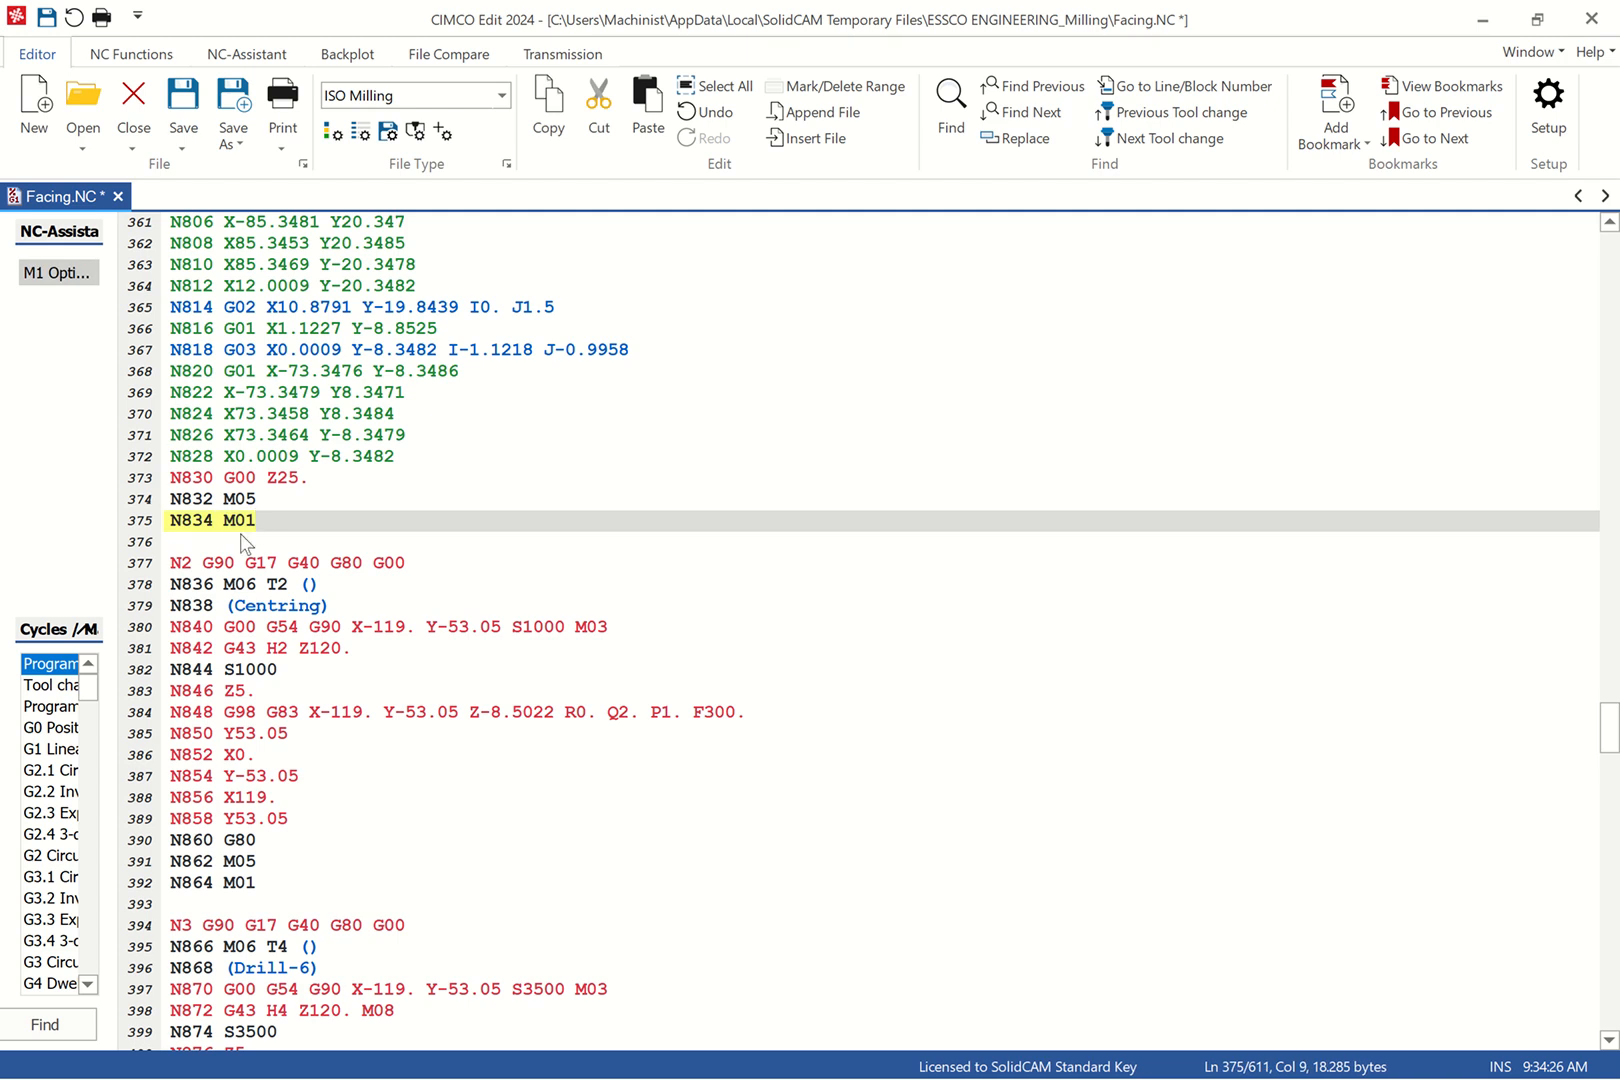
{"action": "left_click", "coordinate": [169, 521]}
{"action": "left_click", "coordinate": [280, 531]}
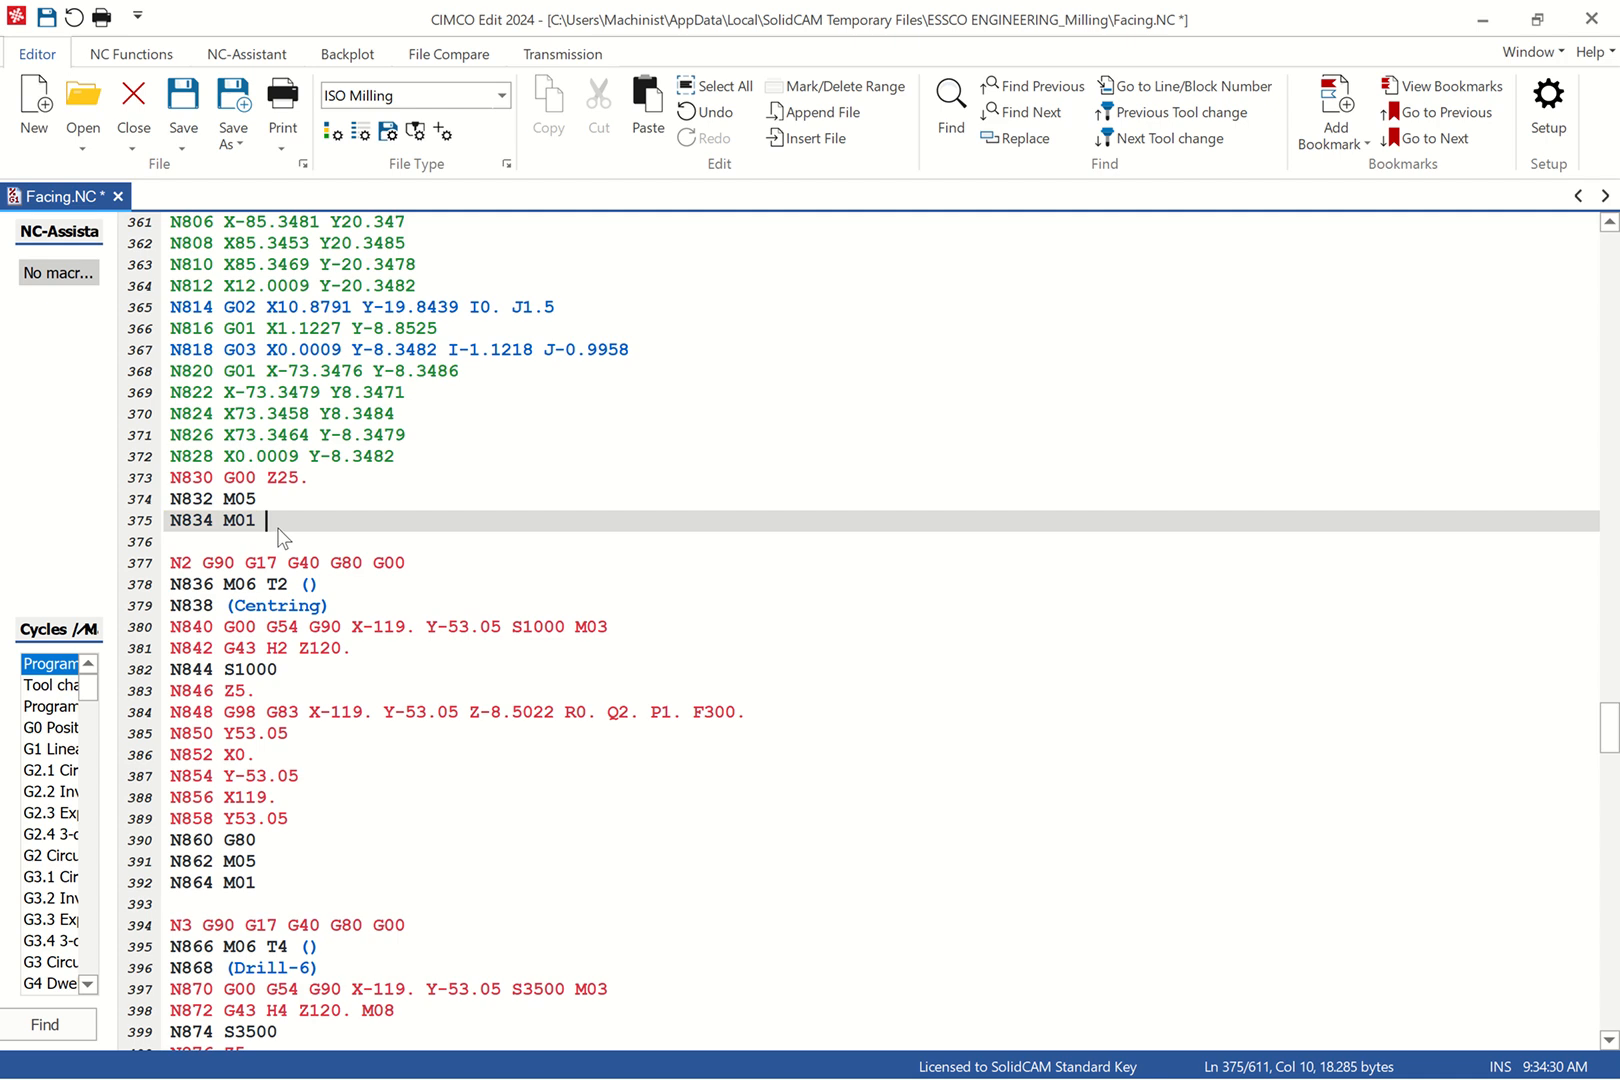
Remove the empty parentheses after T2 in line N836 and put a semicolon before the N838 Centring line
{"action": "left_click", "coordinate": [336, 585]}
{"action": "key", "text": "BackSpace"}
{"action": "key", "text": "BackSpace"}
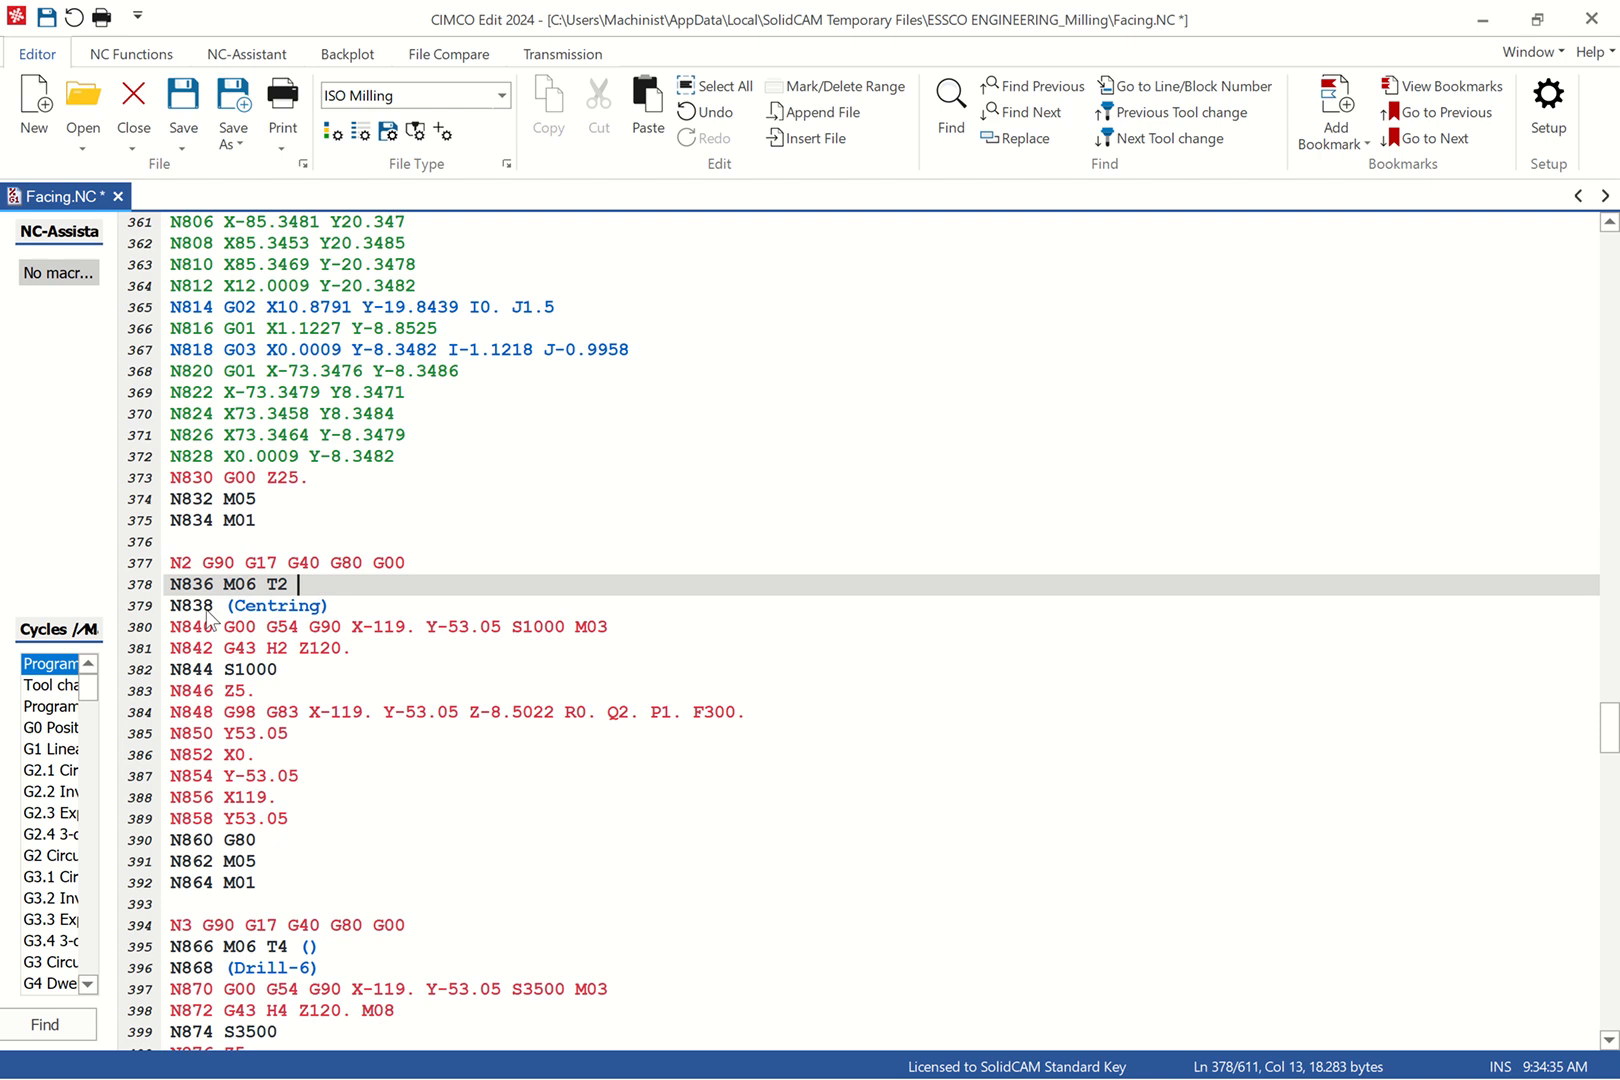
{"action": "left_click", "coordinate": [169, 606]}
{"action": "type", "text": ";"}
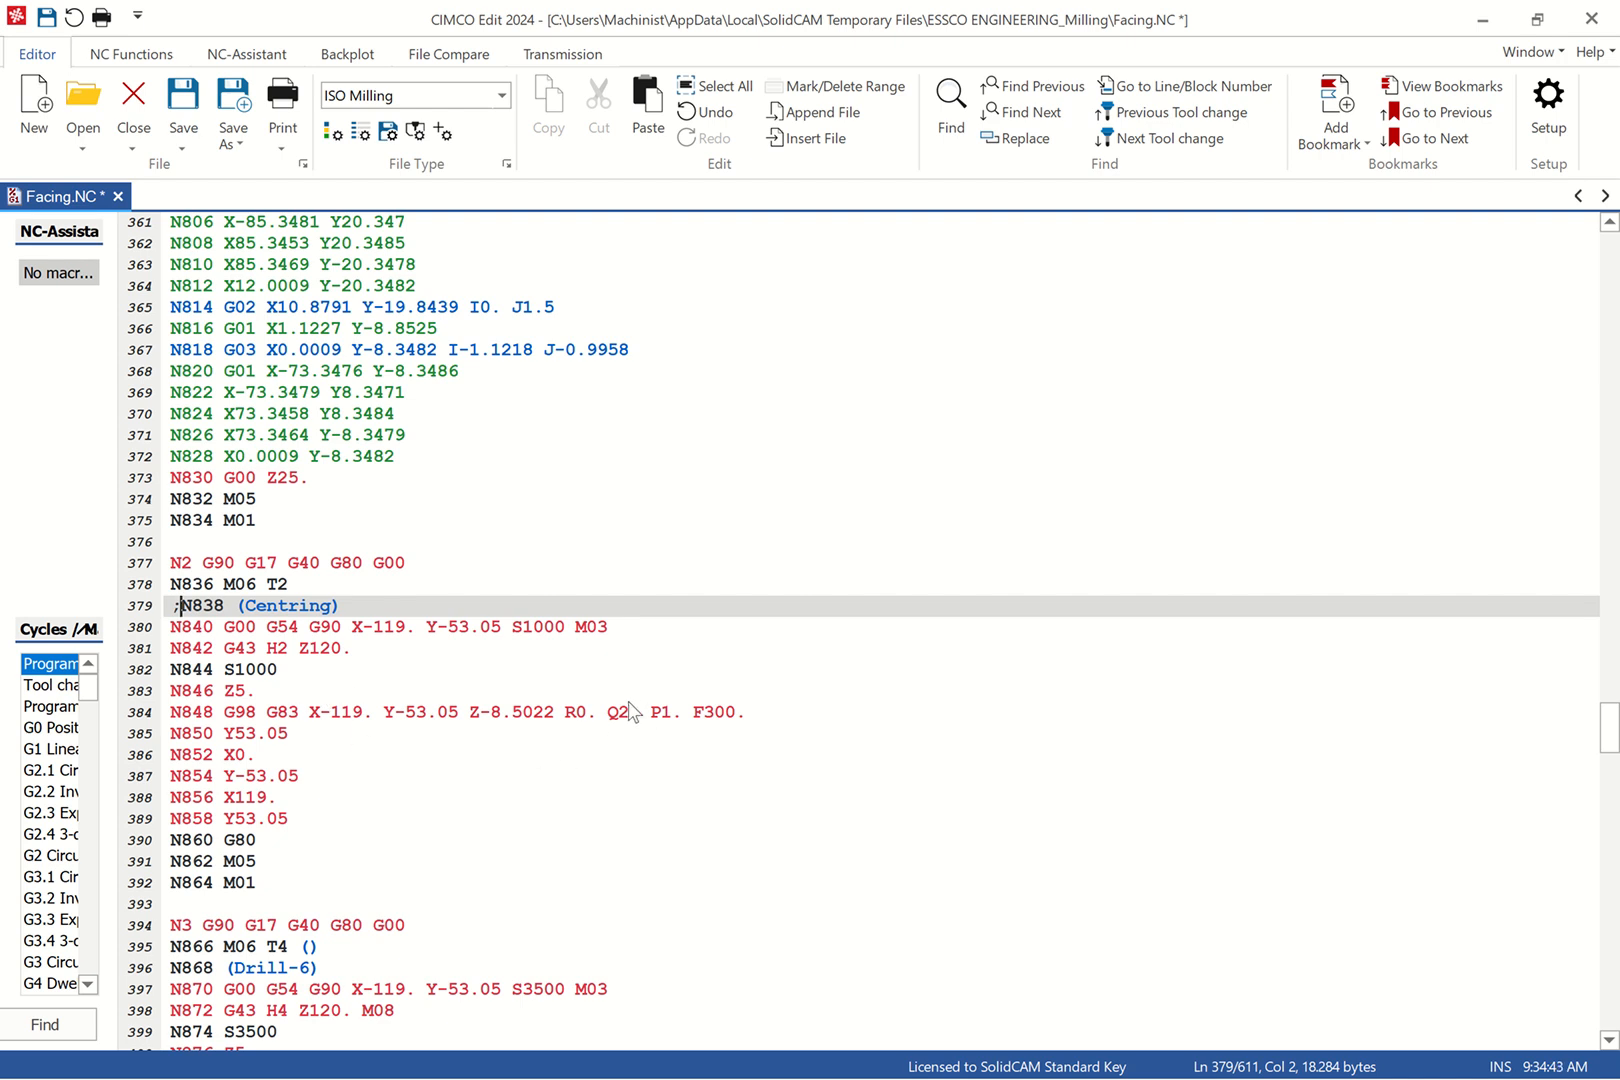
In the centring cycle line N848, set the R value to 1 and the feed to F100
{"action": "left_click", "coordinate": [578, 711]}
{"action": "type", "text": "1"}
{"action": "left_click", "coordinate": [603, 756]}
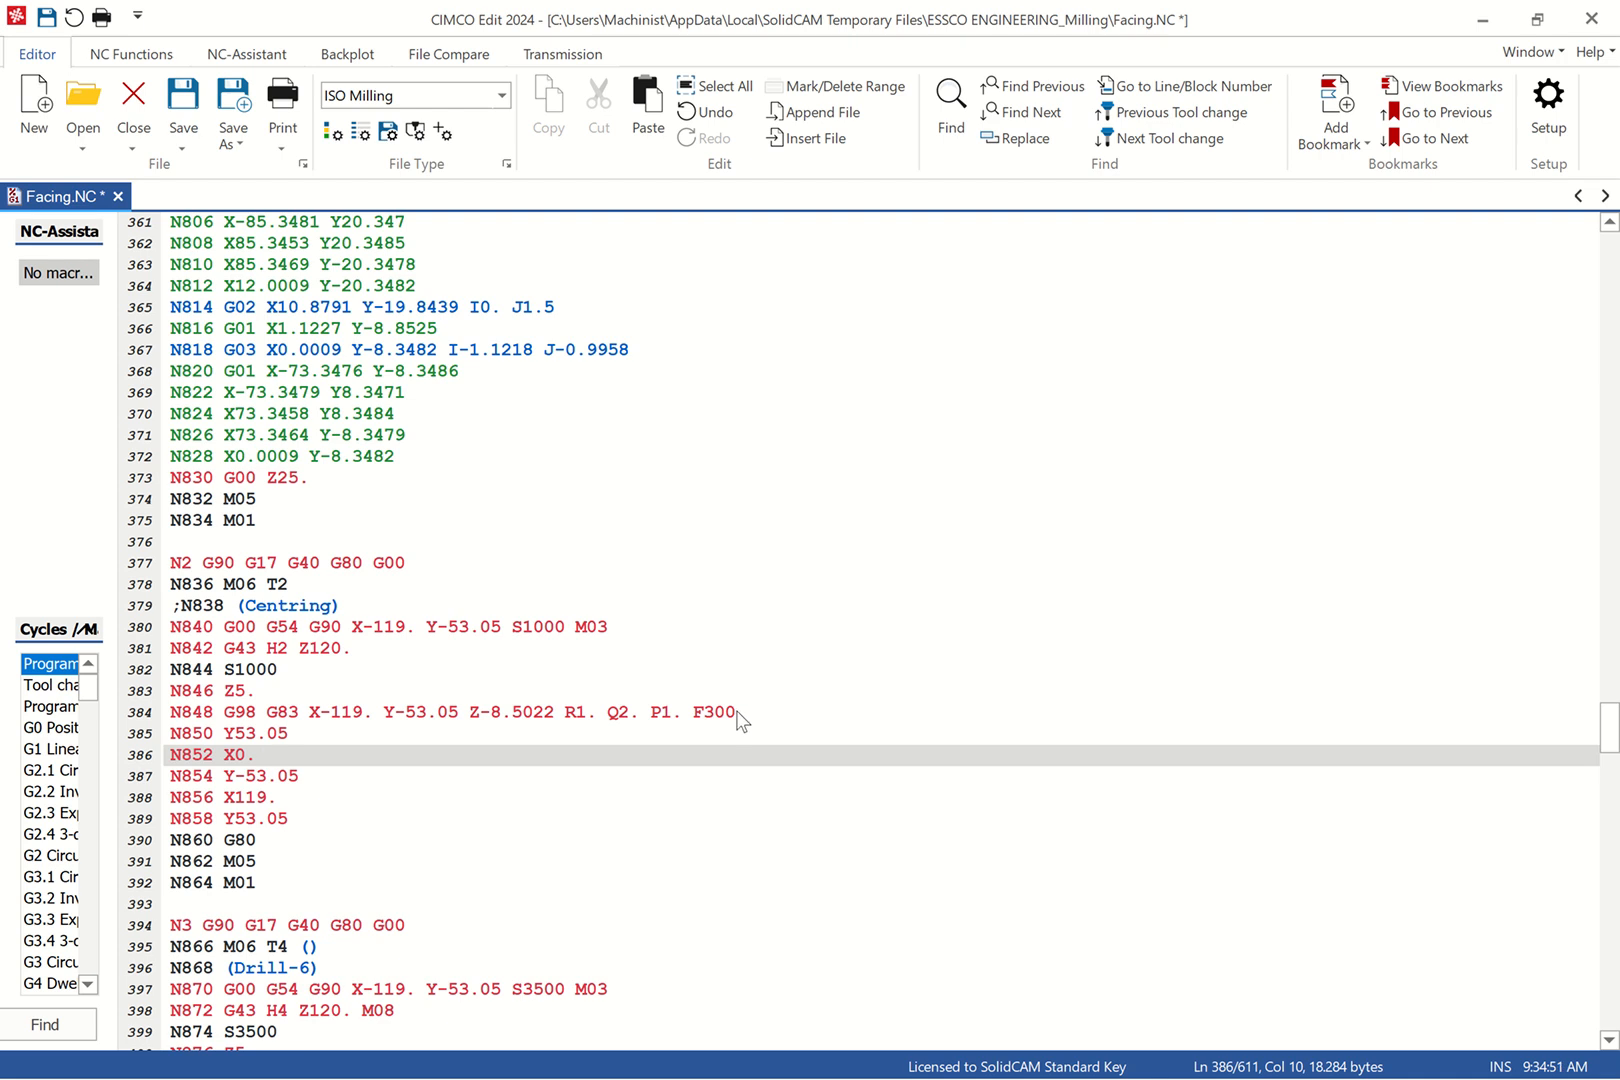
{"action": "left_click_drag", "start_coordinate": [736, 712], "coordinate": [703, 712]}
{"action": "type", "text": "1"}
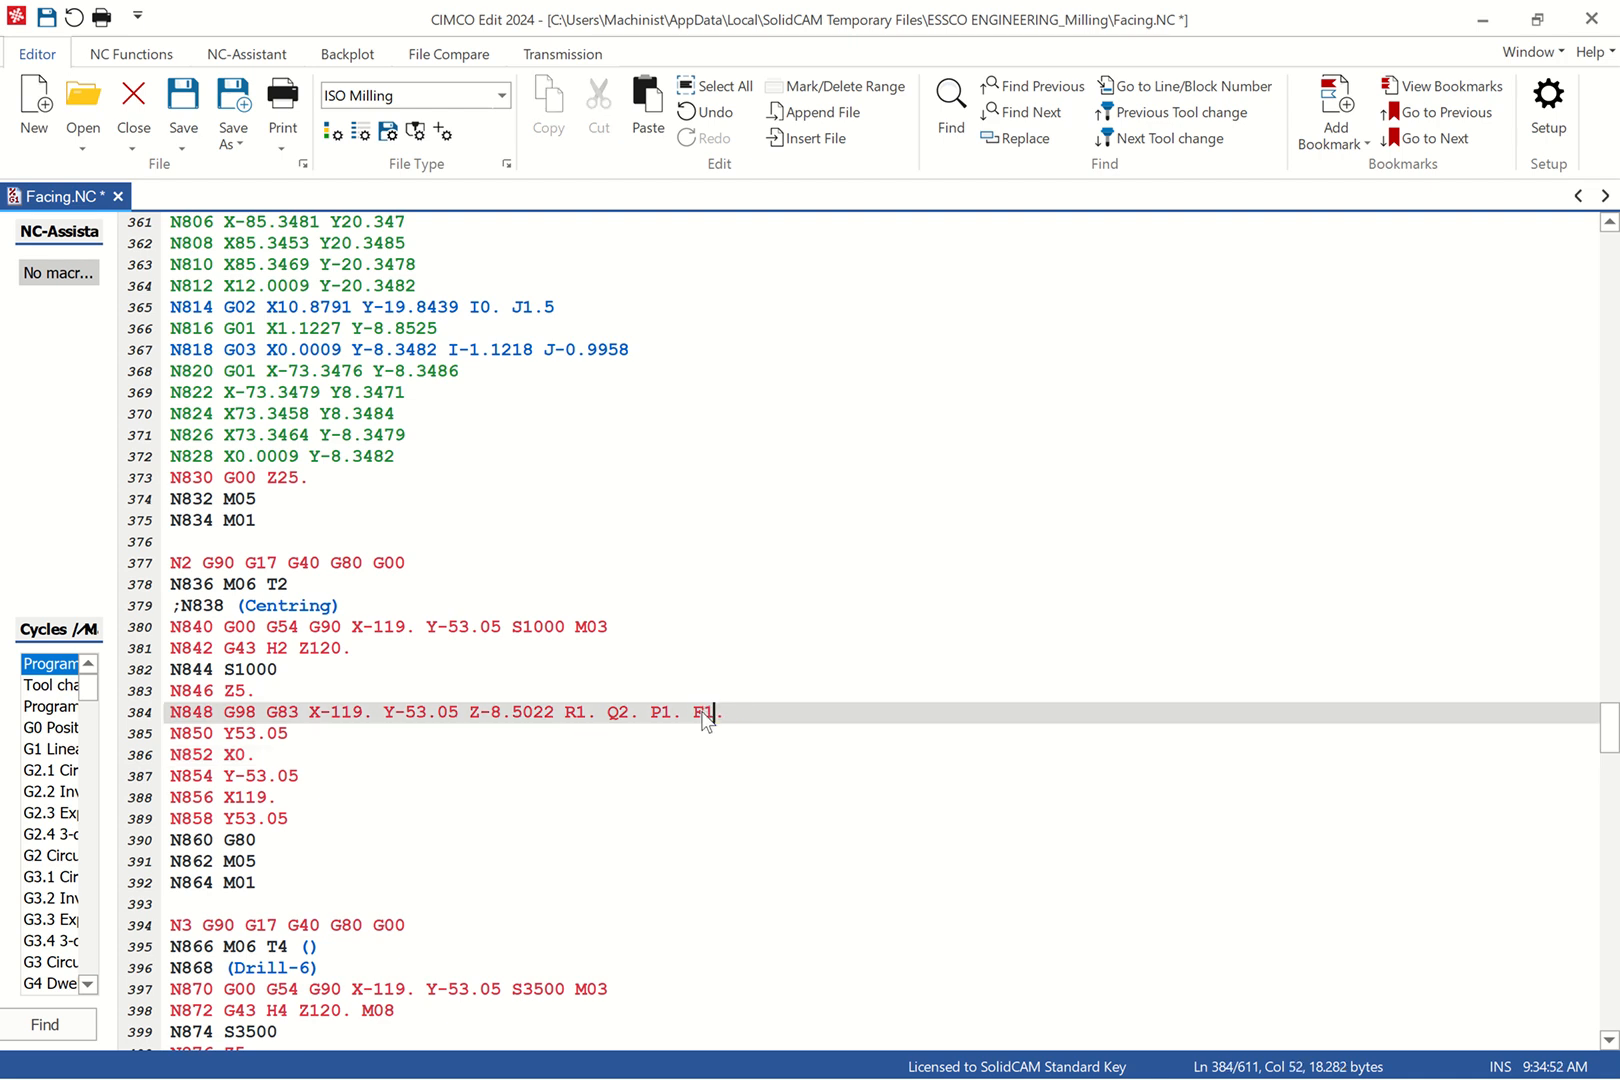
{"action": "type", "text": "00"}
{"action": "left_click", "coordinate": [448, 757]}
Remove the empty parentheses after T4 in line N866 and put a semicolon before the N868 Drill-6 line
{"action": "scroll", "coordinate": [323, 743], "scroll_direction": "down", "scroll_amount": 5}
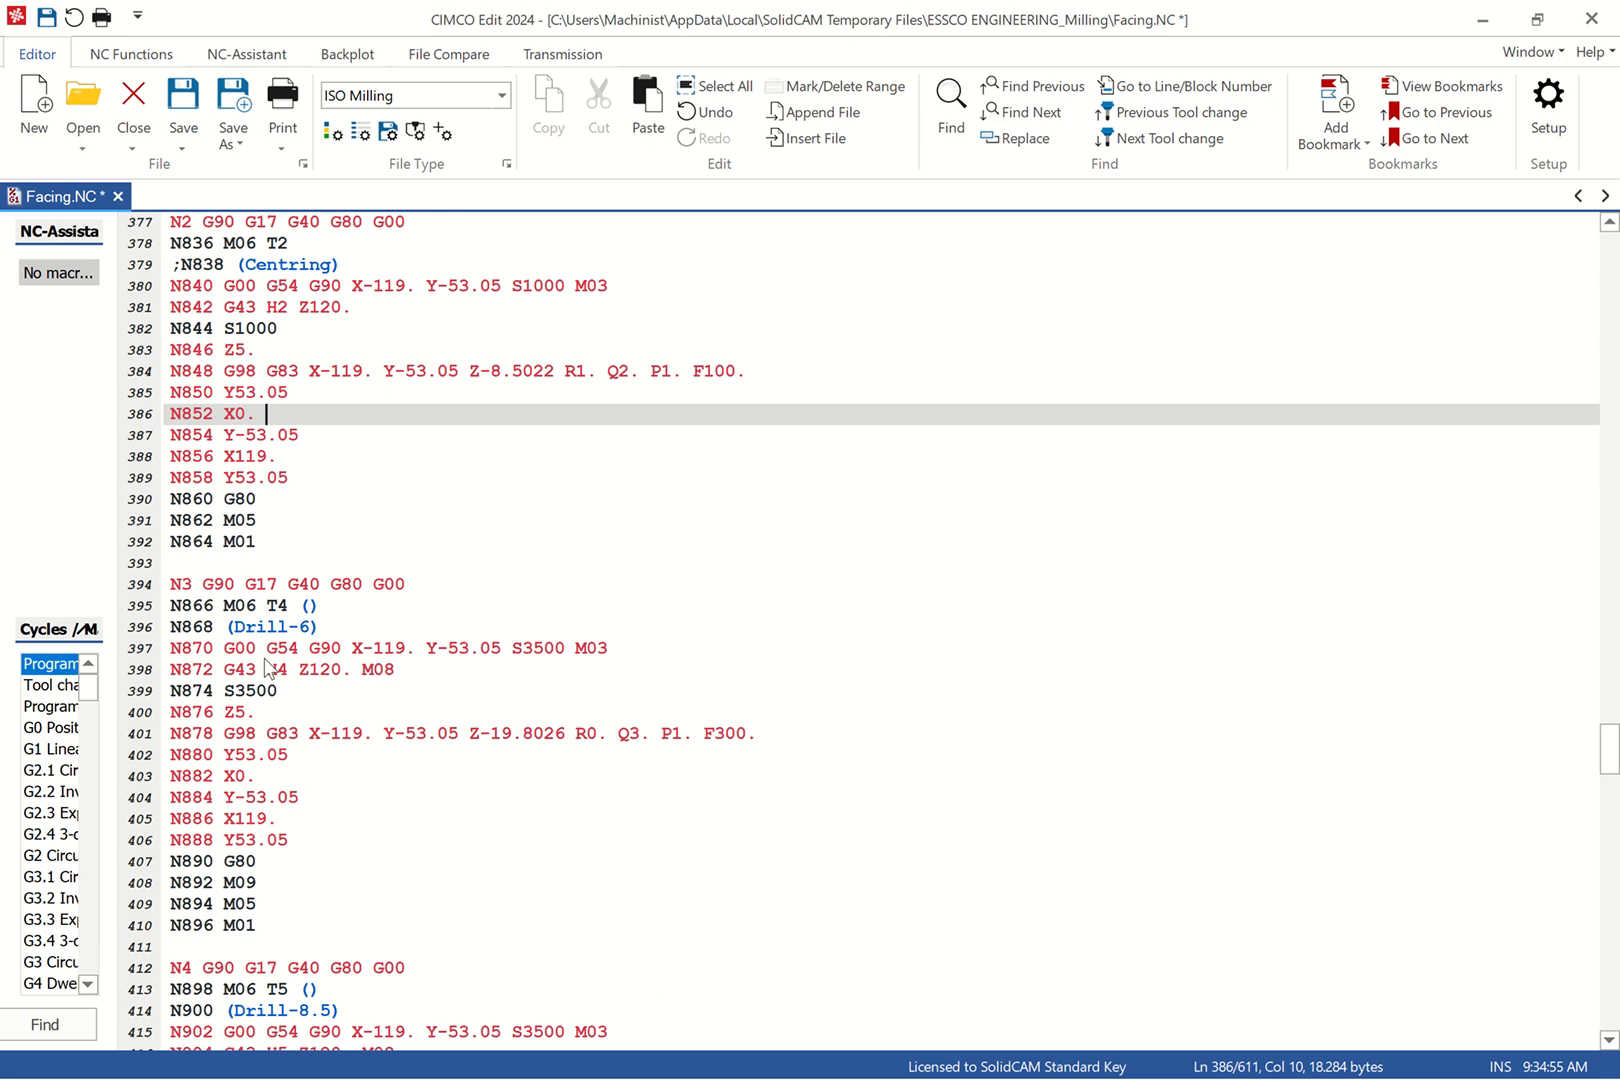
{"action": "left_click", "coordinate": [327, 605]}
{"action": "key", "text": "BackSpace"}
{"action": "key", "text": "BackSpace"}
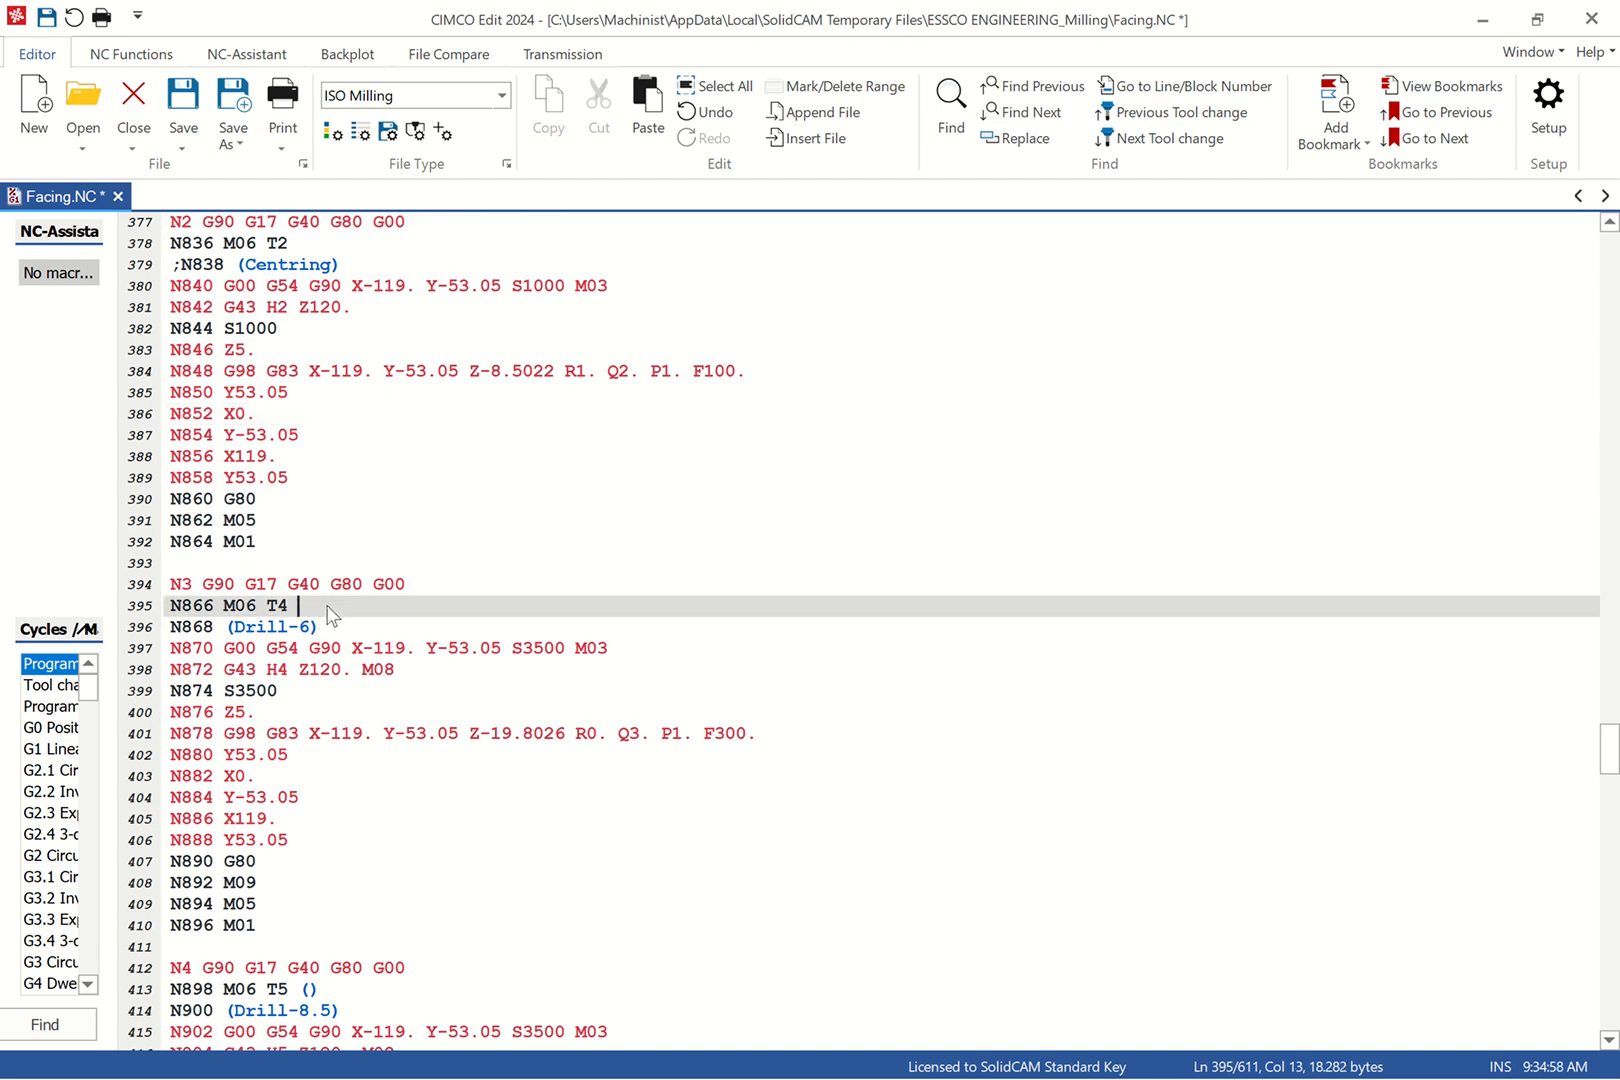
{"action": "left_click", "coordinate": [172, 628]}
{"action": "type", "text": ";"}
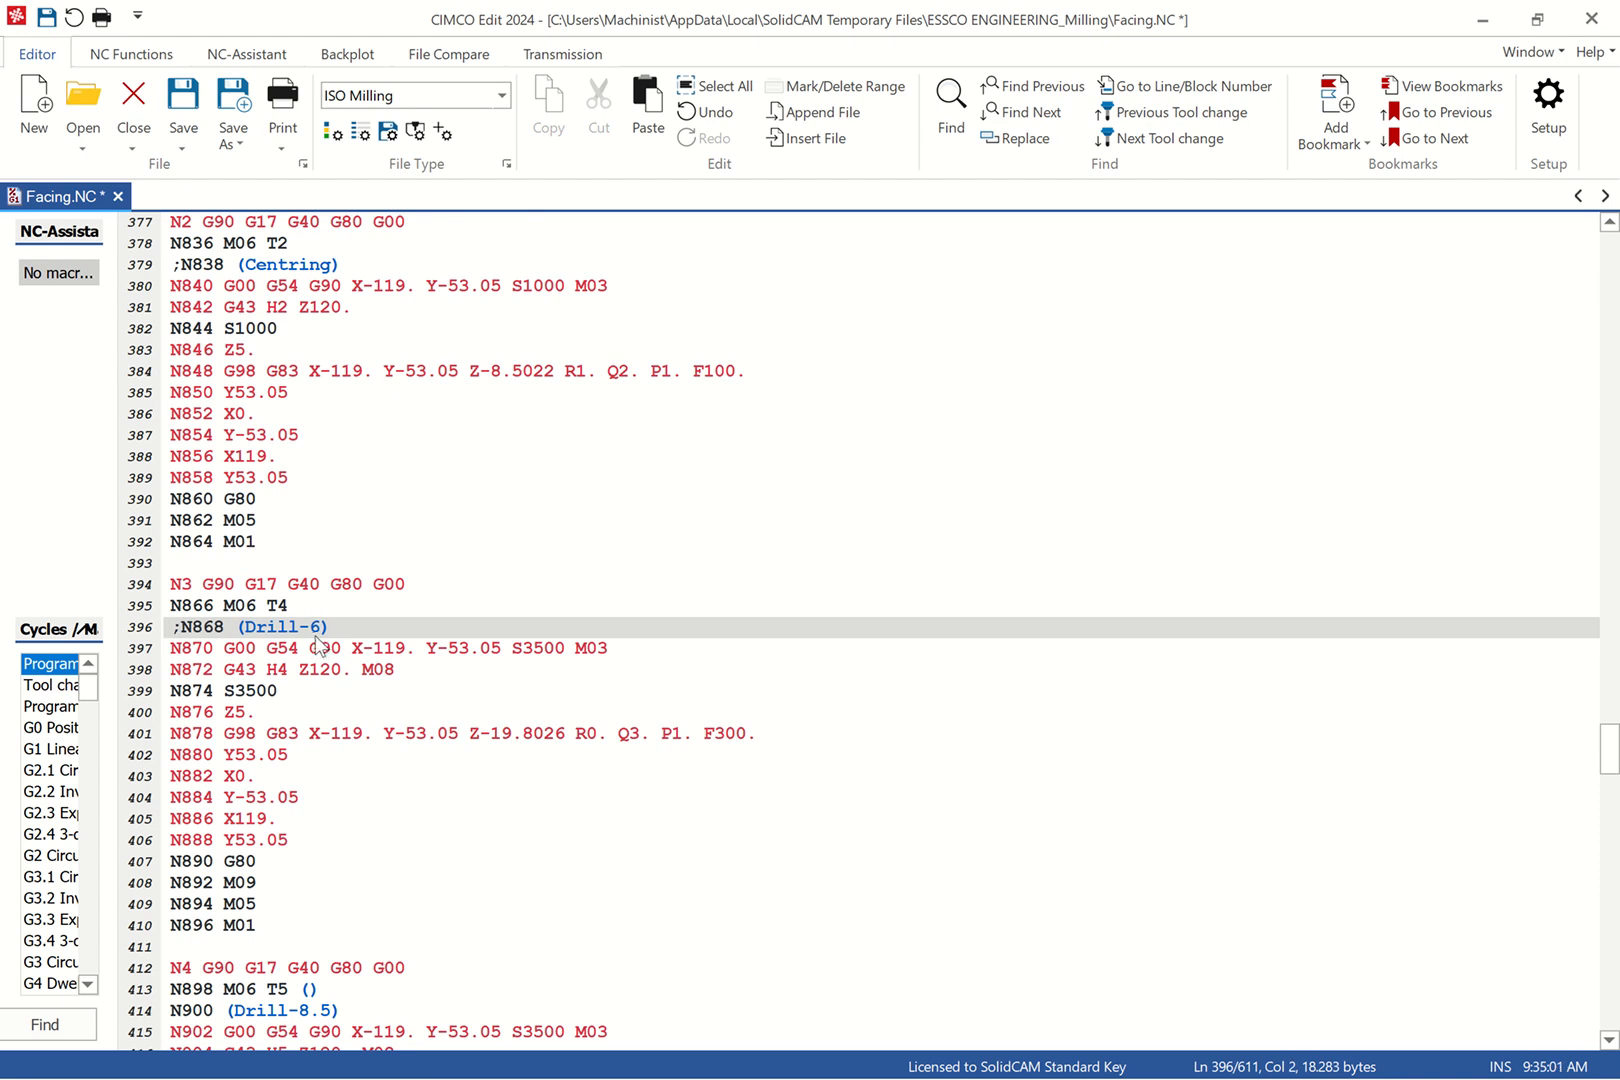
Change the R value to R2 in the Drill-6 cycle line N878
{"action": "left_click", "coordinate": [590, 736]}
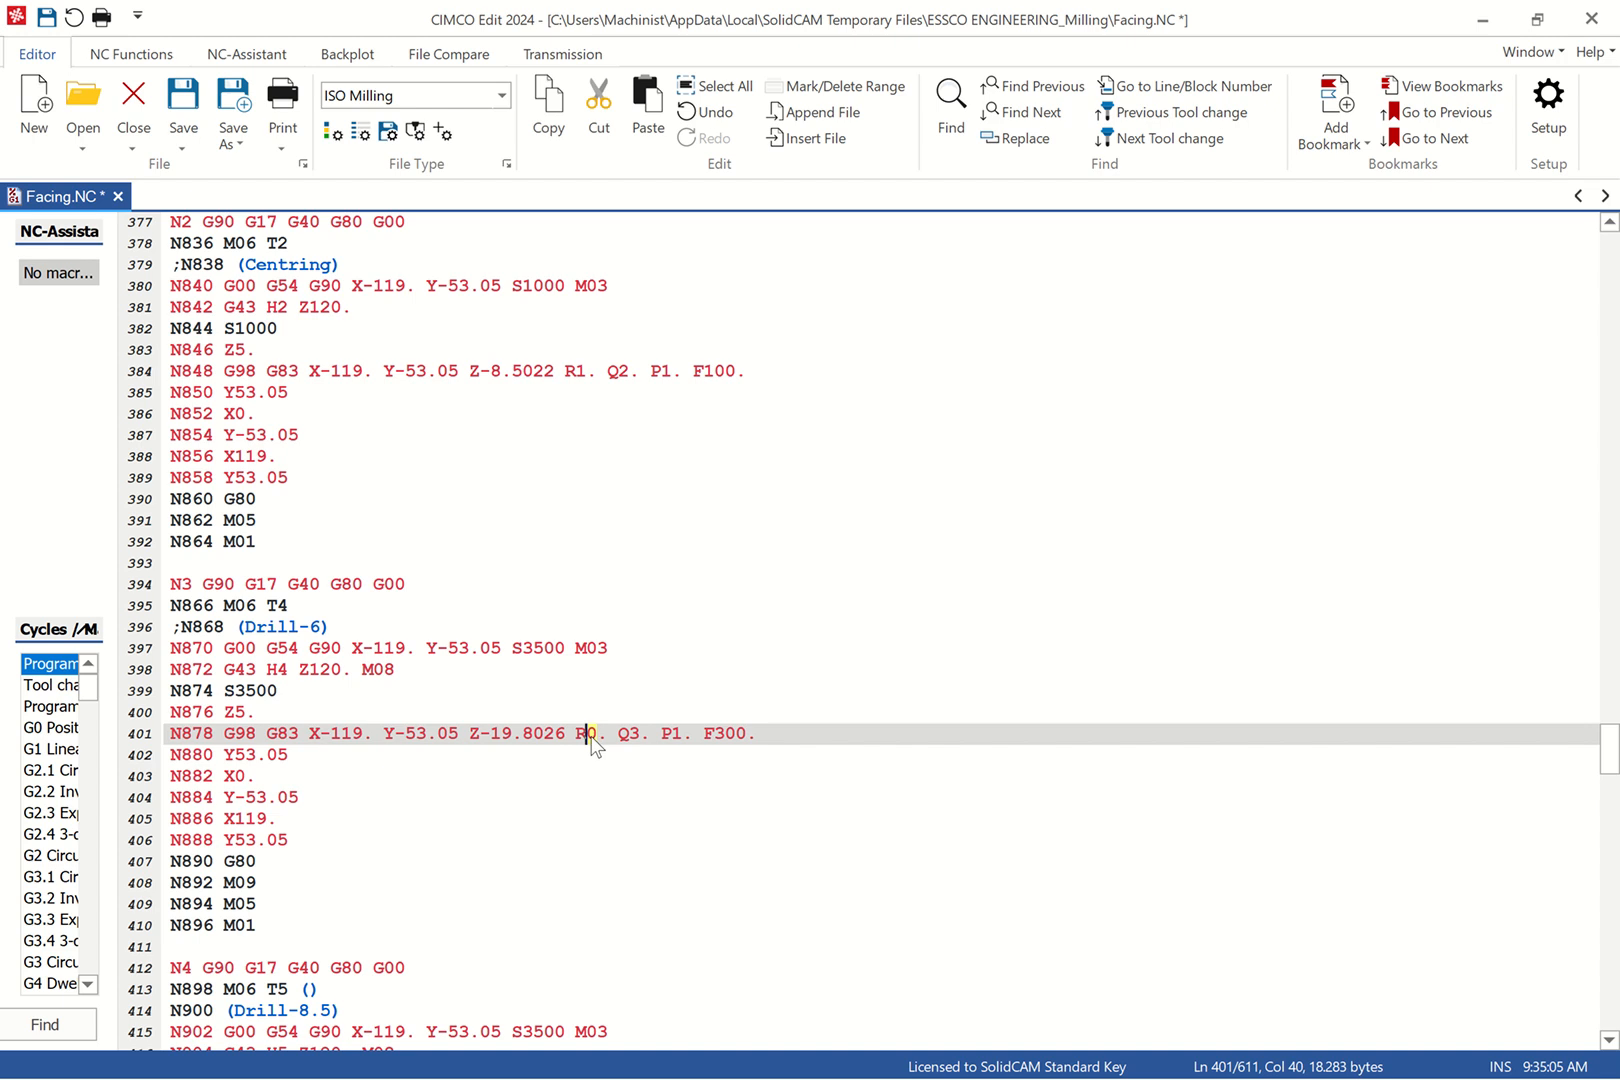
{"action": "left_click", "coordinate": [596, 737]}
{"action": "type", "text": "2"}
{"action": "key", "text": "BackSpace"}
{"action": "key", "text": "BackSpace"}
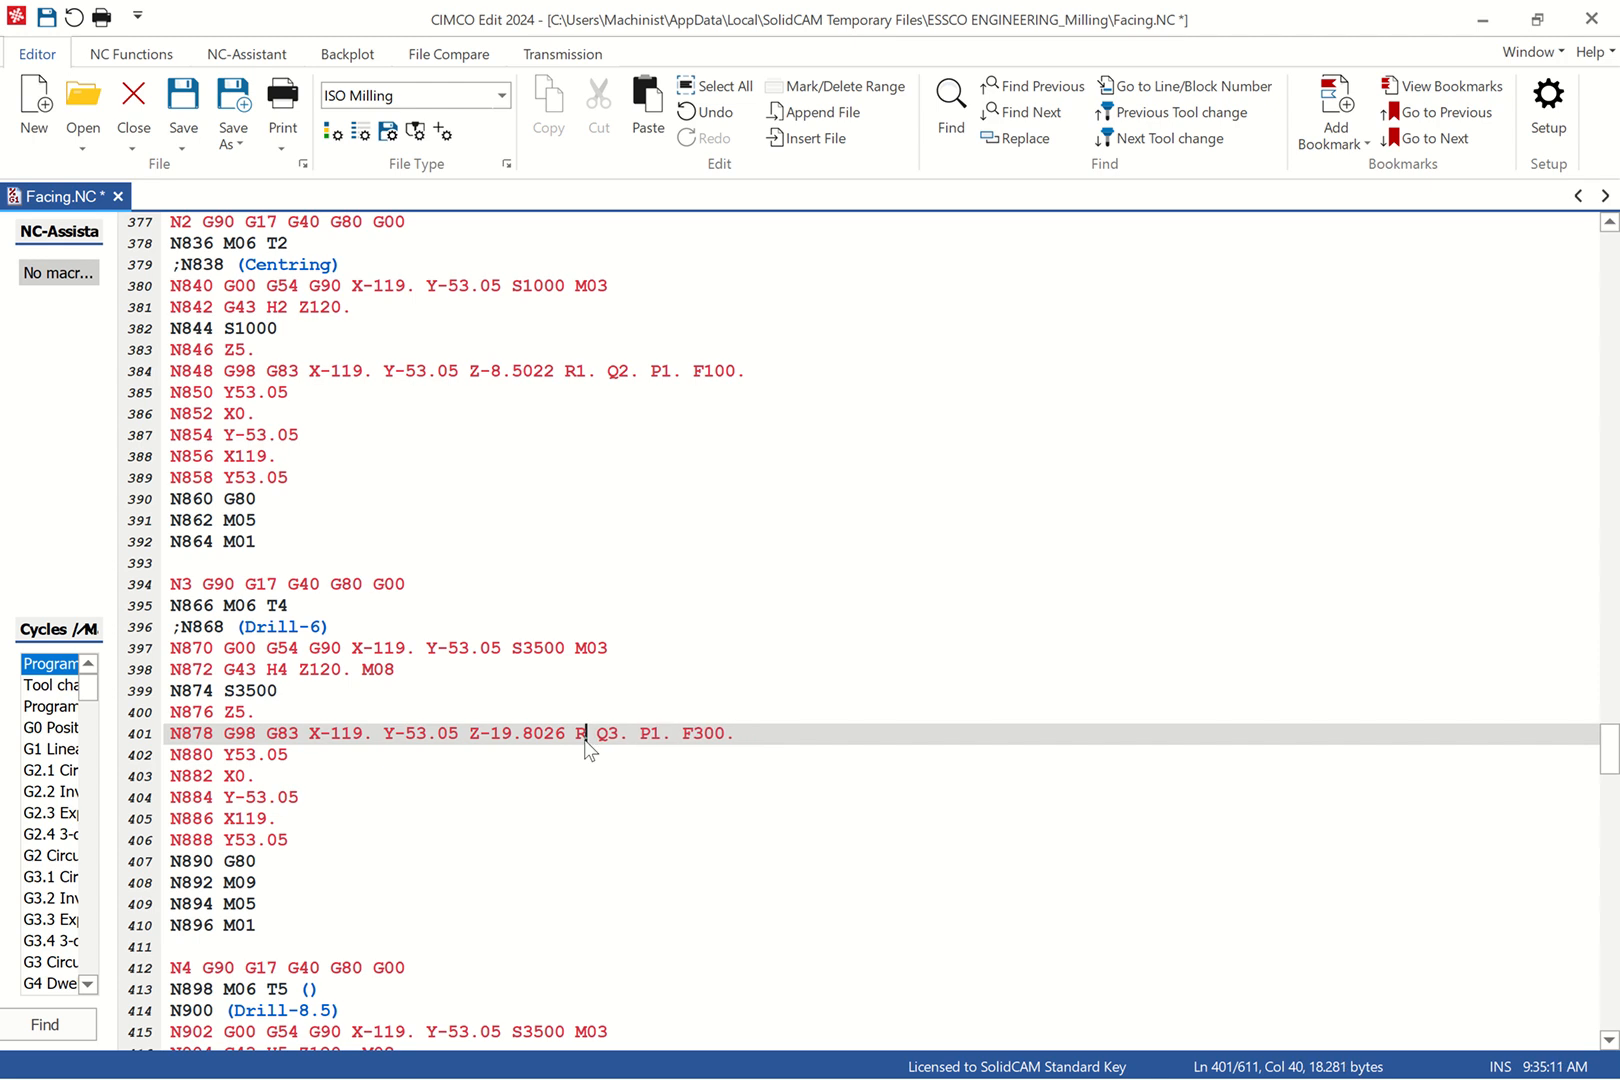
{"action": "type", "text": "2"}
Remove the empty parentheses after T5 in line N898 and put a semicolon before the N900 Drill-8.5 line
{"action": "scroll", "coordinate": [350, 775], "scroll_direction": "down", "scroll_amount": 7}
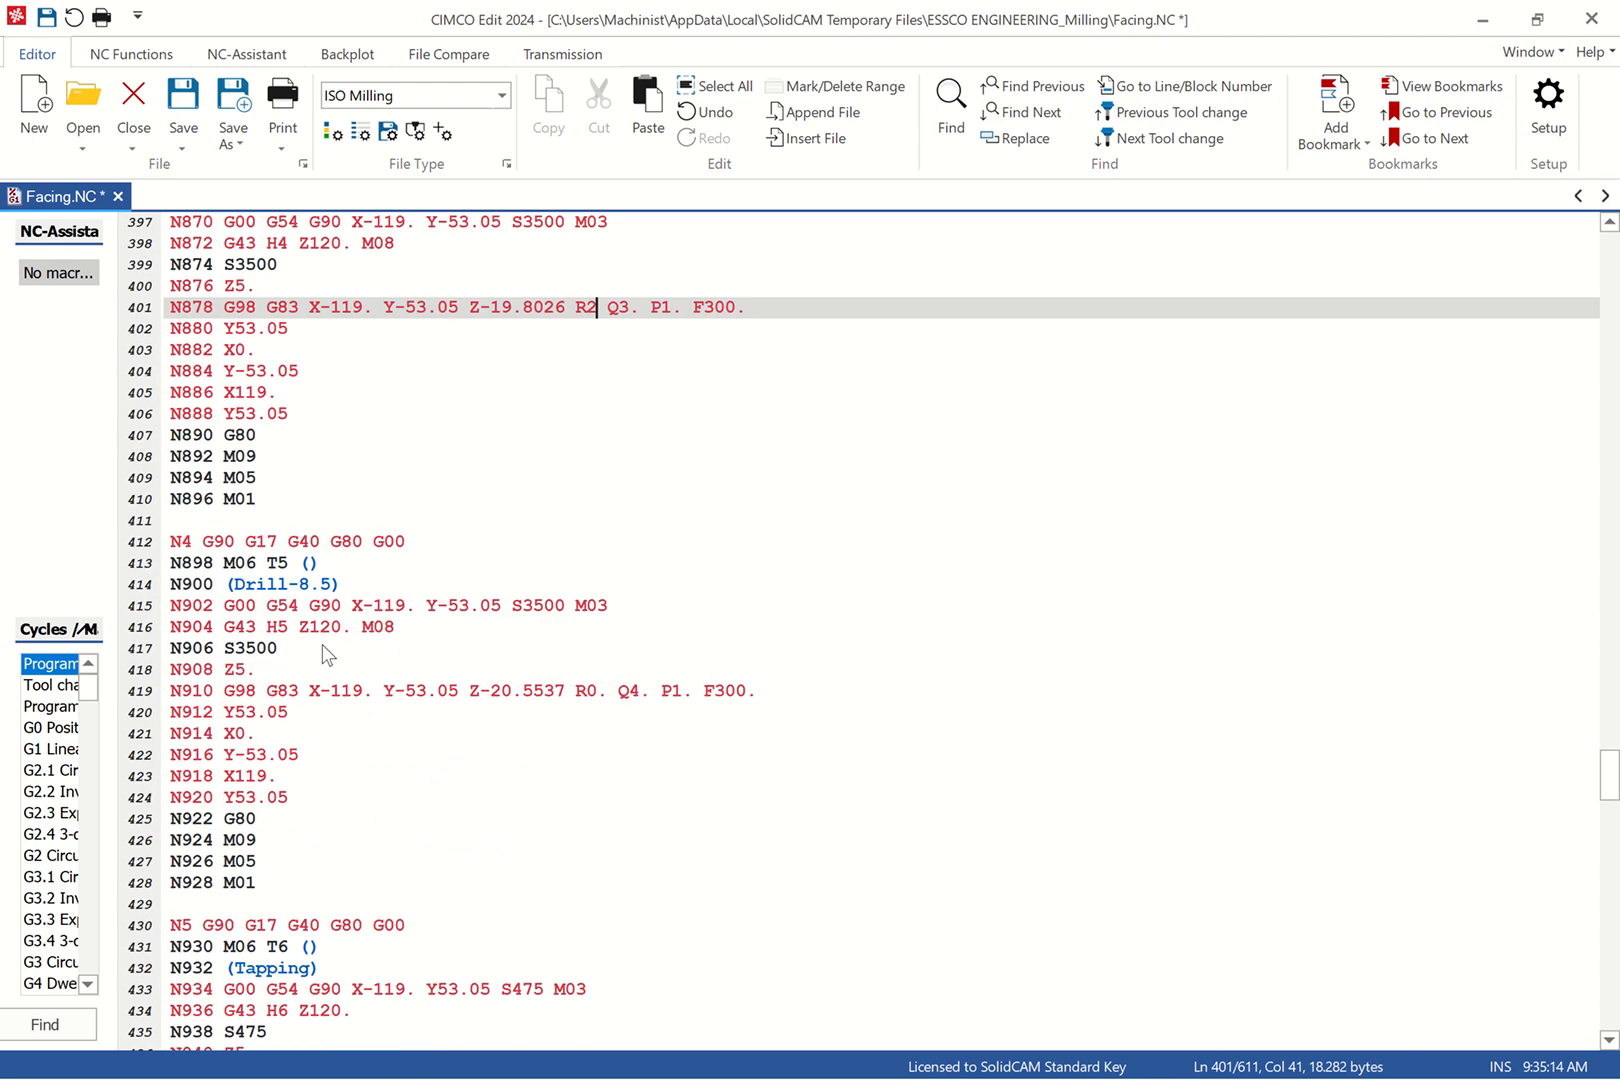
{"action": "left_click", "coordinate": [331, 566]}
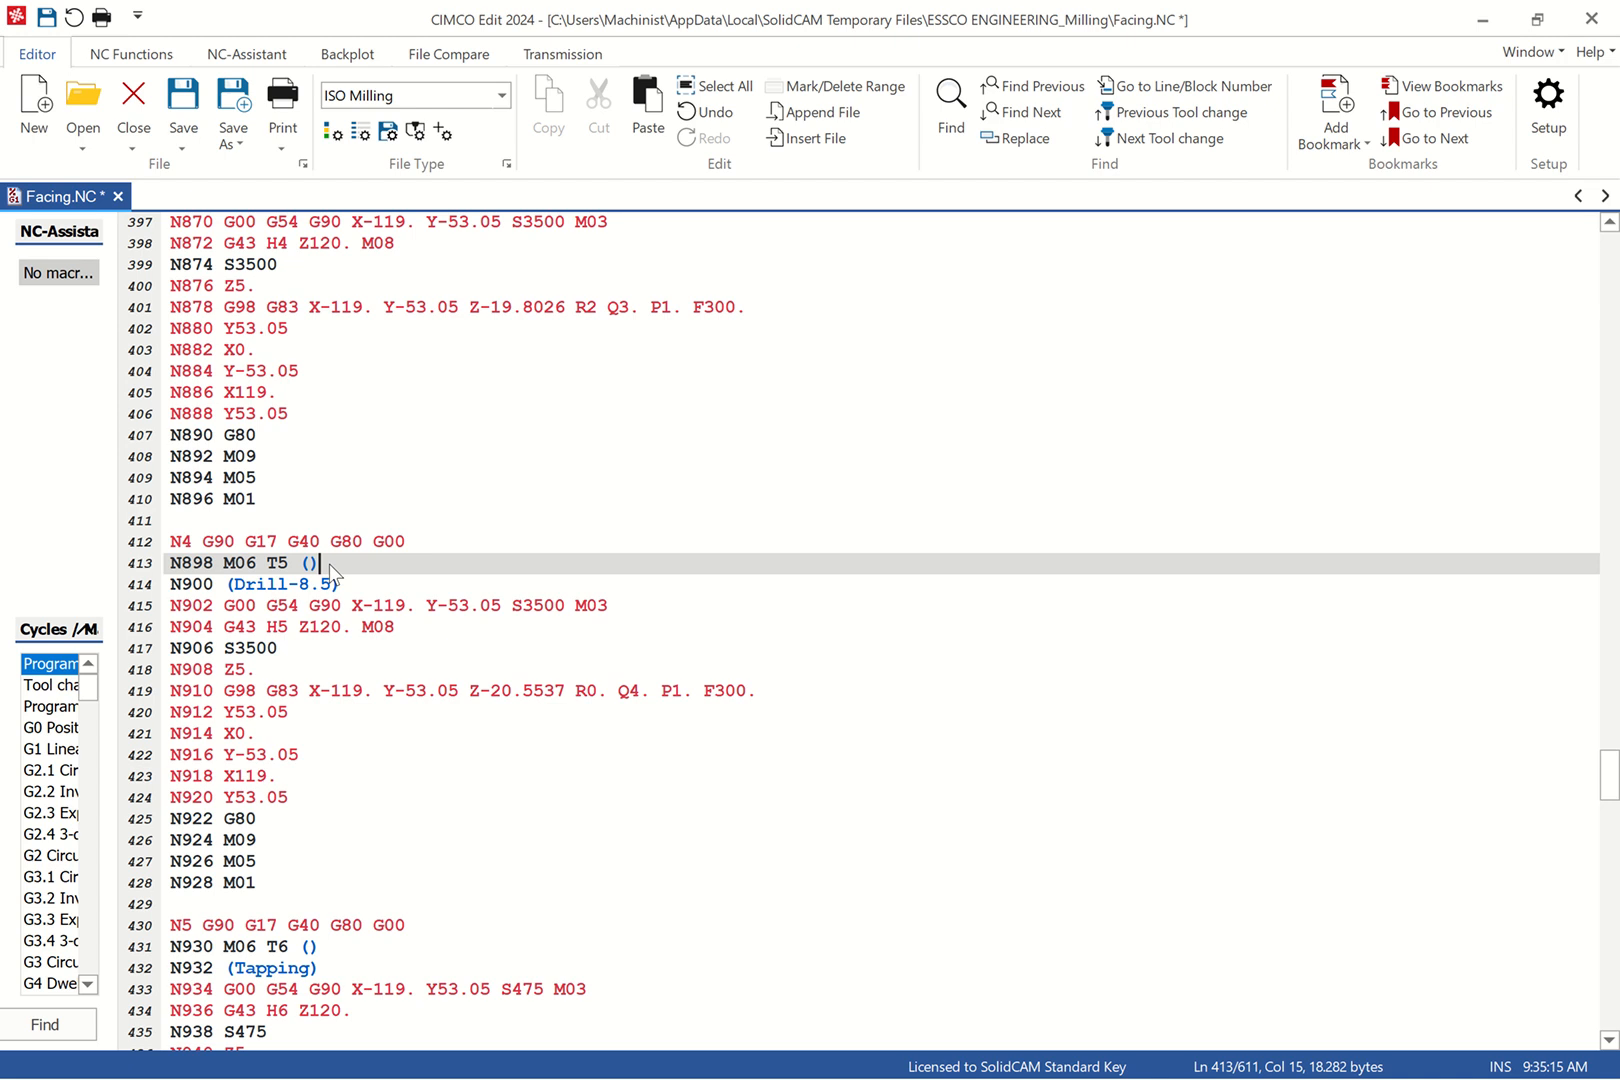
{"action": "left_click", "coordinate": [167, 585]}
{"action": "type", "text": "."}
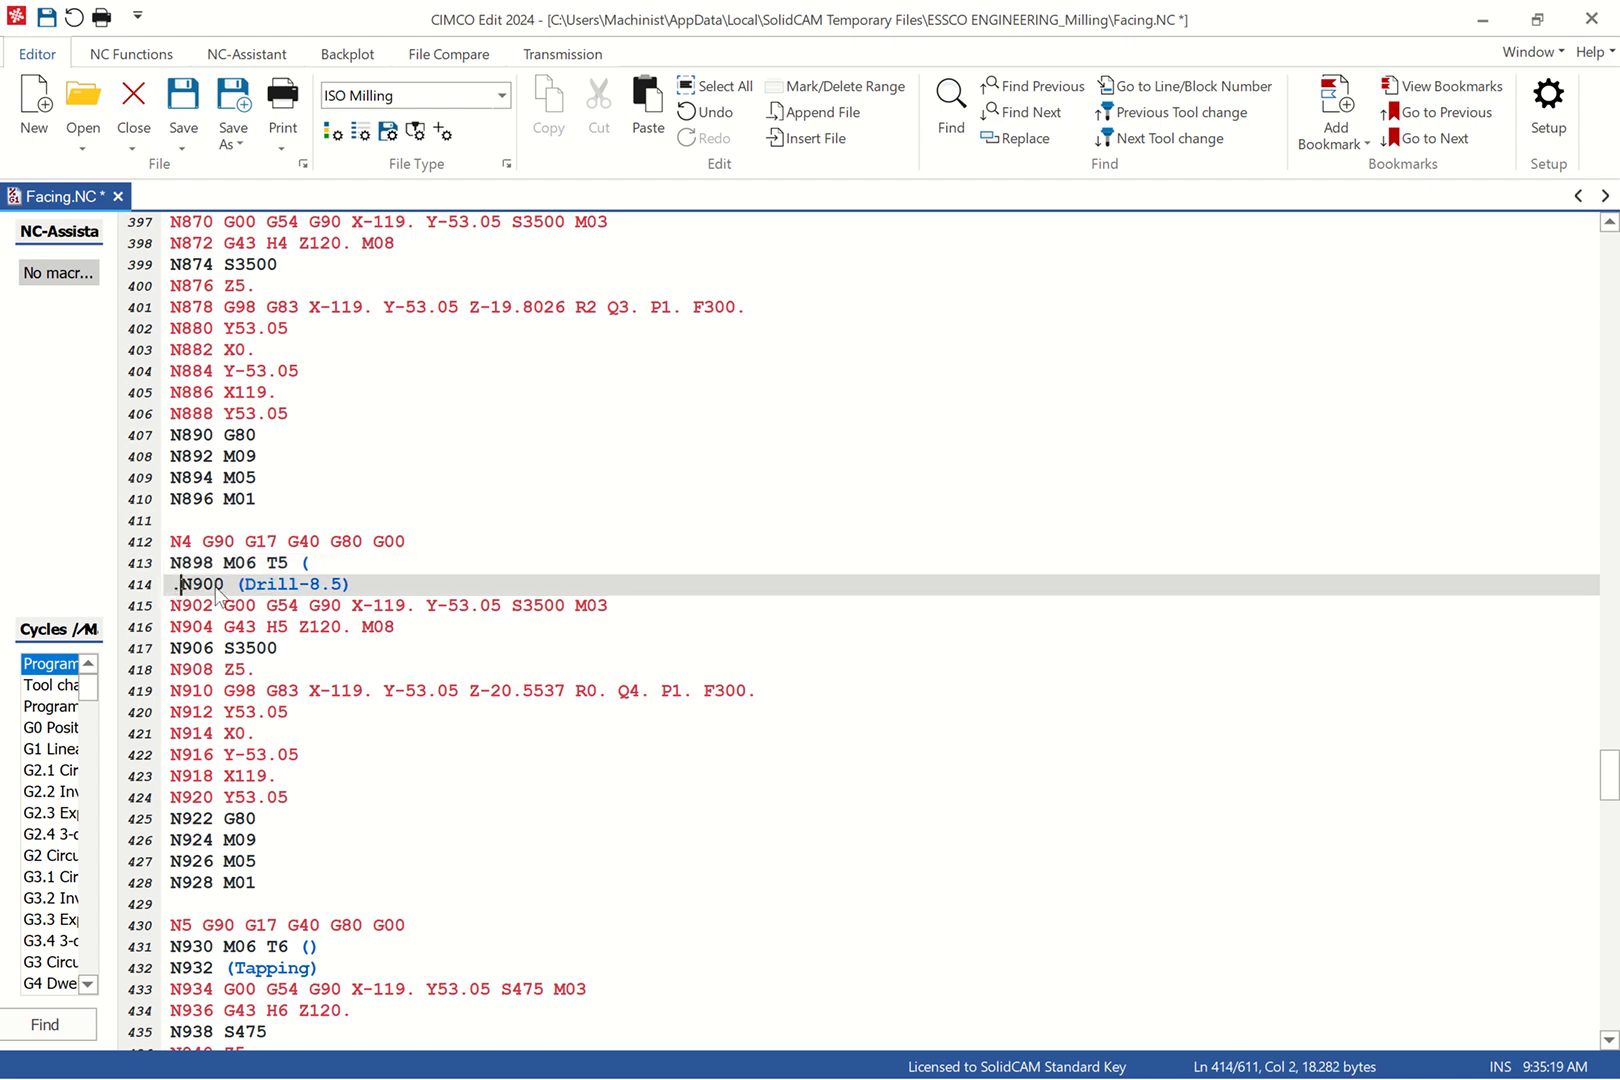
{"action": "key", "text": "BackSpace"}
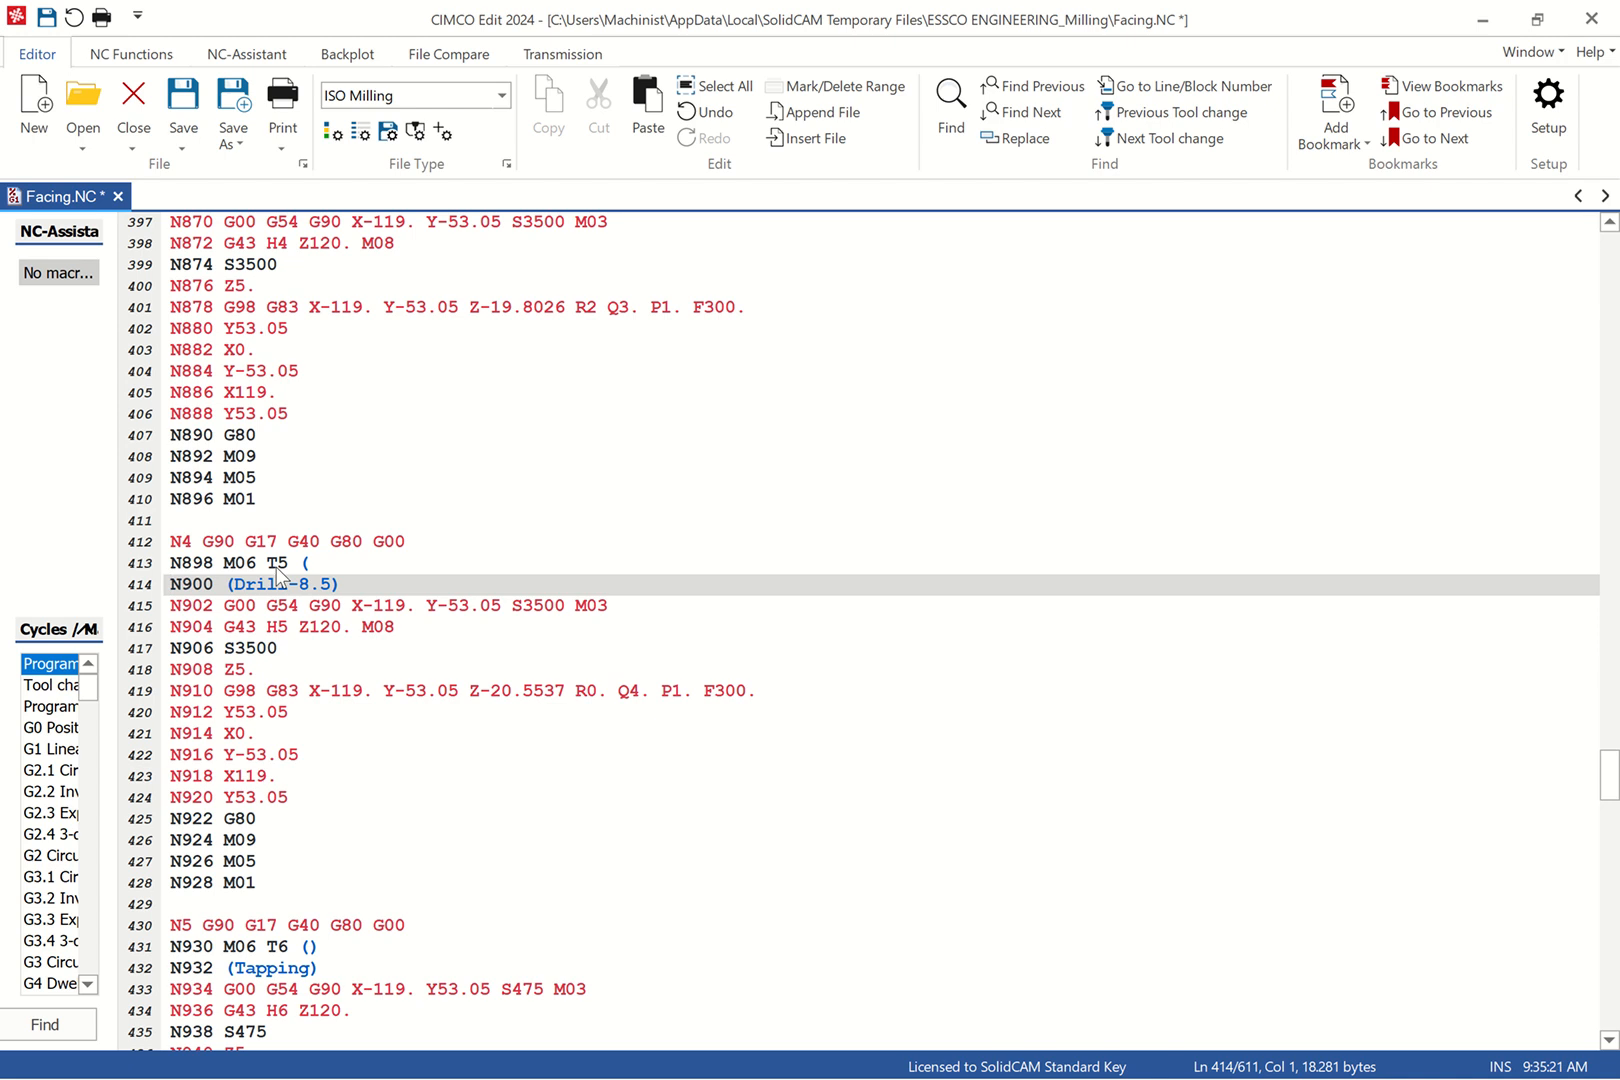
{"action": "type", "text": ";"}
{"action": "left_click", "coordinate": [316, 562]}
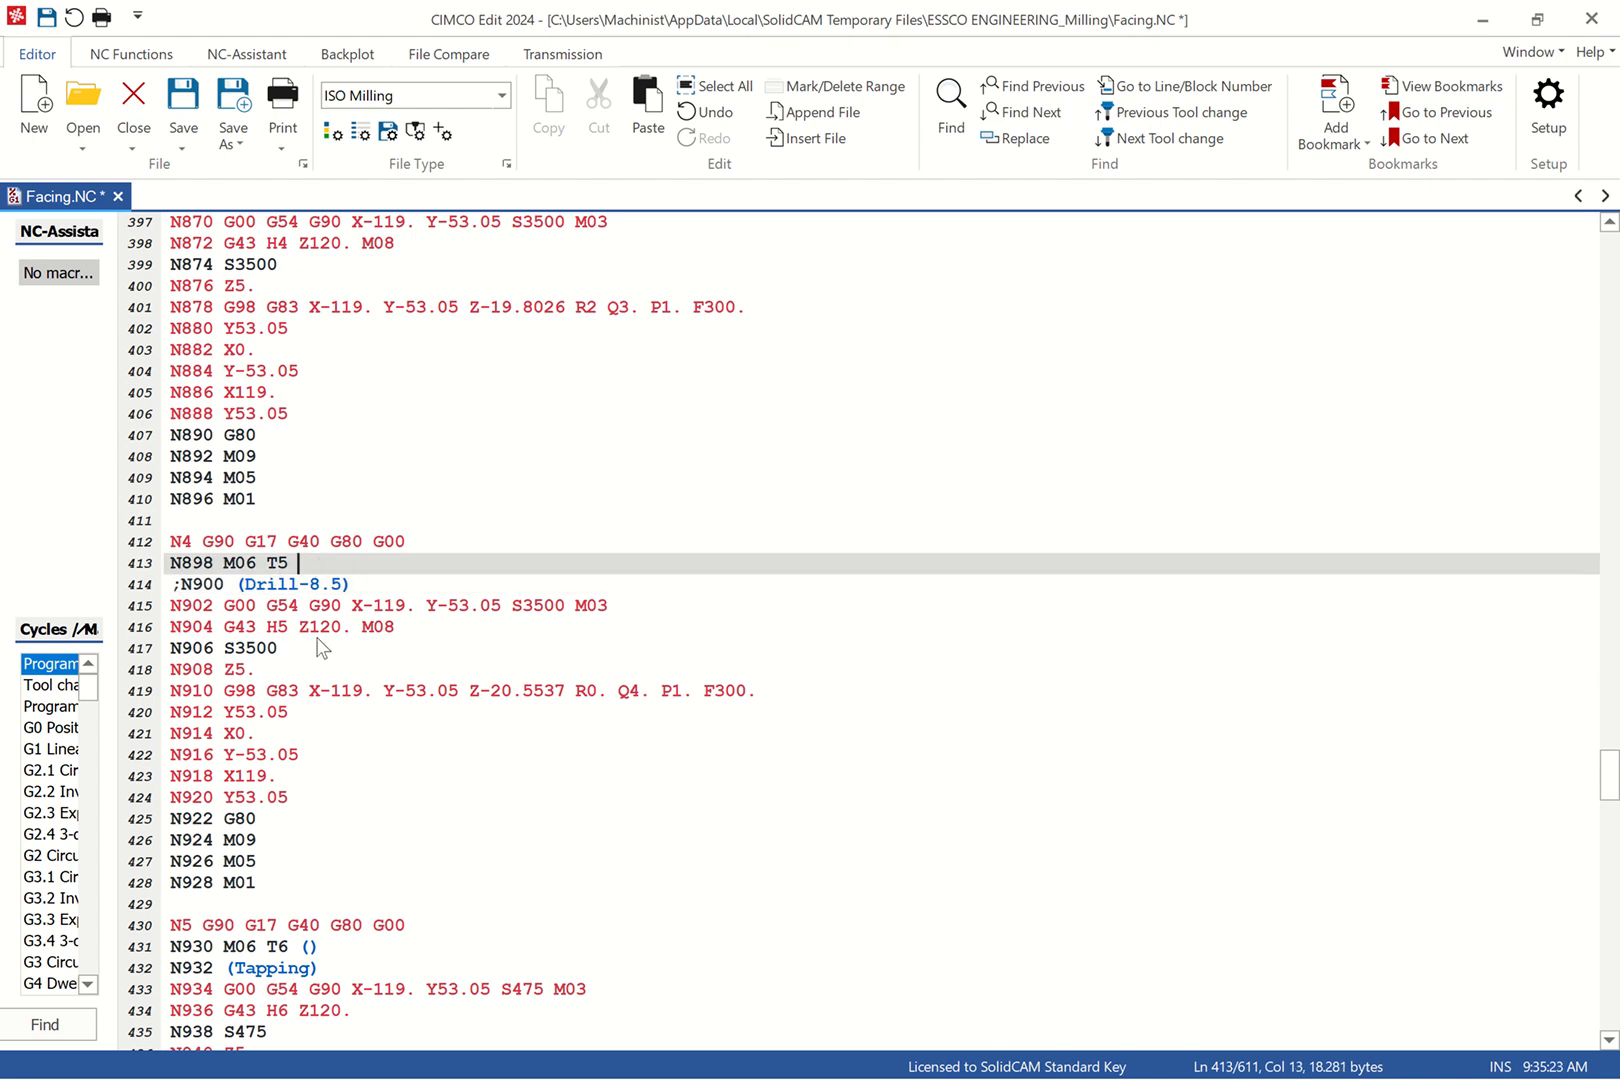
{"action": "key", "text": "BackSpace"}
Change the R value to R2. in the Drill-8.5 cycle line N910
{"action": "scroll", "coordinate": [322, 648], "scroll_direction": "down", "scroll_amount": 2}
{"action": "left_click", "coordinate": [599, 607]}
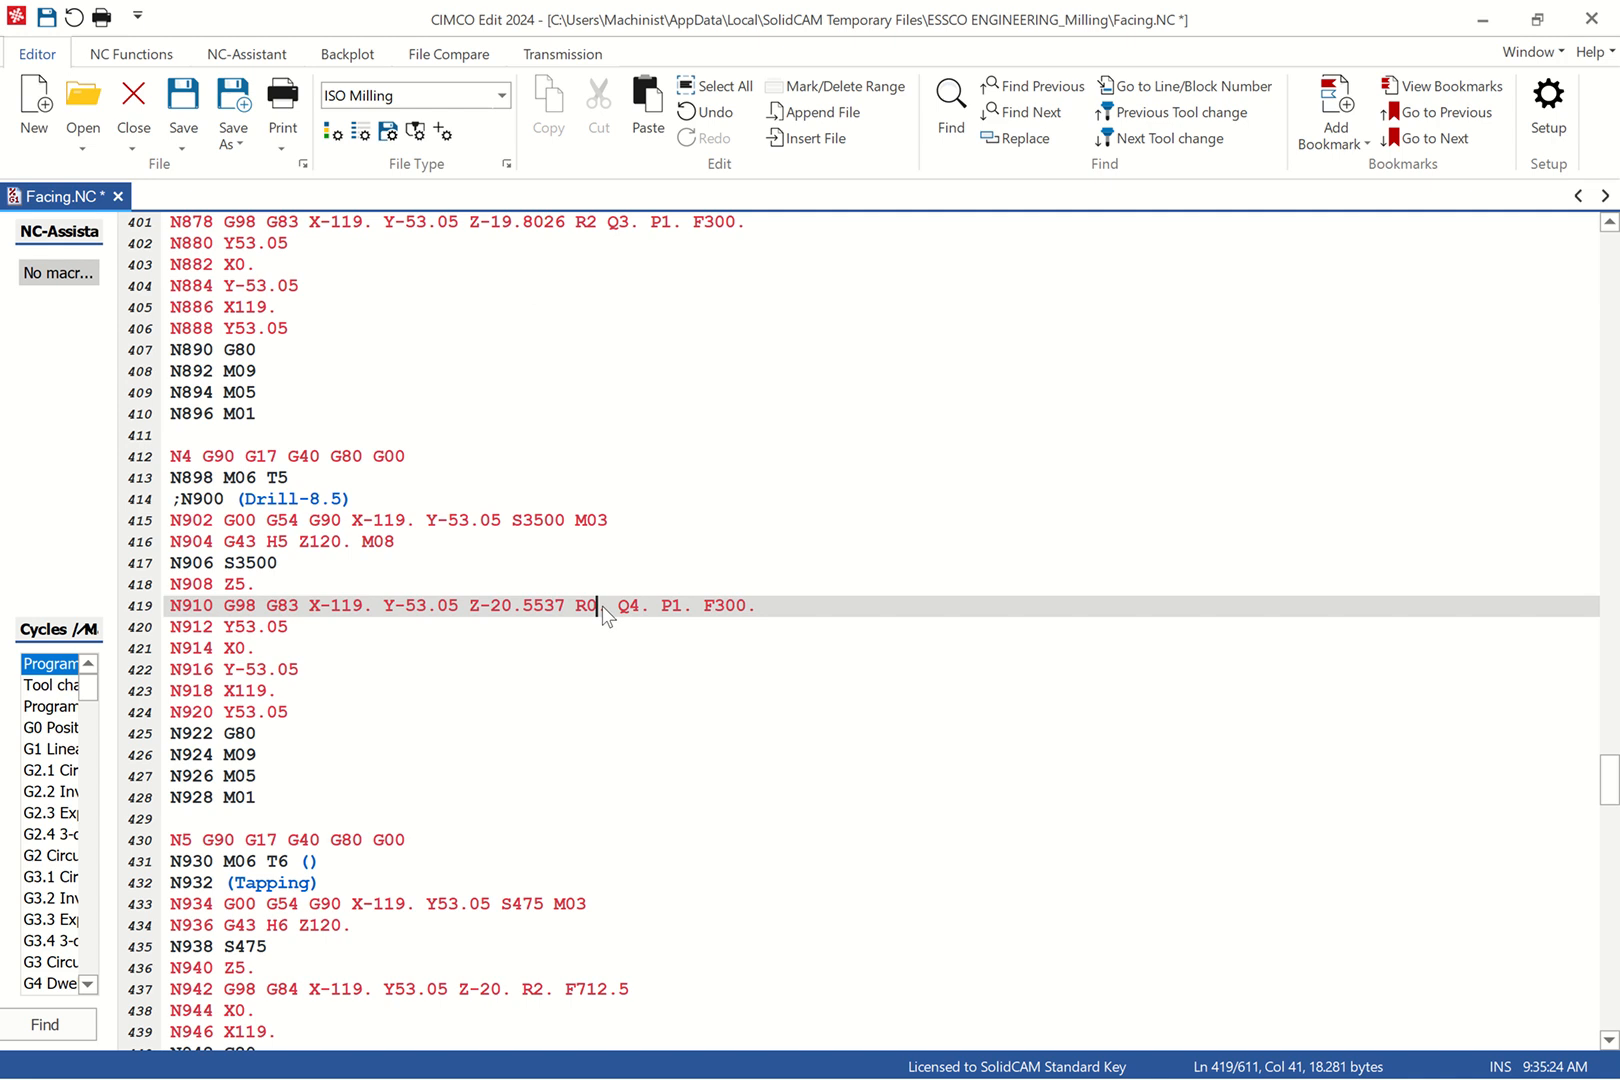
{"action": "key", "text": "BackSpace"}
{"action": "type", "text": "3"}
{"action": "key", "text": "BackSpace"}
{"action": "type", "text": "2"}
Remove the empty parentheses after T6 in line N930 and put a semicolon before the N932 Tapping line
{"action": "scroll", "coordinate": [260, 650], "scroll_direction": "down", "scroll_amount": 4}
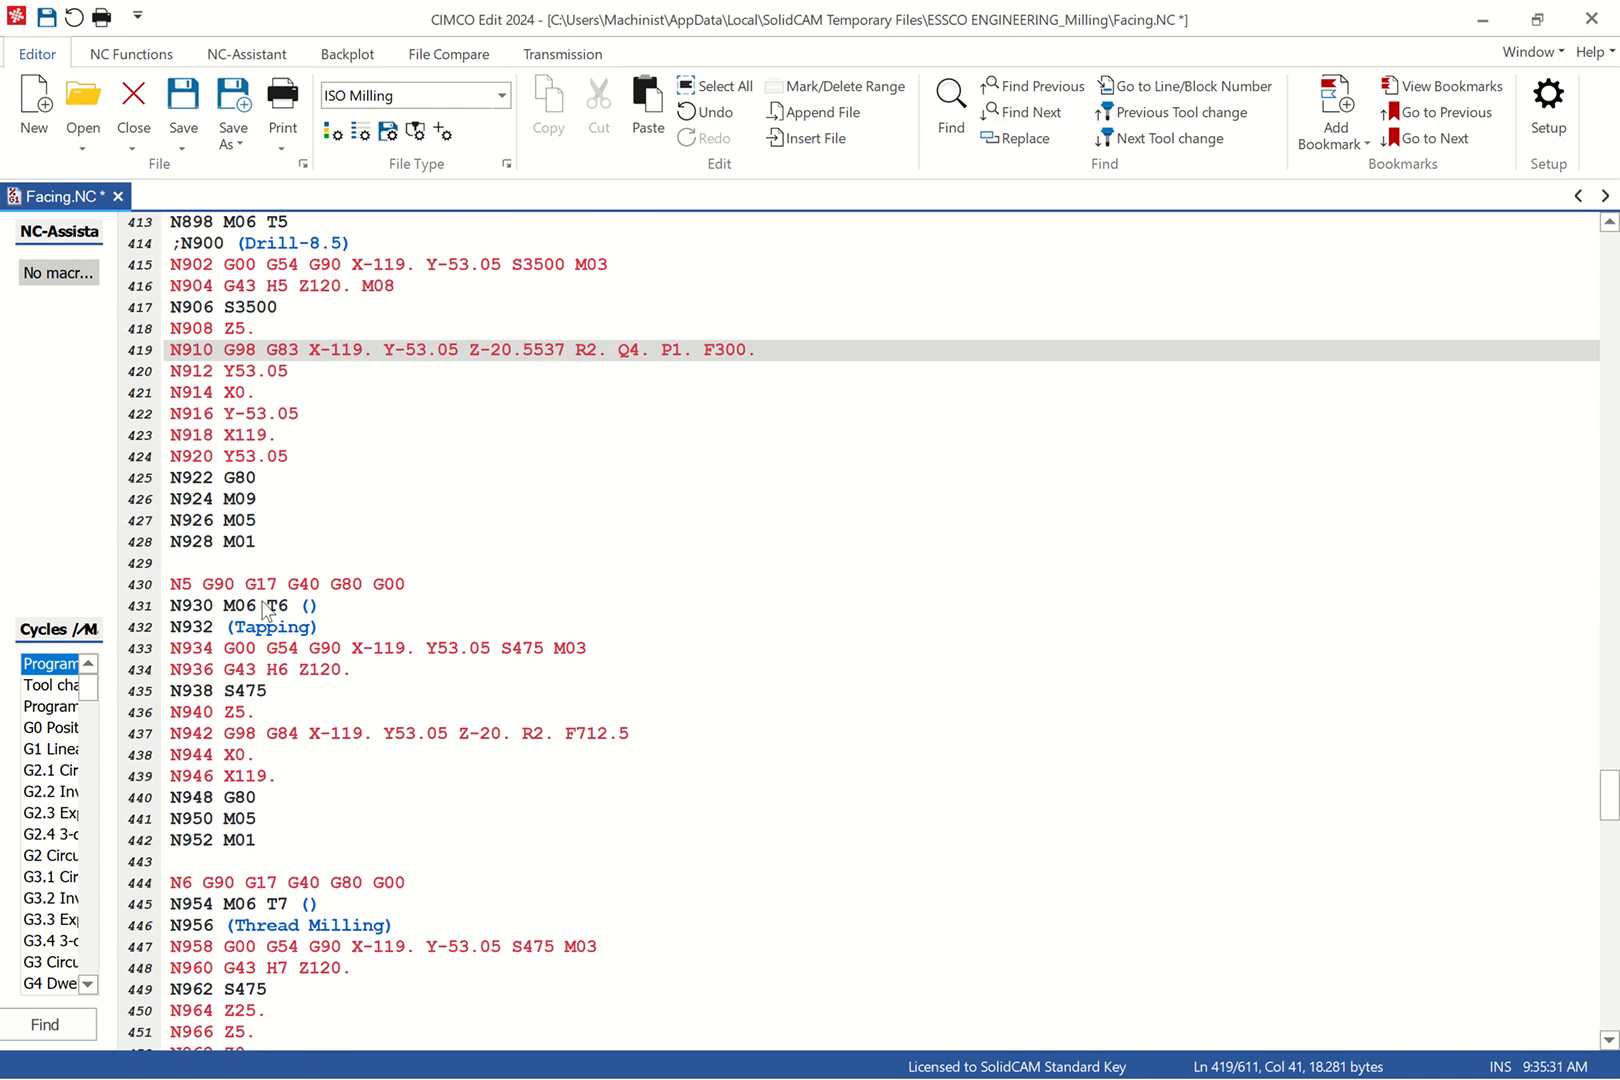
{"action": "left_click", "coordinate": [326, 607]}
{"action": "key", "text": "BackSpace"}
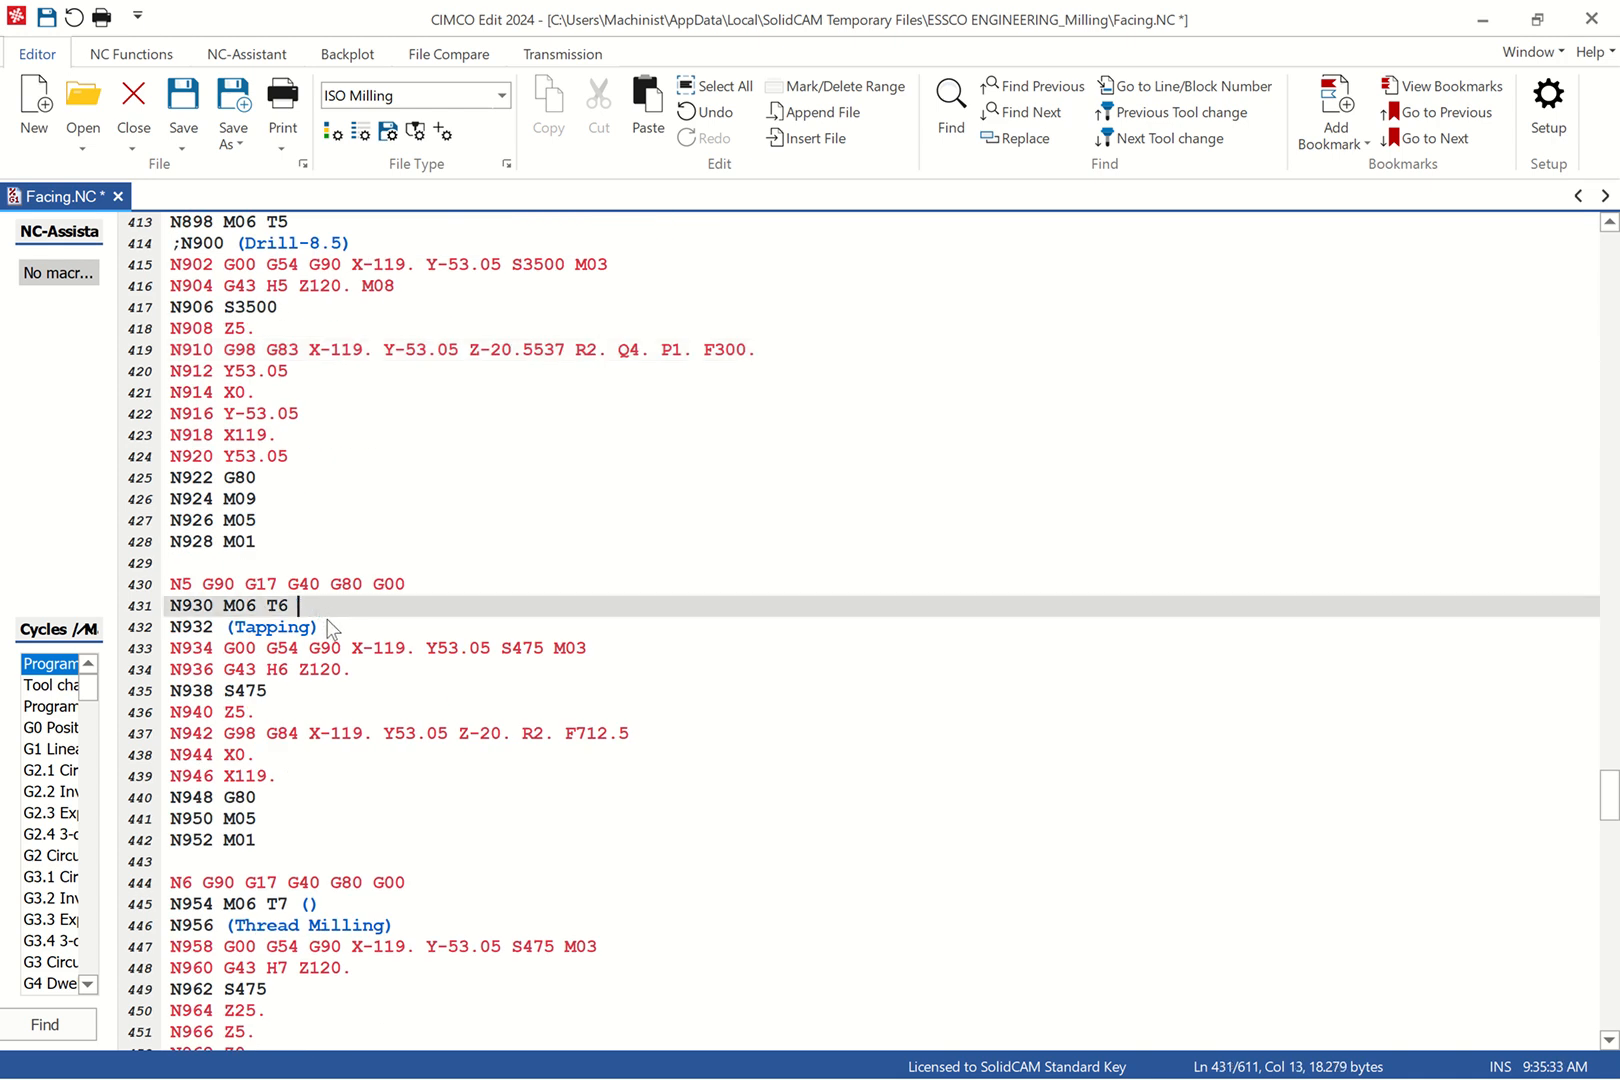
{"action": "left_click", "coordinate": [172, 628]}
{"action": "type", "text": ";"}
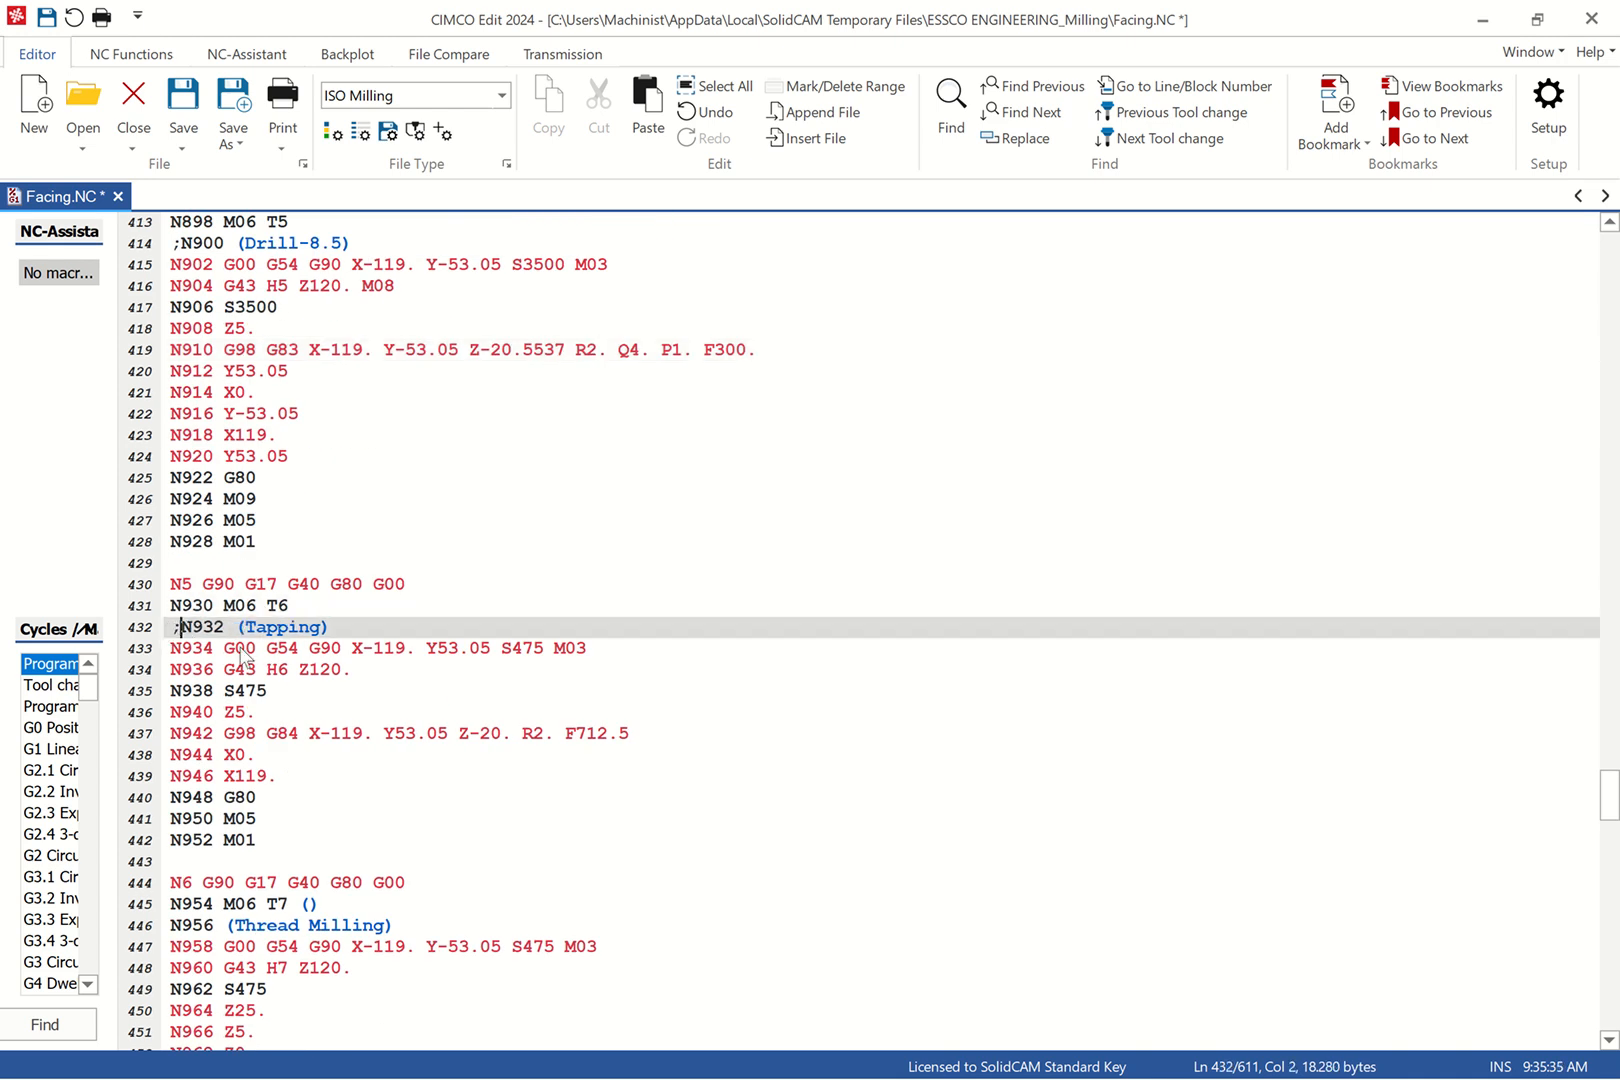
Review the tapping block and append Q3 P1 to the end of the G84 cycle line N942
{"action": "scroll", "coordinate": [318, 680], "scroll_direction": "down", "scroll_amount": 1}
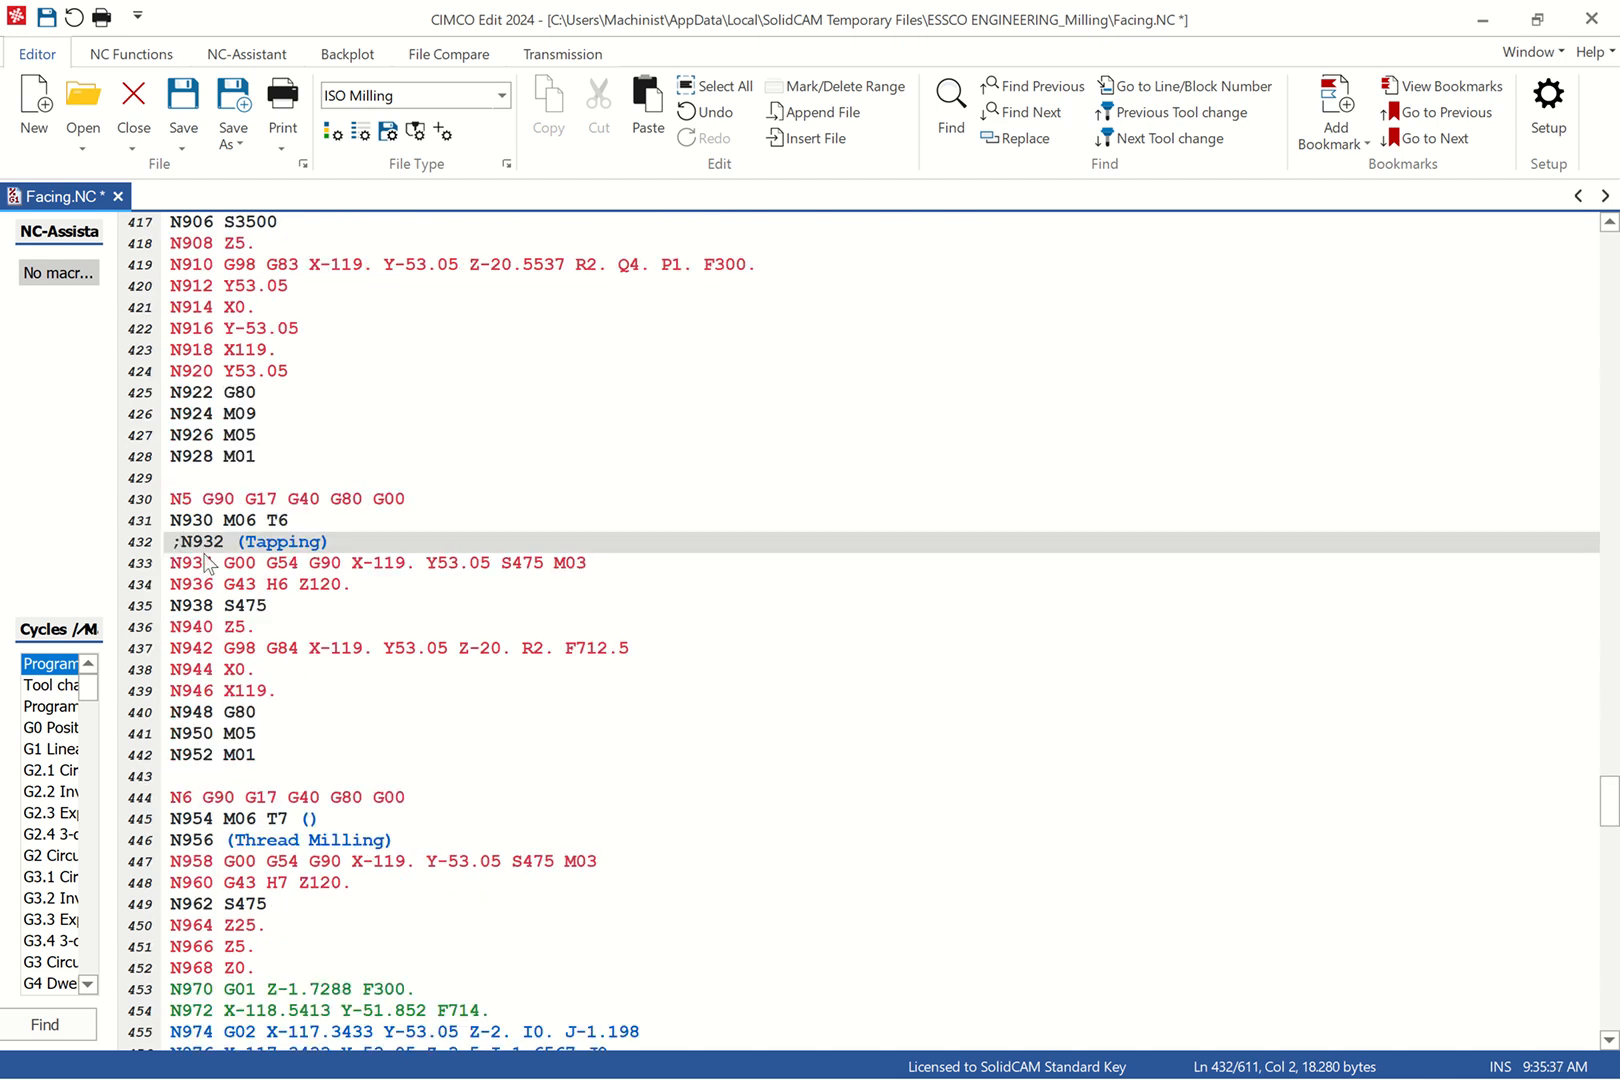
{"action": "left_click_drag", "start_coordinate": [172, 500], "coordinate": [282, 742]}
{"action": "left_click", "coordinate": [322, 718]}
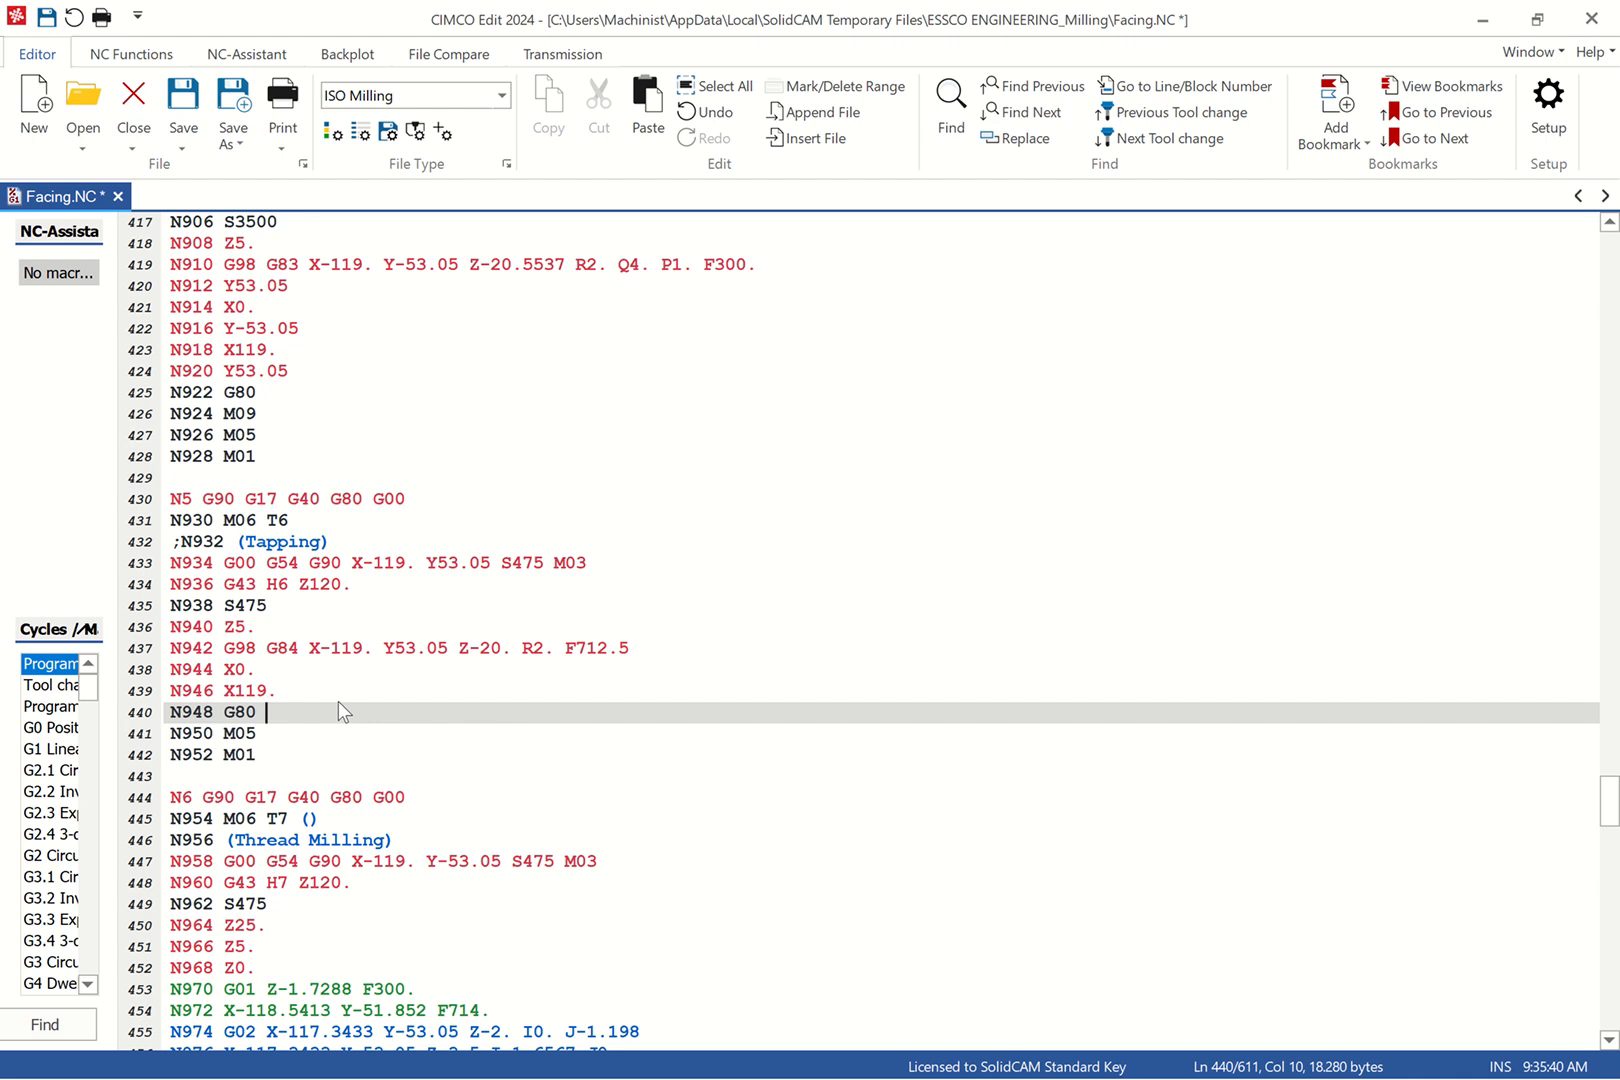
{"action": "left_click", "coordinate": [395, 655]}
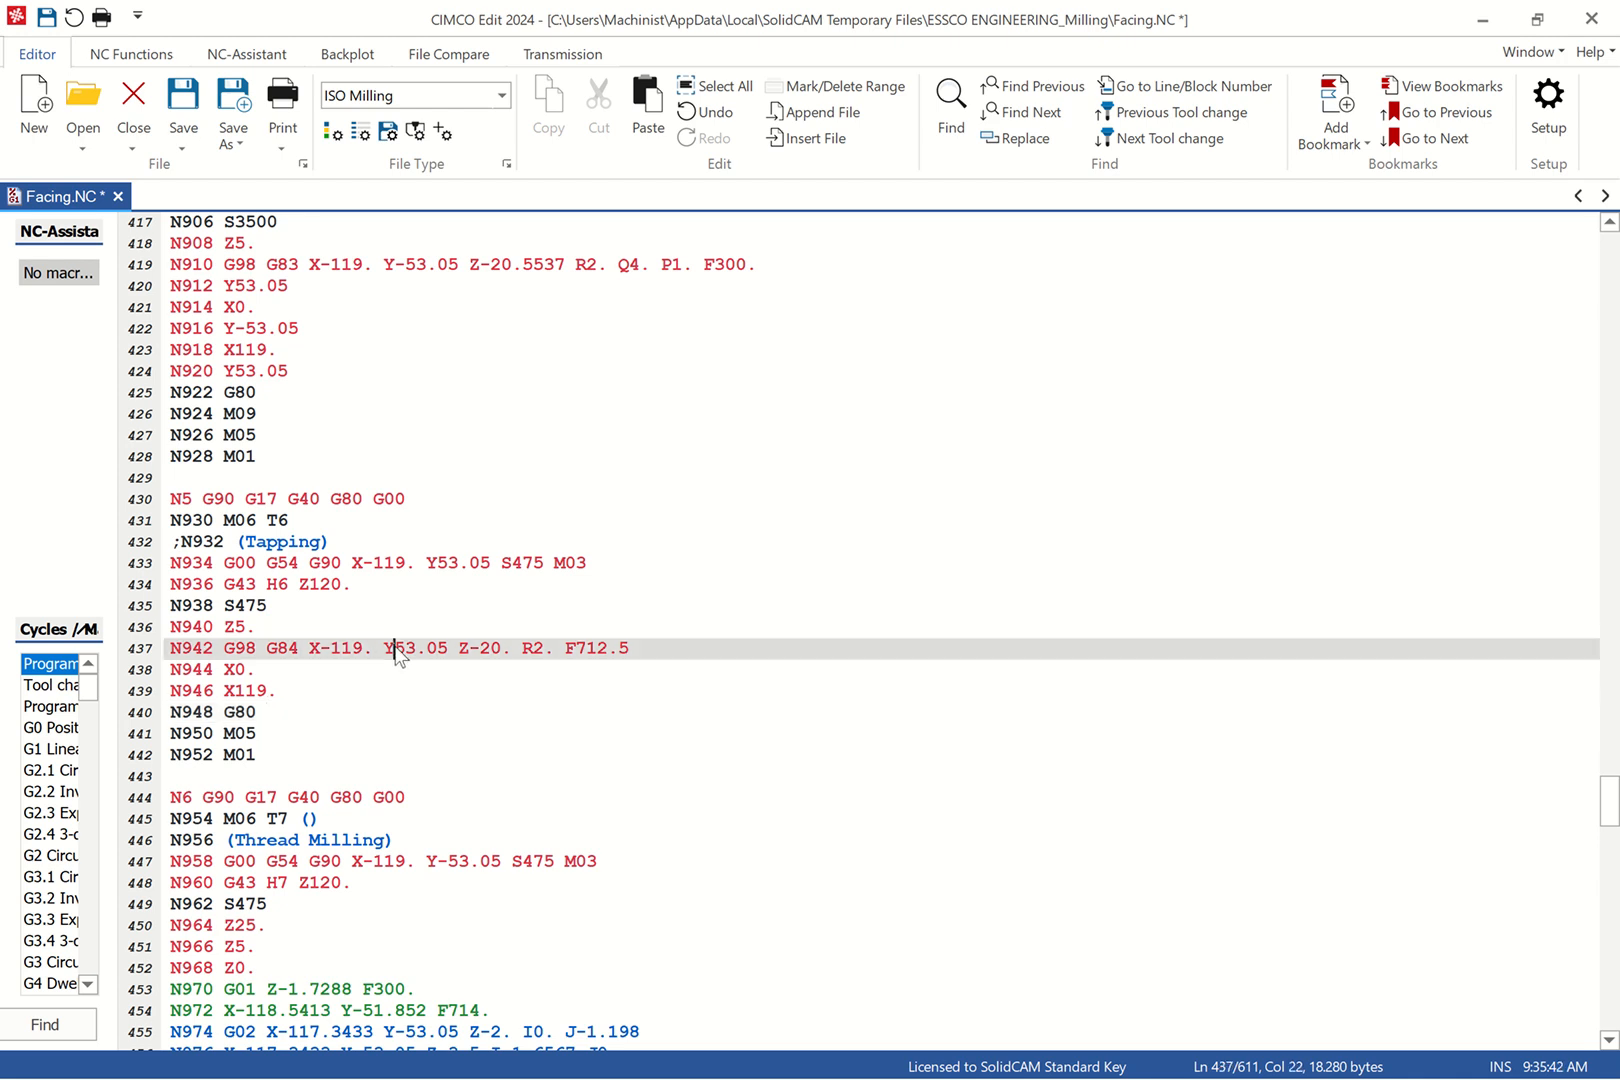
{"action": "double_click", "coordinate": [316, 657]}
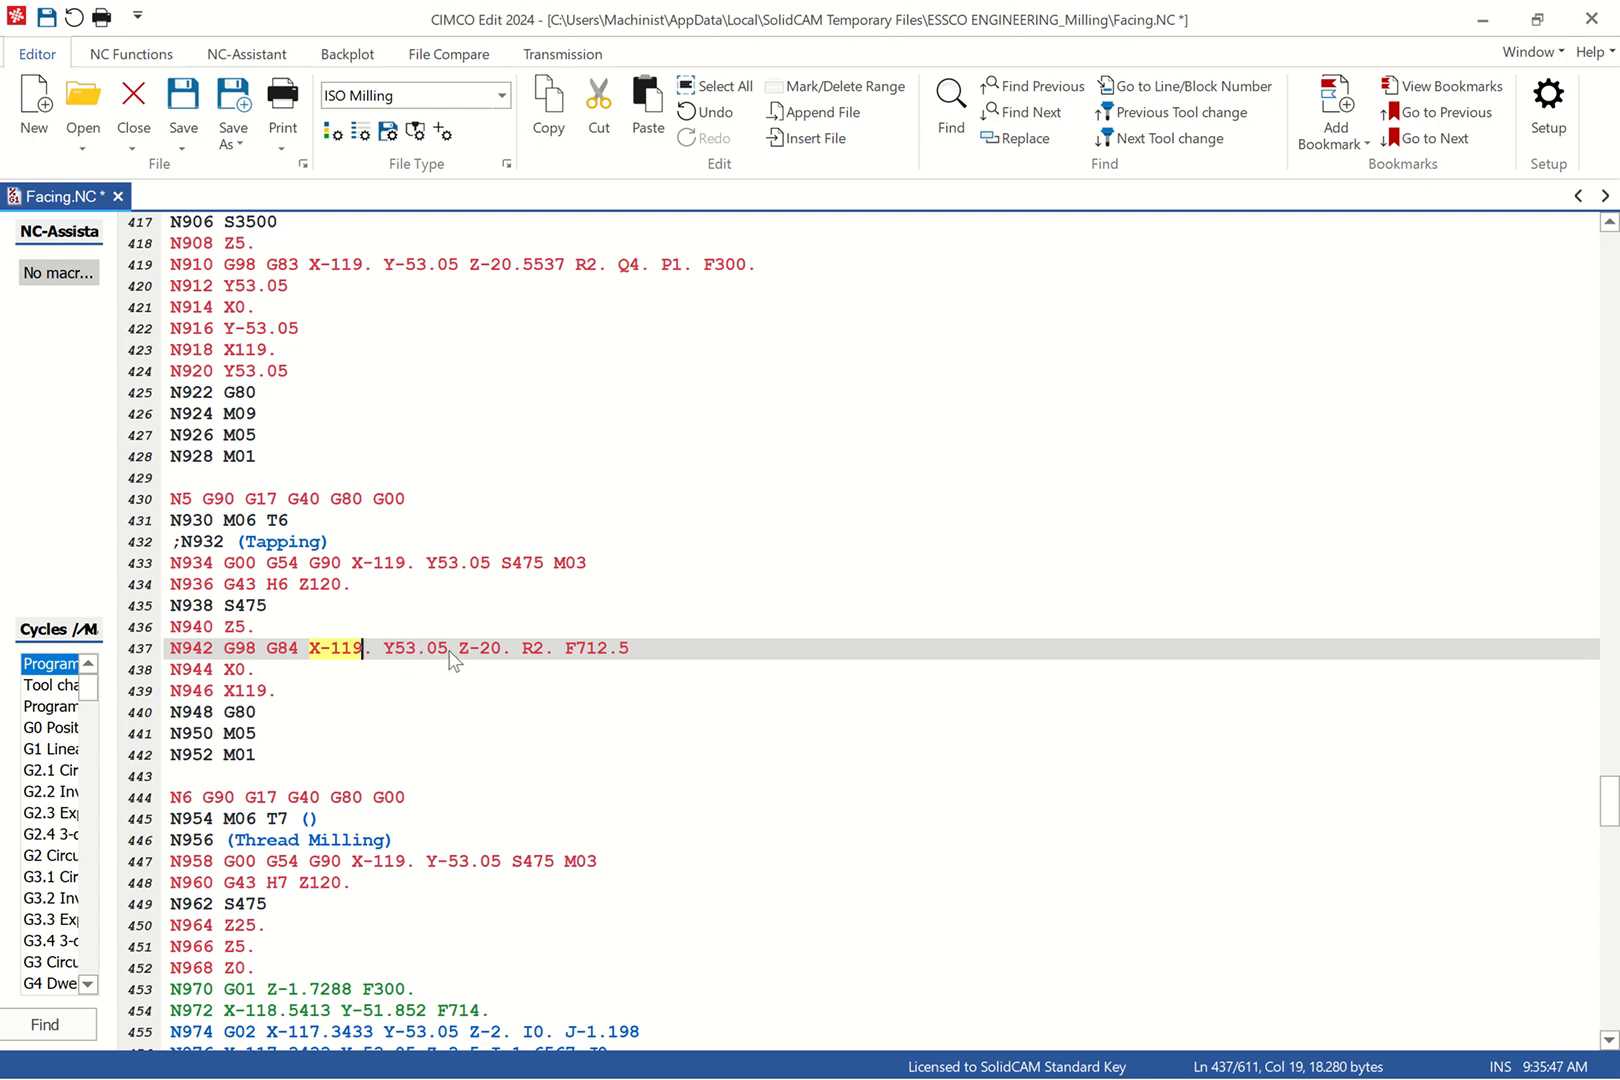
{"action": "left_click_drag", "start_coordinate": [450, 658], "coordinate": [311, 660]}
{"action": "left_click", "coordinate": [531, 650]}
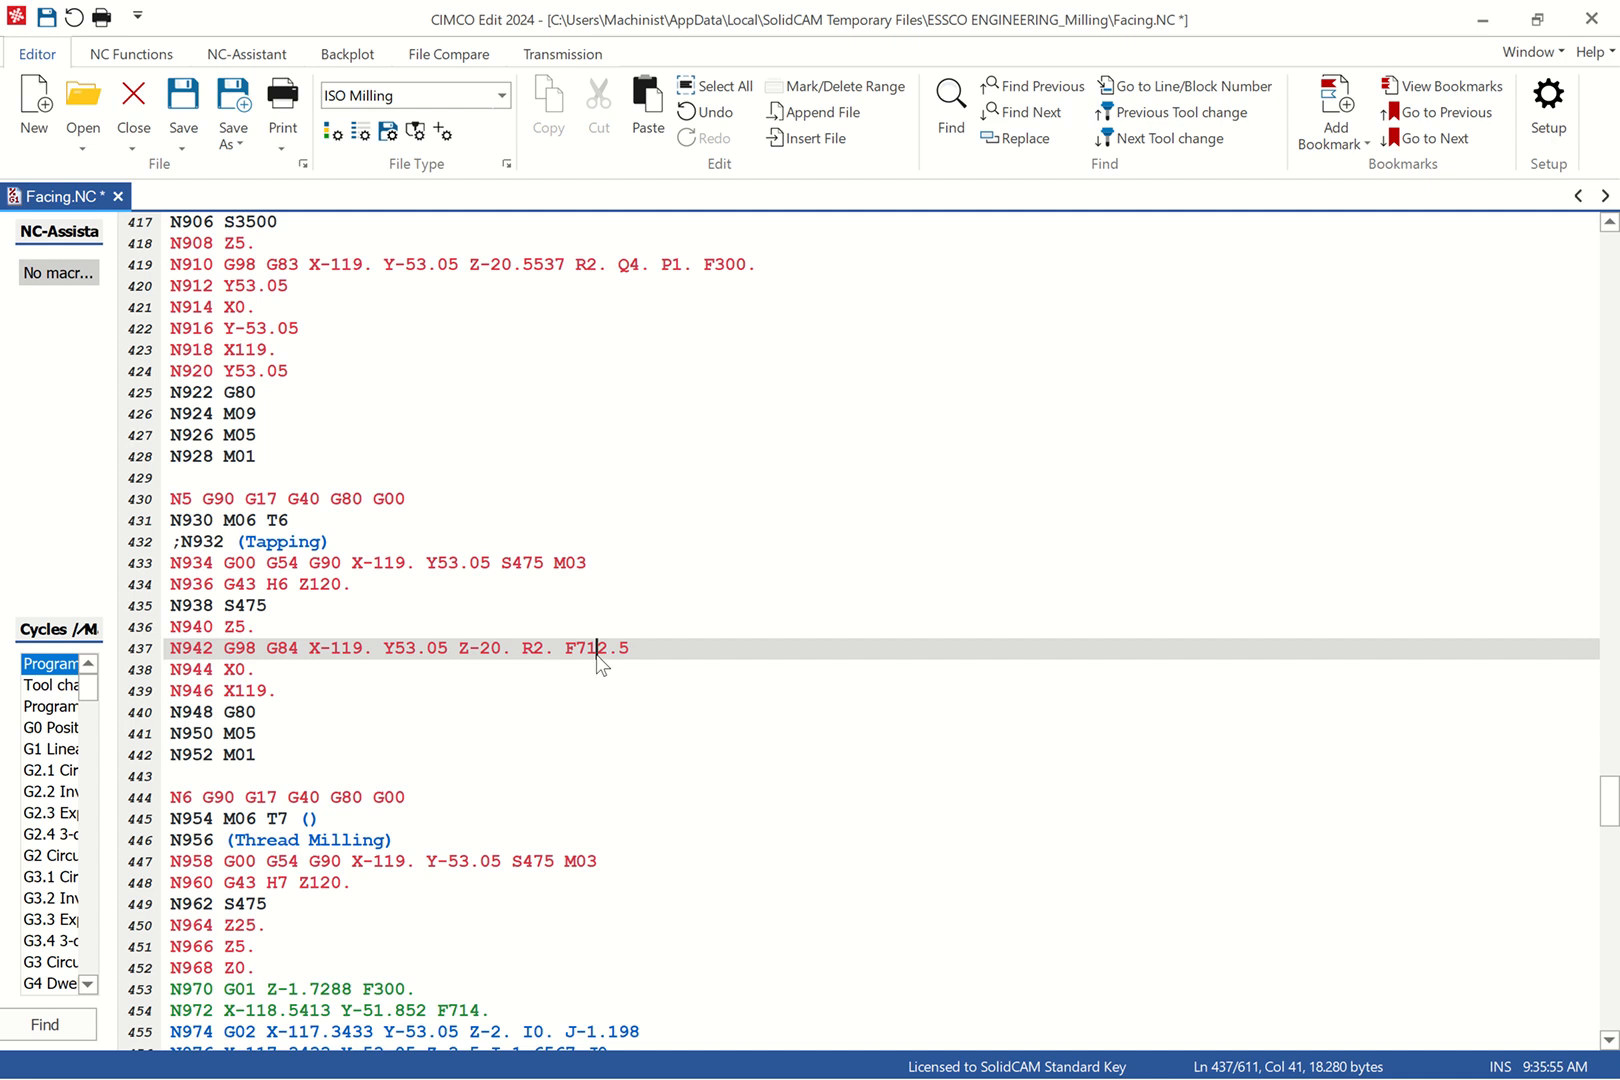
{"action": "left_click", "coordinate": [668, 656]}
Remove the empty parentheses after T7 in line N954 and put a semicolon before the N956 Thread Milling line
{"action": "left_click", "coordinate": [316, 820]}
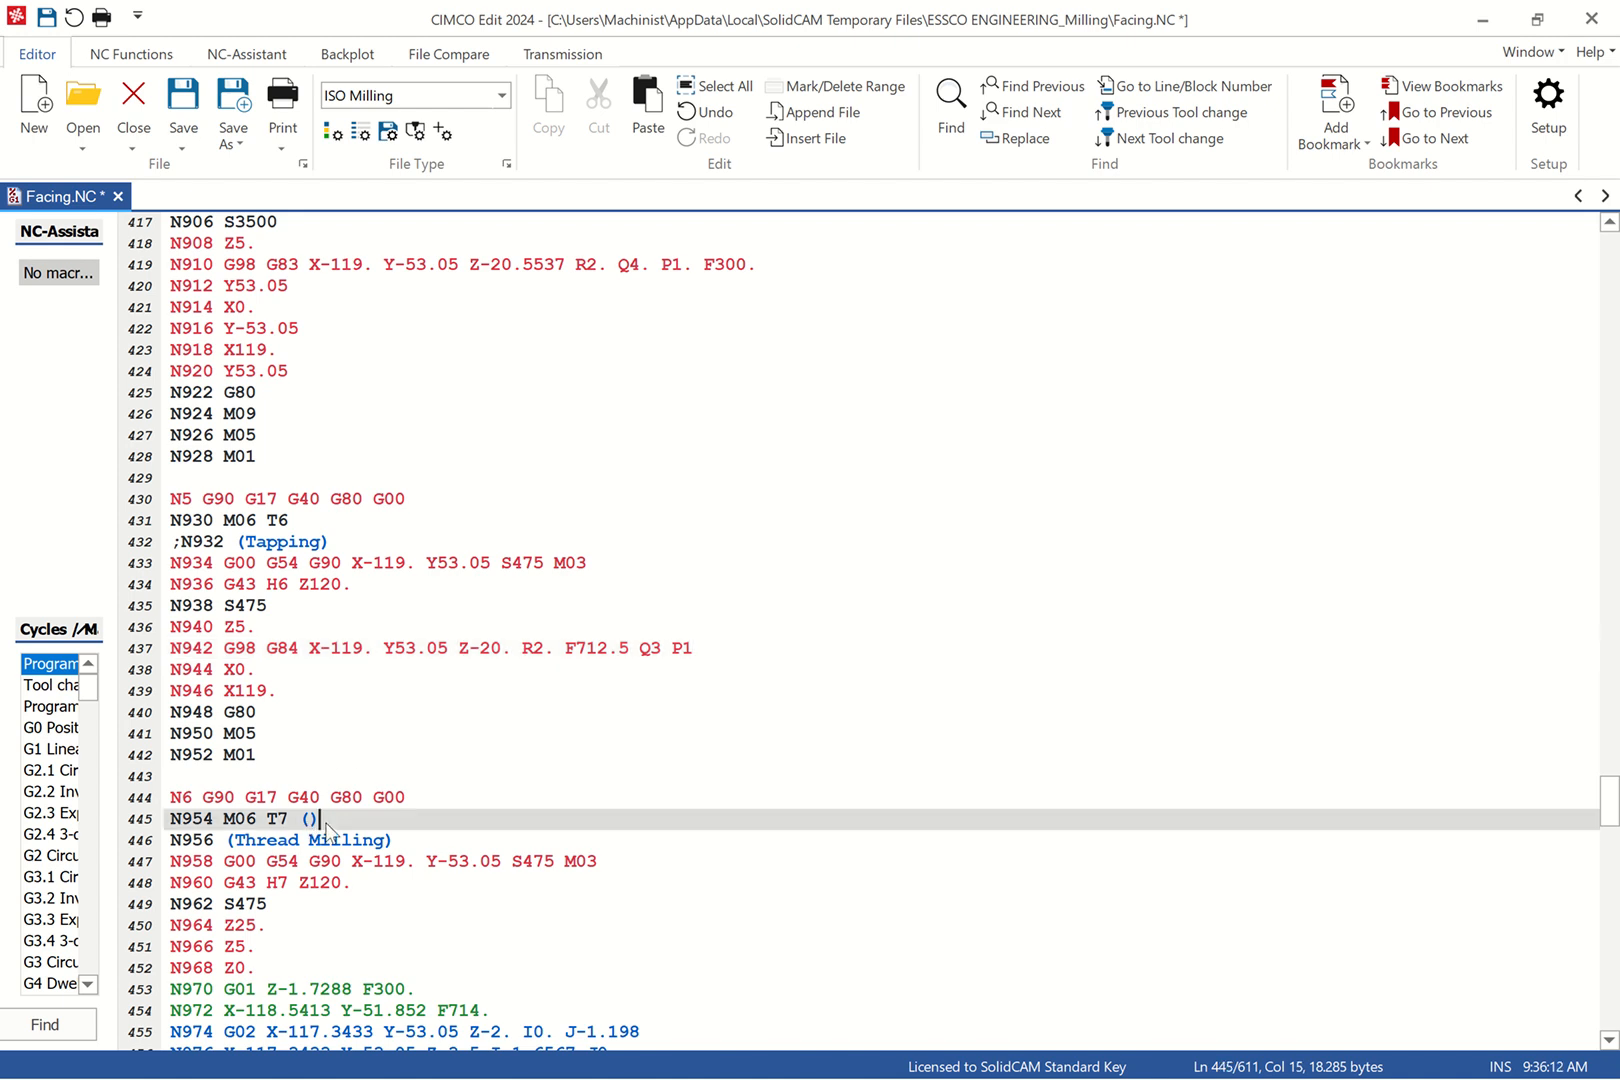
{"action": "key", "text": "BackSpace"}
{"action": "scroll", "coordinate": [273, 852], "scroll_direction": "down", "scroll_amount": 3}
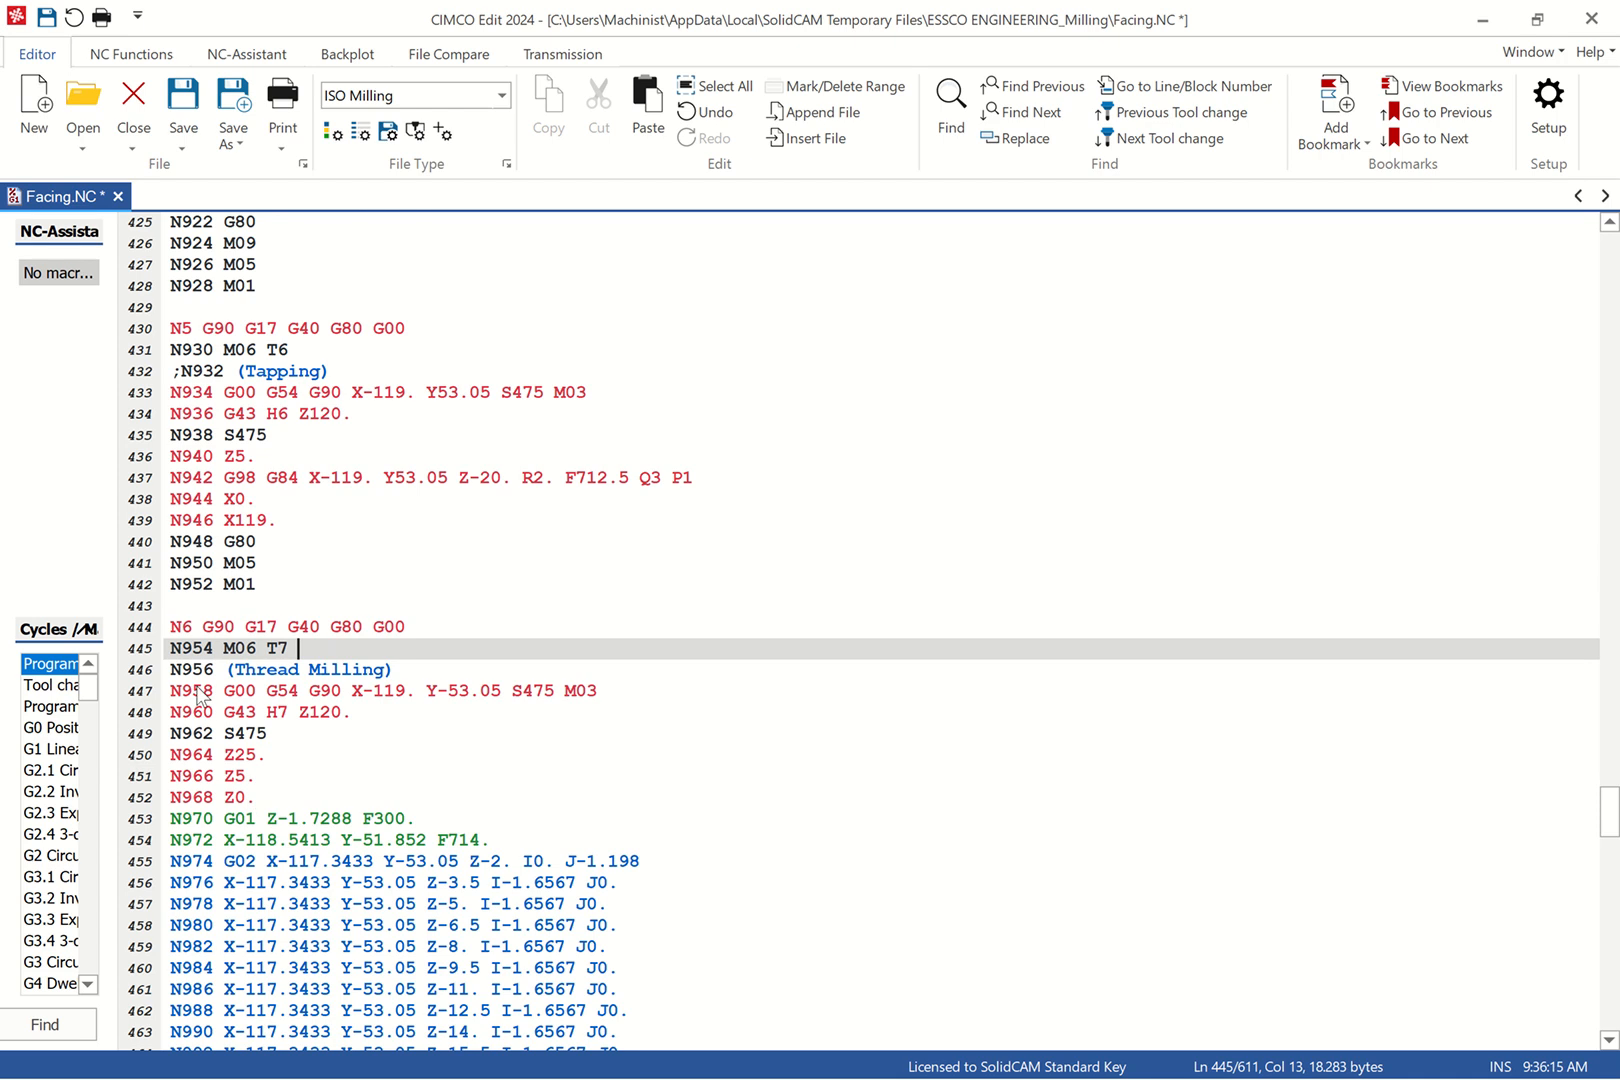
{"action": "left_click", "coordinate": [168, 670]}
{"action": "type", "text": ";"}
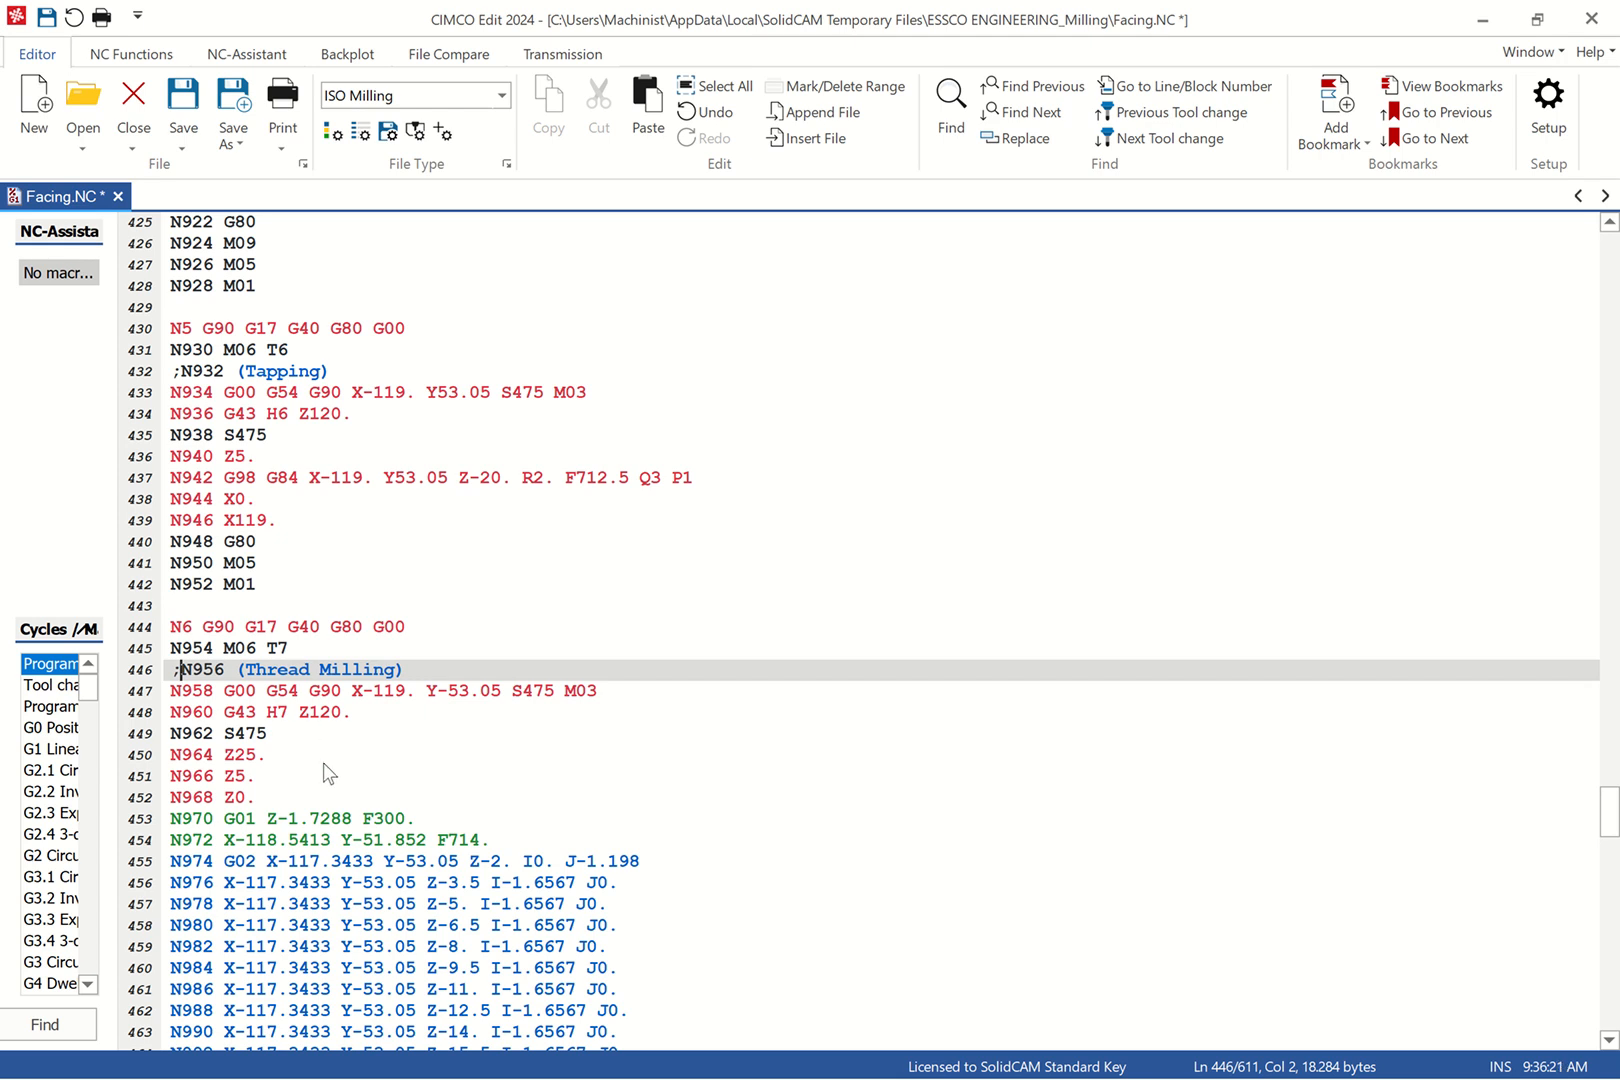
Examine the thread milling code from its helical G02 moves through to the end of the program
{"action": "scroll", "coordinate": [328, 770], "scroll_direction": "down", "scroll_amount": 3}
{"action": "scroll", "coordinate": [352, 742], "scroll_direction": "down", "scroll_amount": 3}
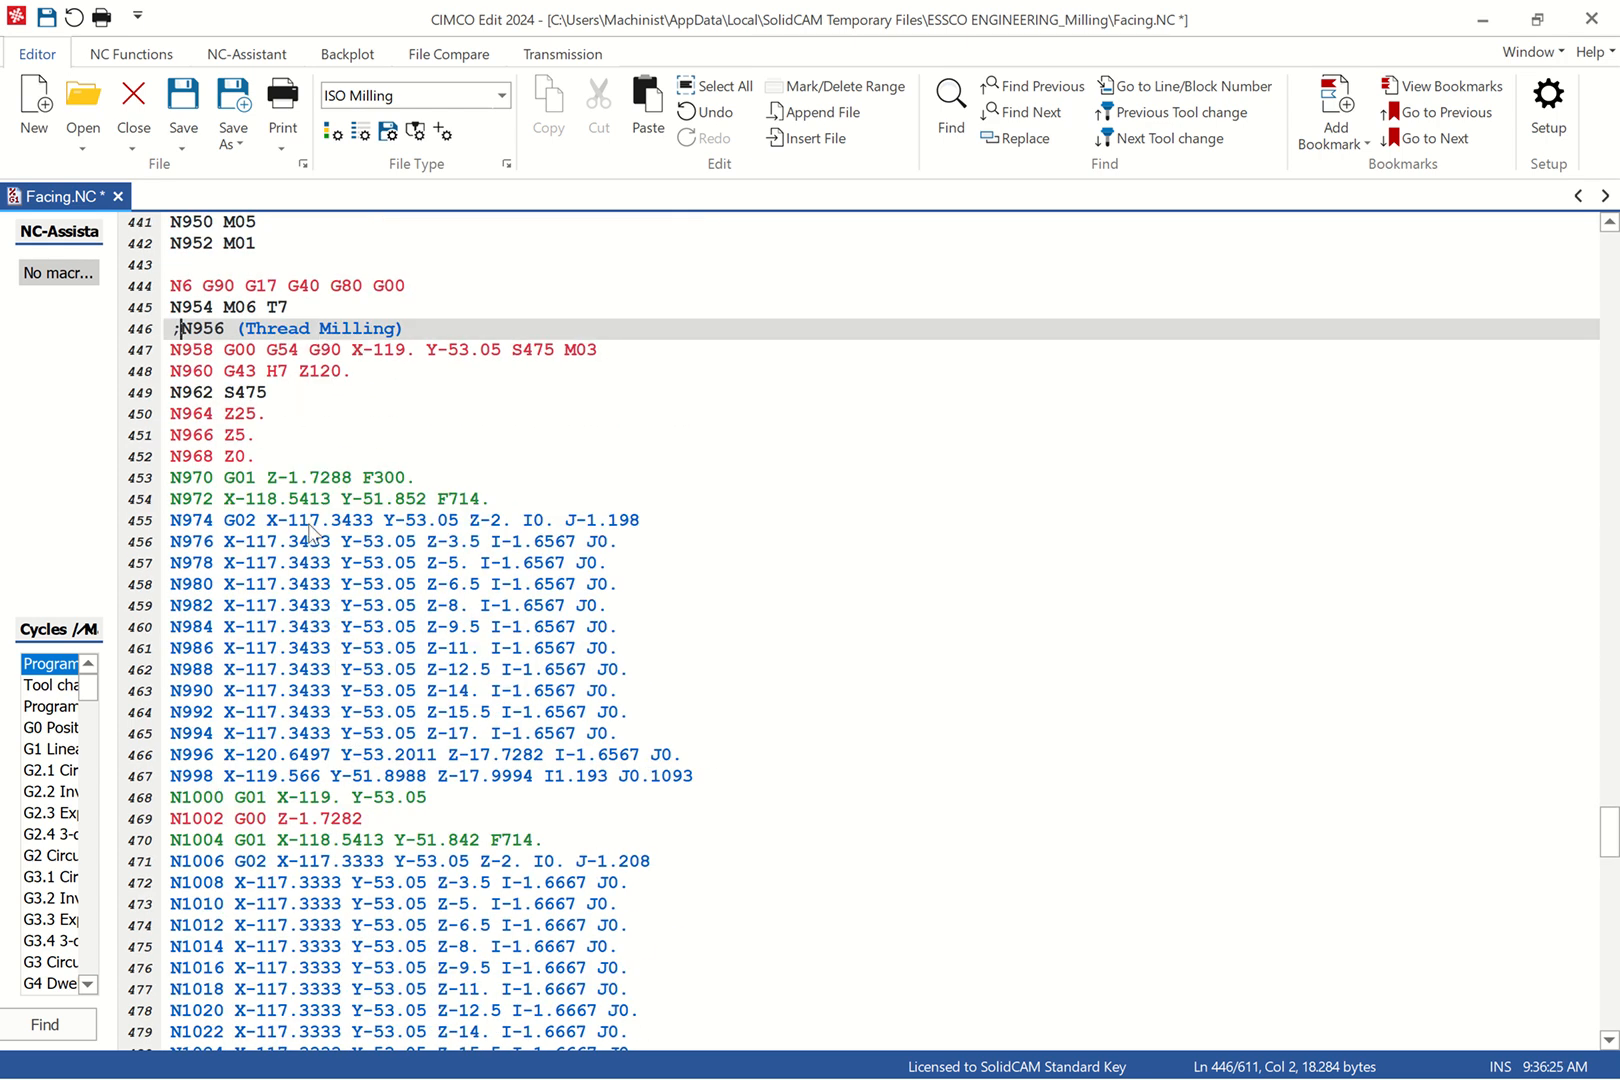
{"action": "scroll", "coordinate": [360, 600], "scroll_direction": "down", "scroll_amount": 10}
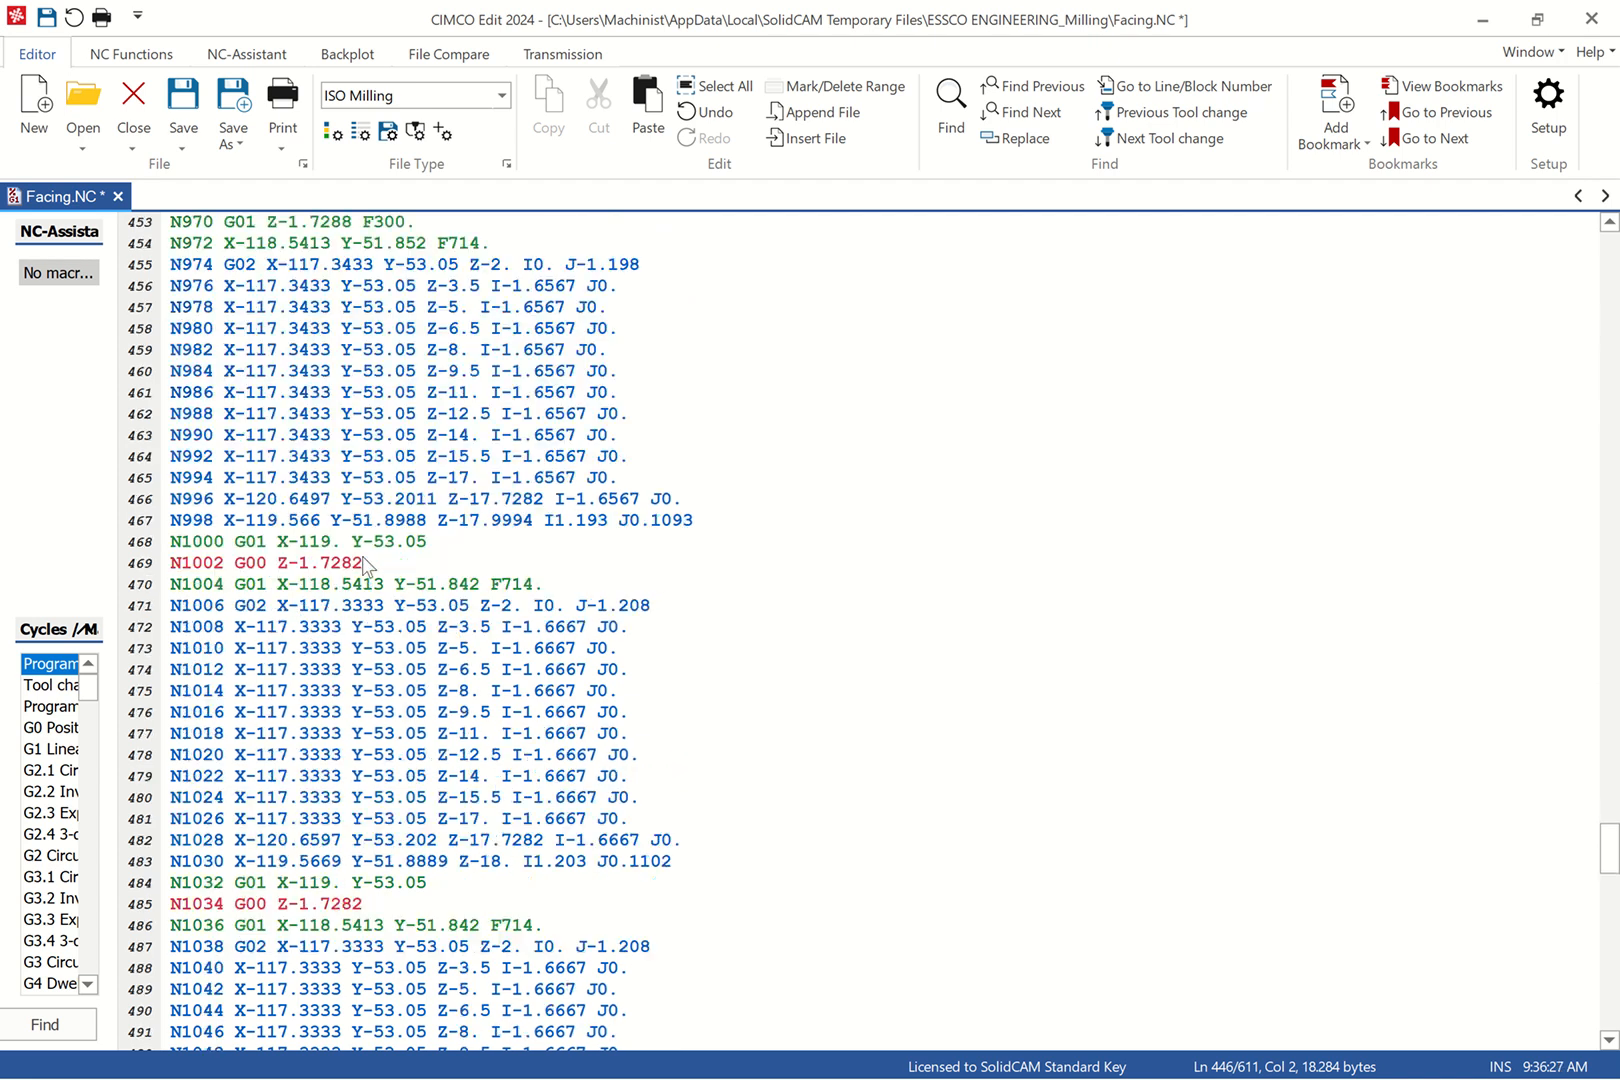
{"action": "scroll", "coordinate": [337, 524], "scroll_direction": "up", "scroll_amount": 4}
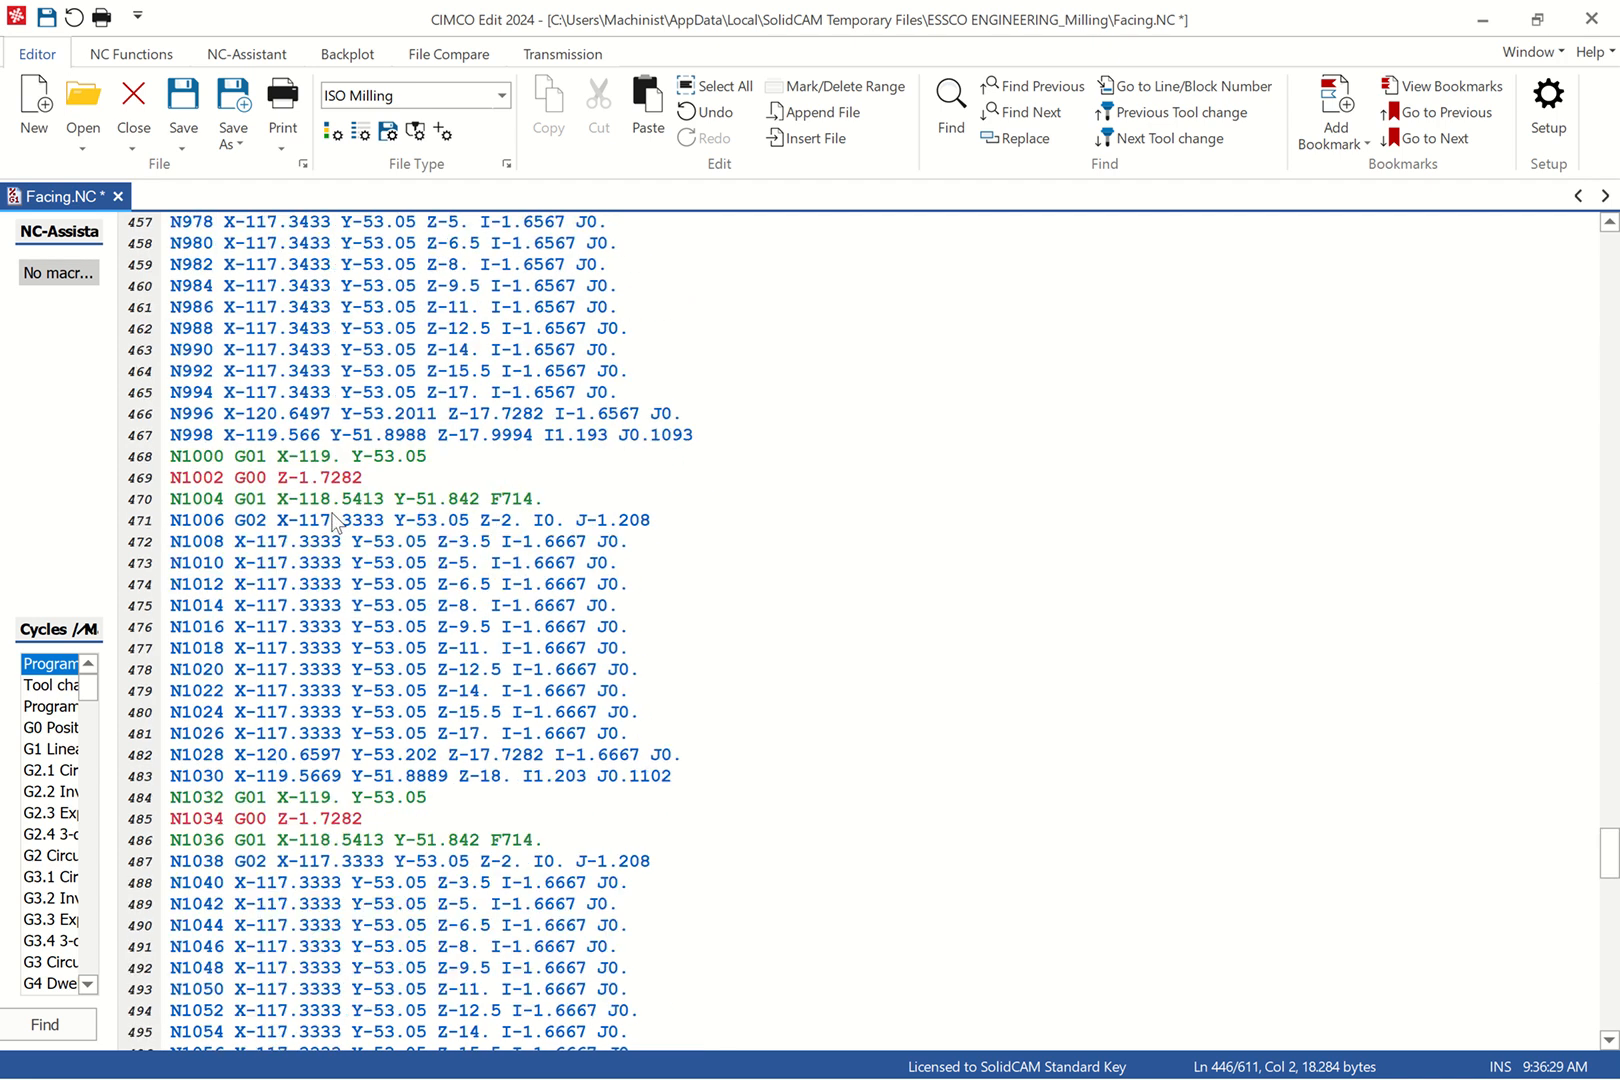
{"action": "scroll", "coordinate": [316, 498], "scroll_direction": "up", "scroll_amount": 4}
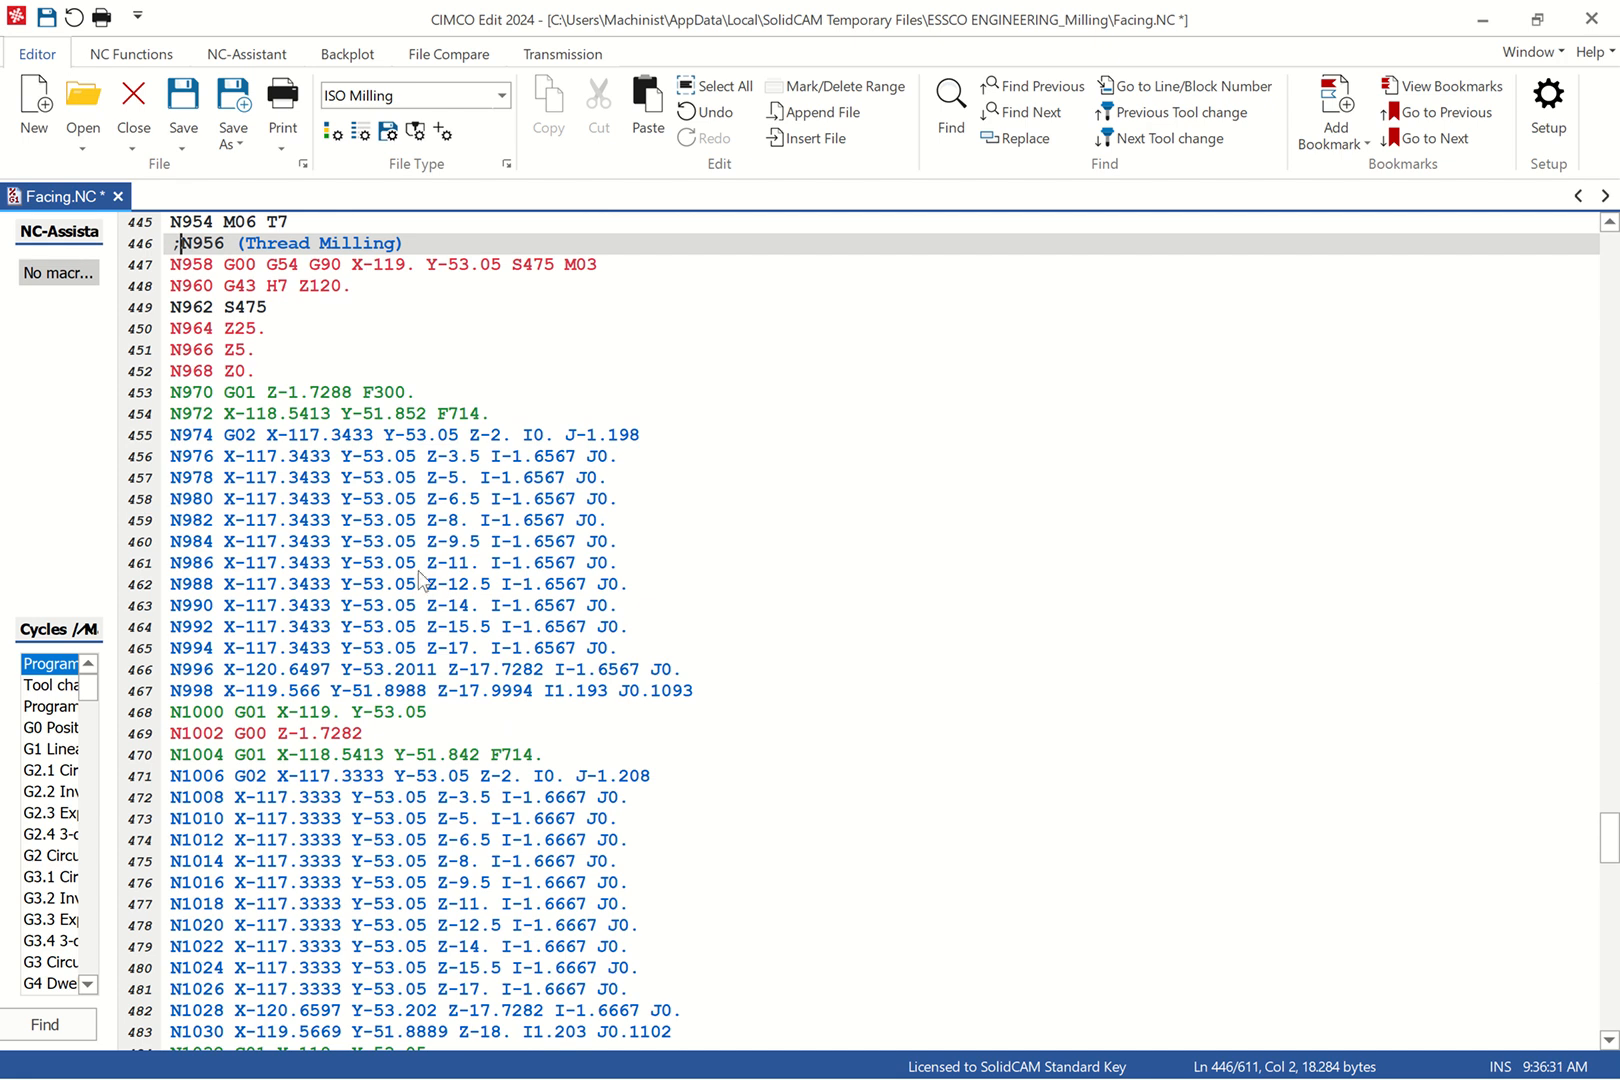
{"action": "scroll", "coordinate": [325, 744], "scroll_direction": "down", "scroll_amount": 5}
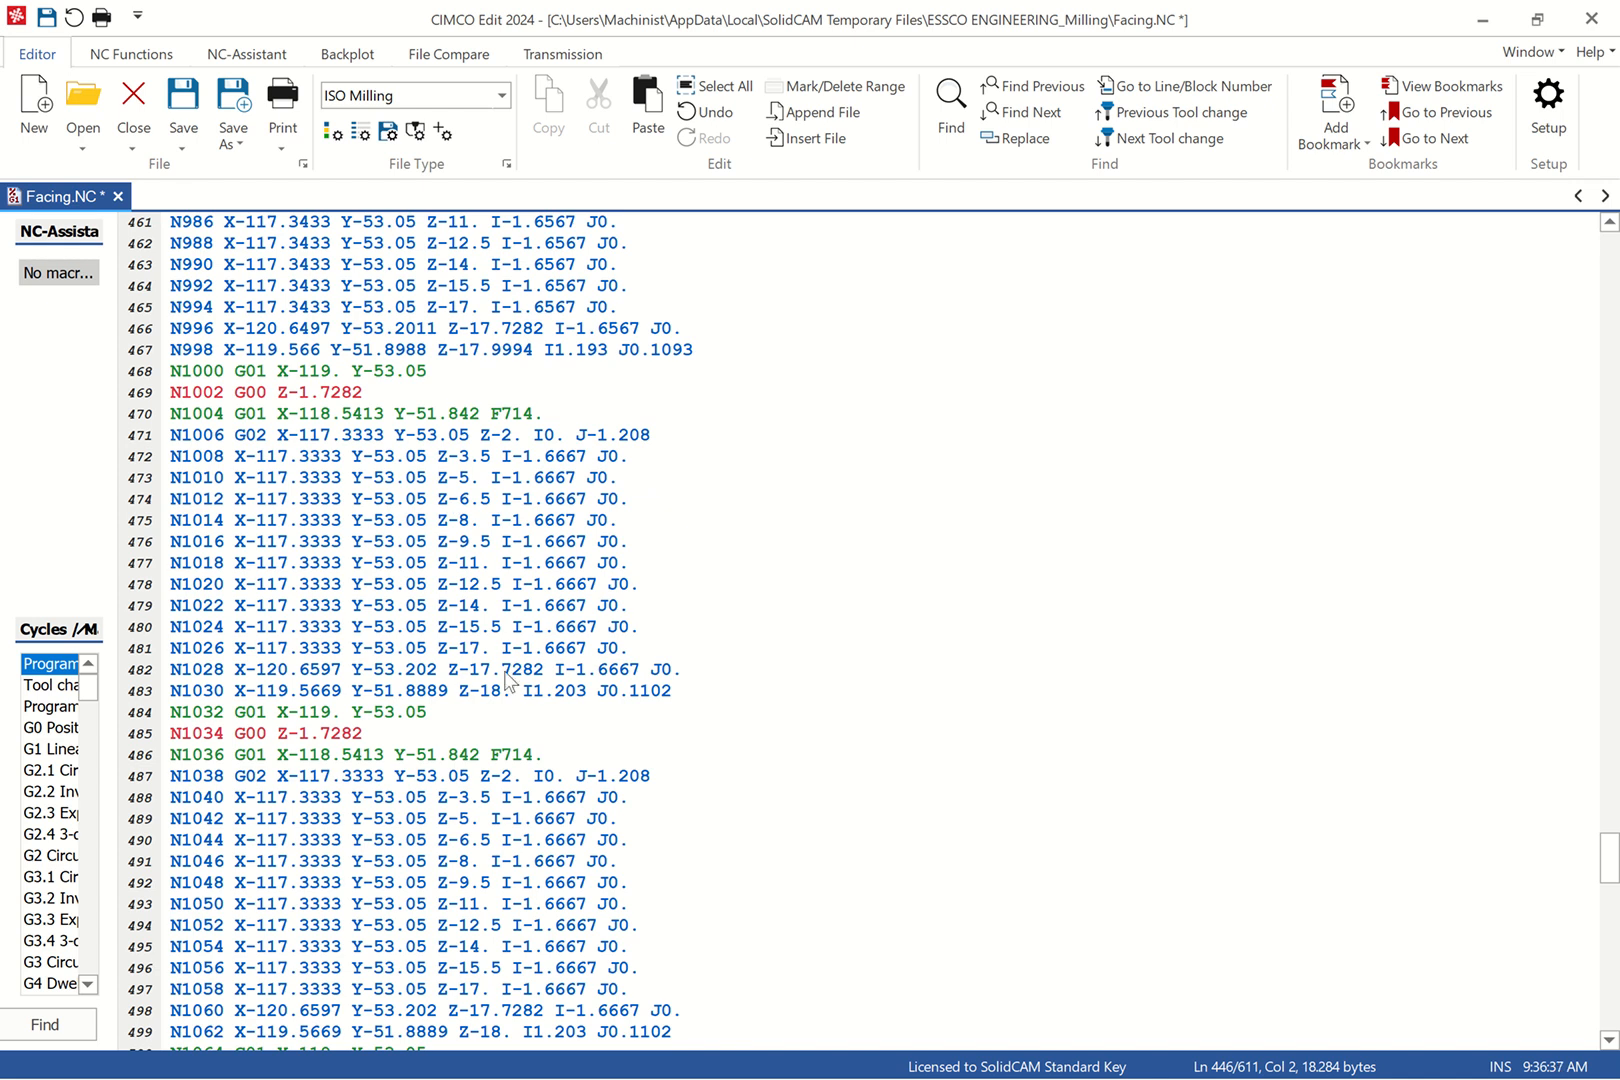
{"action": "scroll", "coordinate": [549, 728], "scroll_direction": "down", "scroll_amount": 12}
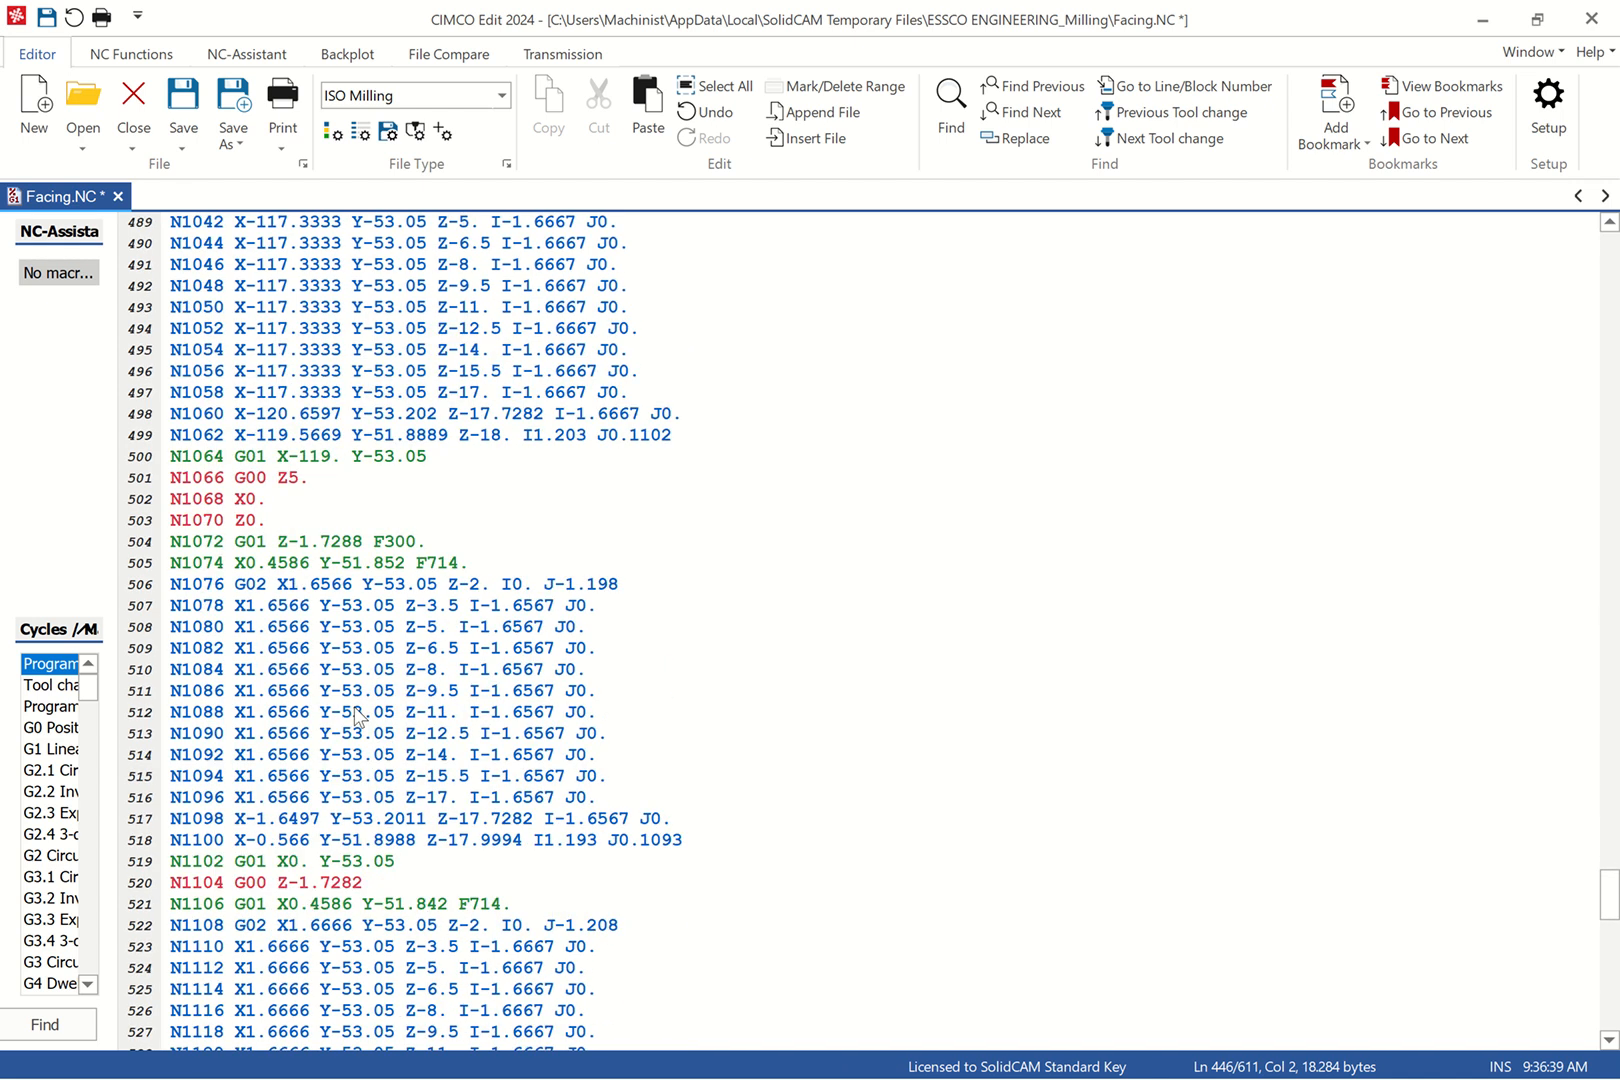
{"action": "scroll", "coordinate": [365, 640], "scroll_direction": "down", "scroll_amount": 20}
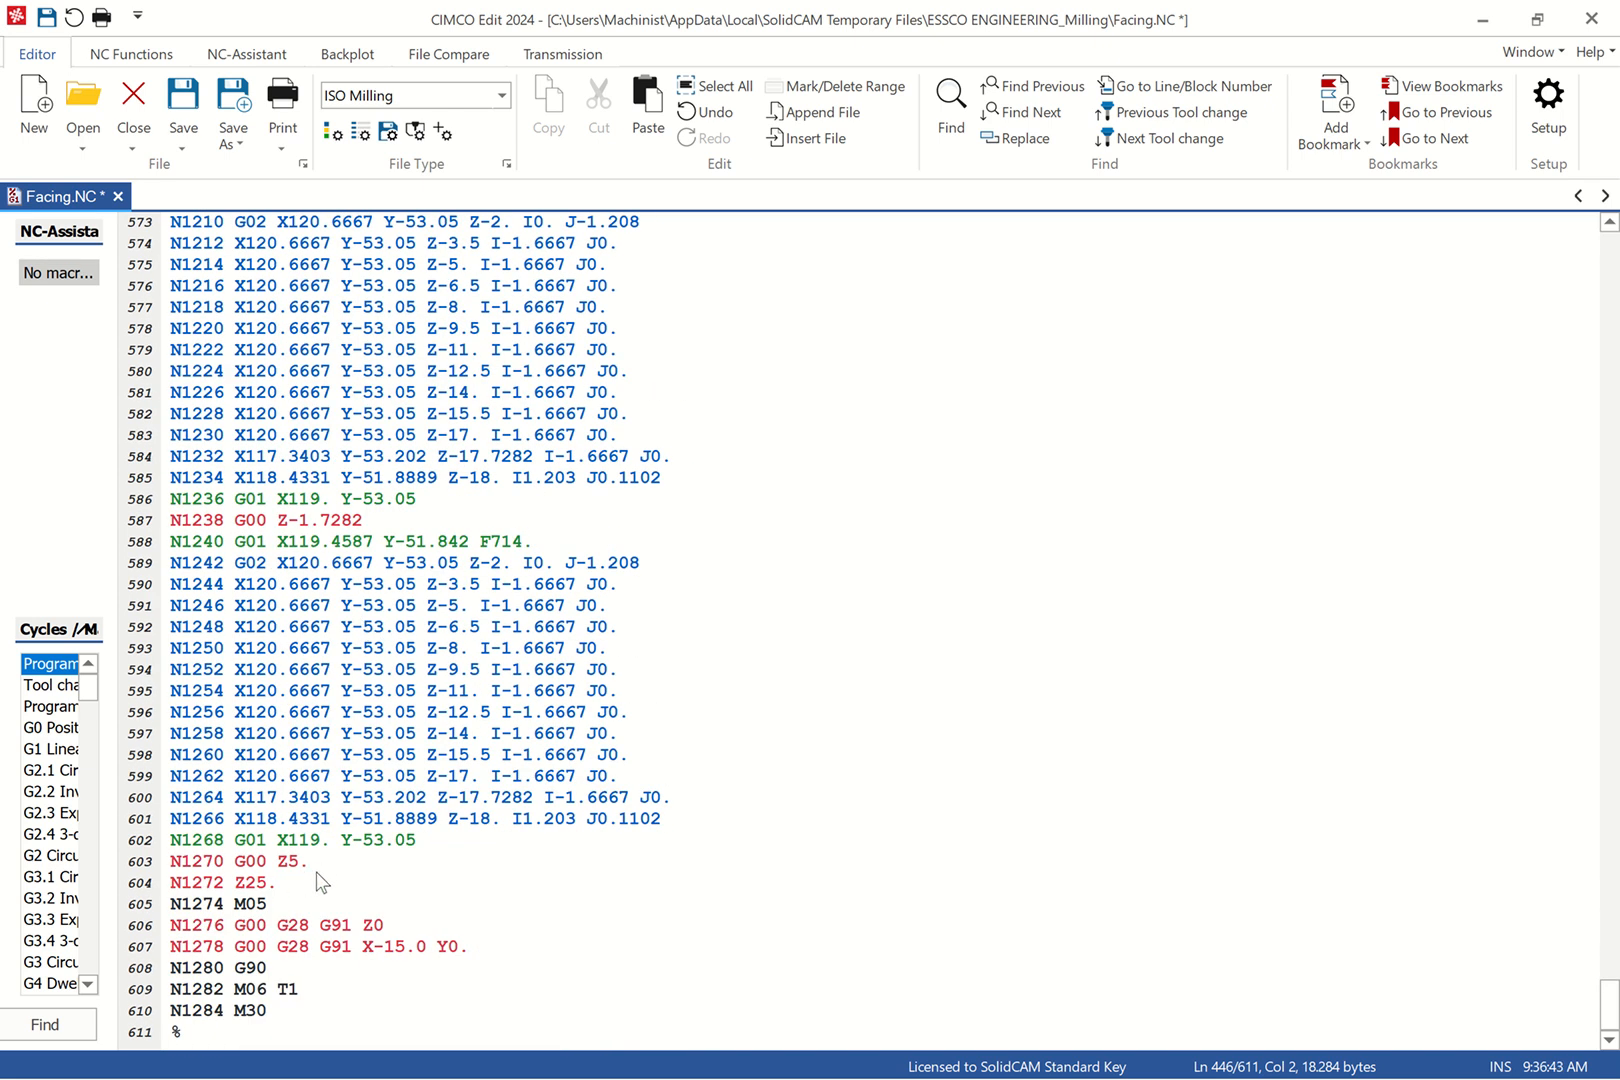
Change the X value in the G28 line N1278 to X0 and put a semicolon before the N1282 M06 T1 line
{"action": "left_click", "coordinate": [386, 947]}
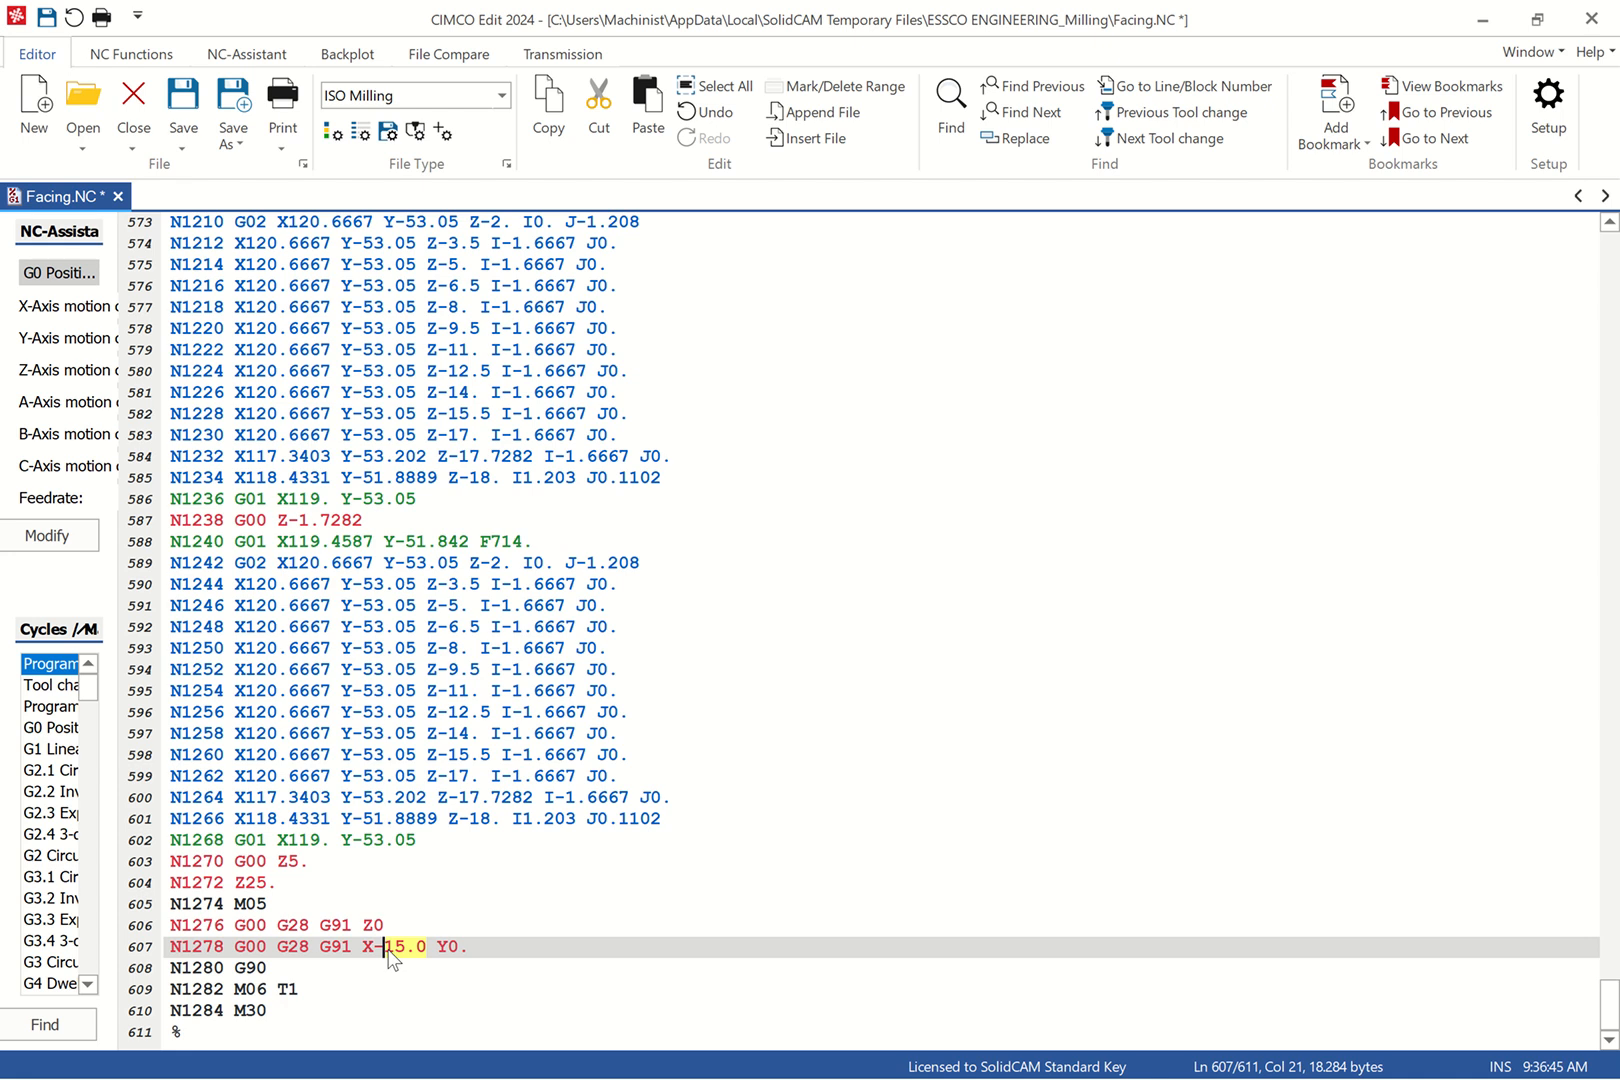
{"action": "type", "text": "-"}
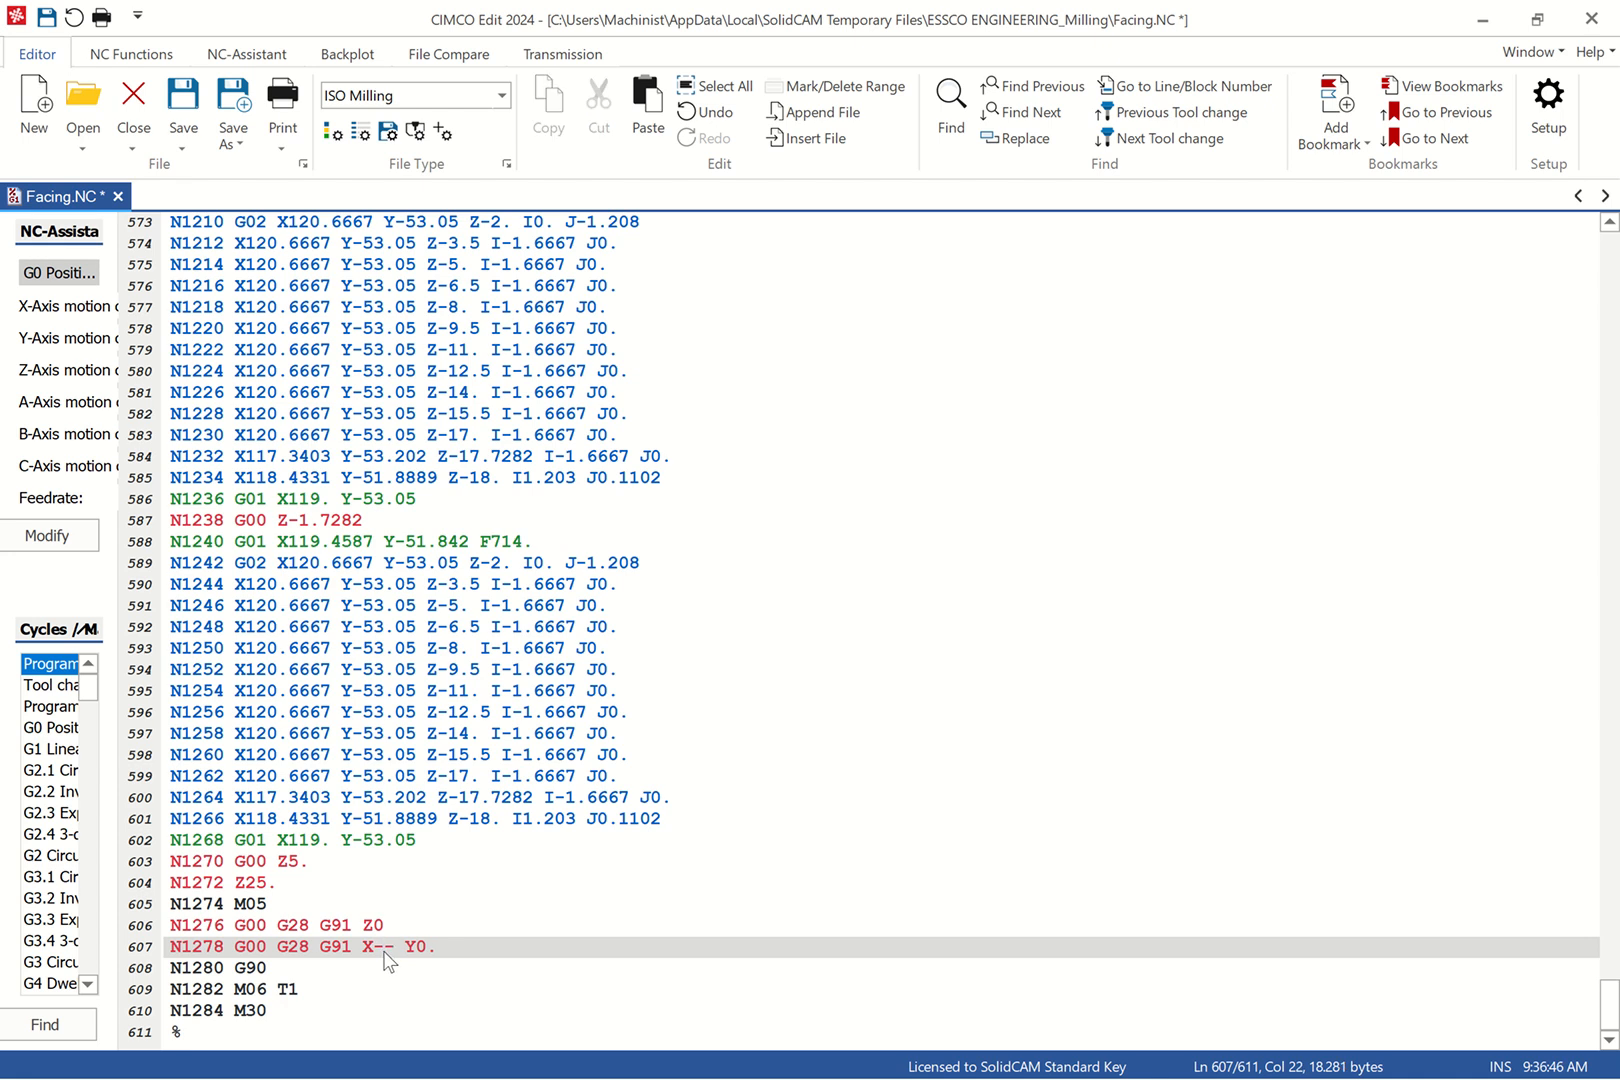
{"action": "key", "text": "BackSpace"}
{"action": "key", "text": "BackSpace"}
{"action": "type", "text": "0"}
{"action": "left_click", "coordinate": [170, 989]}
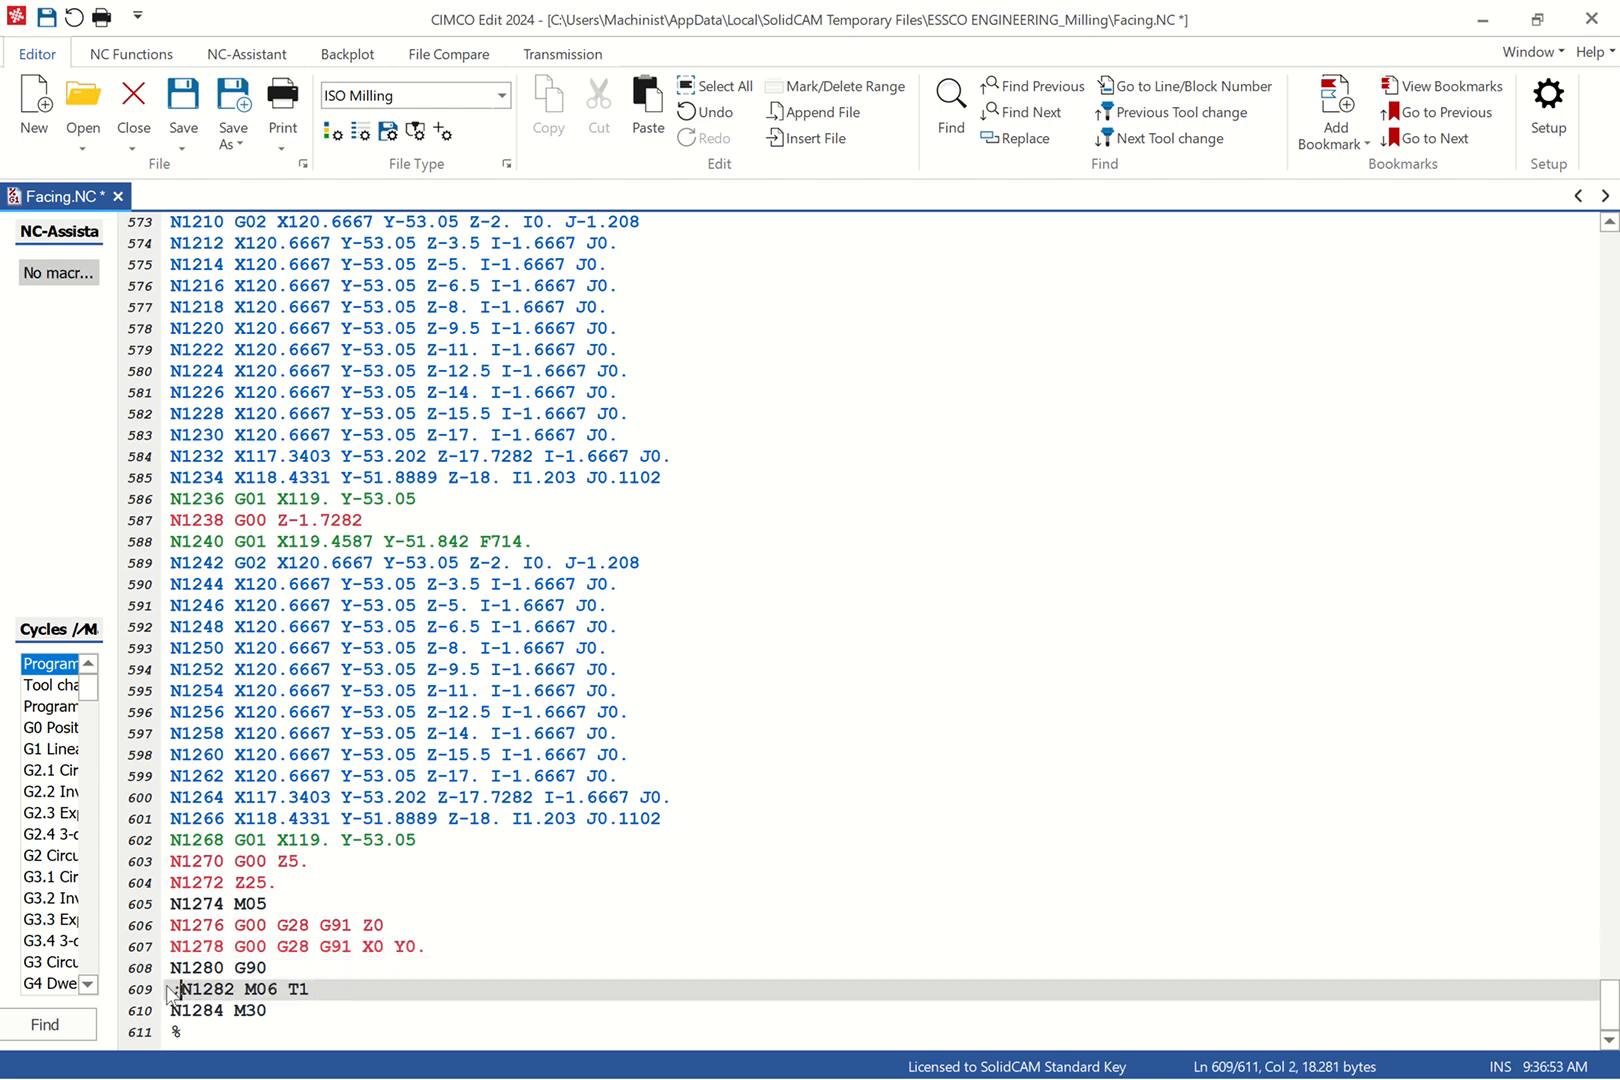
Insert the two lines N1279 G00 Z200 and N1279 X0 Y0 after line N1278
{"action": "left_click_drag", "start_coordinate": [440, 947], "coordinate": [256, 925]}
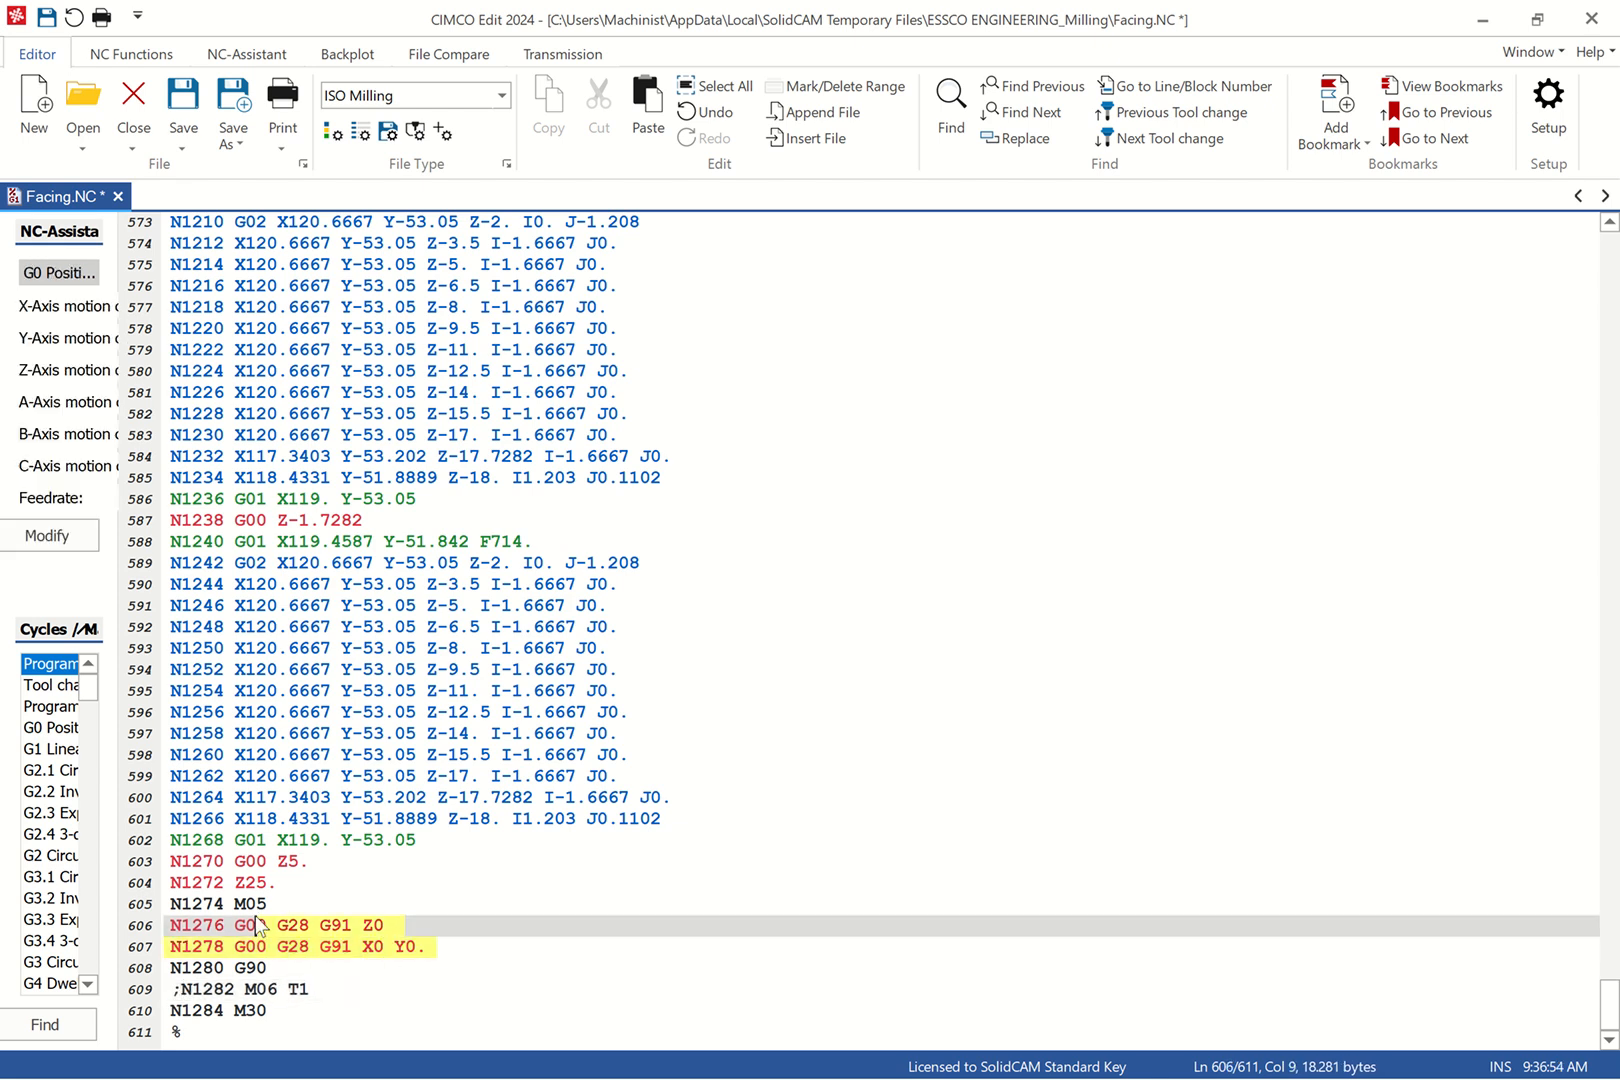
{"action": "left_click", "coordinate": [447, 954]}
{"action": "key", "text": "Return"}
{"action": "type", "text": "N1279 "}
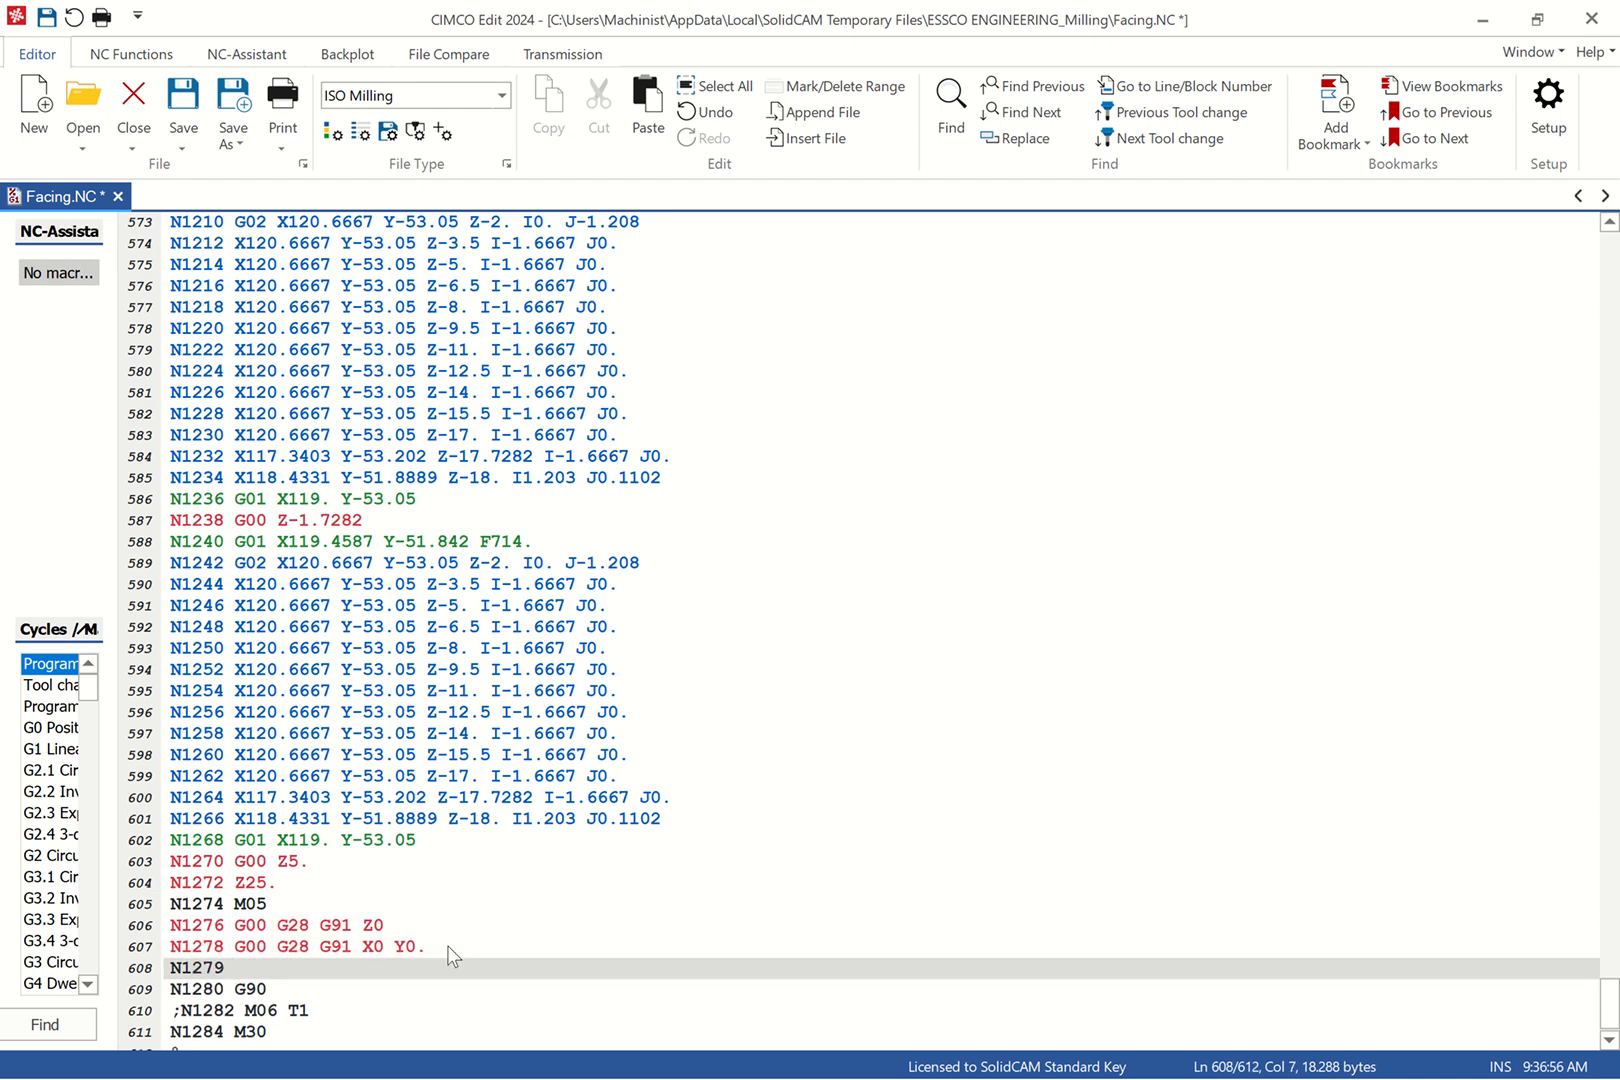
{"action": "type", "text": "G00 Z2"}
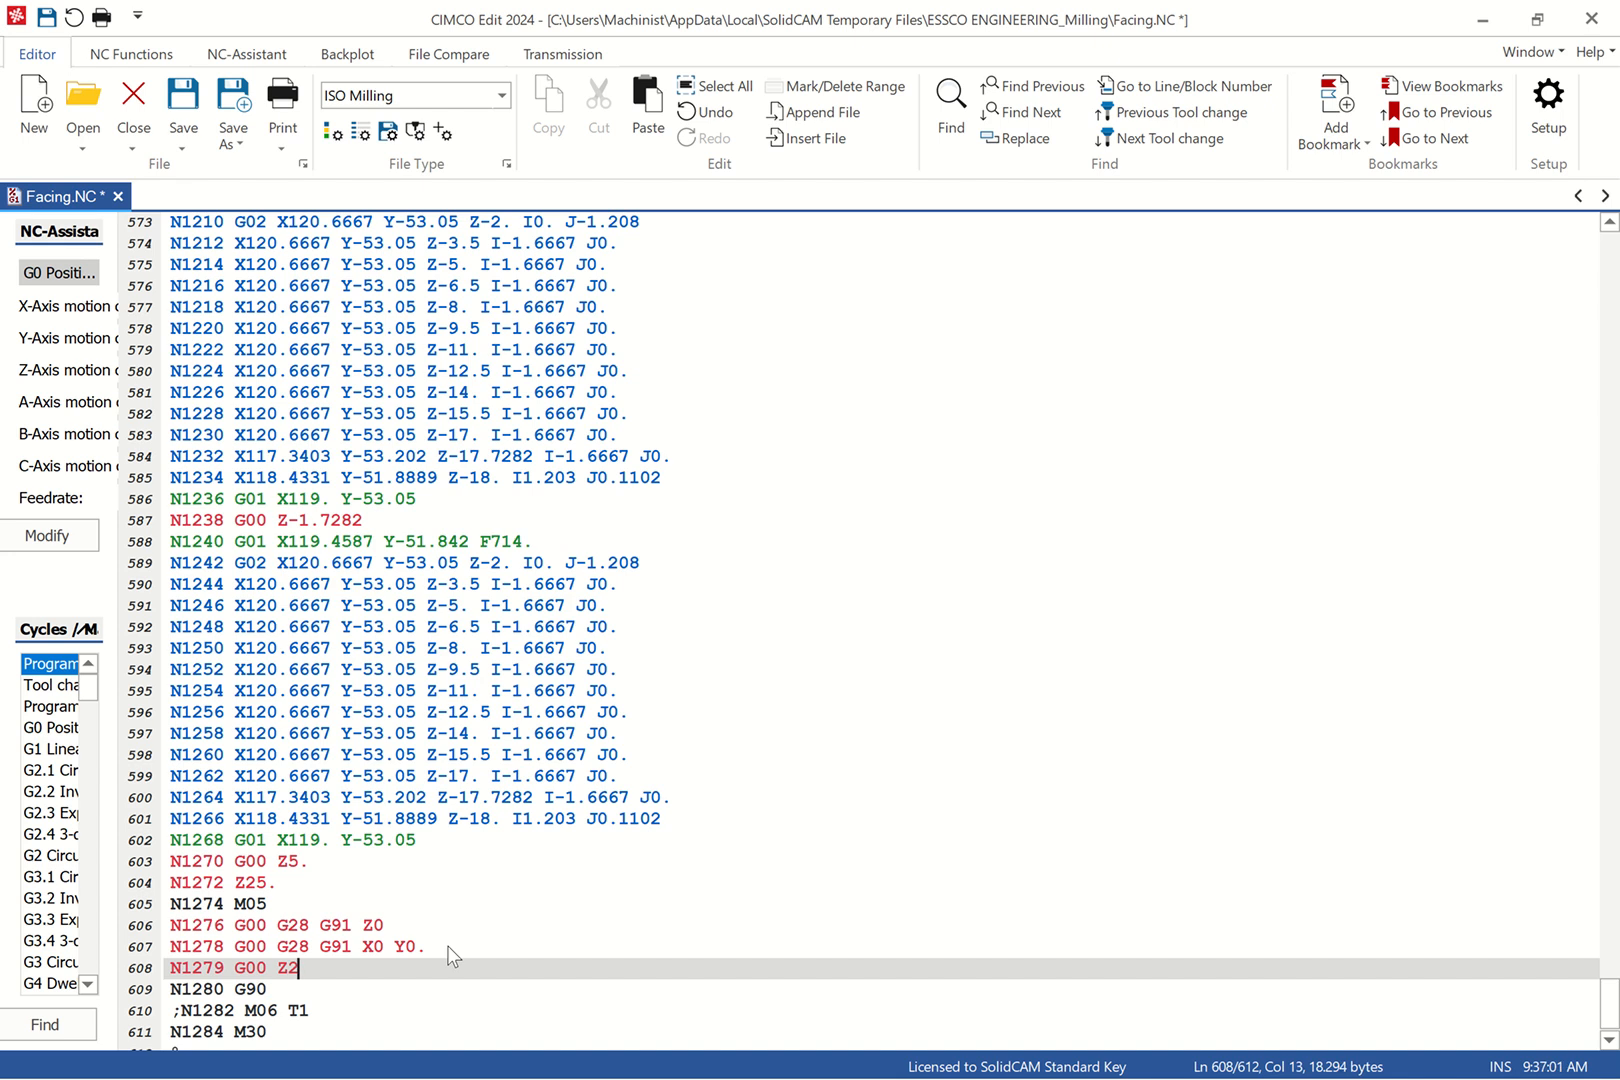
{"action": "type", "text": "00"}
{"action": "key", "text": "Return"}
{"action": "type", "text": "N1279 X0"}
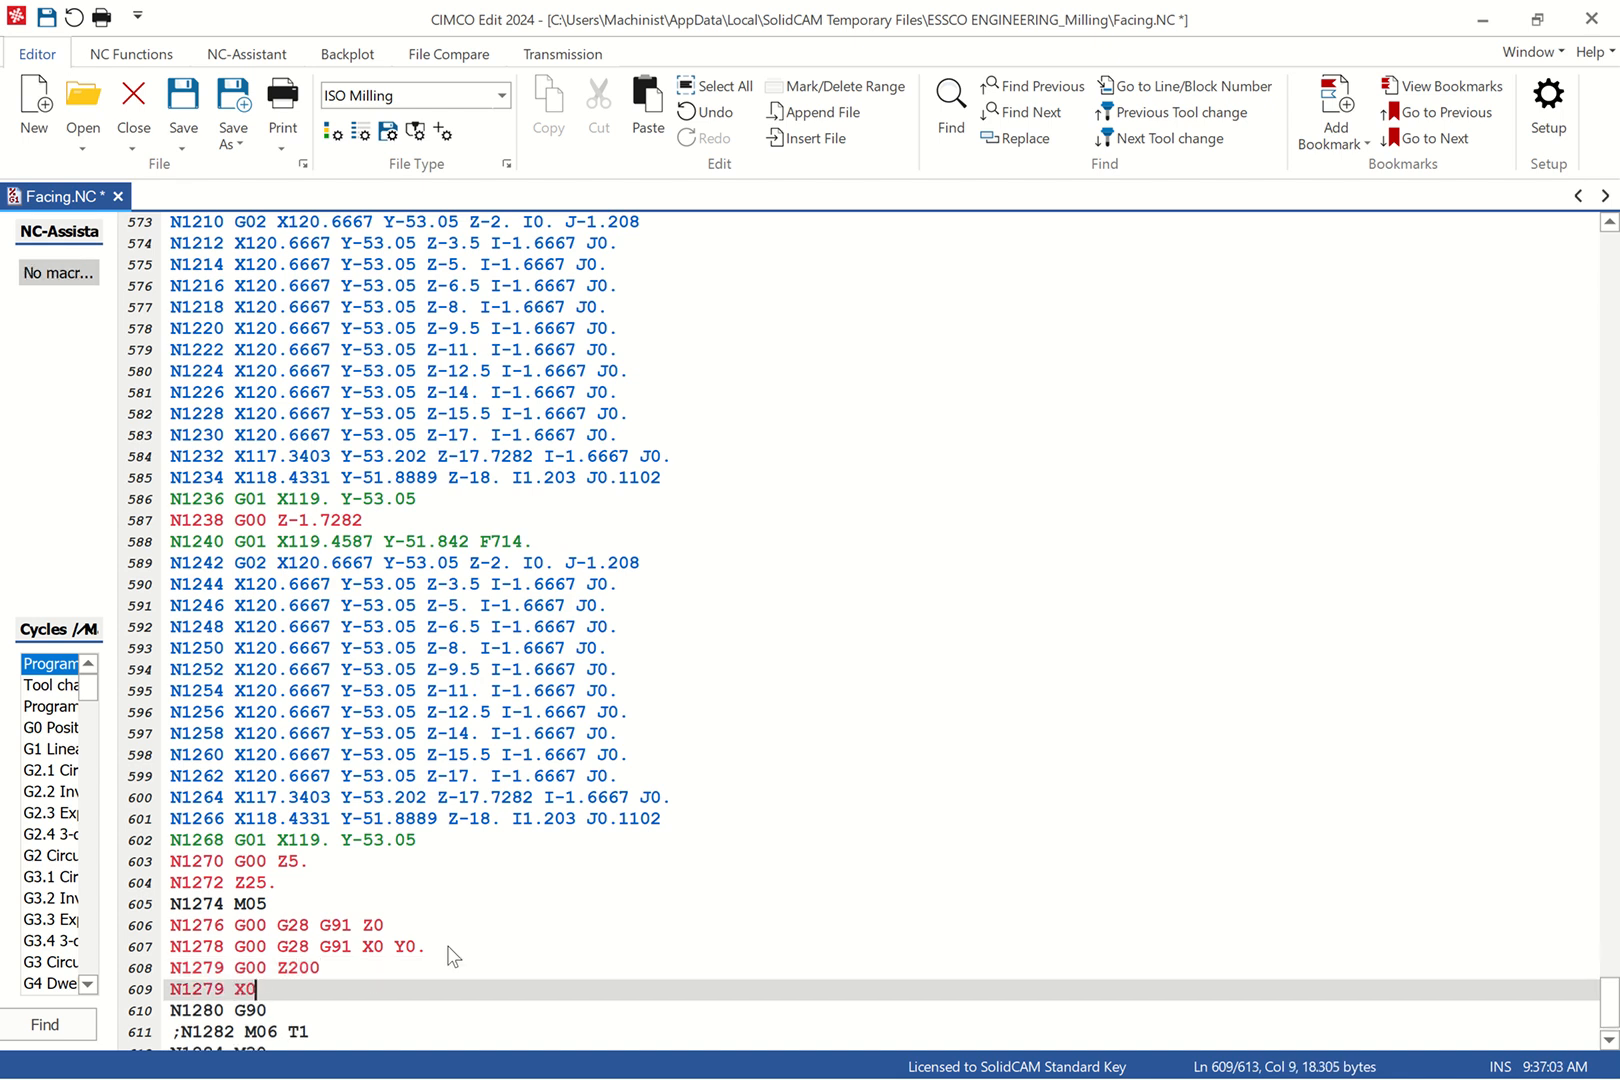
{"action": "type", "text": " Y0"}
Comment out the G28 return lines N1276 and N1278 with a leading semicolon
{"action": "left_click", "coordinate": [172, 928]}
{"action": "type", "text": ";"}
{"action": "left_click", "coordinate": [184, 946]}
{"action": "type", "text": ";"}
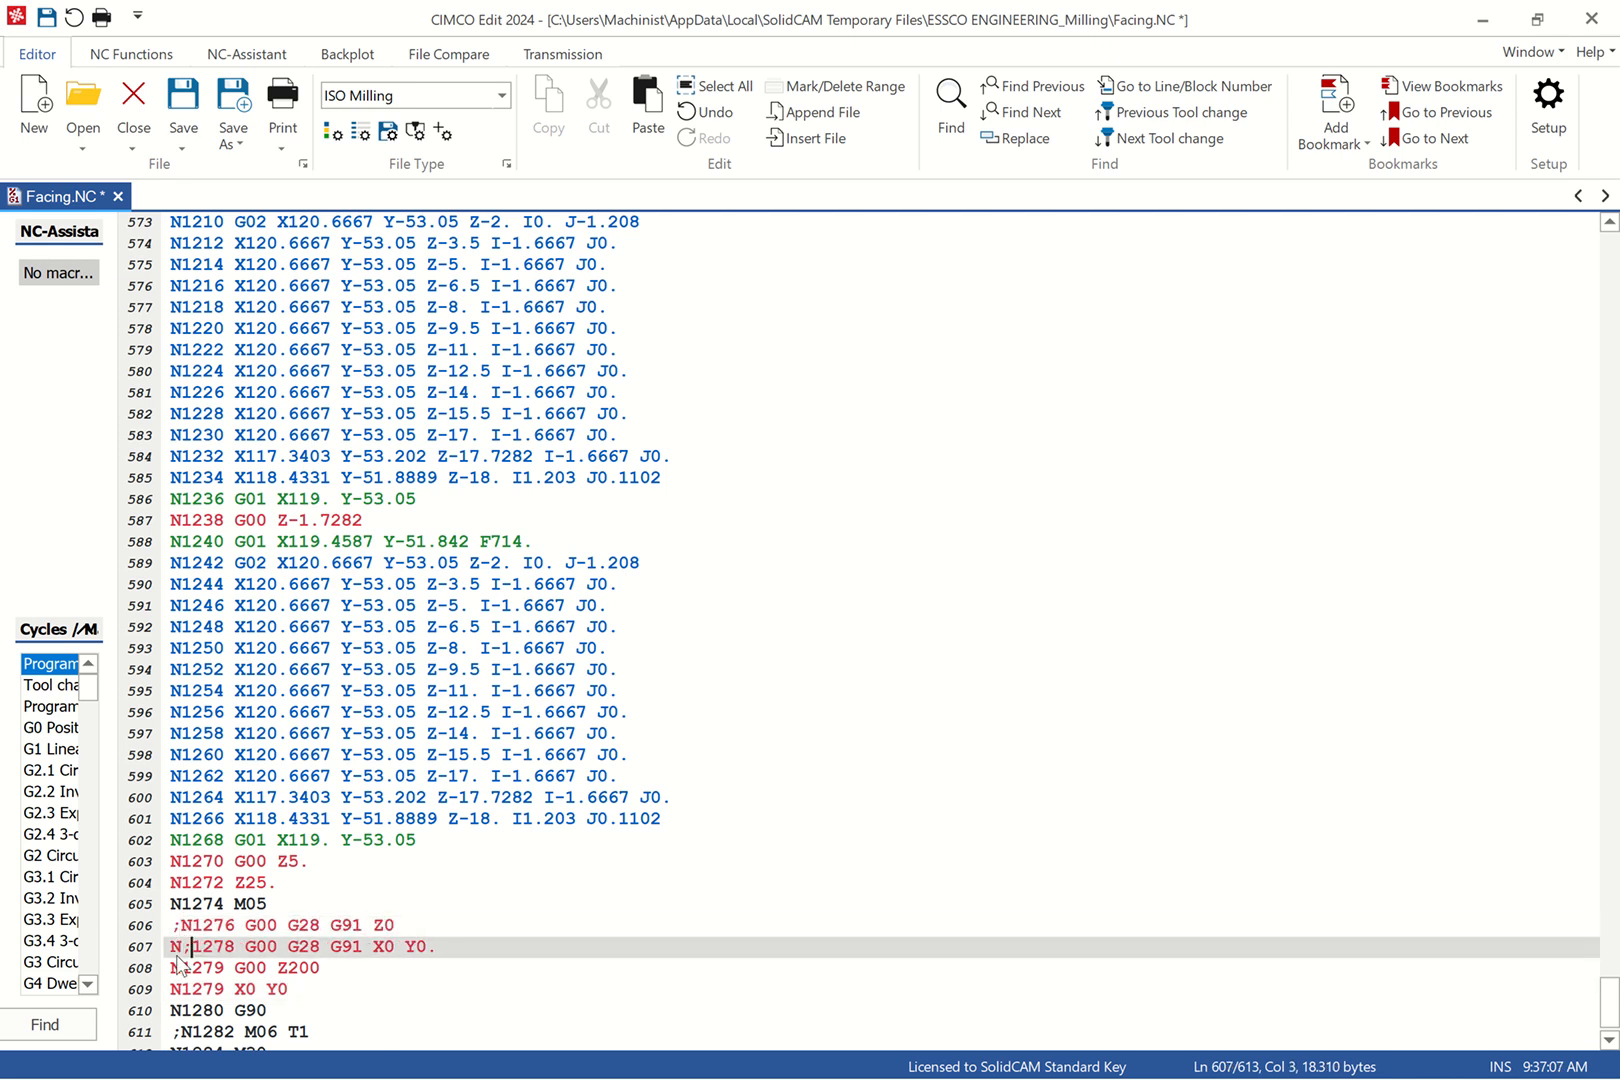
{"action": "key", "text": "BackSpace"}
{"action": "key", "text": "Left"}
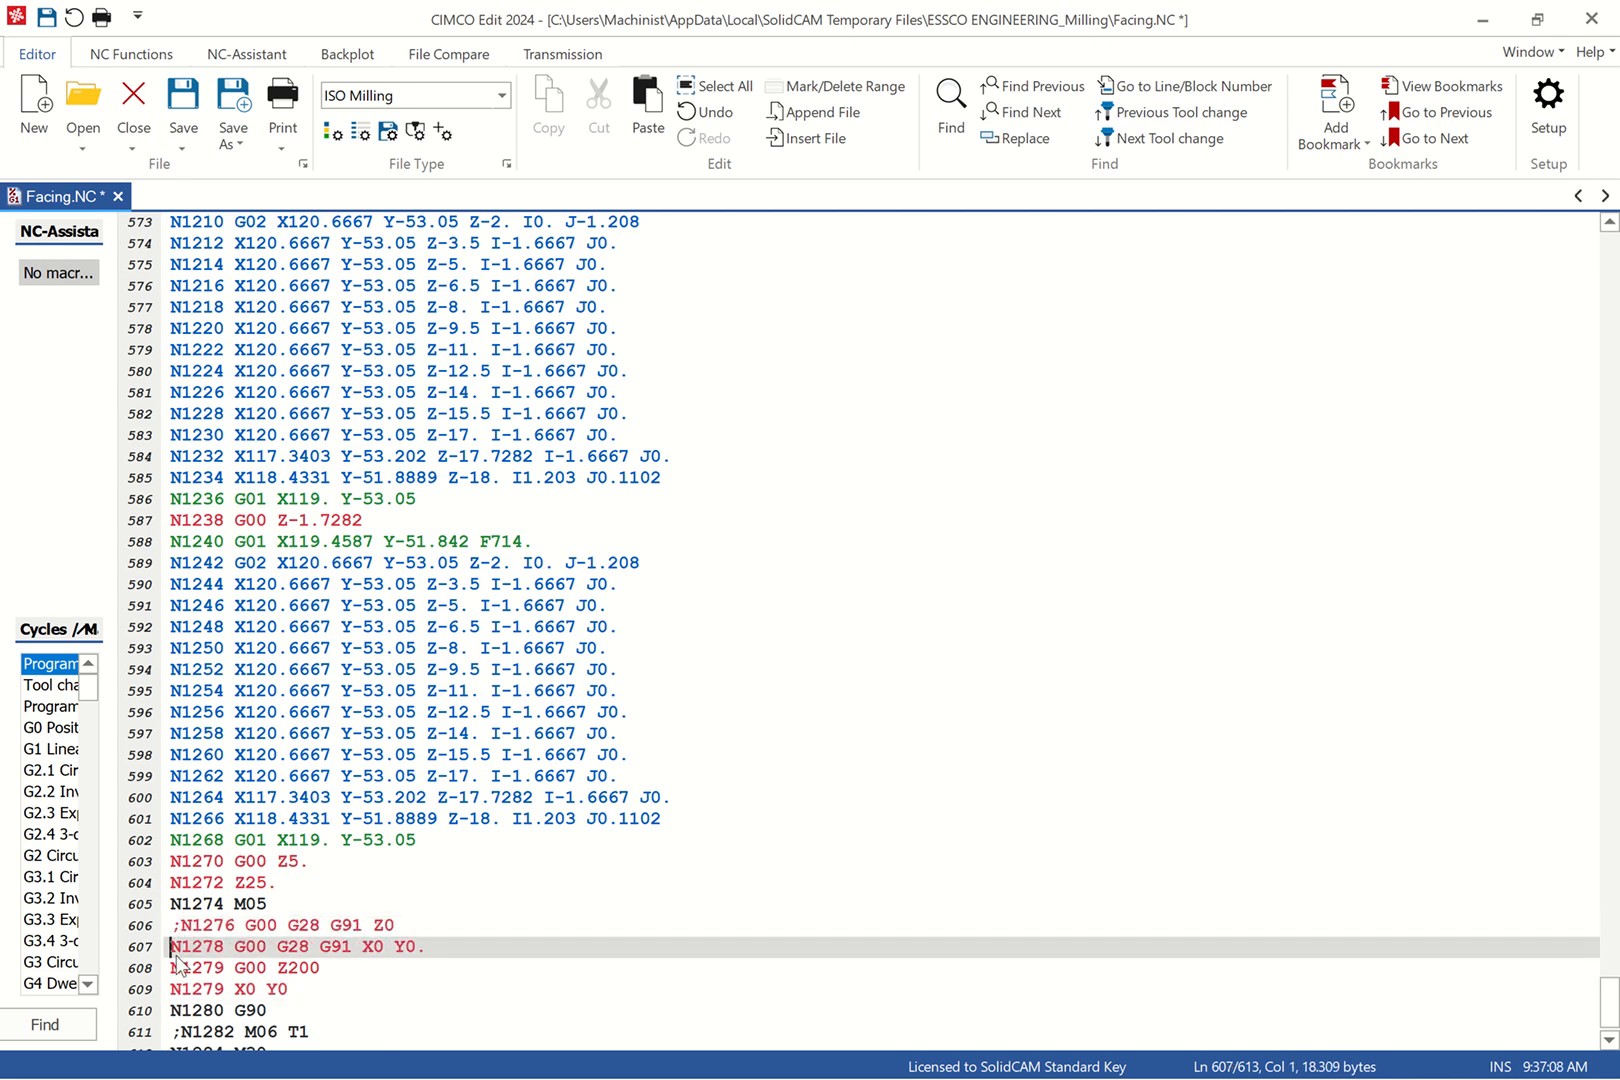
{"action": "type", "text": ";"}
Backplot the edited Facing.NC program and return to its first line, %O1000
{"action": "scroll", "coordinate": [316, 946], "scroll_direction": "down", "scroll_amount": 1}
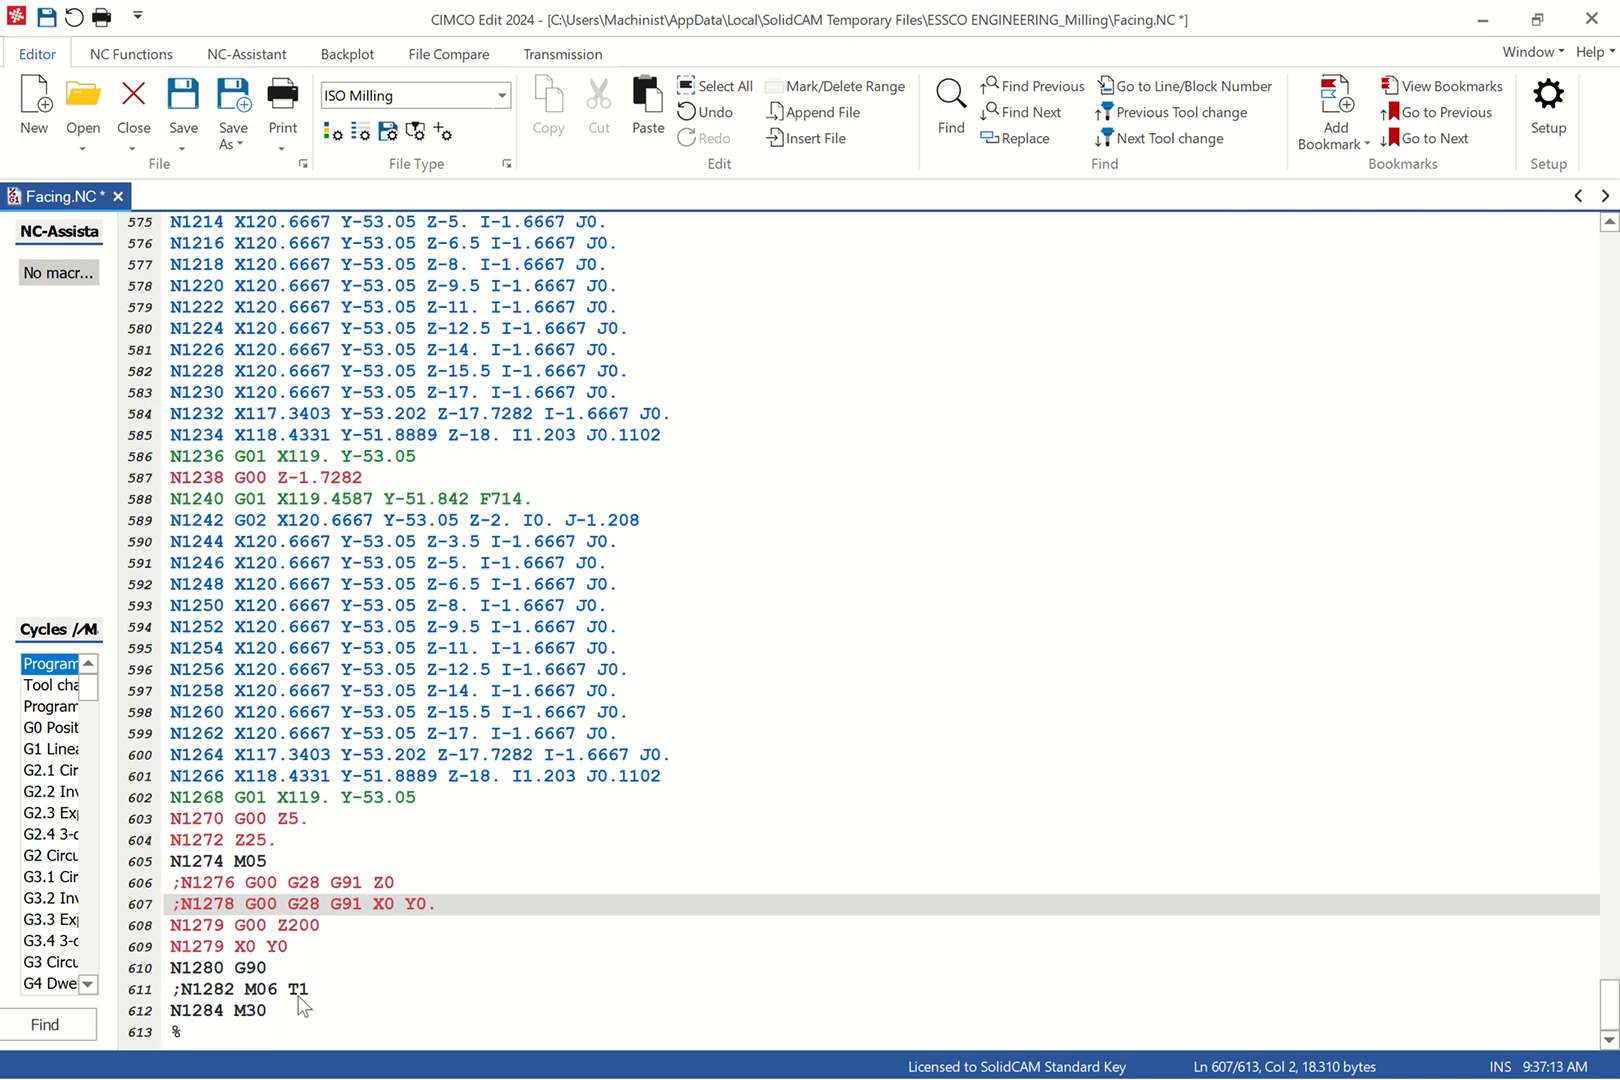
{"action": "left_click", "coordinate": [340, 58]}
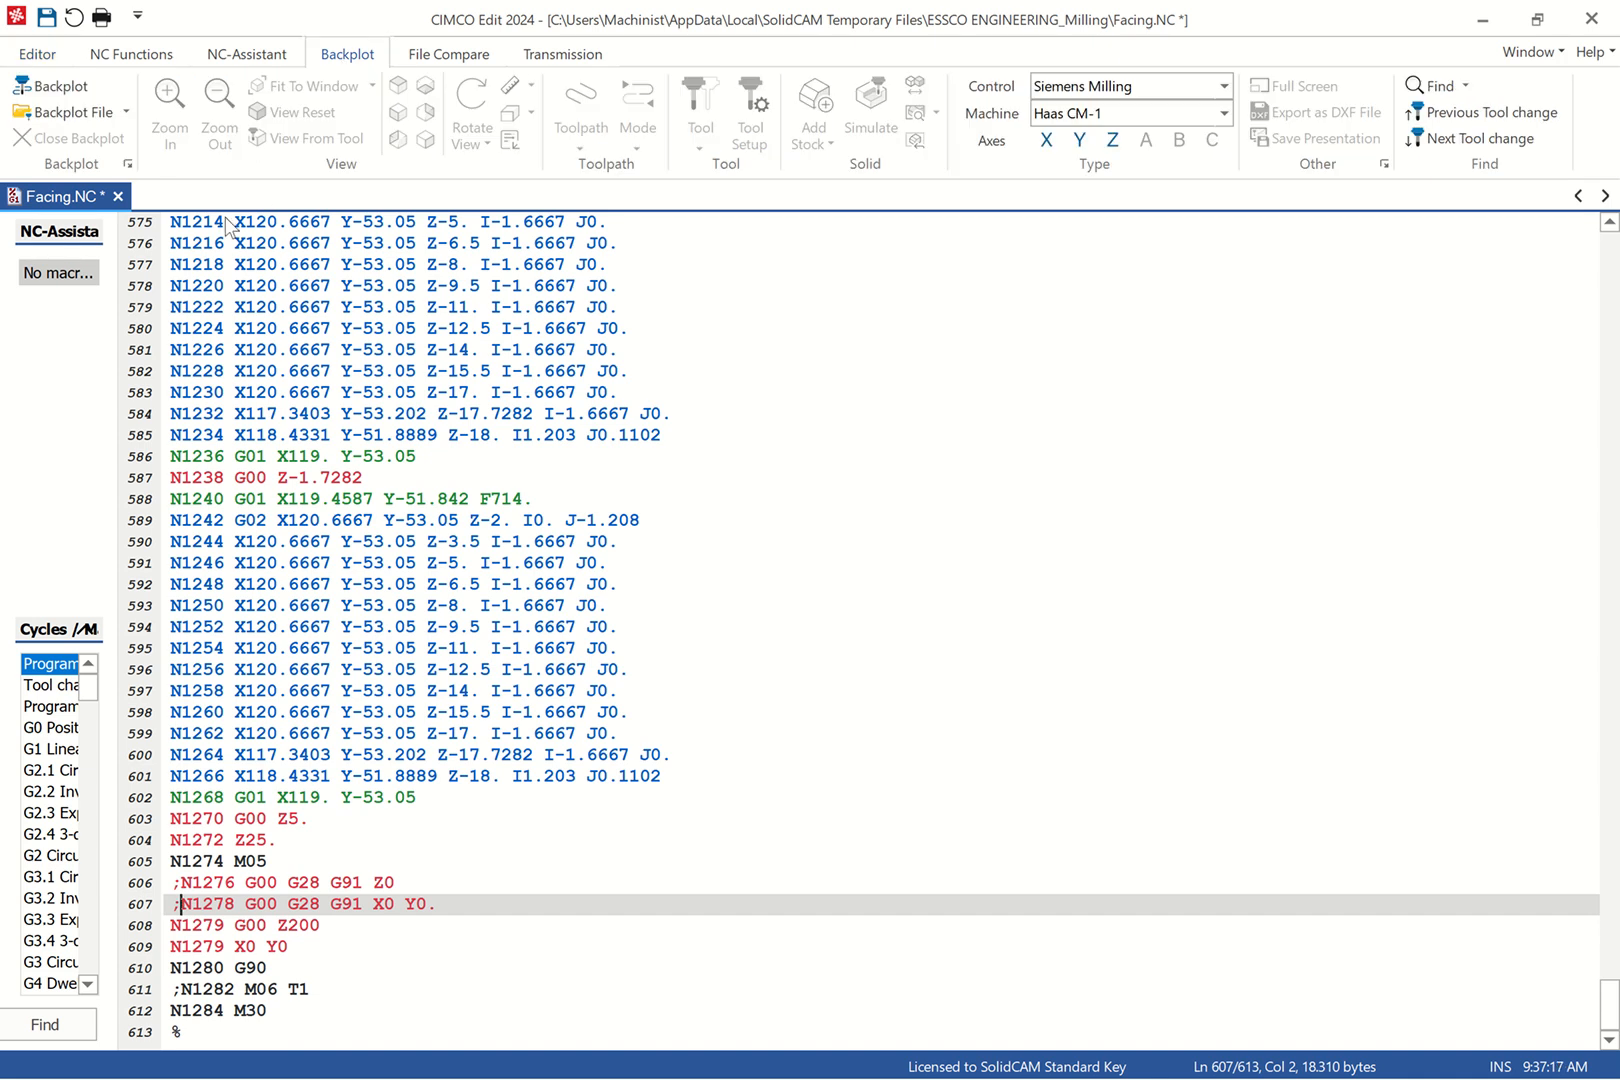
{"action": "left_click", "coordinate": [74, 88]}
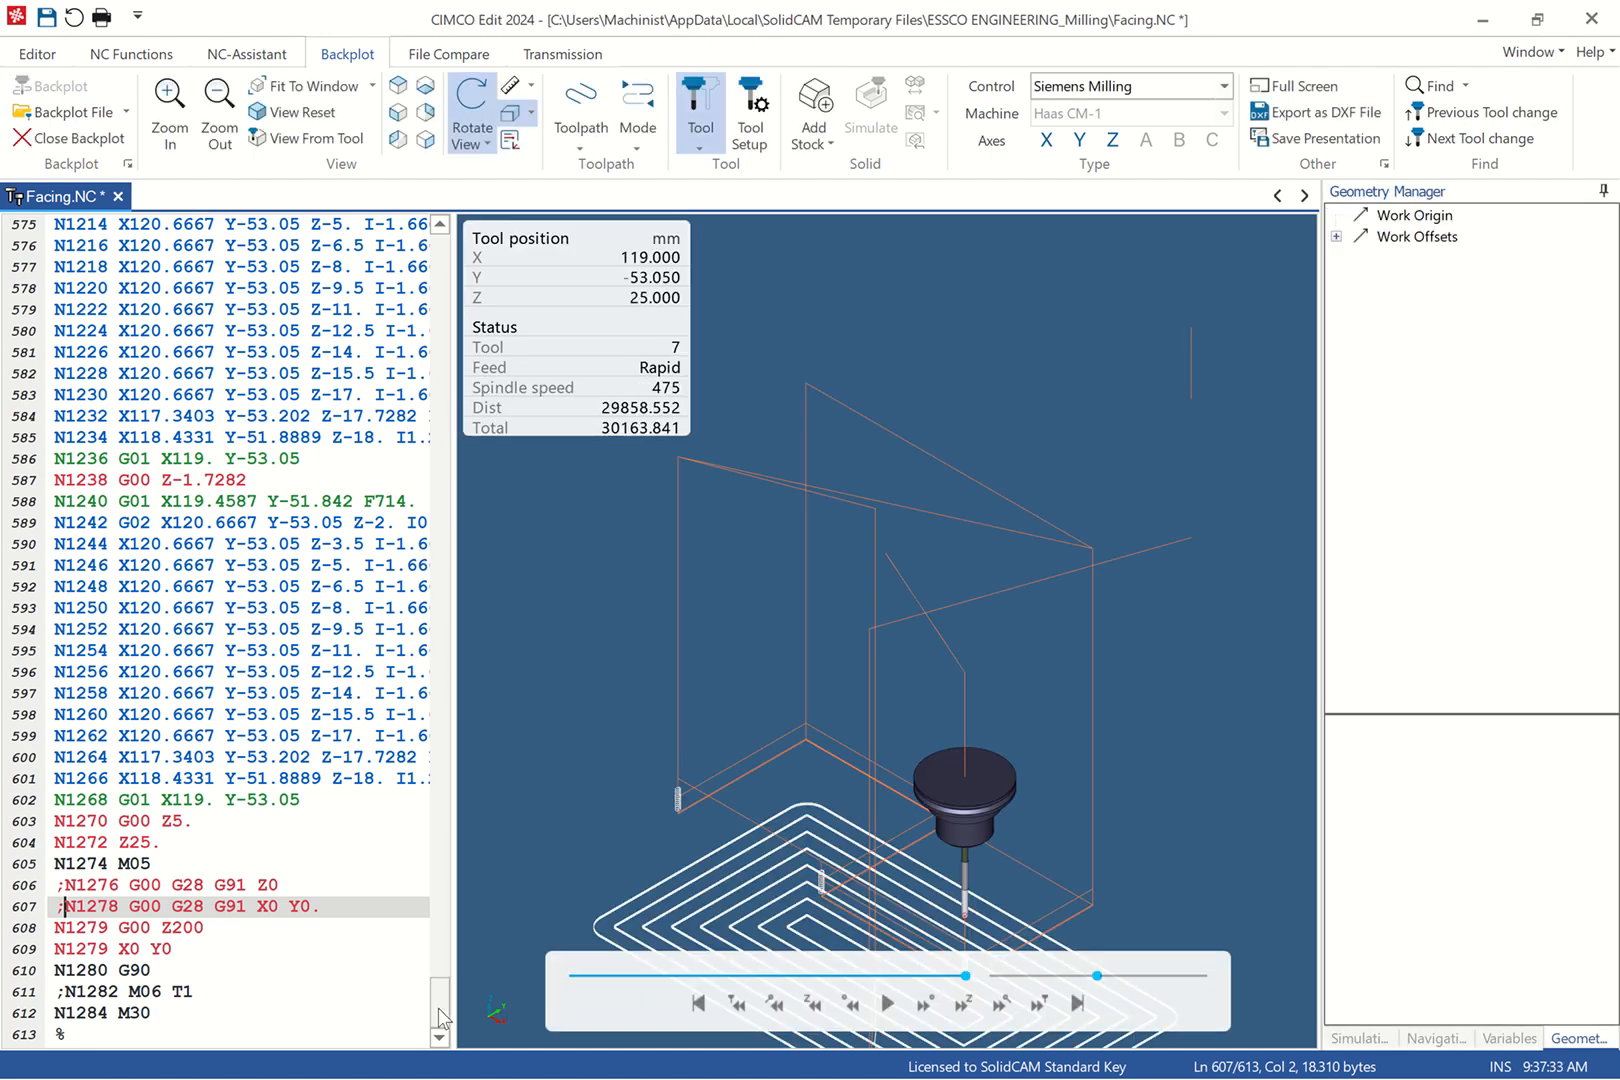
{"action": "left_click_drag", "start_coordinate": [440, 1000], "coordinate": [420, 268]}
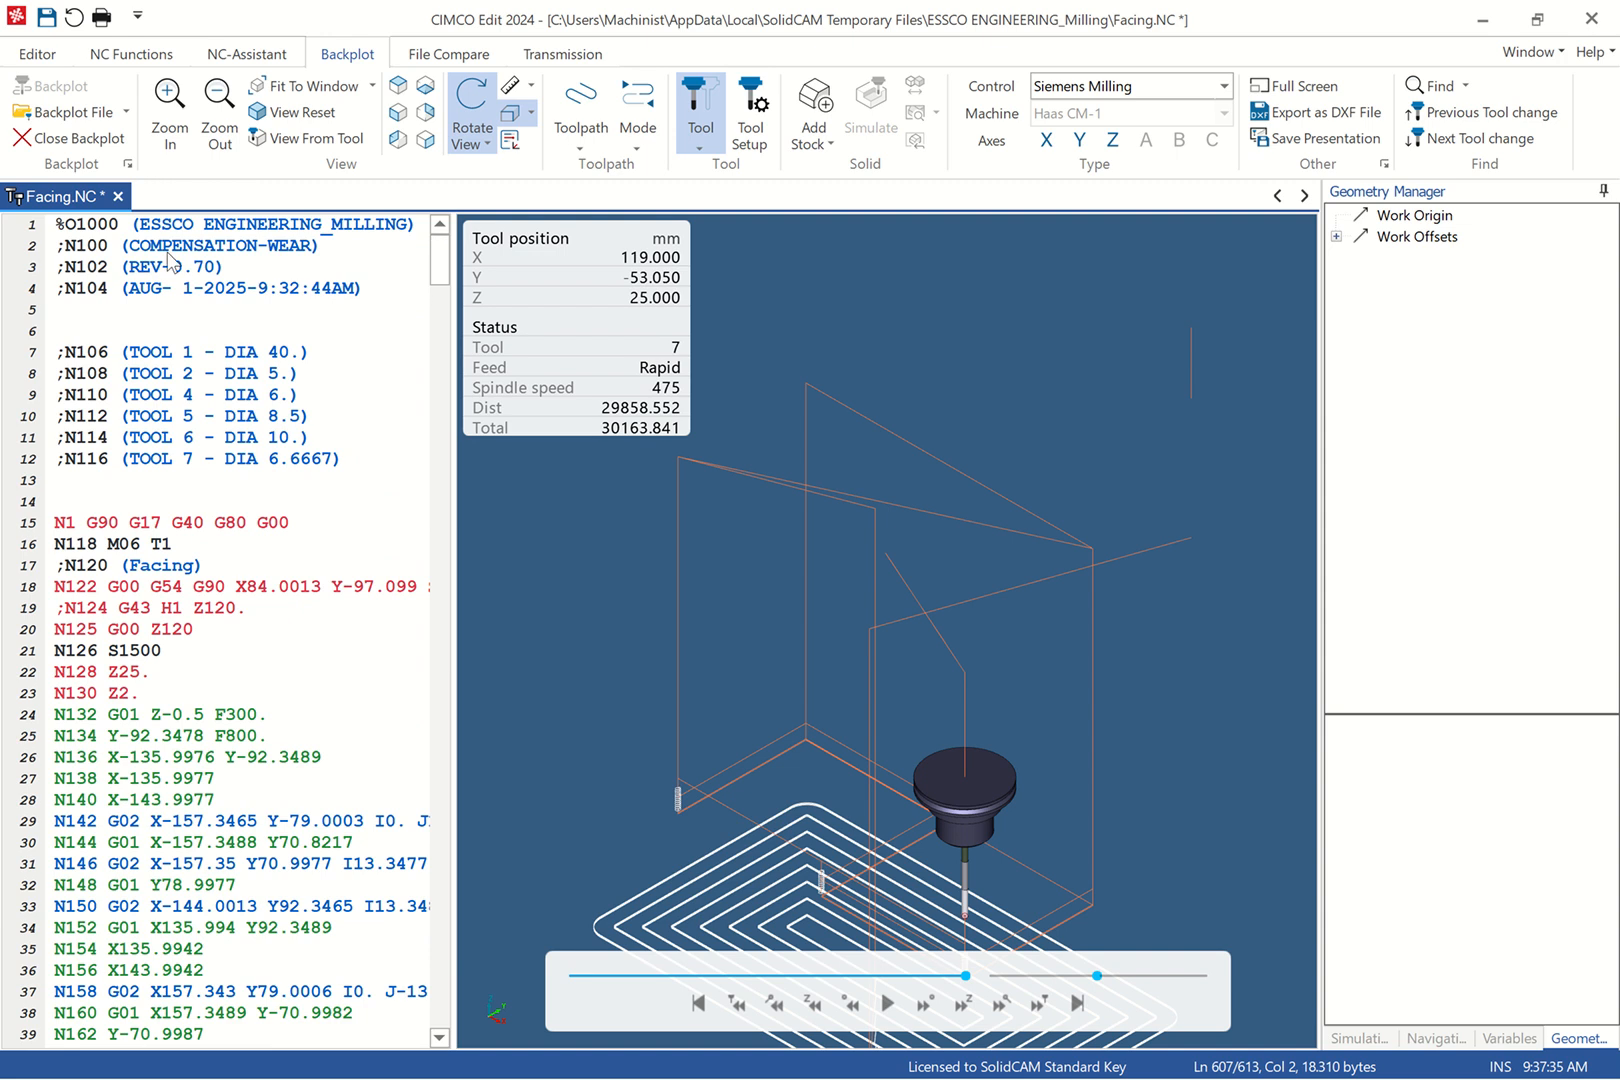
{"action": "left_click", "coordinate": [50, 226]}
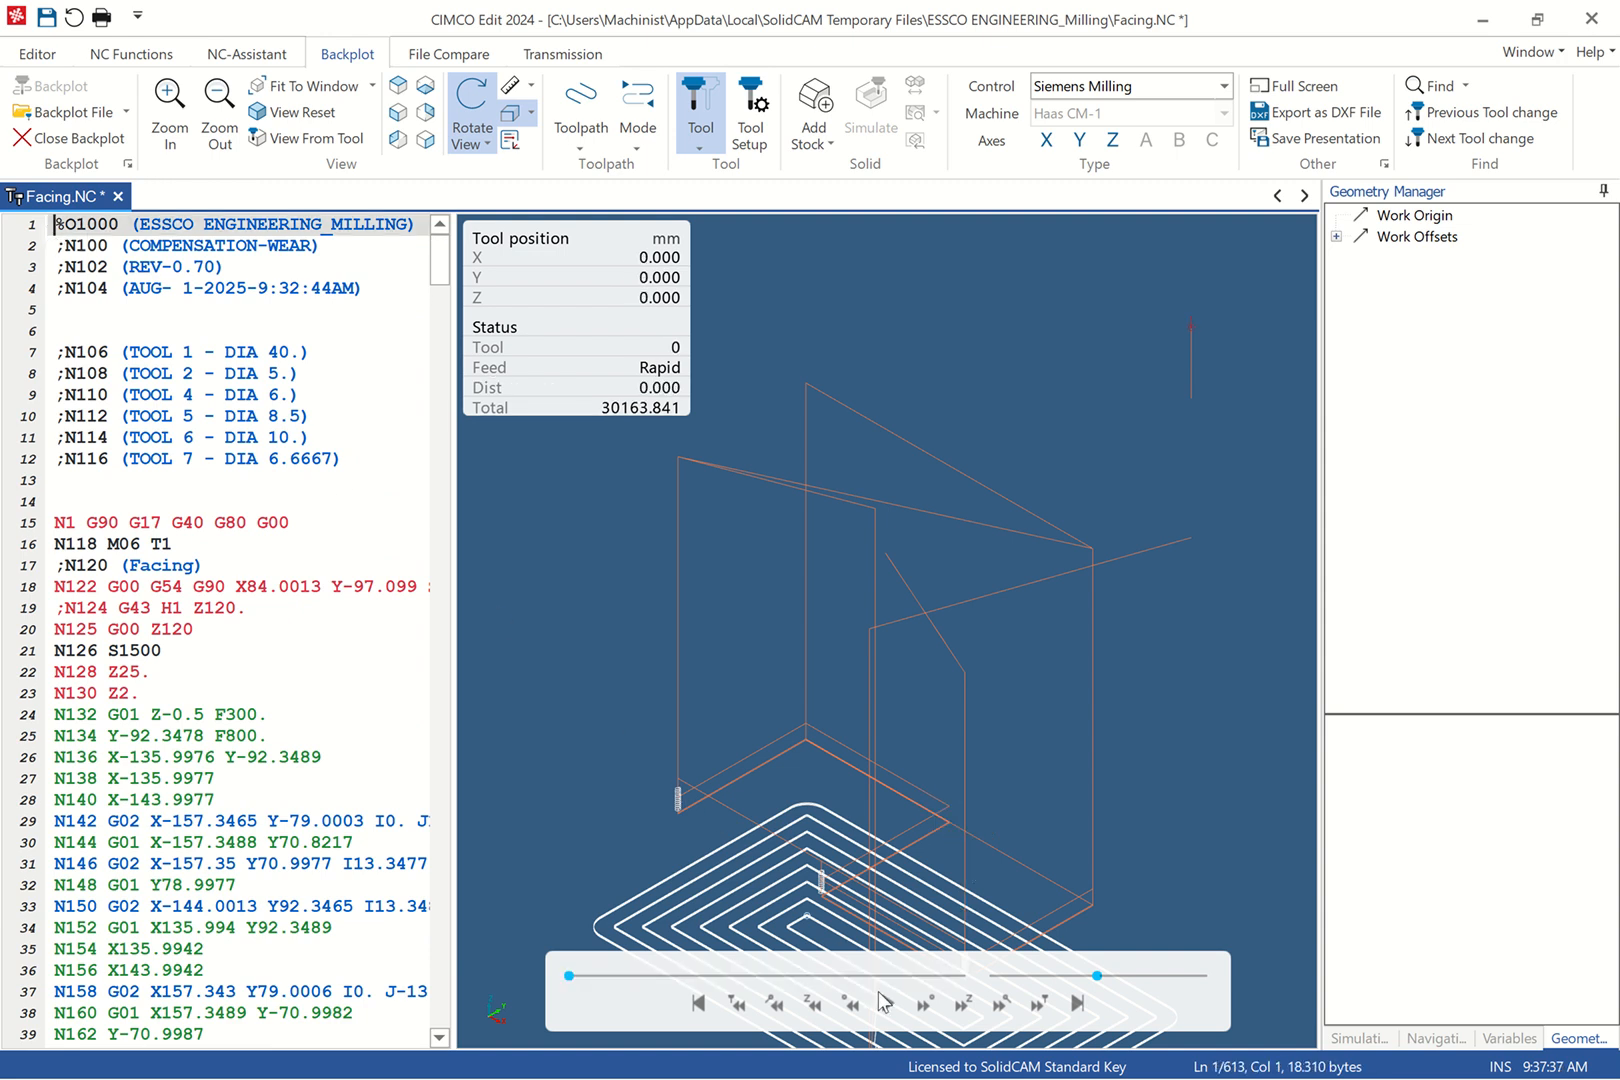
Run the toolpath simulation from the program start through to M30 at an increased playback speed
{"action": "scroll", "coordinate": [935, 845], "scroll_direction": "up", "scroll_amount": 2}
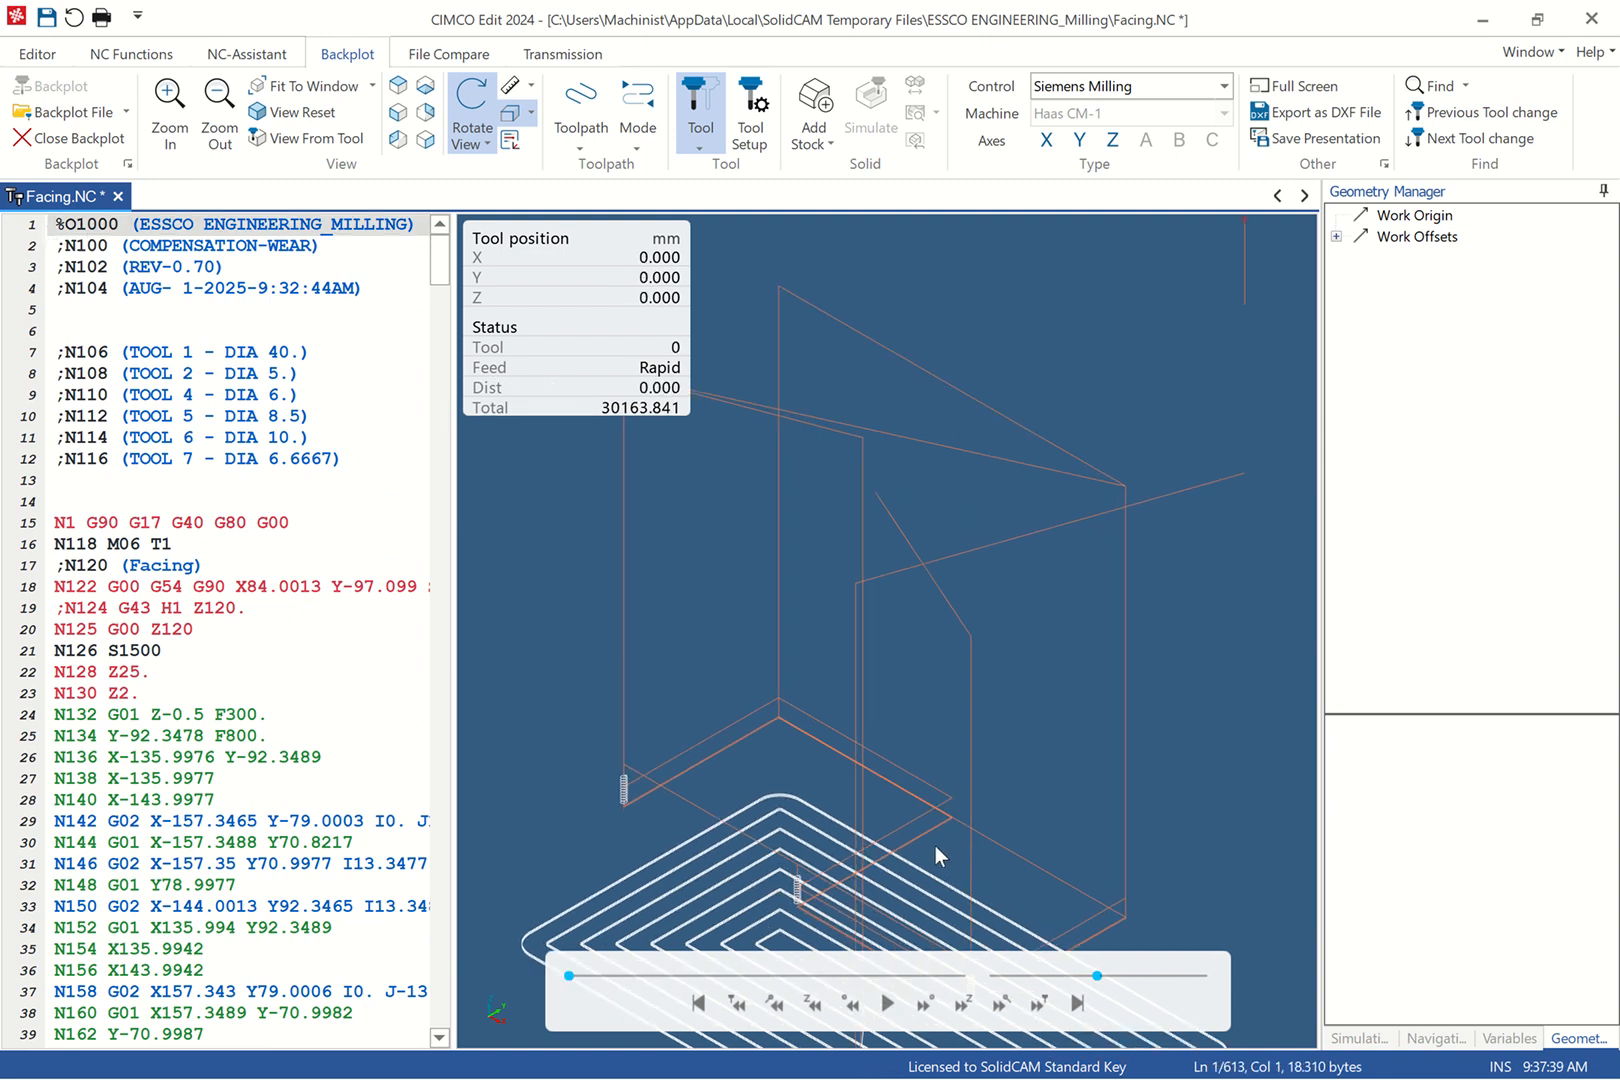
{"action": "scroll", "coordinate": [933, 845], "scroll_direction": "down", "scroll_amount": 3}
{"action": "right_click", "coordinate": [1050, 677]}
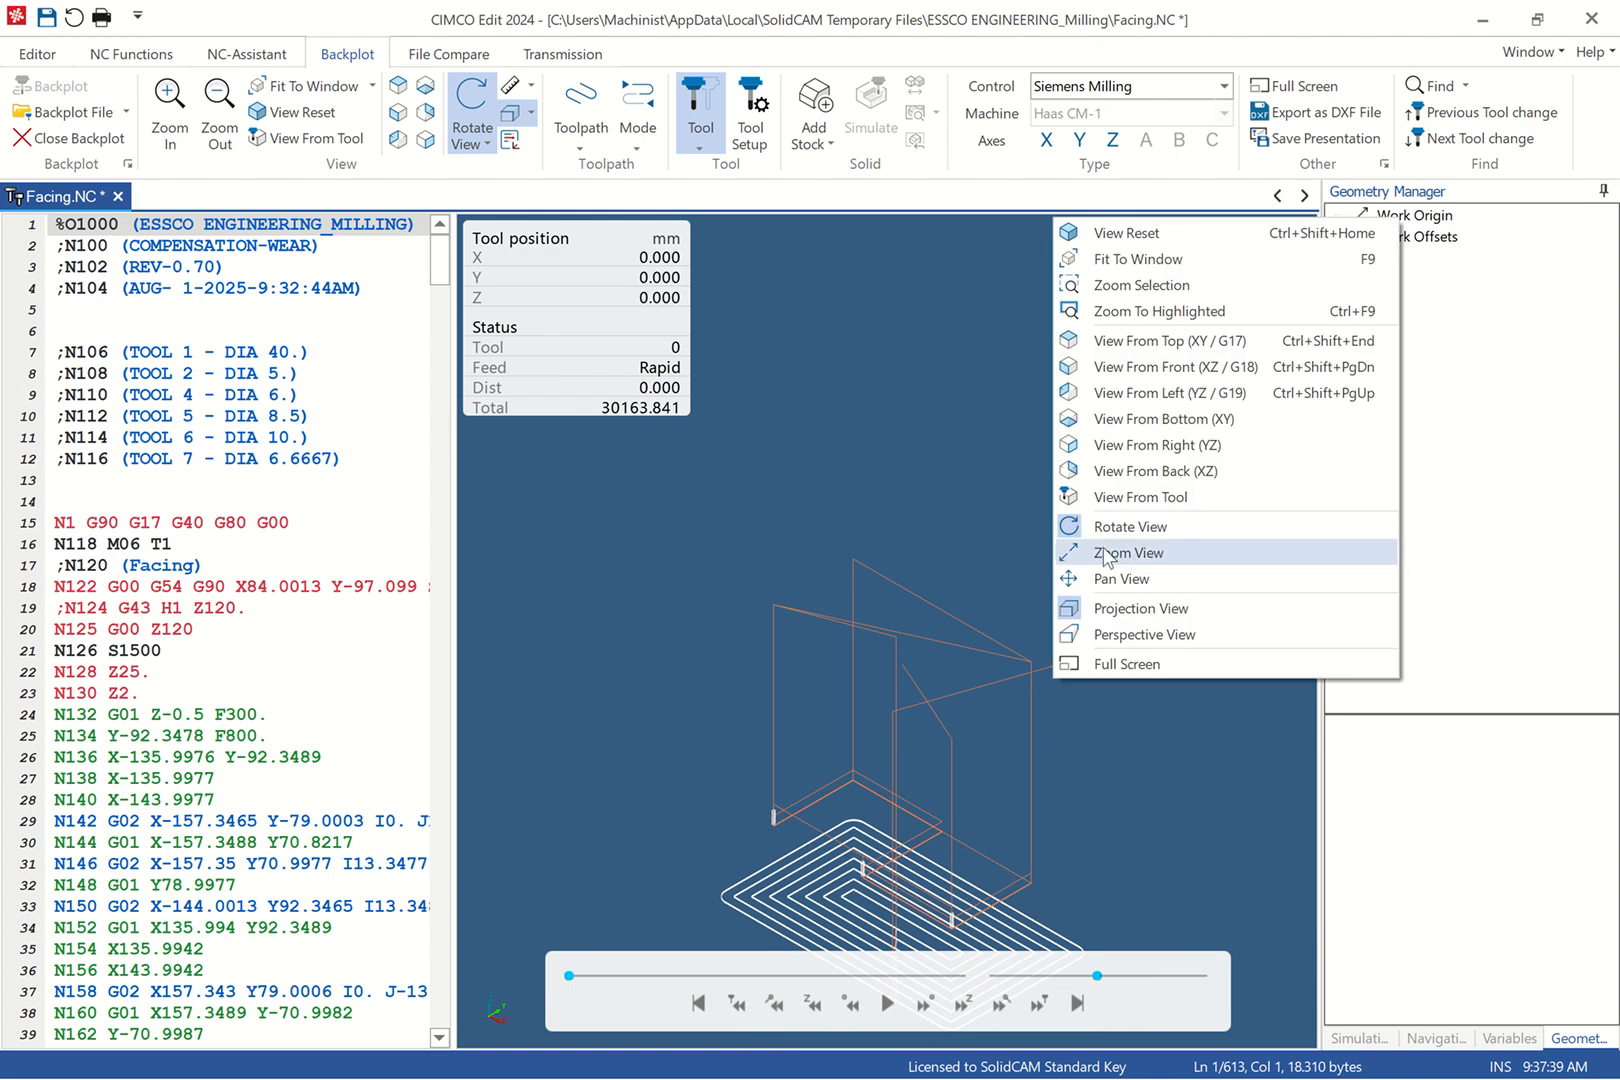
{"action": "left_click", "coordinate": [1128, 578]}
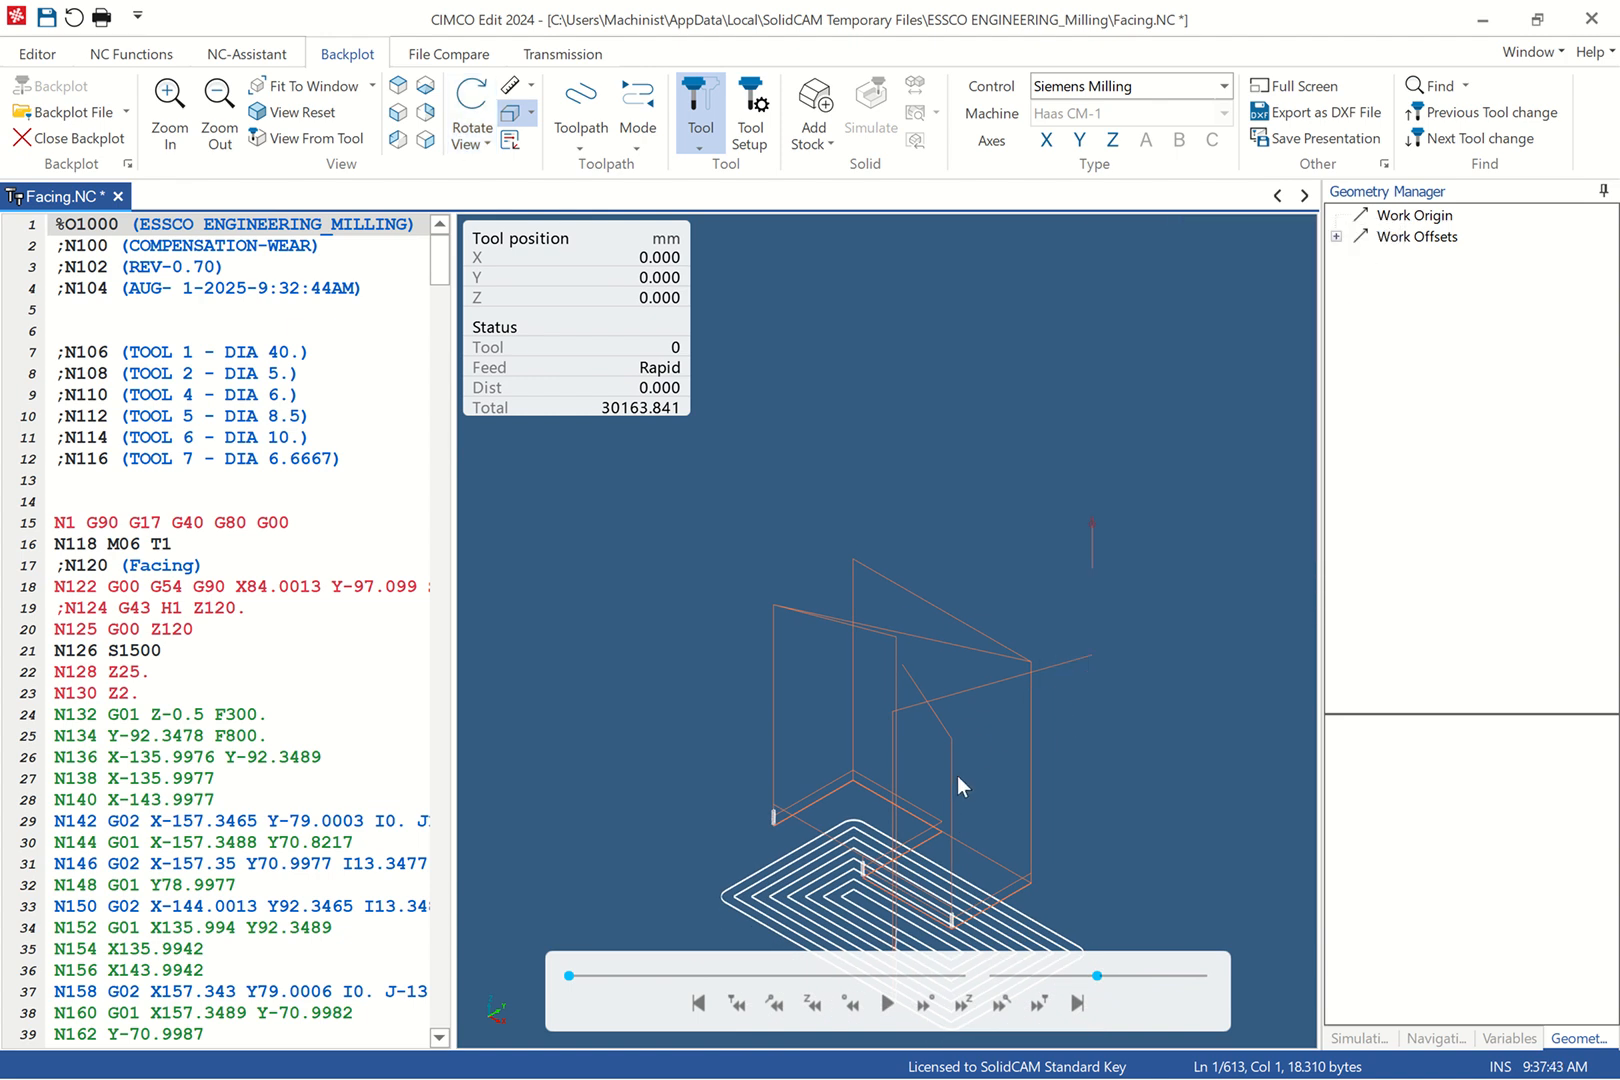
{"action": "left_click_drag", "start_coordinate": [957, 775], "coordinate": [916, 564]}
{"action": "right_click", "coordinate": [1030, 556]}
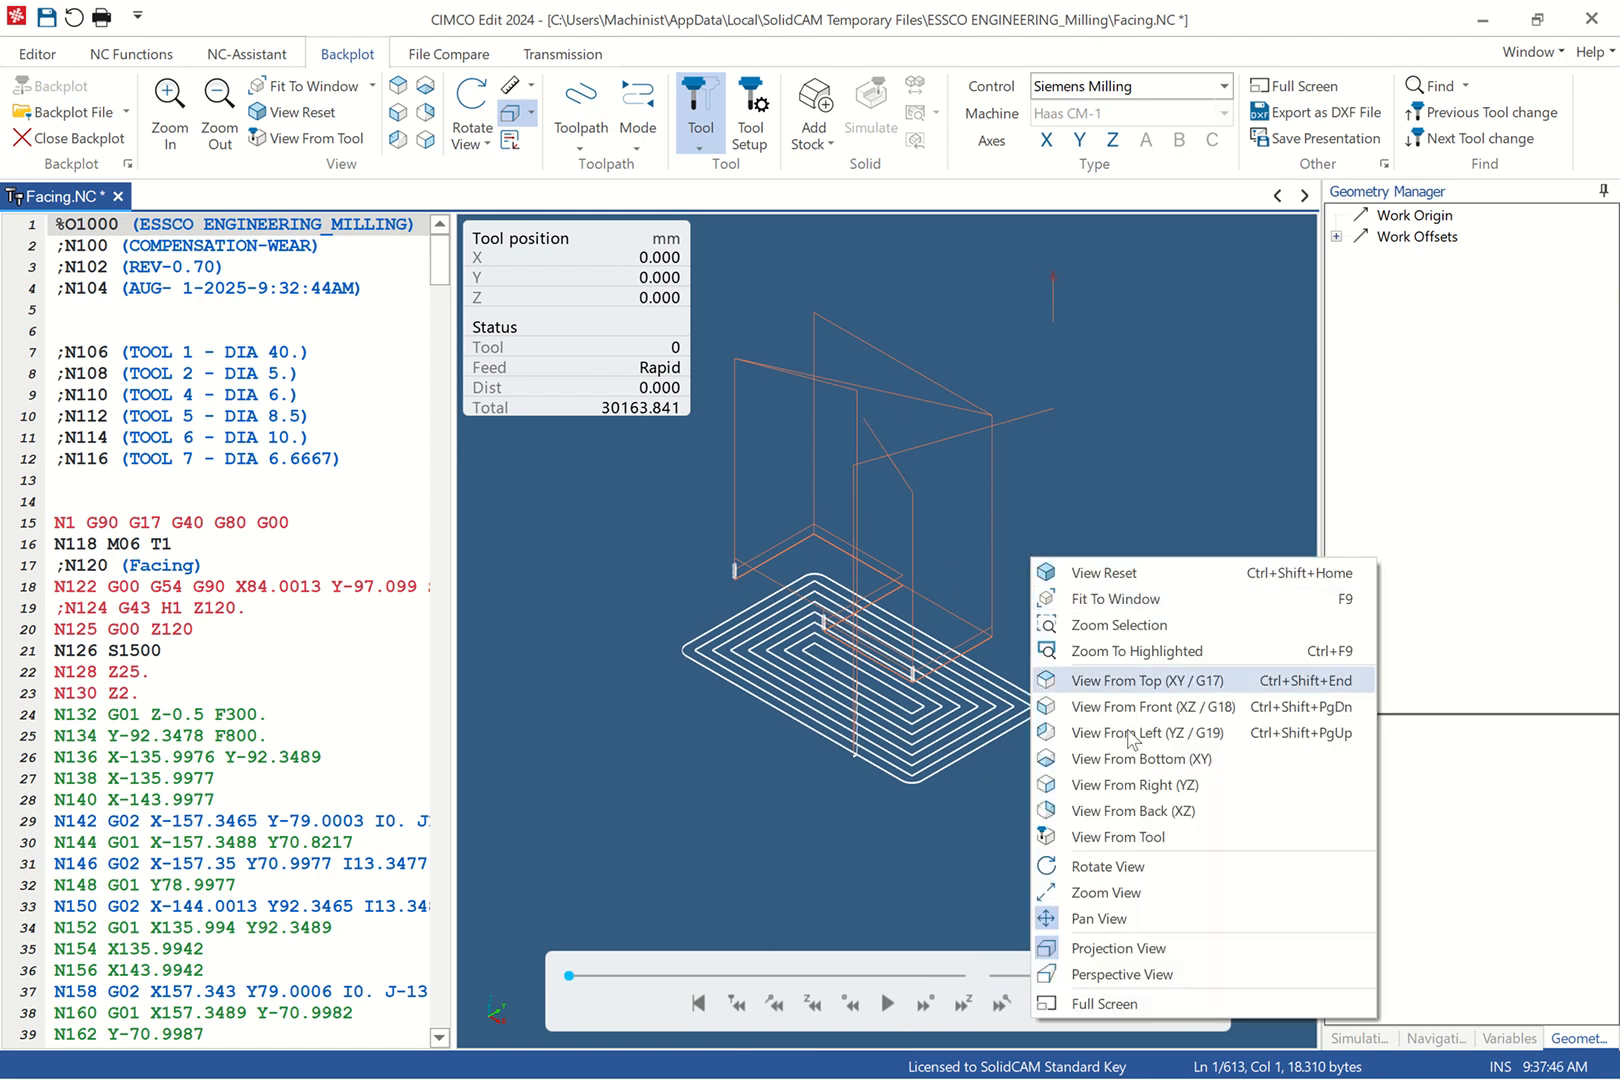
{"action": "left_click", "coordinate": [1096, 916]}
{"action": "scroll", "coordinate": [888, 702], "scroll_direction": "down", "scroll_amount": 2}
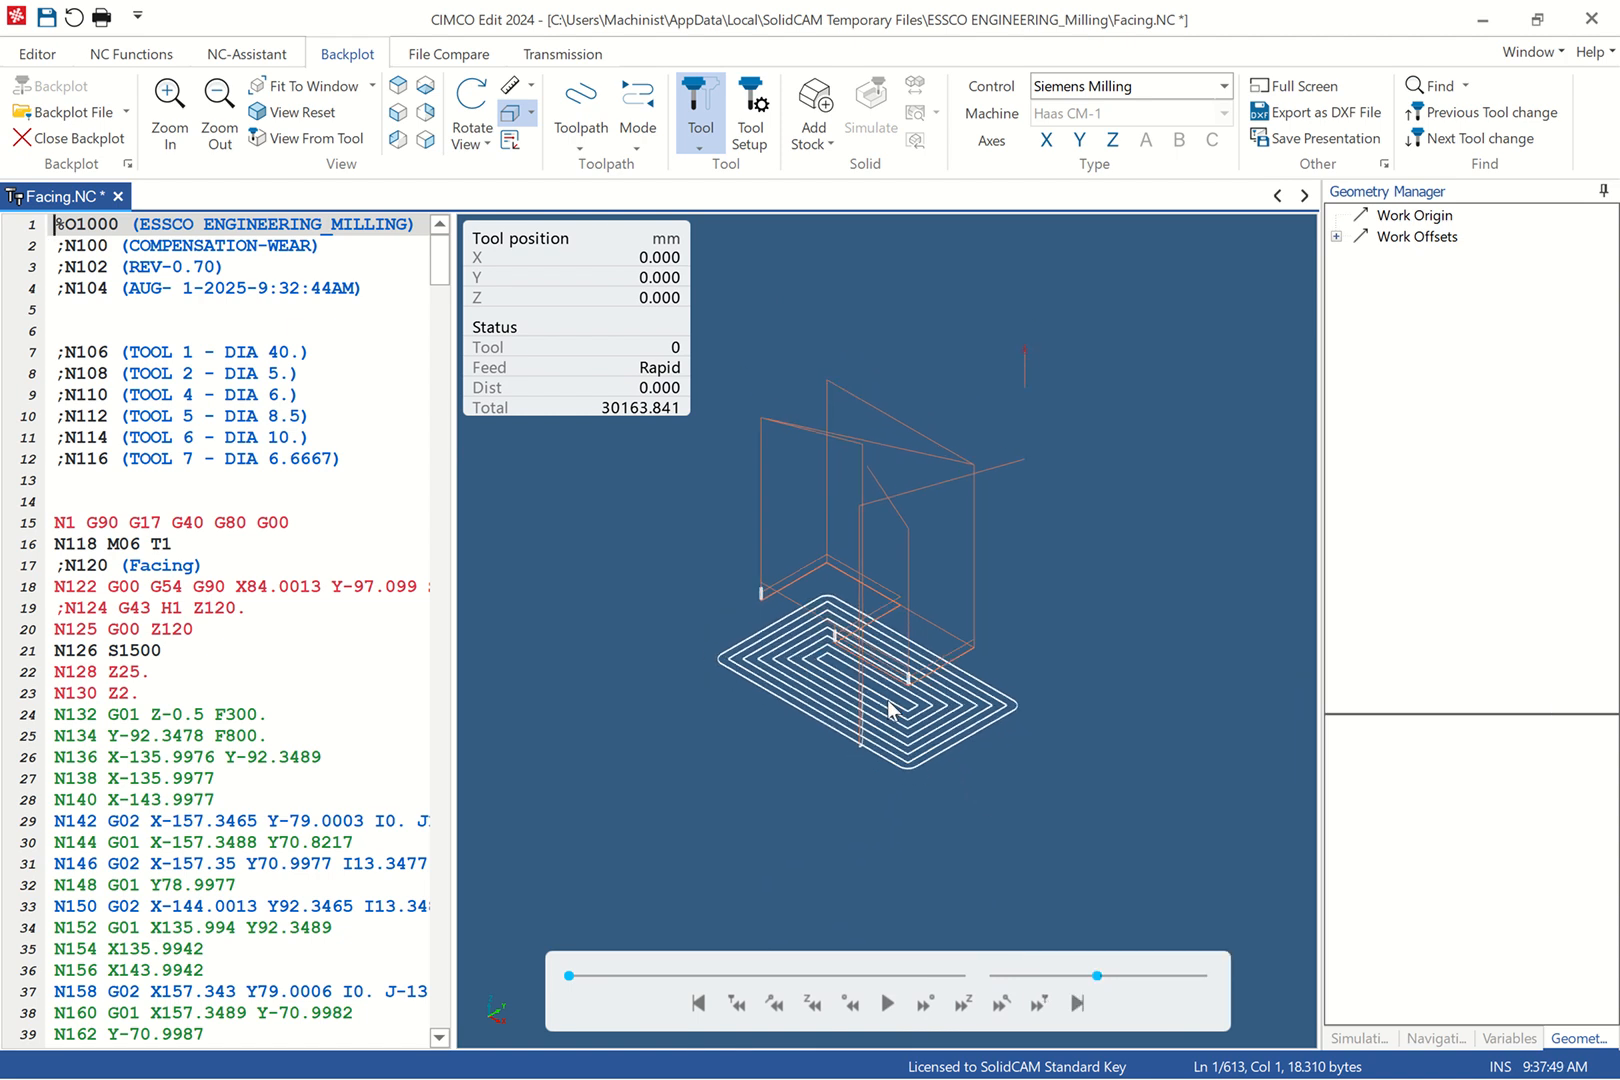
{"action": "scroll", "coordinate": [845, 650], "scroll_direction": "up", "scroll_amount": 2}
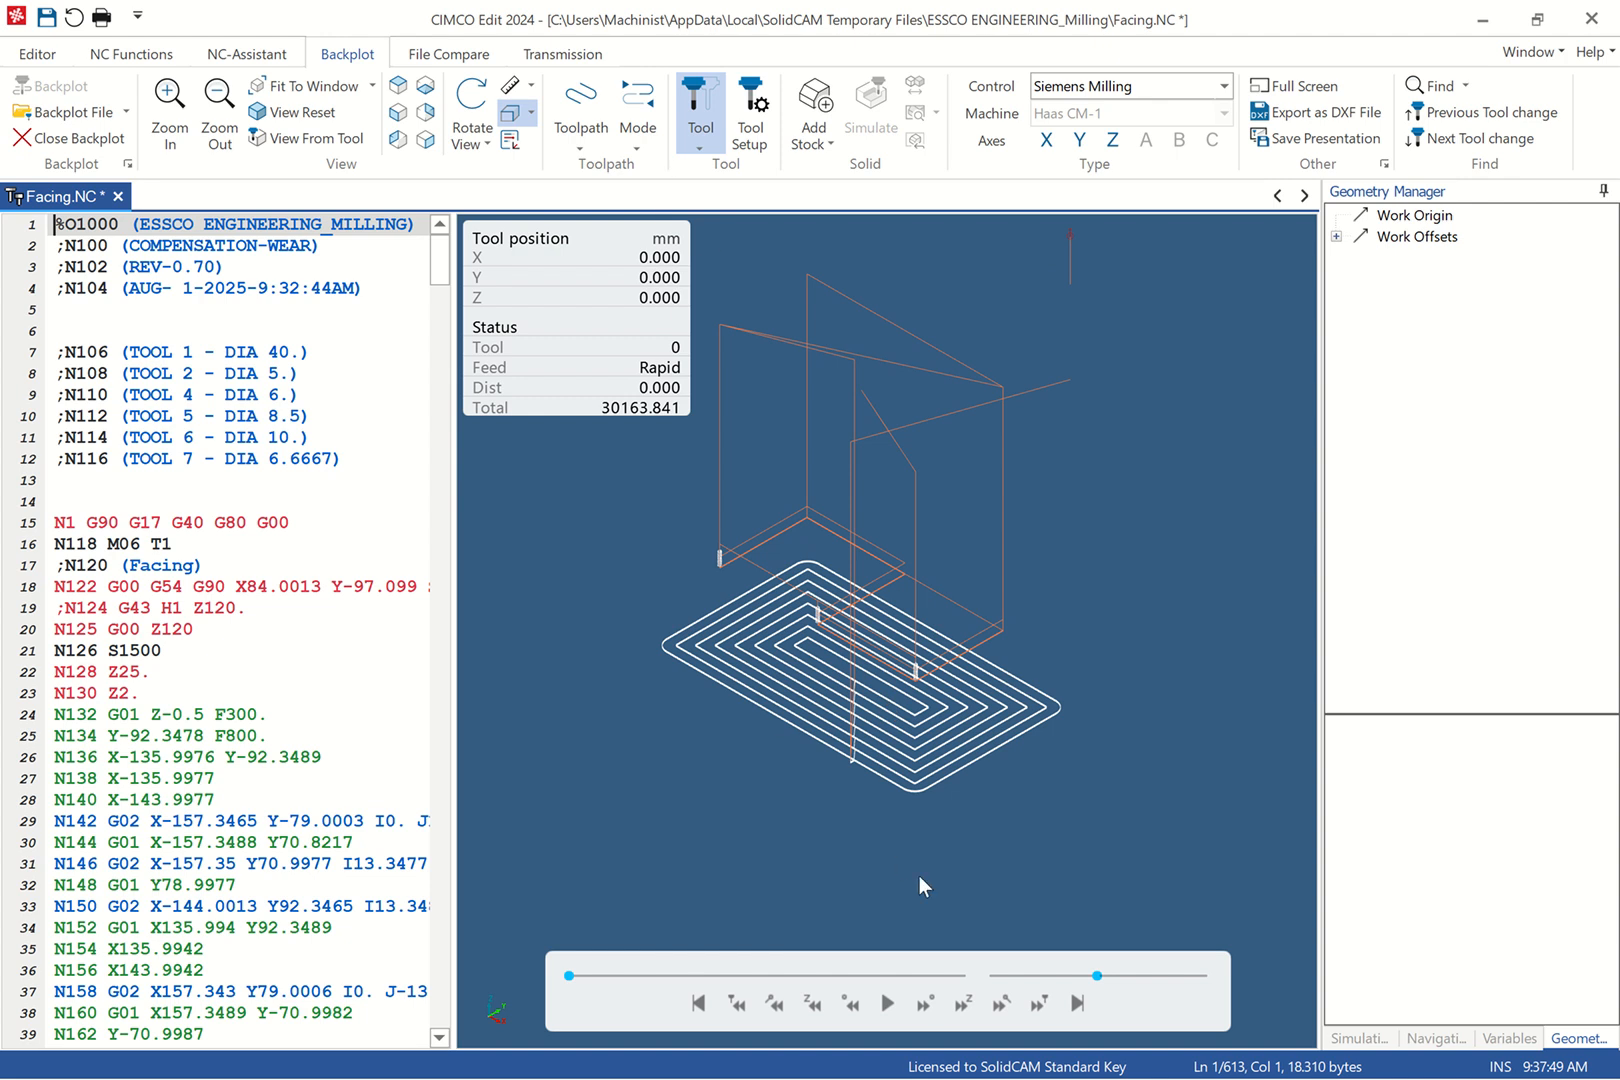
{"action": "left_click", "coordinate": [888, 1003]}
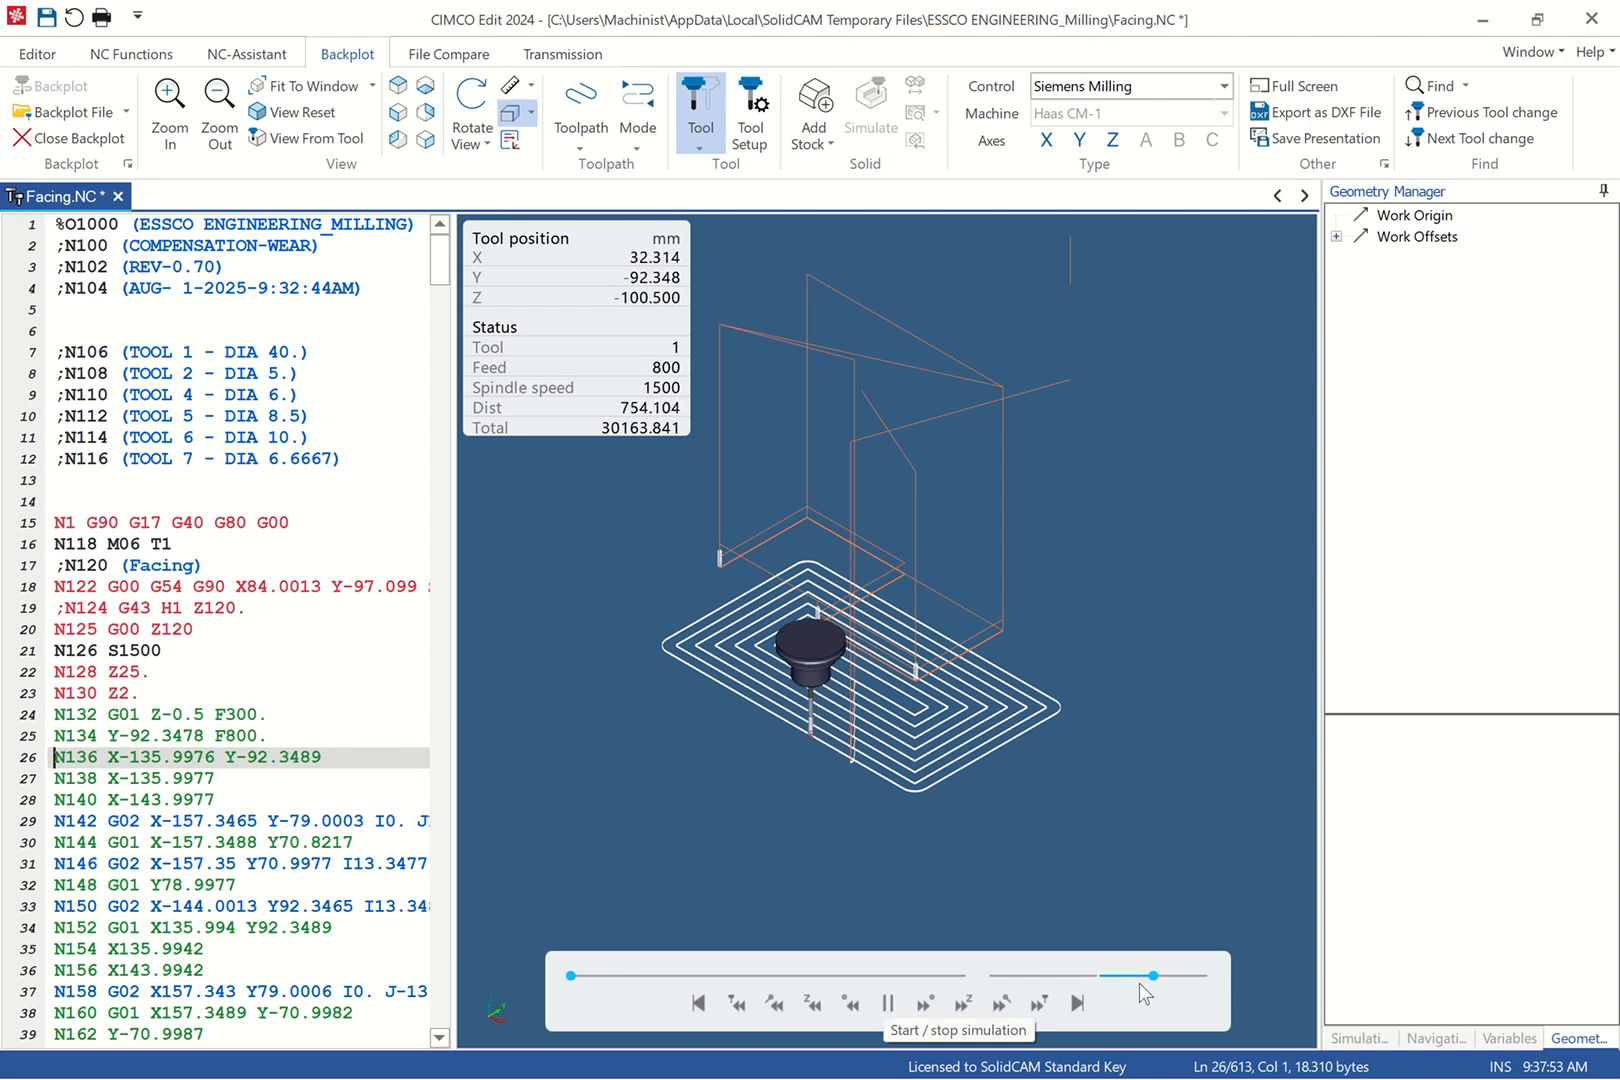
{"action": "left_click_drag", "start_coordinate": [1155, 977], "coordinate": [1186, 976]}
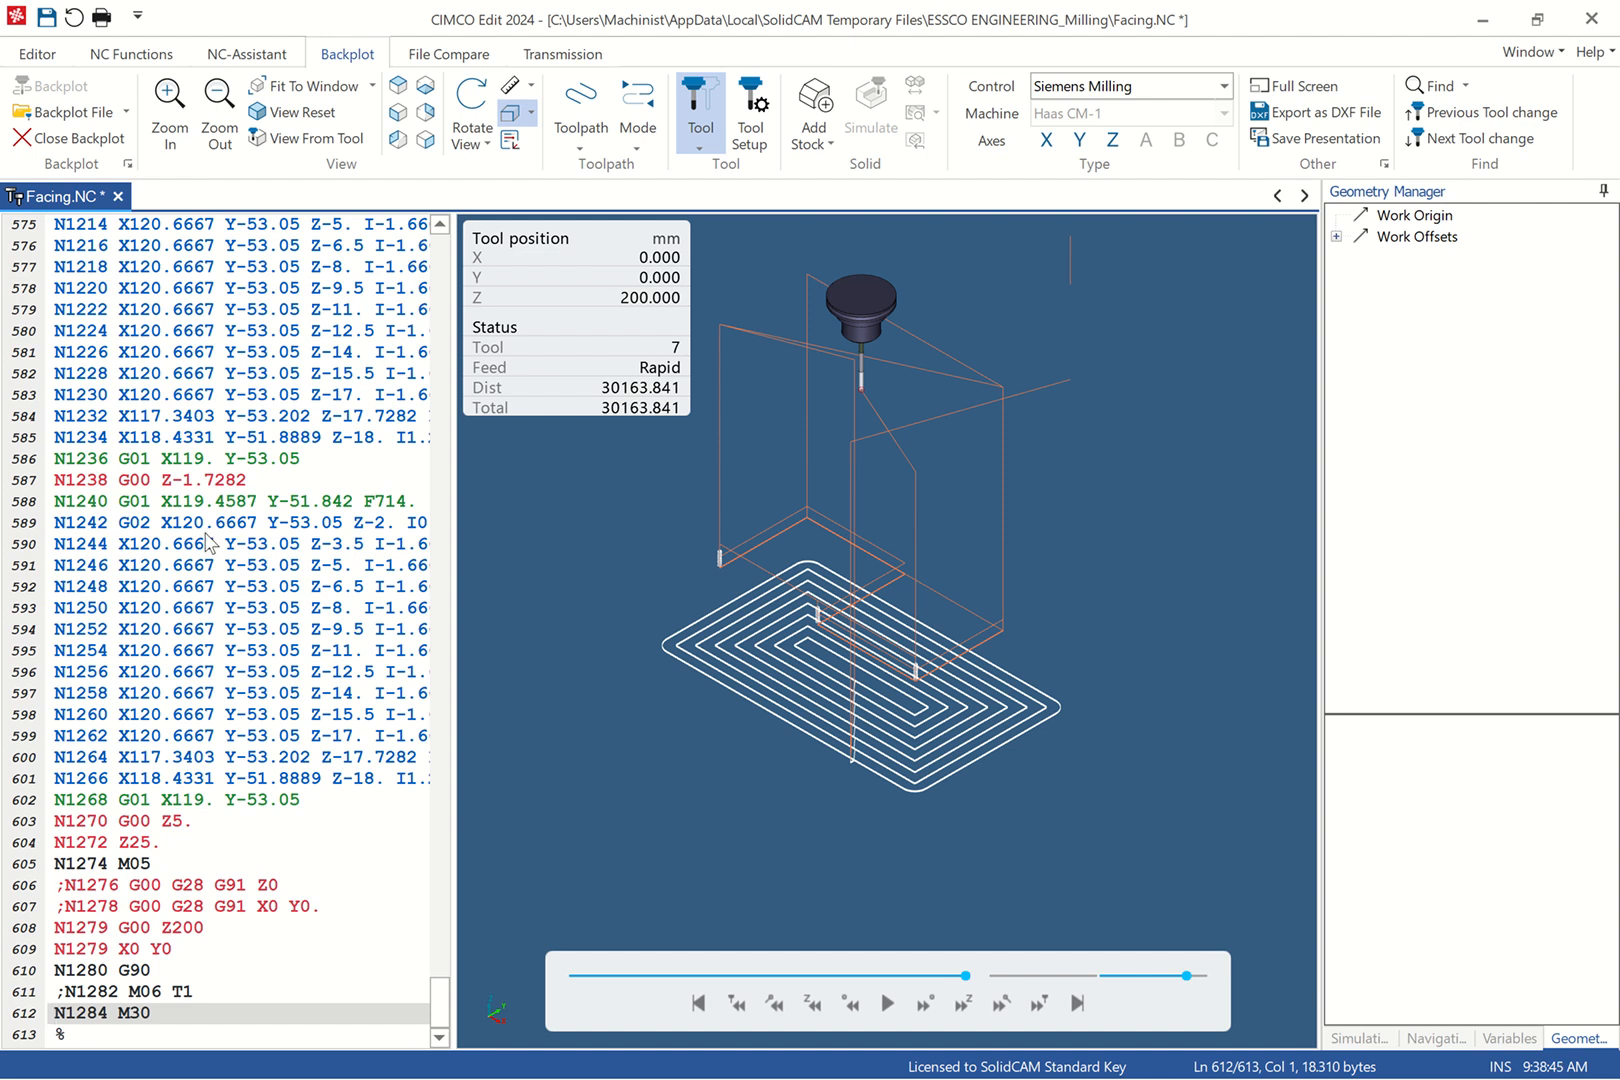
Begin saving the program under a new location, choosing the Downloads > DESIGNS > CAM folder
{"action": "scroll", "coordinate": [208, 545], "scroll_direction": "up", "scroll_amount": 9}
{"action": "scroll", "coordinate": [208, 545], "scroll_direction": "up", "scroll_amount": 20}
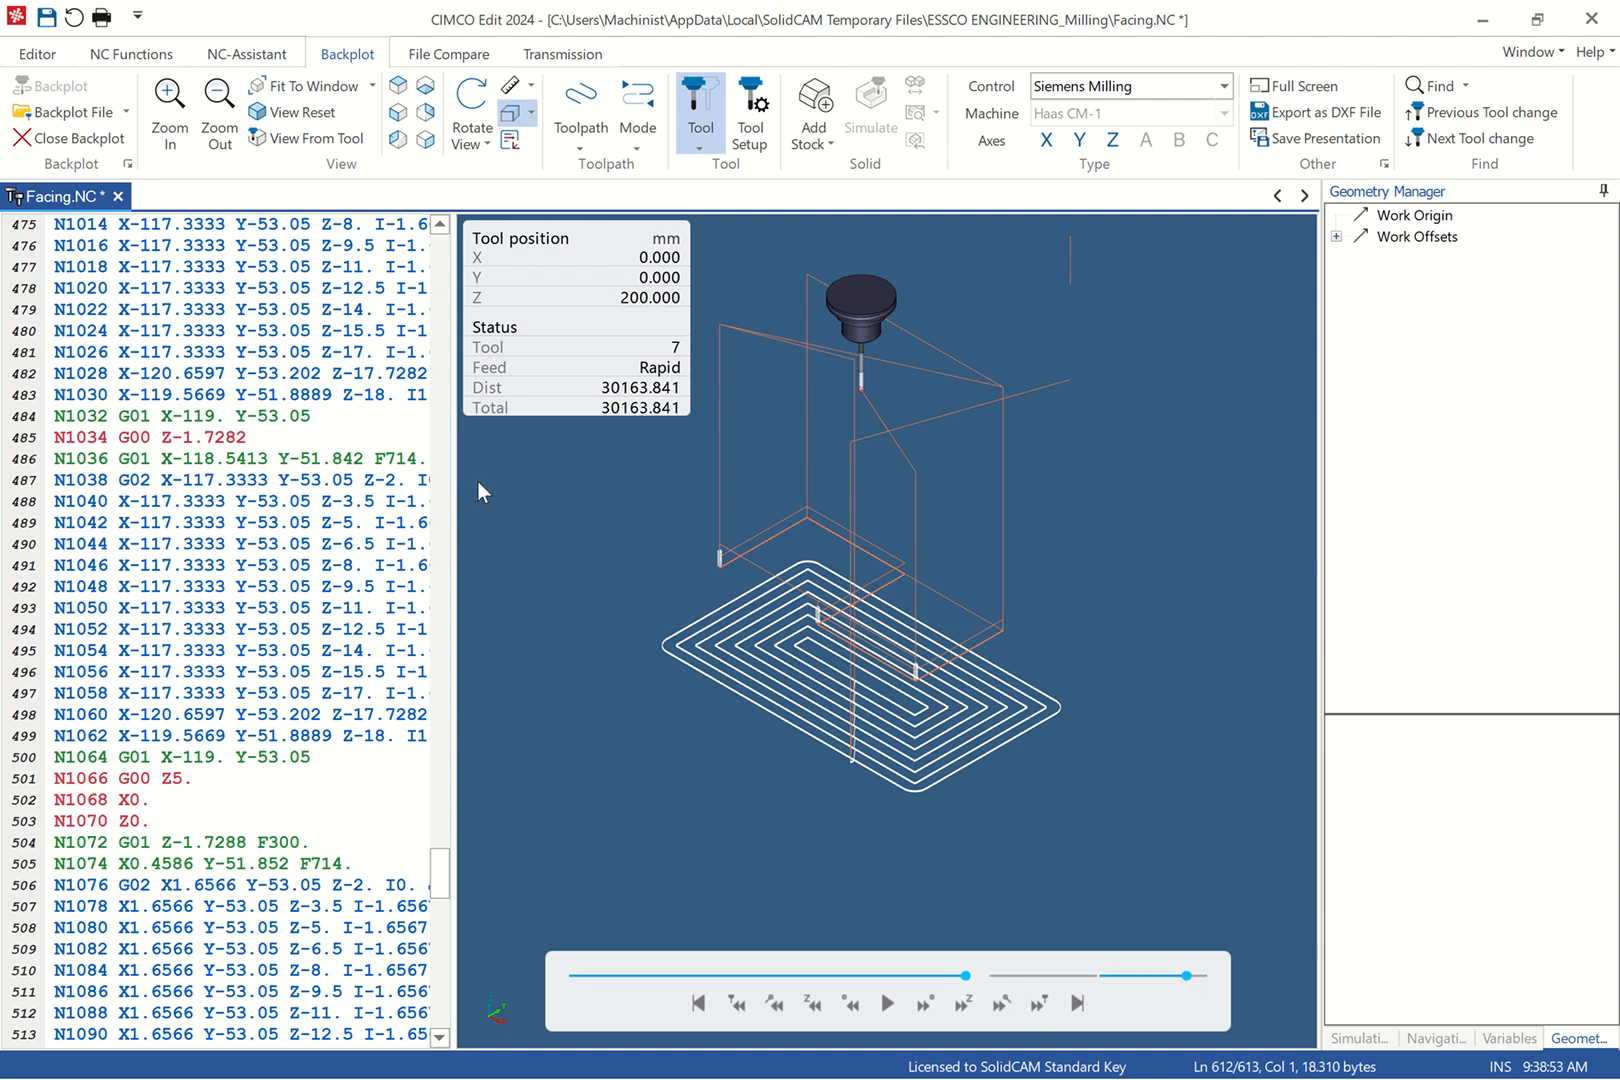
{"action": "left_click_drag", "start_coordinate": [451, 887], "coordinate": [449, 255]}
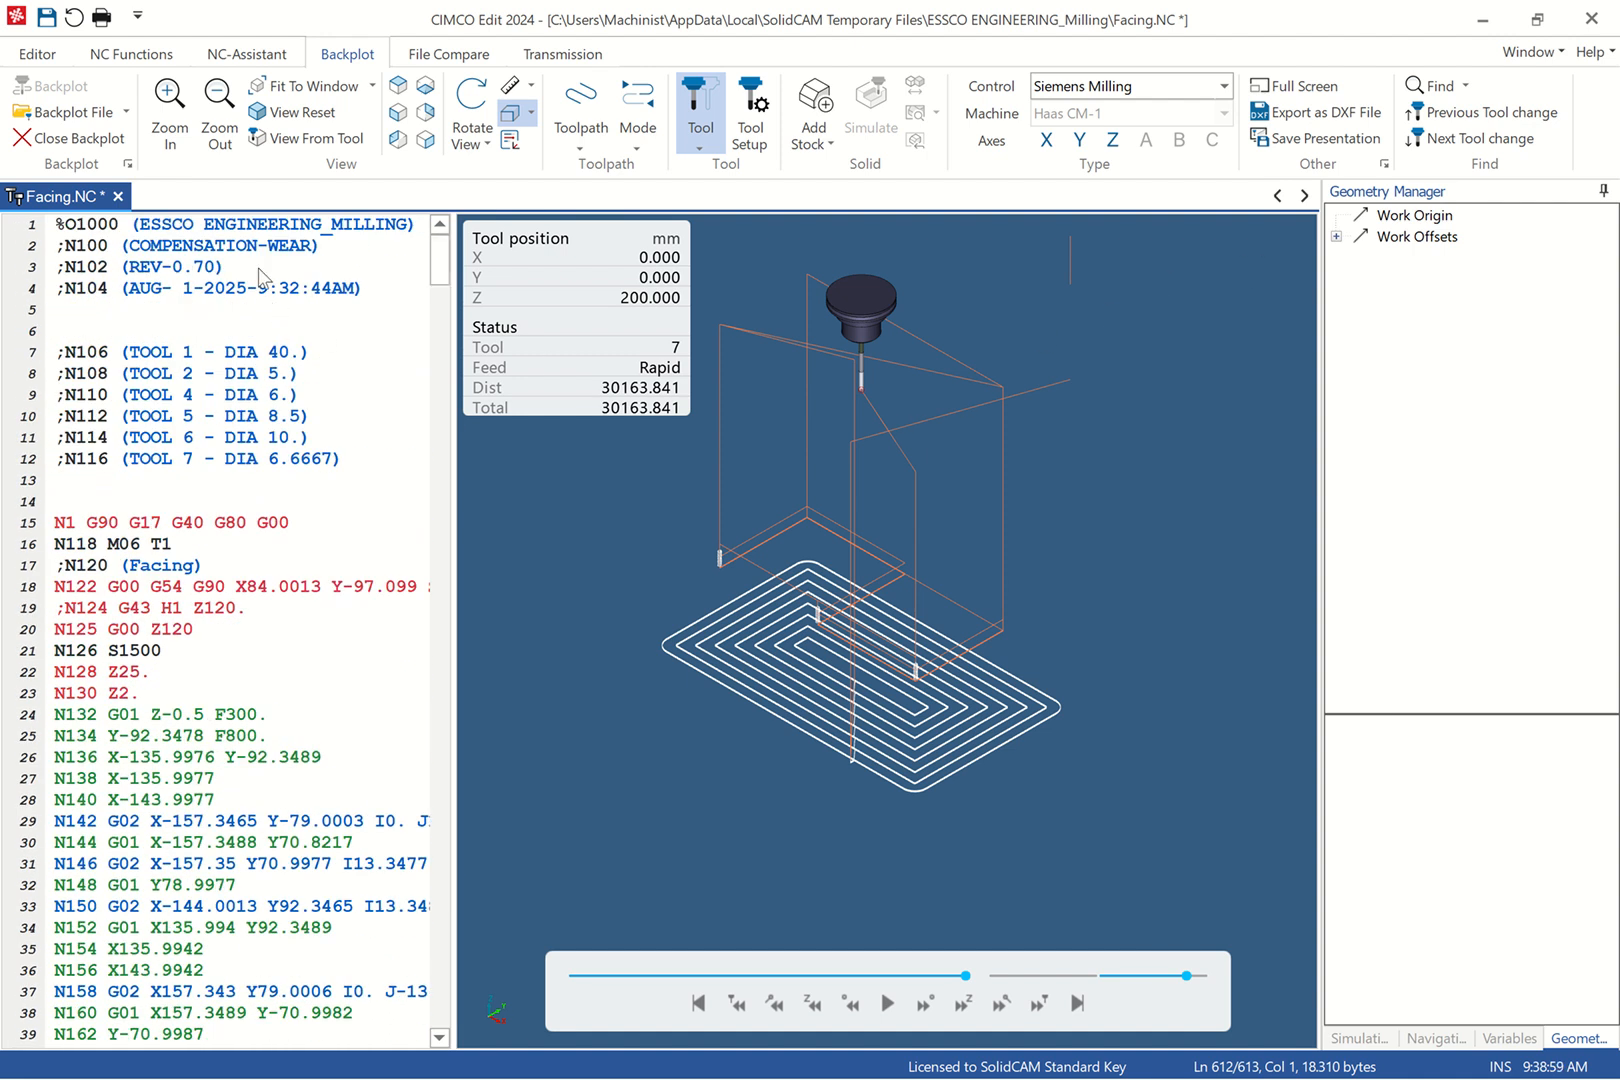
{"action": "left_click", "coordinate": [45, 58]}
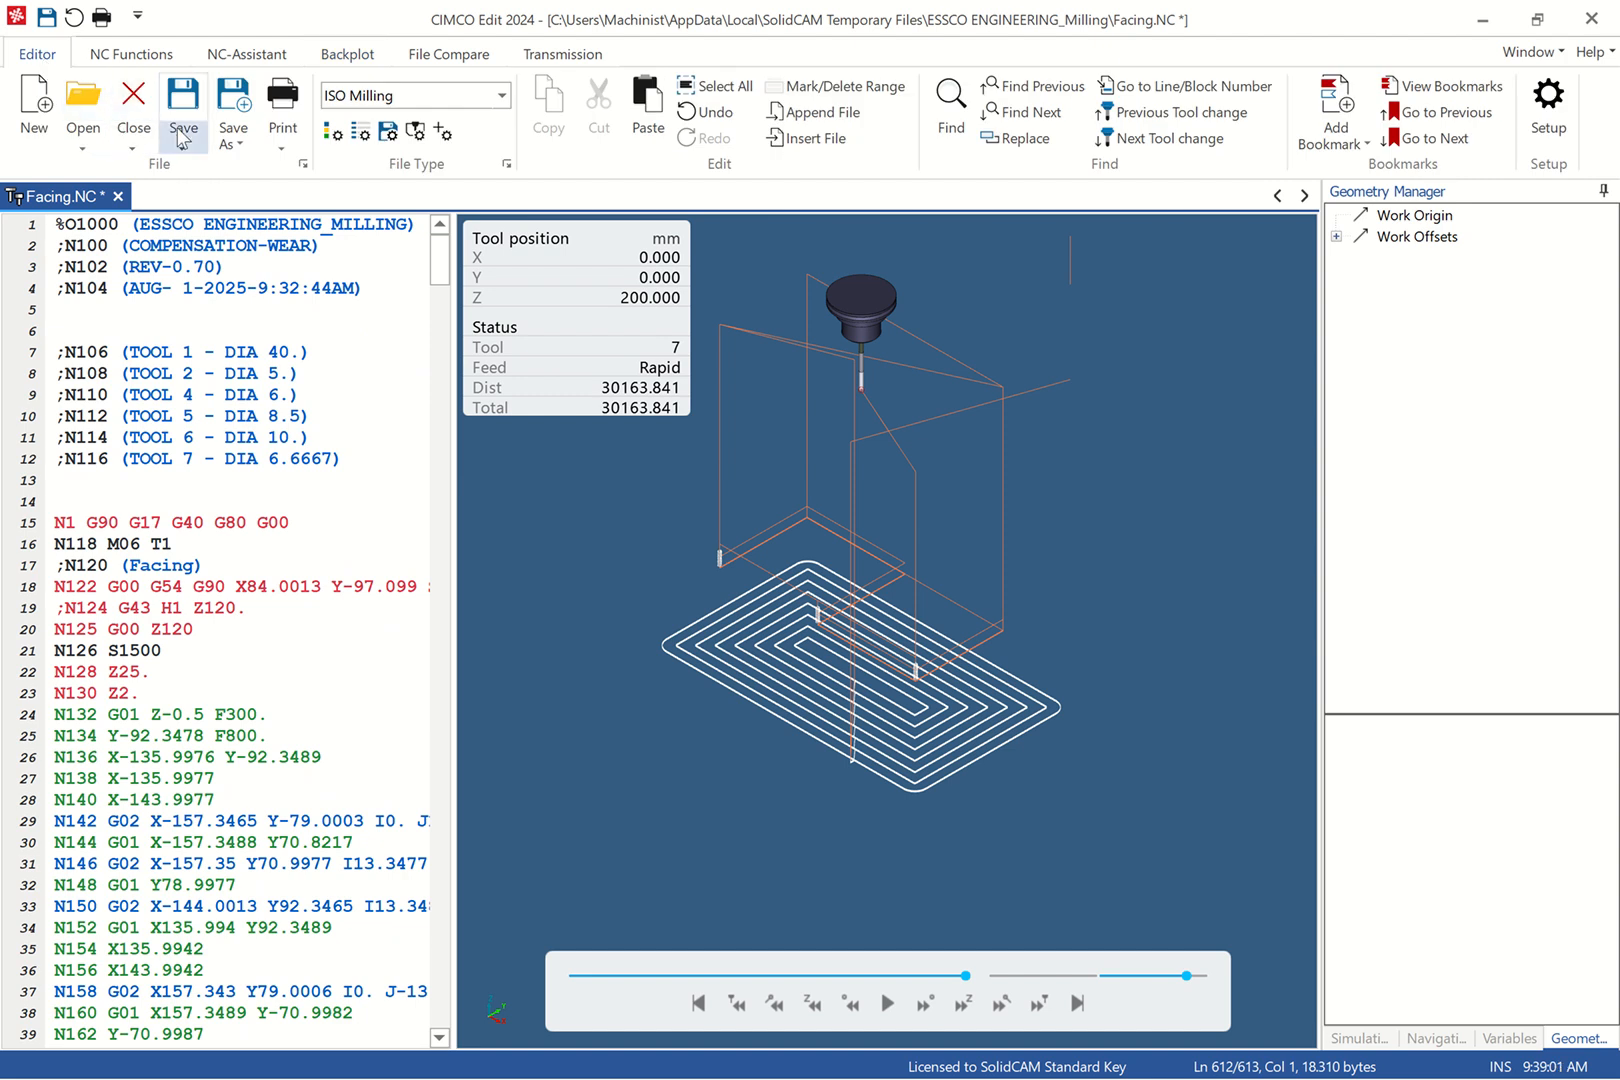
{"action": "left_click", "coordinate": [233, 132]}
{"action": "left_click", "coordinate": [272, 169]}
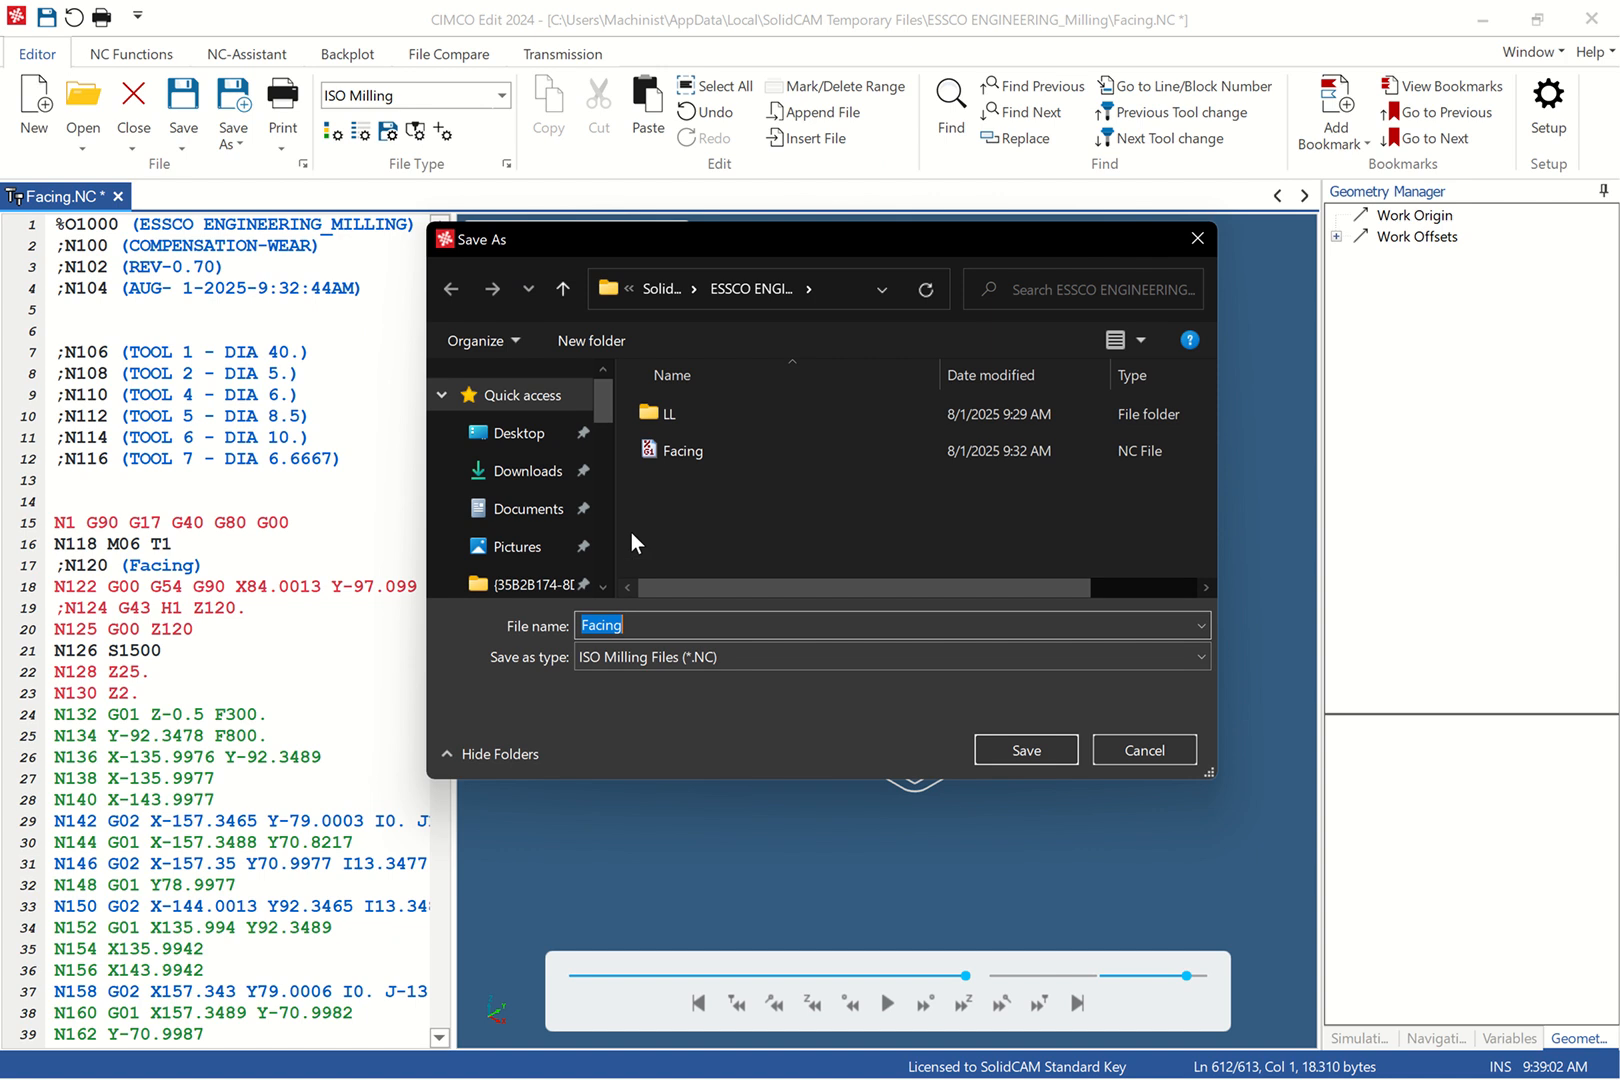
{"action": "left_click", "coordinate": [553, 469]}
{"action": "double_click", "coordinate": [733, 470]}
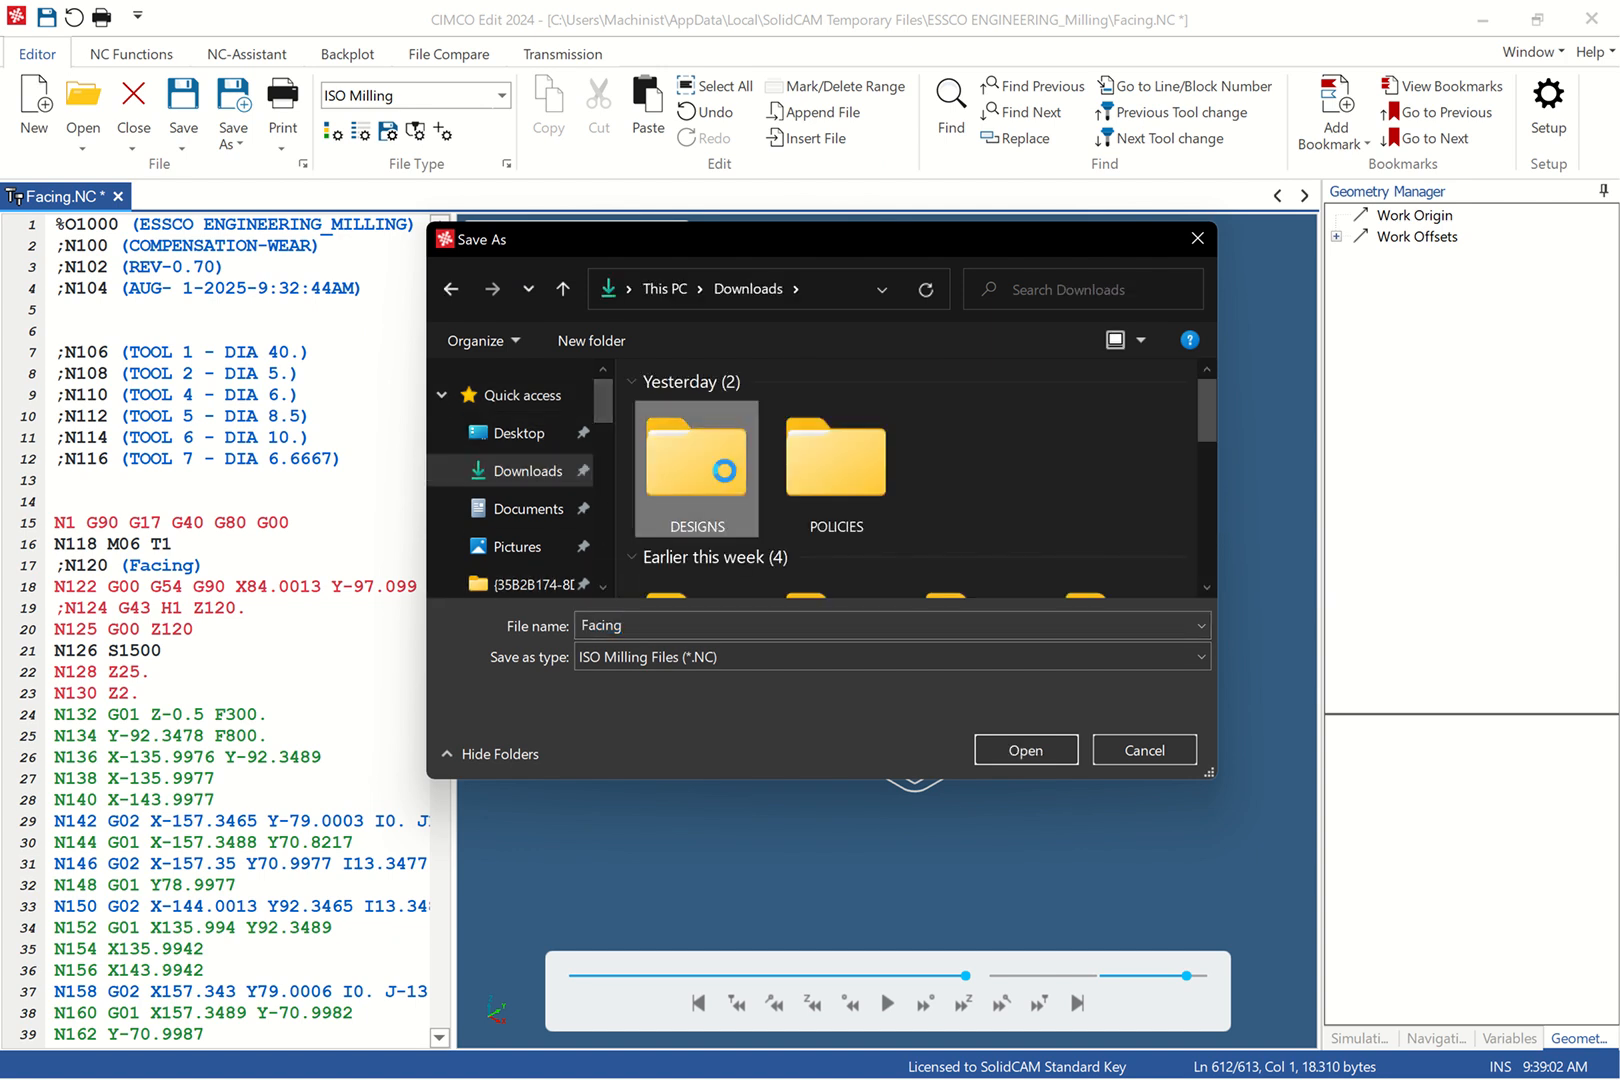
{"action": "scroll", "coordinate": [833, 473], "scroll_direction": "down", "scroll_amount": 2}
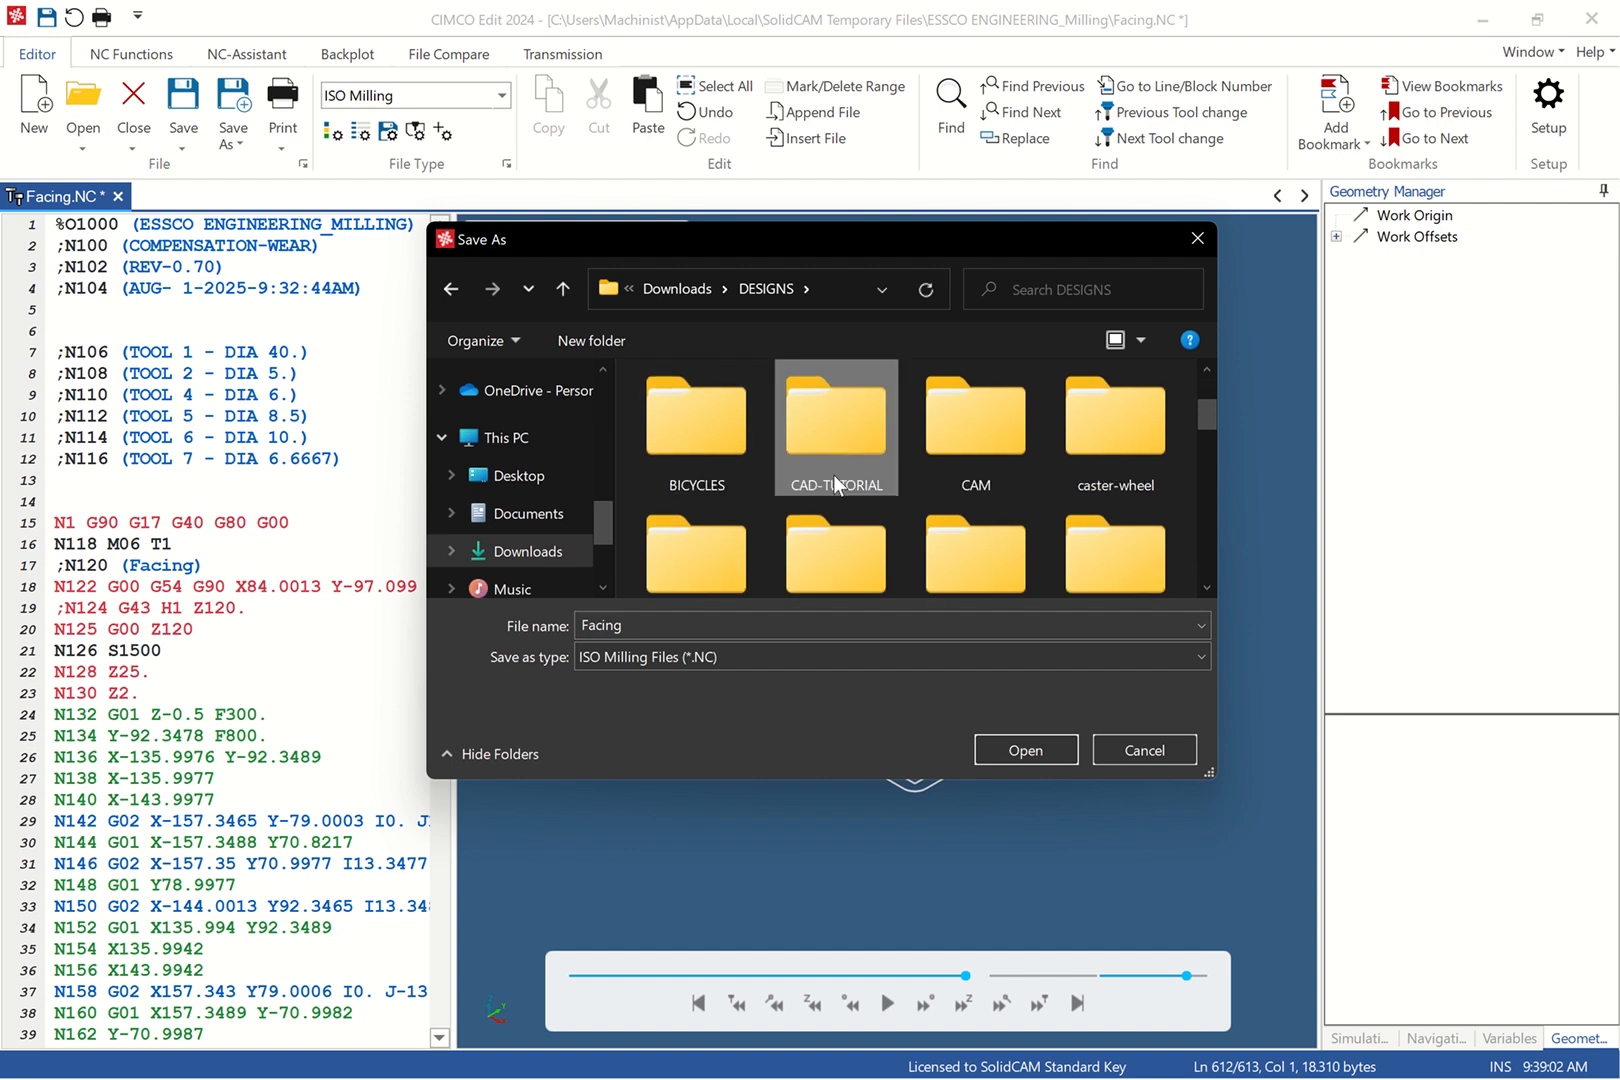
{"action": "double_click", "coordinate": [975, 468]}
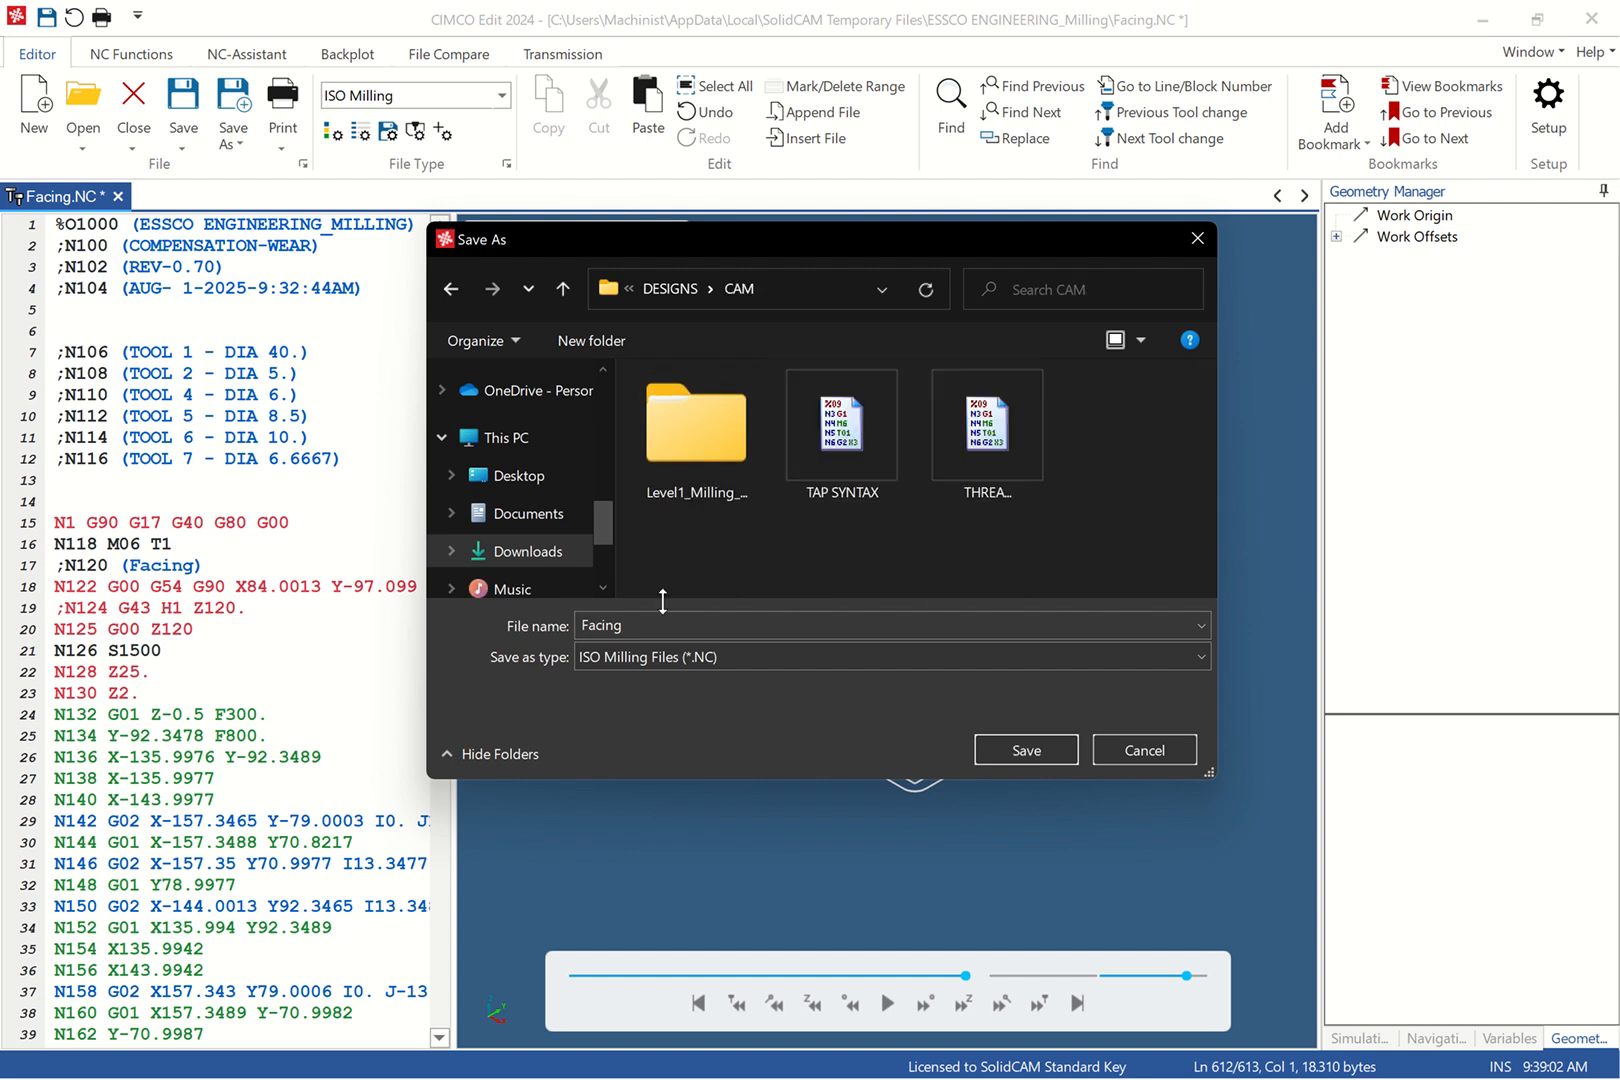
Set the file type to Siemens Milling Files (*.MPF;*.SPF) and save the program as Facing
{"action": "left_click", "coordinate": [718, 659]}
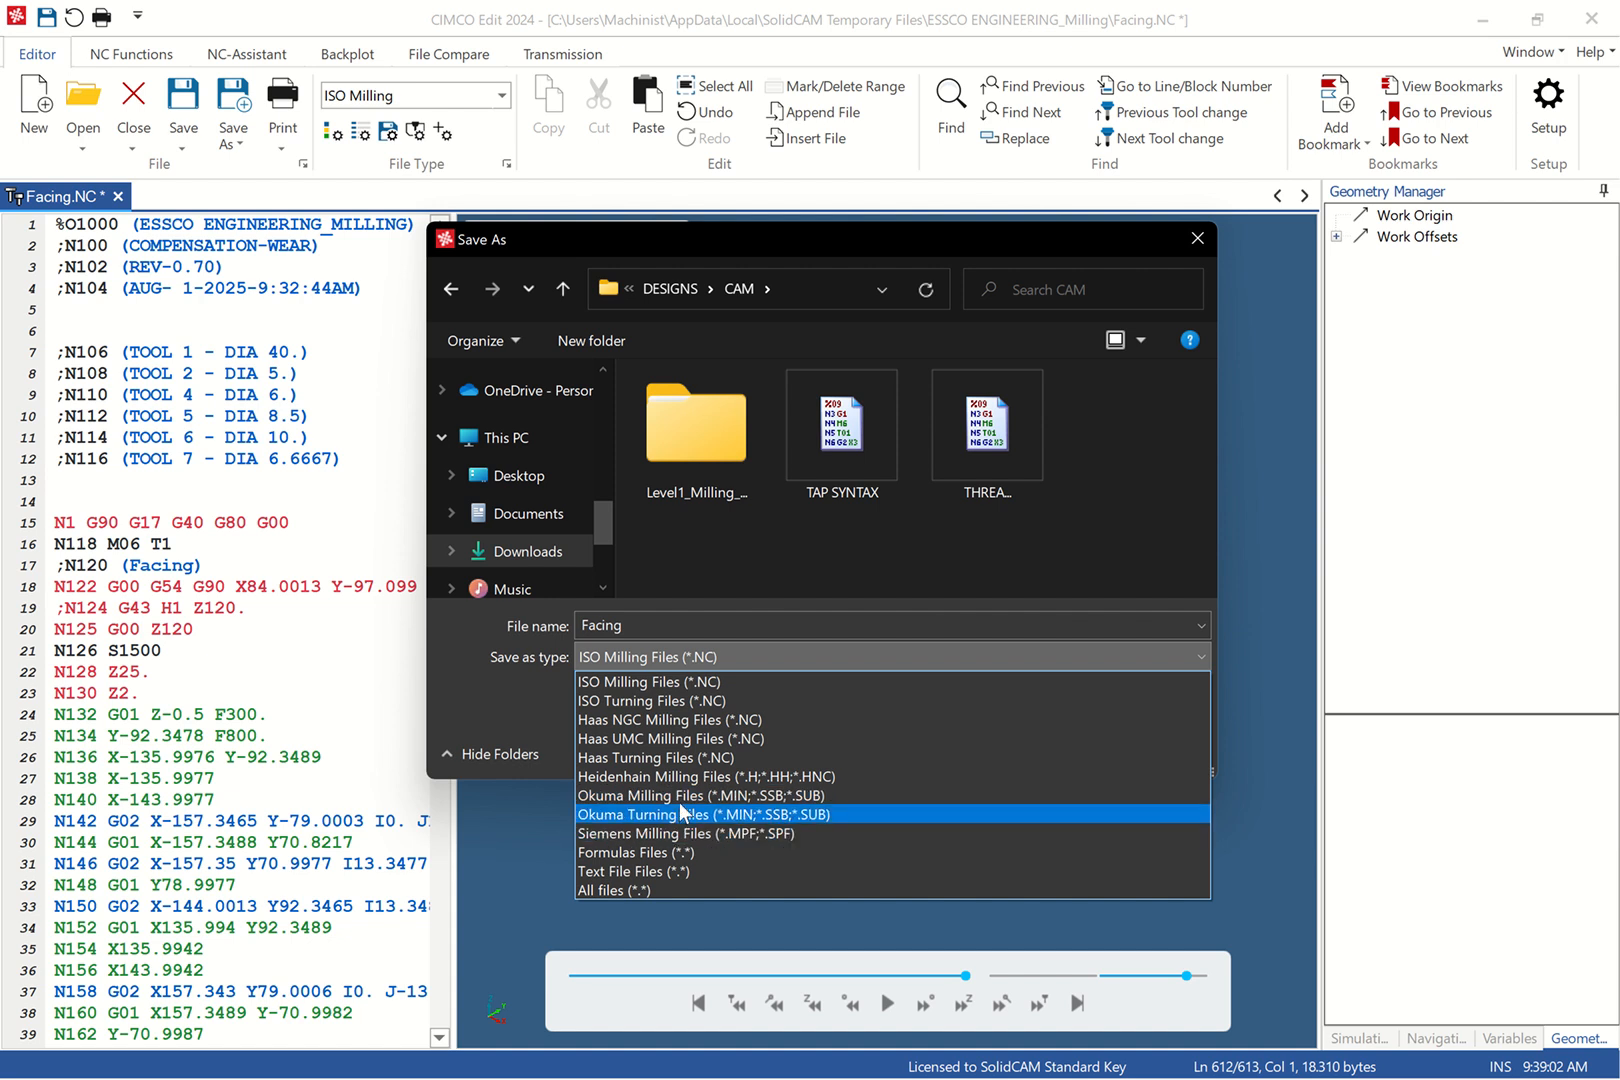
{"action": "left_click", "coordinate": [753, 832]}
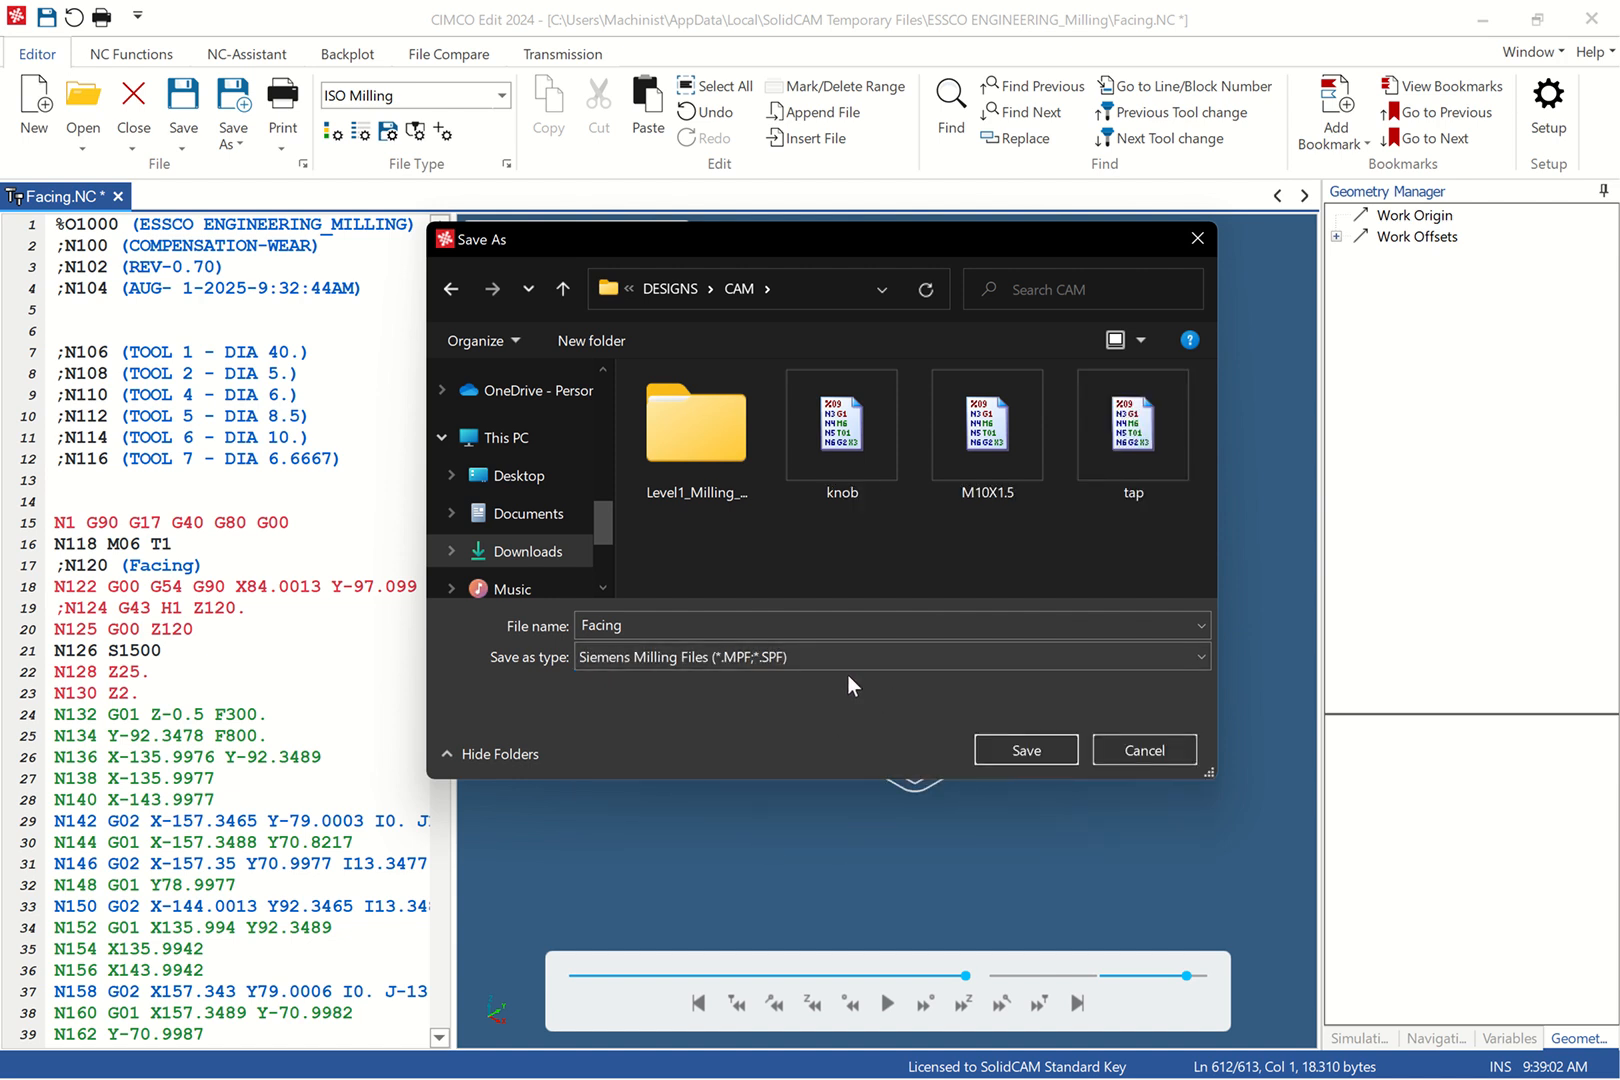
{"action": "left_click", "coordinate": [673, 624]}
{"action": "left_click", "coordinate": [673, 624]}
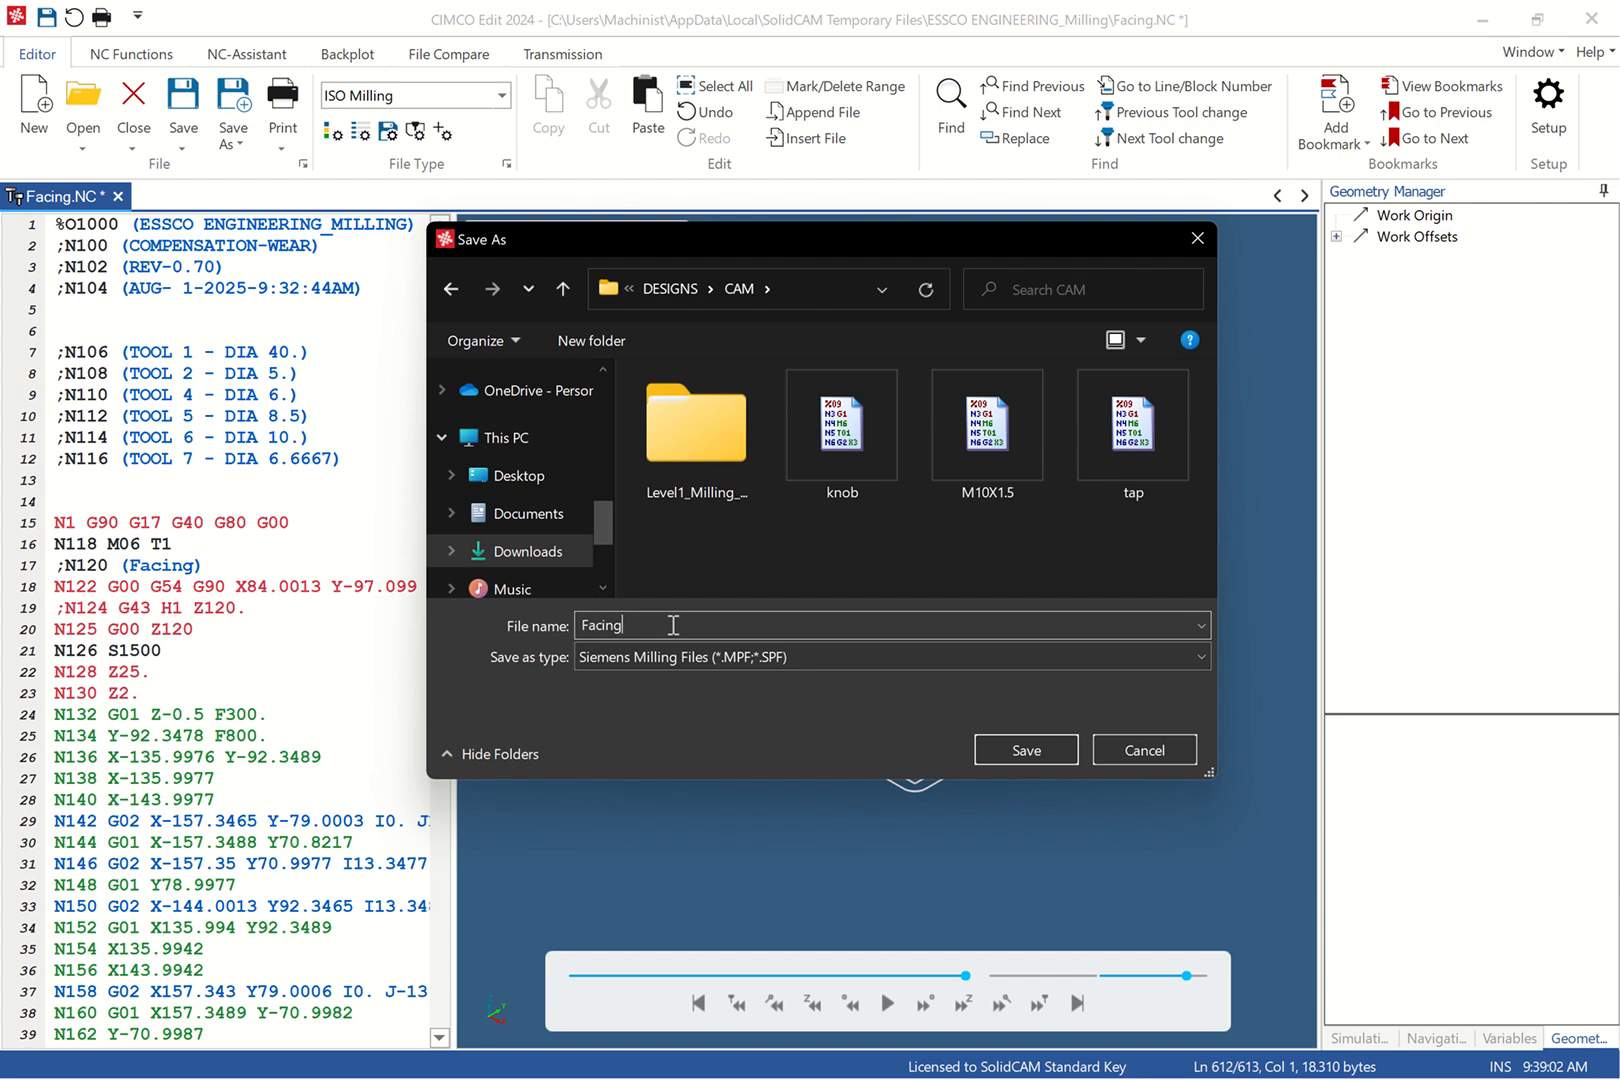
{"action": "left_click", "coordinate": [1032, 752]}
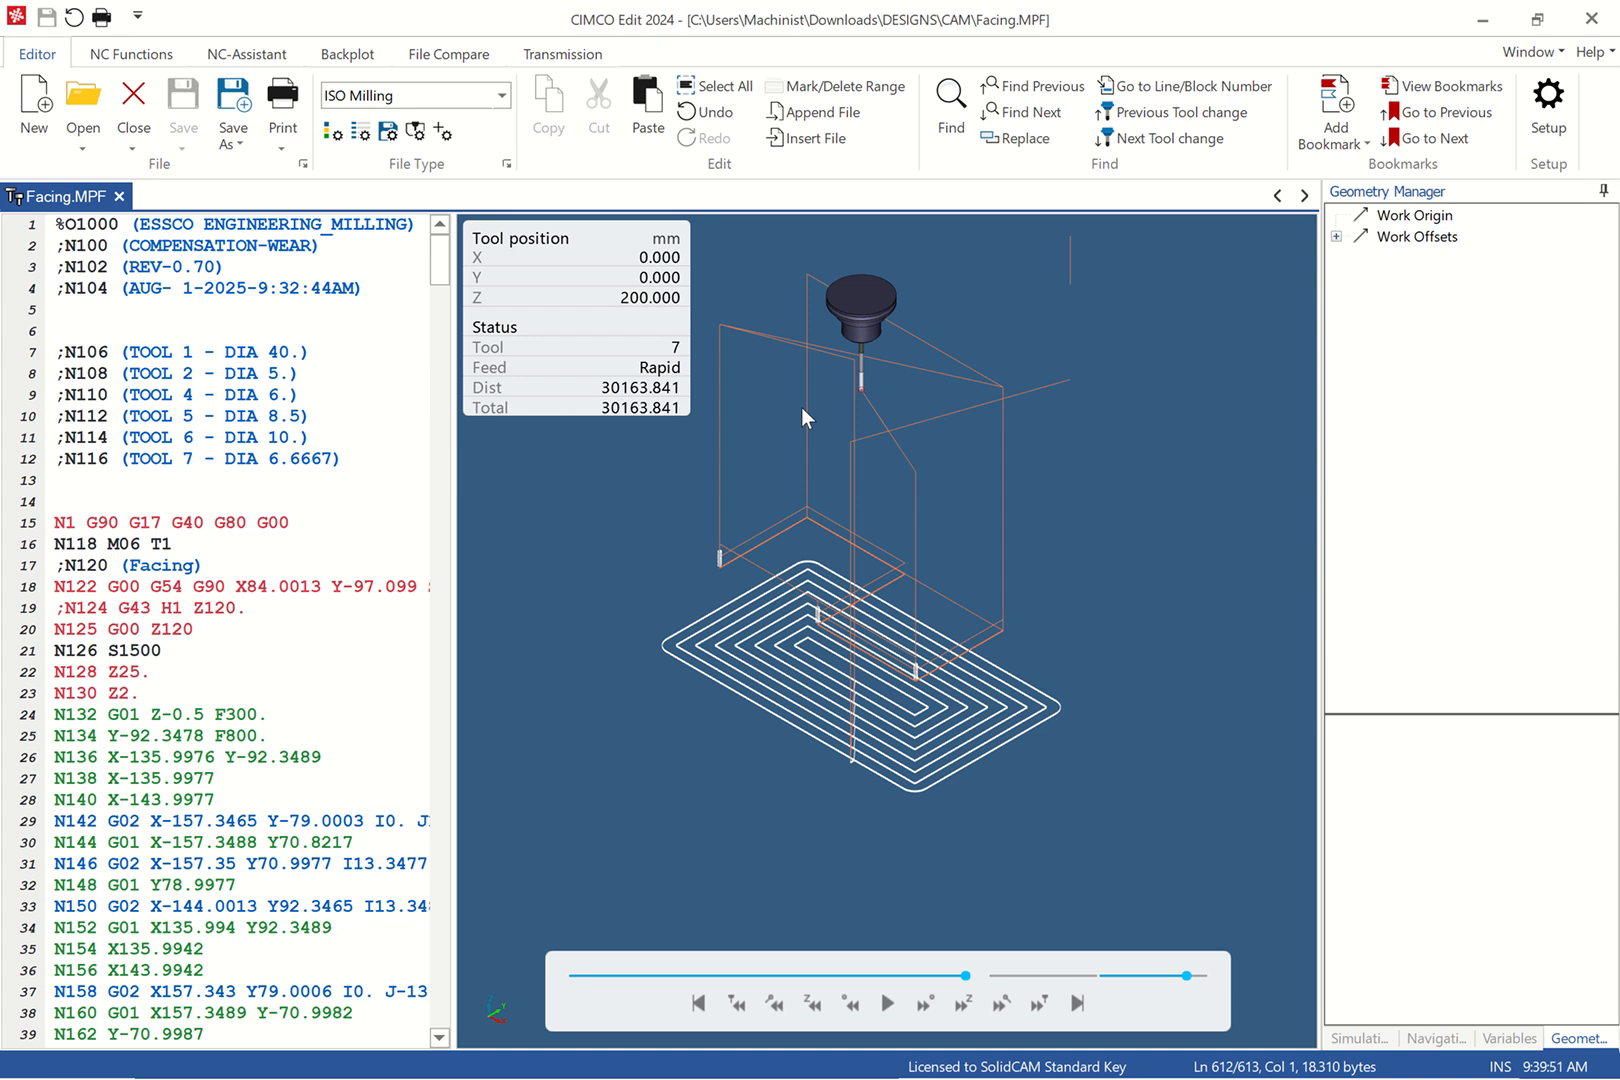
{"action": "mouse_move", "coordinate": [818, 8]}
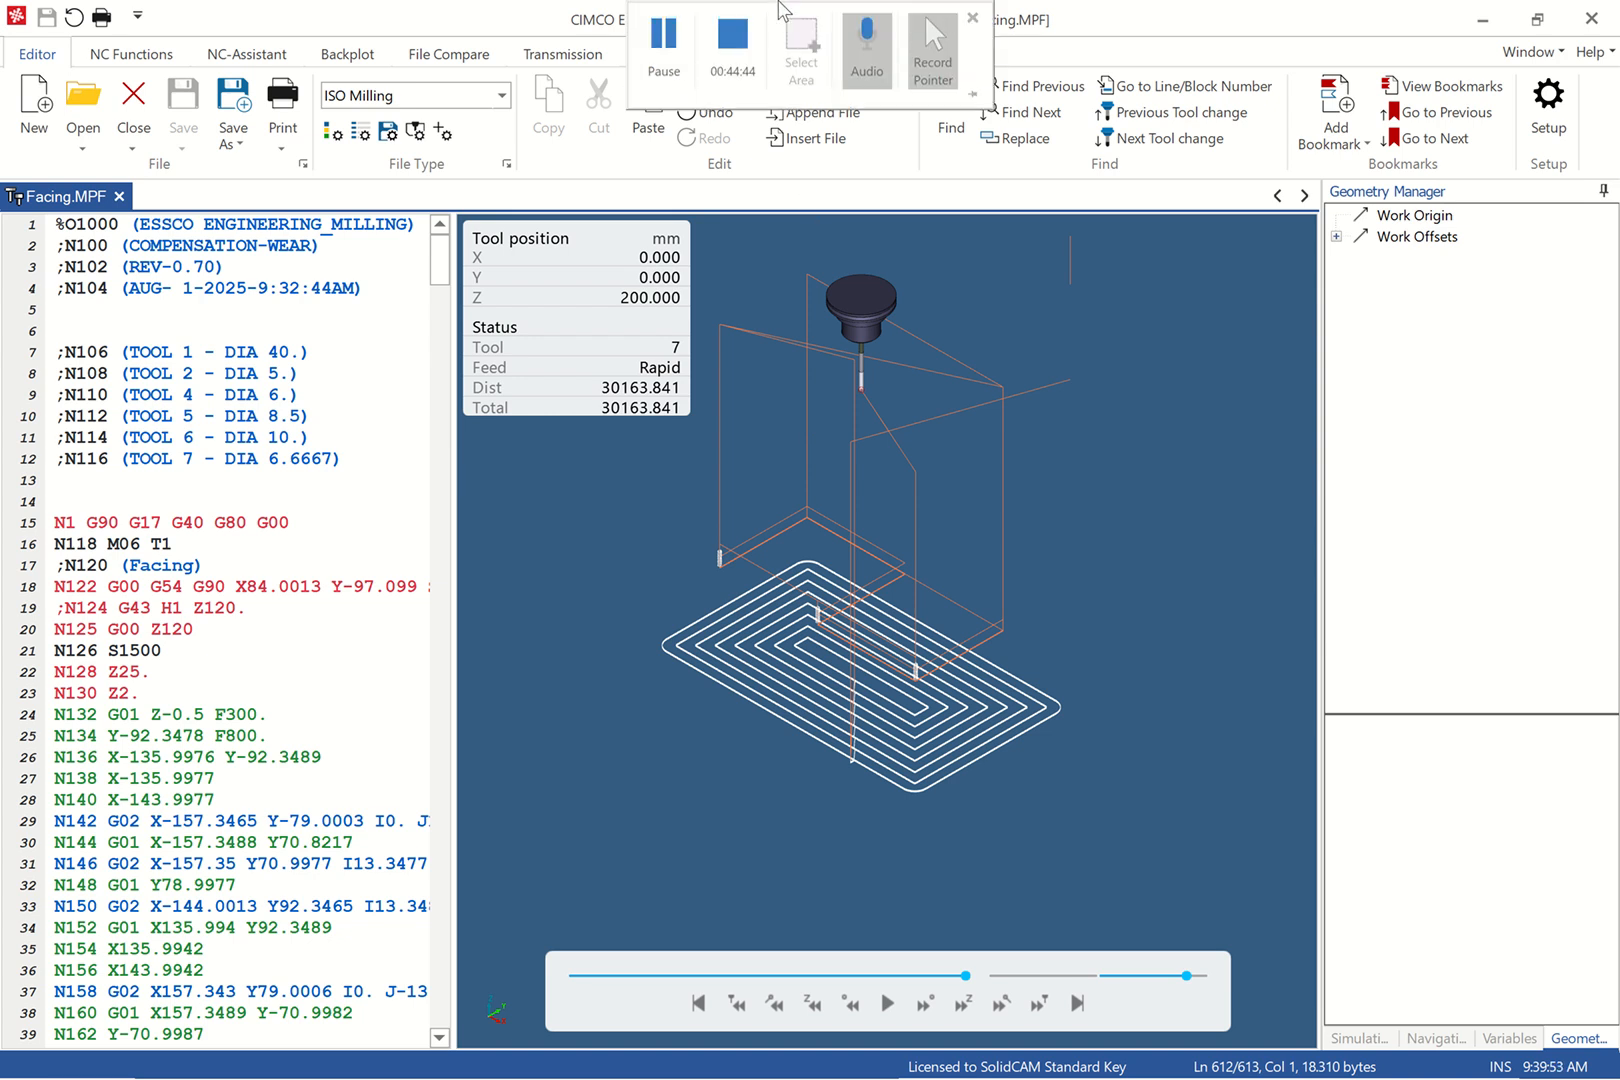